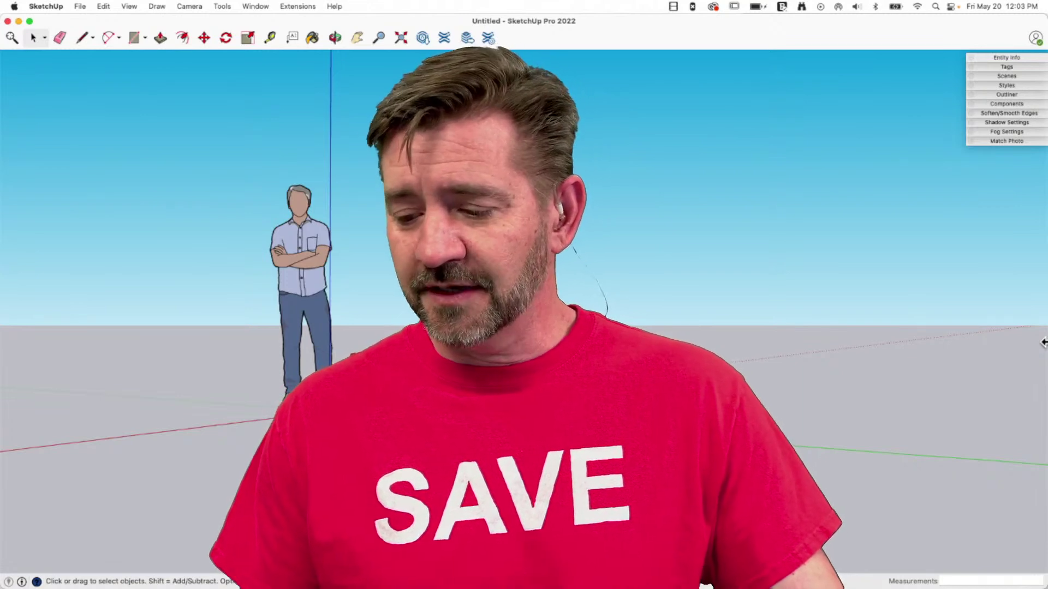
Narrow the modelling window to check the forum poll on which animal to model, then restore the window's full width.
drag(1043, 342, 946, 330)
drag(802, 325, 713, 322)
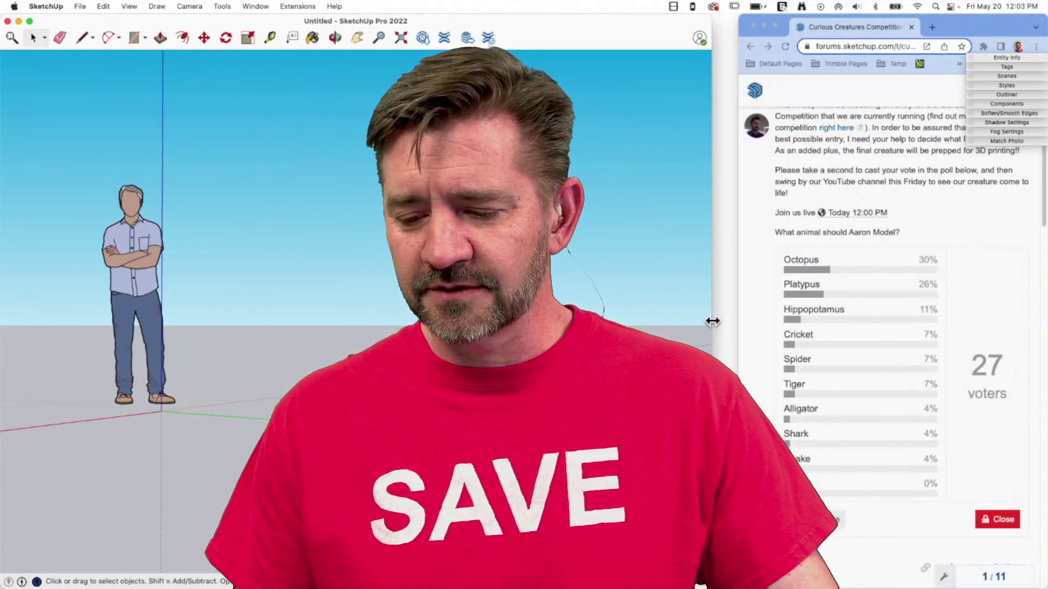
click(748, 303)
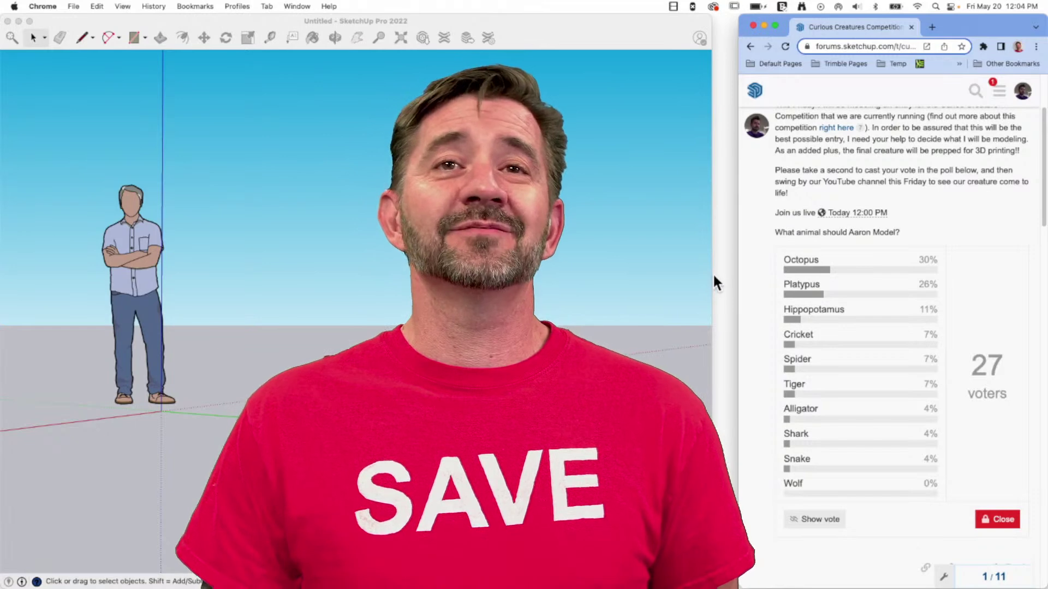
click(713, 275)
drag(711, 274, 1046, 293)
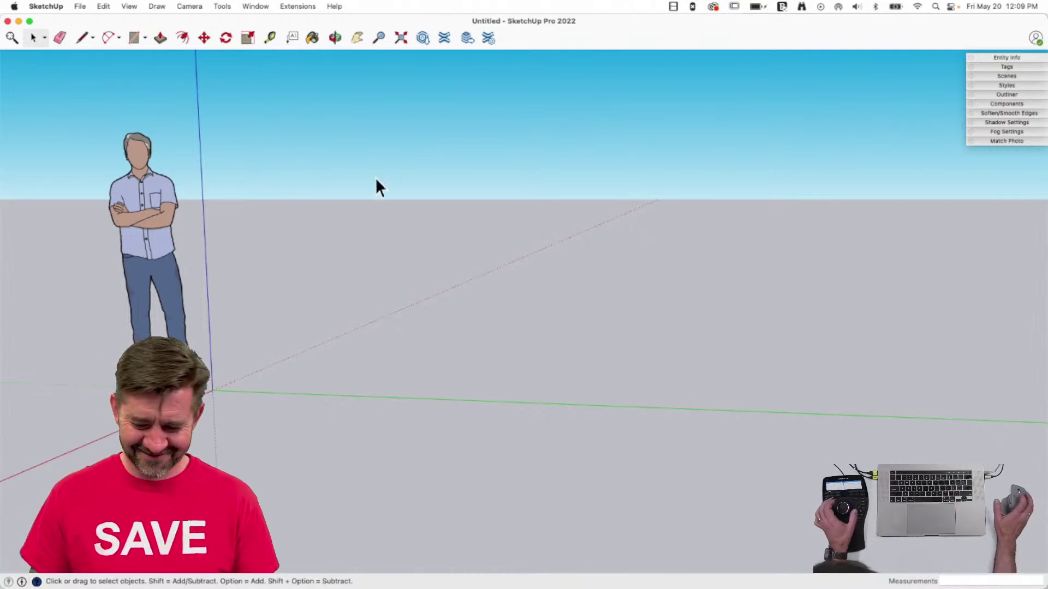
Import Platypus.jpeg from the Desktop as an image and place it flat on the ground near the origin.
middle_drag(288, 189, 307, 186)
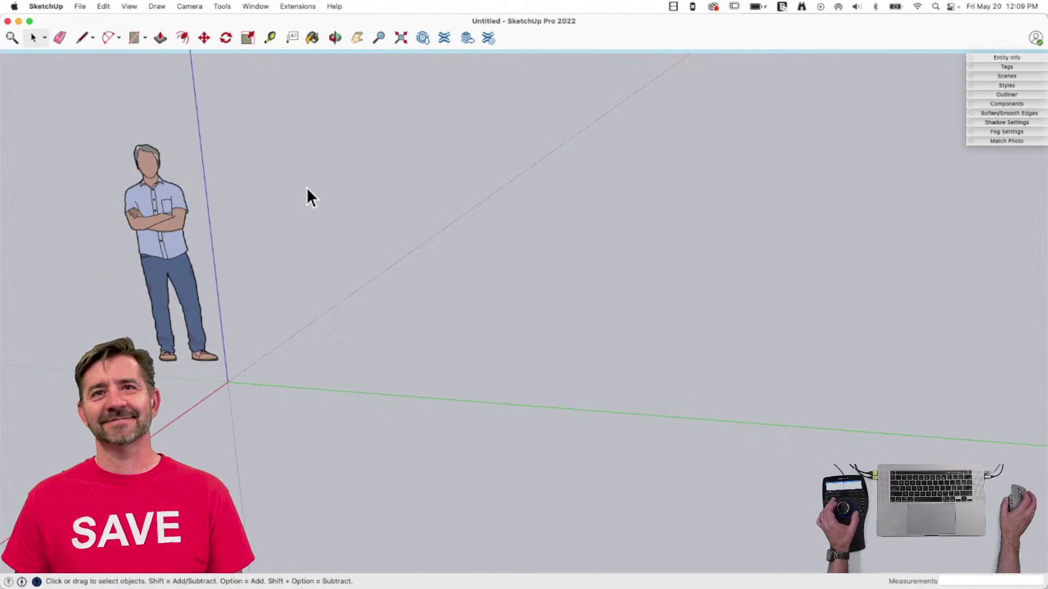
scroll(329, 202, down, 1)
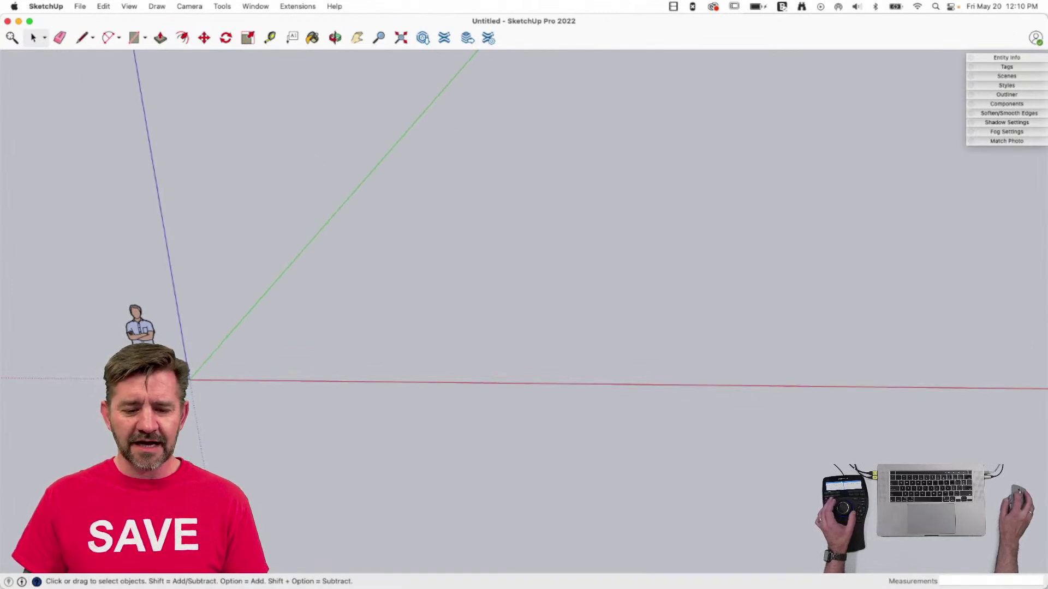
click(78, 6)
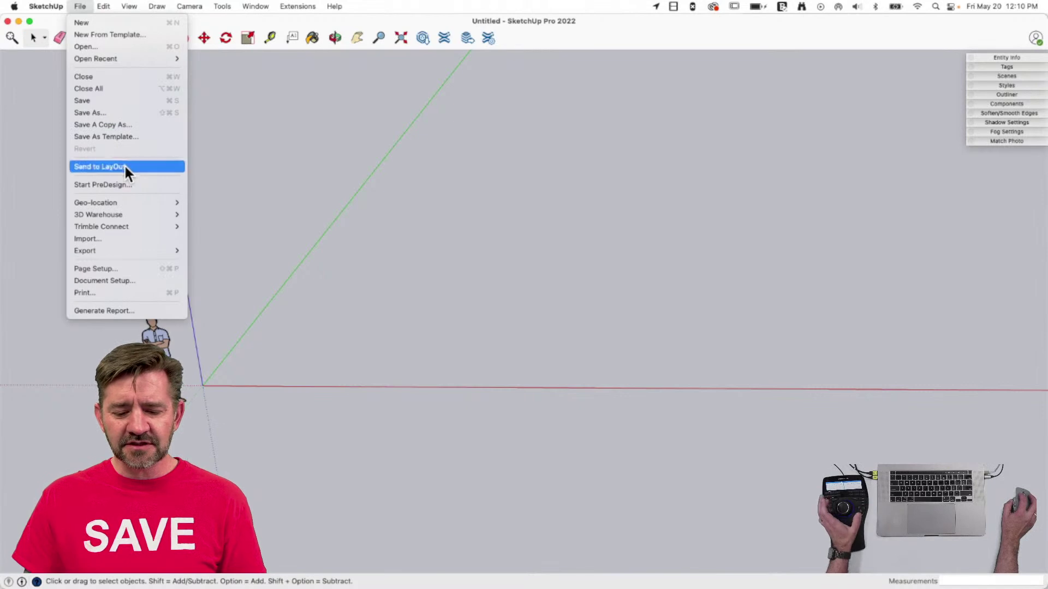
click(125, 239)
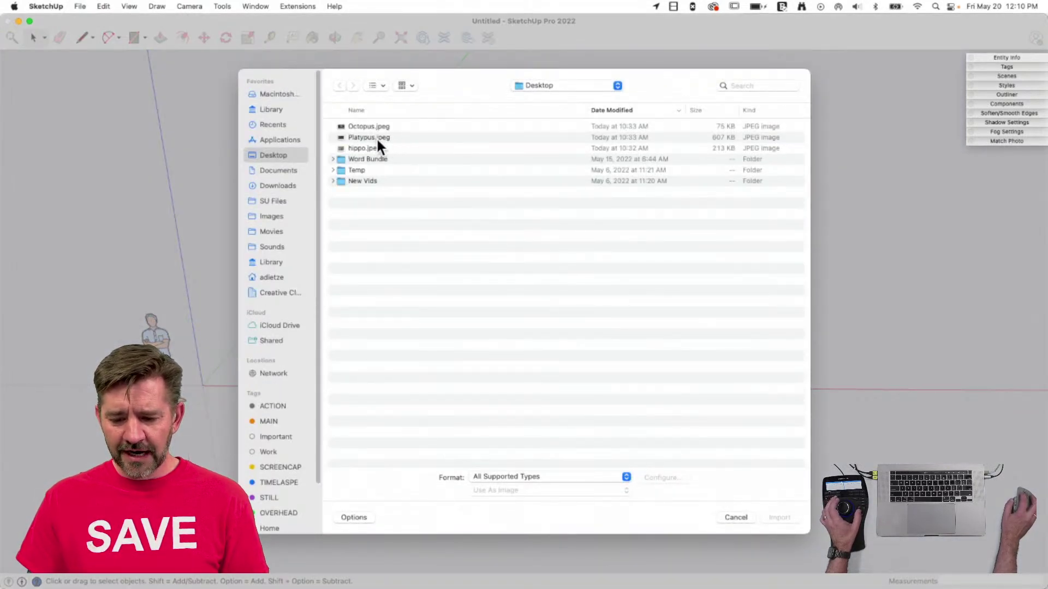
click(378, 137)
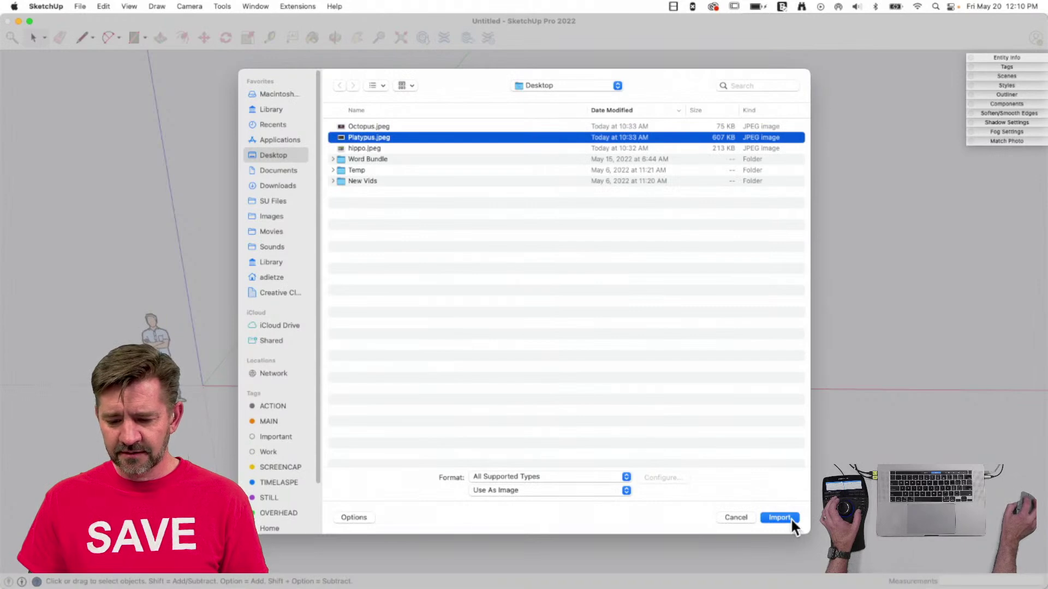
click(780, 517)
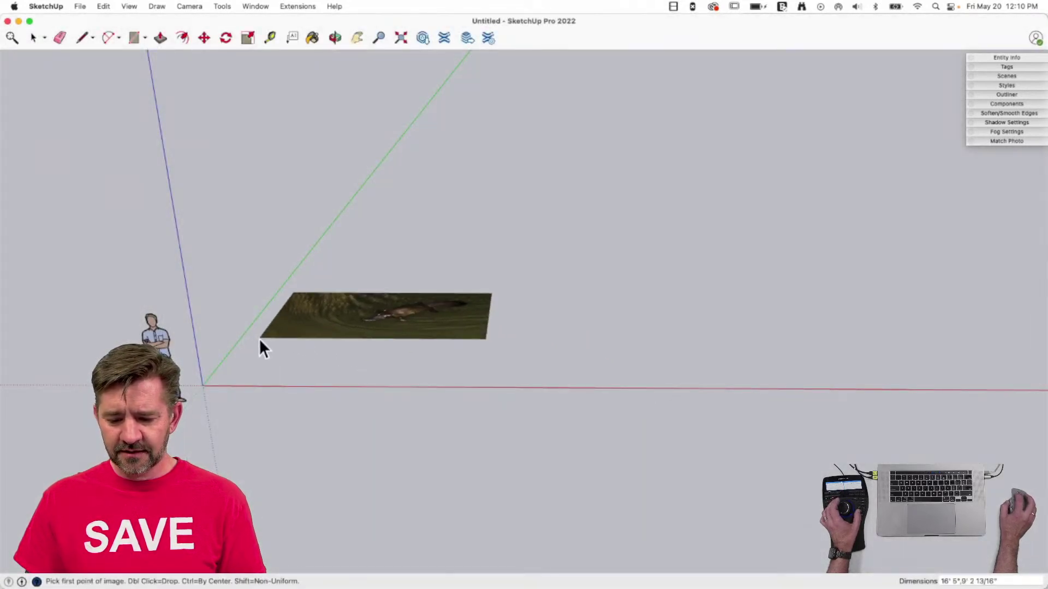
double_click(260, 339)
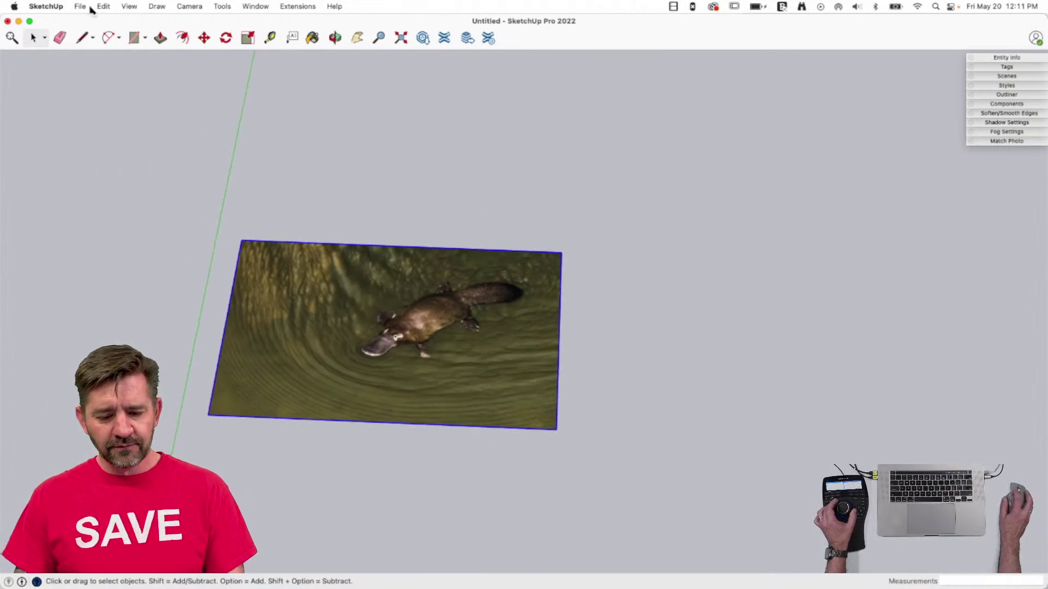
Import hippo.jpeg as an image and place it flat on the ground just behind the platypus picture.
click(88, 6)
click(87, 237)
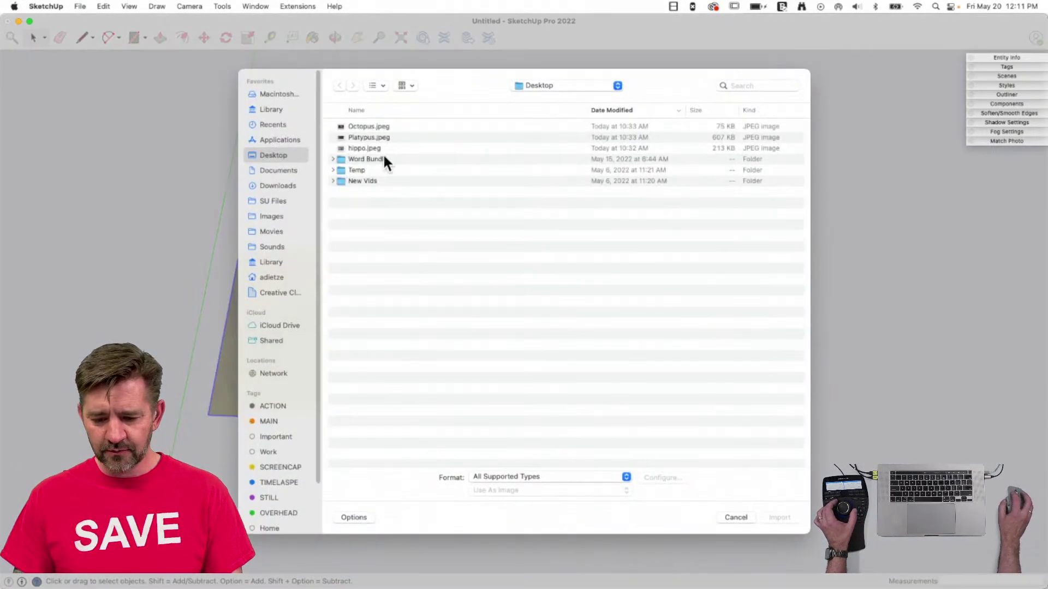
double_click(380, 149)
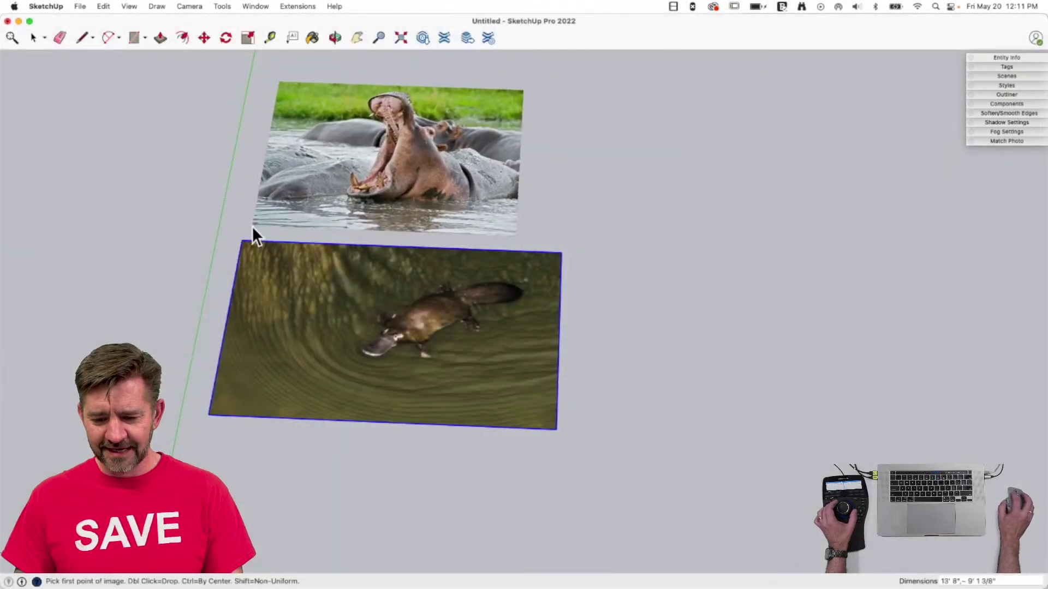
double_click(251, 227)
Import Octopus.jpeg as an image and place it on the ground behind the hippo picture.
scroll(724, 178, up, 5)
scroll(724, 177, down, 3)
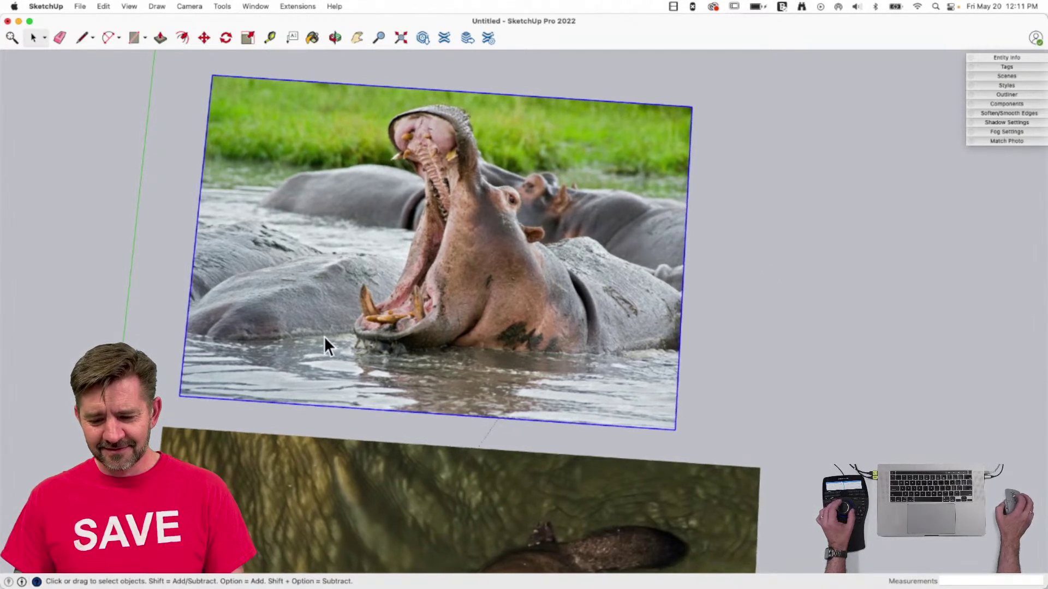
scroll(326, 336, up, 3)
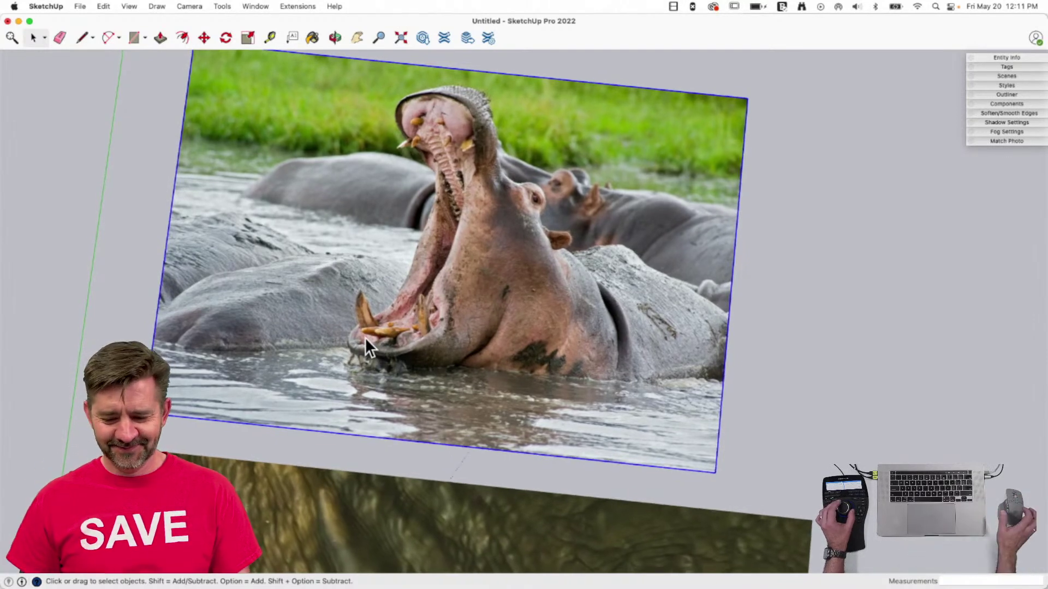
scroll(364, 337, down, 3)
scroll(340, 201, down, 5)
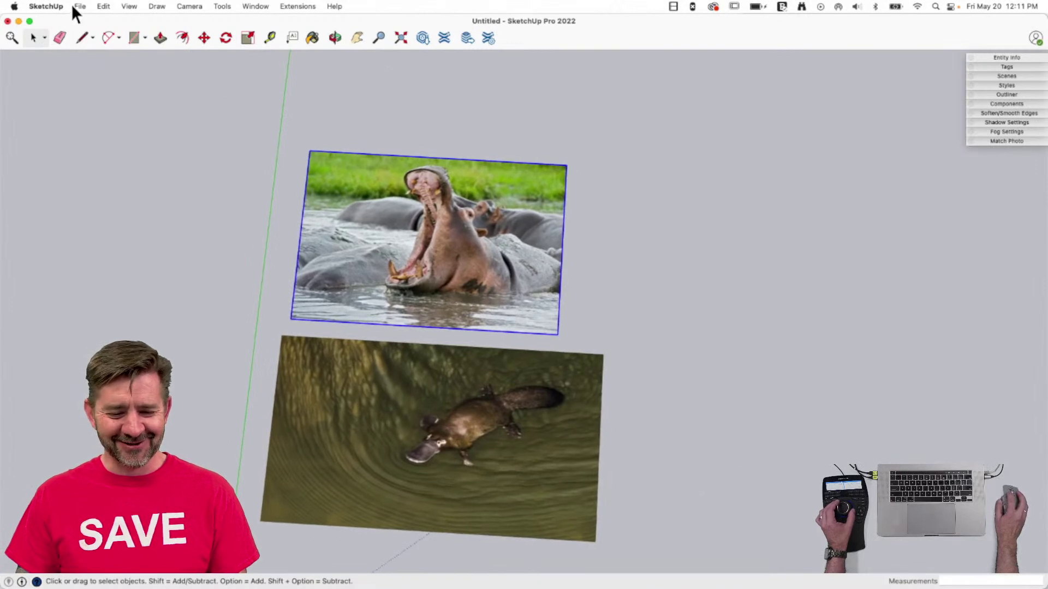
click(77, 9)
click(125, 240)
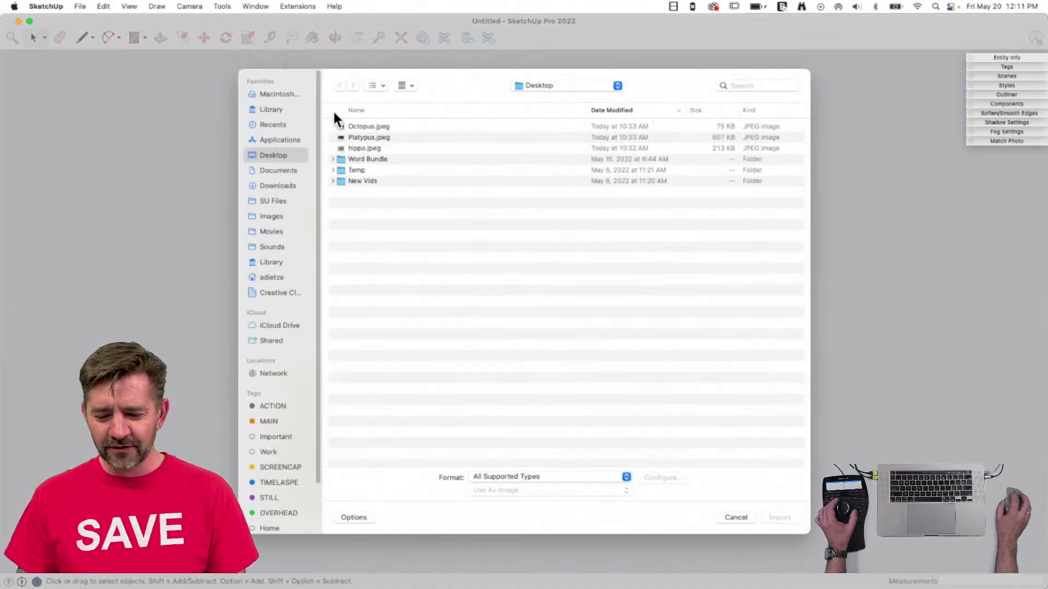
double_click(359, 126)
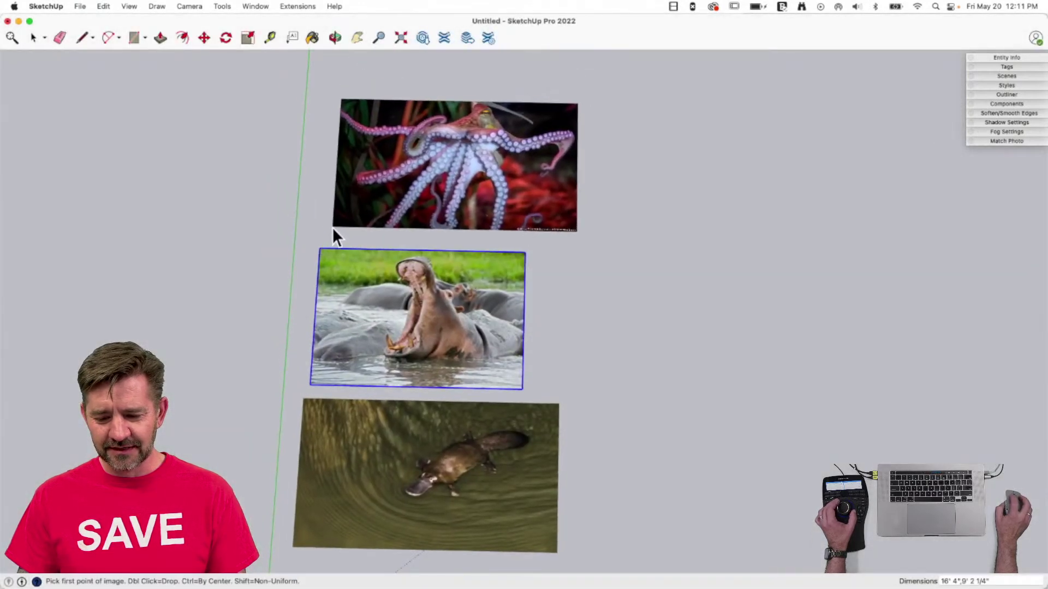
click(324, 238)
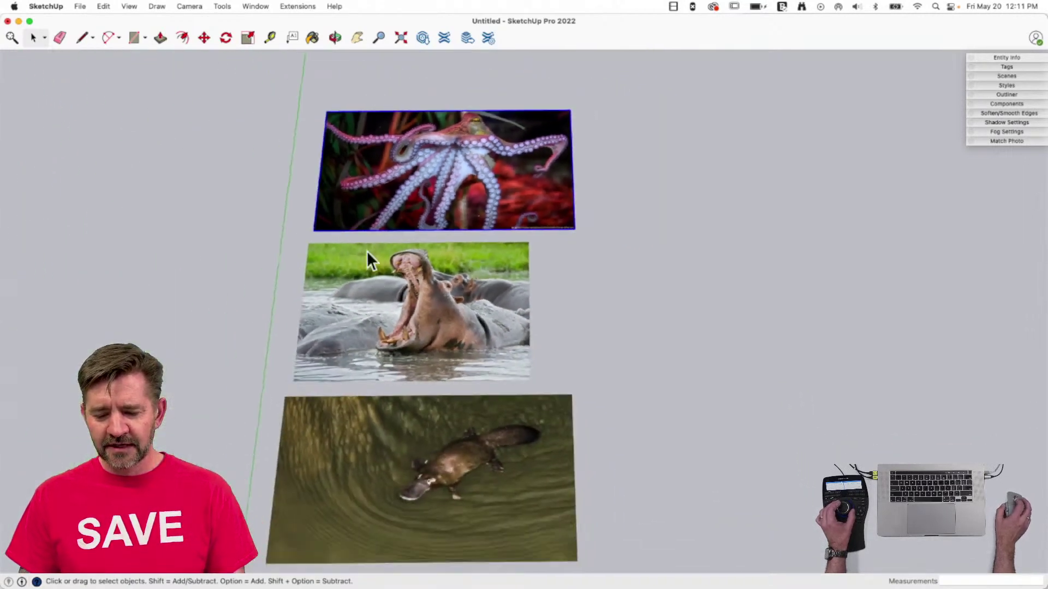
Move all three reference images together along the red axis to the other side of the green axis.
drag(606, 112, 341, 441)
key(m)
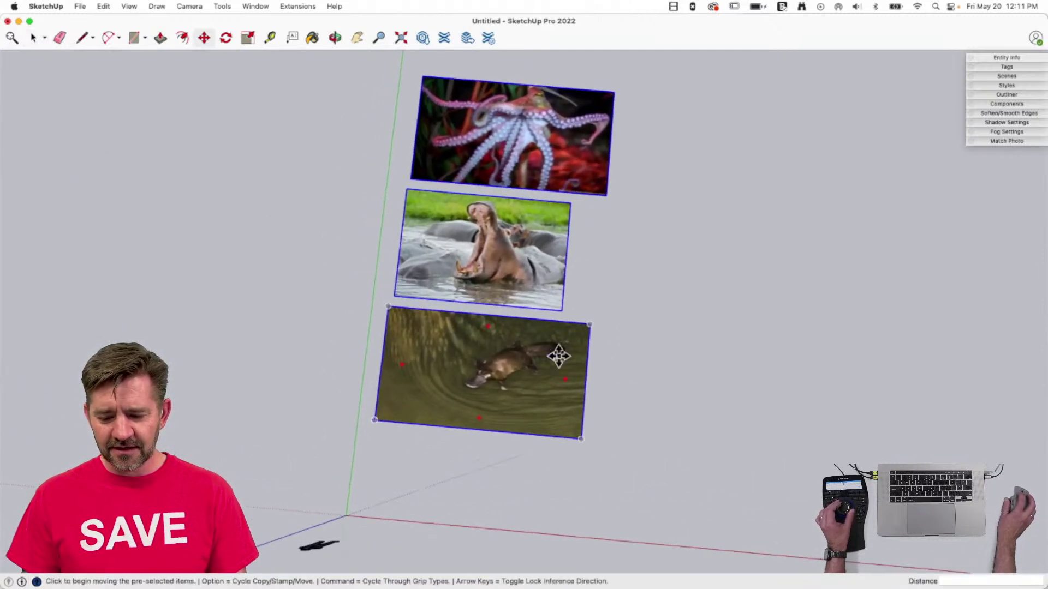
click(655, 401)
click(444, 402)
key(space)
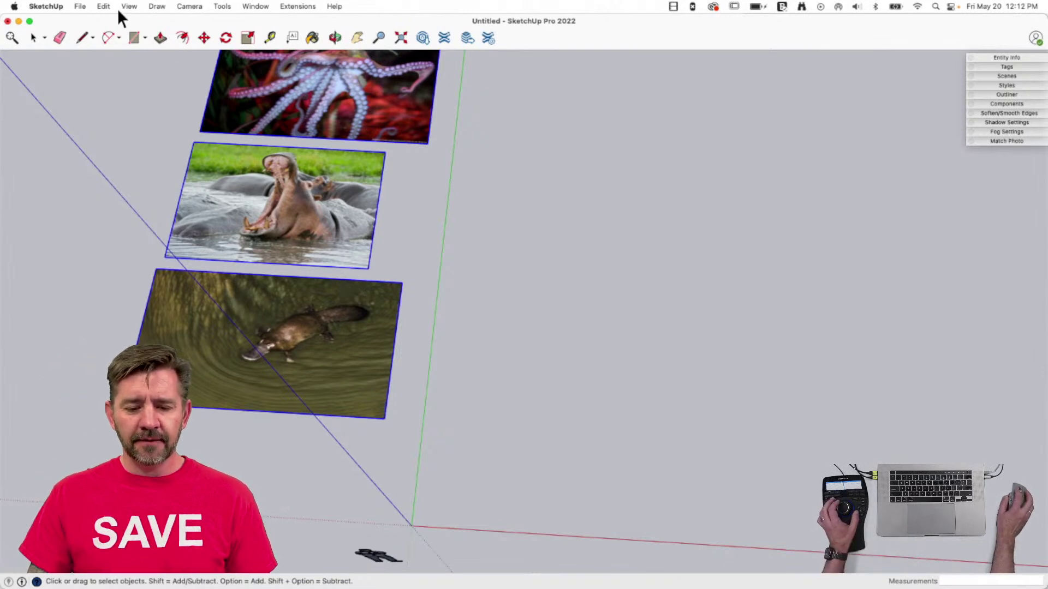
Show the Solid Tools palette and park it in the corner of the modelling area, clear of the images.
click(136, 6)
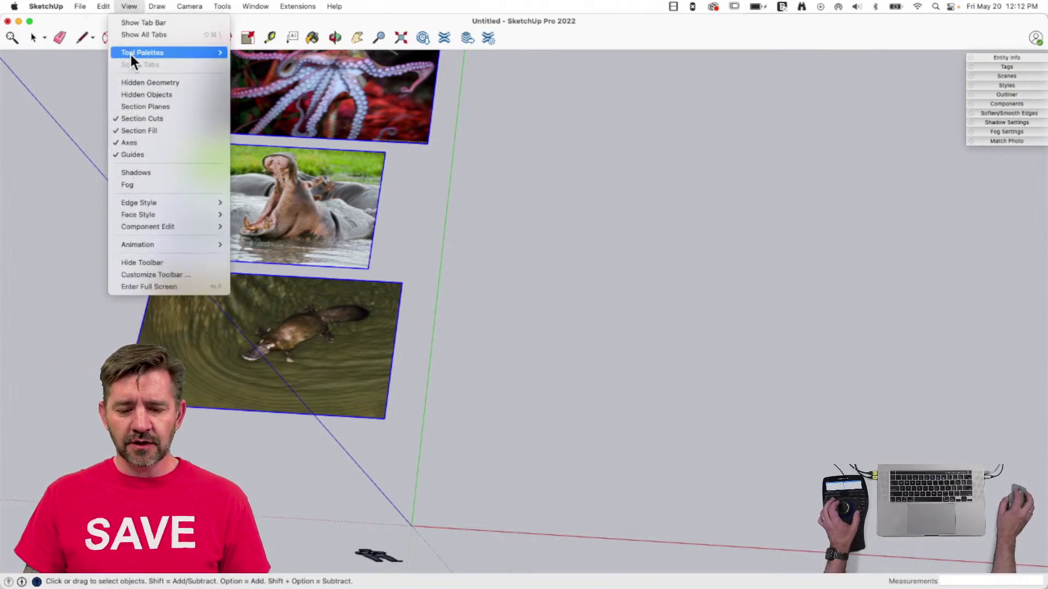
mouse_move(130, 54)
click(287, 64)
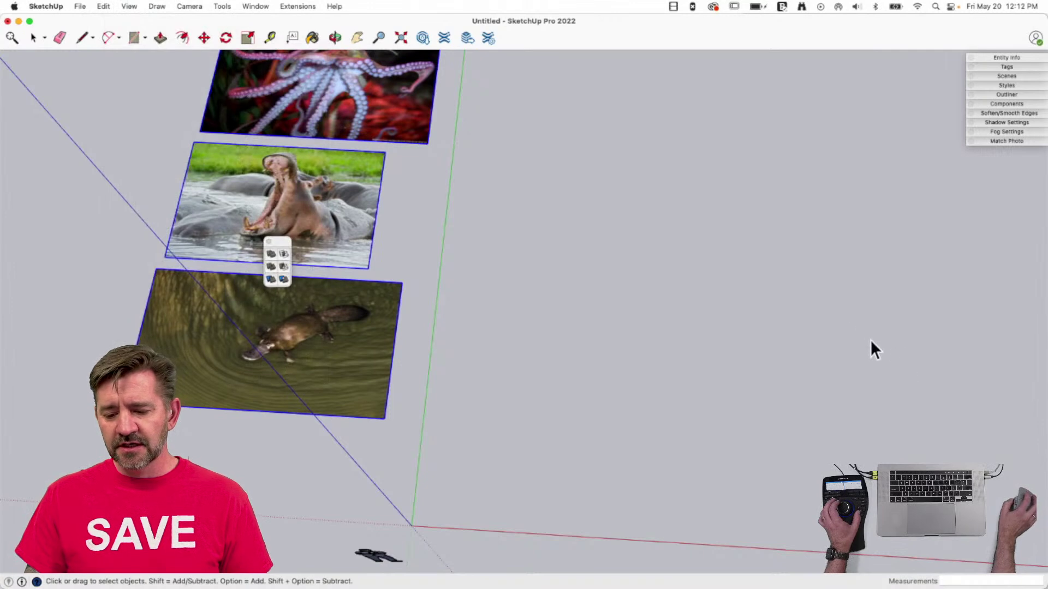
drag(288, 243, 34, 62)
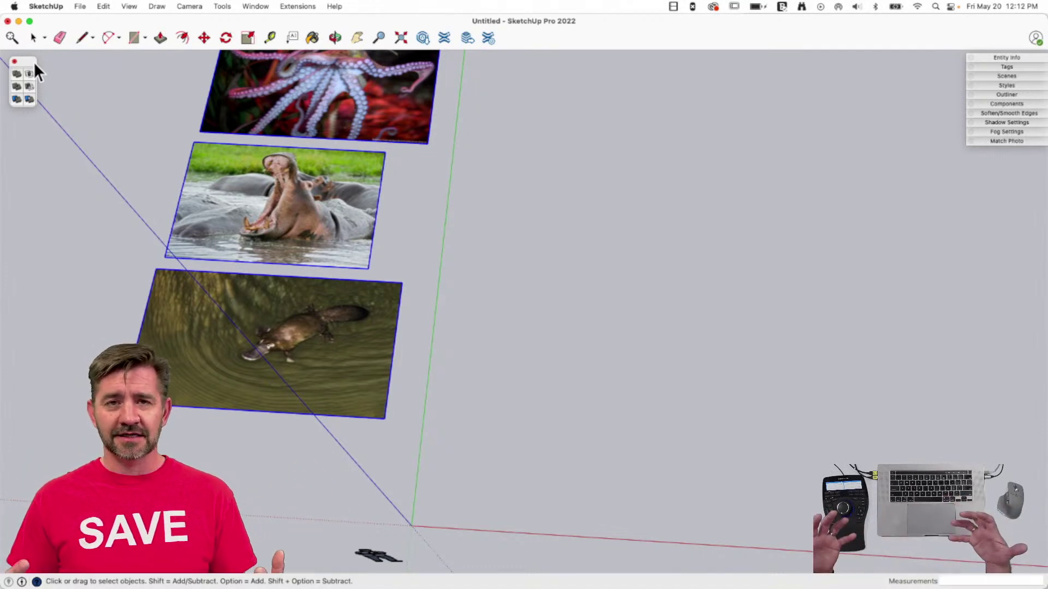
Draw a single straight edge parallel to the red axis in the empty area beyond the green axis from the images.
middle_drag(33, 61, 427, 329)
scroll(301, 350, up, 10)
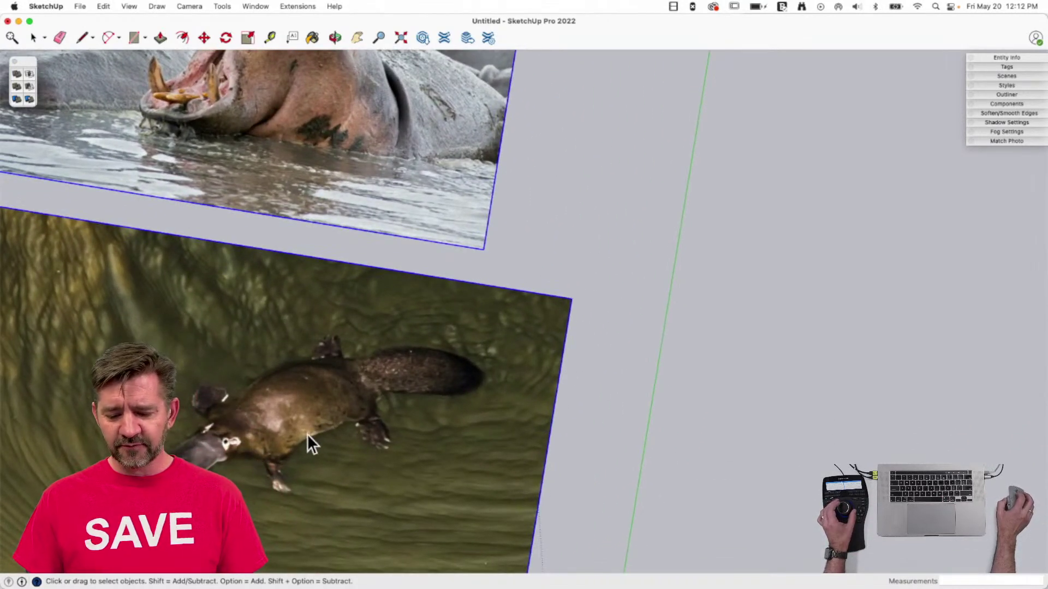
scroll(382, 420, down, 5)
middle_drag(469, 401, 447, 372)
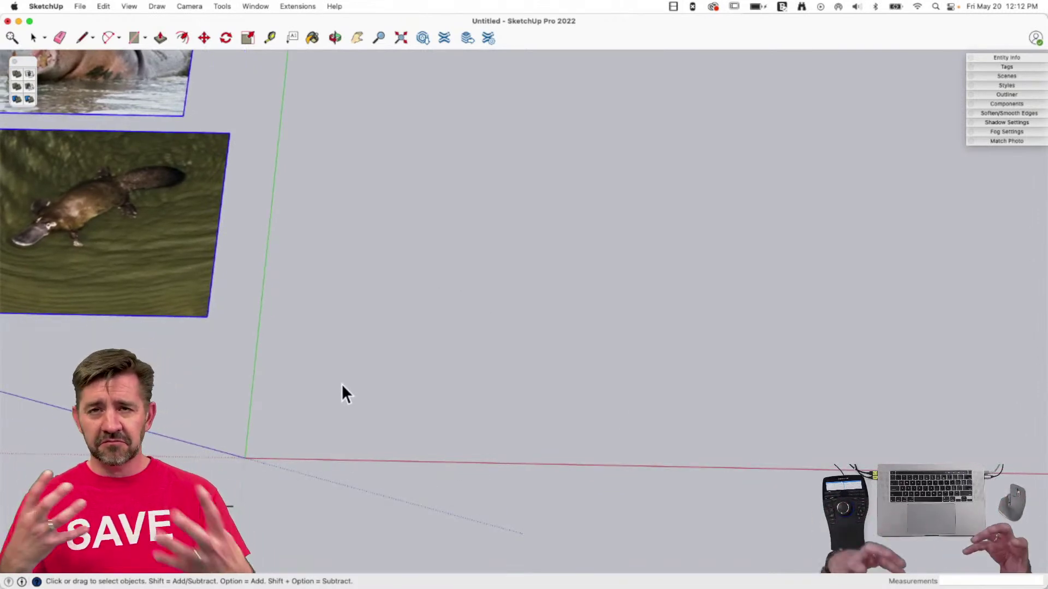
middle_drag(338, 346, 339, 367)
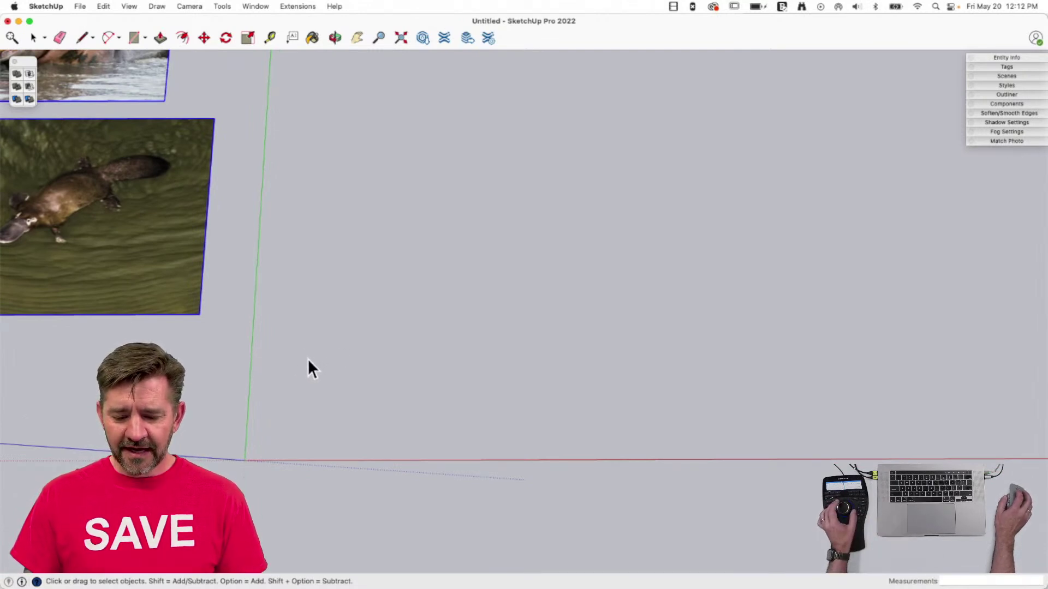
key(l)
click(359, 347)
middle_drag(398, 351, 362, 340)
click(595, 336)
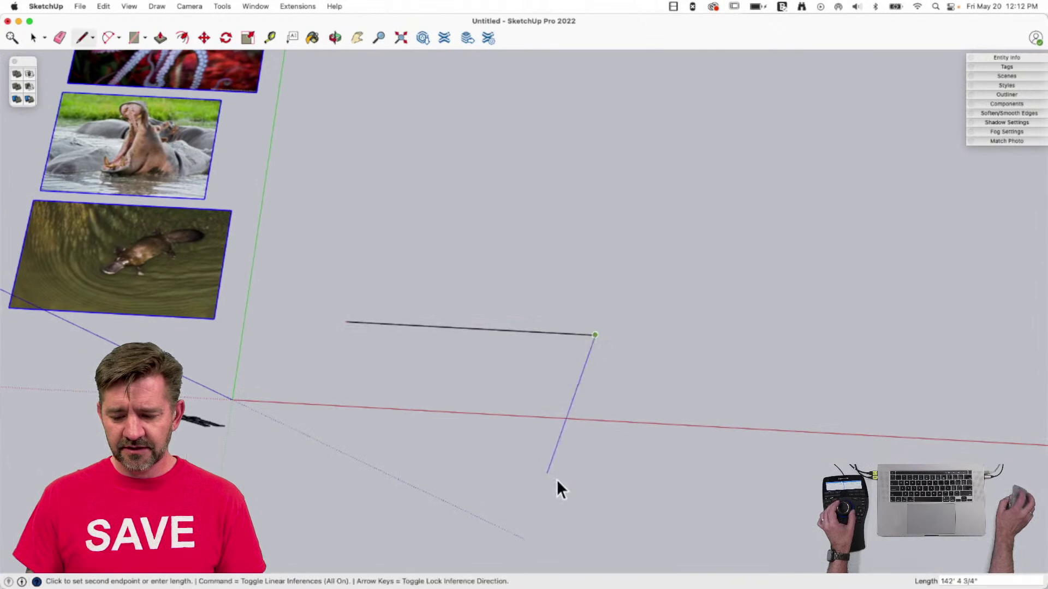
key(space)
scroll(450, 417, up, 2)
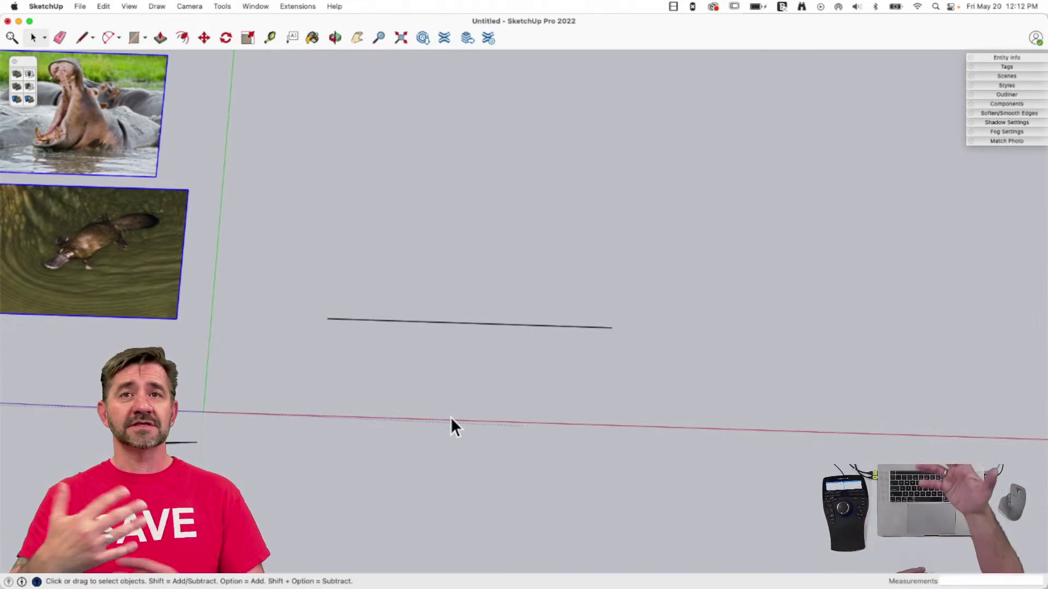
Outline the body's end and the first short leg, starting from the endpoint of the long edge nearest the green axis.
key(l)
key(e)
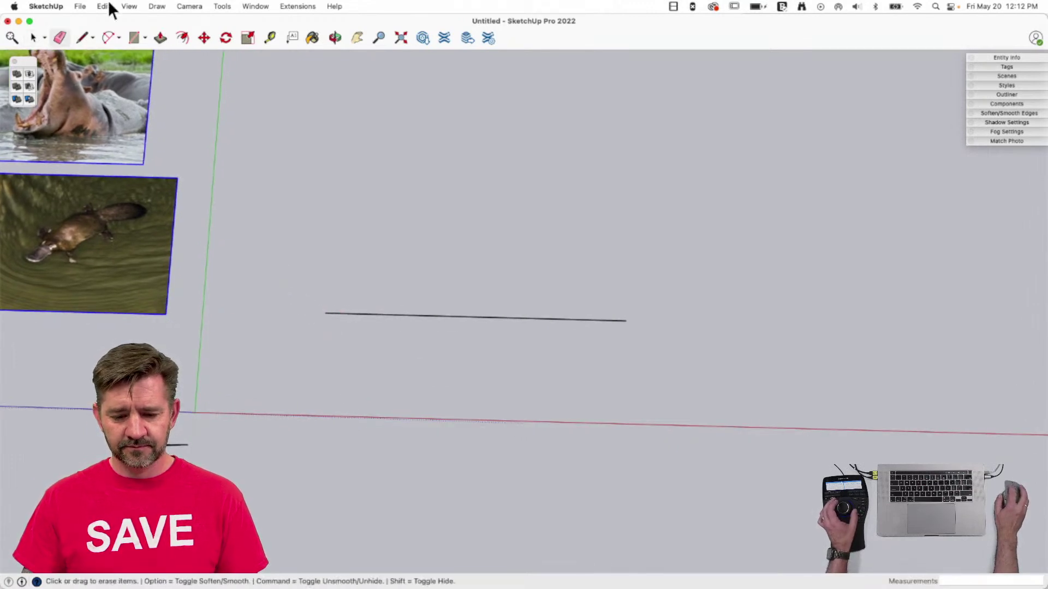
click(81, 38)
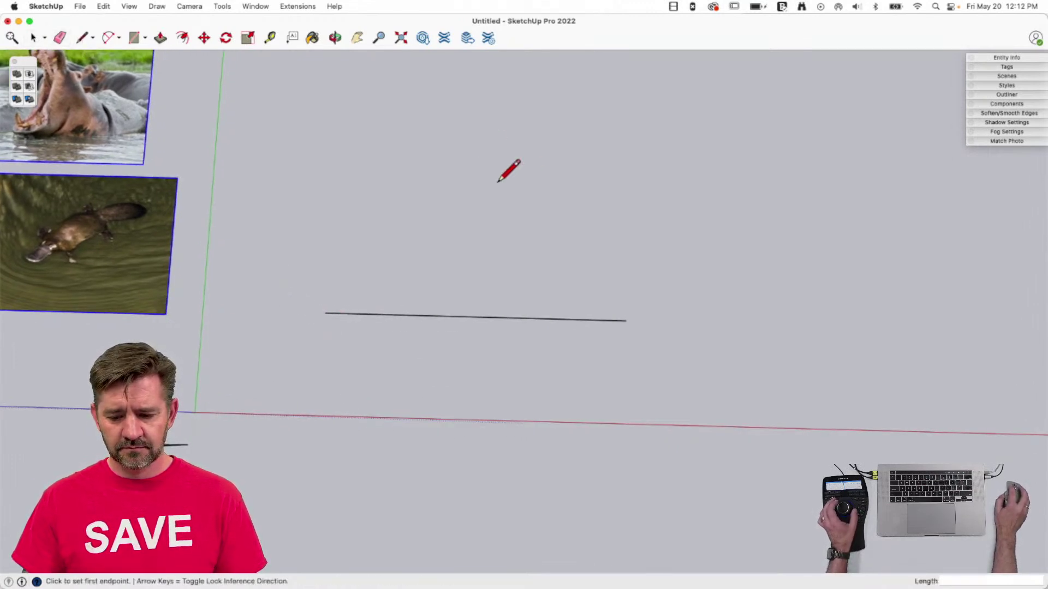
click(325, 318)
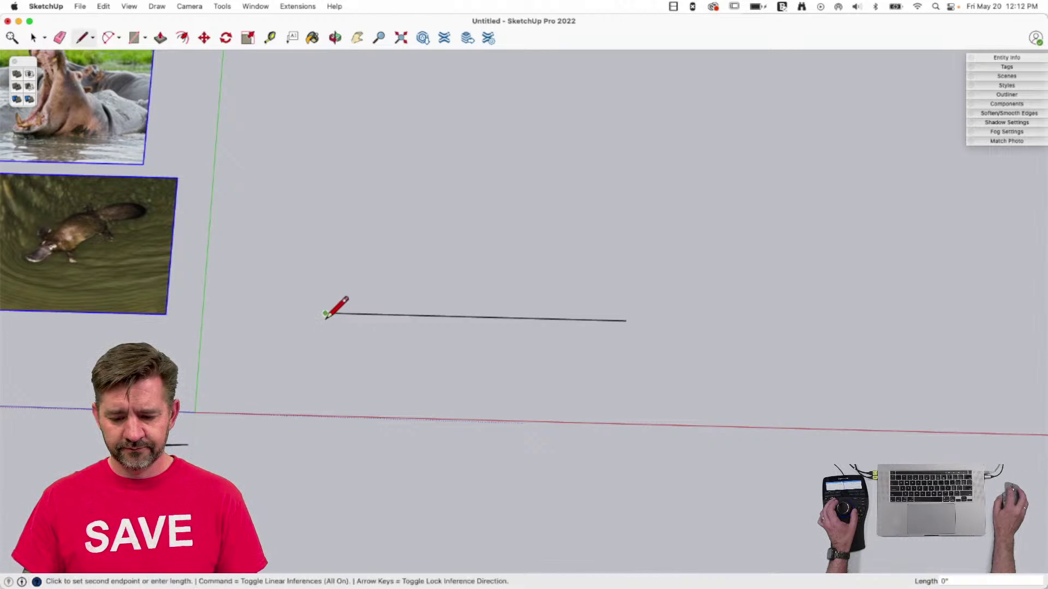
click(320, 373)
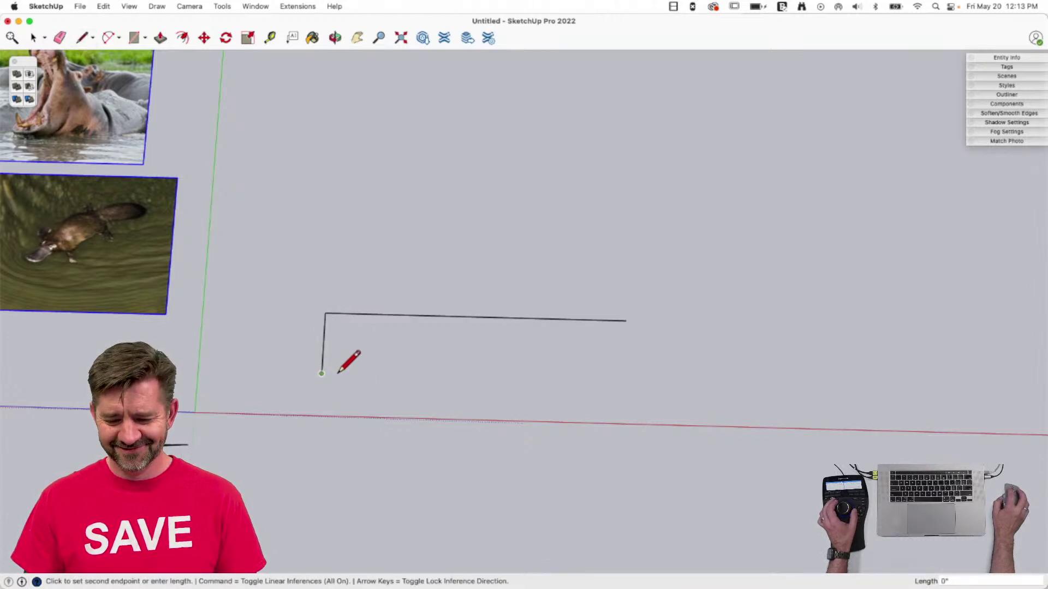
click(343, 374)
click(341, 405)
click(365, 374)
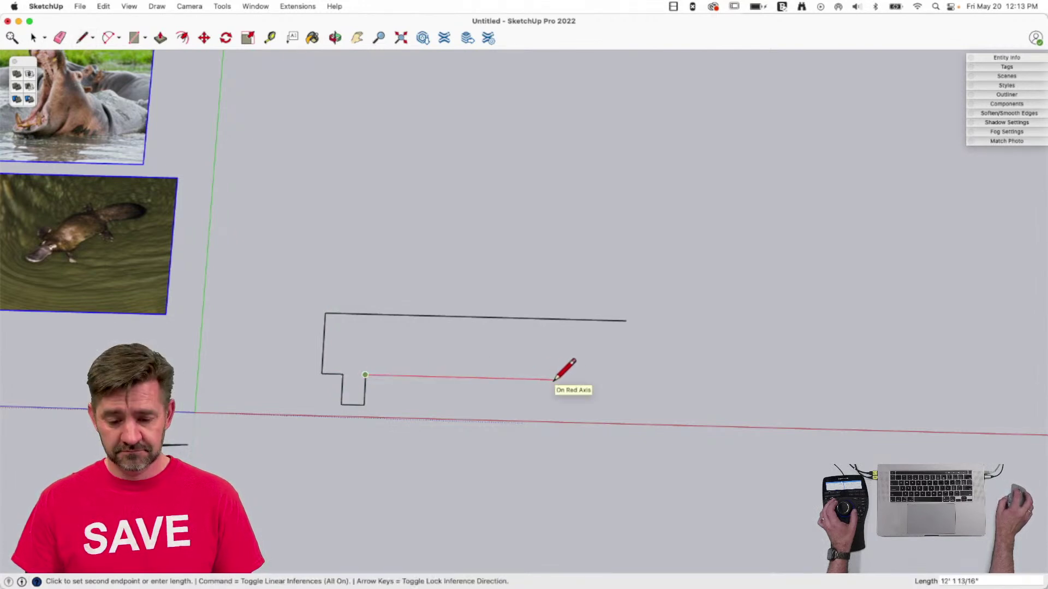
Continue with a belly edge about 12' long and a second leg about 2' deep, closing the body outline against the long top edge.
click(550, 379)
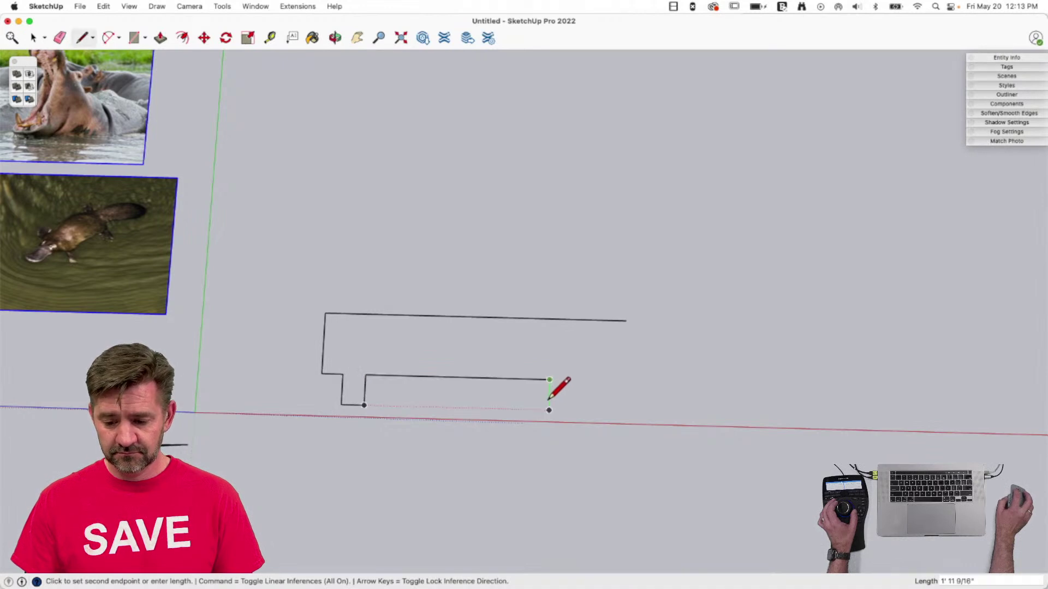
click(575, 410)
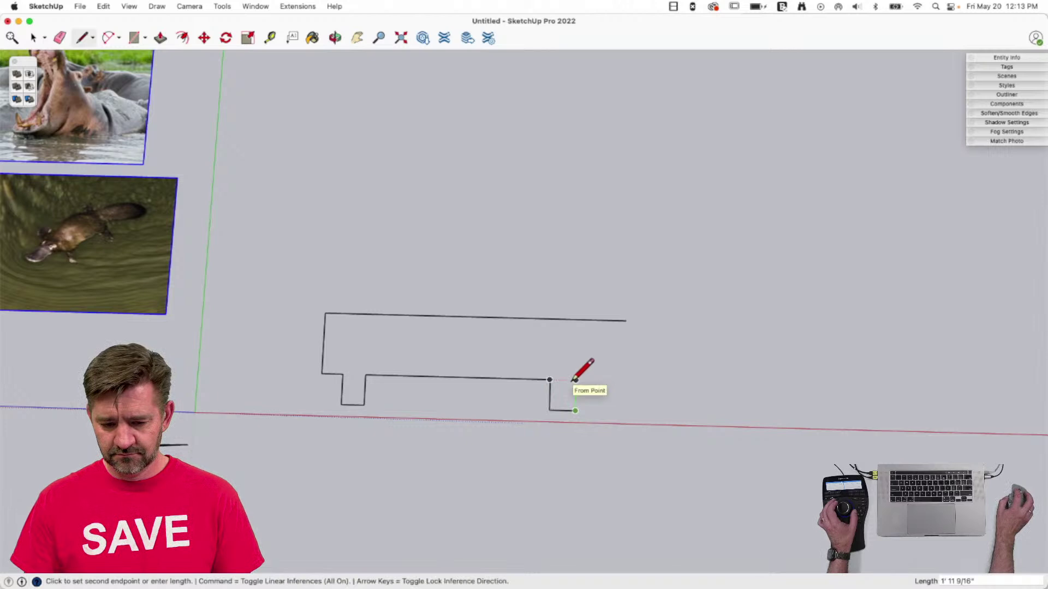
click(576, 319)
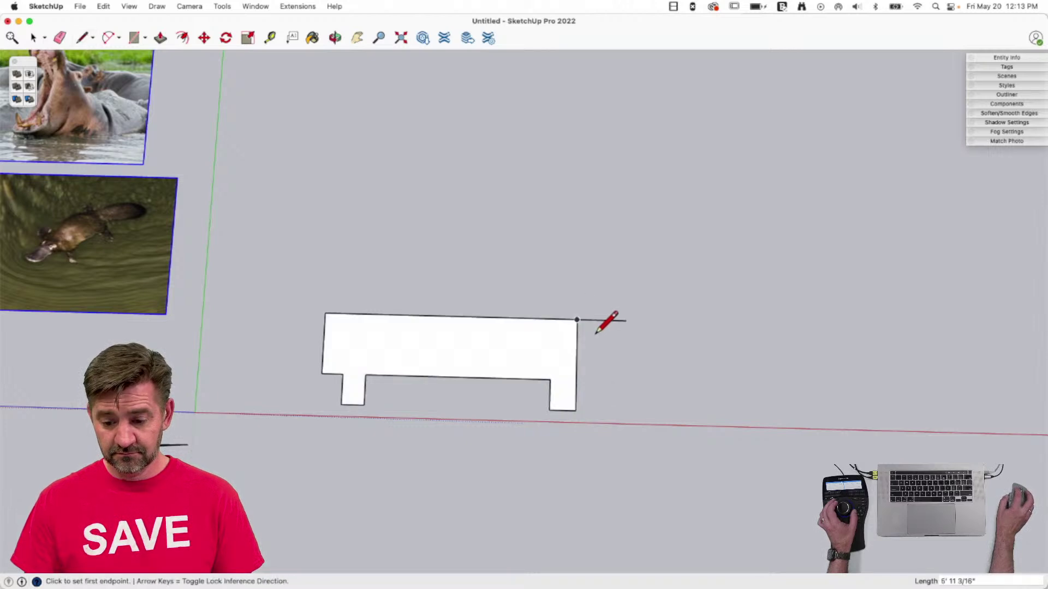
Draw a long edge extending the body's top line away from the green axis, starting at the body's upper corner.
key(e)
key(l)
click(577, 320)
click(785, 305)
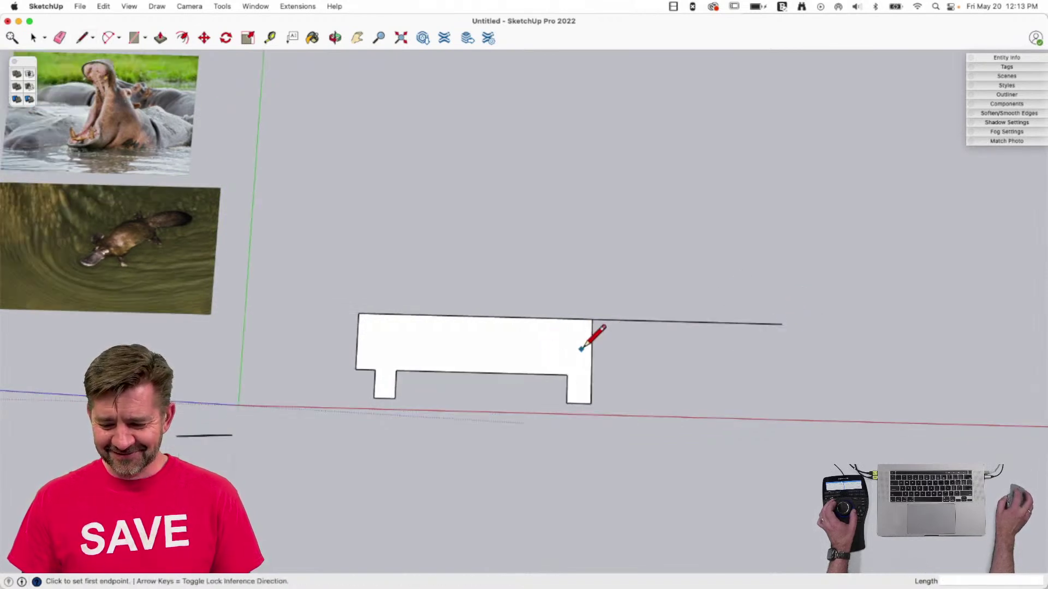
Draw a sloping and straight underside for the extension, plus a short end edge with a chamfered corner.
click(592, 345)
click(677, 364)
click(764, 366)
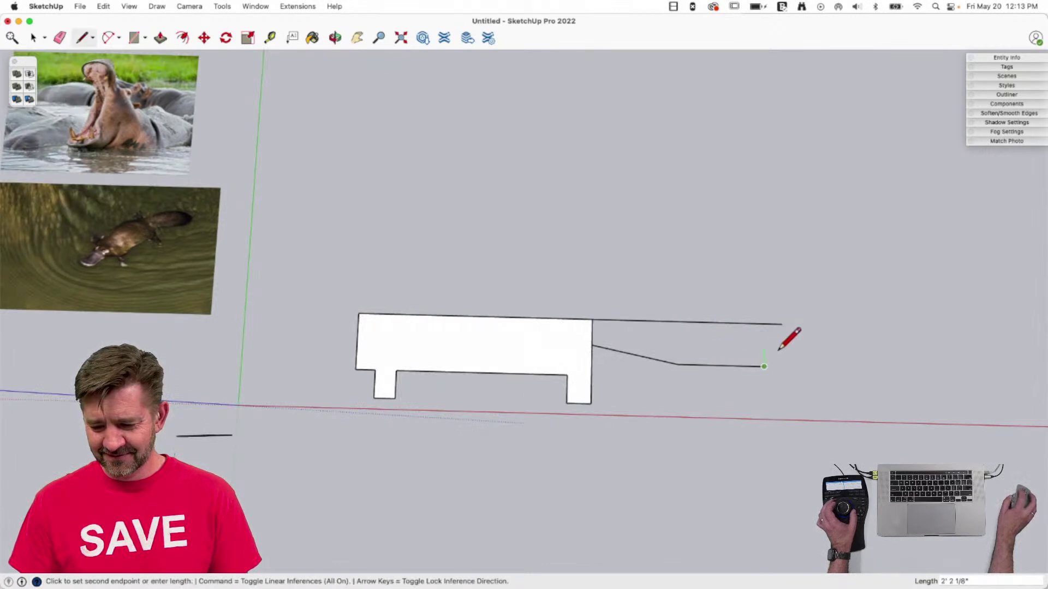
key(Escape)
click(784, 303)
click(757, 375)
key(Escape)
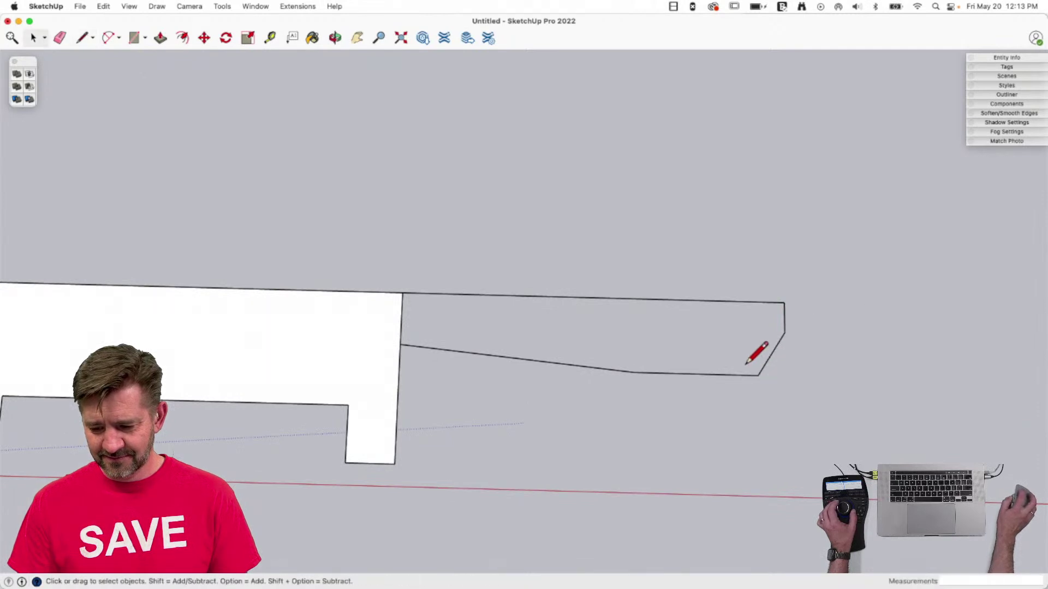
Erase the misaligned underside and slanted corner edges, keeping the extension's top edge and short end edge.
key(e)
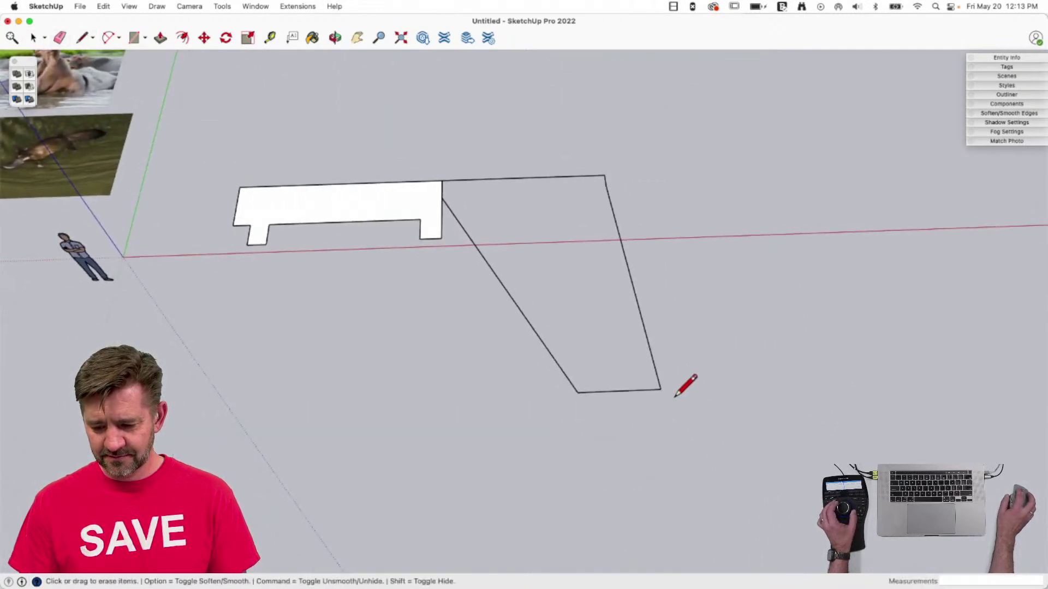
drag(674, 396, 654, 390)
mouse_move(526, 385)
mouse_down()
mouse_move(587, 367)
mouse_move(538, 339)
mouse_up()
Redraw the extension's underside flat with the body, with a chamfered far corner and a sloping start, and erase the surplus edge.
key(l)
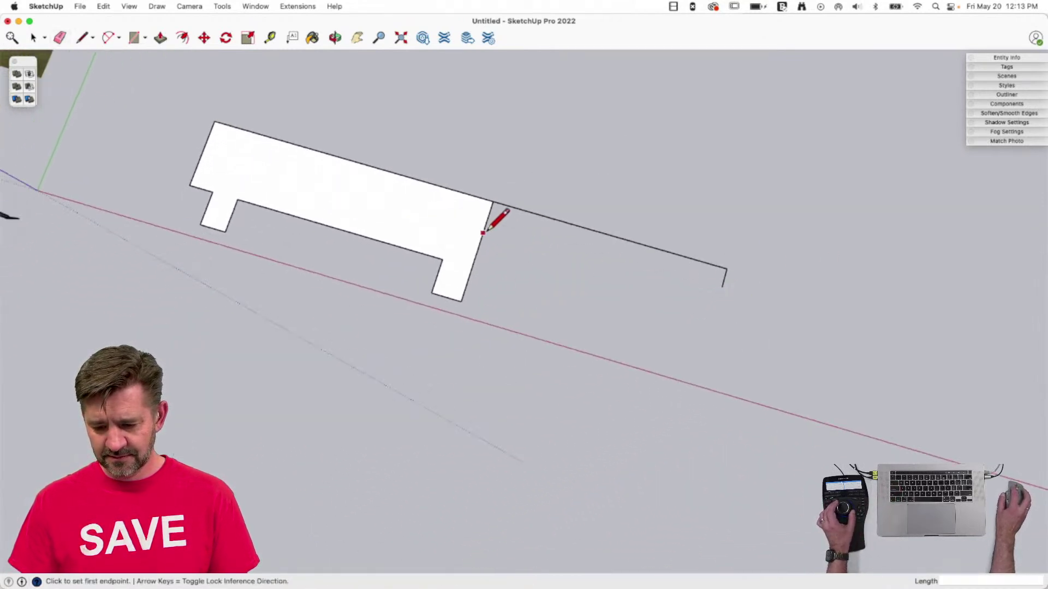
click(478, 250)
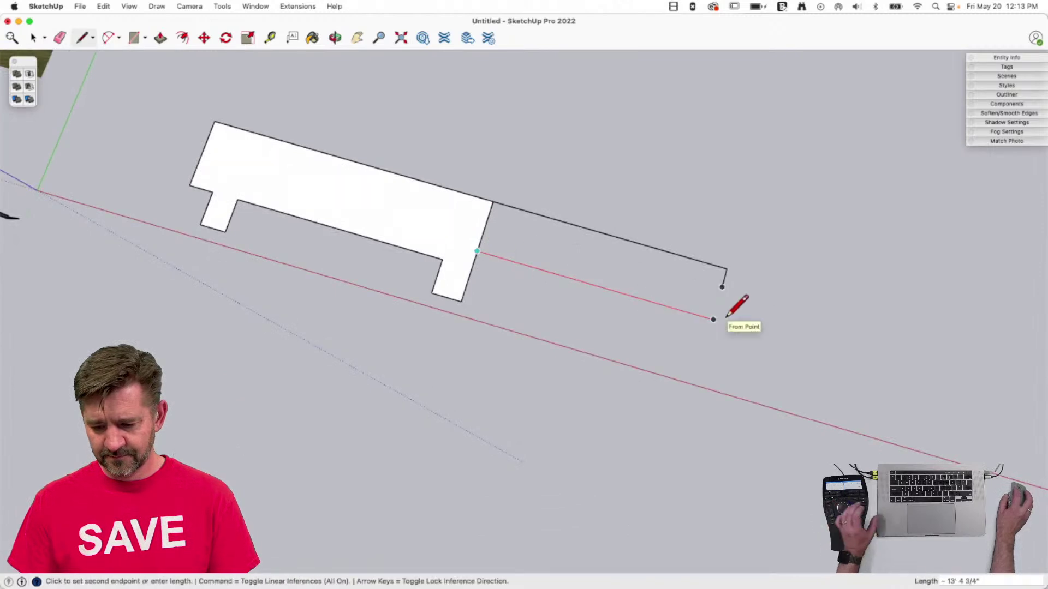
click(677, 308)
click(725, 285)
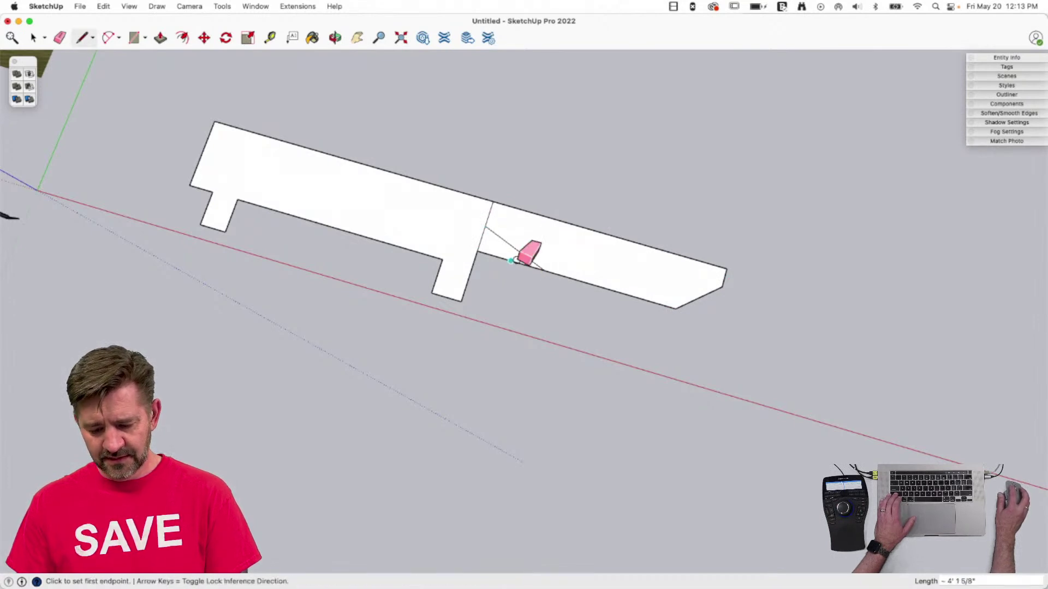
click(498, 258)
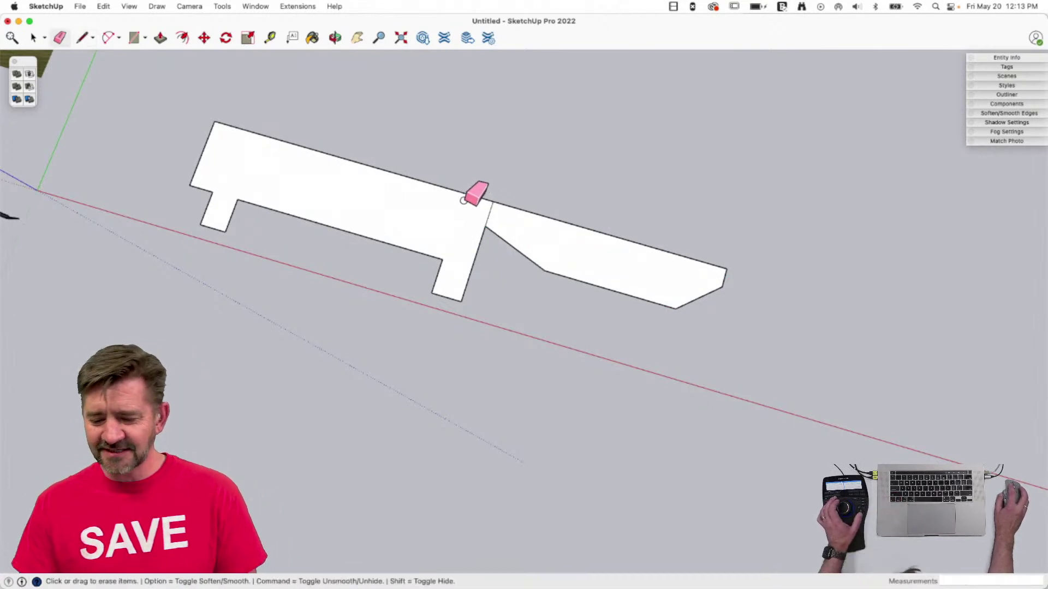
key(space)
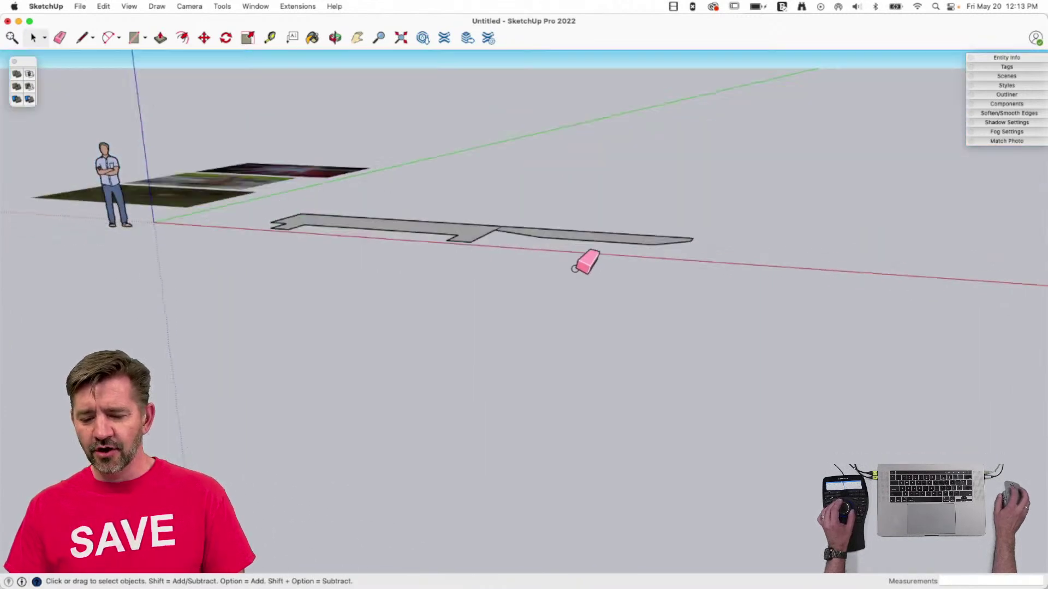
Switch to Visualize, turn on the display of keystrokes and mouse clicks, and close its settings window.
key(l)
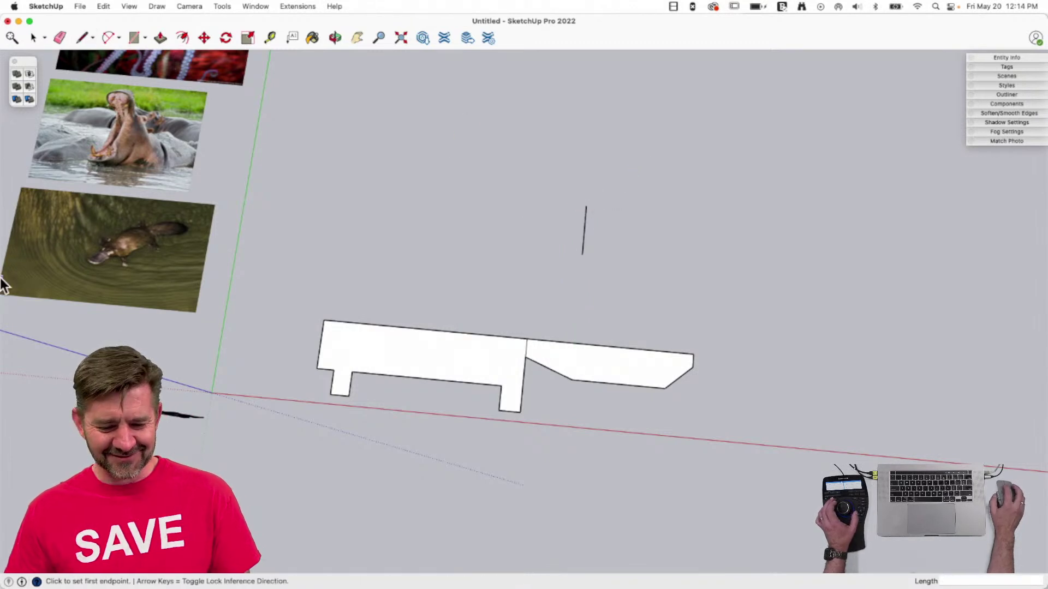
mouse_move(2, 289)
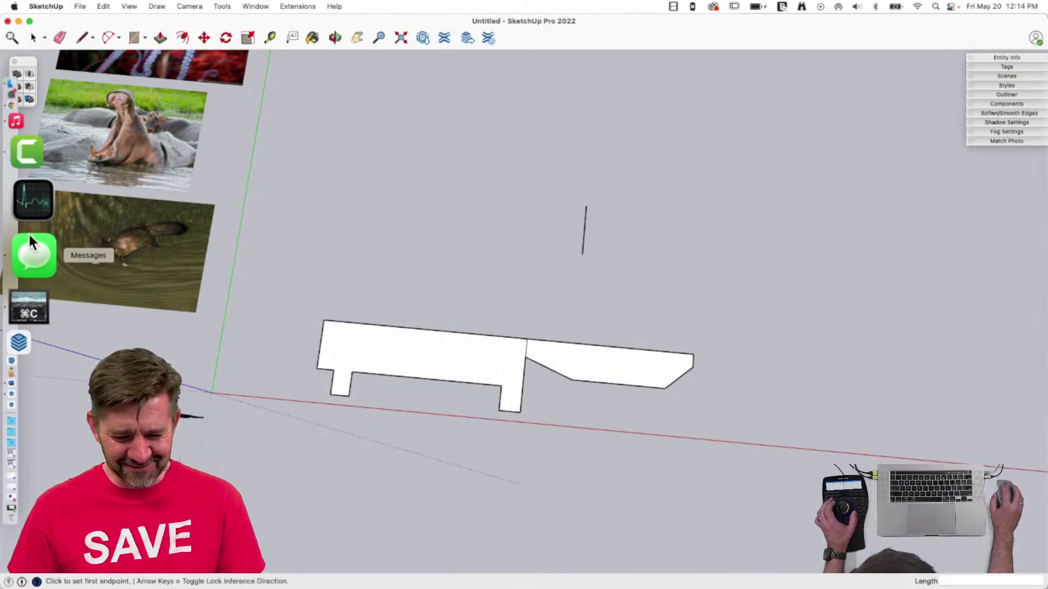
click(31, 251)
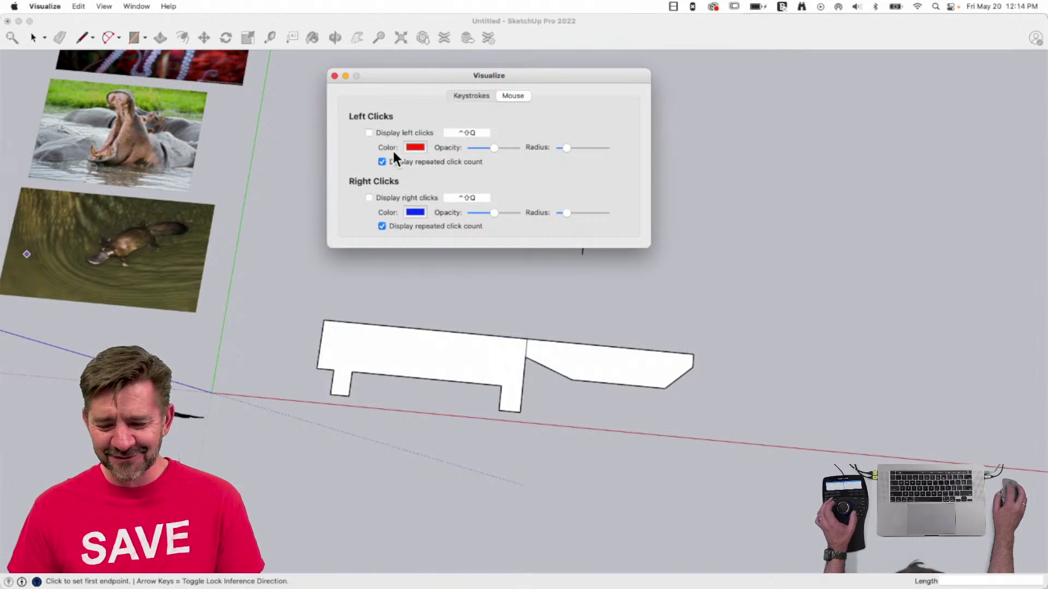
click(485, 98)
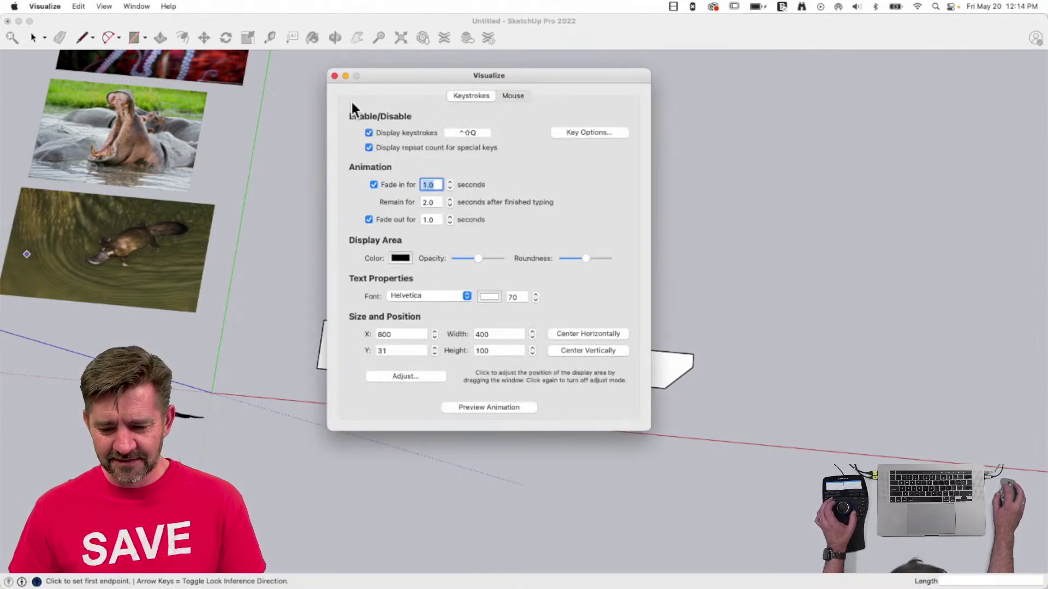
click(335, 76)
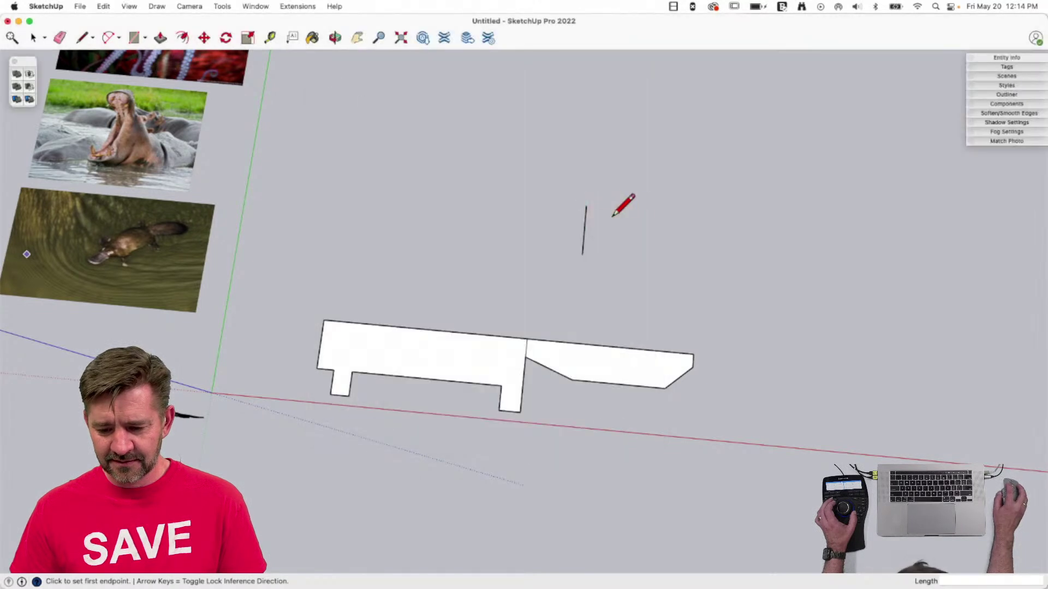
Erase the stray short edge that stands apart from the animal profile, and return to the Select tool.
key(e)
key(l)
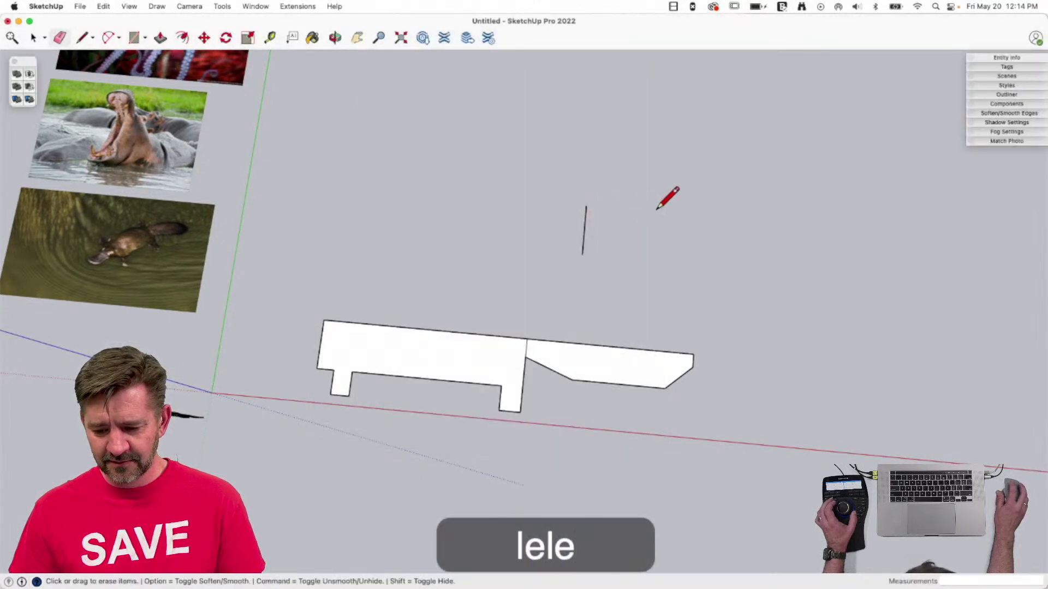
key(l)
key(e)
key(l)
key(e)
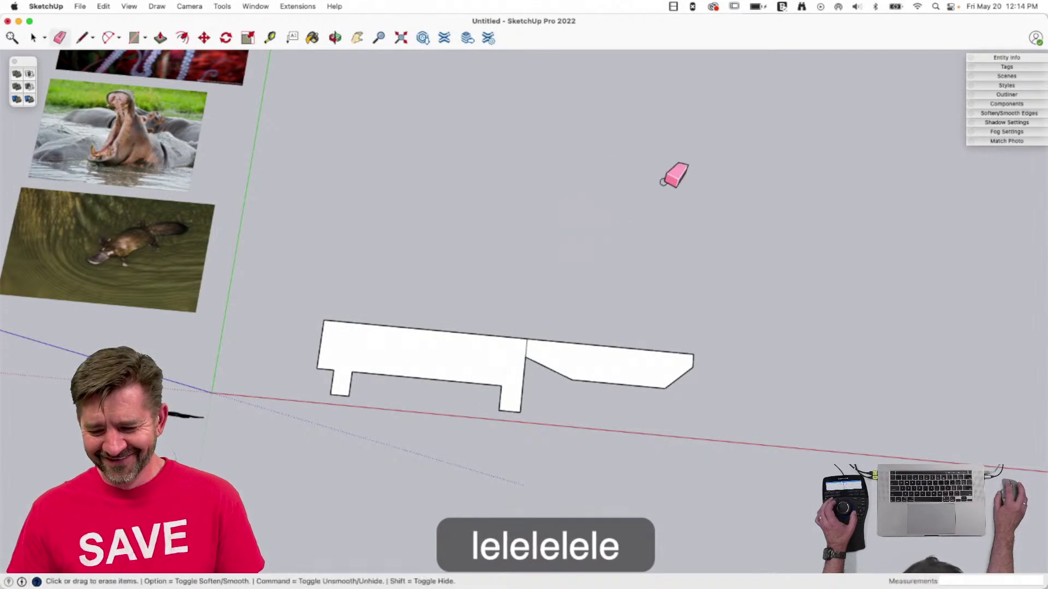
key(space)
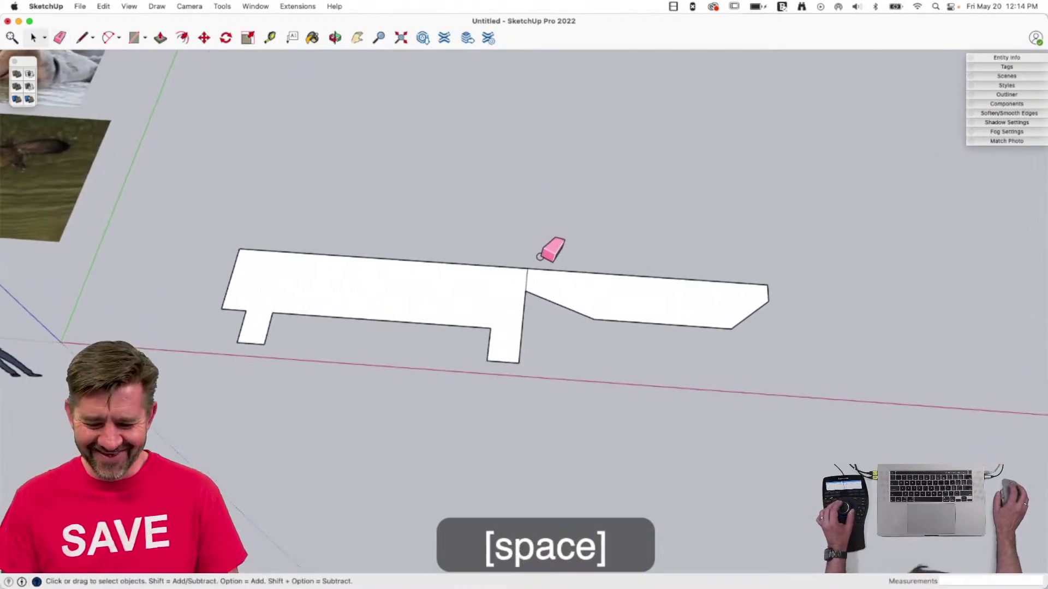
key(space)
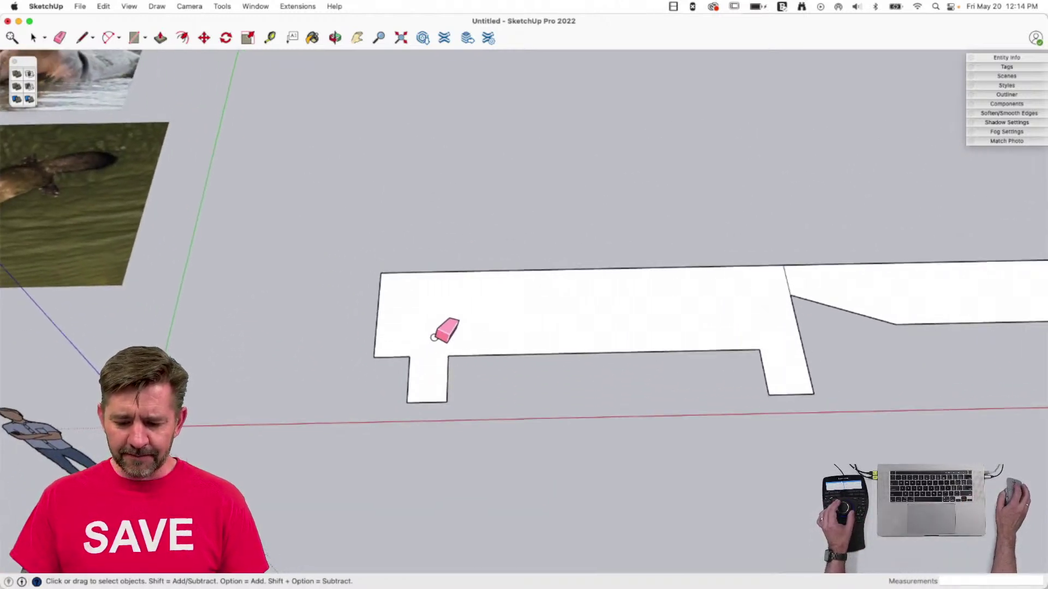
Draw a line along the belly through the tops of both legs to separate them from the body face.
key(l)
click(82, 37)
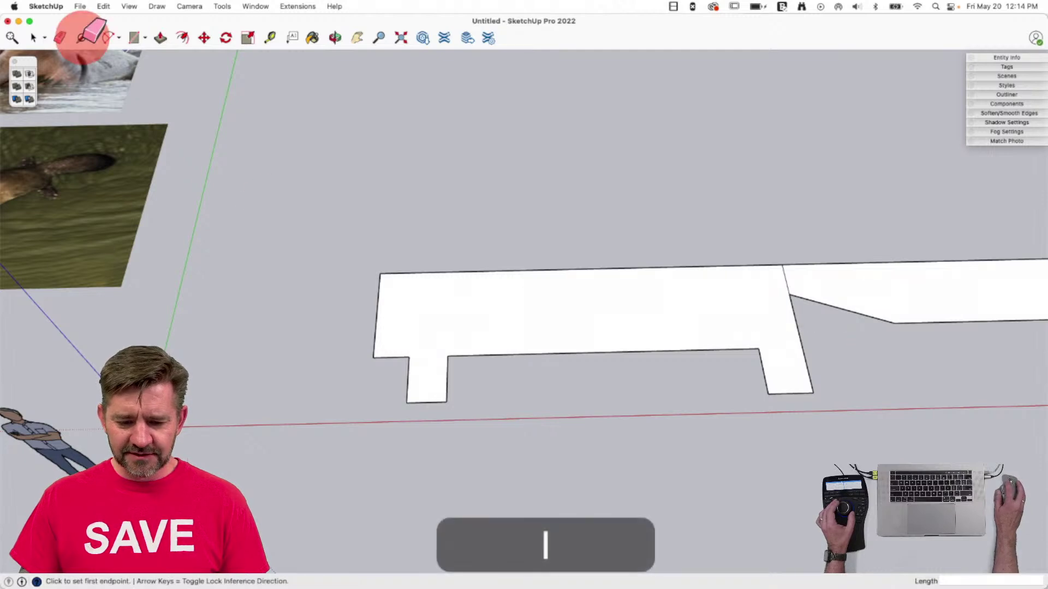
click(409, 357)
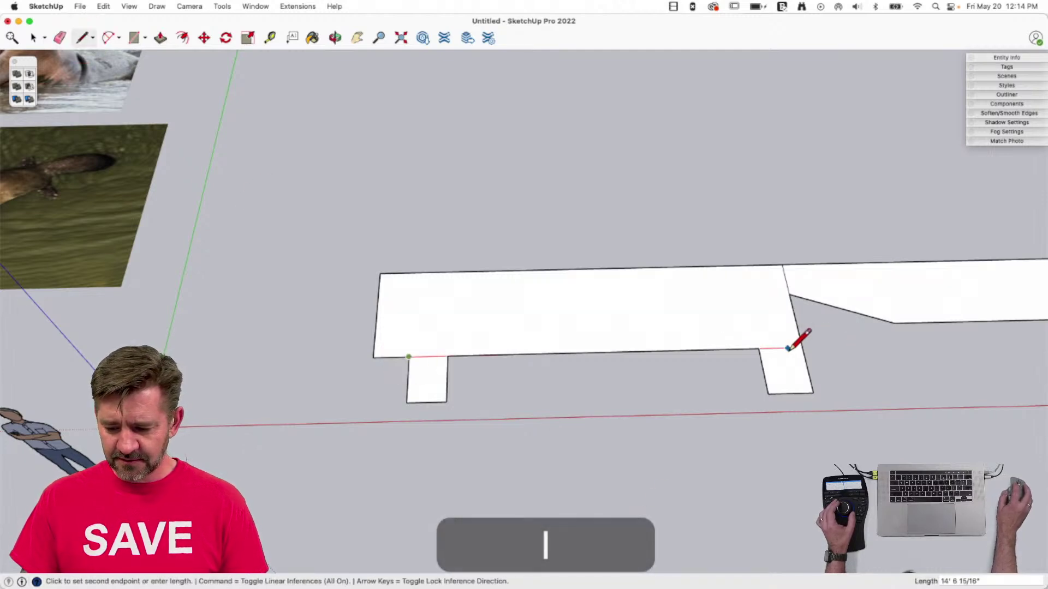
click(802, 348)
Extend both sides of the first leg and the inner side of the second leg across the body to its top edge.
click(409, 357)
click(413, 273)
click(448, 355)
click(449, 272)
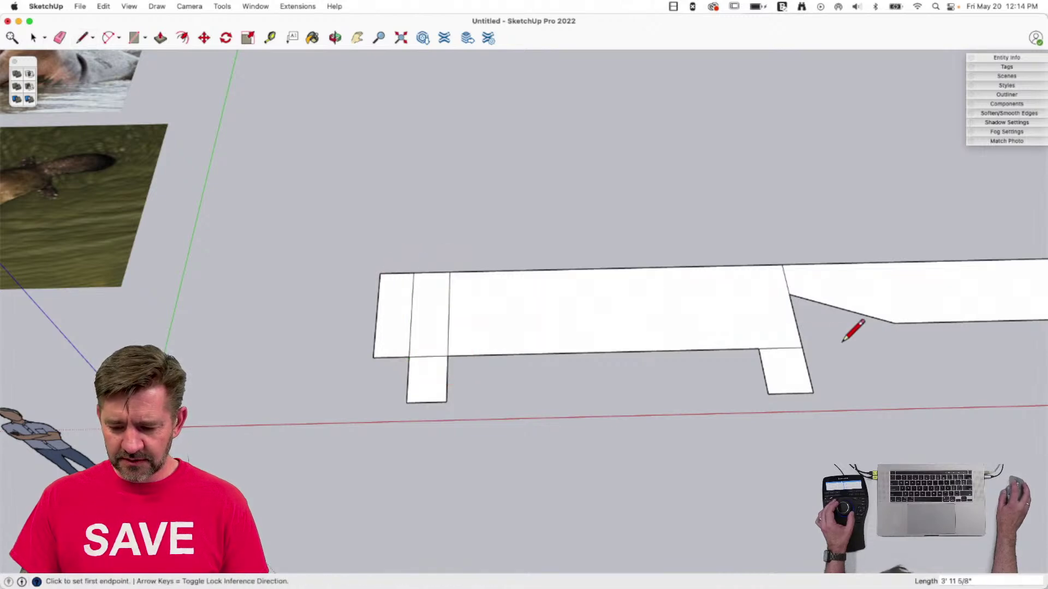
click(758, 349)
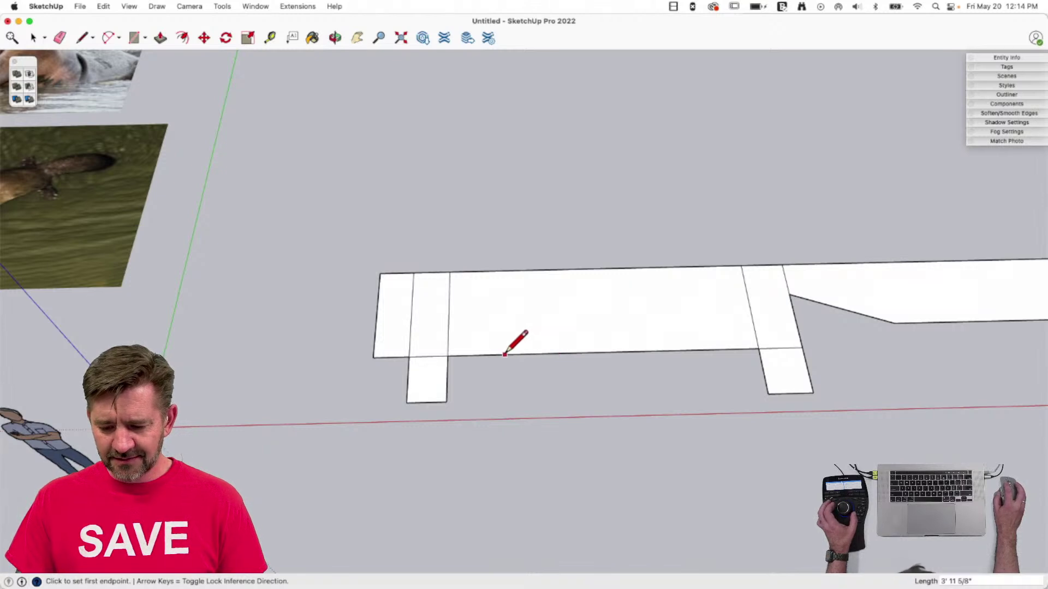
Divide the body face between the two legs with two more cross lines running from belly edge to top edge.
click(504, 354)
click(503, 270)
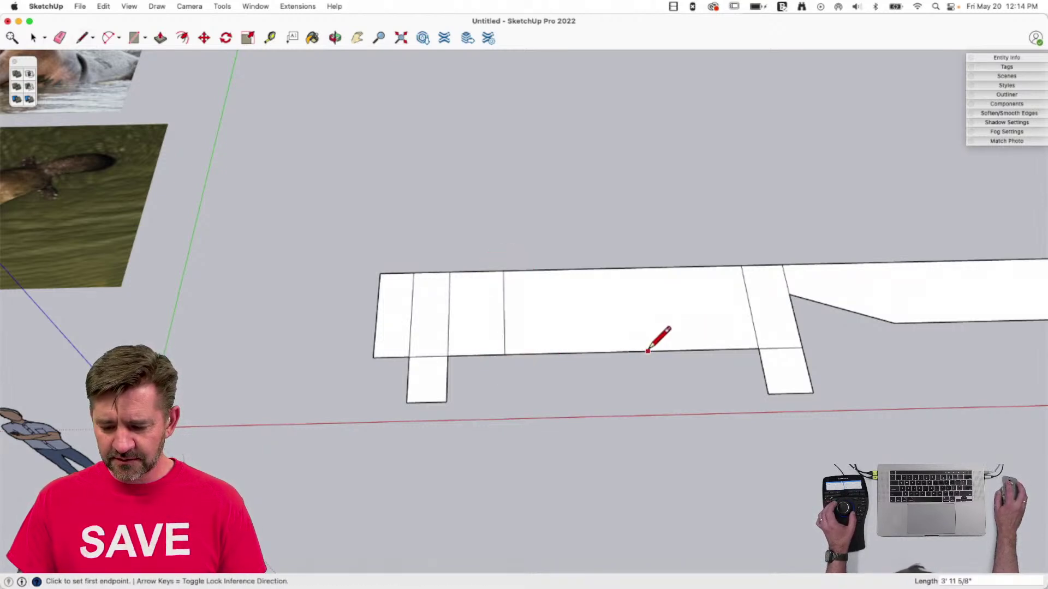
click(650, 350)
click(640, 267)
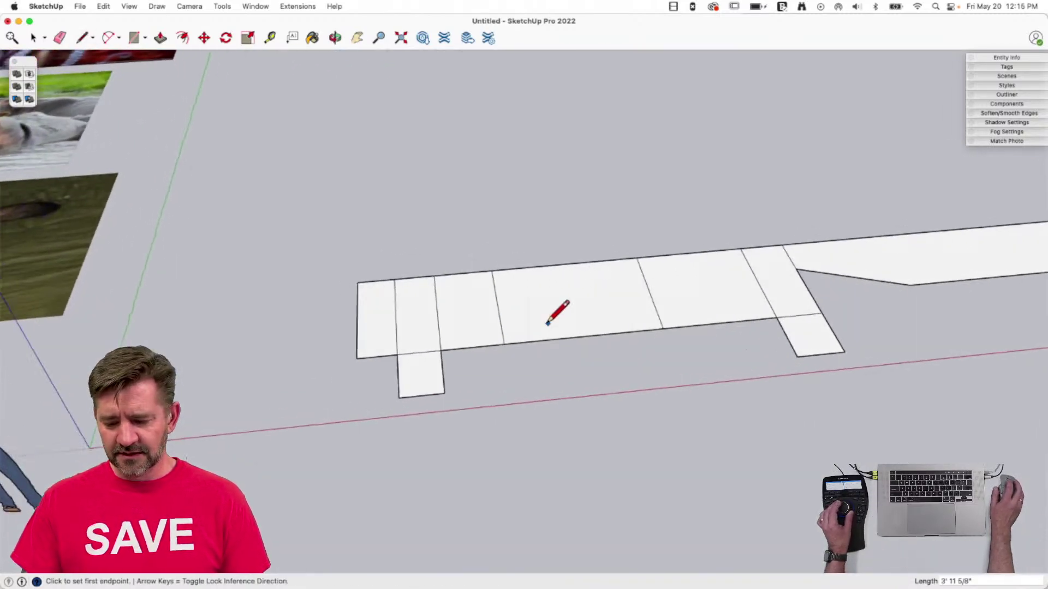
Push/Pull all six body sections and both leg faces up to the same height of about 2' 5".
key(p)
click(339, 339)
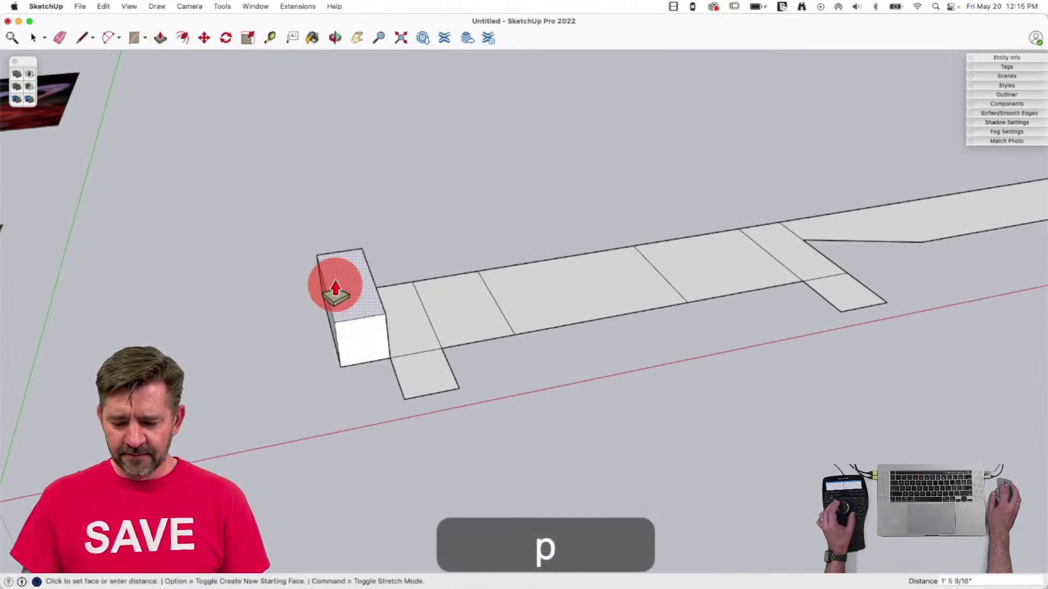
click(313, 248)
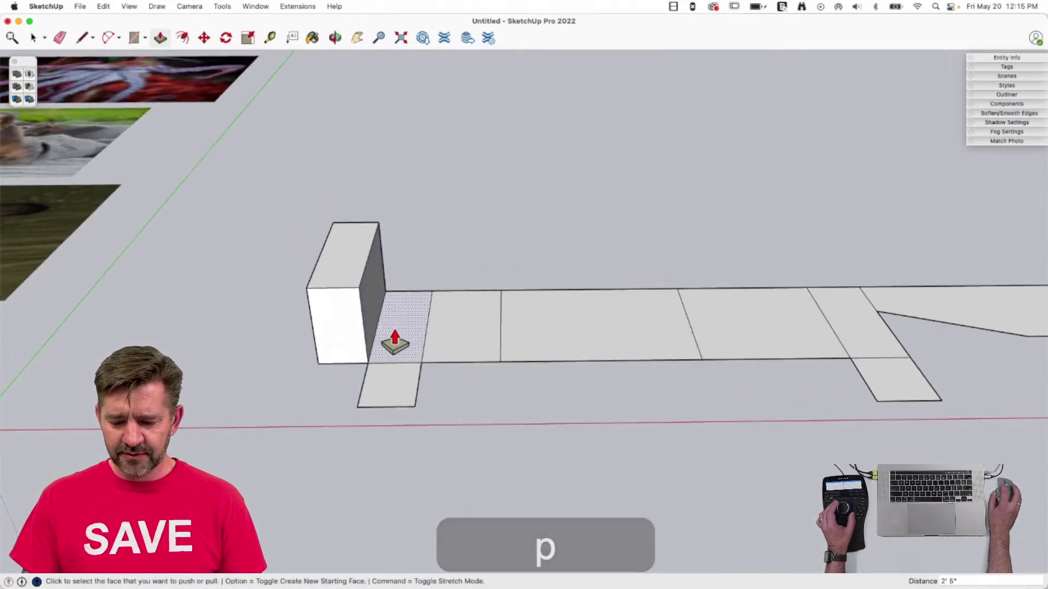
double_click(391, 338)
double_click(446, 330)
double_click(578, 325)
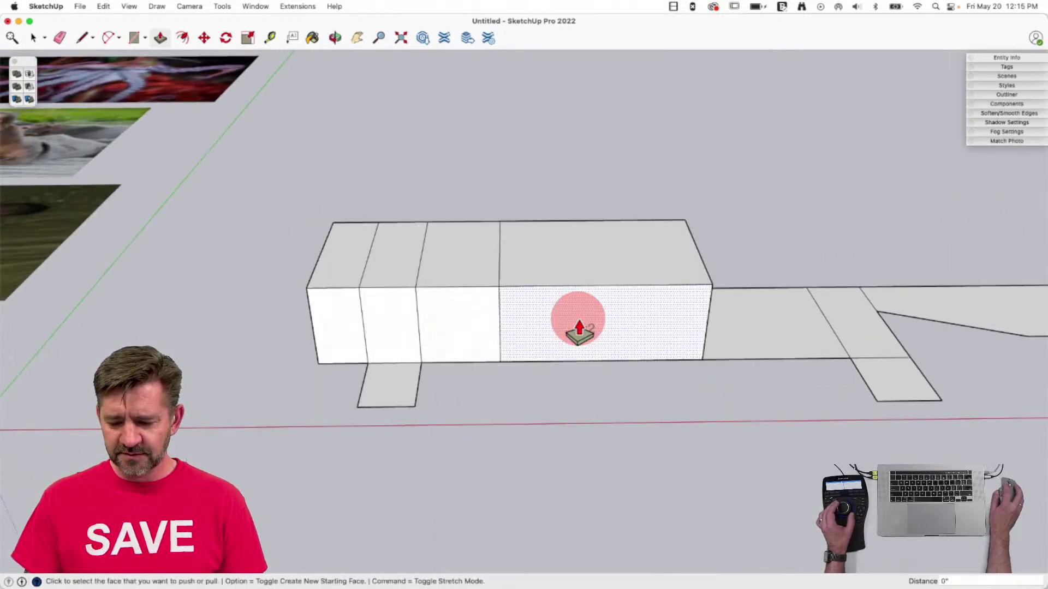
double_click(720, 318)
double_click(867, 312)
double_click(894, 384)
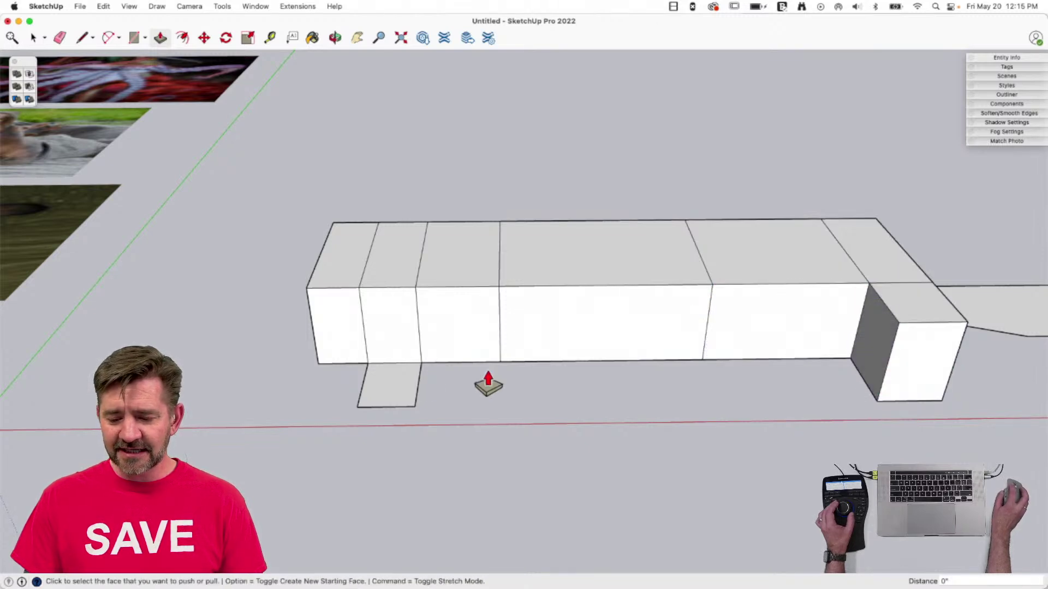
double_click(386, 384)
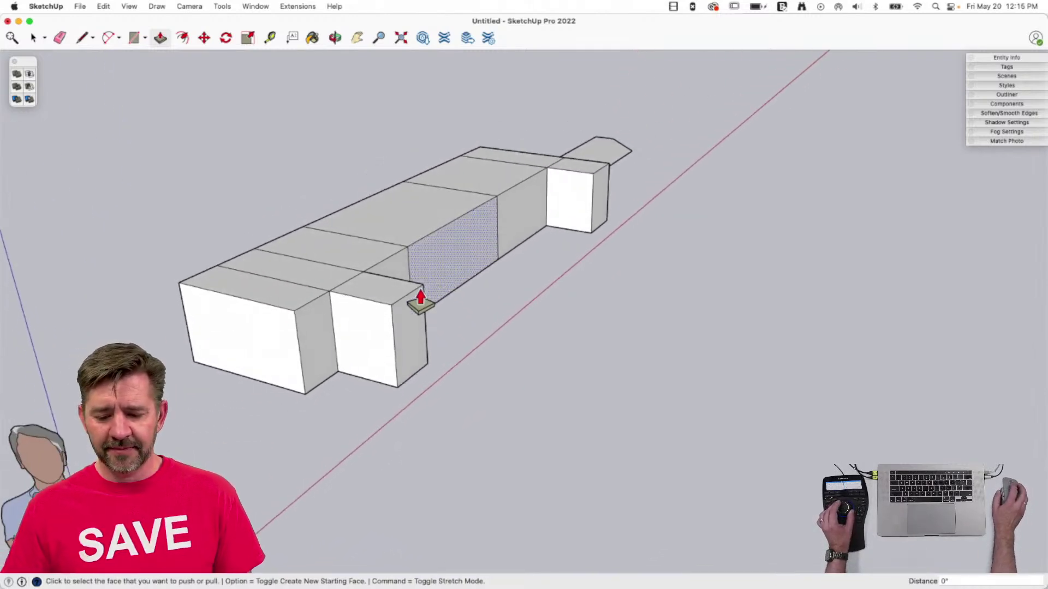
Lower the top faces of both legs by about 1' 4" so they sit below the body top.
drag(372, 295, 366, 335)
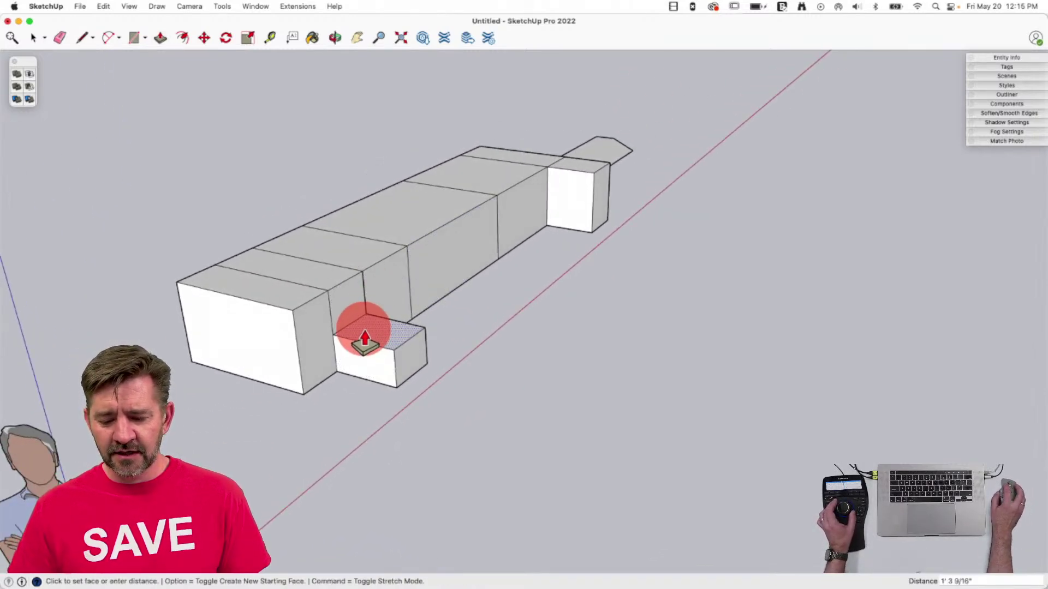
click(365, 336)
double_click(572, 180)
key(space)
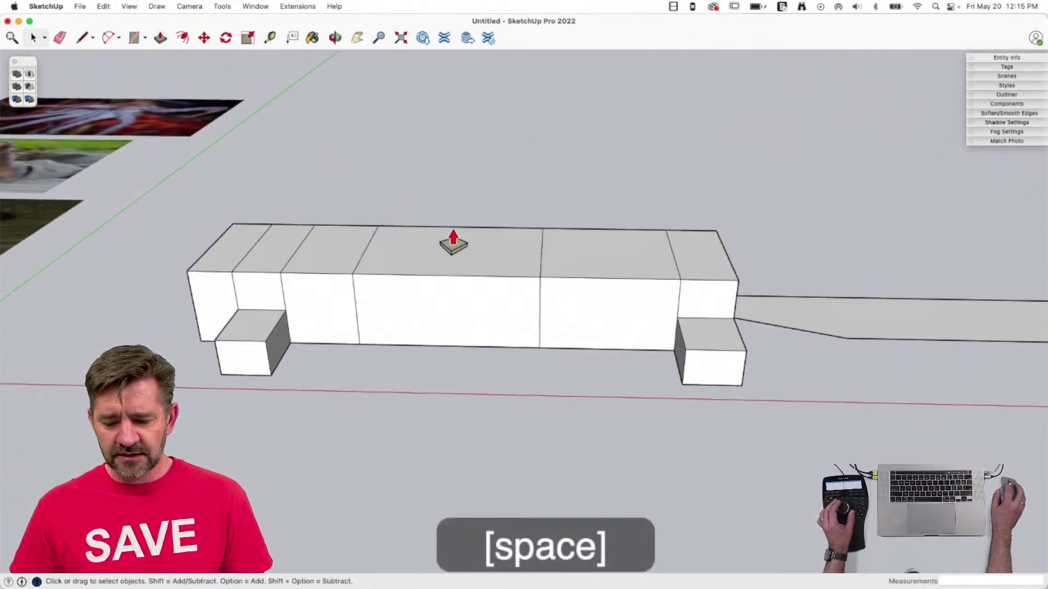
Raise the middle section's top edge on the side away from the legs by about 1' 1" along the blue axis.
key(m)
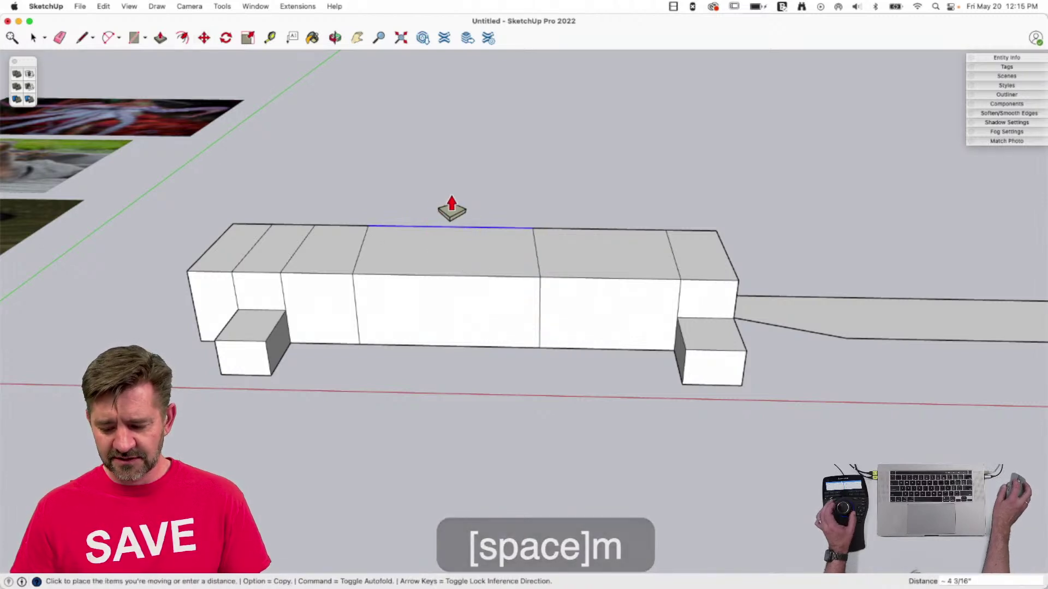
key(Up)
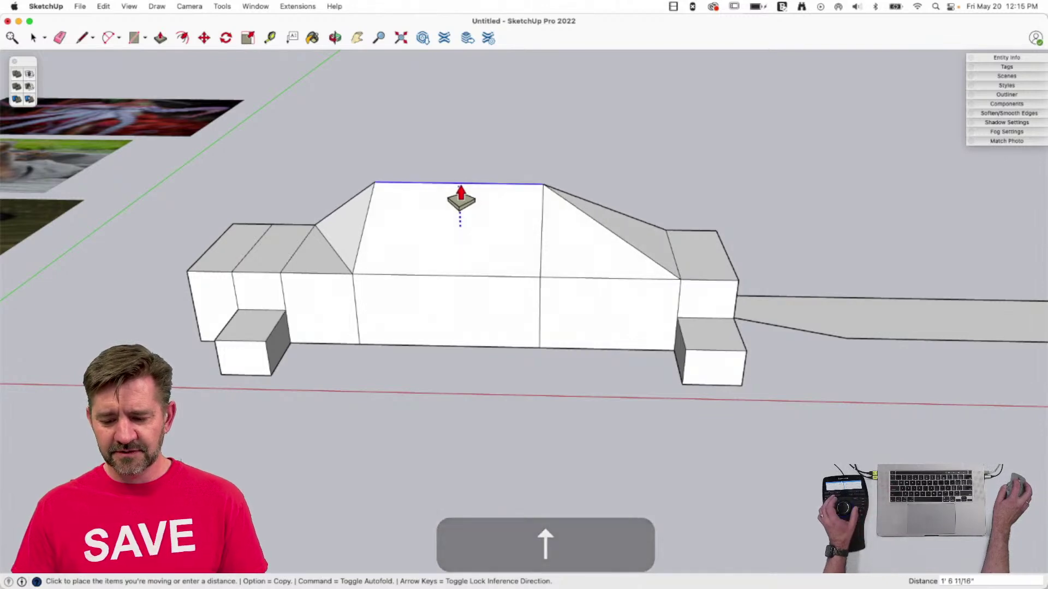
click(460, 199)
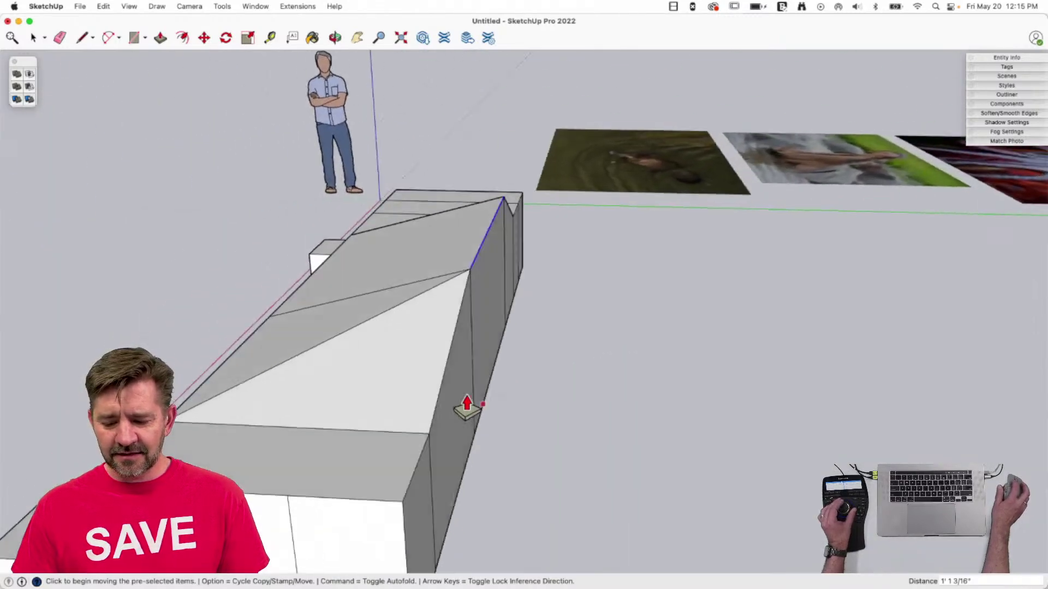
Raise the top corner before the tail-end section by about 7 1/4" on the spine side, and lower the tail end's top edge by about 8 7/8".
key(m)
key(Escape)
click(315, 389)
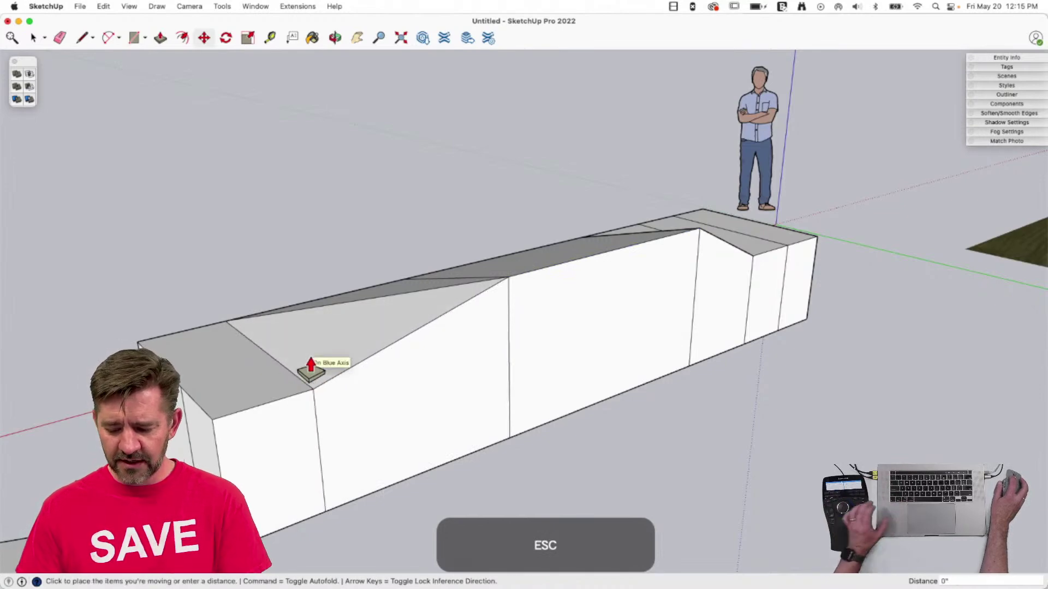
key(Up)
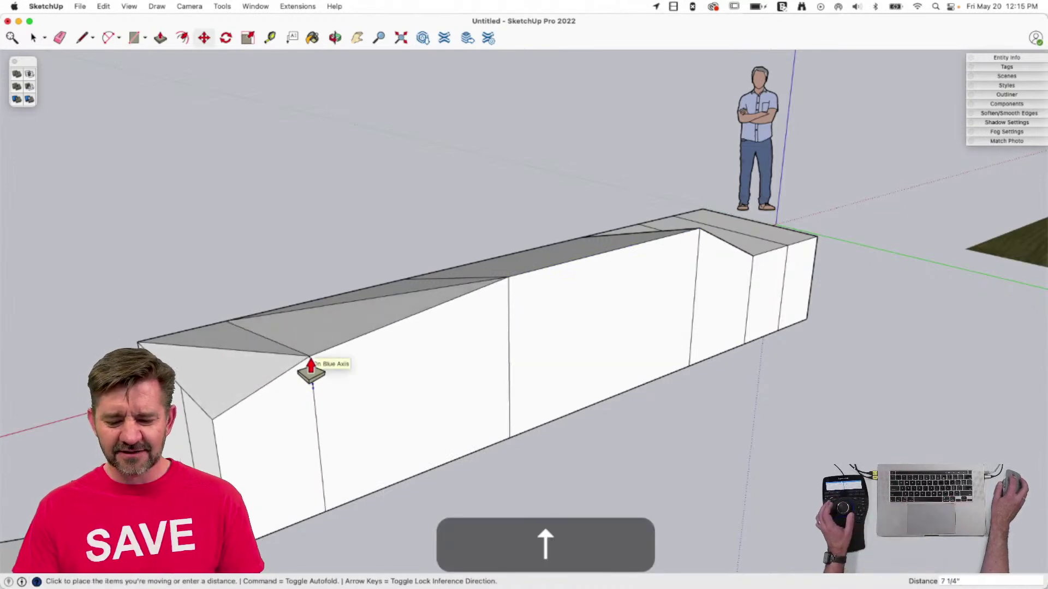
click(311, 371)
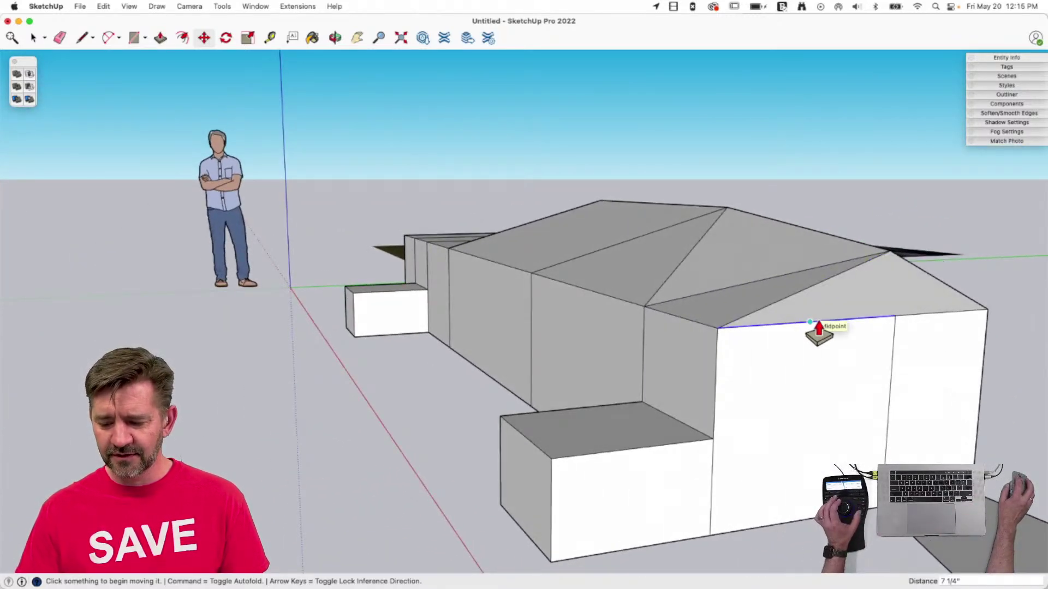
click(818, 328)
click(818, 388)
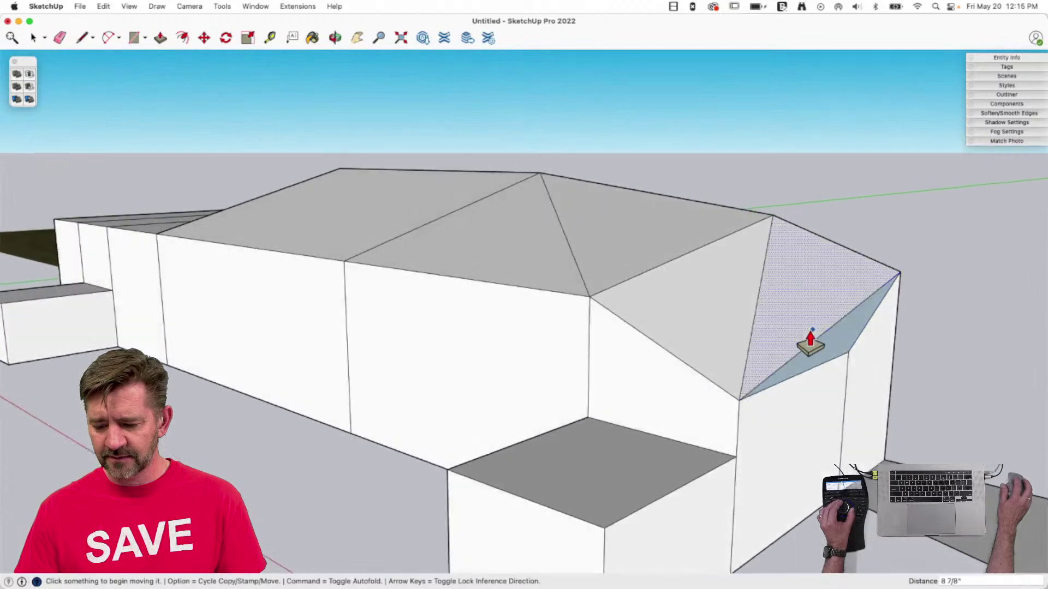
Erase the crease across the tail-end slope, redraw it from the leg-side corner to the far spine corner, and clear the leftover edges.
key(e)
drag(752, 306, 781, 308)
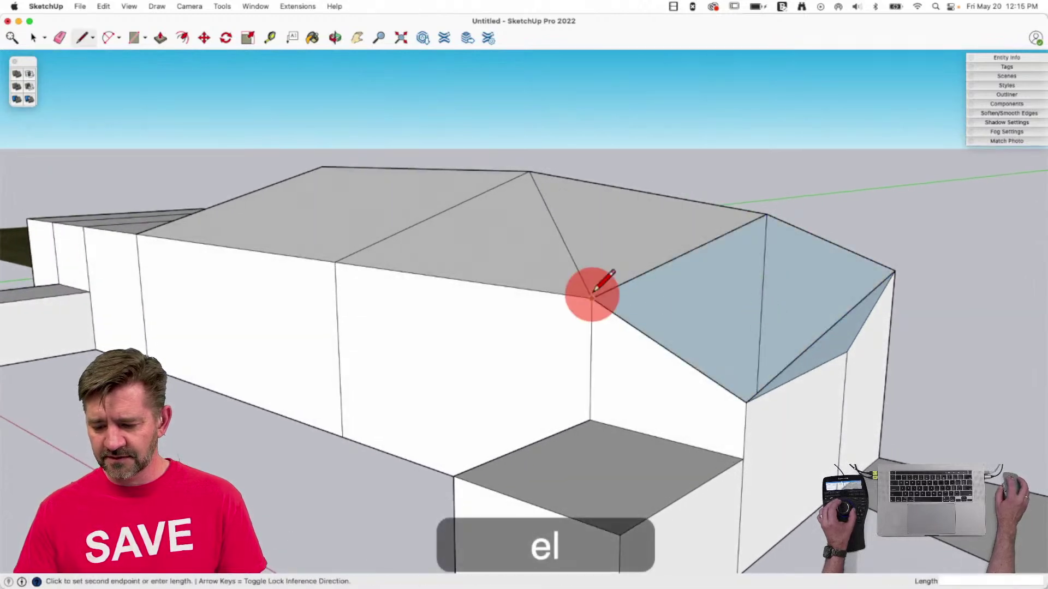
click(894, 268)
key(e)
drag(870, 316, 858, 367)
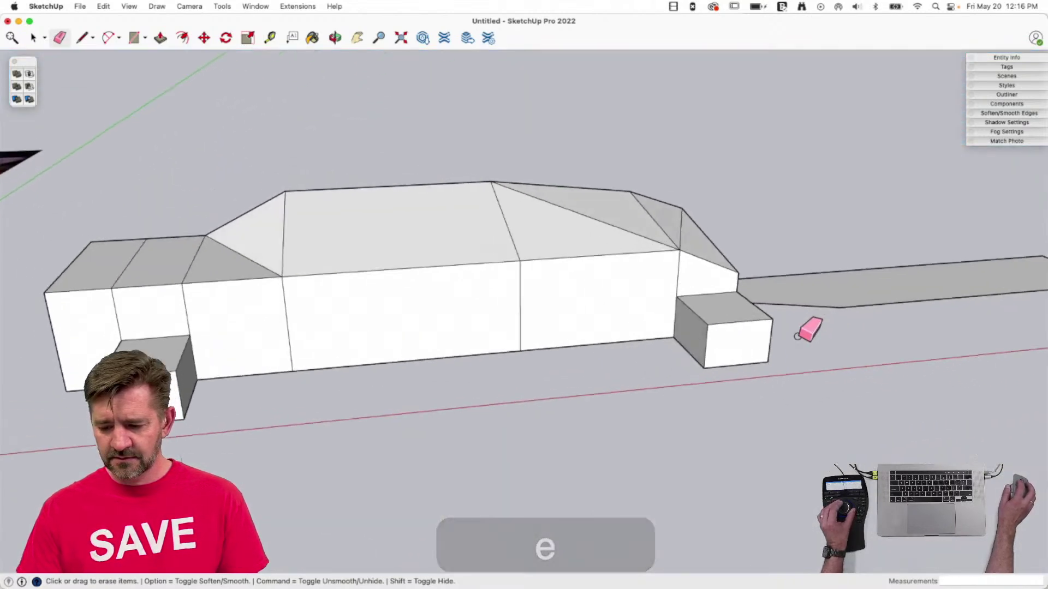
Raise the spine-side top edge of the head-end leg section about 5" along the blue axis.
key(space)
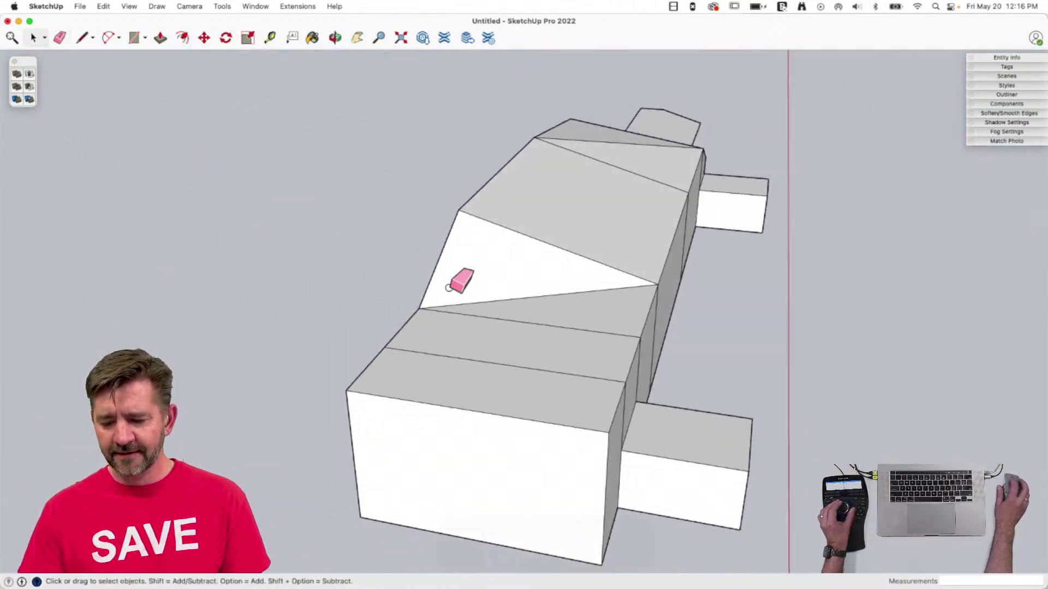
key(m)
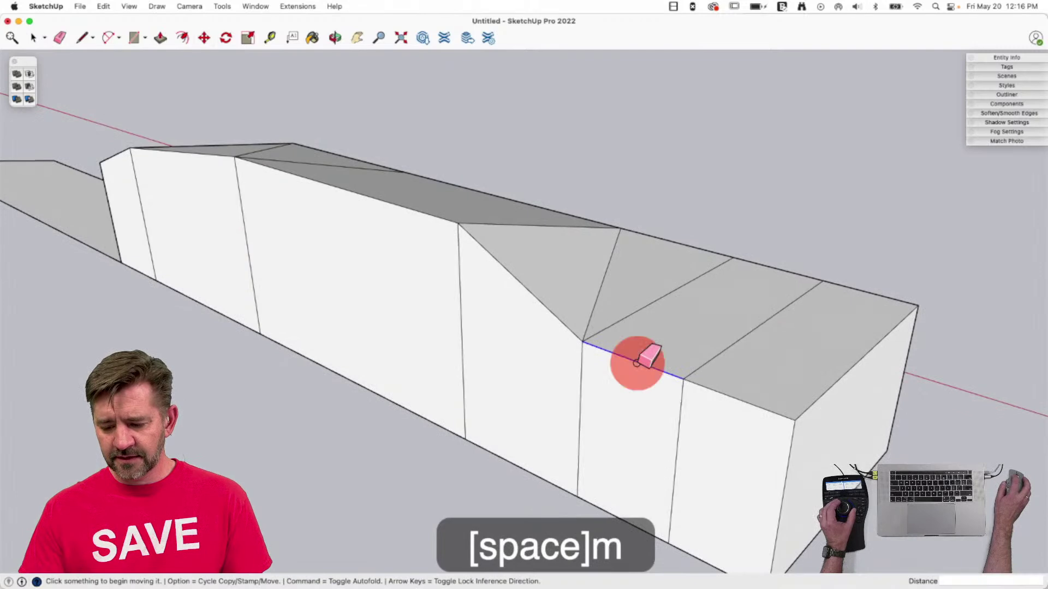
key(Up)
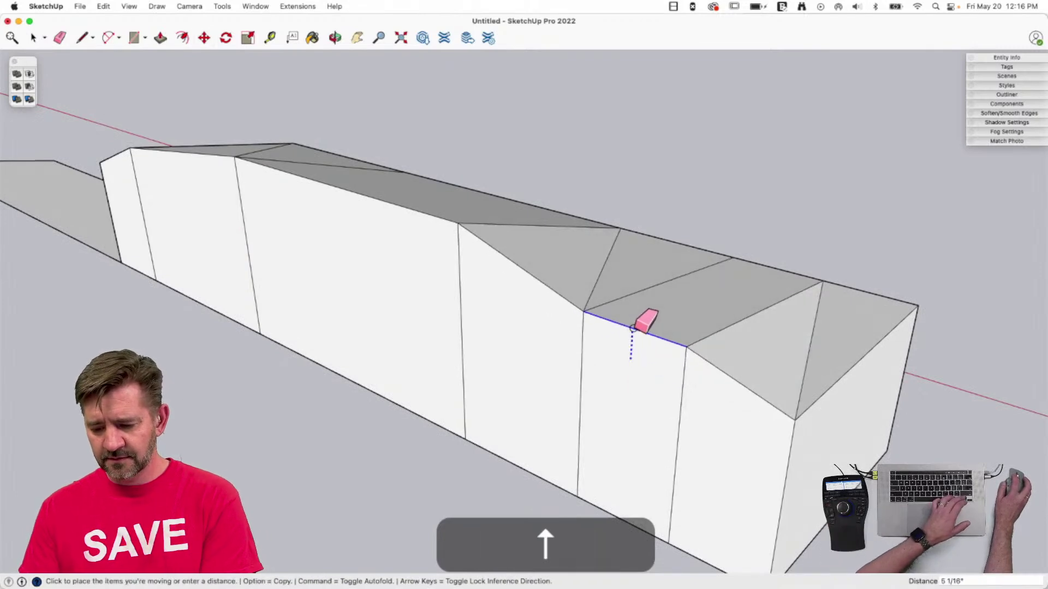
click(633, 328)
Replace the diagonal crease between the head-end leg section and the middle section with one running between the opposite corners.
key(e)
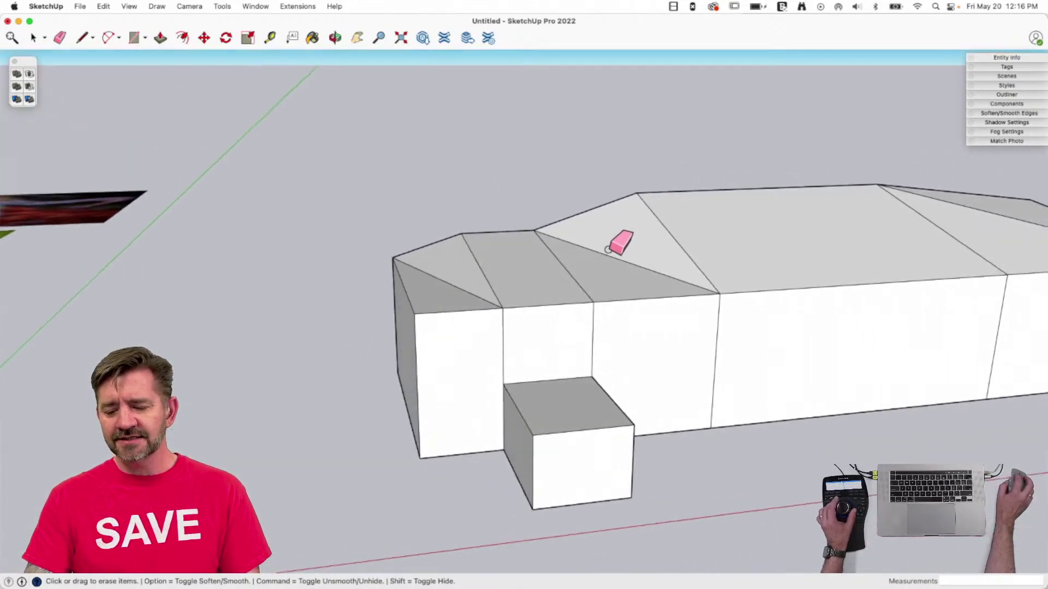
click(610, 262)
key(l)
click(593, 302)
click(635, 195)
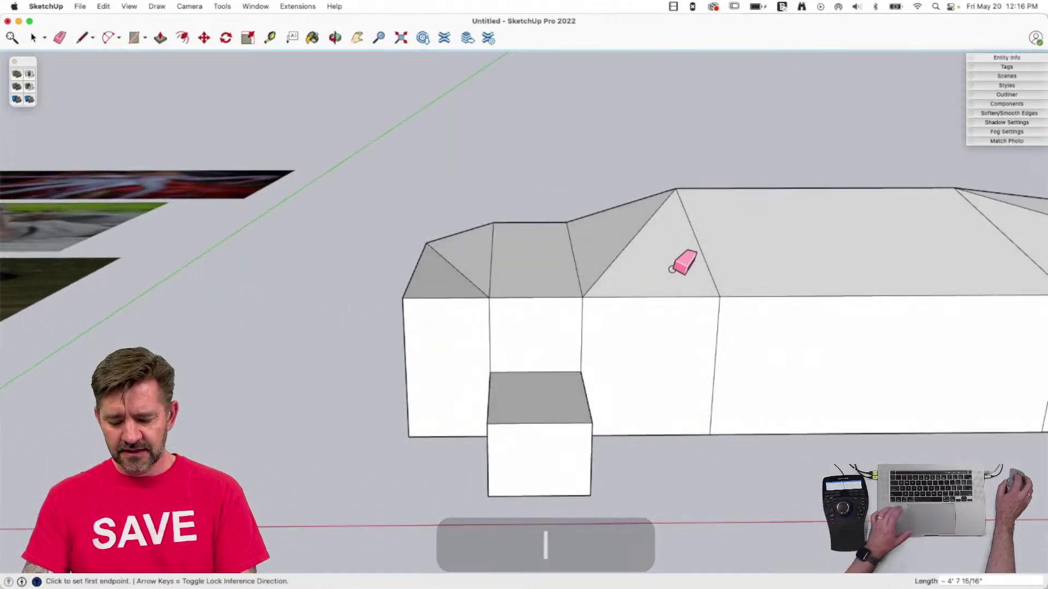
Soften the diagonal edges on the sloping top faces between the middle section and both leg sections.
alt+click(635, 237)
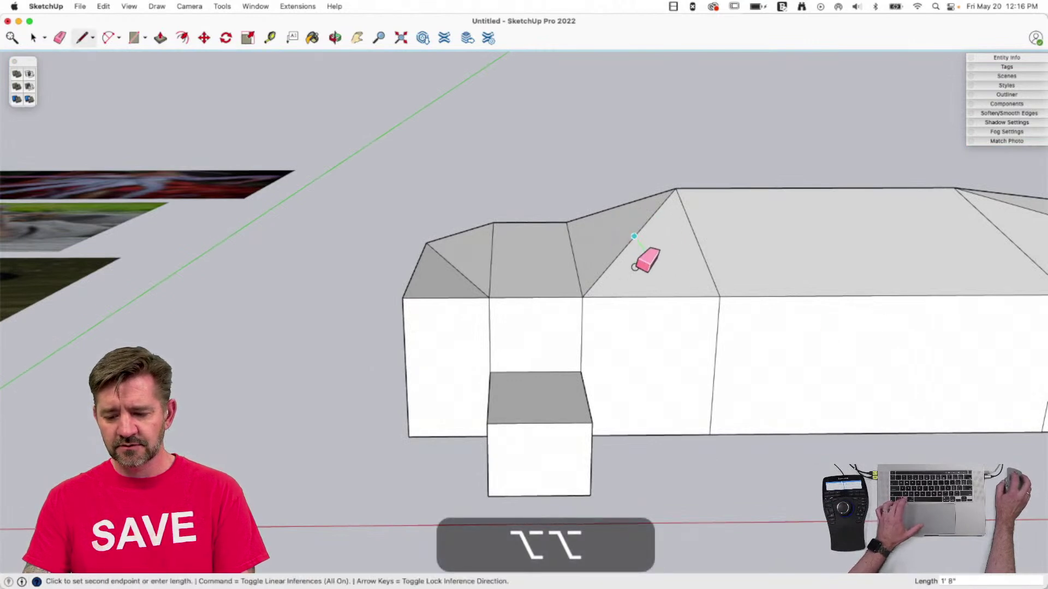
key(Escape)
key(e)
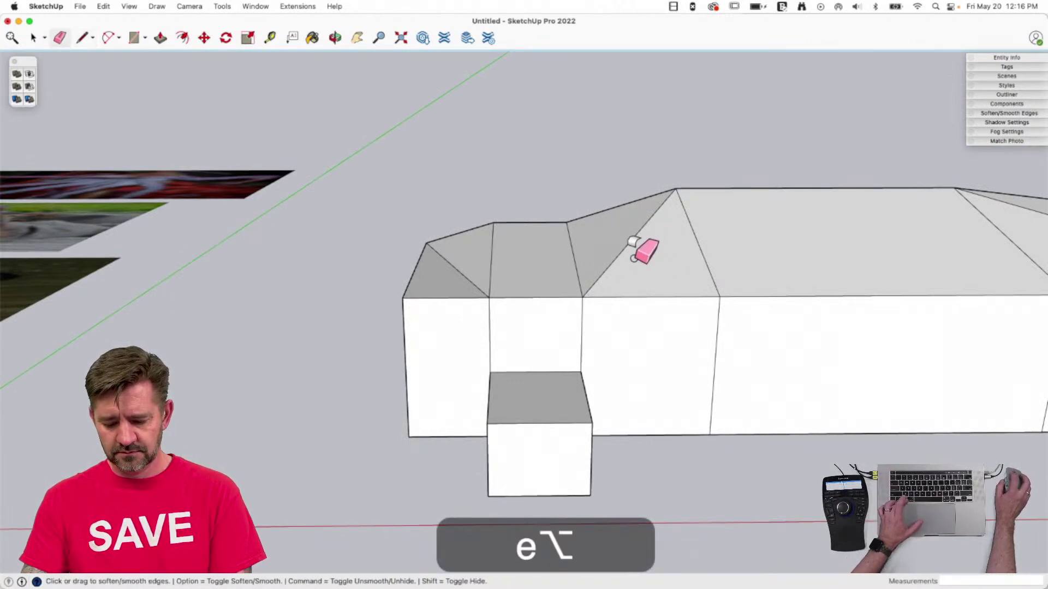
alt+click(618, 246)
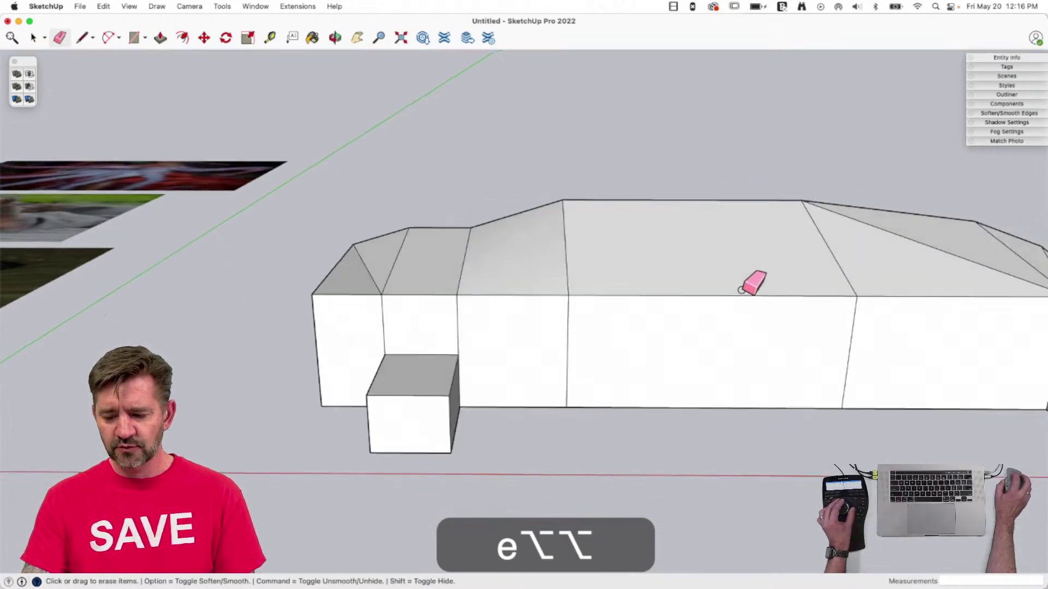
alt+click(752, 257)
alt+click(862, 292)
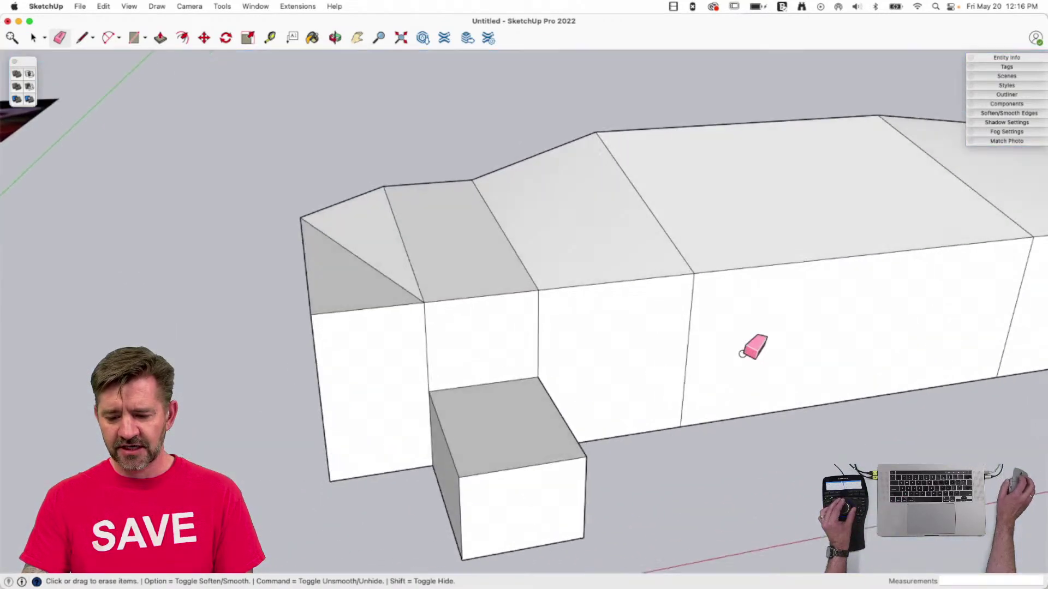
Lower the leg-side top edges of the head section and its neighbouring leg section together by about 7 13/16".
key(space)
click(350, 310)
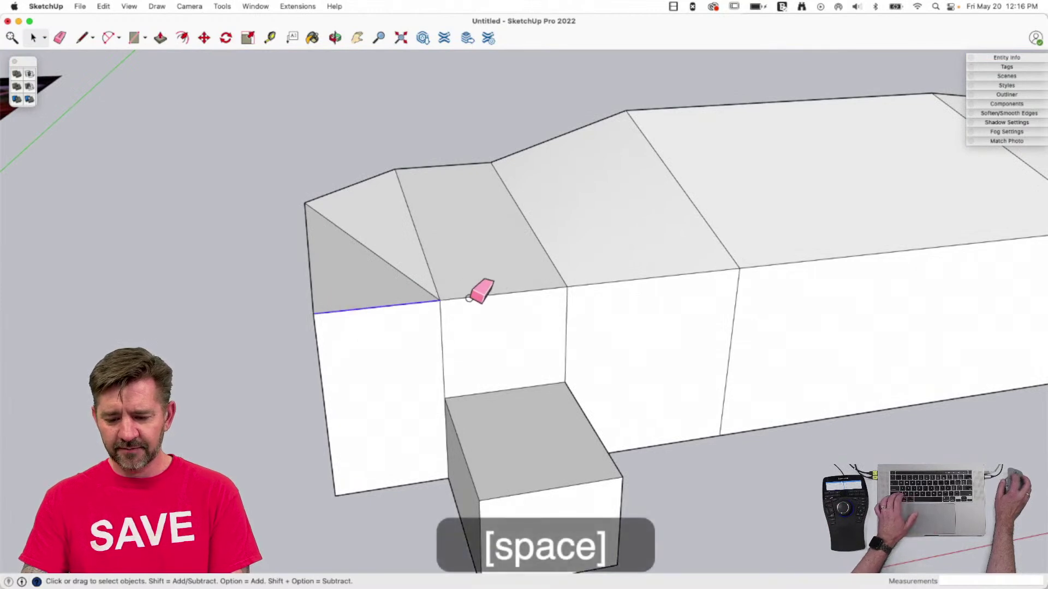
shift+click(418, 303)
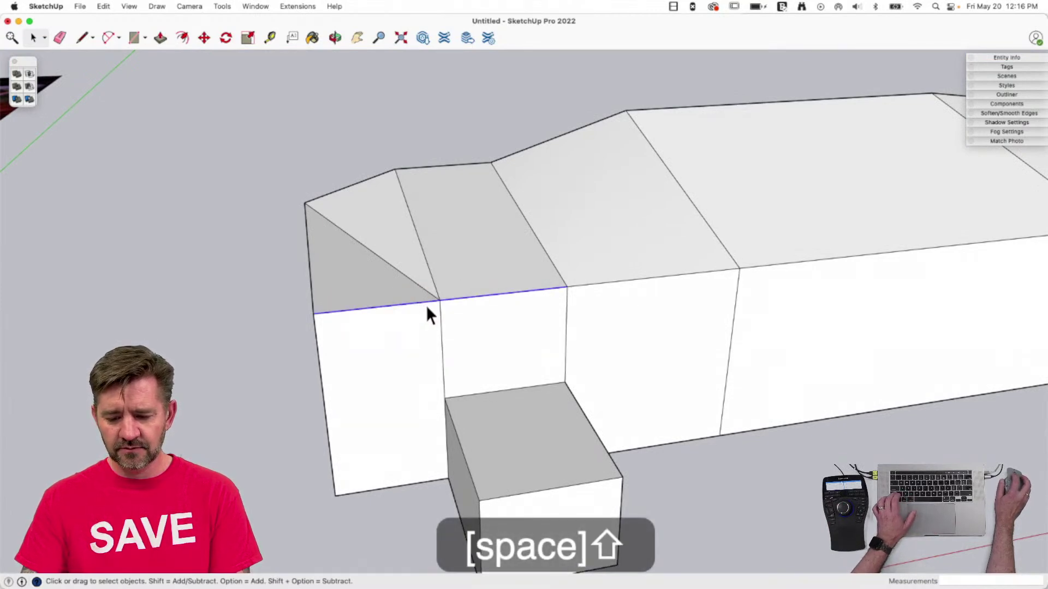
key(m)
click(438, 299)
click(443, 351)
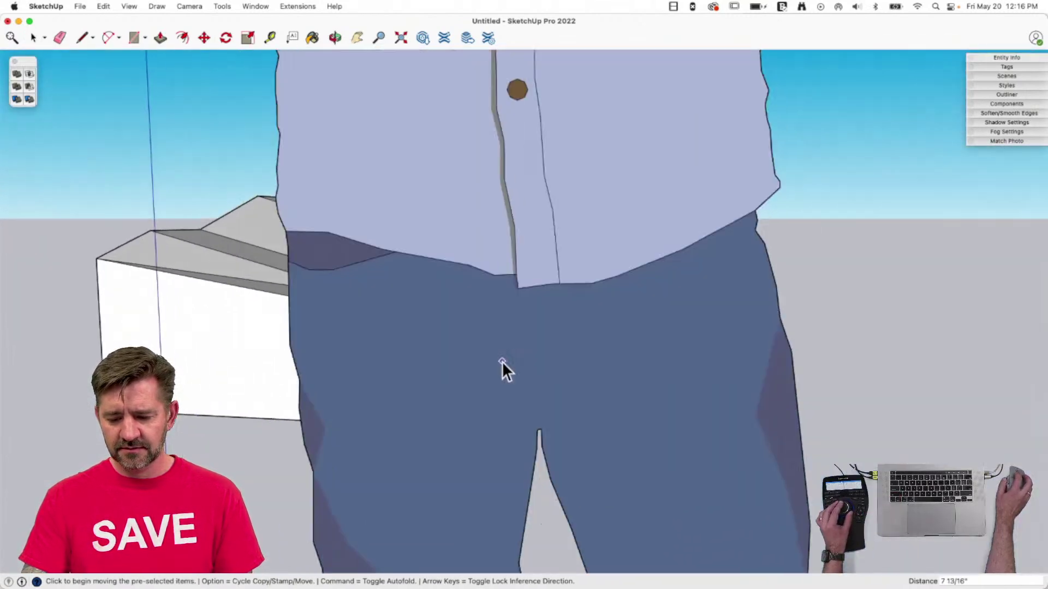
Try erasing the vertical corner edge on the leg side of the head end, and undo the erasure.
key(e)
key(e)
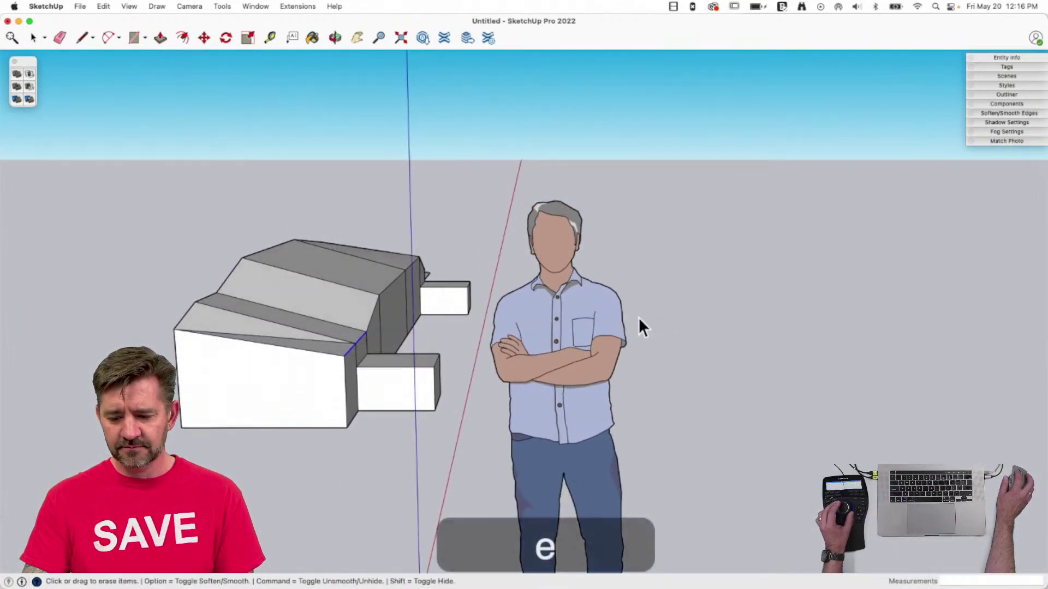
click(617, 329)
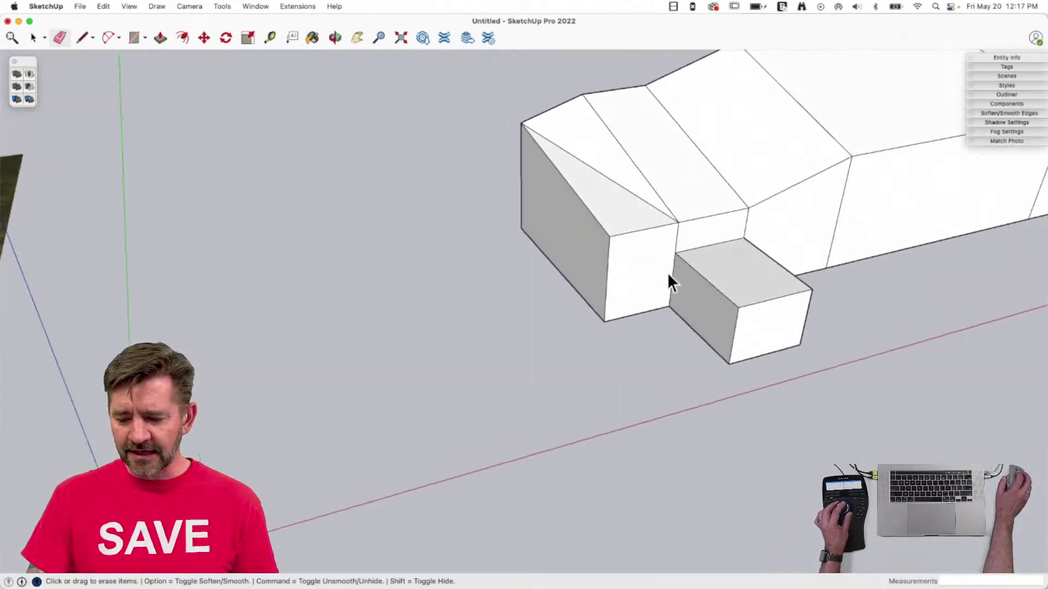
click(566, 400)
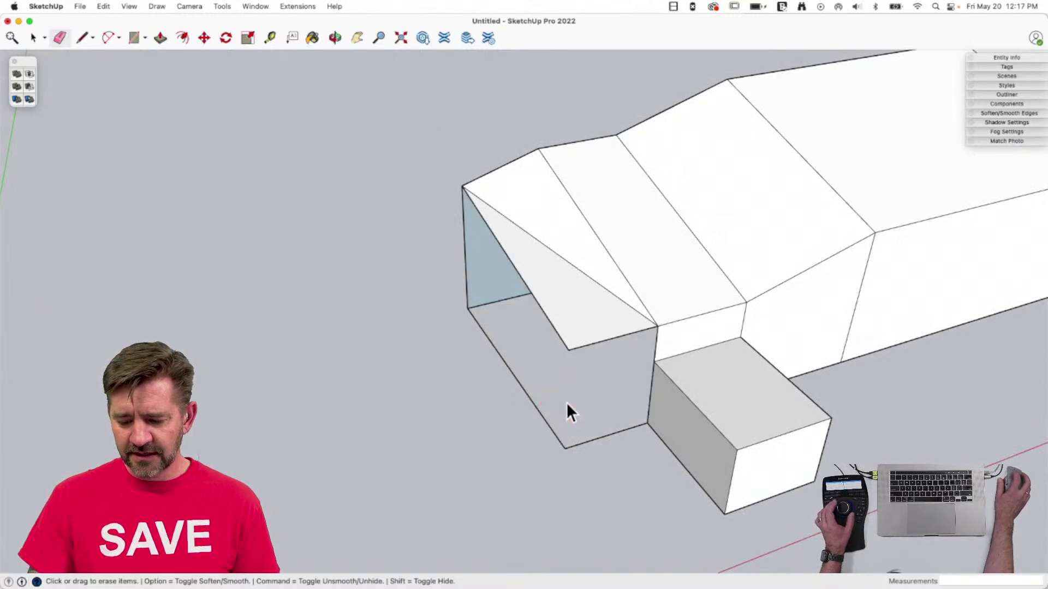
key(super+z)
Move the head end's leg-side vertical corner edge inward about 11 1/8" along the green axis, and activate the Line tool.
key(m)
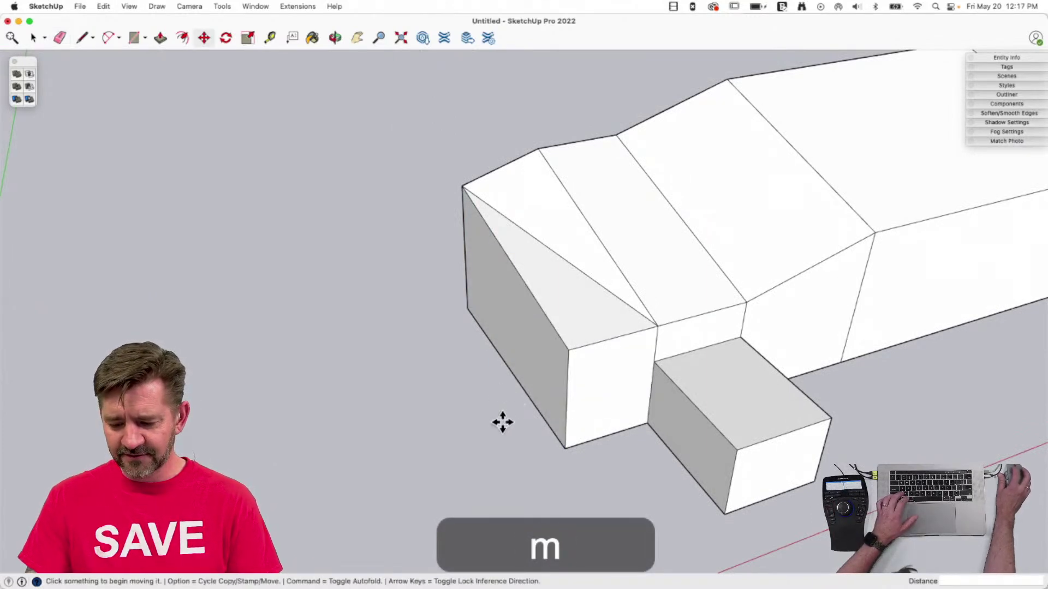
click(571, 394)
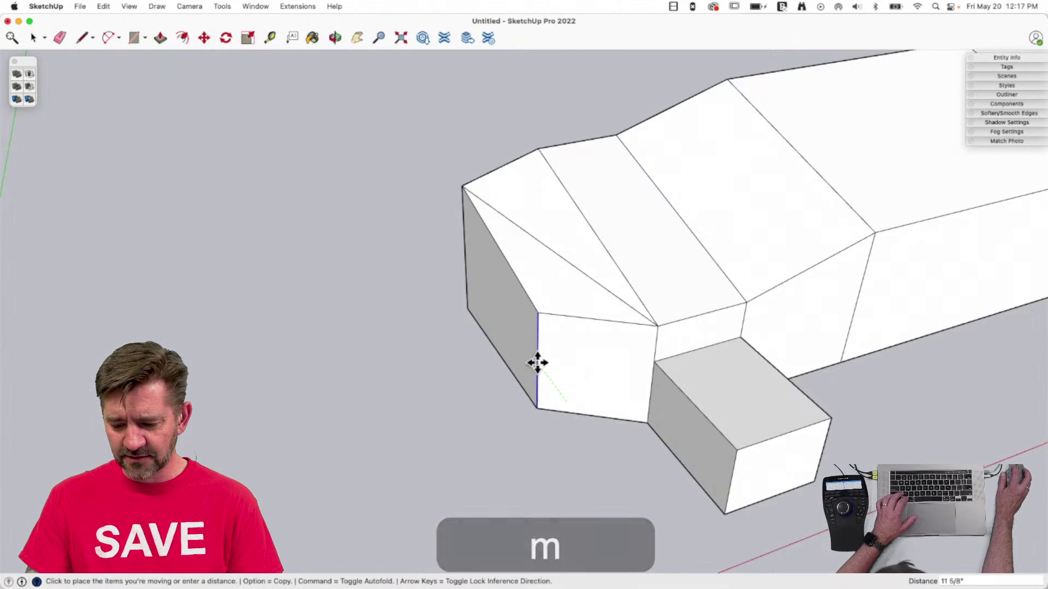
click(539, 365)
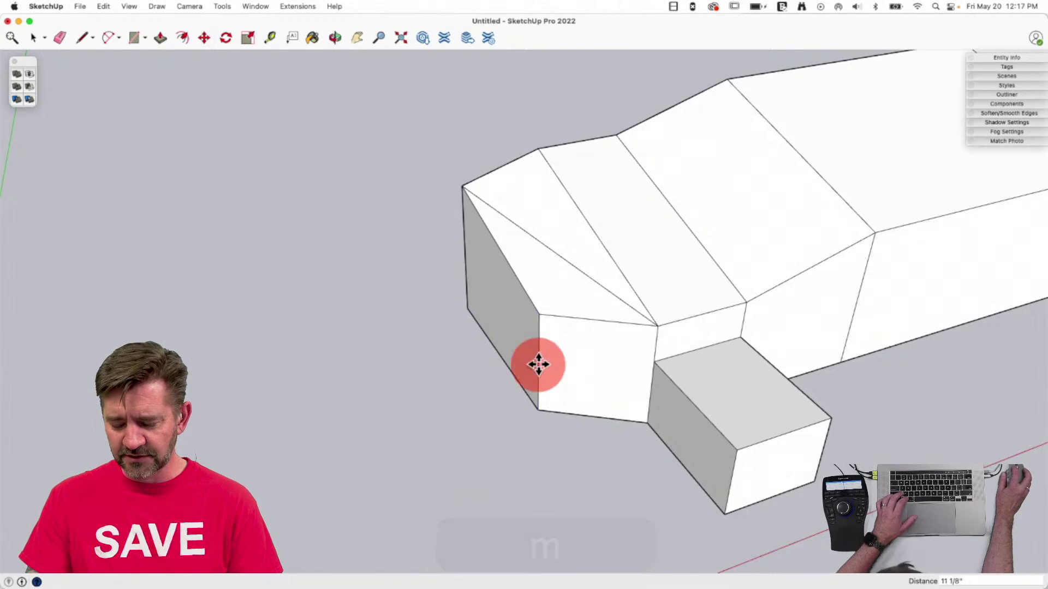
key(space)
key(l)
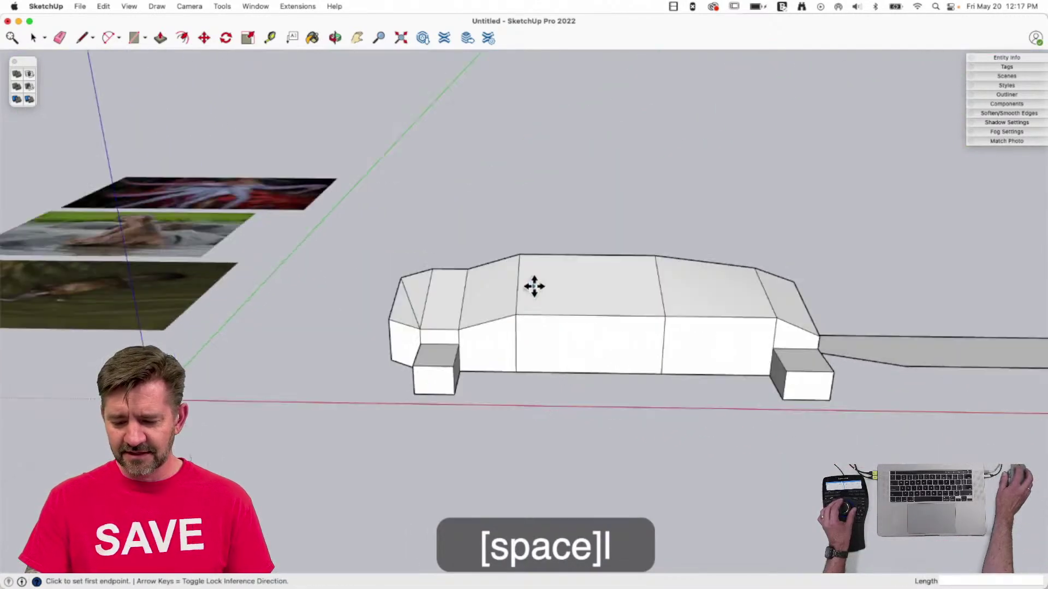
Save the model to the desktop as OctoPlatyPotamus.skp.
key(e)
key(l)
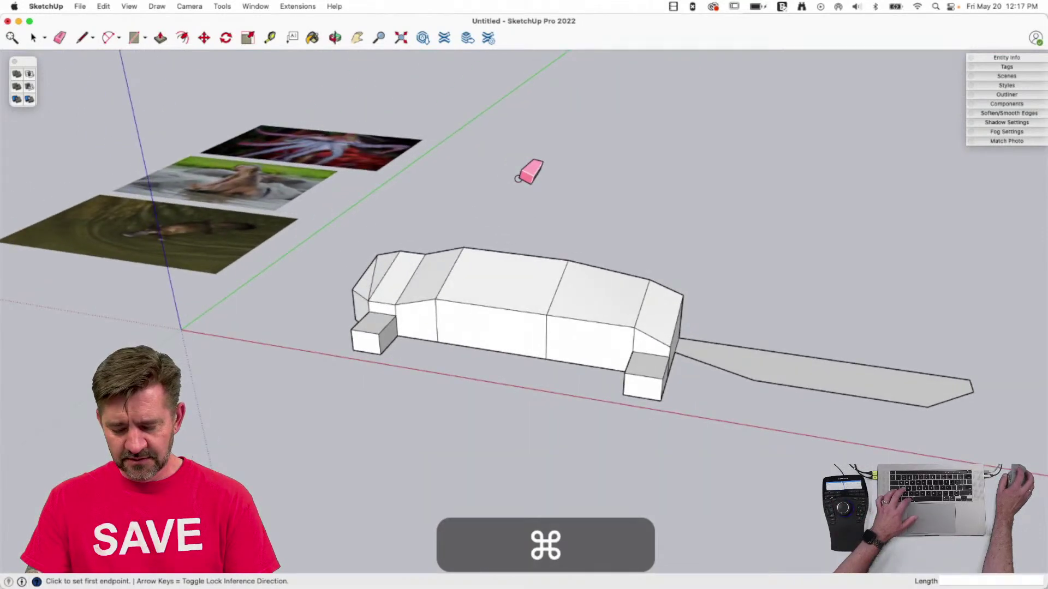
key(super+s)
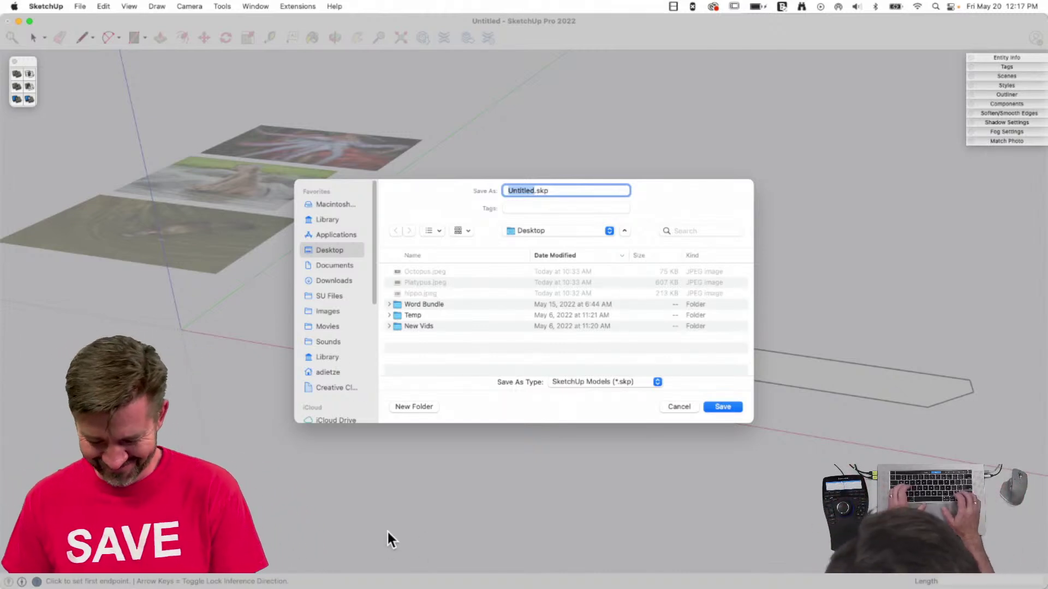
key(shift)
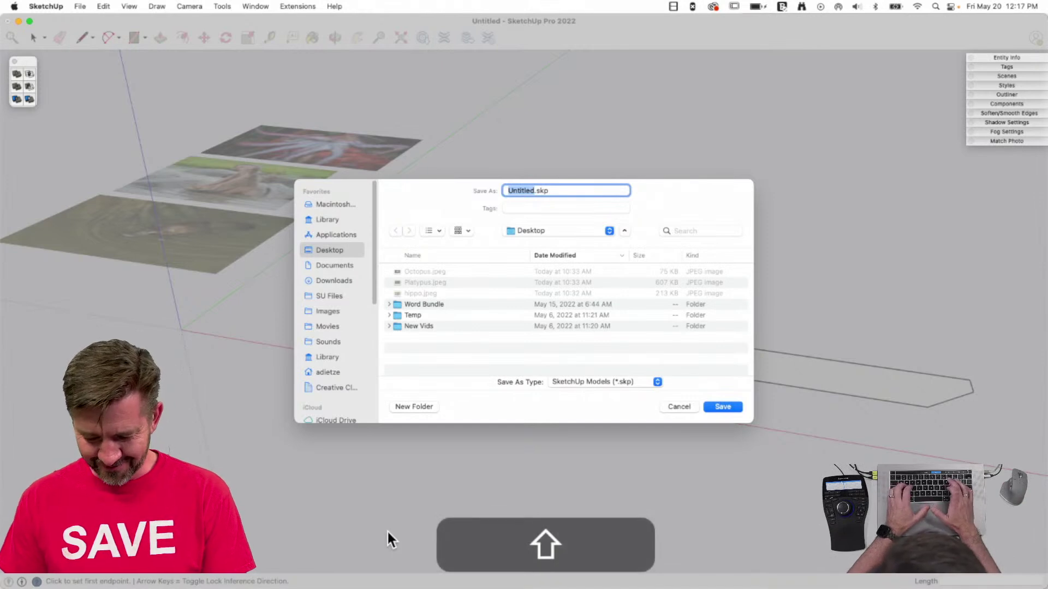
text(OctoPI)
text(atyPotamus)
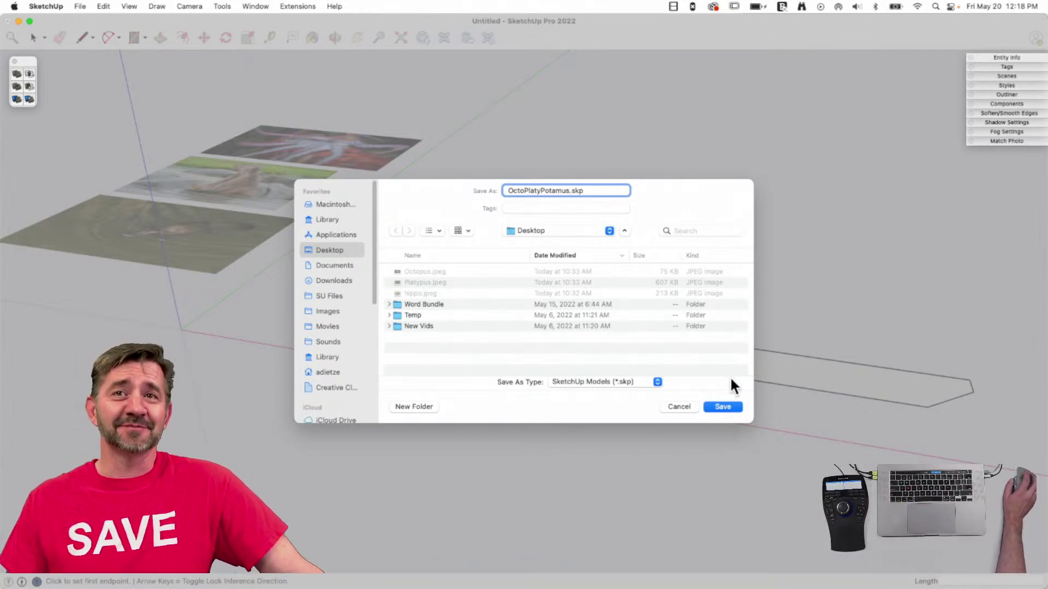
click(721, 407)
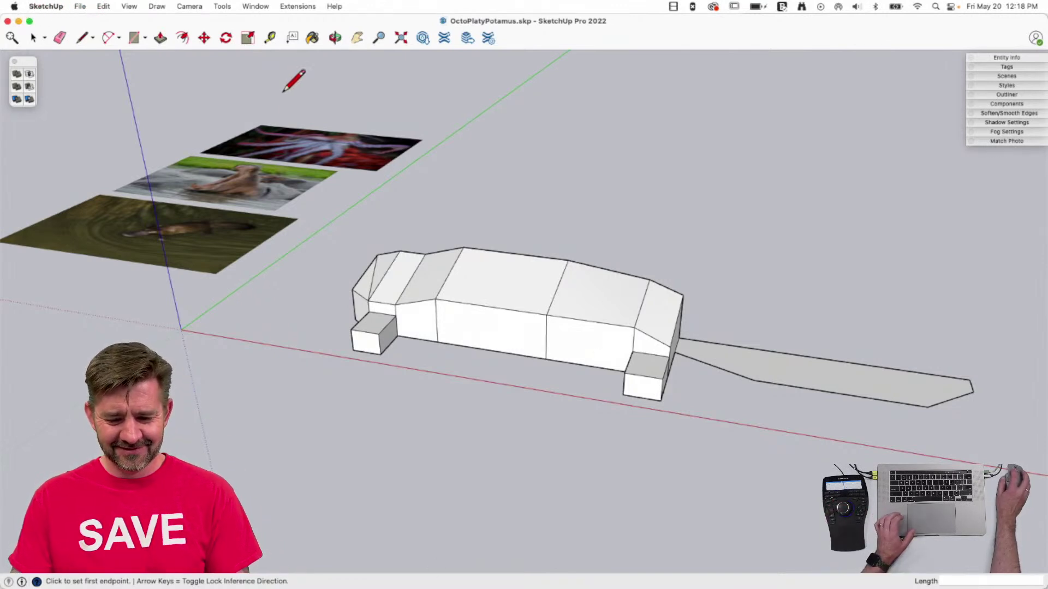
Quit SketchUp, move the browser window out of the way, and reopen OctoPlatyPotamus.skp from the desktop.
key(space)
drag(41, 3, 62, 143)
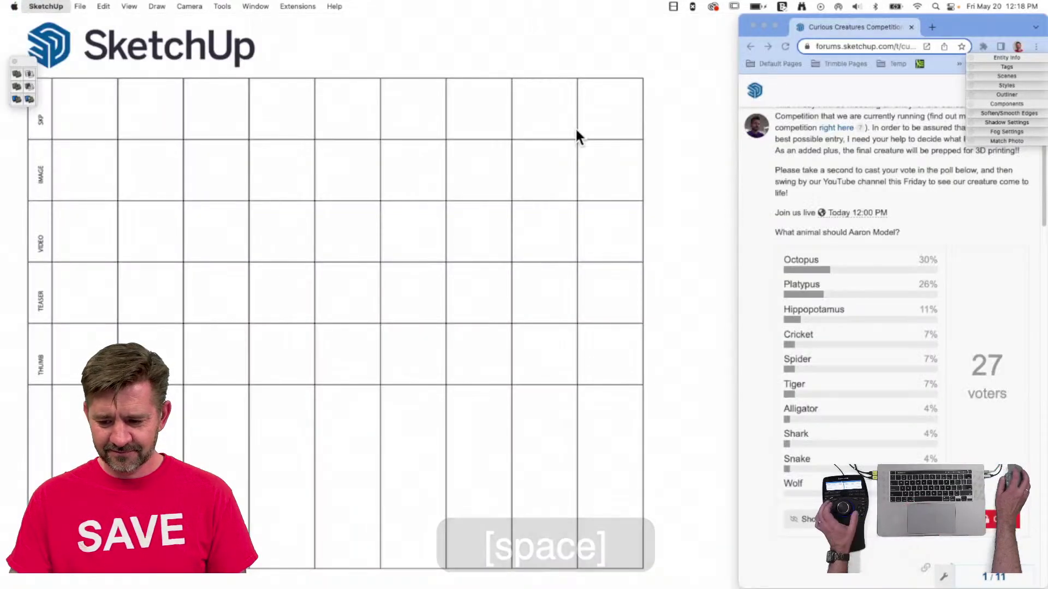
mouse_move(998, 30)
mouse_down()
mouse_move(552, 129)
mouse_move(0, 229)
mouse_up()
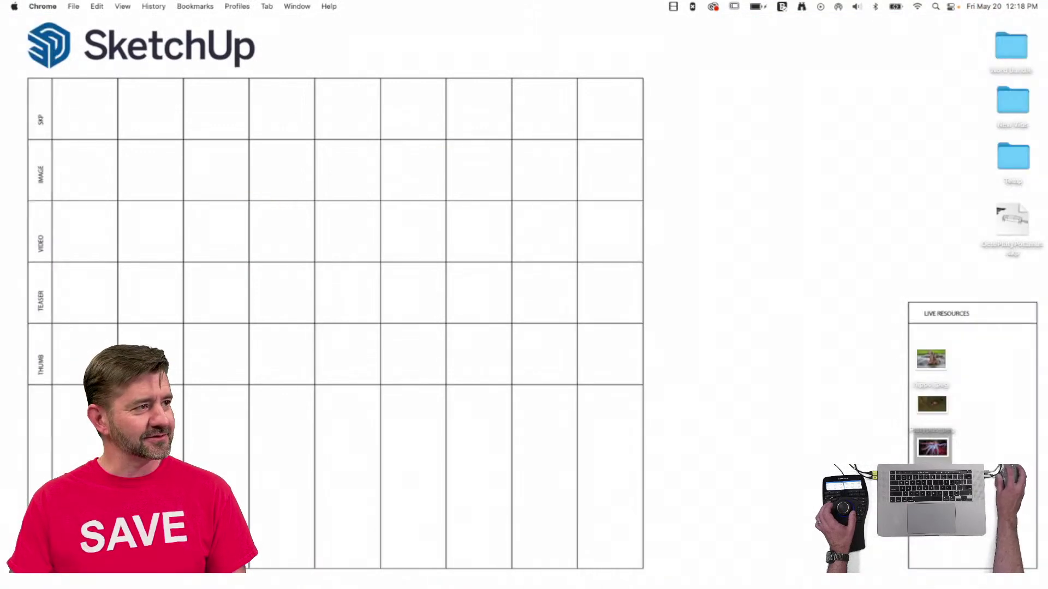
click(1021, 227)
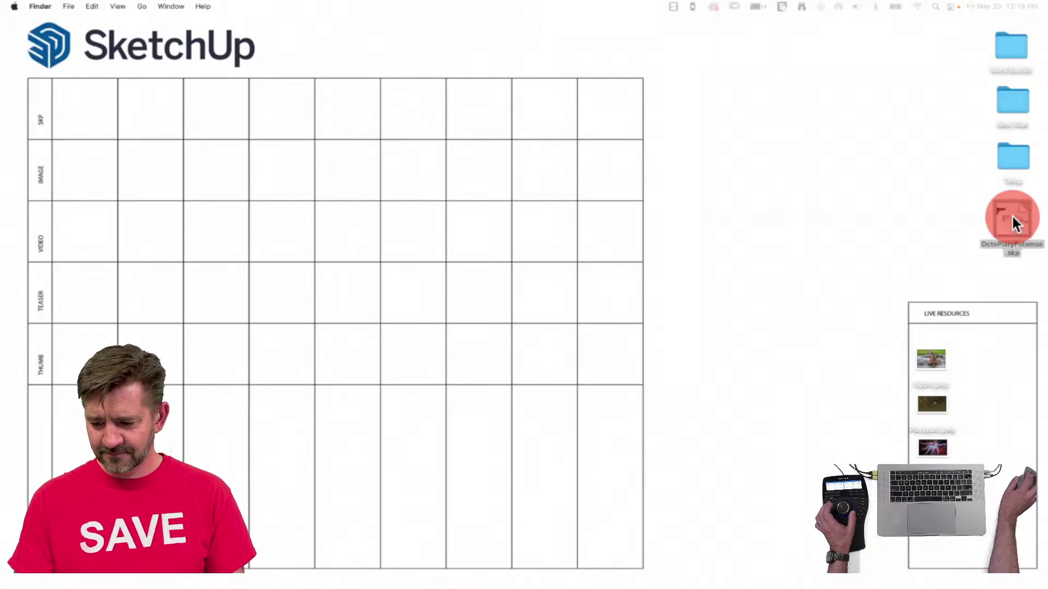
key(super+o)
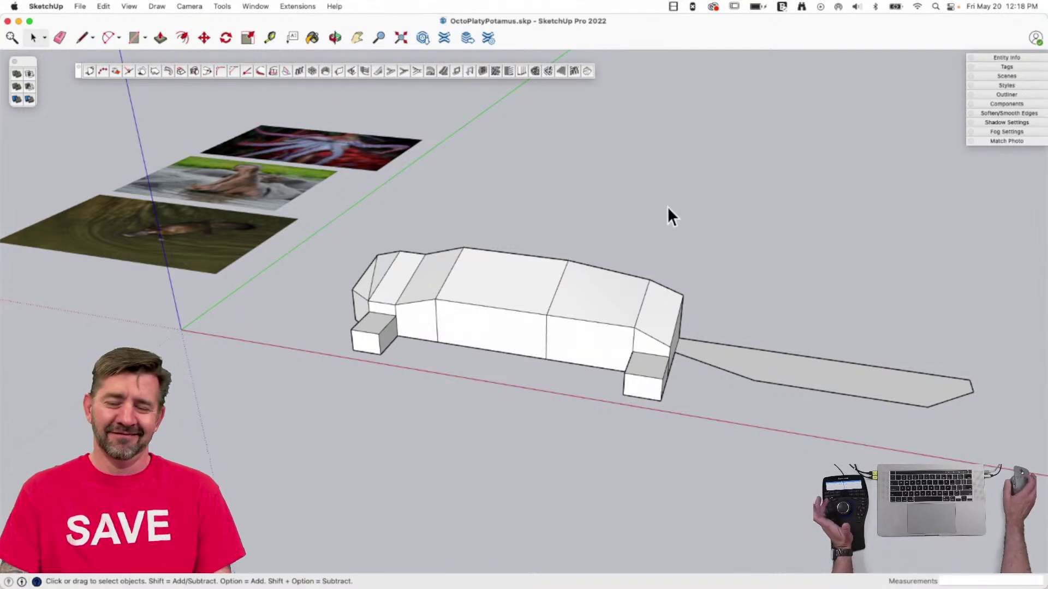
key(l)
key(e)
key(l)
key(e)
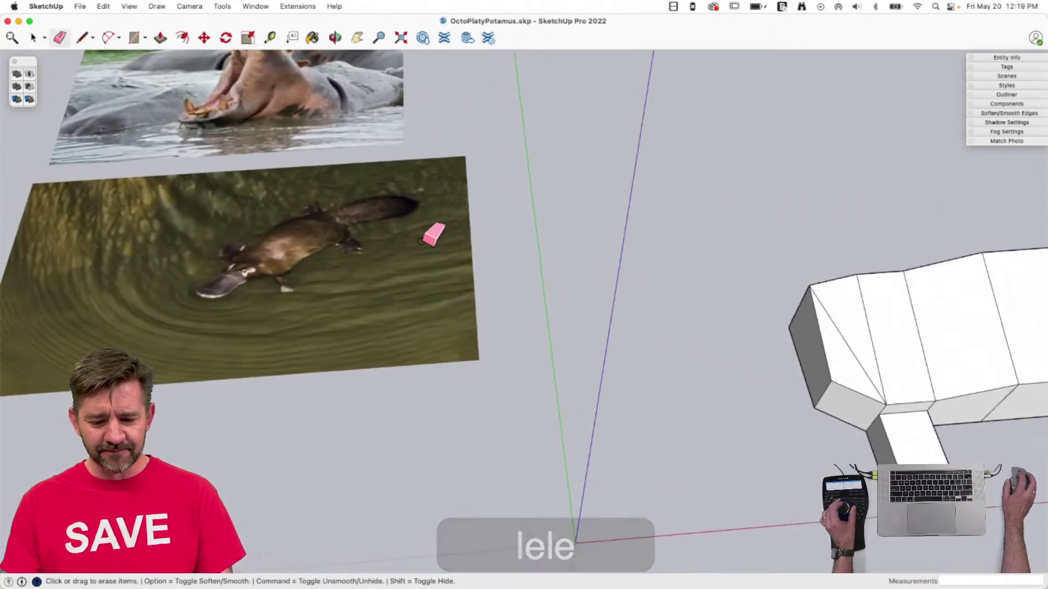
key(space)
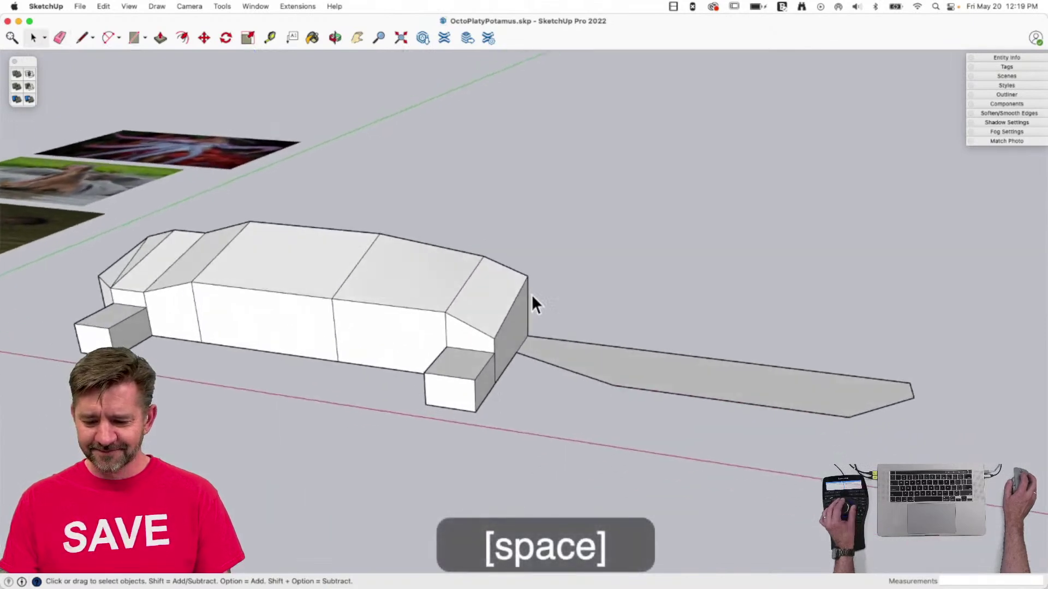
Split the body's rear end face with a vertical line about 2' 1 11/16" long from the tail's near corner to the top edge.
key(l)
click(521, 326)
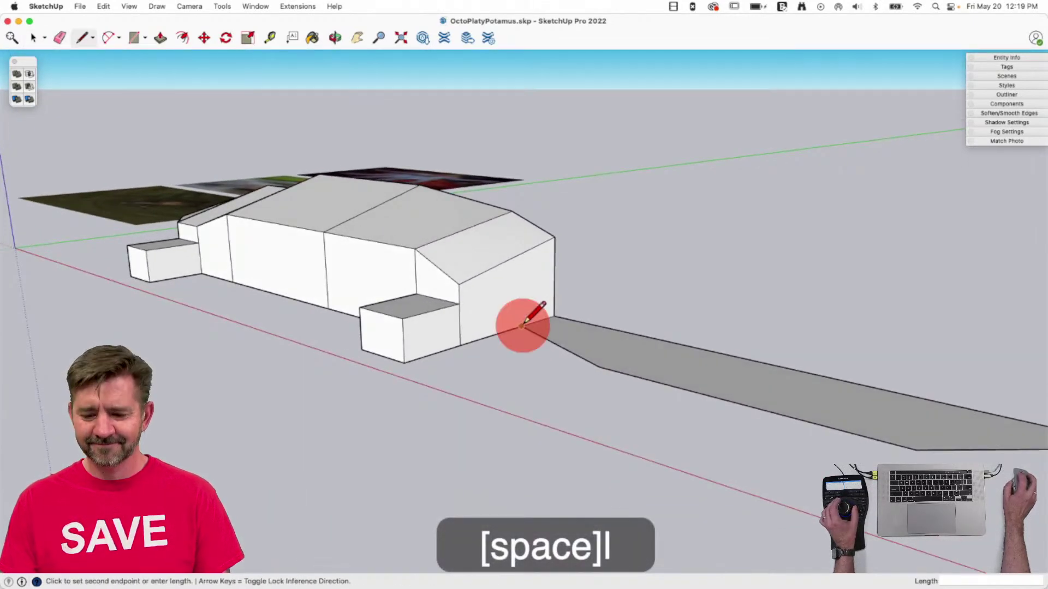
click(521, 252)
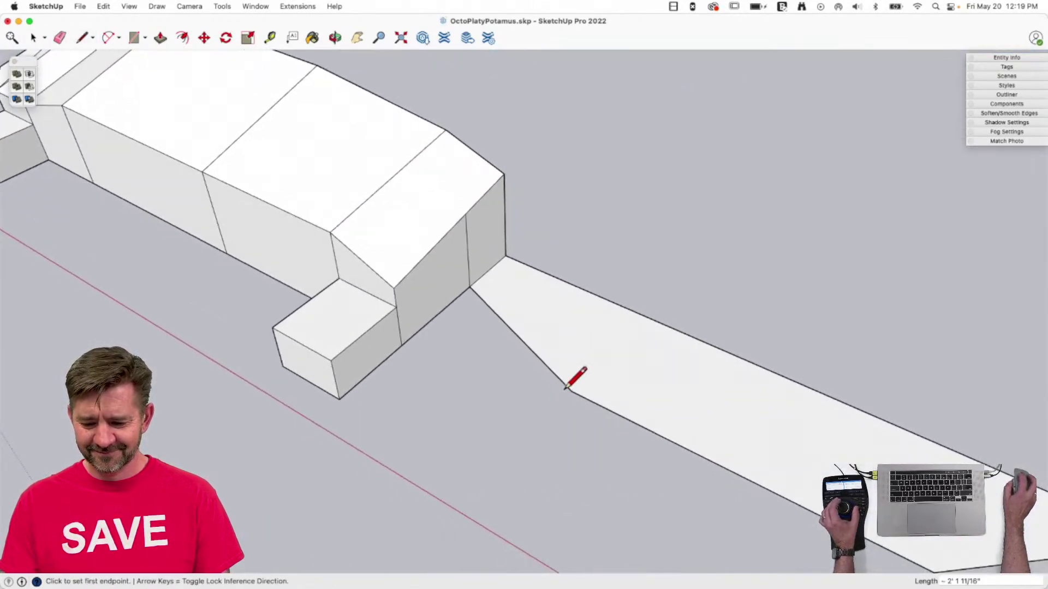
Extrude the flat tail face upward about 6 1/4", and draw a line across its top at the bend near the body.
key(p)
click(558, 300)
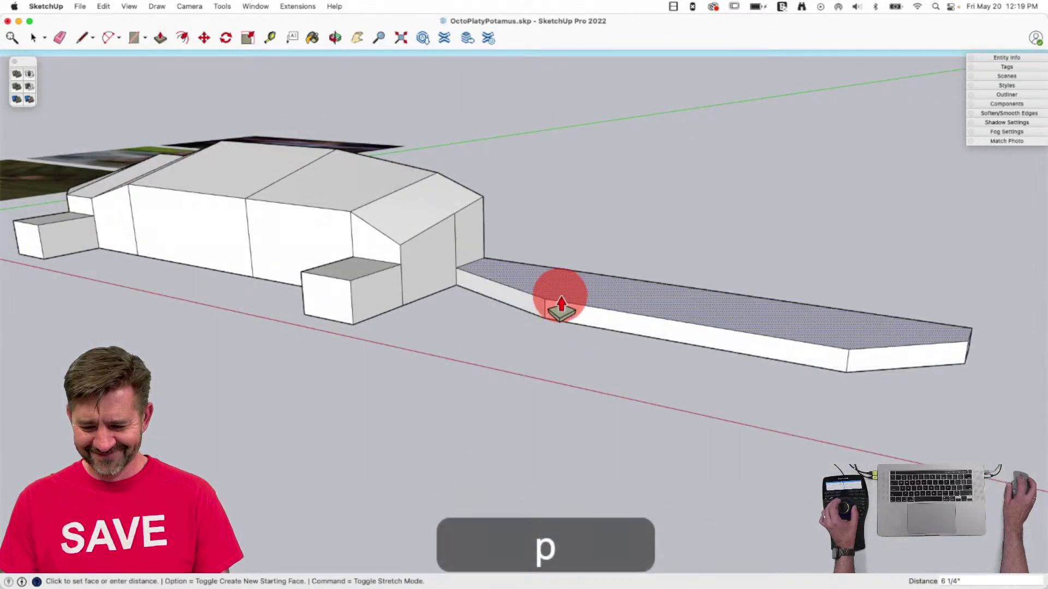
key(space)
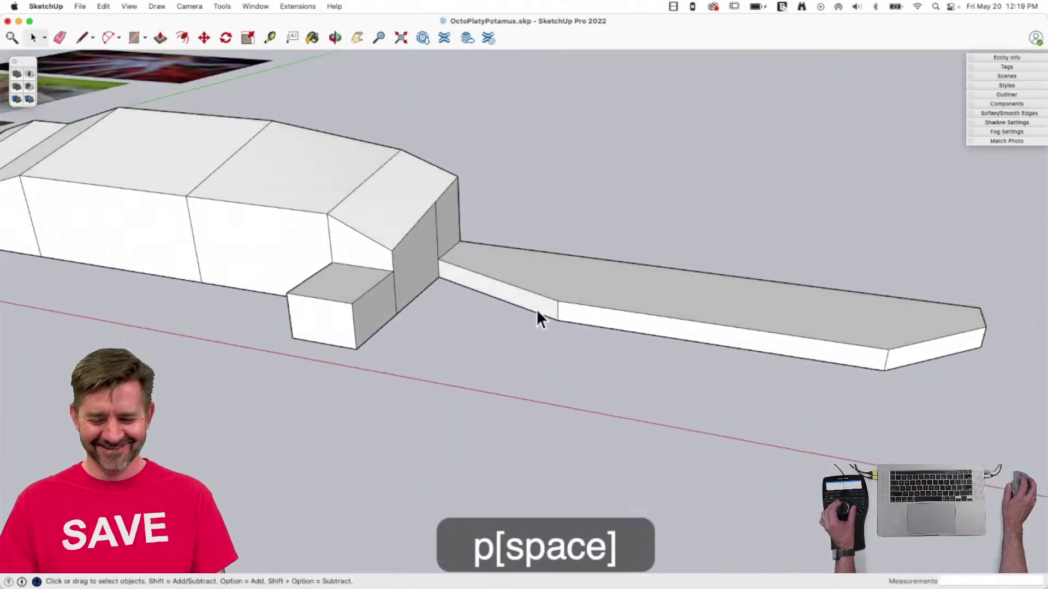
key(l)
click(579, 305)
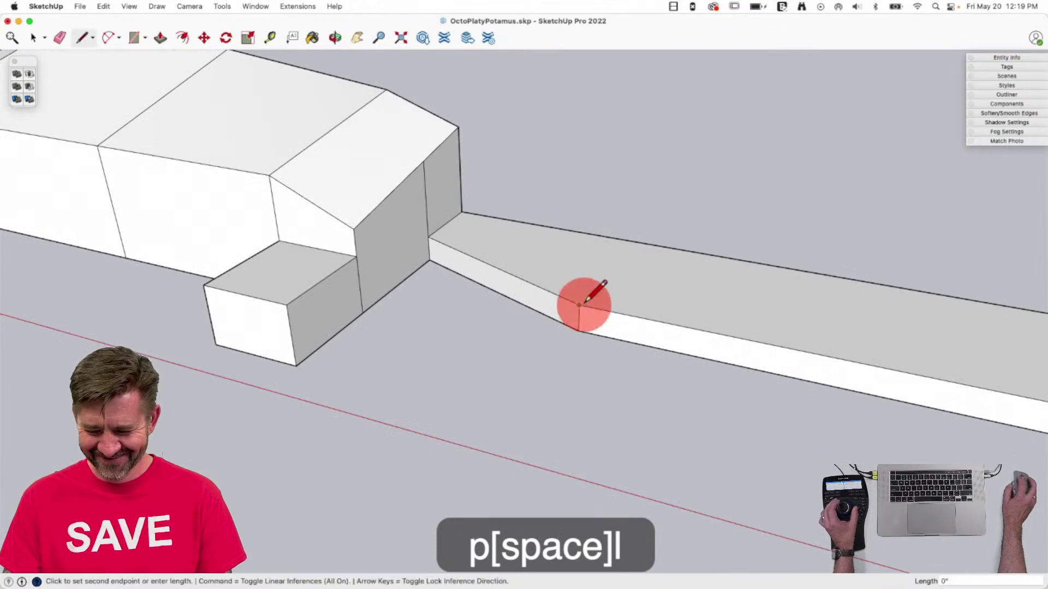
click(630, 240)
Raise the tail's top edge where it meets the body by about 6 11/16".
key(m)
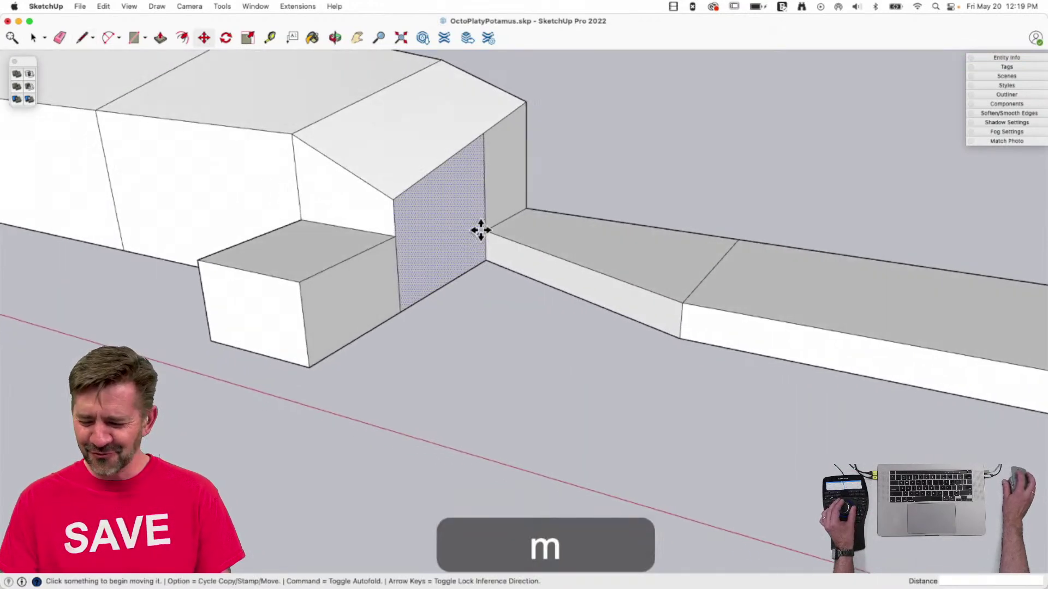
click(500, 222)
click(507, 210)
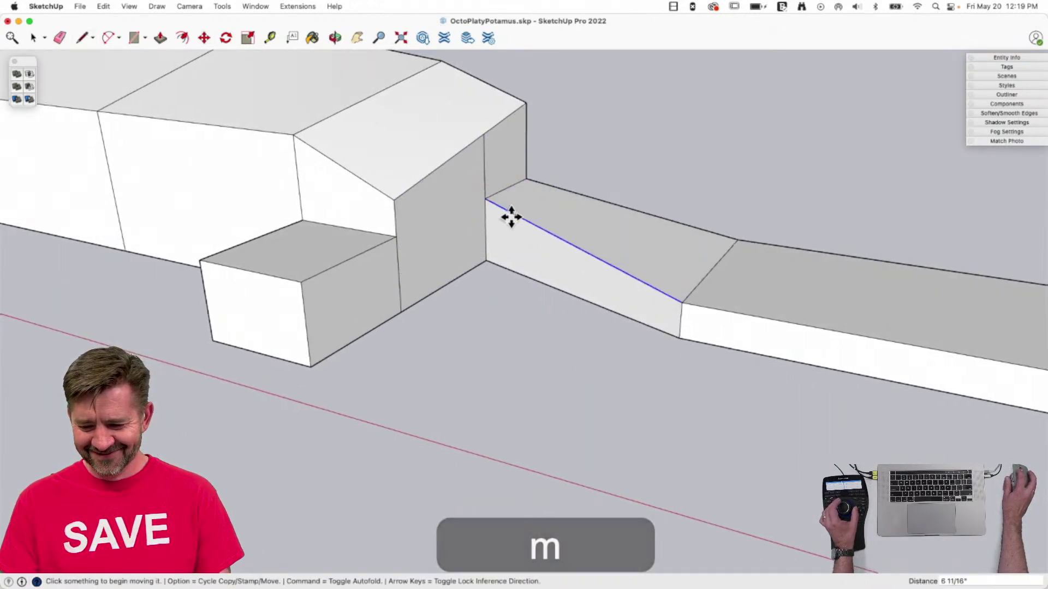
key(space)
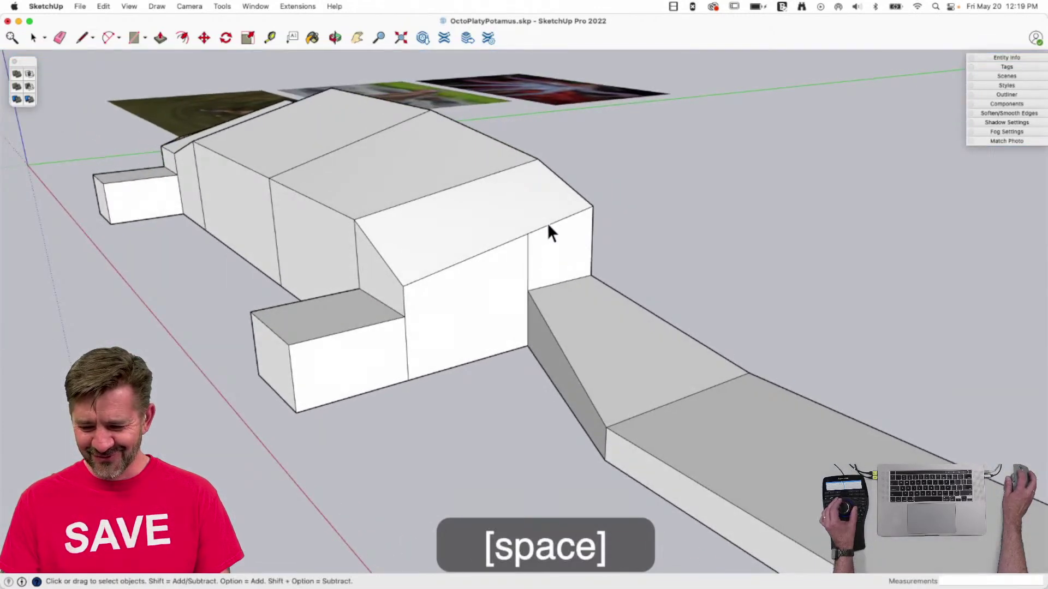
click(547, 224)
key(l)
click(523, 229)
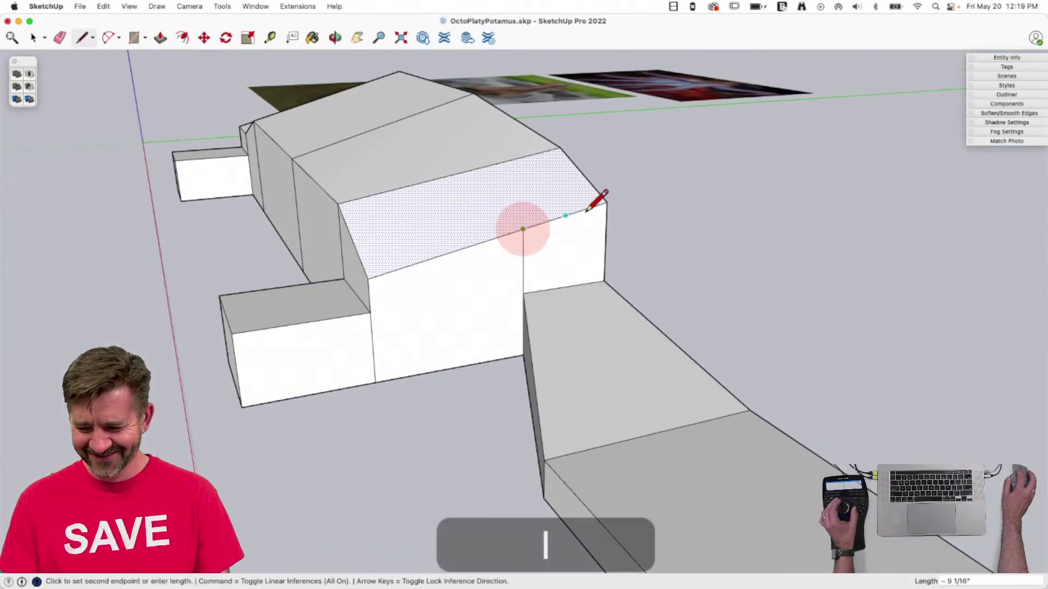
key(space)
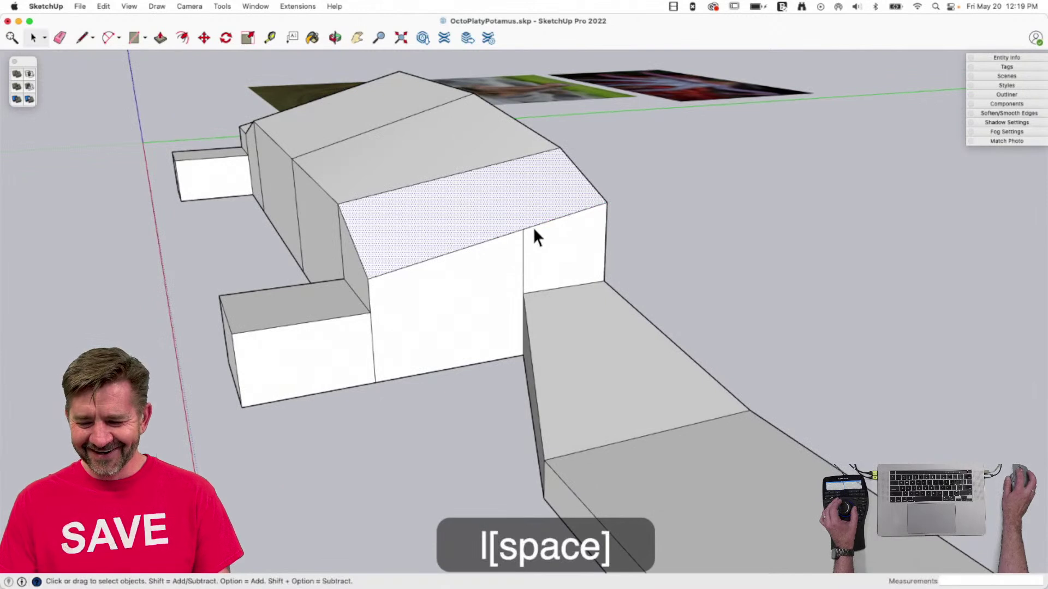
Lower the rear end's top corner on the body's centre plane about 3 1/4" along the blue axis.
key(m)
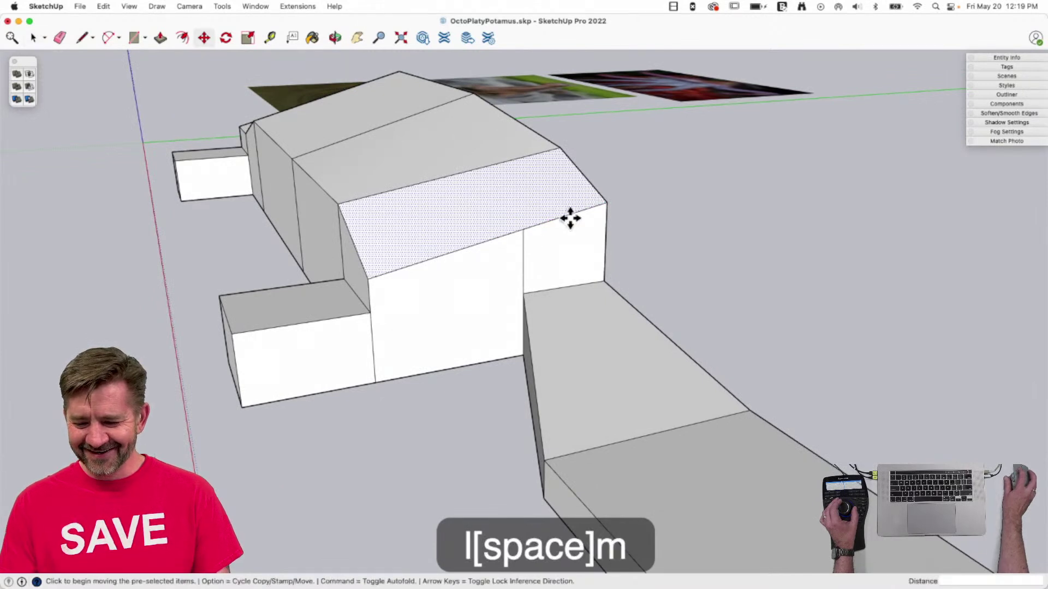
key(Escape)
click(610, 203)
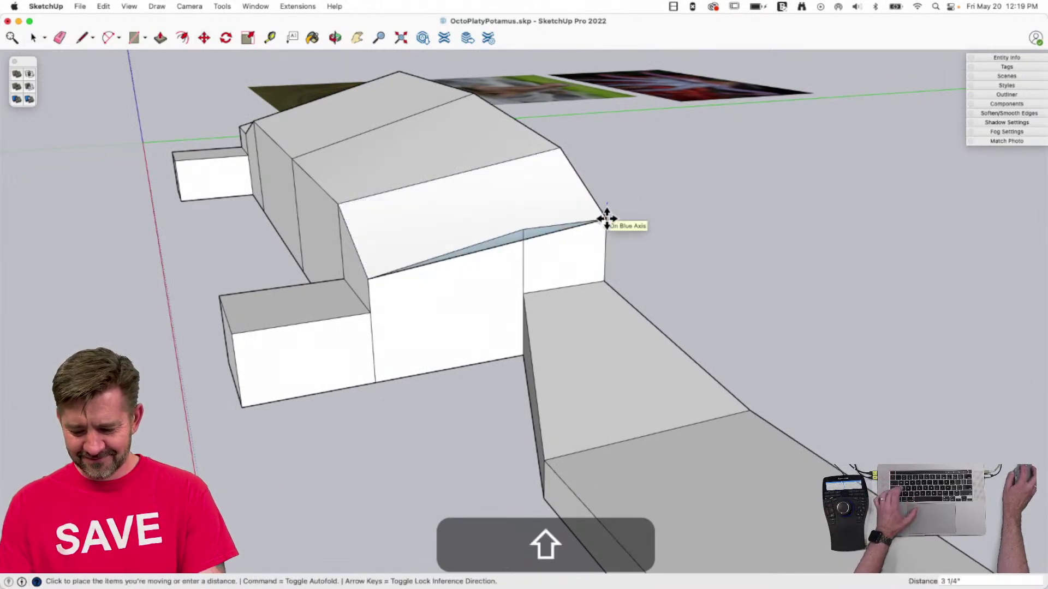
key(Down)
key(Up)
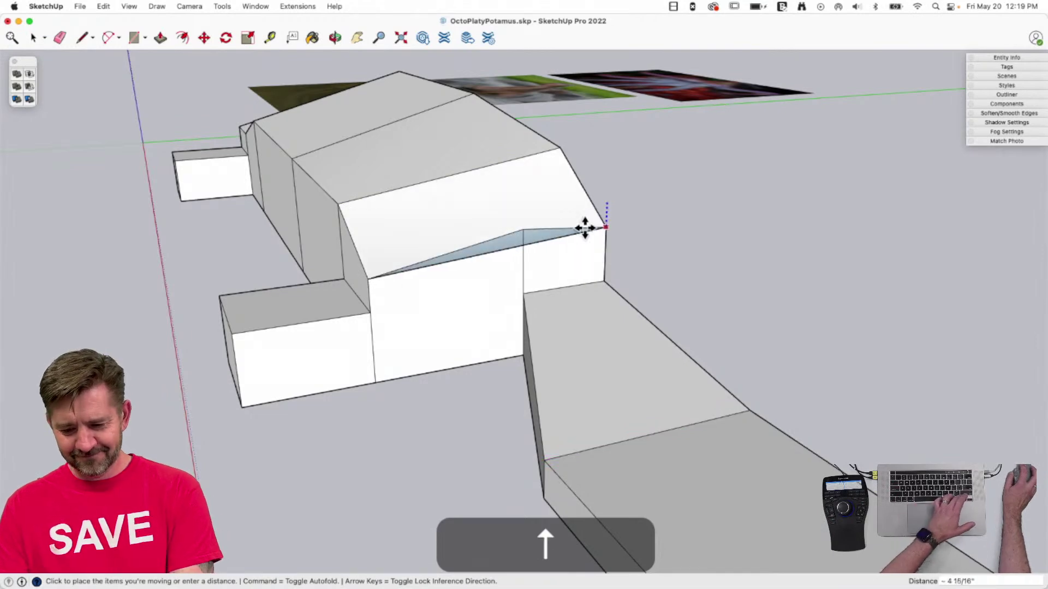
click(552, 227)
Retrace the rear top edge from the vertical dividing line to the leg-side corner, and delete the sloping top face.
key(e)
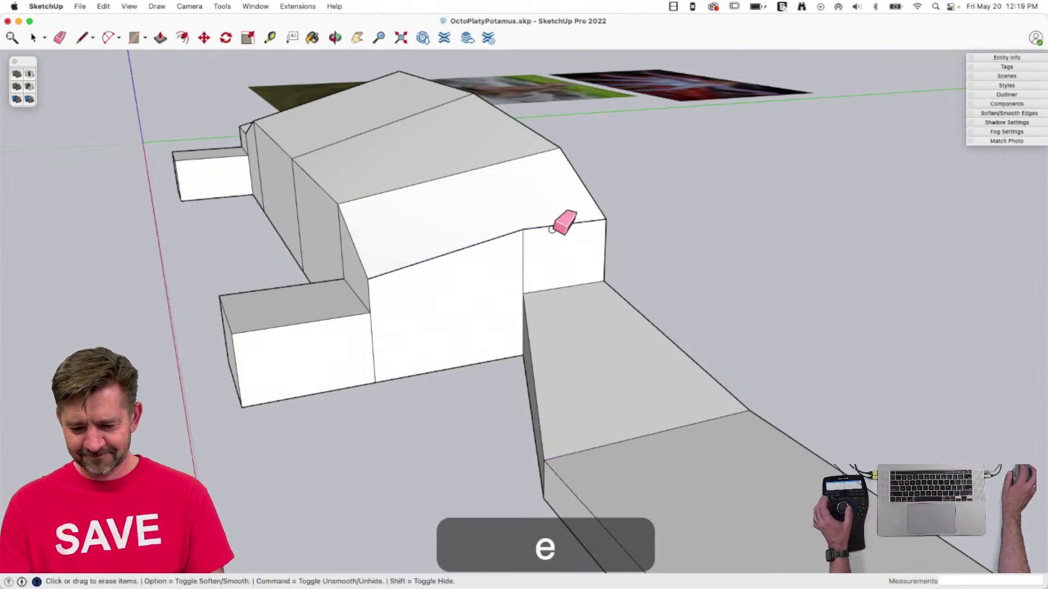
key(space)
key(l)
click(483, 220)
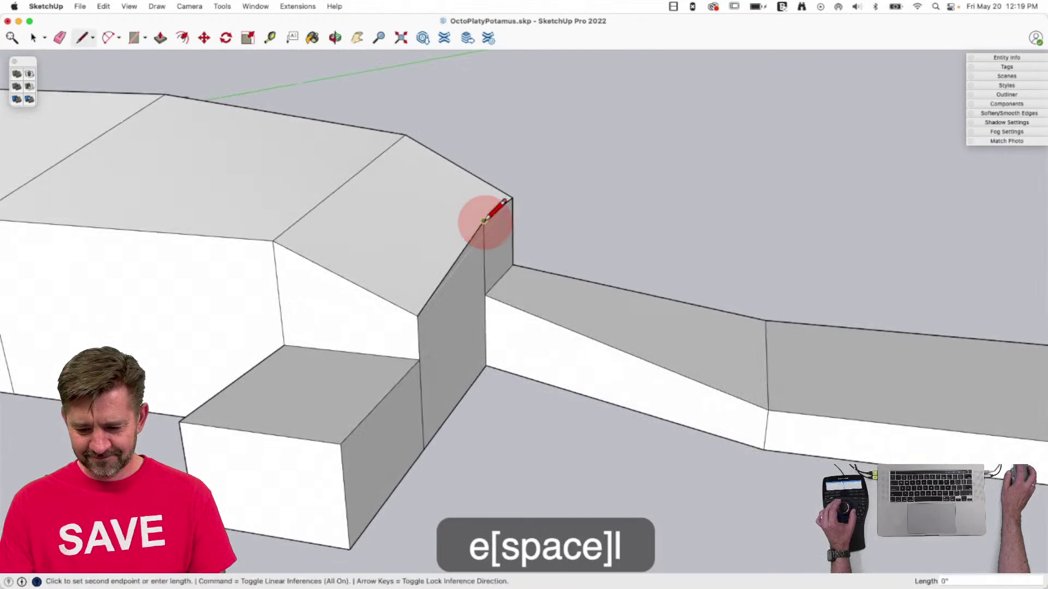
click(419, 314)
key(space)
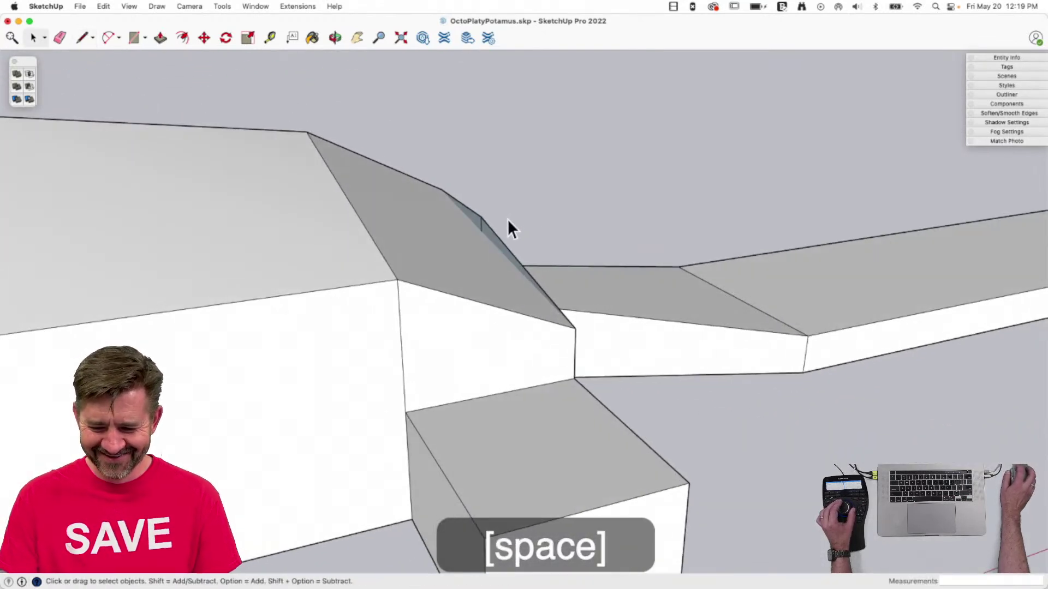
click(444, 256)
key(BackSpace)
Rebuild the rear slope as triangular faces, with lines from both upper corners of the adjoining section to the top of the vertical dividing edge.
key(l)
click(431, 252)
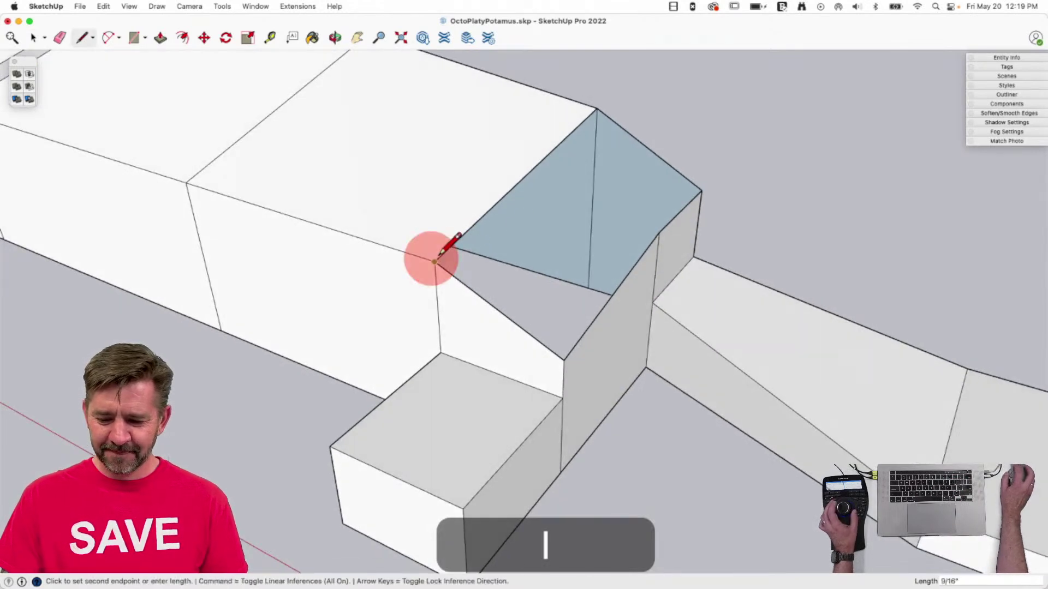
key(l)
click(434, 262)
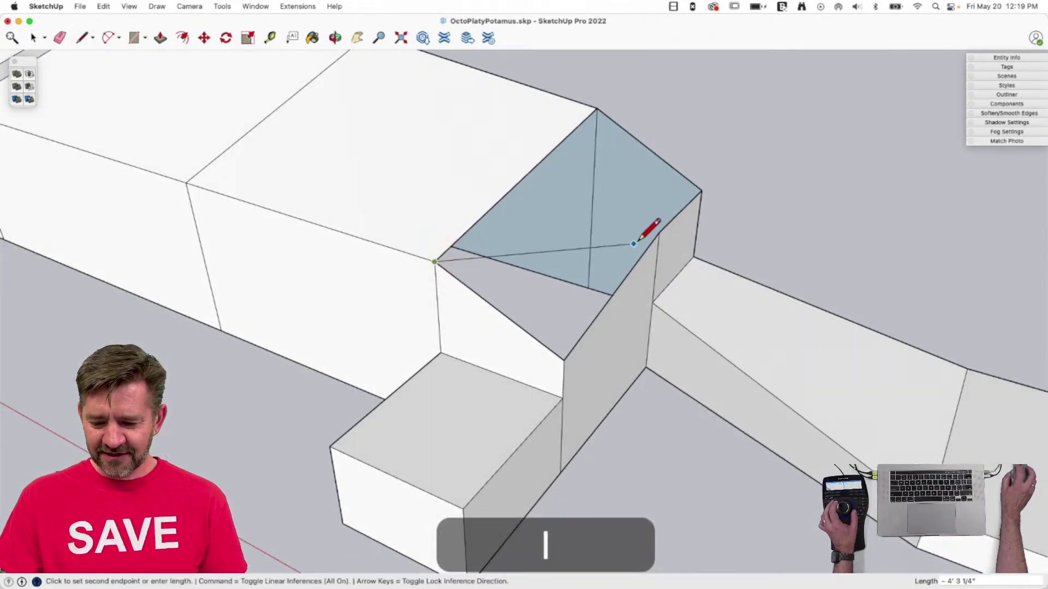
click(659, 232)
click(597, 108)
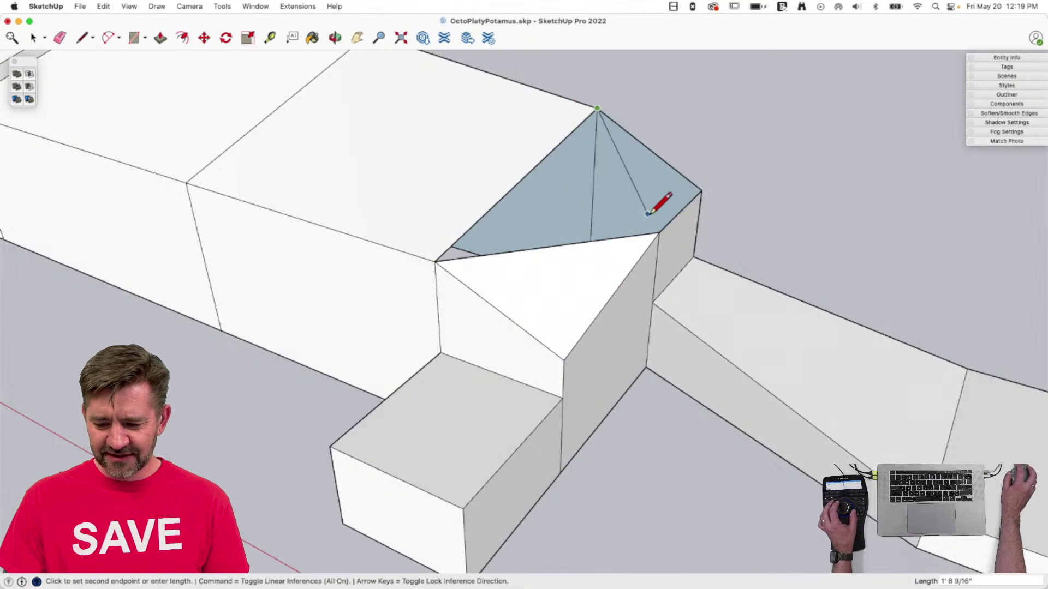
click(660, 232)
key(space)
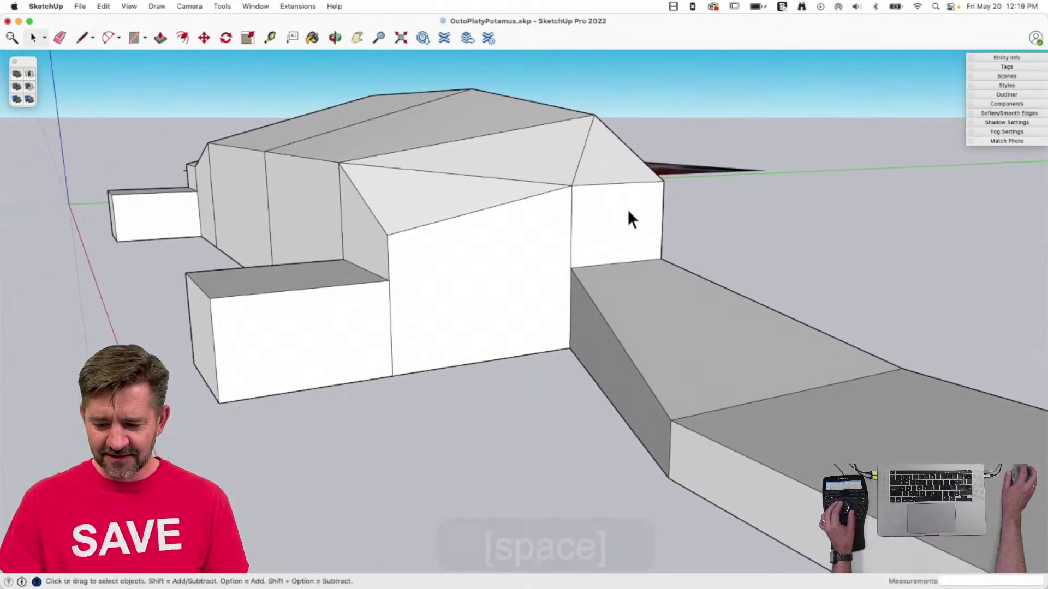
Lower the rear end's top edge above the tail by about 6 1/8", and try erasing the diagonal edge meeting it.
key(m)
click(604, 184)
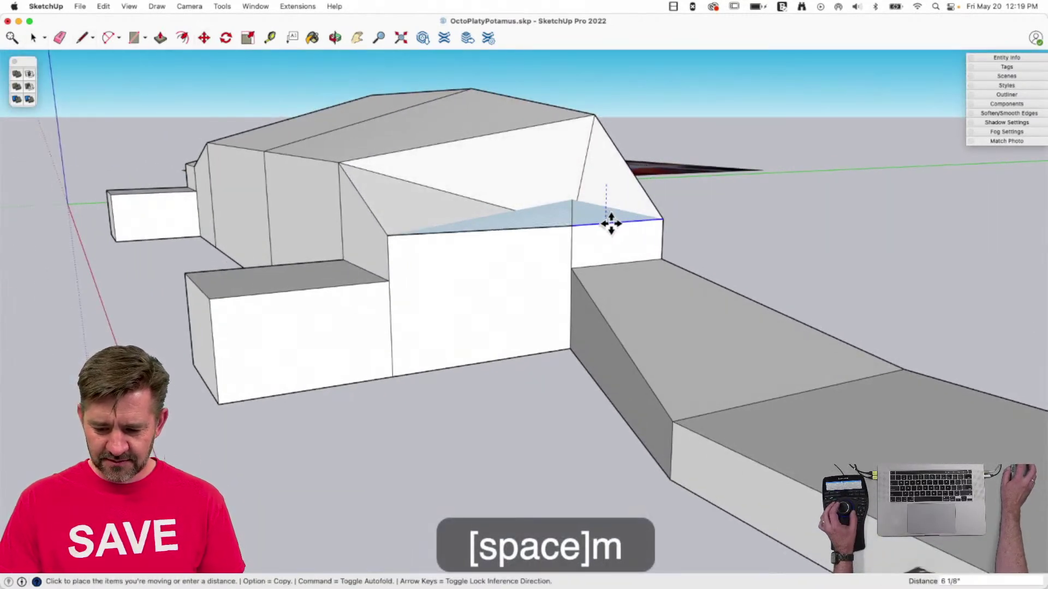
click(612, 222)
key(e)
click(574, 195)
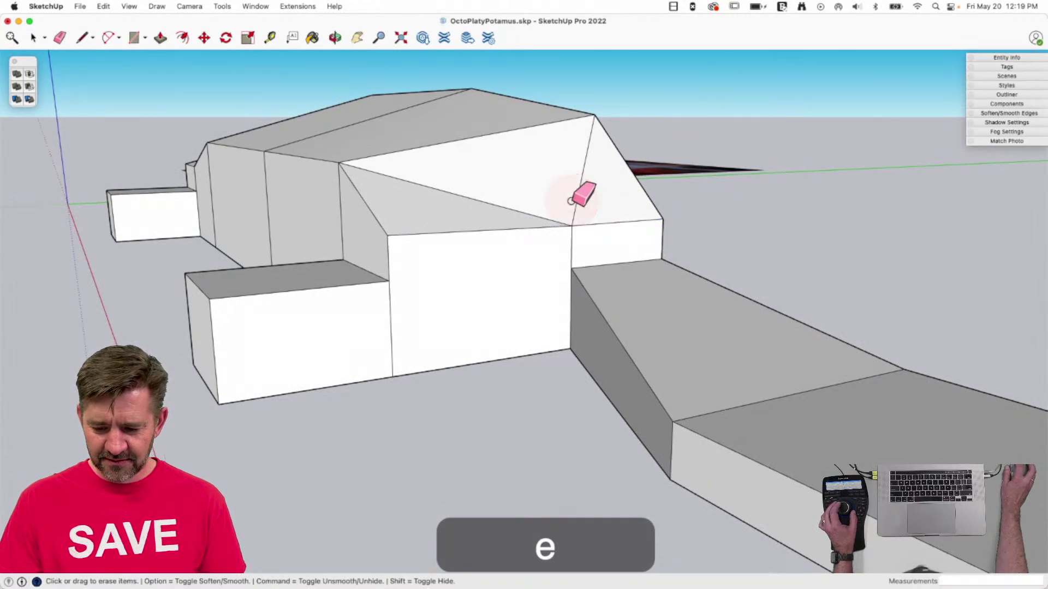
Lower the rear end's leg-side top corner onto the leg block's top corner, and reactivate the Move tool.
key(space)
key(m)
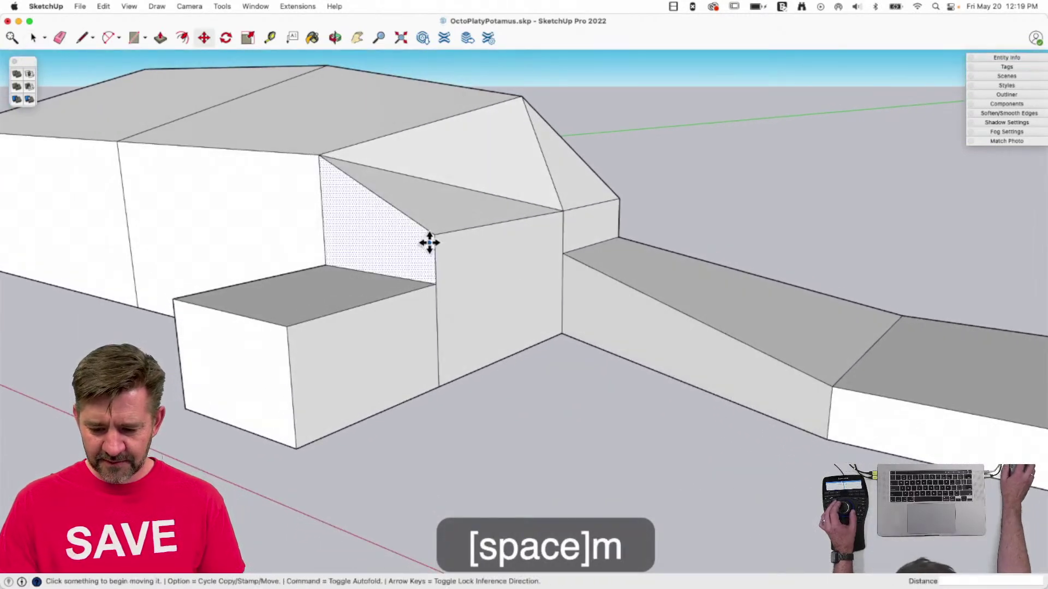
click(435, 235)
click(438, 284)
key(space)
key(m)
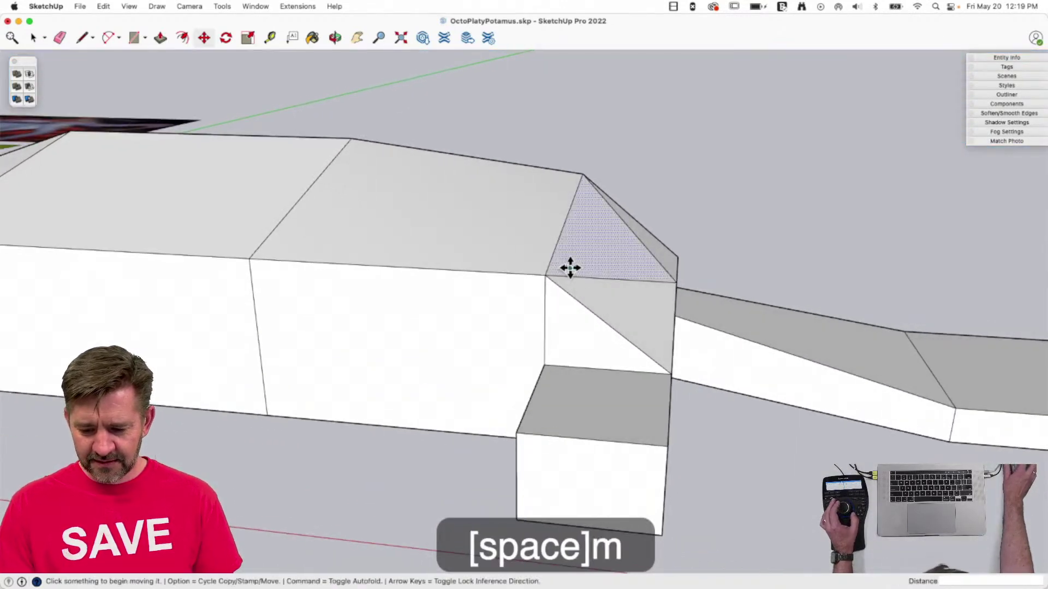
Lower the body's upper corner above the hind leg by about 8".
click(546, 276)
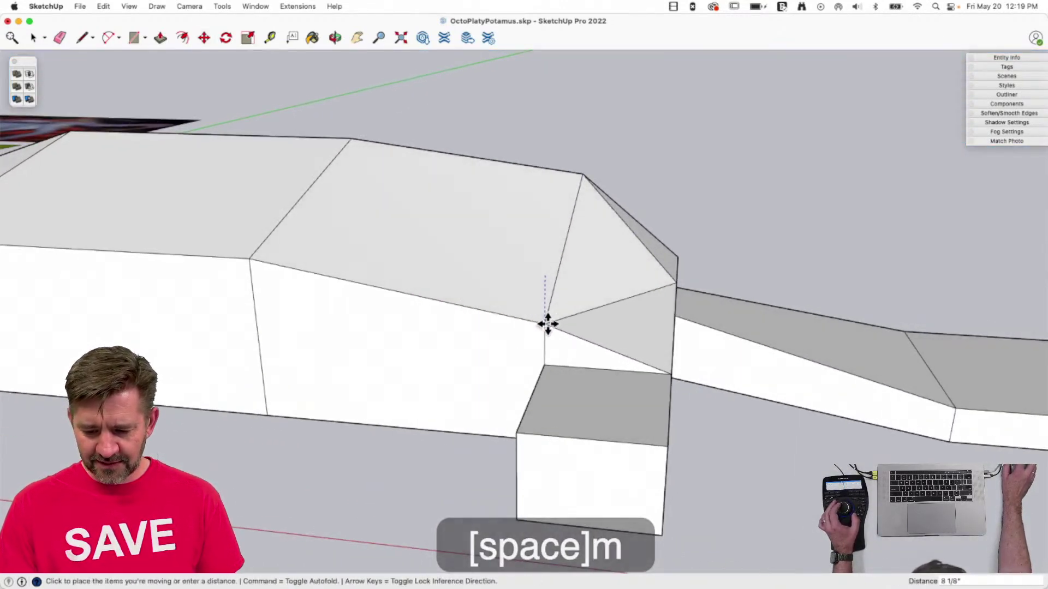
click(550, 317)
key(space)
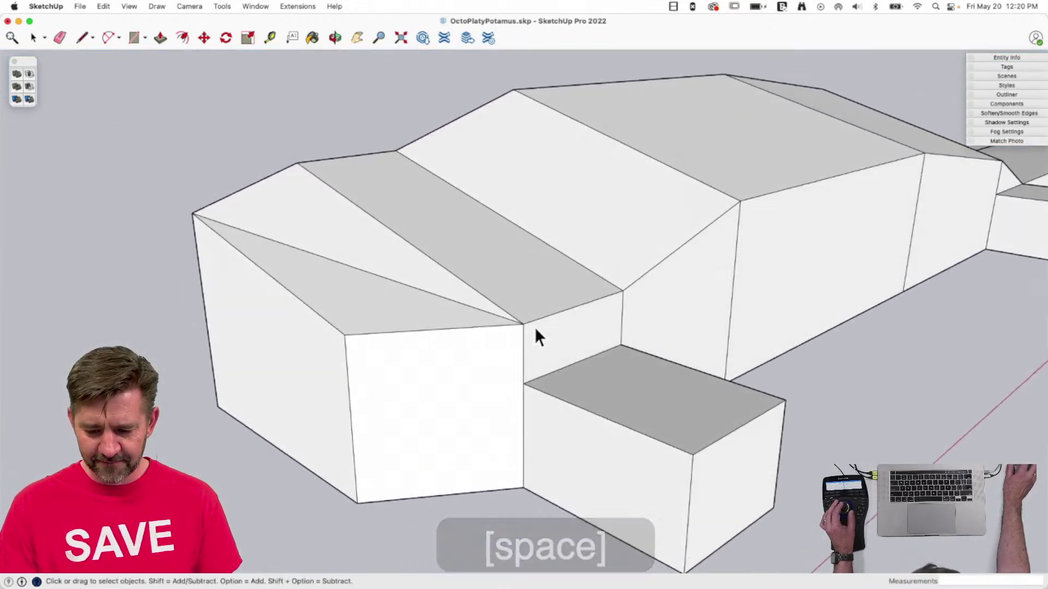
Raise the front leg's inner top edge slightly where it meets the body.
click(540, 324)
key(m)
key(space)
click(538, 318)
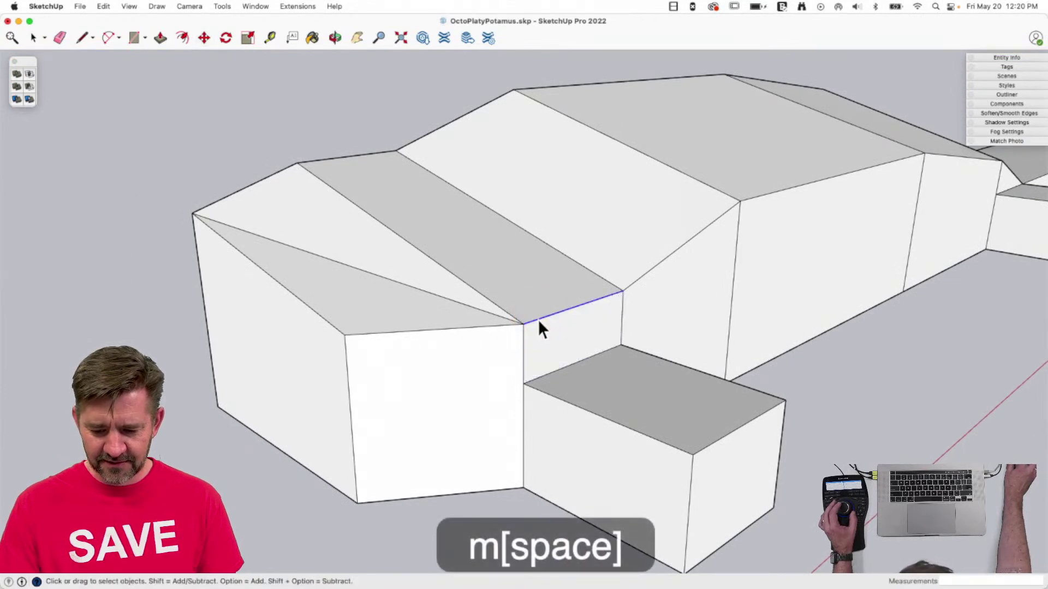
click(576, 366)
click(574, 362)
key(m)
click(521, 378)
click(522, 363)
key(space)
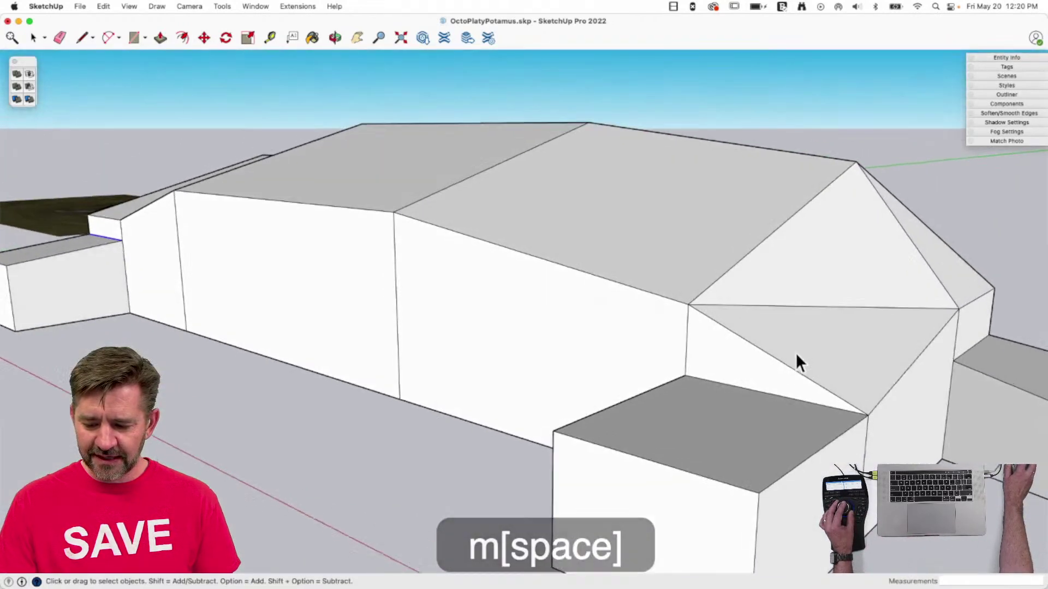
Raise the hind leg's inner top edge slightly where it meets the body.
click(813, 395)
click(814, 397)
key(m)
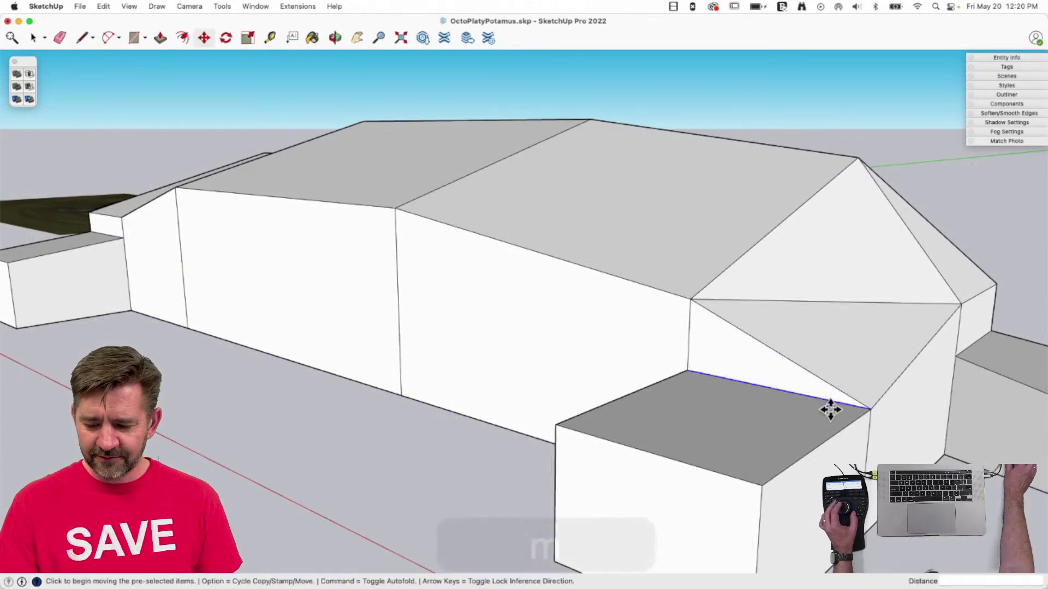
click(862, 412)
click(861, 390)
Pull the middle section's bottom edge between the legs outward along the green axis by about 1'.
key(space)
click(542, 386)
key(m)
key(space)
key(super+z)
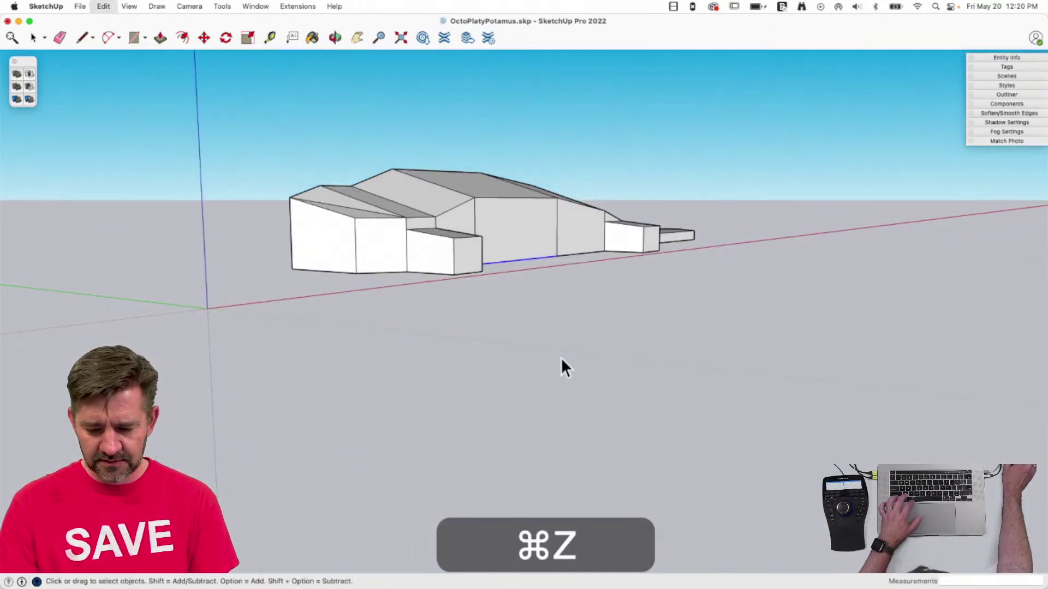
key(m)
click(564, 288)
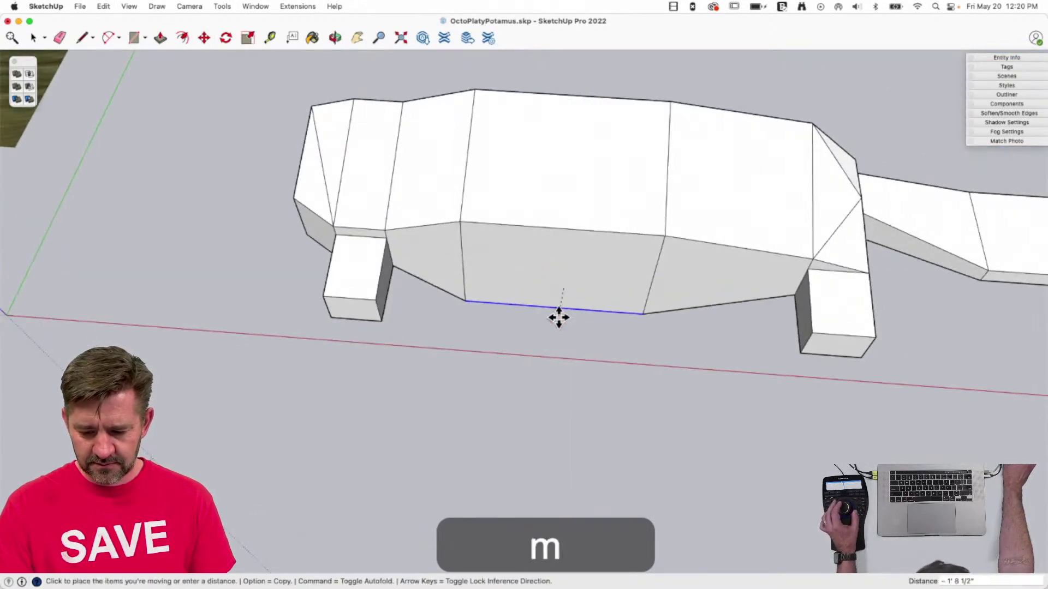
key(Right)
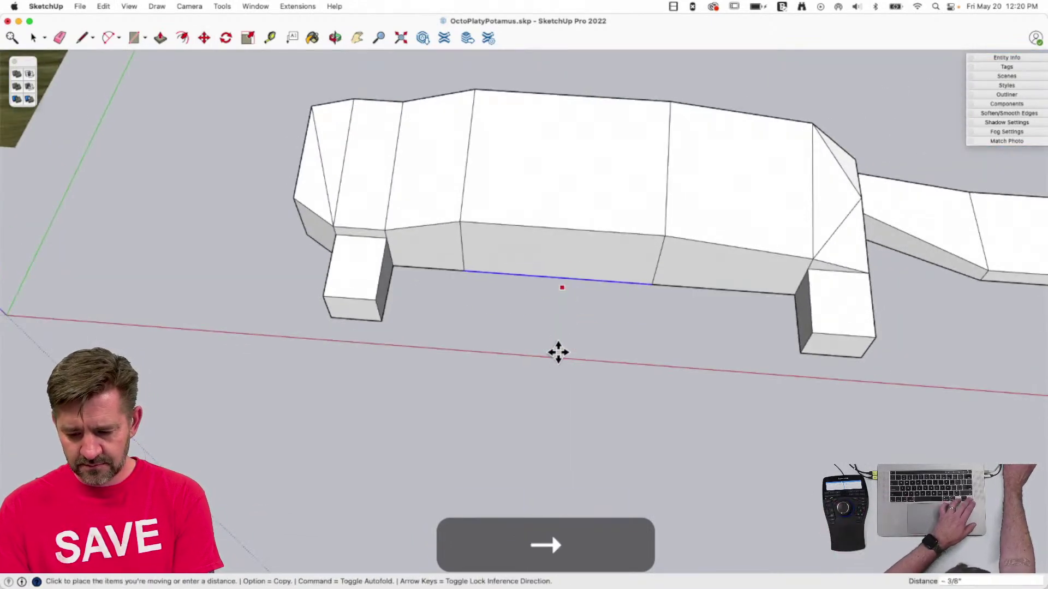
key(Left)
click(565, 316)
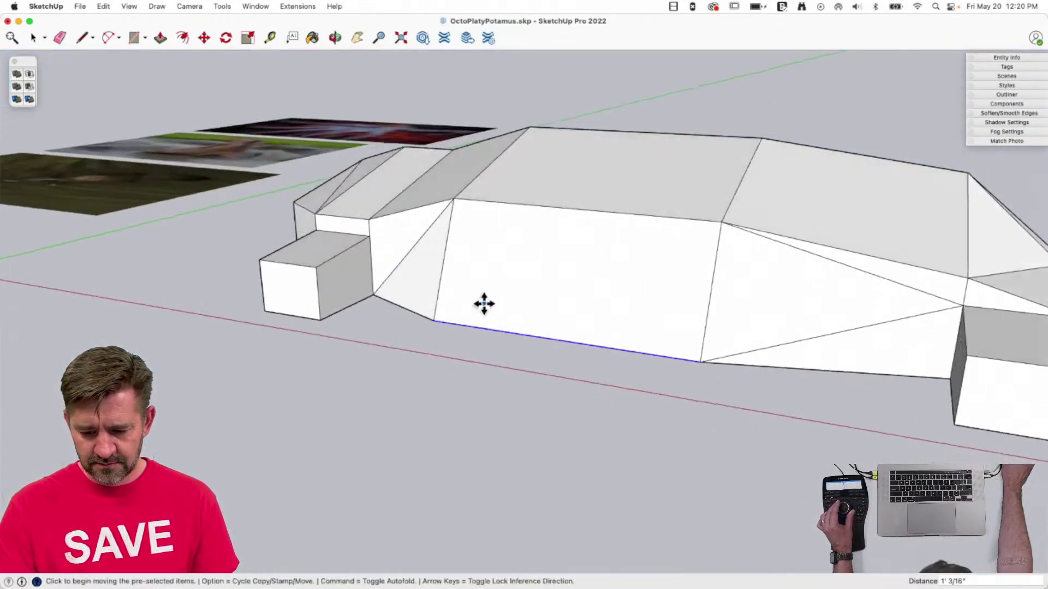
Replace the diagonal behind the front leg with one from the body's upper corner above the leg to the belly's lower corner.
key(e)
click(404, 321)
key(l)
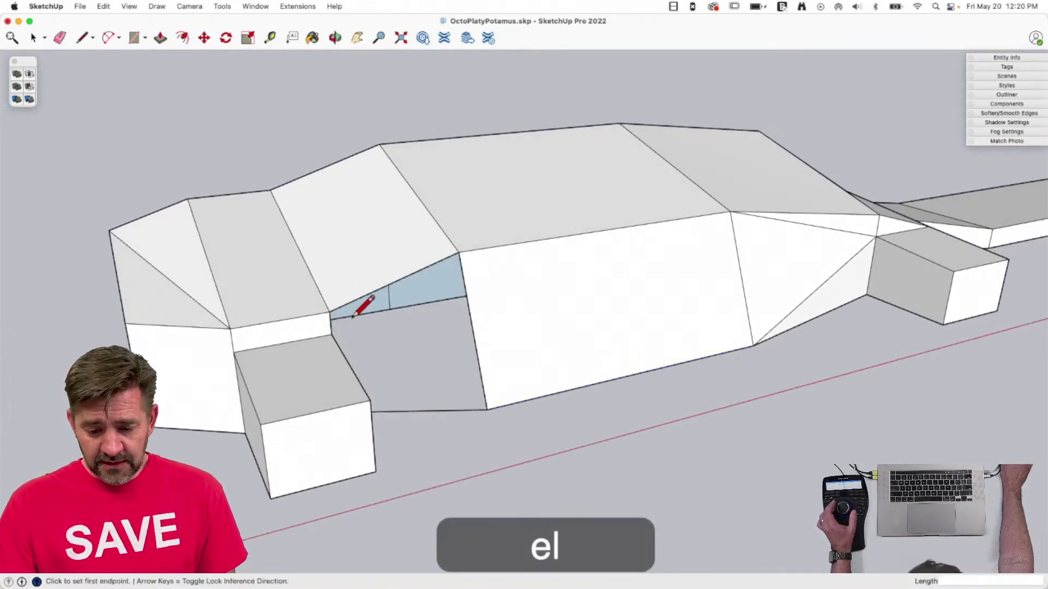
click(486, 409)
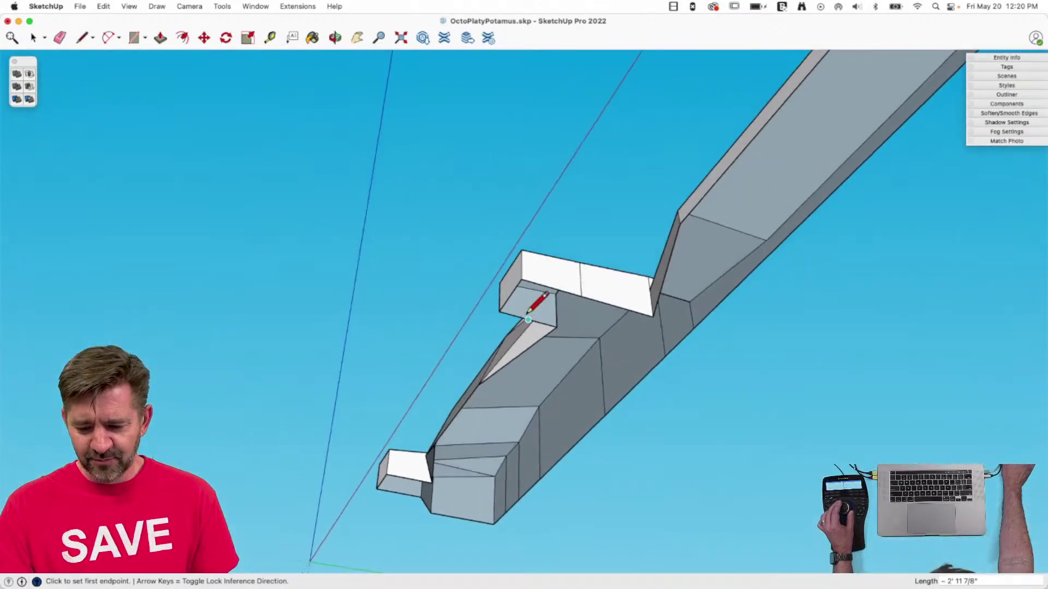
Close the open underside with a line from the rear corner at the tail's root to the centre edge, and erase that line.
click(595, 312)
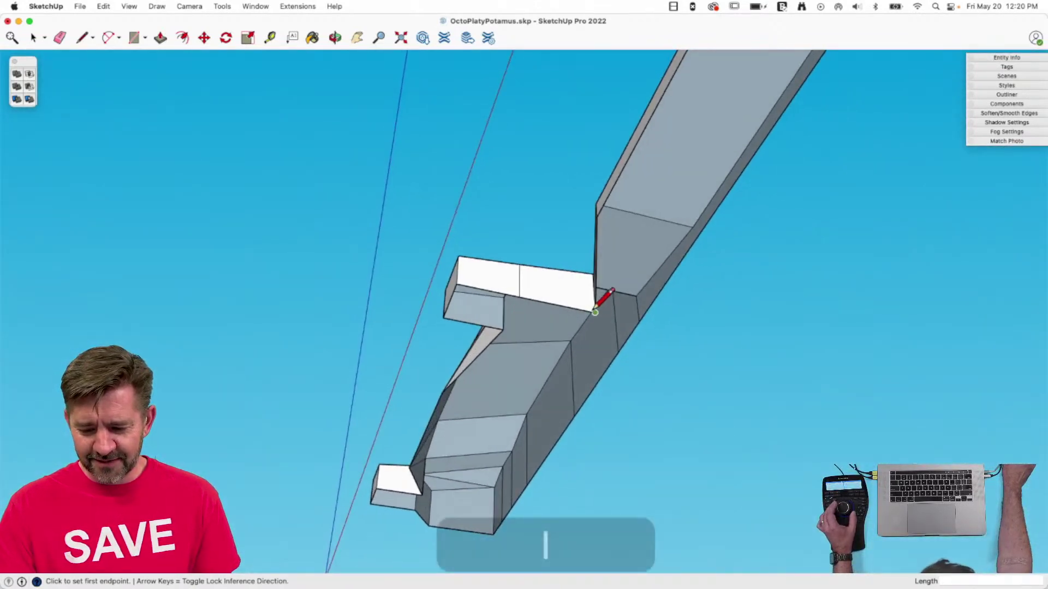
click(638, 321)
click(615, 321)
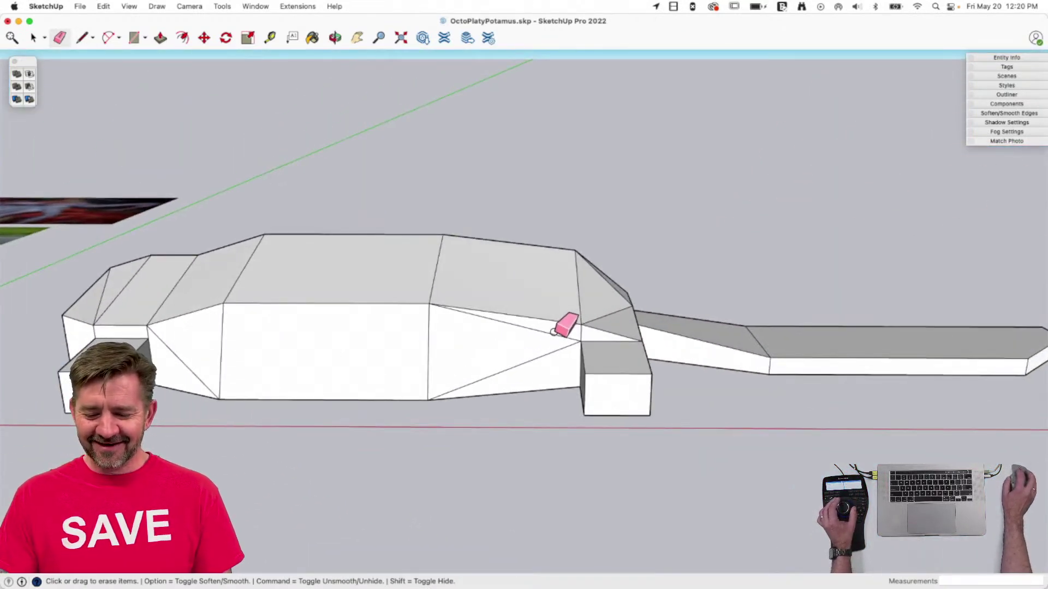
Redraw the diagonal ahead of the hind leg from the body's upper corner above the leg to the belly's lower rear corner.
key(l)
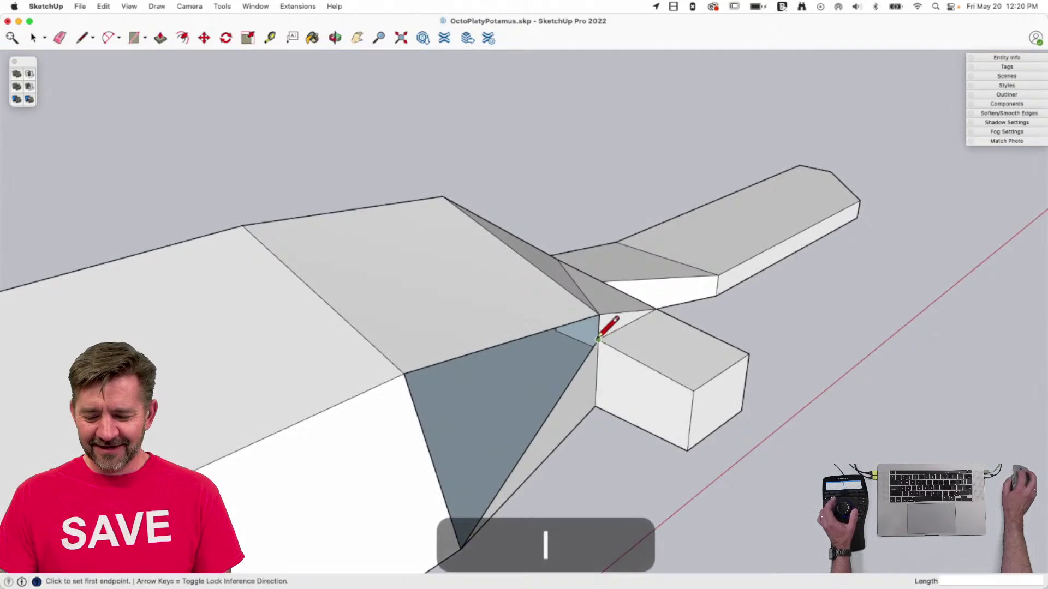
click(460, 543)
key(e)
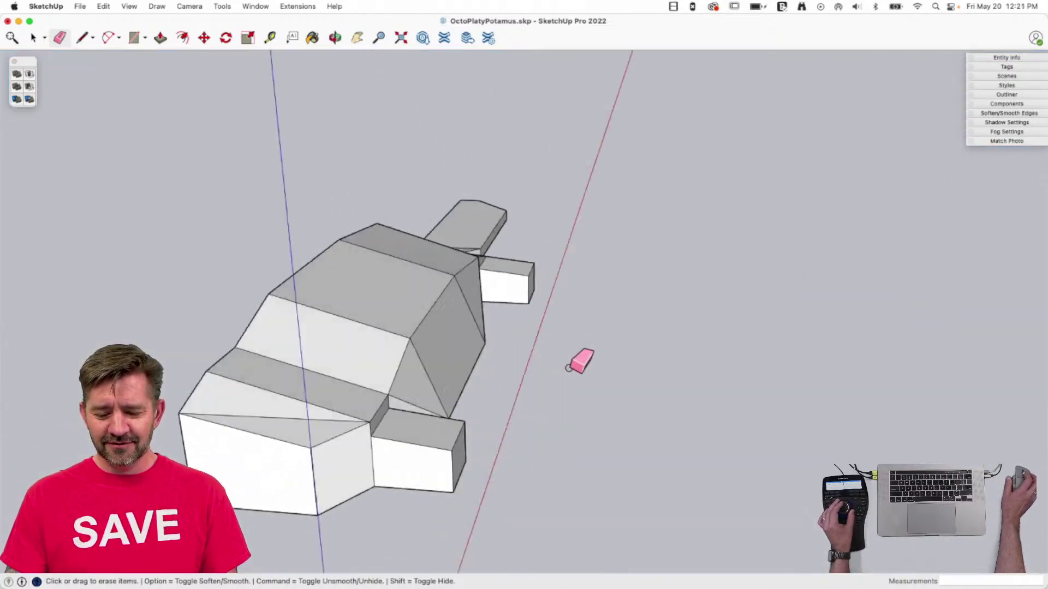
Erase the vertical dividing edges on the body's flat centre face.
key(space)
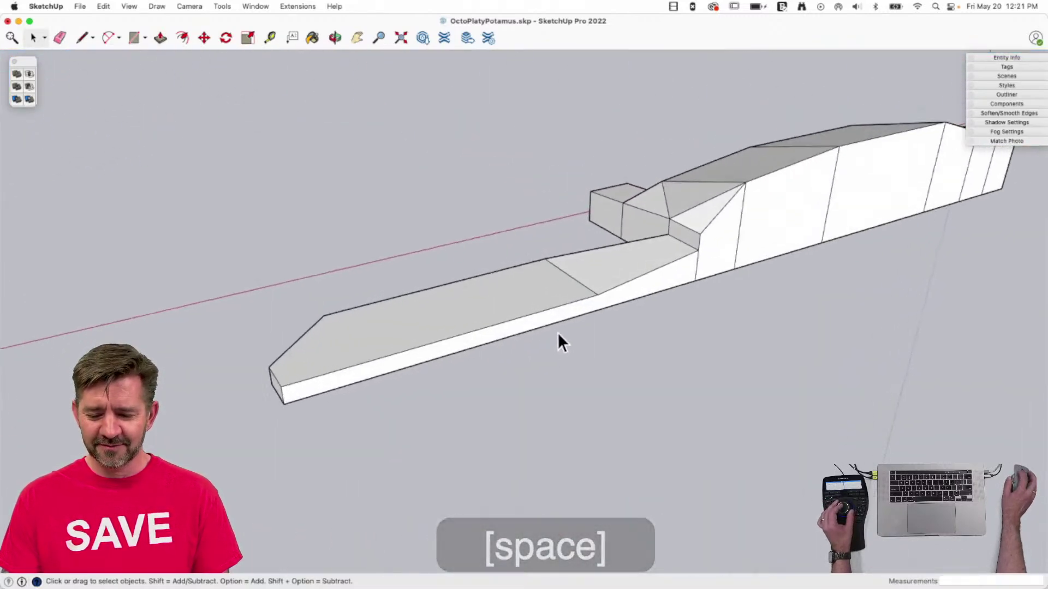
key(e)
drag(532, 340, 541, 336)
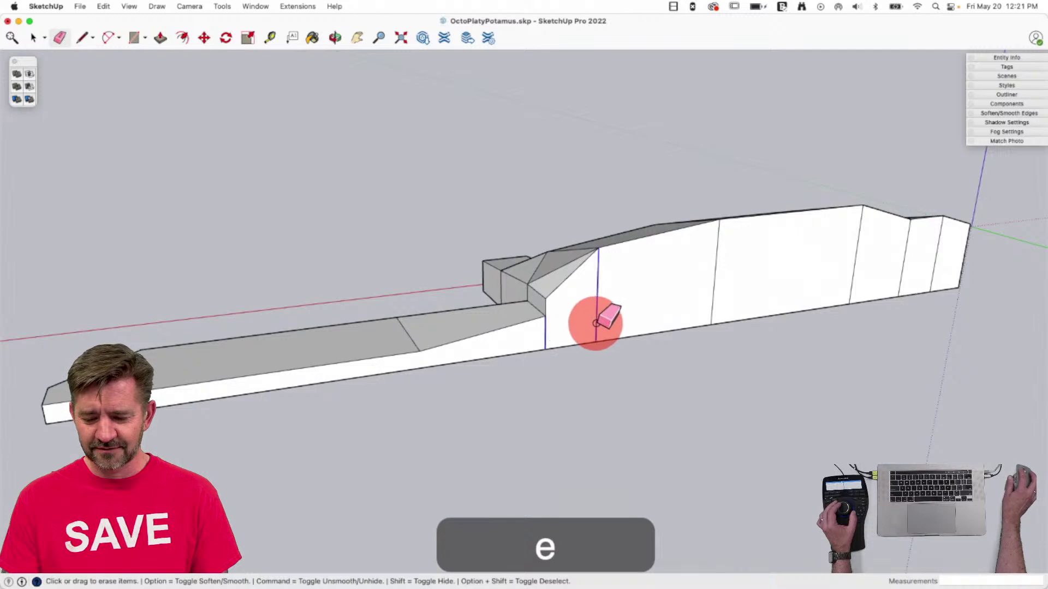
mouse_move(875, 264)
mouse_down()
mouse_move(931, 257)
mouse_move(910, 269)
mouse_move(844, 271)
mouse_move(802, 306)
mouse_up()
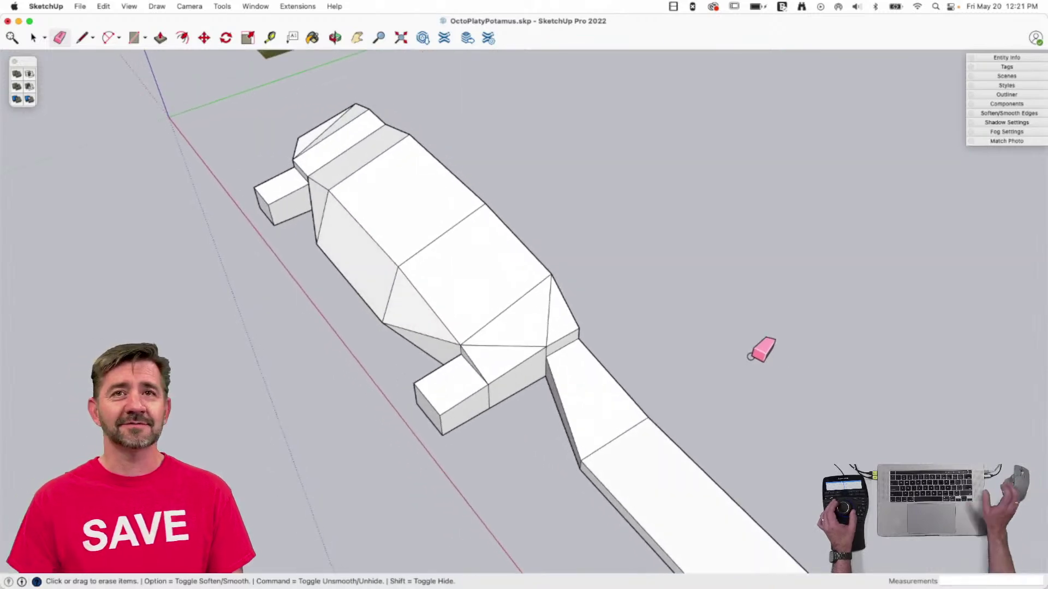
Try to raise the bend edge across the tail's top along the blue axis.
key(space)
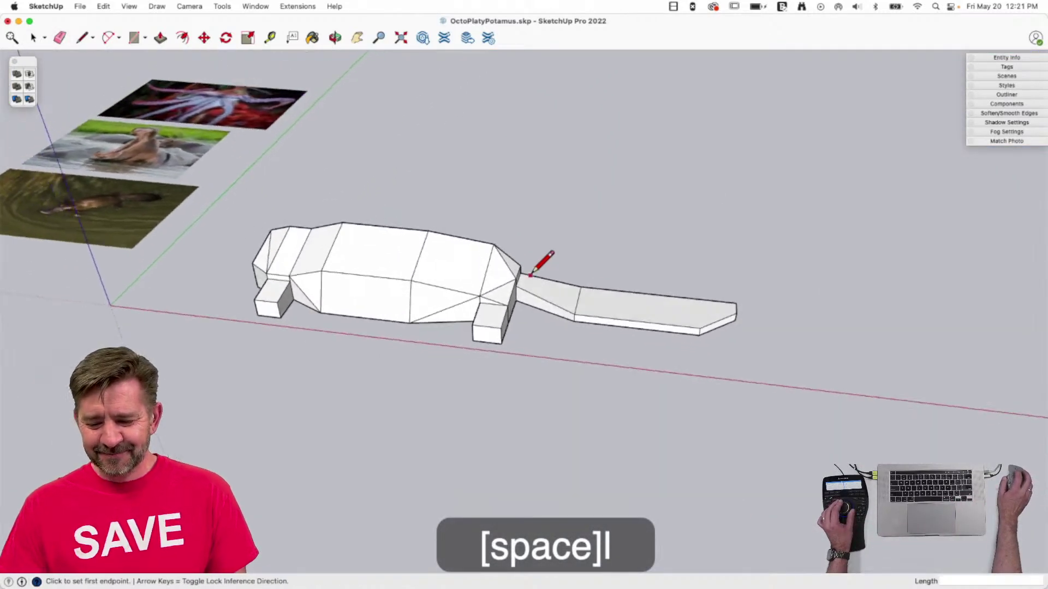
key(space)
key(m)
click(567, 290)
key(Up)
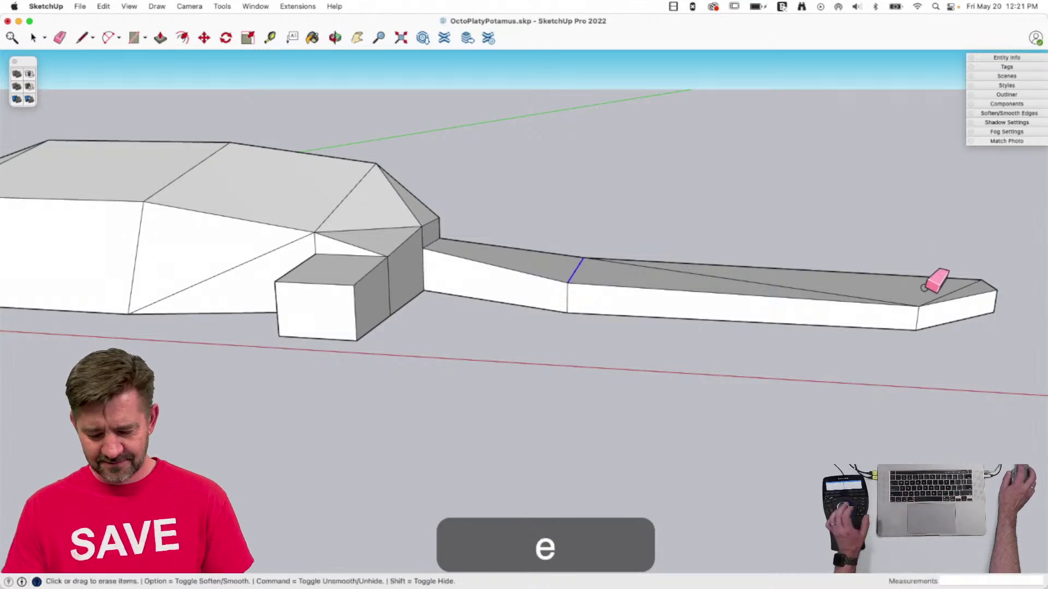
Draw a line across the tail's top at the tip's taper corner, and raise the bend edge by about 2 1/8".
key(l)
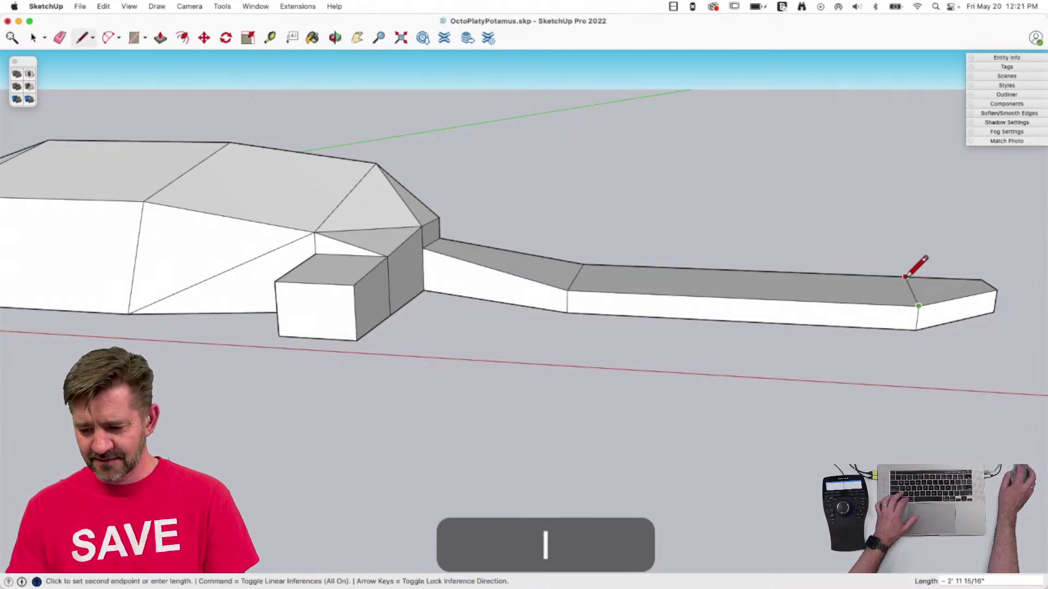
click(890, 276)
key(m)
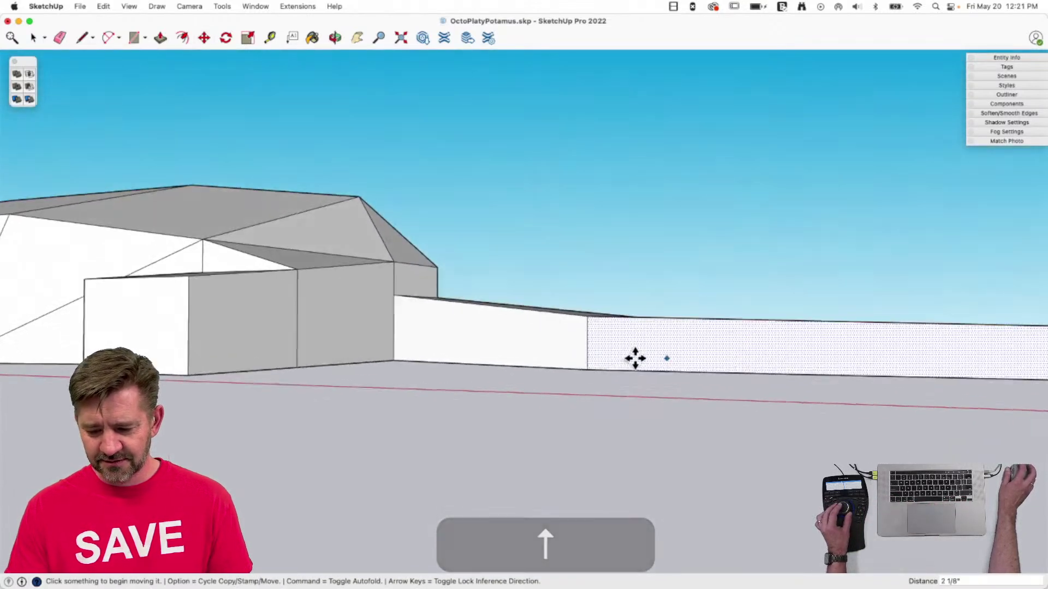
Draw a line across the tail's underside from the bend's bottom corner to the centre edge.
key(space)
key(l)
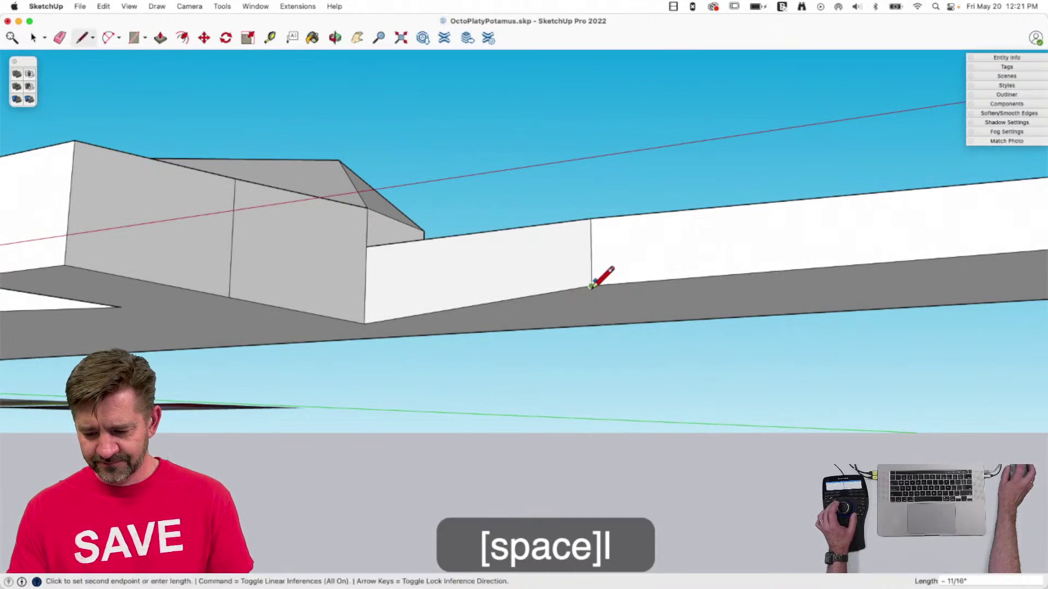
click(670, 320)
Try to move the new bend line on the tail's underside along the blue axis.
key(m)
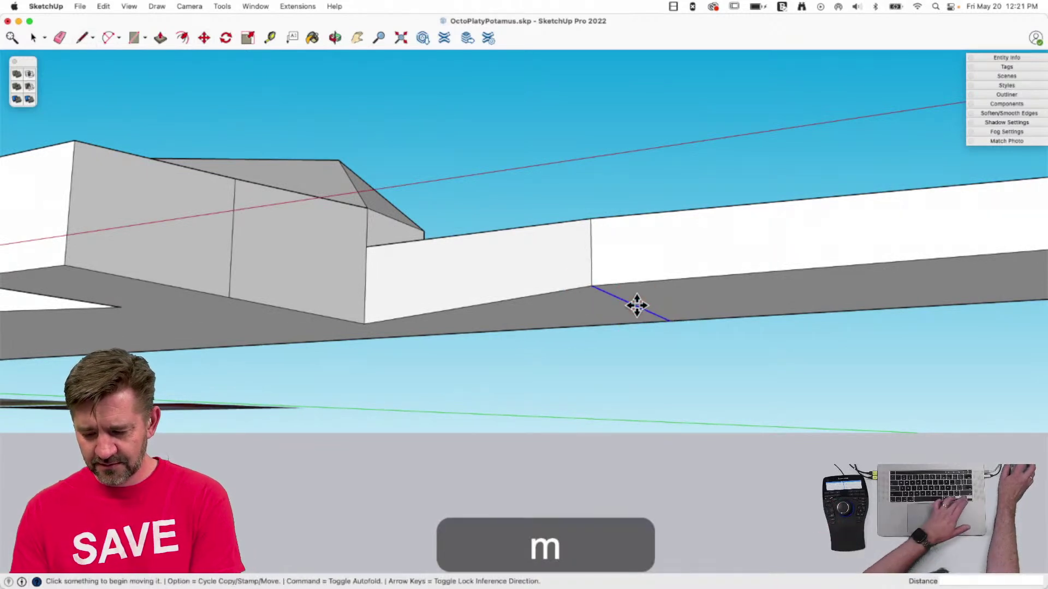
click(636, 305)
key(Up)
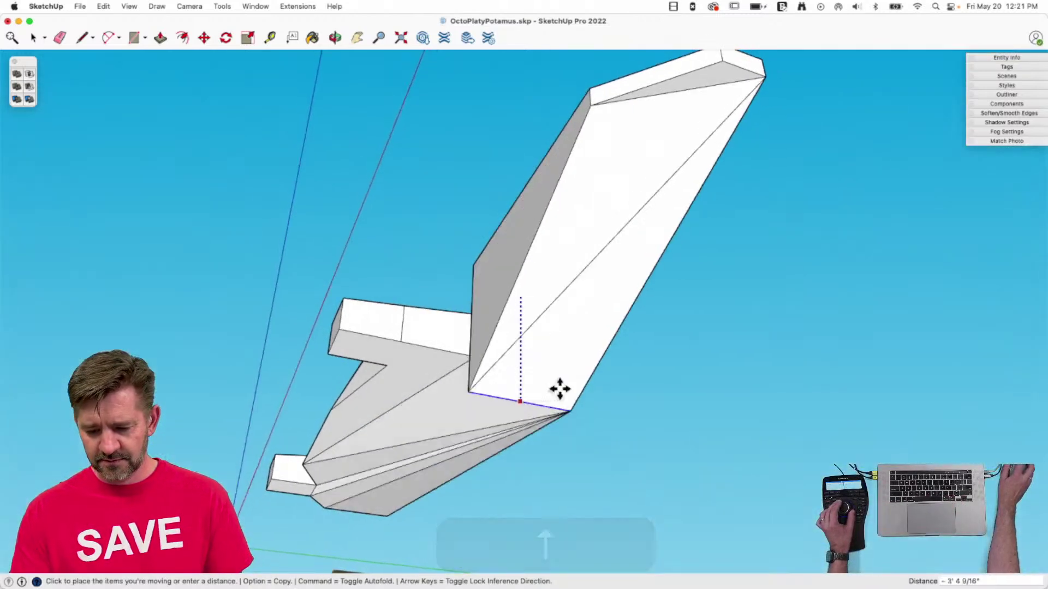
click(559, 389)
Draw a line across the underside at the tail's root, from the outer corner to the centre edge.
key(l)
click(463, 359)
key(space)
Try raising the underside's bend line by about 2 1/16", and undo the move.
key(m)
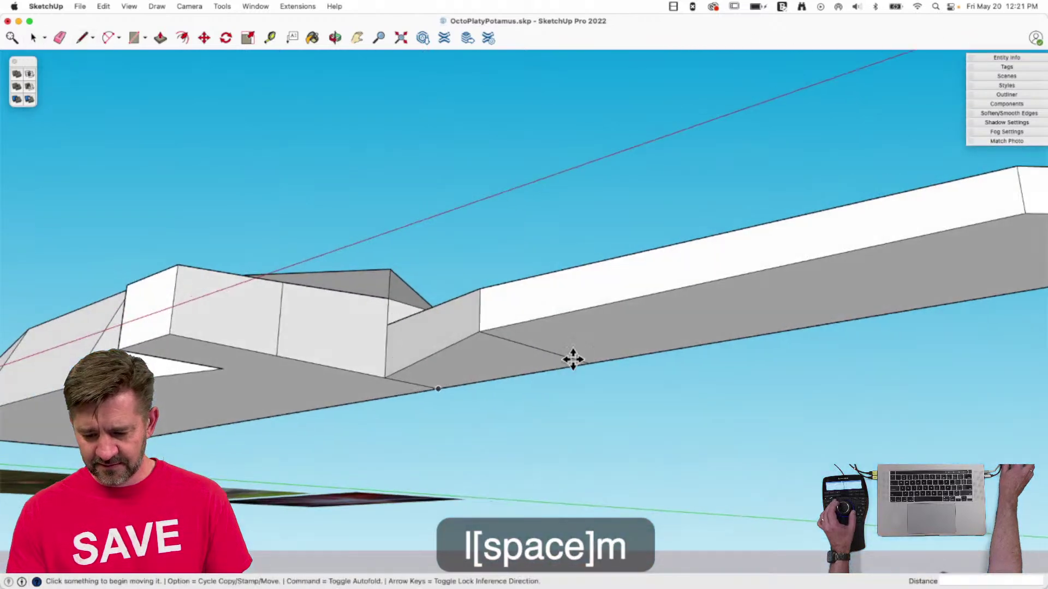
click(561, 355)
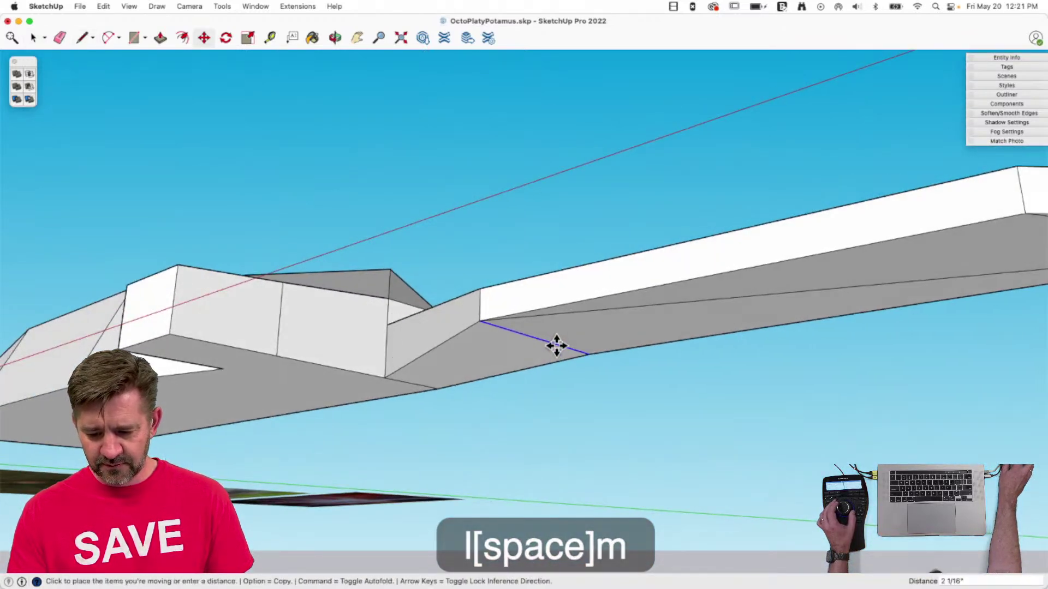
key(Escape)
key(super+z)
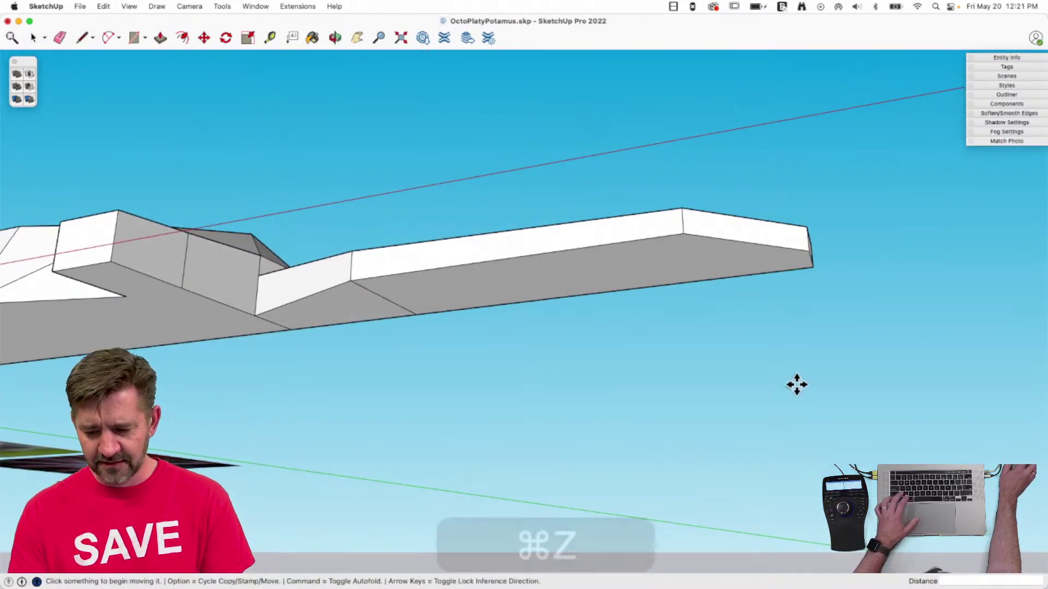
Draw a line across the tail's underside at the tip's taper corner, and raise the underside's bend line.
key(l)
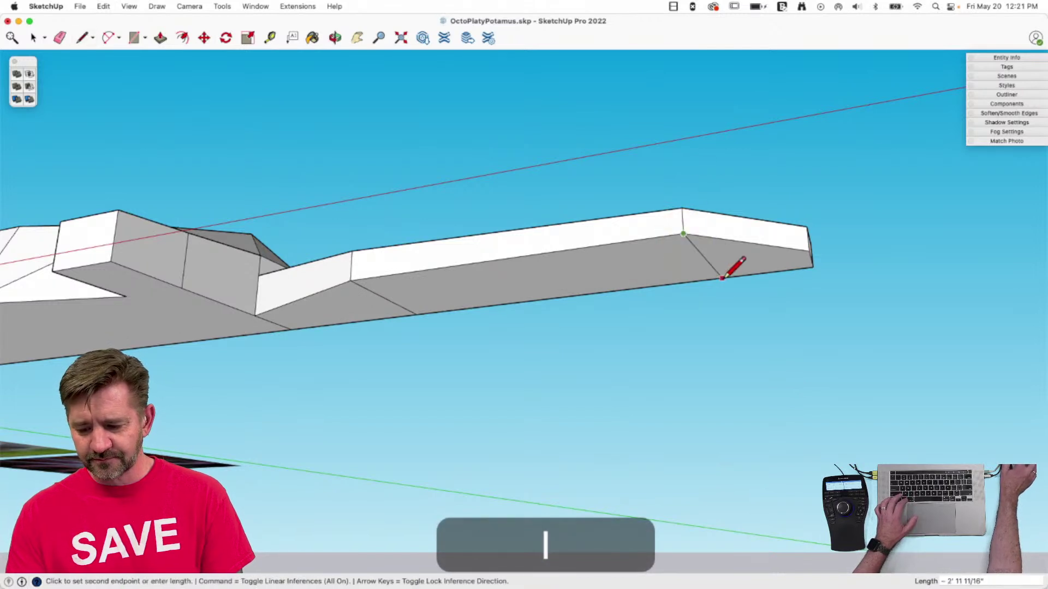
click(712, 279)
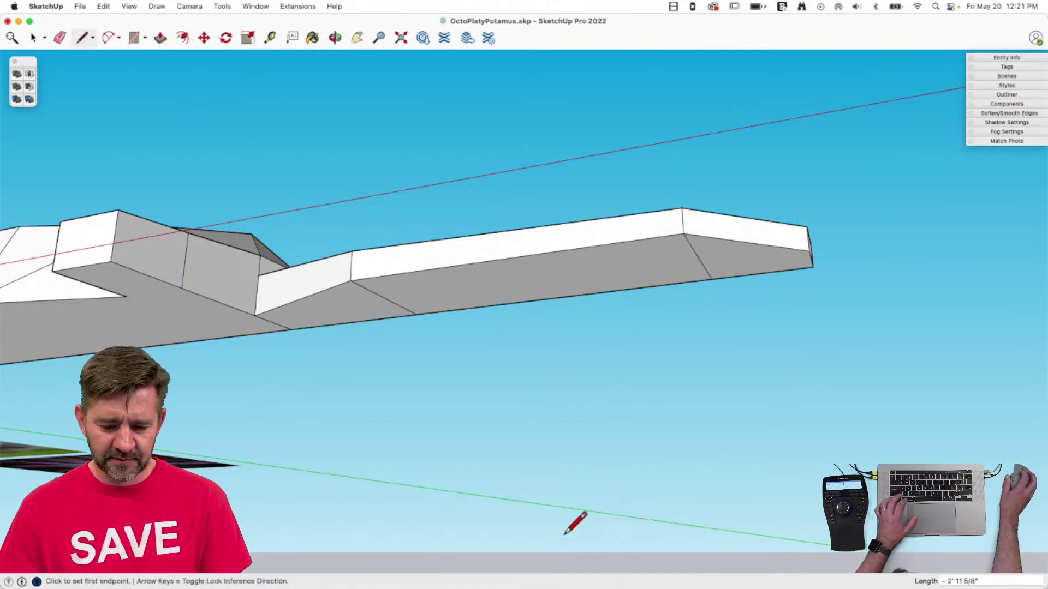
key(m)
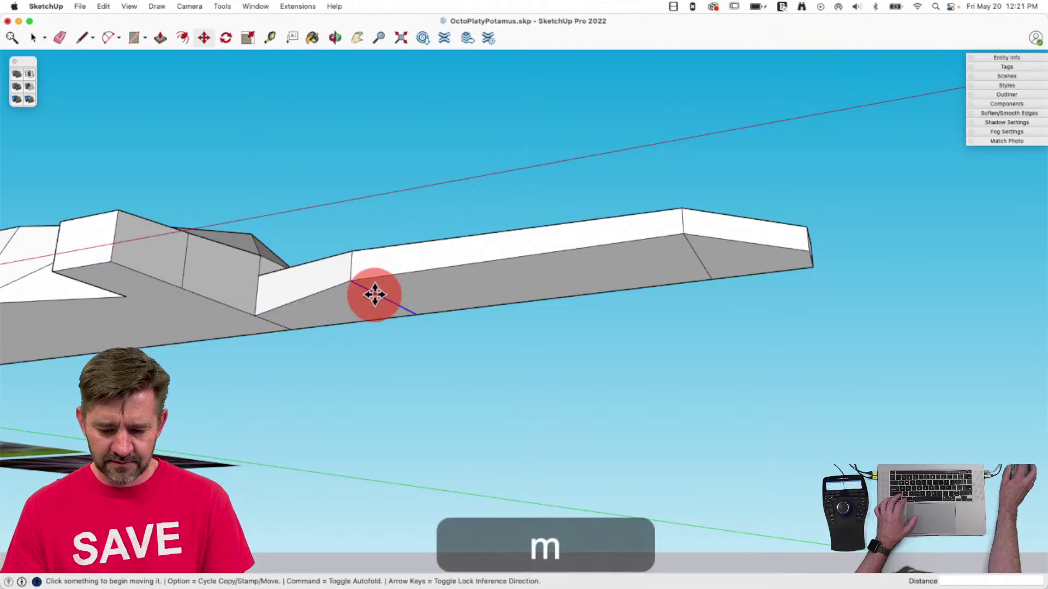
key(space)
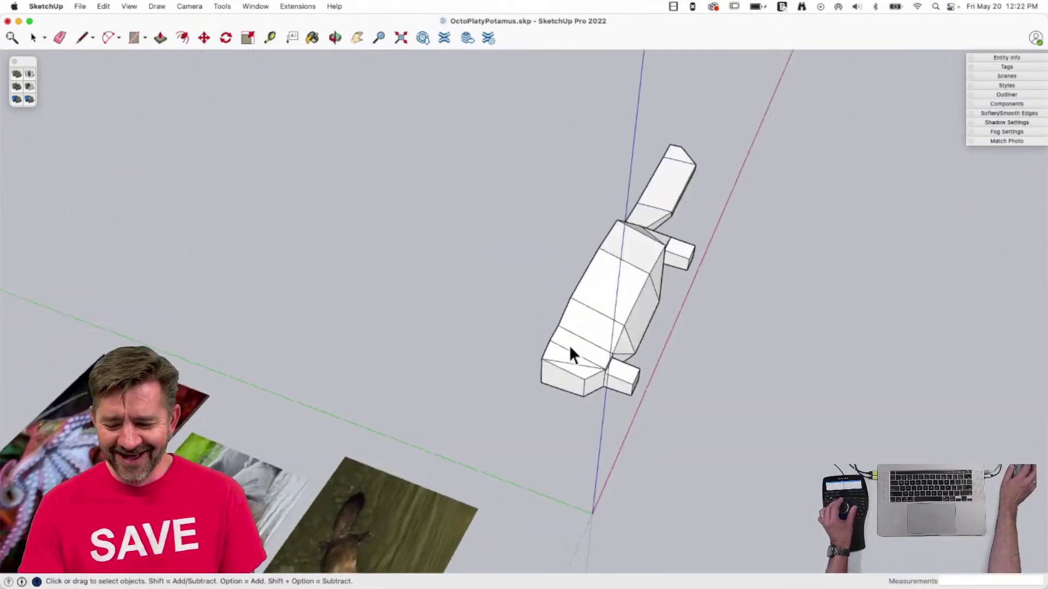
Select the whole connected half body and make it a component named Platy-Half.
click(556, 388)
click(555, 388)
right_click(556, 389)
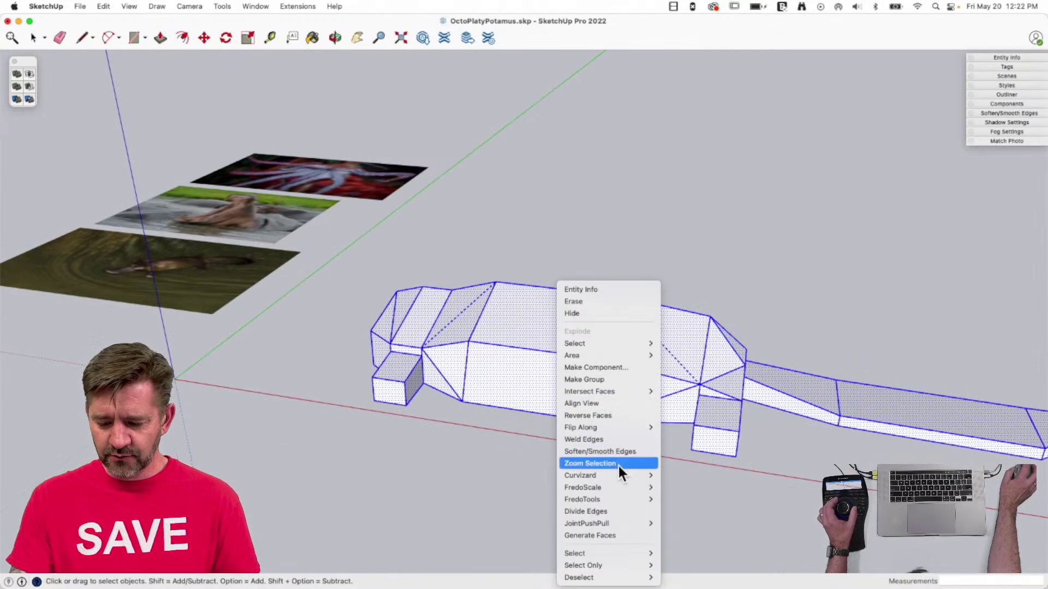
click(627, 367)
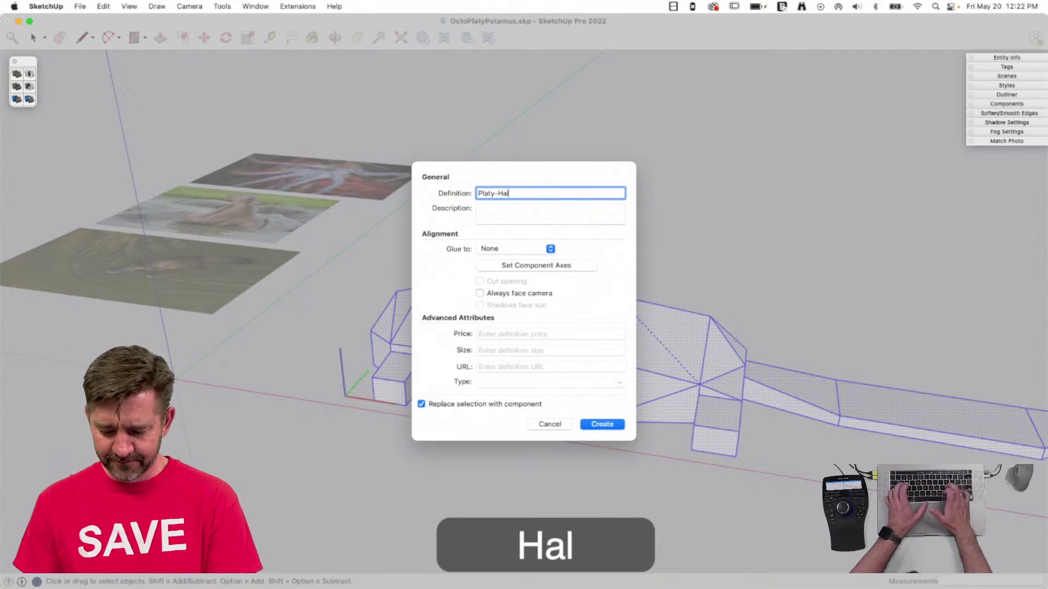
key(Return)
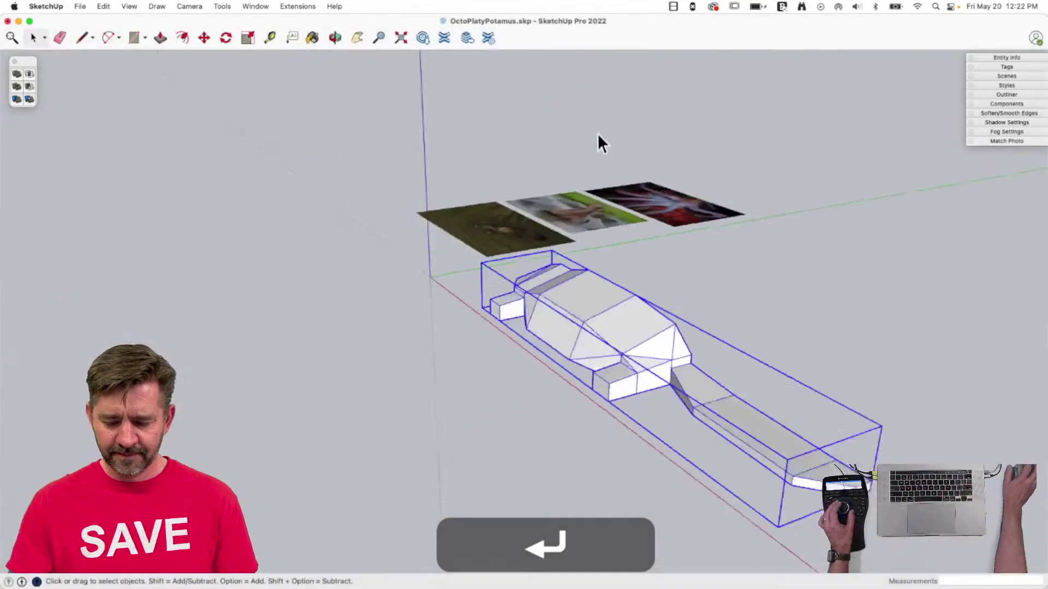
Copy the Platy-Half component about 9' 9 7/16" to the side along the green axis and mirror the copy across its width.
key(m)
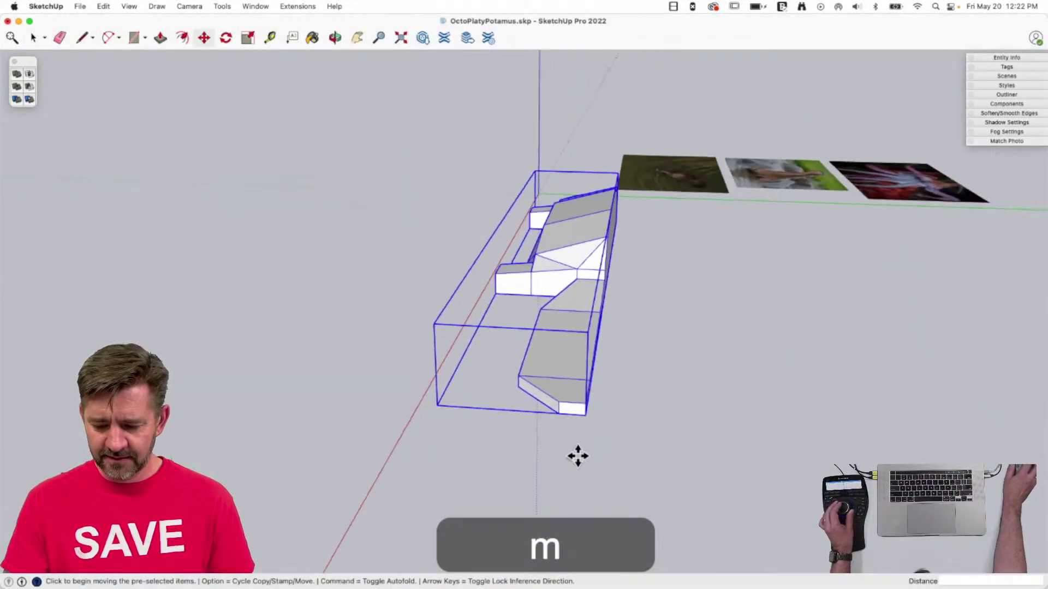
click(585, 418)
key(alt)
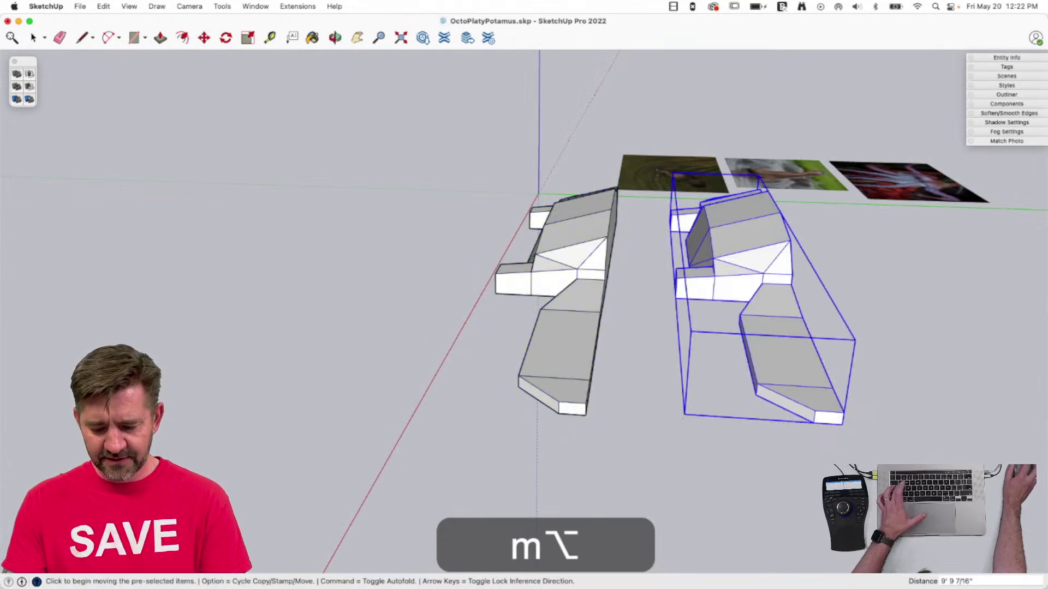
key(s)
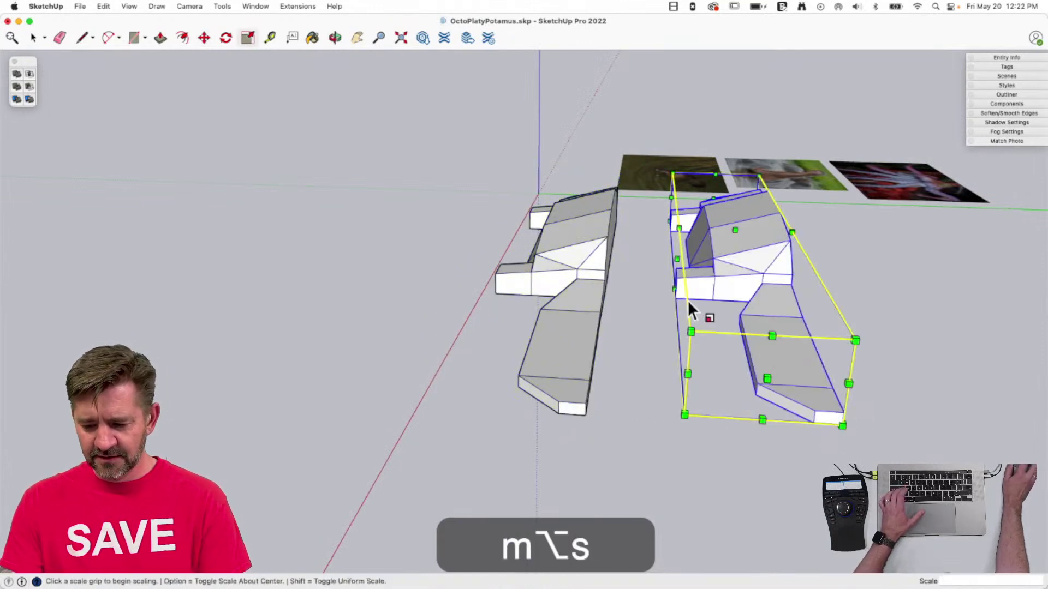
click(677, 260)
key(alt)
Move the mirrored half against the original so that their centre edges meet along the whole body and tail.
key(m)
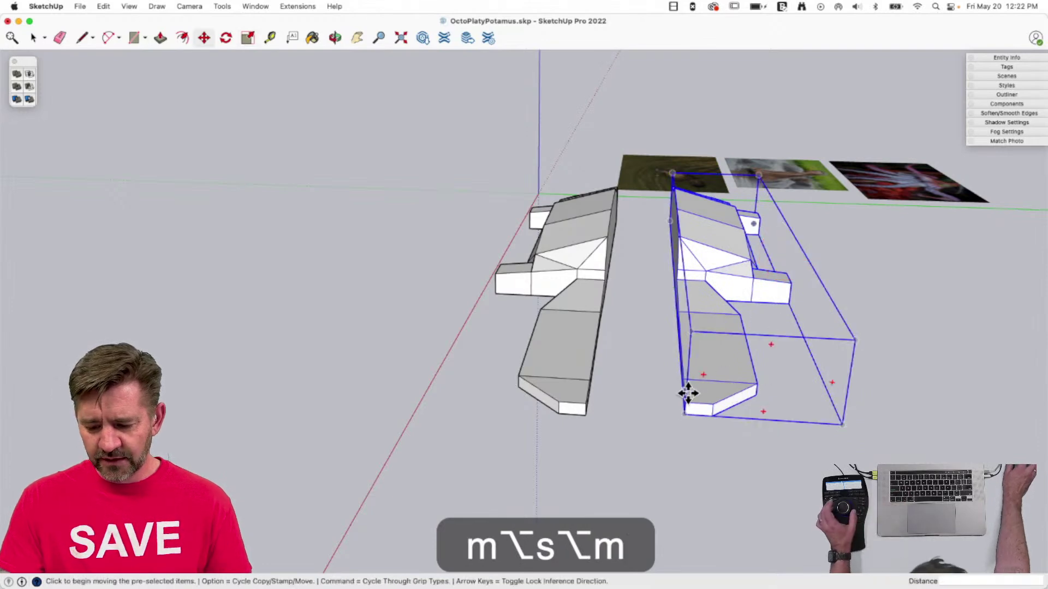
click(685, 404)
click(584, 402)
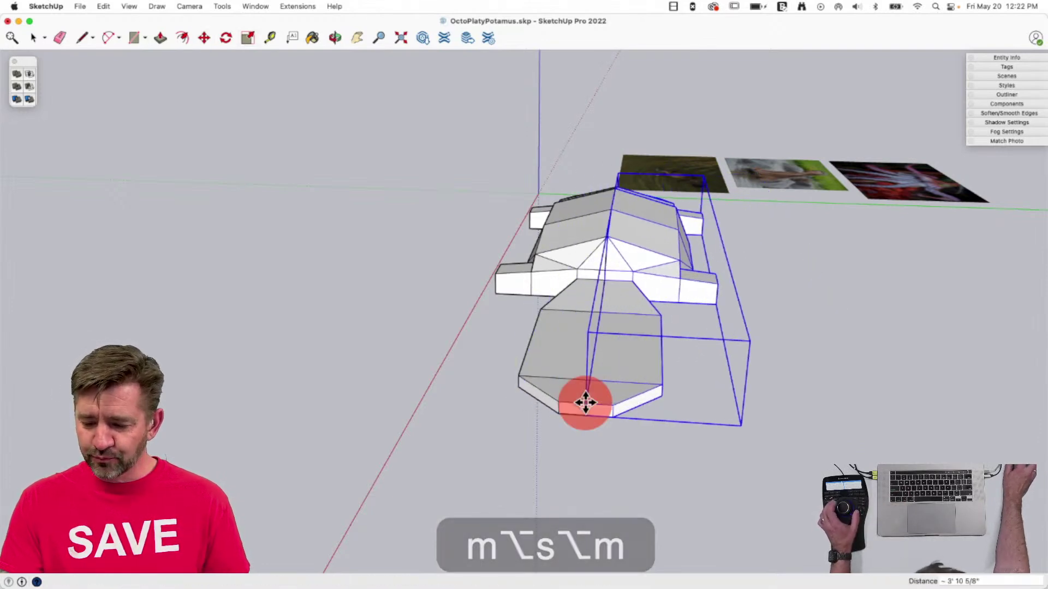
key(space)
click(584, 417)
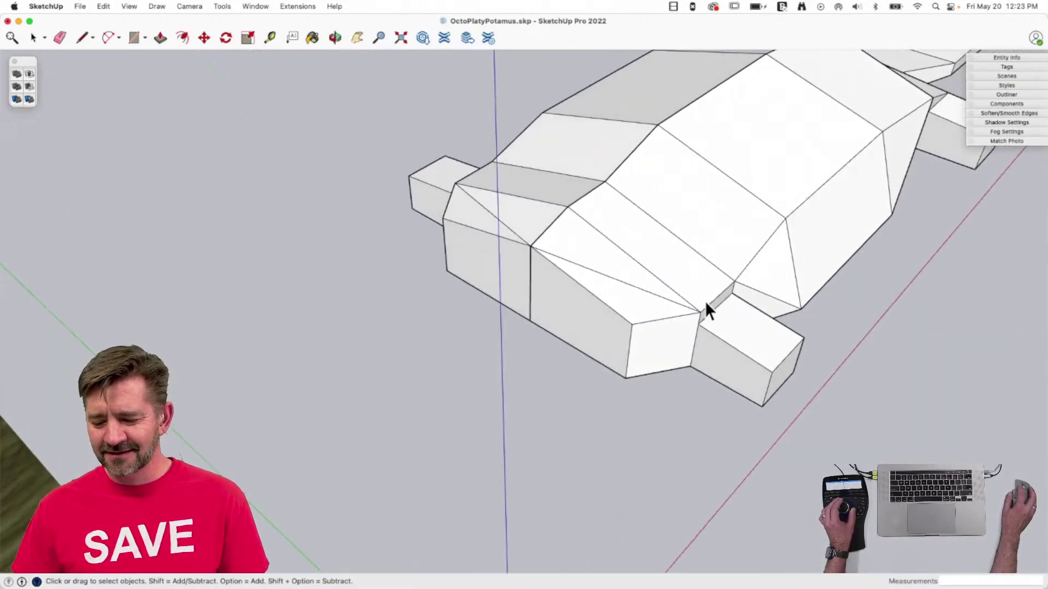
Open the half body for editing, move the edge above the front leg about 7 13/16" inward along the green axis, and redraw the neighbouring facet edges.
double_click(706, 304)
key(m)
click(743, 316)
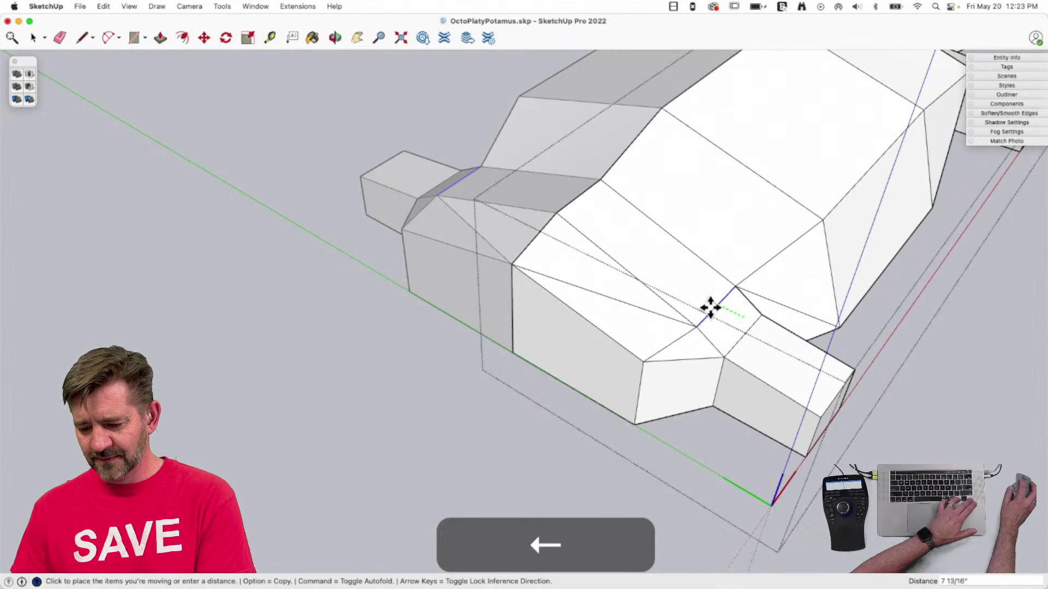
key(e)
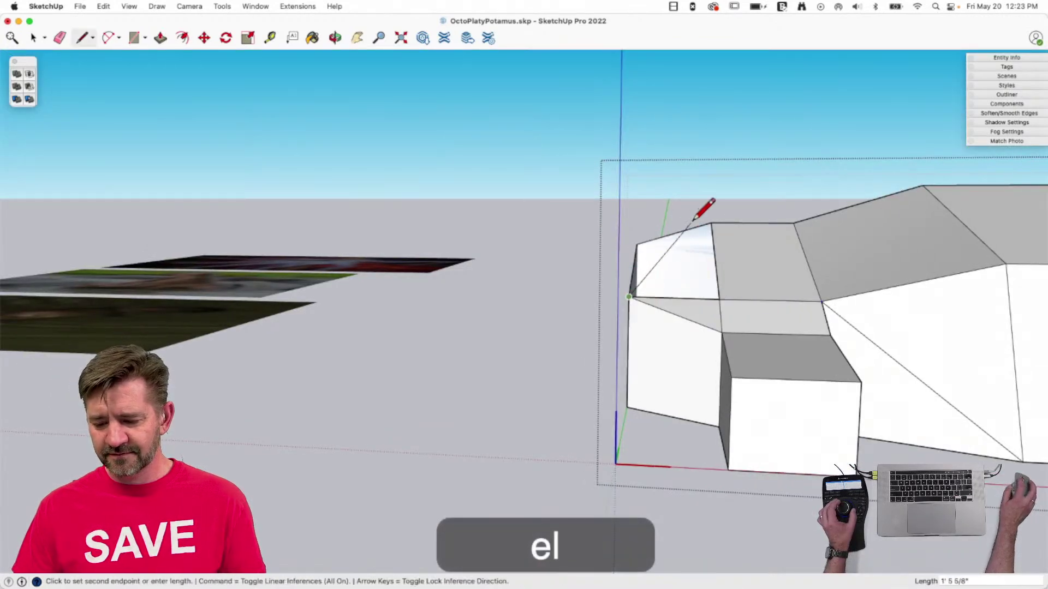
key(space)
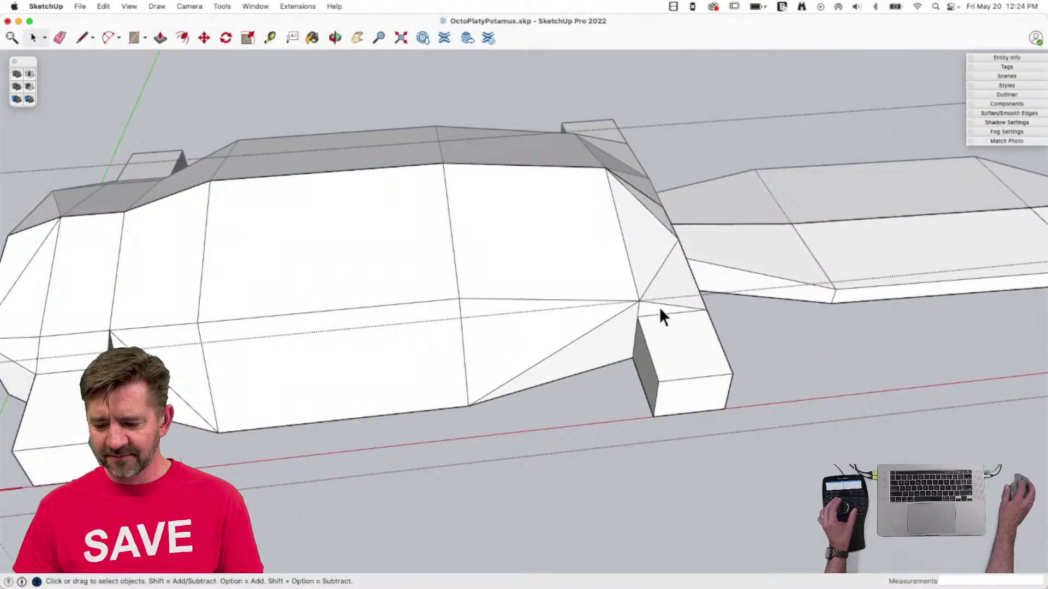
Move the short edge above the hind leg inward towards the body.
click(588, 422)
key(m)
drag(586, 423, 621, 409)
key(space)
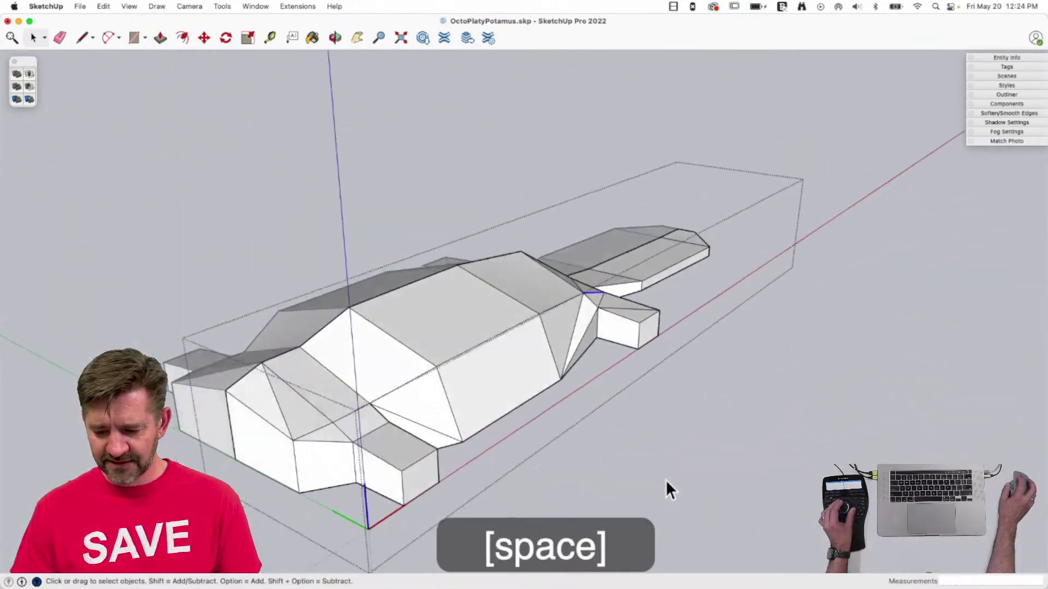
Erase the diagonal on the flank just ahead of the hind leg and close the opening with new edges.
key(e)
click(645, 390)
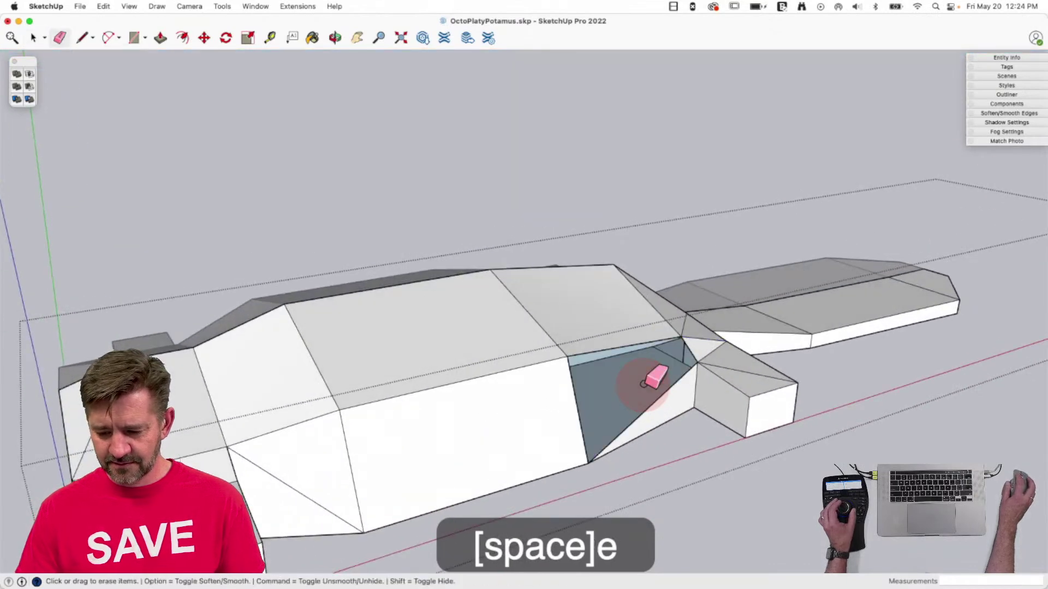
key(l)
key(space)
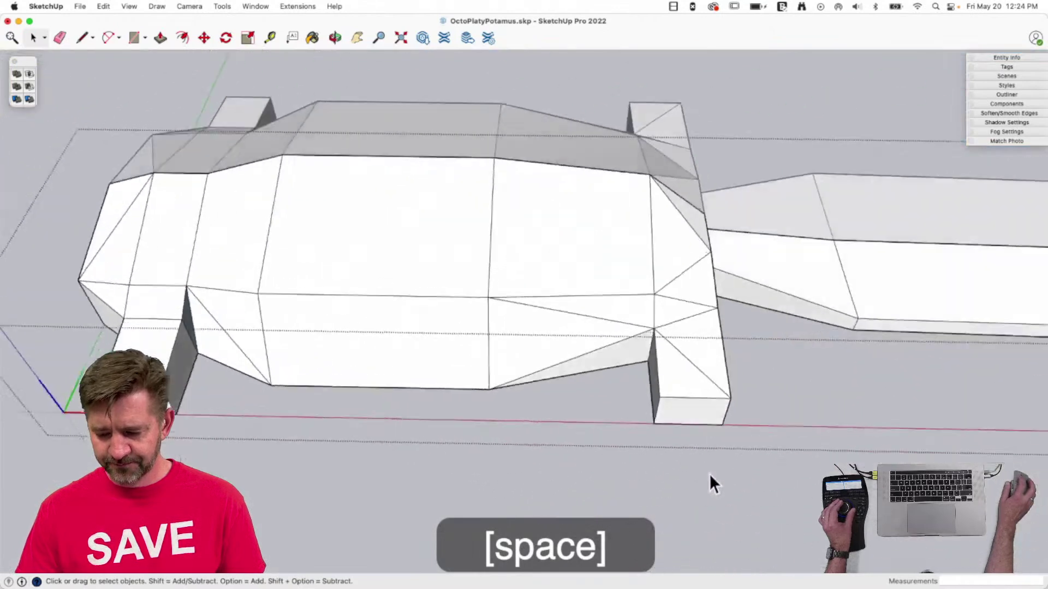
drag(699, 395, 580, 433)
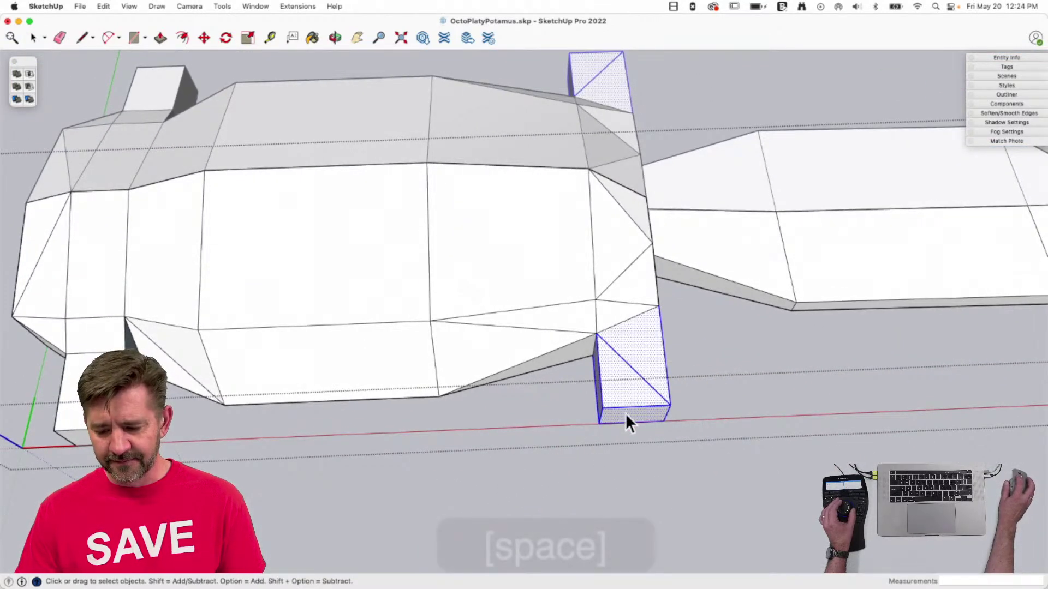
key(q)
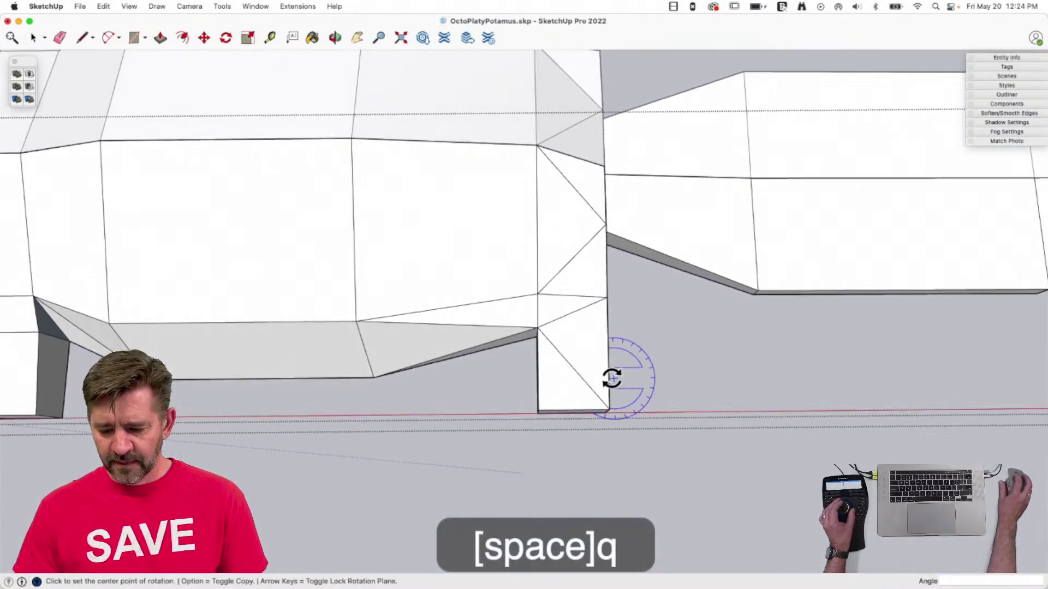
key(space)
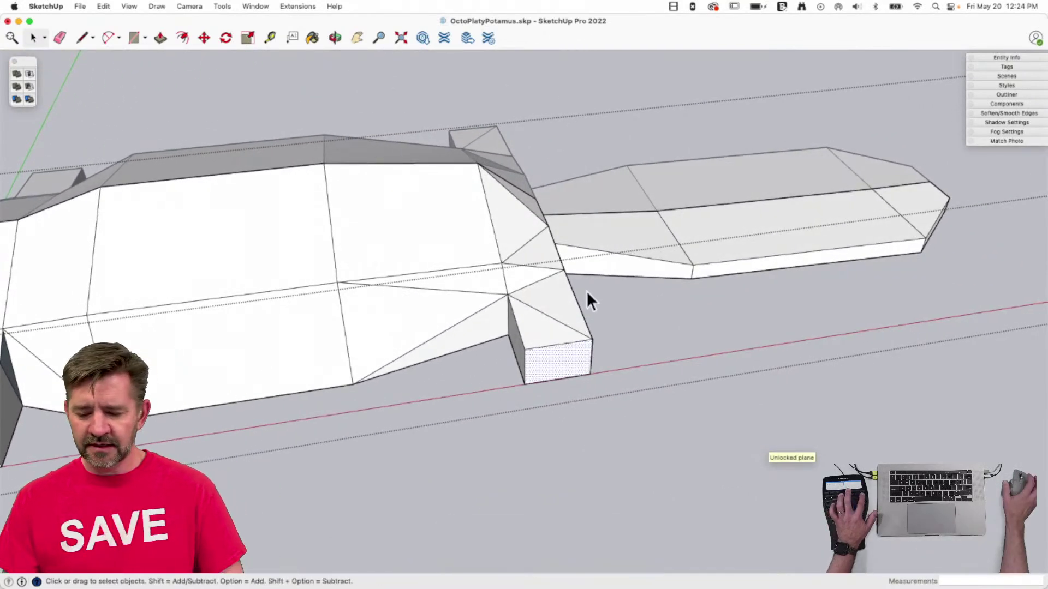
With Vertex Tools, rotate the hind leg's end face about the vertical axis and shift it towards the tail.
key(v)
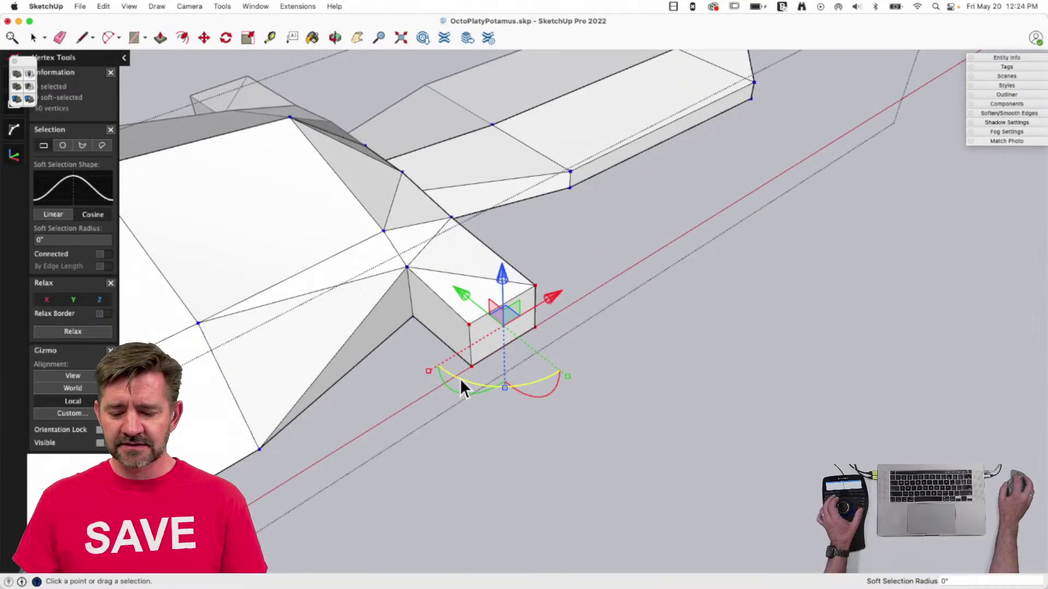
drag(460, 378, 548, 355)
drag(560, 303, 614, 286)
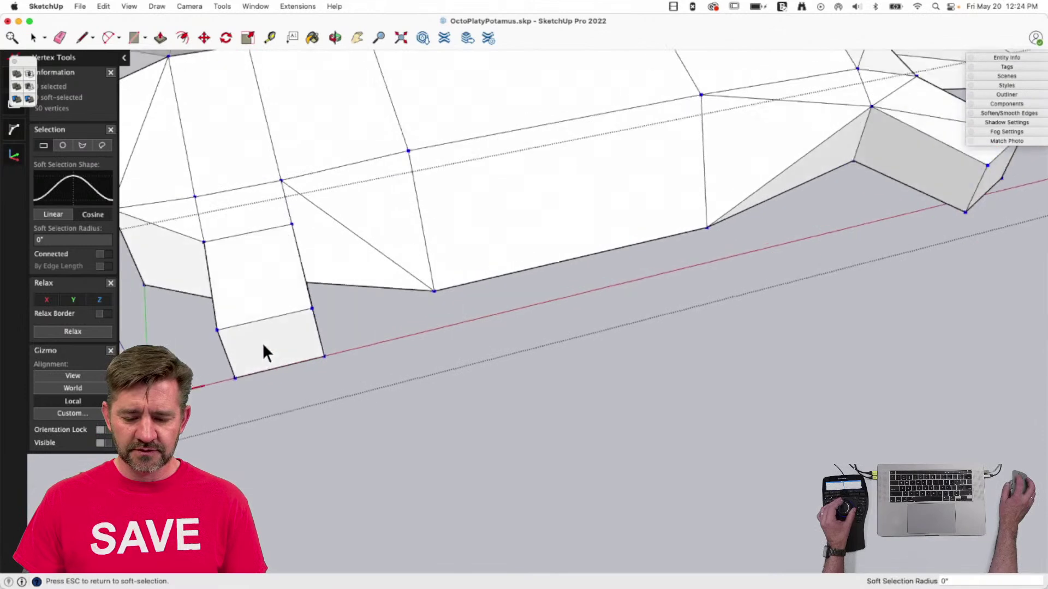
With Vertex Tools, rotate the front leg's end face by -15 degrees and shift it 7 5/8" towards the head.
drag(241, 319, 461, 428)
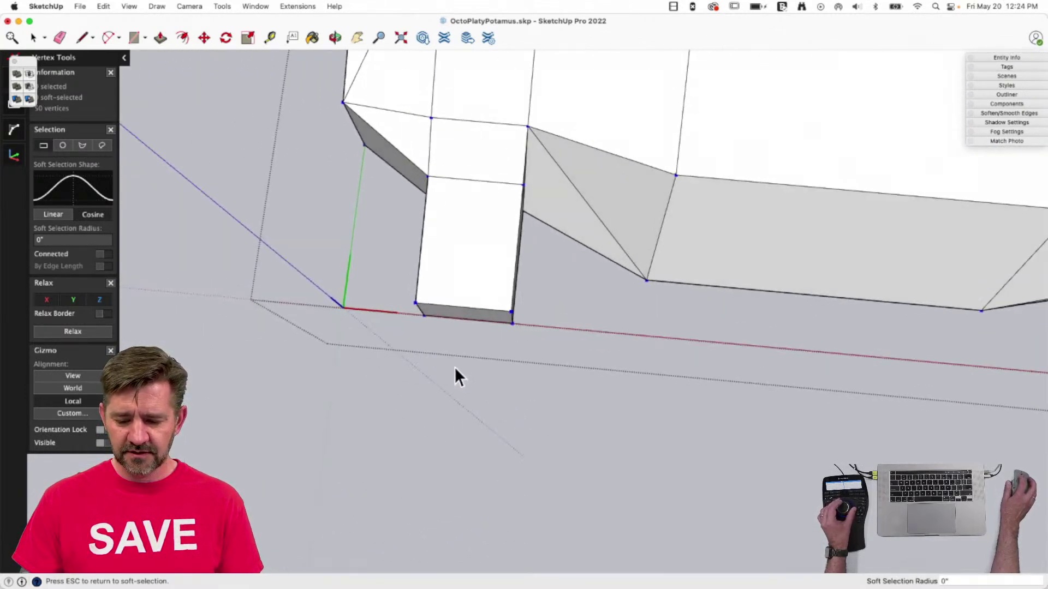
key(space)
drag(397, 283, 538, 363)
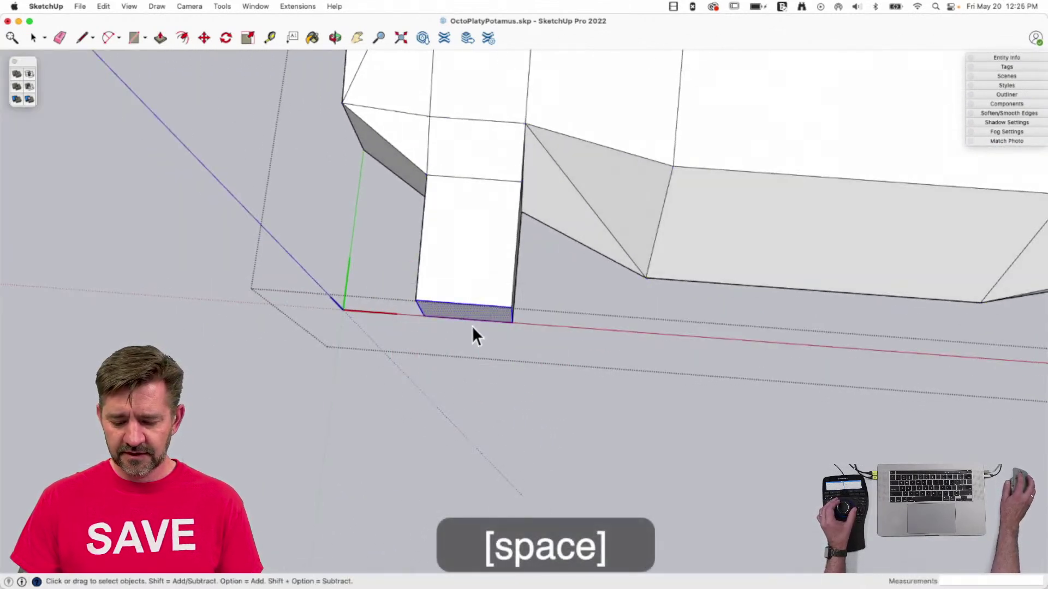
key(v)
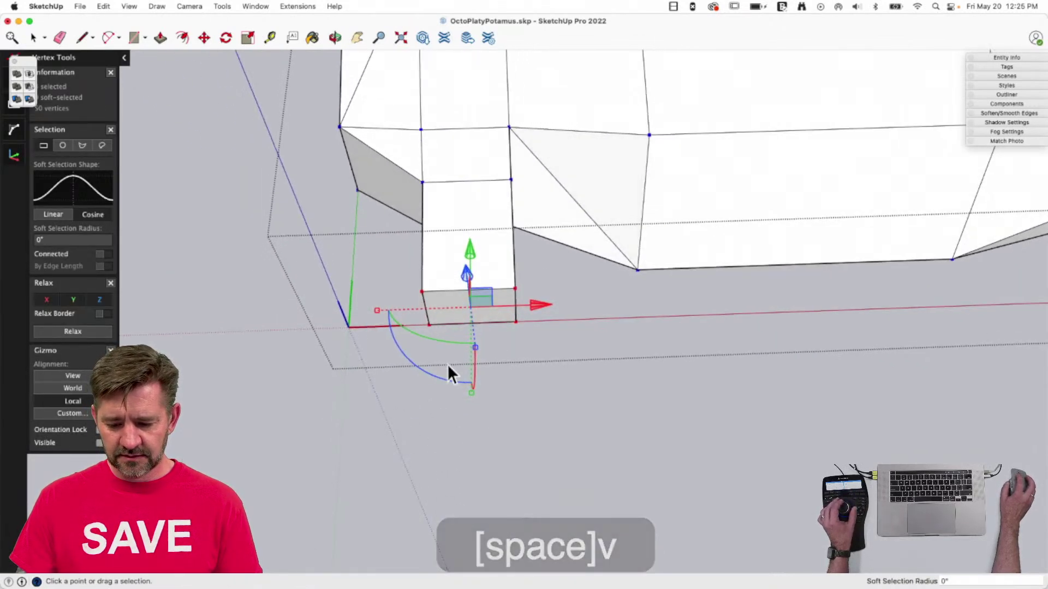
mouse_move(450, 376)
mouse_down()
mouse_move(425, 384)
mouse_move(431, 374)
mouse_up()
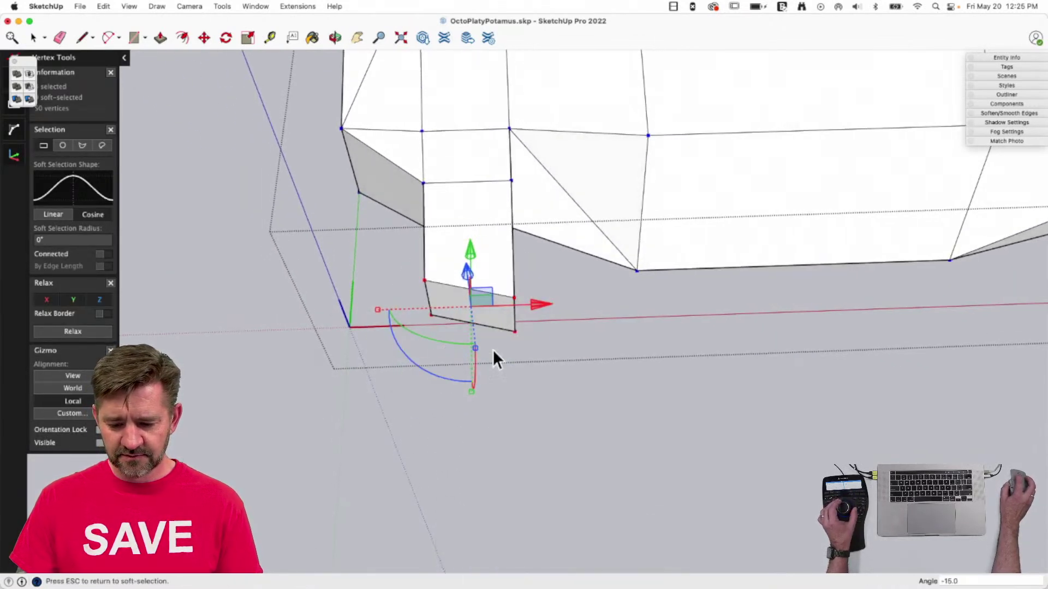
drag(538, 324, 503, 324)
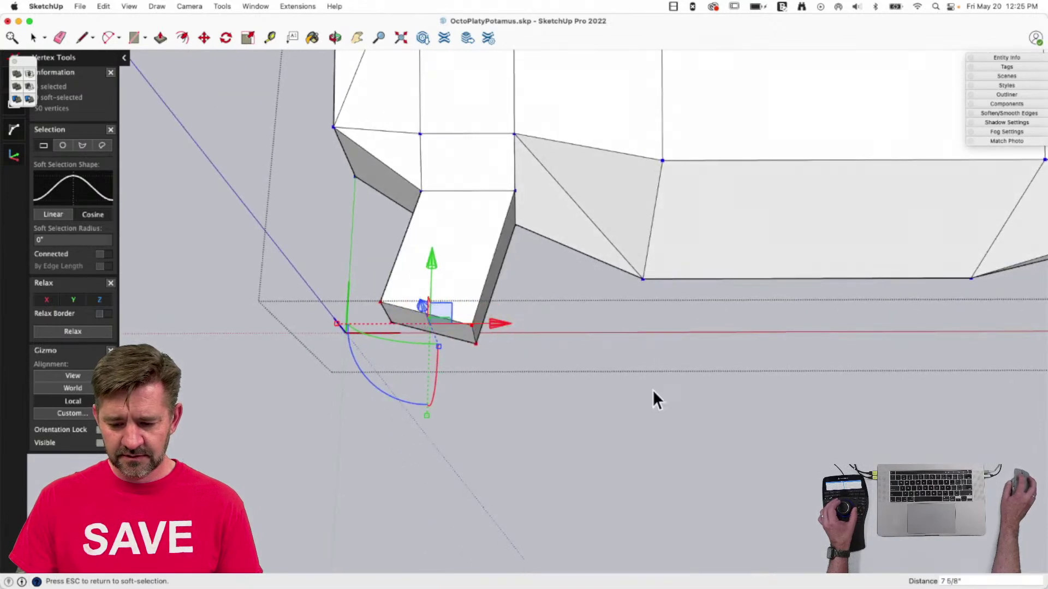
key(space)
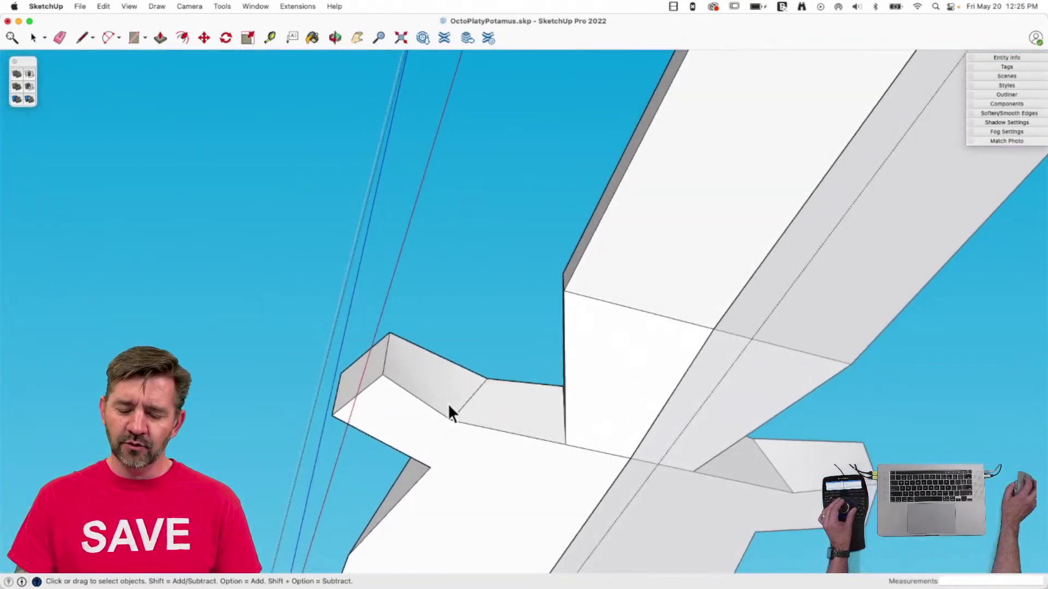
Draw a line across the underside of the hind leg's root and move its rear corner about 8 11/16".
key(l)
click(431, 481)
key(m)
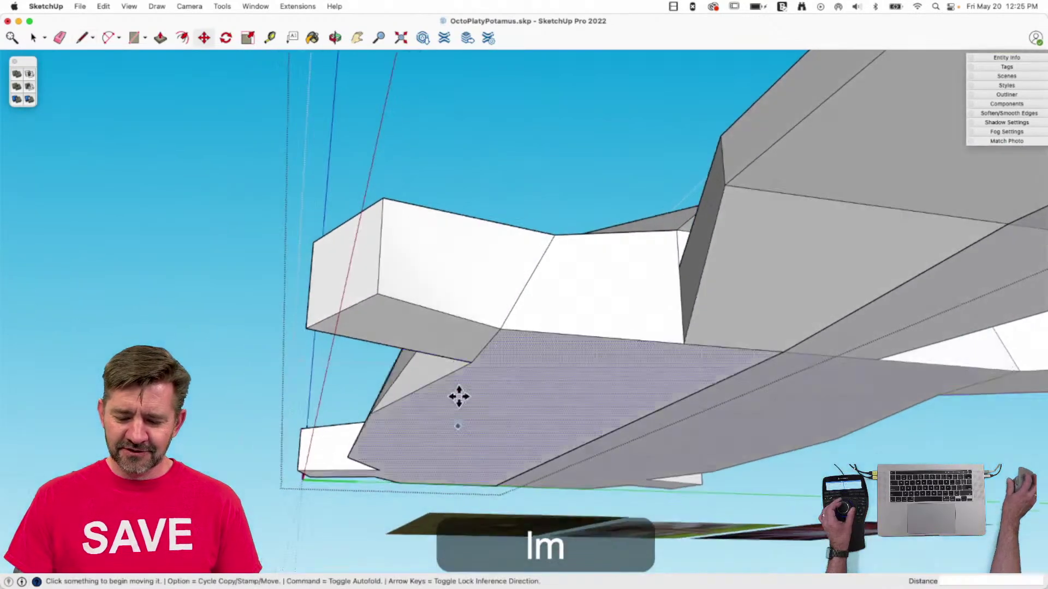
click(513, 327)
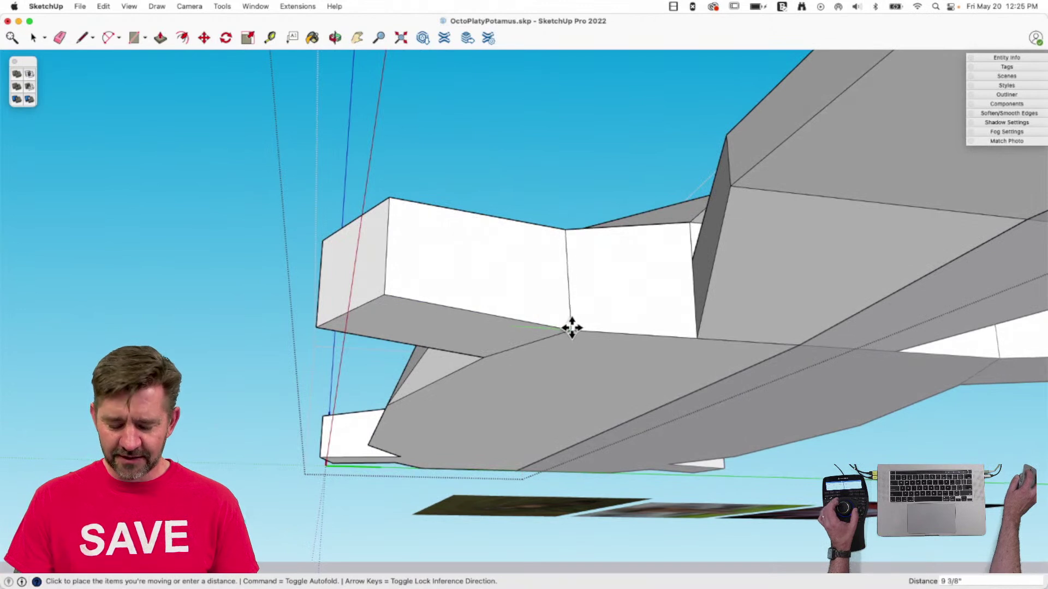
key(shift)
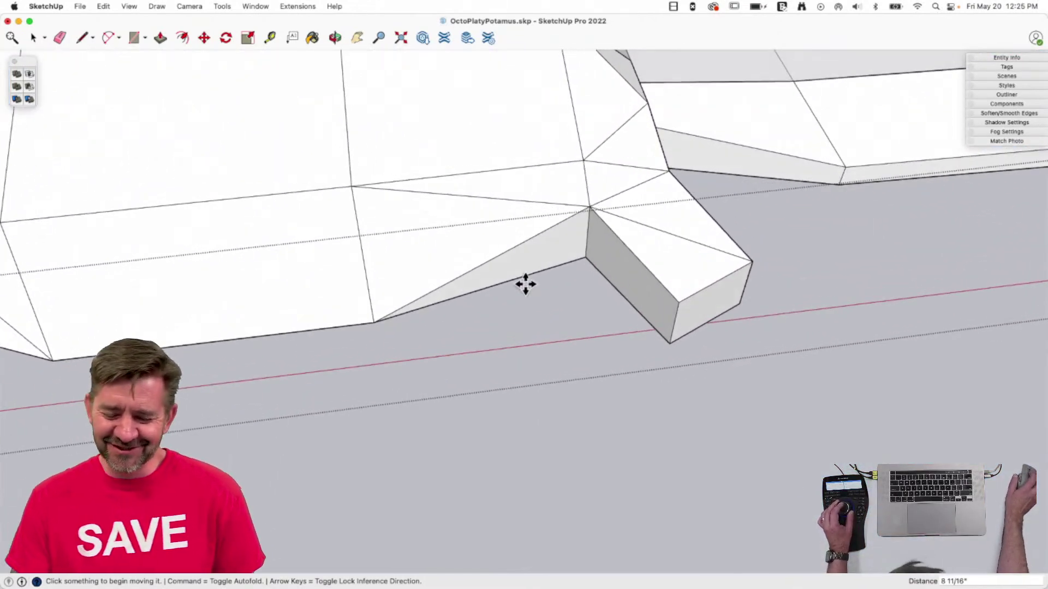
Select the upright edge where the front of the hind leg meets the flank and move it outward.
key(space)
drag(554, 193, 585, 297)
key(m)
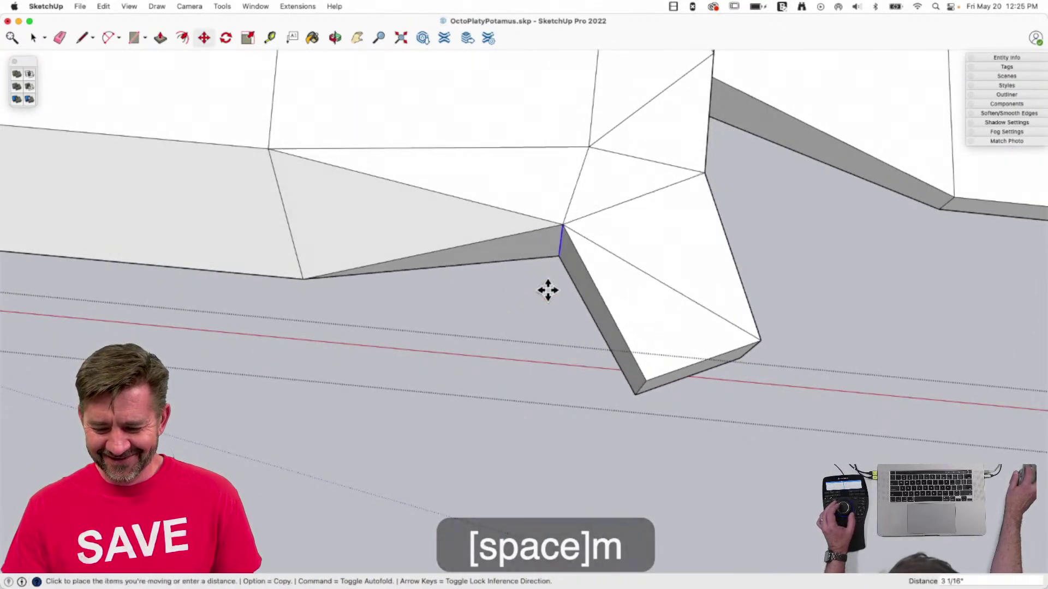
click(545, 304)
key(space)
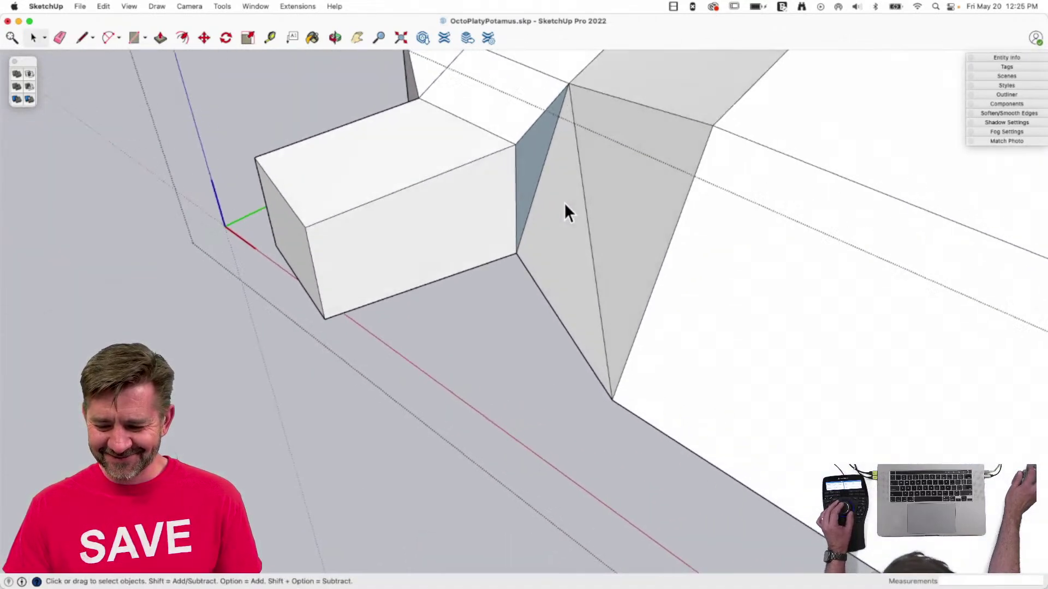
Erase the facet edges behind the front leg and draw lines from the leg's upper root corner to the flank's lower and upper corners.
key(e)
drag(528, 278, 551, 275)
key(l)
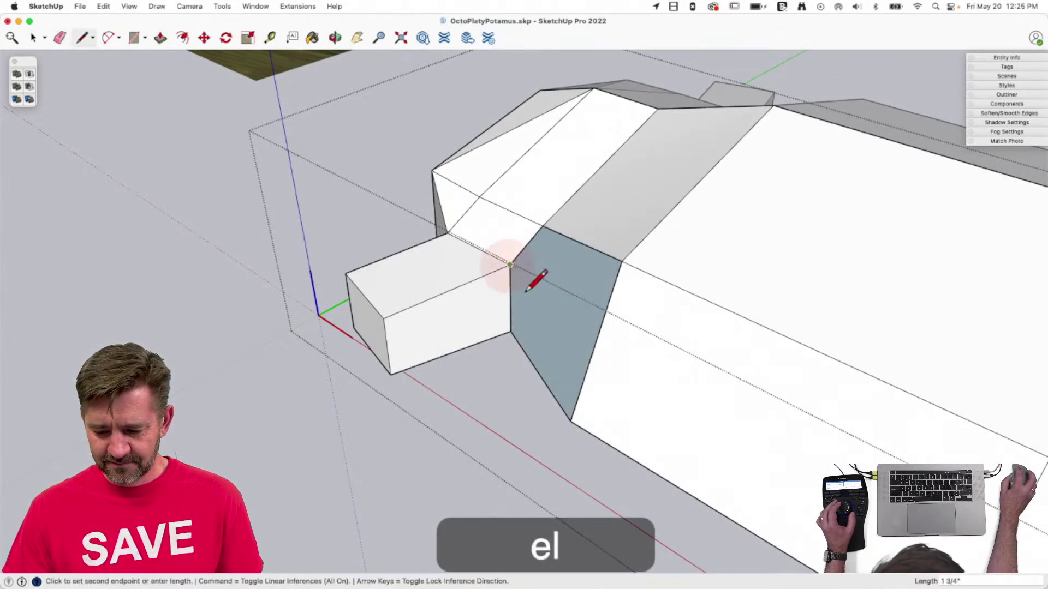
click(571, 420)
click(509, 265)
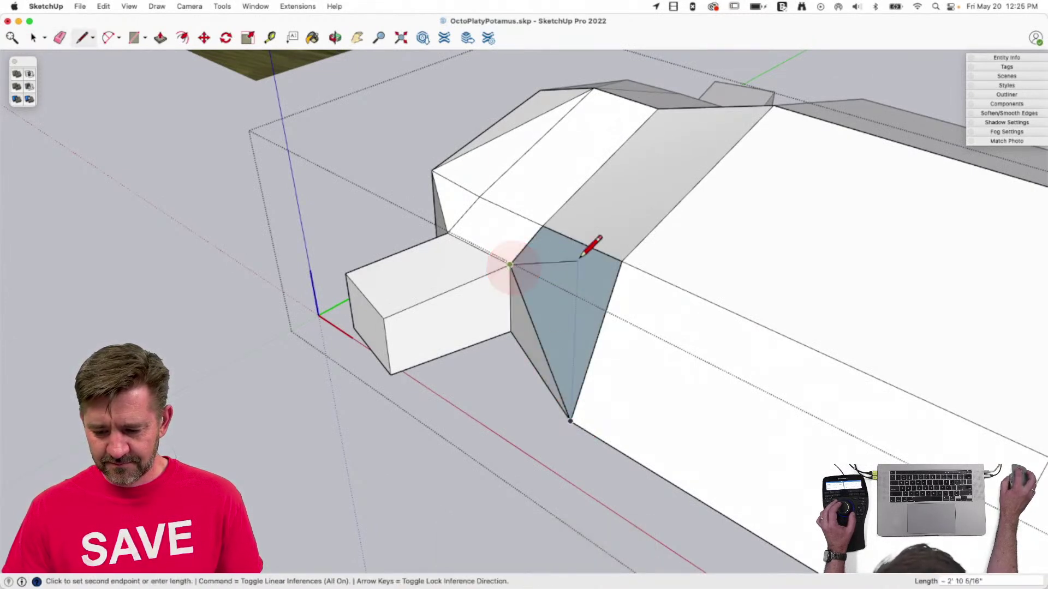
click(622, 262)
key(space)
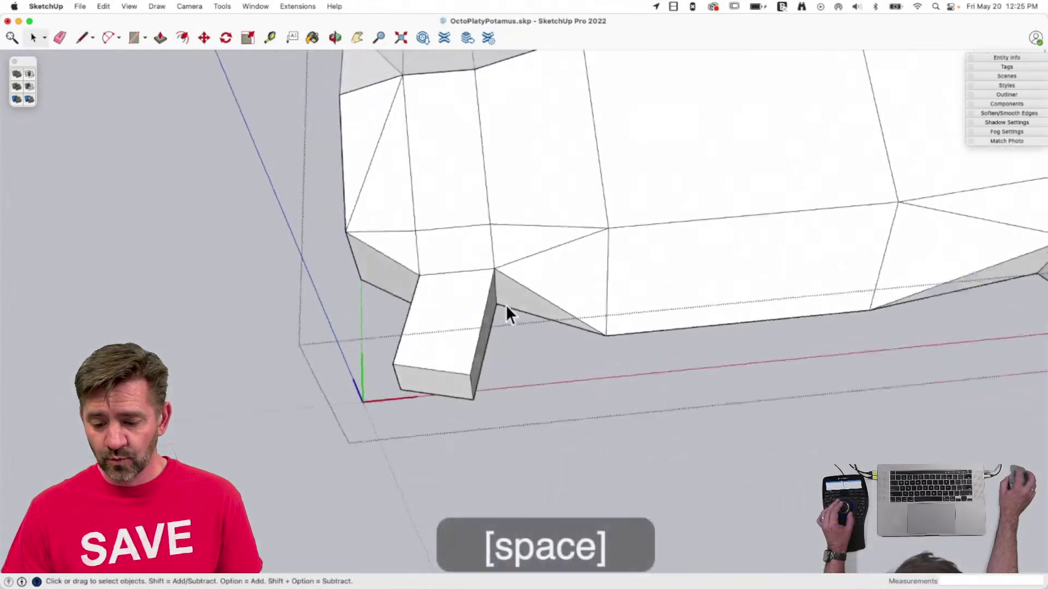
Move the upright edge where the back of the front leg meets the flank outward along the green axis.
key(m)
click(504, 267)
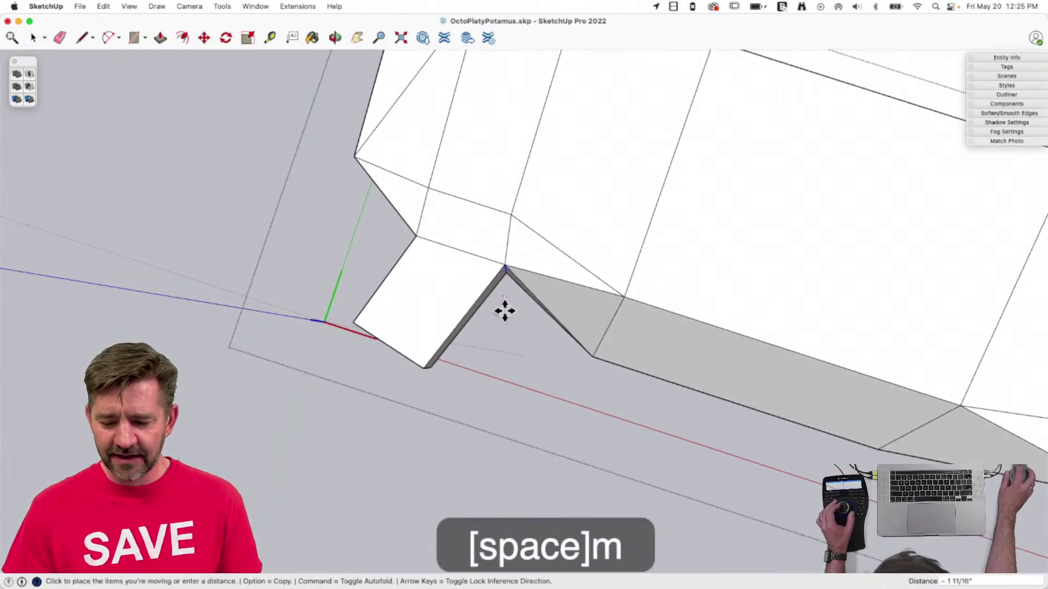
click(530, 329)
key(Right)
key(Left)
click(530, 355)
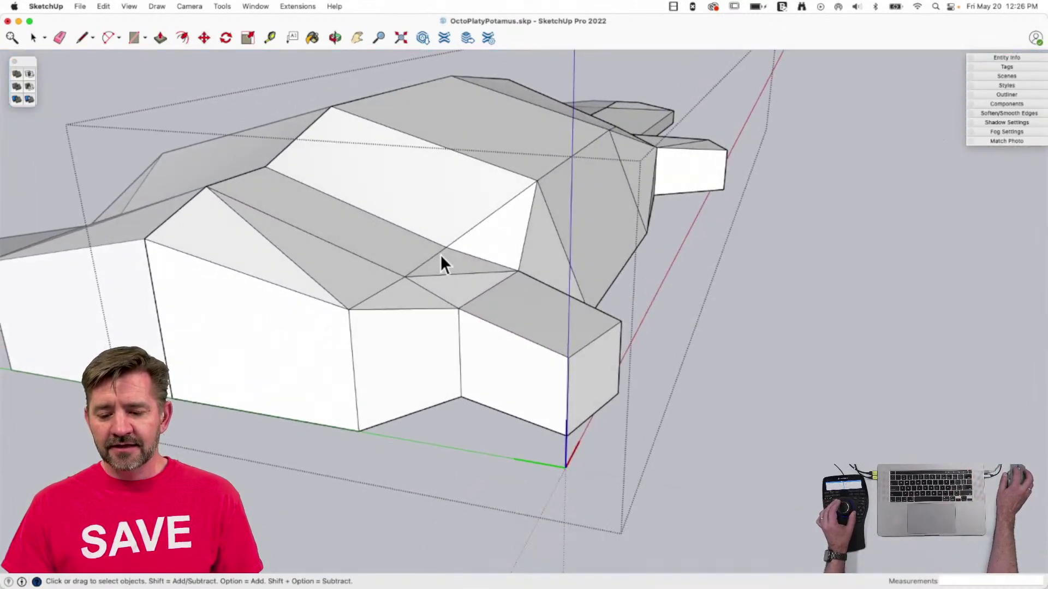
Raise the shoulder edge above the front leg by about 3 3/16".
key(m)
click(436, 260)
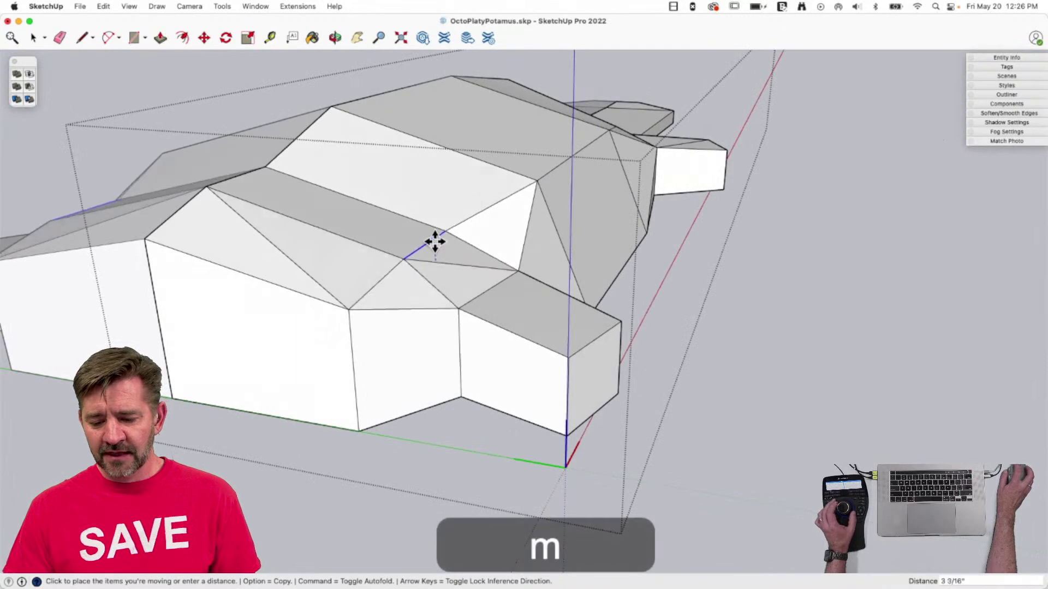
key(space)
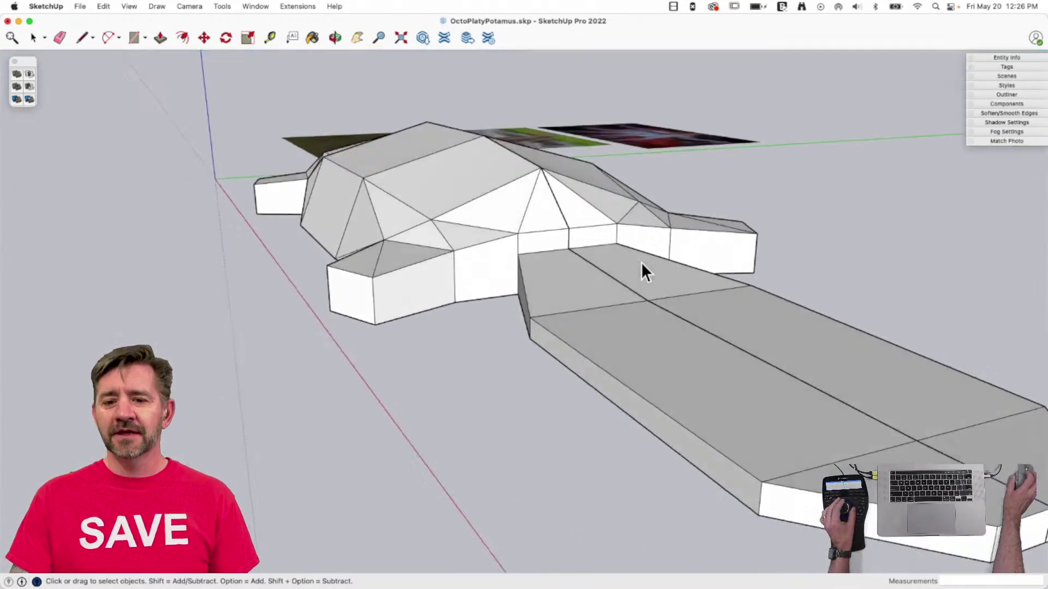
Raise the tail's centre-line edge next to the body by about 4" so it meets the rump higher up.
double_click(594, 269)
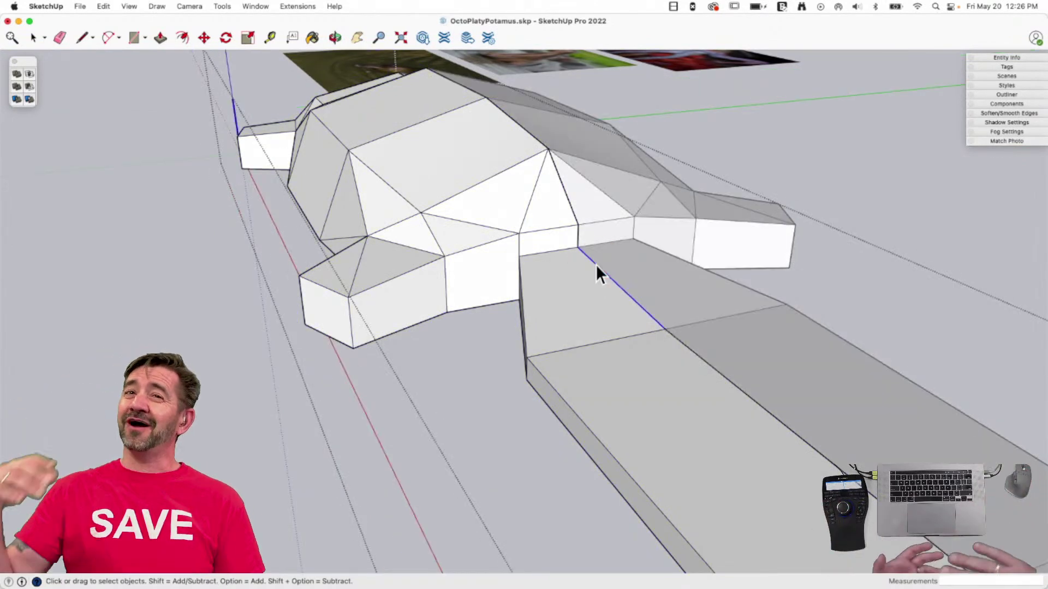
scroll(595, 264, up, 3)
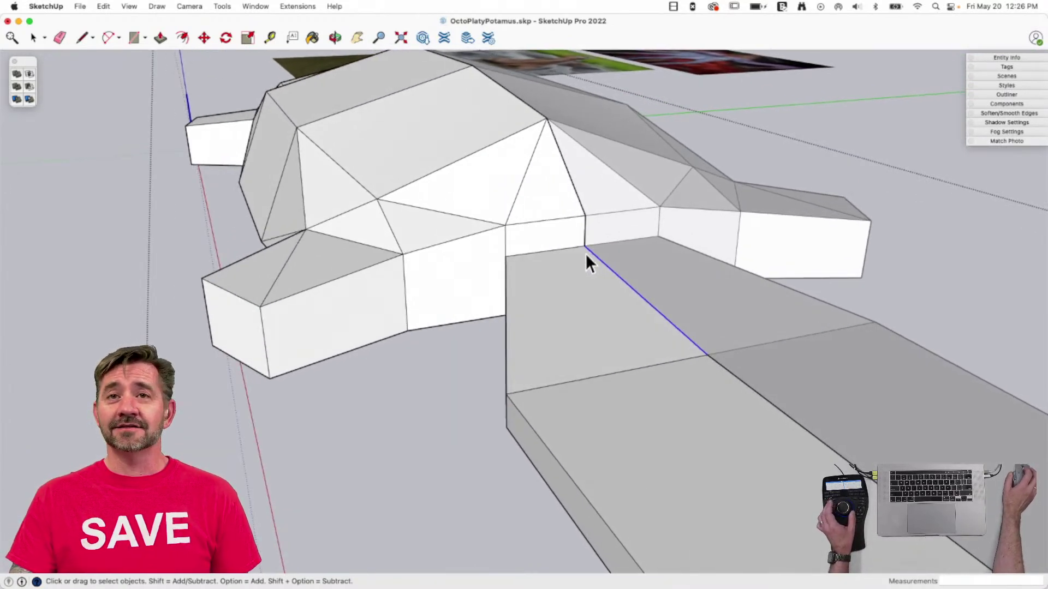
scroll(585, 253, up, 3)
key(m)
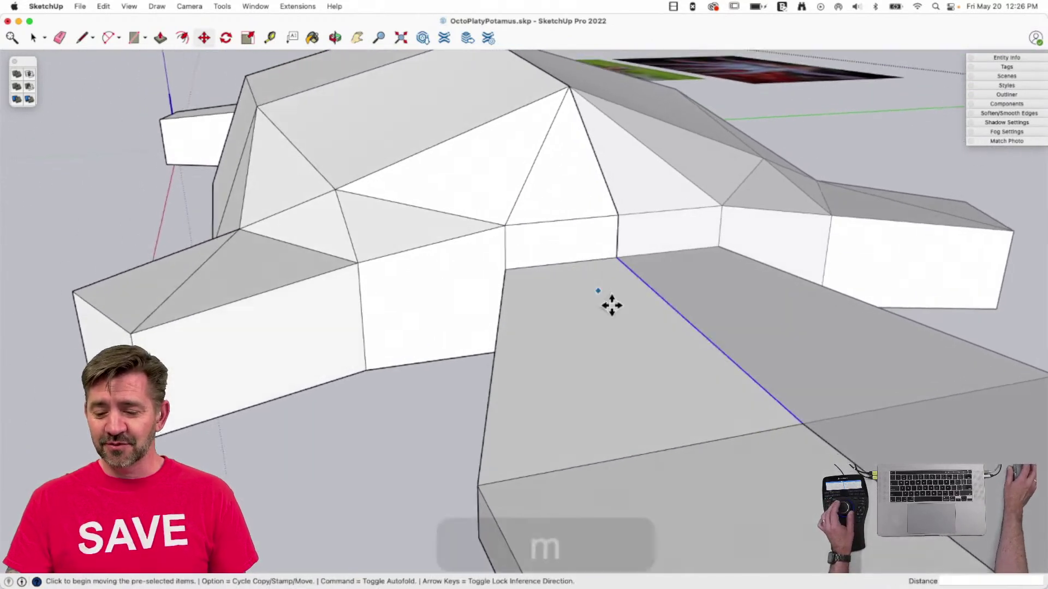
click(616, 255)
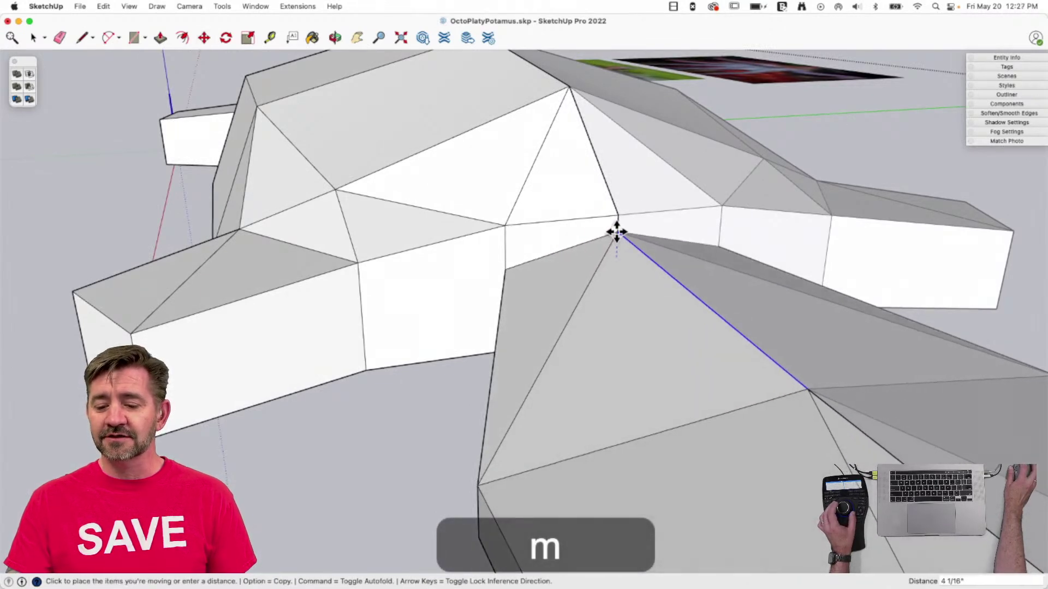
click(615, 232)
key(space)
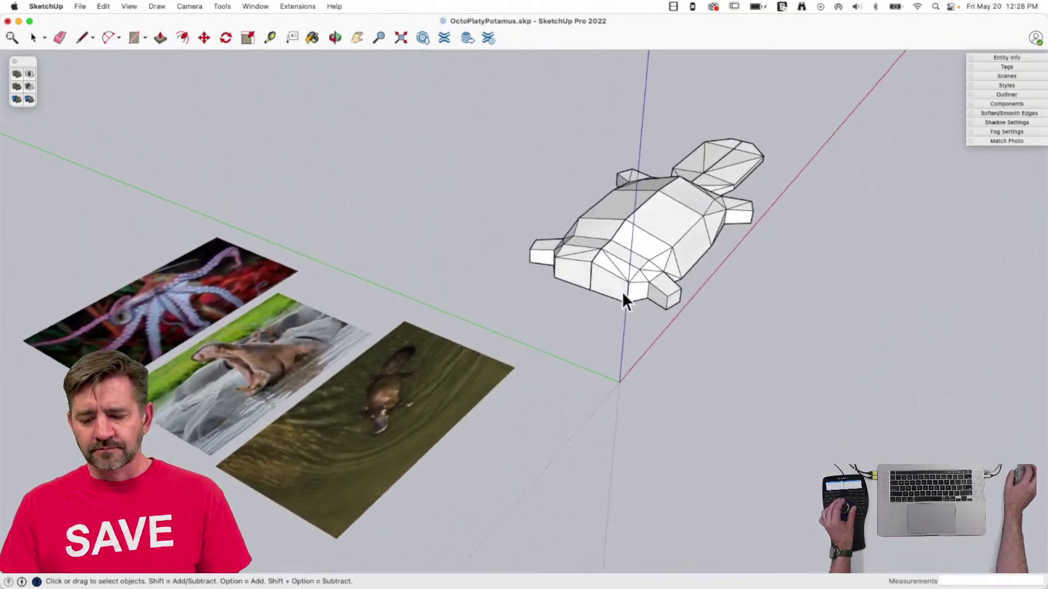
Soften facet edges at the front of the half-body component and leave its editing.
double_click(633, 288)
key(e)
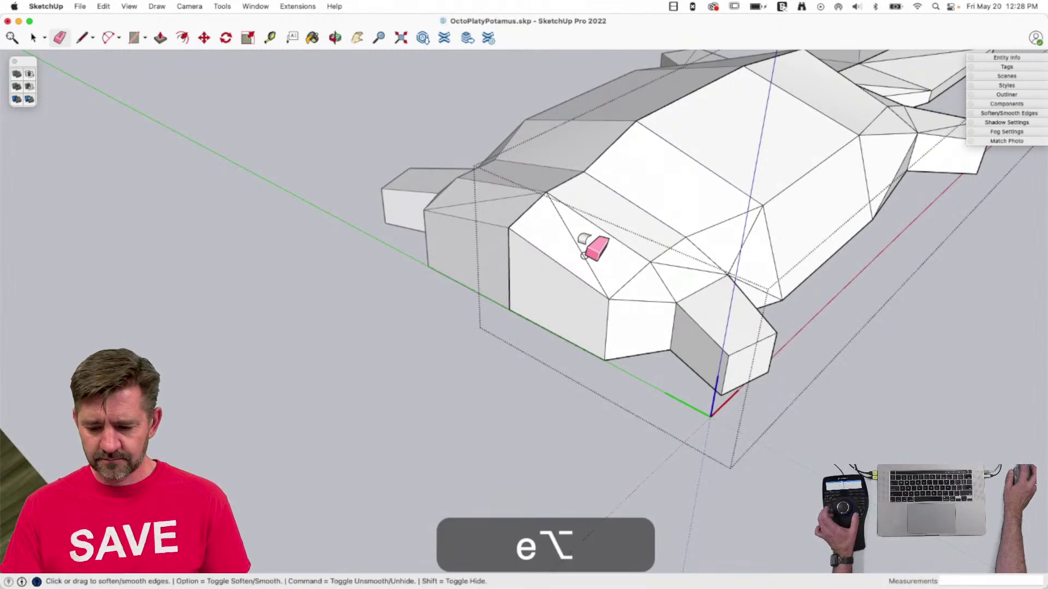
key(space)
click(759, 394)
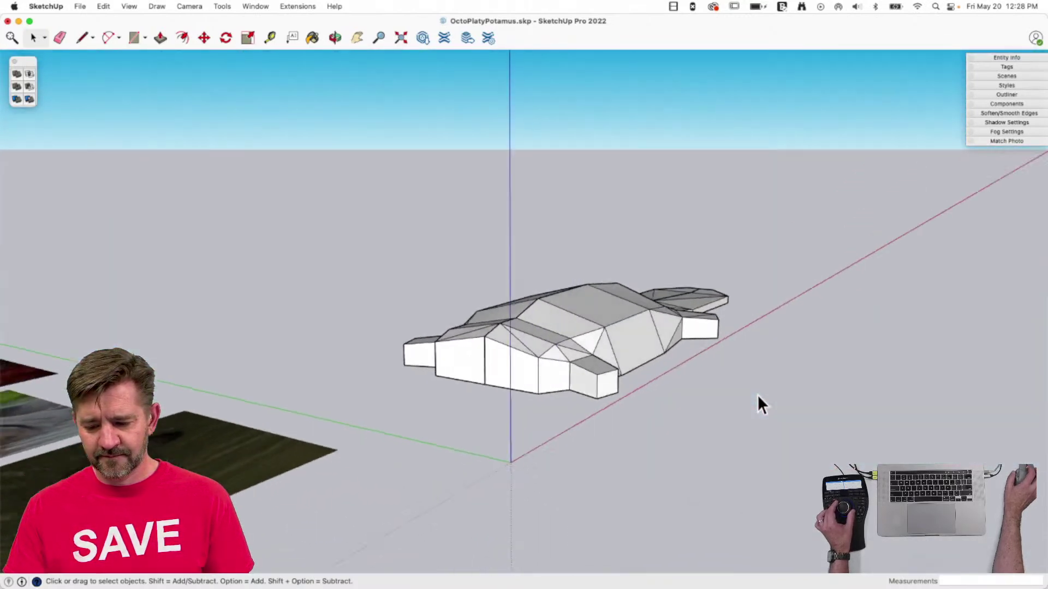
Select both halves of the platypus body and combine them into one group.
drag(413, 251, 878, 546)
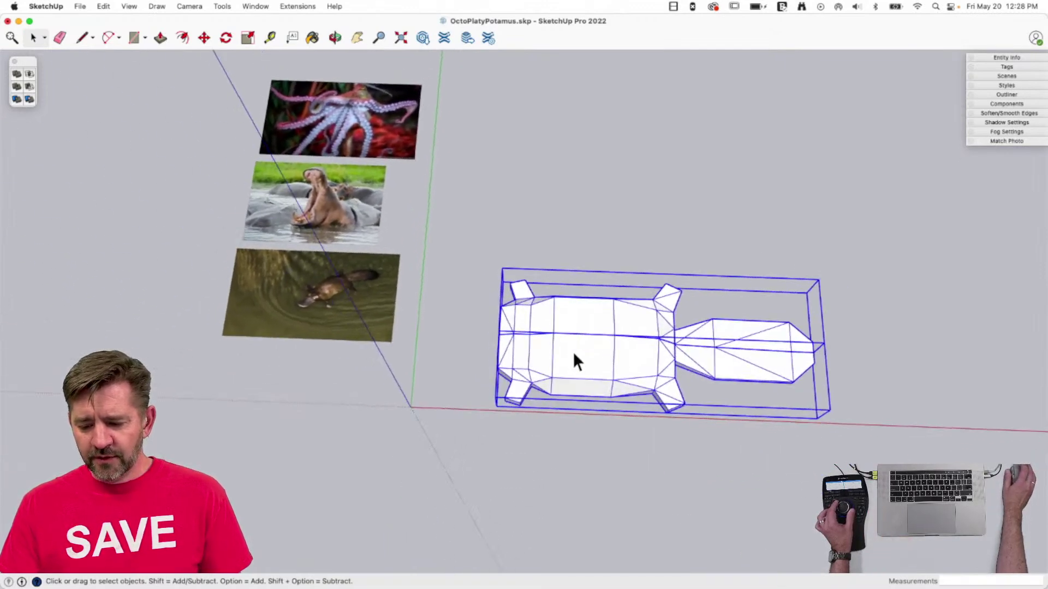
right_click(573, 350)
click(610, 397)
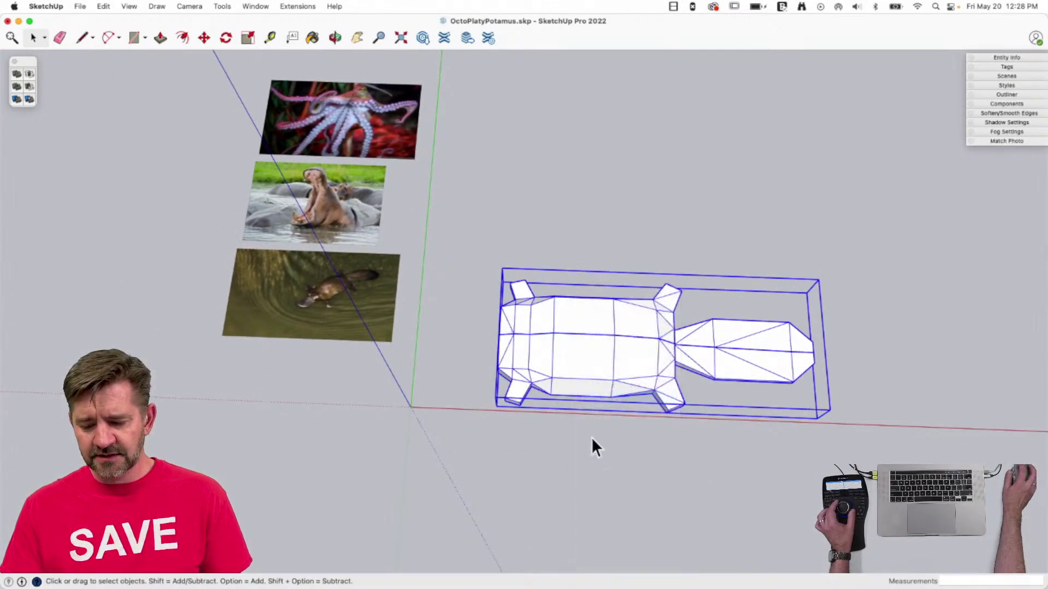
Move the grouped platypus body far away from the reference images and save the model.
key(m)
click(375, 416)
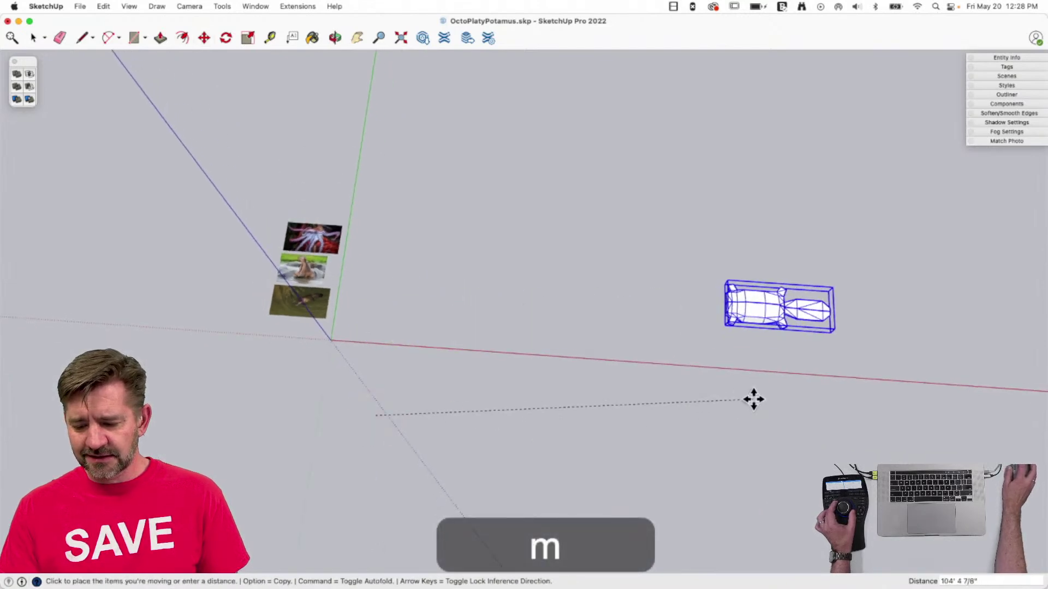
click(896, 451)
key(space)
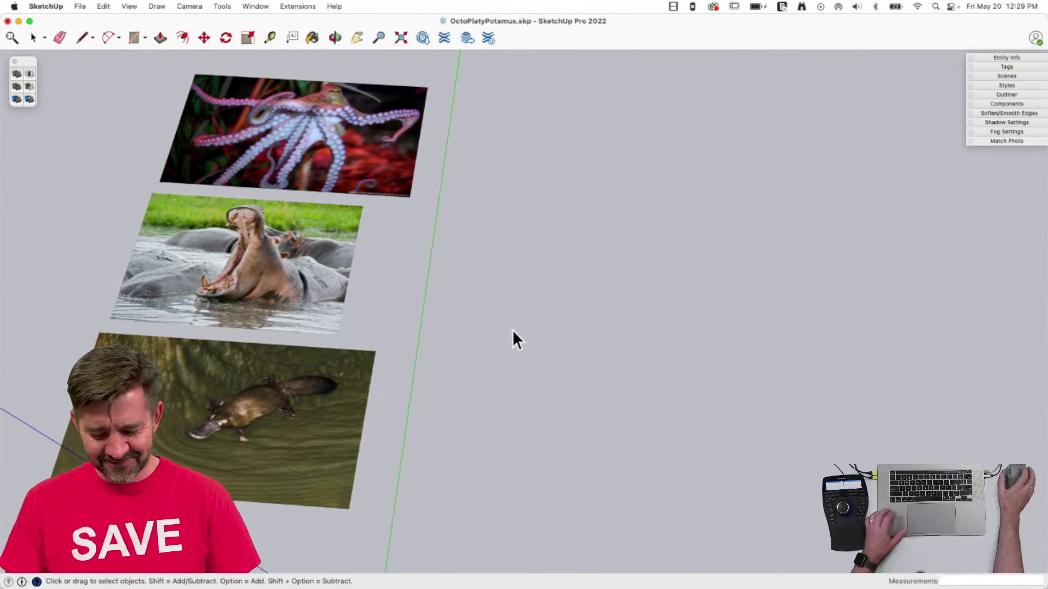
key(super+s)
Draw an upright rectangle on the ground beside the reference images as the hippo's first body section.
scroll(232, 302, up, 5)
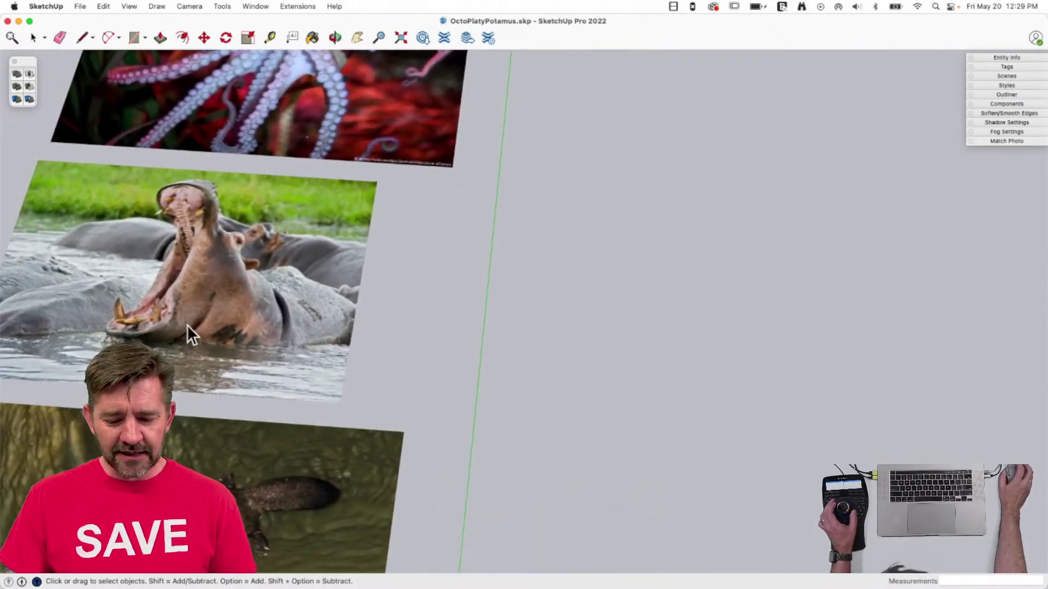
scroll(221, 309, down, 4)
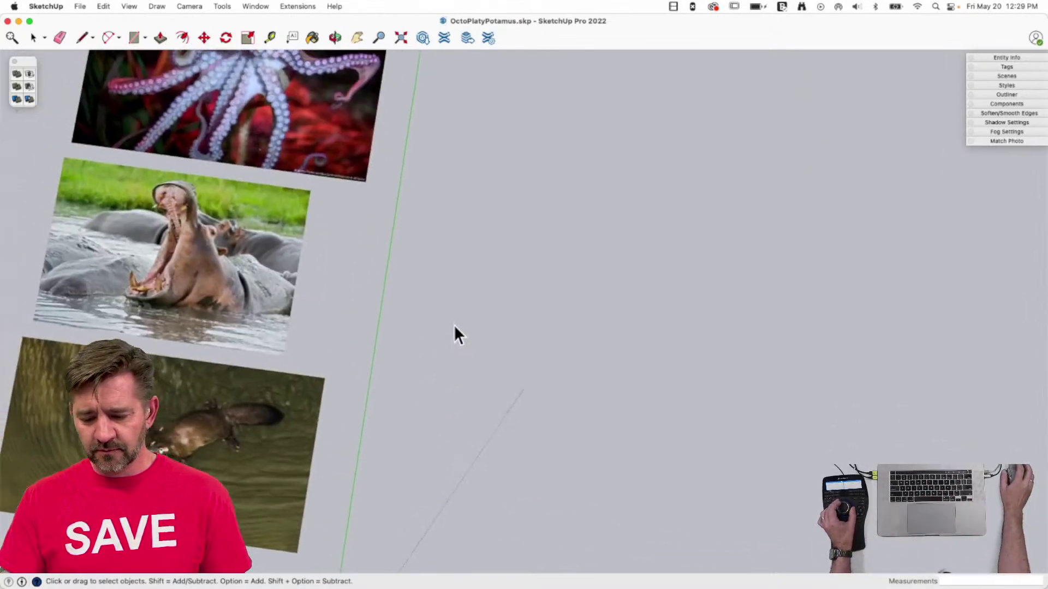
key(r)
click(452, 314)
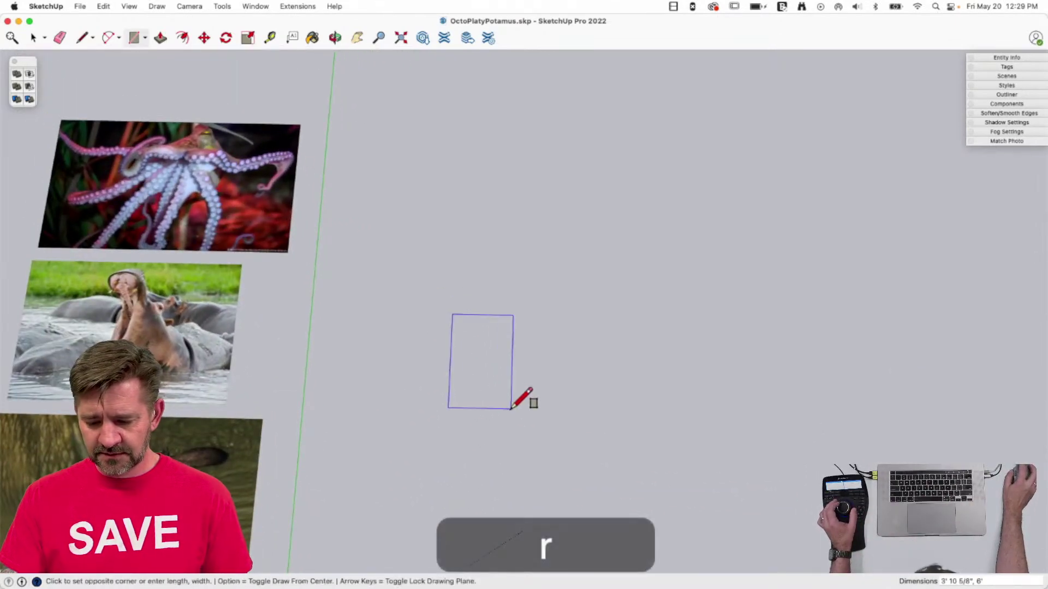
click(537, 427)
Extend the rectangle's back edge as a long line along the red axis and draw a narrower middle section about 8' 2" long against it.
key(l)
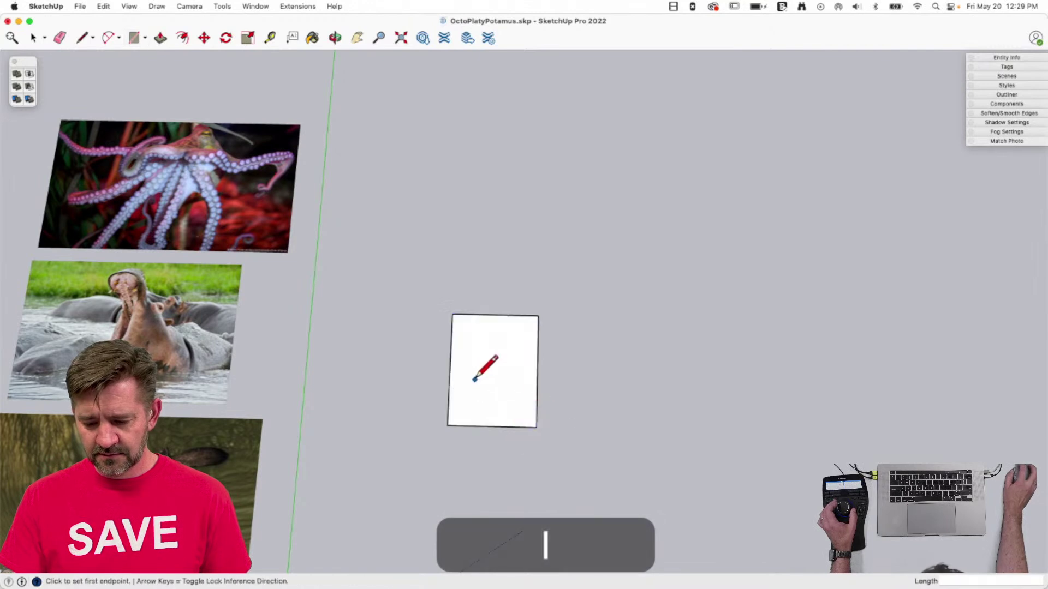
click(452, 314)
click(828, 321)
key(Escape)
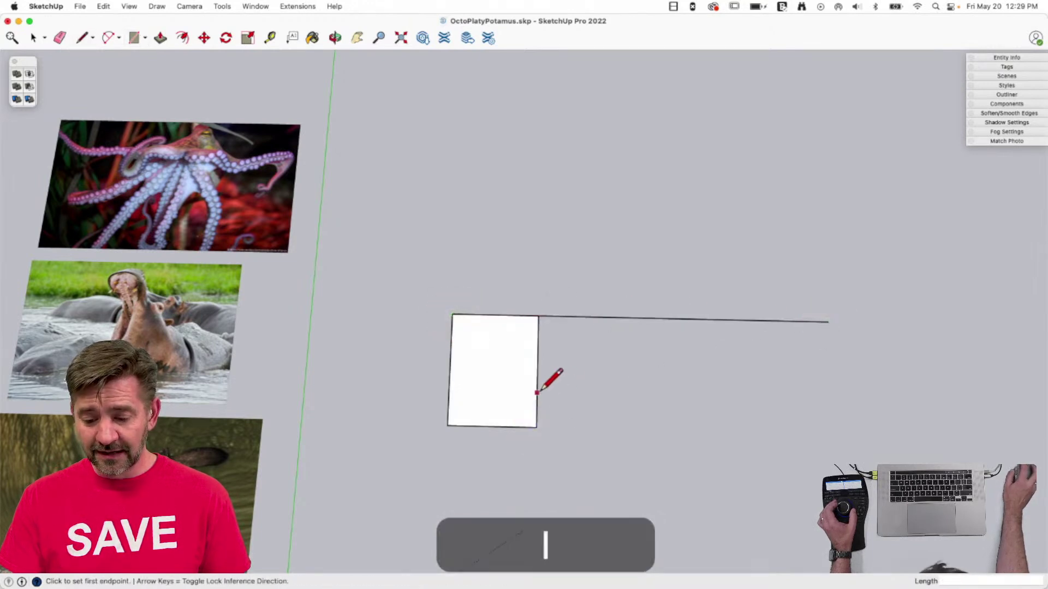
click(537, 392)
click(667, 394)
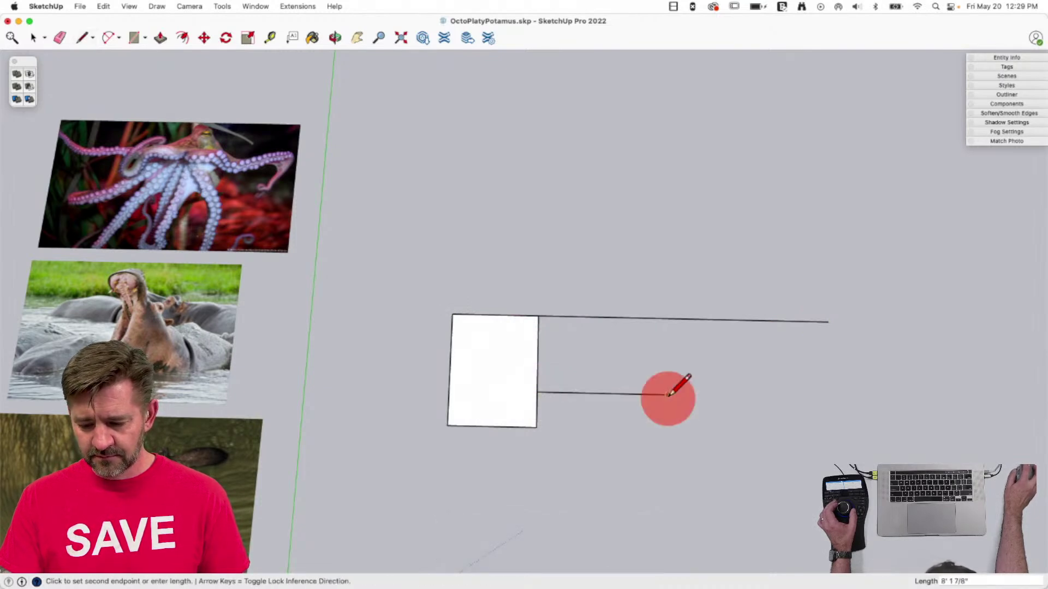
click(666, 319)
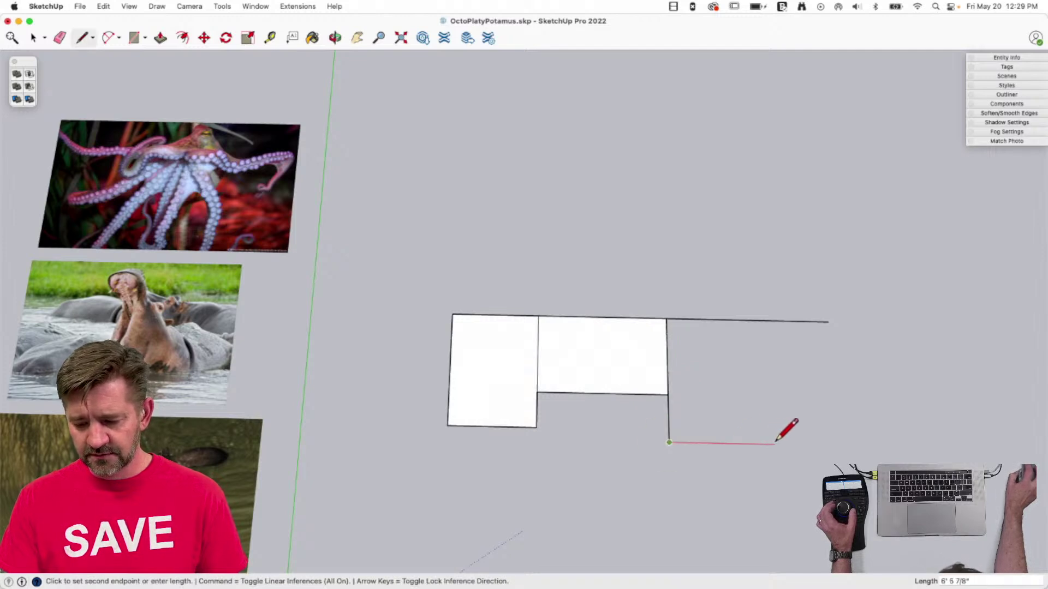
Draw a wider third section about 6' 6" long and a narrow end strip along the line, erasing the leftover line.
click(768, 321)
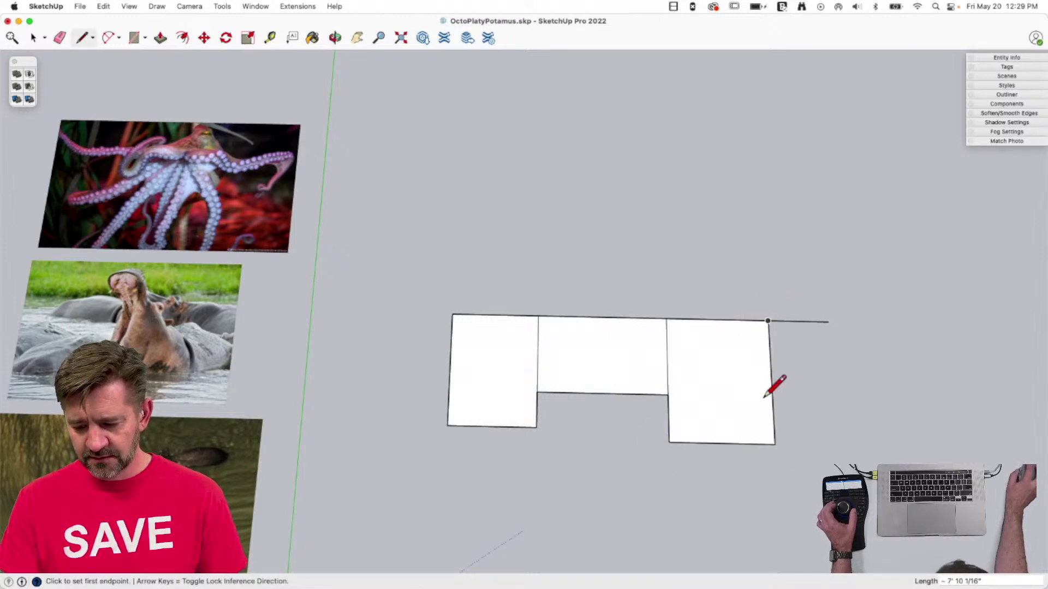
click(796, 321)
key(e)
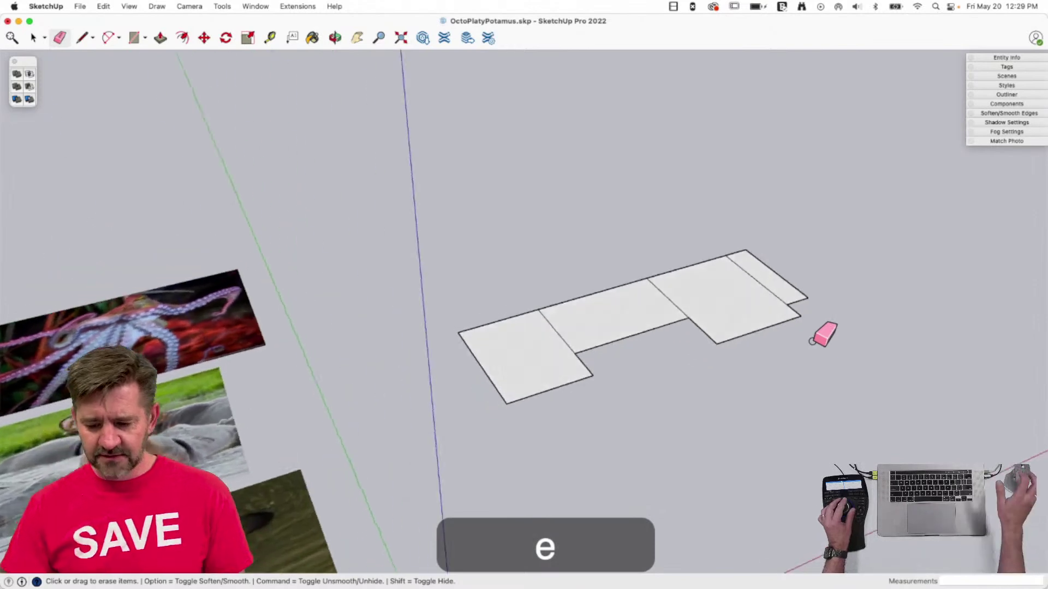
Push/Pull the four floor sections upward into blocks, making the two wide sections the tallest.
key(p)
drag(505, 362, 479, 276)
drag(612, 368, 599, 314)
drag(713, 386, 727, 271)
drag(783, 393, 783, 309)
key(space)
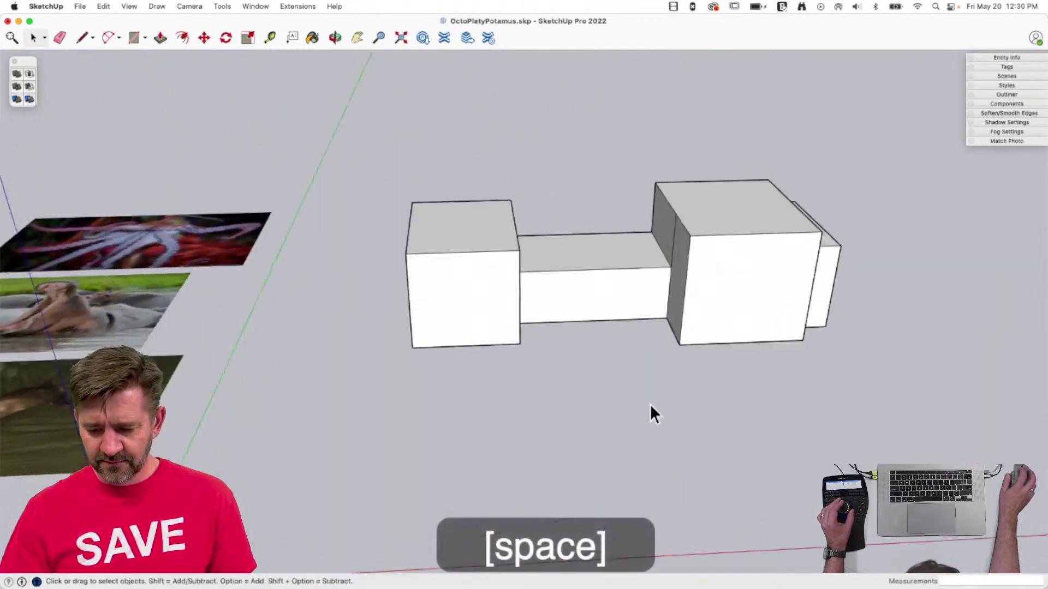
Raise the top of the middle block and pull its outer side outward, nearly in line with the first block.
key(p)
drag(597, 316, 597, 276)
drag(631, 367, 616, 377)
key(space)
Select the first block and move it about 4' 6" along the red axis toward the large block, shortening the middle.
drag(365, 141, 546, 358)
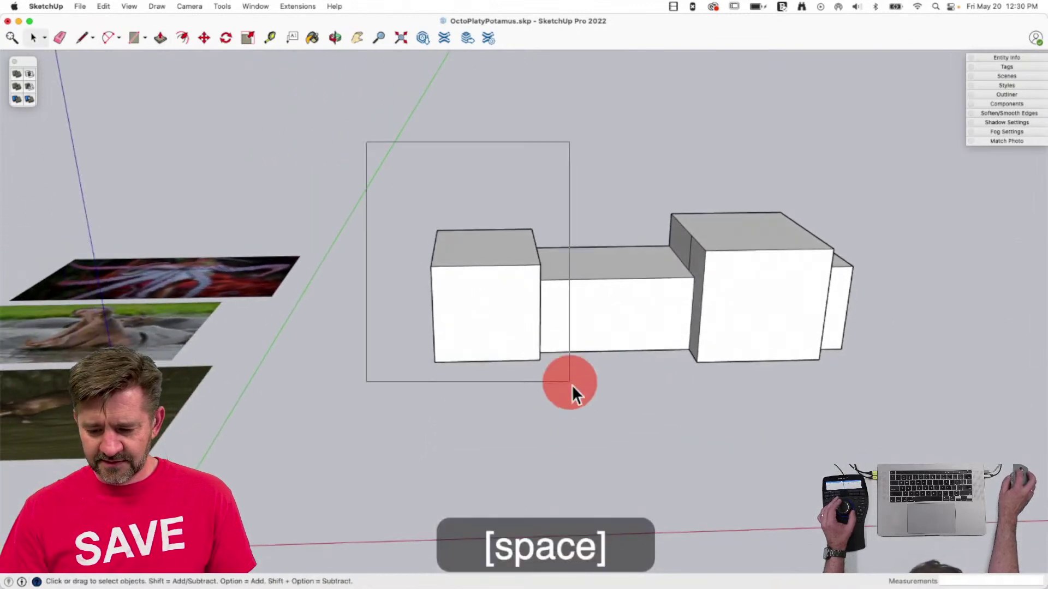
key(m)
click(564, 398)
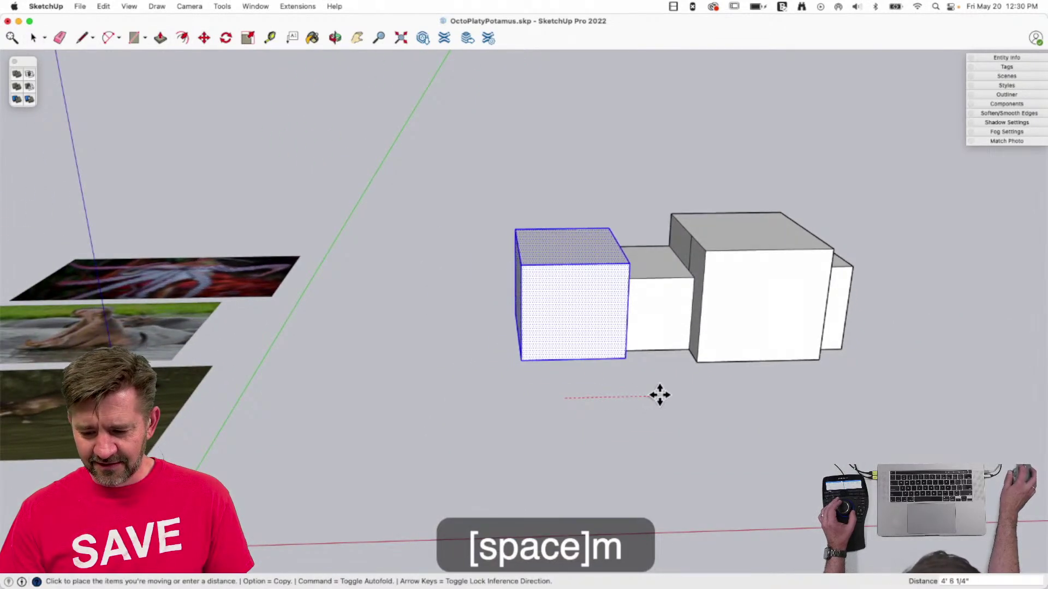
click(660, 397)
key(space)
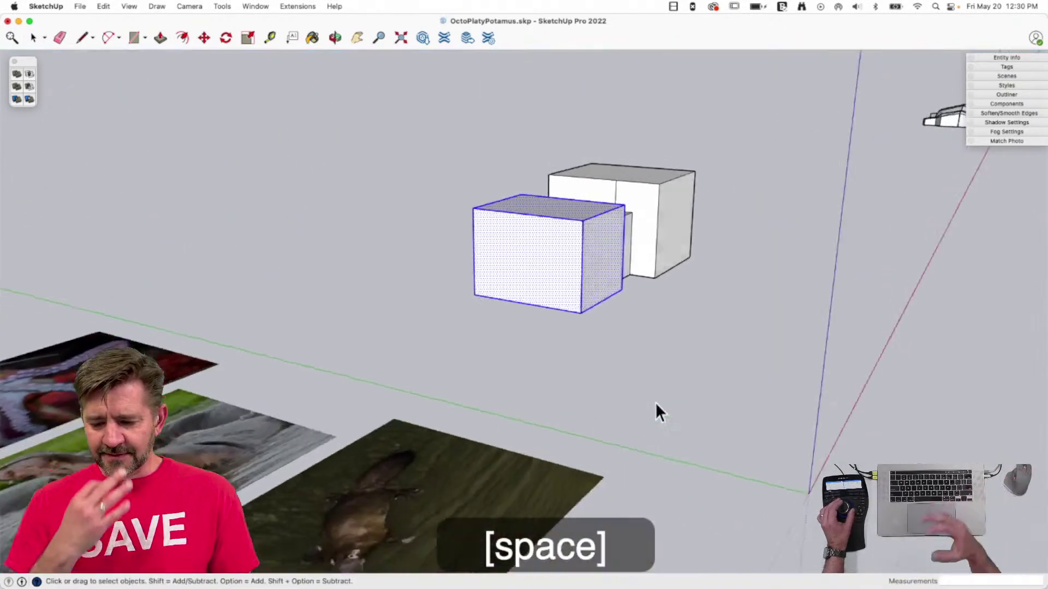
Erase the stray vertical seam edges left on the end faces of the two large blocks.
key(e)
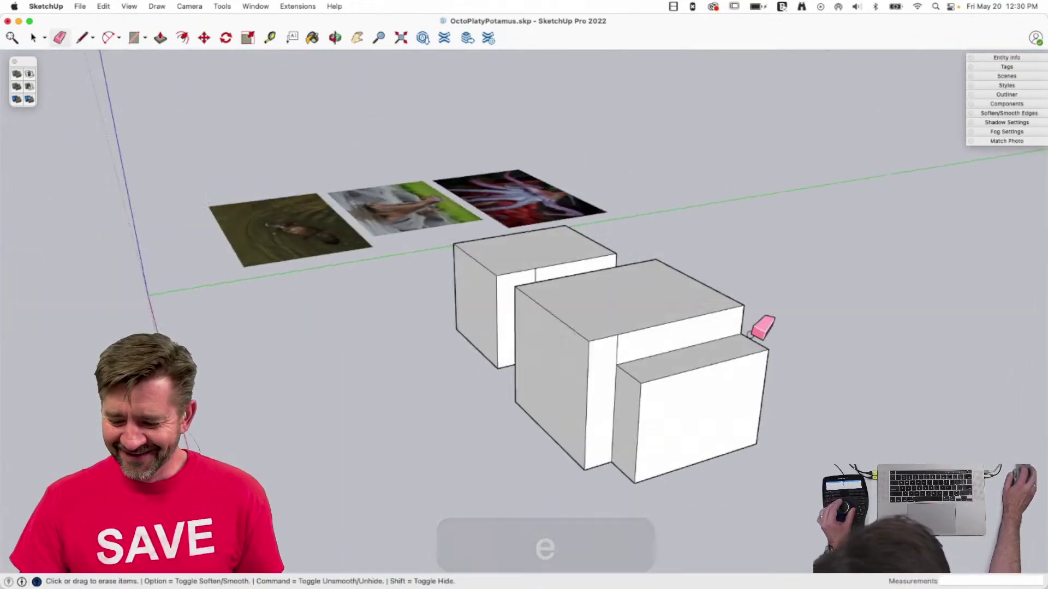
click(584, 266)
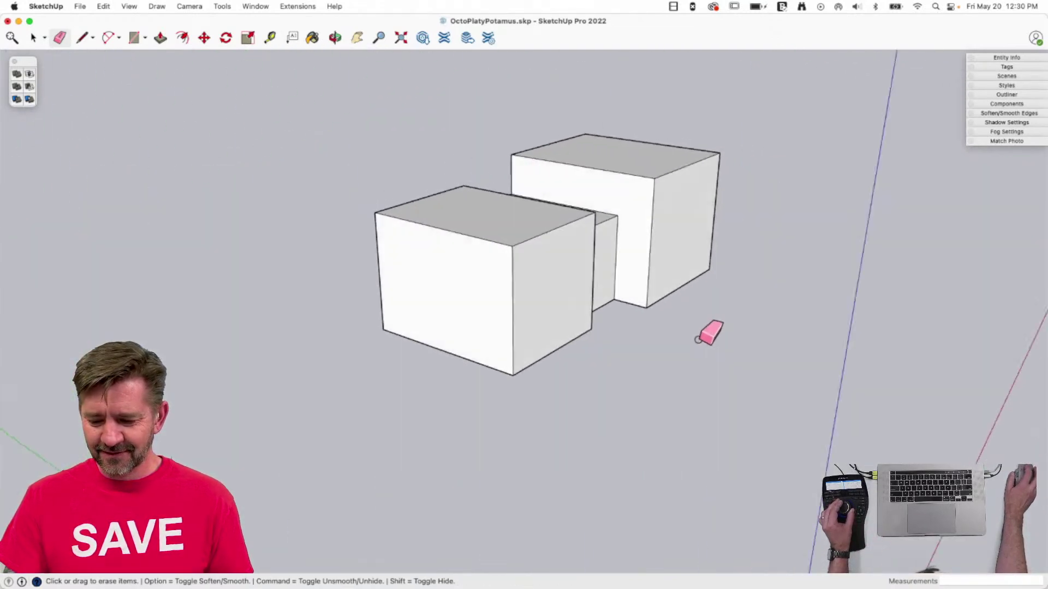
key(space)
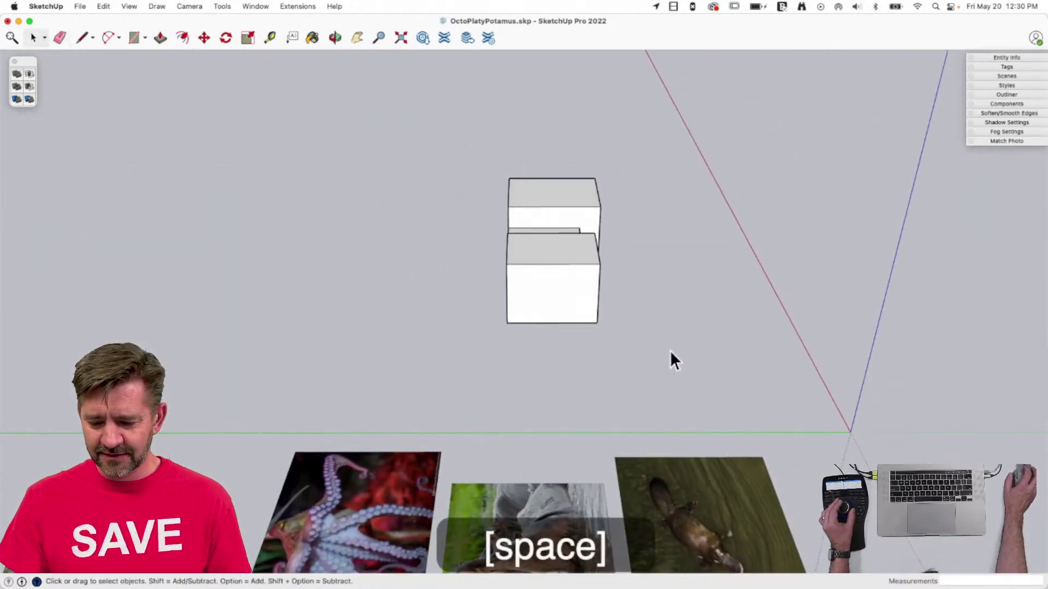
Select all the connected blocks and make them a component named Hippo-Half.
click(571, 285)
right_click(572, 285)
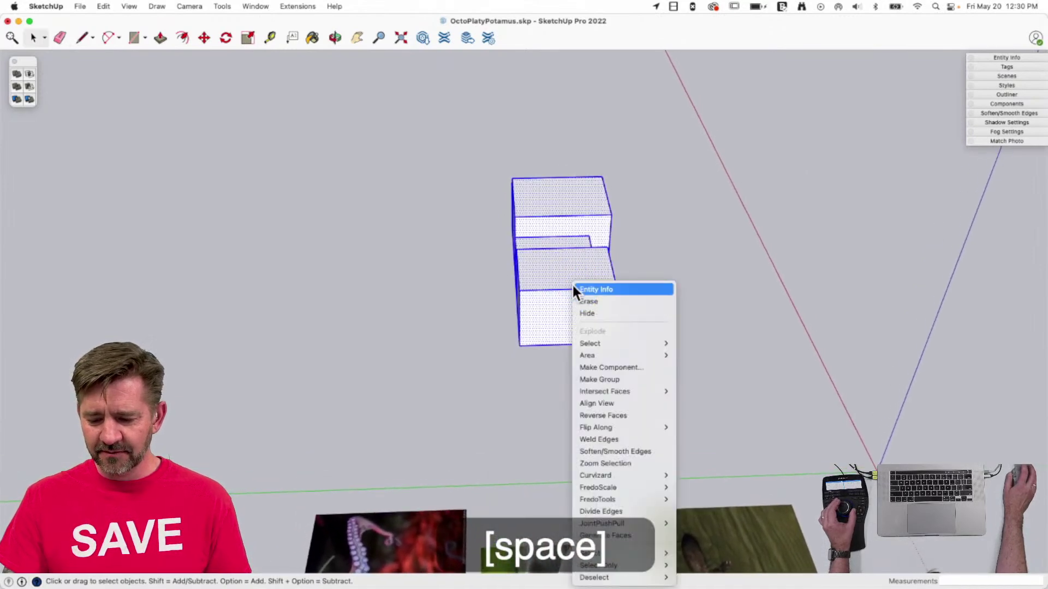
click(601, 367)
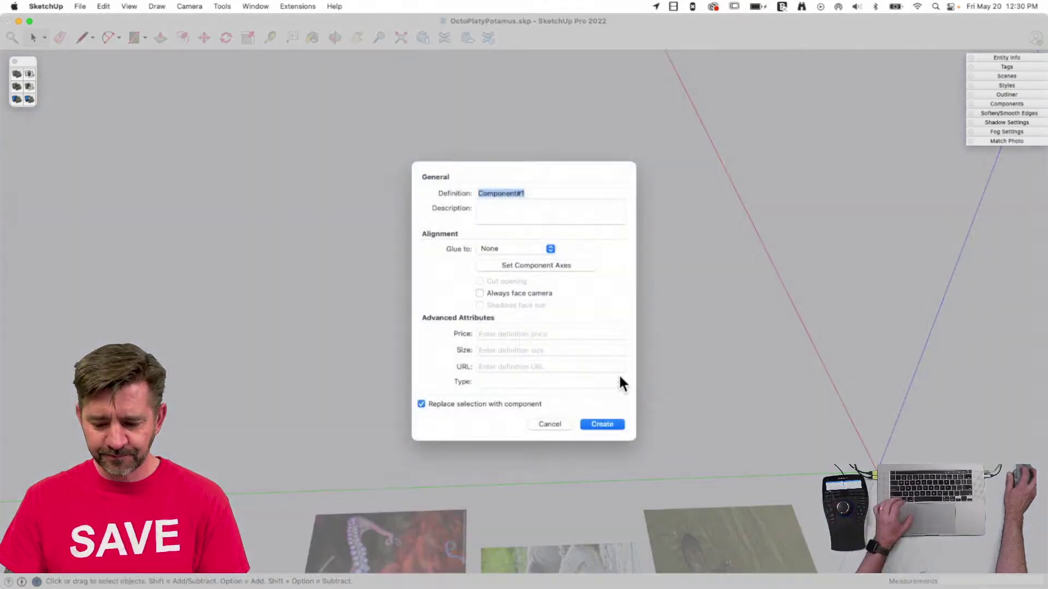
text(m)
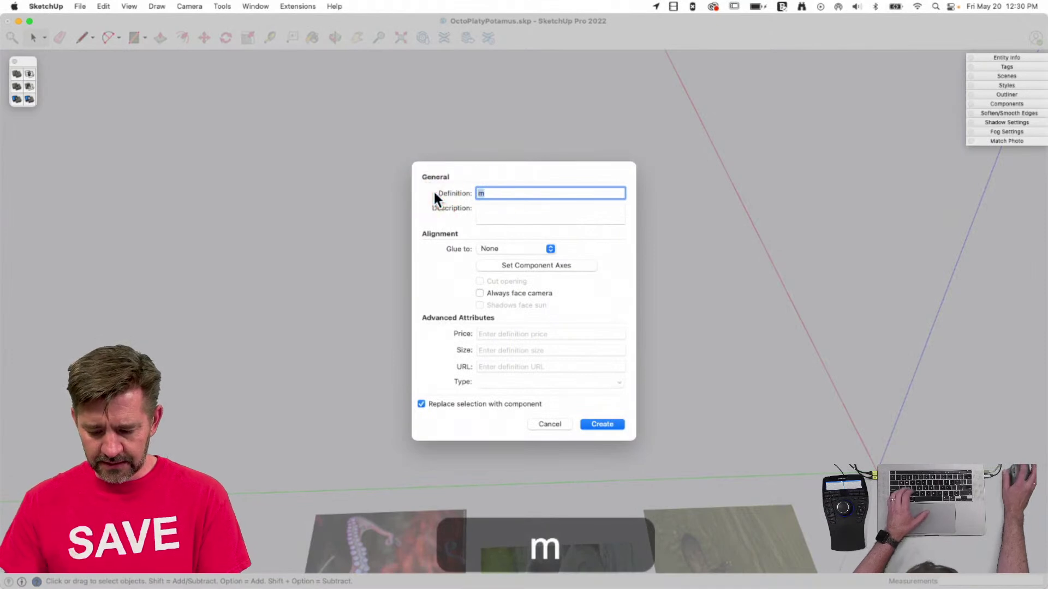
text(Hip)
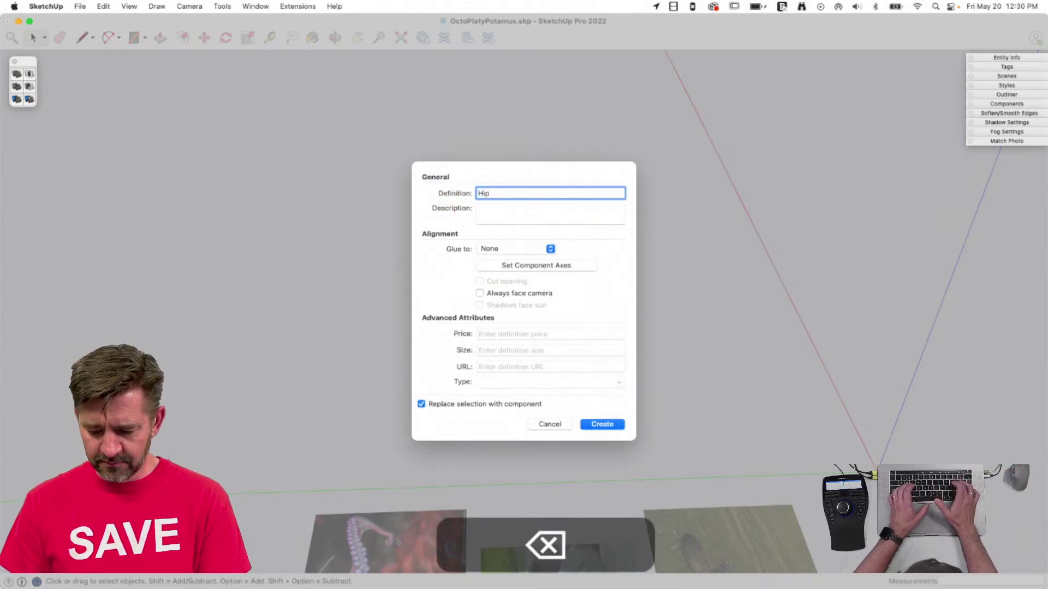
text(po-Half)
key(Return)
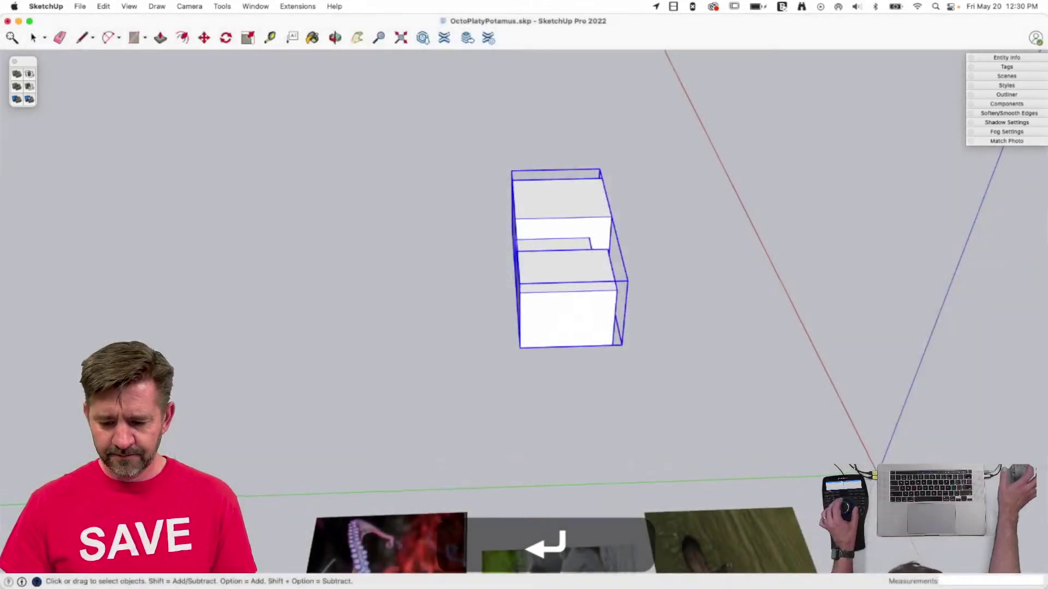
Copy the Hippo-Half component to its open side and flip the copy into a mirror image of the original.
key(m)
click(580, 383)
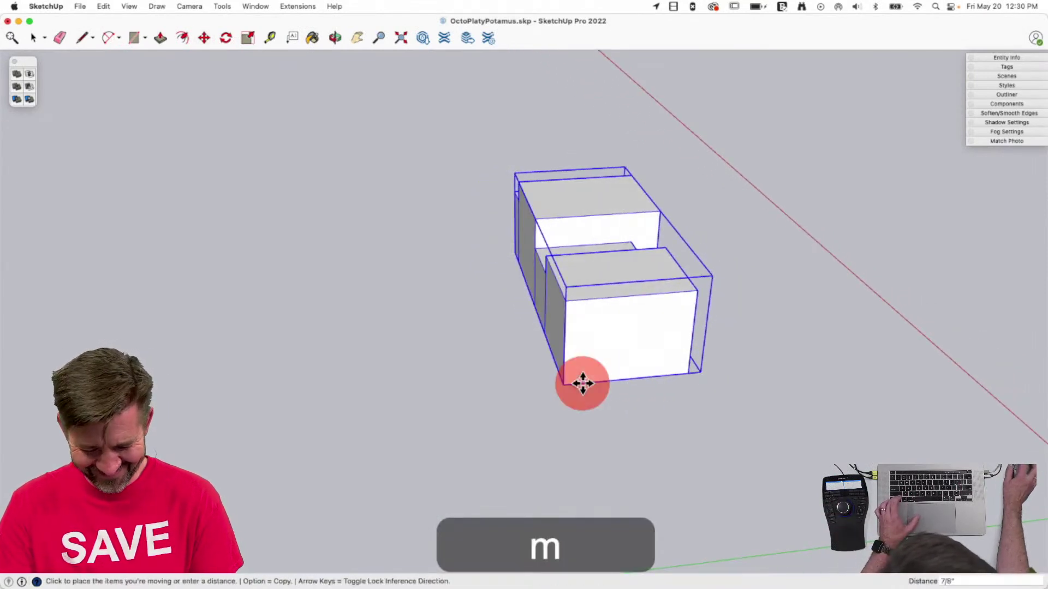
key(alt)
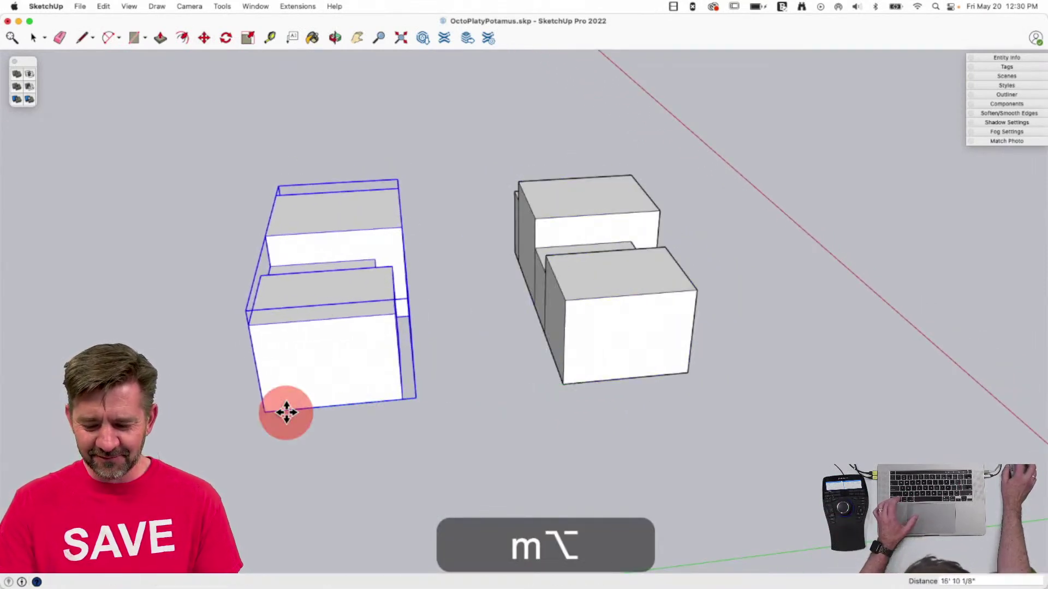
right_click(296, 346)
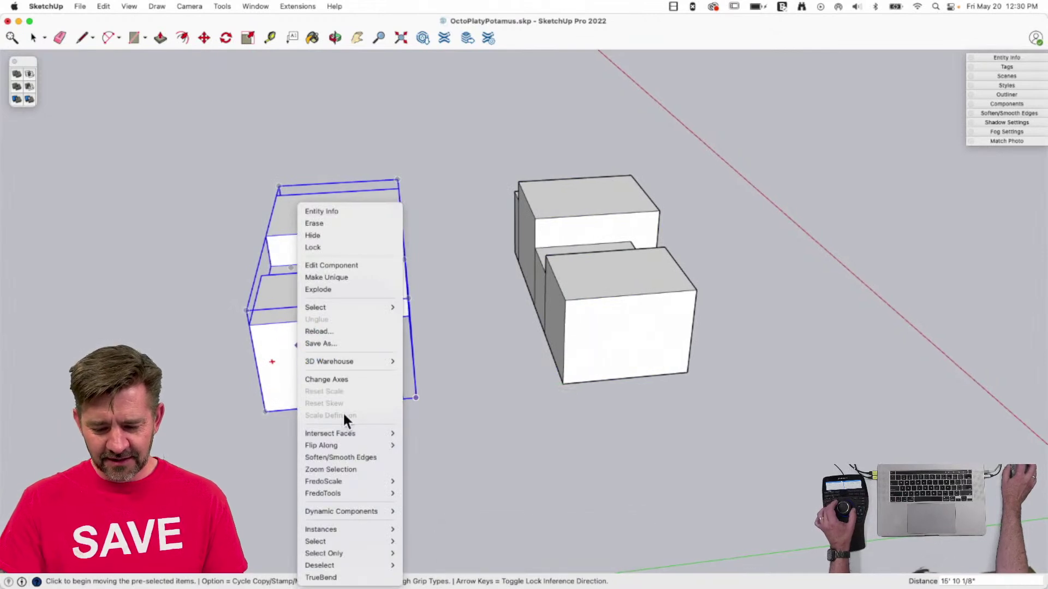
mouse_move(346, 445)
click(455, 459)
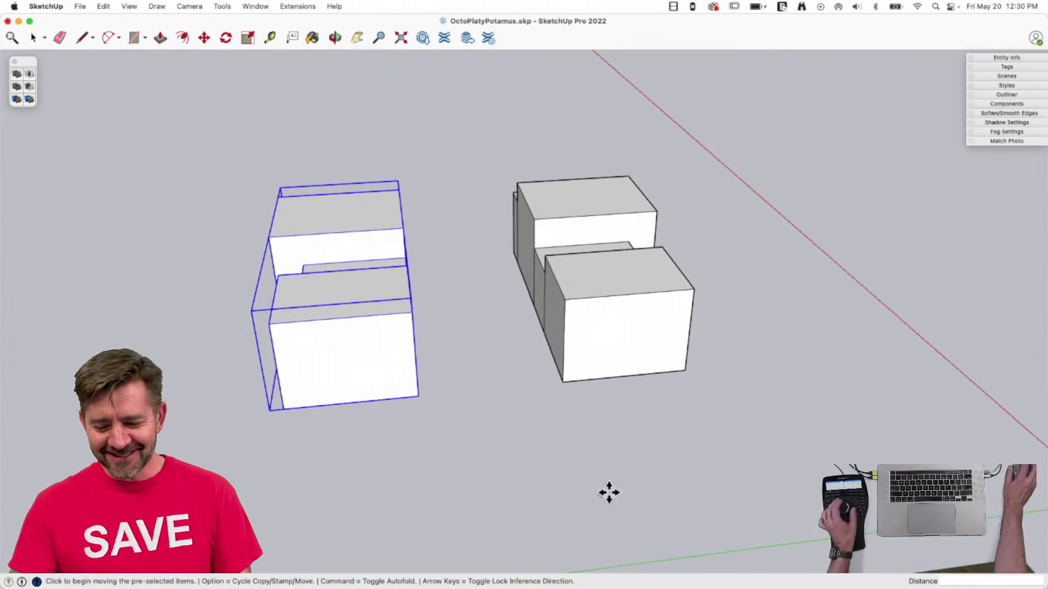
Move the mirrored copy by its bottom corner against the matching corner of the original half.
click(388, 427)
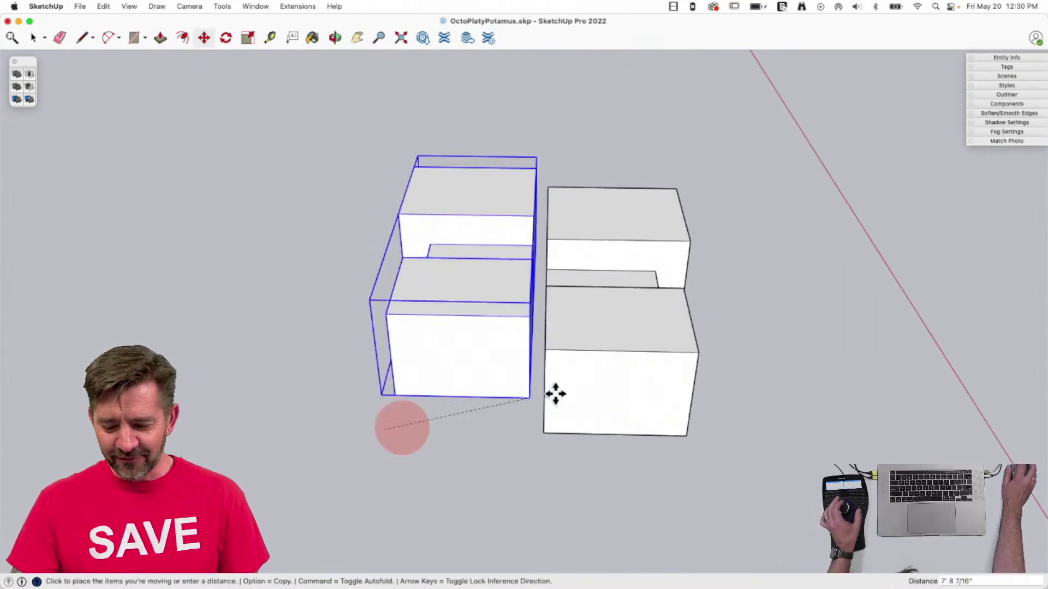
click(543, 425)
key(space)
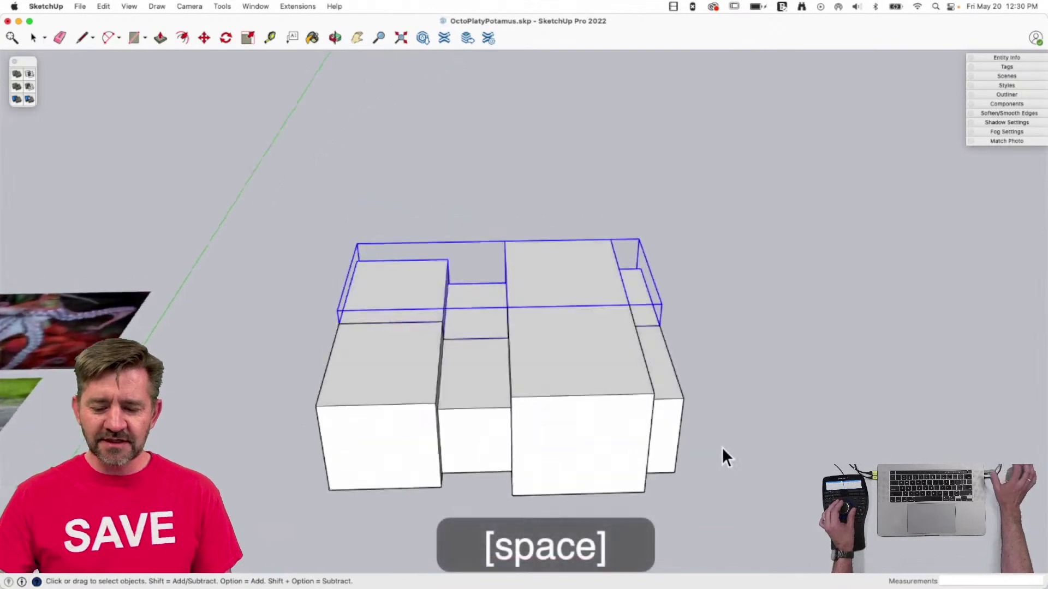
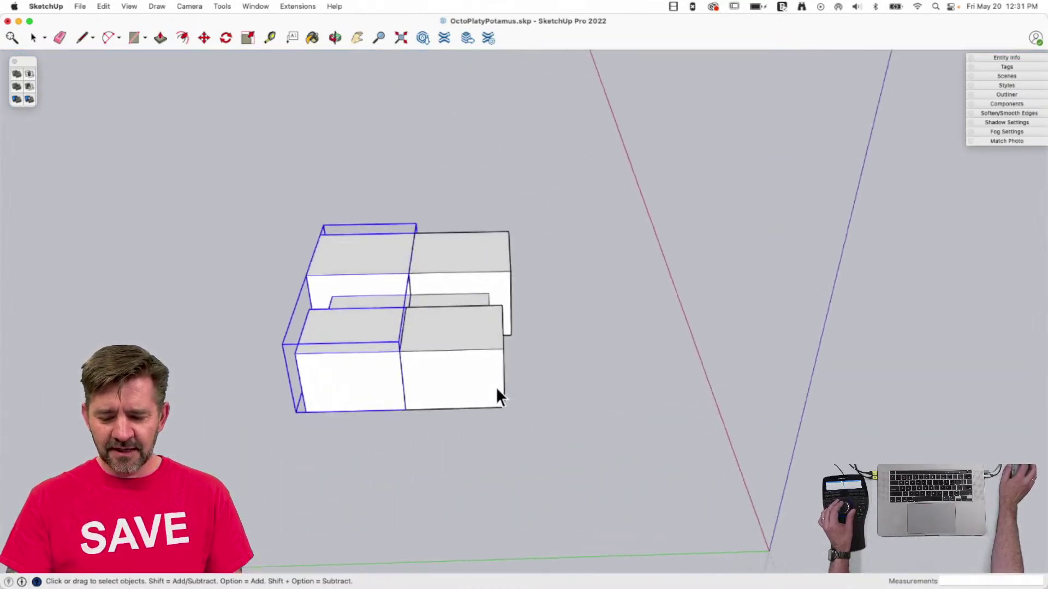
Push the outer sides of the middle, first and large blocks inward to narrow the hippo half.
key(p)
drag(504, 420, 481, 387)
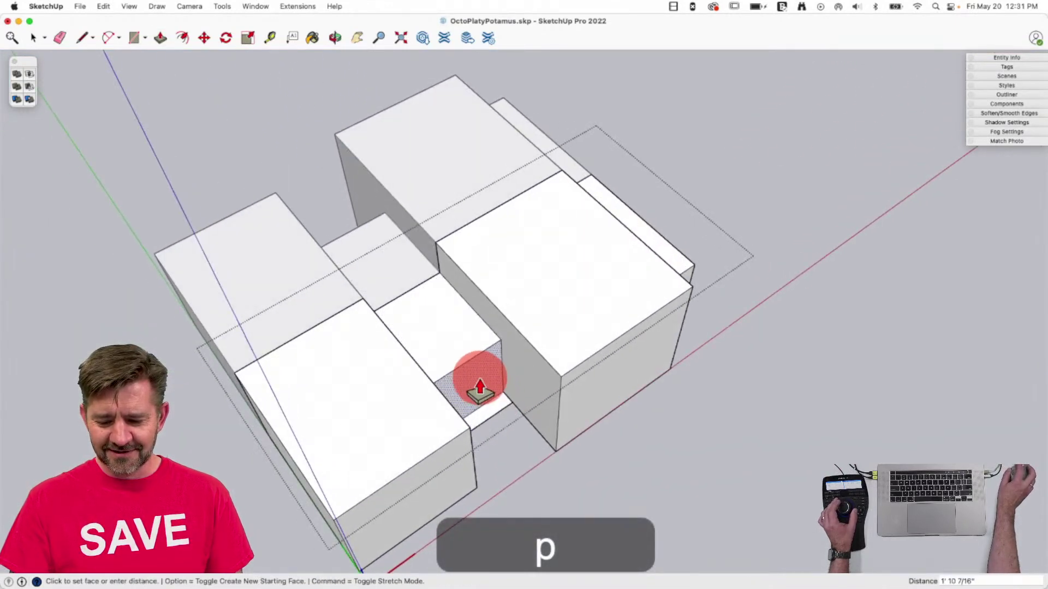
drag(440, 510, 421, 463)
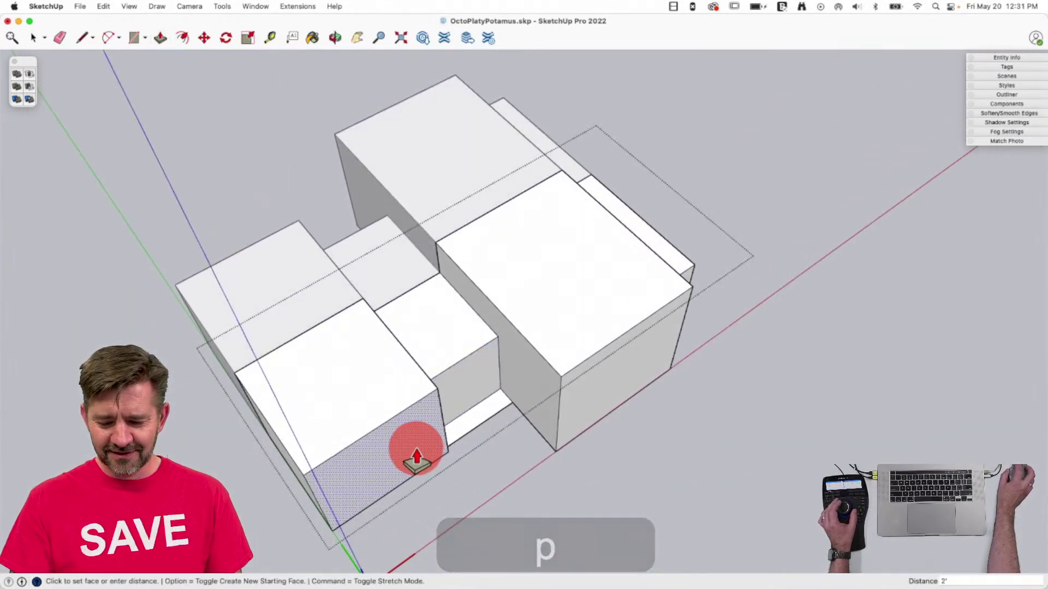
drag(627, 404, 590, 374)
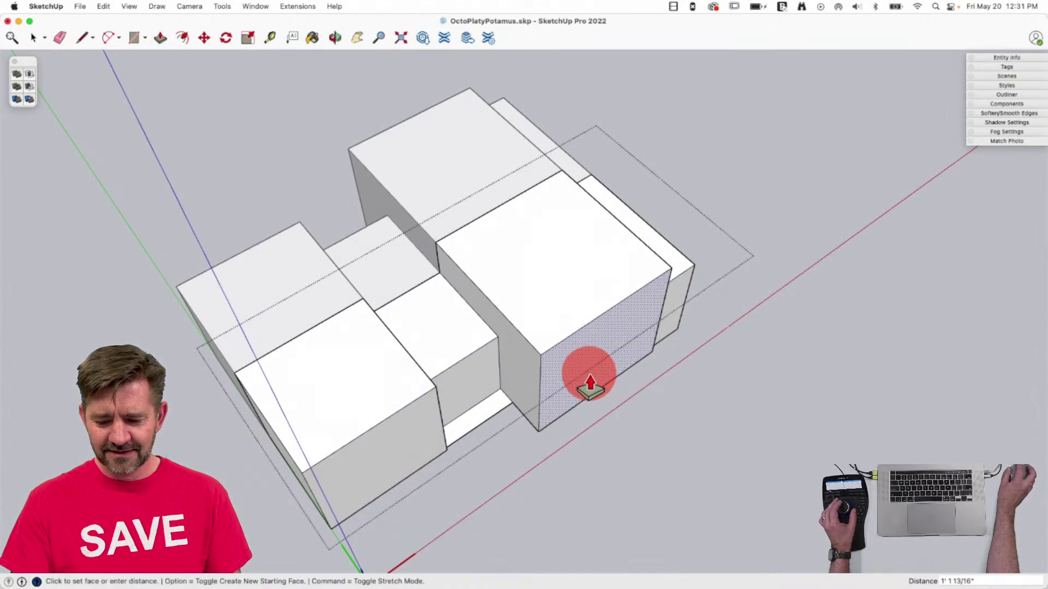
click(677, 404)
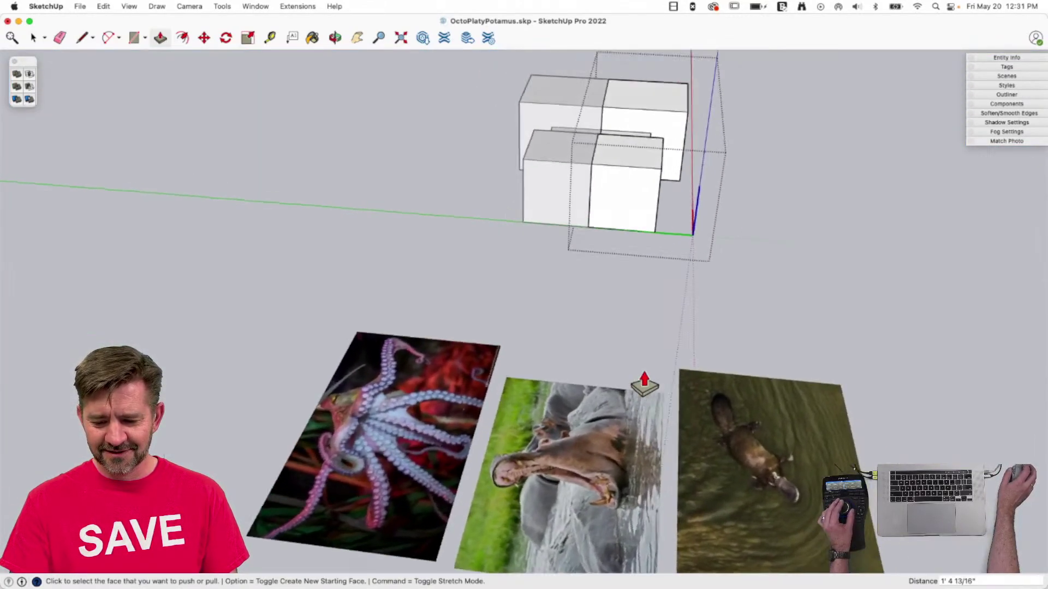
Adjust the outer sides of the hippo half again, pushing the large block about 4" and the small end block about 2 1/2".
click(701, 423)
click(753, 421)
click(818, 396)
click(813, 390)
click(900, 398)
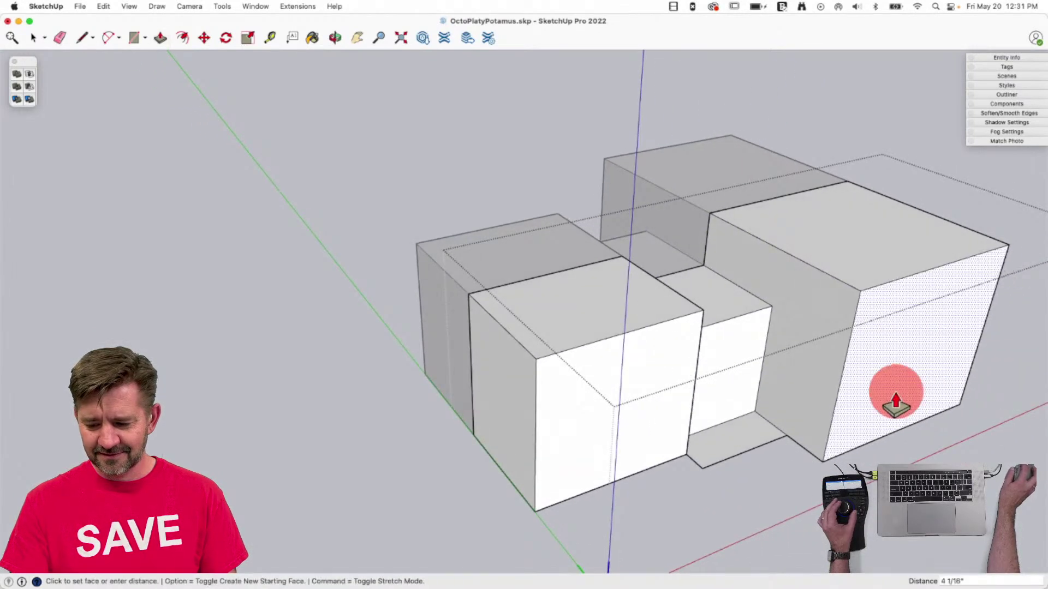
click(881, 387)
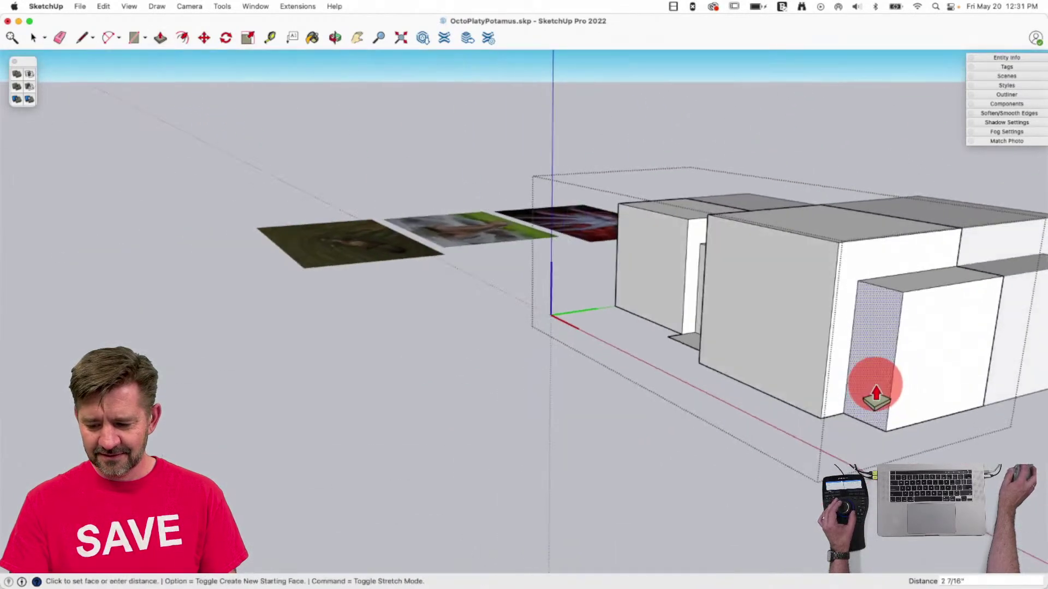
click(876, 393)
Erase the leftover strip at the middle block's base and draw two lines across the underside to close it.
key(e)
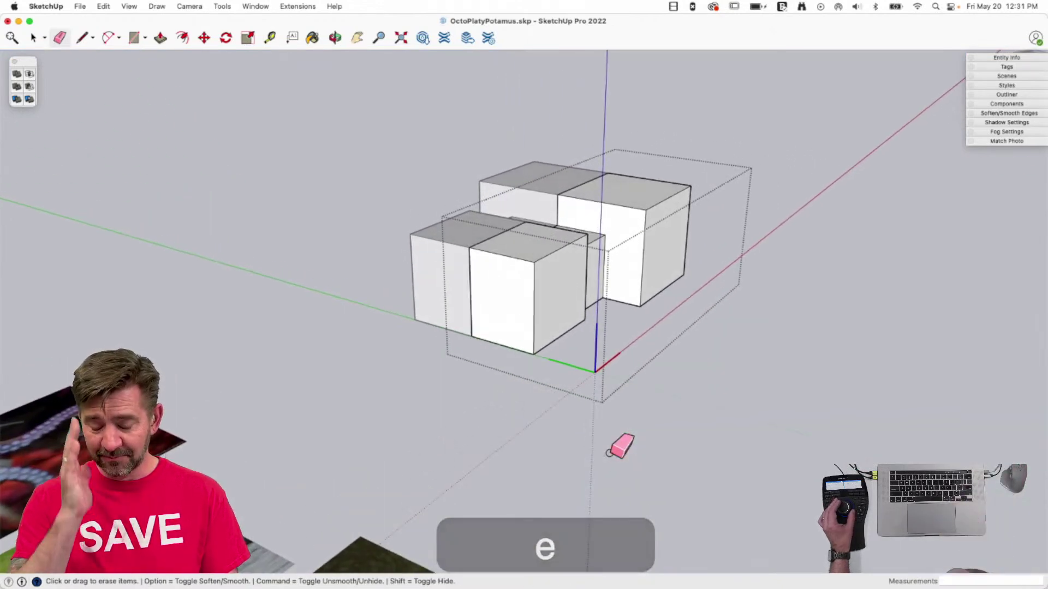
key(space)
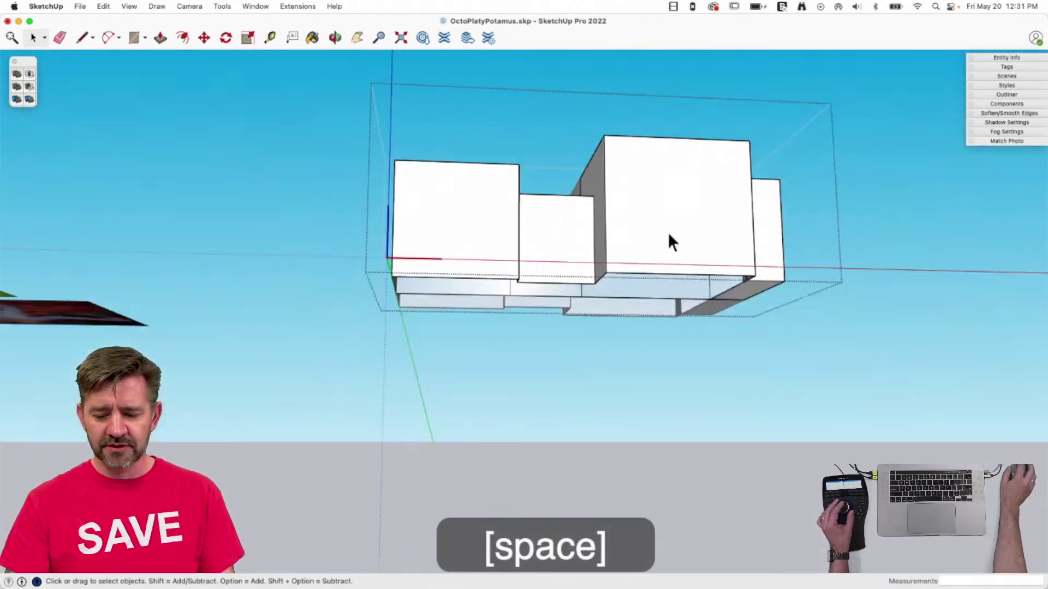
key(l)
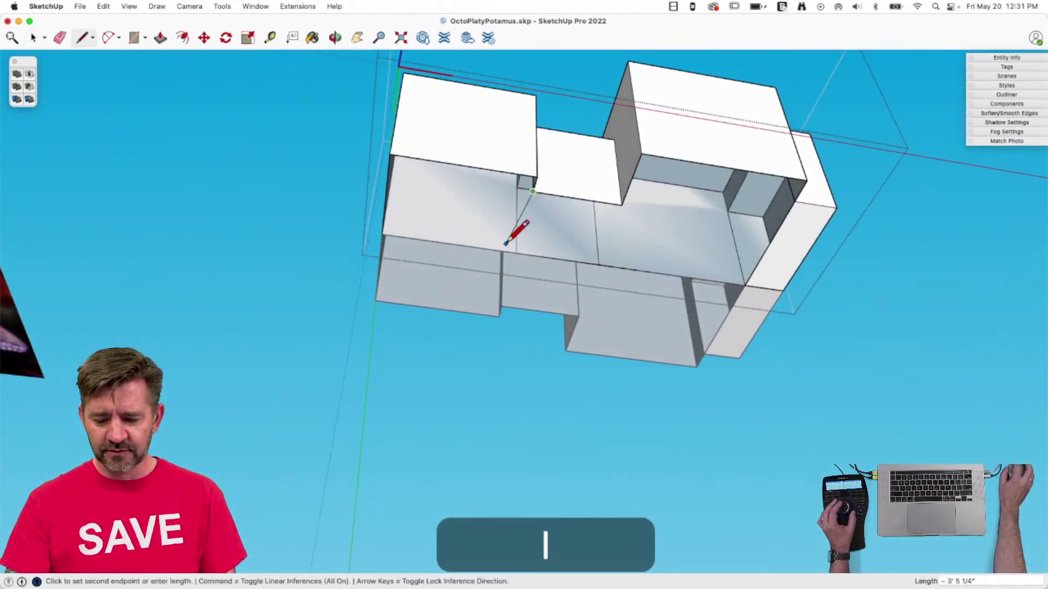
click(517, 252)
click(621, 205)
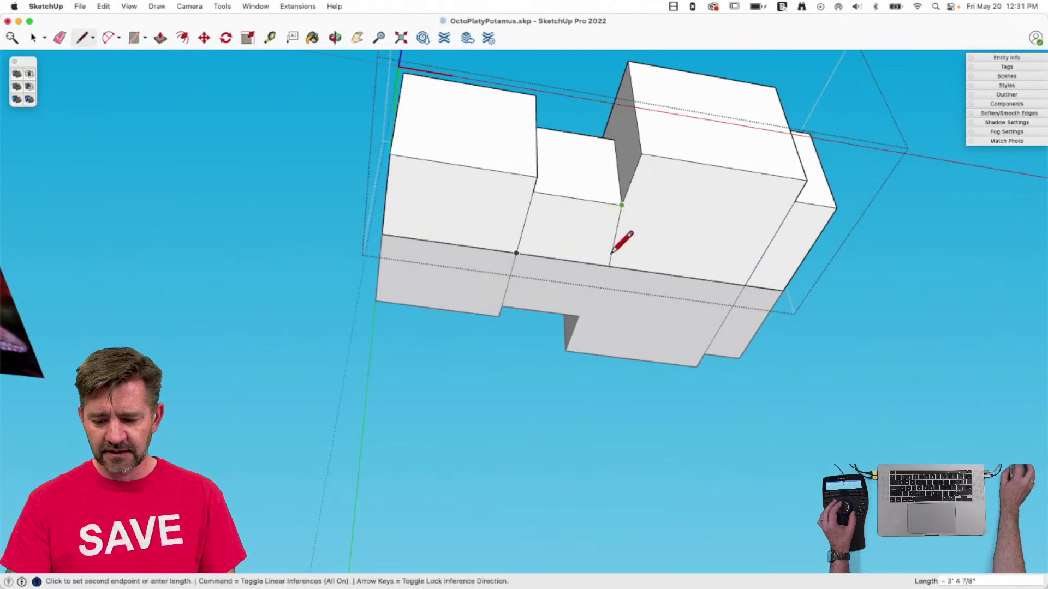
key(space)
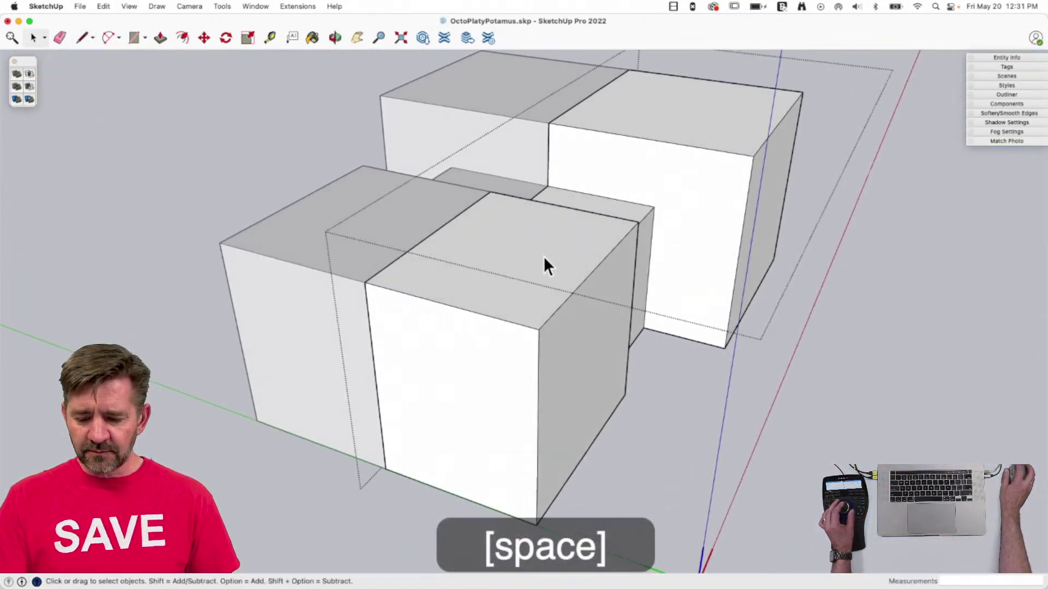
Try sloping the first block's whole top by moving its outer top edge down and inward about 1' 4 3/8".
triple_click(556, 310)
key(m)
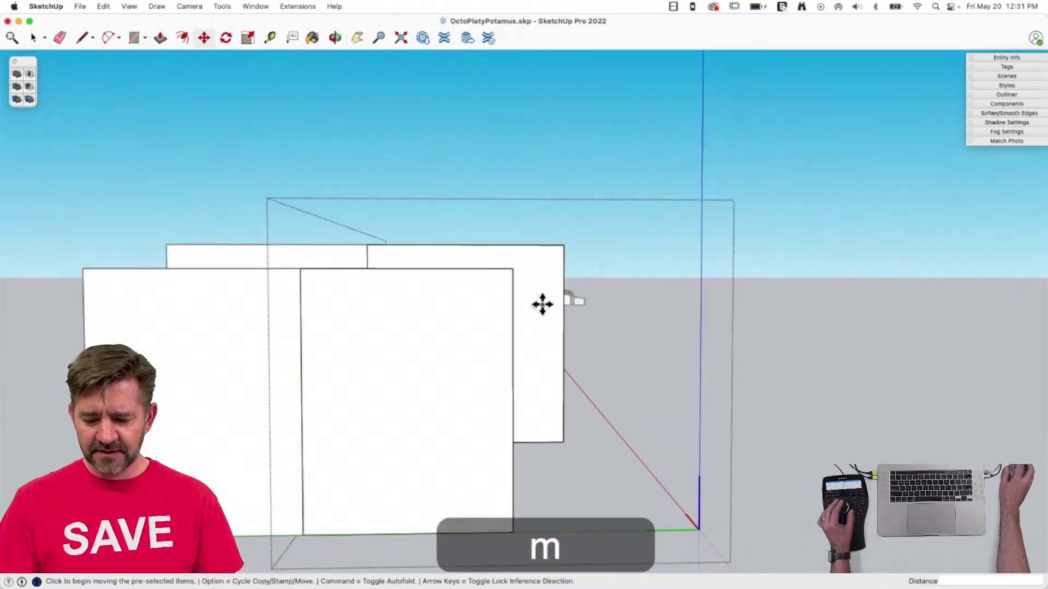
click(514, 269)
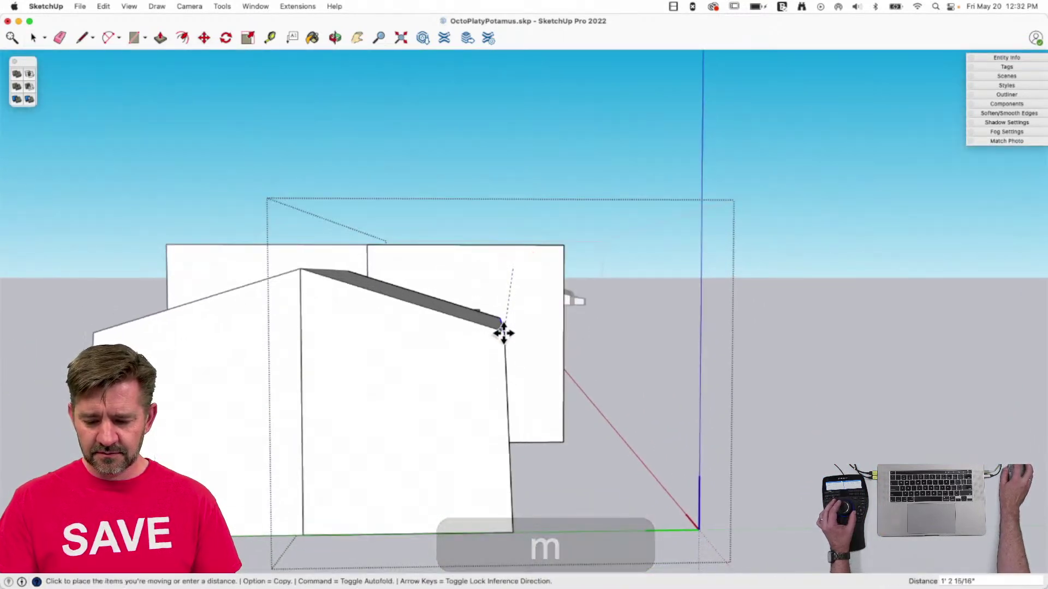
click(502, 337)
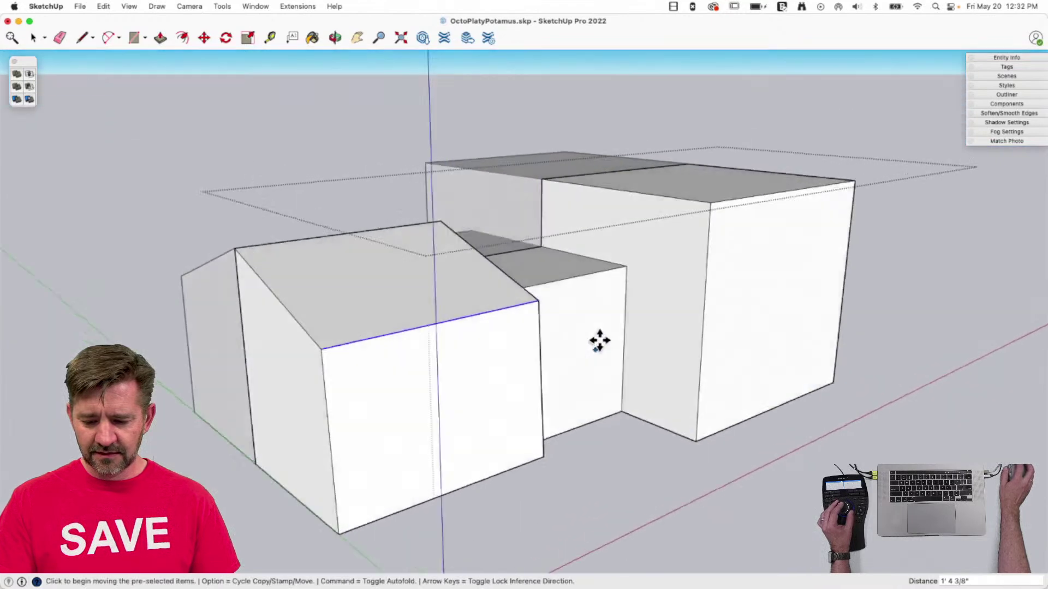
key(space)
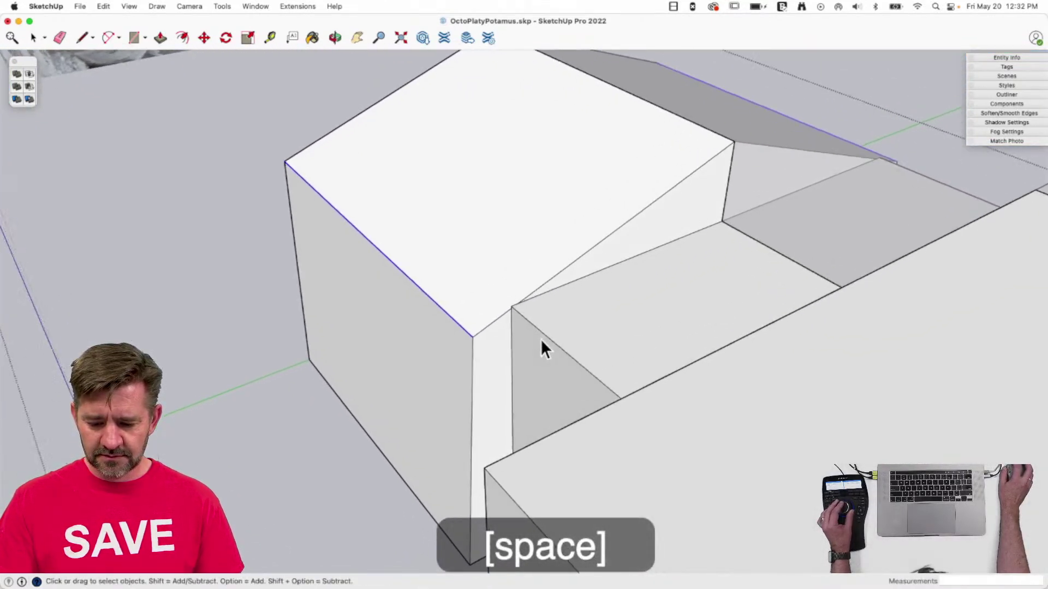
Try lowering the middle block's outer top edge, and undo the slope on the first block.
key(l)
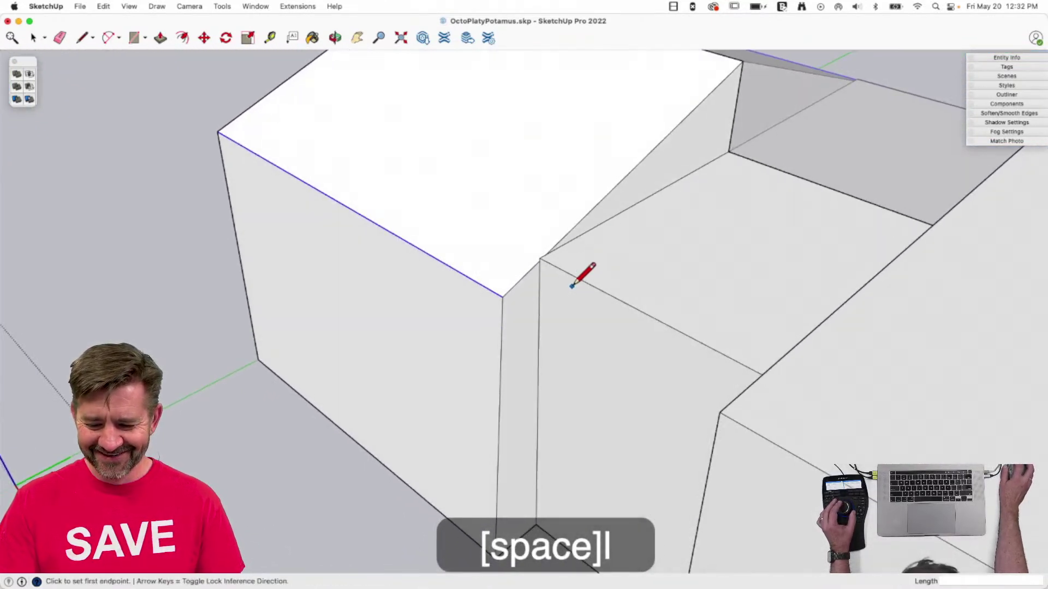
key(m)
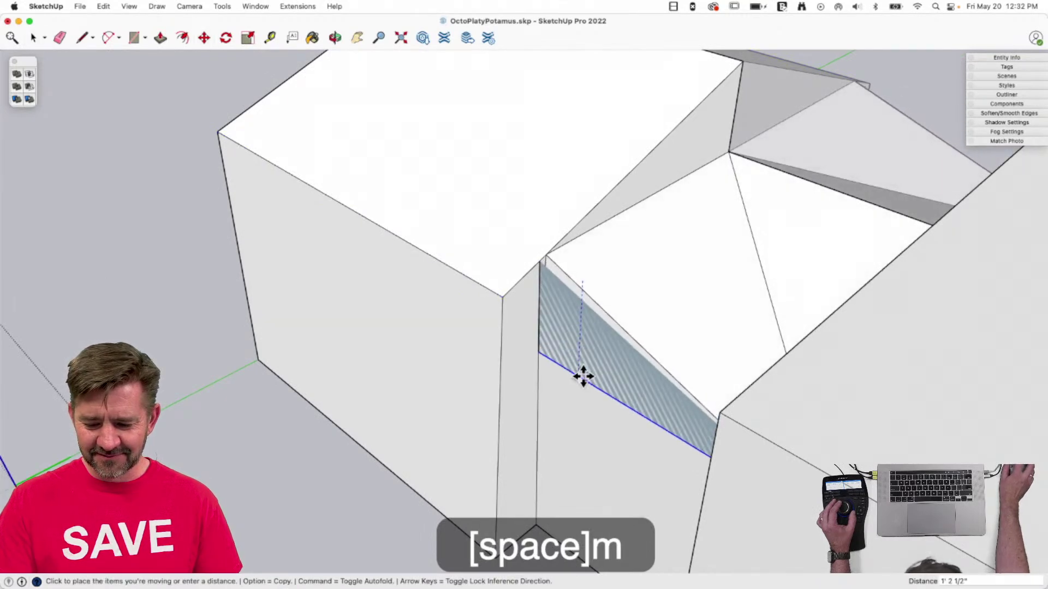
key(l)
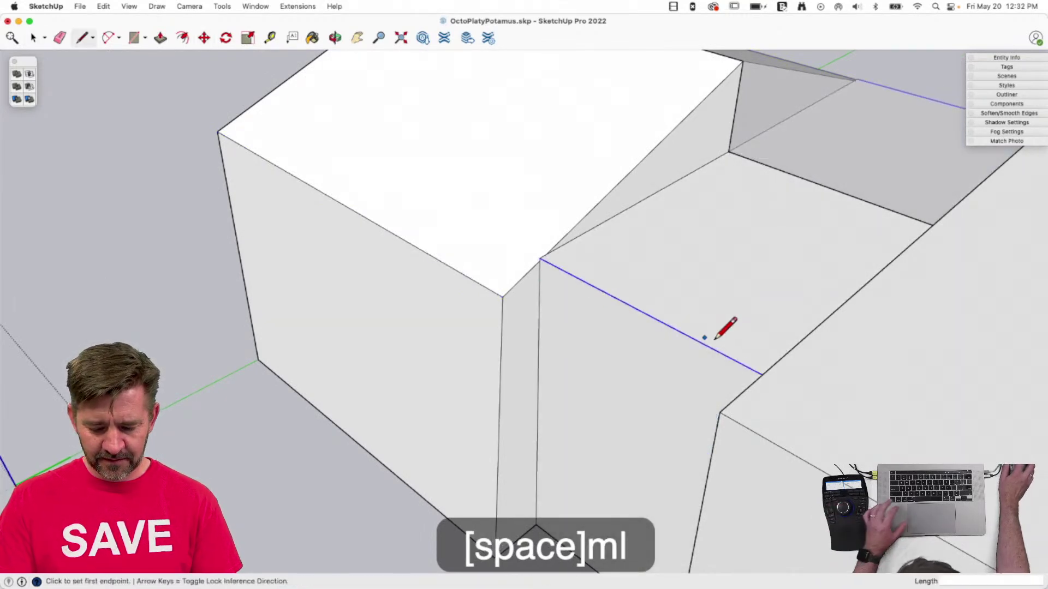
key(super+z)
key(m)
Draw a line across the middle block's top parallel to its outer edge, and lower that outer edge about 1' 4" into a bevel.
key(l)
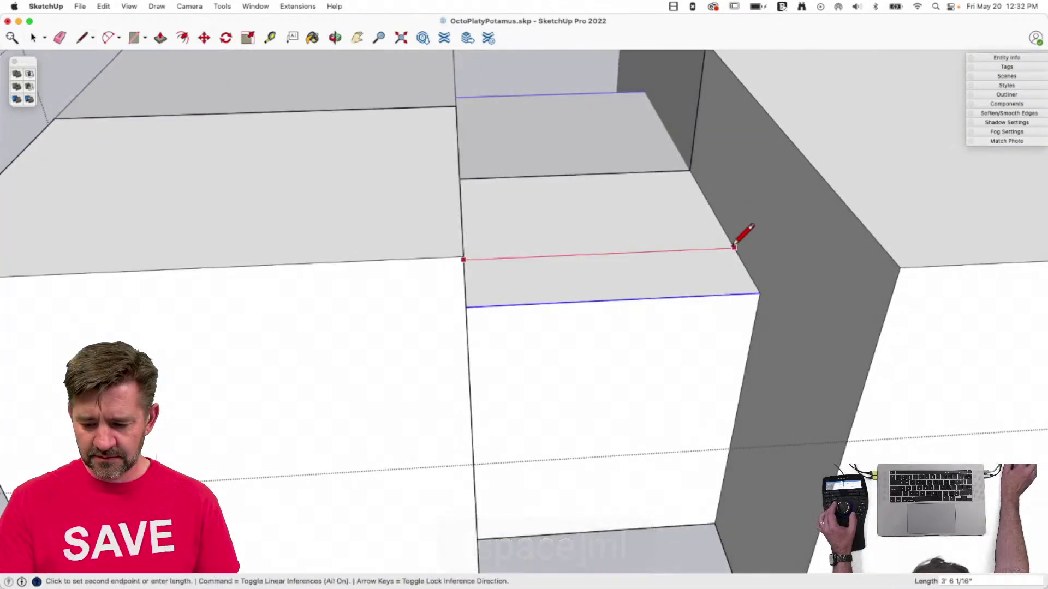
click(750, 235)
key(space)
click(547, 287)
click(546, 282)
key(m)
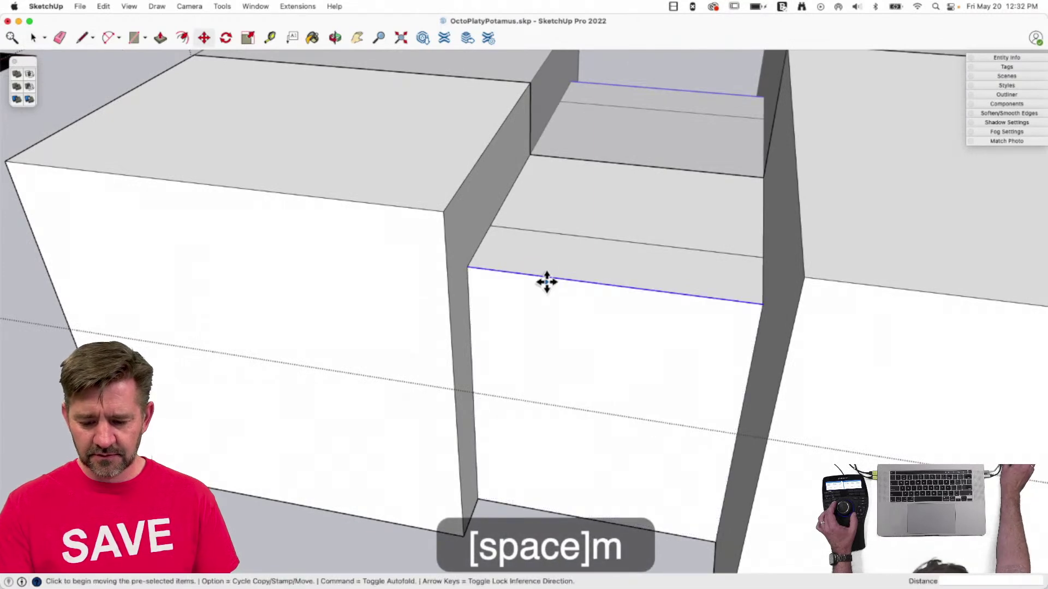
click(546, 282)
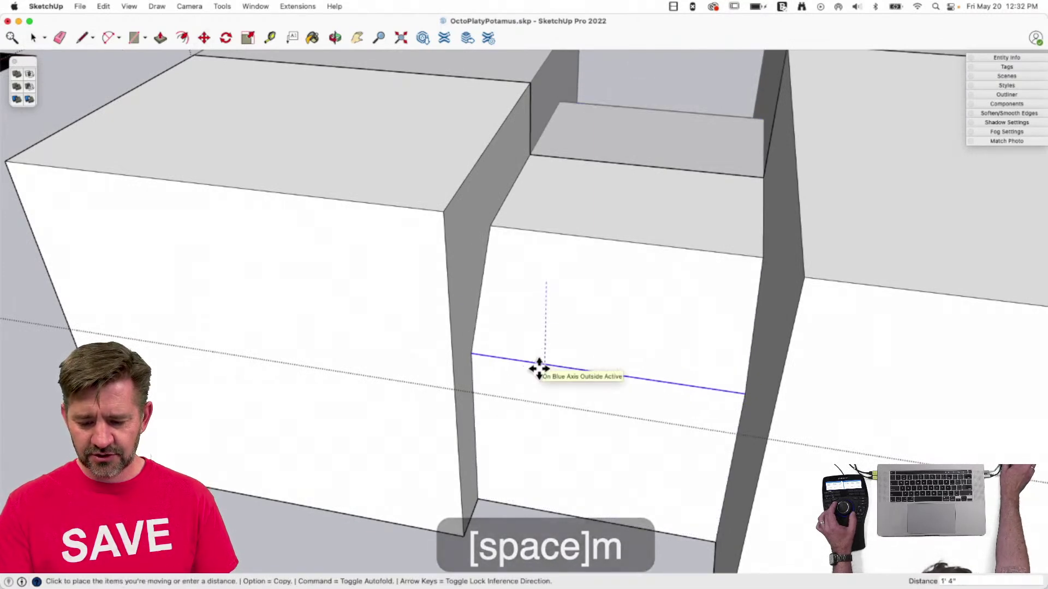
click(539, 367)
key(space)
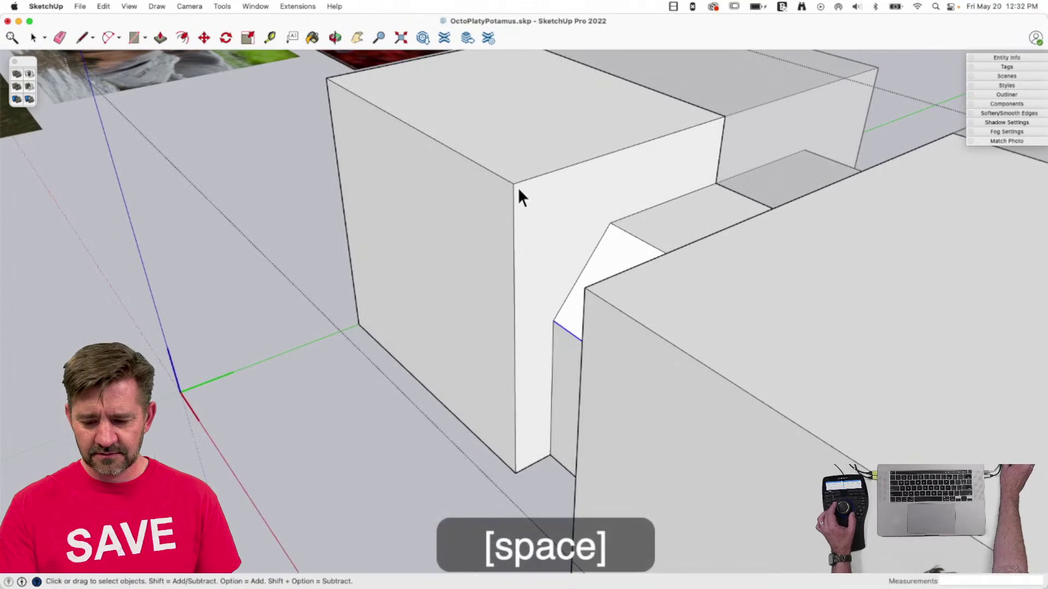
Draw a line about 5' 6" long across the first block's top near its outer edge, and lower that edge into a bevel.
key(l)
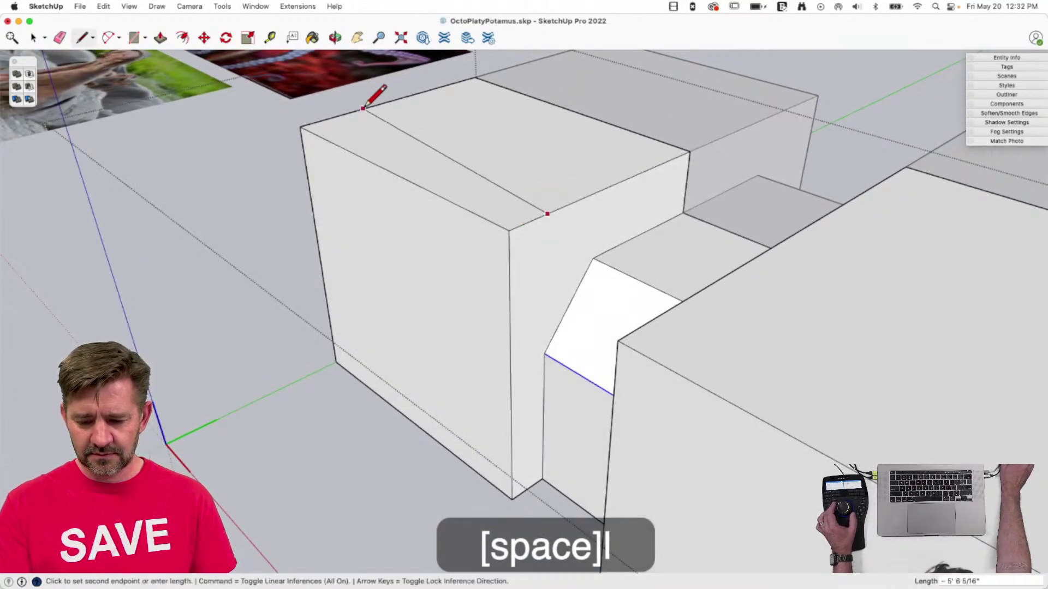
click(335, 116)
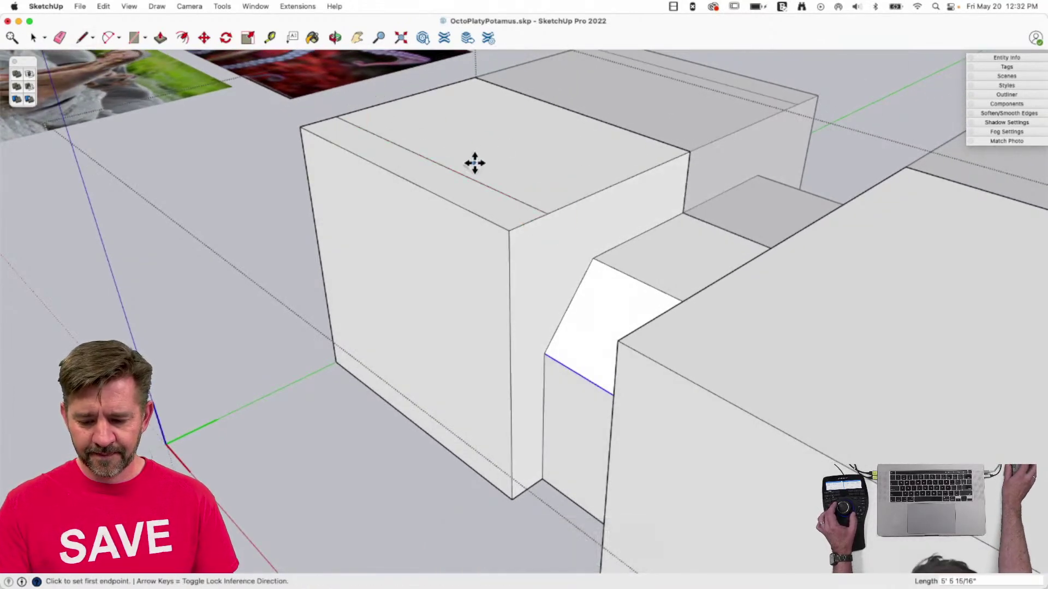
click(431, 191)
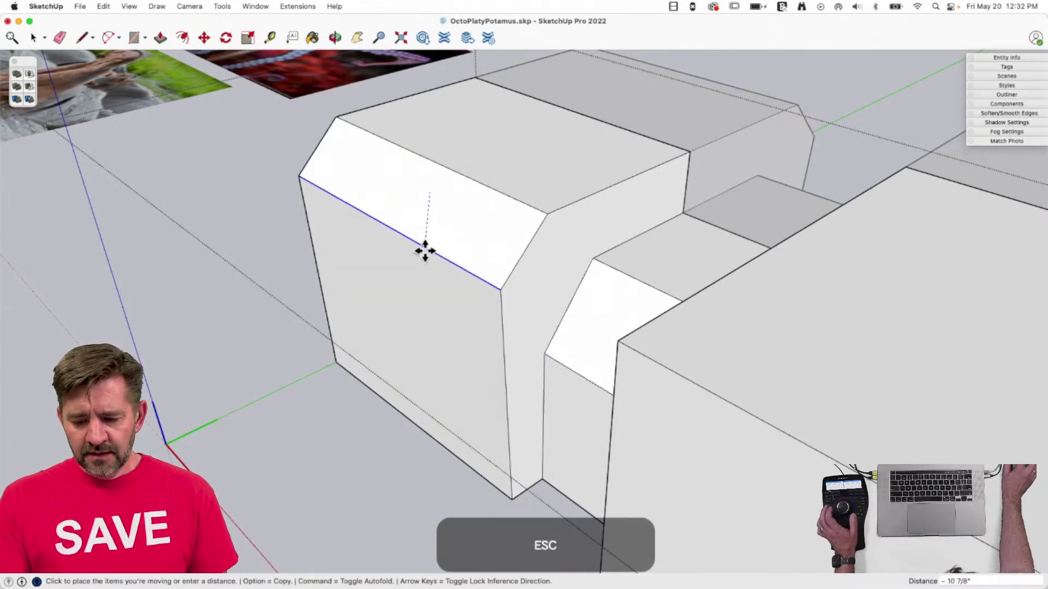
click(413, 289)
key(space)
Draw lines joining the first block's upper and lower bevel corners to the matching middle-block corners across the step face.
middle_drag(678, 346, 706, 332)
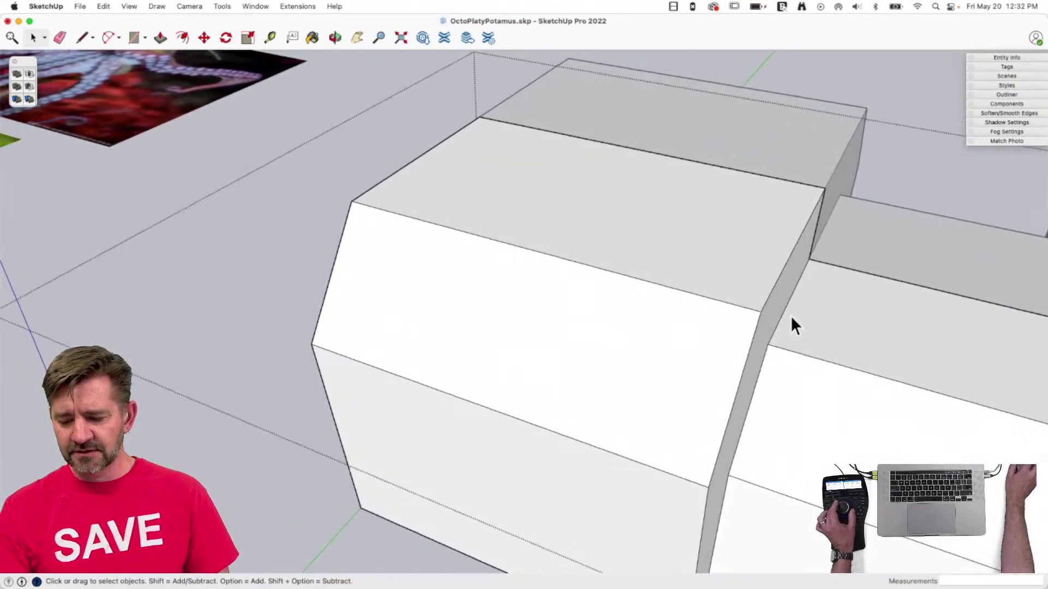
click(778, 323)
key(m)
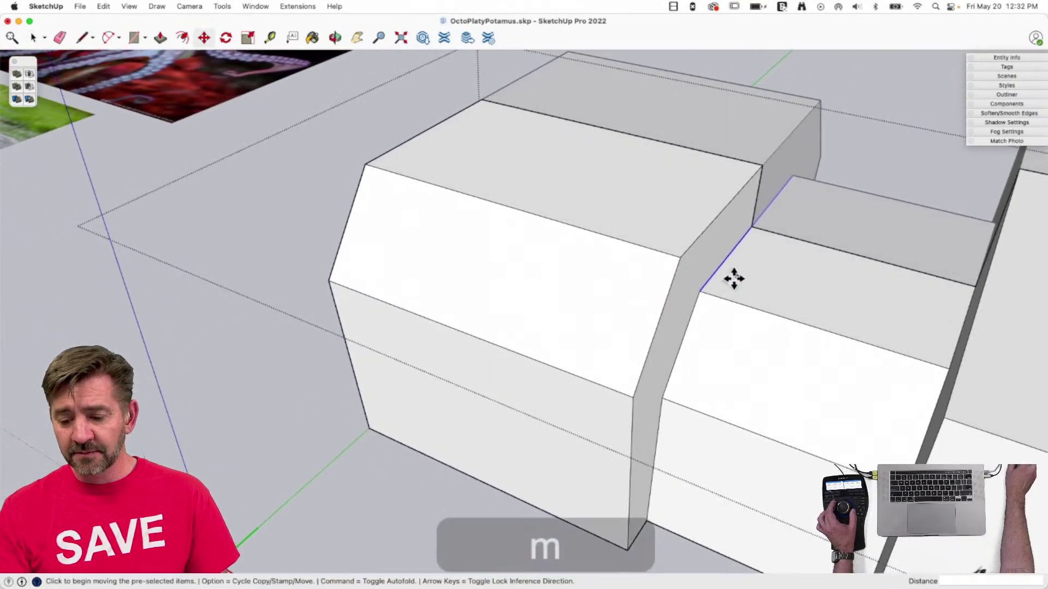
key(space)
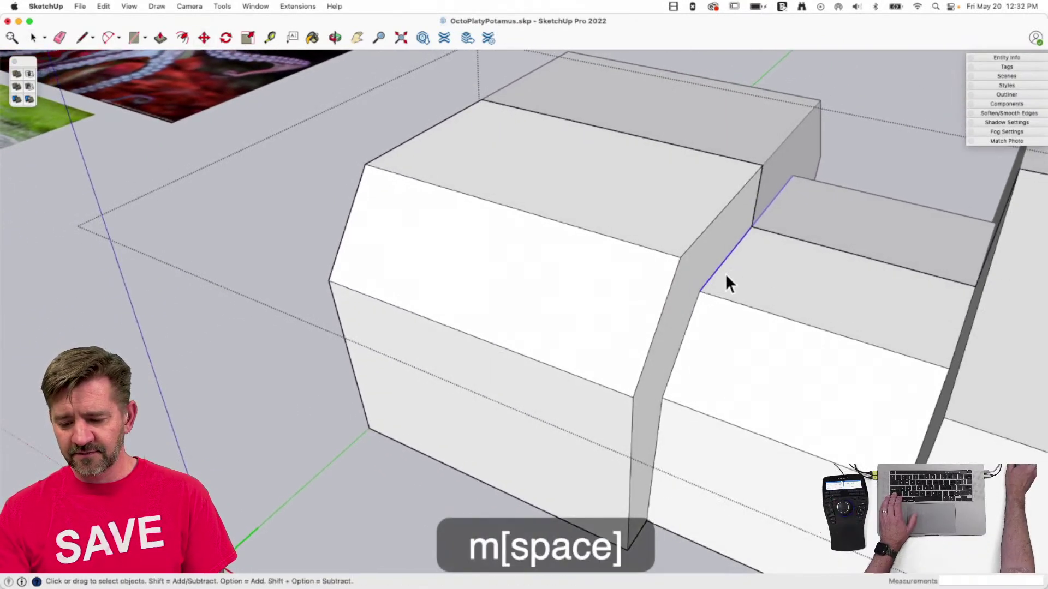
key(l)
key(l)
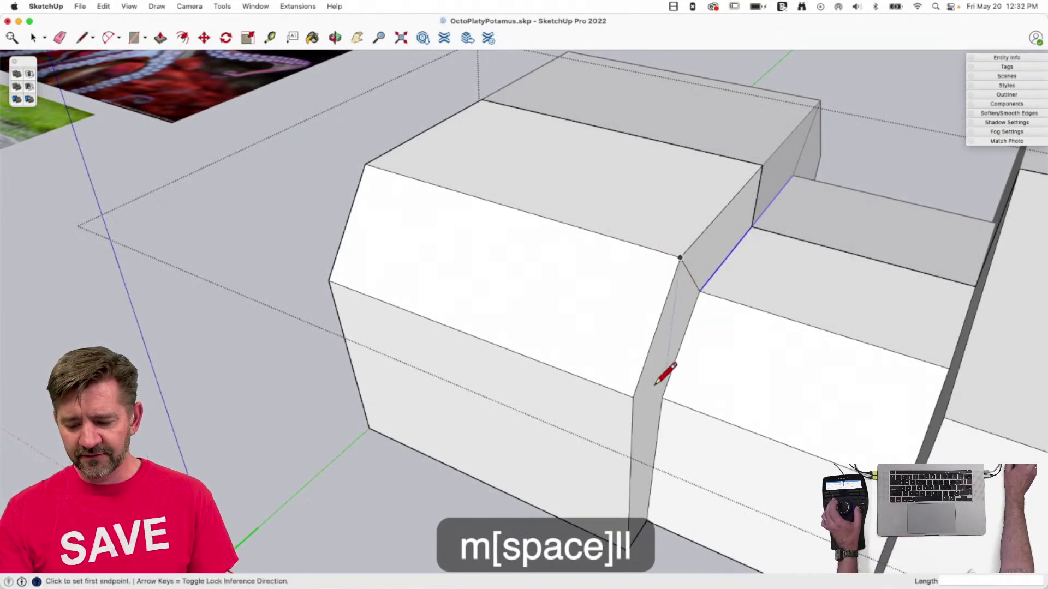
key(l)
click(662, 398)
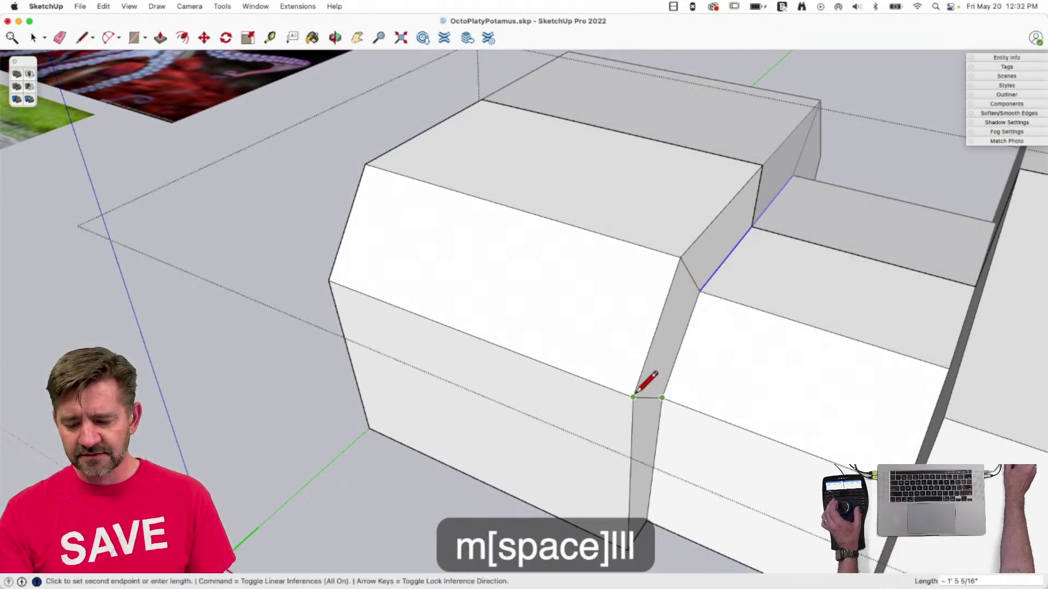
key(space)
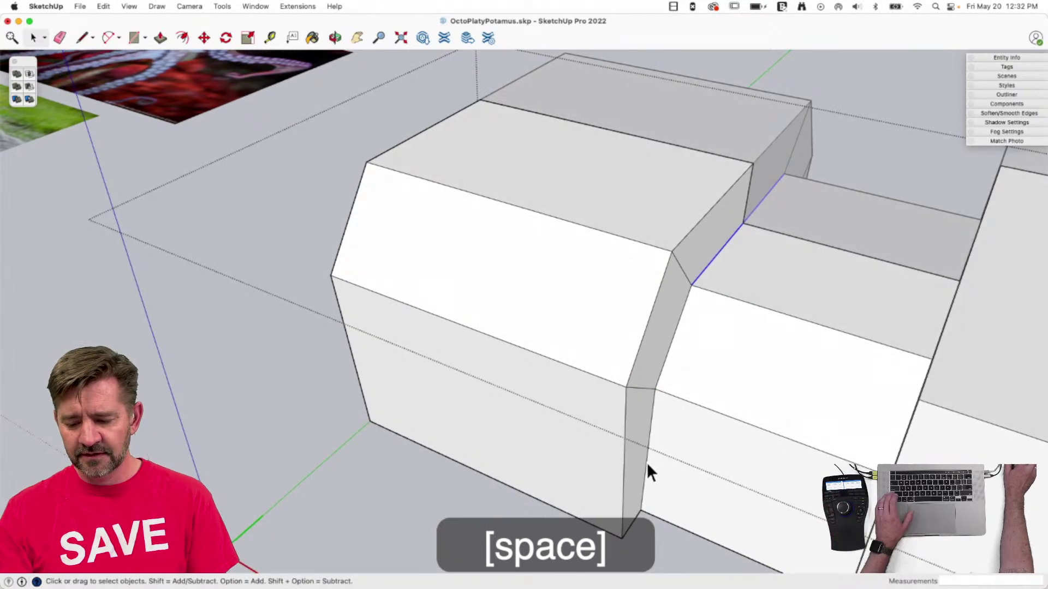
Move the middle block's top, bevel and side edges at the junction about 1' 2 7/8" away from the first block.
click(648, 462)
shift+click(671, 349)
shift+click(706, 269)
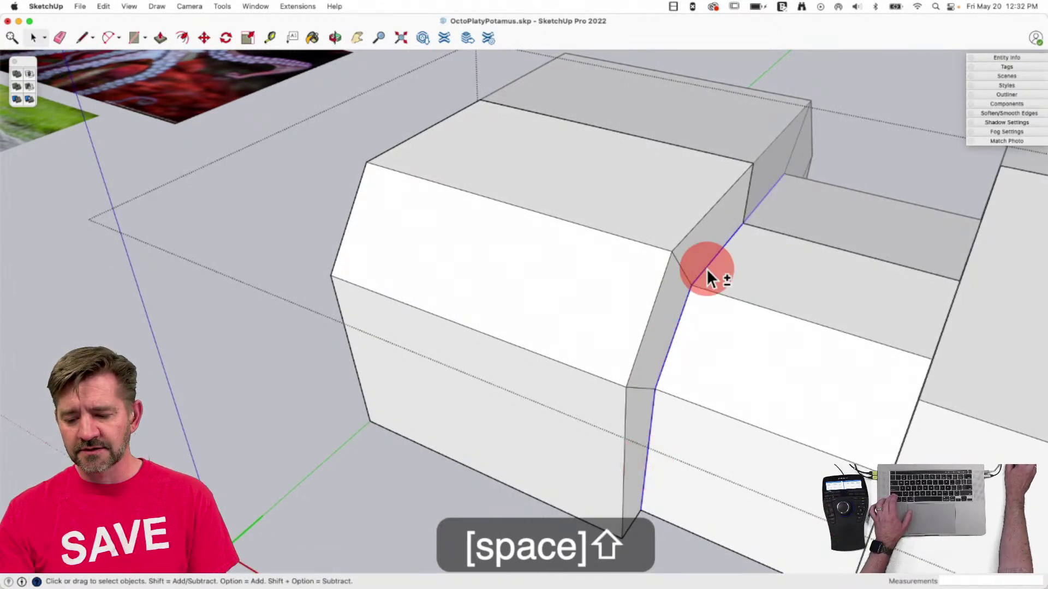
key(m)
click(706, 268)
click(783, 289)
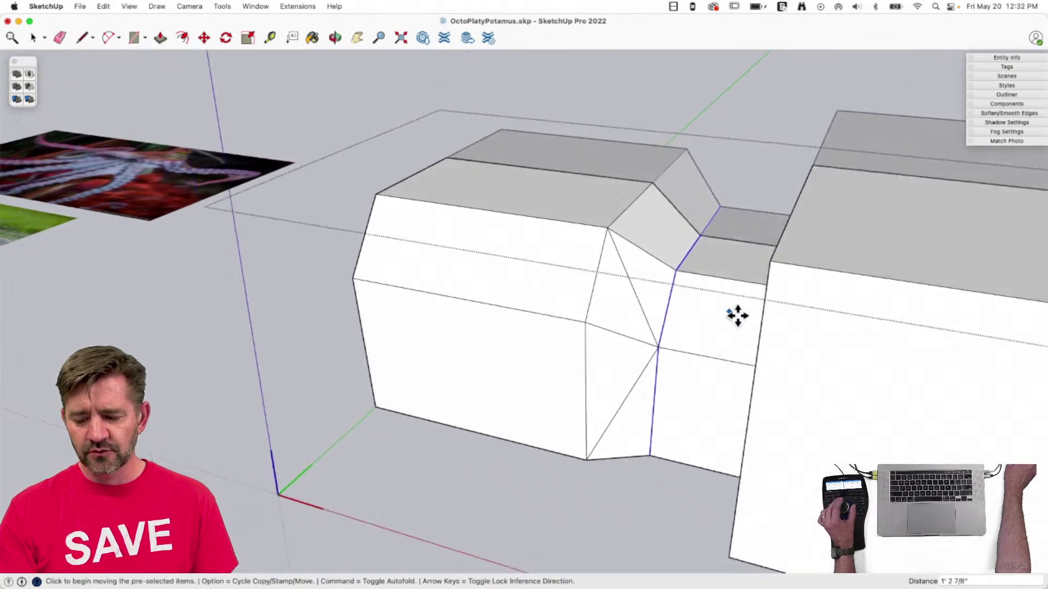
key(space)
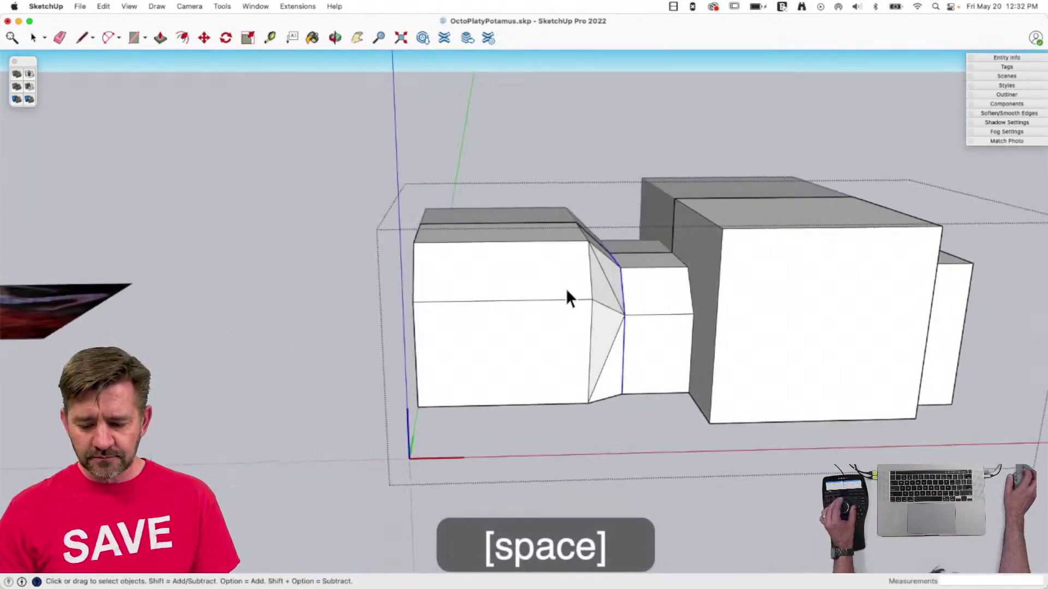
Erase the lower diagonal on the sloped transition face and redraw it from the first block's bevel corner to the middle block's bottom corner.
key(e)
click(626, 374)
key(l)
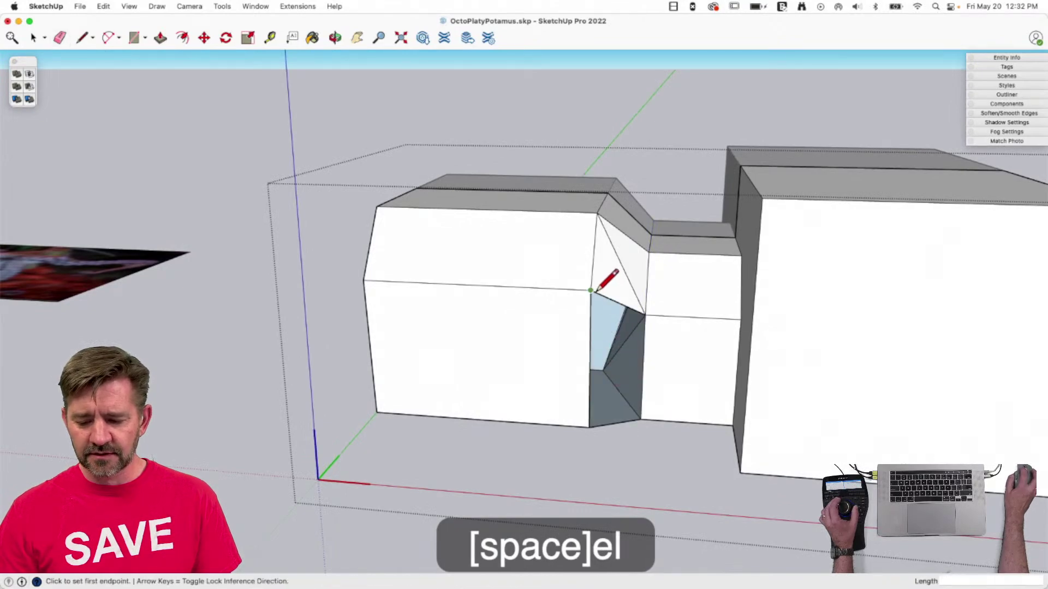
click(641, 418)
key(space)
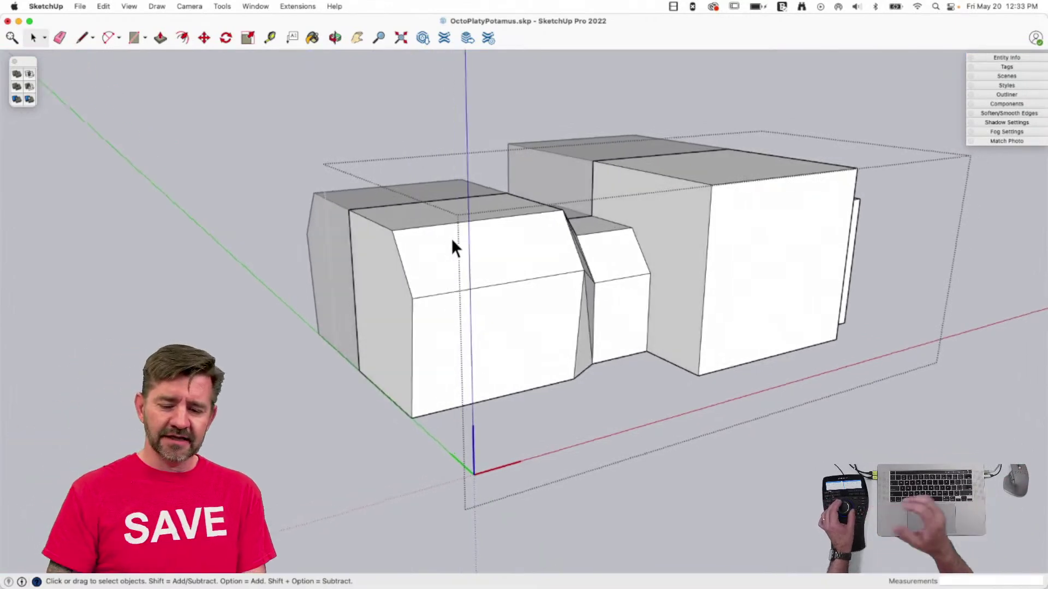
Offset the top, bevel and outer side edges of the first block's front face inward.
key(space)
click(461, 249)
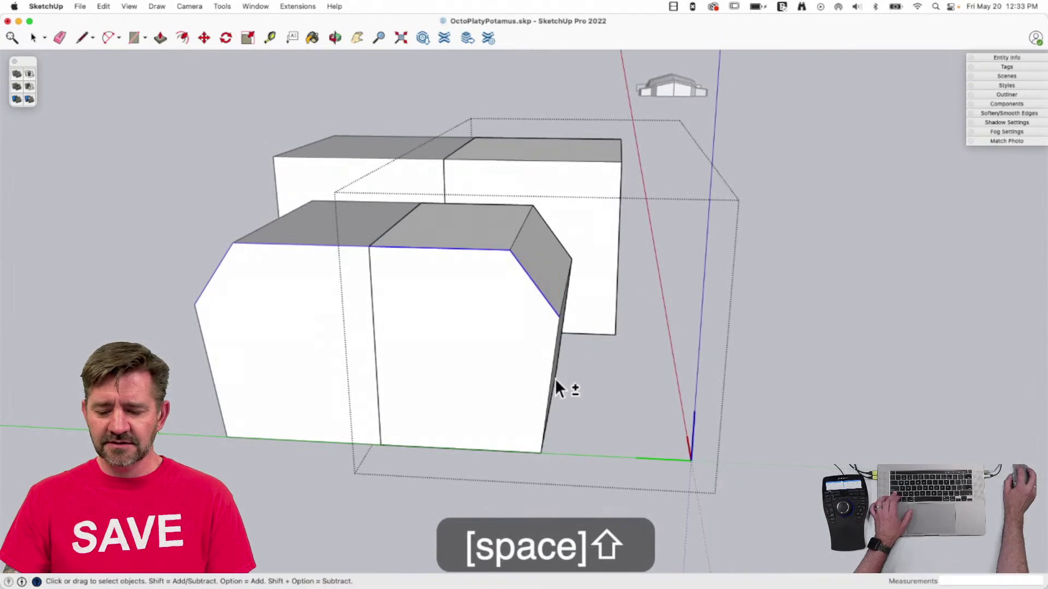
shift+click(550, 438)
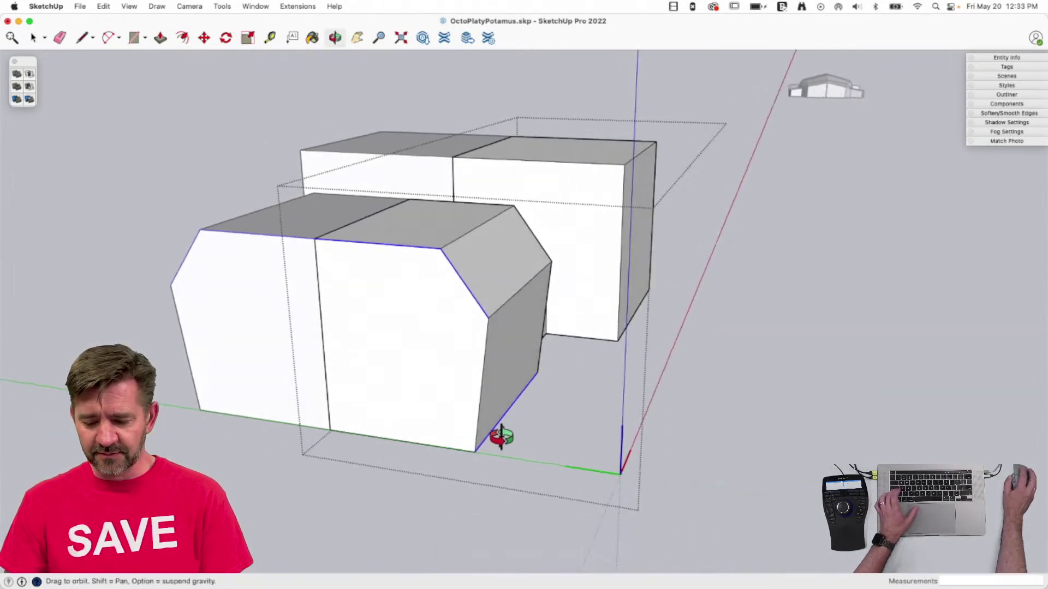
shift+double_click(467, 403)
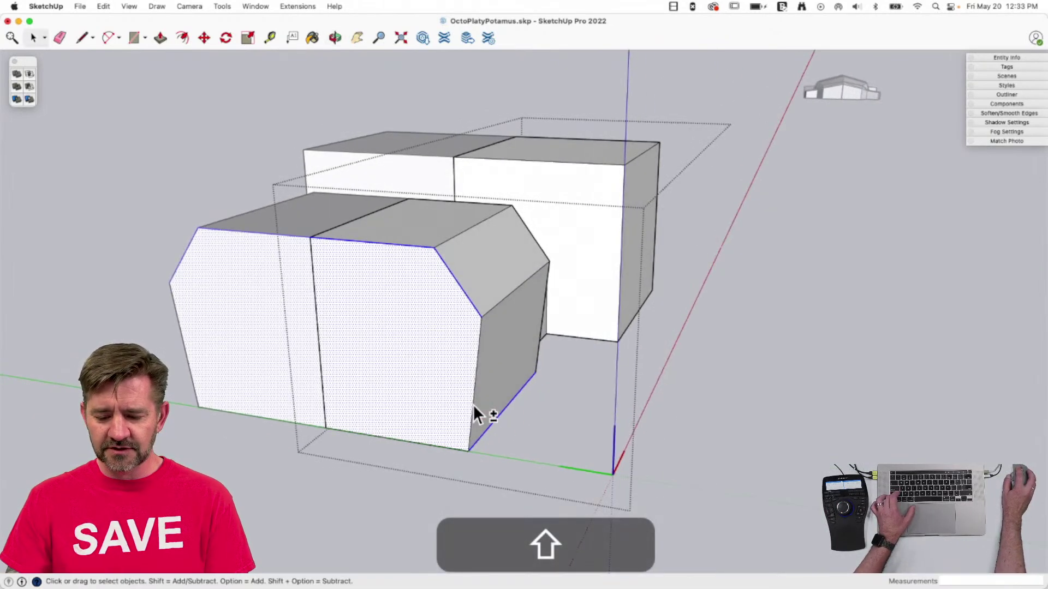
shift+click(445, 405)
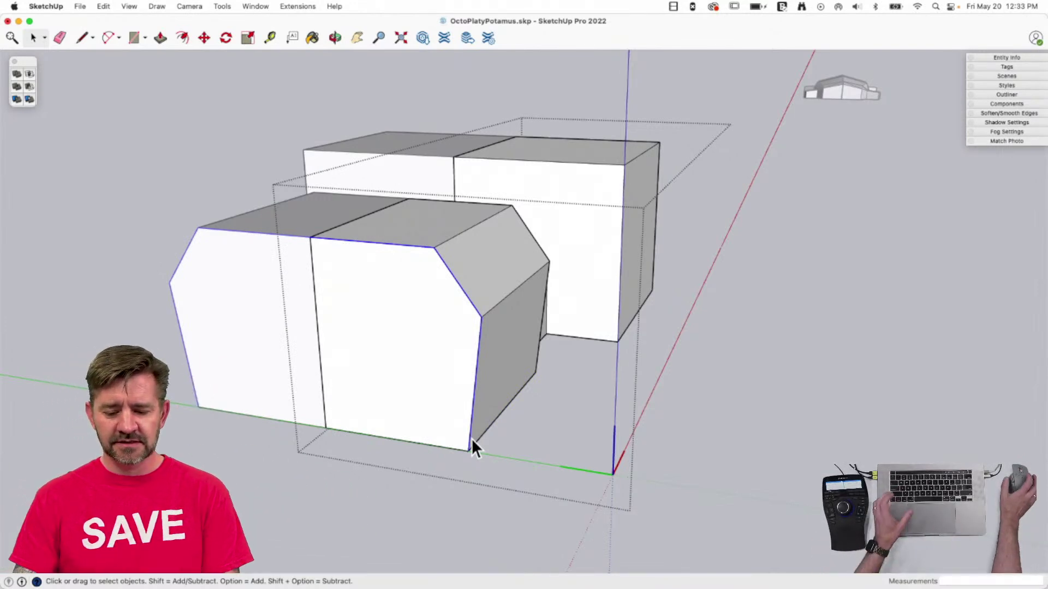
key(f)
click(447, 296)
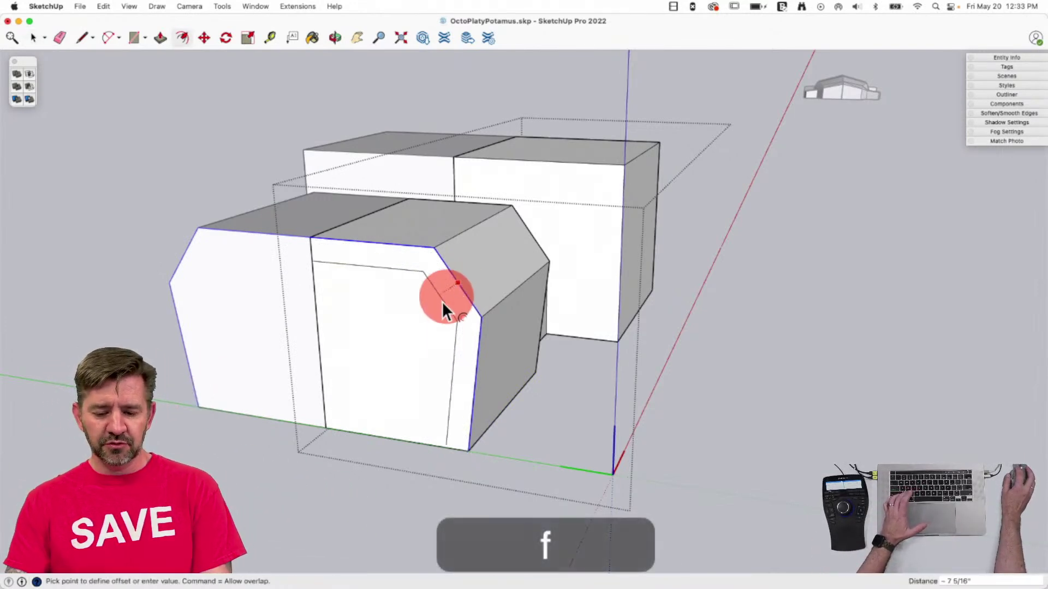
click(433, 317)
Connect the offset corners to the front face's outer corners, and replace the short inner side line with one reaching the bottom edge.
key(l)
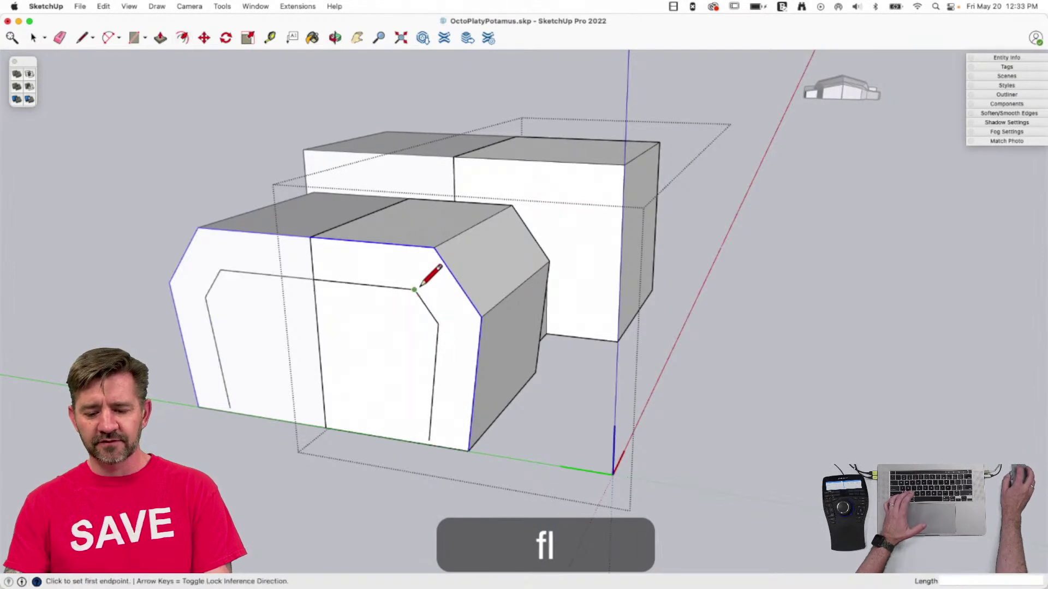
click(414, 290)
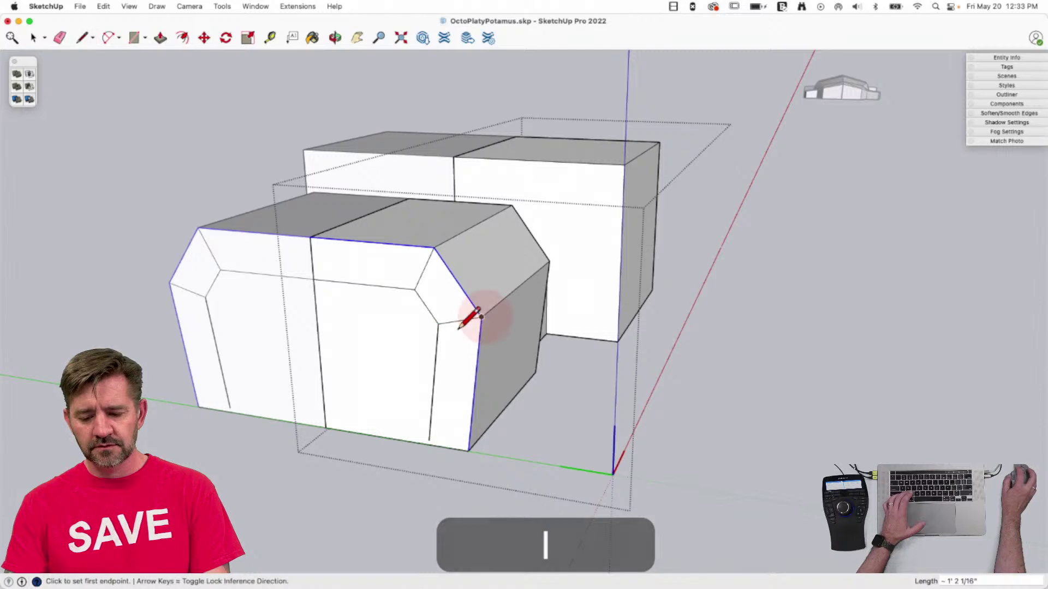
key(e)
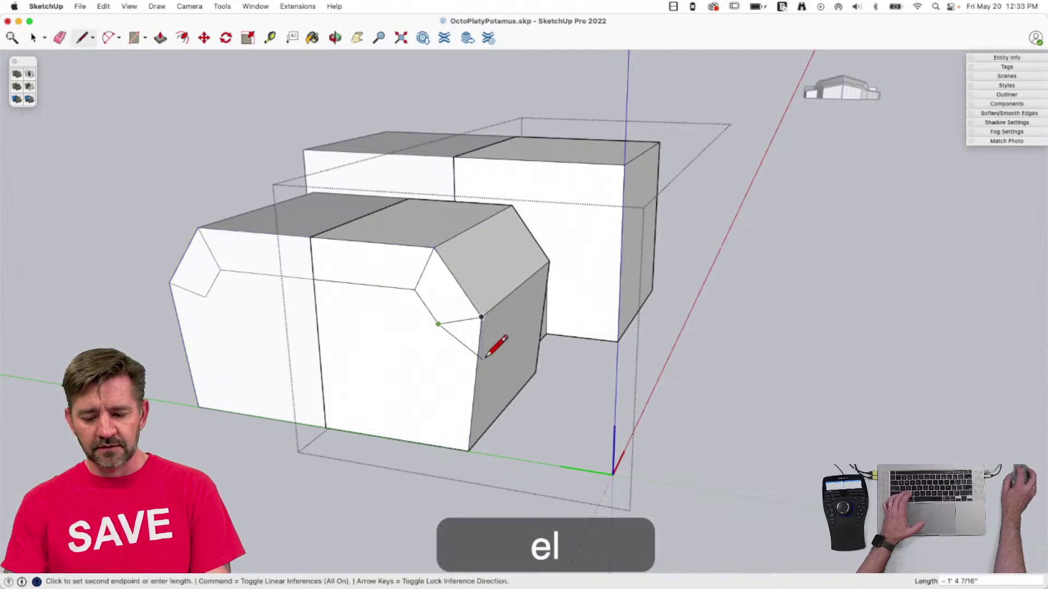
key(shift)
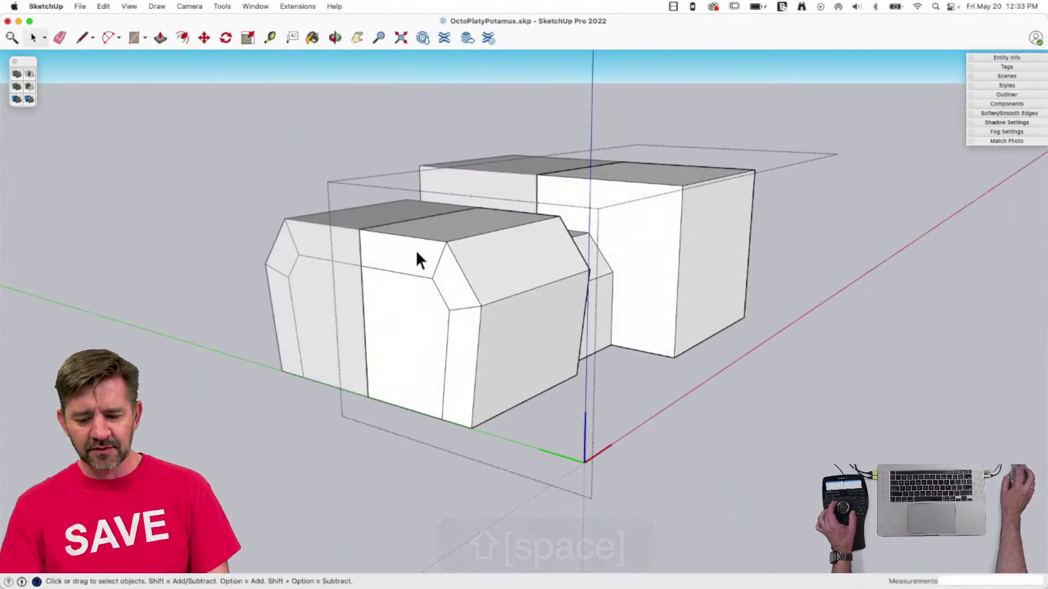
Move the inset front face about 1' 1 5/8" outward along the red axis to taper the snout.
click(407, 383)
key(m)
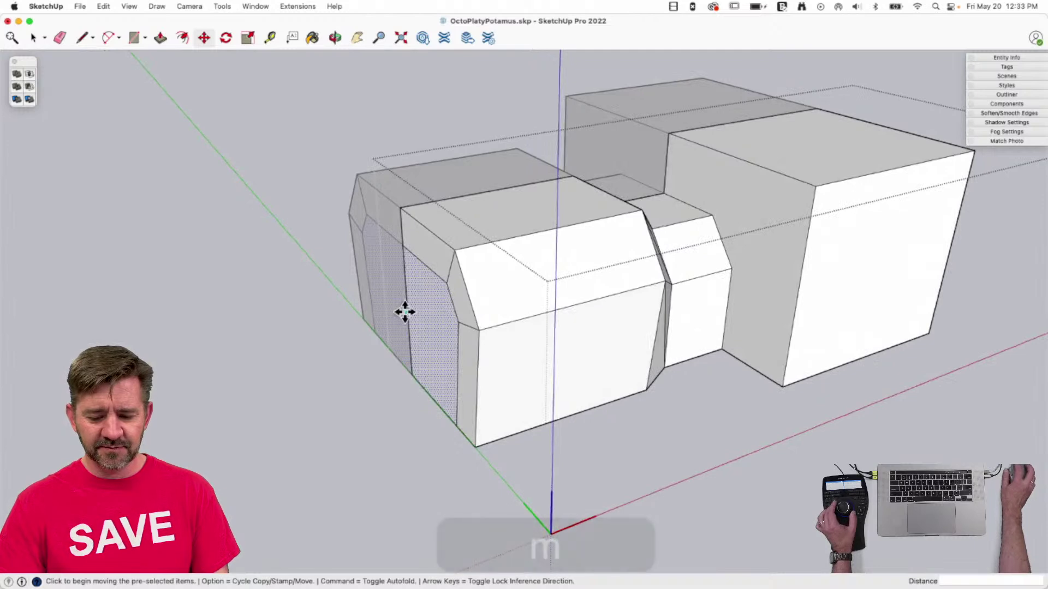
click(410, 380)
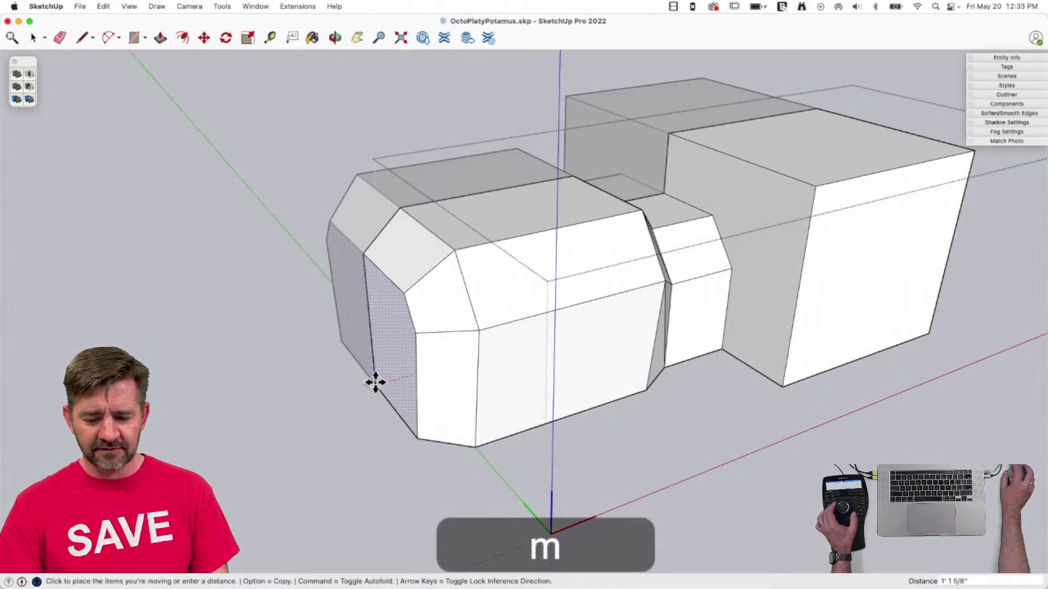
click(375, 382)
Shorten the first block by moving its whole tapered front end back along the red axis toward the body.
key(space)
drag(322, 153, 531, 475)
key(m)
click(520, 460)
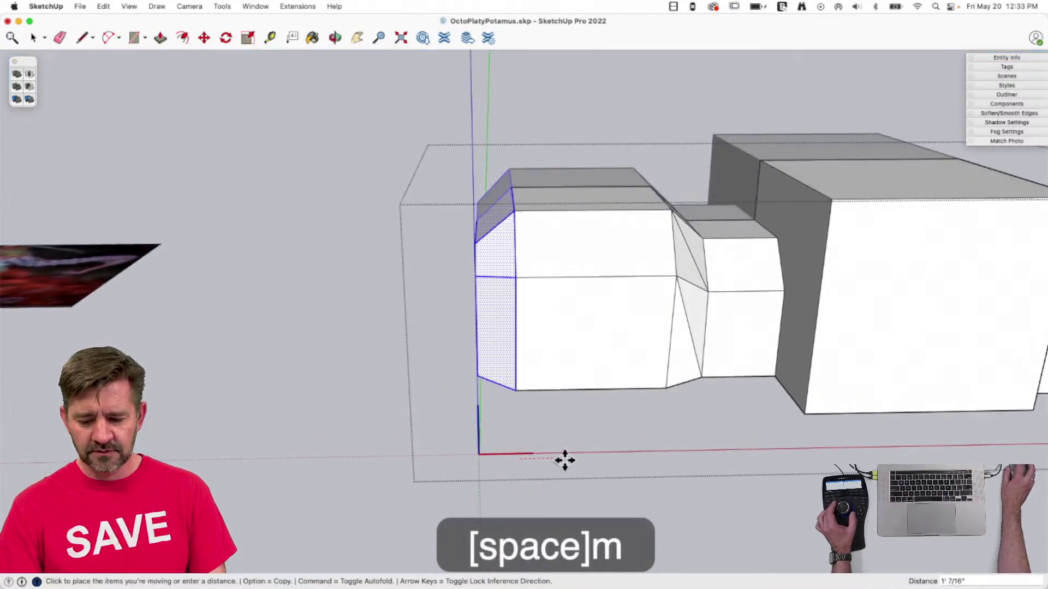
click(614, 460)
key(space)
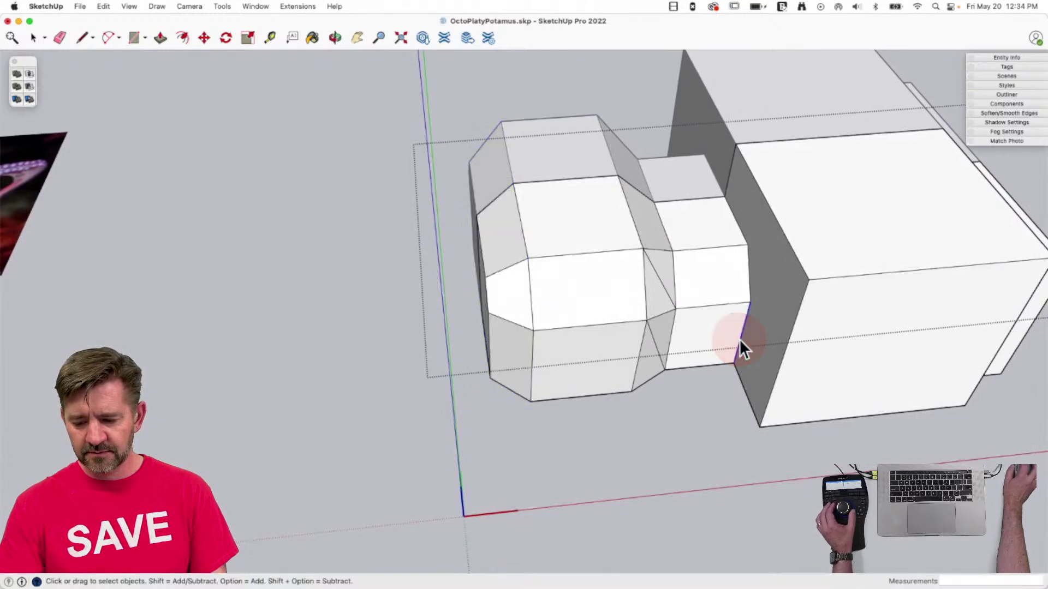
shift+click(747, 276)
shift+click(737, 236)
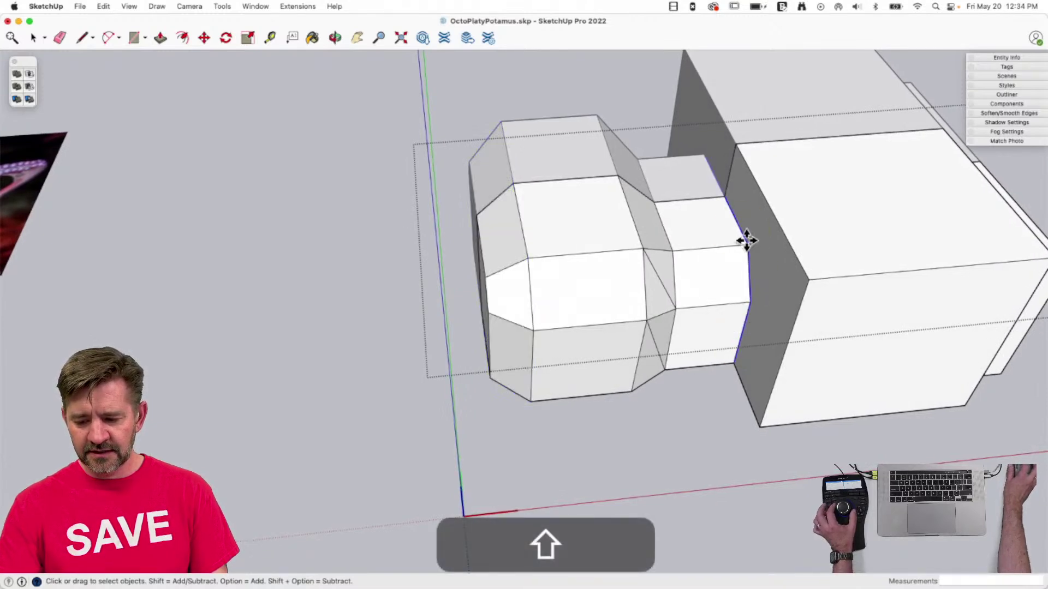
key(shift+m)
key(space)
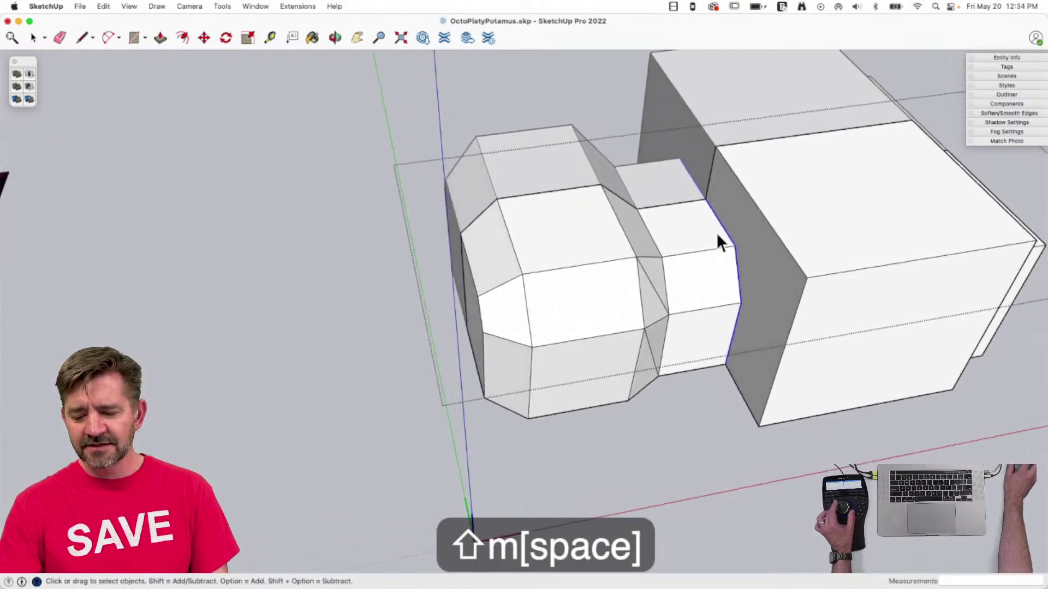
Cut bevels along the outer top edges of the large and rear blocks, using corner lines about 2' 1 7/16" and 1' 2 7/16" long.
key(l)
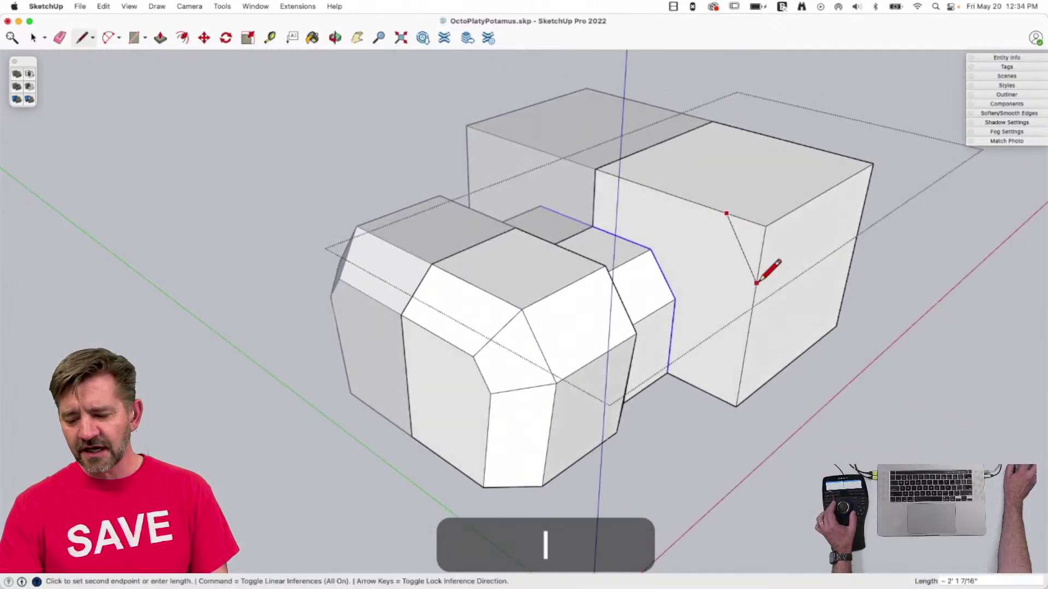
drag(752, 259, 938, 194)
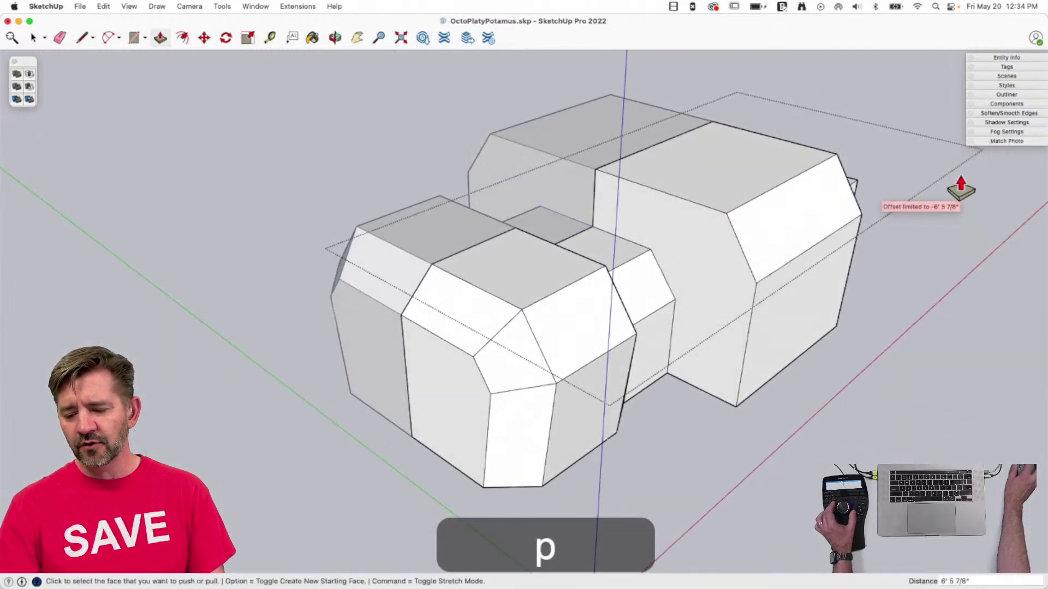
key(l)
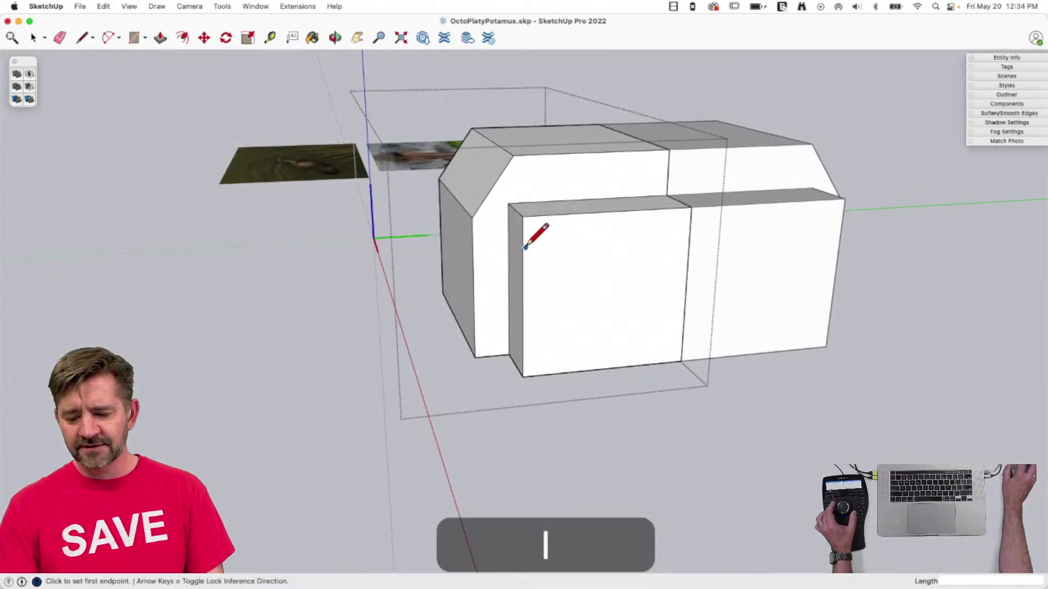
click(553, 214)
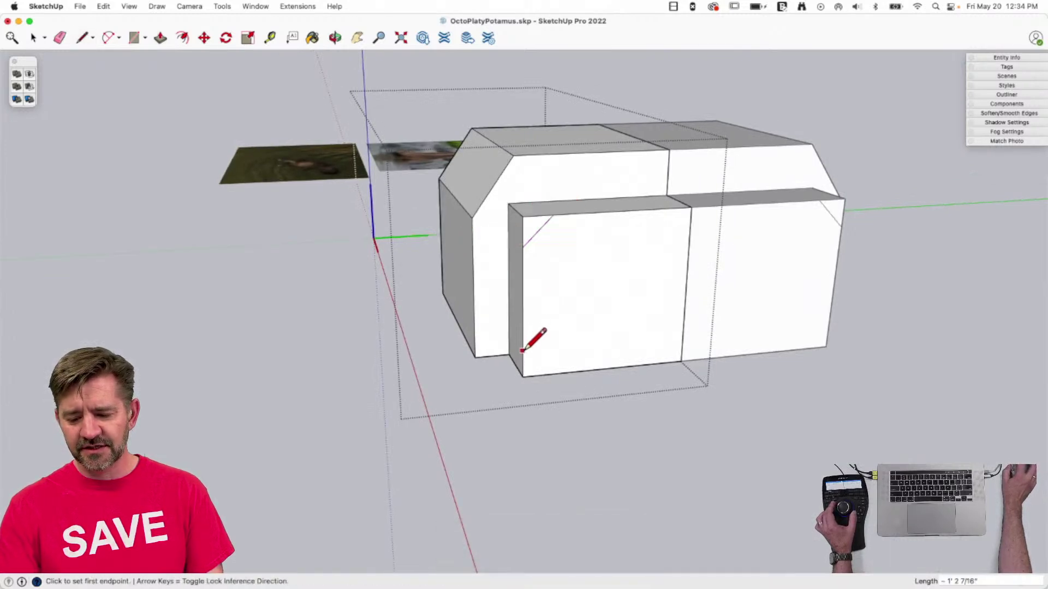
key(p)
drag(533, 233, 475, 210)
key(e)
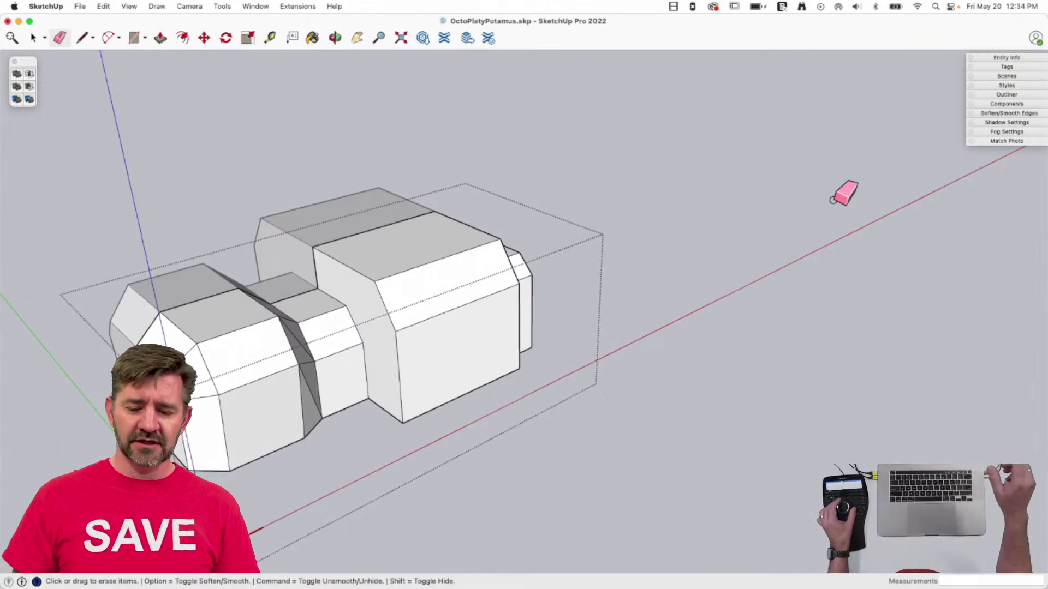
Join the large block's bevel corners to the middle block with lines, and move the shared junction edges toward the first block.
click(389, 232)
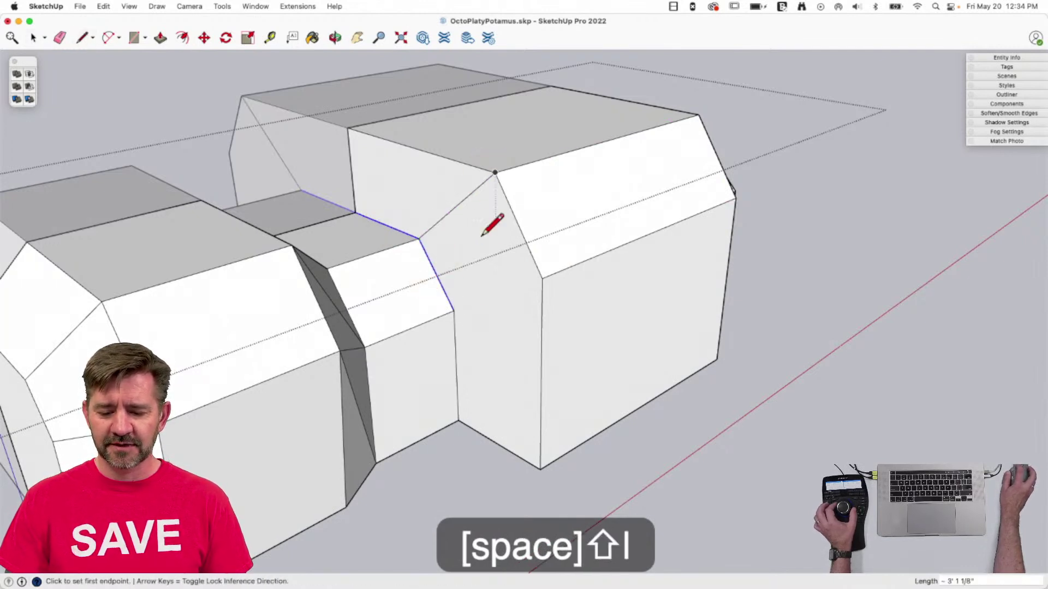
key(space)
shift+click(456, 364)
key(m)
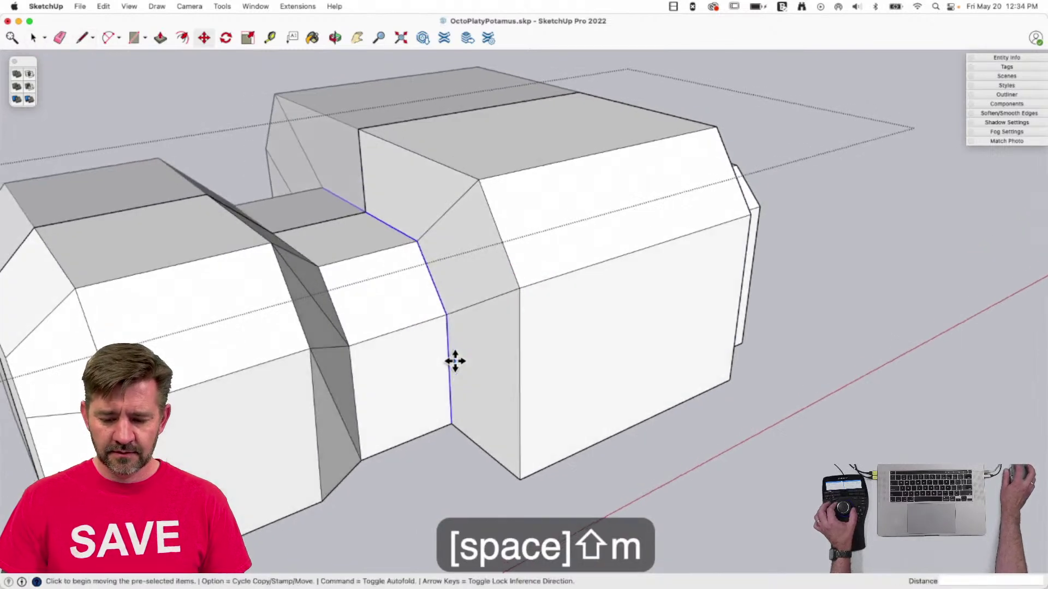
click(449, 425)
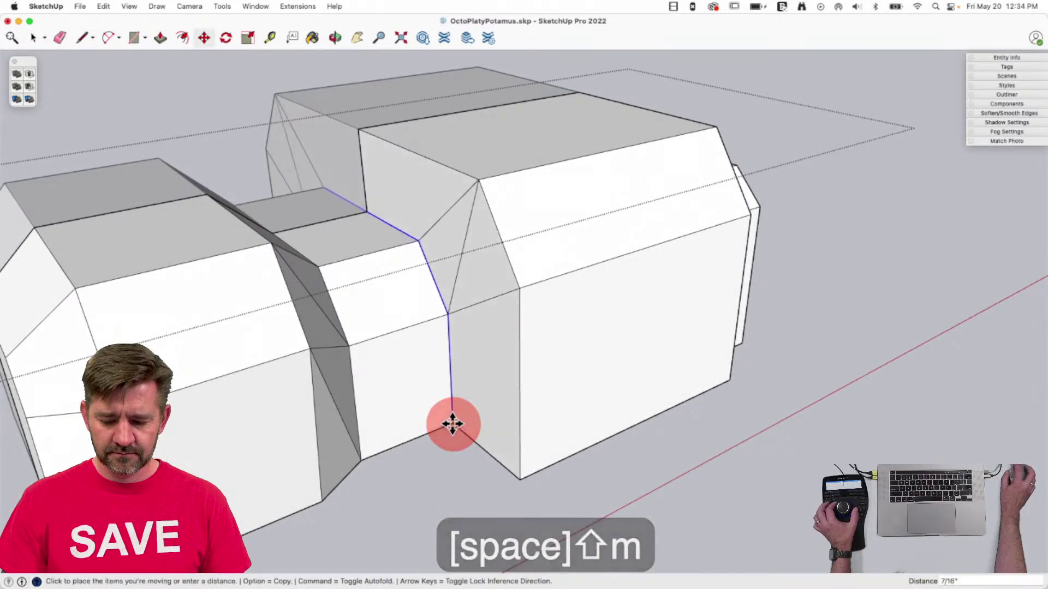
click(428, 430)
key(space)
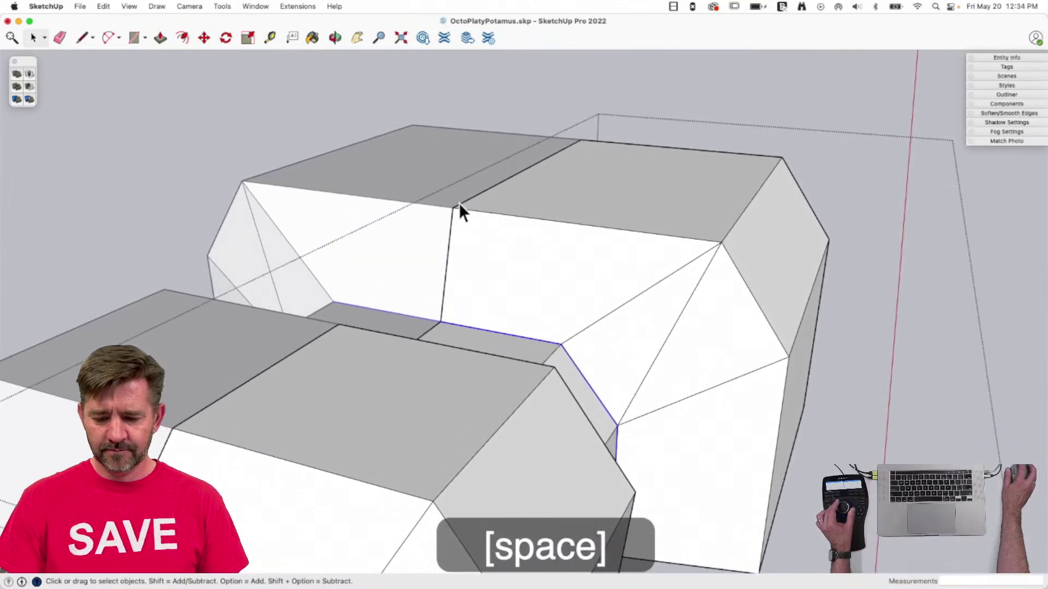
key(m)
key(Escape)
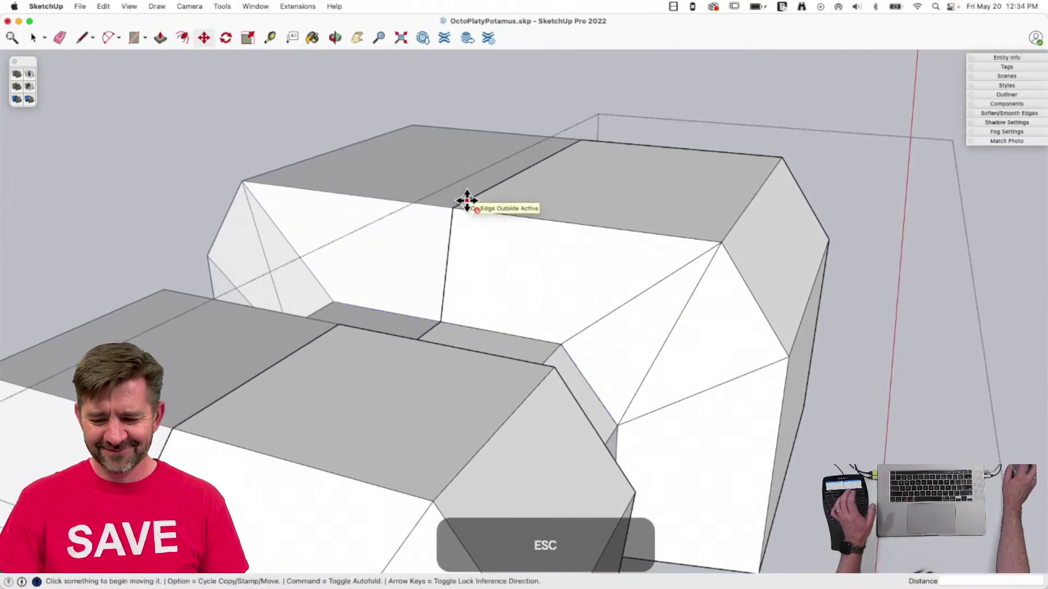
Raise the centre ridge edge on top of the large block by about 10 3/16 in.
key(space)
double_click(480, 196)
click(480, 197)
key(m)
click(479, 195)
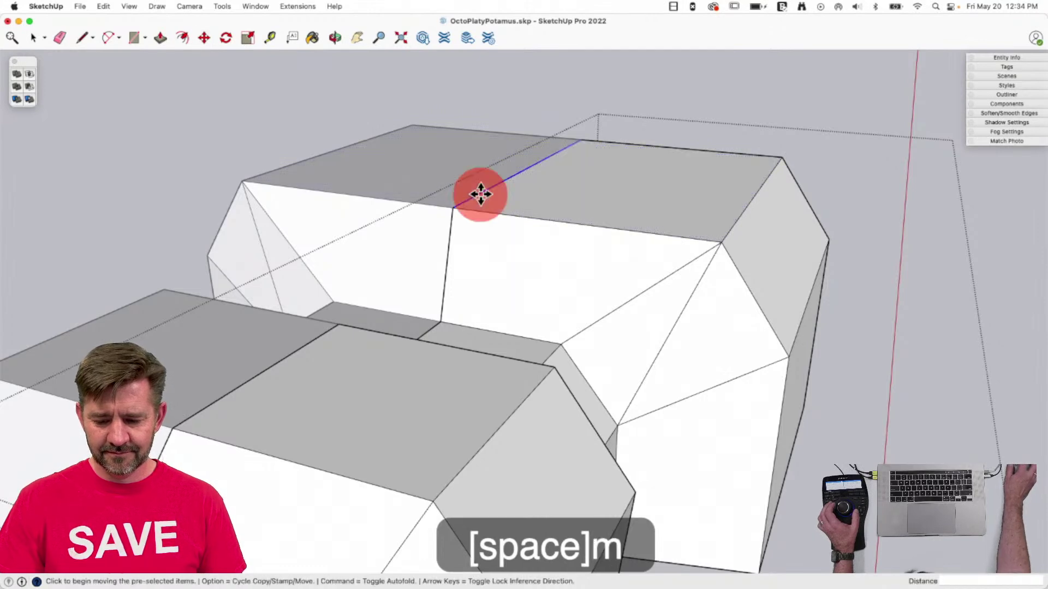
click(485, 148)
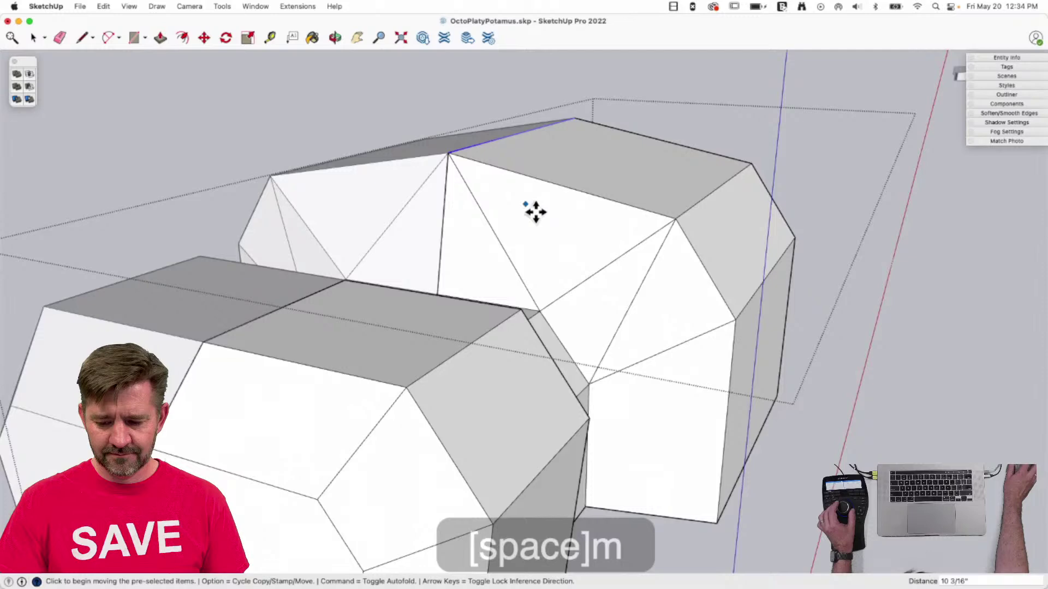
key(space)
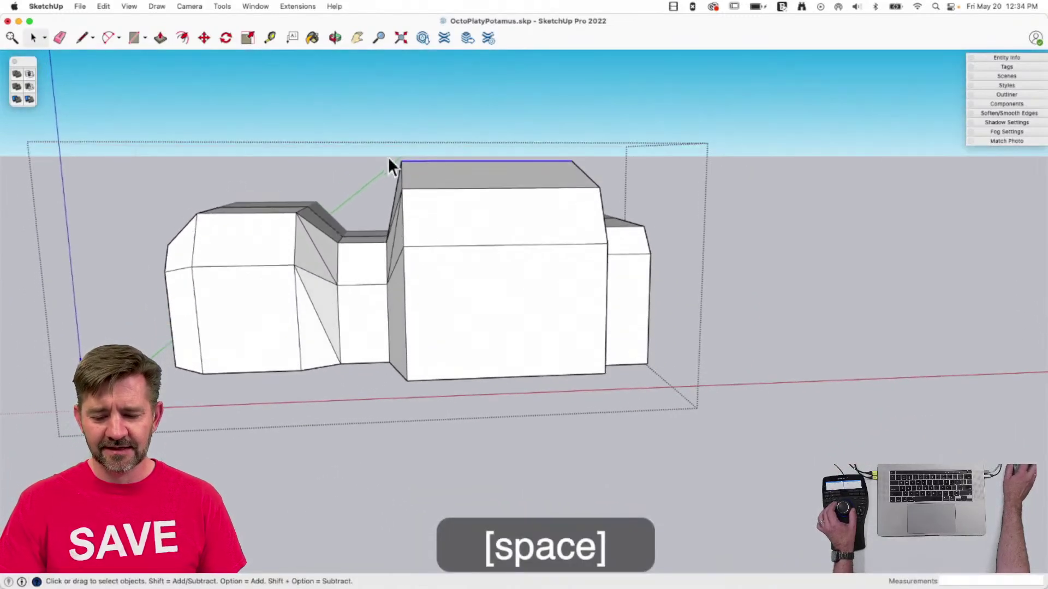
Move the waist-side end edges of the large block along the red axis, sloping the transition from the narrow waist.
drag(386, 163, 431, 415)
key(m)
click(429, 408)
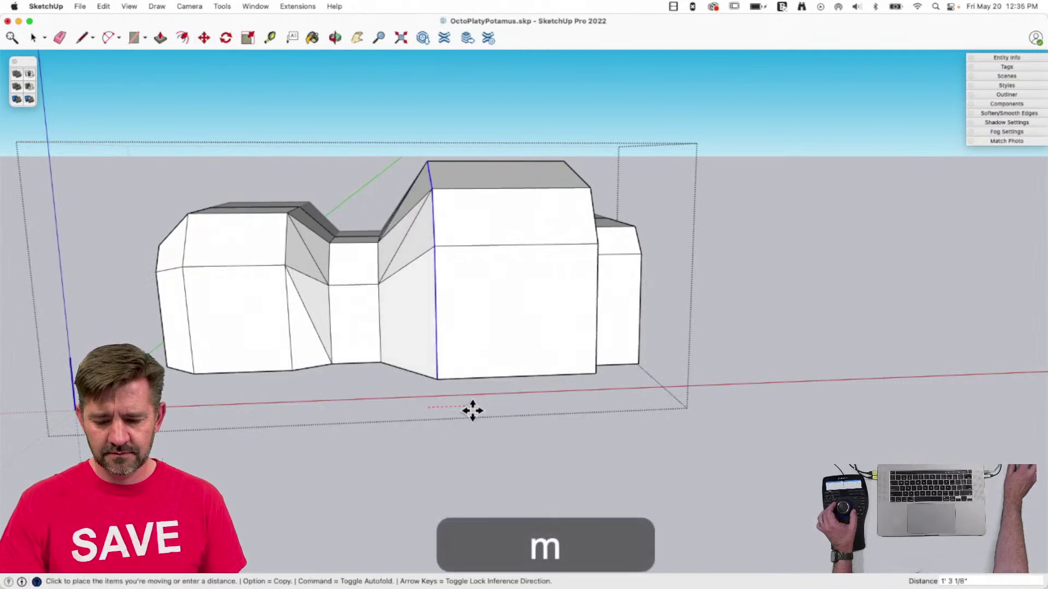
click(500, 420)
key(space)
Draw the connecting edge between the large block's outer corner and the end section to close the sloped transition.
middle_drag(493, 432, 543, 389)
key(l)
mouse_move(514, 262)
middle_down()
mouse_move(498, 154)
mouse_move(461, 435)
middle_up()
click(427, 392)
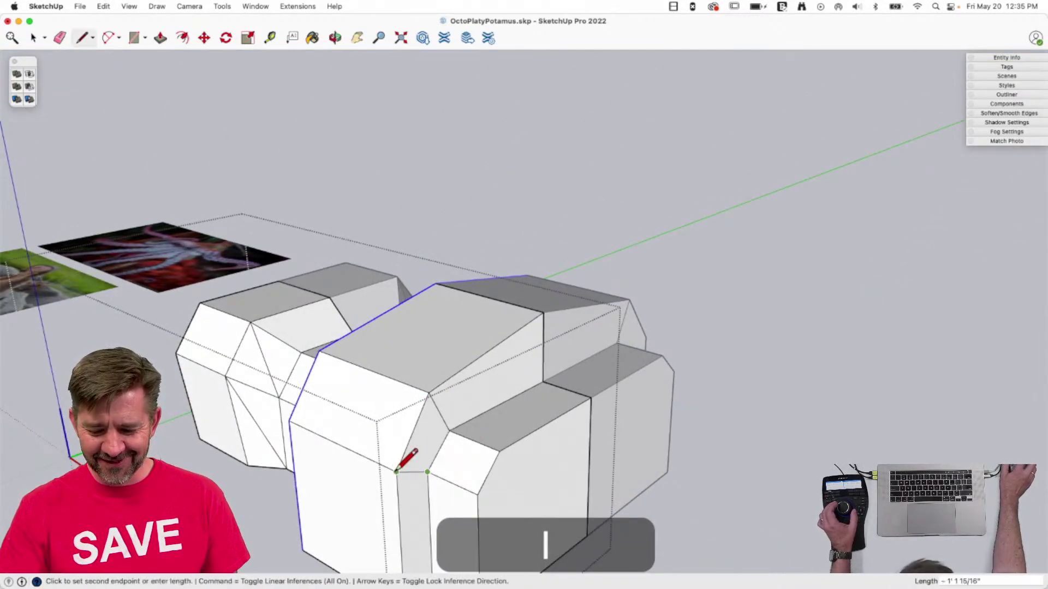
key(space)
Move the whole end section beside the large block outward along the red axis by about 9 5/8 in.
middle_drag(423, 448, 515, 233)
drag(465, 273, 460, 480)
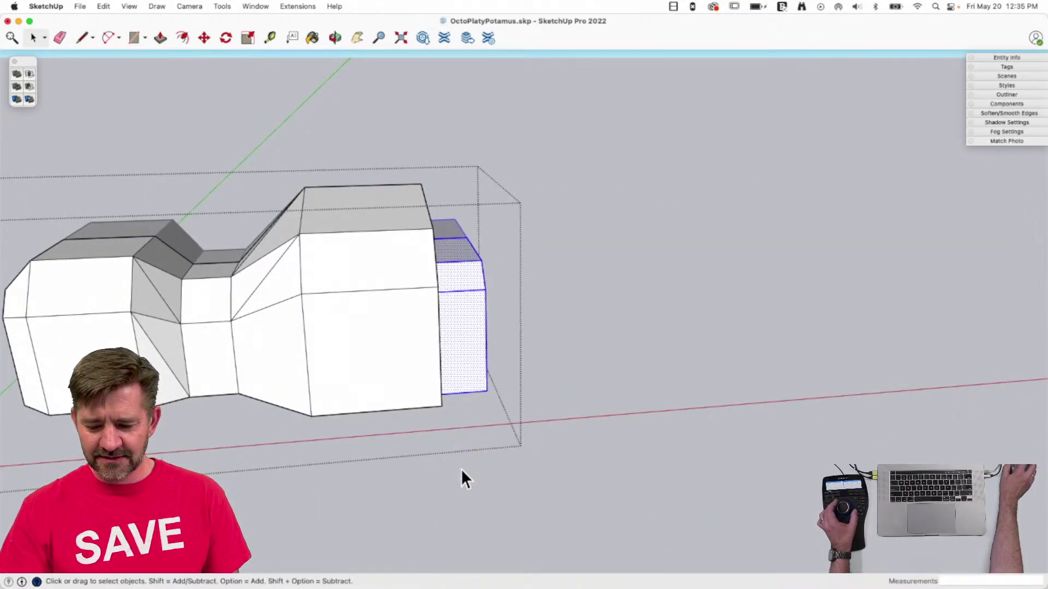
key(m)
click(460, 470)
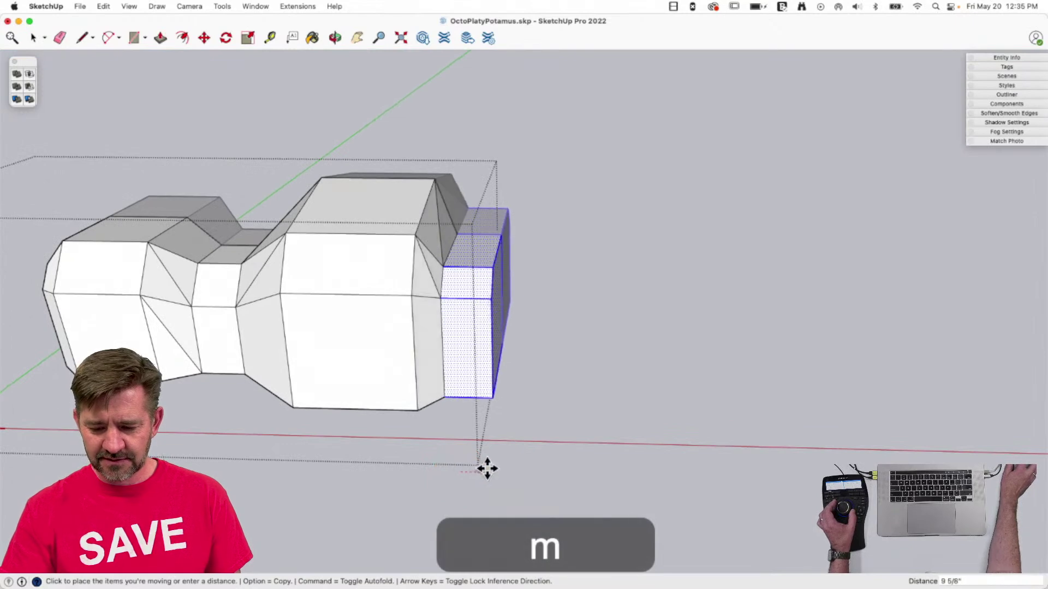
click(485, 468)
key(space)
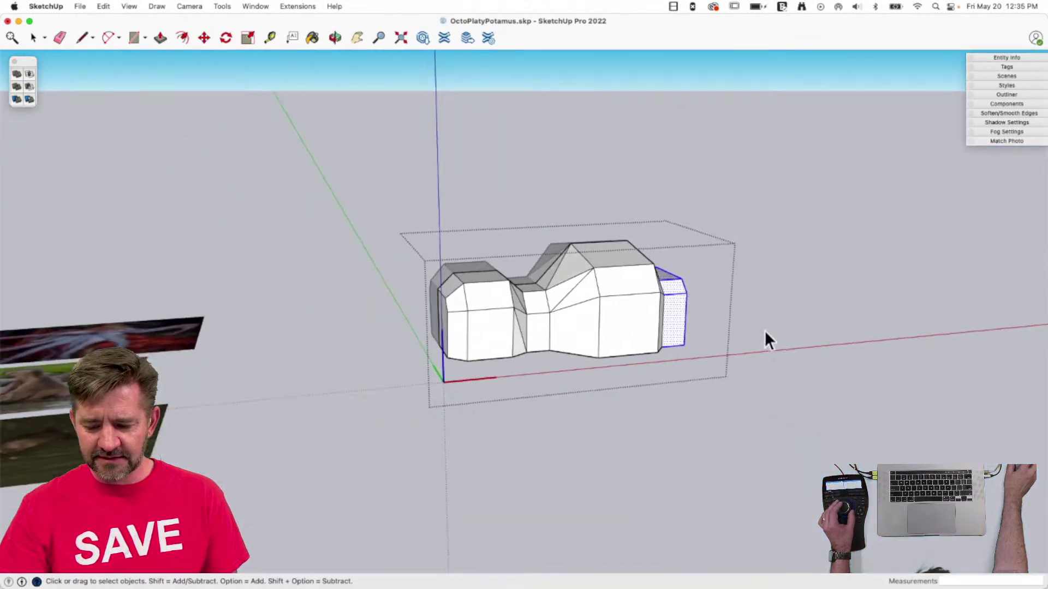
Rotate the entire body 90 degrees about the bottom corner of its end section so that it stands upright.
drag(775, 475, 775, 475)
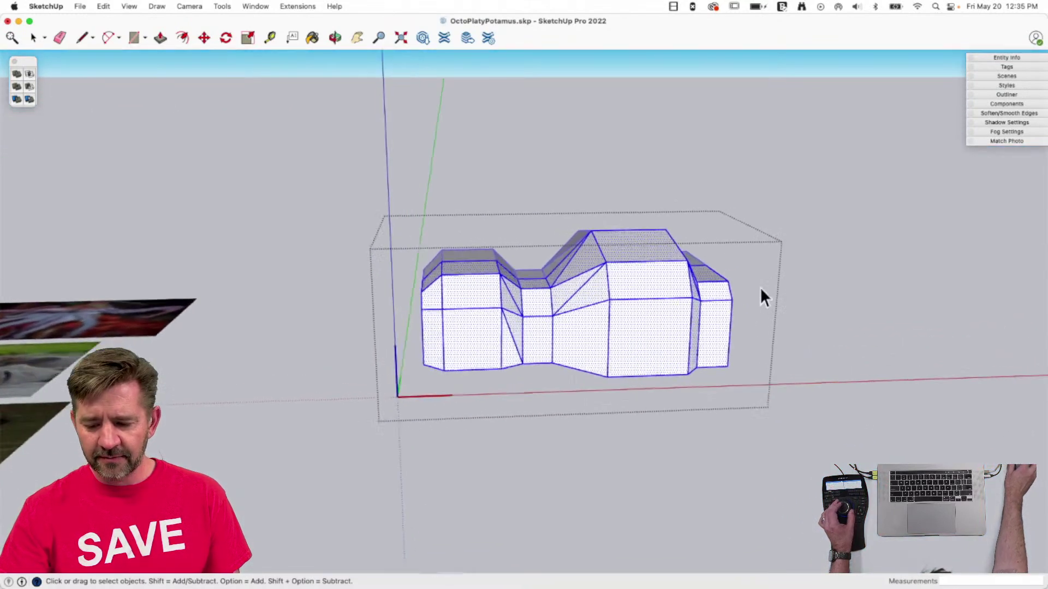
key(q)
click(726, 357)
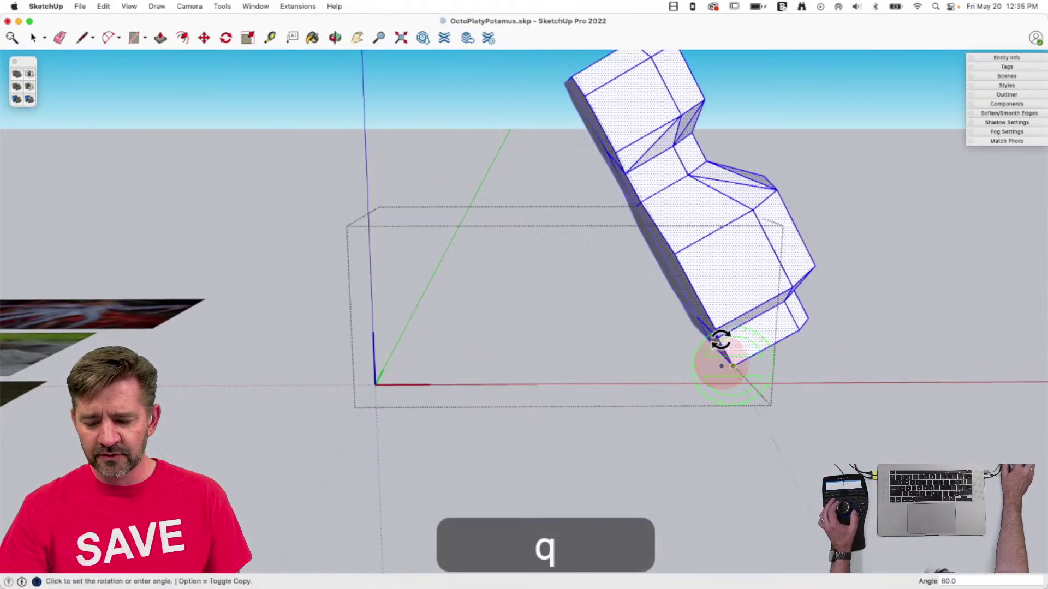
click(731, 318)
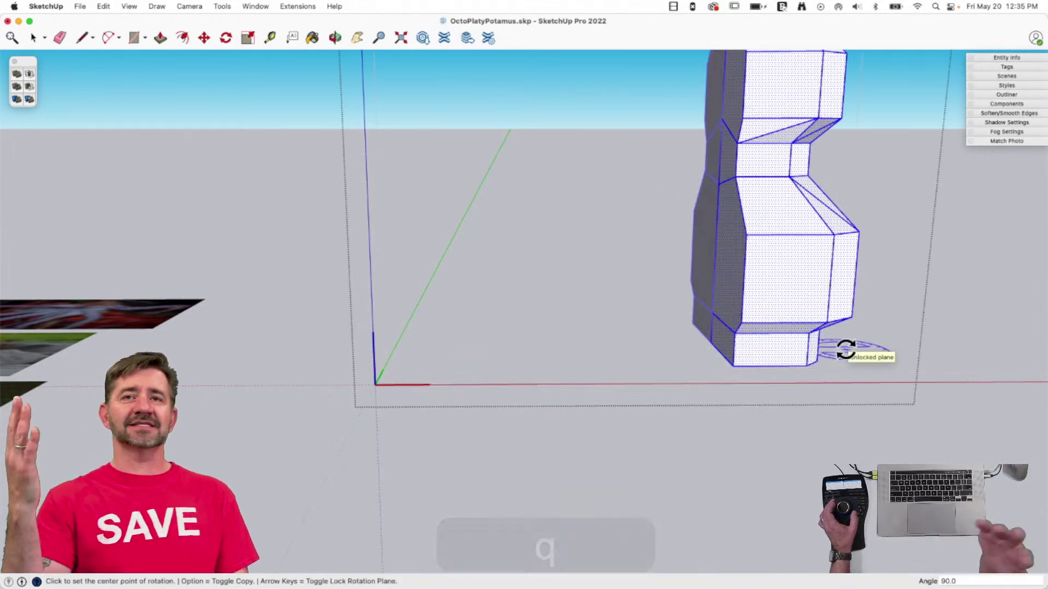
mouse_move(846, 349)
middle_down()
mouse_move(779, 323)
mouse_move(765, 264)
mouse_move(741, 229)
mouse_move(730, 140)
mouse_move(651, 171)
mouse_move(617, 267)
mouse_move(623, 279)
mouse_move(607, 270)
middle_up()
key(space)
Draw a line from the waist corner down to the base seam and erase the cross edges on the flat front.
key(l)
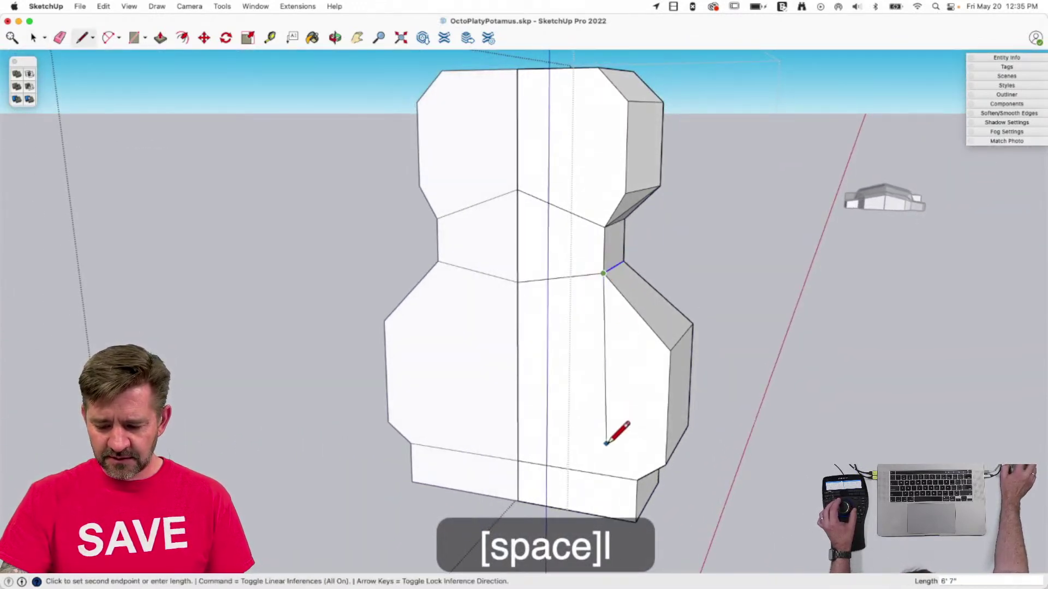
click(600, 473)
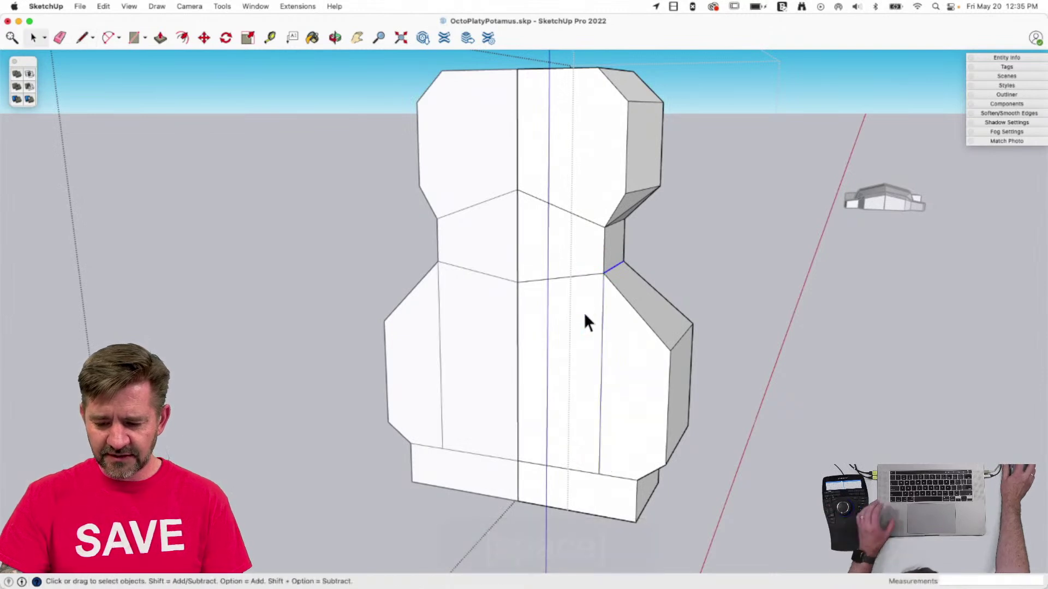
key(e)
drag(585, 277, 576, 235)
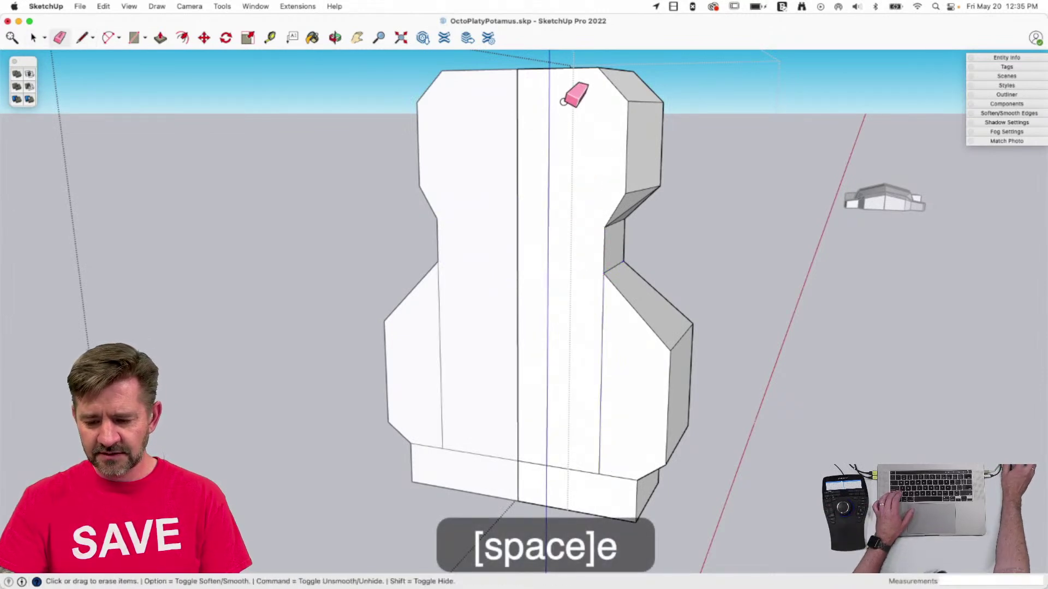
Offset the front panel's outer outline inward by about 5 11/16 in, leaving out the base seam and the centre line.
click(575, 157)
shift+click(518, 186)
shift+click(546, 205)
shift+click(544, 460)
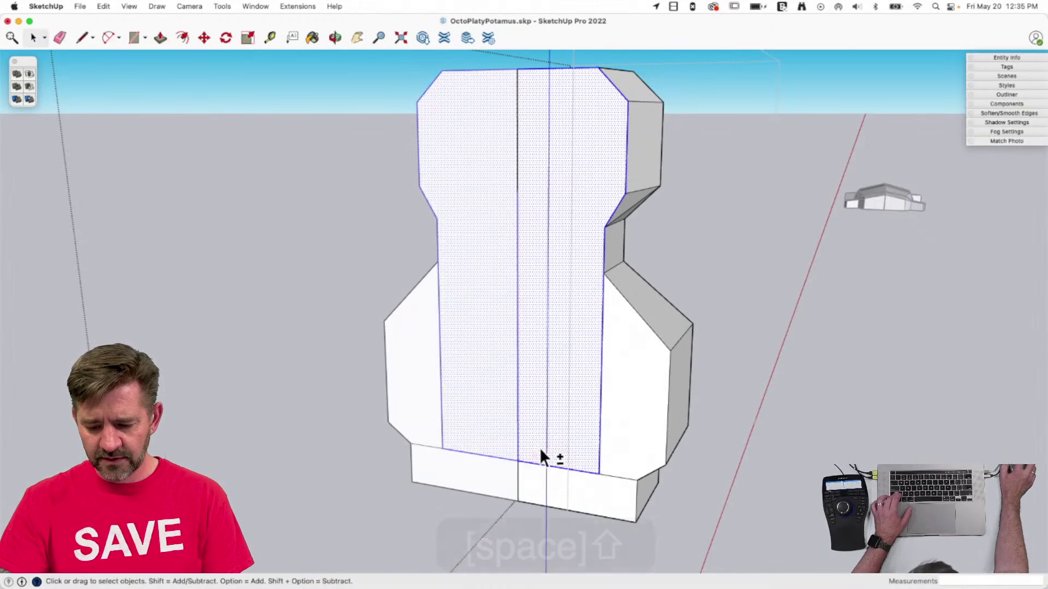
shift+click(517, 428)
shift+click(536, 464)
shift+click(529, 270)
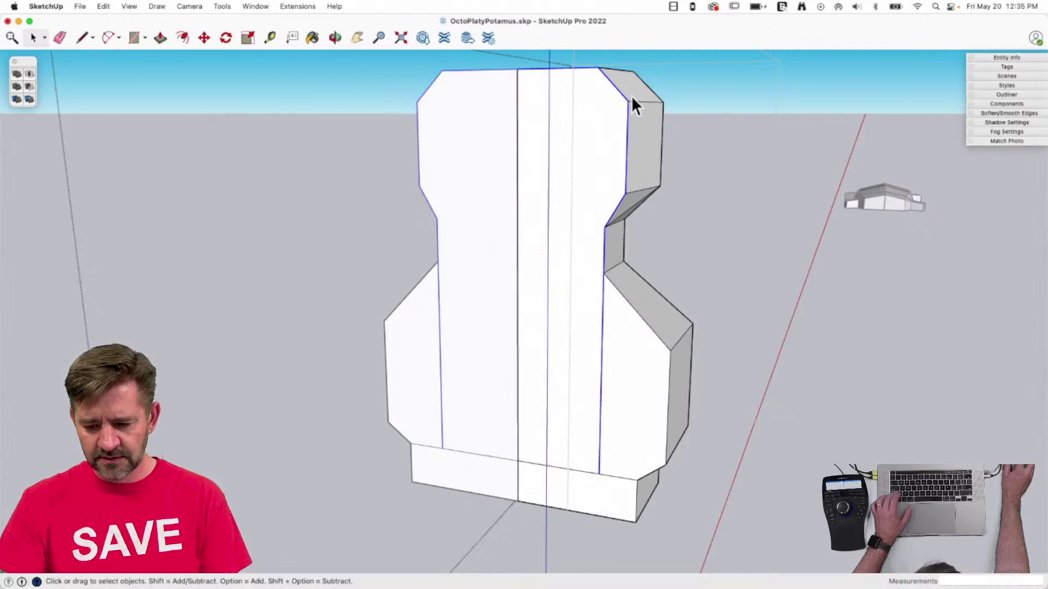
middle_drag(583, 83, 569, 191)
key(f)
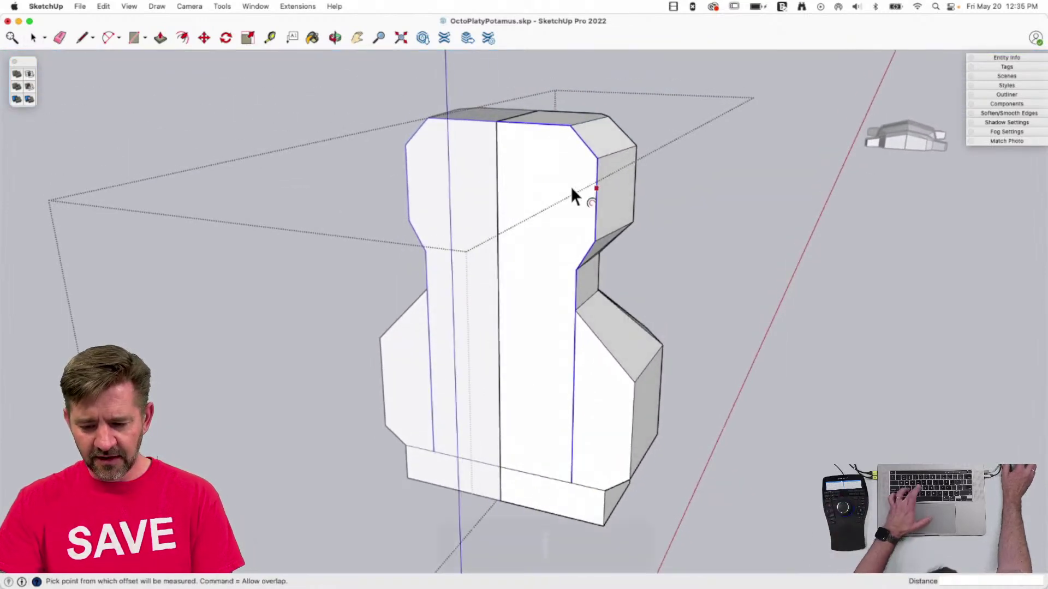
drag(580, 147, 556, 170)
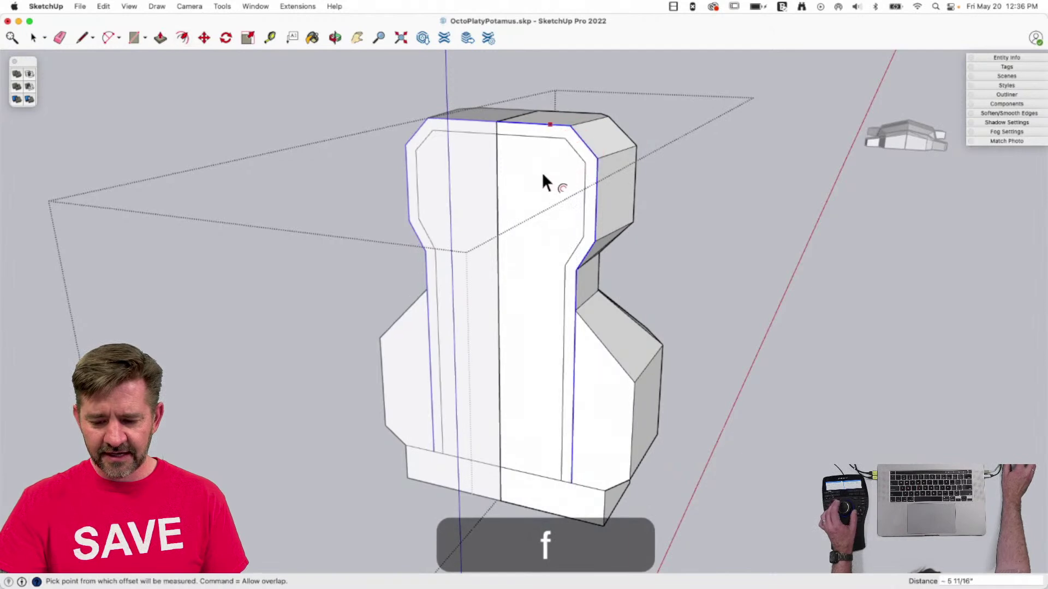
Try to push the inset front panel into the body with Push/Pull.
key(p)
click(541, 208)
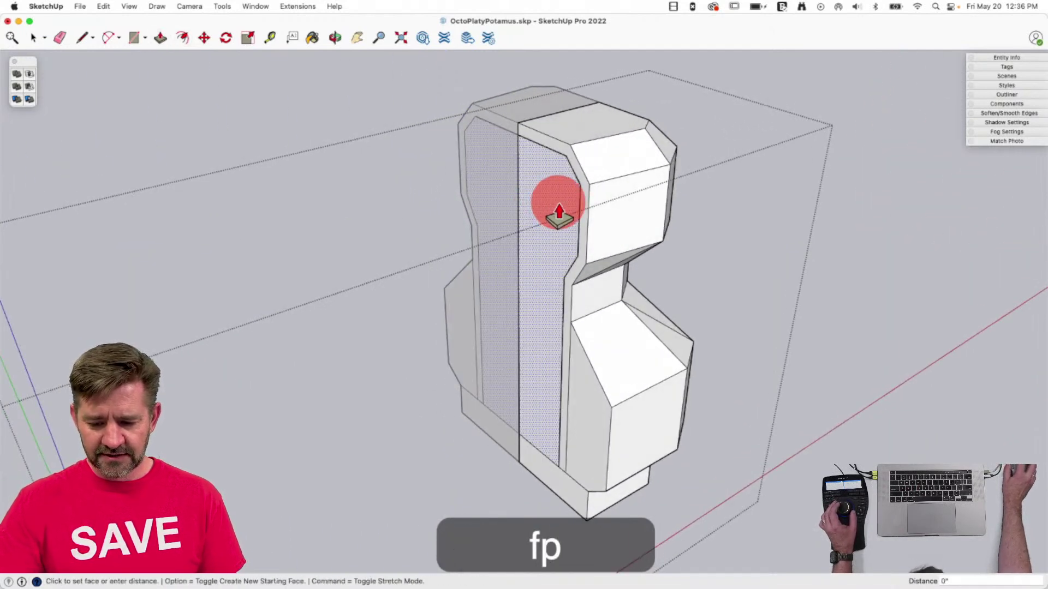
click(538, 212)
click(519, 220)
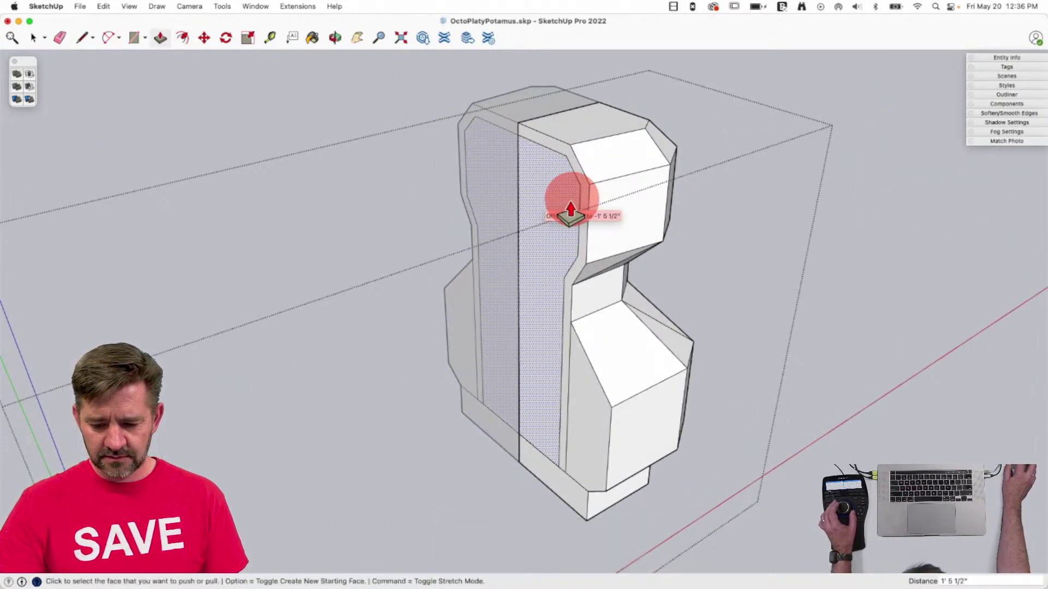
key(space)
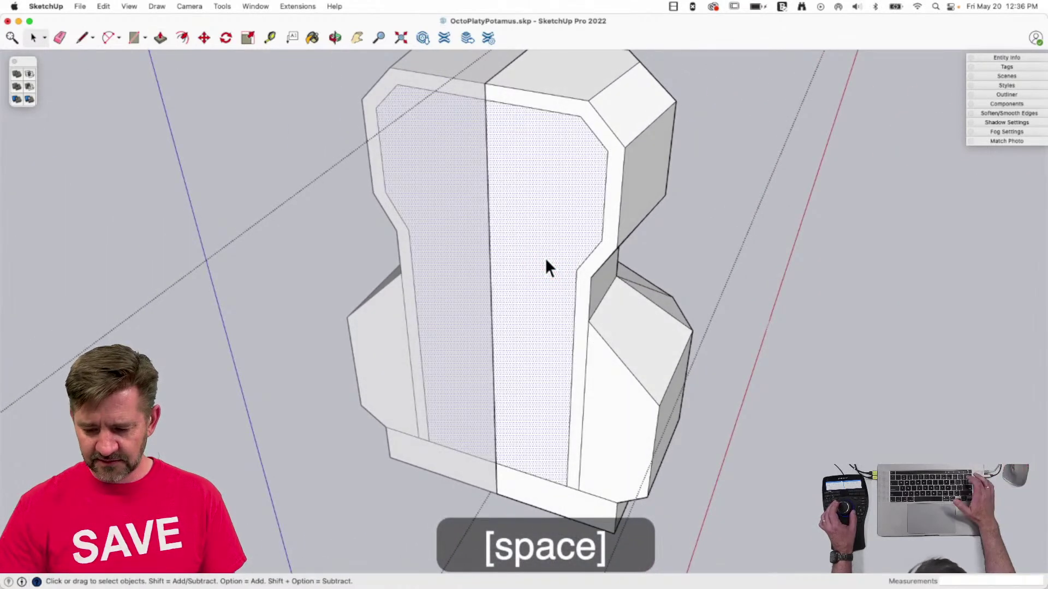
Delete the inset front face and erase the leftover internal geometry inside the hollow body.
key(BackSpace)
key(e)
click(523, 168)
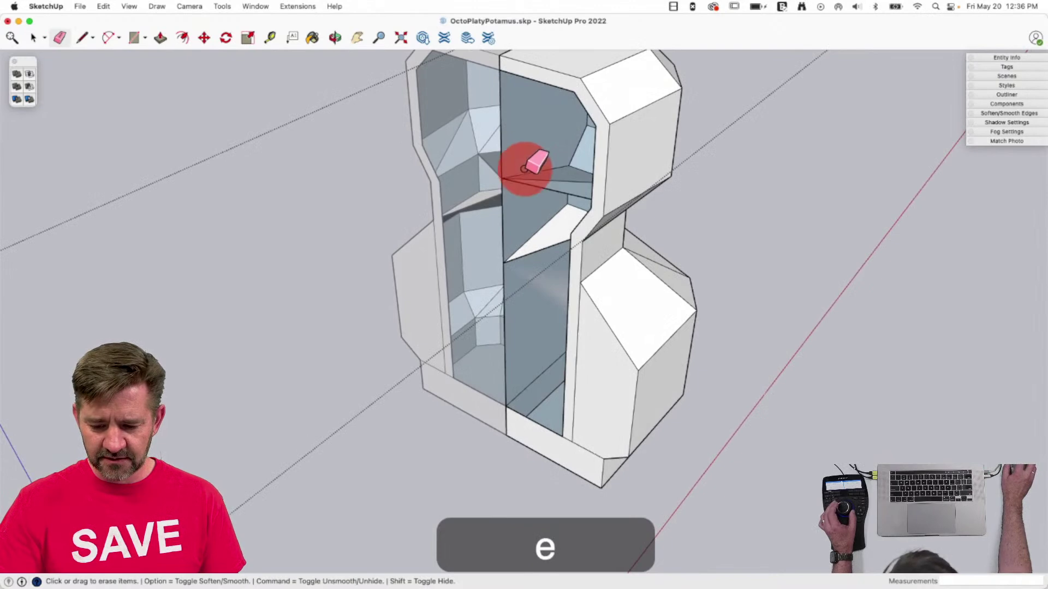
drag(530, 261, 568, 235)
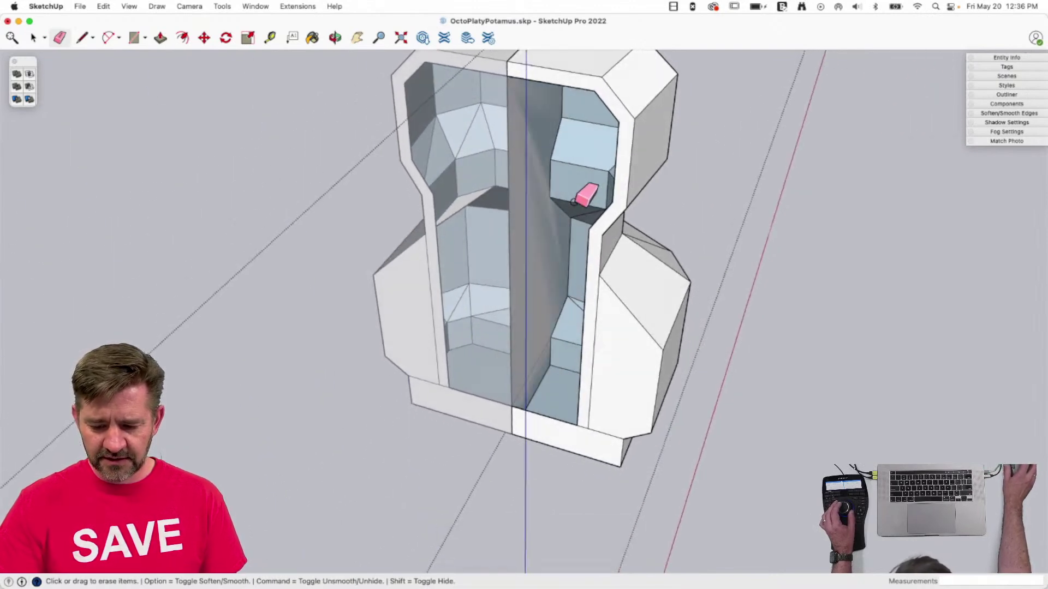
Redraw the bottom edge of the opening to the centre line to rebuild the inset front face.
key(space)
key(l)
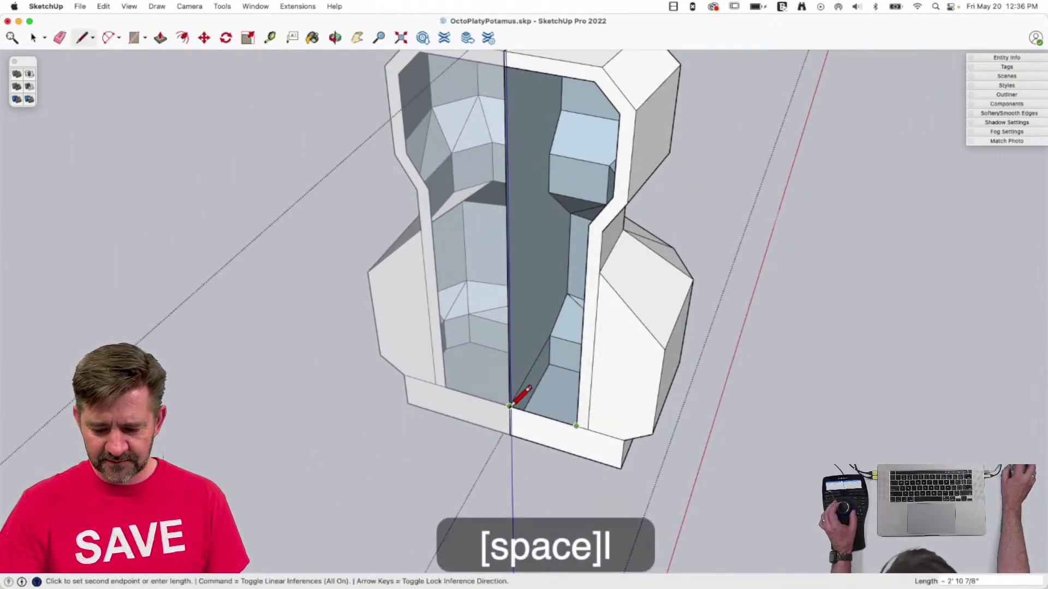
click(509, 405)
key(e)
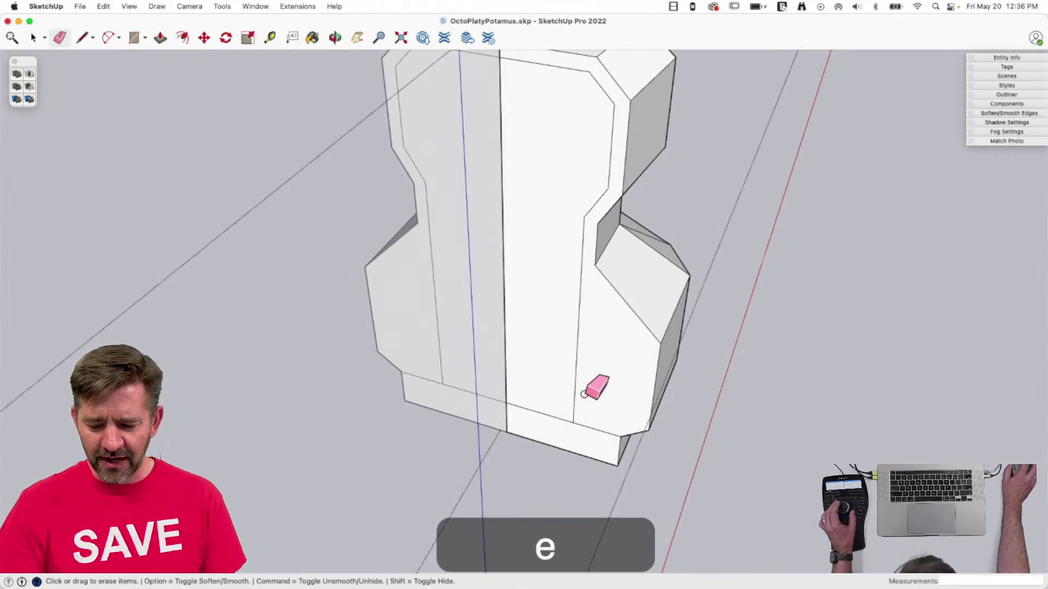
Push the inset front face about 11 11/16 in into the body to form a recess.
key(p)
drag(518, 351, 537, 355)
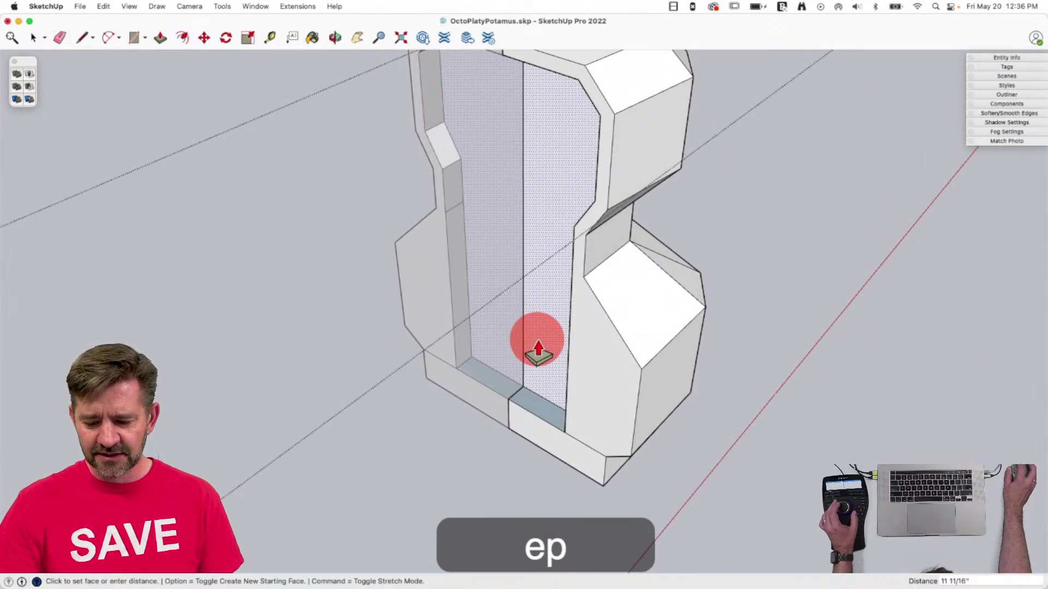
click(542, 352)
key(space)
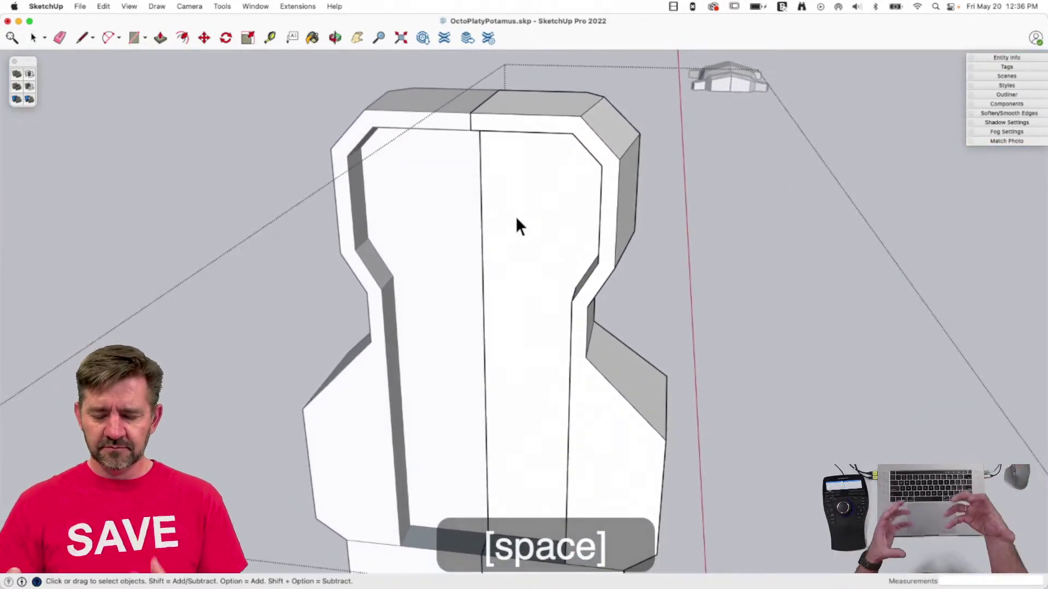
Scale the recess's back face down uniformly from its upper outer corner to slope the recess walls.
click(516, 216)
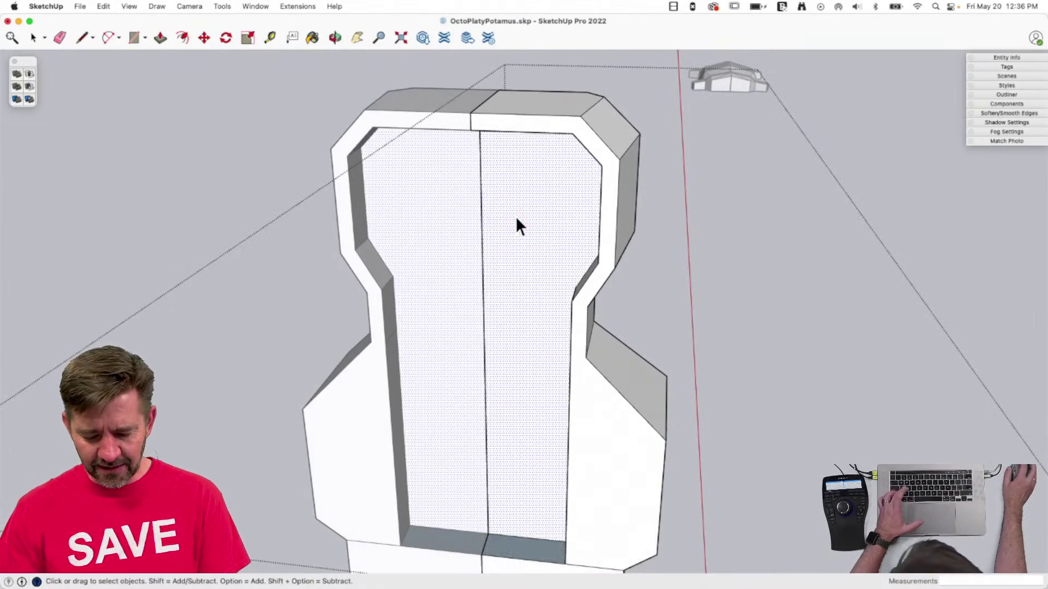
key(s)
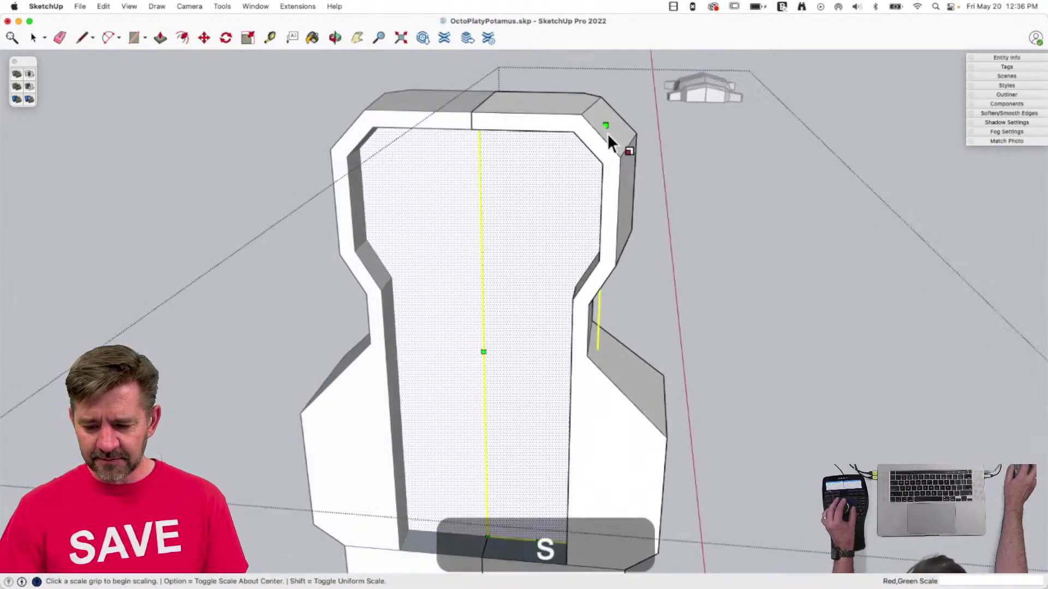
click(594, 117)
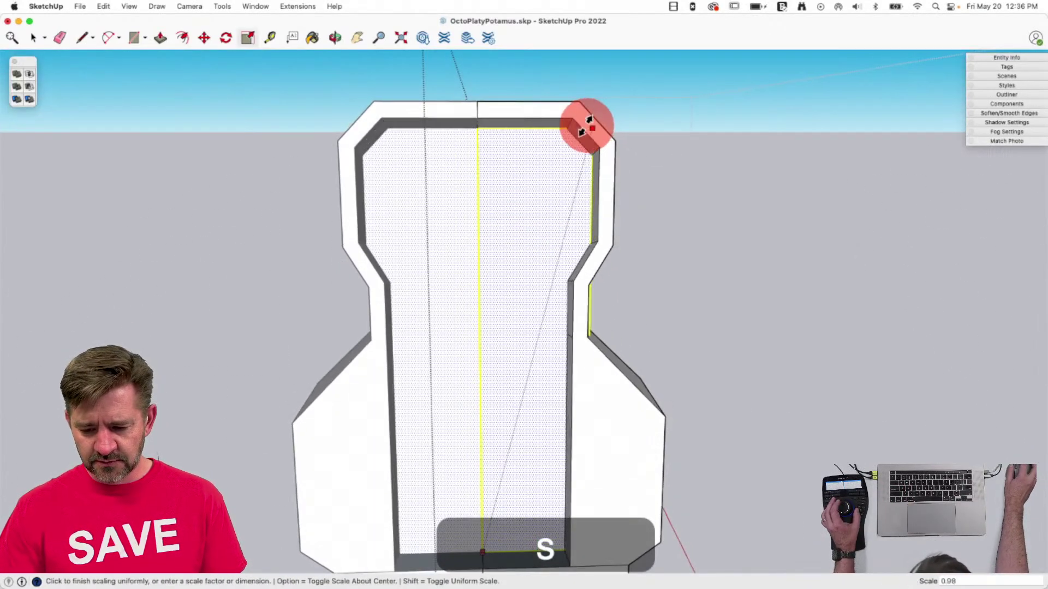
click(567, 137)
middle_drag(627, 418, 575, 365)
drag(575, 365, 578, 370)
key(space)
middle_drag(578, 370, 644, 367)
key(e)
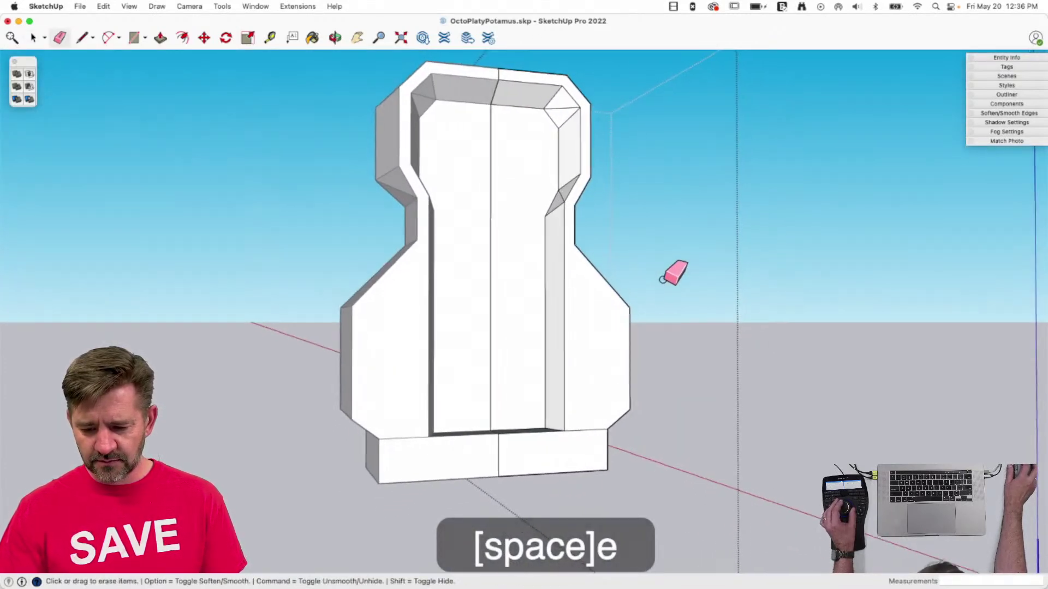
key(space)
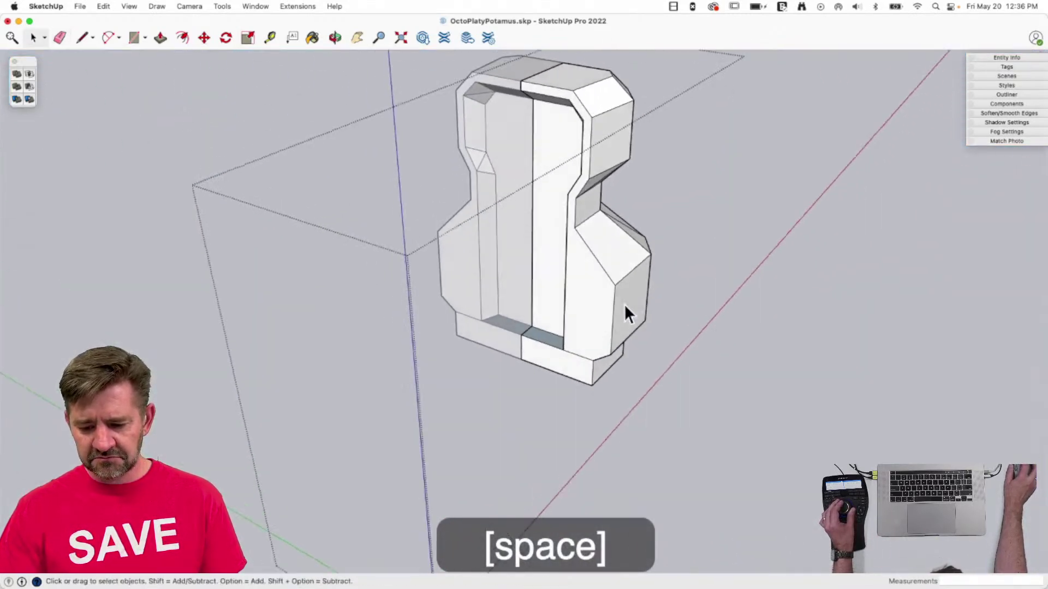
Draw a horizontal line about 2 ft 5 1/2 in long across the recess's back face, from centre line to side wall.
key(l)
click(417, 299)
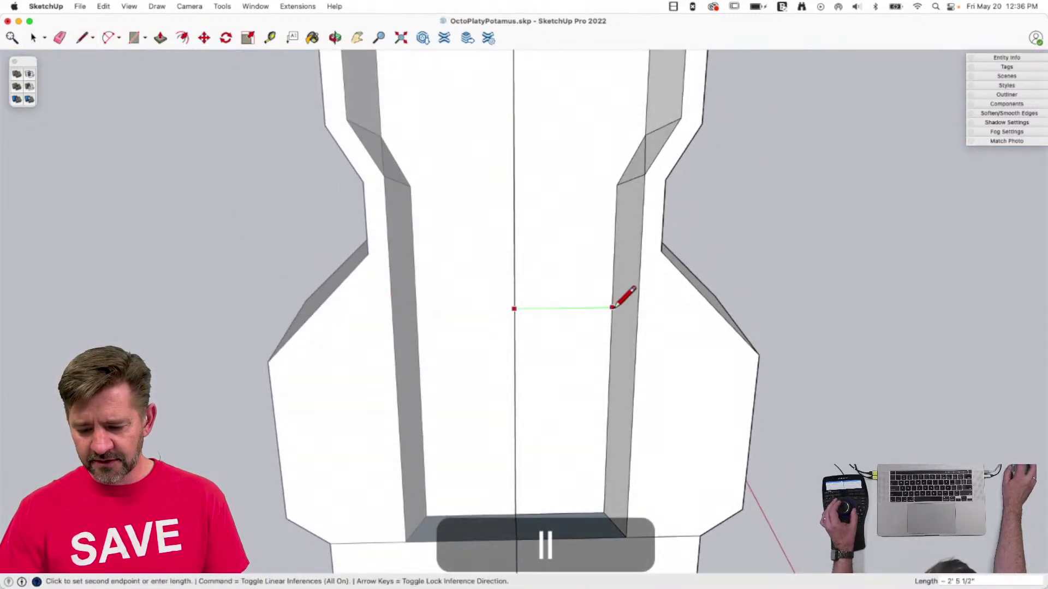
key(space)
Move the bottom edge of the recess's back face forward to the base's front edge, sloping the lower panel outward.
click(571, 439)
key(m)
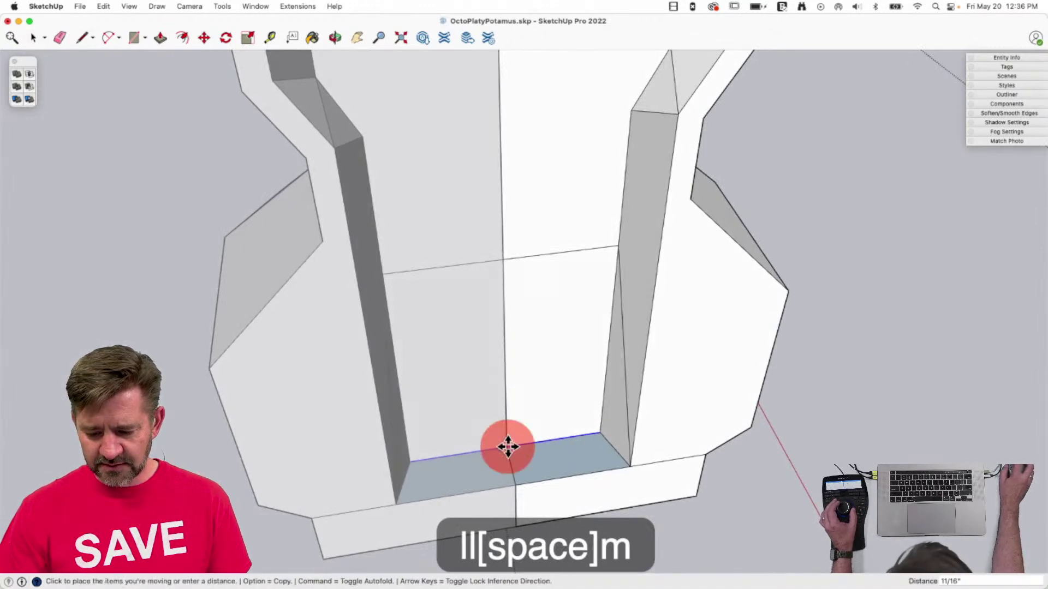
click(508, 446)
click(673, 468)
key(space)
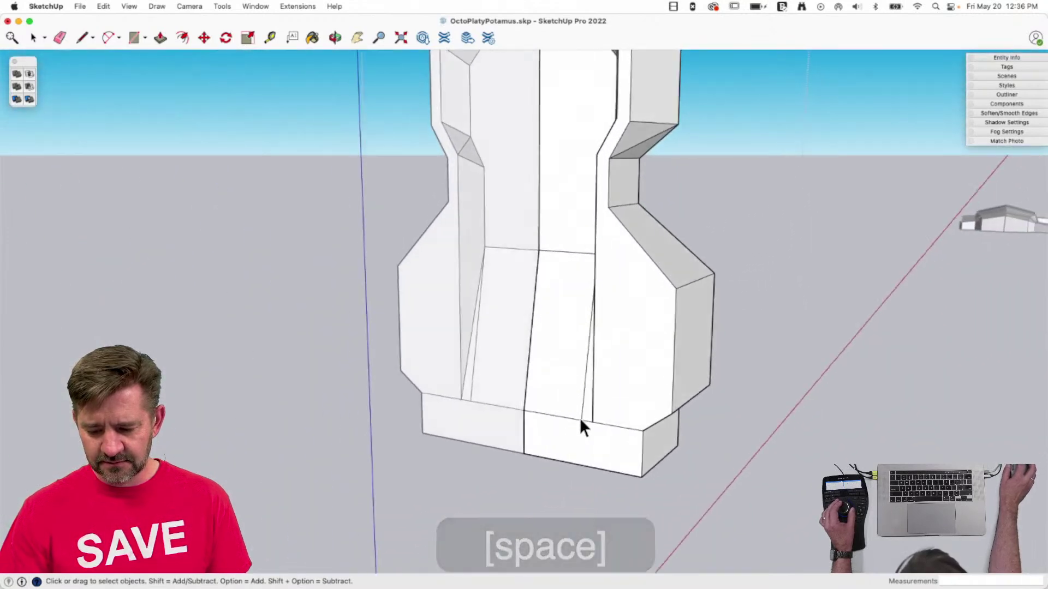
Draw a line about 1 ft 2 7/8 in long across the recess side wall at the lower panel's top, and erase the wall below.
key(e)
key(l)
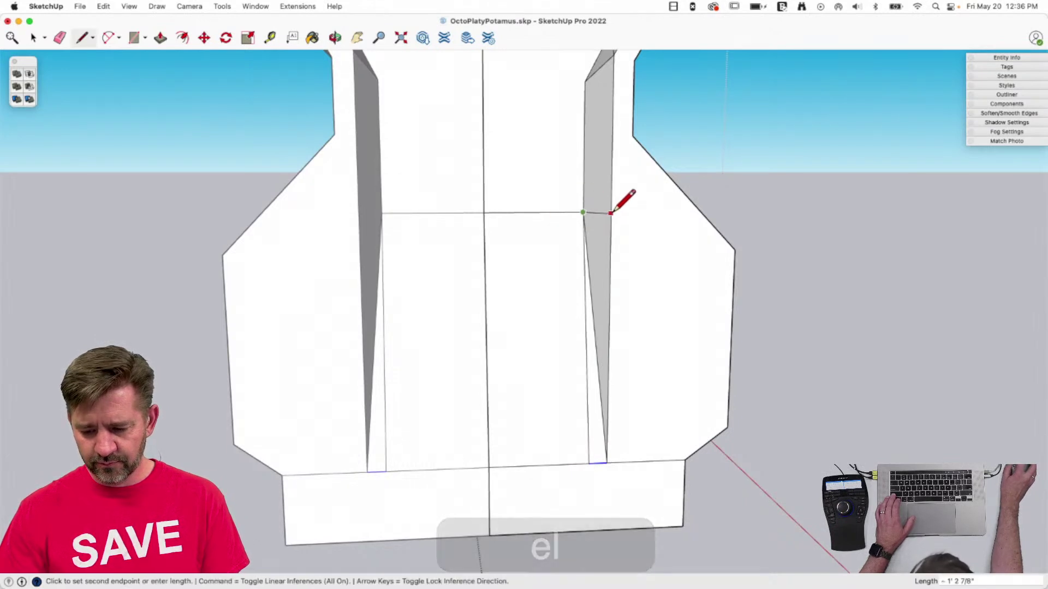
key(e)
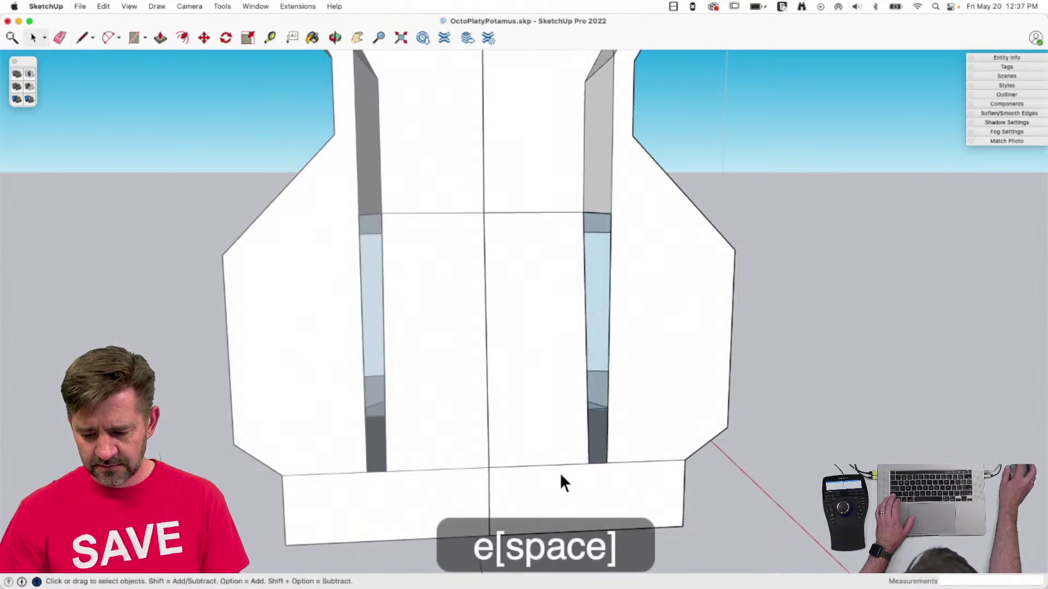
Move the lower panel's bottom edge up about 1 ft 9 1/16 in along the recess side.
click(551, 469)
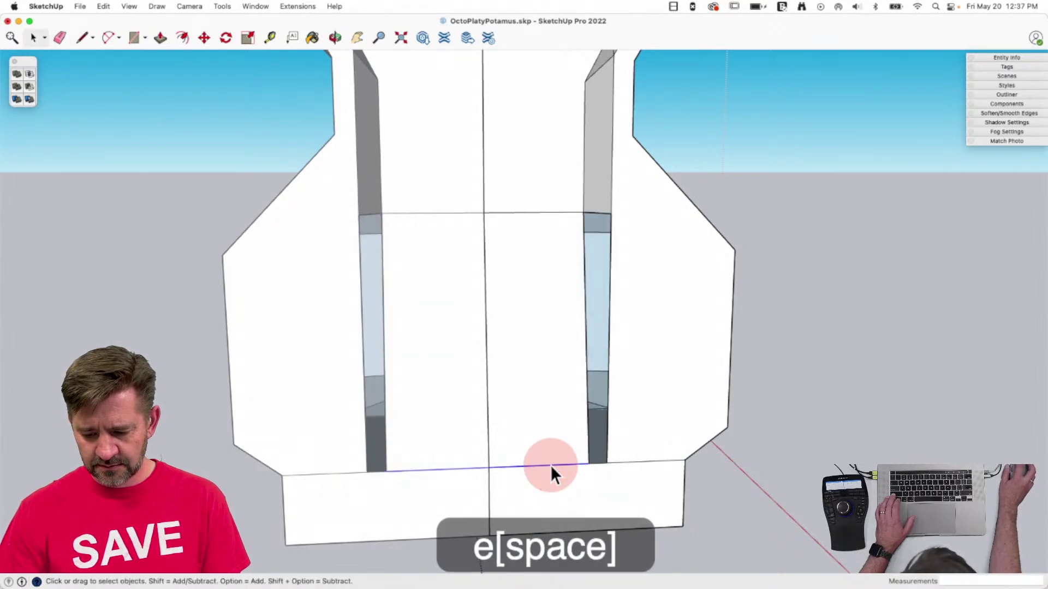
key(m)
click(606, 463)
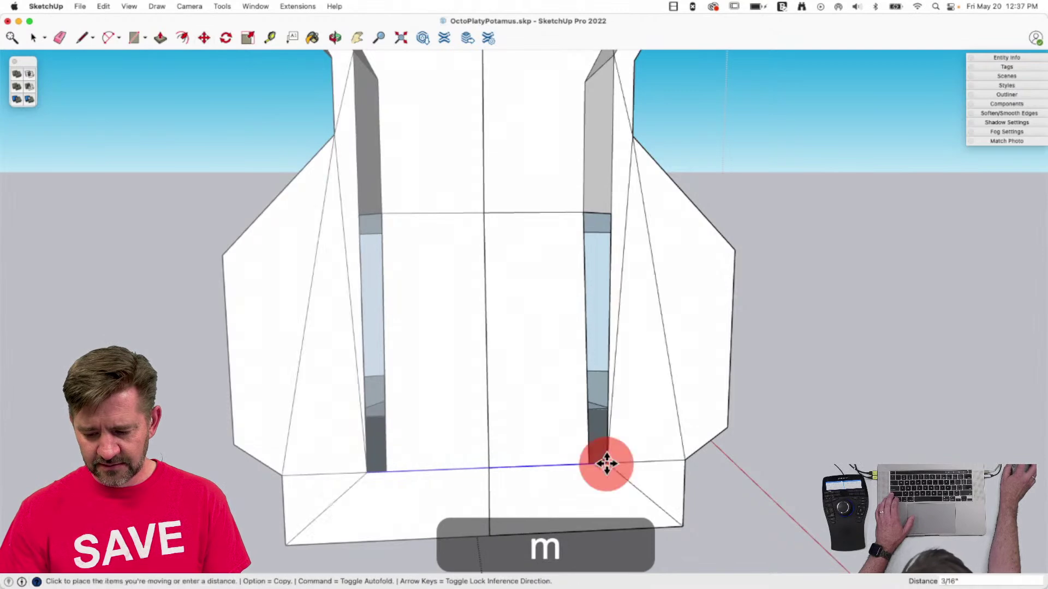
click(609, 394)
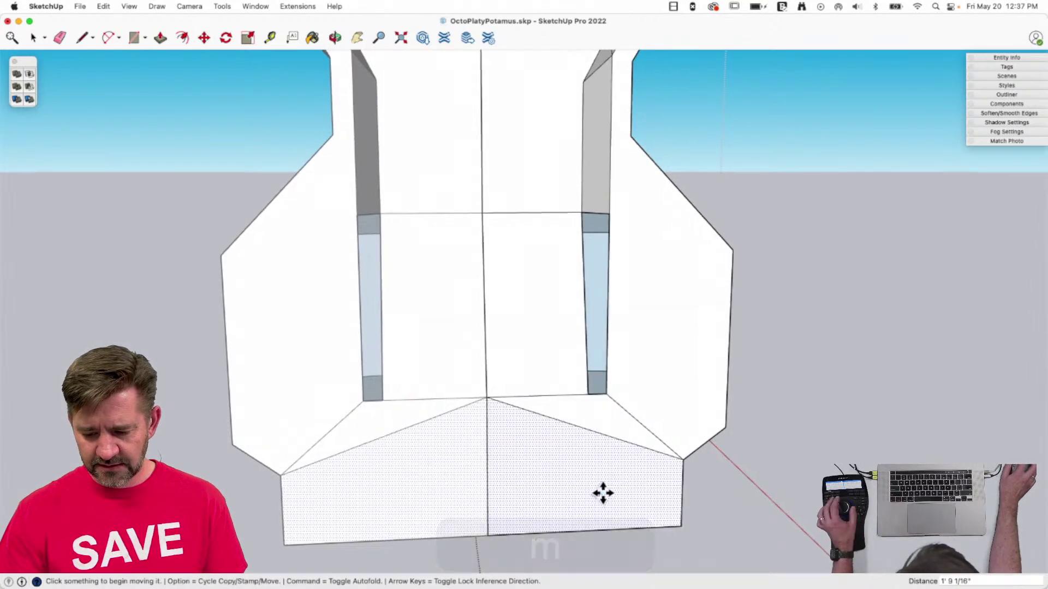
Close the gap beside the lower panel with a diagonal edge and erase the leftover edge between the base and front face.
key(l)
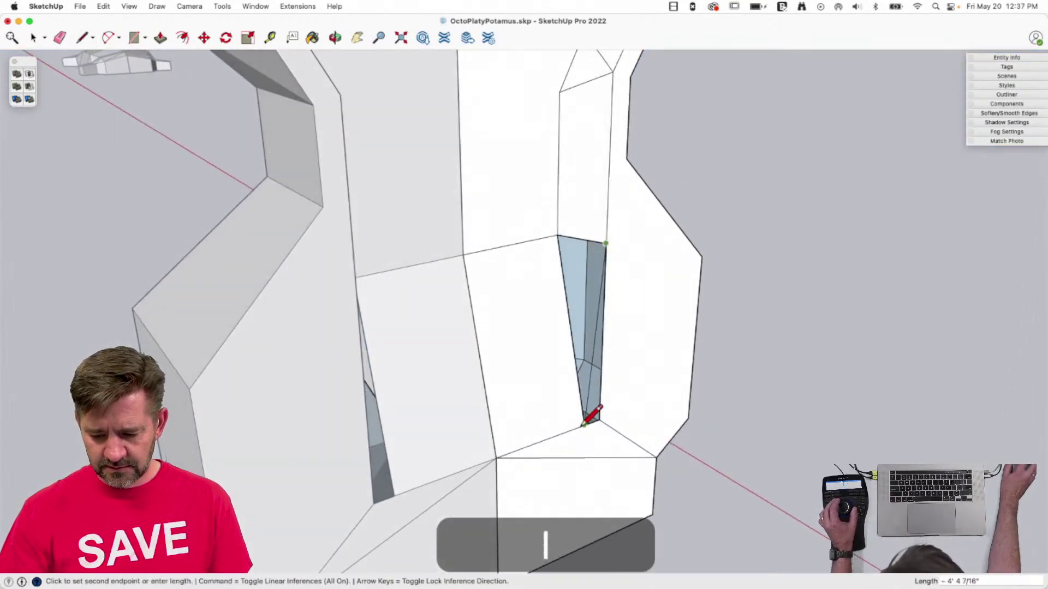
click(584, 425)
key(e)
click(611, 435)
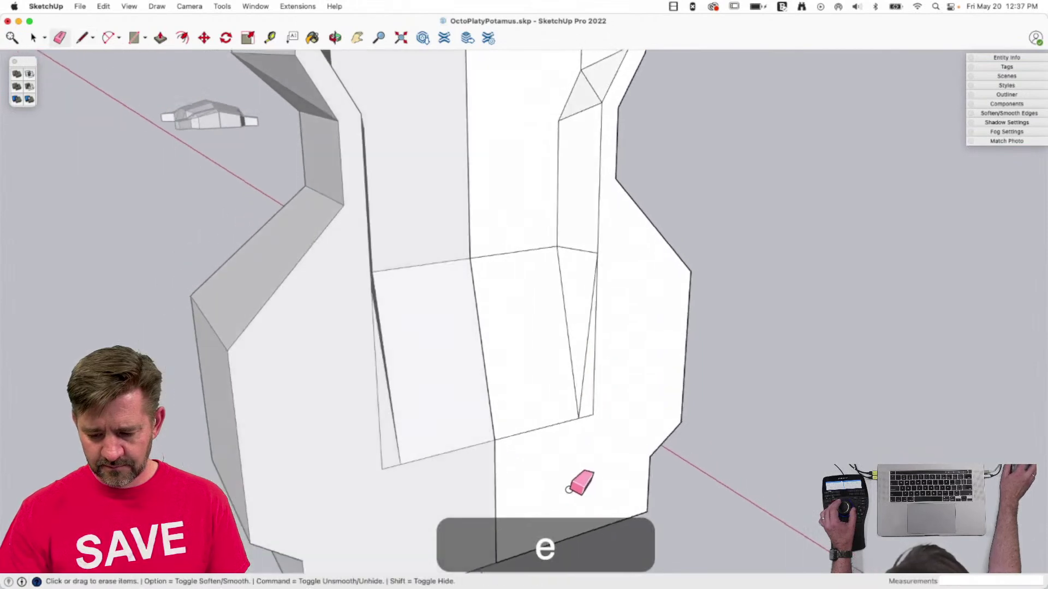
key(space)
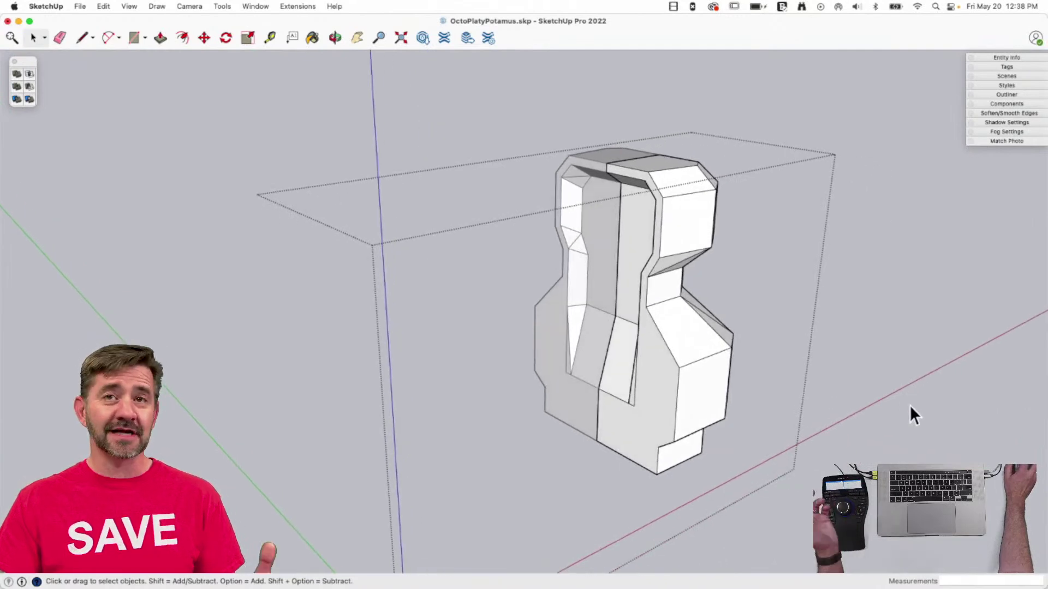
Rotate all of the body's geometry about its base corner so the body lies horizontally with the recess facing down.
key(space)
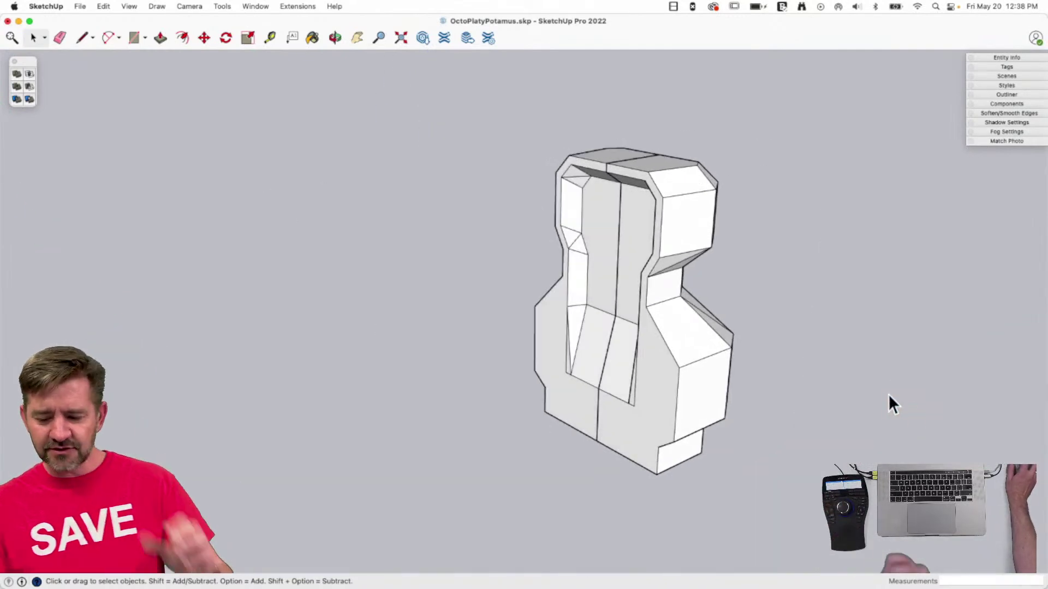
double_click(657, 409)
click(620, 396)
triple_click(619, 396)
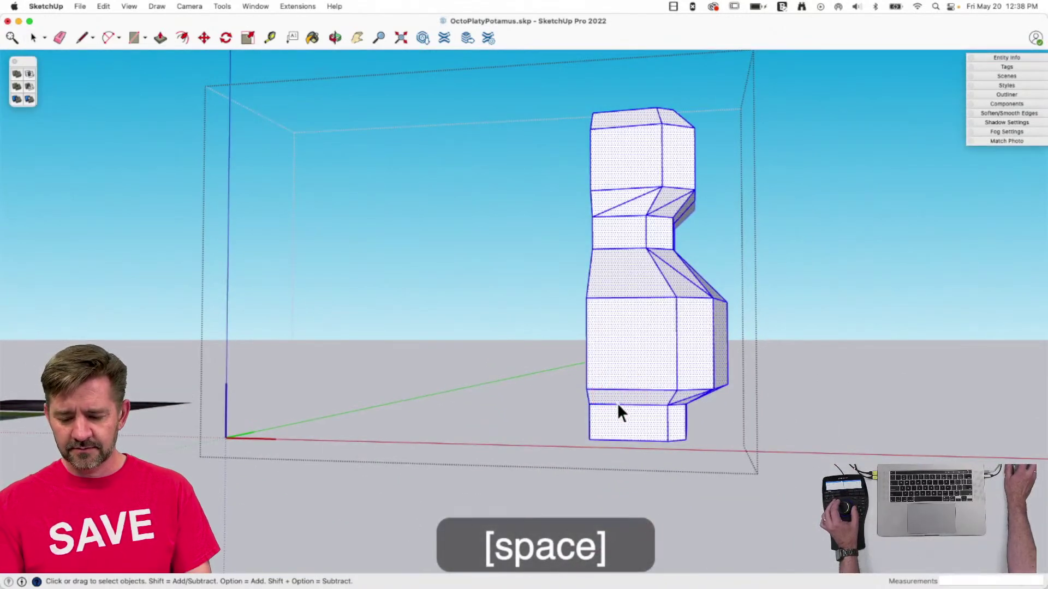
key(q)
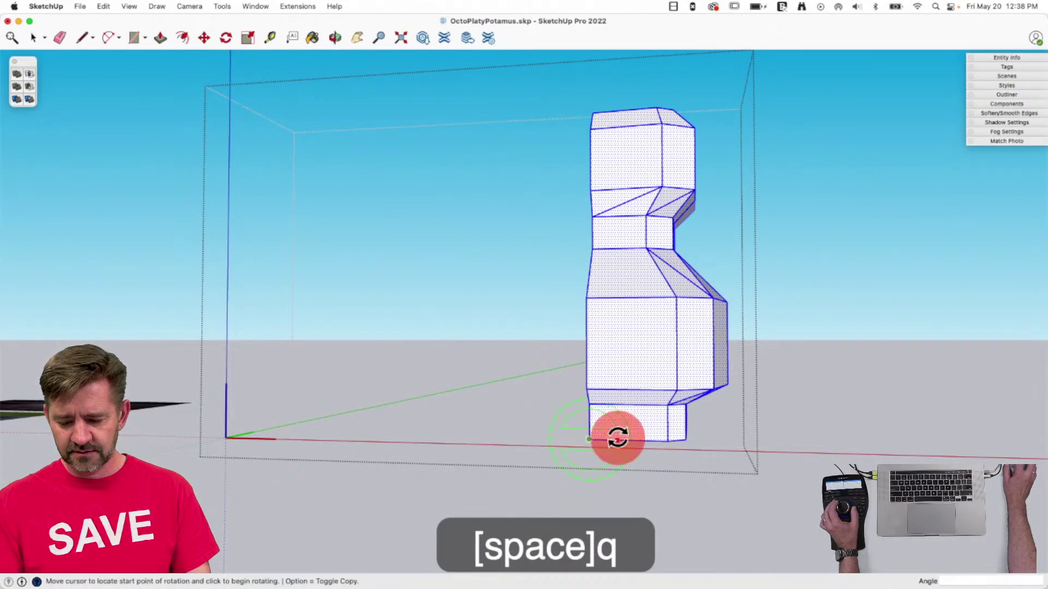
click(617, 437)
click(592, 399)
key(space)
click(754, 506)
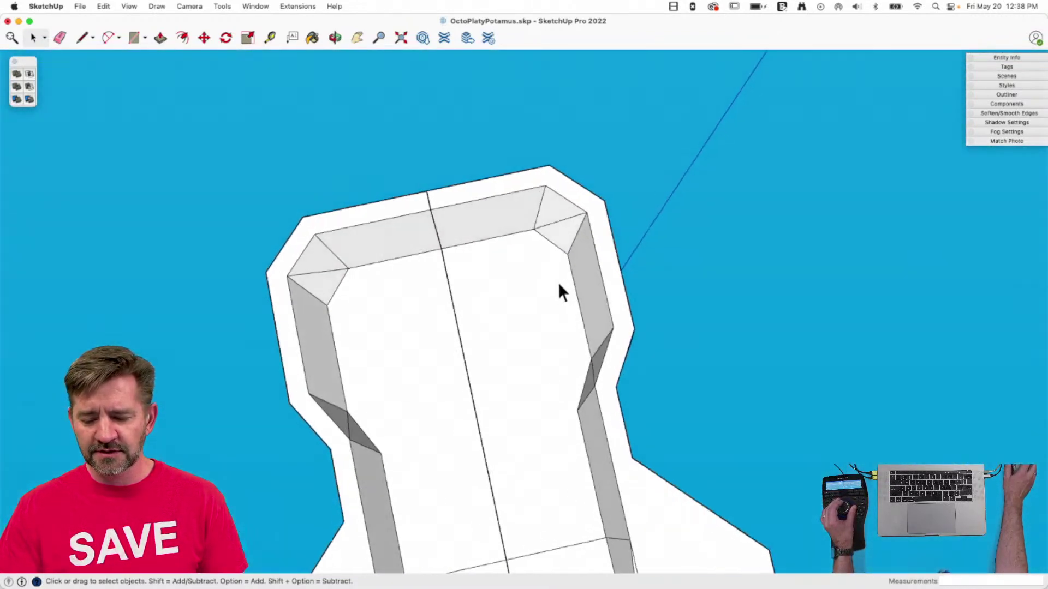
Draw a rectangle about 11 13/16 by 10 11/16 in on the recess floor near the head end and extrude it outward past the rim.
click(558, 284)
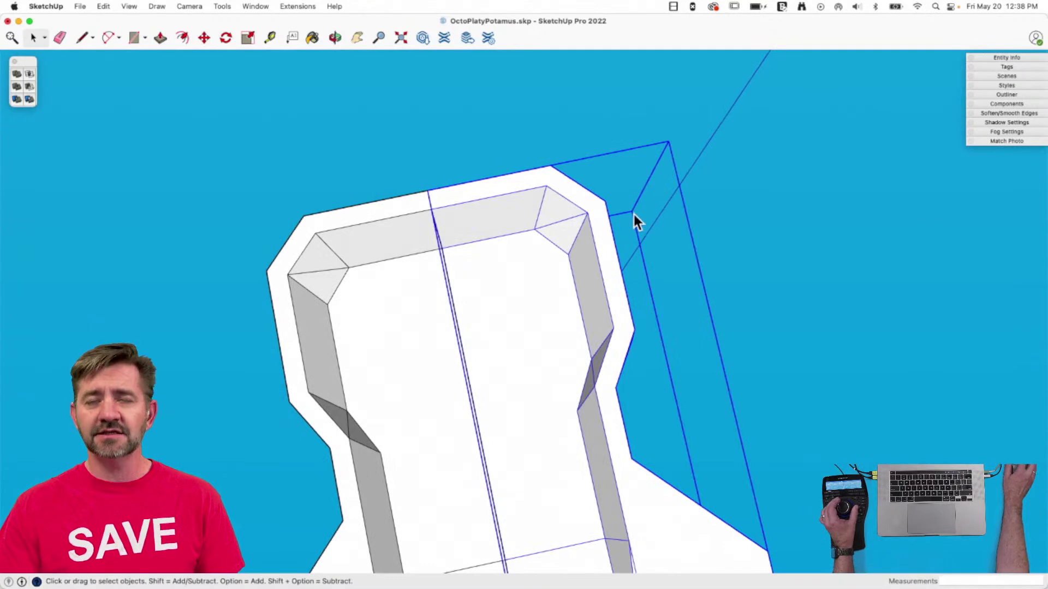
key(r)
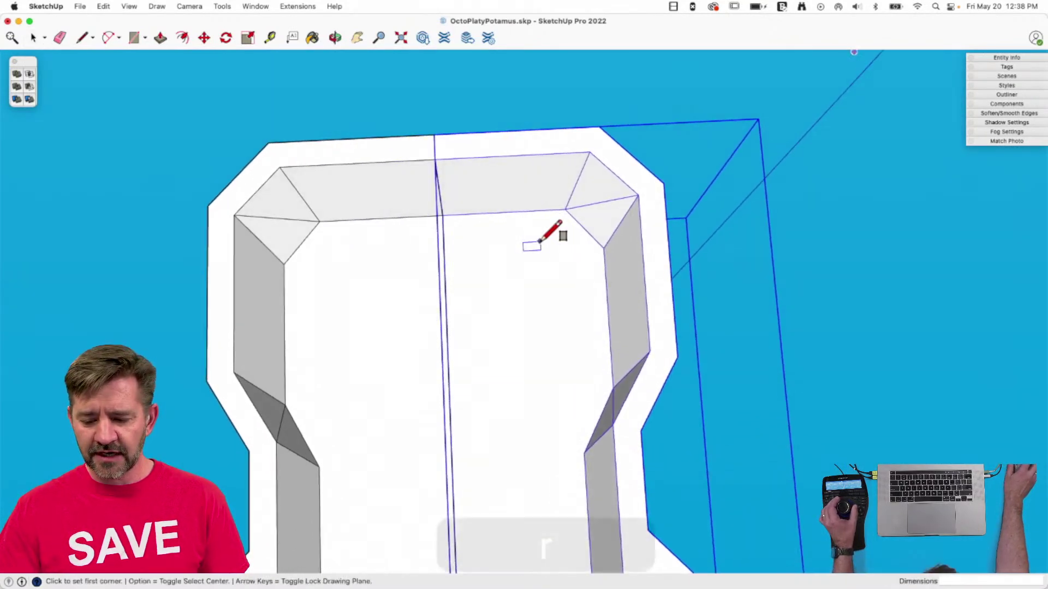
click(527, 228)
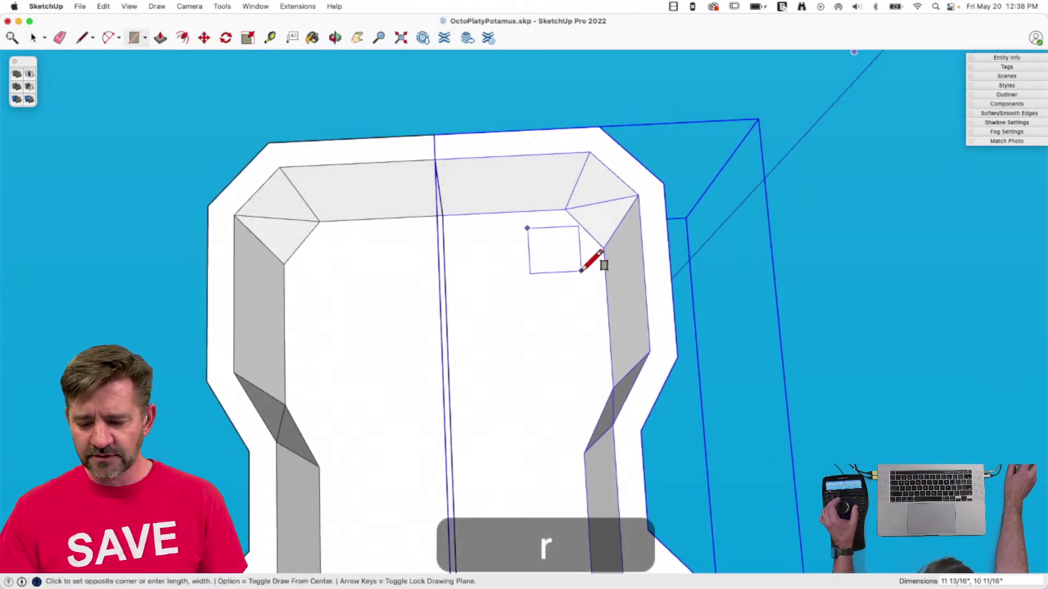
key(p)
drag(562, 293, 510, 282)
key(space)
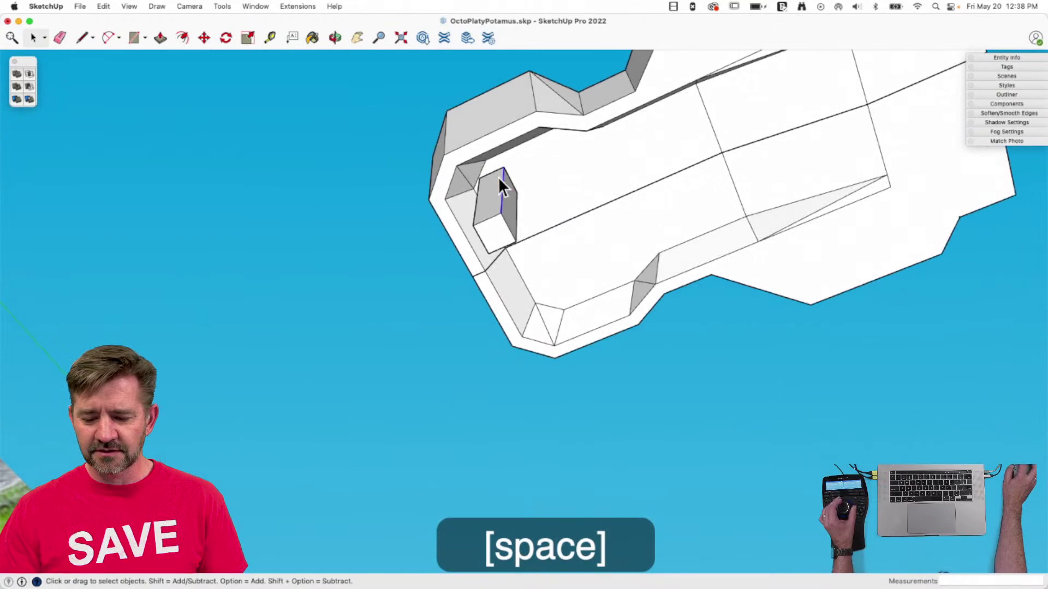
Move the extruded block about 1 ft 1 1/4 in toward the recess's outer head-end corner, and shift it another 3 in.
click(498, 181)
key(m)
click(650, 274)
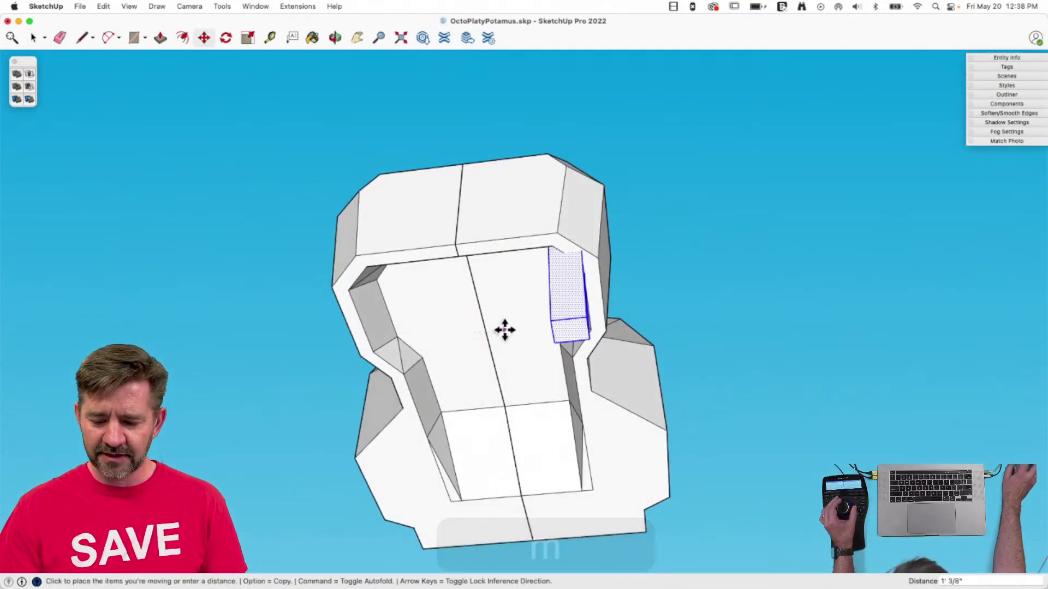
click(488, 330)
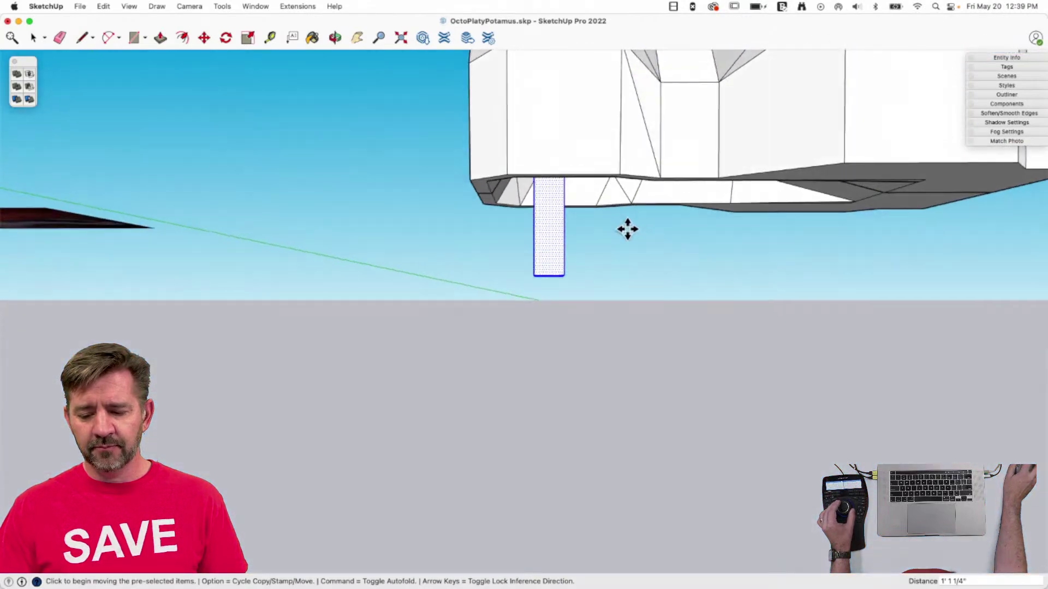
click(564, 227)
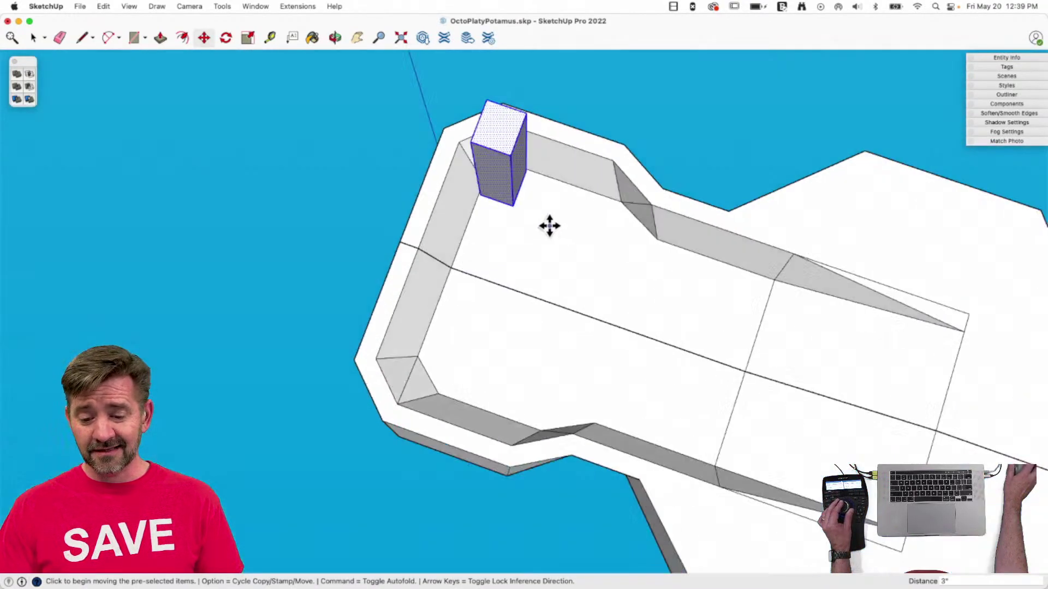
Move one edge of the block's free end toward the body to slant the end face.
key(space)
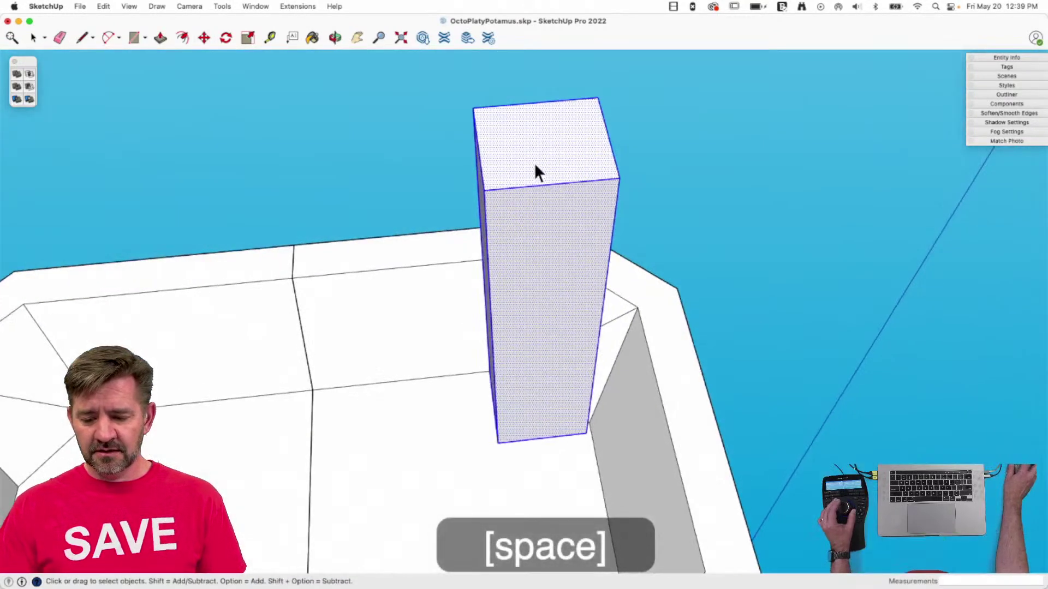
click(532, 185)
key(m)
click(525, 143)
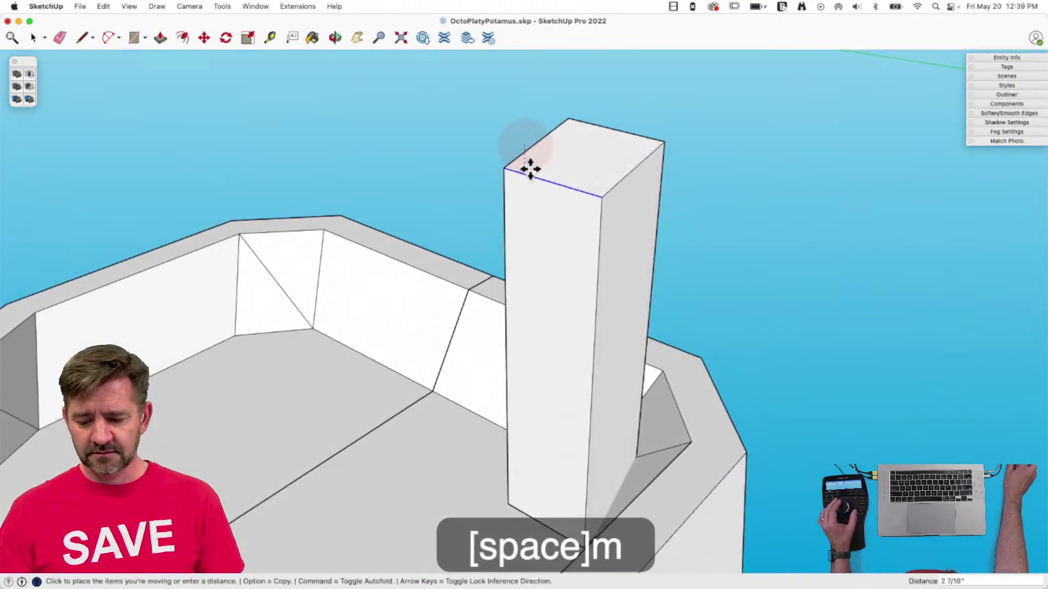
click(528, 232)
key(space)
key(space)
Scale the block's slanted end face to 0.74 along the green axis to taper the block.
click(568, 218)
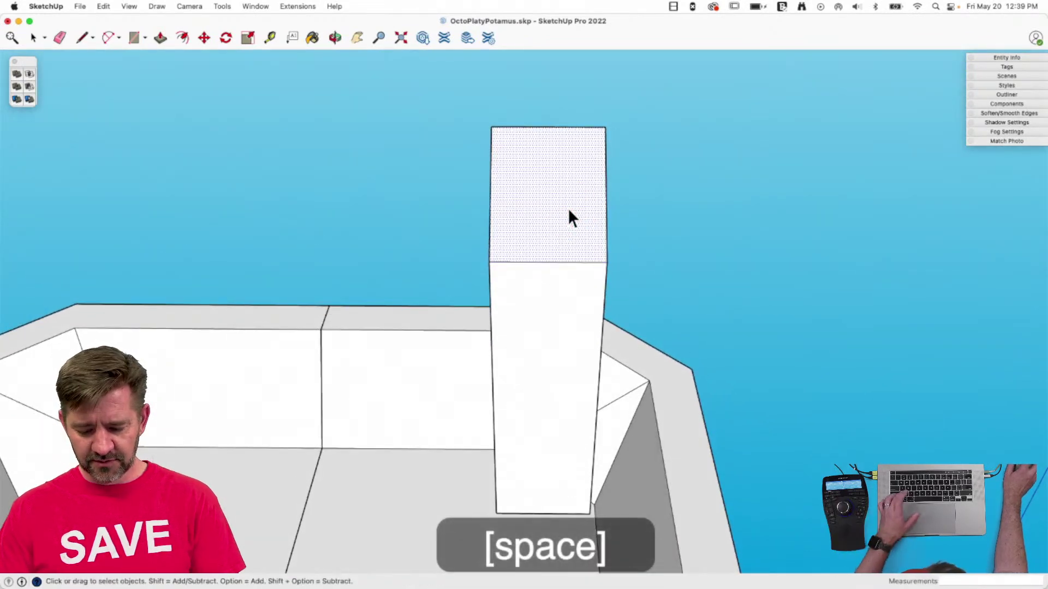
key(s)
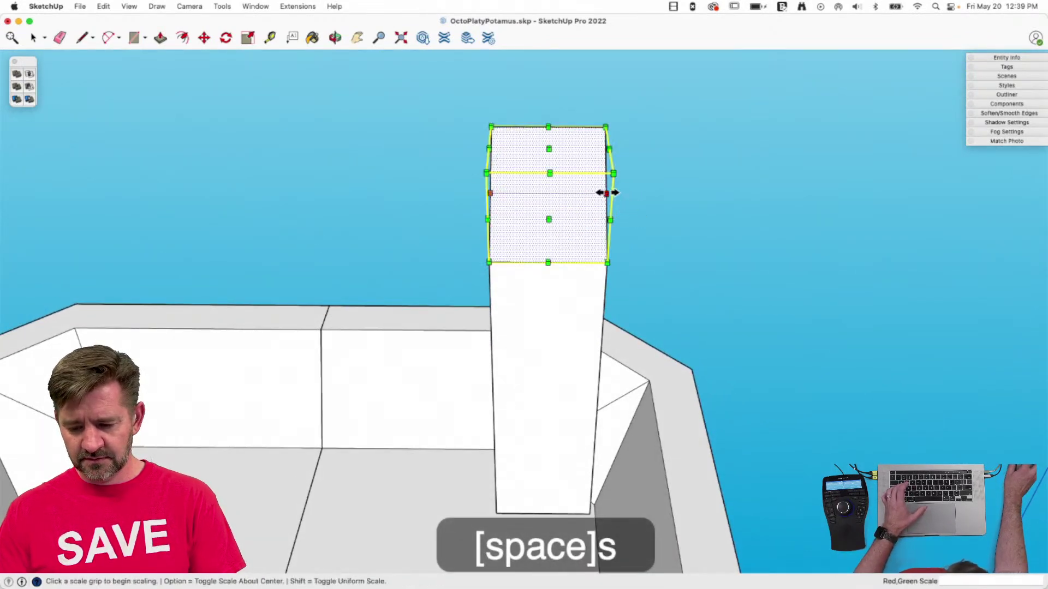
click(575, 195)
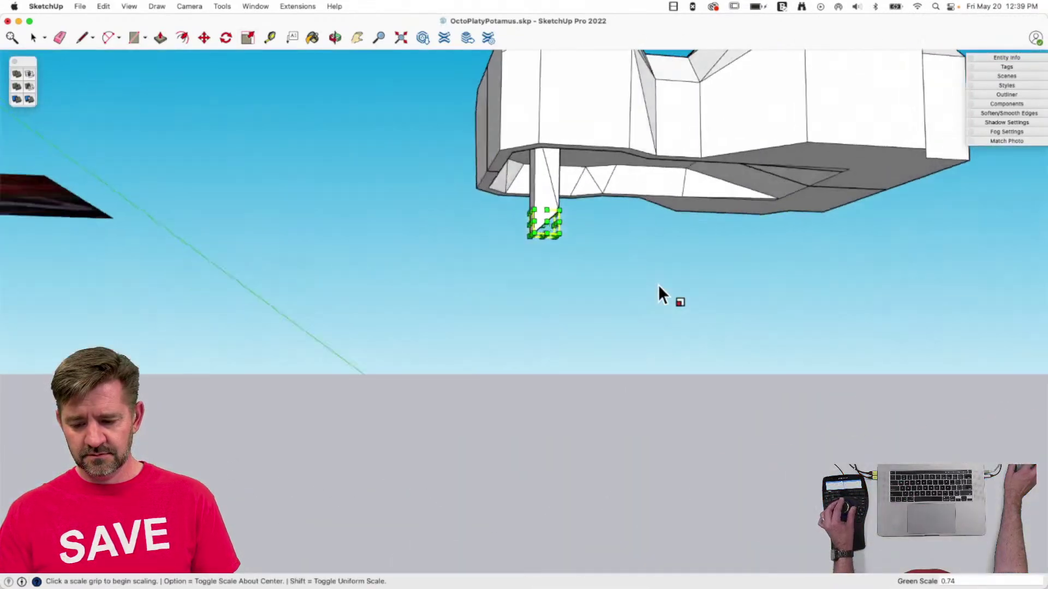
key(space)
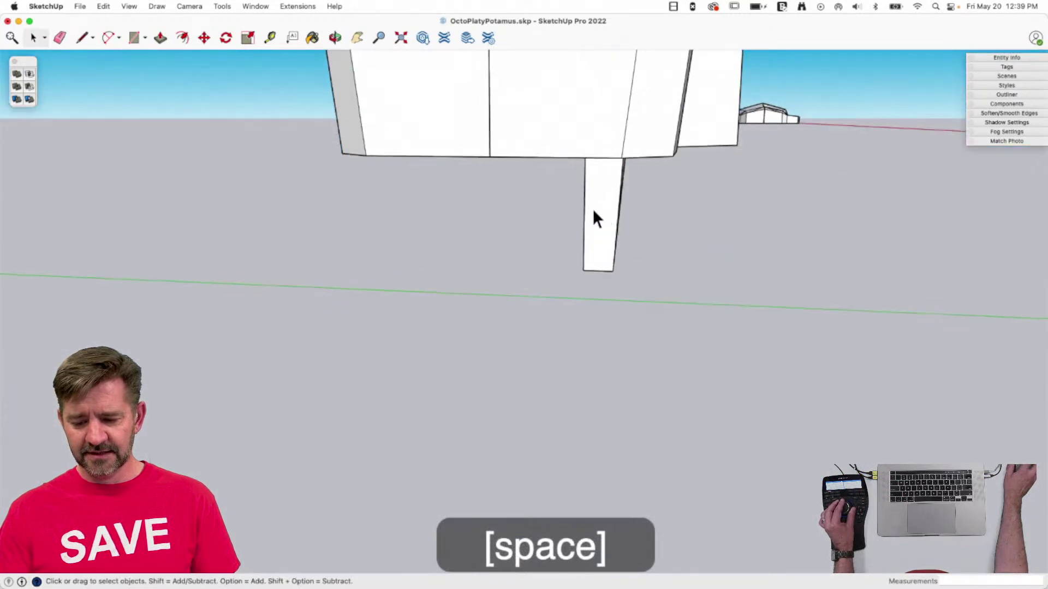
Make a group of the tapered leg block.
click(601, 209)
double_click(503, 314)
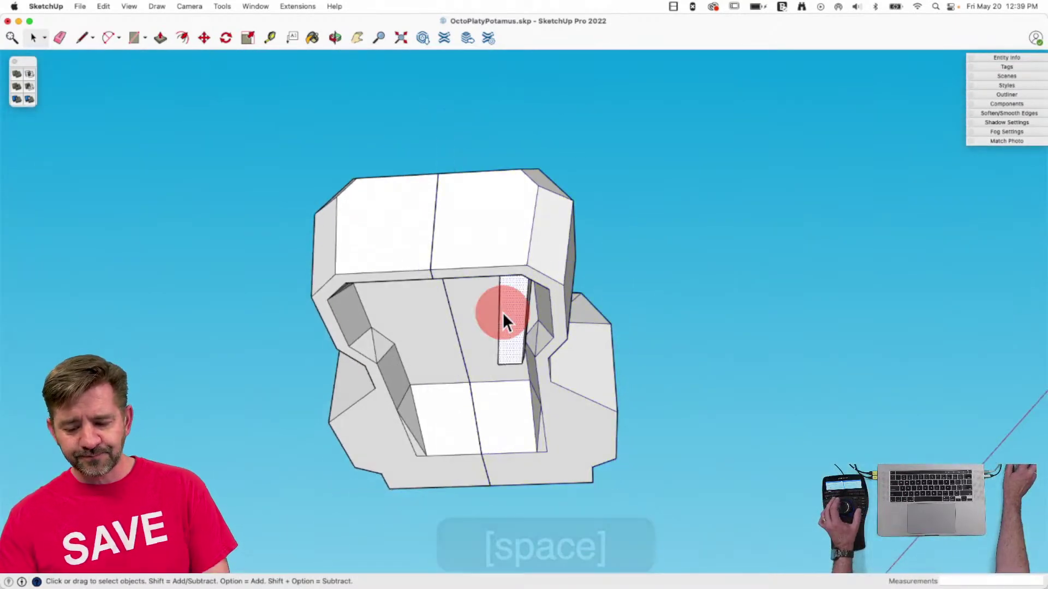
right_click(502, 314)
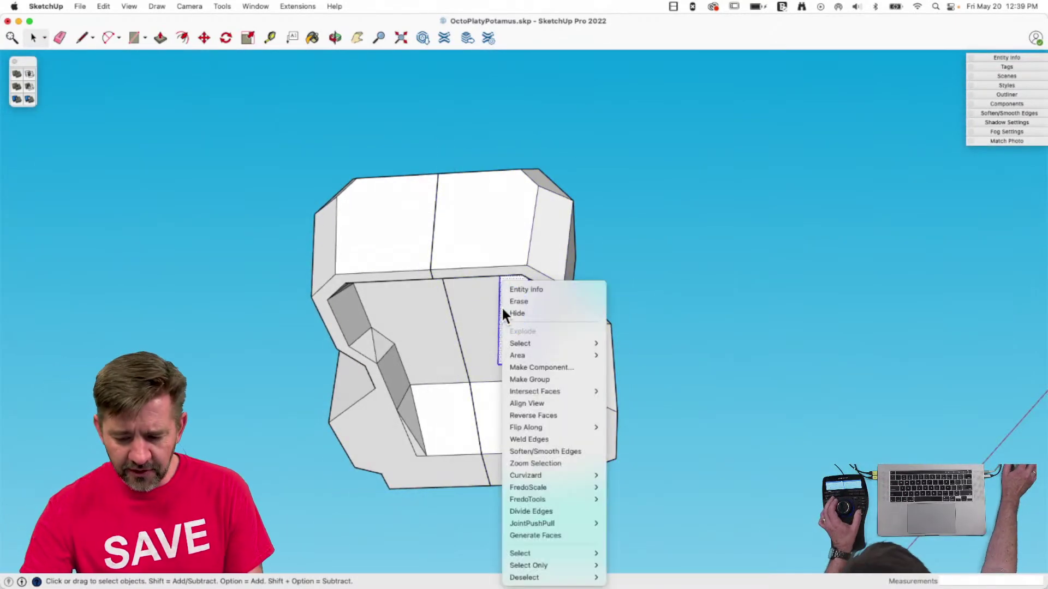
click(538, 379)
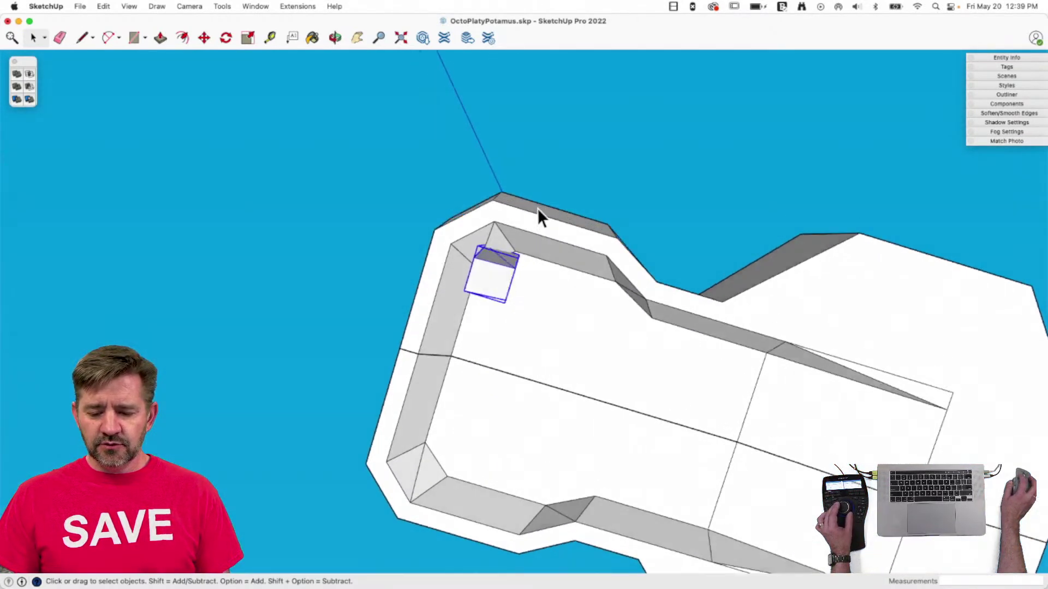
Erase a long corner edge of the leg block inside its group and close the opening with a diagonal edge.
click(524, 265)
double_click(508, 299)
key(e)
click(499, 303)
key(l)
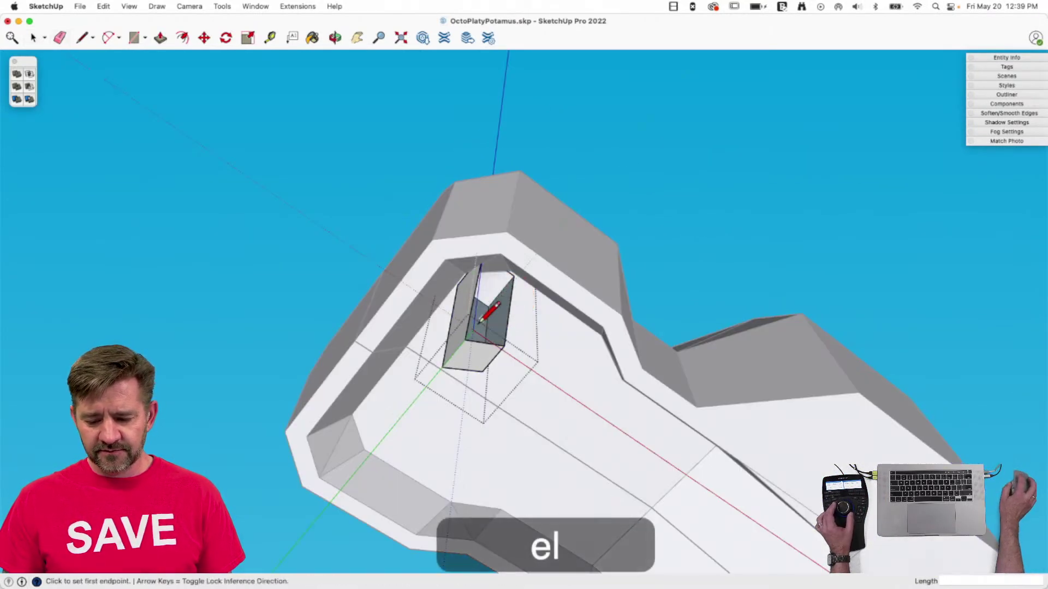
key(space)
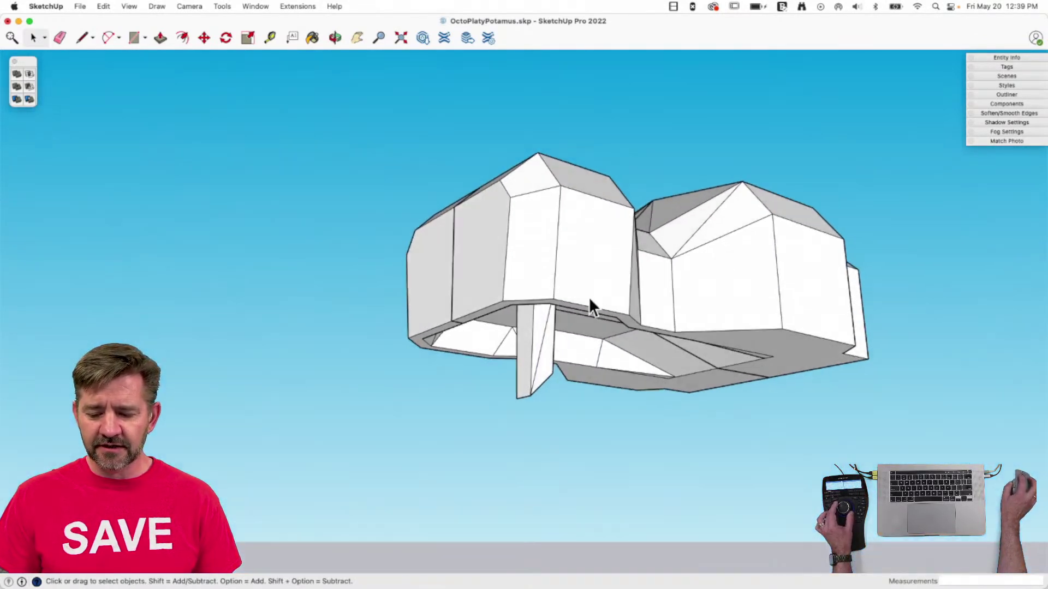
click(574, 330)
click(546, 349)
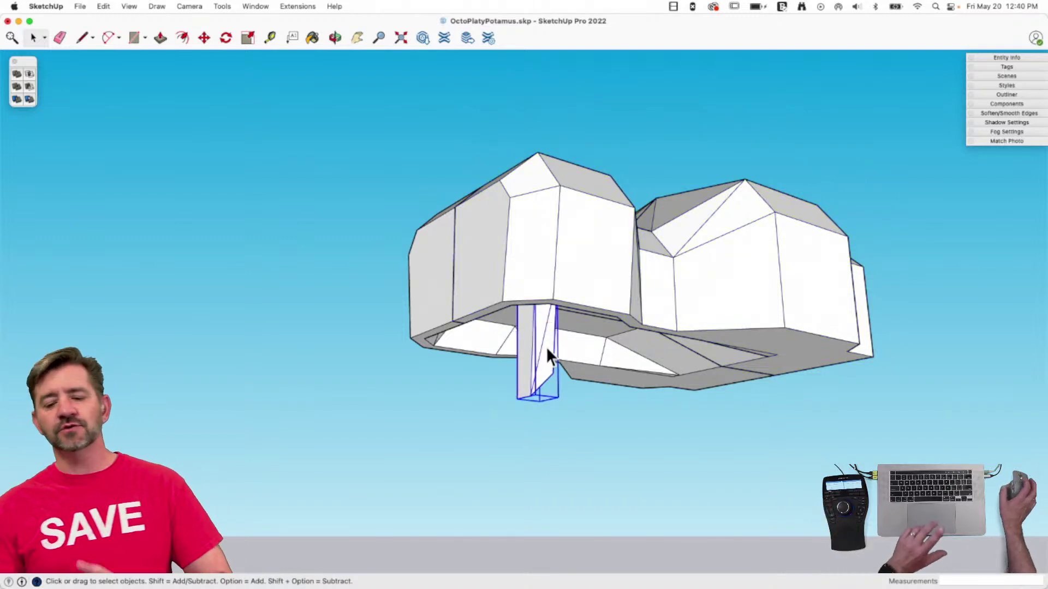
shift+click(532, 285)
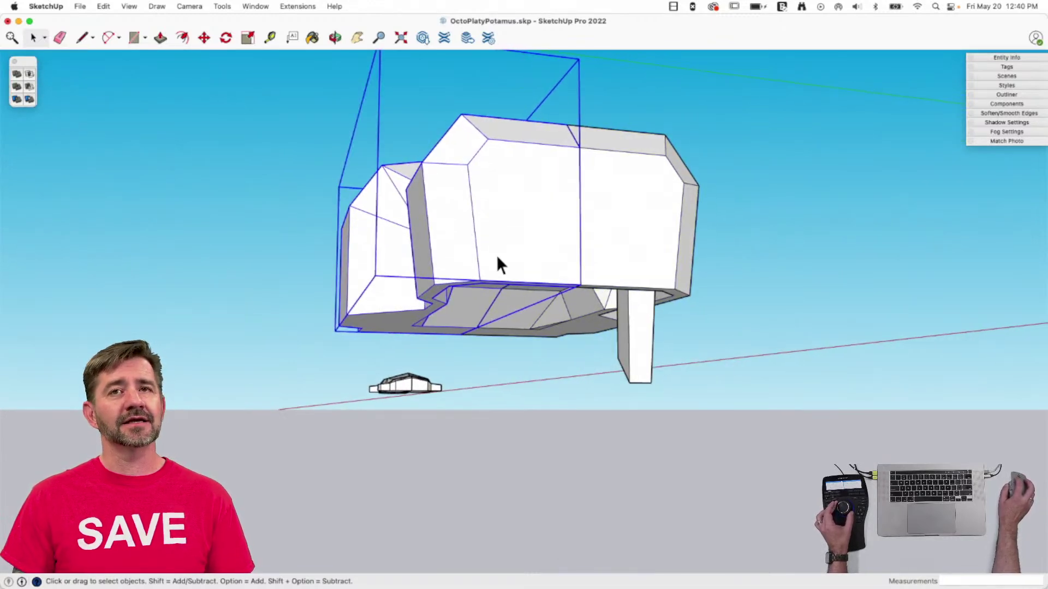
click(636, 210)
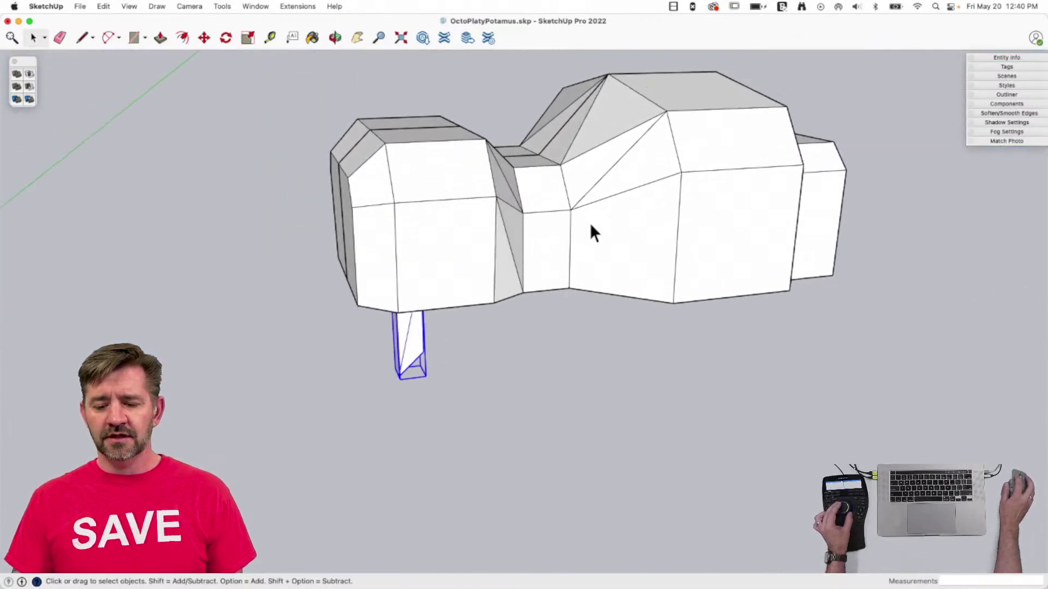
click(589, 140)
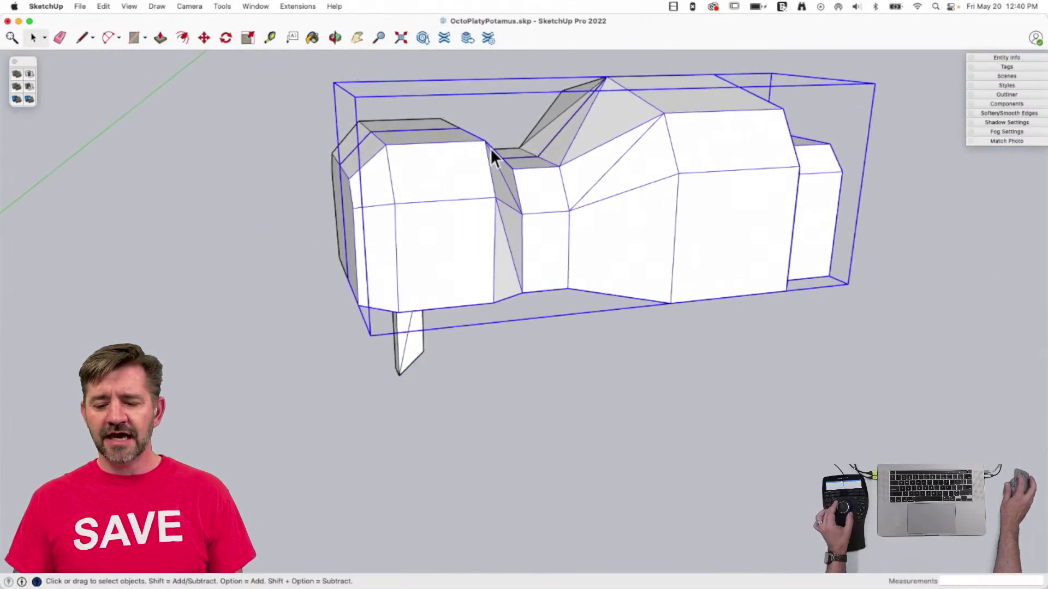
Cut the leg group out of the model and group all of the geometry inside the body half component.
click(462, 266)
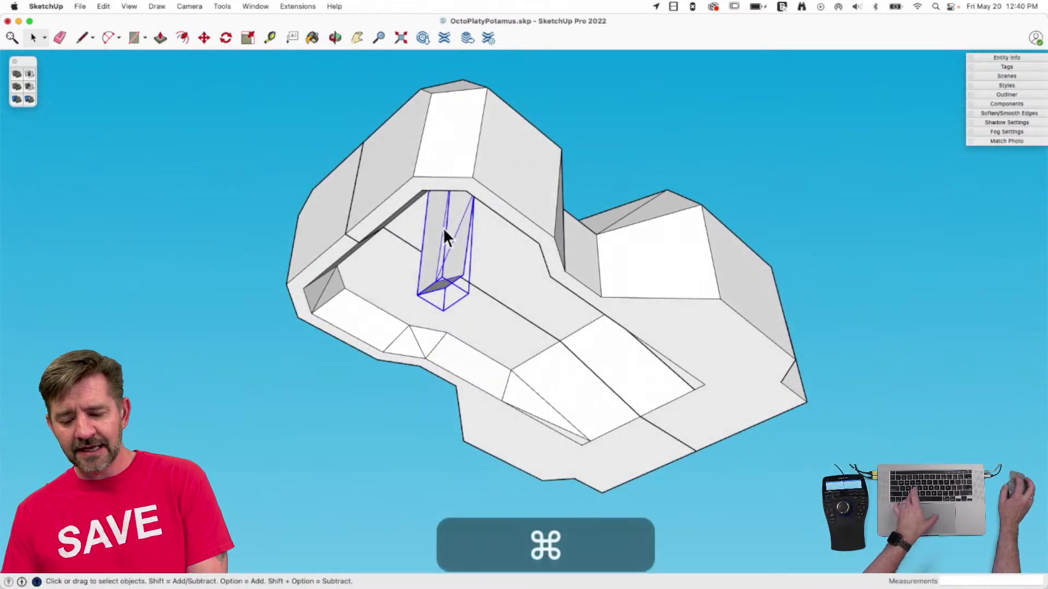
key(super+x)
double_click(528, 163)
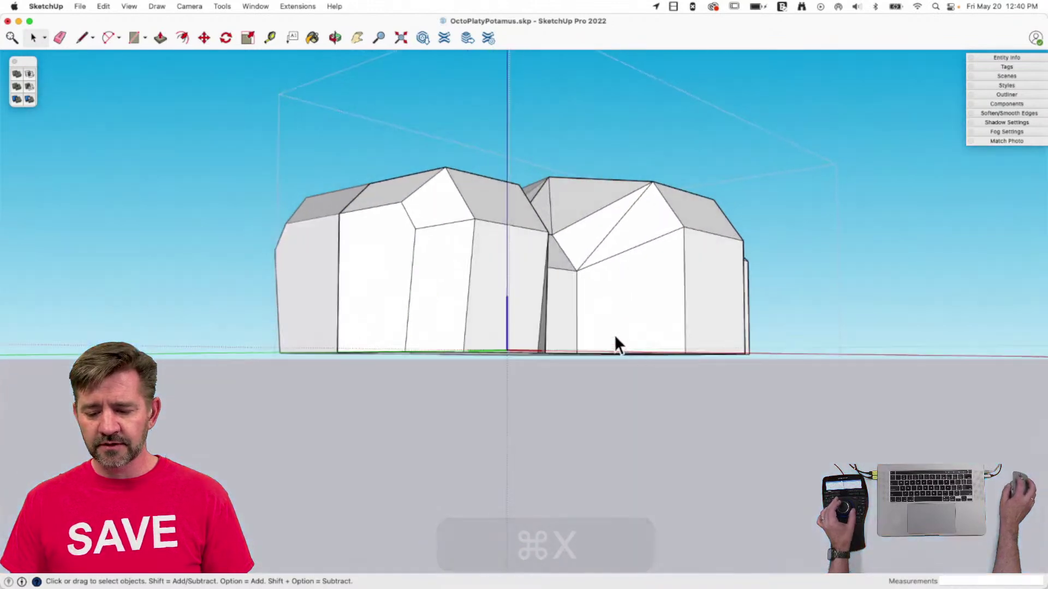
triple_click(618, 334)
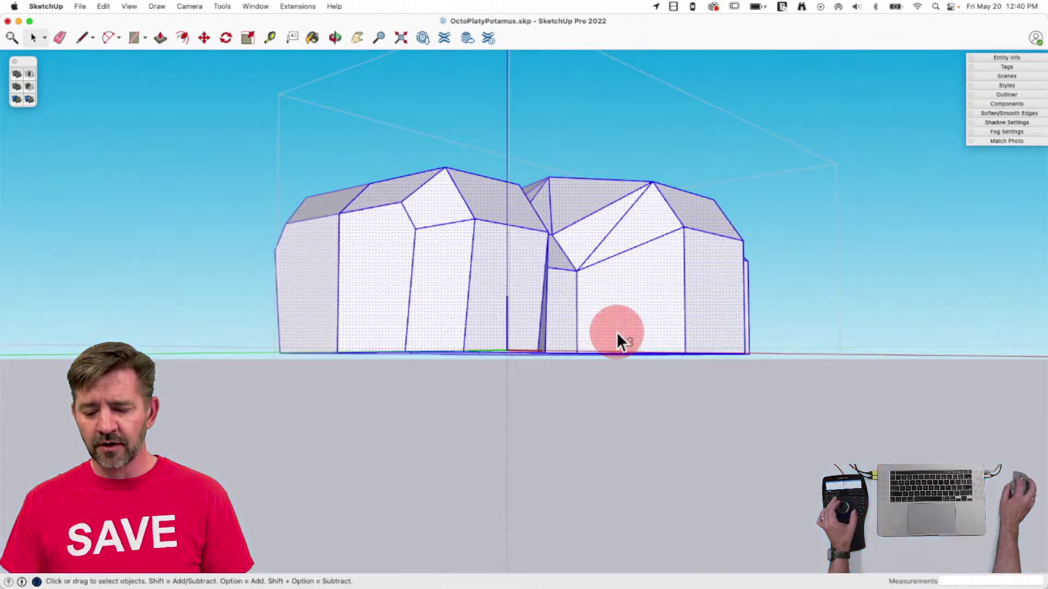
right_click(616, 332)
click(650, 378)
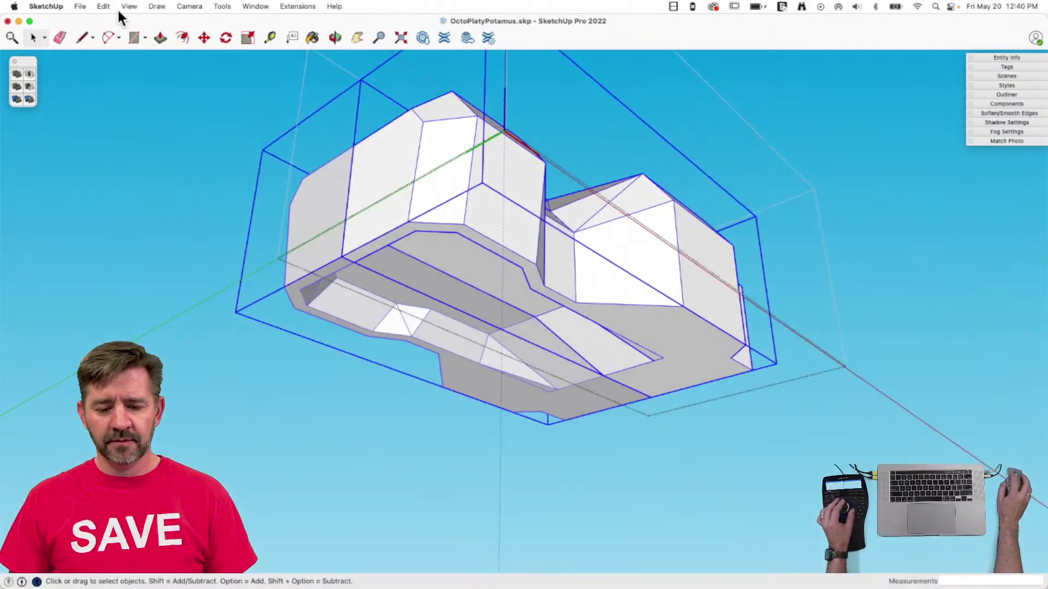
Paste the leg in place inside the body half component.
click(104, 6)
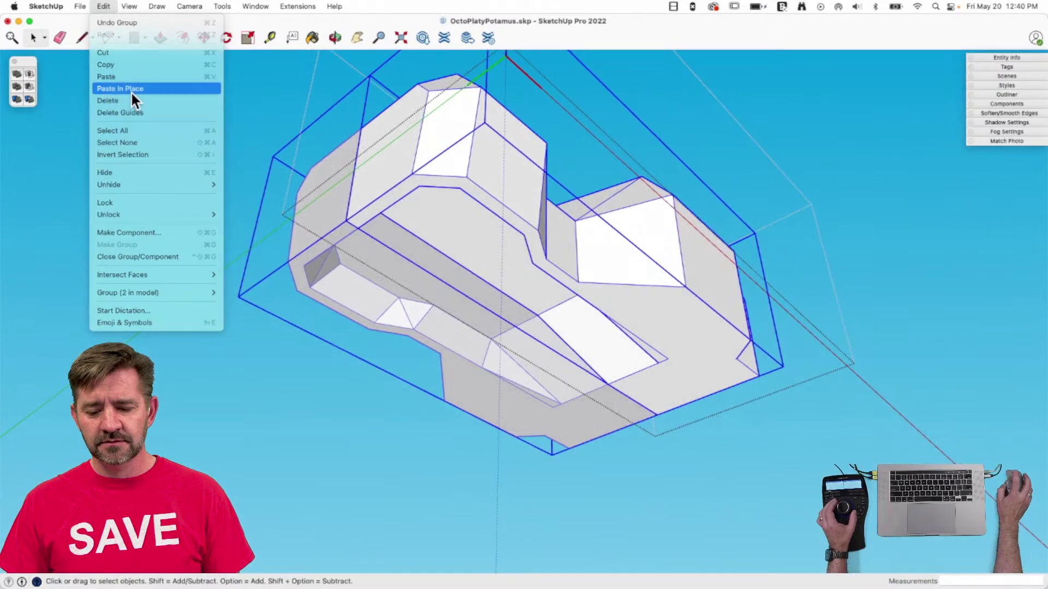
click(132, 90)
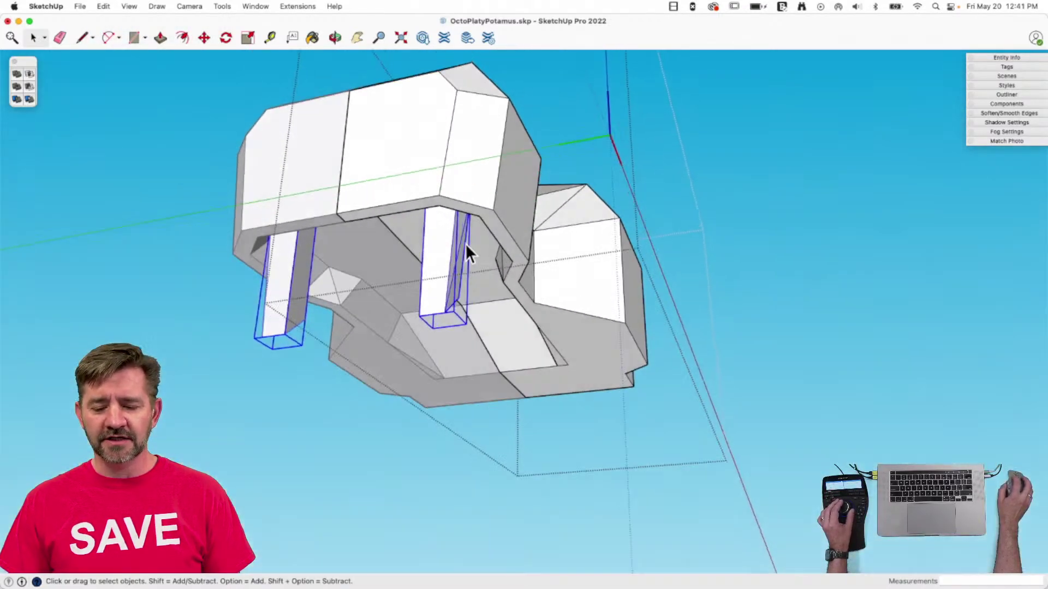
Try to merge the leg and the body group with Outer Shell.
click(459, 242)
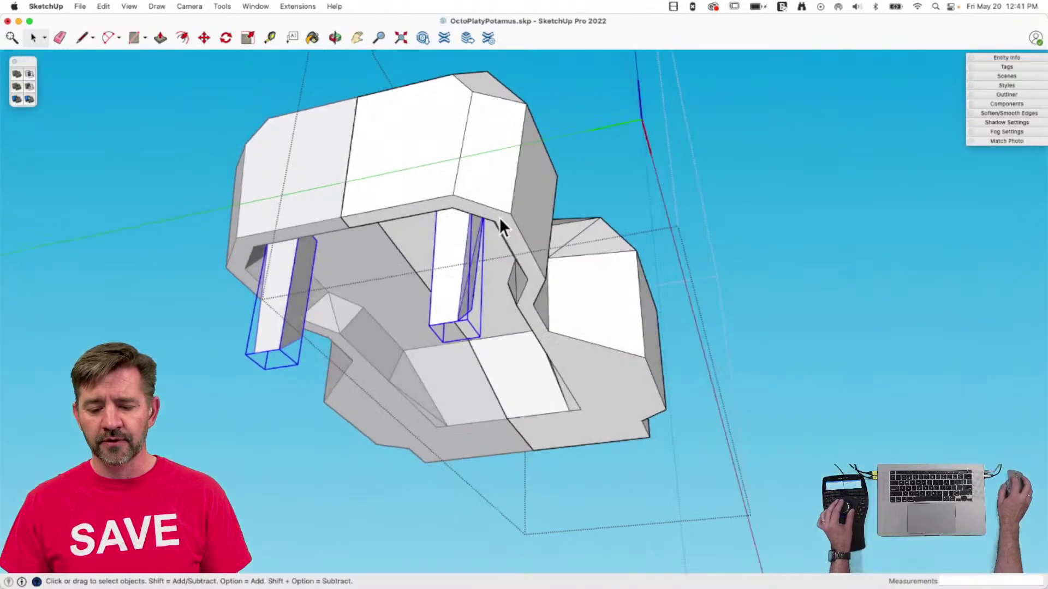
click(460, 243)
click(445, 266)
shift+click(463, 178)
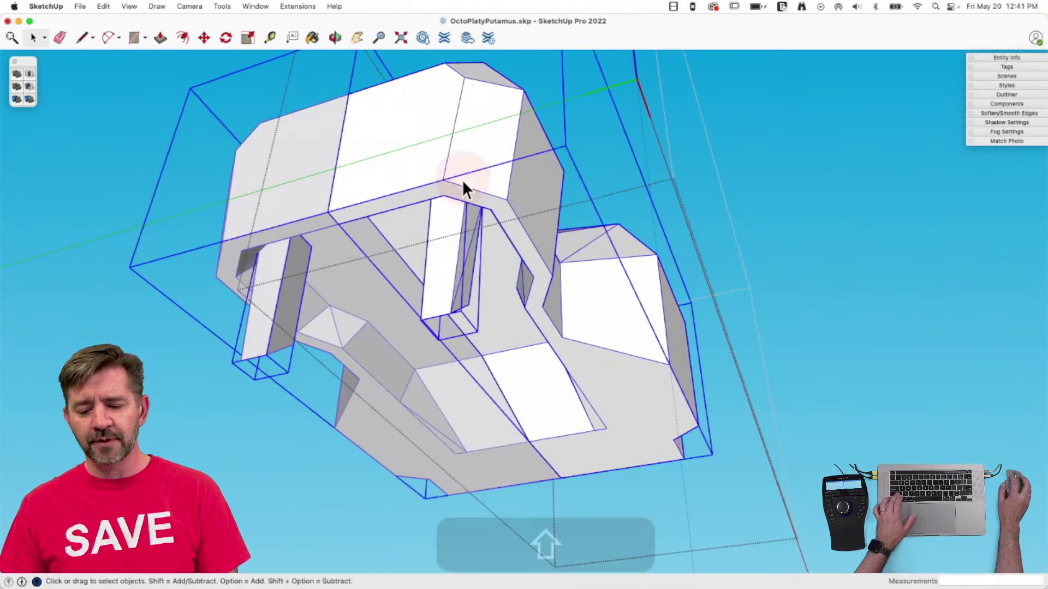
click(17, 74)
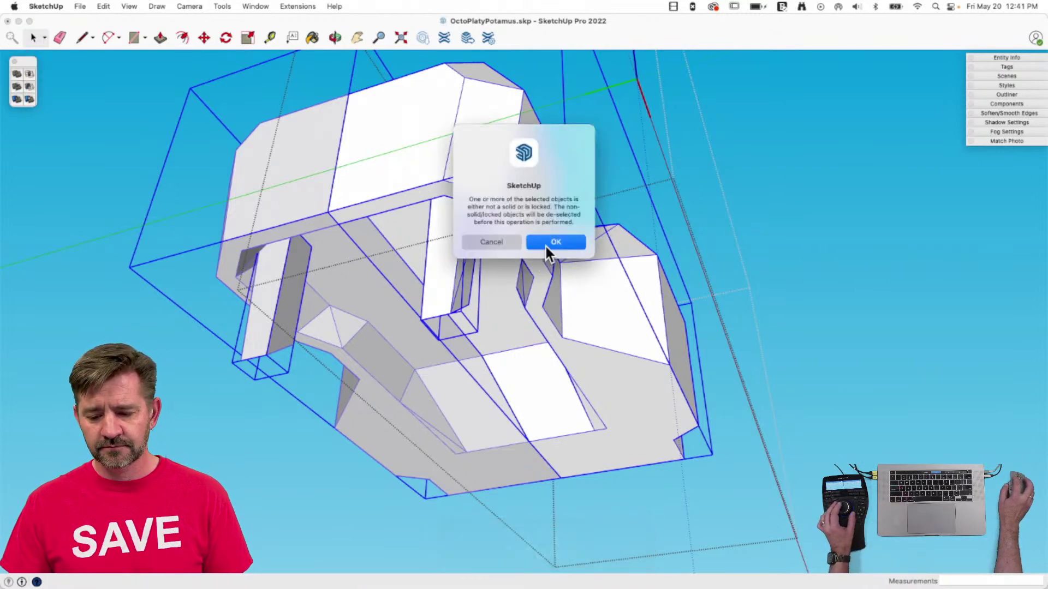
click(545, 247)
Delete the flat rear end face inside the body group and erase the stray internal edges behind it.
key(space)
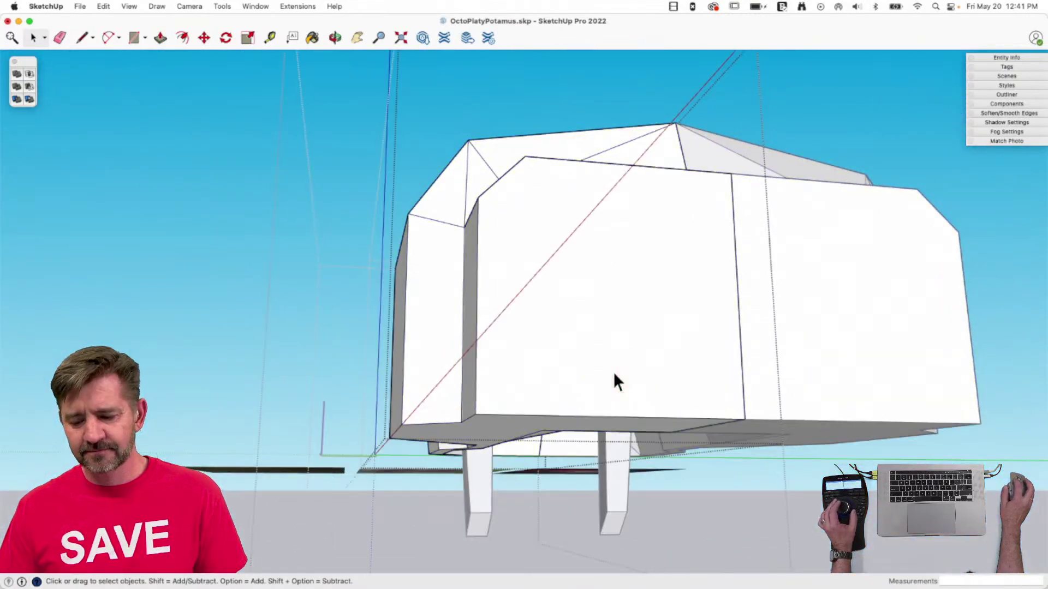
click(611, 358)
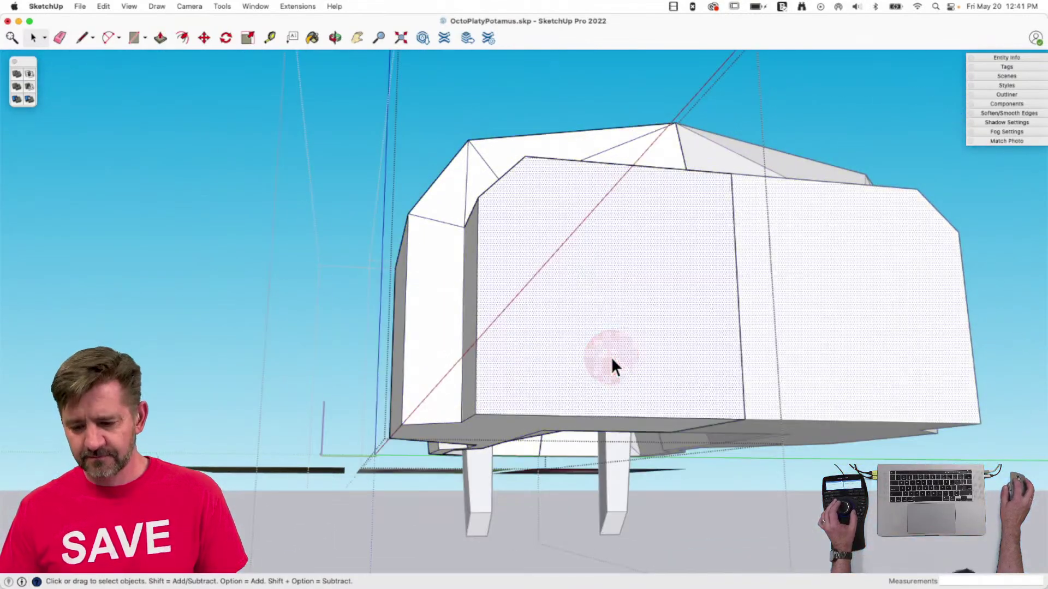
key(BackSpace)
key(e)
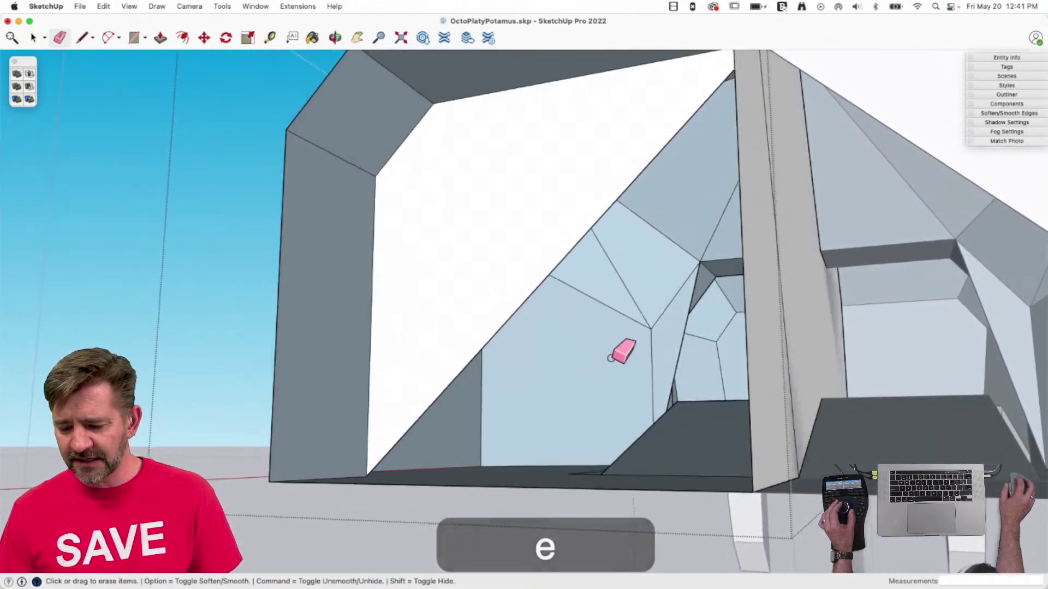
click(512, 326)
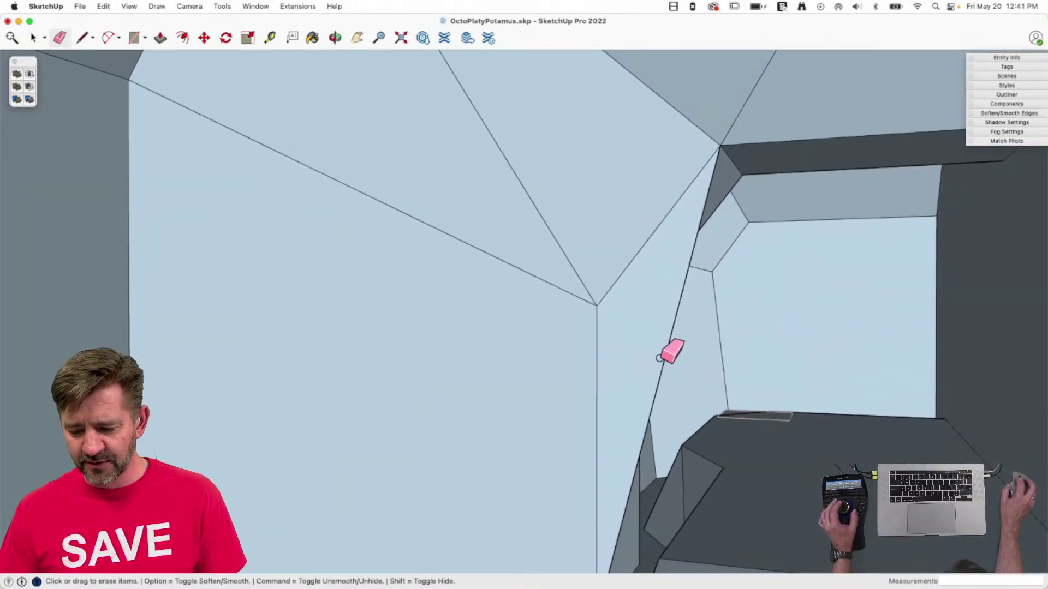
click(659, 358)
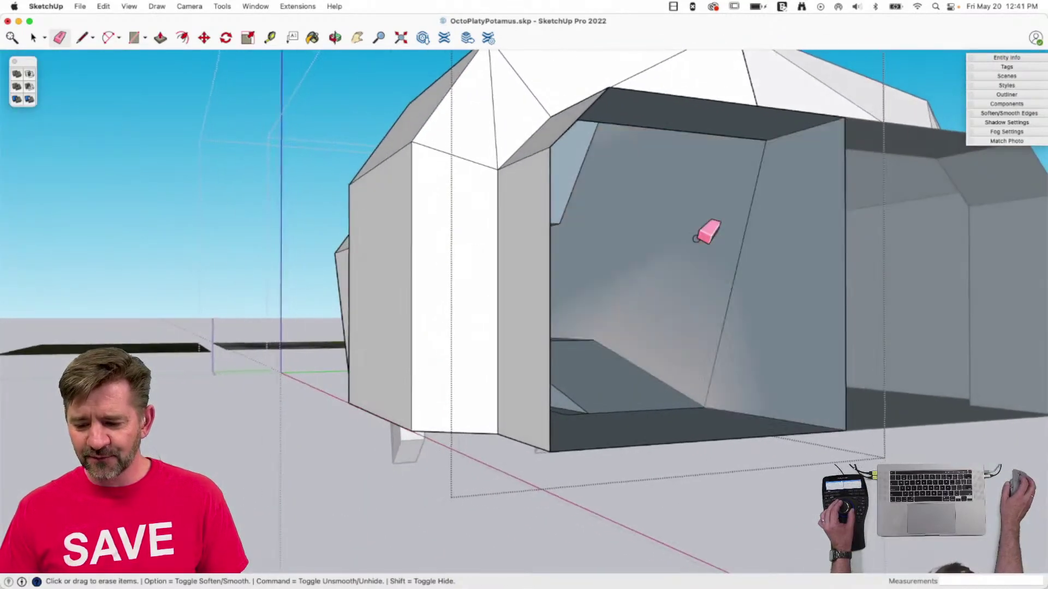
click(739, 288)
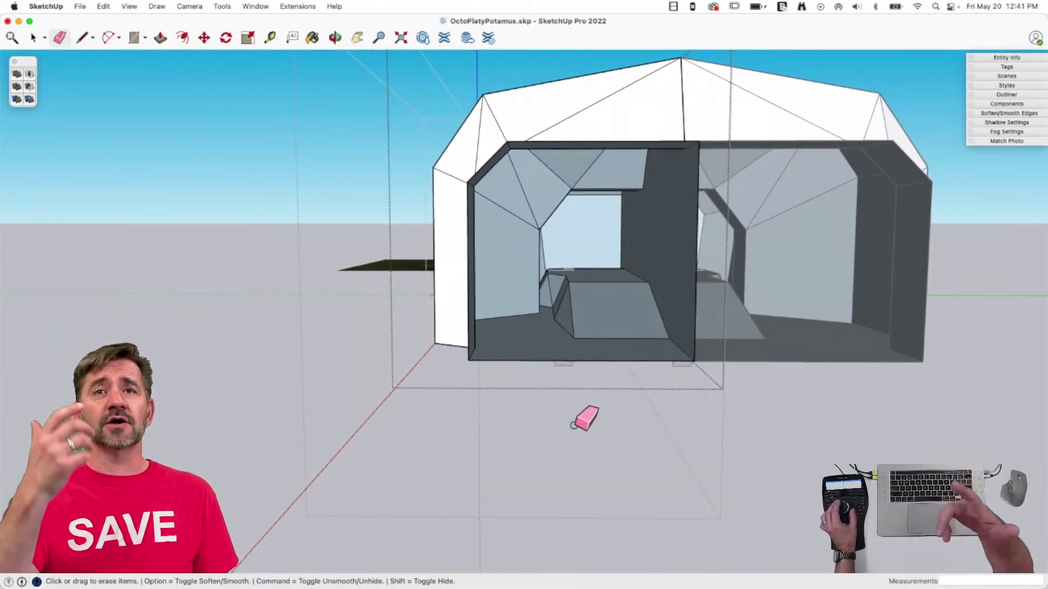
Redraw an edge along the open rear end of the body to restore the end face.
key(space)
key(l)
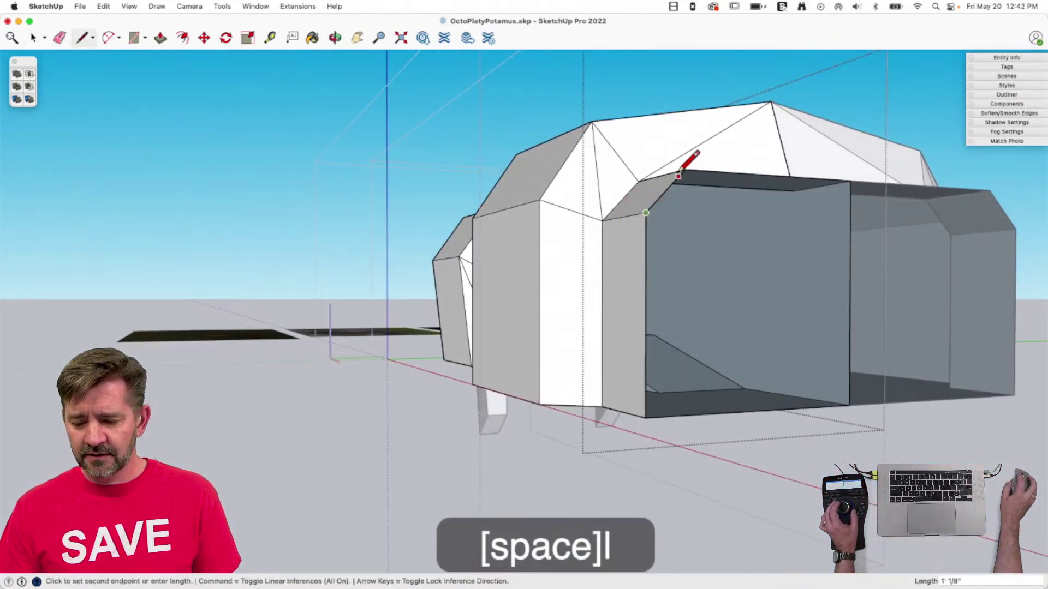
key(space)
Check the entity type of the body group and of the leg group to see whether each is a solid.
click(994, 57)
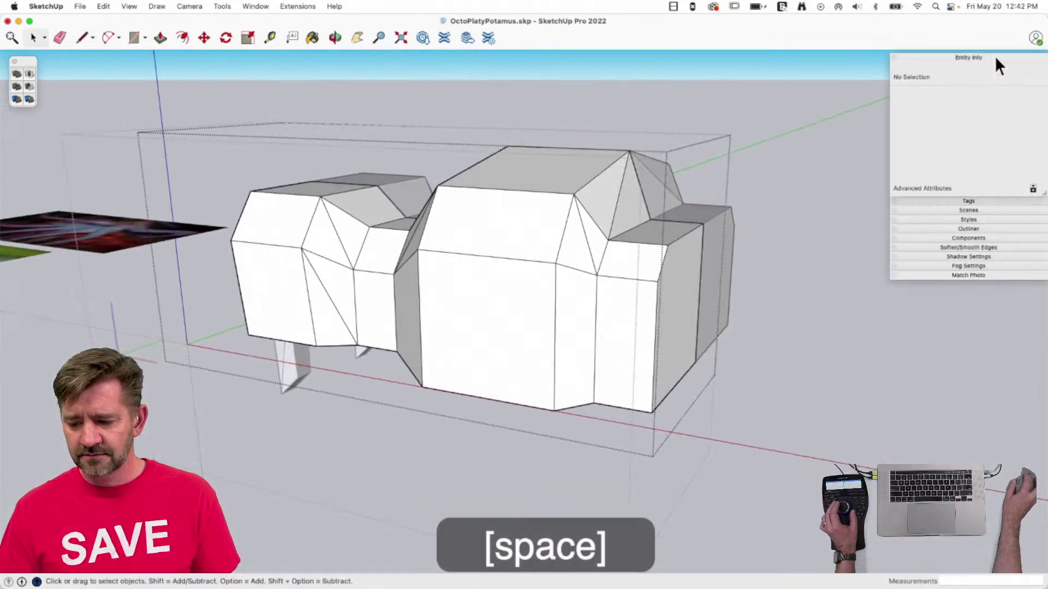
click(594, 309)
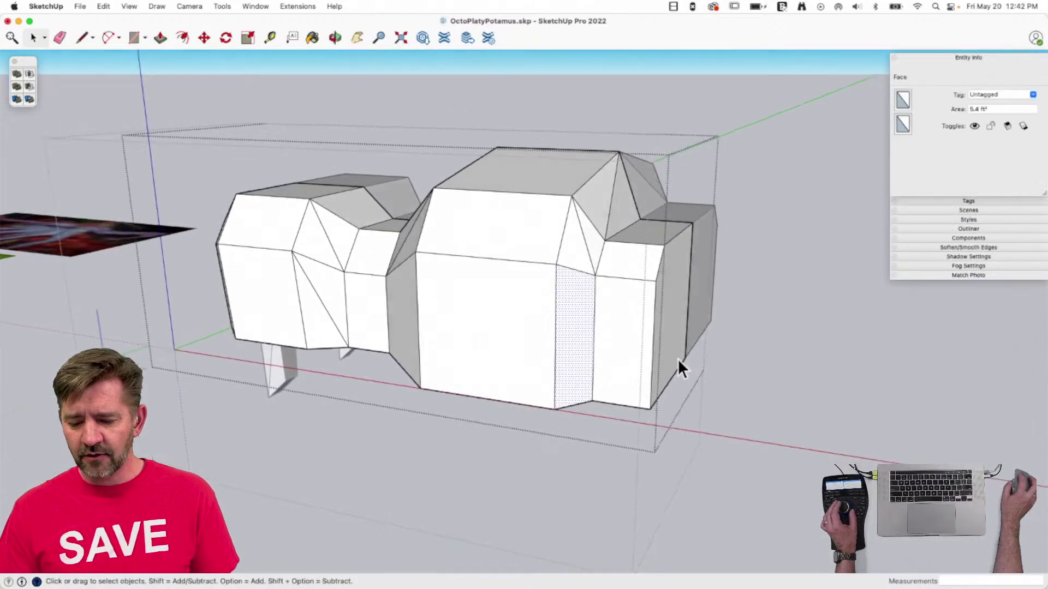
key(Escape)
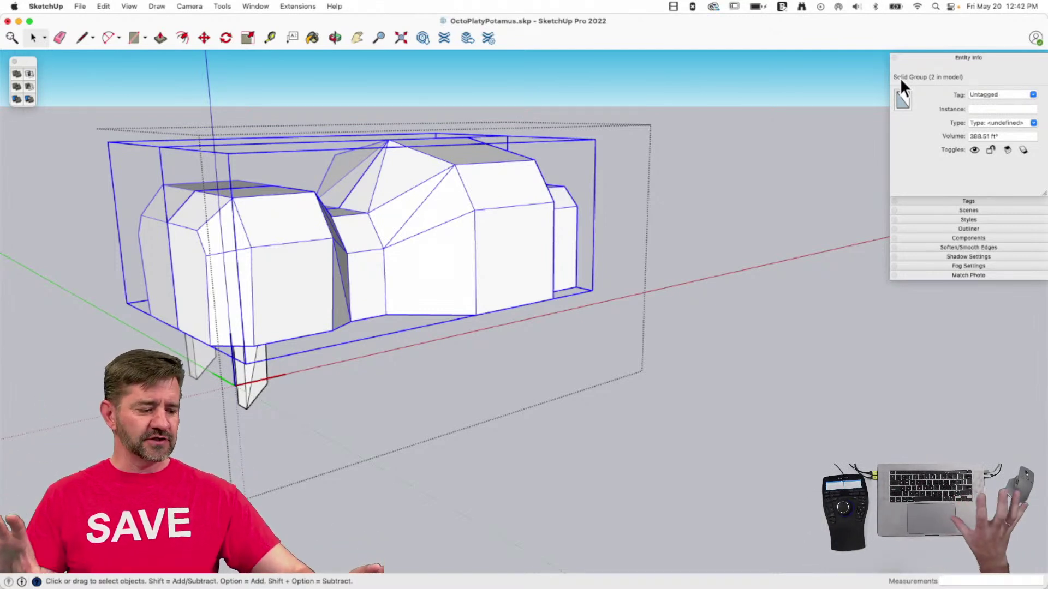
middle_drag(885, 74, 176, 409)
click(216, 336)
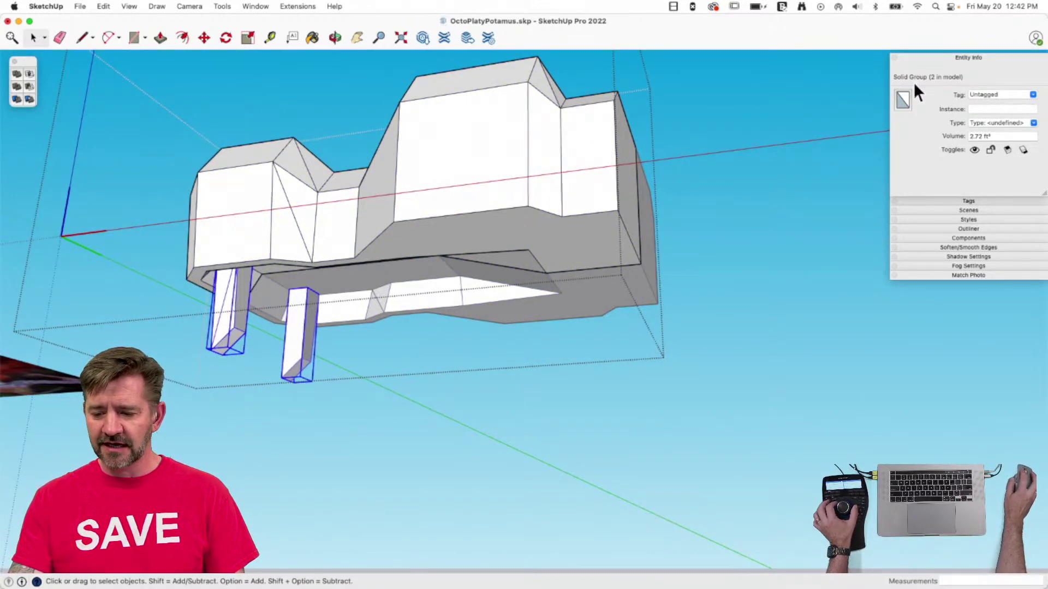
Merge the body group and the leg group into one solid with Outer Shell.
click(408, 181)
shift+click(233, 308)
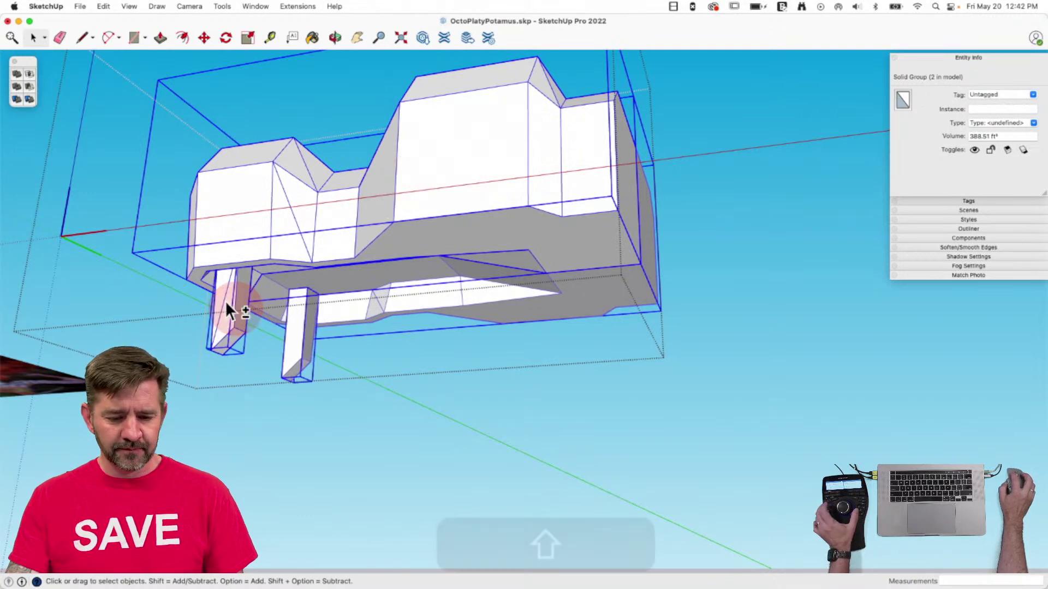
click(19, 73)
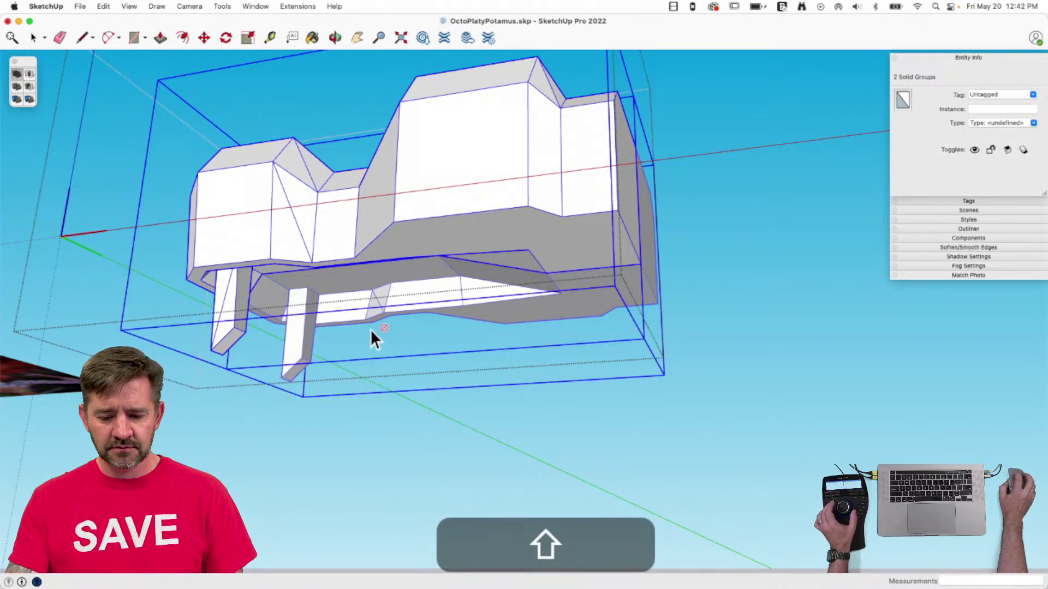
middle_drag(370, 329, 723, 341)
key(space)
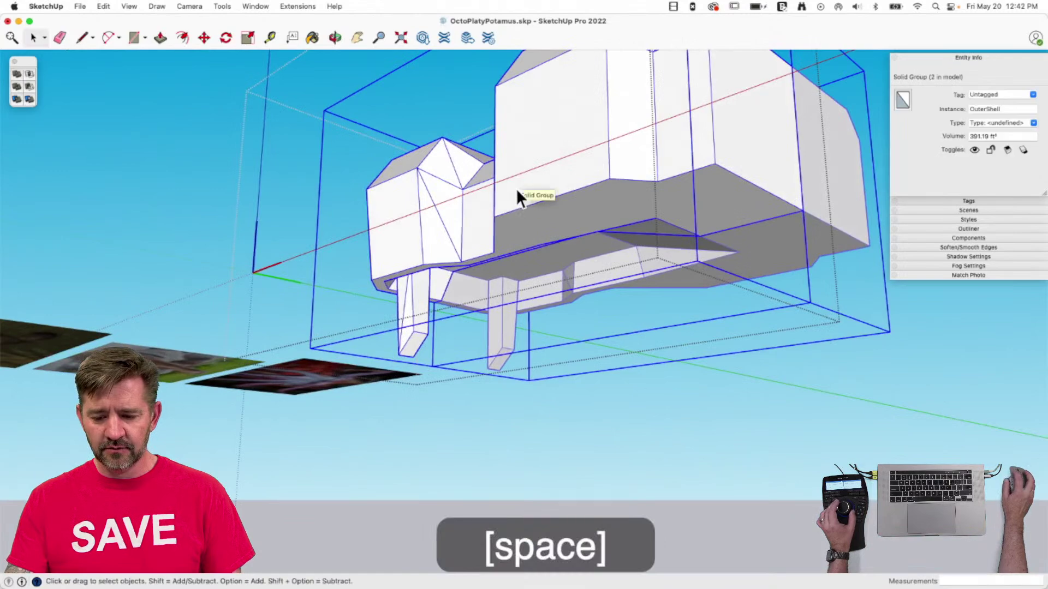
Open the merged body group and offset the sloped upper face of the head inward by about 3 1/16".
middle_drag(516, 188, 480, 276)
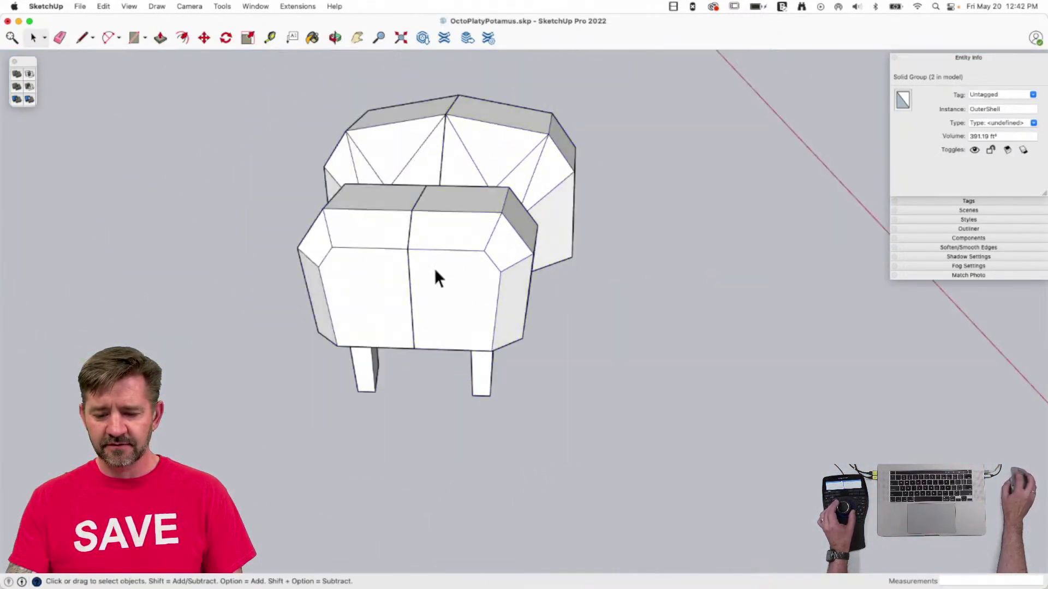
click(484, 253)
middle_drag(355, 248, 488, 155)
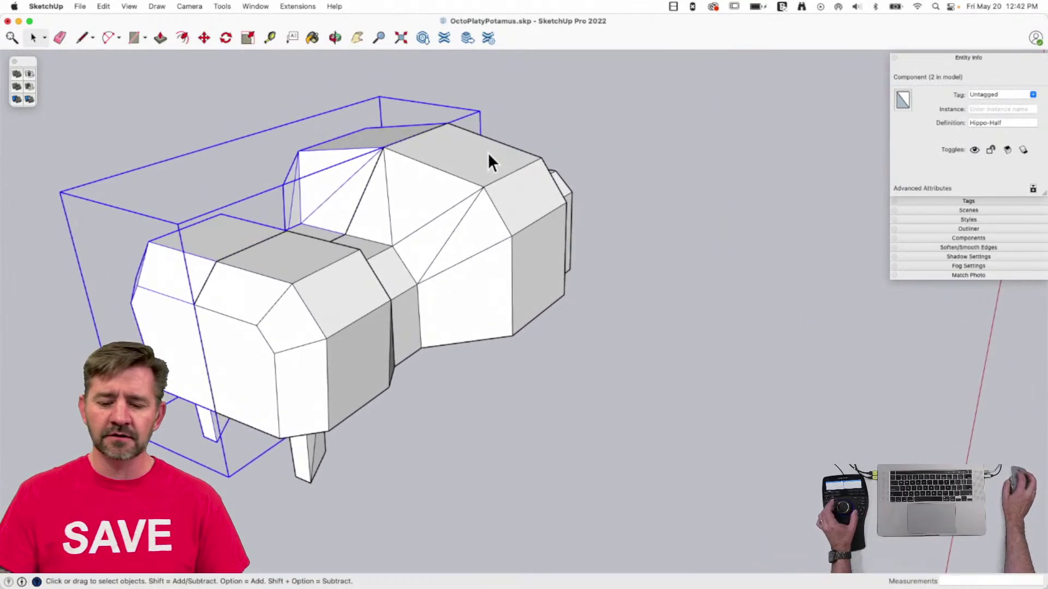
middle_drag(380, 229, 310, 256)
scroll(327, 262, up, 5)
double_click(347, 269)
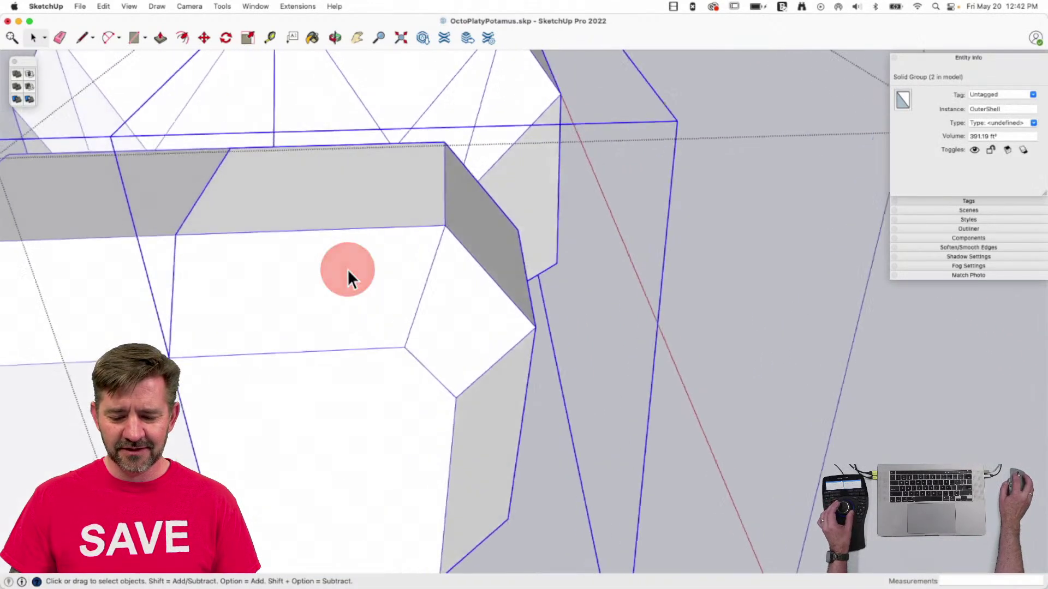
key(f)
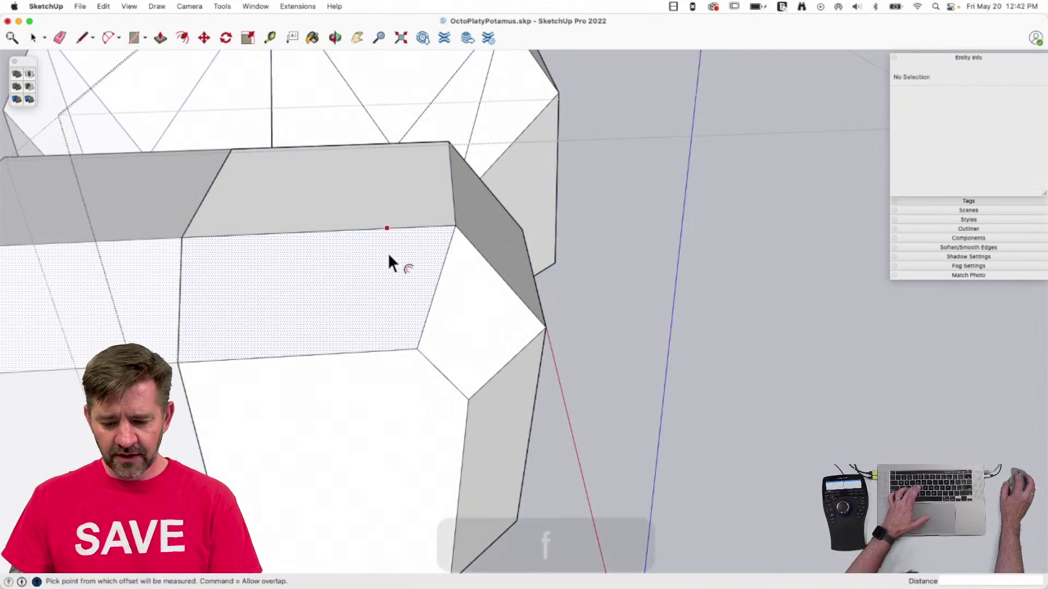
click(382, 256)
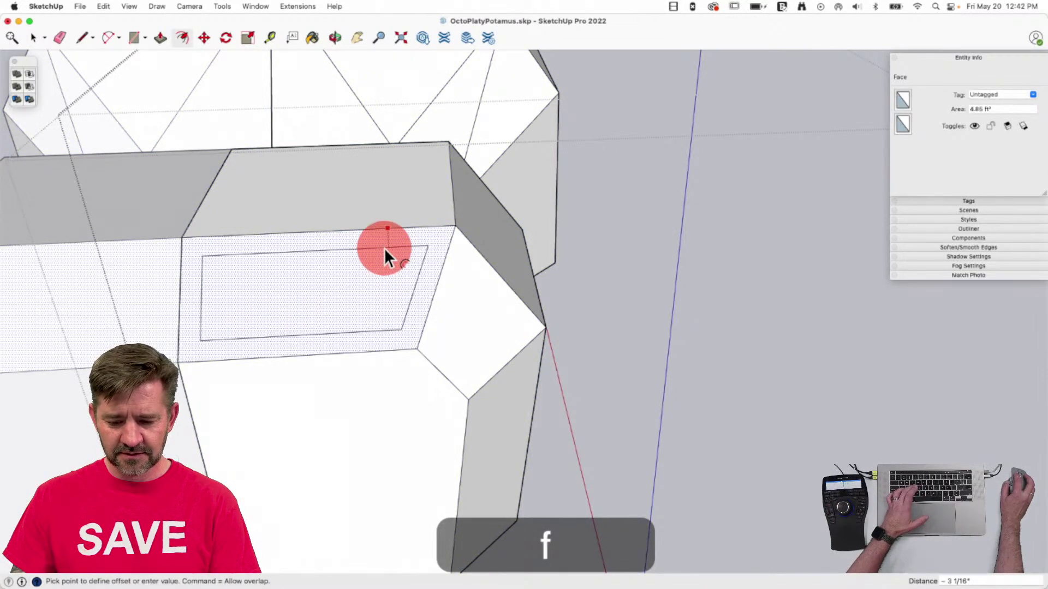
Move the offset outline's edge nearest the body's centre line about 1' 5 1/16" outward to leave a small eye outline.
key(space)
click(203, 301)
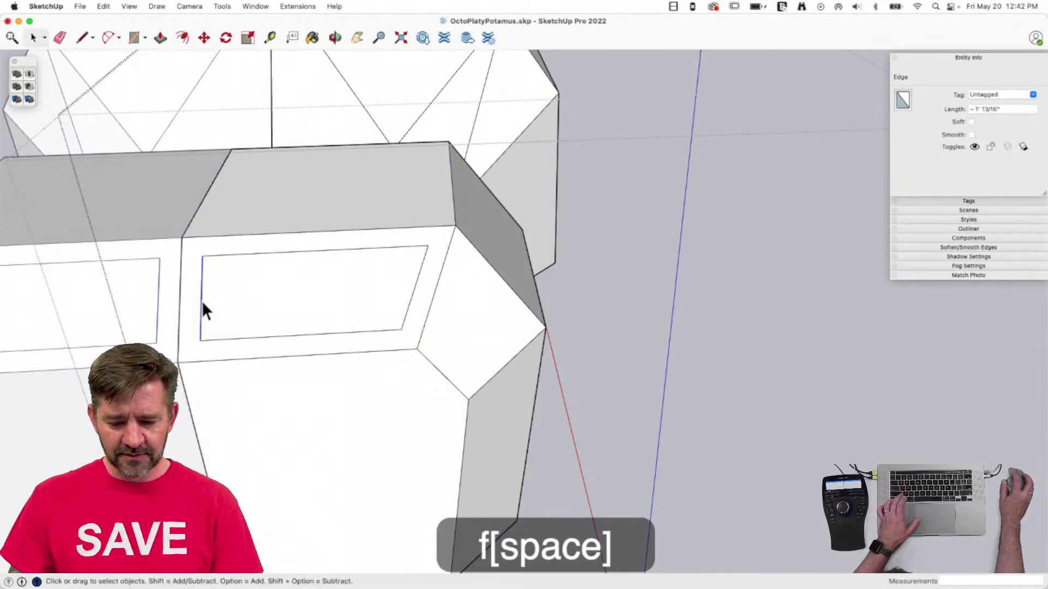
key(m)
click(201, 288)
click(320, 284)
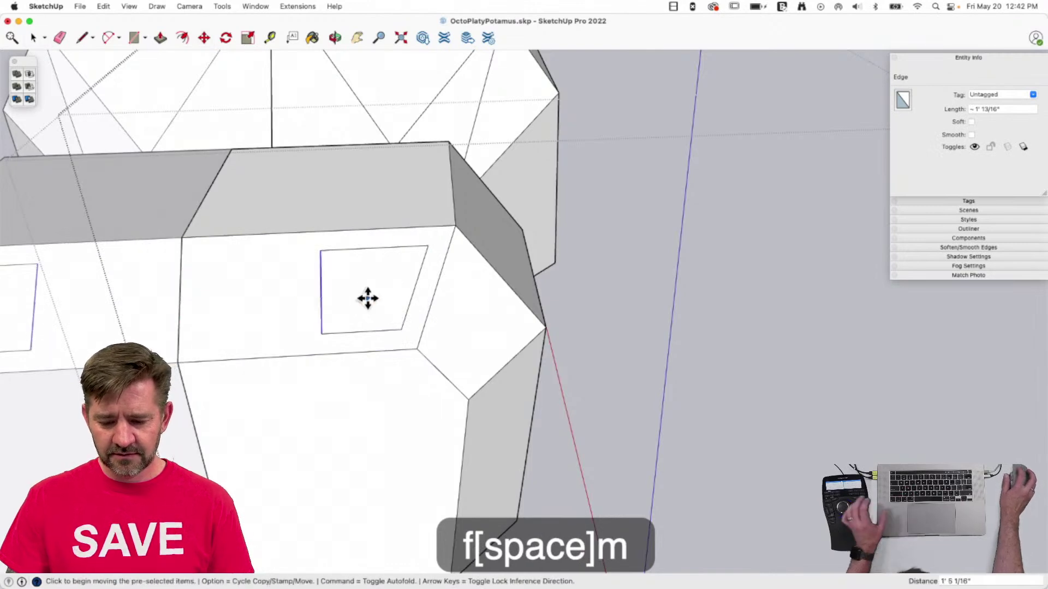
Form the eye with Push/Pull on the small outline and on a second outline offset inside it.
key(space)
key(p)
drag(261, 257, 281, 304)
key(f)
click(243, 229)
click(240, 241)
key(p)
key(space)
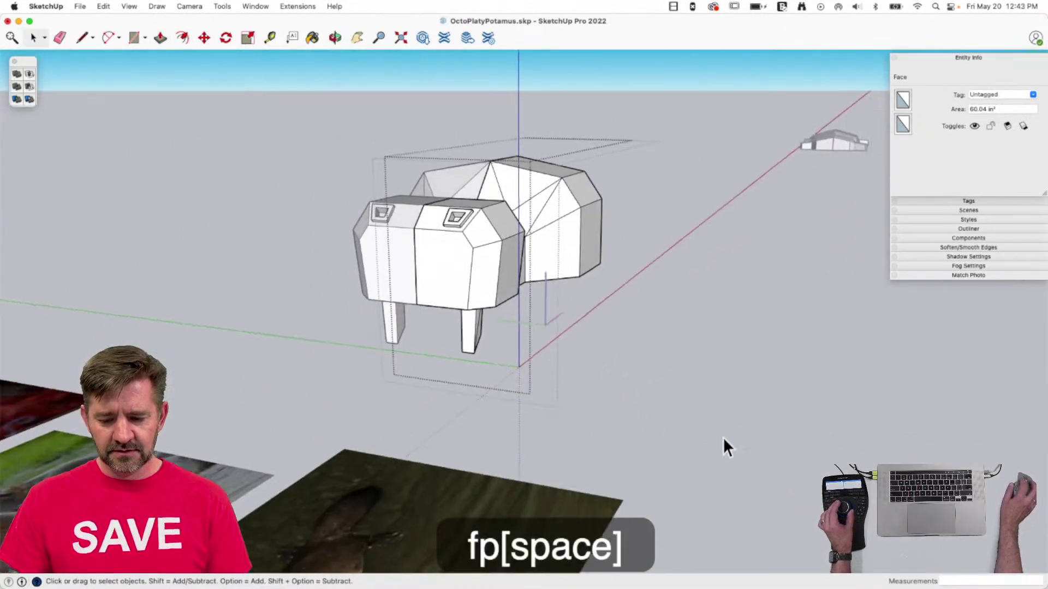
Leave the body group with nothing selected and save the model.
click(723, 437)
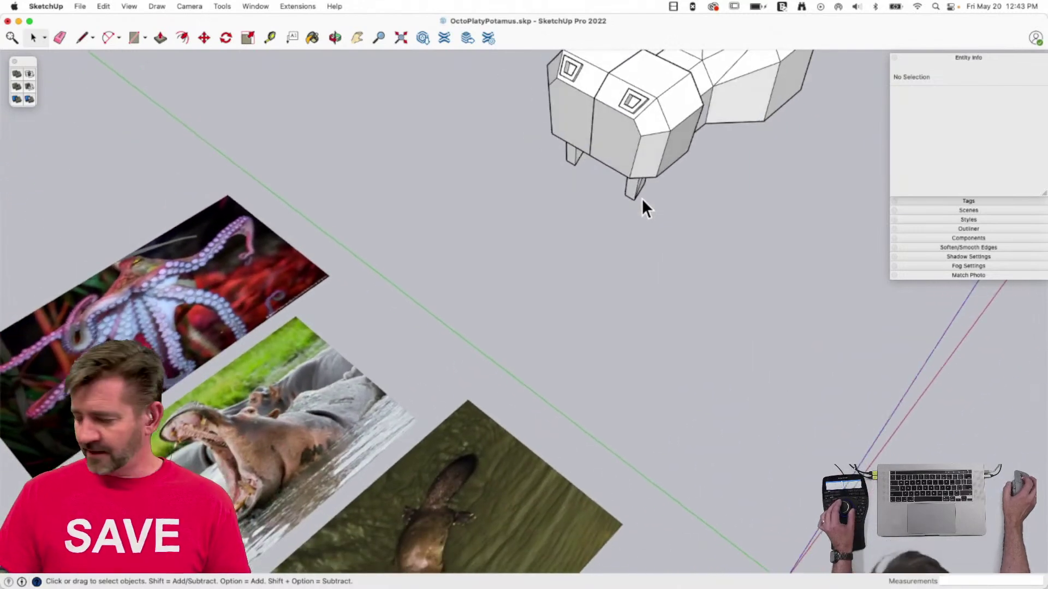
key(super+s)
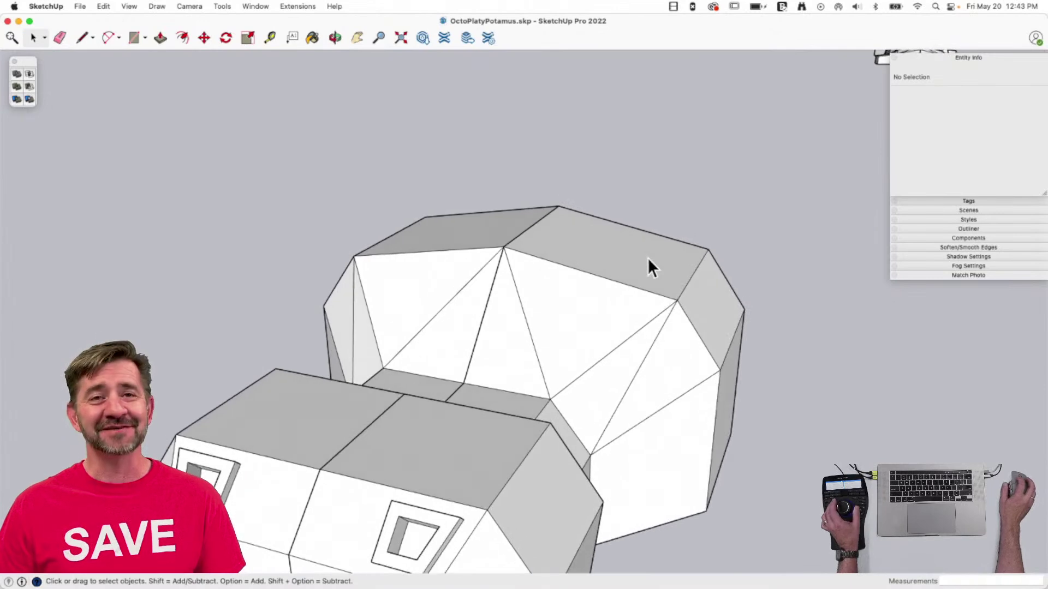
key(r)
click(633, 233)
key(space)
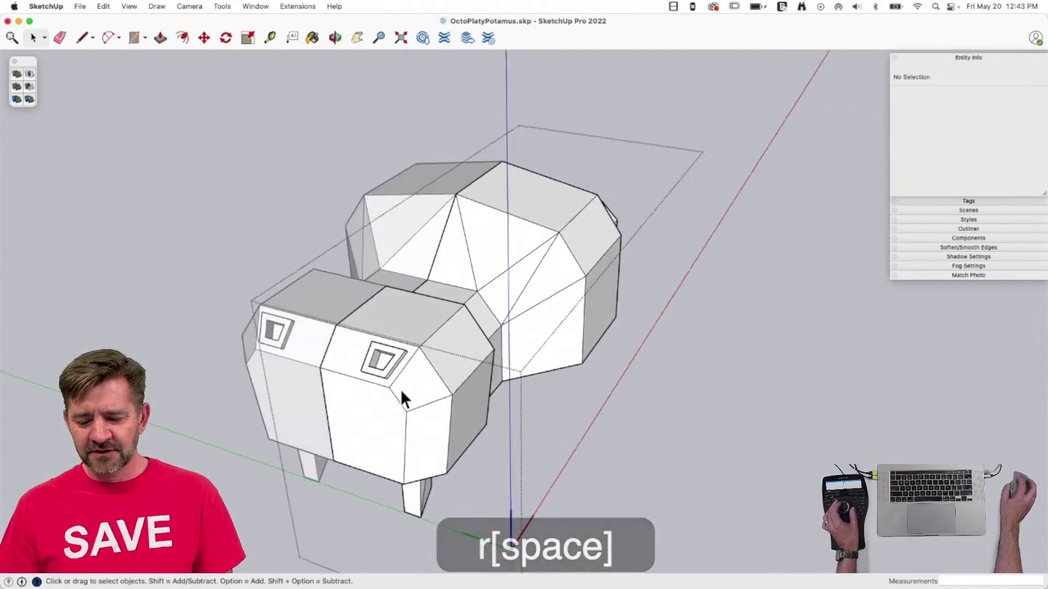
click(417, 474)
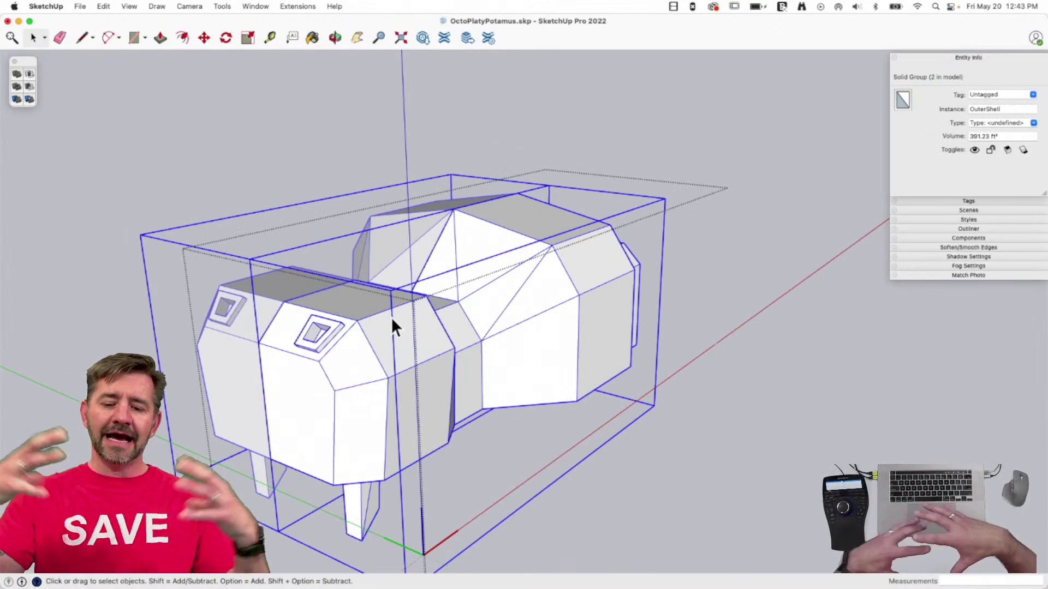
key(r)
click(388, 177)
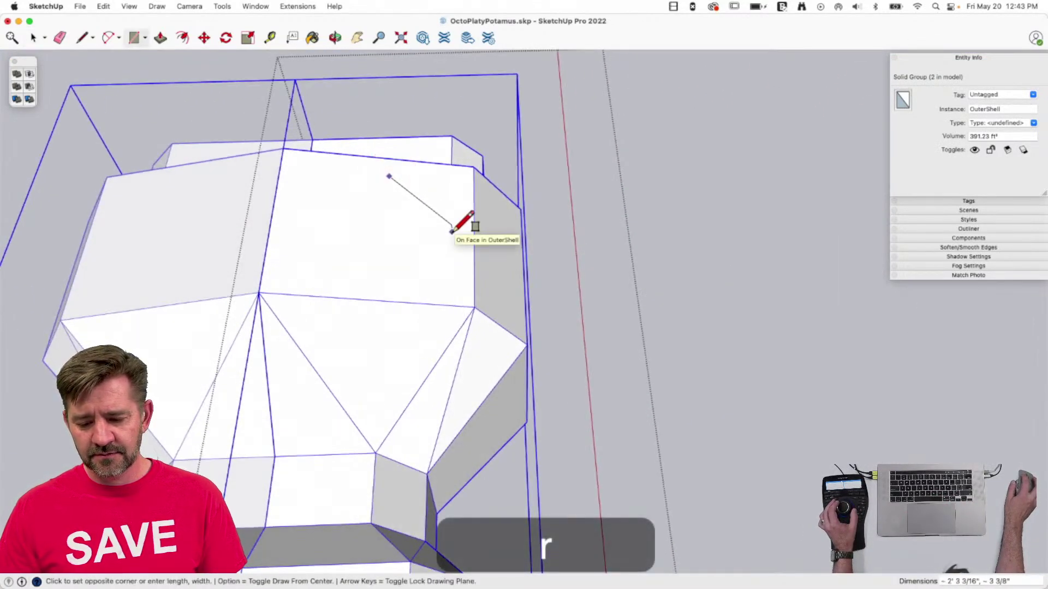
key(space)
key(l)
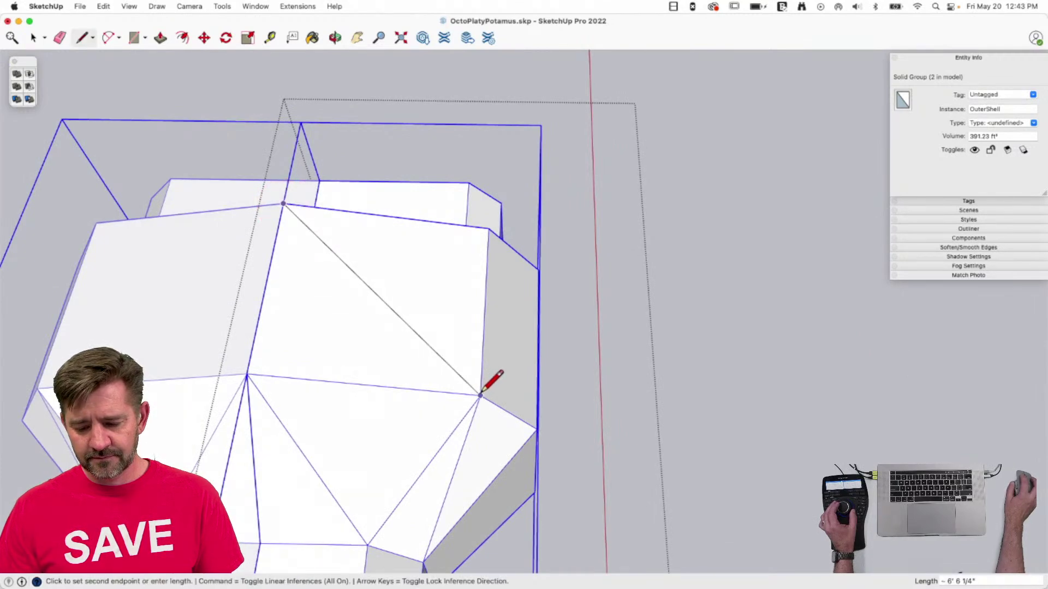
key(space)
Draw a closed square outline about 1' wide with lines on the flat upper face of the rear hump.
key(l)
click(461, 266)
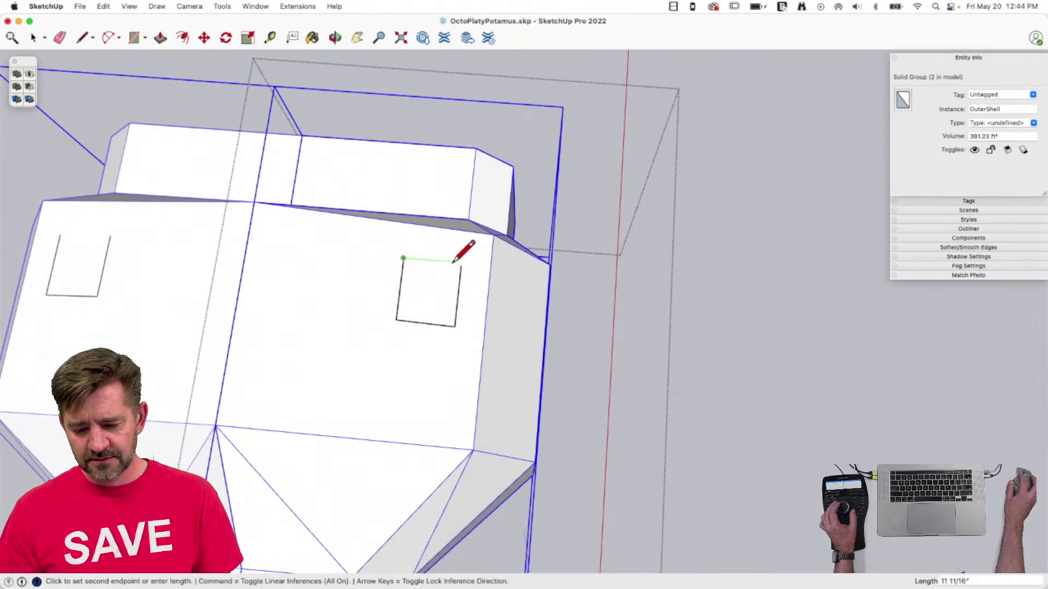
key(space)
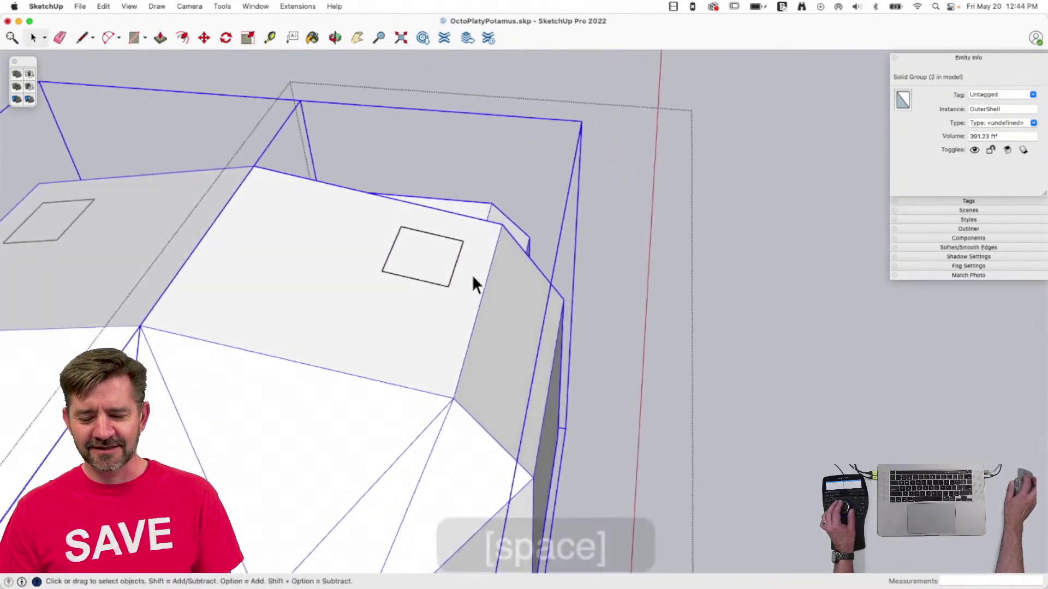
Extrude the square outline into a short block with Push/Pull, lowering the block's top face by about 6 1/8".
key(p)
mouse_move(448, 306)
mouse_down()
mouse_move(454, 252)
mouse_move(448, 278)
mouse_move(471, 236)
mouse_up()
key(space)
key(p)
drag(477, 281, 449, 279)
click(409, 257)
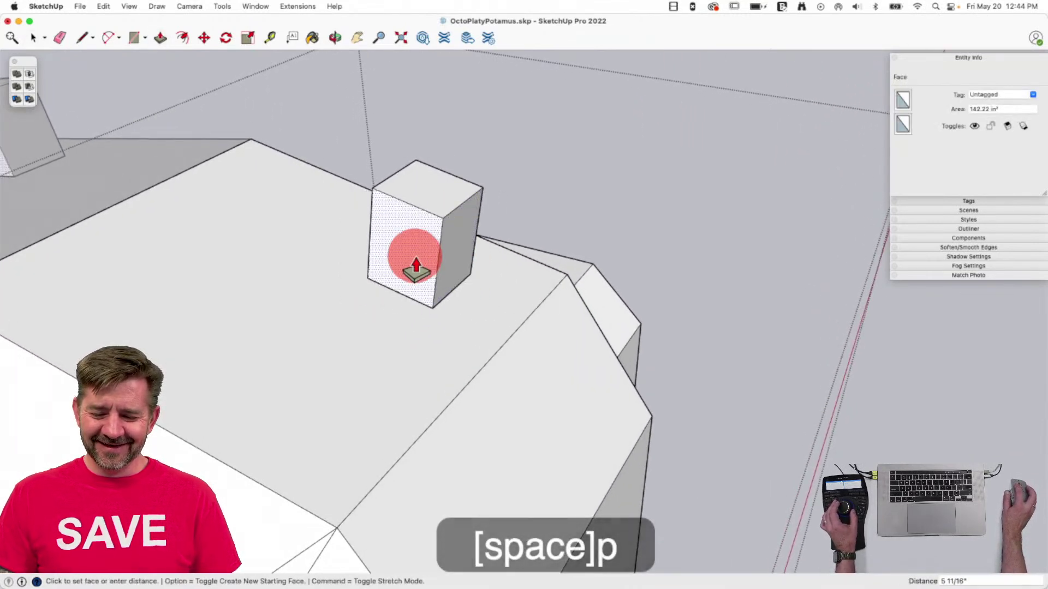
key(space)
key(p)
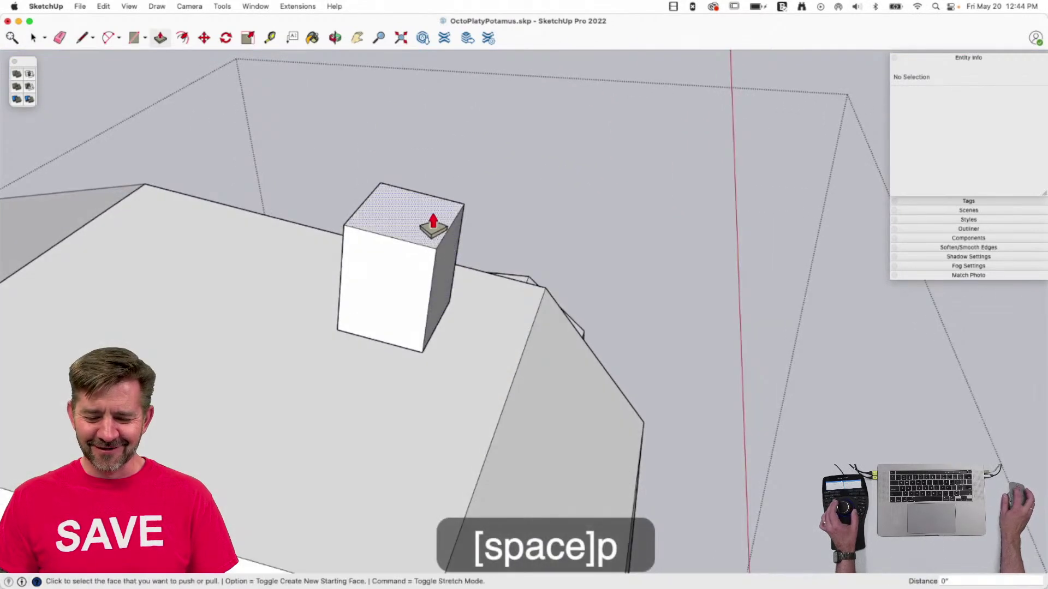
click(428, 241)
click(424, 271)
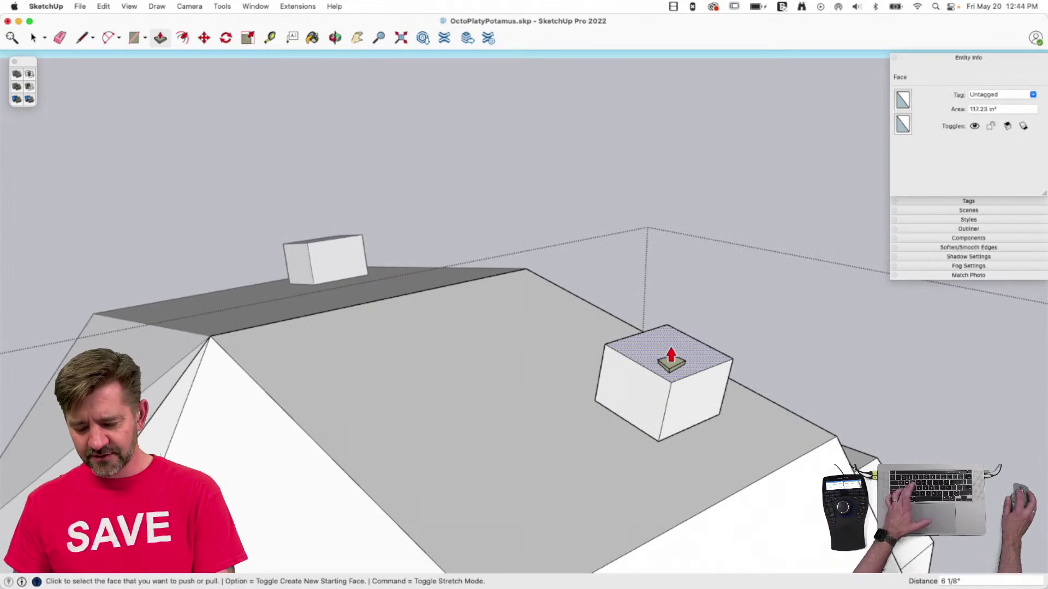
Pull a taller second section up from the block's top and widen its top face about the centre to about 2.32 along red.
key(super)
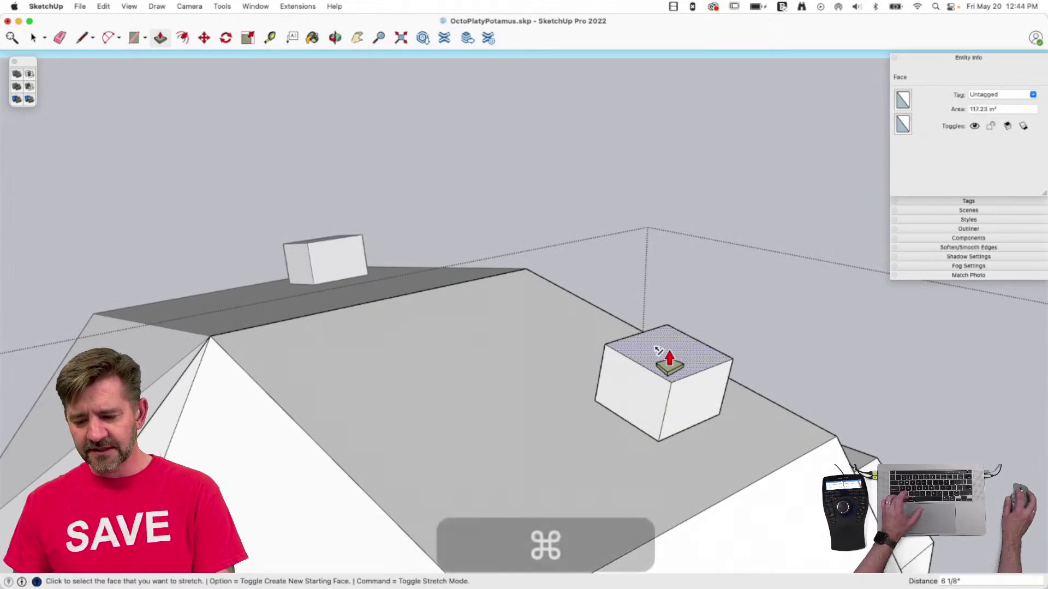
drag(669, 363, 725, 203)
key(space)
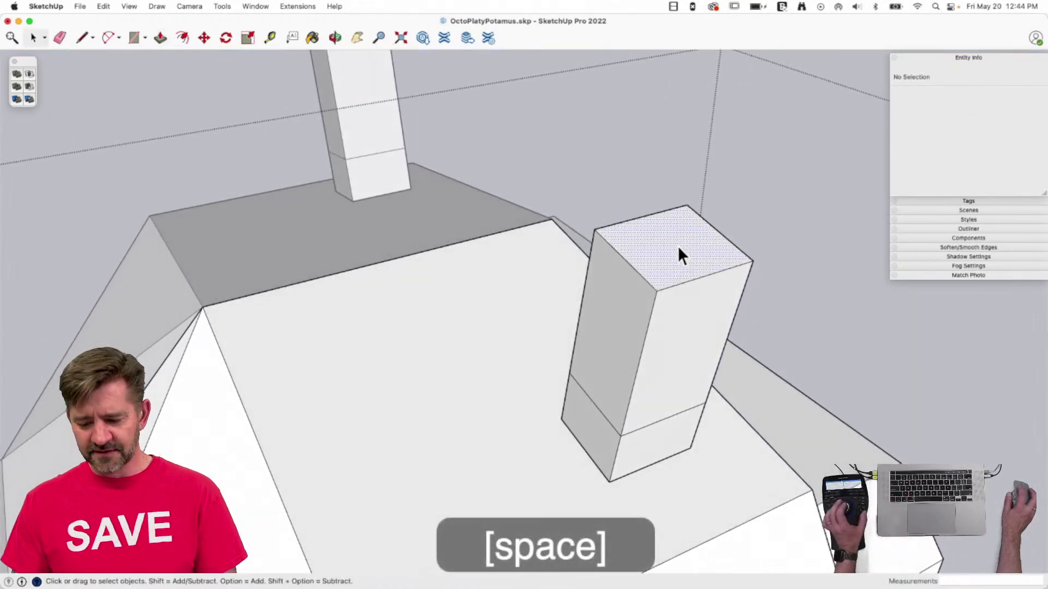
click(678, 245)
key(s)
drag(624, 258, 558, 285)
key(alt)
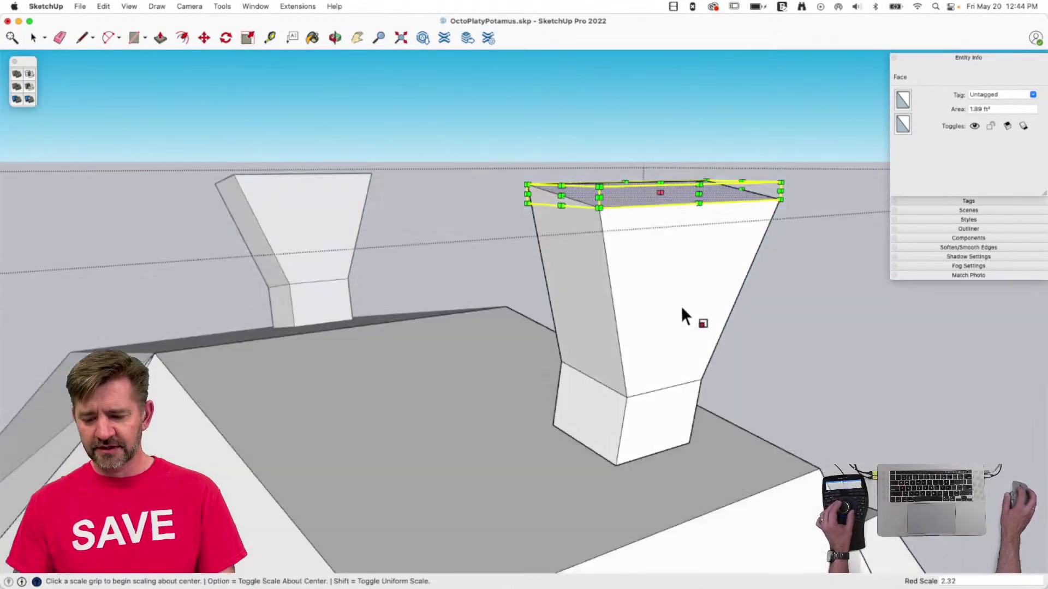
Pull a third section up from the ear's top and scale its top face narrower in both directions, to about 0.38 along red.
key(p)
drag(662, 213, 690, 116)
key(space)
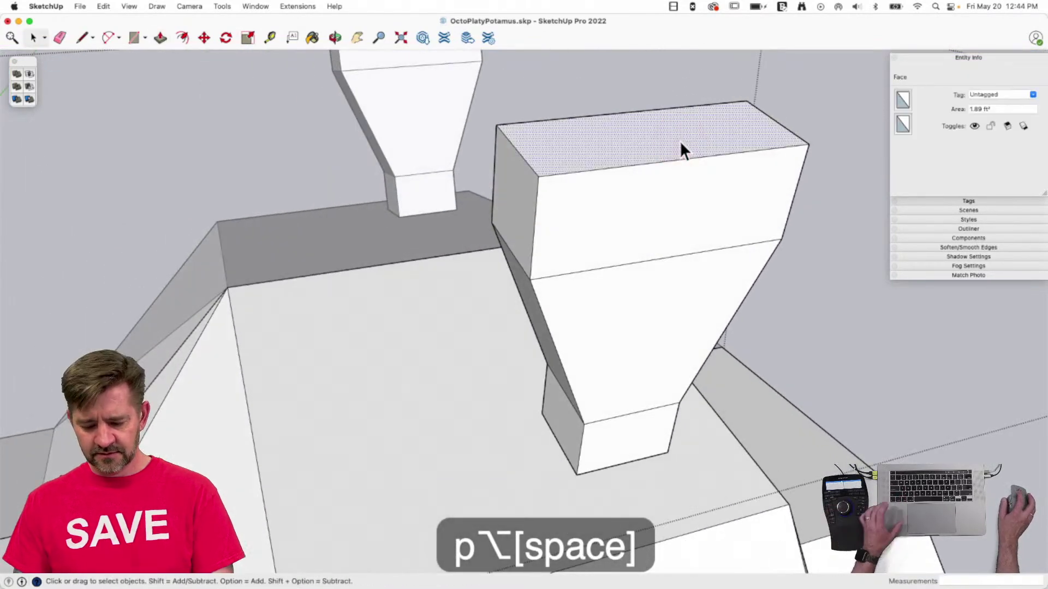
key(s)
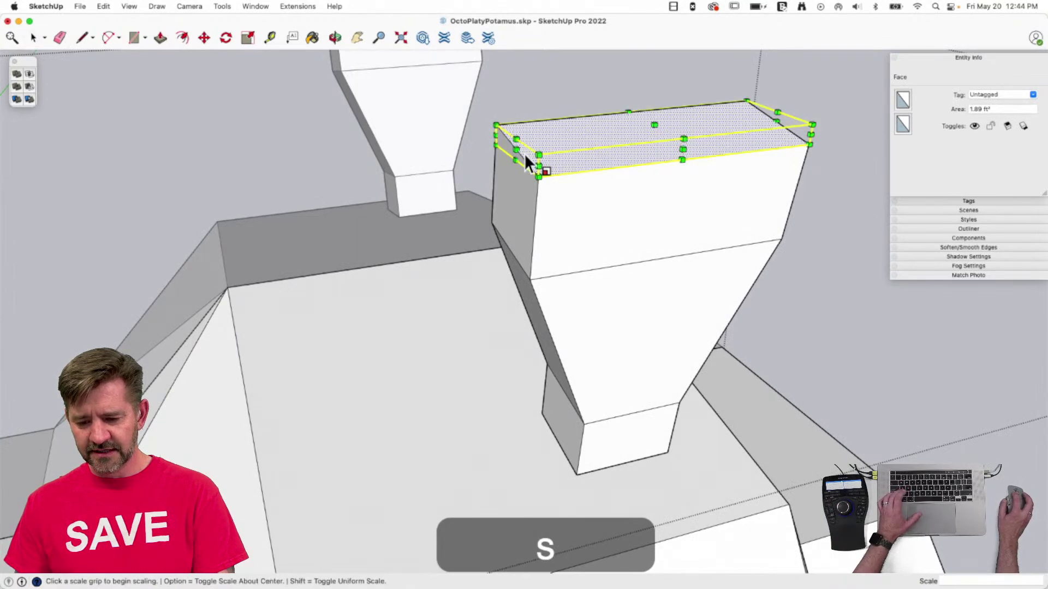
drag(517, 150, 616, 149)
key(alt)
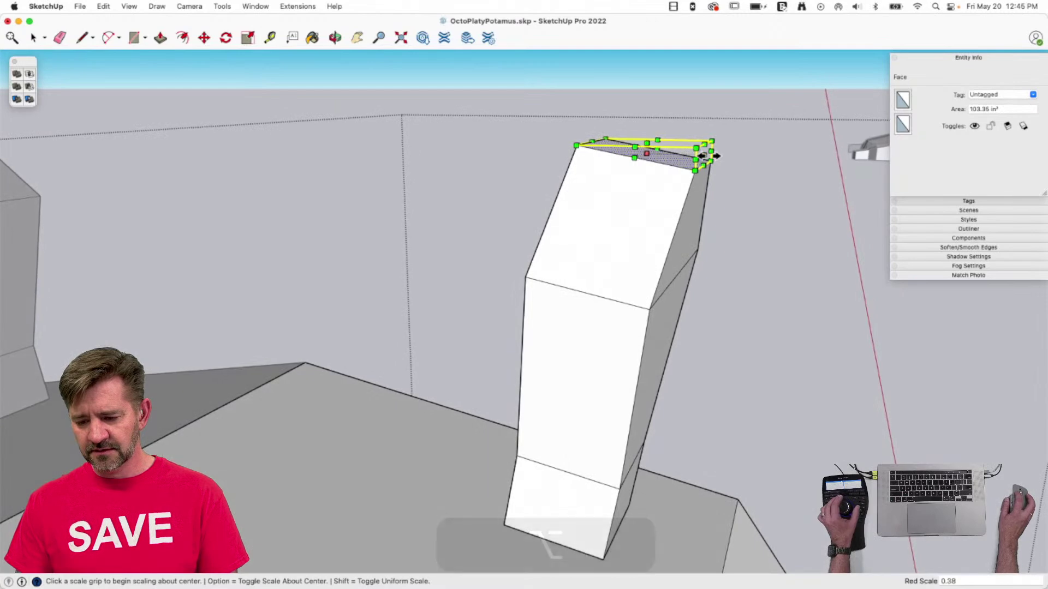
drag(594, 142, 635, 149)
key(space)
Move the wide edge between the ear's middle and tip sections inward to thin the ear.
click(618, 230)
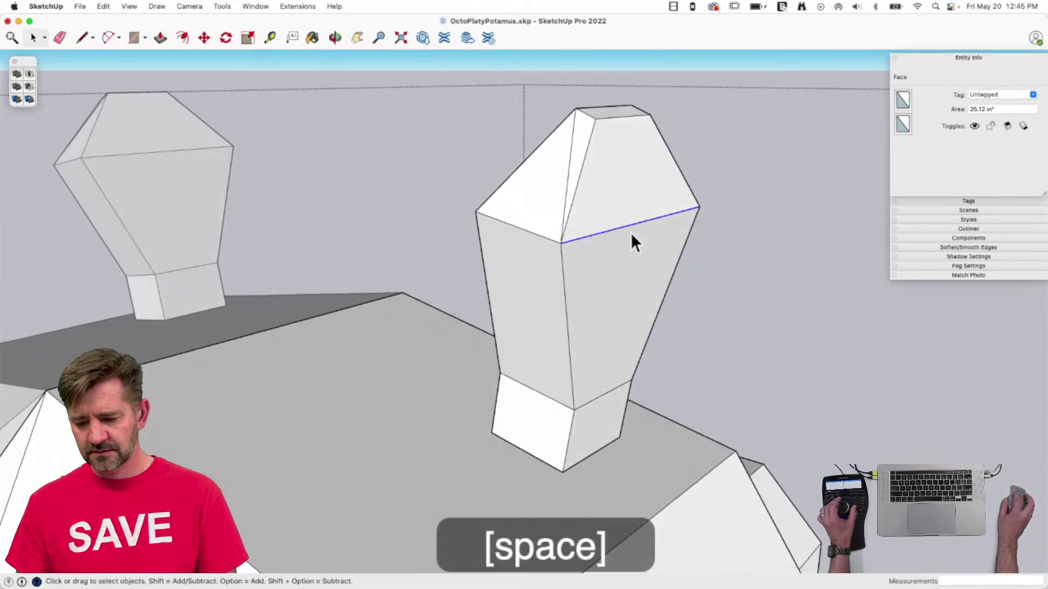
key(m)
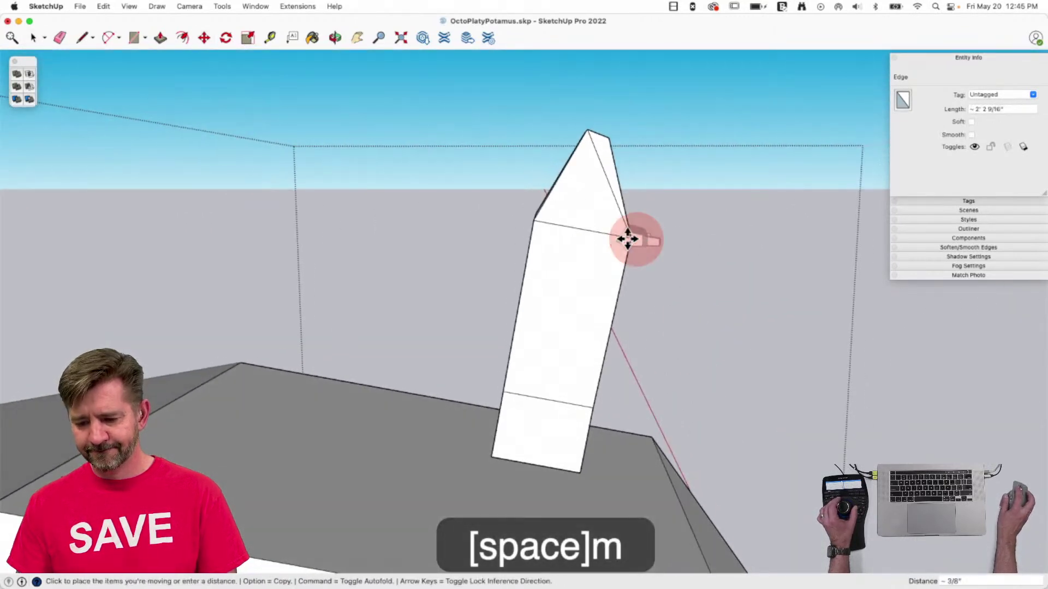
click(590, 237)
key(space)
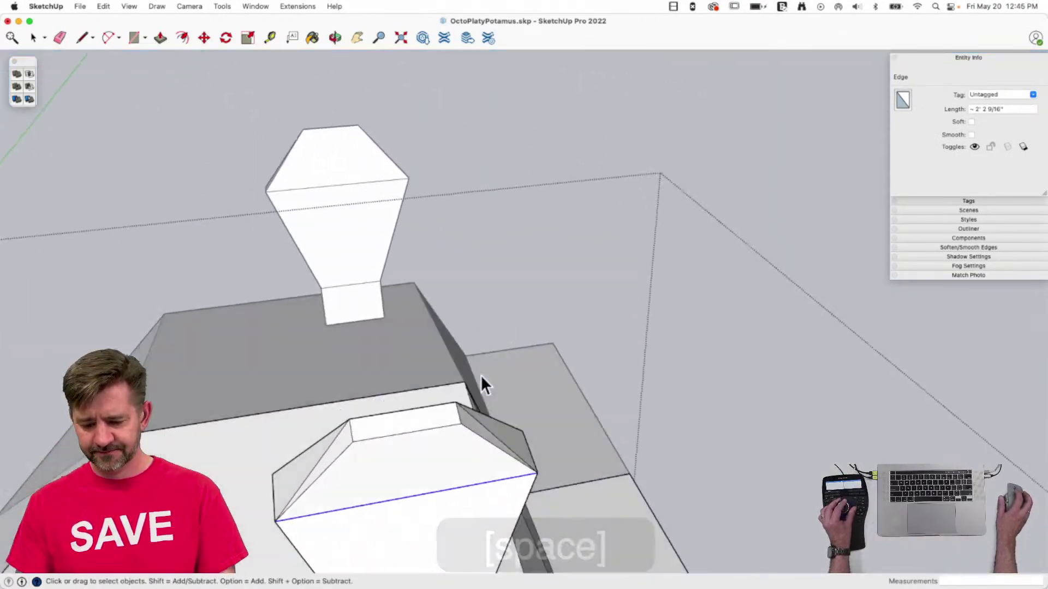
Scale the ear's tip face to about 0.39 along red and move the short edge at the tip to reshape it.
click(404, 431)
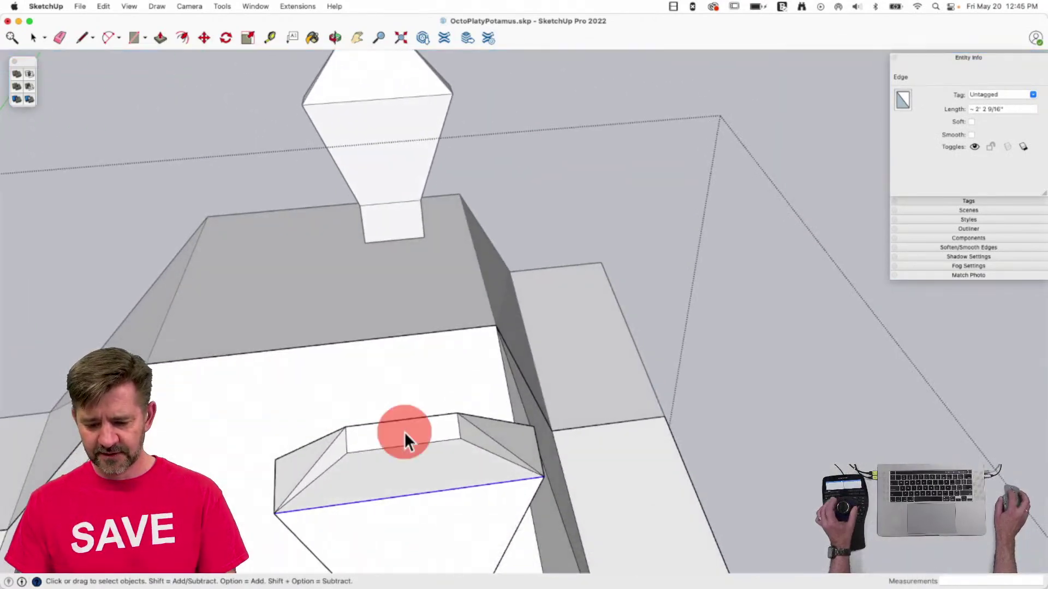
key(s)
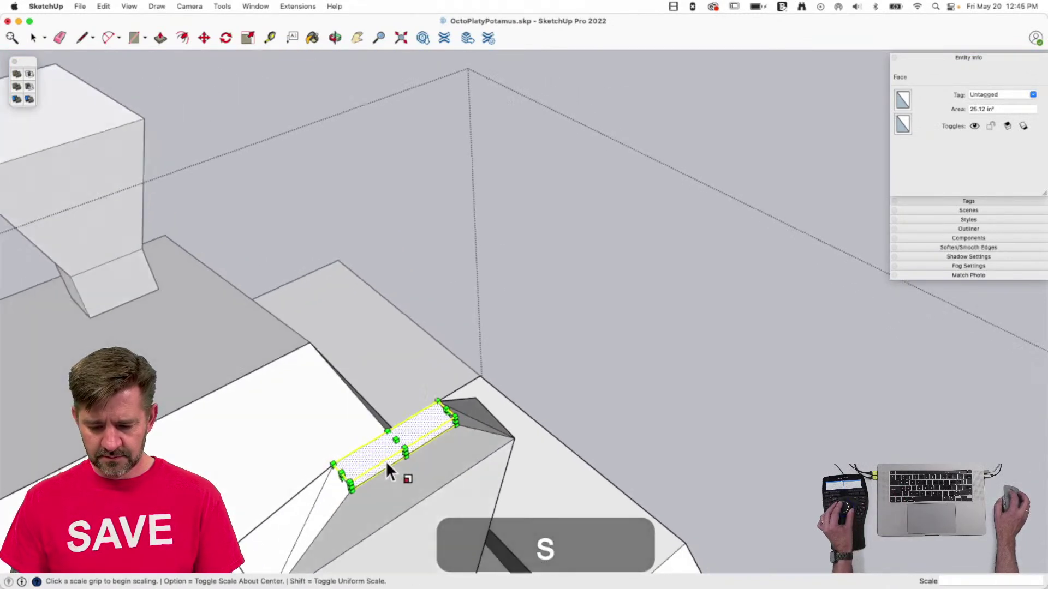
drag(309, 449, 382, 411)
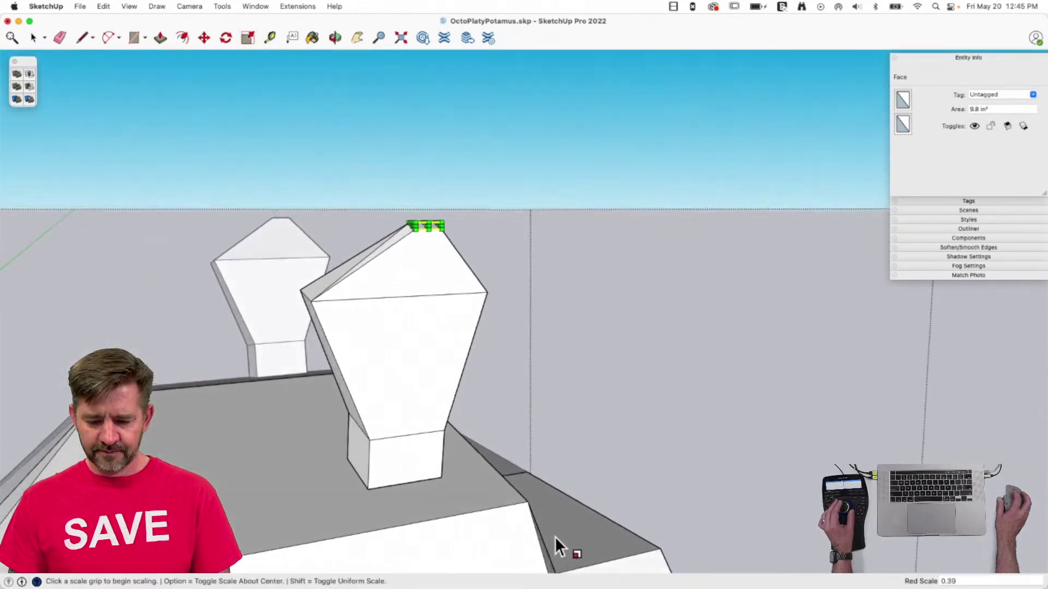
key(space)
click(386, 409)
key(m)
click(377, 352)
key(space)
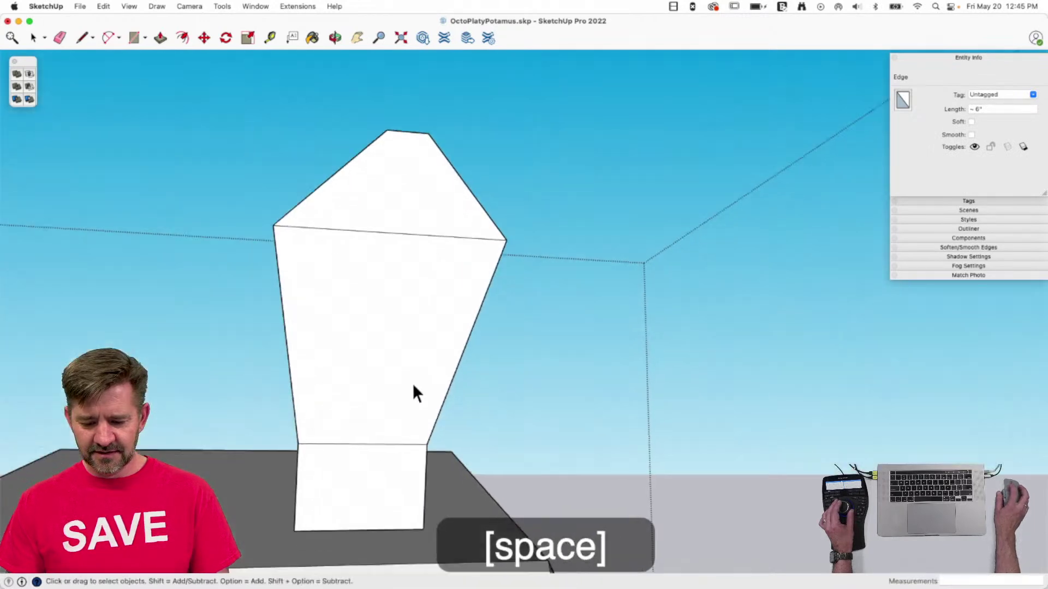
Select the ear's base section and scale it narrower from both sides.
drag(502, 551, 500, 549)
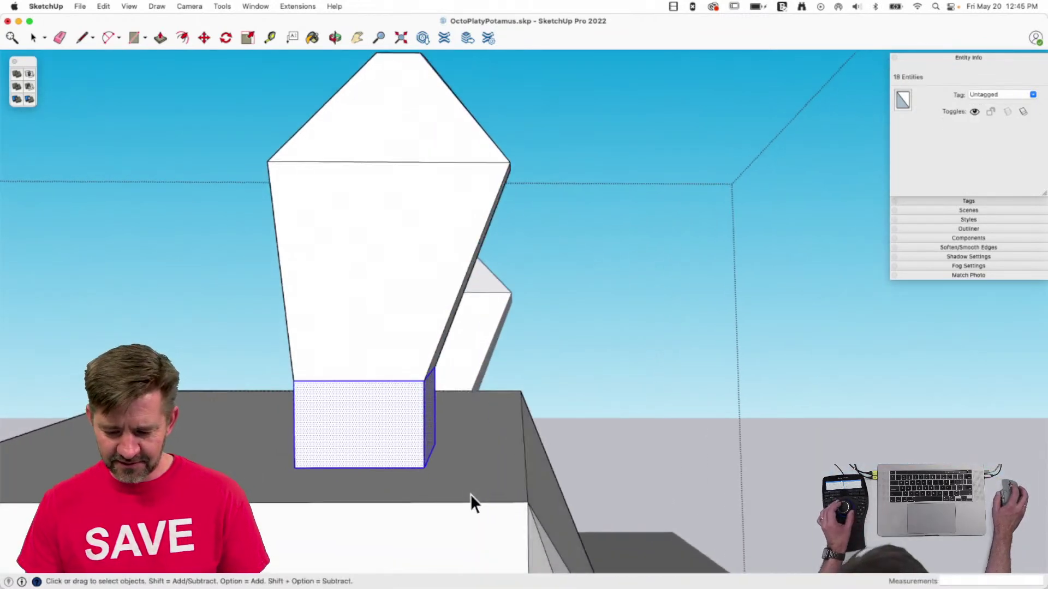
key(s)
drag(434, 401, 384, 417)
drag(301, 398, 345, 397)
key(space)
Select the ear's sections above the base and use Vertex Tools to tilt their vertices and shift them sideways.
click(393, 262)
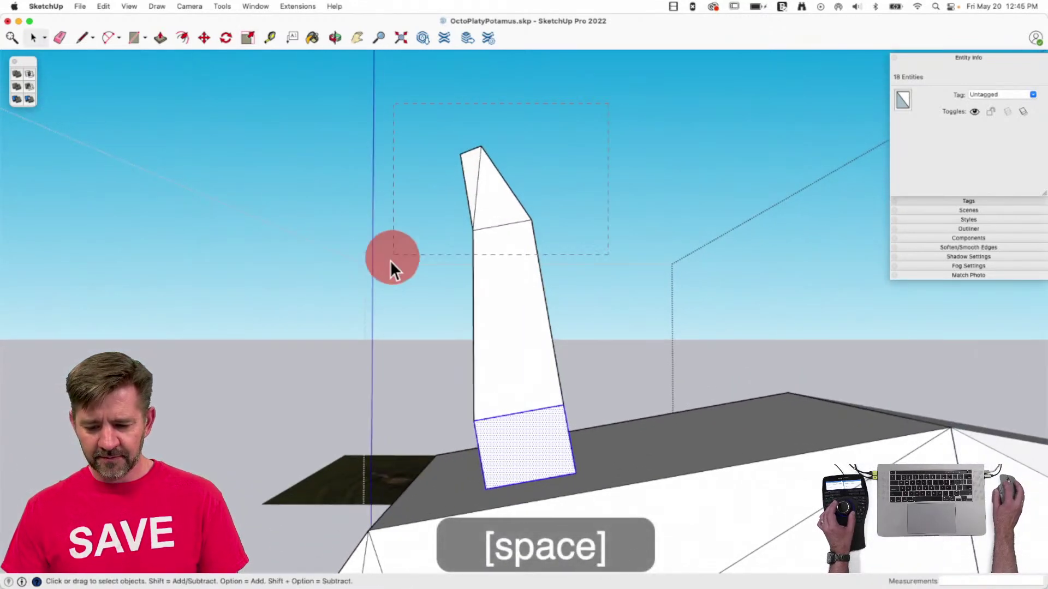
drag(573, 215, 487, 312)
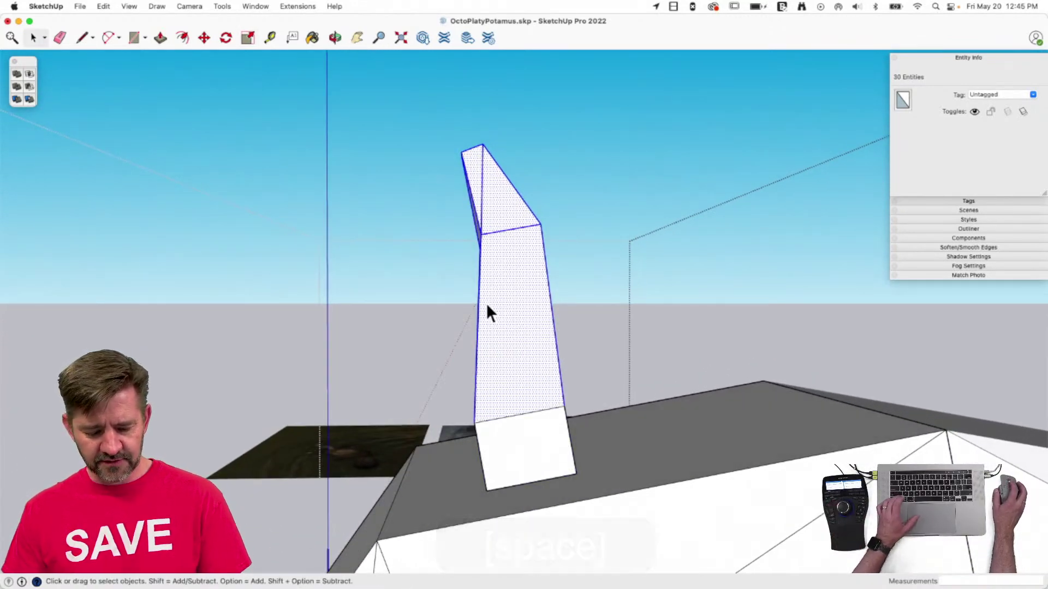
key(v)
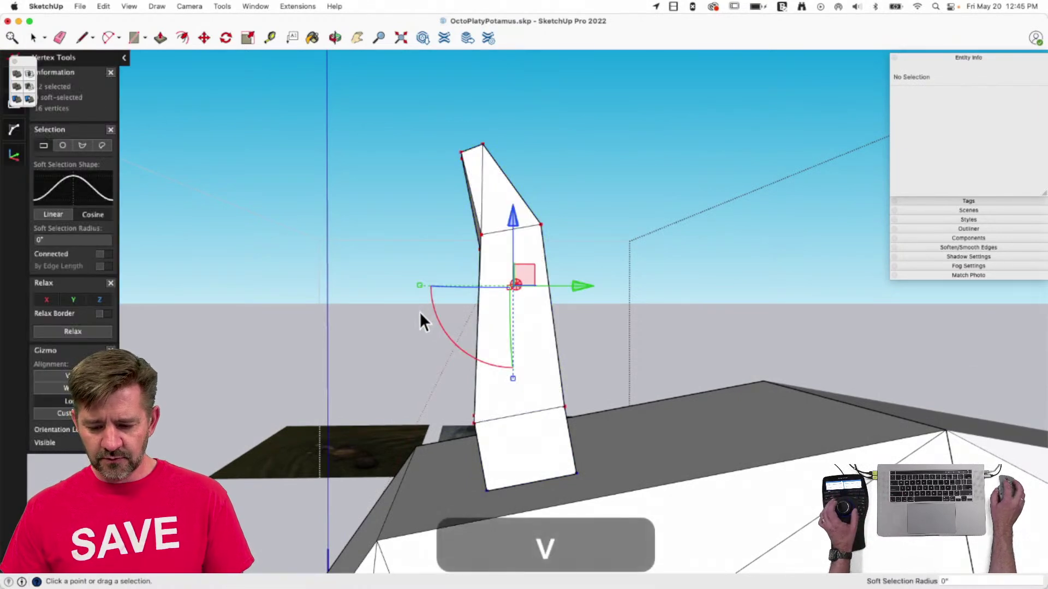
drag(433, 308, 439, 322)
drag(568, 292, 533, 296)
Rotate the selected ear vertices further and shift them by about 15/16".
middle_drag(558, 303, 396, 309)
drag(393, 309, 397, 322)
drag(509, 292, 501, 292)
middle_drag(501, 293, 501, 293)
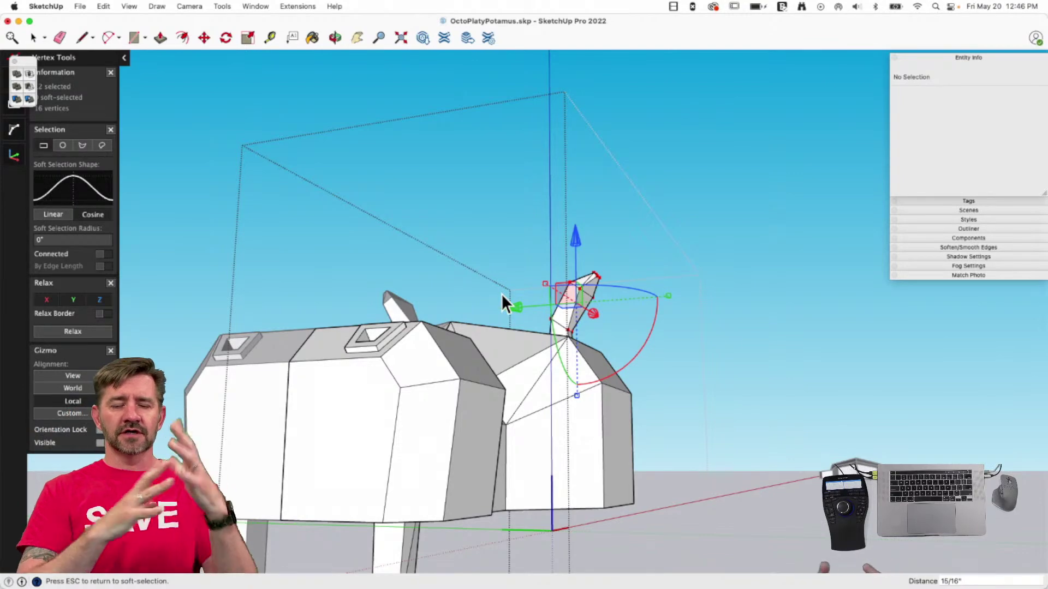
Shift the ear vertices about 1 1/16" along red, rotate them about green, and shift them about 1 1/2" more.
middle_drag(501, 294, 491, 312)
drag(566, 215, 572, 217)
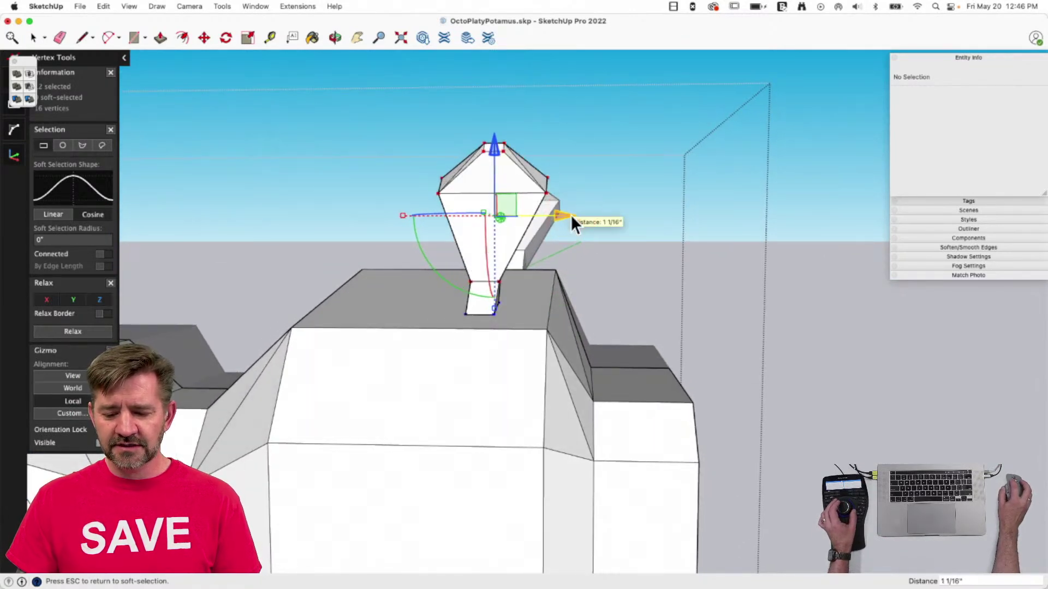
drag(421, 254, 420, 244)
drag(548, 217, 562, 219)
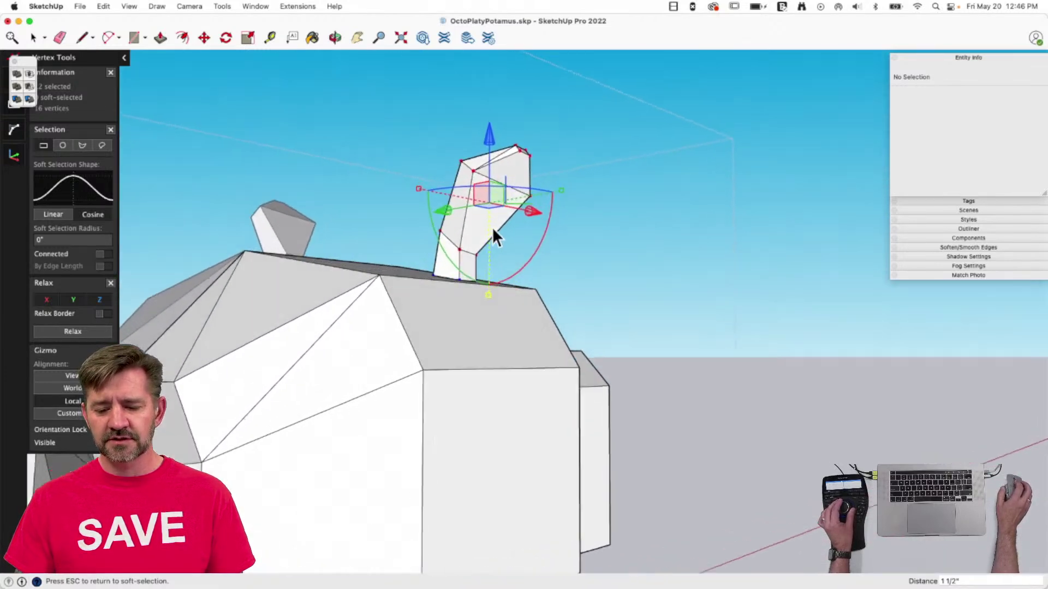
key(space)
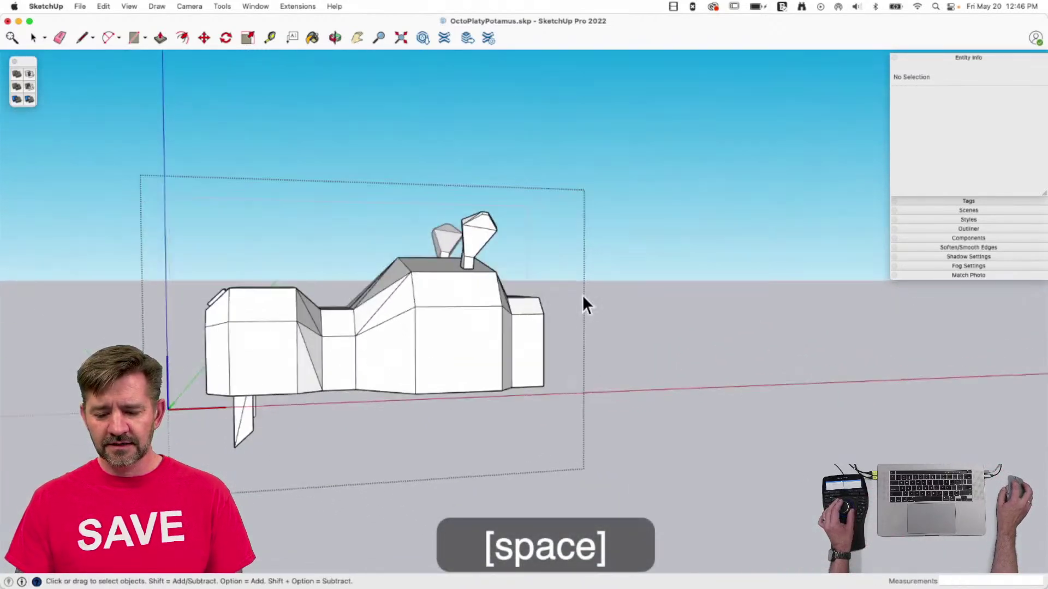
Select all of the ear's connected geometry and make it a group.
triple_click(469, 259)
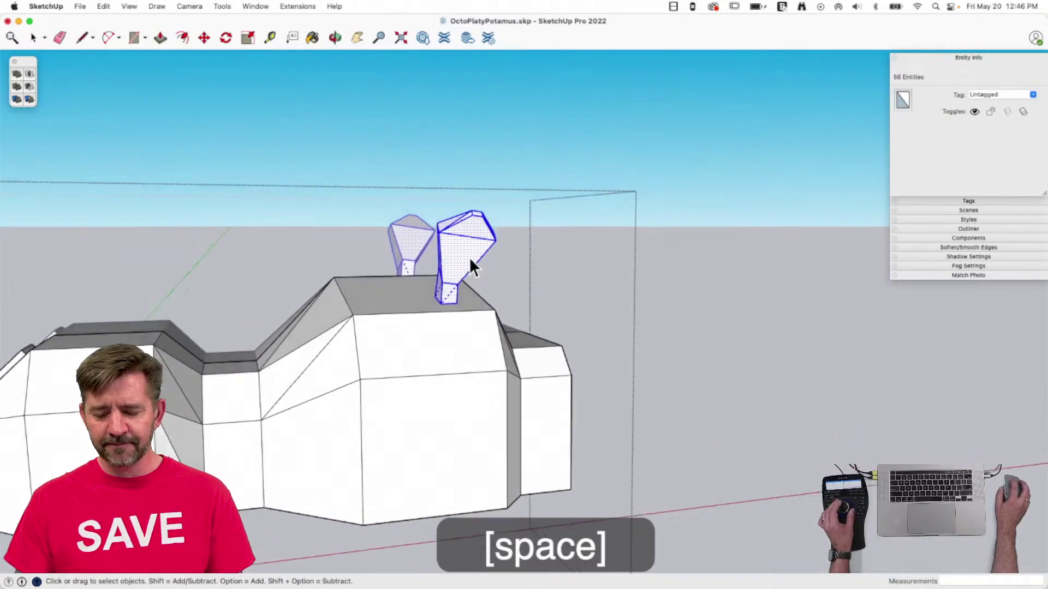
right_click(424, 251)
click(469, 342)
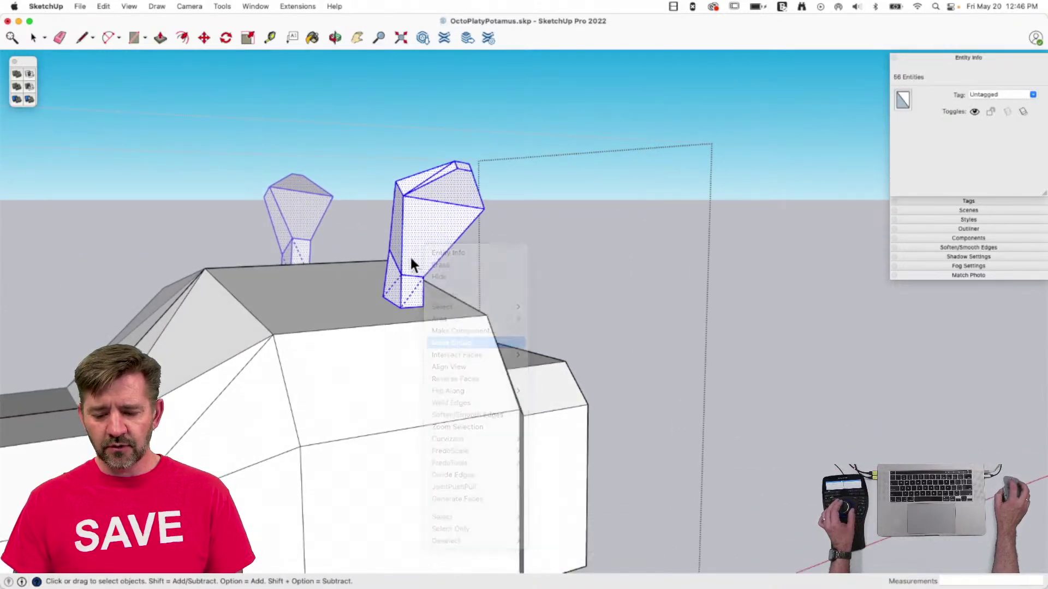
Move the grouped ear about 10 7/8" onto the rear of the head and tilt it with its base sunk into the surface.
key(m)
click(351, 253)
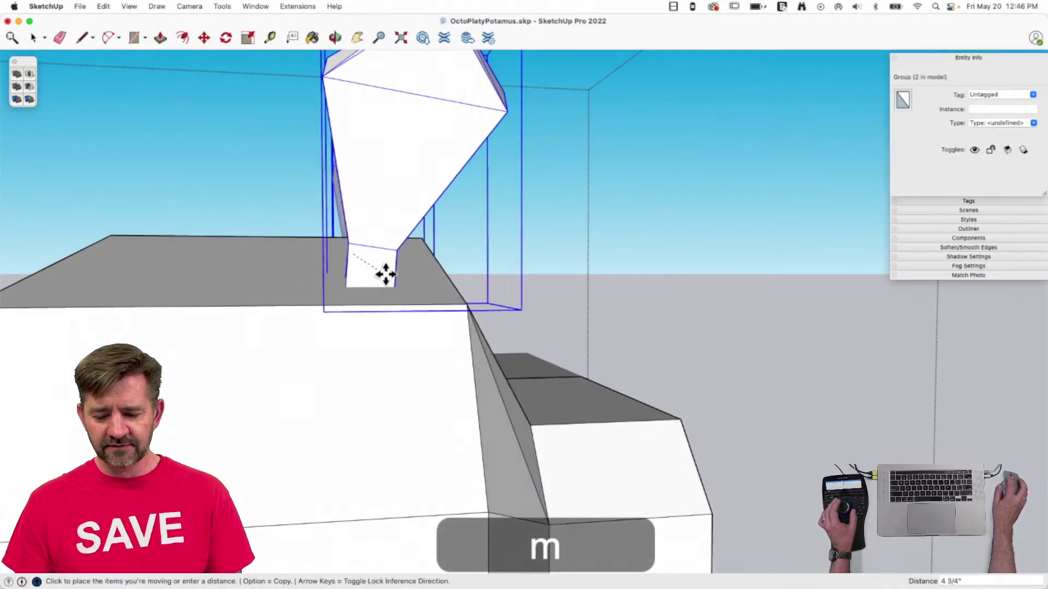
click(434, 277)
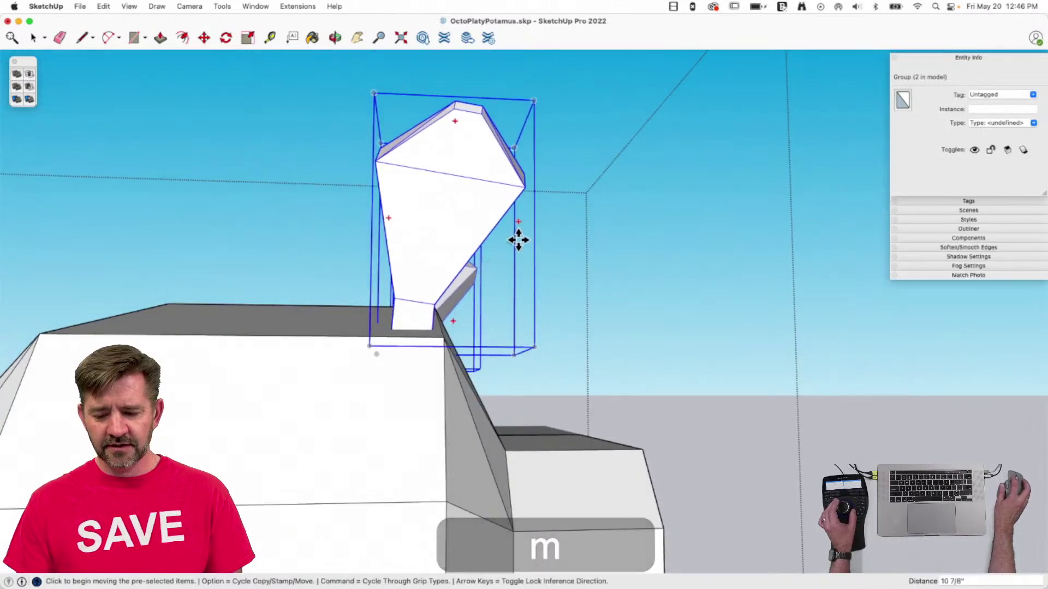
drag(519, 222, 452, 270)
click(460, 278)
key(space)
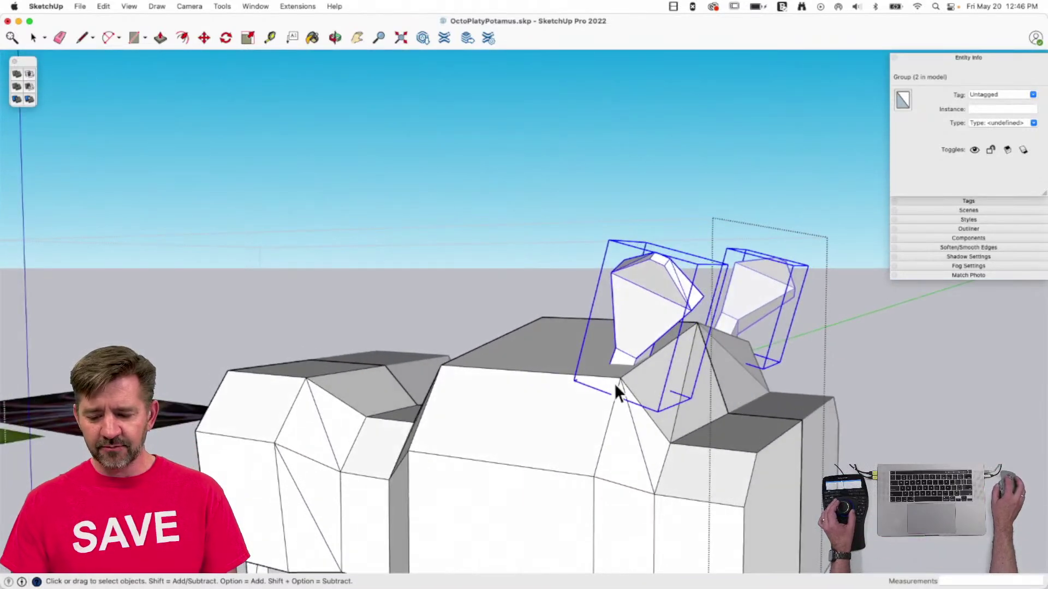
Select the body and ear groups together to check whether both are solids.
click(554, 410)
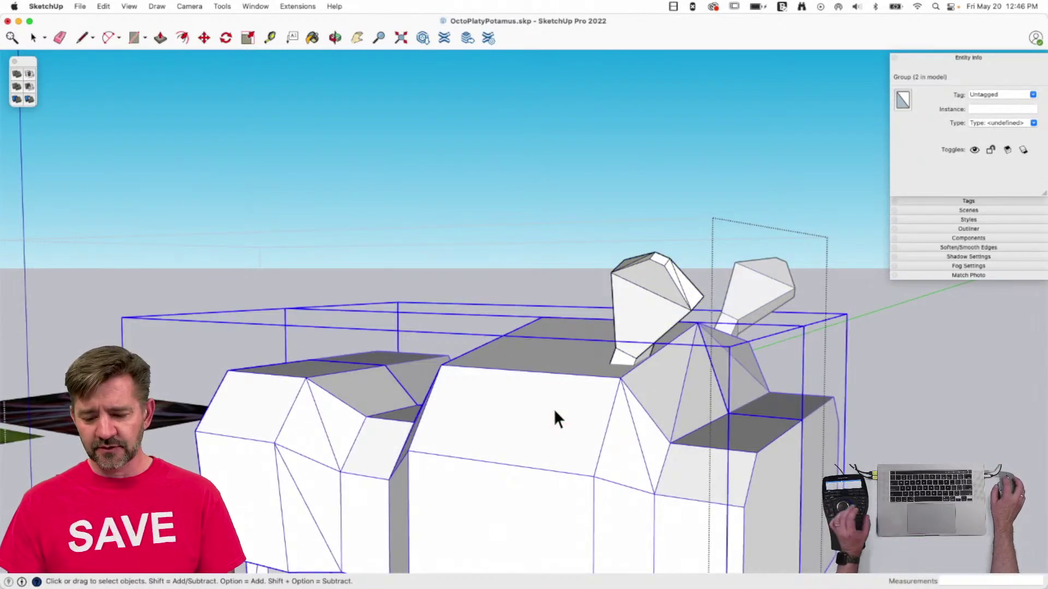
shift+click(649, 297)
click(751, 177)
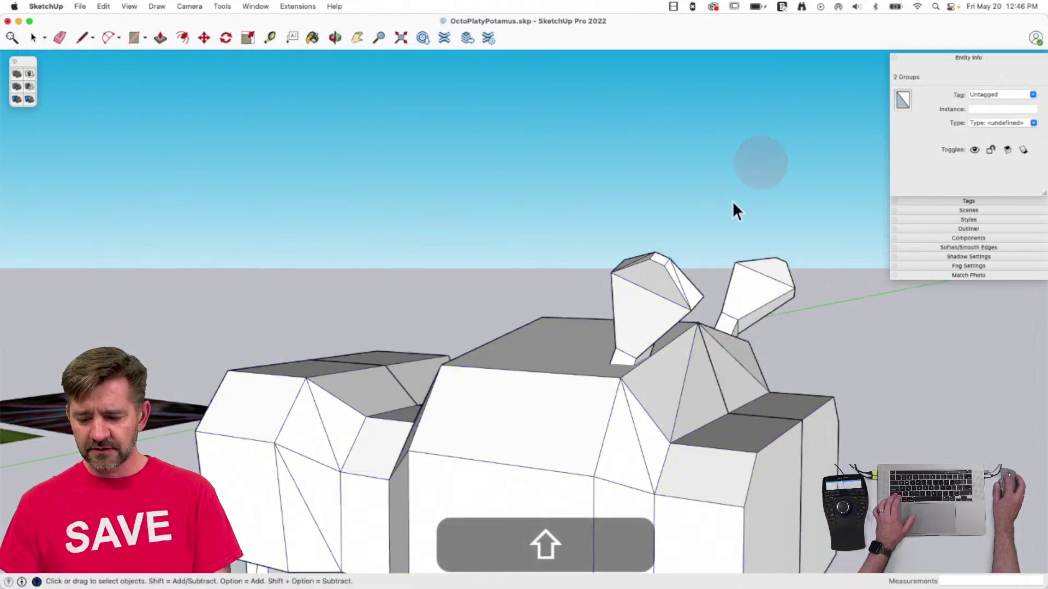
Open the ear group, isolate it from the rest of the model, and delete the faces and edge around its base.
click(681, 305)
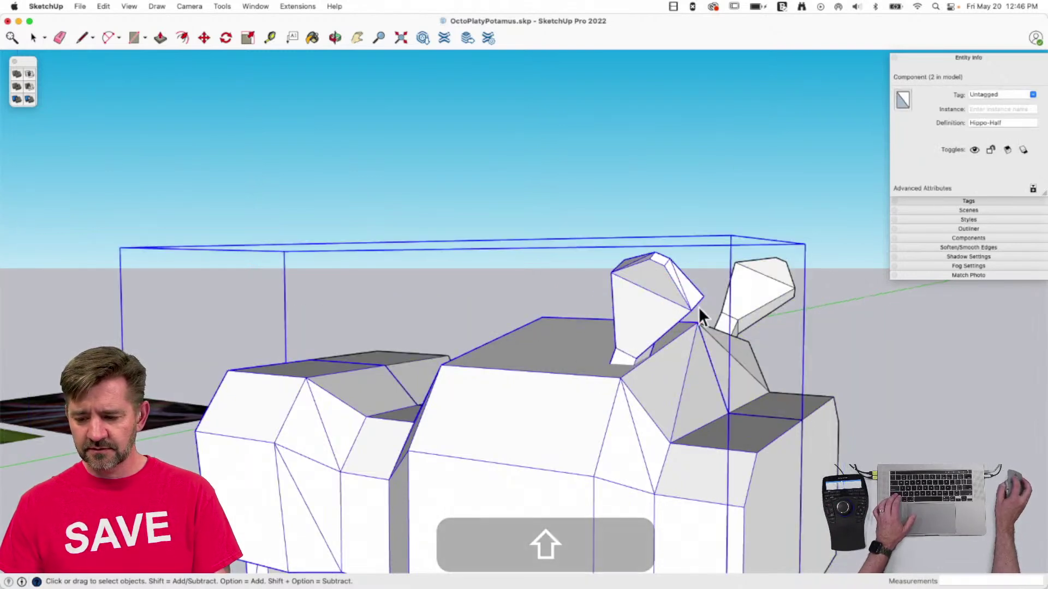
double_click(638, 300)
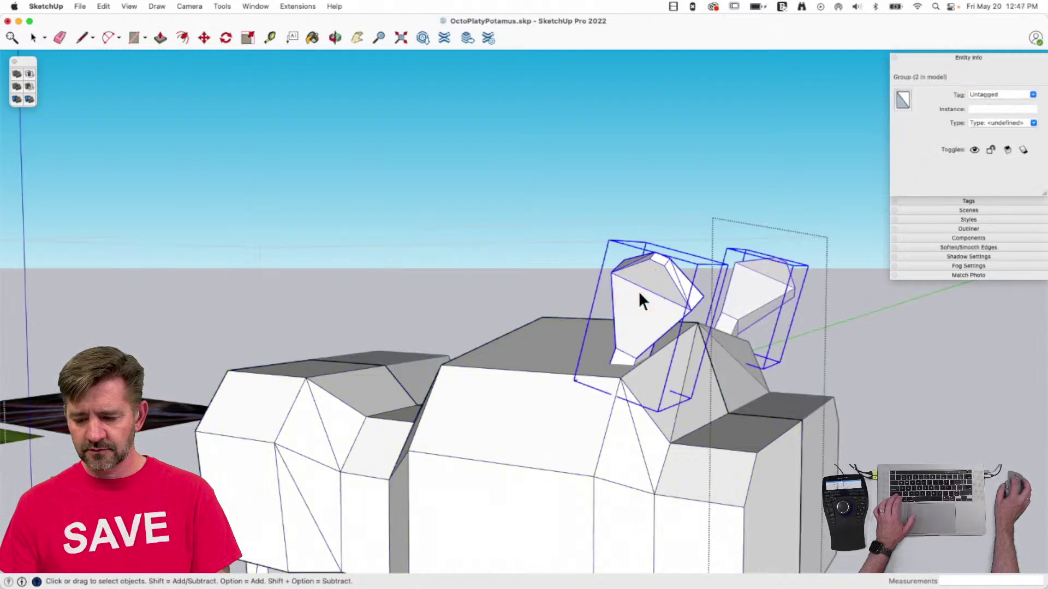
double_click(639, 290)
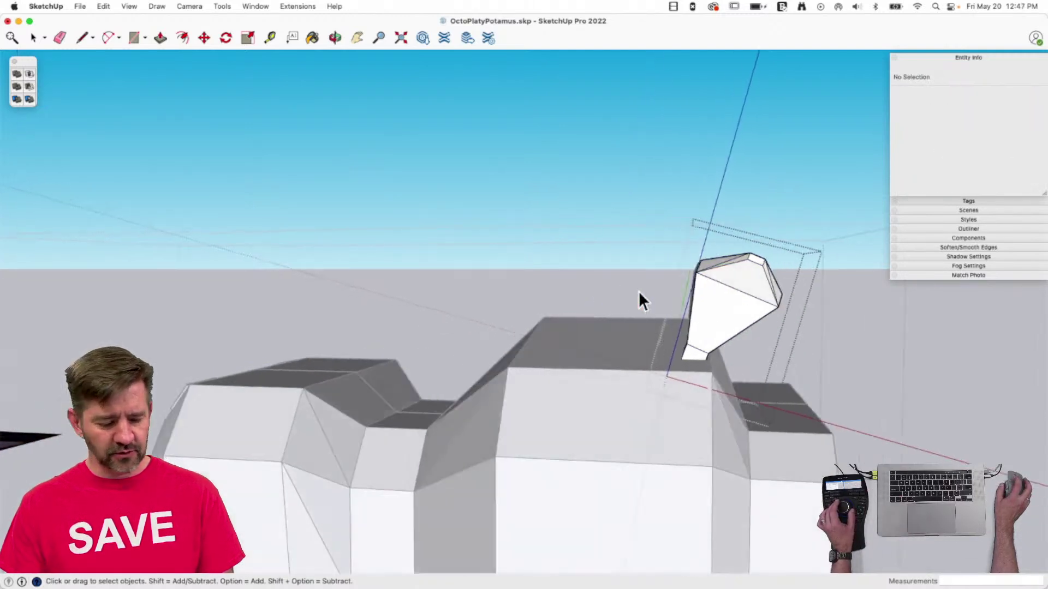
key(shift+q)
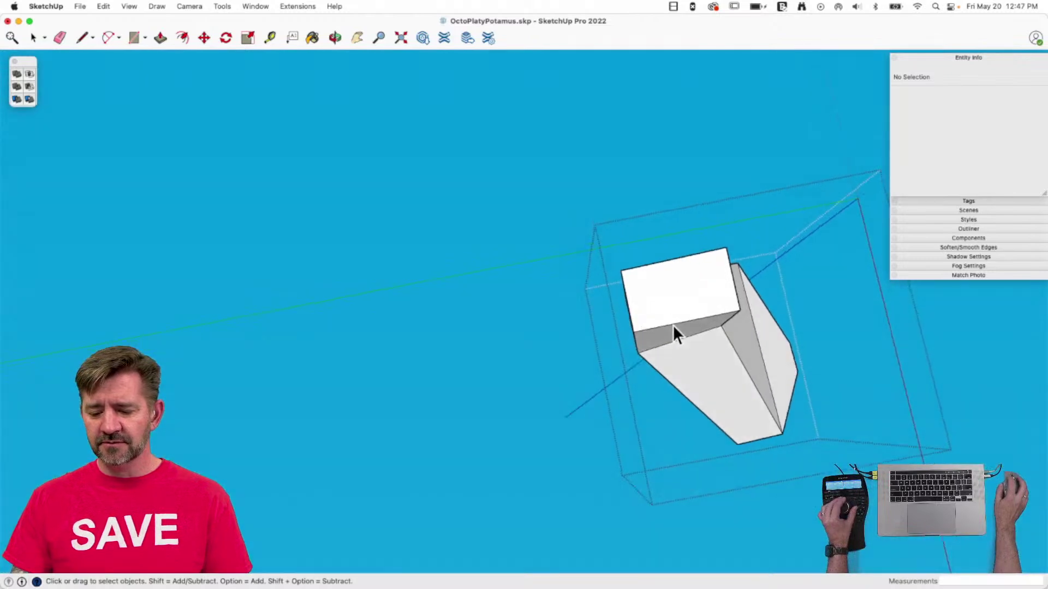
click(673, 325)
key(BackSpace)
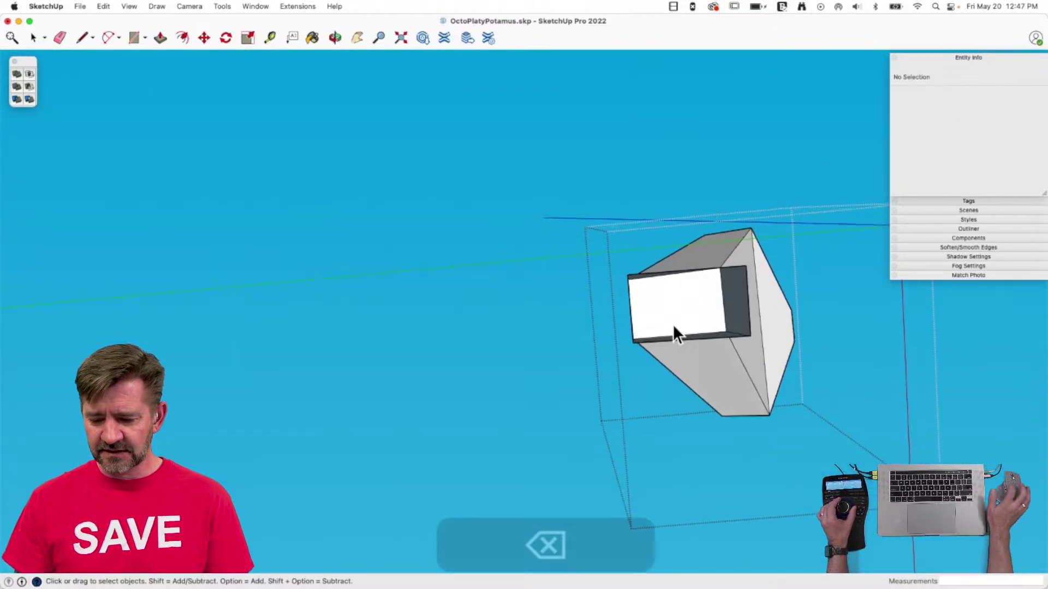
click(701, 311)
key(BackSpace)
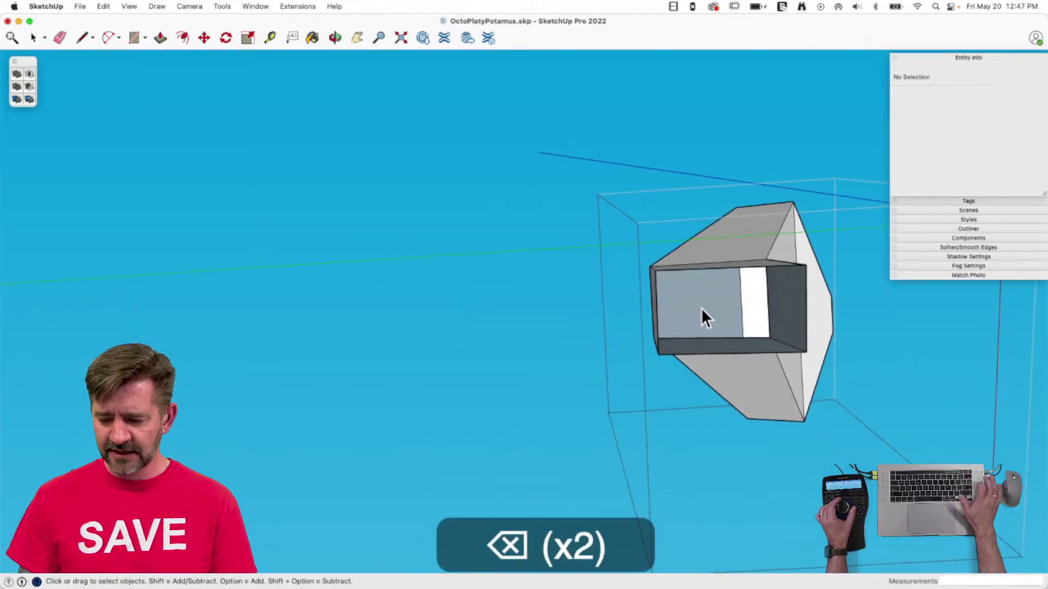
click(789, 307)
key(BackSpace)
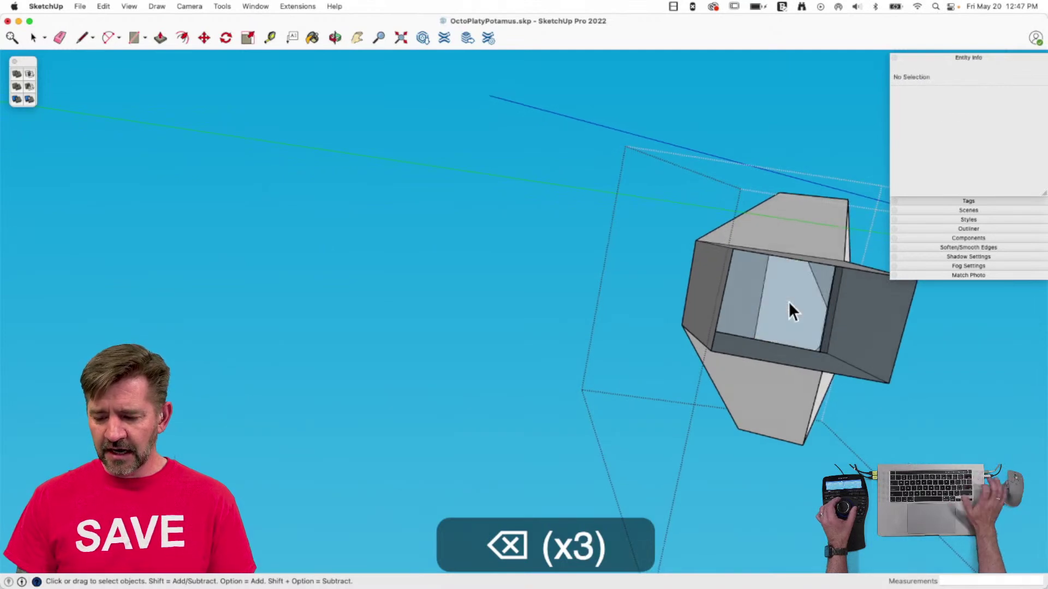
Redraw an edge along the ear's open base to rebuild the missing faces and close the group.
key(l)
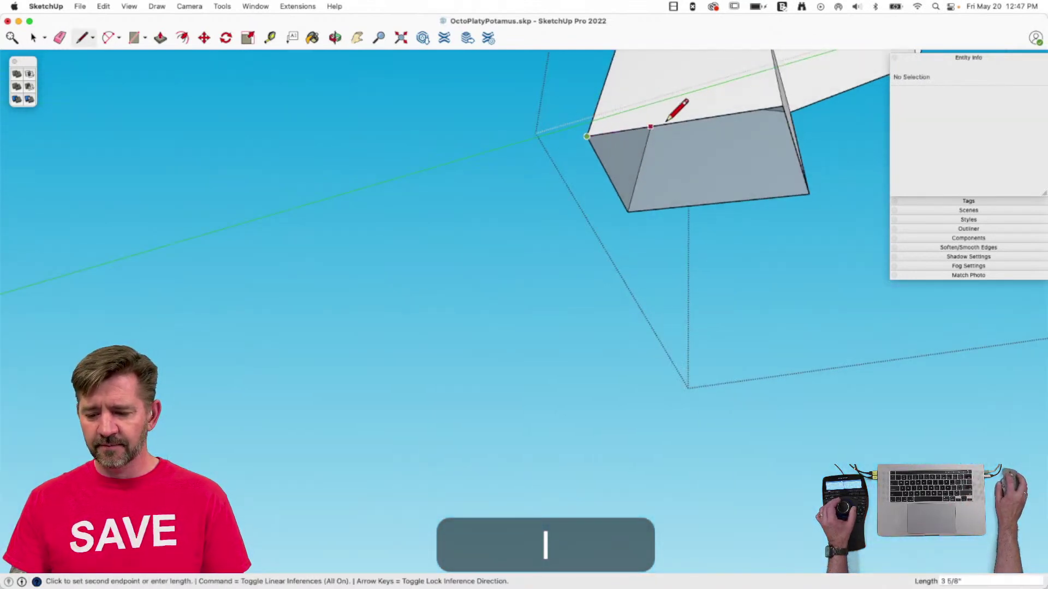
click(772, 107)
key(space)
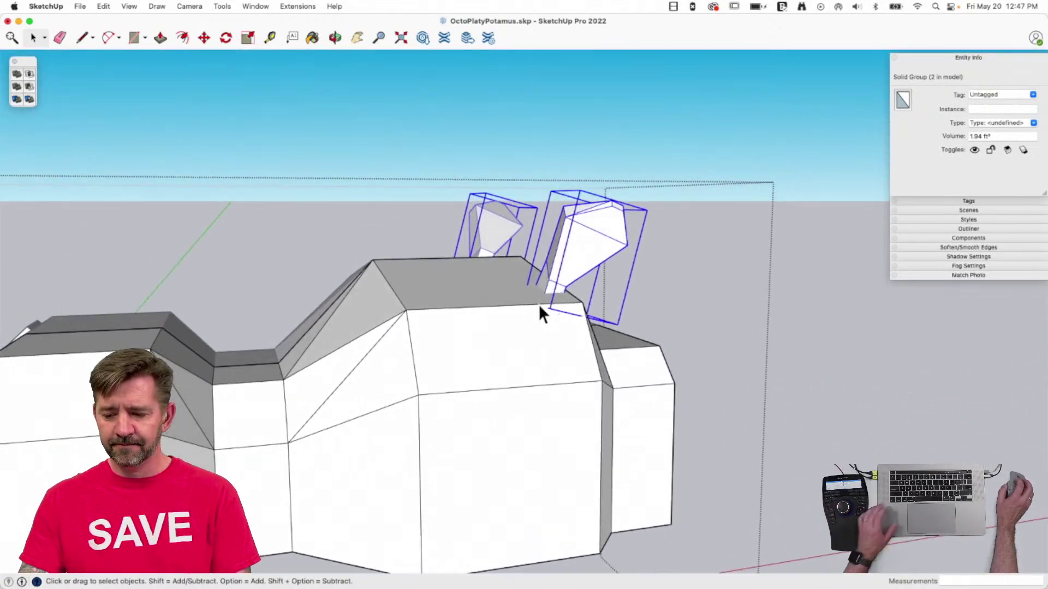
Combine the solid ear and the body half into a single solid with Outer Shell.
shift+click(465, 324)
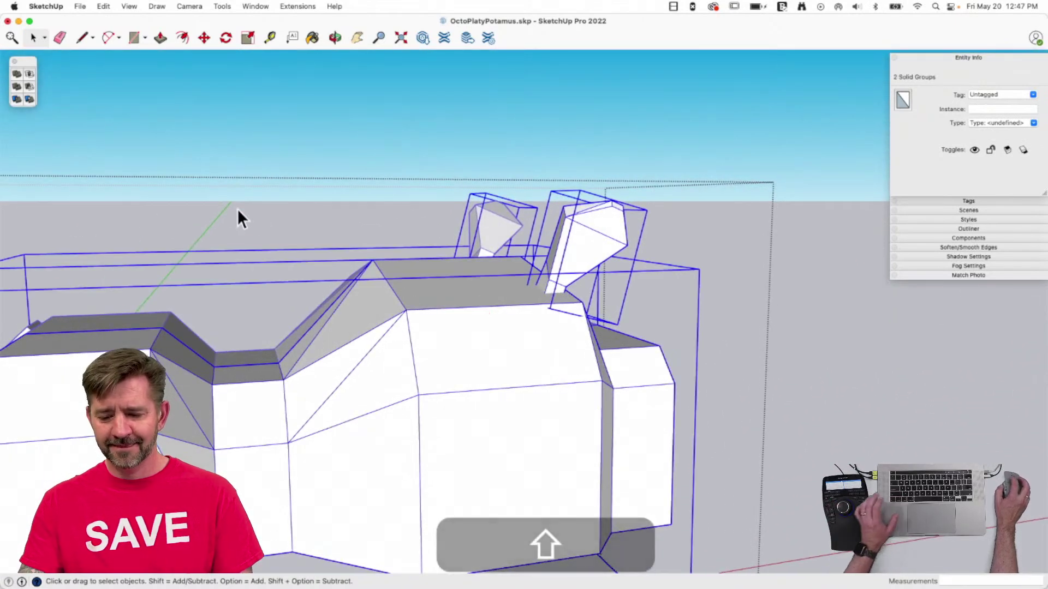
click(16, 73)
click(690, 299)
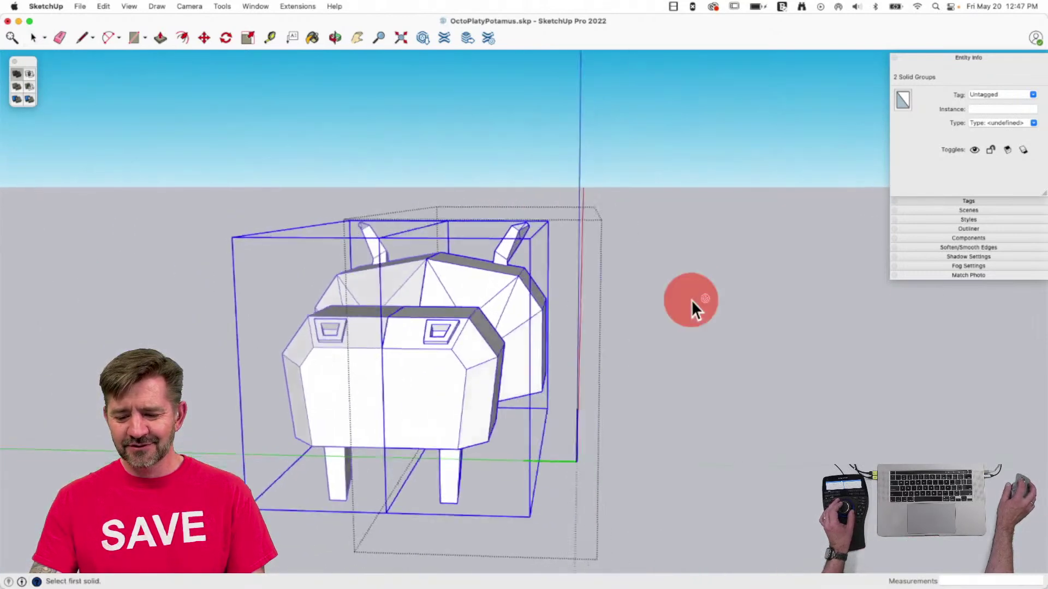
key(space)
click(431, 295)
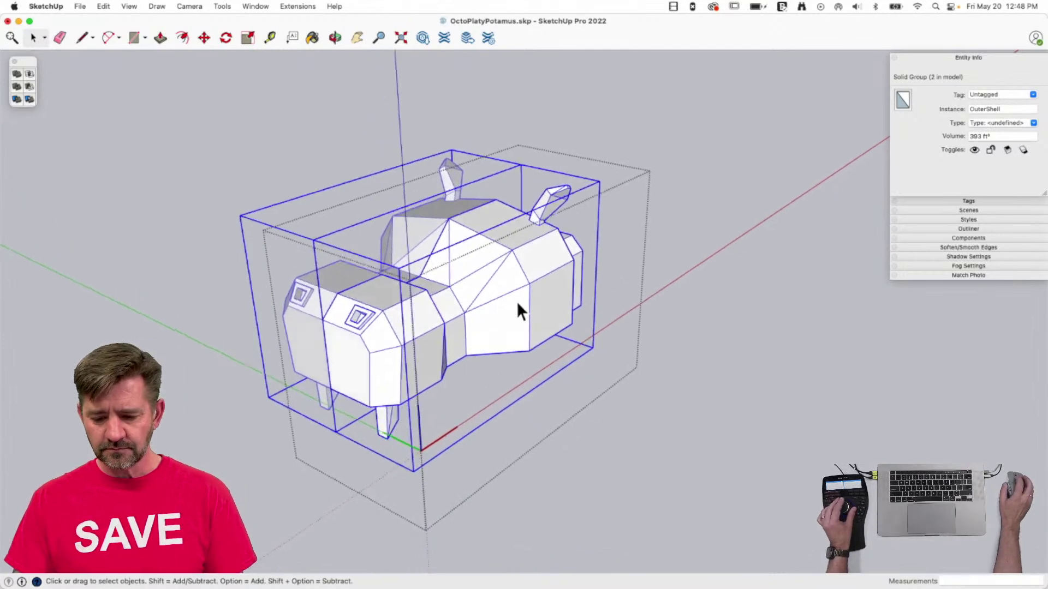
click(586, 337)
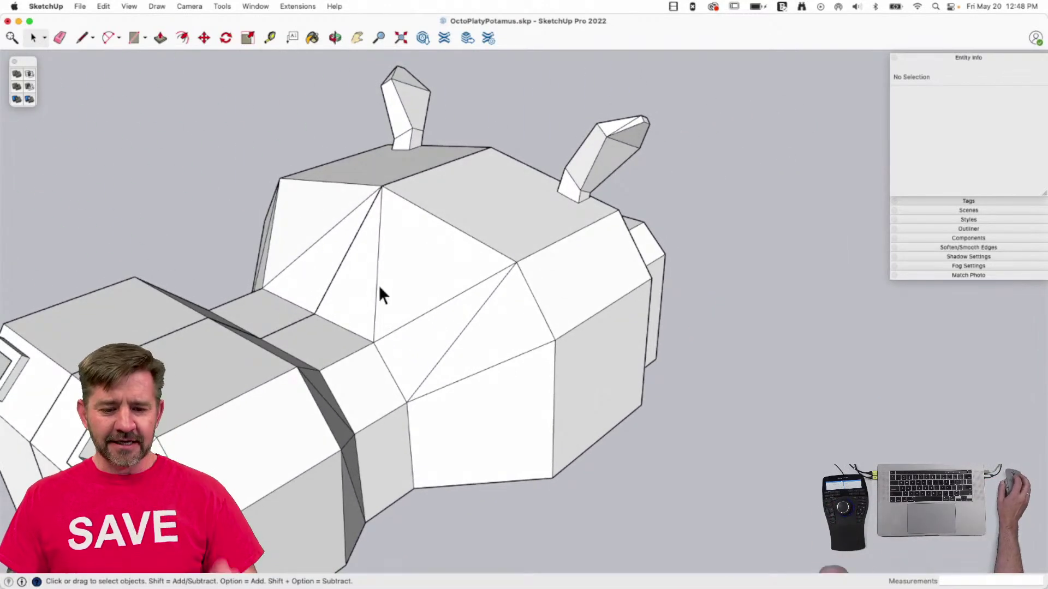
drag(148, 37, 165, 117)
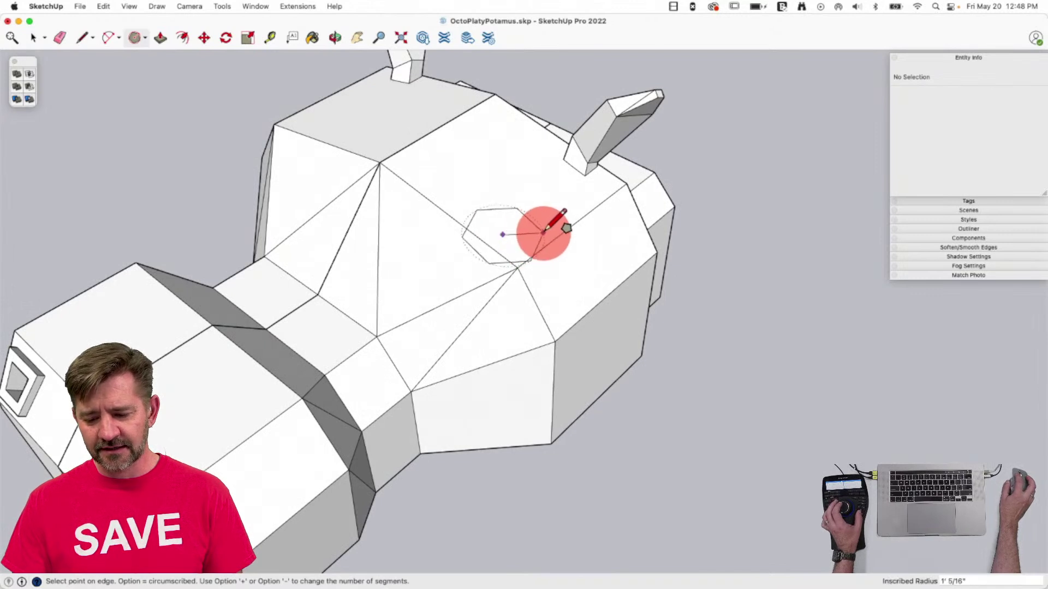
key(Escape)
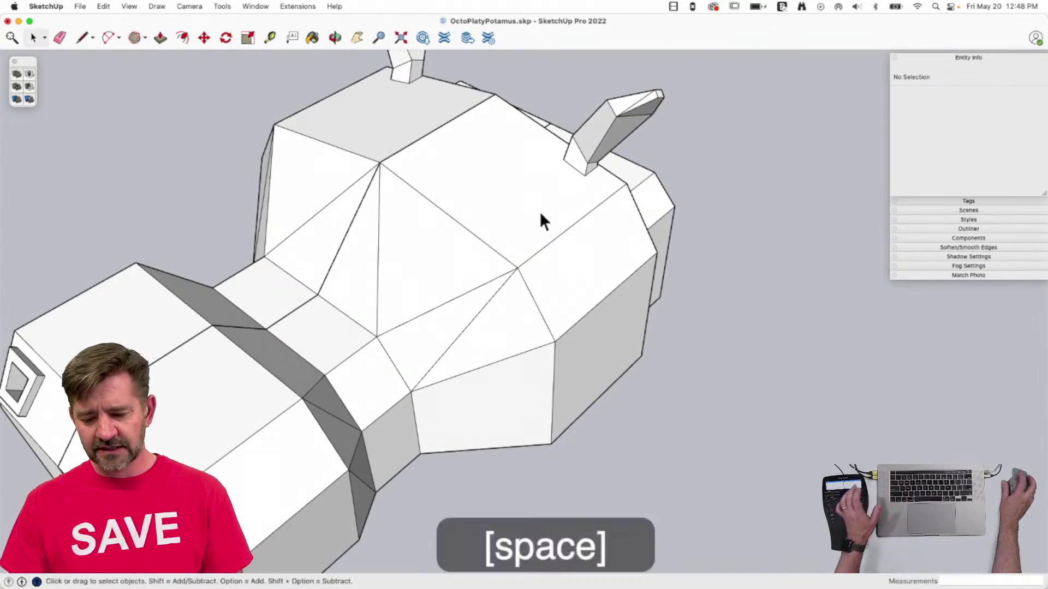
key(space)
Draw a hexagon with about 1' 1/16" inscribed radius on the head's top face and pull it up about 11 9/16".
drag(139, 39, 174, 118)
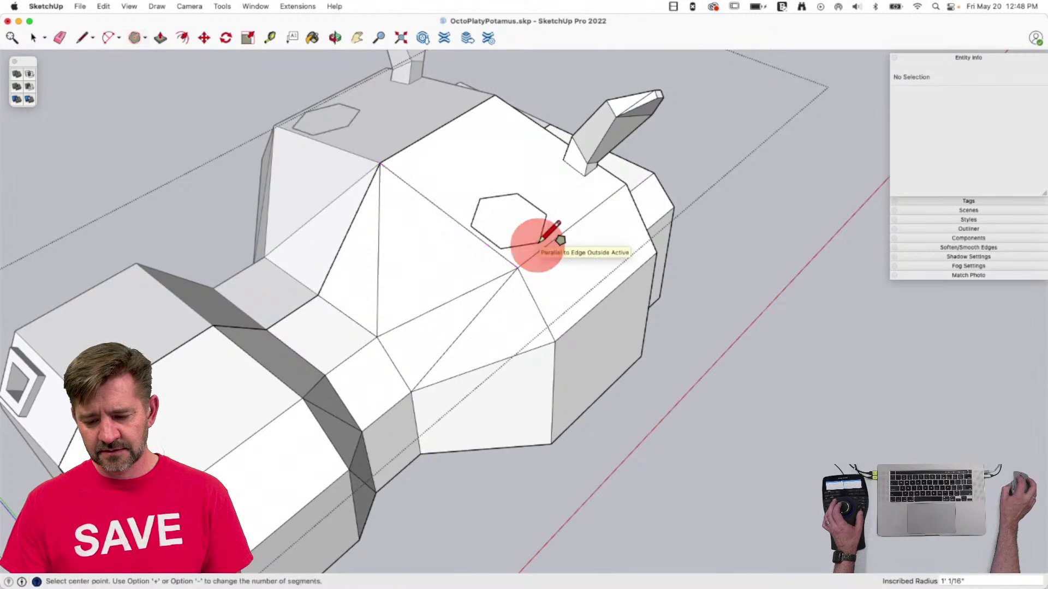
click(541, 240)
key(p)
click(467, 263)
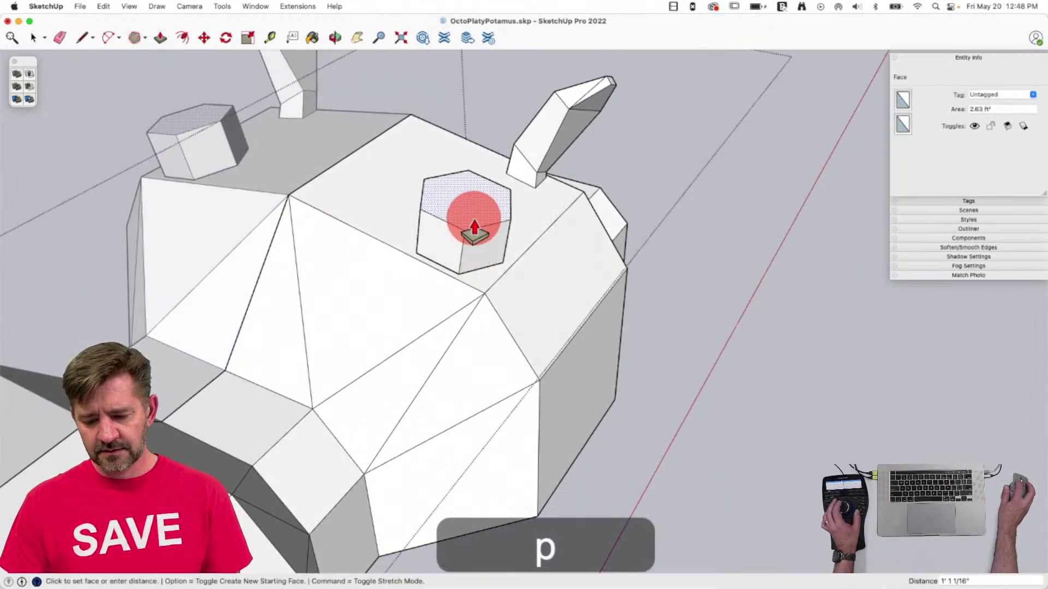
middle_drag(472, 234, 451, 262)
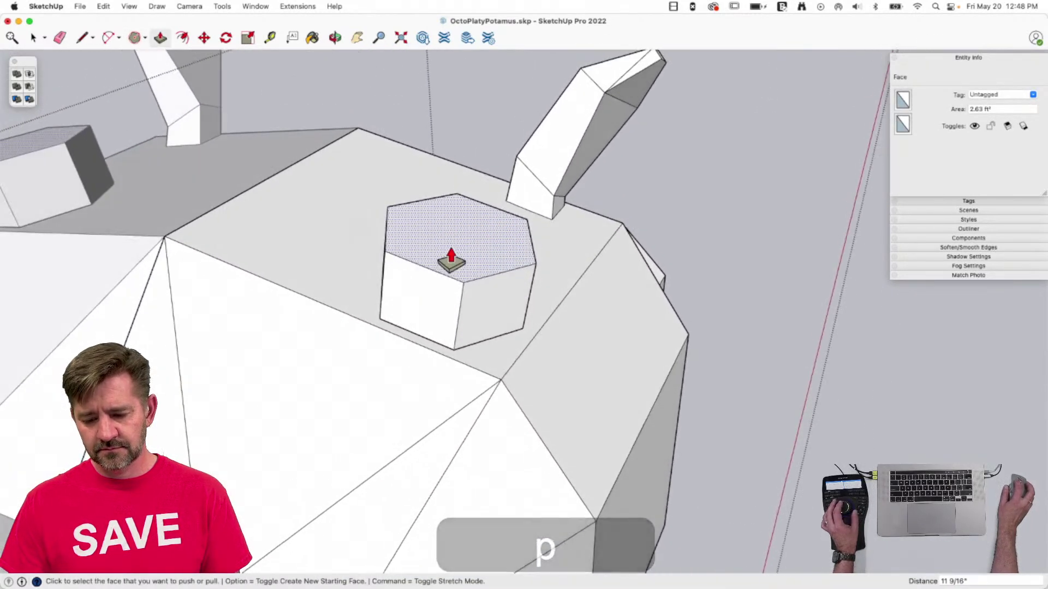
Pull a second section up from the hexagonal bump and scale its top face about the center to 0.58.
key(alt)
drag(435, 279, 441, 238)
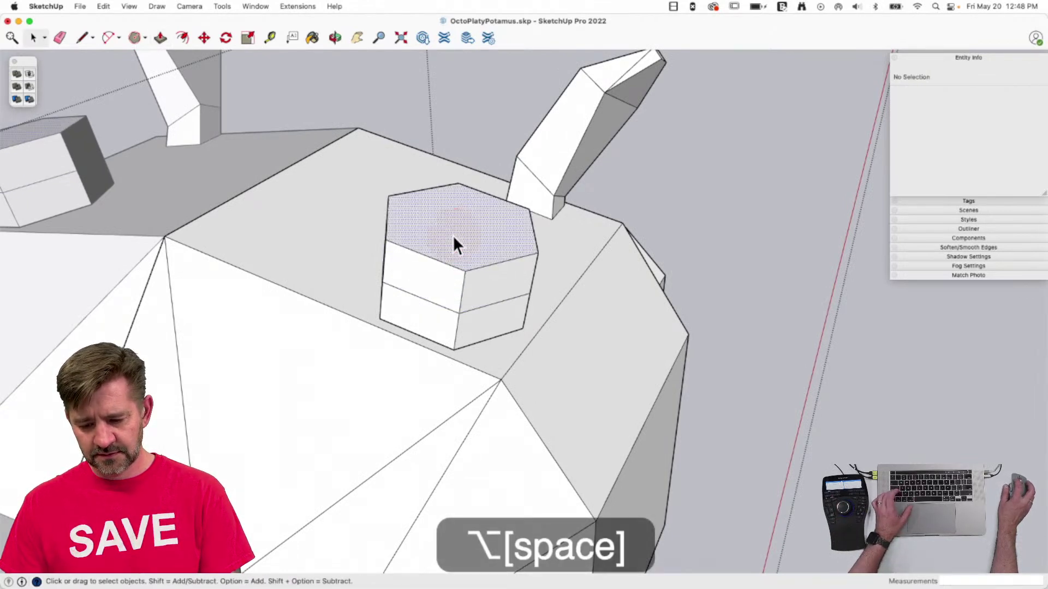
key(s)
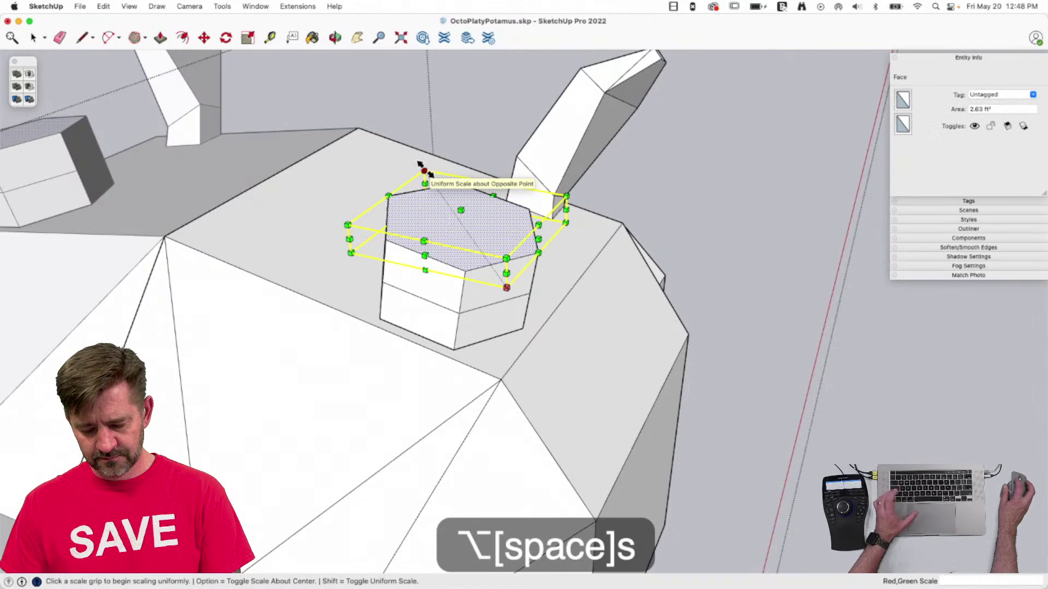
drag(424, 170, 435, 188)
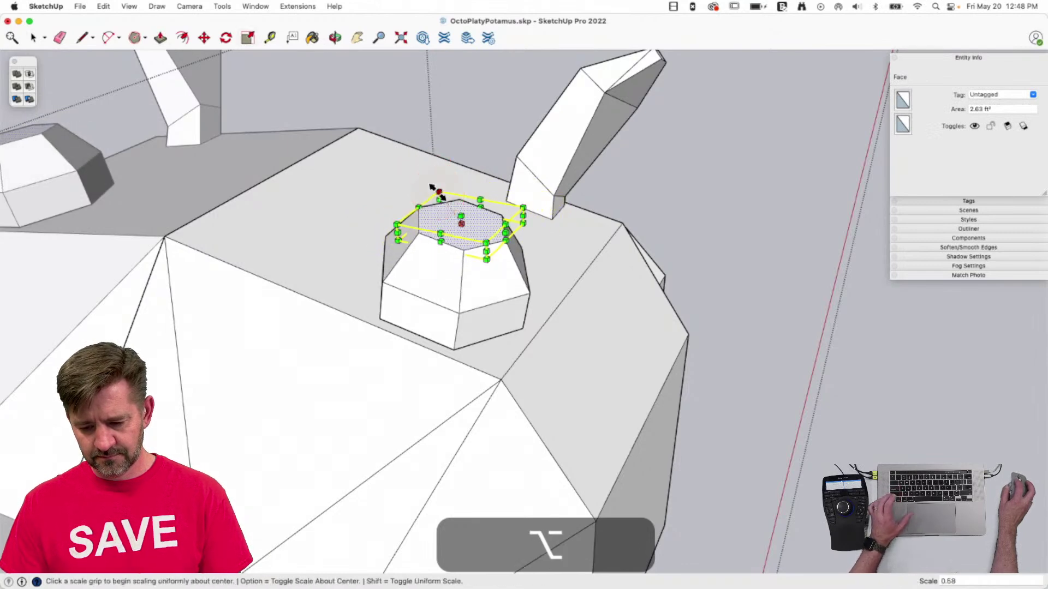
key(space)
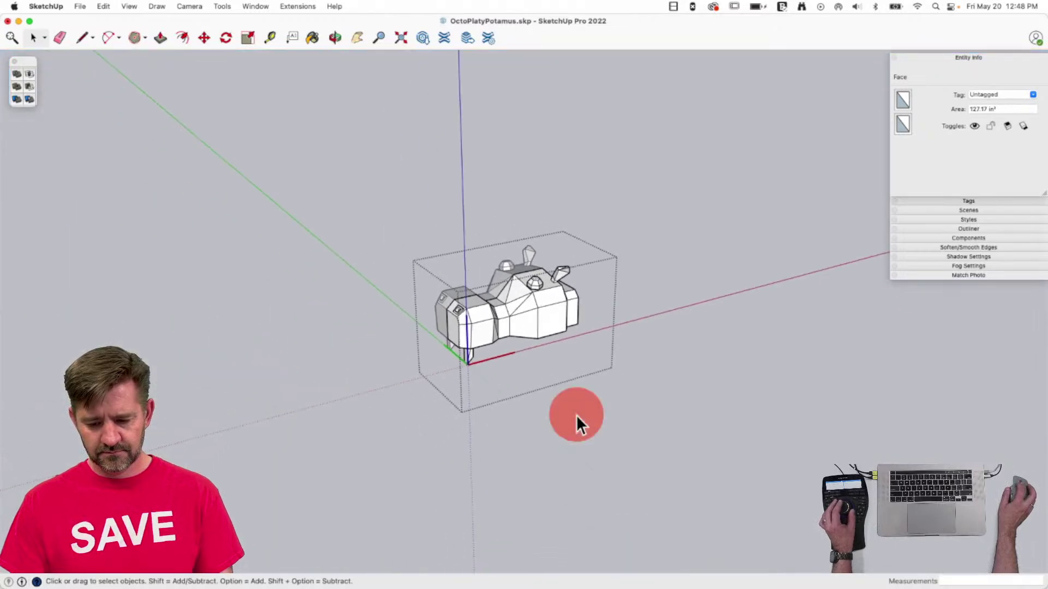
click(576, 414)
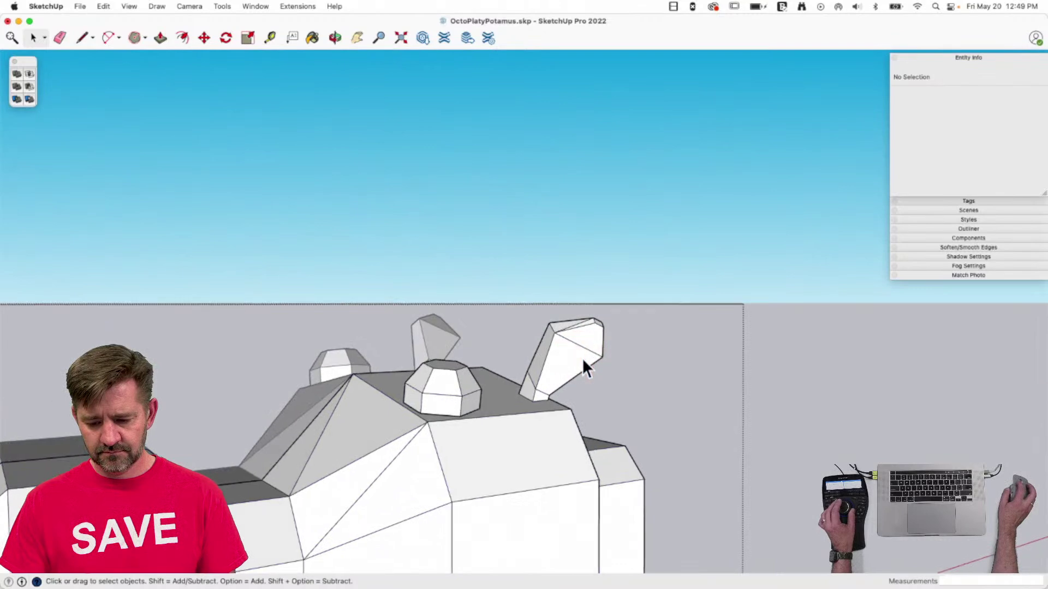
Select the ear's connected geometry above the base section and scale it to 0.70.
click(627, 293)
double_click(556, 334)
click(668, 235)
triple_click(525, 325)
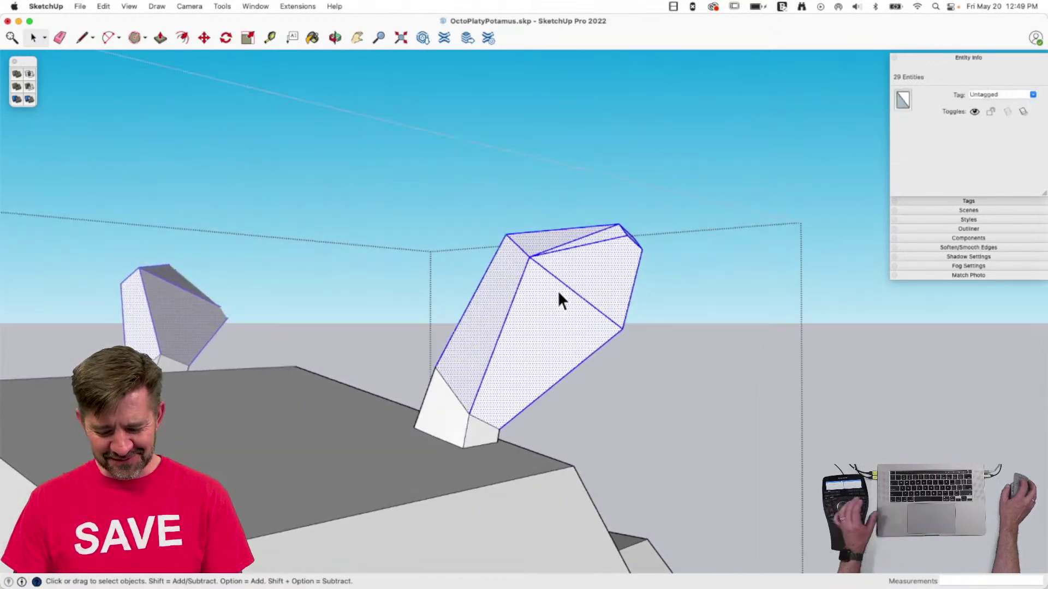
key(s)
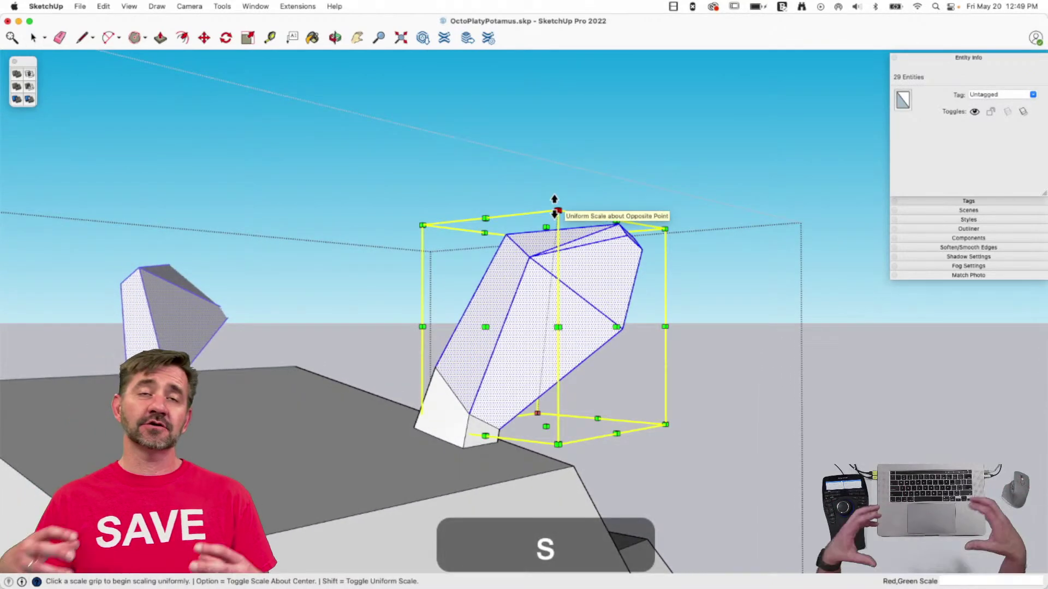
middle_drag(487, 559, 525, 192)
drag(331, 189, 411, 277)
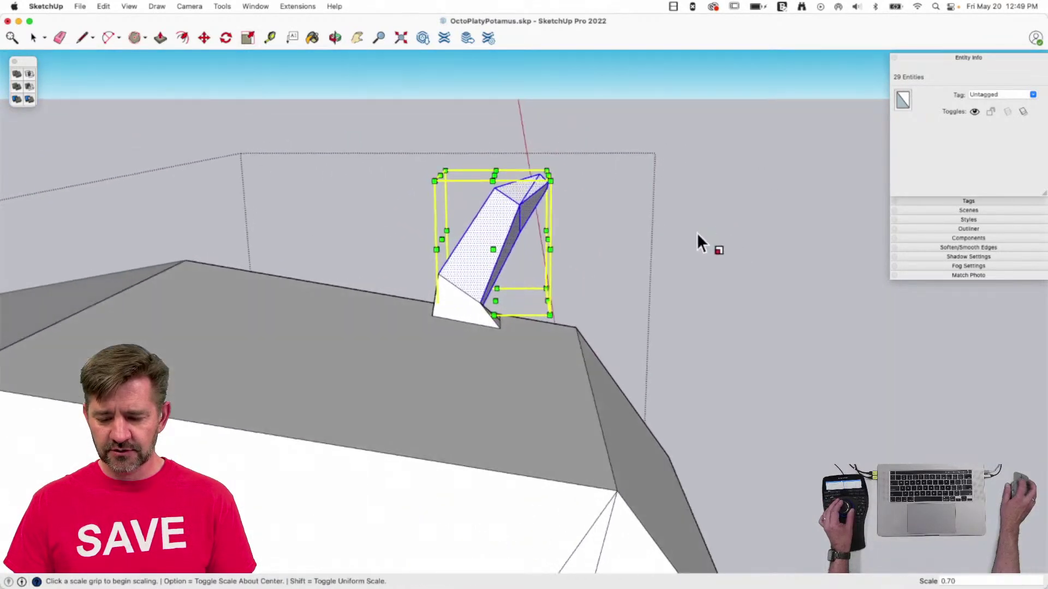
middle_drag(698, 242, 657, 271)
Move the scaled upper ear geometry about 1 1/2" relative to its base.
key(m)
click(496, 228)
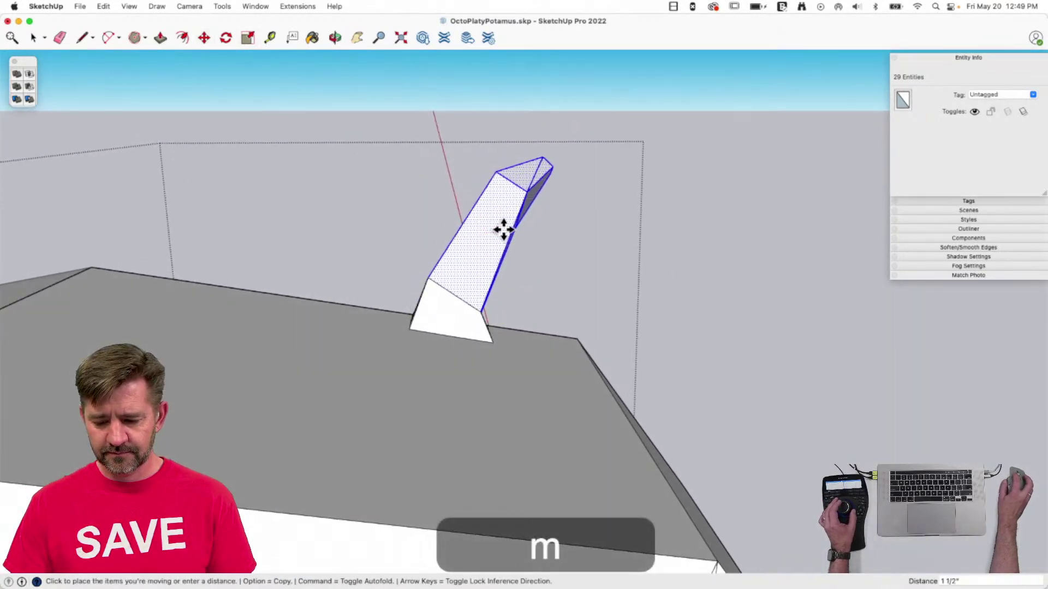
key(space)
click(653, 341)
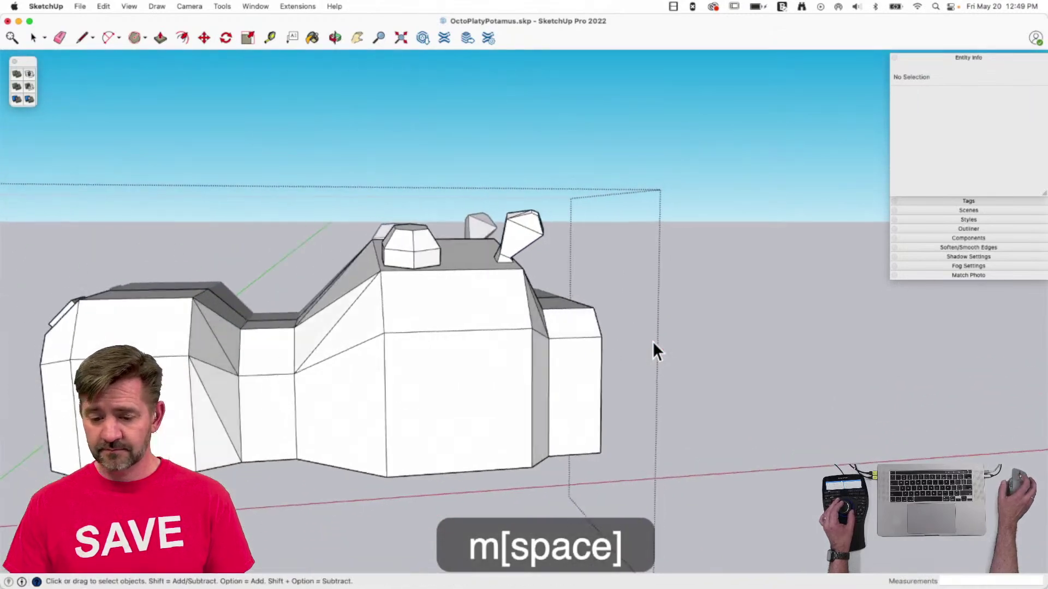
Select all the connected geometry of the hexagonal eye bump inside the body half and make it a group.
middle_drag(659, 349, 401, 383)
scroll(402, 385, down, 5)
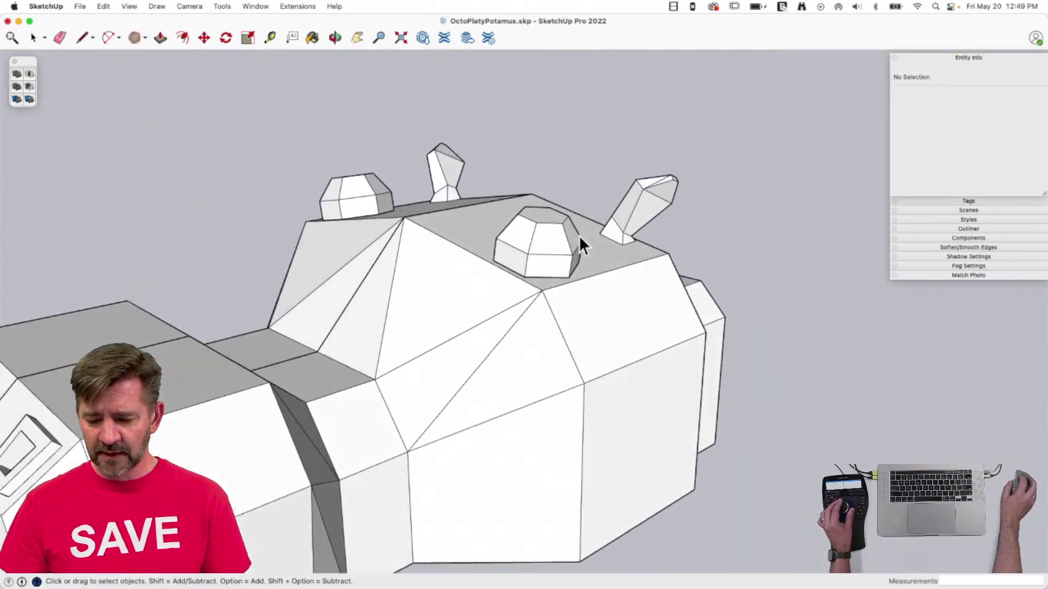
double_click(539, 272)
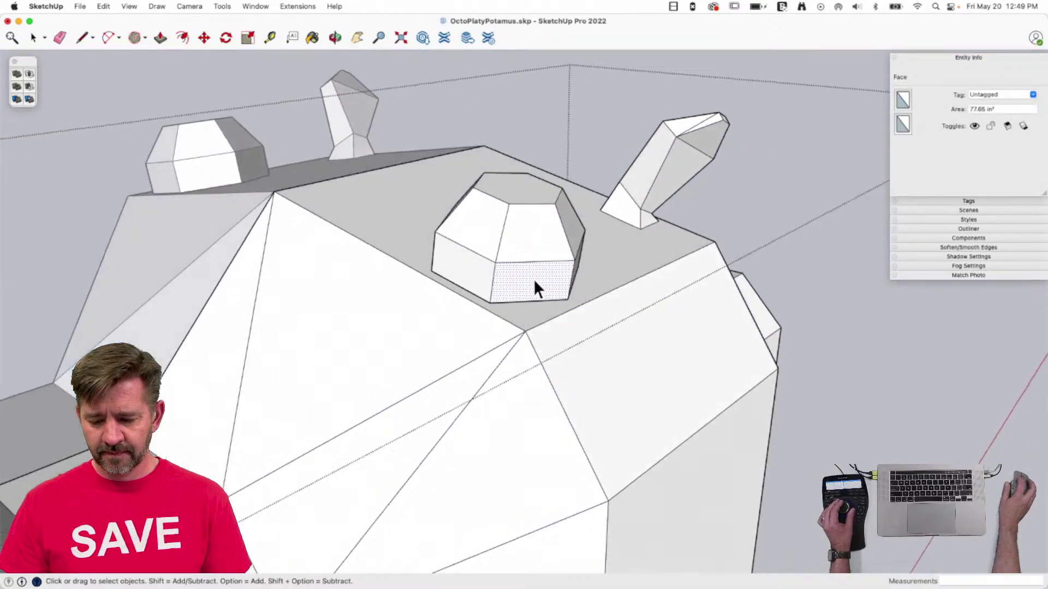
triple_click(533, 280)
right_click(534, 279)
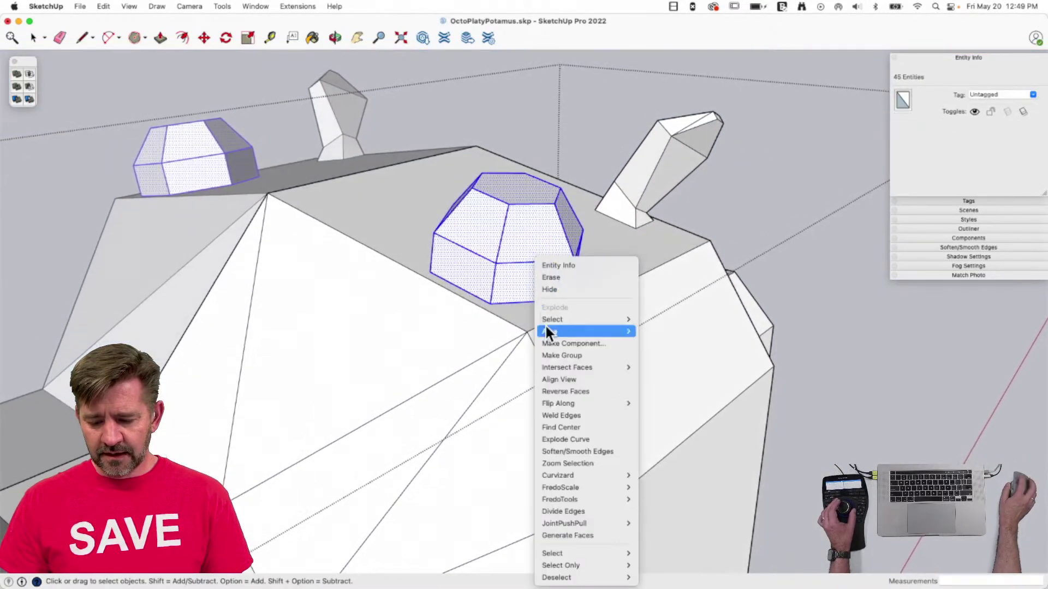
click(564, 358)
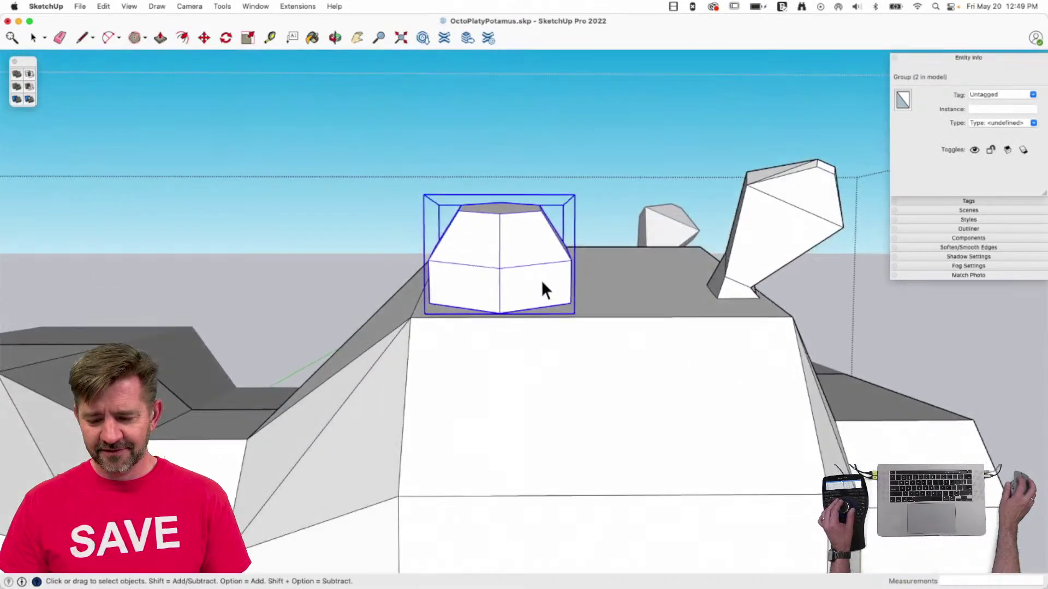
Rotate the eye group 75° so it tips forward, and move it about 1' 4 13/16" to the head's front upper corner.
key(m)
click(559, 252)
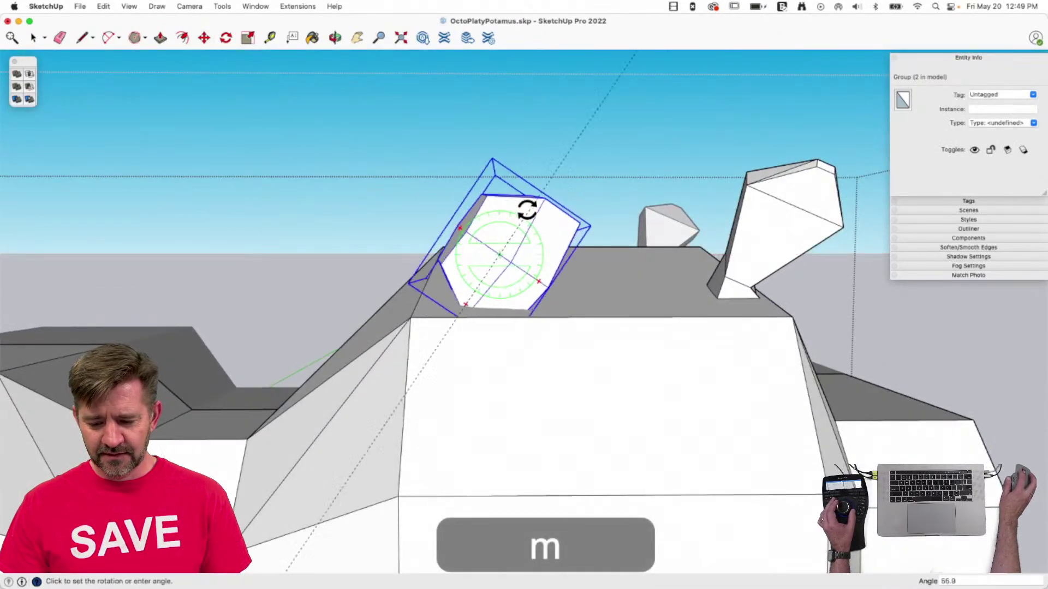
click(511, 205)
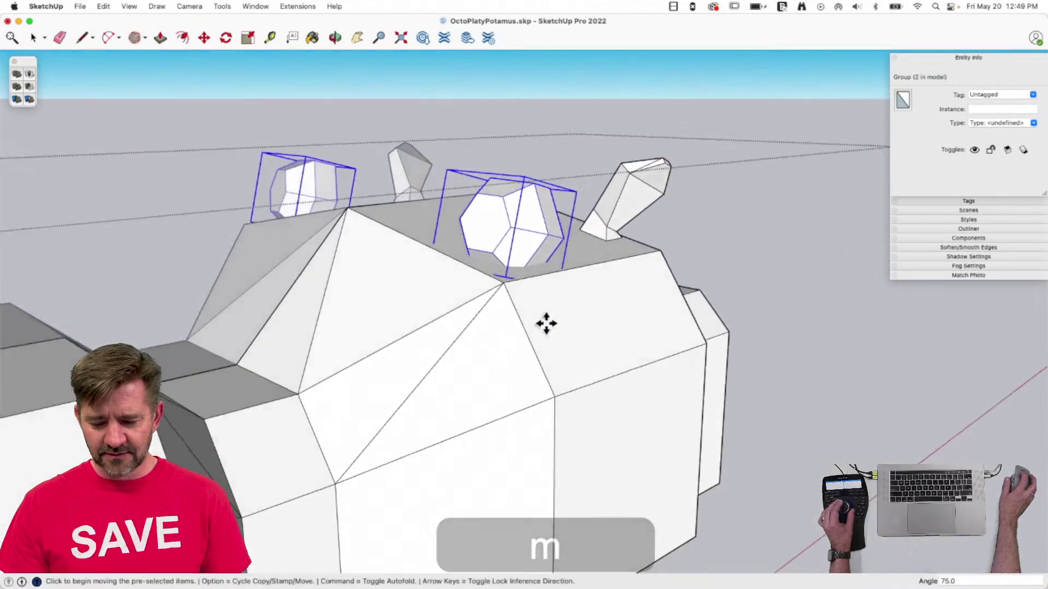
click(544, 306)
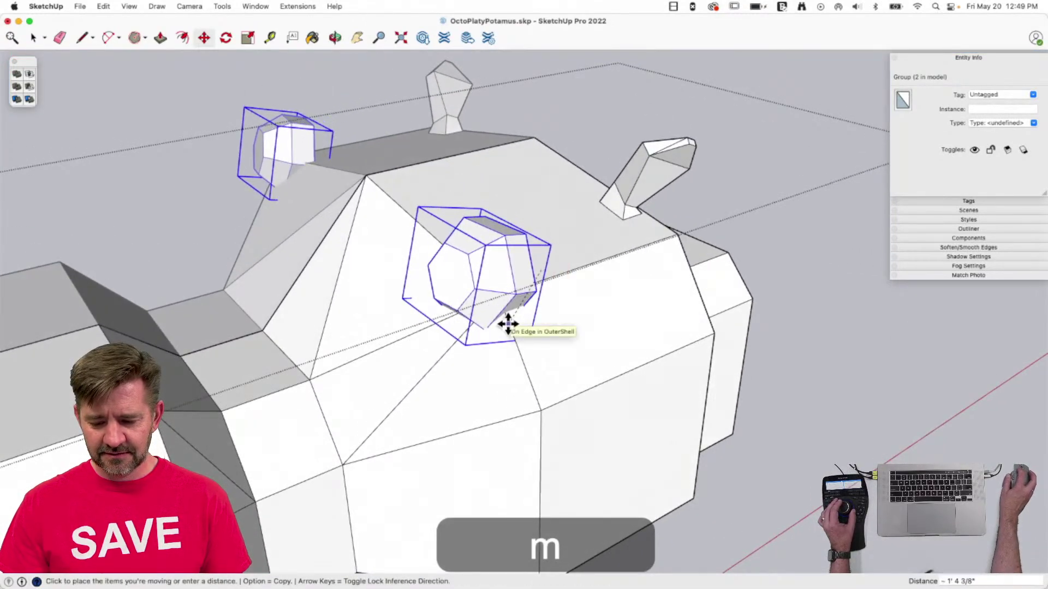
click(509, 325)
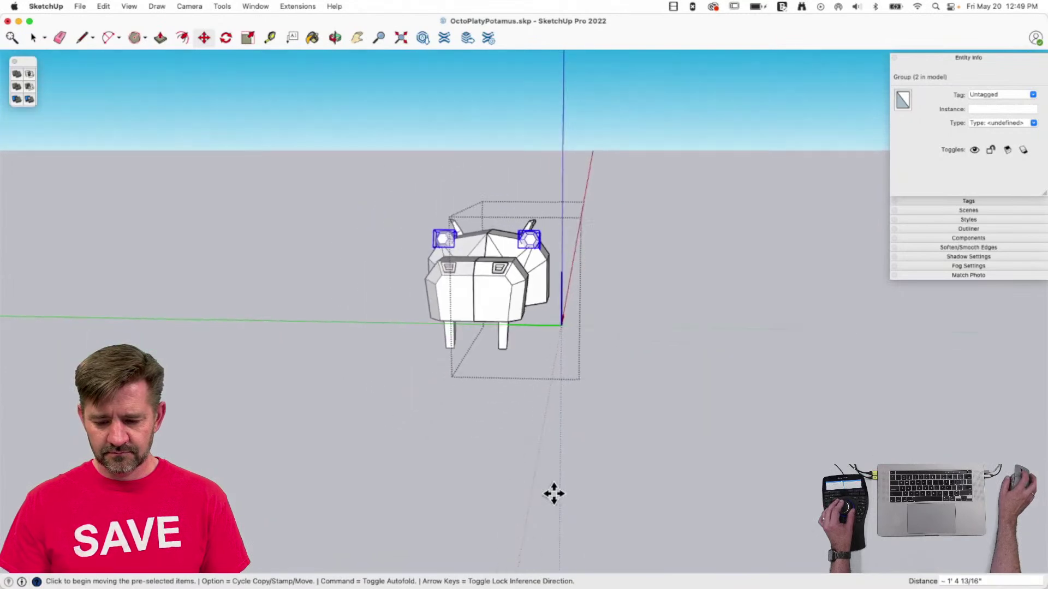
key(space)
click(671, 482)
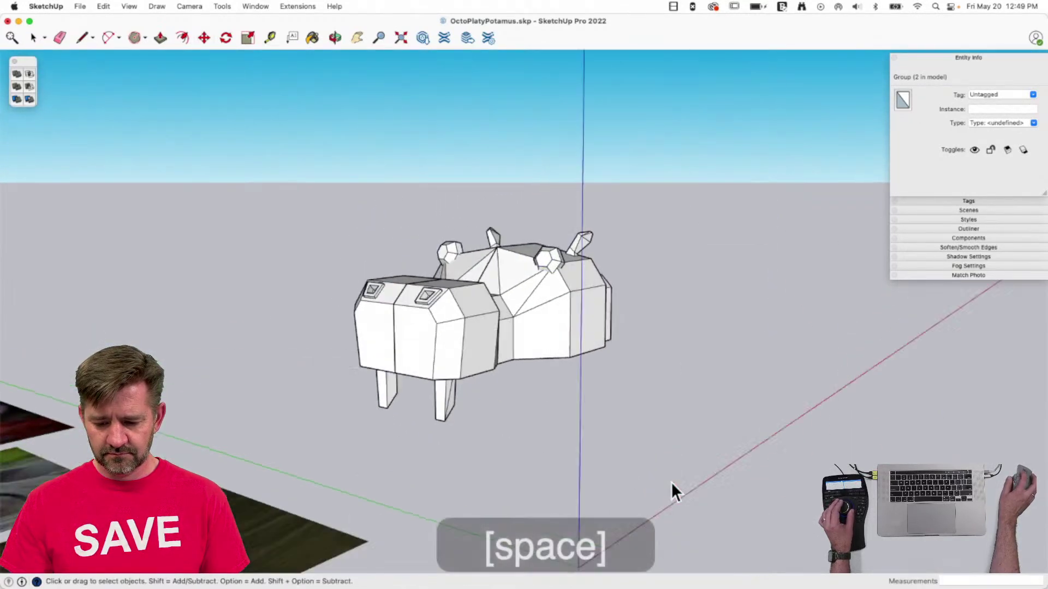
Open the eye group for editing and extrude its flat hexagonal base face outward as a new section.
click(649, 335)
double_click(649, 335)
click(650, 332)
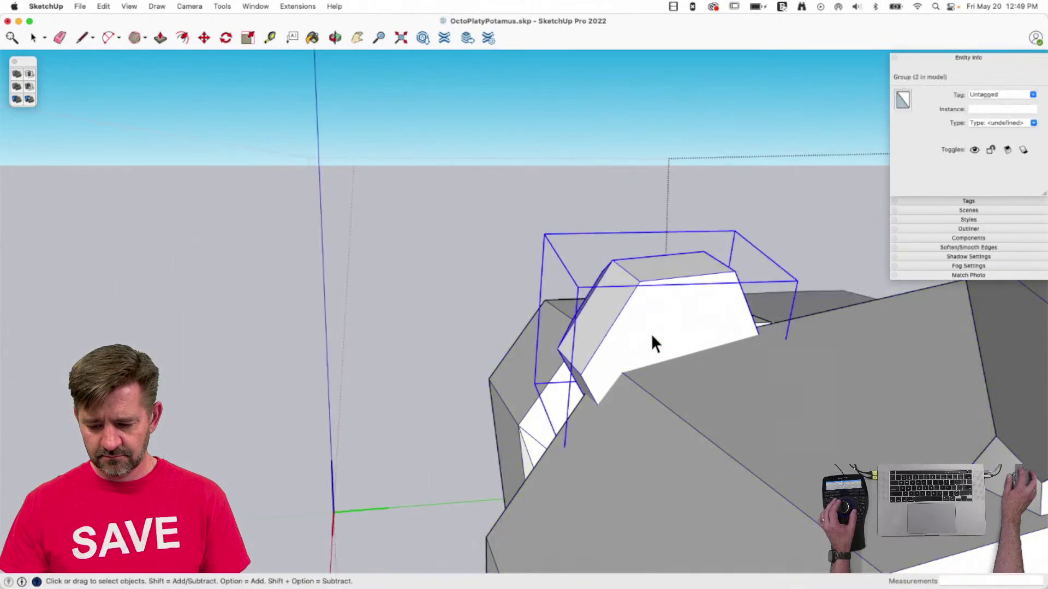
double_click(651, 332)
triple_click(651, 333)
key(p)
drag(651, 333, 701, 389)
key(alt)
Scale the extruded hexagonal base face about its center to about 0.65, 0.71, and finish editing the eye group.
key(space)
click(701, 388)
key(s)
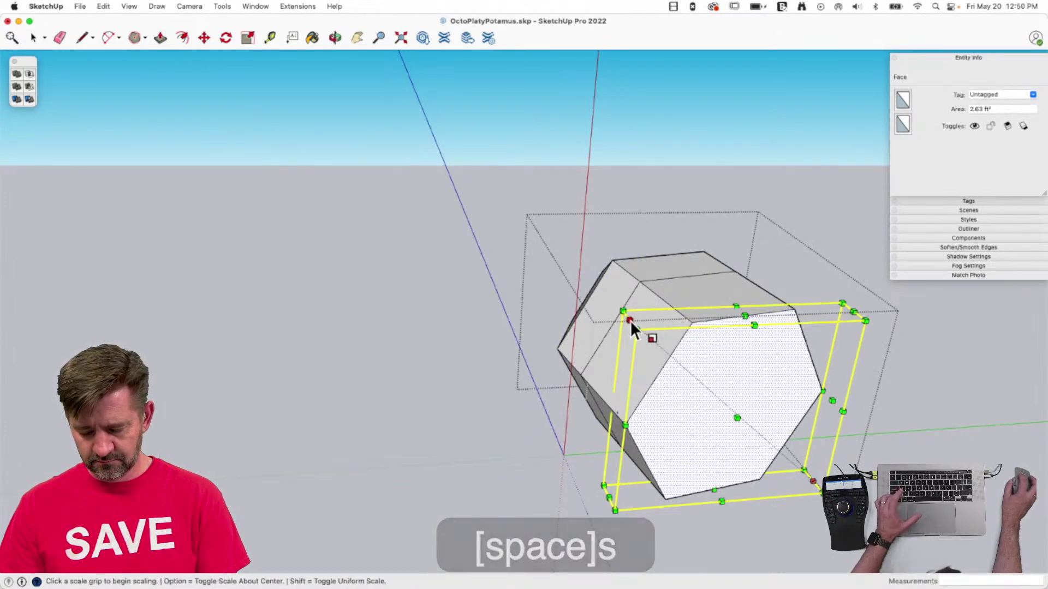
key(alt)
drag(630, 320, 661, 355)
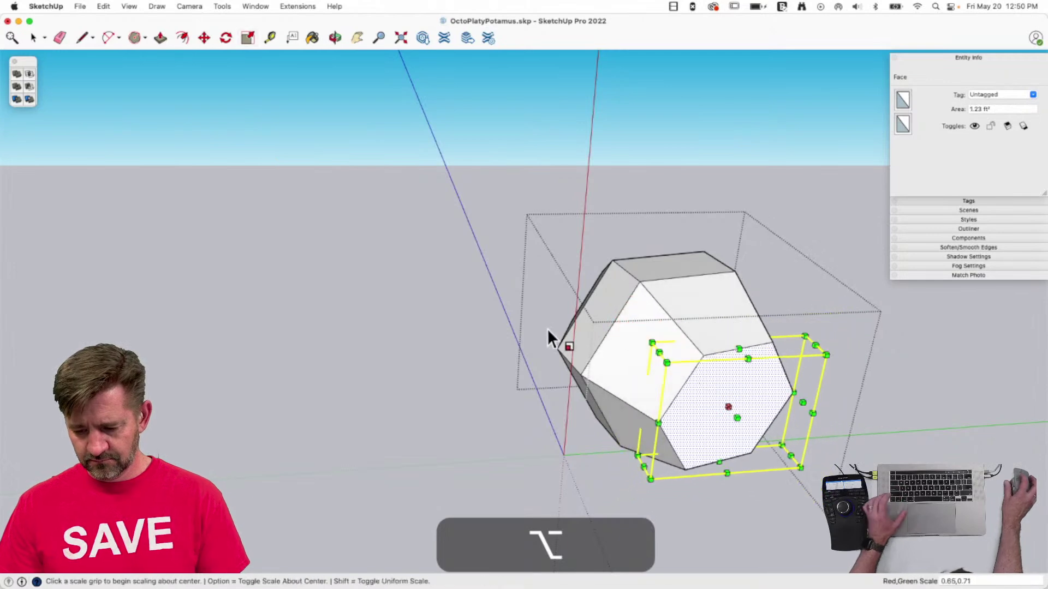
key(space)
click(221, 388)
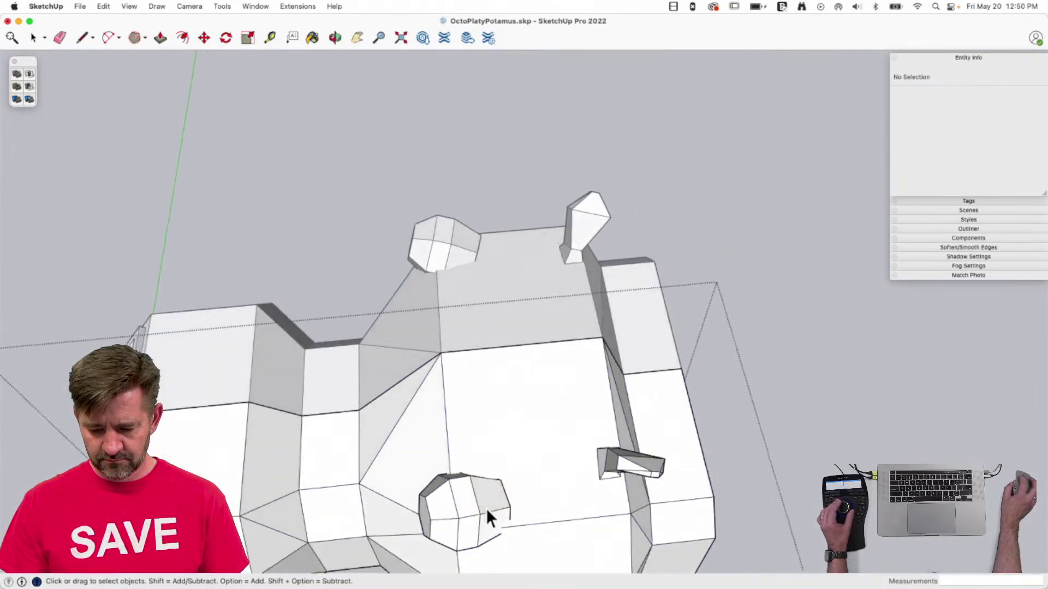
Rotate the eye group about its vertical axis so it angles relative to the head.
click(487, 511)
key(m)
click(516, 468)
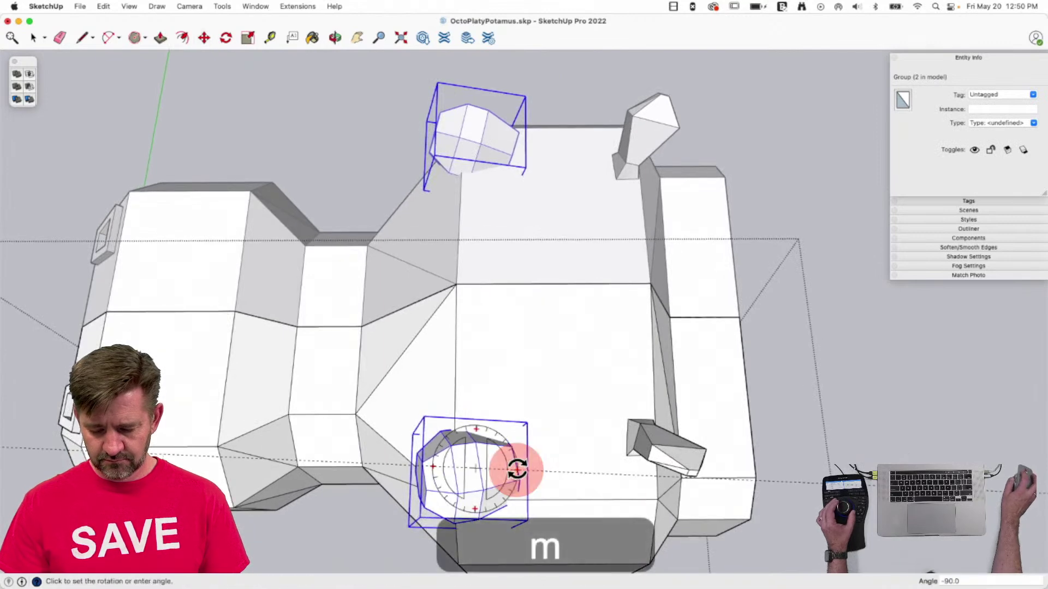
key(space)
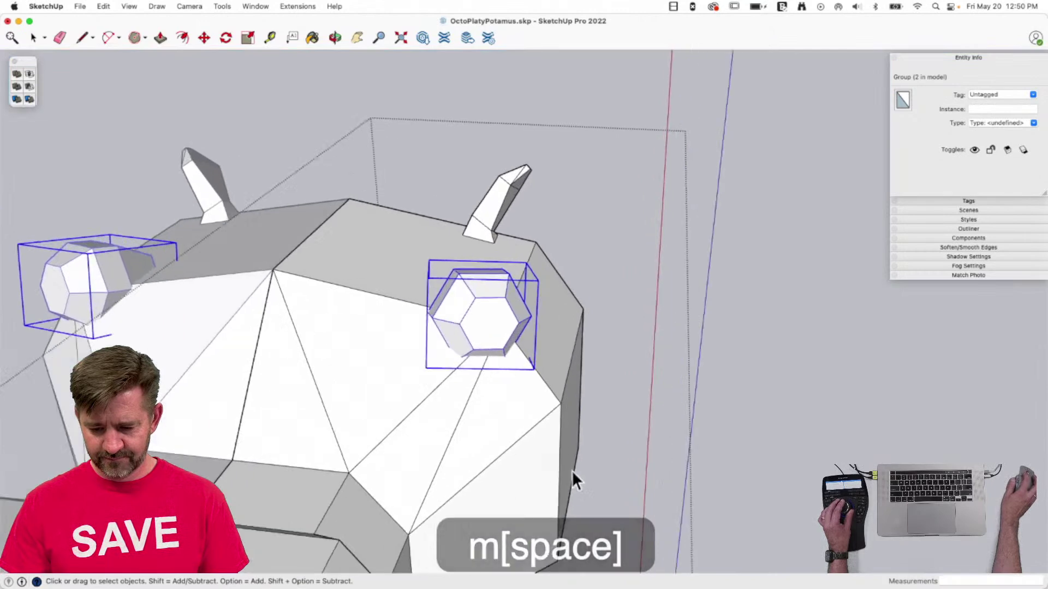
Move the eye group along the vertical axis against the head and tilt it slightly as seen from the side.
key(m)
click(521, 400)
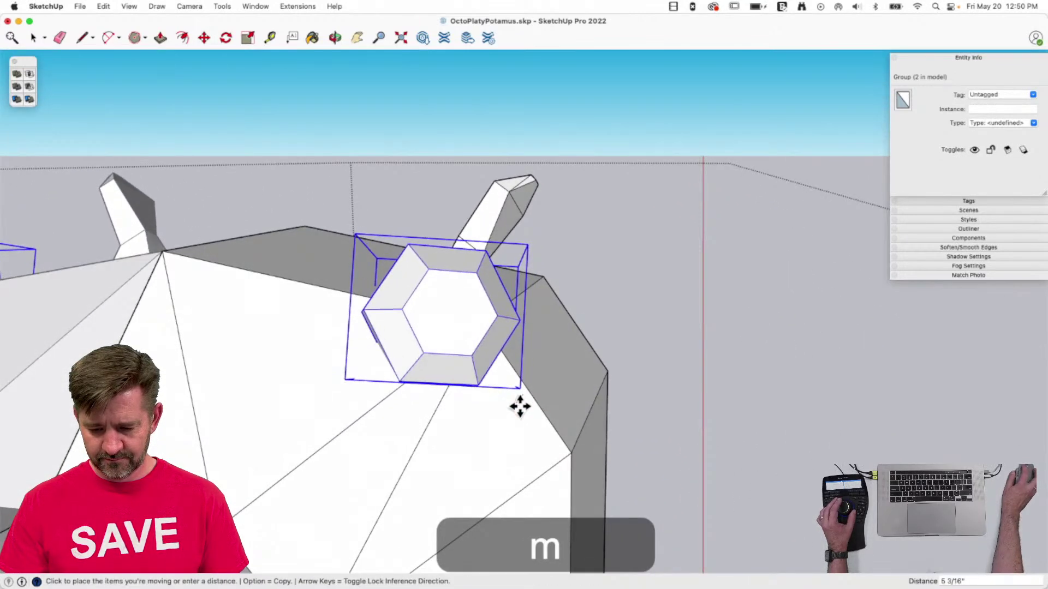
key(Up)
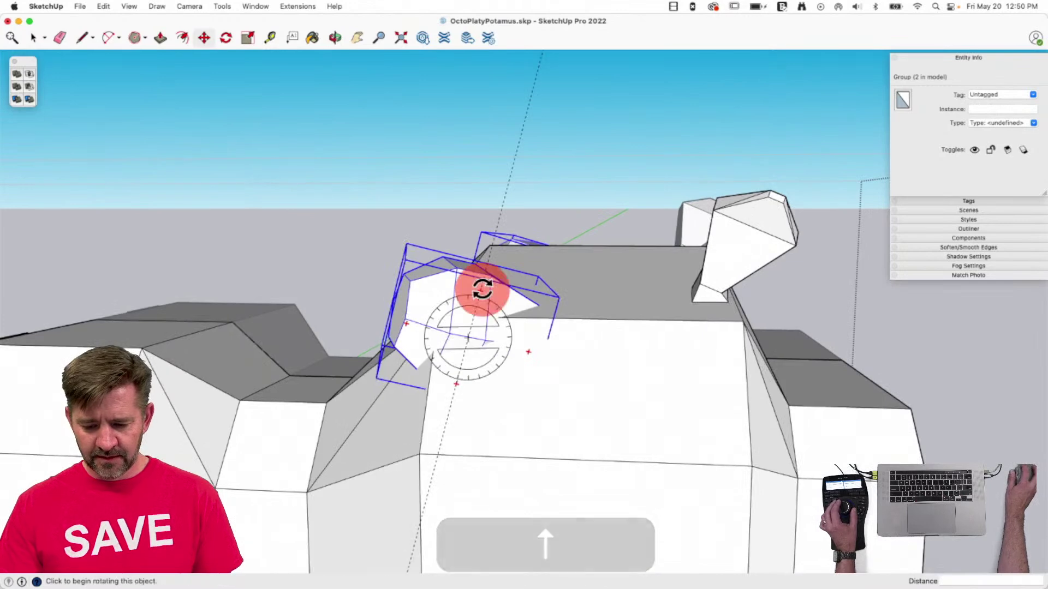
click(482, 289)
click(491, 289)
key(space)
click(527, 437)
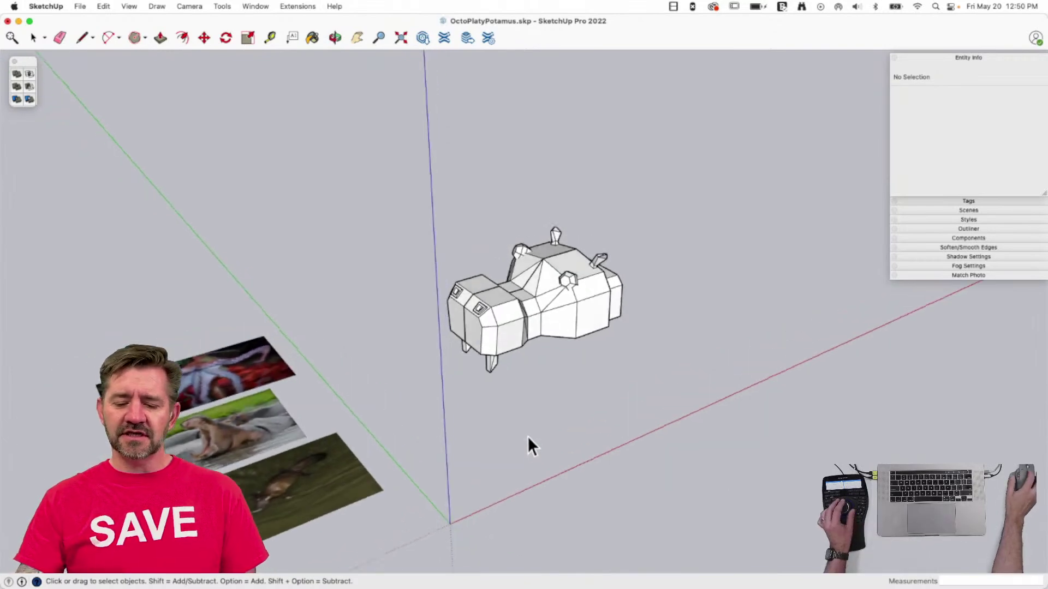
Place a copy of the body half about 28' 1 1/4" beside the creature and delete that copy.
click(643, 199)
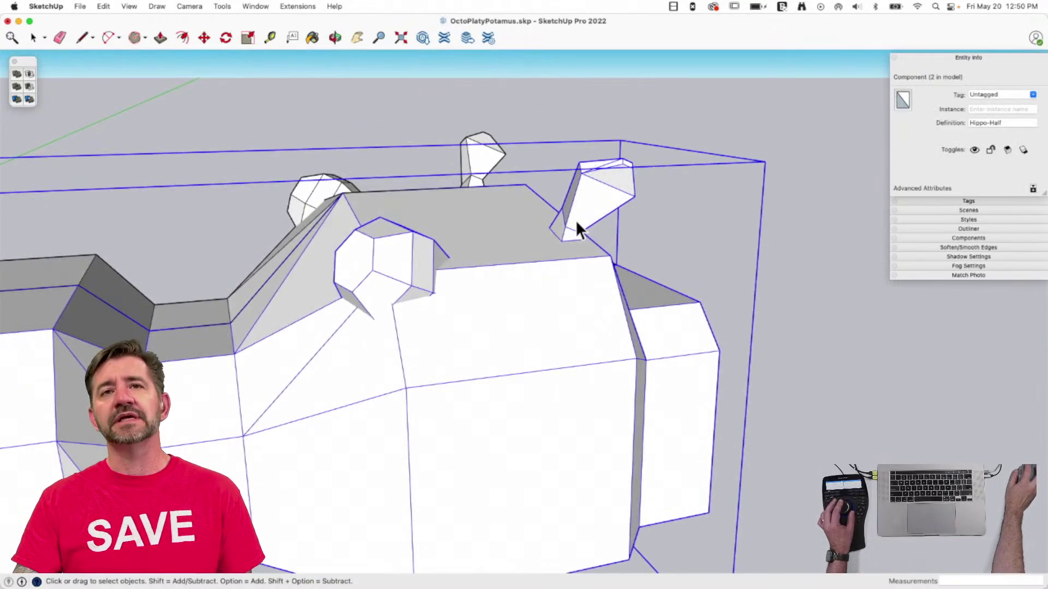
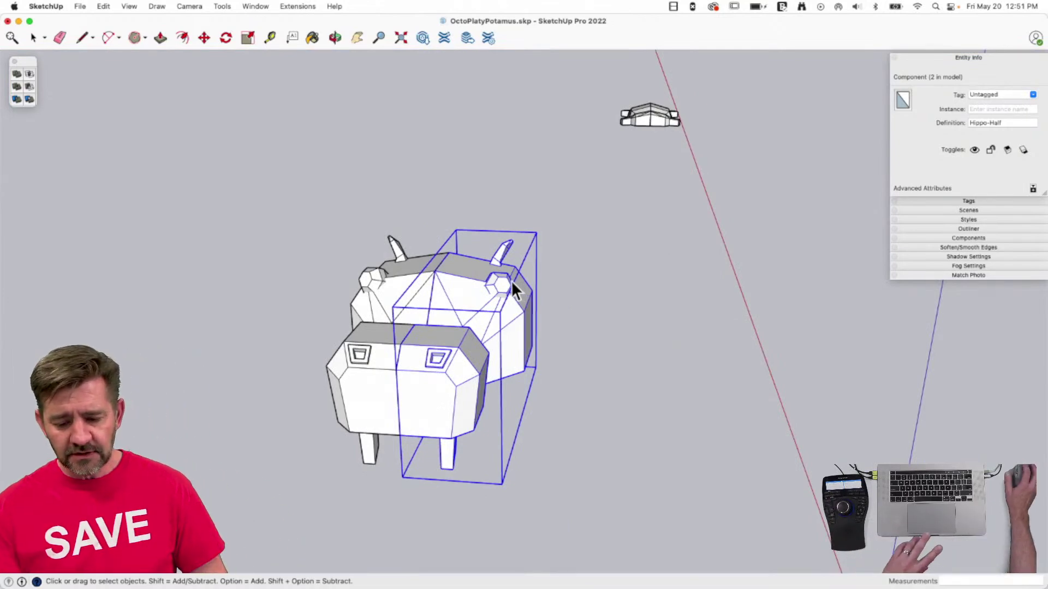
click(622, 385)
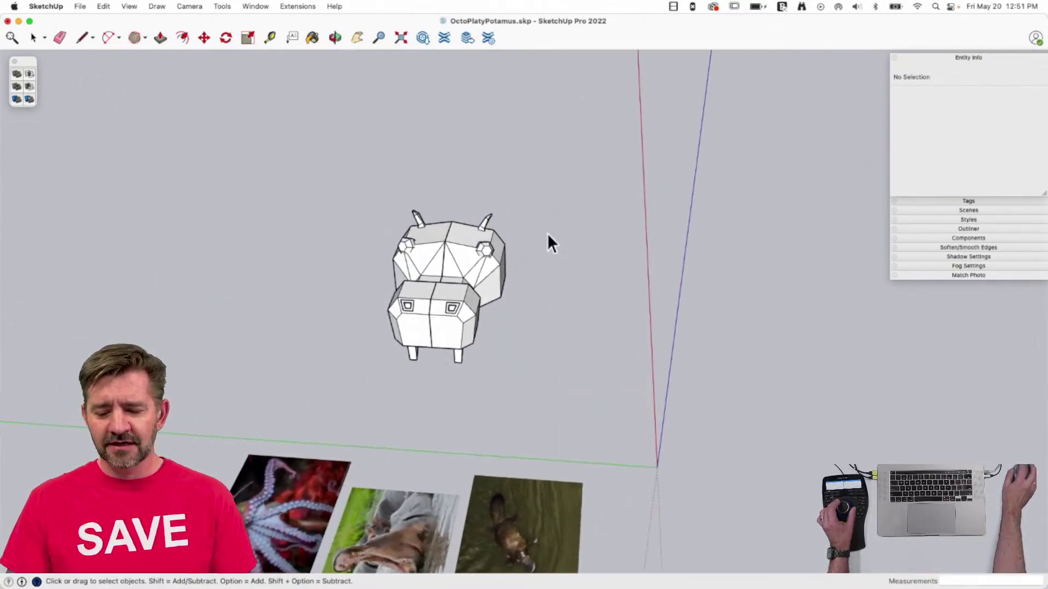
key(m)
click(529, 406)
key(alt)
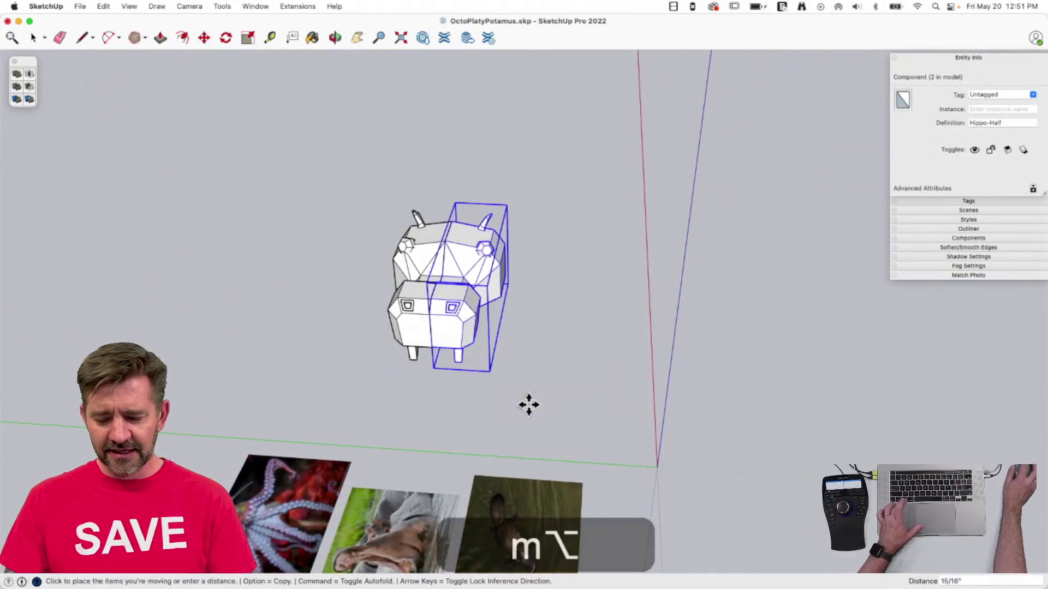
click(834, 427)
right_click(741, 218)
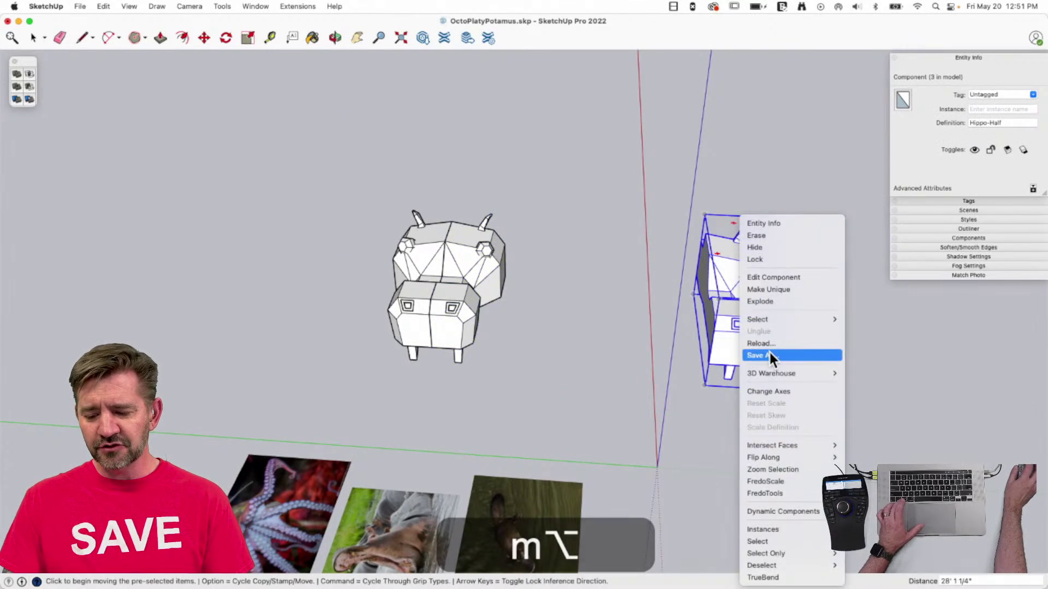
click(948, 384)
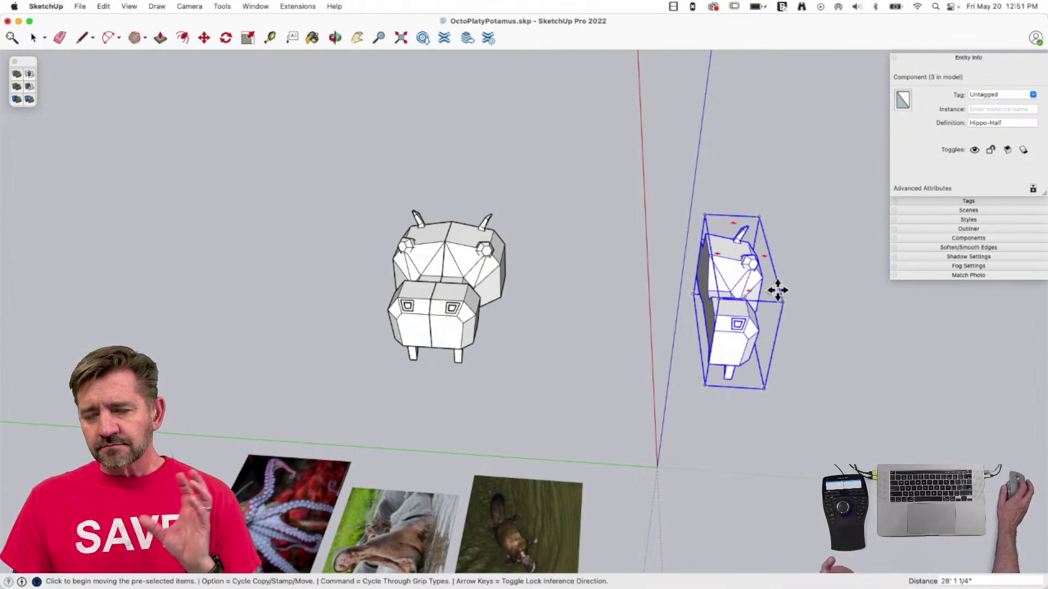
key(space)
click(670, 382)
key(BackSpace)
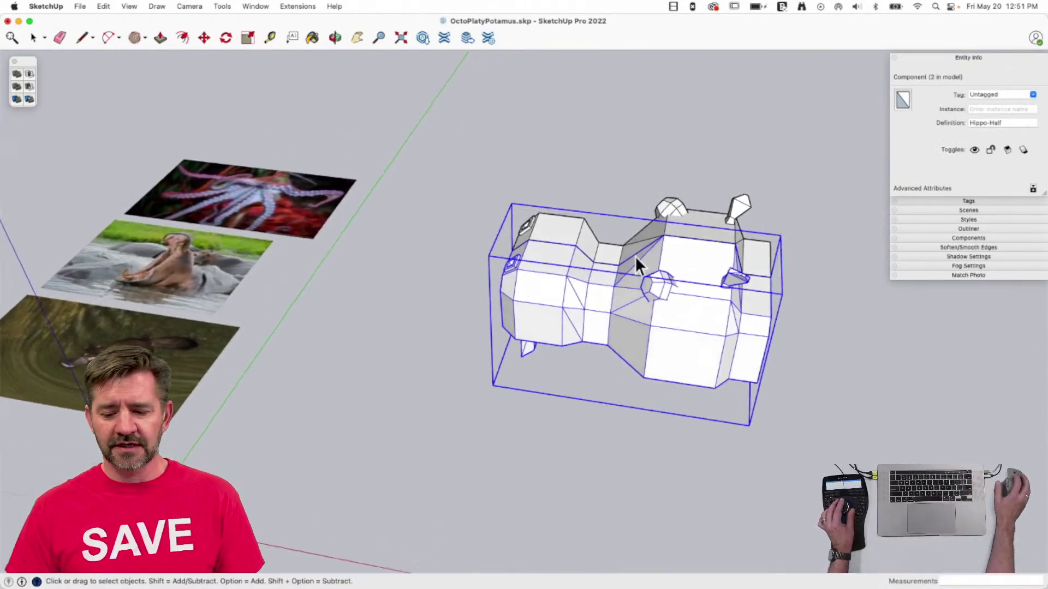
Open the eye group nested in the body half for editing and save the model.
click(686, 284)
double_click(686, 284)
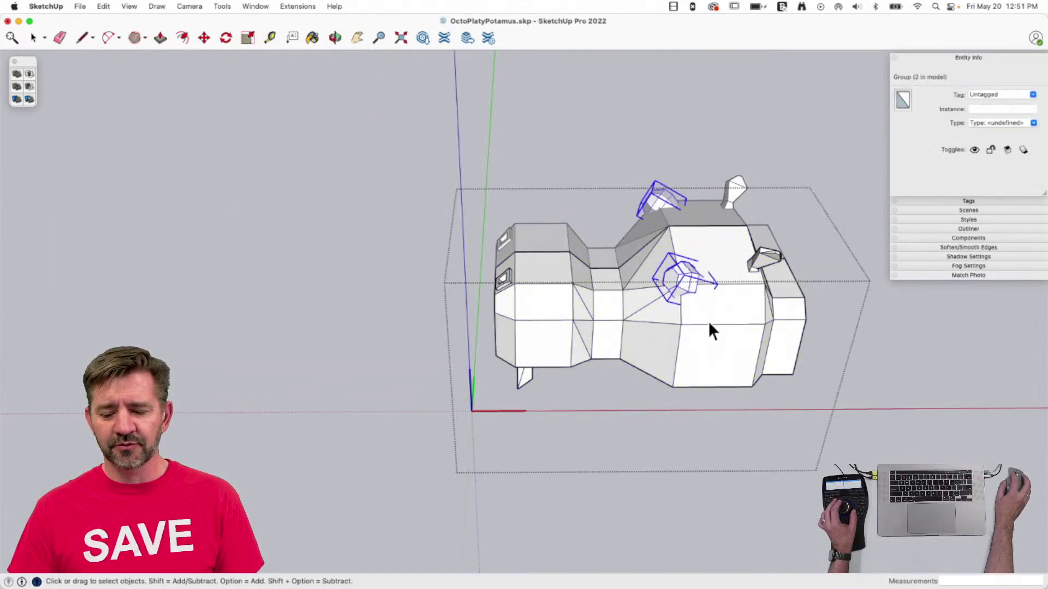
click(686, 291)
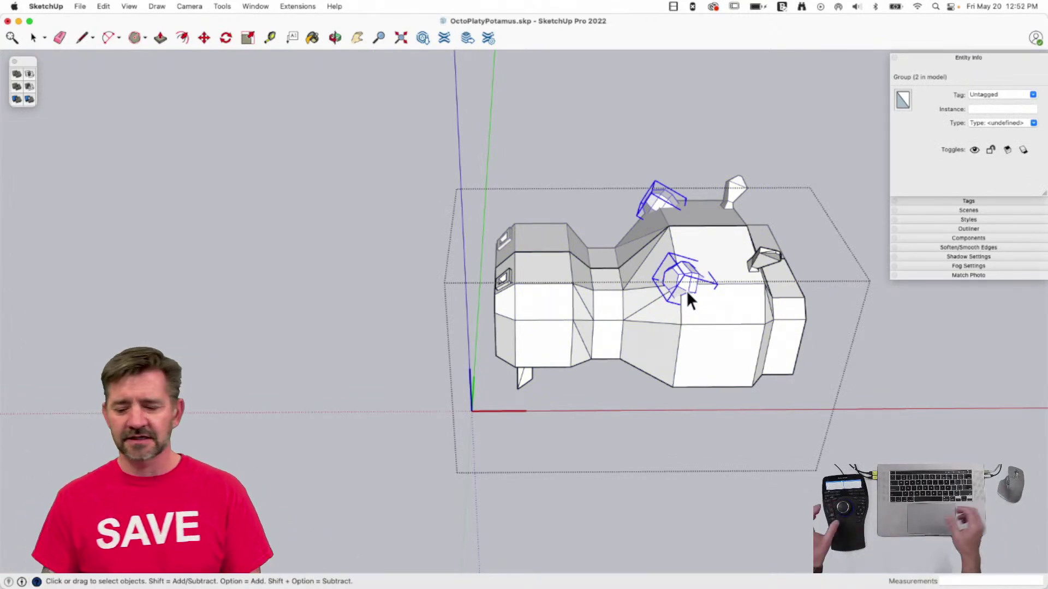
middle_drag(686, 290, 699, 271)
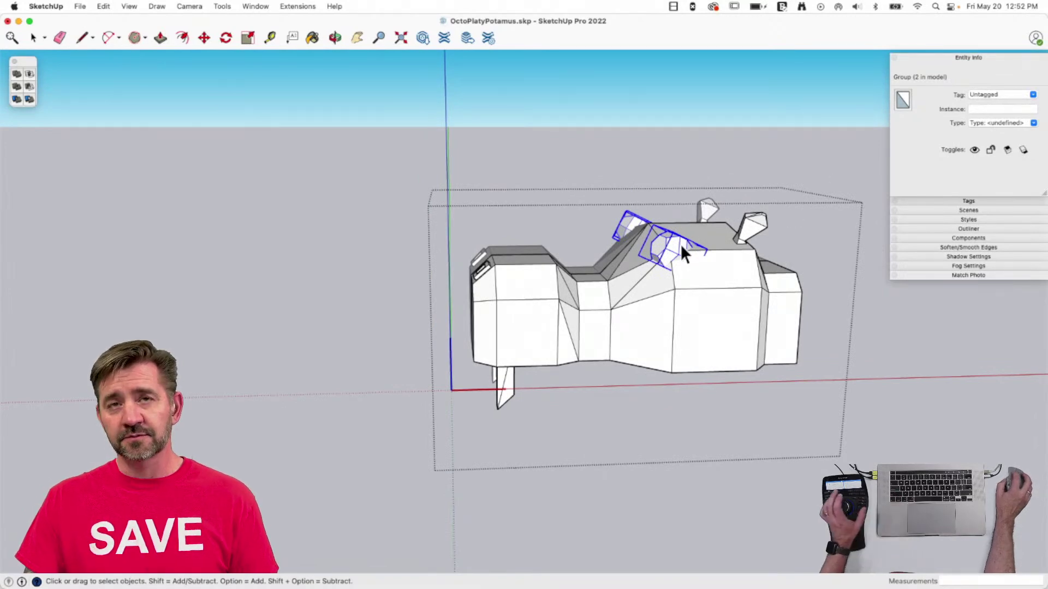
mouse_move(679, 242)
middle_down()
mouse_move(756, 237)
mouse_move(540, 199)
mouse_move(479, 206)
mouse_move(458, 157)
middle_up()
double_click(697, 238)
key(super+s)
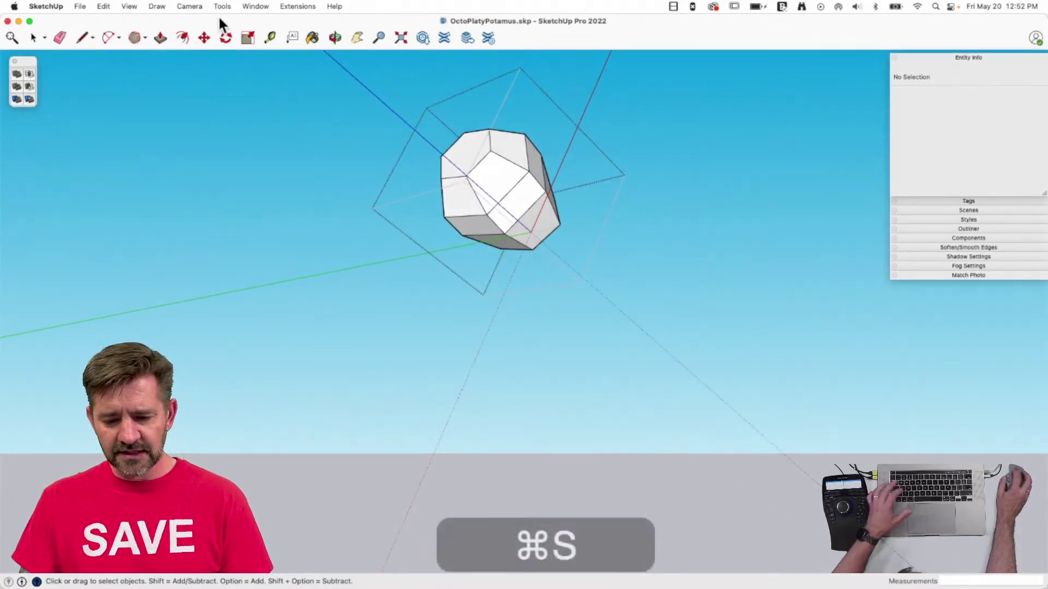
Run Solid Inspector² on the eye group and fix its internal faces.
click(223, 6)
click(255, 8)
drag(254, 7, 266, 248)
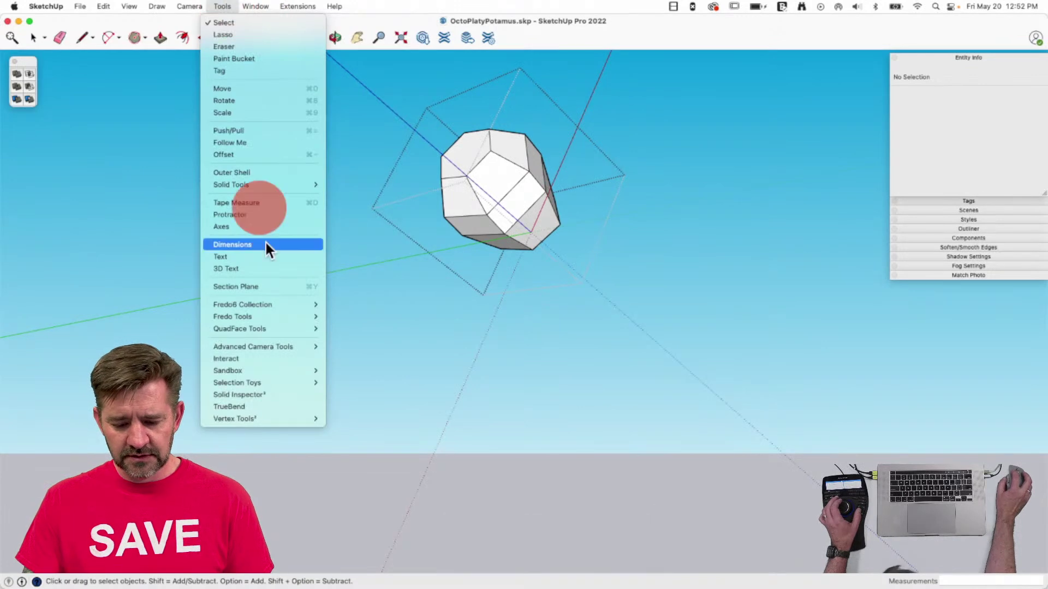
click(274, 395)
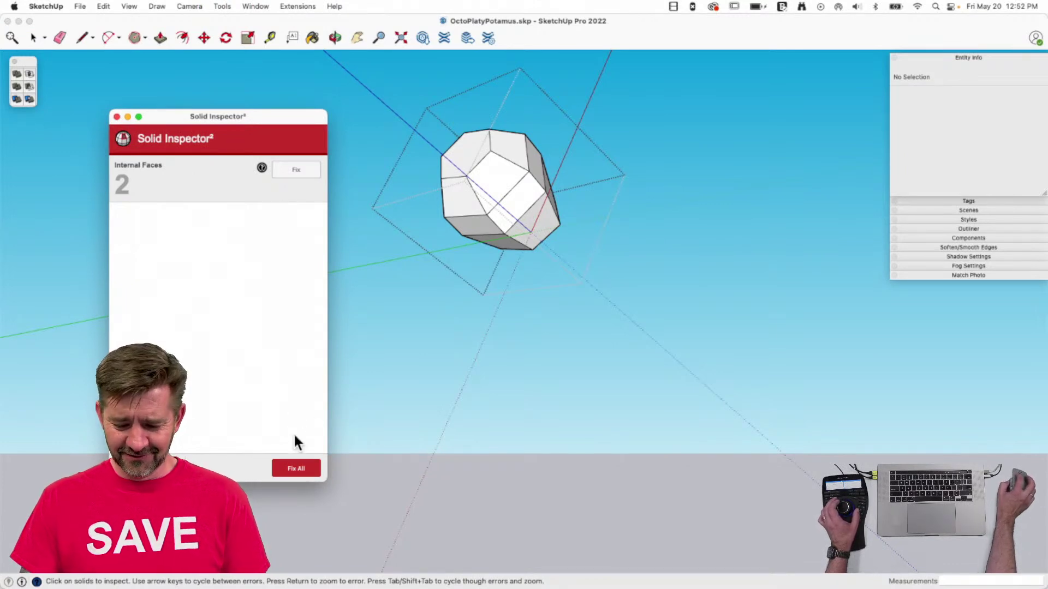
click(294, 171)
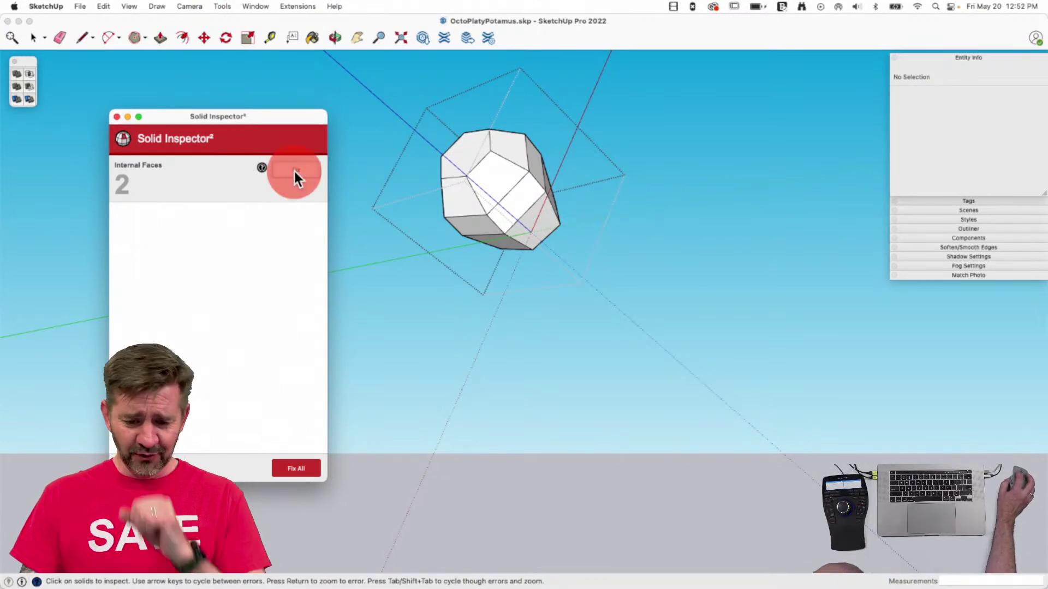
click(116, 117)
Leave the eye group and merge it with the body half's solid using Outer Shell.
click(322, 231)
click(490, 171)
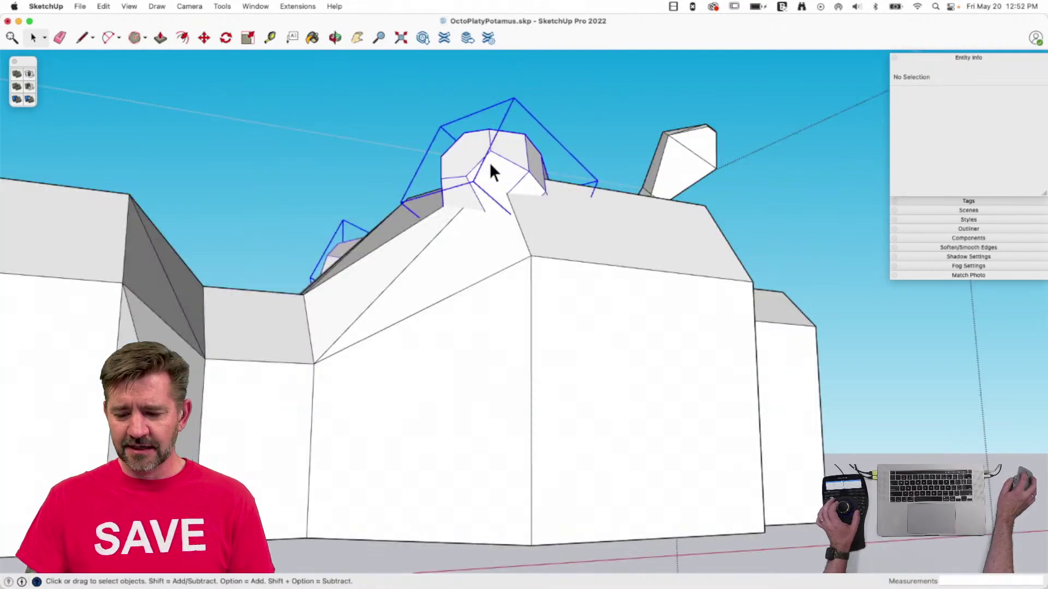
shift+click(611, 249)
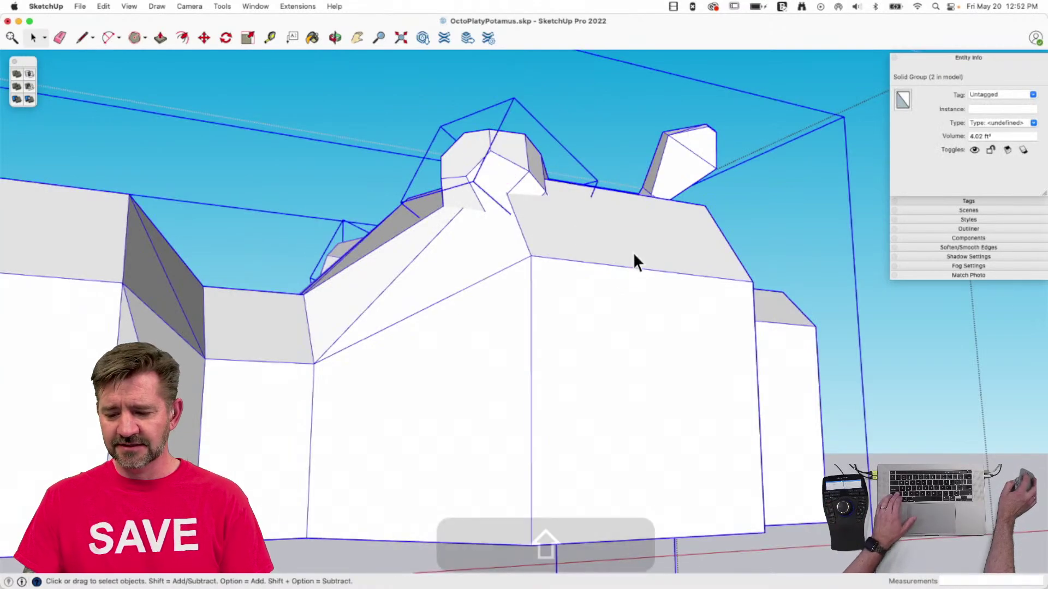
click(17, 75)
key(space)
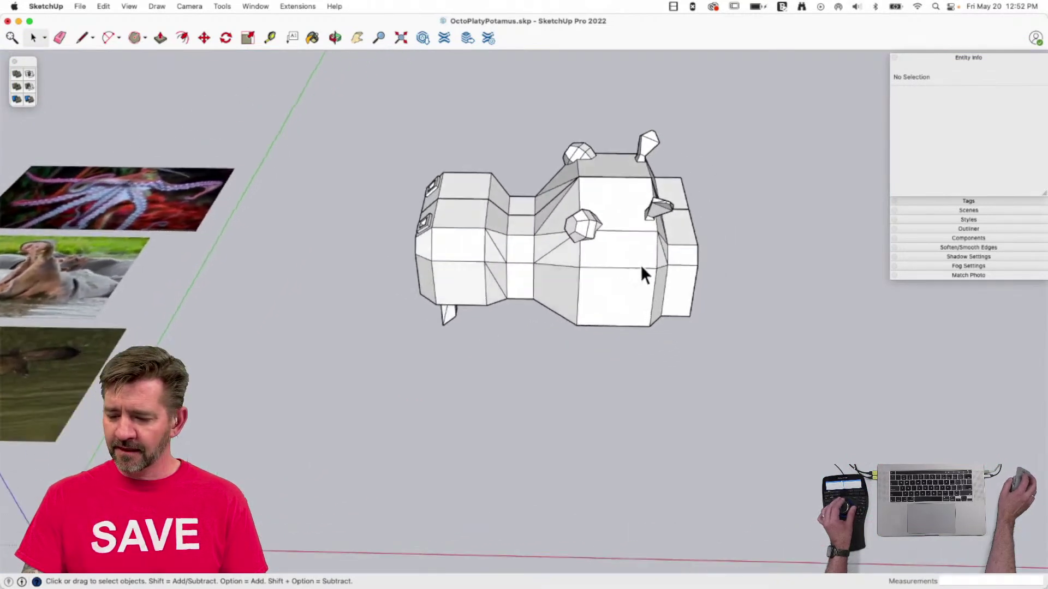
Rotate both body halves together about their lower rear corner so the head end tilts upward.
click(627, 279)
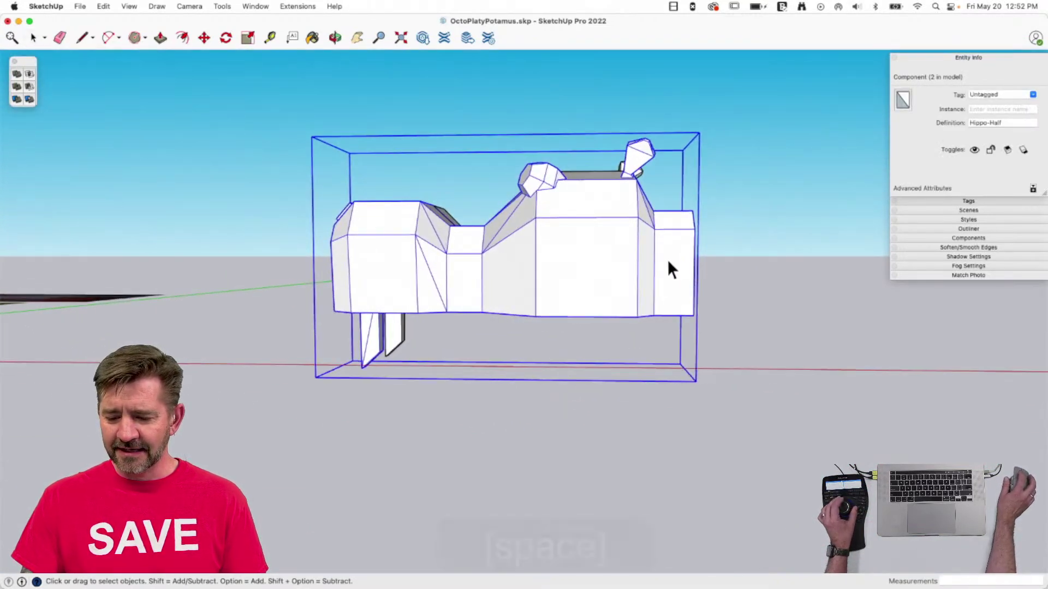
click(667, 260)
click(776, 297)
drag(787, 145, 275, 414)
key(q)
click(688, 307)
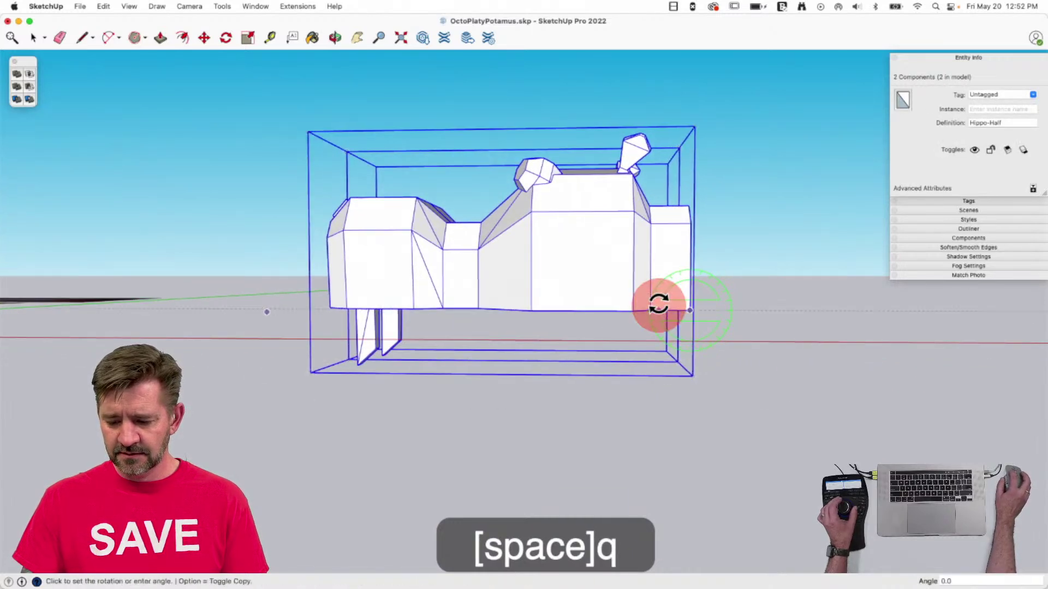
click(658, 276)
key(space)
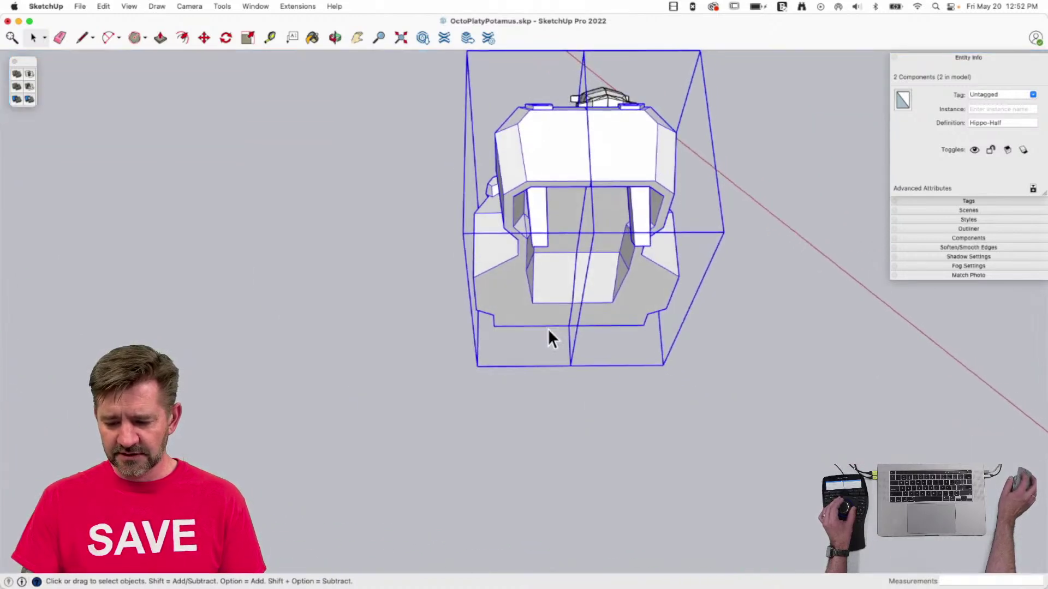
Draw a horizontal rectangle from the creature's centre line below the mouth and Push/Pull it into a lower jaw slab.
key(r)
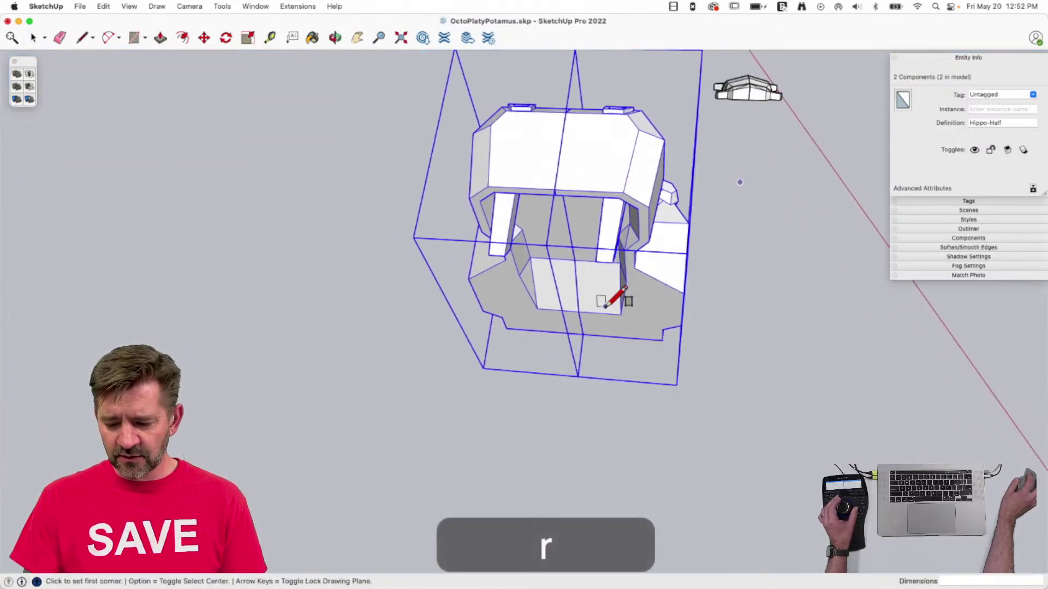
key(Up)
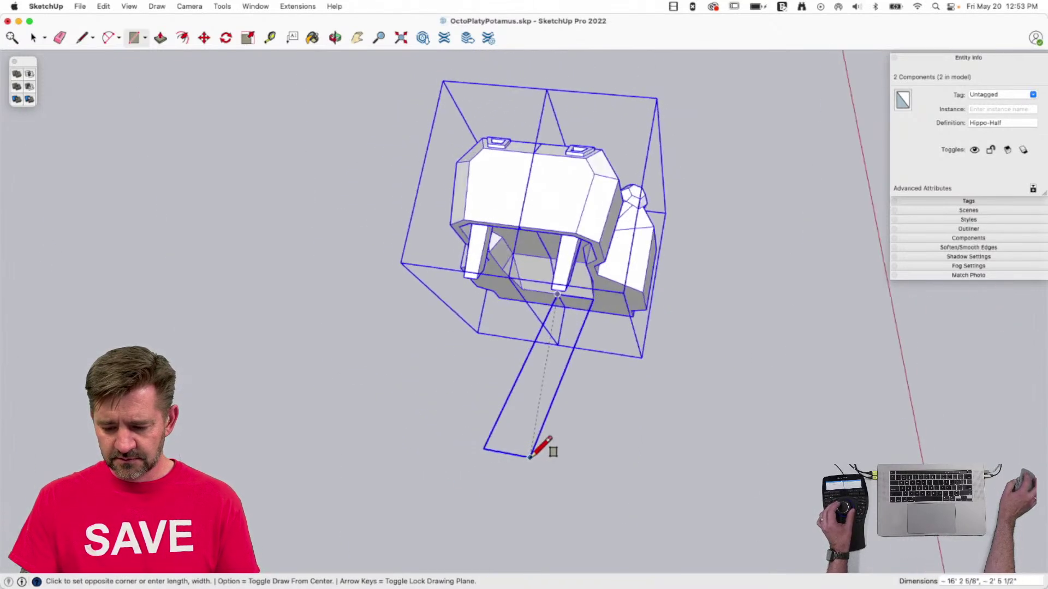
click(627, 501)
key(space)
key(p)
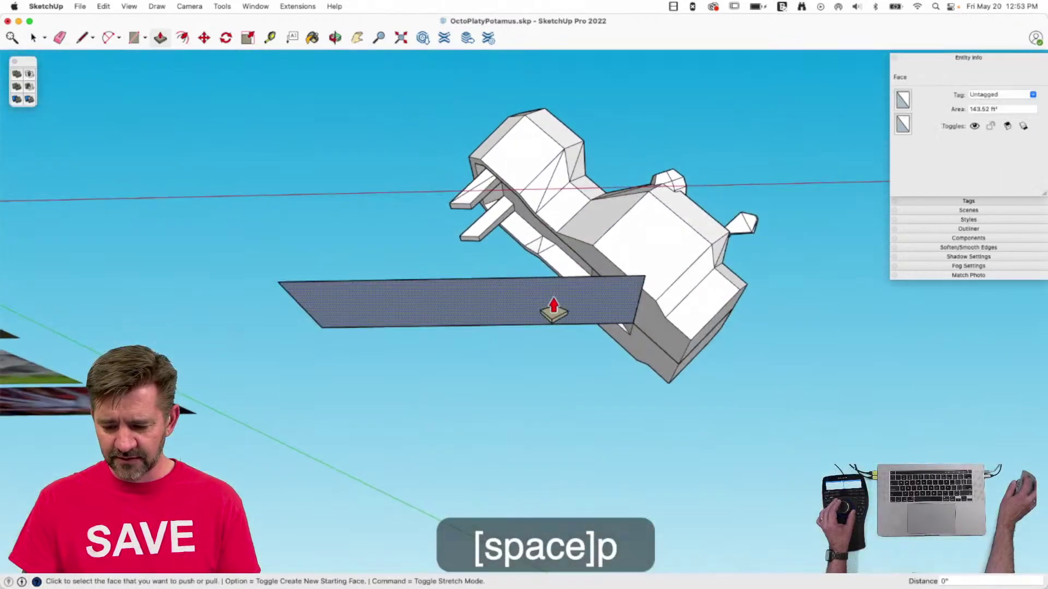
drag(555, 311, 690, 345)
Push/Pull the jaw slab's side face to the body's edge and its front end face by about 5' 6".
key(space)
key(p)
mouse_move(602, 344)
mouse_down()
mouse_move(630, 352)
mouse_move(620, 346)
mouse_up()
drag(529, 320, 605, 339)
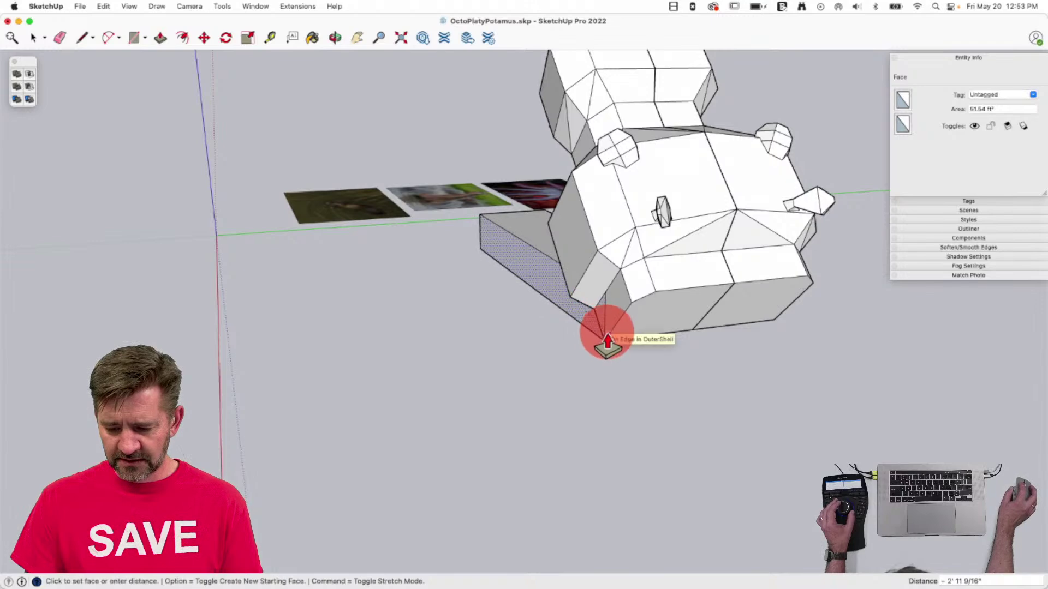
click(555, 297)
drag(458, 318, 507, 304)
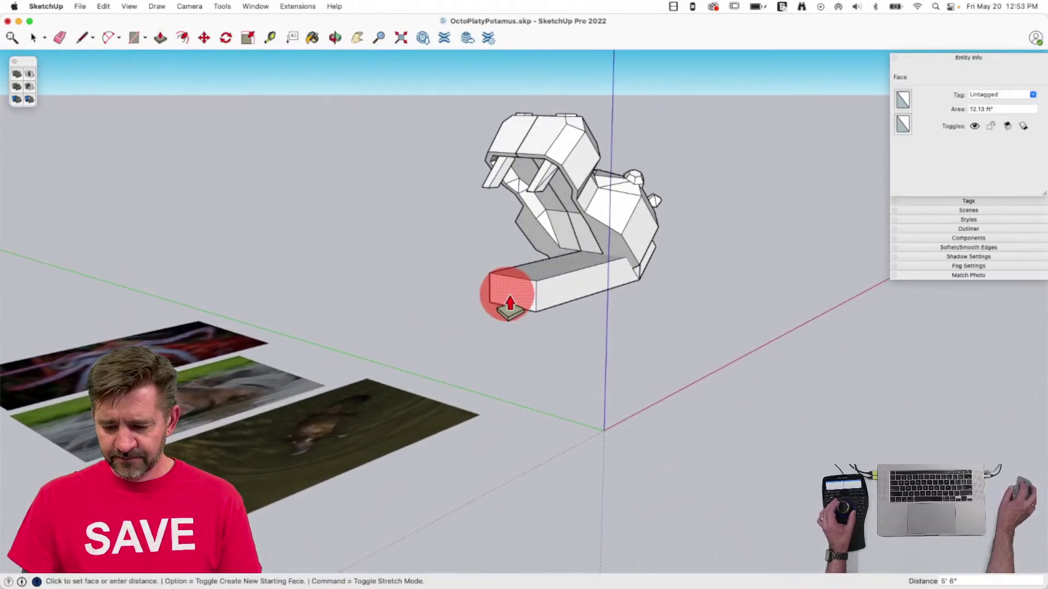
click(518, 298)
key(space)
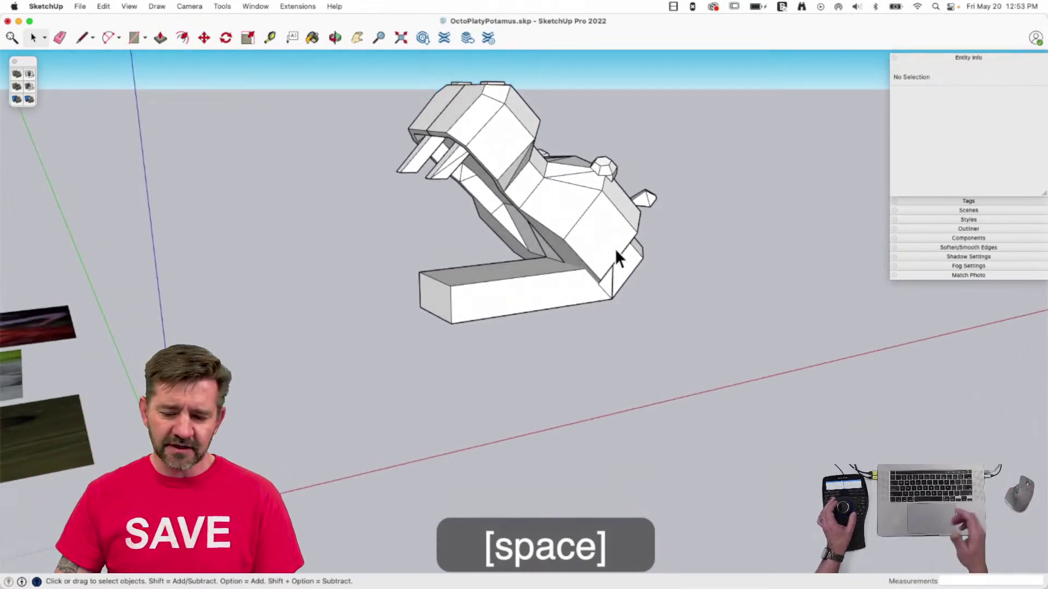
Split the jaw's front end face with a vertical line and shift the outer corner edge back to bevel that corner.
click(573, 221)
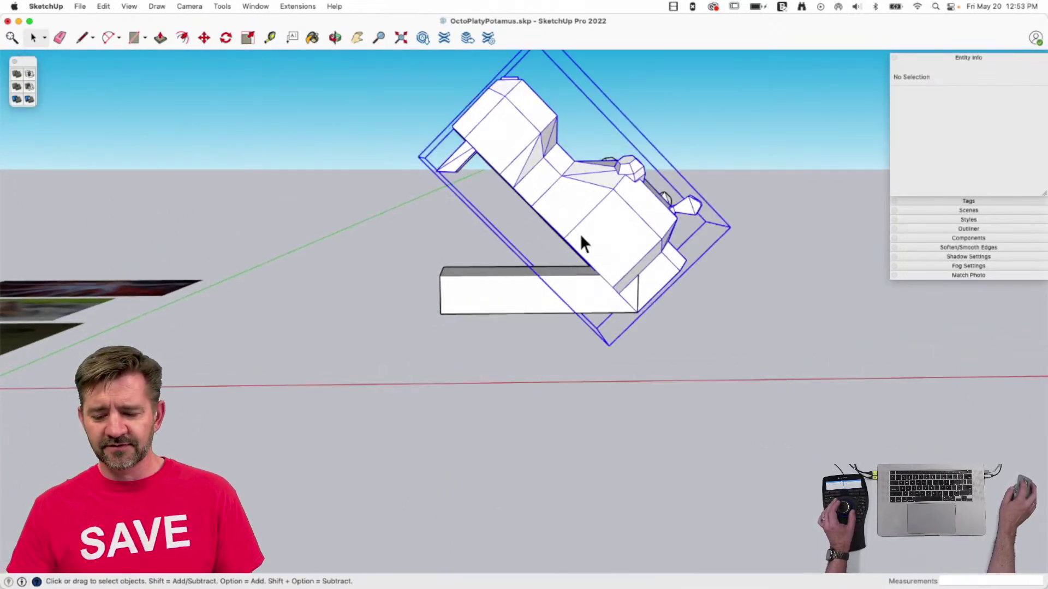
click(527, 294)
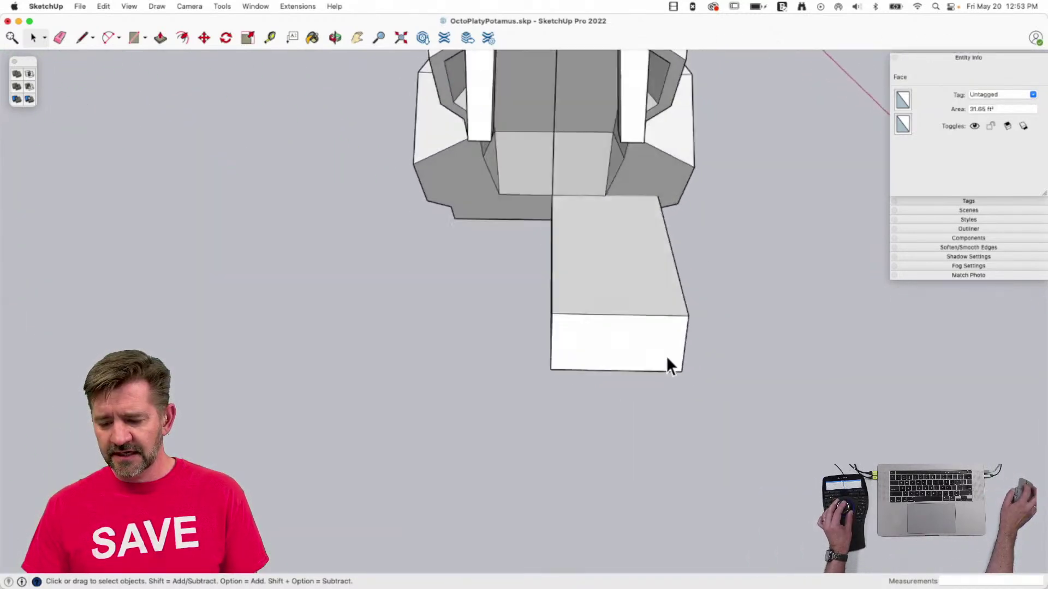
key(l)
click(569, 343)
click(570, 290)
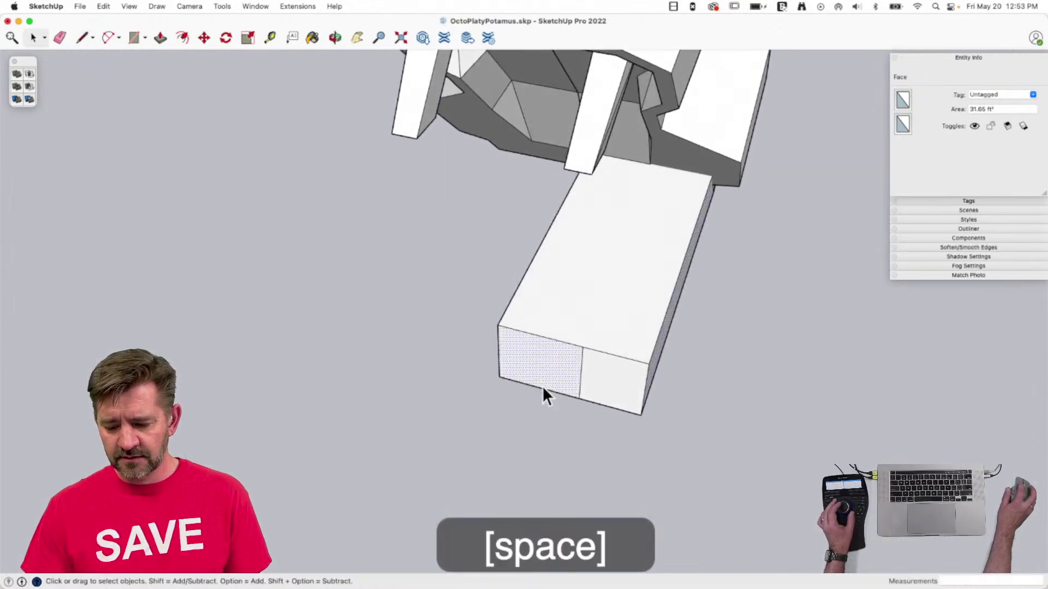
click(502, 461)
key(space)
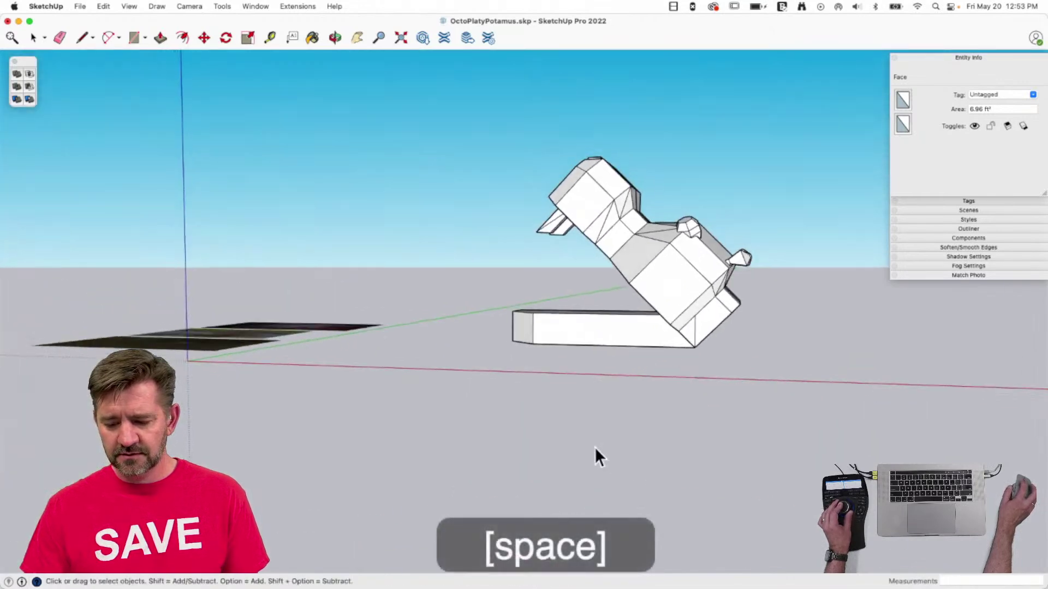
Rotate both body halves a further 13.8° about the jaw hinge to open the mouth wider.
click(615, 304)
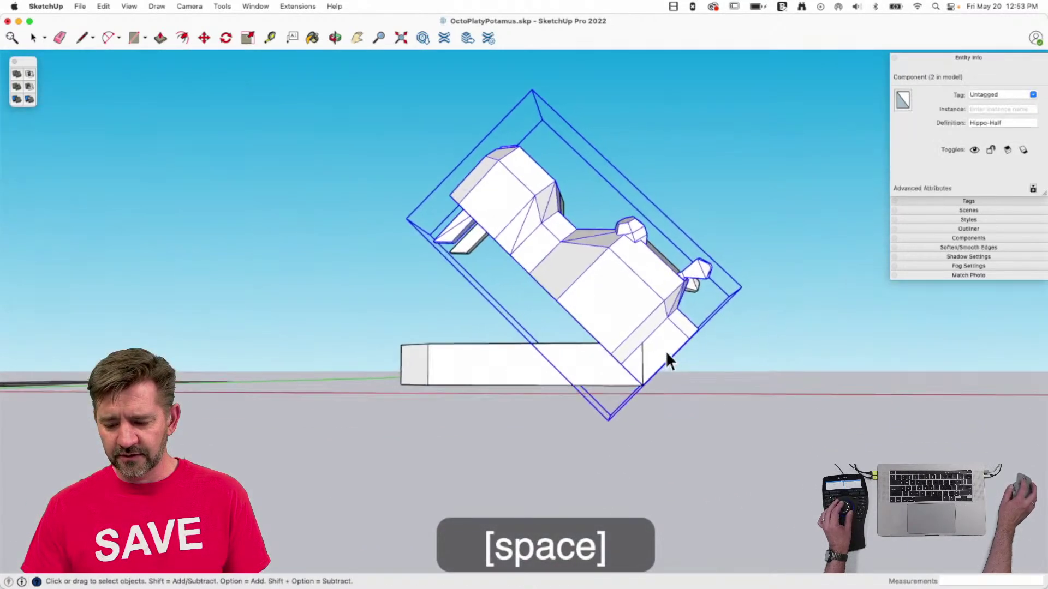
shift+click(435, 304)
key(q)
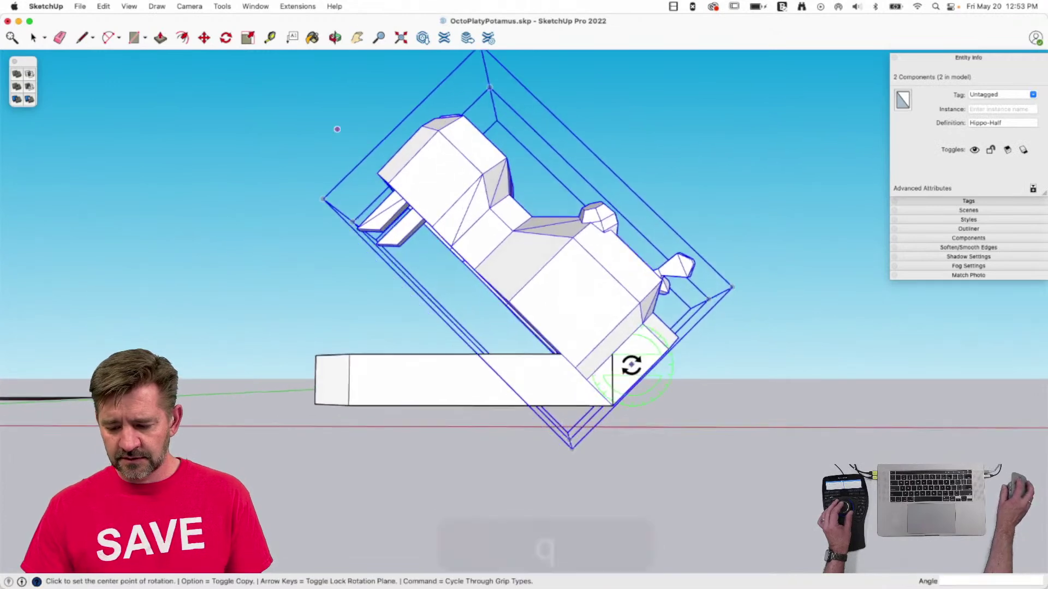
click(445, 251)
click(489, 218)
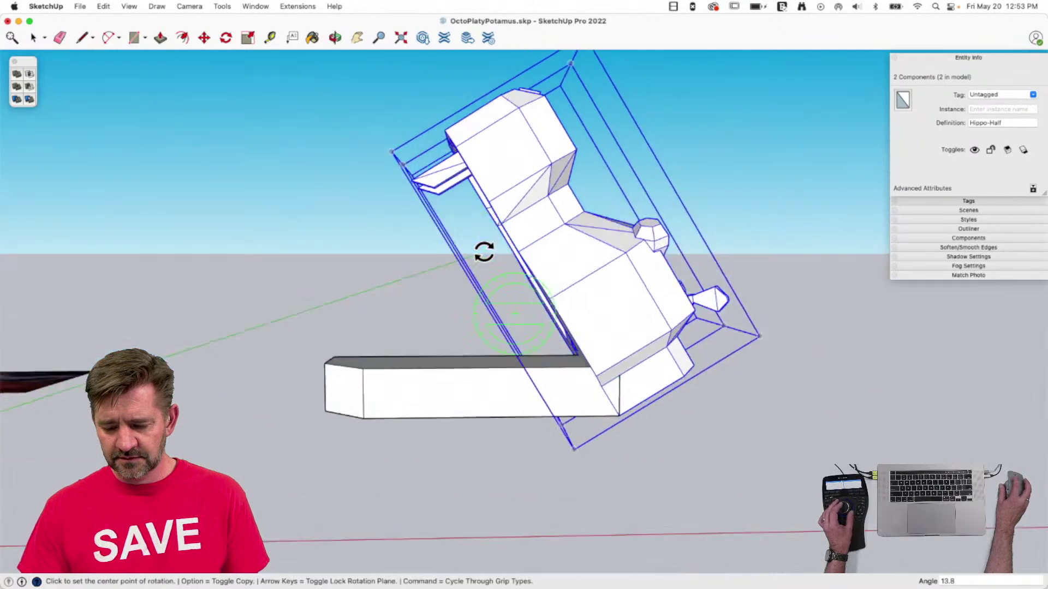
Shorten the lower jaw by moving its front end geometry about 2' 2 13/16" toward the body.
key(space)
drag(334, 300, 561, 526)
key(m)
click(489, 478)
click(540, 471)
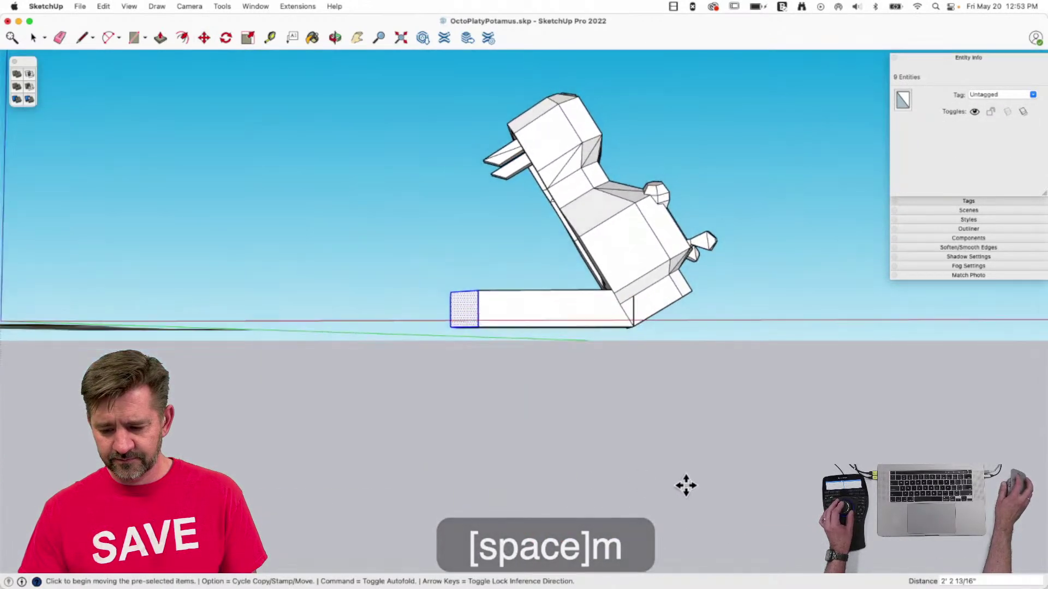
Push/Pull the jaw's top face by about 5 1/16".
key(space)
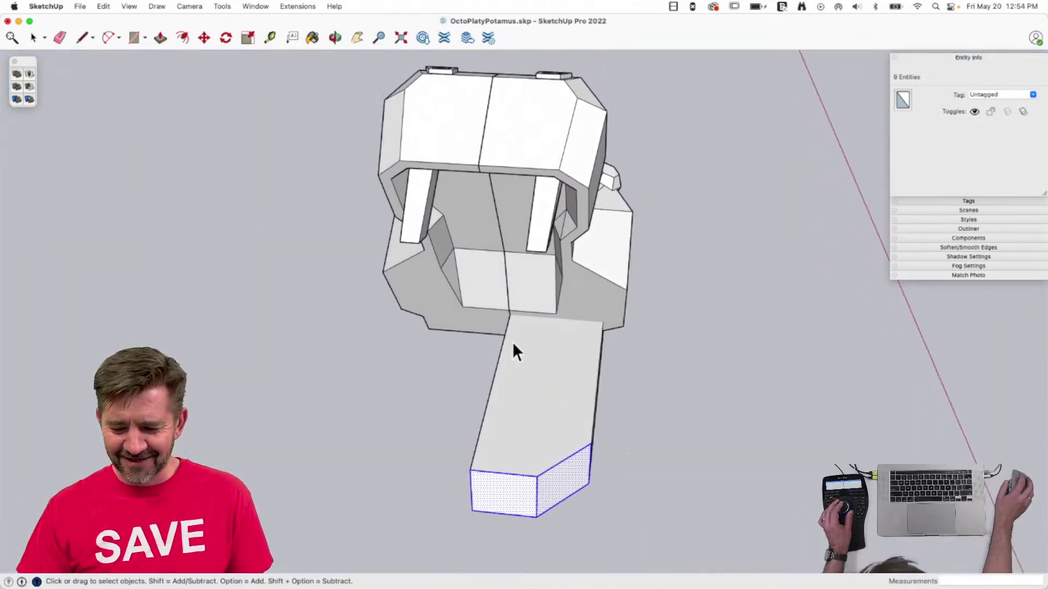
key(p)
click(592, 327)
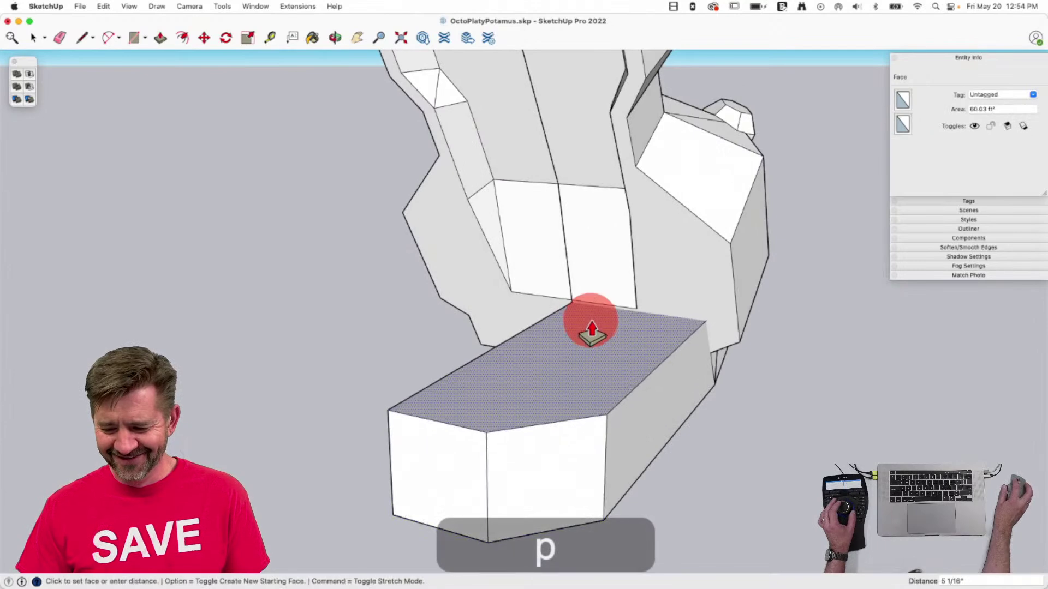
click(541, 300)
Draw an angular mouth outline on the jaw's top face from the front centre edge to the throat, erasing the surplus line.
key(l)
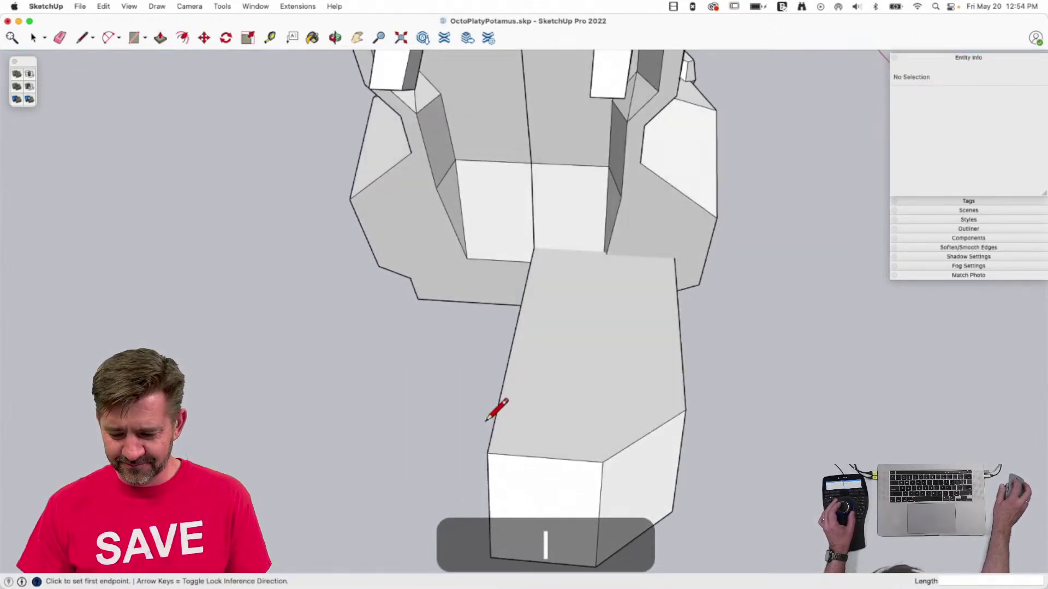
click(494, 423)
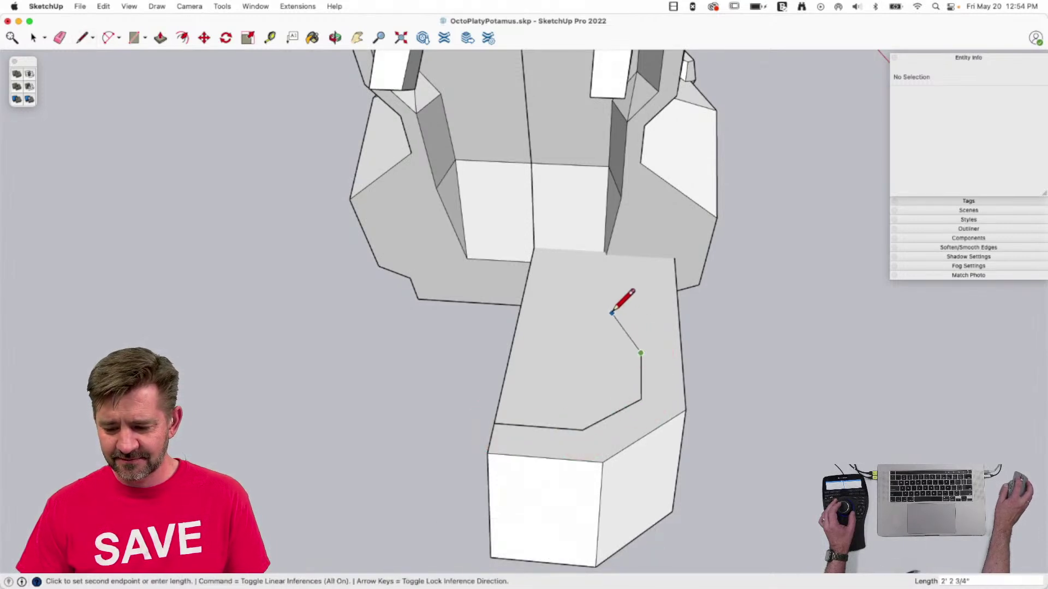
key(l)
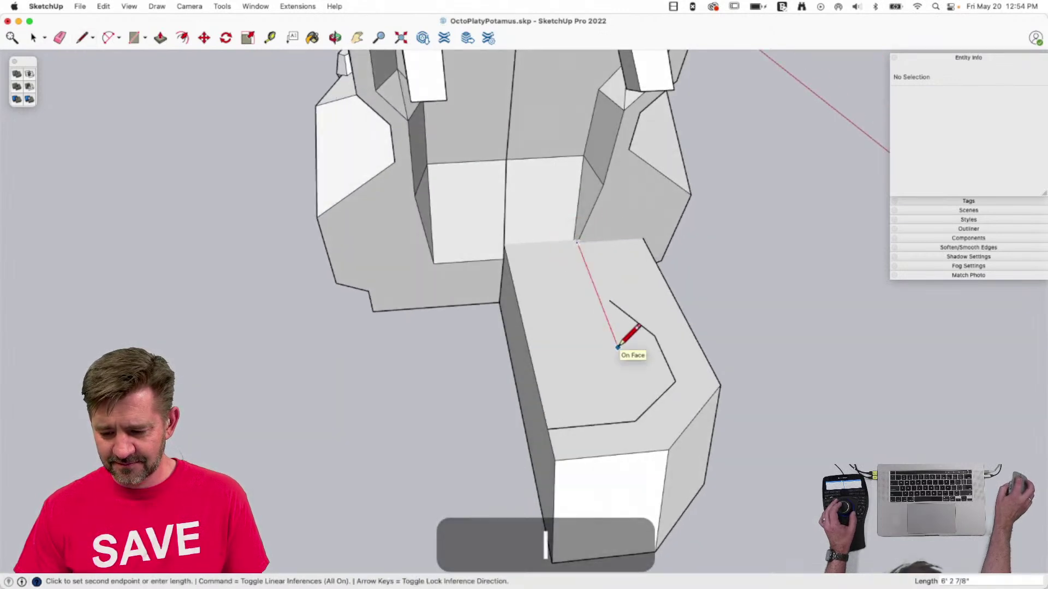
click(617, 347)
click(655, 333)
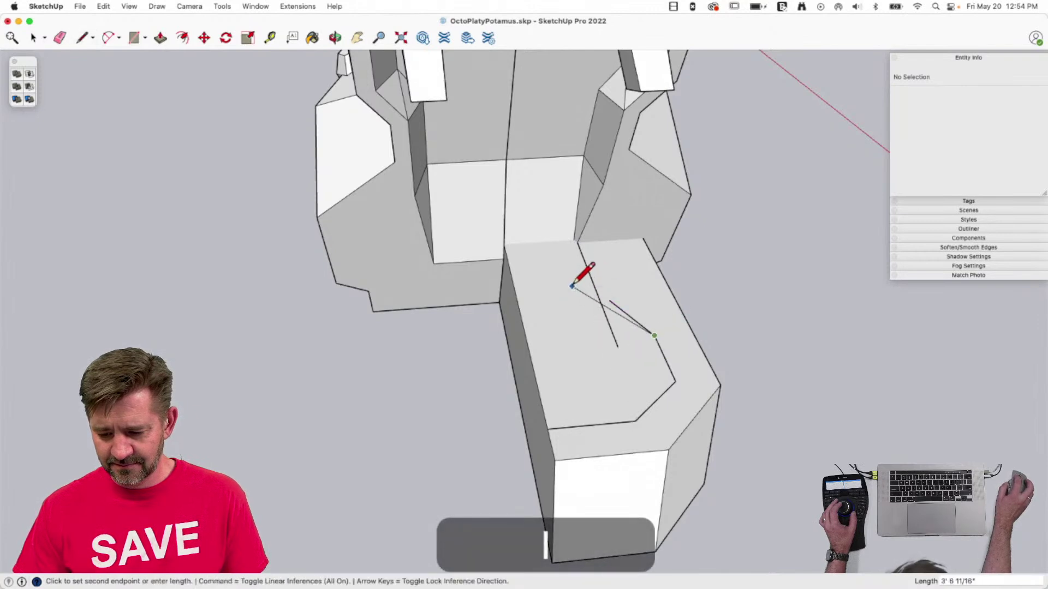
key(e)
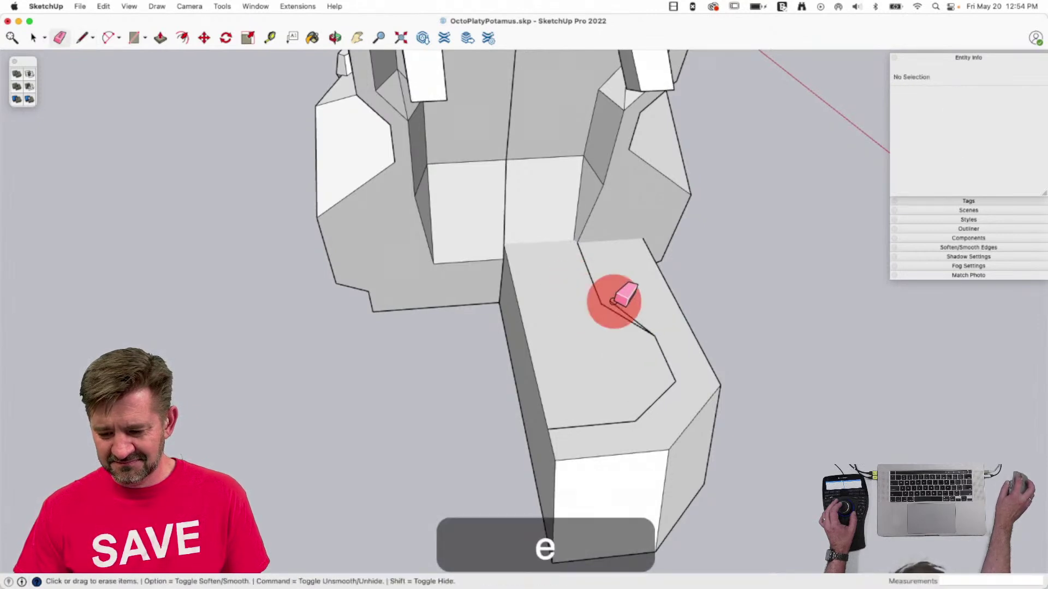
key(space)
Group the connected jaw geometry and, inside the group, extend the mouth outline to the jaw's rear edge with a line.
triple_click(627, 297)
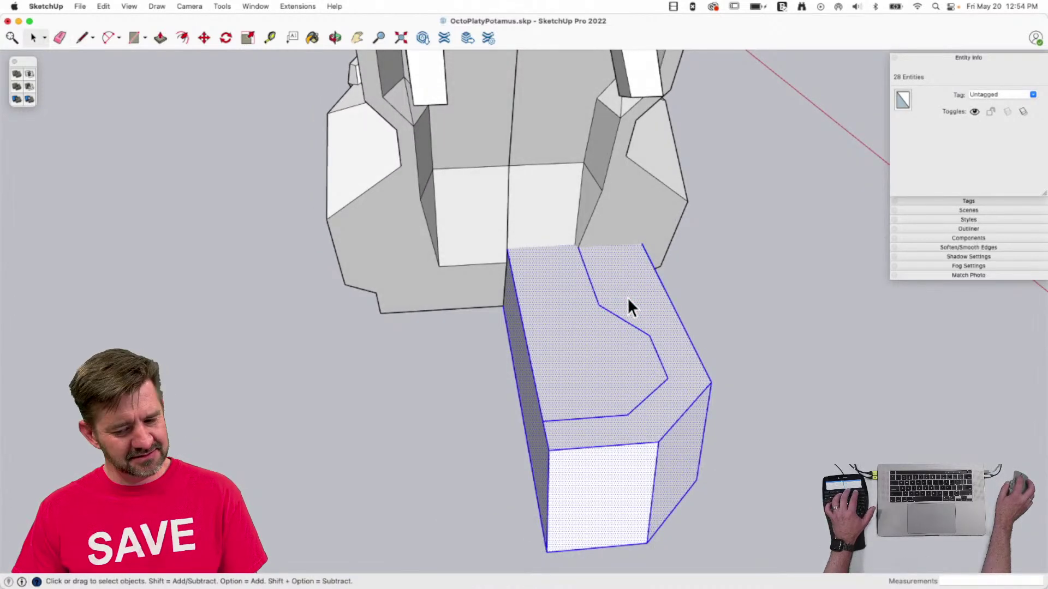
triple_click(627, 297)
right_click(626, 296)
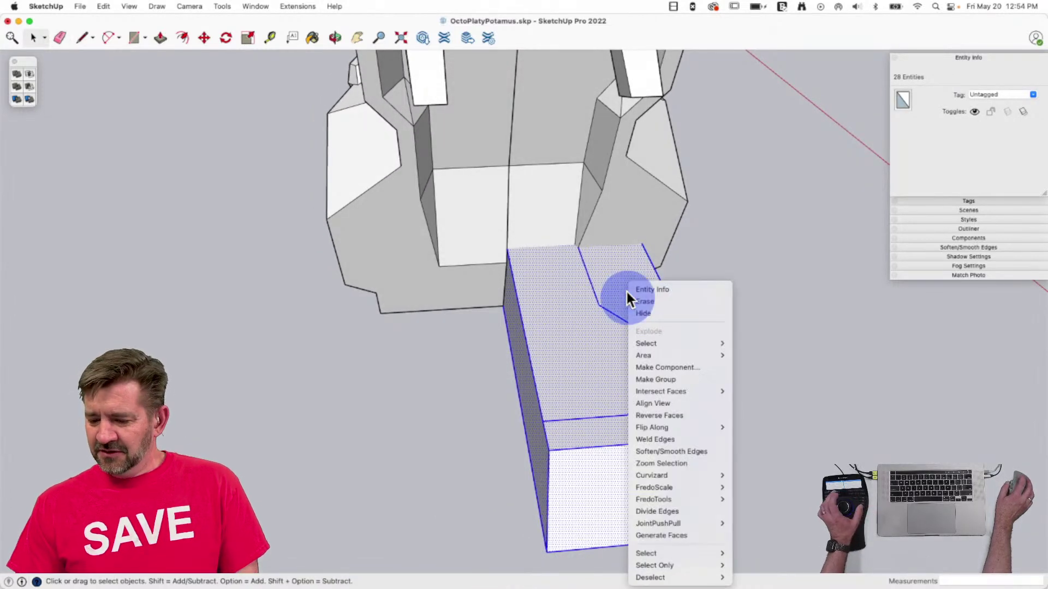
click(693, 379)
key(l)
click(656, 312)
click(699, 288)
Push the jaw's inner mouth face down 8 1/4" and remove the stray vertical edge from the recess wall.
key(p)
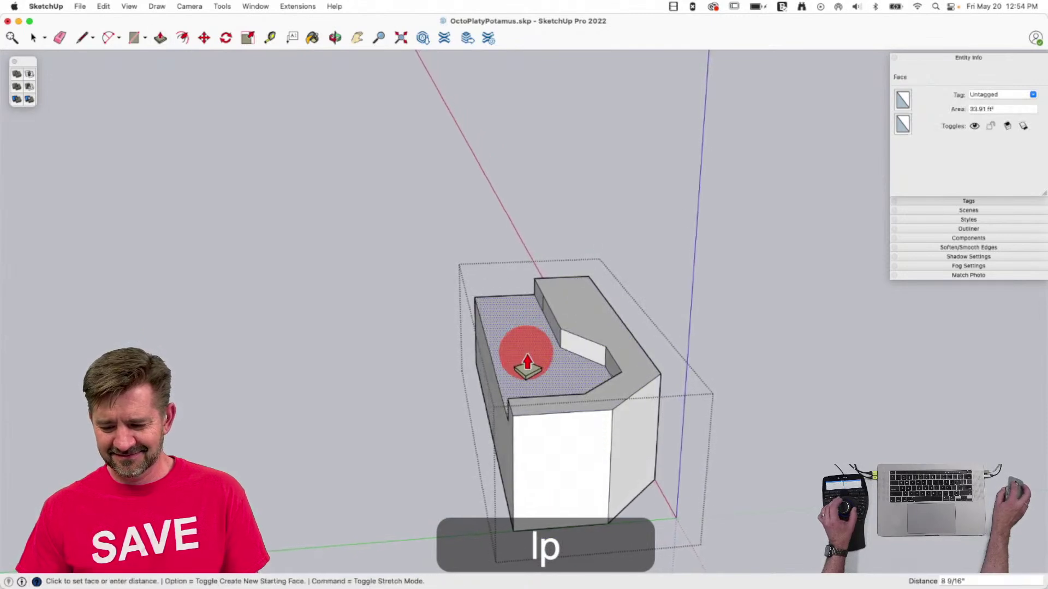
click(528, 362)
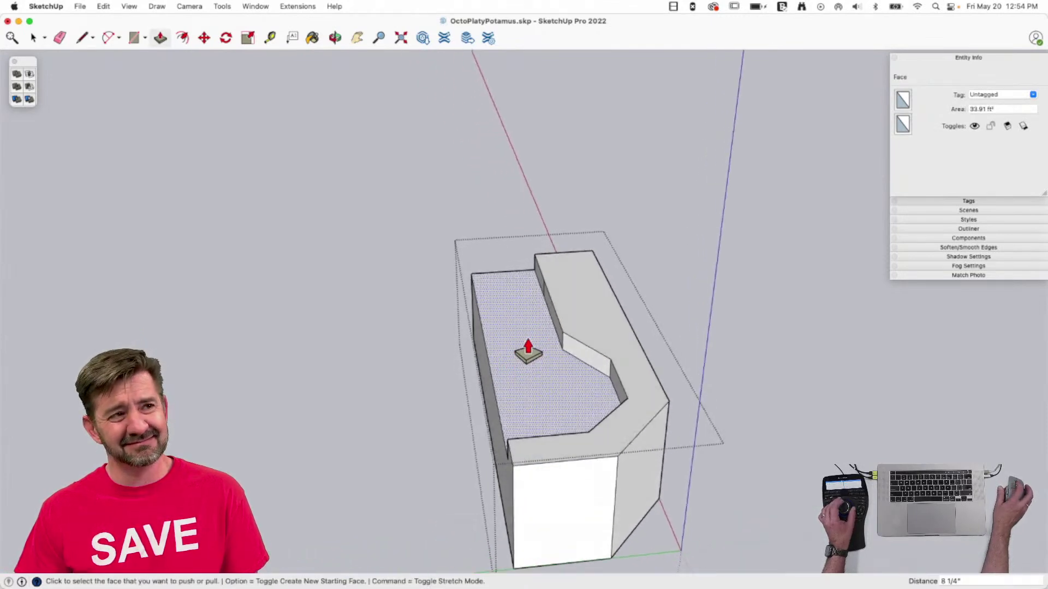
key(space)
click(523, 304)
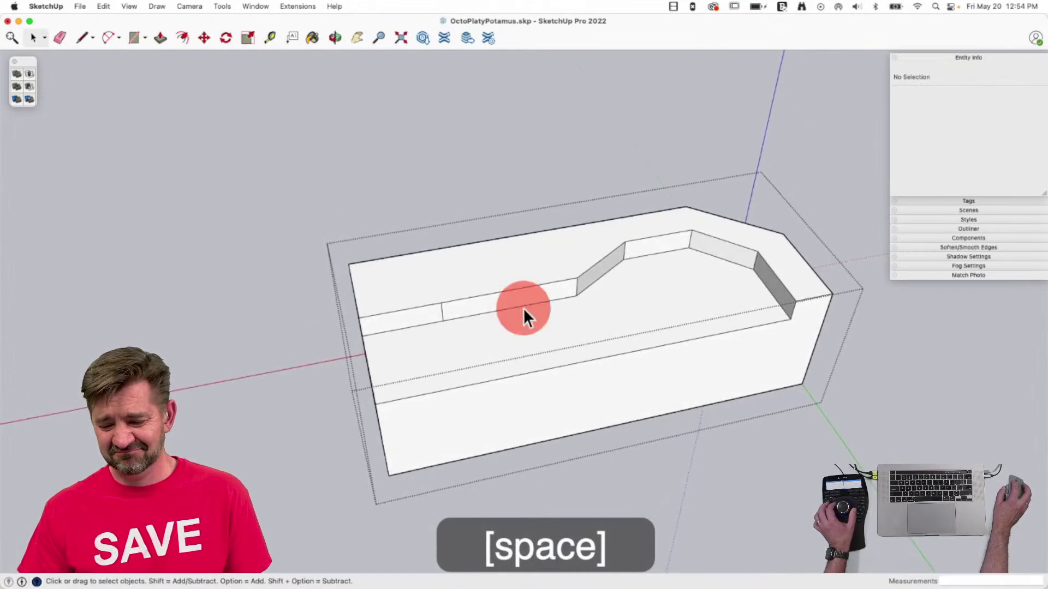
click(446, 322)
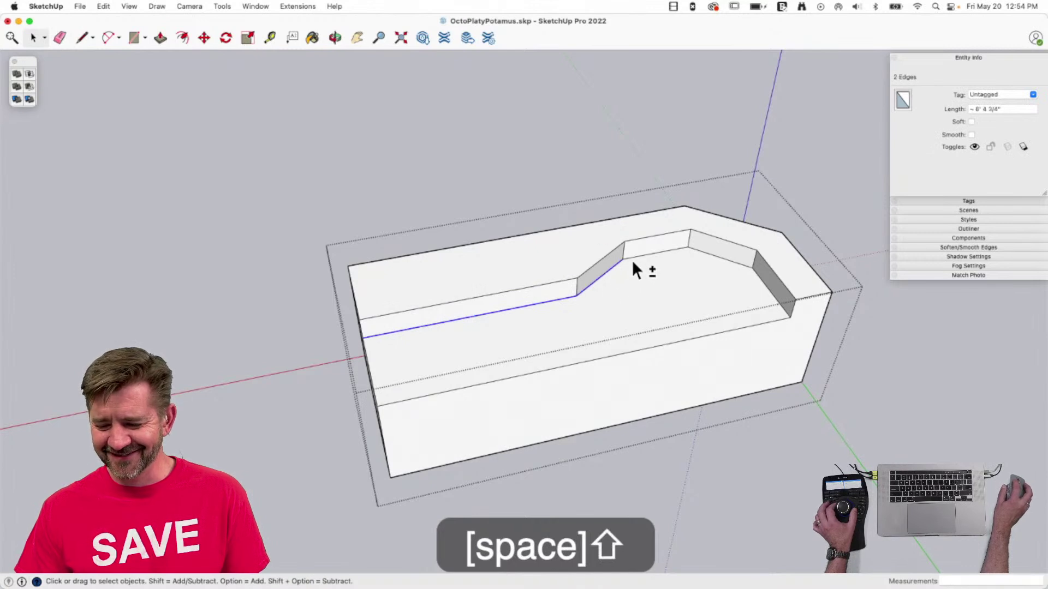
Select the recess wall's five bottom edges and scale them to about 0.94 along red, also narrowing them sideways to slope the walls.
shift+click(663, 252)
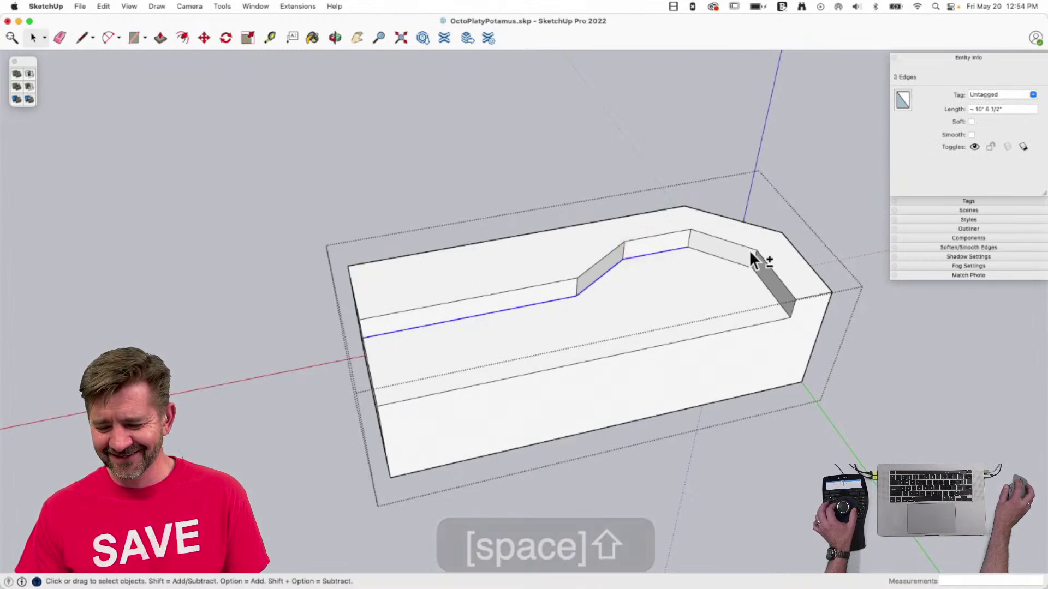
shift+click(770, 295)
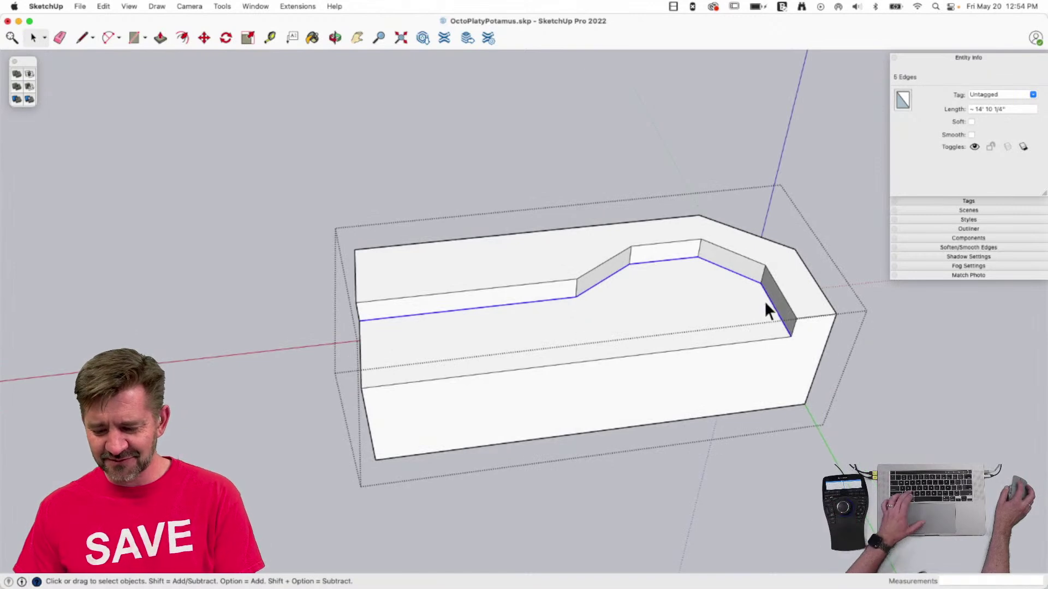
key(s)
drag(757, 292, 743, 295)
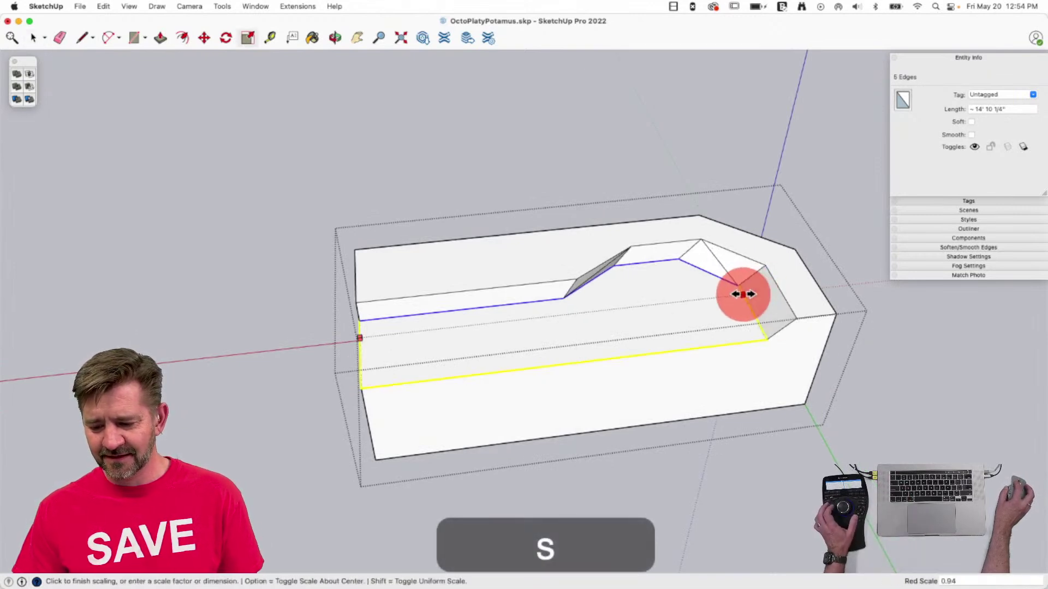
drag(543, 269, 552, 279)
key(space)
Scale the bottom face inside the jaw group to about 0.94 along red and 0.80 along green to taper its underside.
click(650, 285)
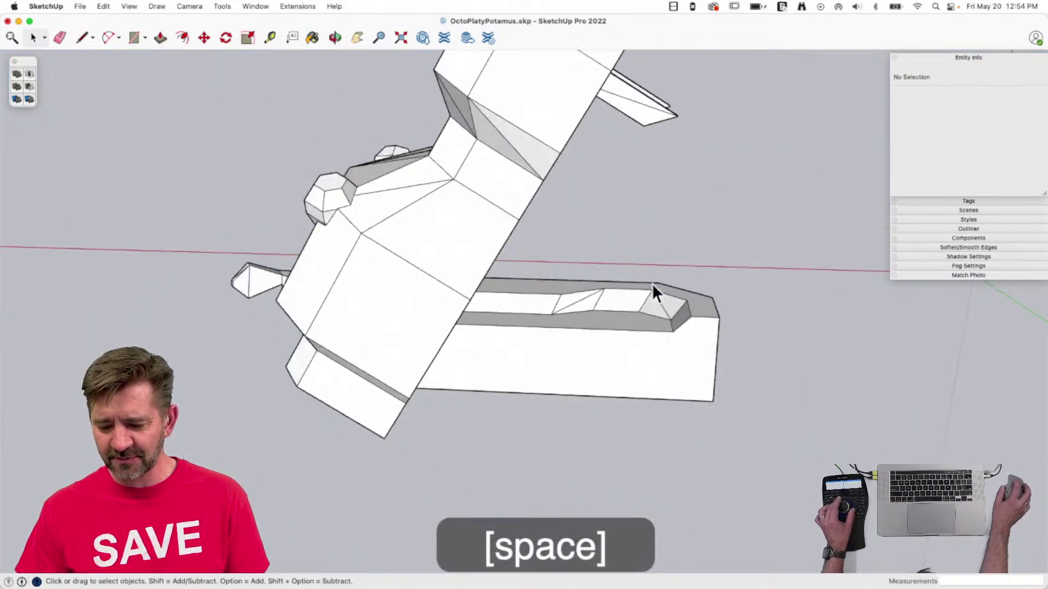
middle_drag(689, 389, 496, 323)
double_click(497, 317)
click(497, 318)
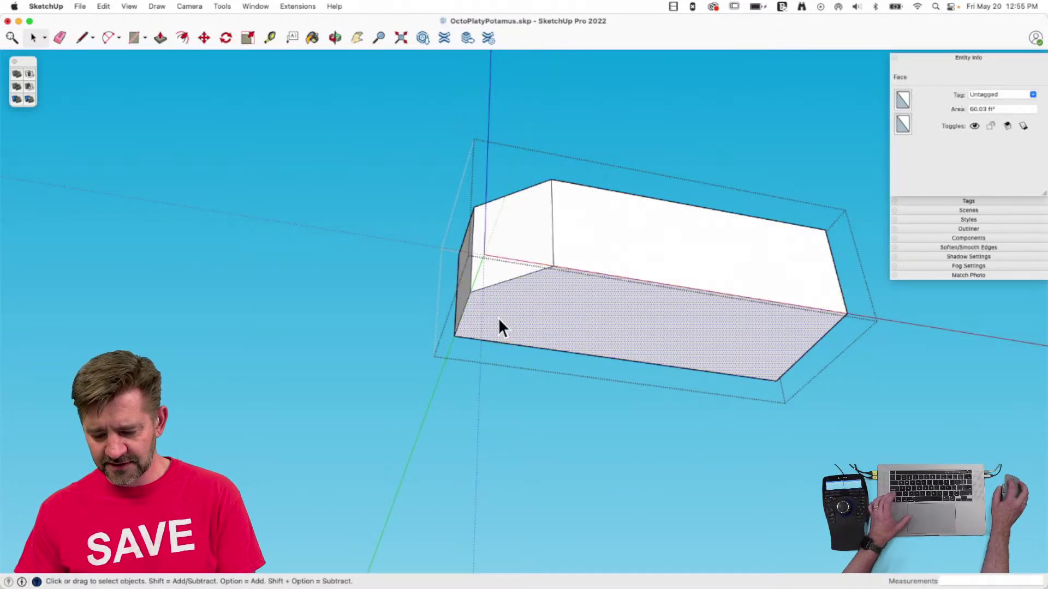
key(s)
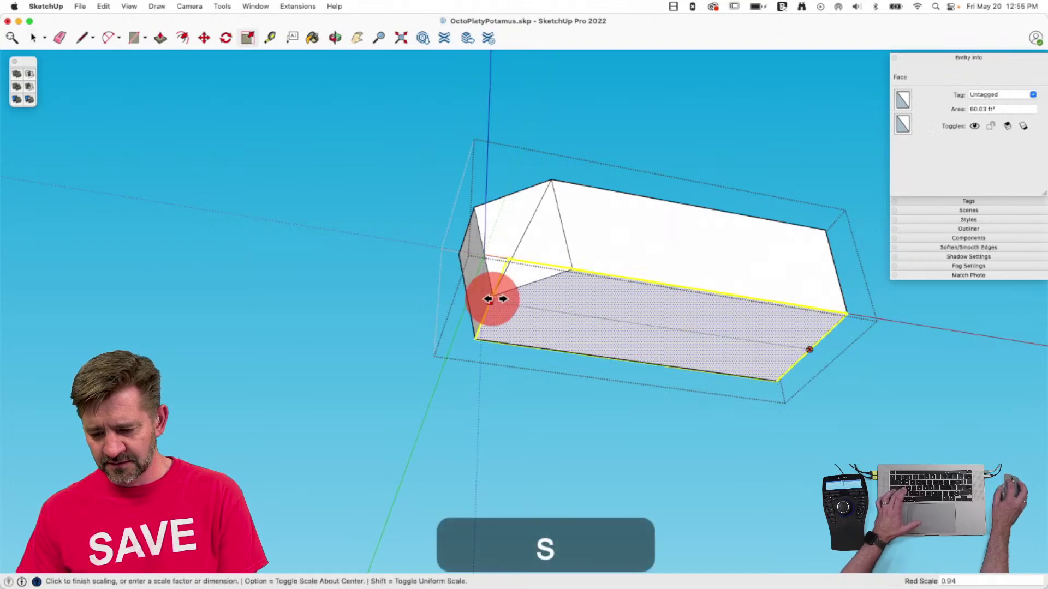
click(731, 299)
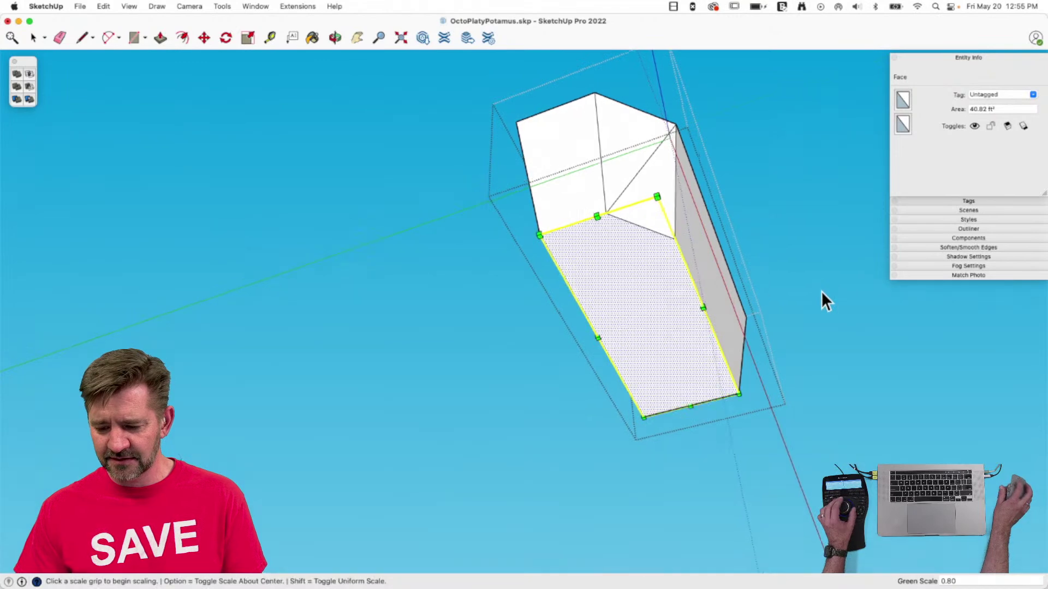
Reposition the tapered bottom face with Move and leave the jaw group.
key(space)
key(m)
click(657, 270)
click(657, 245)
key(space)
click(689, 385)
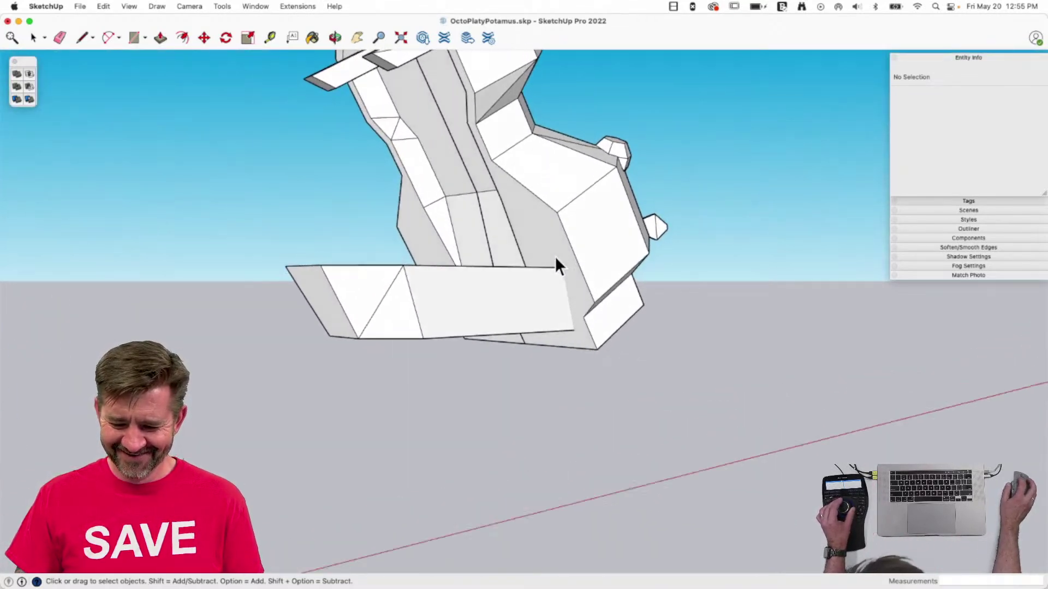
key(l)
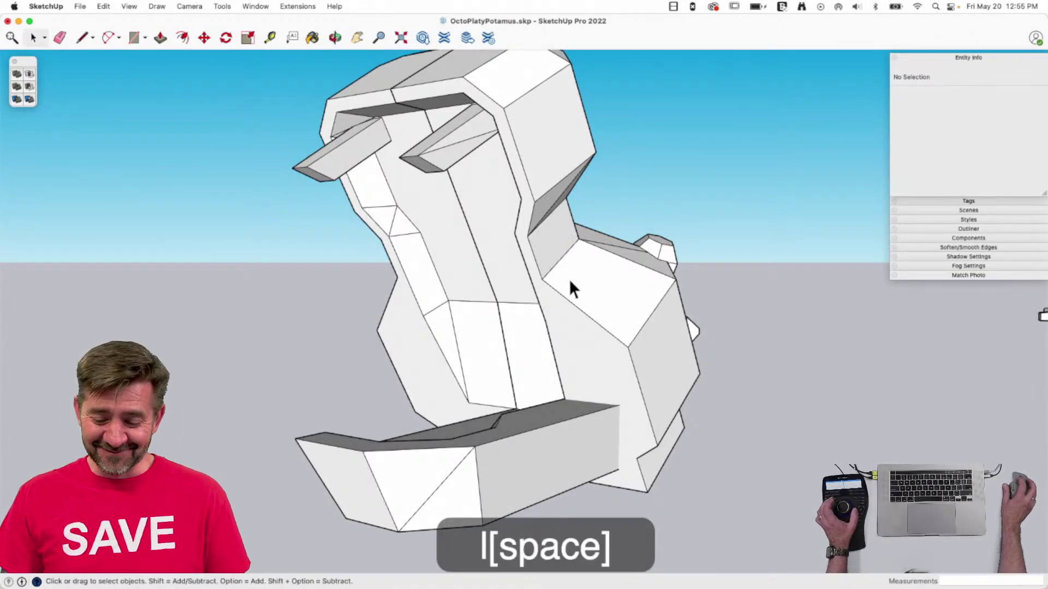
key(l)
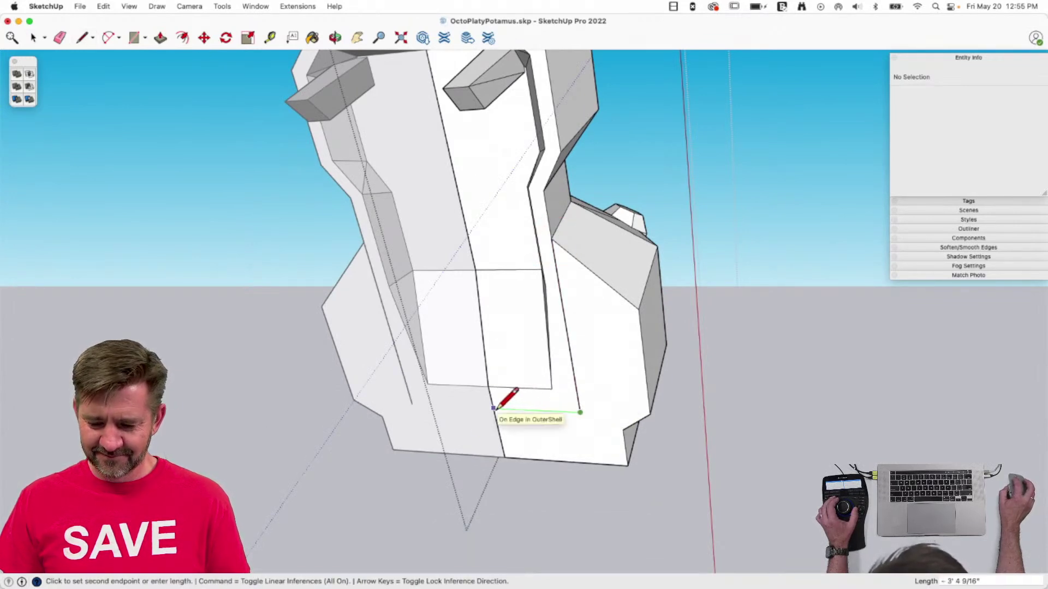
key(p)
key(e)
key(e)
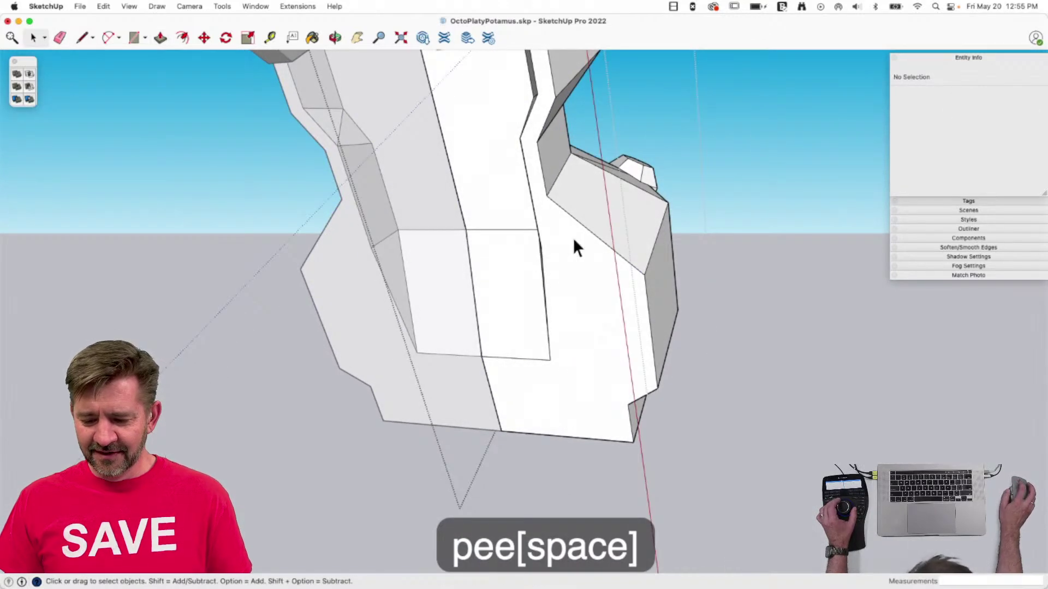
Draw a line down from the upper cheek corner beside the mouth and another about 3' 4 1/2" across to the centre edge.
key(l)
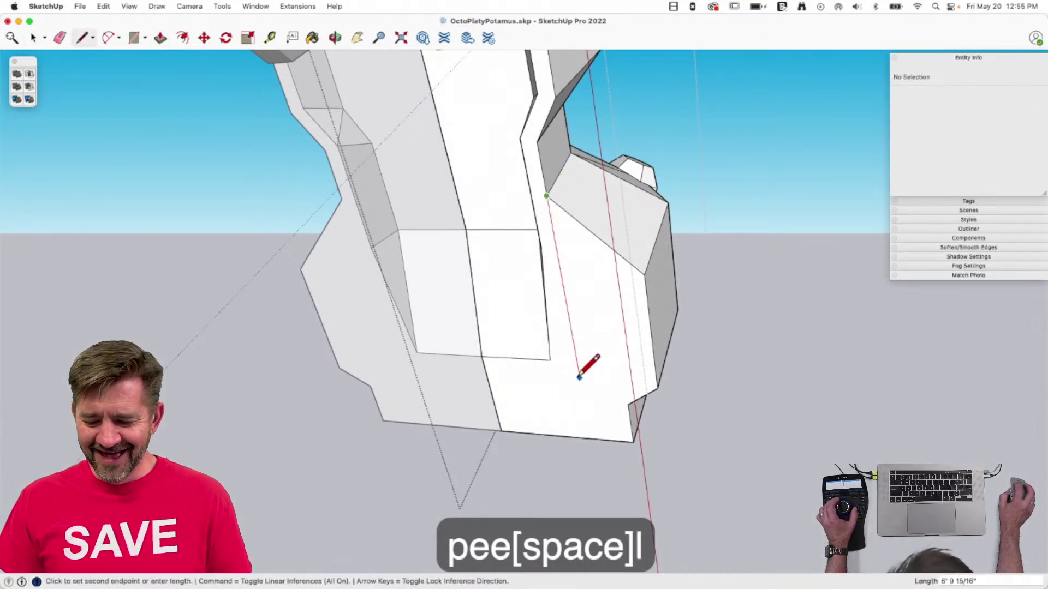
click(581, 386)
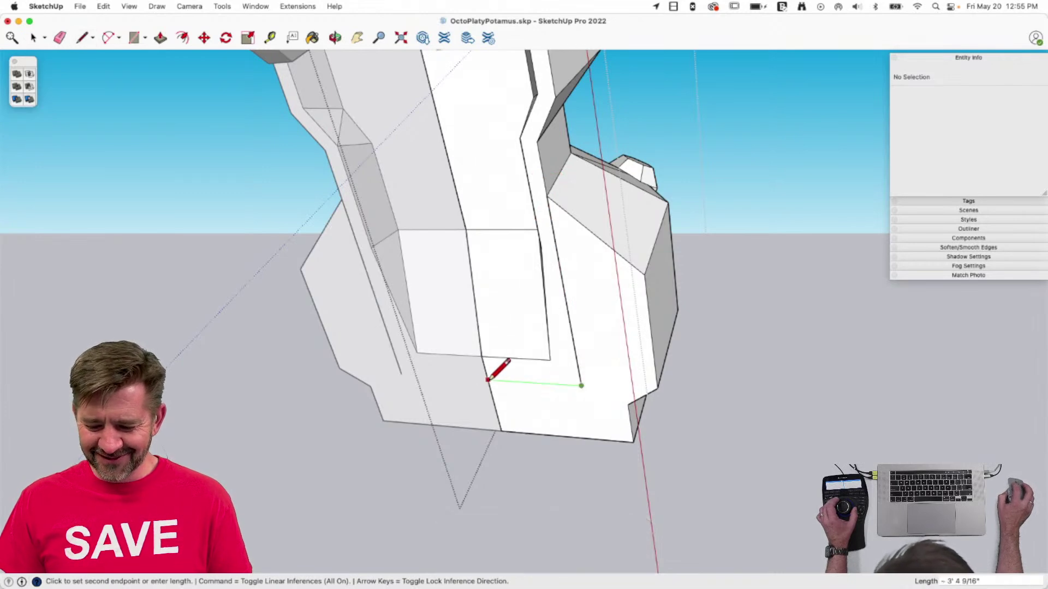
key(space)
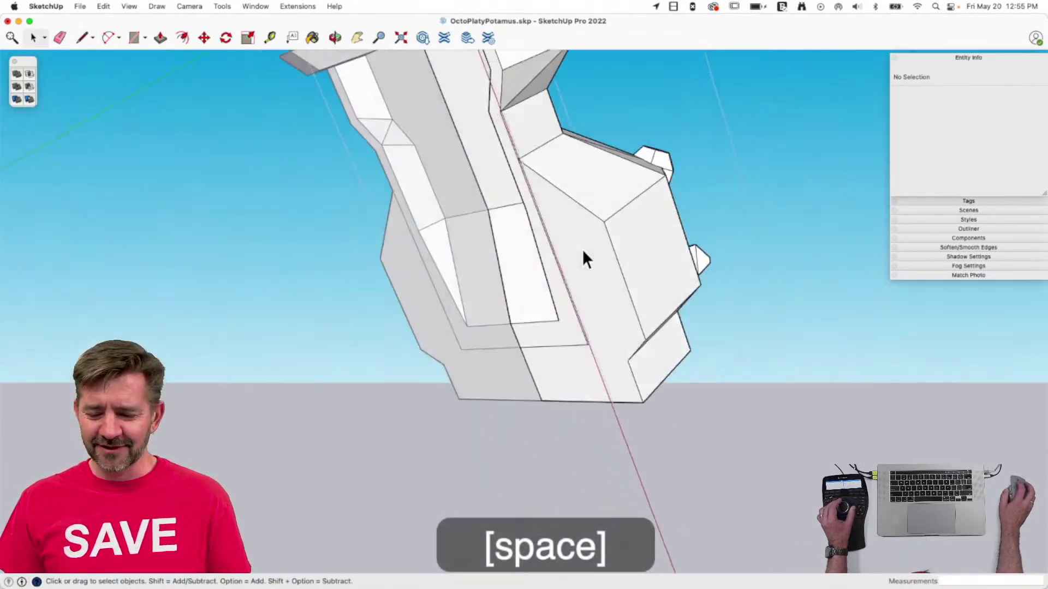
Divide the area around the throat with lines from the outer cheek and chin corners to the new outline and centre edge.
key(l)
click(604, 221)
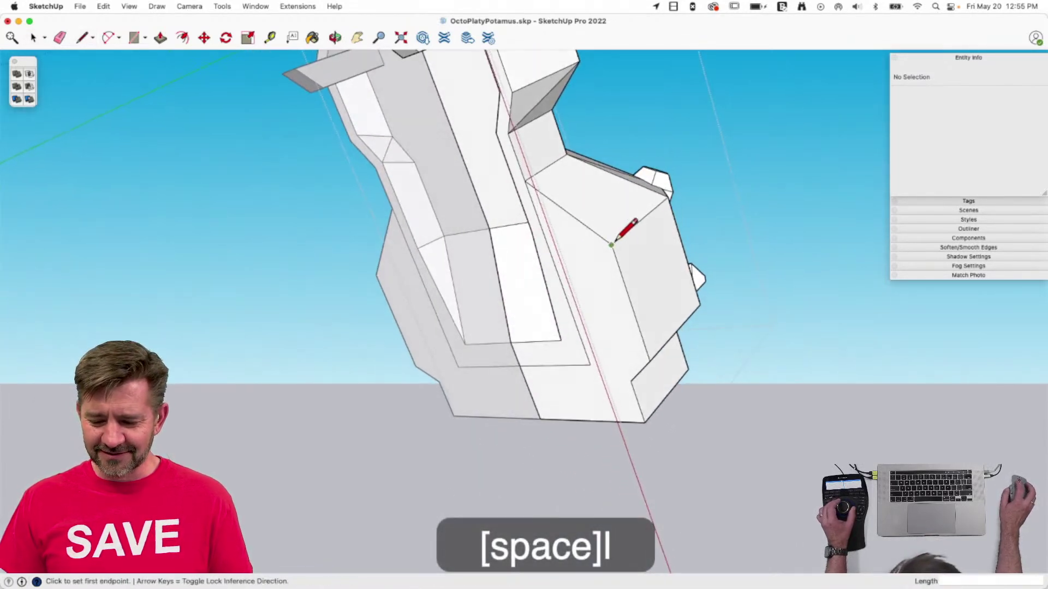
click(553, 253)
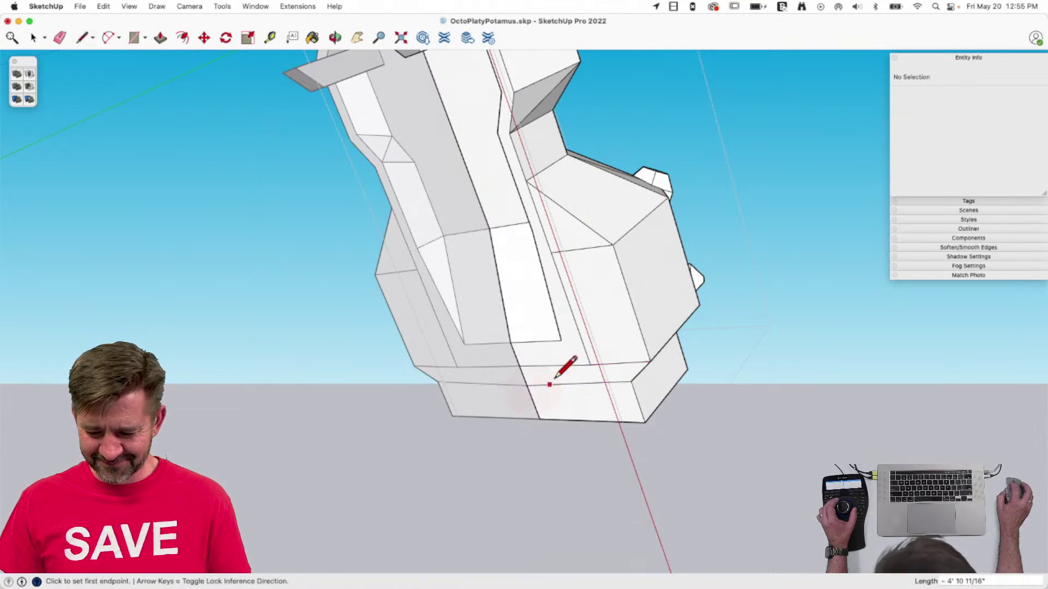
key(l)
click(590, 364)
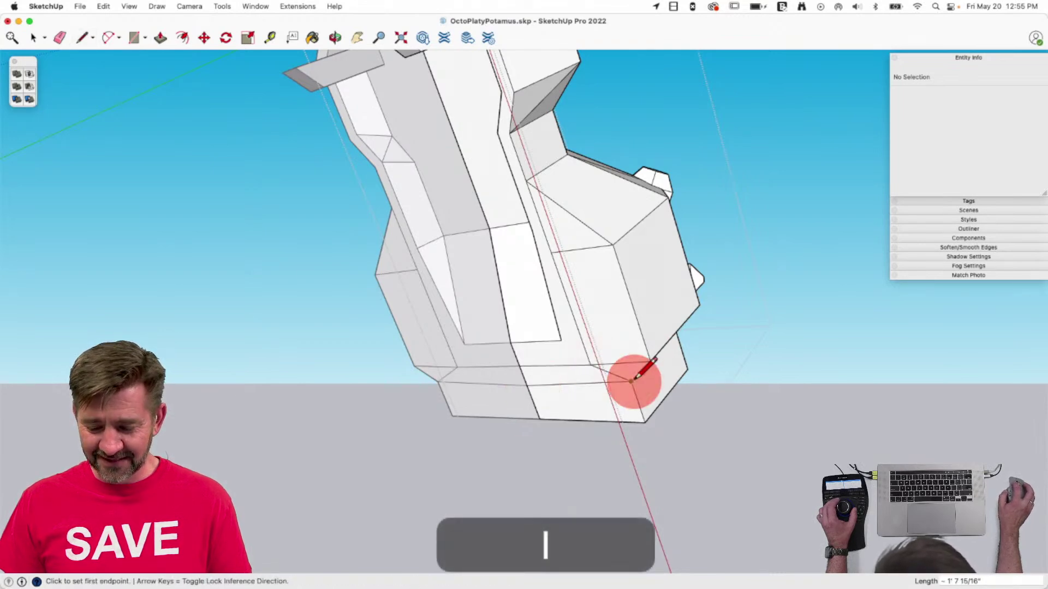
Move the outlined cheek face forward about 1' 10" along the blue axis.
key(space)
click(539, 316)
key(m)
click(644, 287)
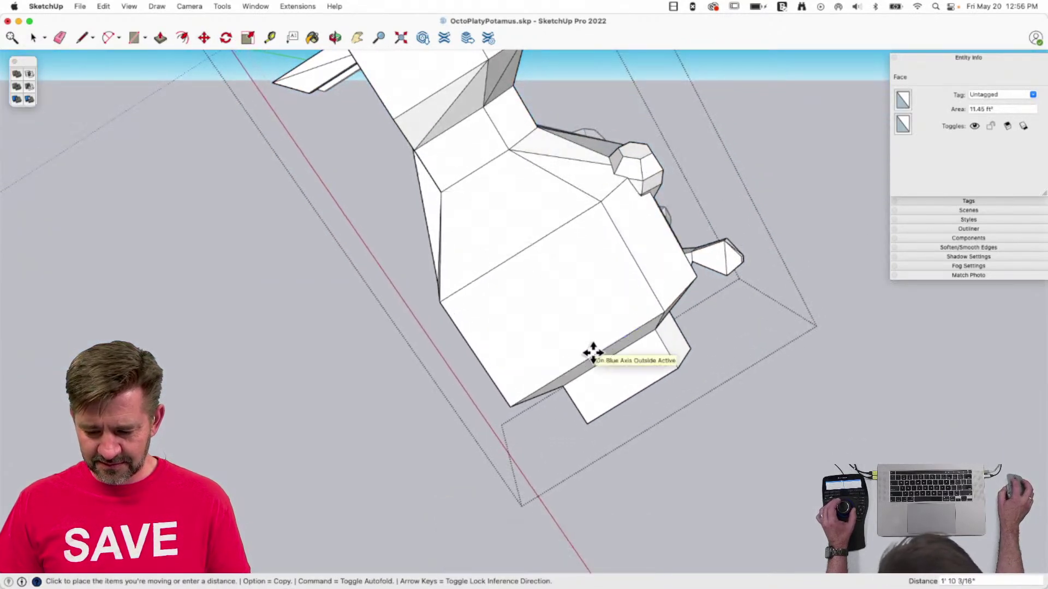
click(590, 357)
key(space)
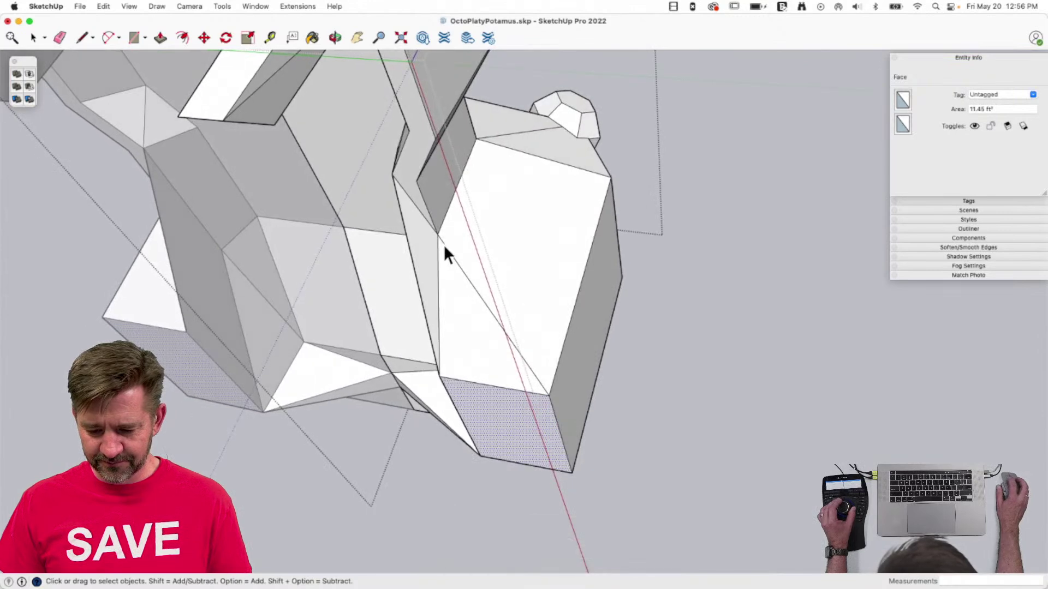
Erase the inner cheek edge and draw lines from the upper cheek corner to the moved face's upper inner corner and edge.
key(e)
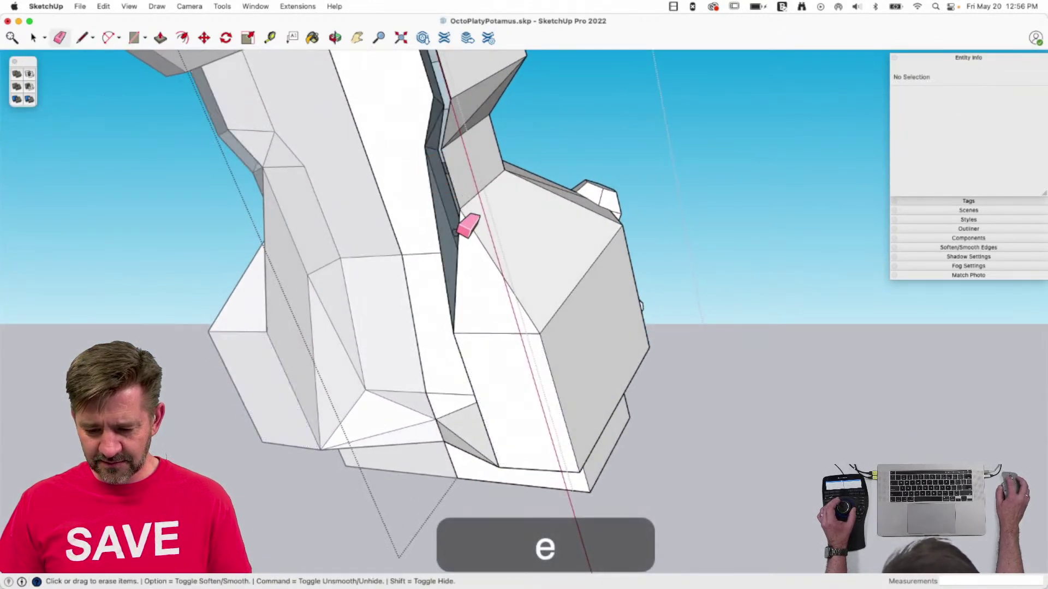
key(l)
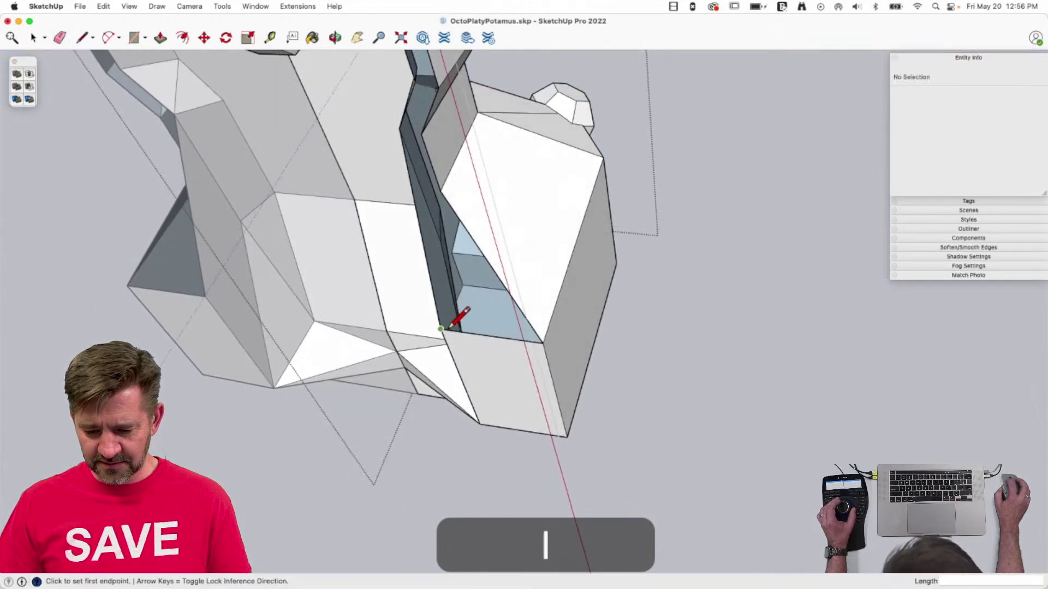
click(442, 188)
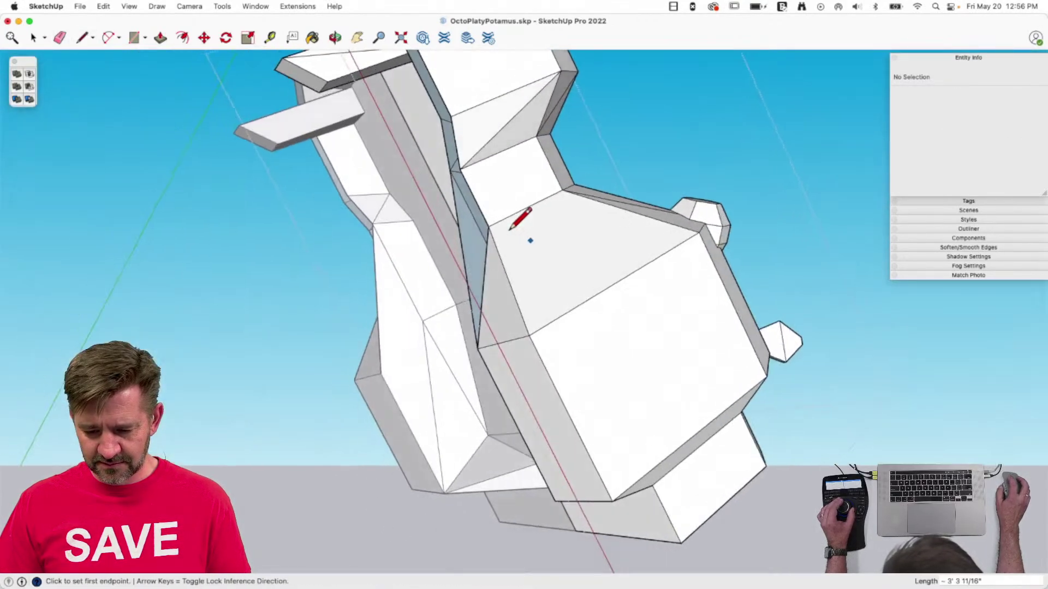
key(space)
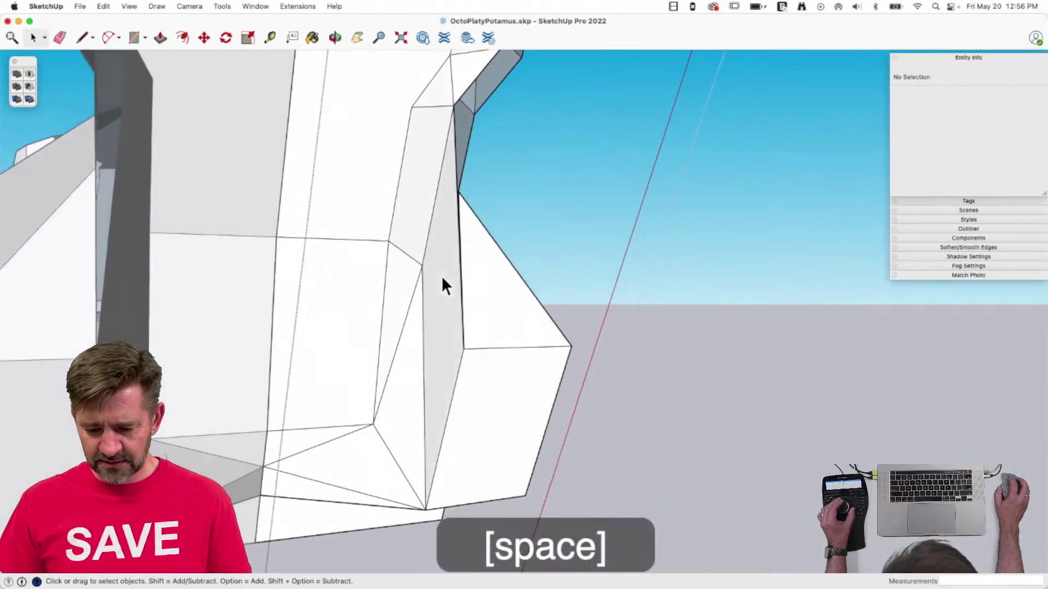
key(l)
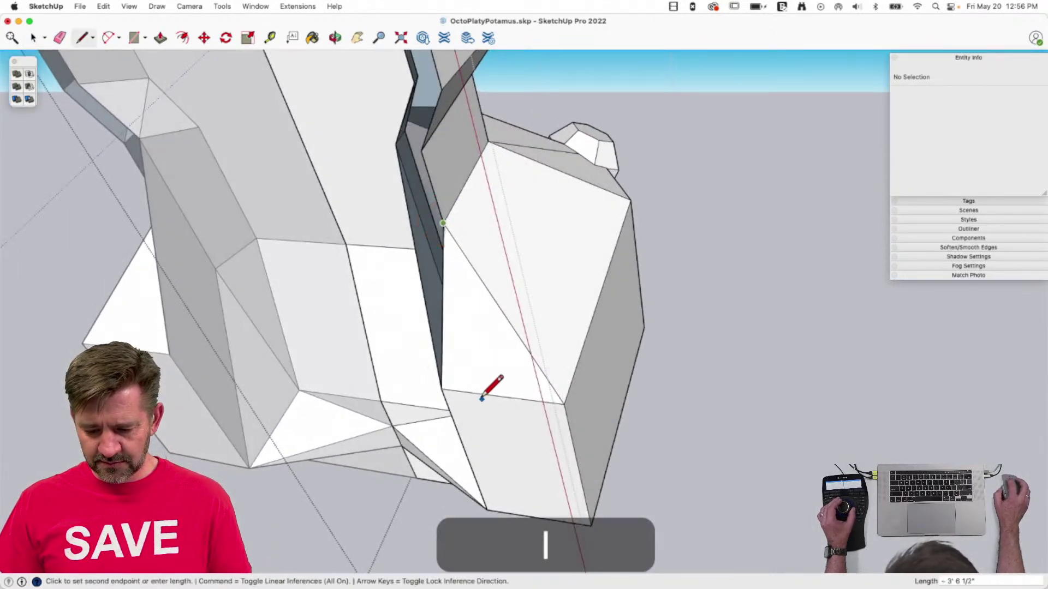
click(467, 392)
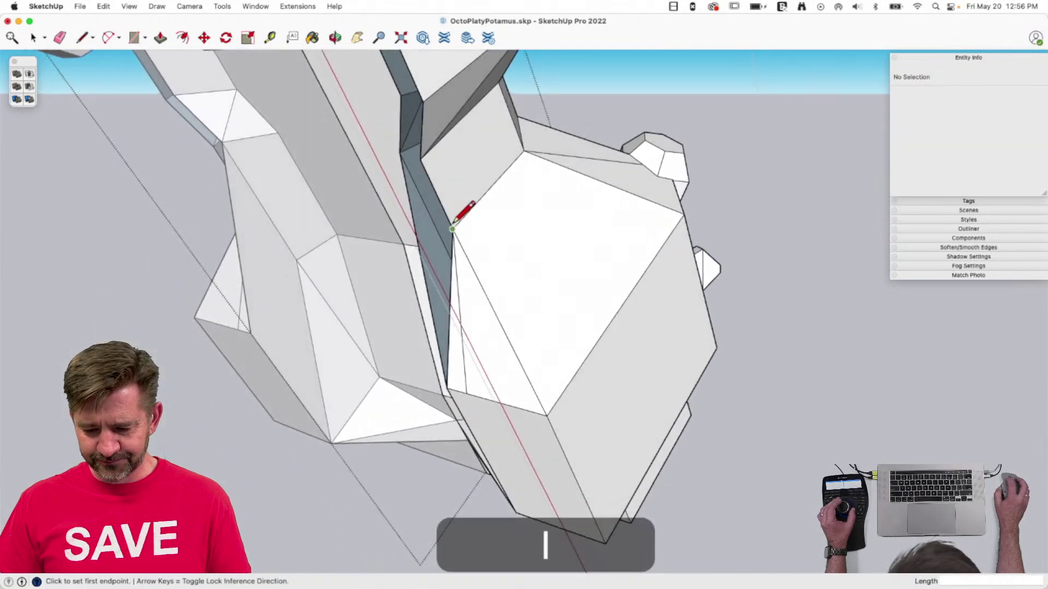
Draw a line from the moved face's upper edge parallel to the inner mouth edge and join its end across, forming a narrow lip strip.
key(e)
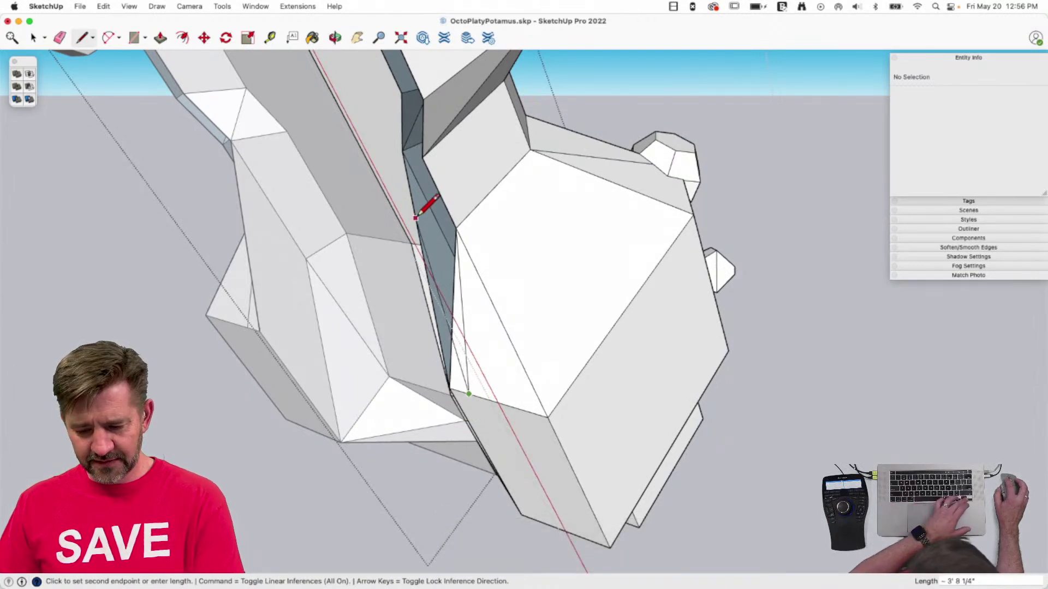
key(Down)
key(Down)
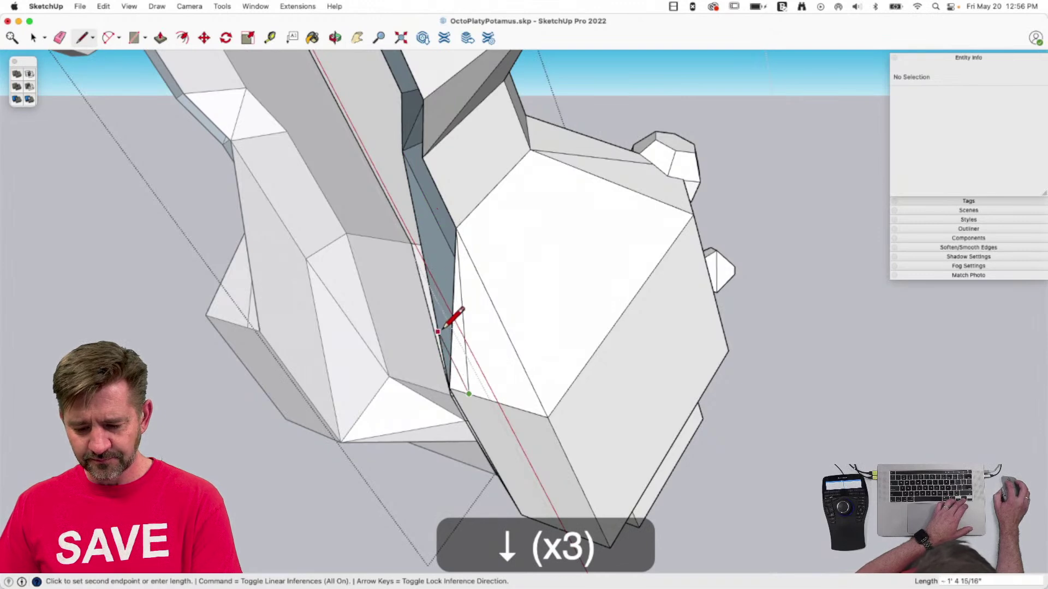
key(Down)
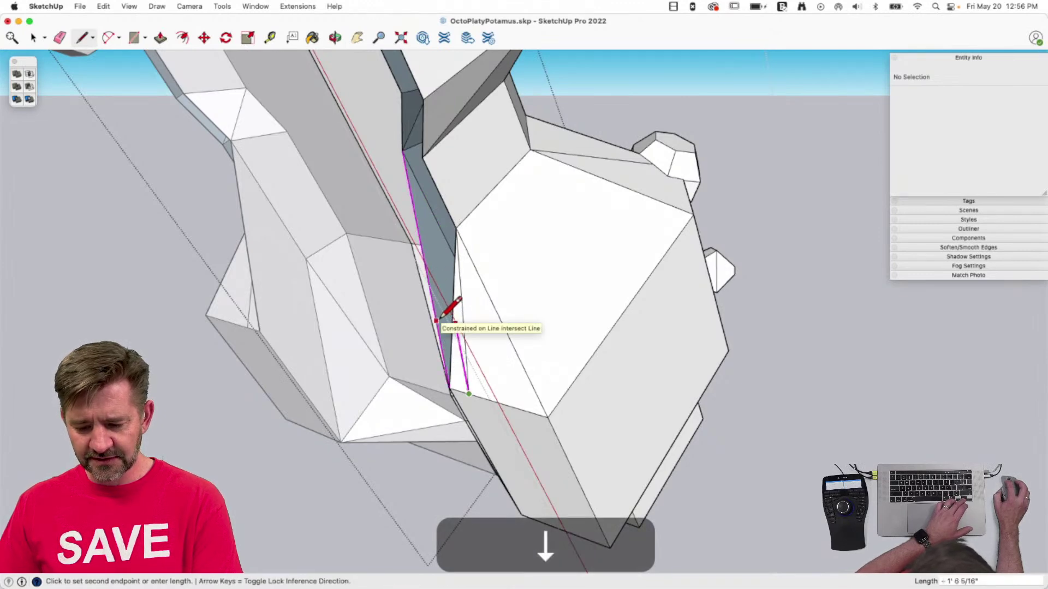
click(423, 157)
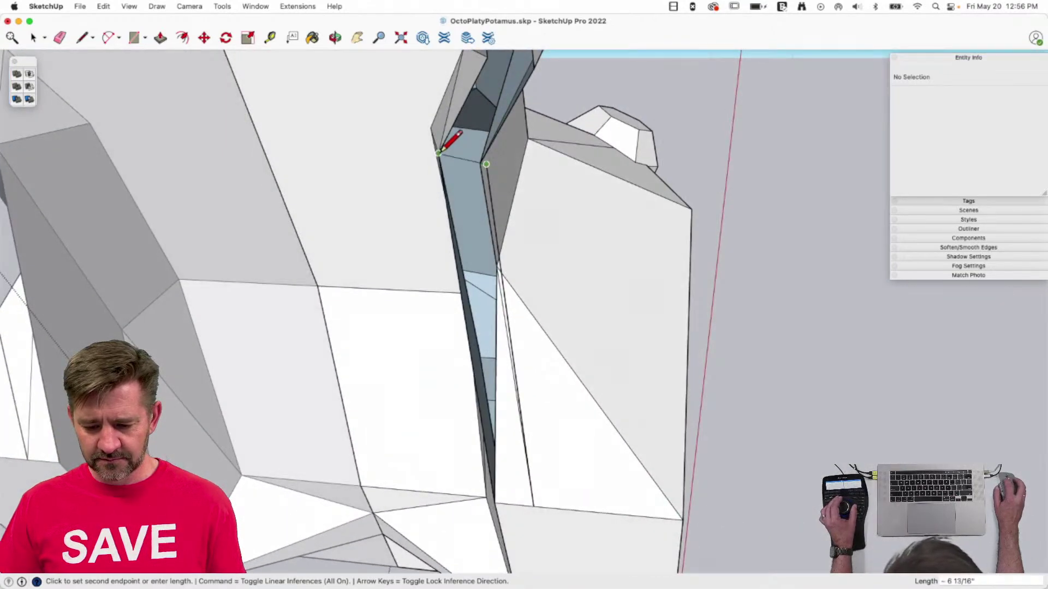
click(439, 152)
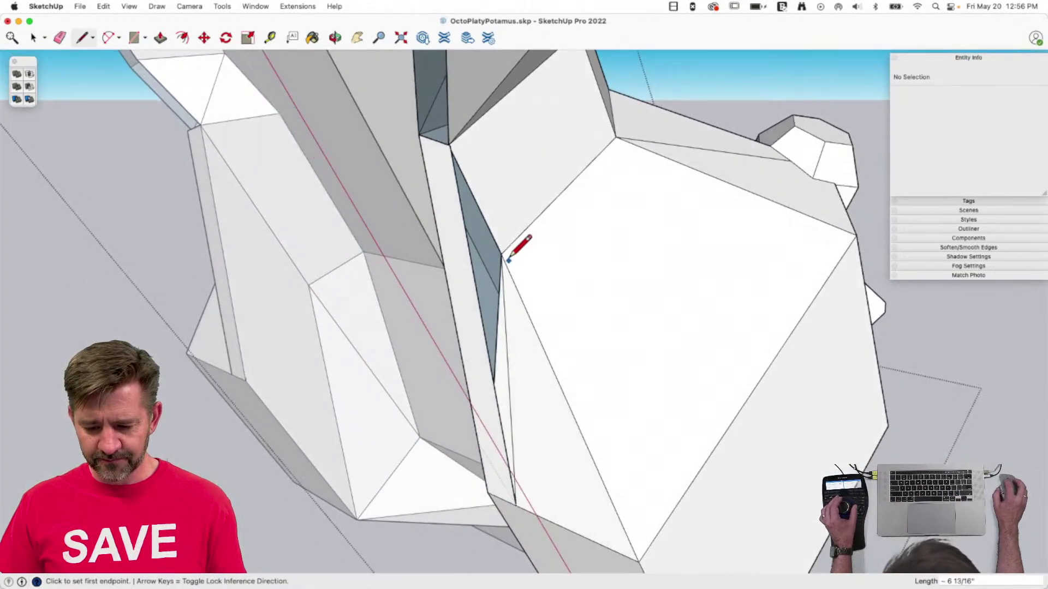
Erase the thin triangle beside the lip strip and draw a line about 1' 8 1/2" from the upper cheek corner to the strip's top corner.
key(e)
key(l)
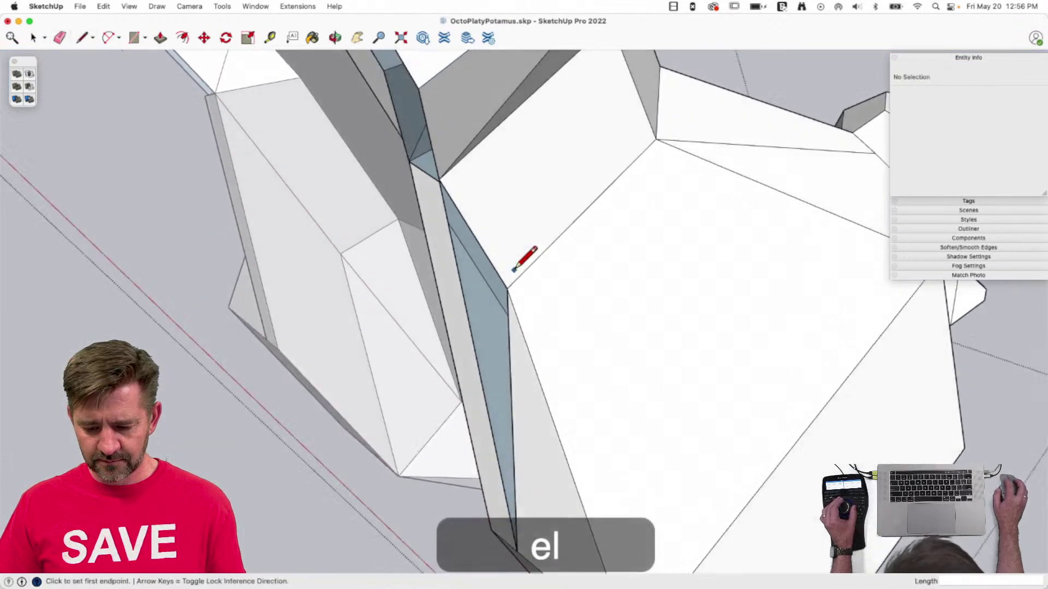
click(491, 190)
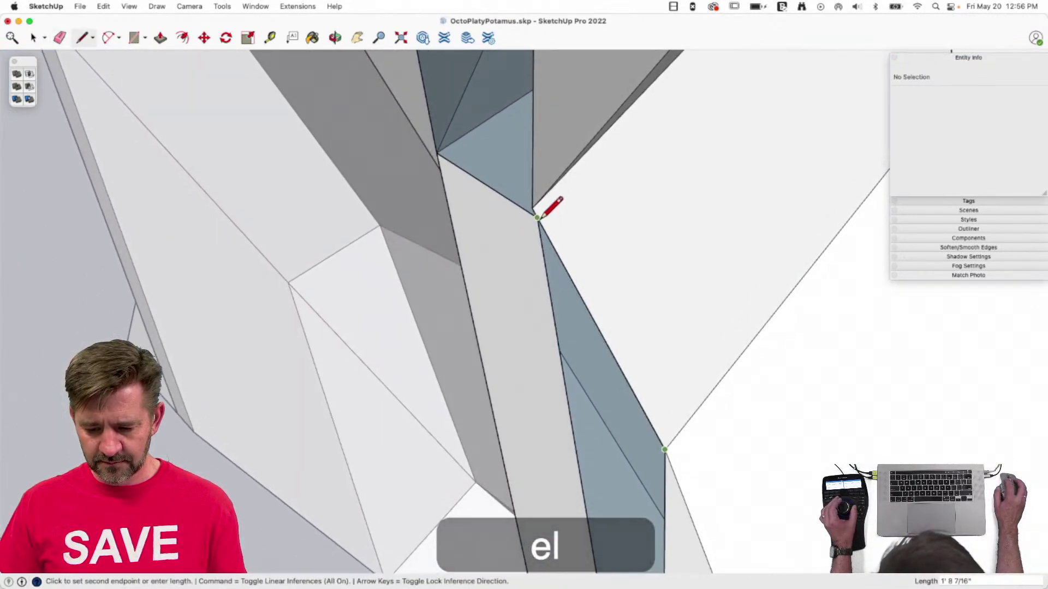
Try to move the lip strip's long edge about 9/16" along the blue axis, then undo the move.
key(space)
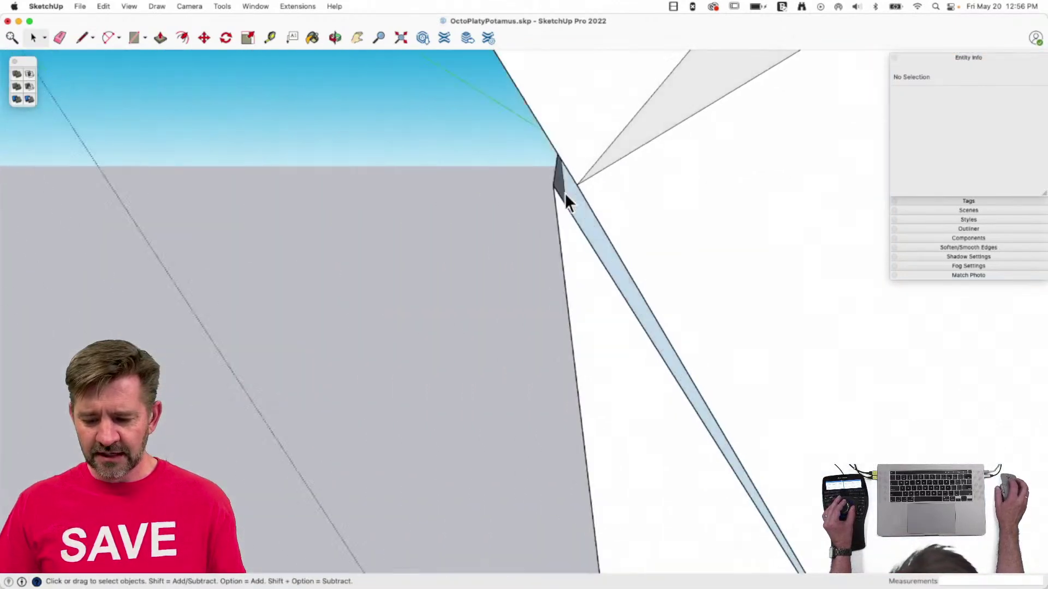
key(m)
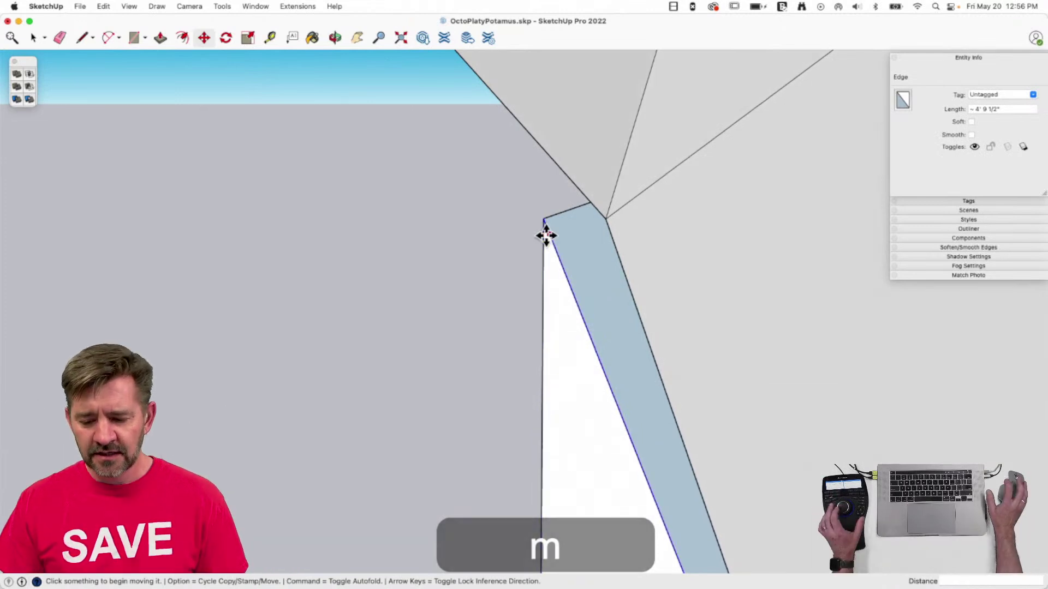
click(544, 217)
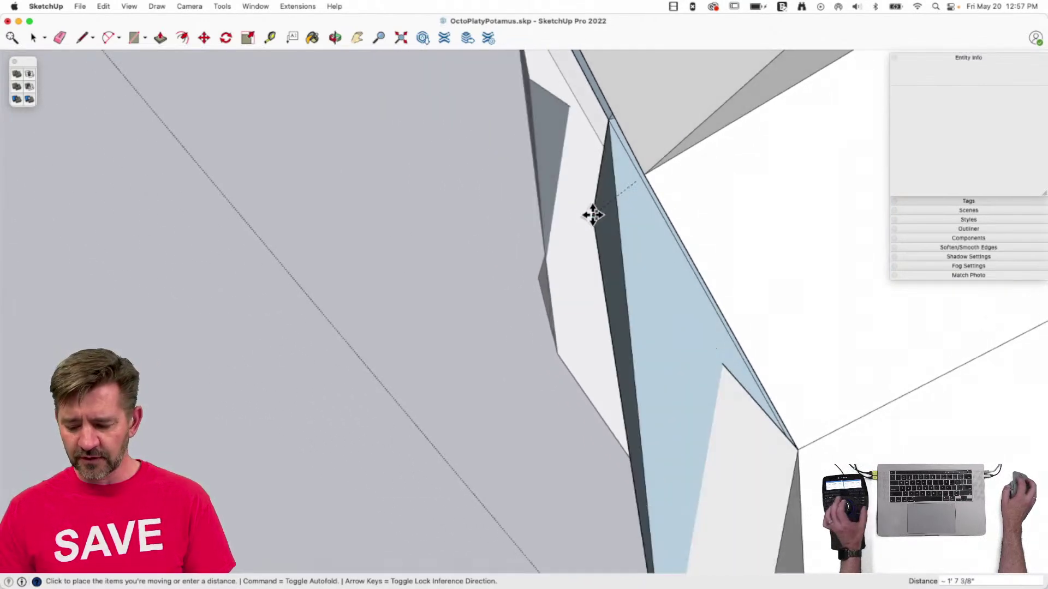
key(Up)
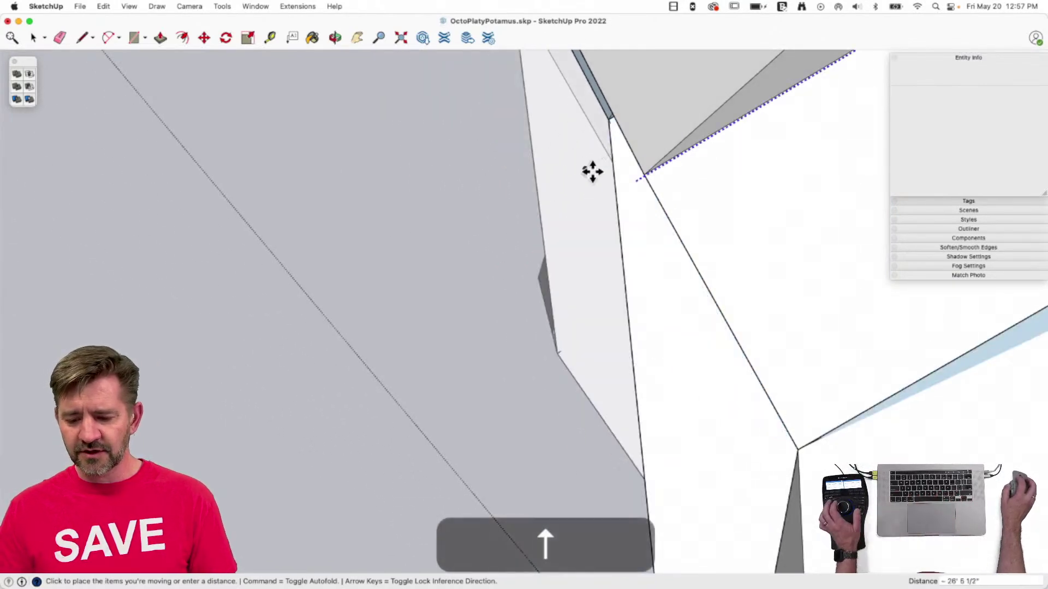
click(641, 171)
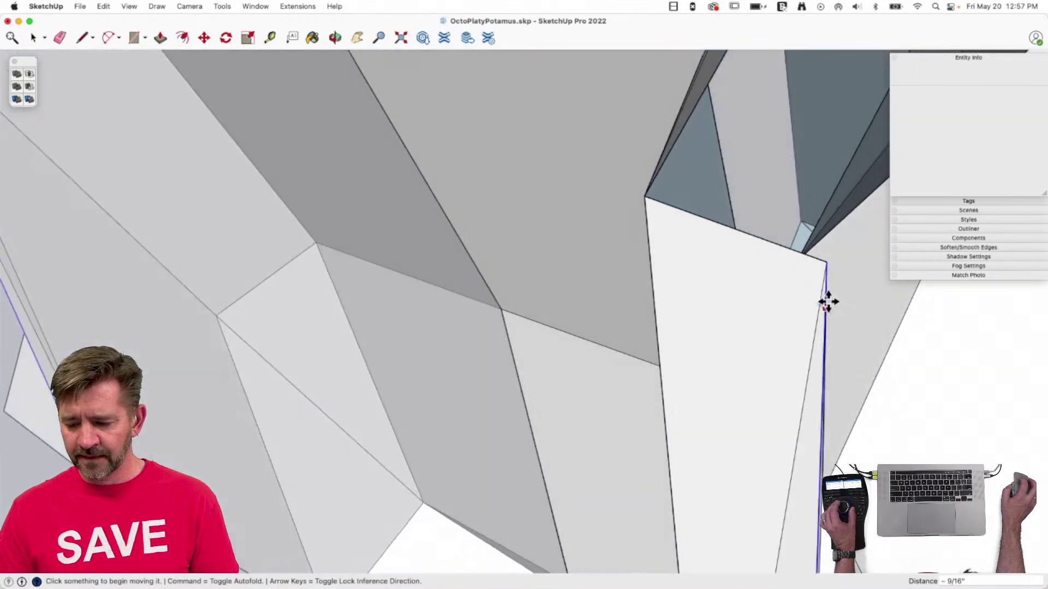
click(823, 266)
key(Right)
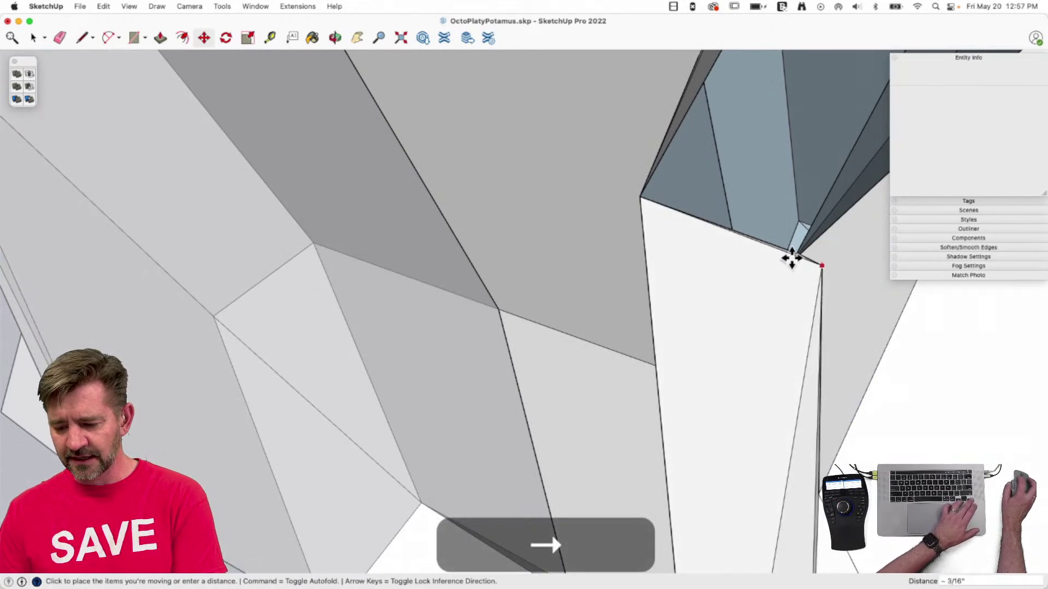
key(super+z)
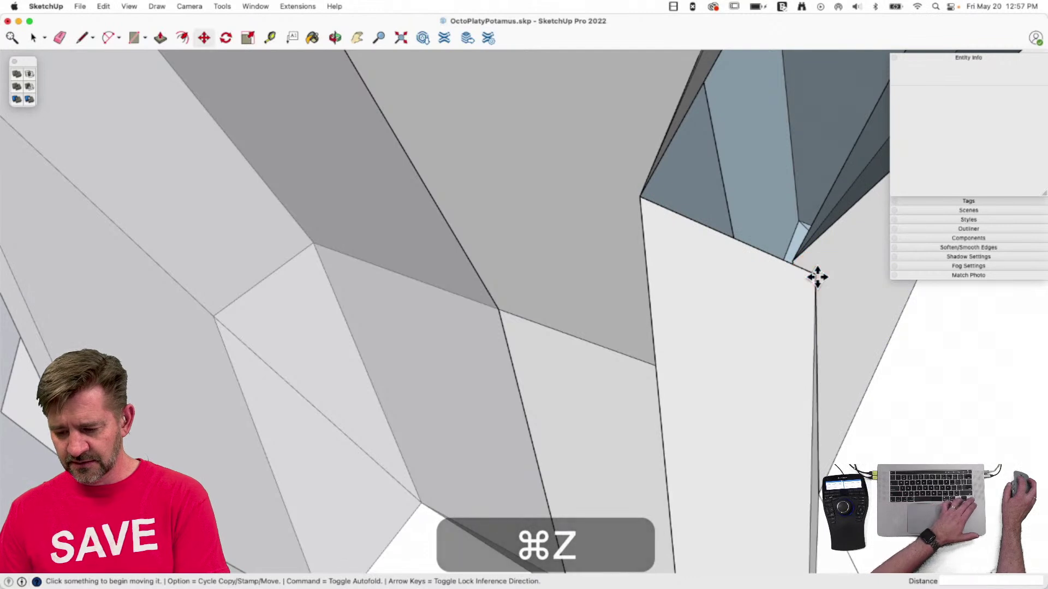
Move the lip strip's long edge about 1" along the green axis and about 9/16" along the blue axis to meet the cheek corner.
click(816, 278)
key(Right)
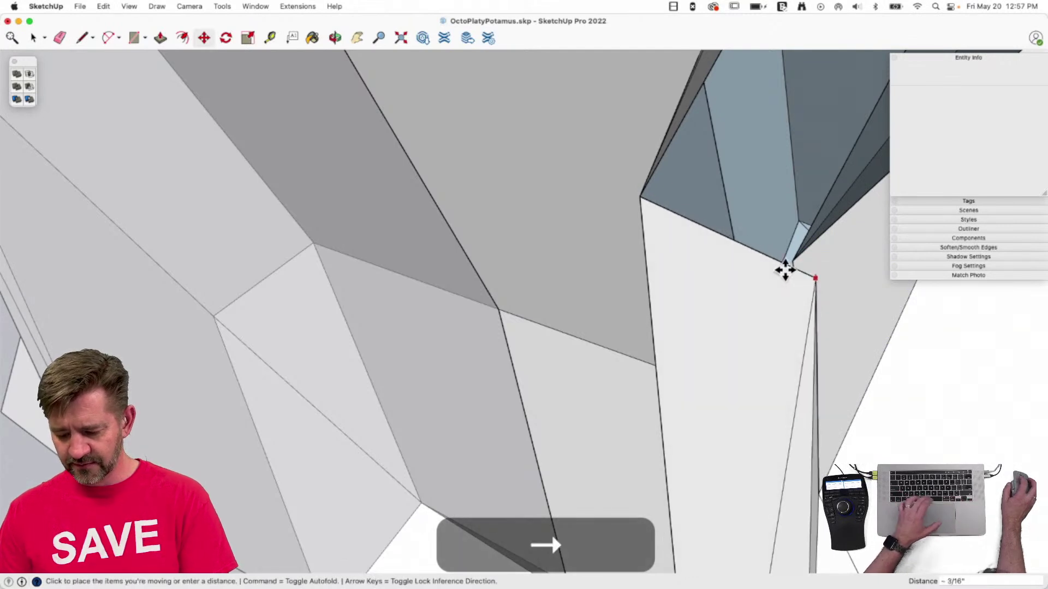
key(Left)
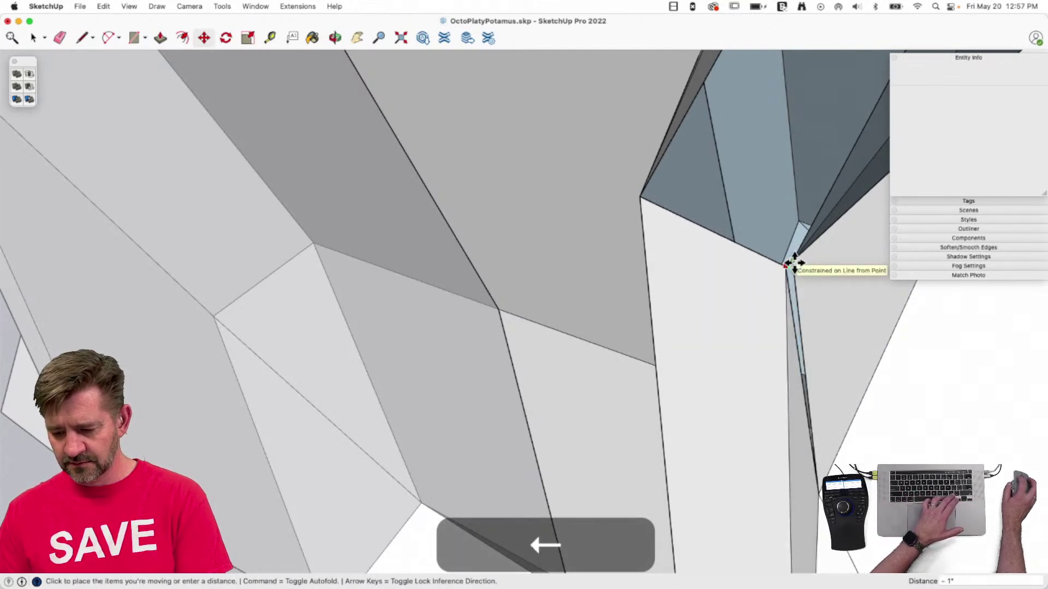
click(795, 263)
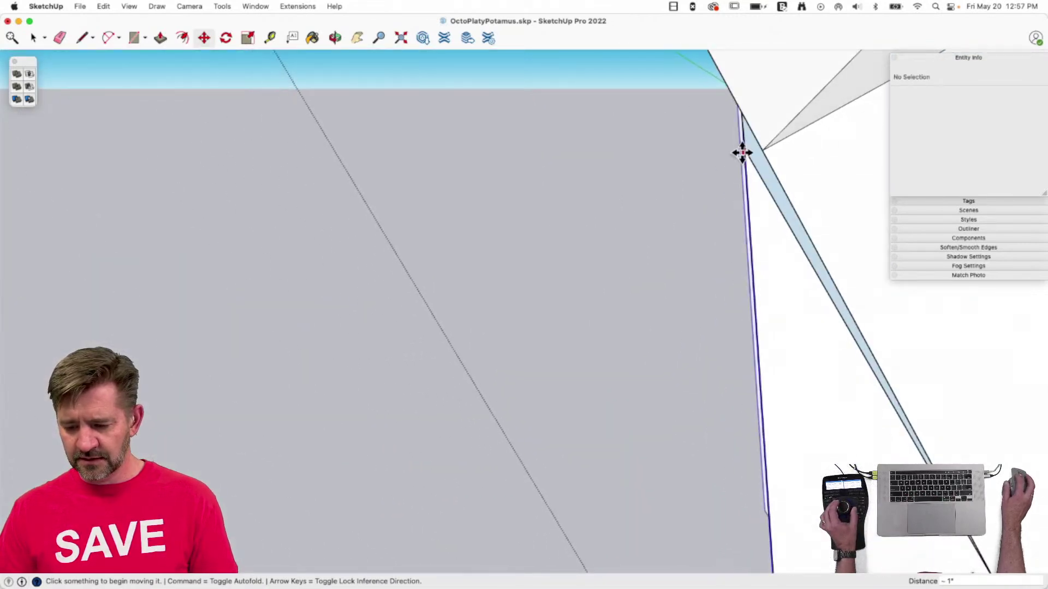
click(744, 152)
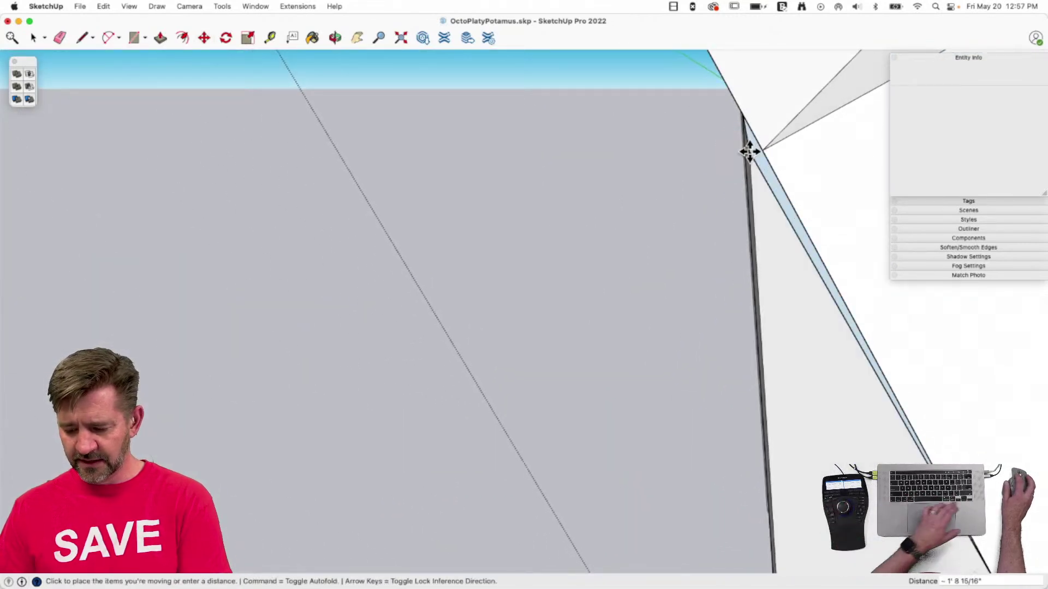
key(Right)
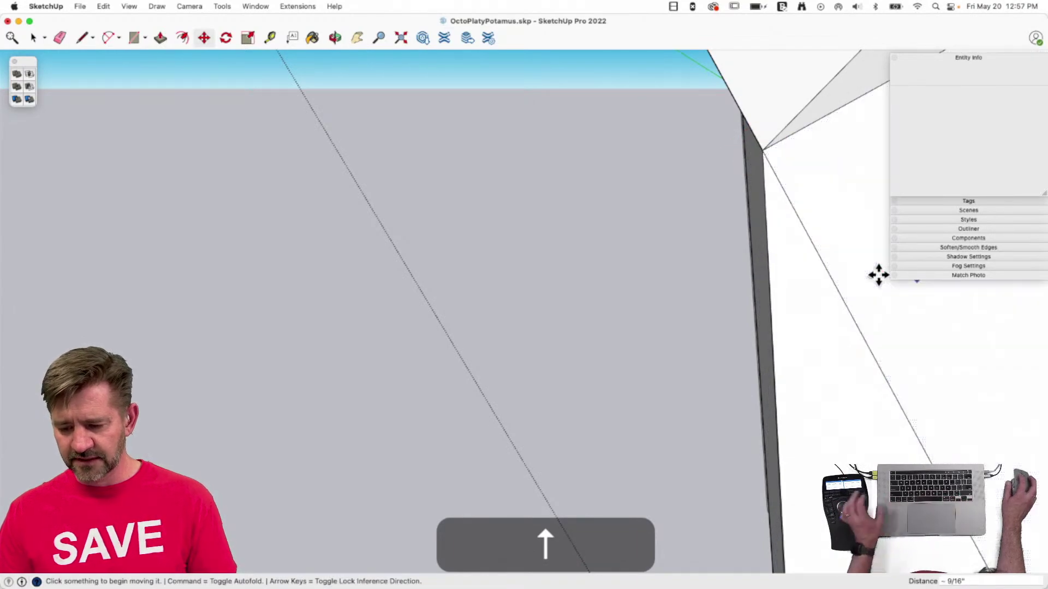
key(space)
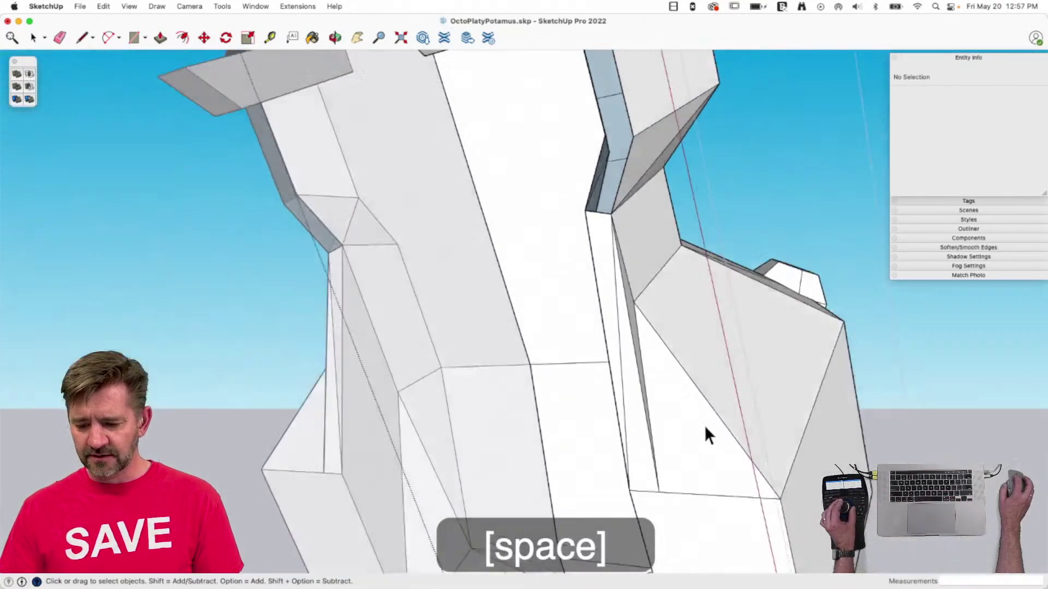
key(l)
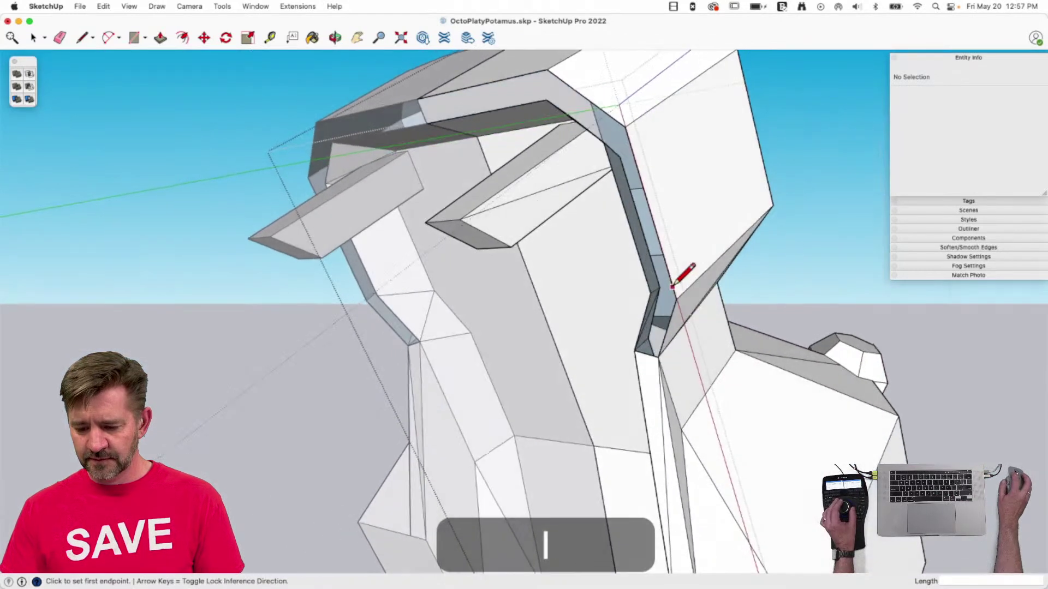
click(650, 293)
key(e)
key(space)
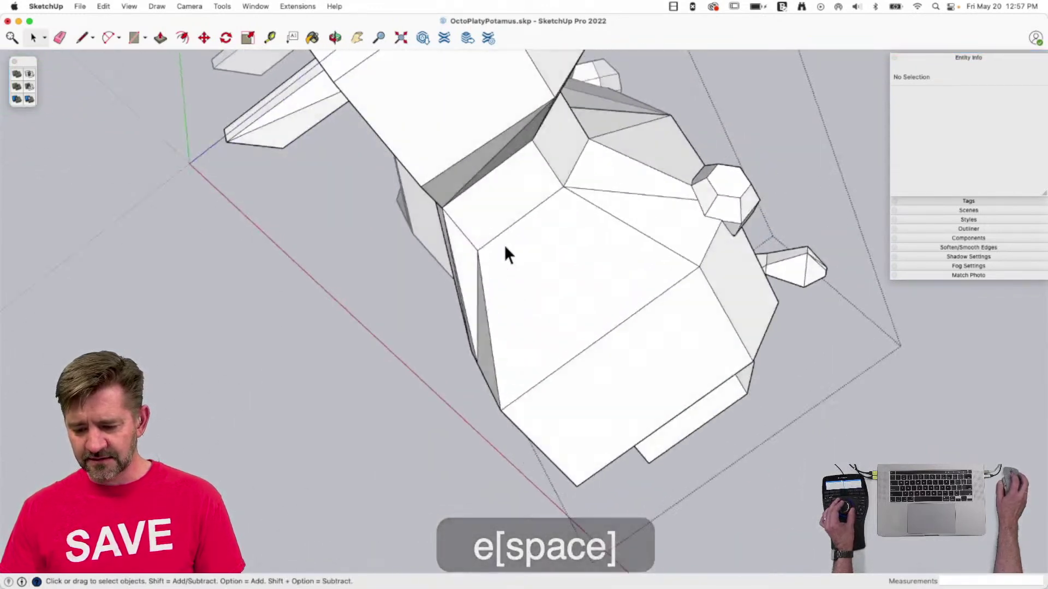
key(space)
click(496, 360)
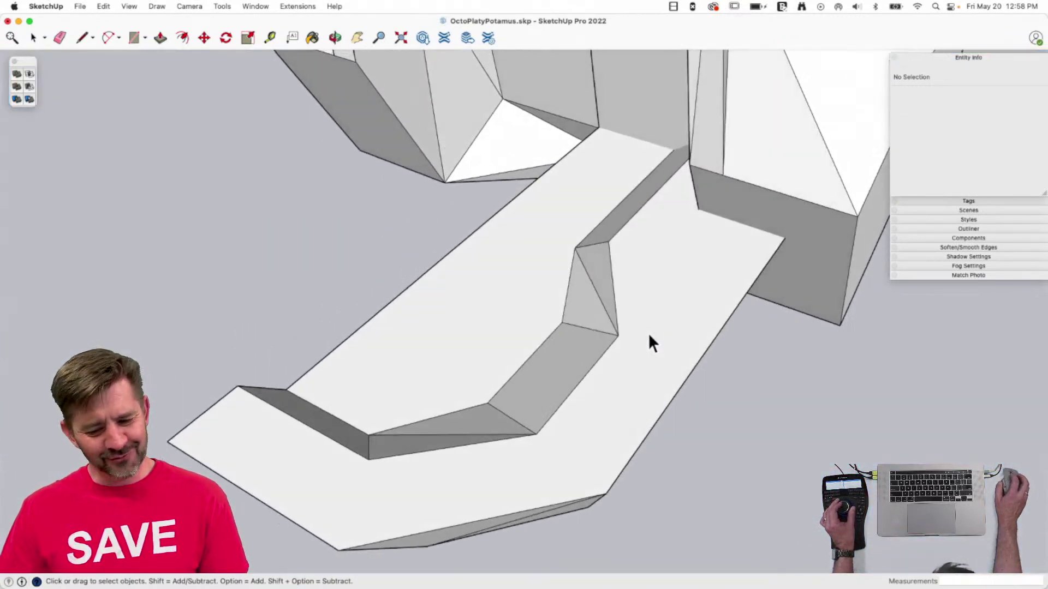
Open the lower jaw half for editing and move the ridge's three rear sloped faces about 7 7/8" outward toward the cheek.
click(679, 345)
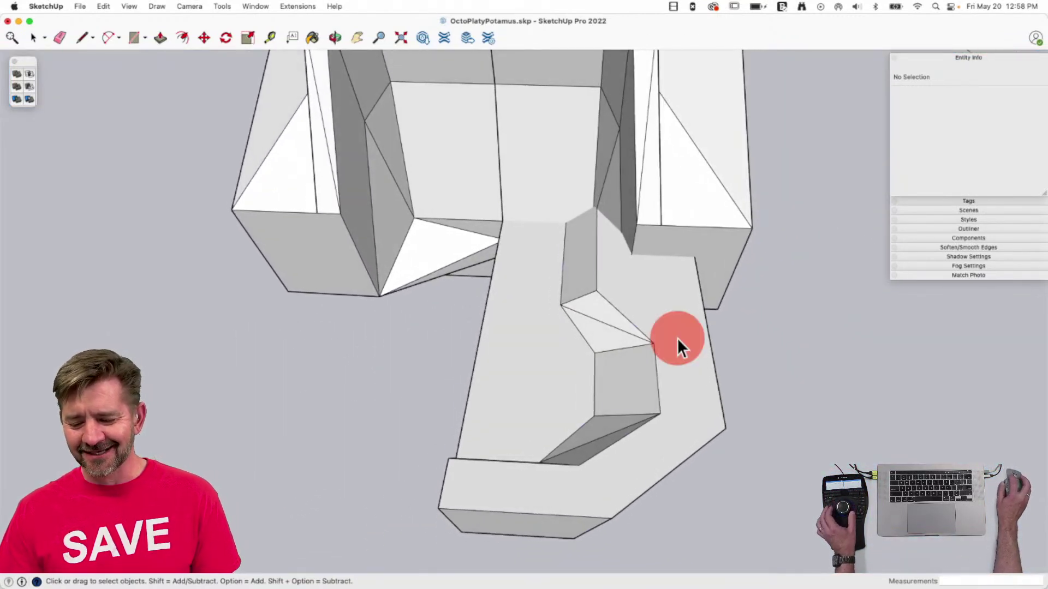
click(583, 258)
click(583, 257)
click(582, 261)
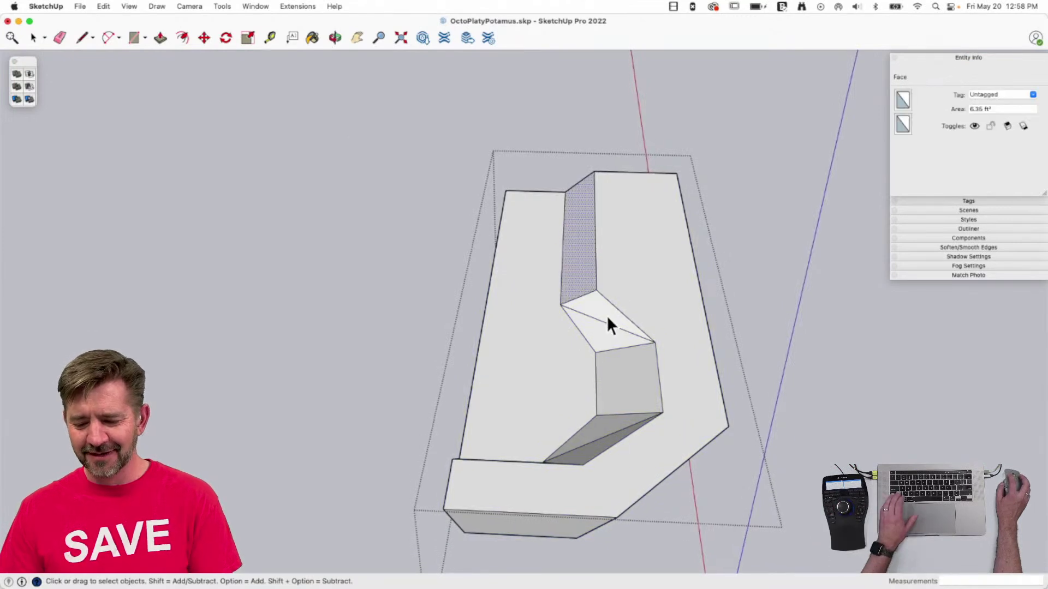
shift+click(606, 315)
shift+click(600, 339)
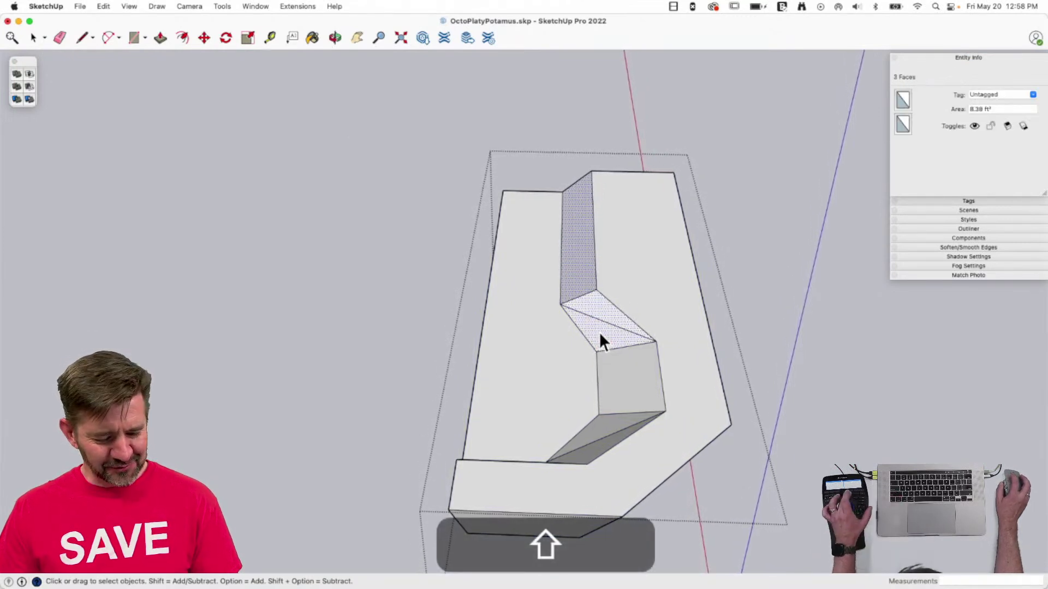
key(shift+q)
key(m)
click(572, 312)
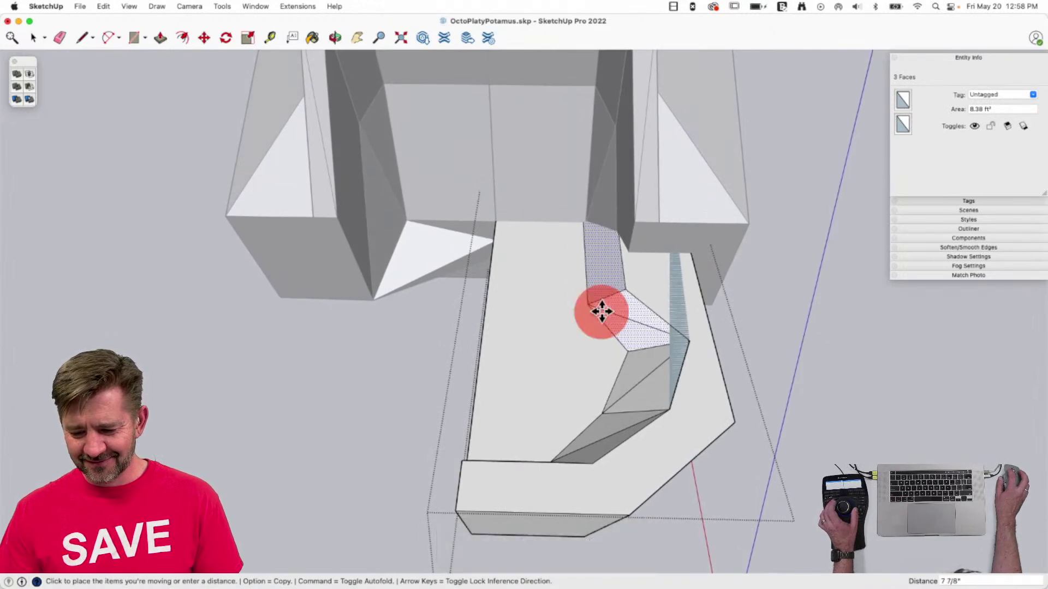
click(599, 310)
Draw lines from the jaw ridge's bend corners up to the two lower corners of the cheek's lip strip.
key(l)
key(space)
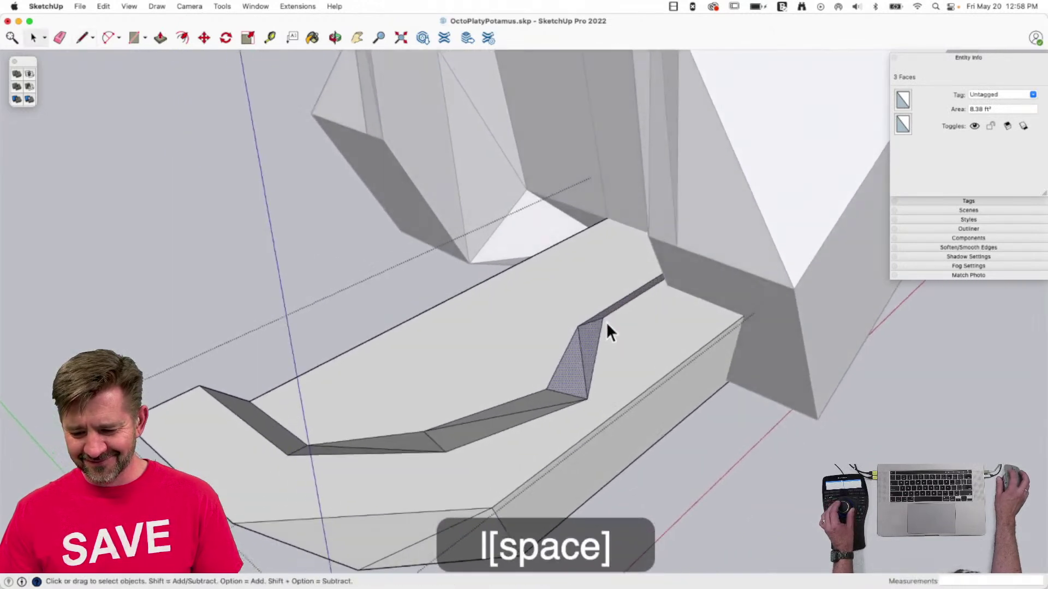
key(l)
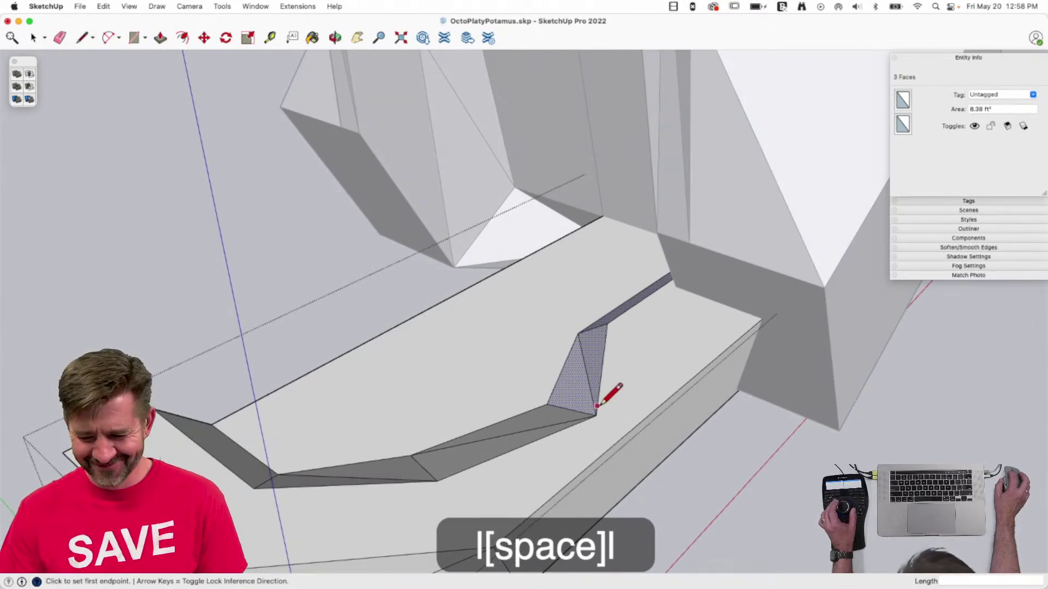
click(596, 415)
click(689, 242)
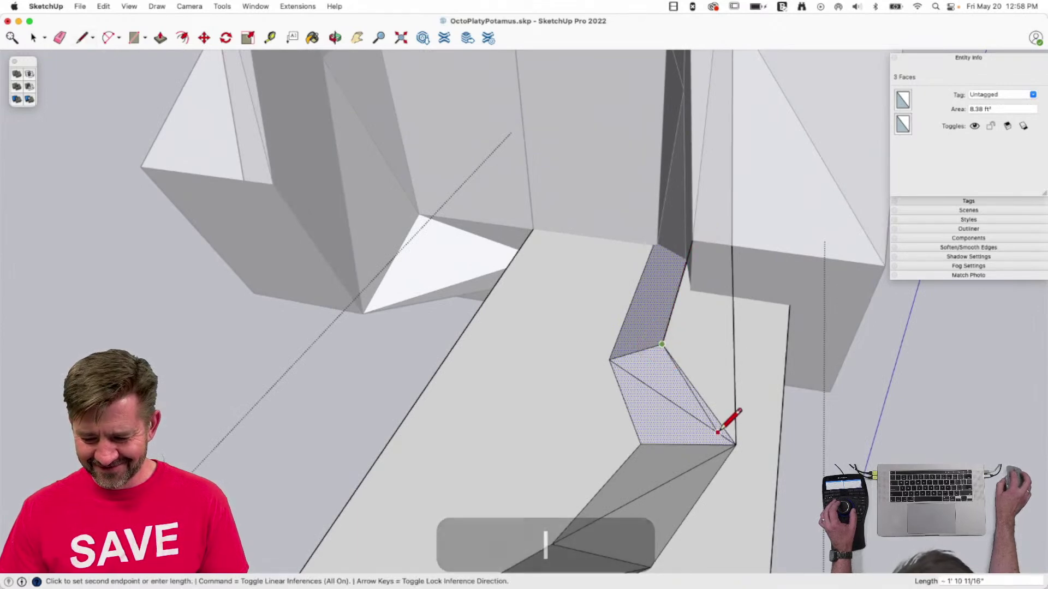
click(731, 245)
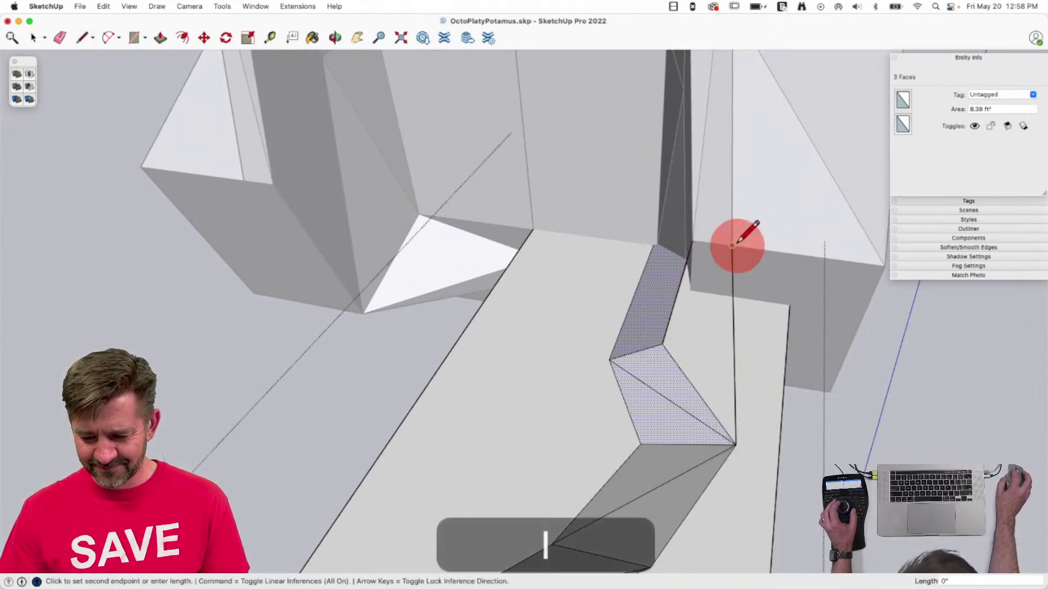
key(space)
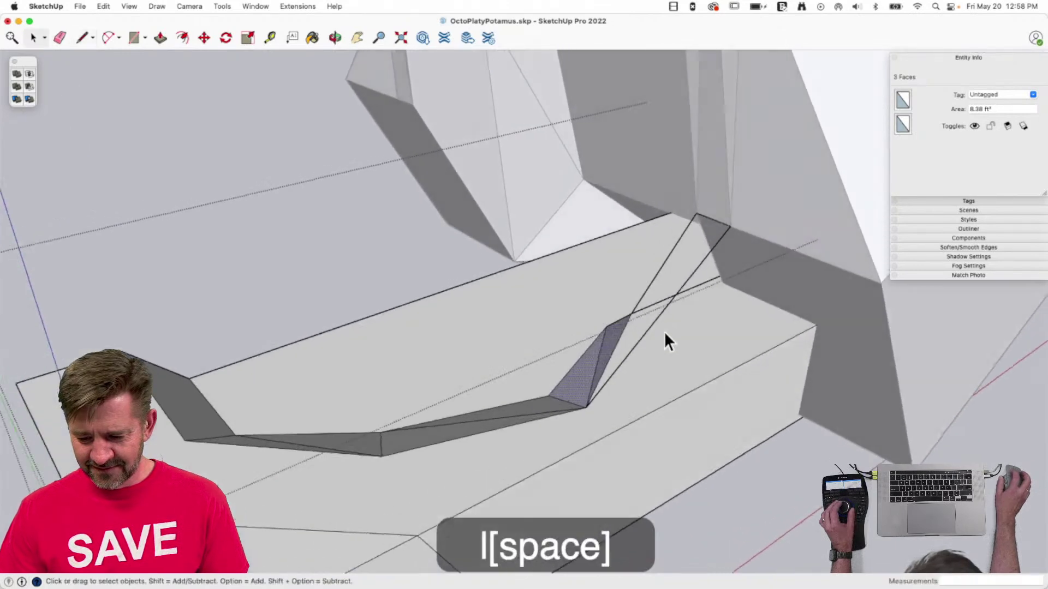
Join the upper ends of the two lines, and outline a side triangle from the ridge's outer corner back along the jaw top.
key(l)
click(742, 228)
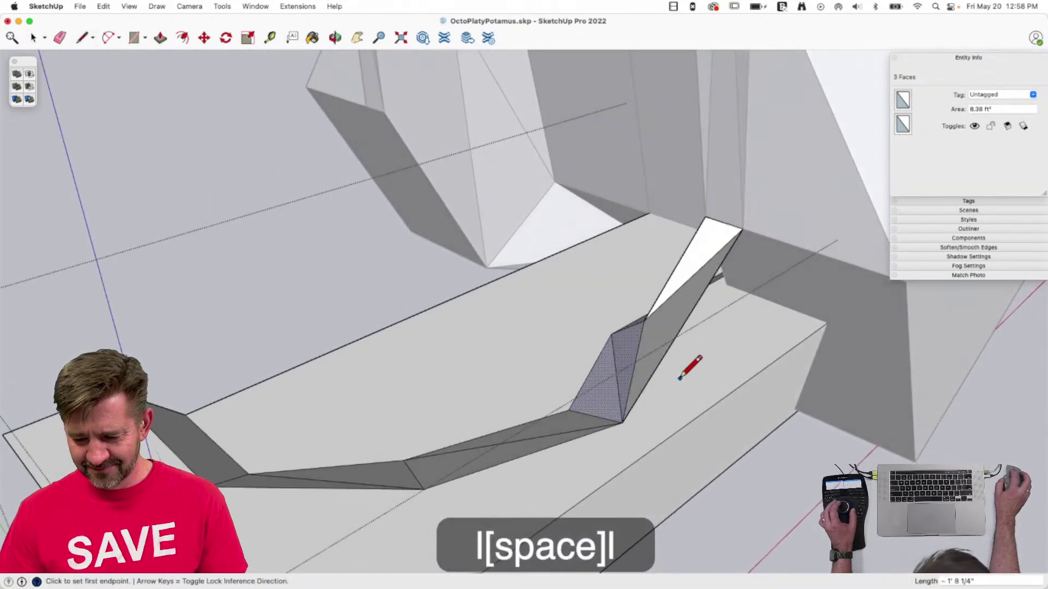
click(622, 421)
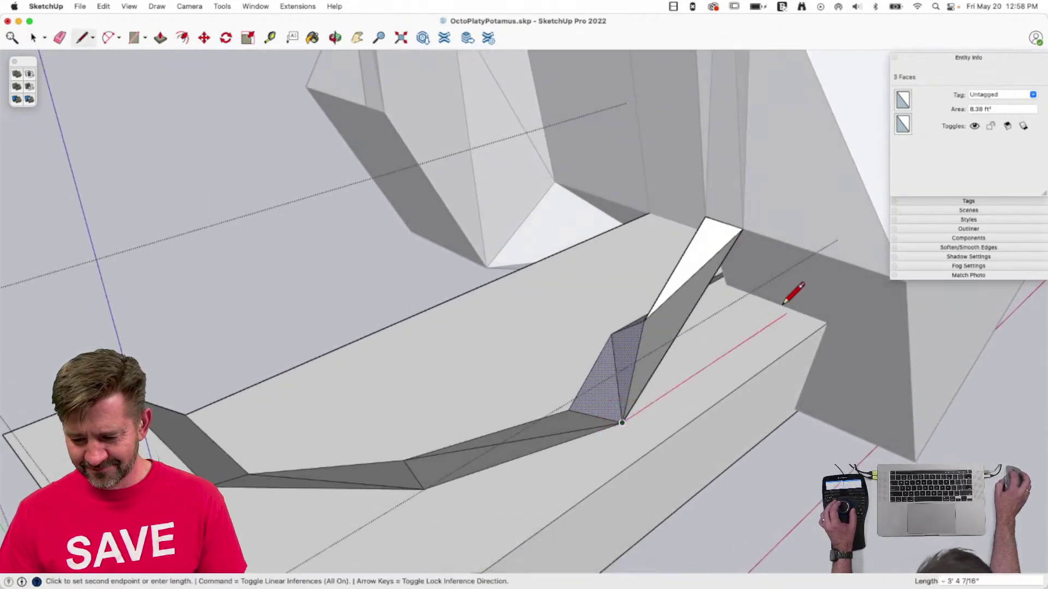
click(742, 228)
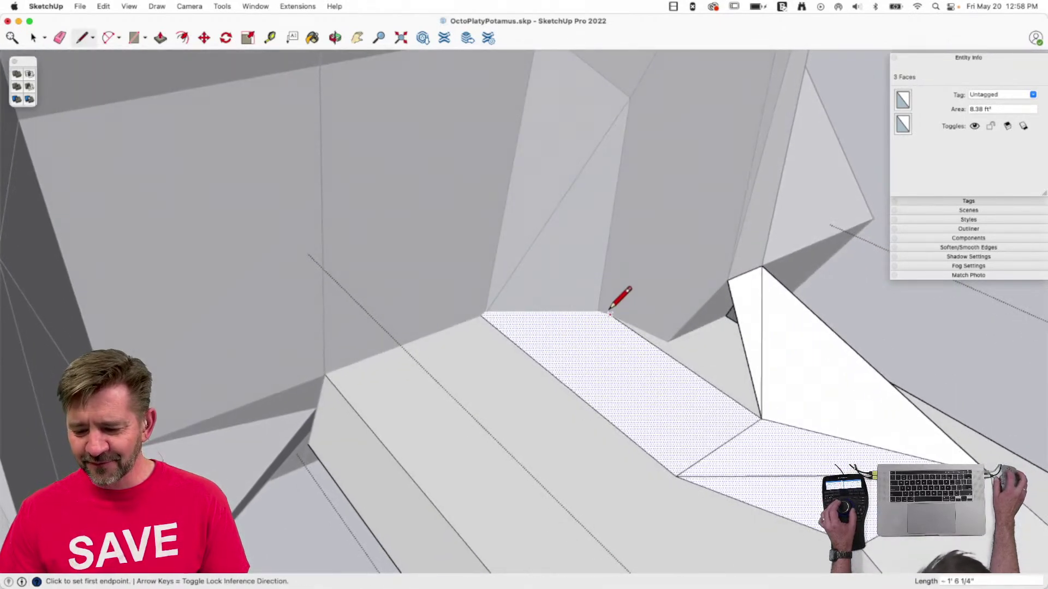
With the rest of the model hidden, draw lines from the raised peak to the ridge edge and across the jaw top, closing its back faces.
key(shift+q)
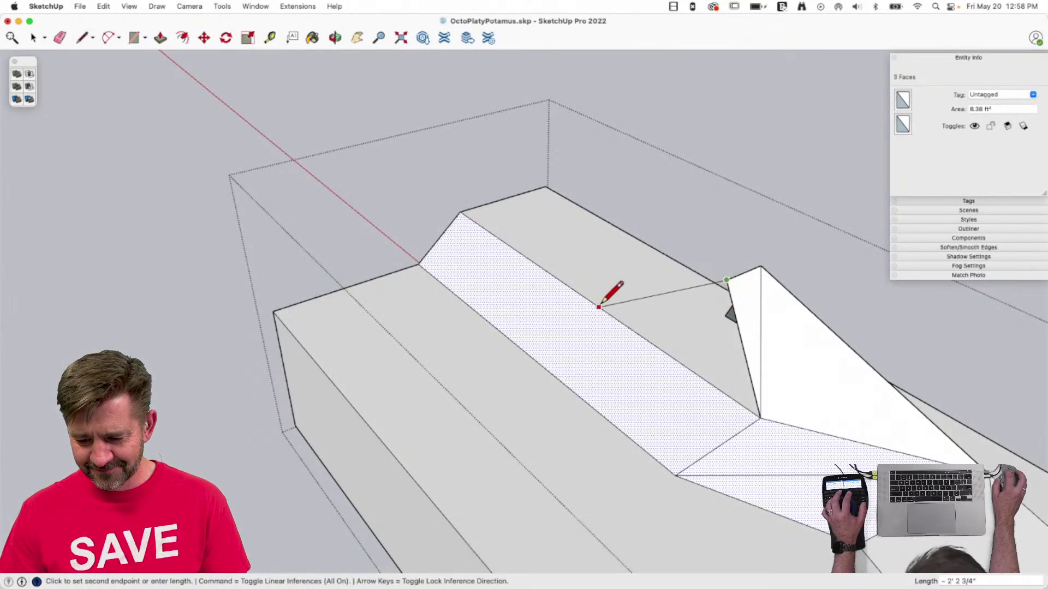
key(space)
key(l)
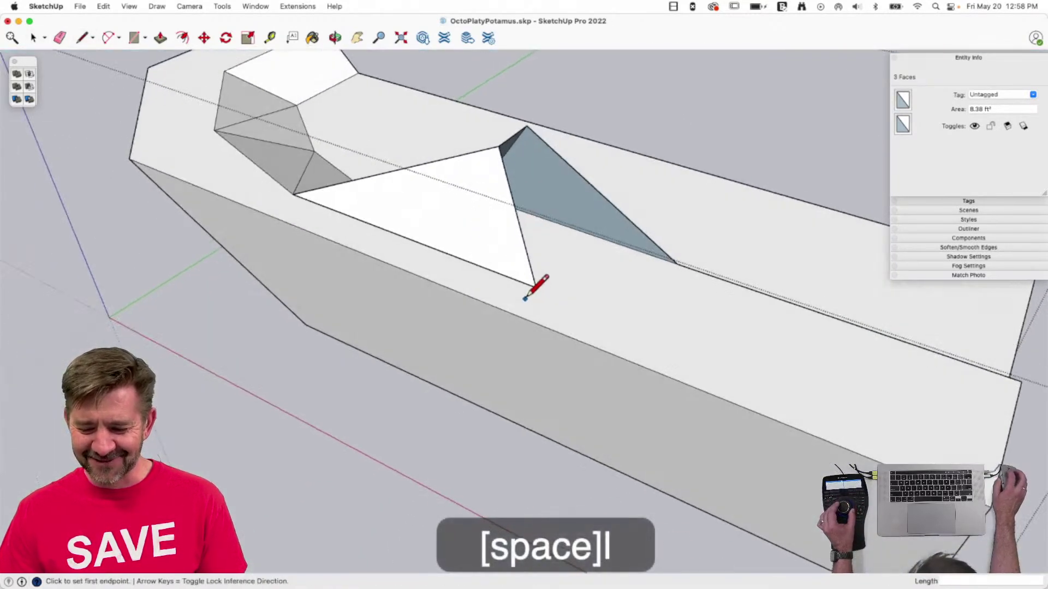
click(676, 263)
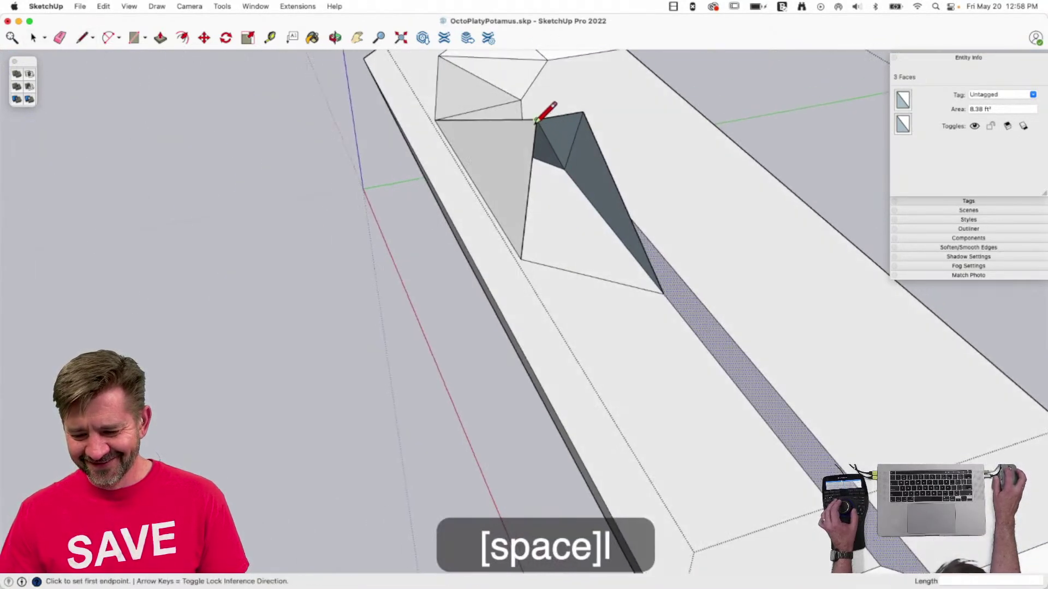
click(660, 286)
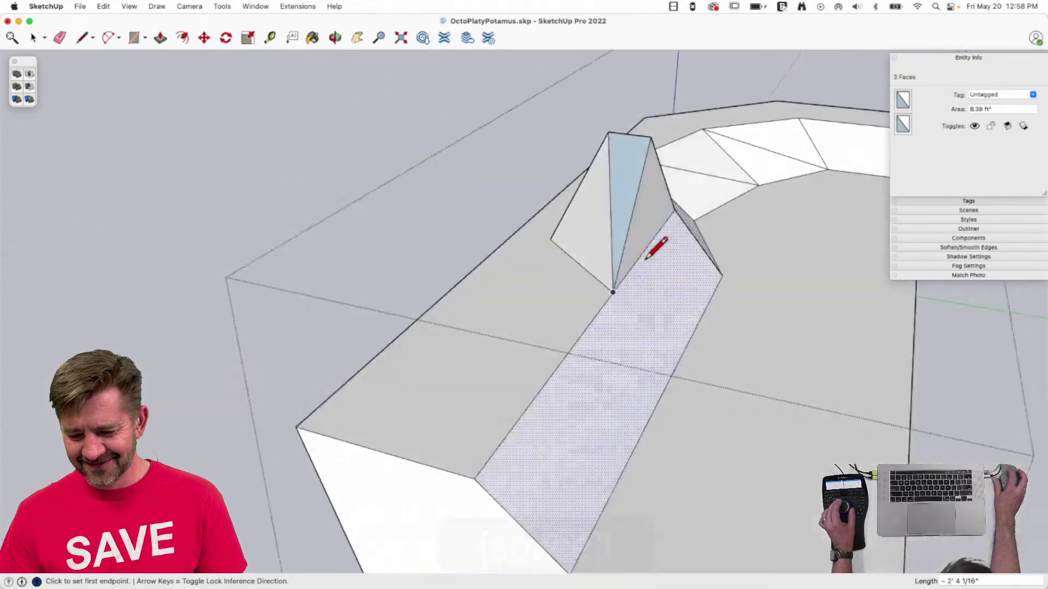
Reverse the inside-out triangular face on the back of the raised peak and leave the jaw half.
key(space)
right_click(651, 257)
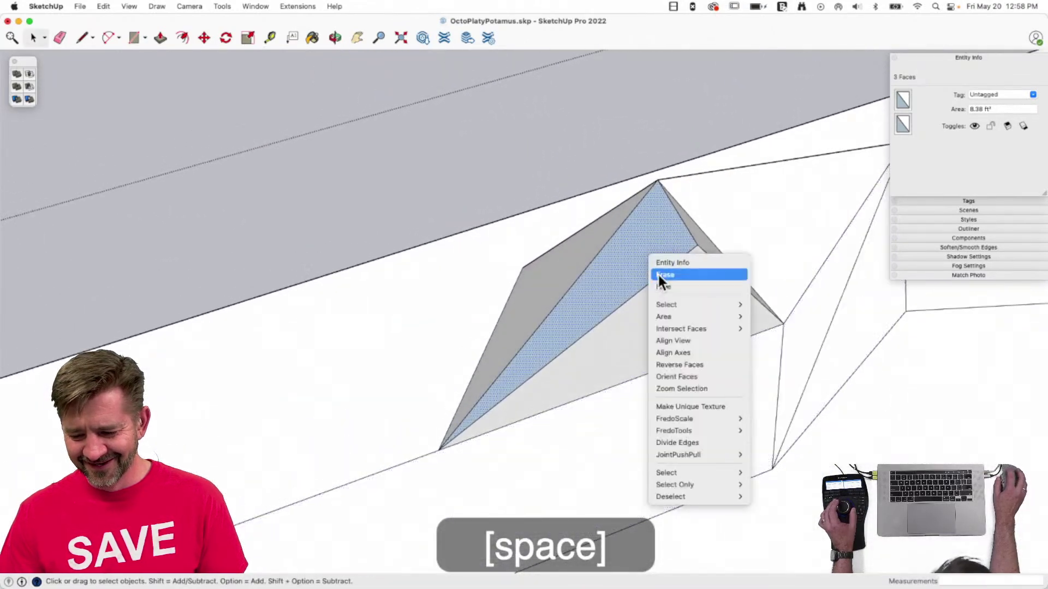
click(687, 365)
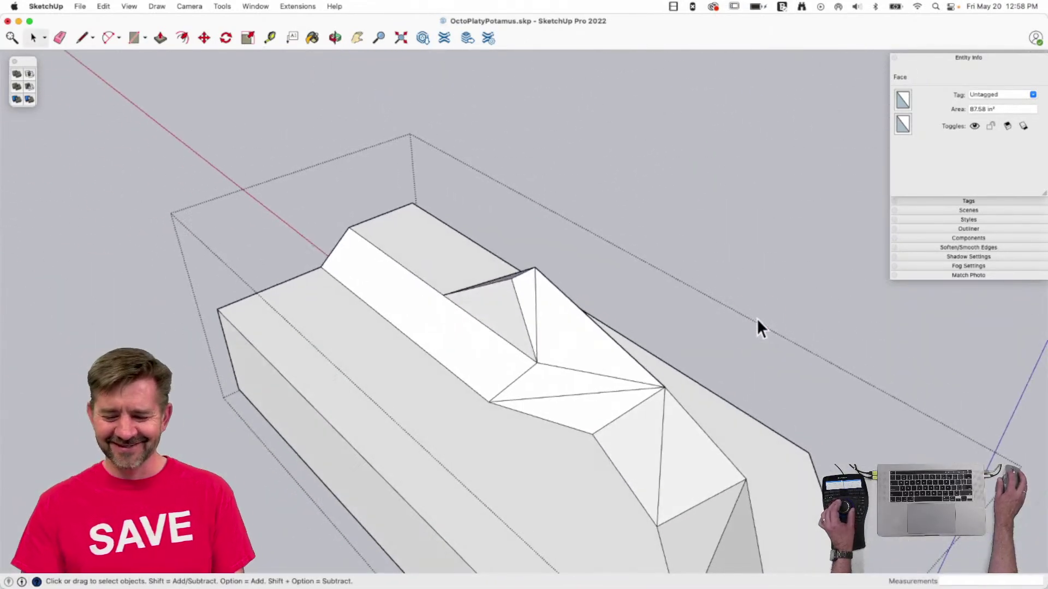
key(space)
click(833, 354)
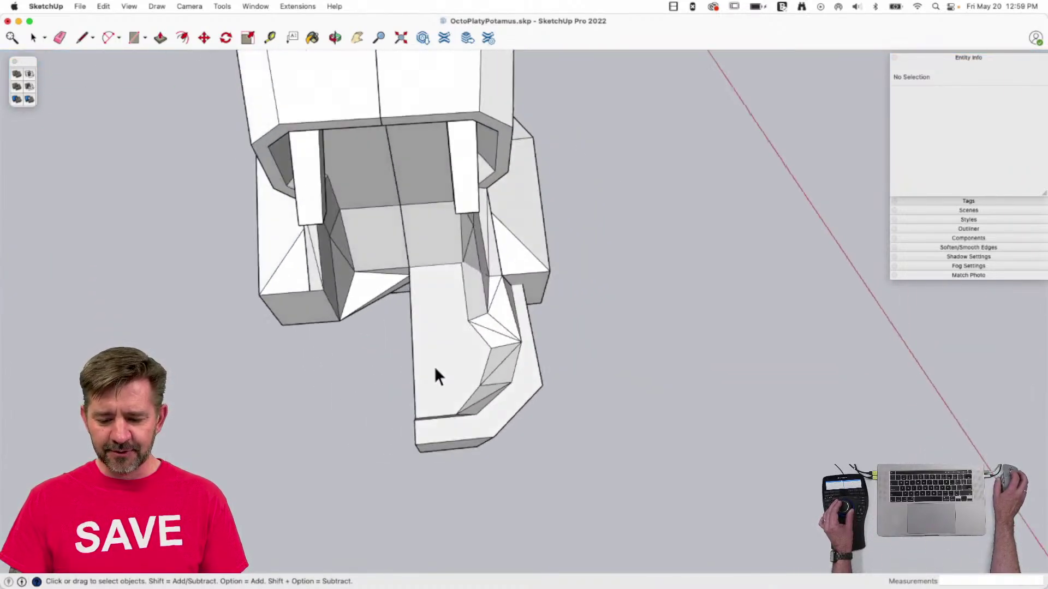
Open the lower jaw half for editing again.
click(560, 382)
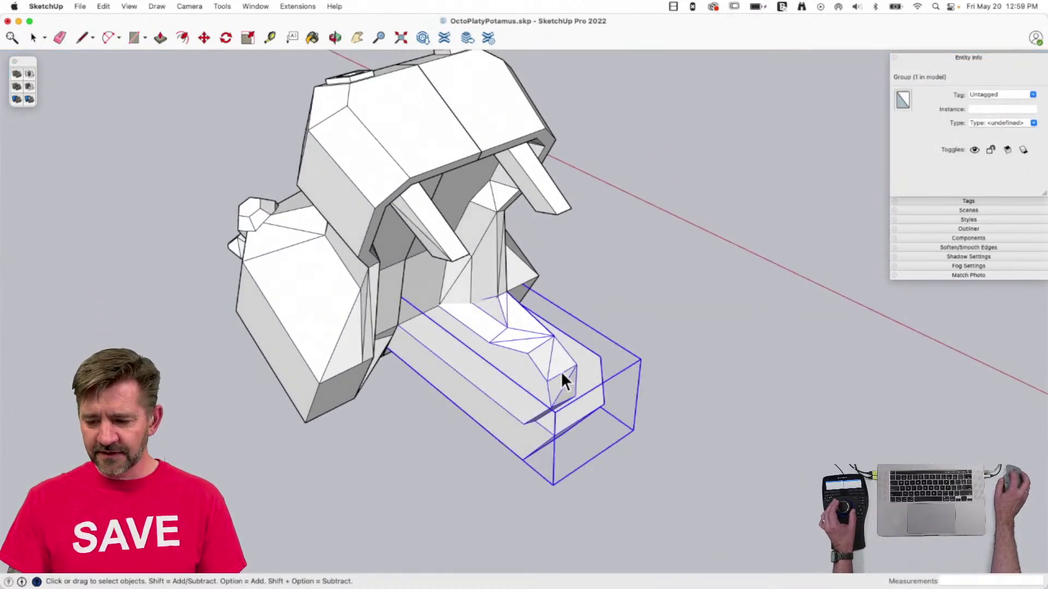
double_click(550, 417)
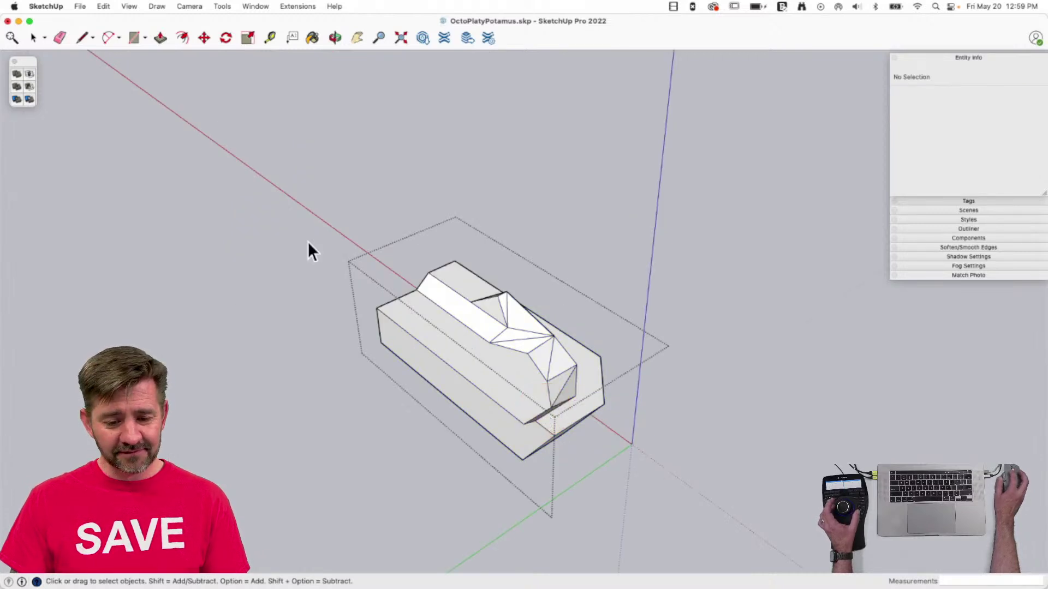
Run Solid Inspector² on the lower jaw half and fix its internal faces.
click(221, 6)
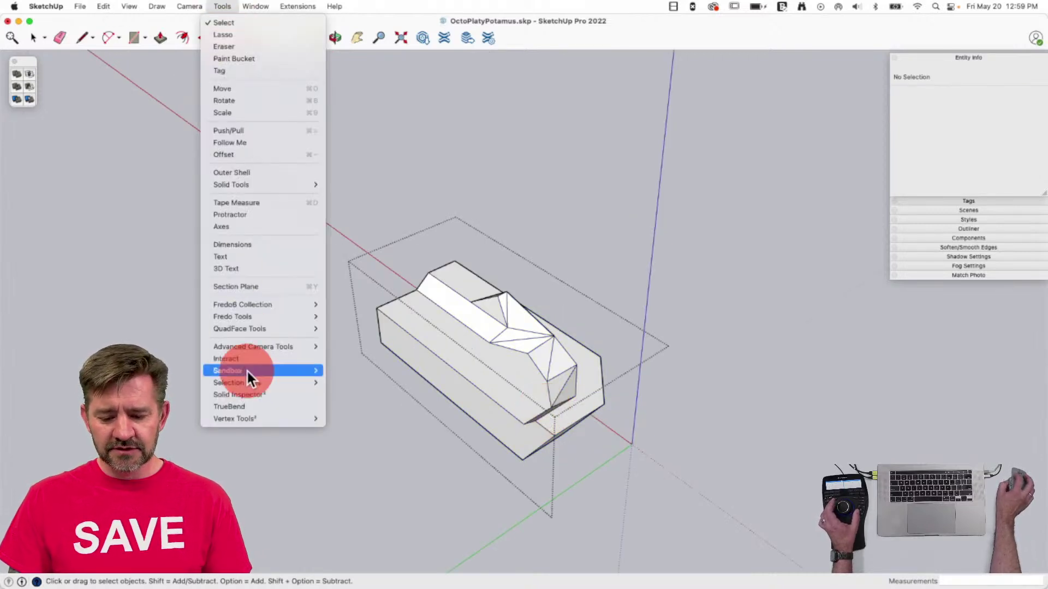
click(267, 395)
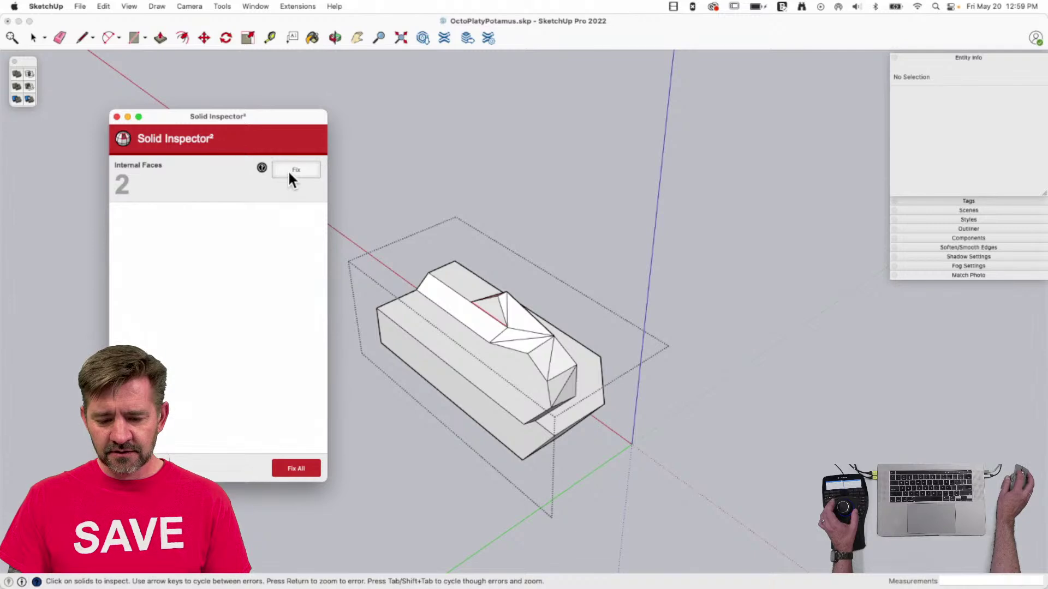
click(292, 170)
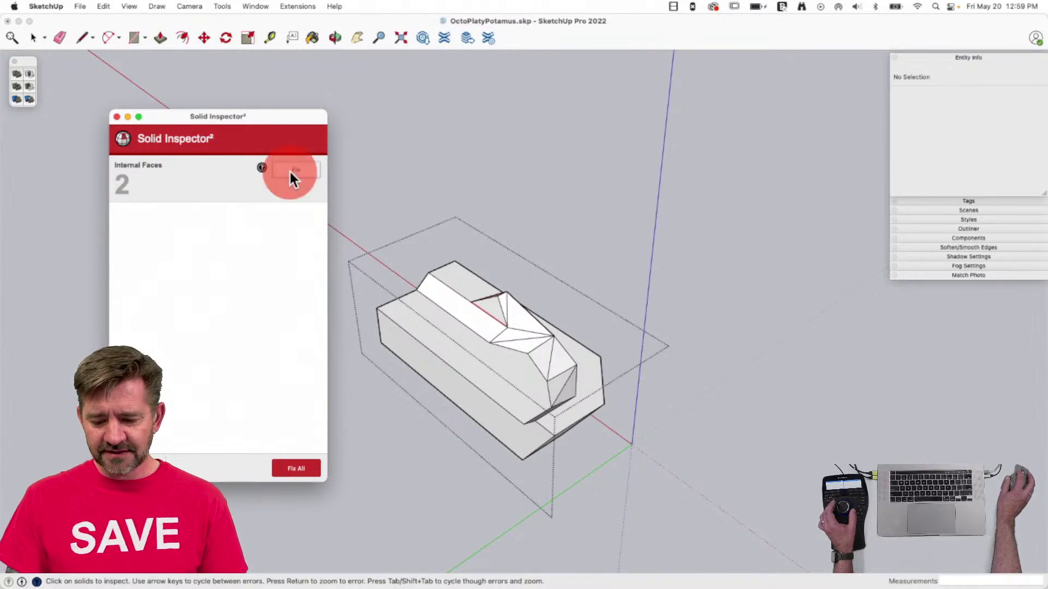
click(116, 118)
click(653, 198)
click(566, 368)
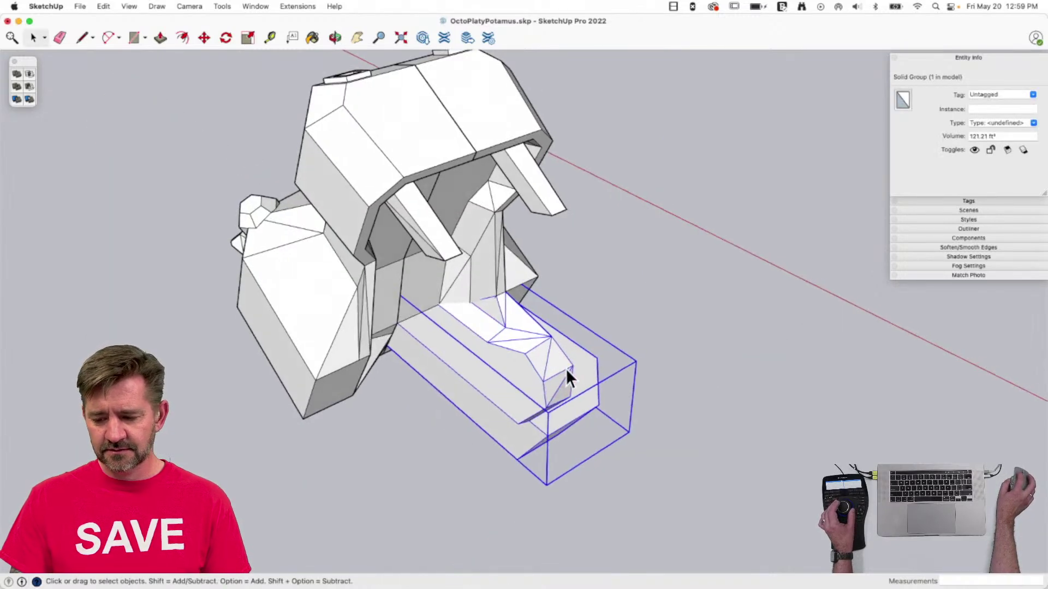
Cut the lower jaw group and paste it in place inside the Hippo-Half component.
click(551, 314)
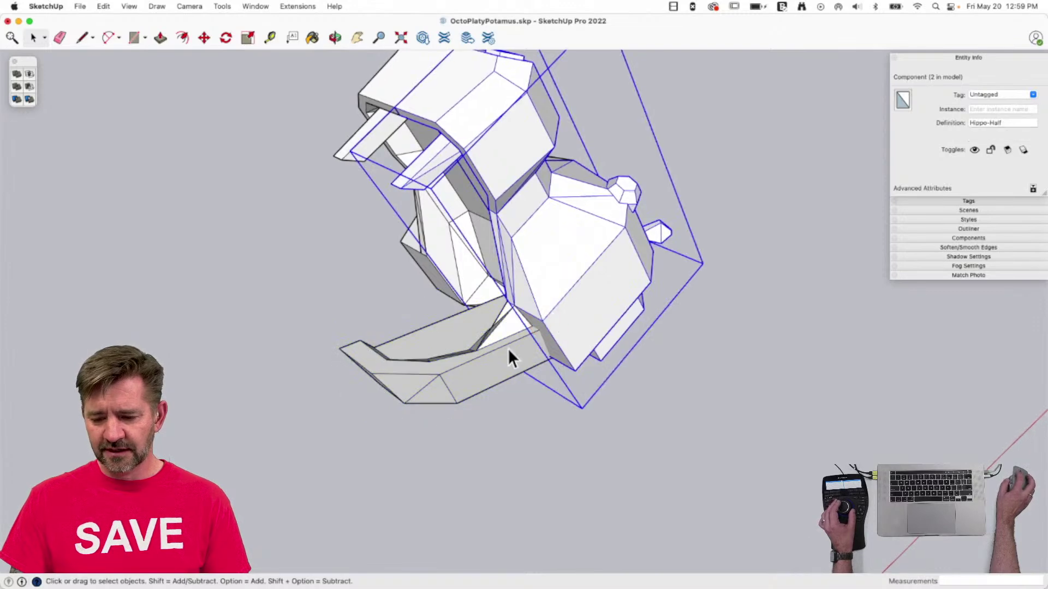
click(540, 214)
click(394, 138)
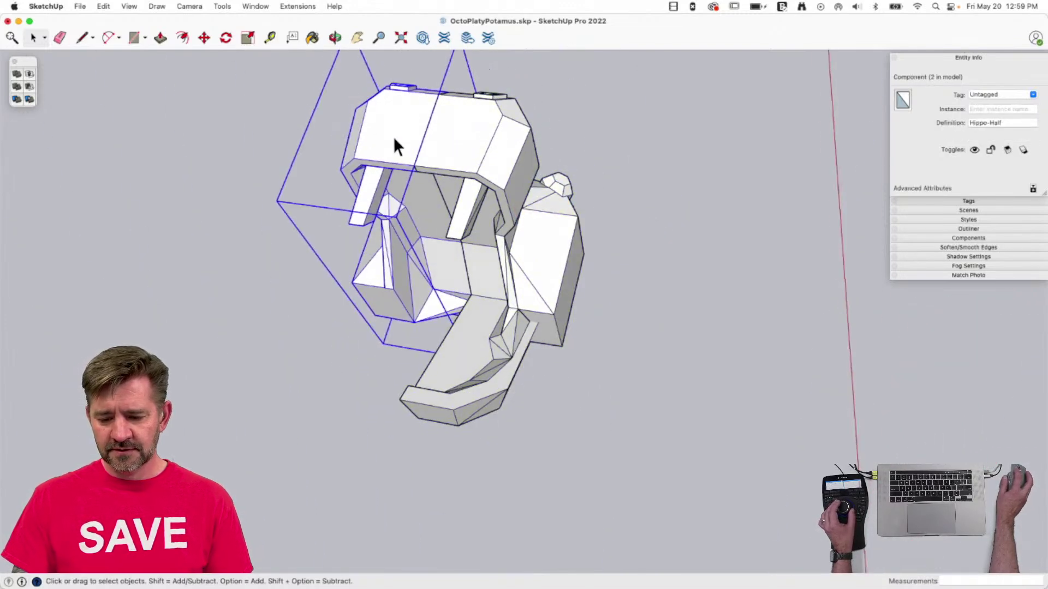
click(482, 147)
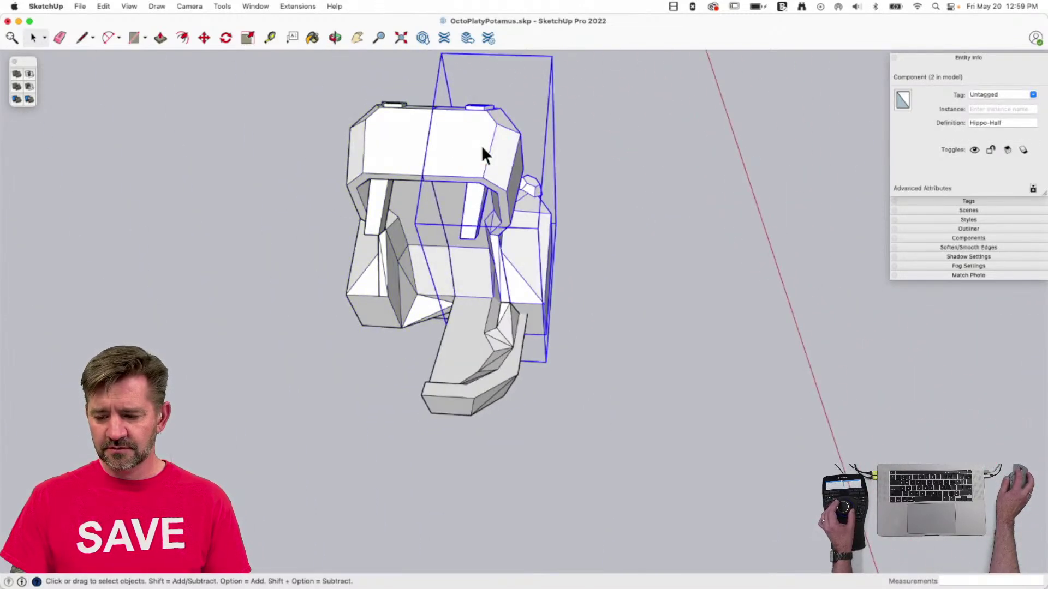
click(485, 394)
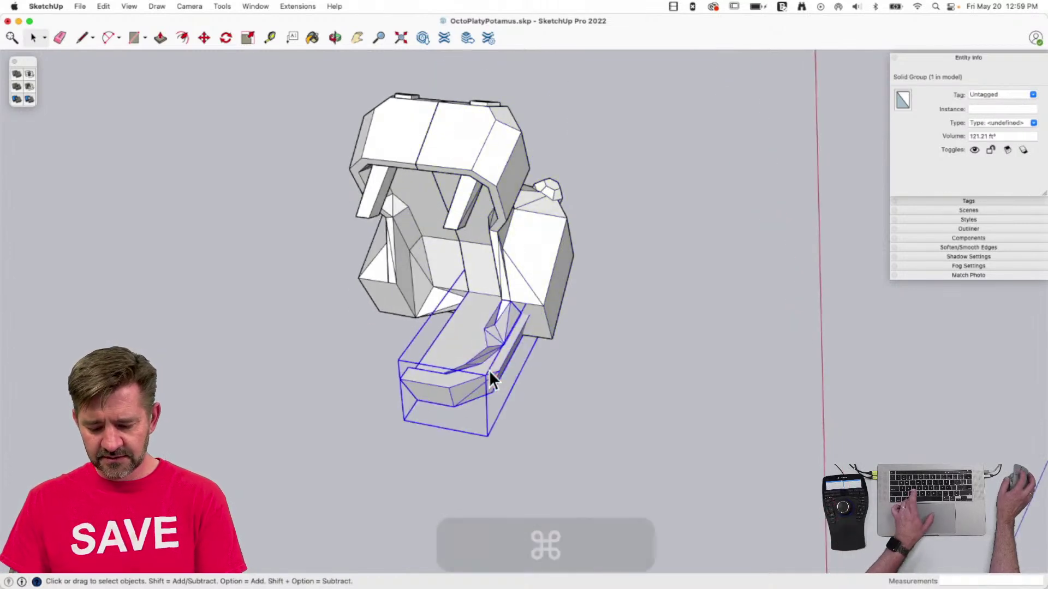
key(super+x)
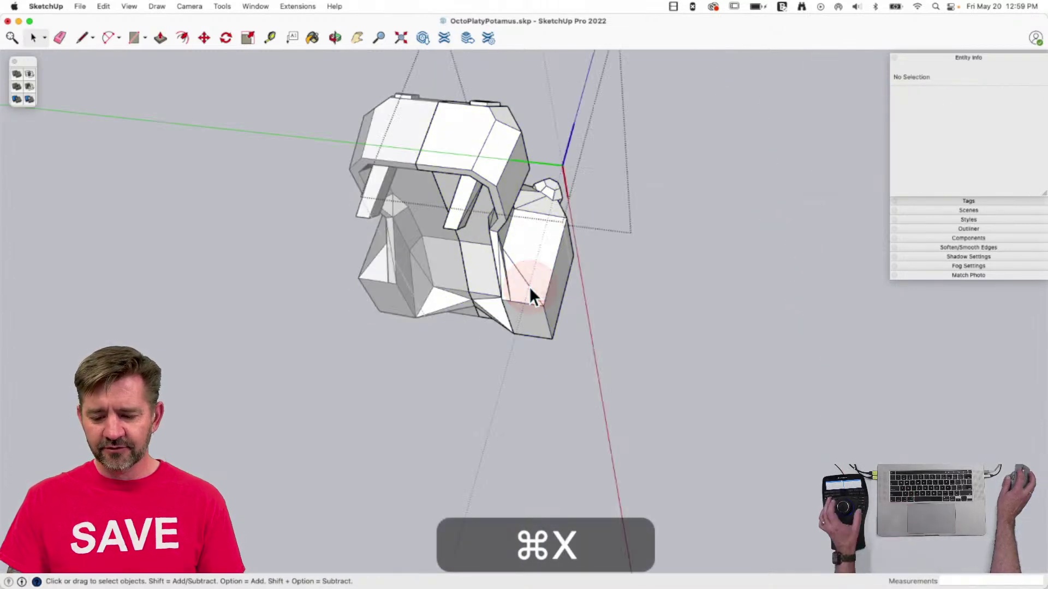
click(103, 7)
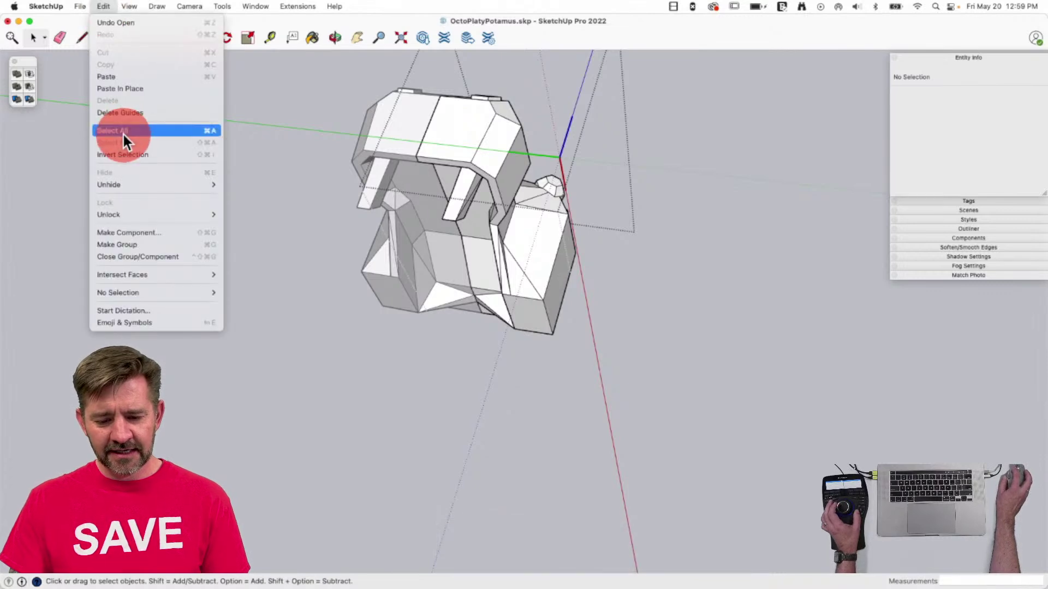
click(120, 89)
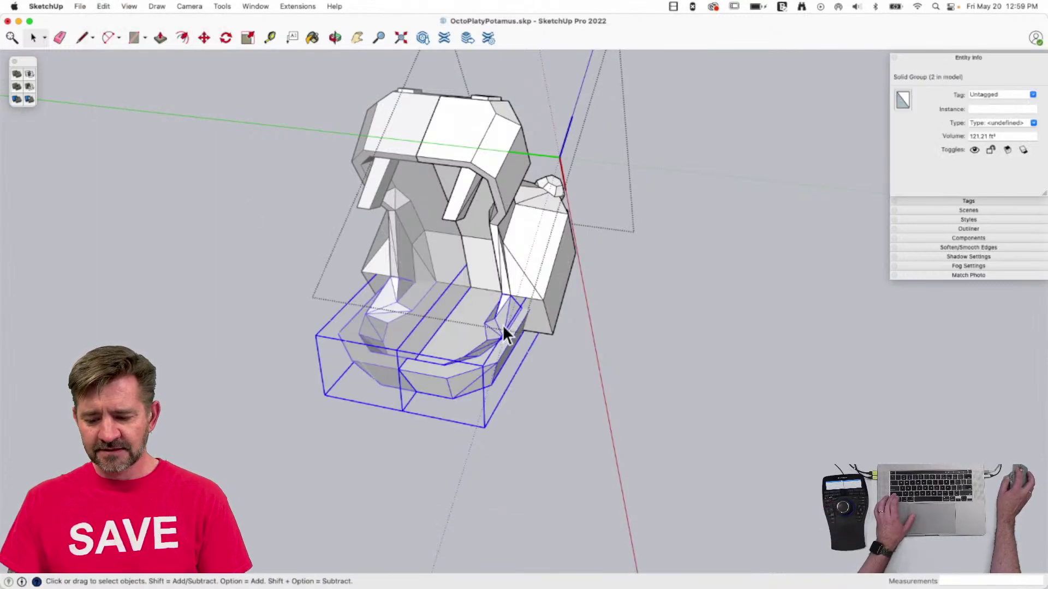
shift+click(542, 253)
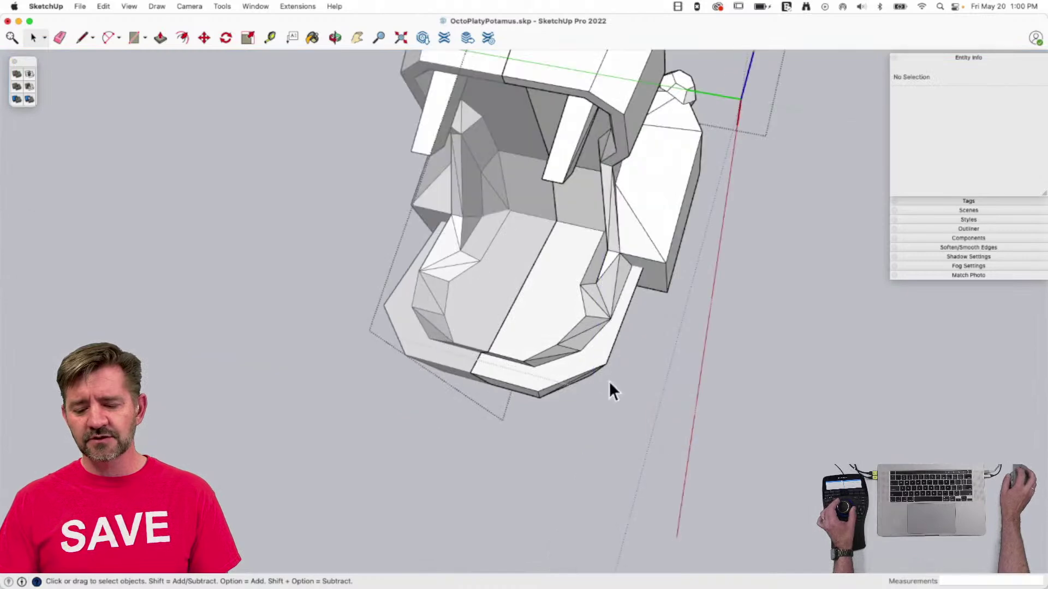
Draw a small rectangle on the lower jaw's floor near the front and push/pull it up into a tall tooth block.
key(r)
click(523, 368)
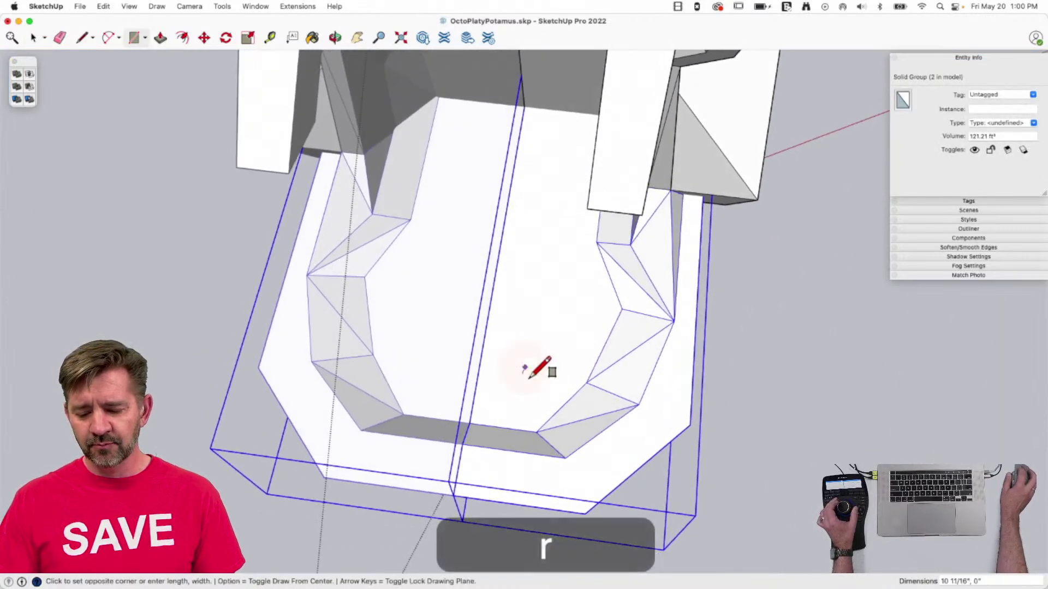
click(561, 406)
key(space)
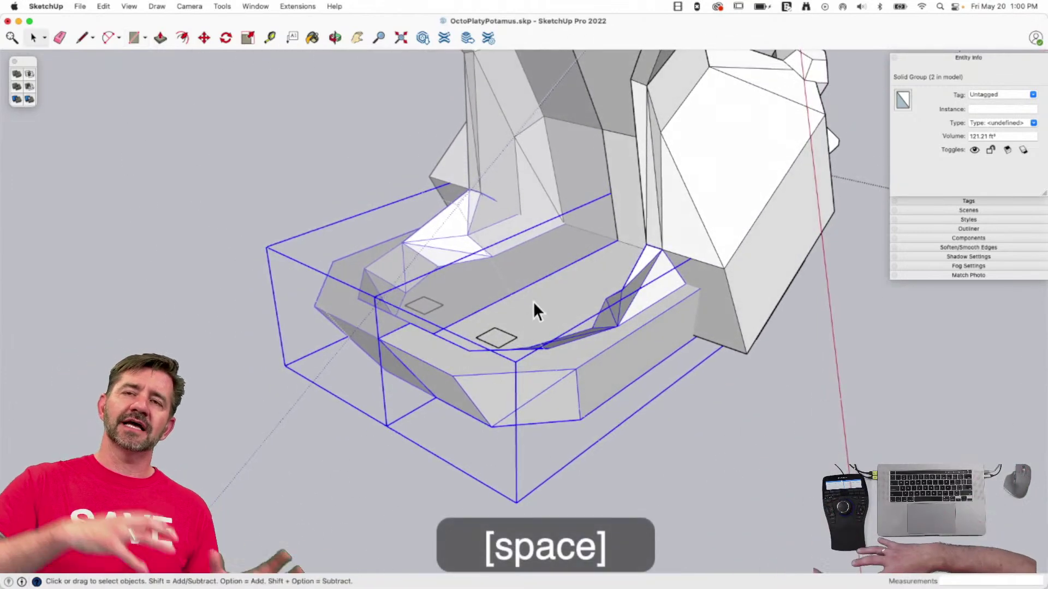
key(p)
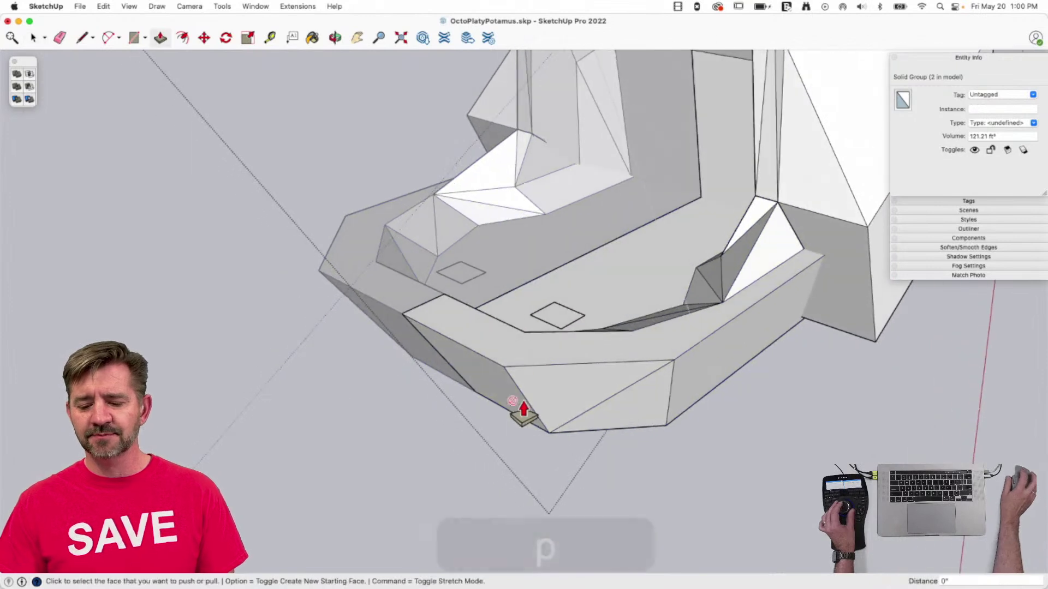
click(562, 335)
click(535, 215)
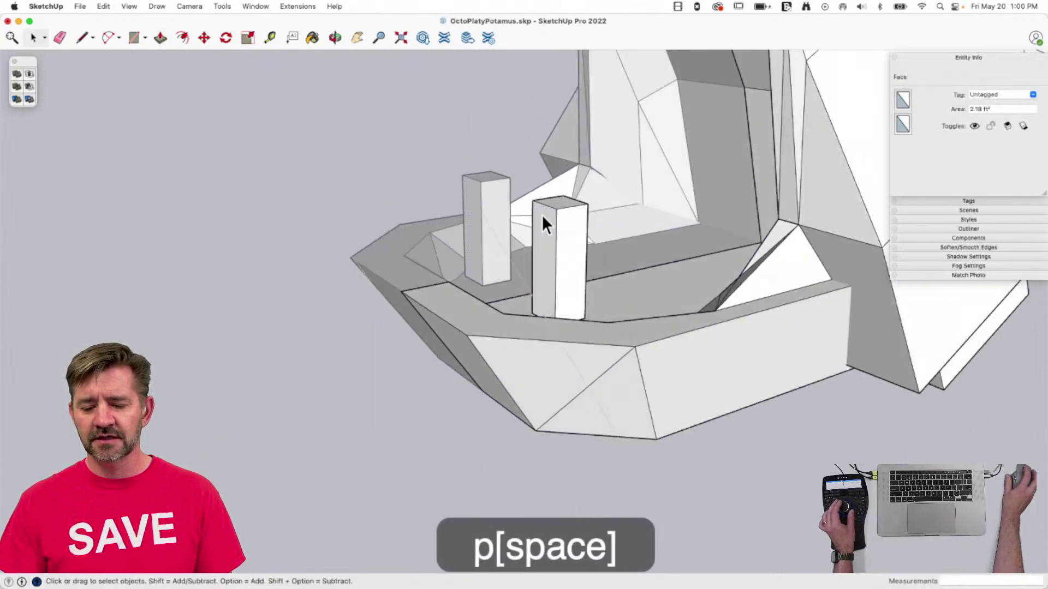
key(space)
Move one top edge of the tooth block down to give the tooth a slanted top.
key(m)
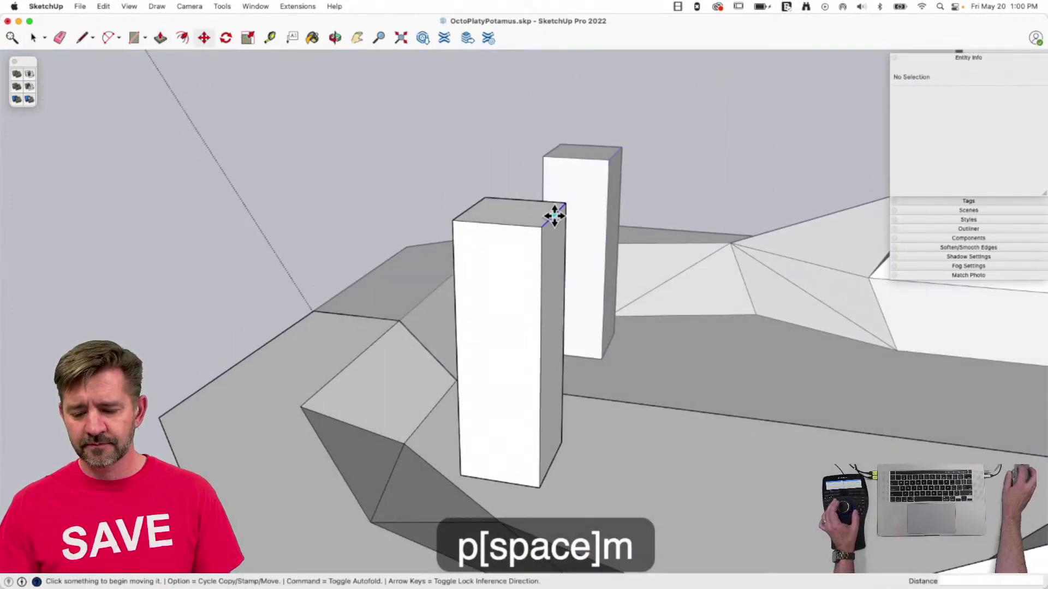
click(555, 216)
click(552, 257)
key(space)
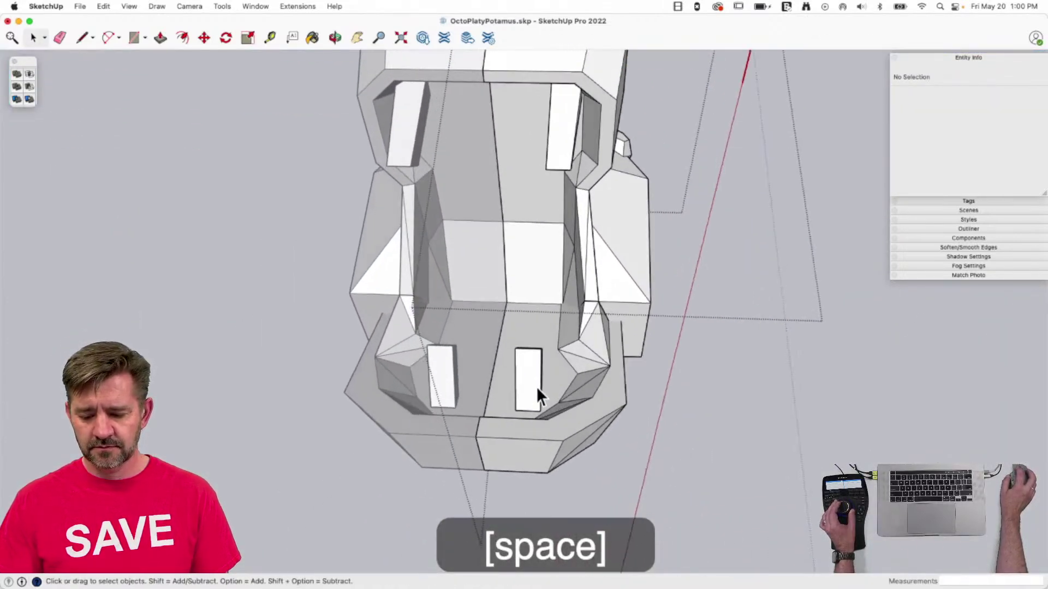
Group the tooth's geometry and move the group about 10 15/16" toward the raised inner rim of the lower jaw.
triple_click(537, 387)
right_click(537, 387)
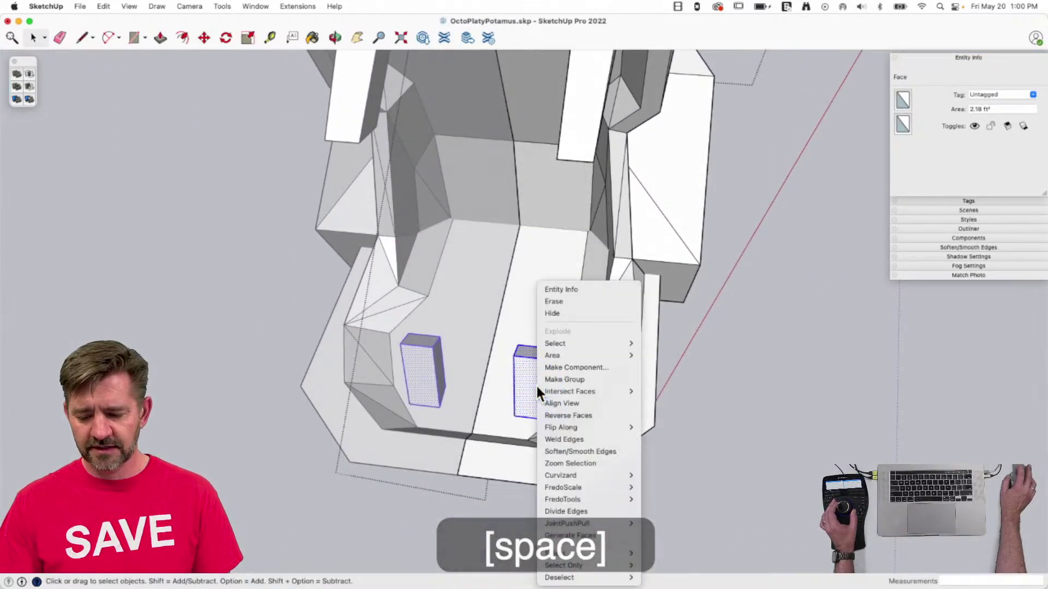
click(568, 379)
key(m)
click(544, 433)
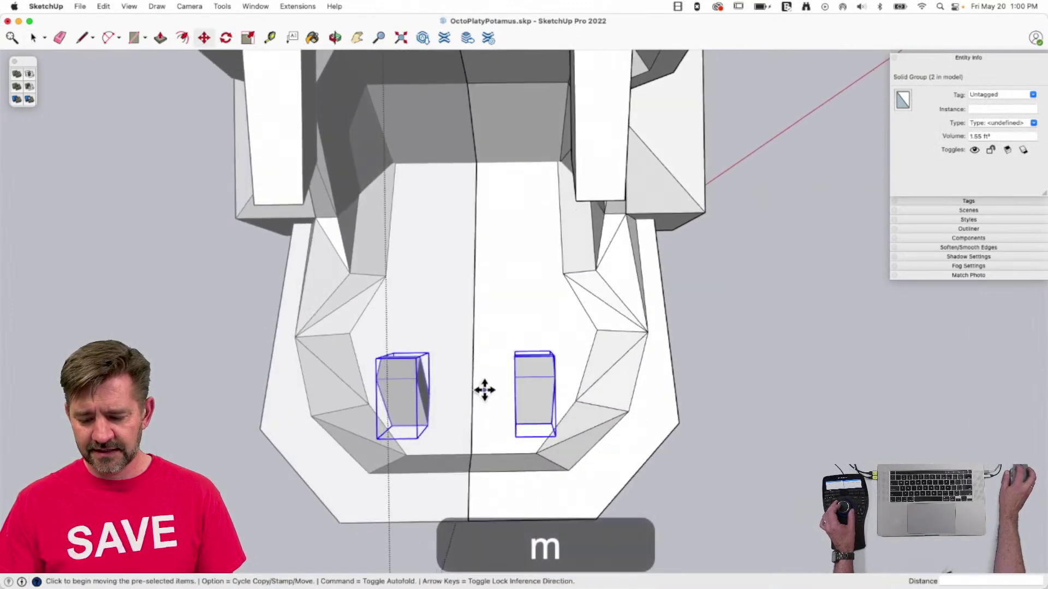
click(513, 402)
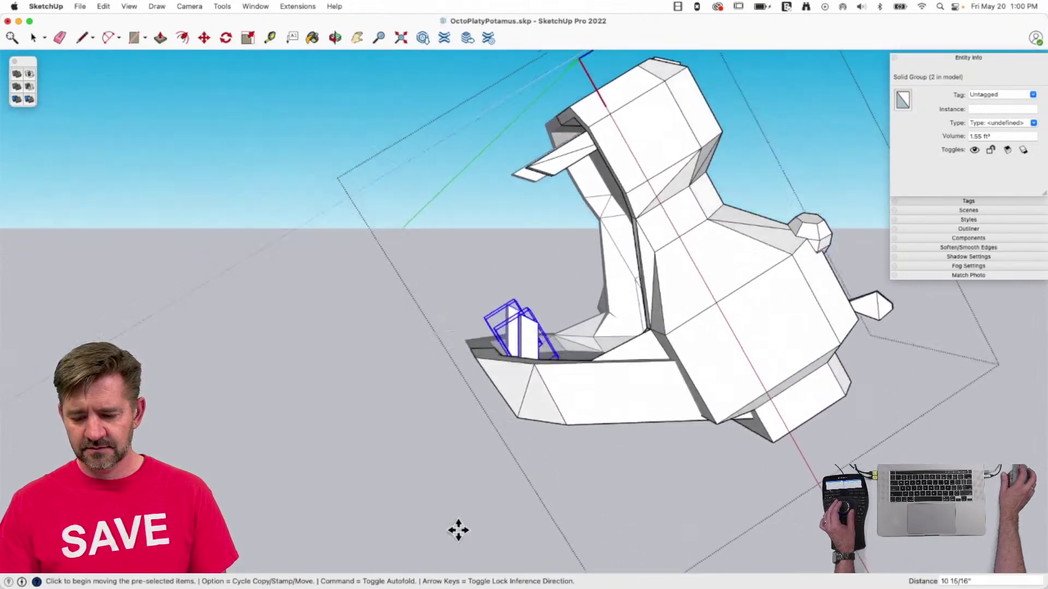
key(space)
Merge the tooth group and the lower jaw into one solid with Outer Shell.
shift+click(608, 469)
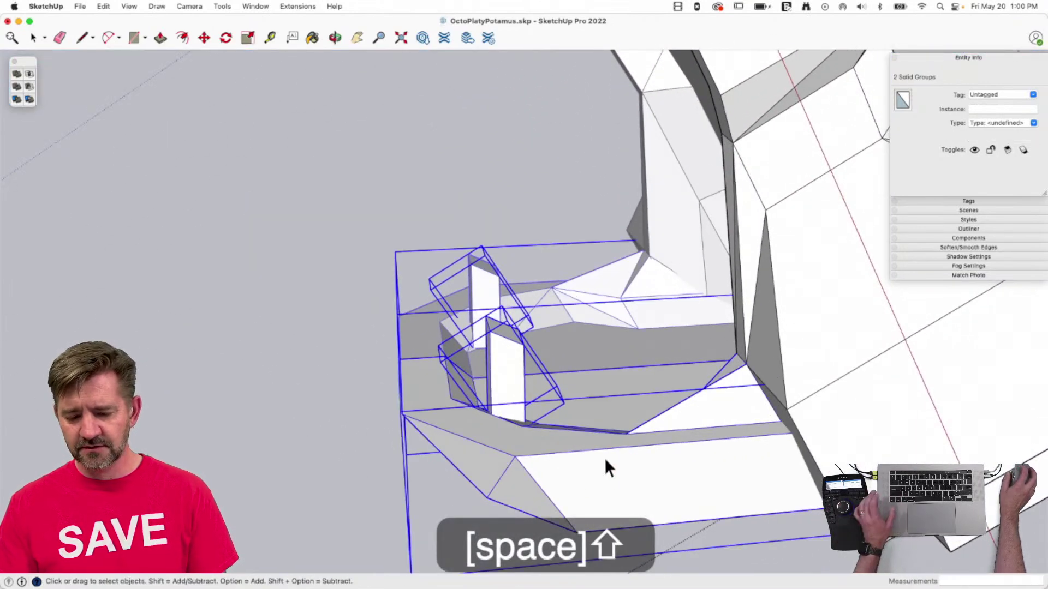
click(22, 78)
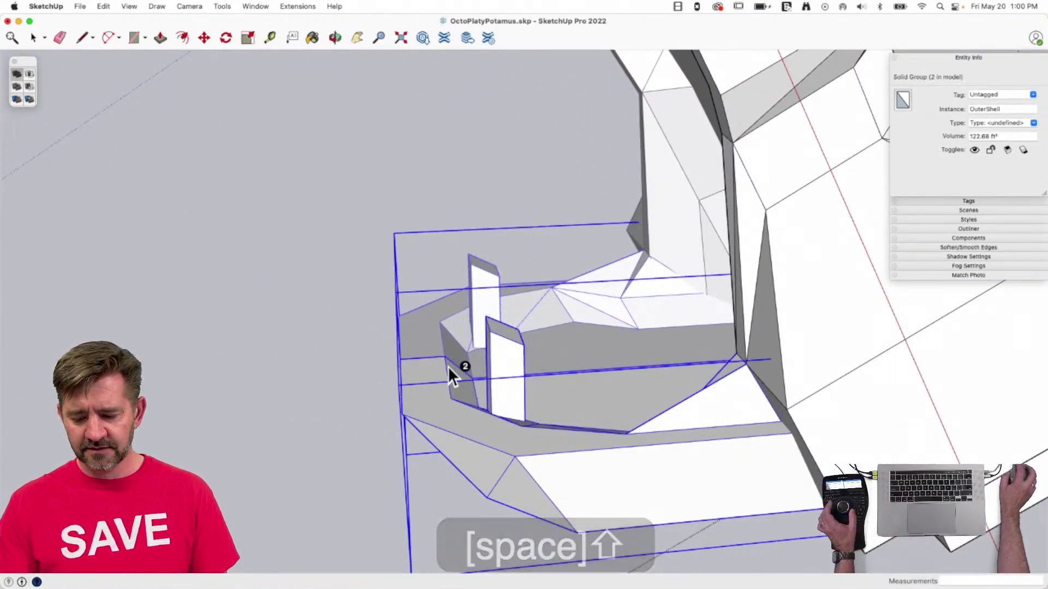
key(space)
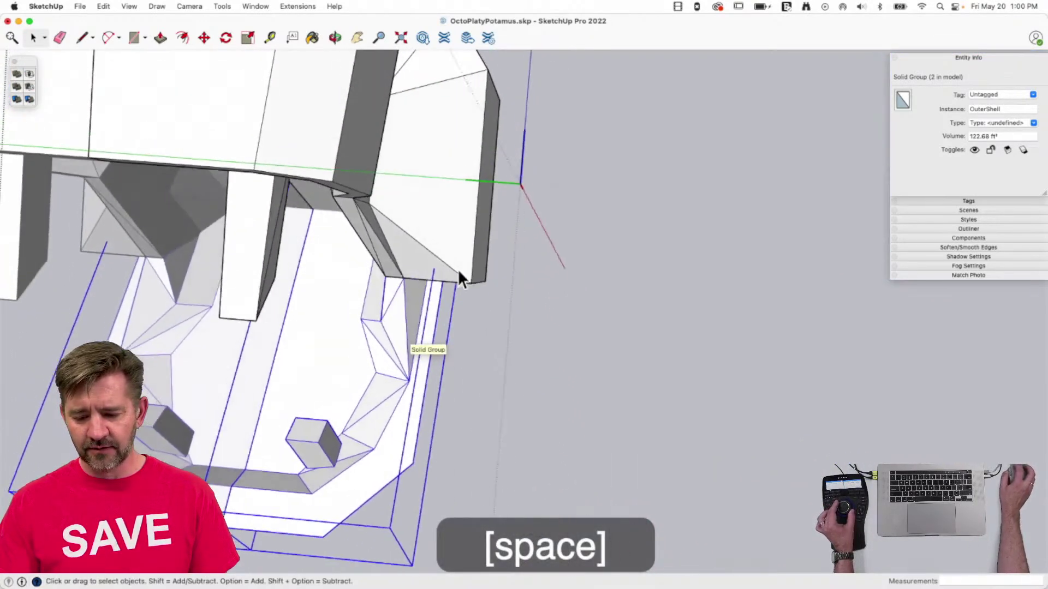
Inside the hippo body group, move the lower side edge beside the jaw about 1' 2 13/16".
click(506, 293)
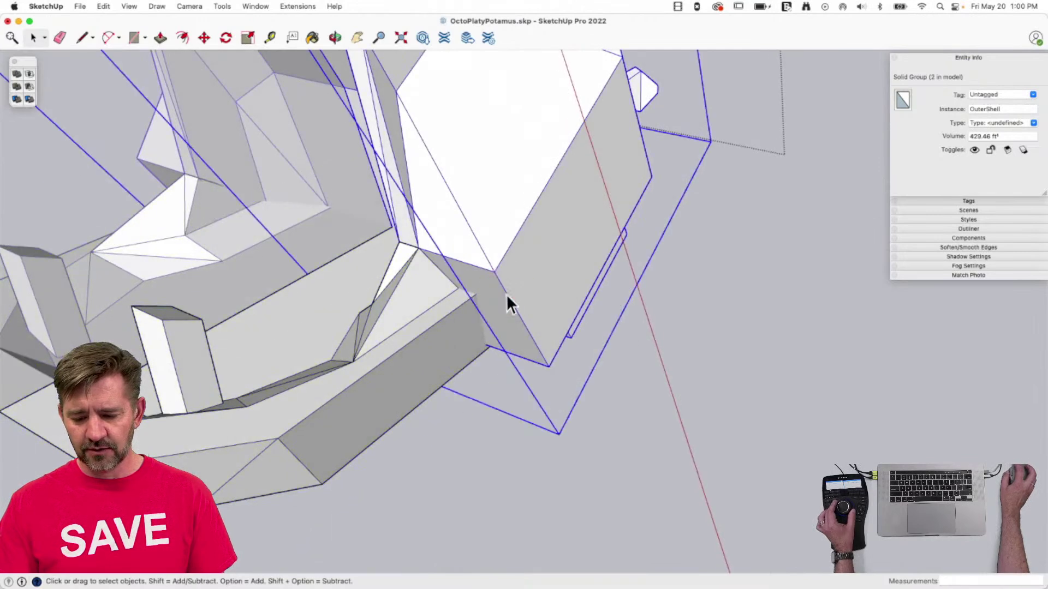
double_click(508, 293)
click(504, 297)
key(m)
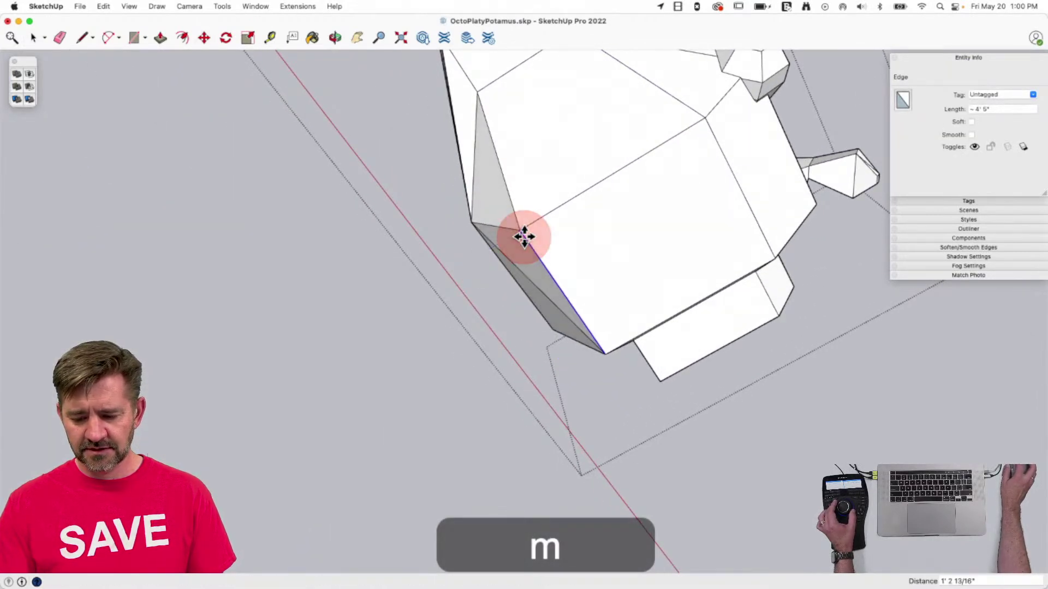
key(space)
click(650, 413)
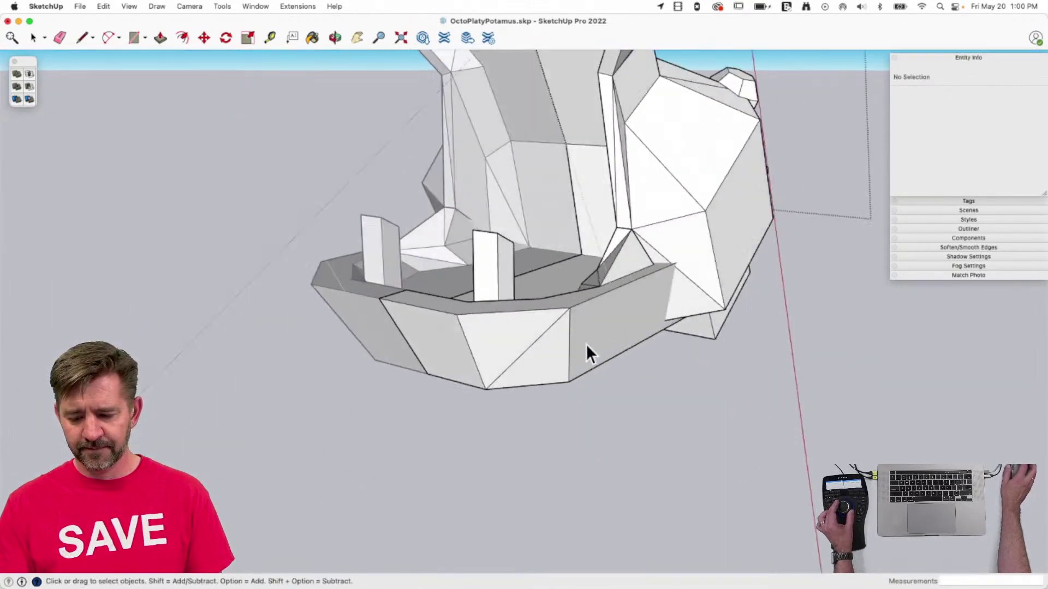
Inside the lower jaw group, move the long outer top edge along the green axis.
double_click(625, 329)
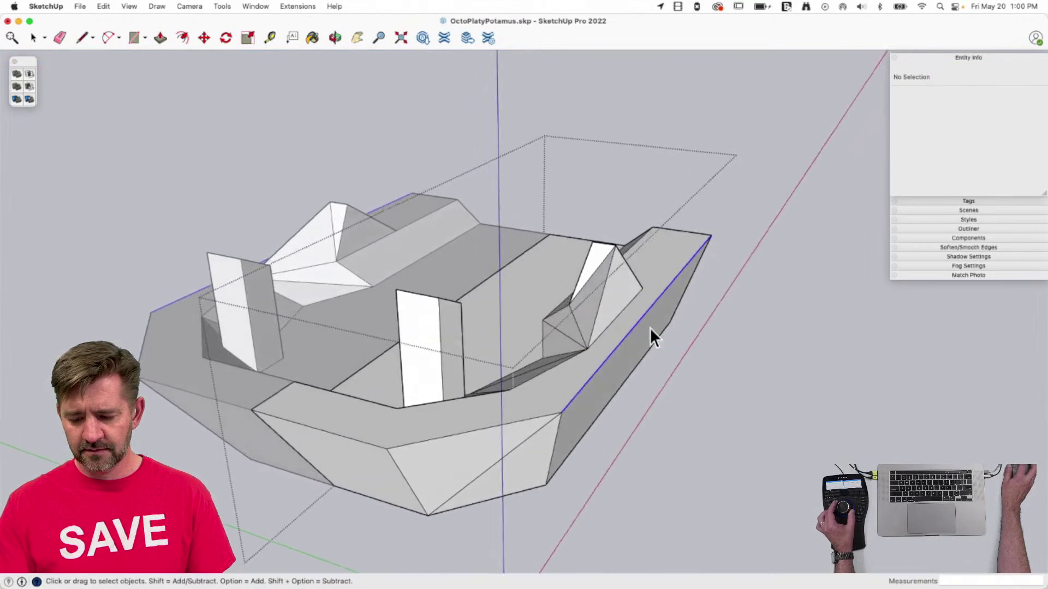
click(648, 316)
key(m)
click(879, 405)
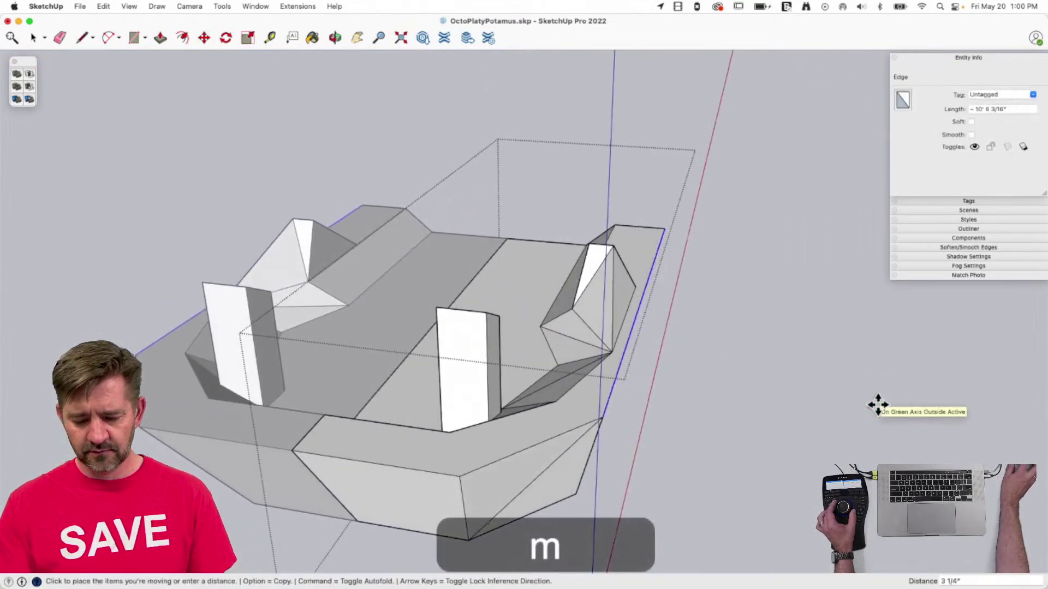
key(Escape)
key(space)
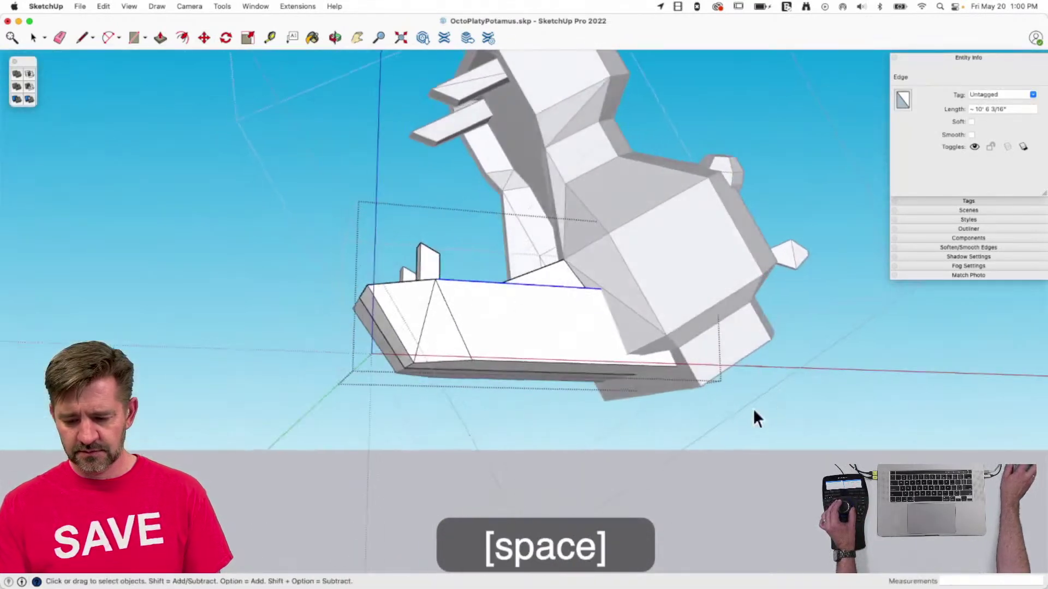
Merge the lower jaw and the hippo body into one solid with Outer Shell and save the model.
click(638, 469)
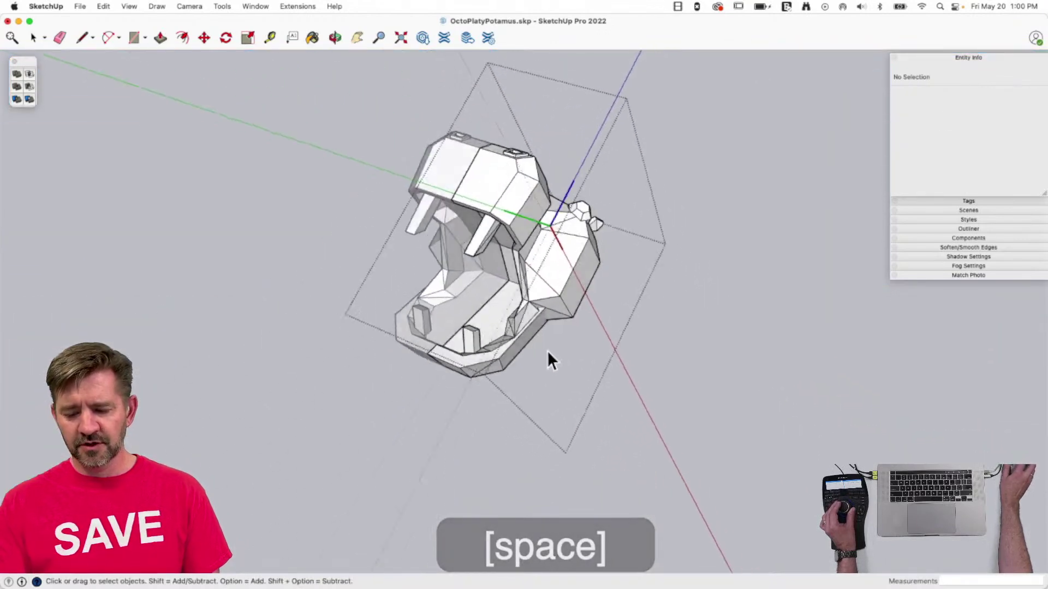
click(525, 347)
shift+click(590, 311)
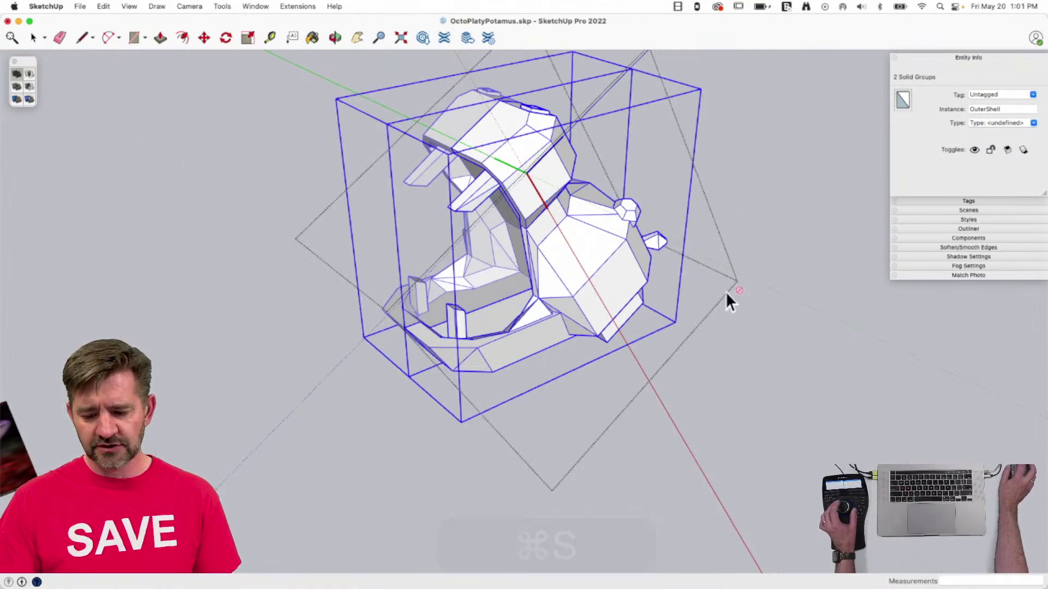
key(space)
click(726, 323)
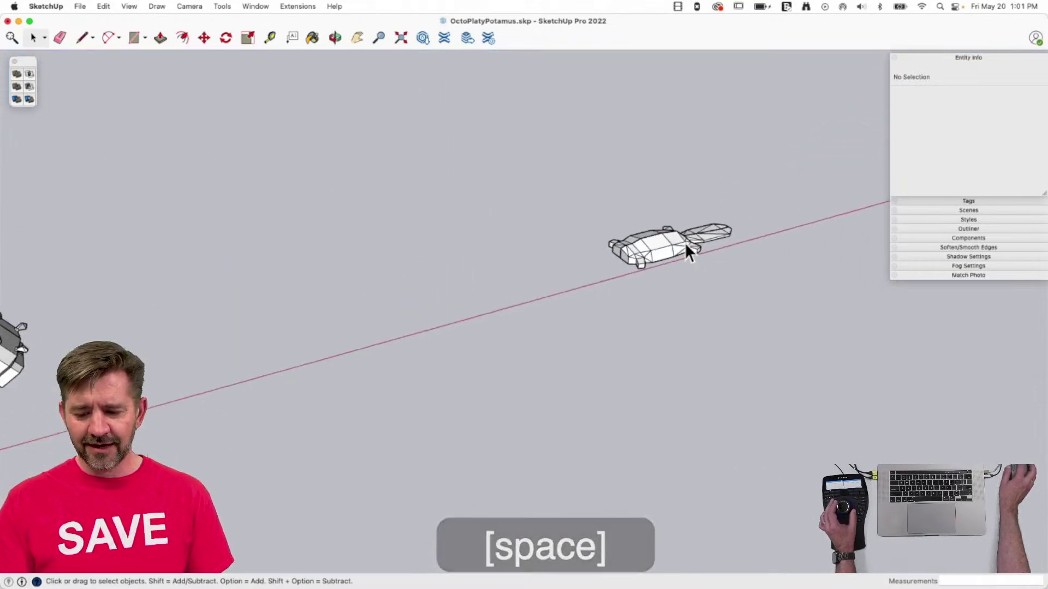
Move the platypus body group about 116' 9 3/16" so the midpoint of its front end meets the lower back of the hippo.
drag(755, 177, 568, 342)
key(m)
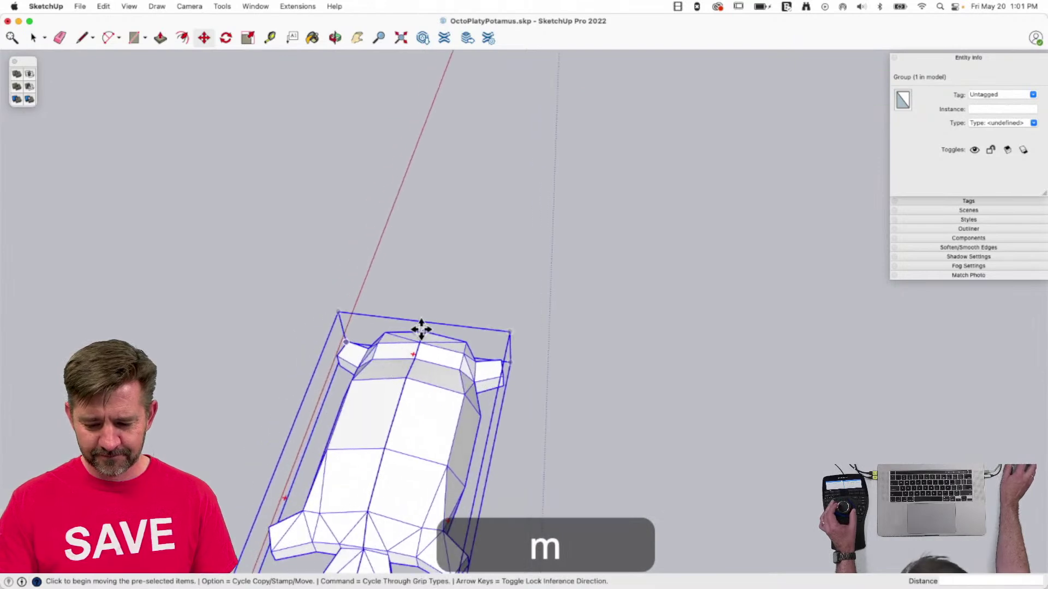
click(422, 333)
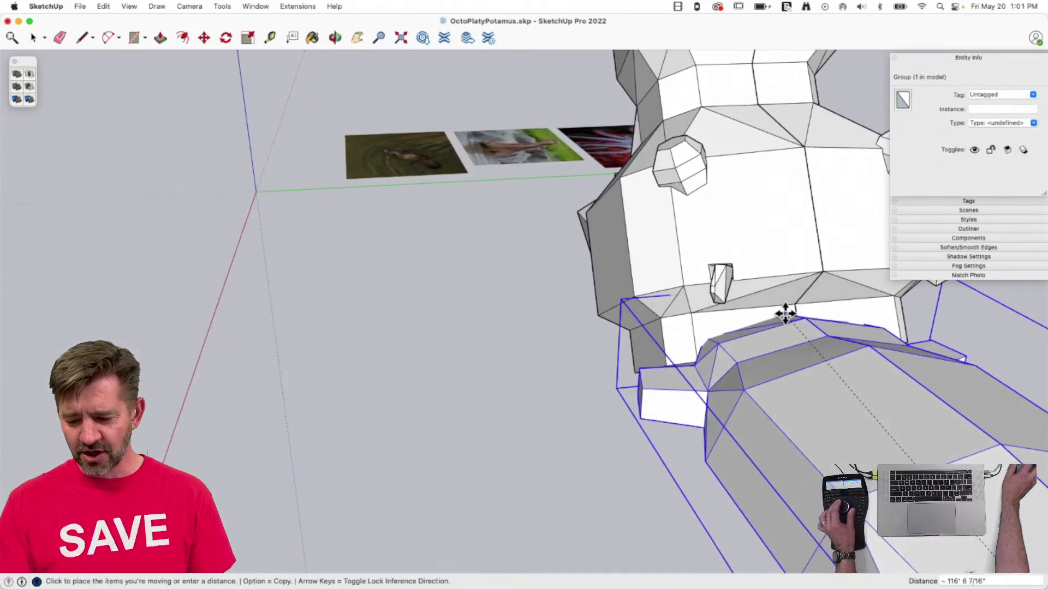
click(798, 304)
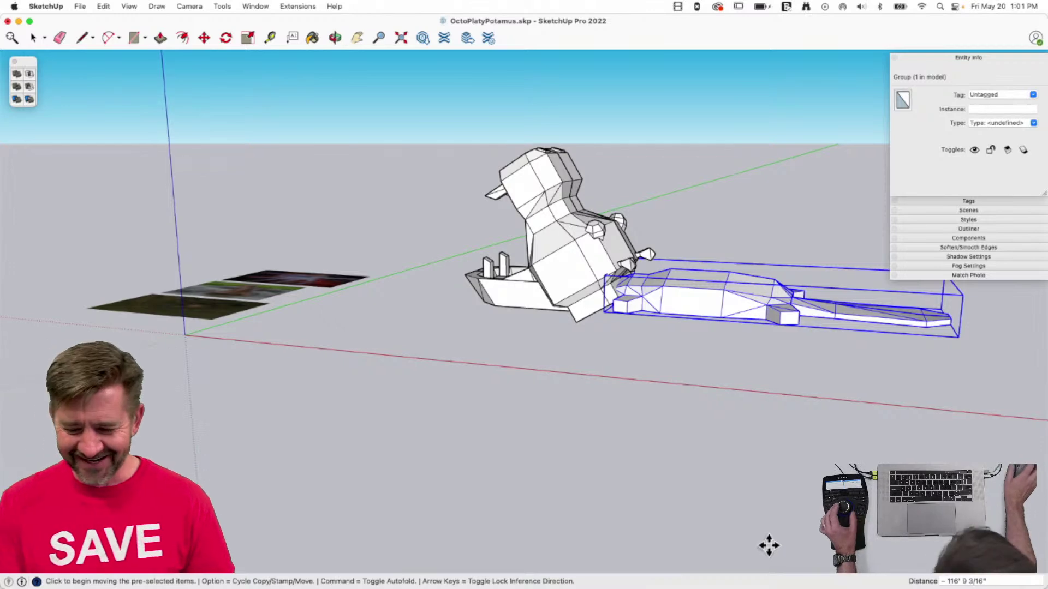
key(space)
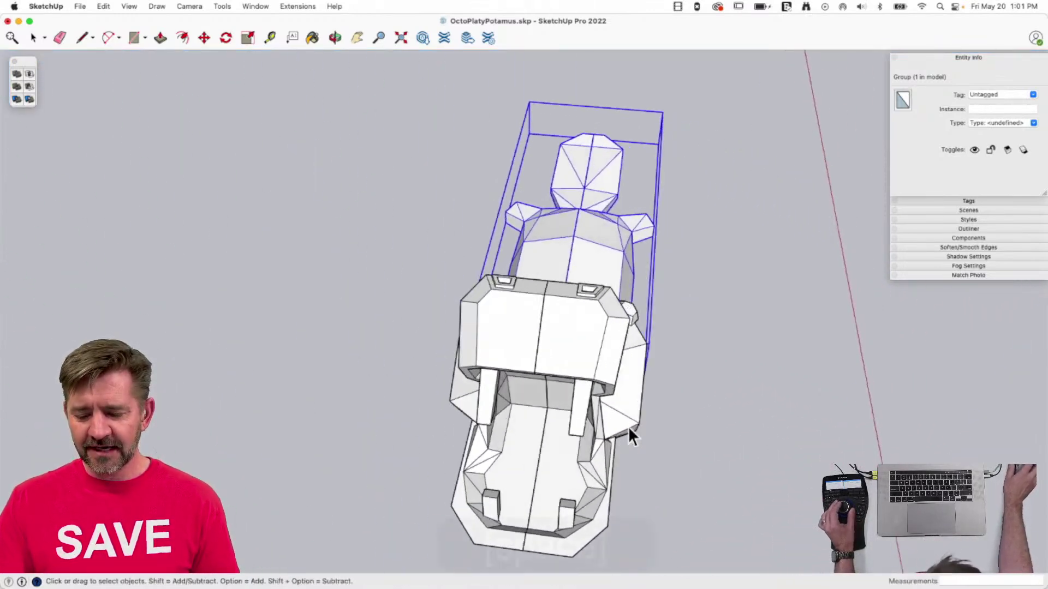
Inside one Hippo-Half component, uniformly scale the solid hippo group to 0.74 from its upper corner.
shift+click(602, 234)
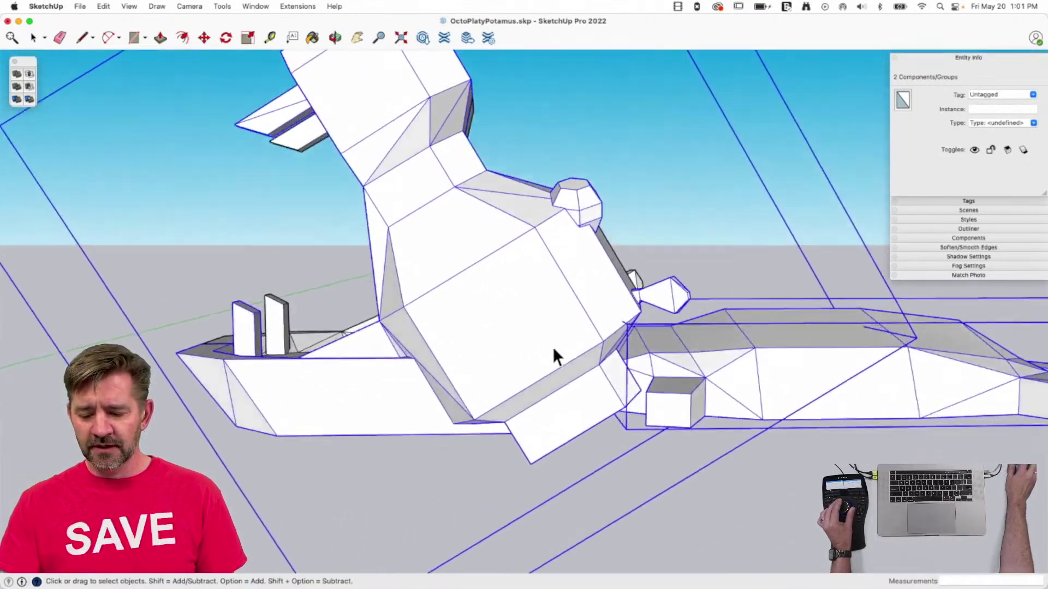
click(551, 349)
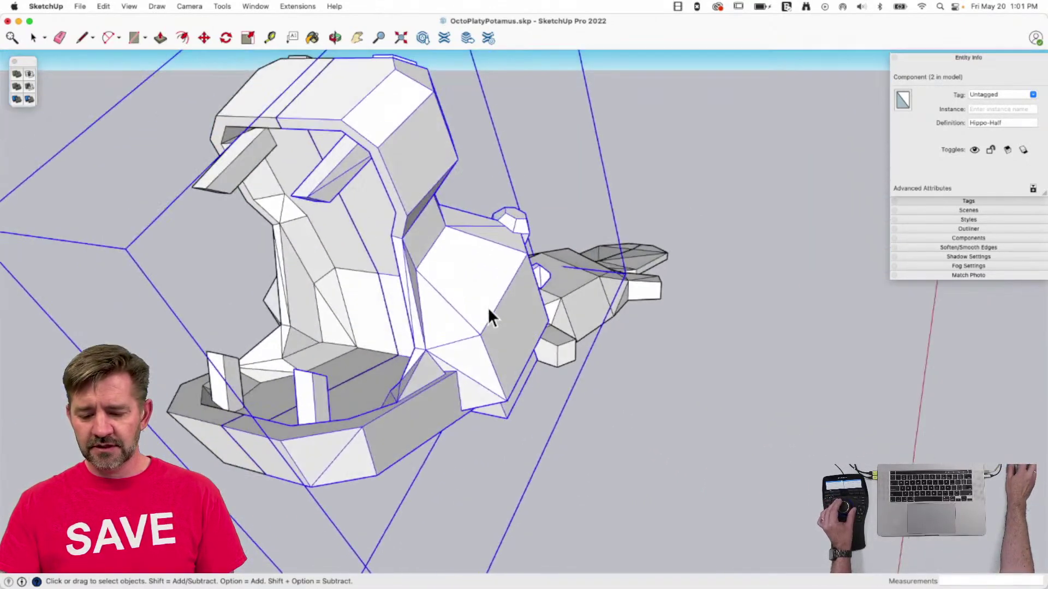
double_click(487, 307)
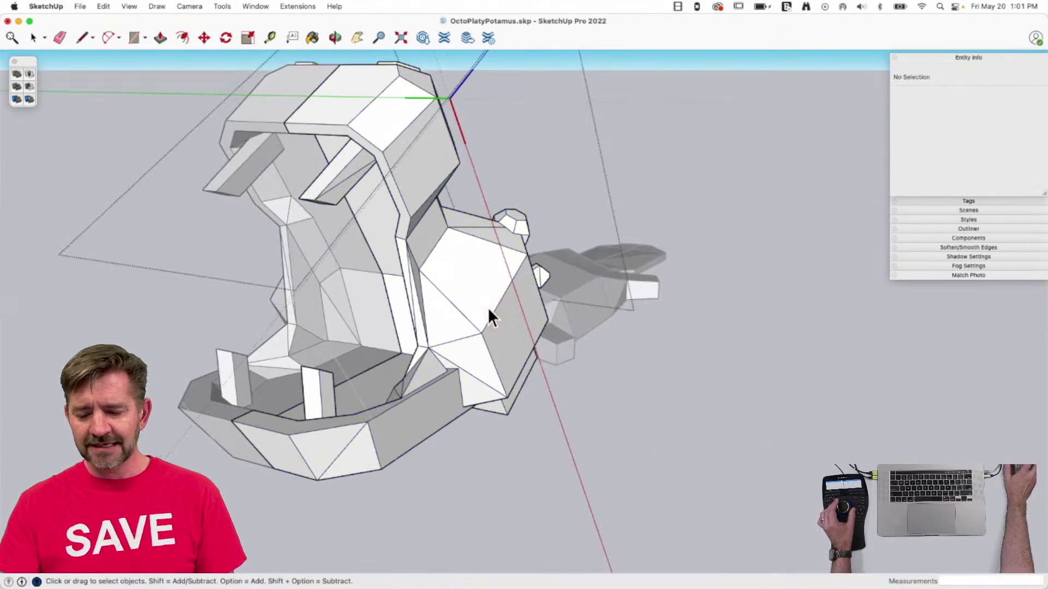
click(489, 304)
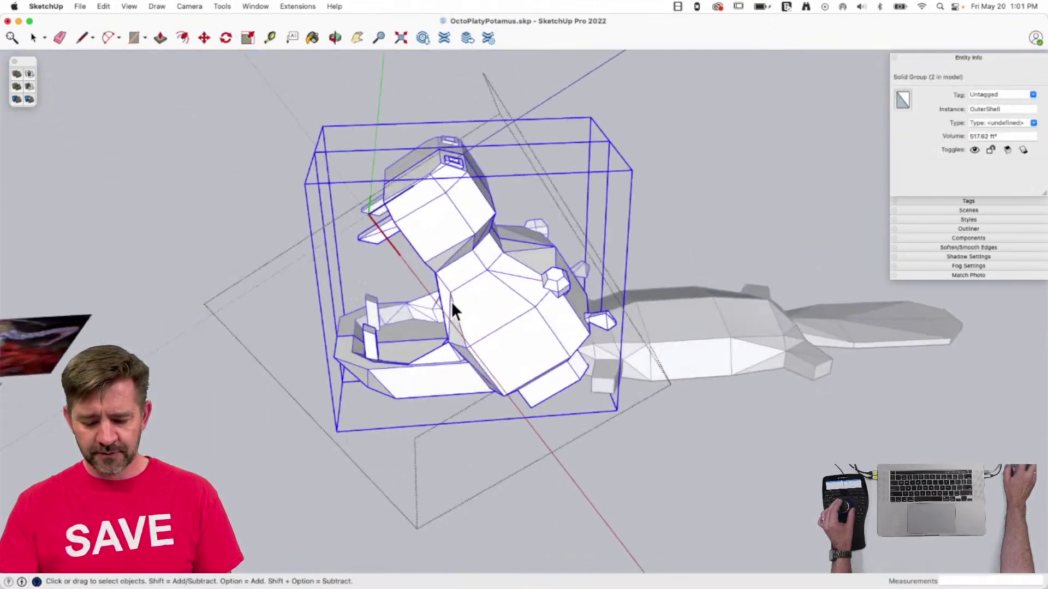
key(s)
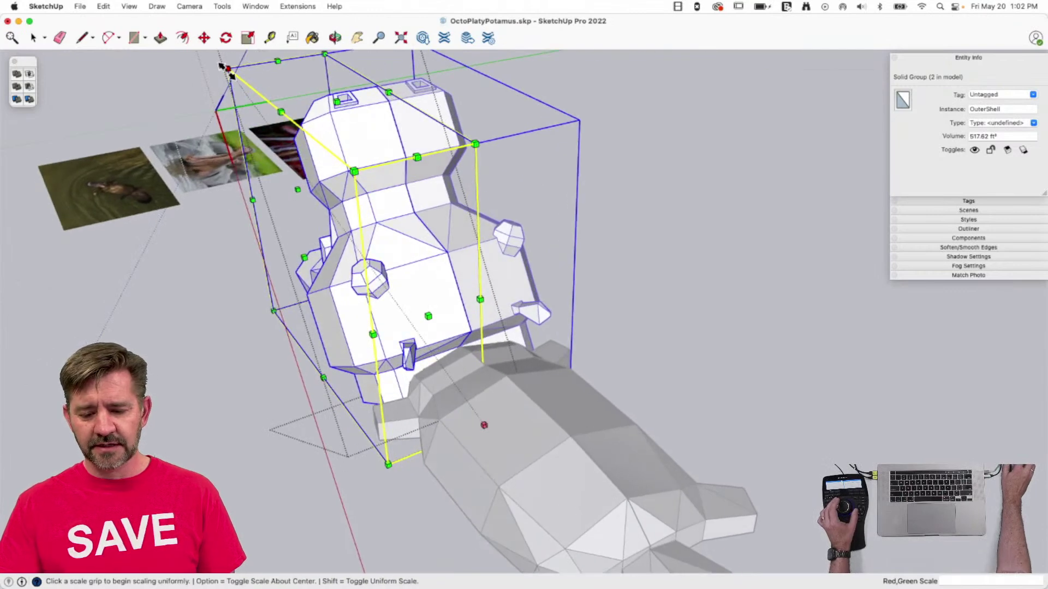
drag(220, 62, 290, 150)
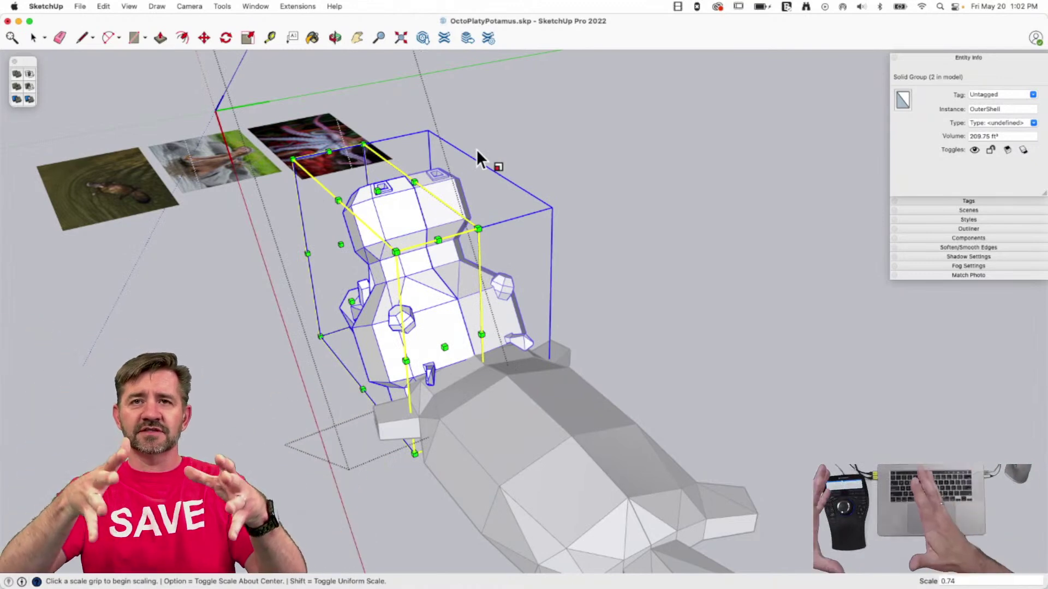
Try to move a single Hippo-Half component on its own against the platypus body.
middle_drag(476, 149, 476, 463)
key(space)
click(414, 354)
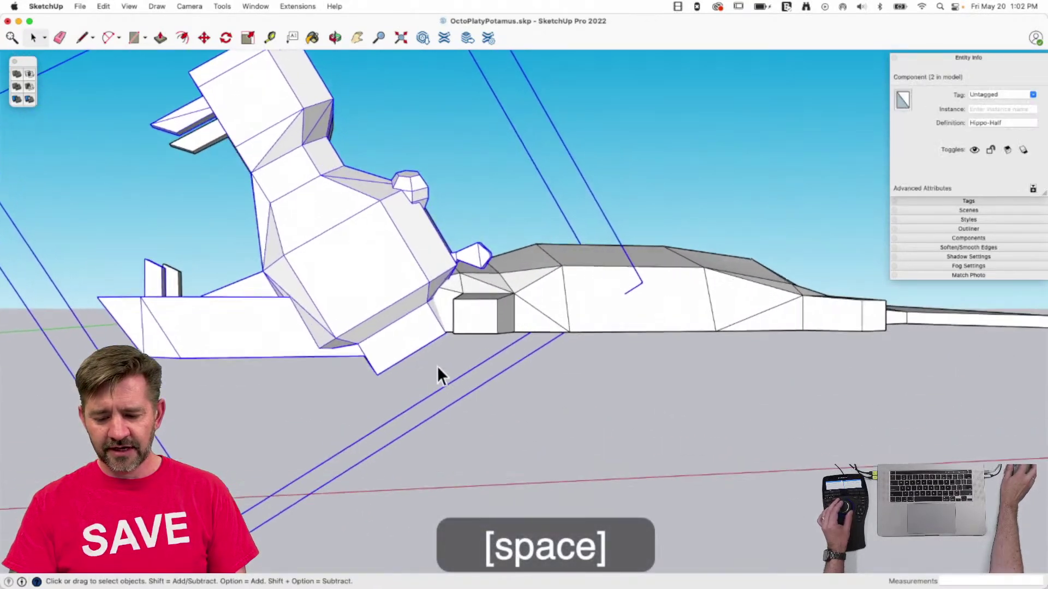
key(m)
middle_drag(431, 390, 425, 395)
mouse_move(470, 350)
mouse_down()
mouse_move(460, 343)
mouse_move(496, 346)
mouse_move(480, 360)
mouse_up()
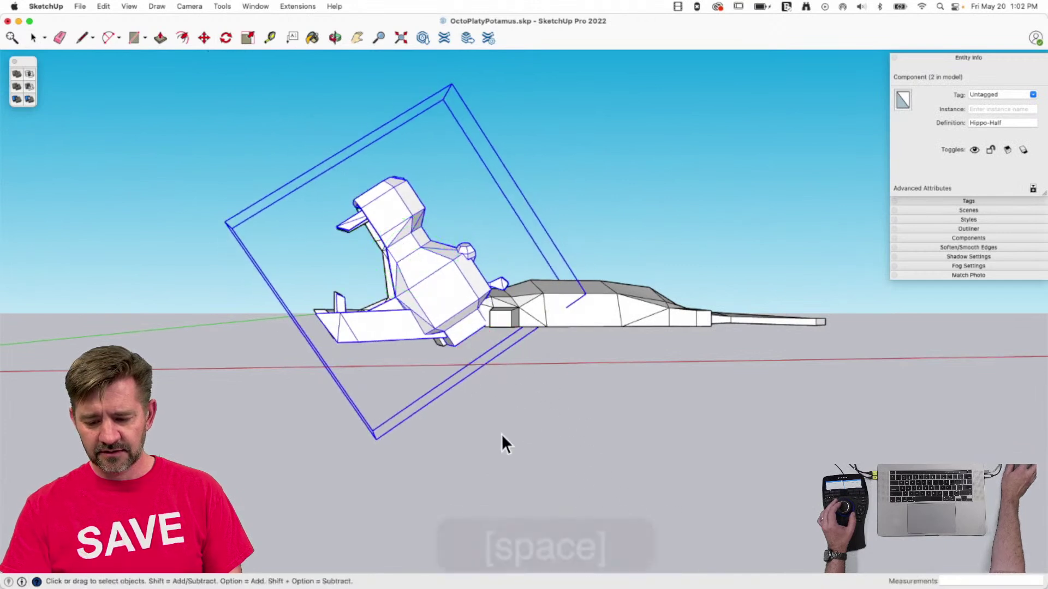
key(super+z)
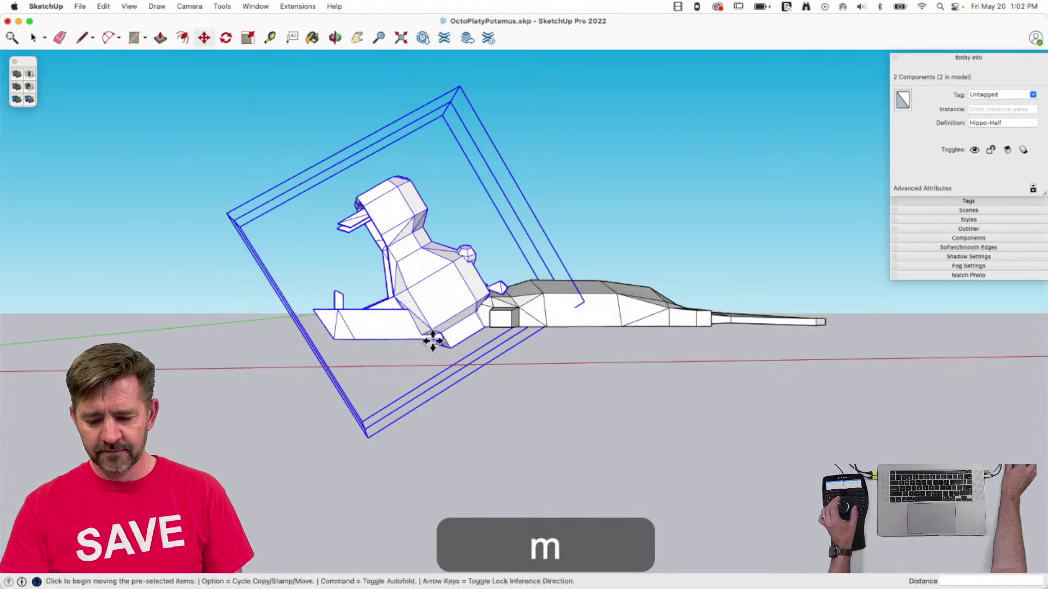
Move both hippo halves together about 4 13/16" at the front end of the platypus body.
drag(500, 208, 489, 163)
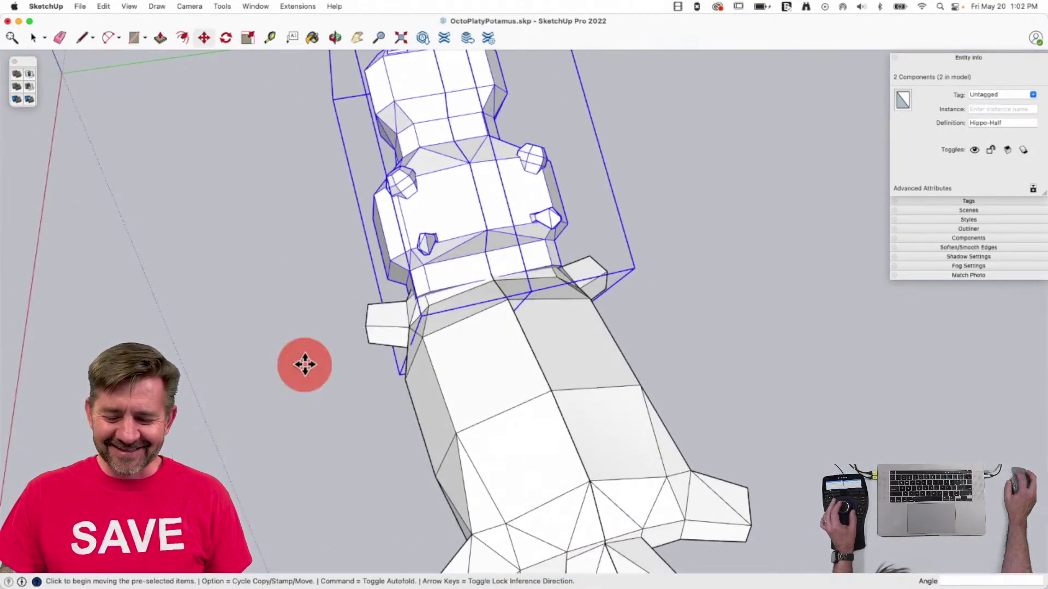
click(305, 365)
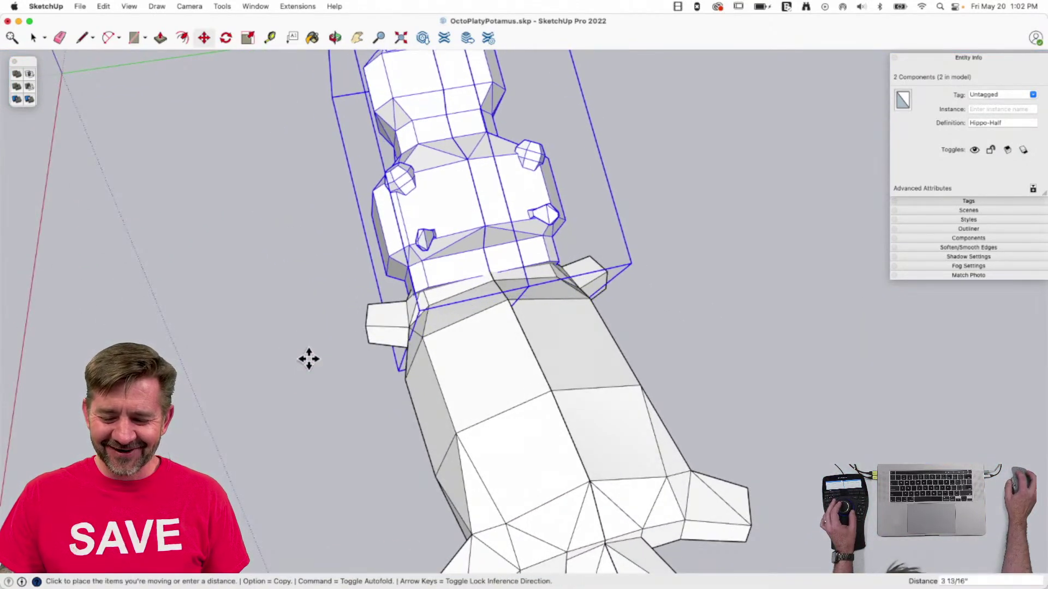
click(307, 362)
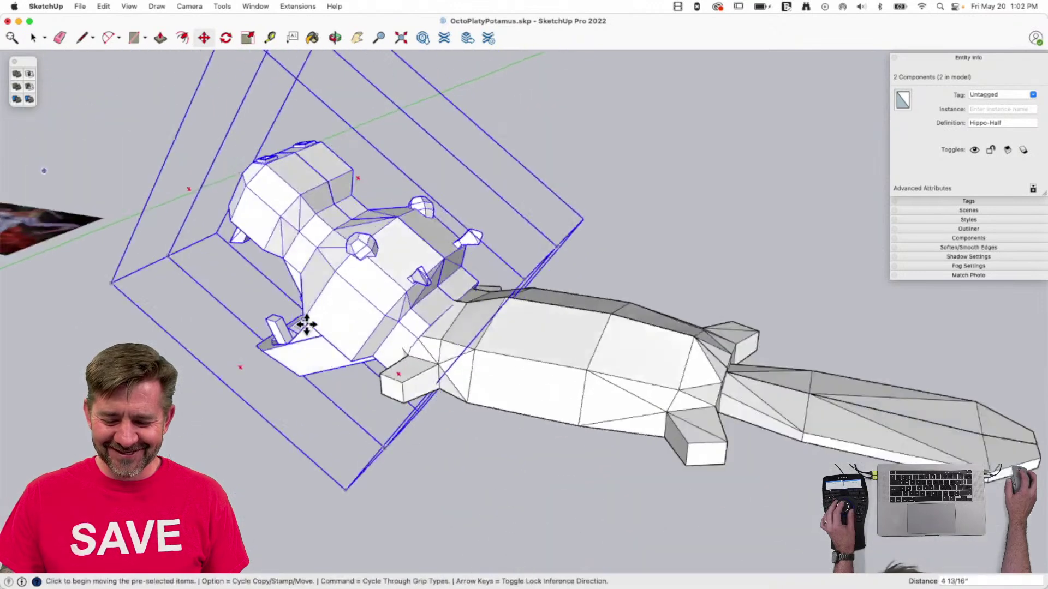
Uniformly scale both hippo halves together to 0.93 from an upper corner and save the model.
key(s)
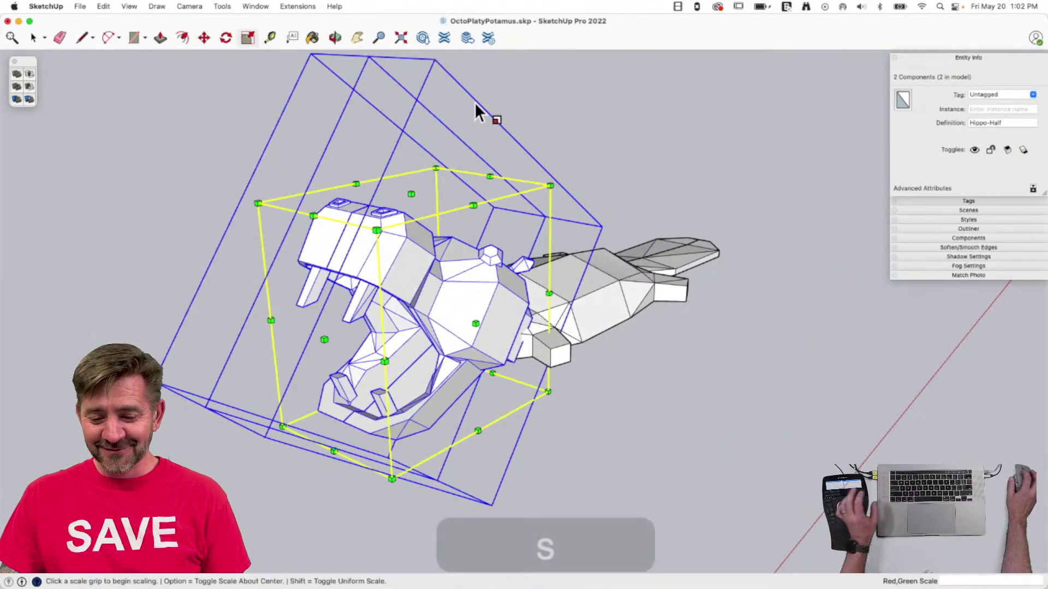
key(space)
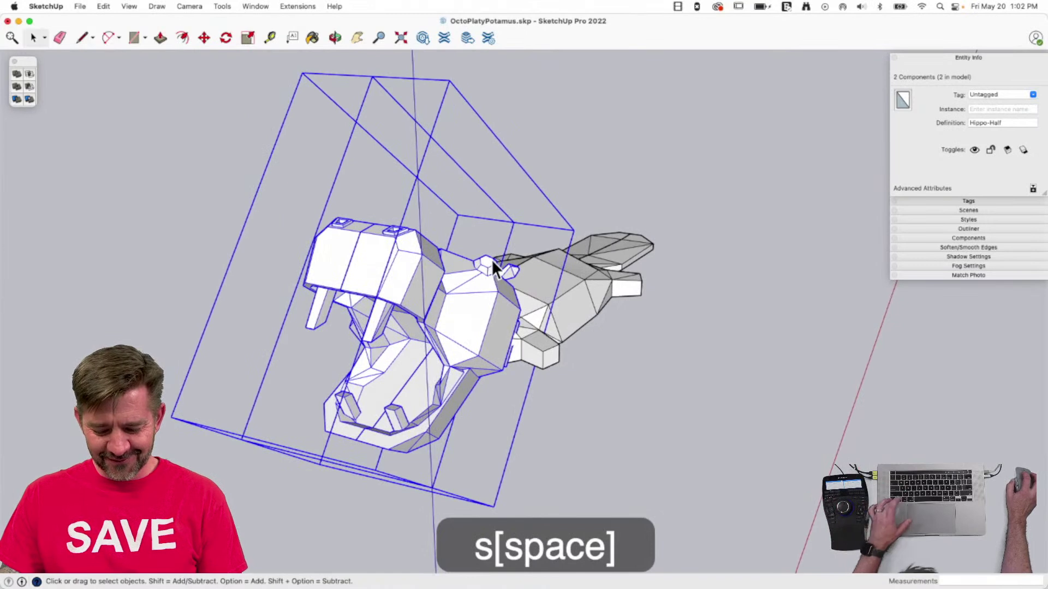
key(s)
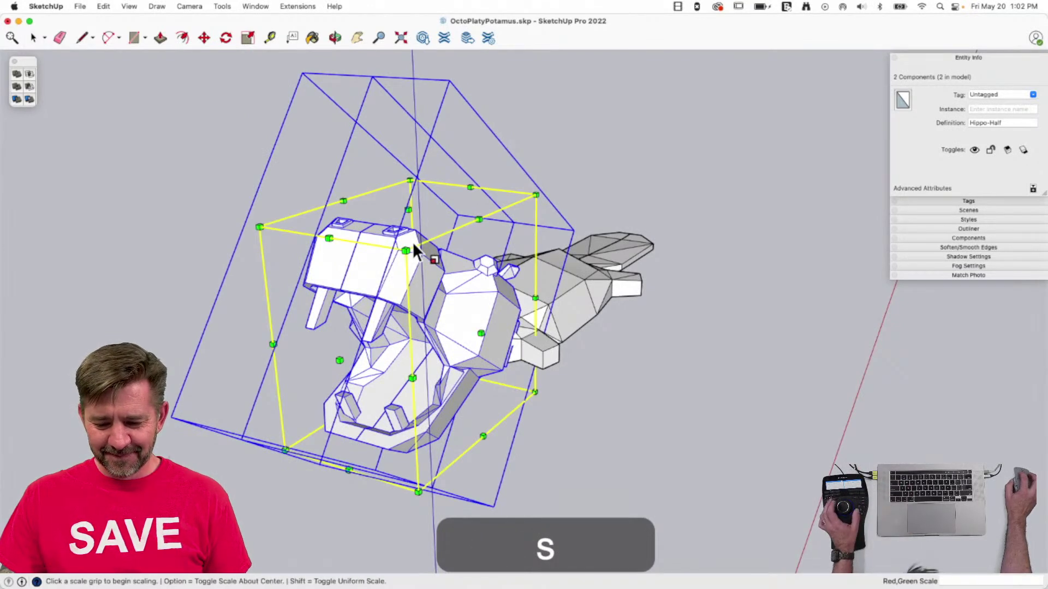
drag(406, 250, 407, 263)
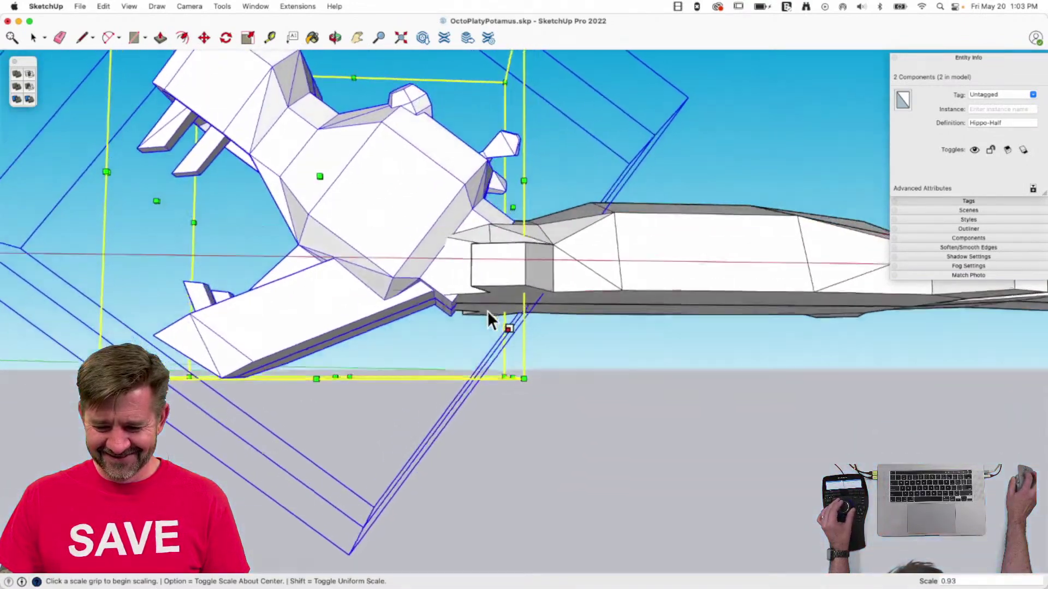
key(super+s)
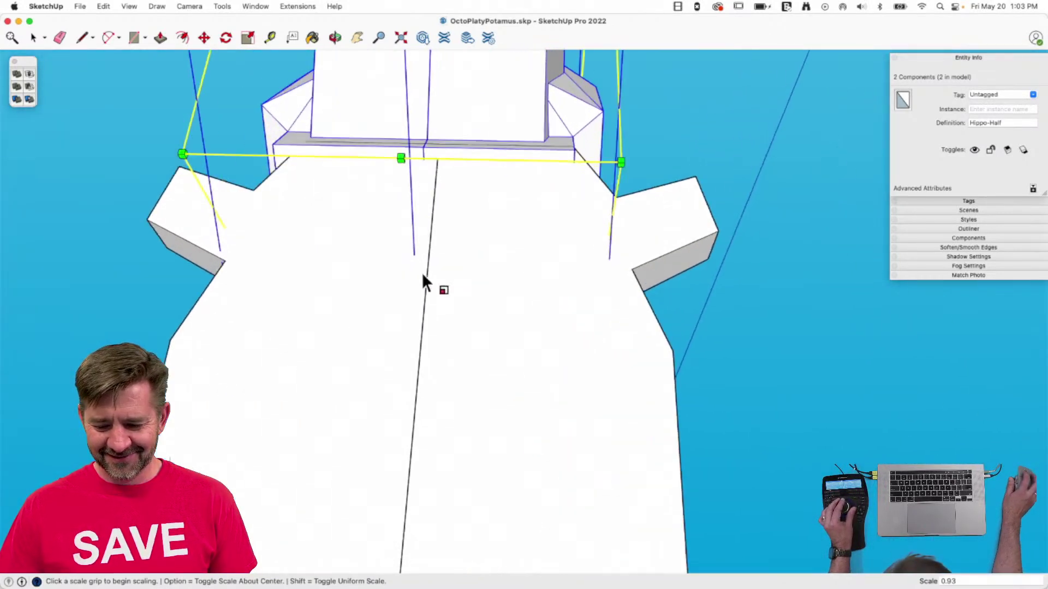
Move both hippo halves sideways so their shared centre line meets the centre line on the platypus's underside.
key(m)
click(397, 87)
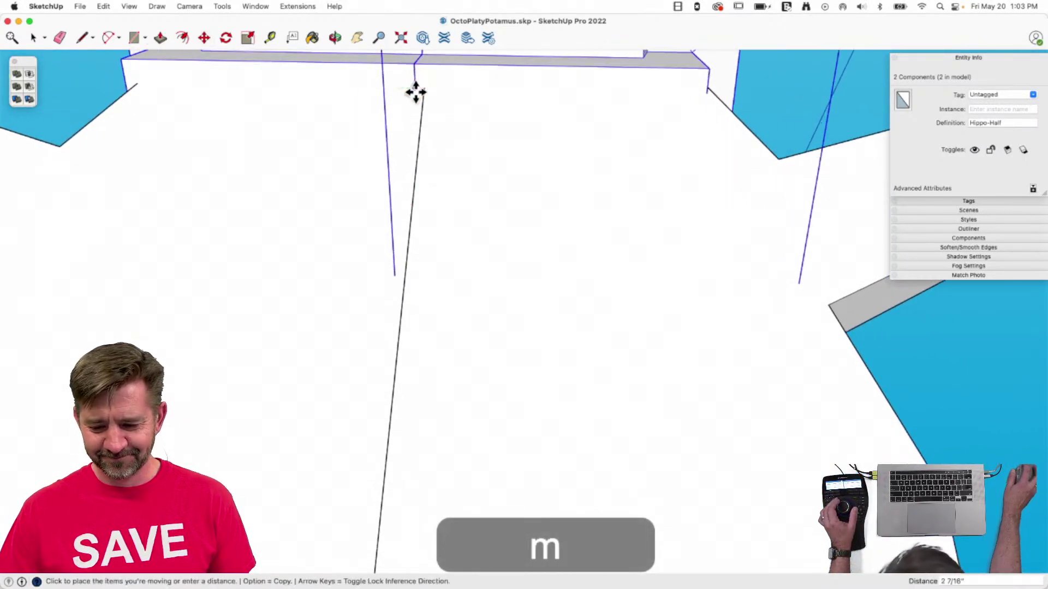
click(425, 89)
key(space)
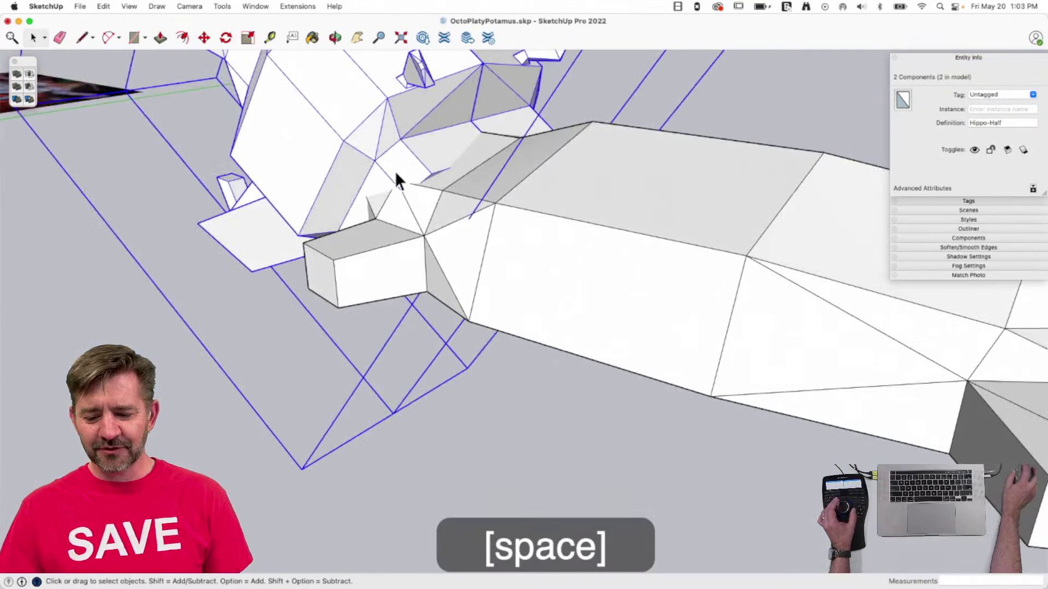
Inside one hippo half's solid group, shrink the base face uniformly to 0.91 and scale it down once more within the platypus body.
click(399, 167)
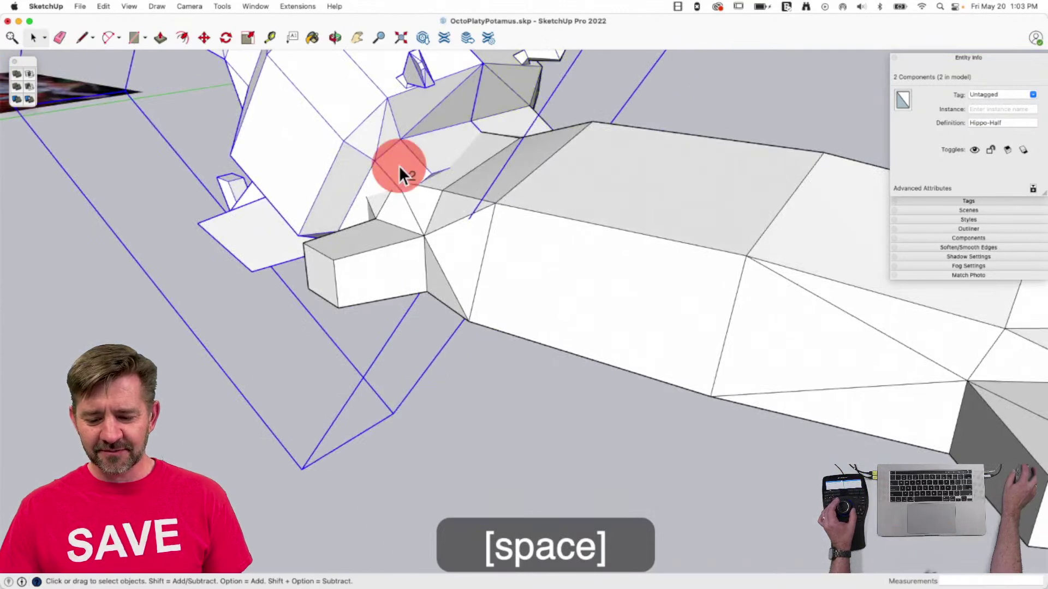
key(p)
key(space)
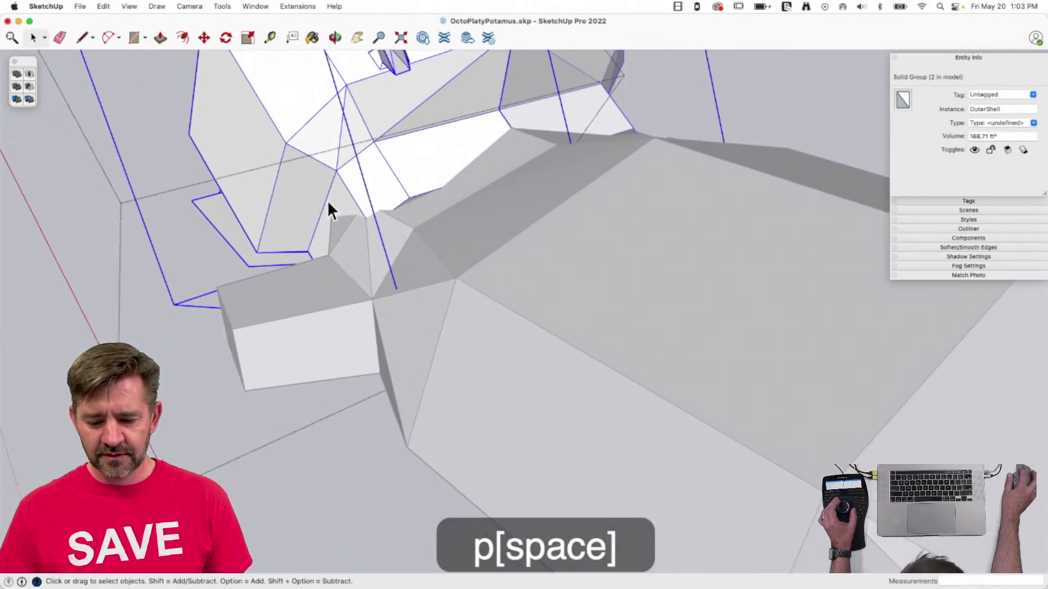
click(332, 200)
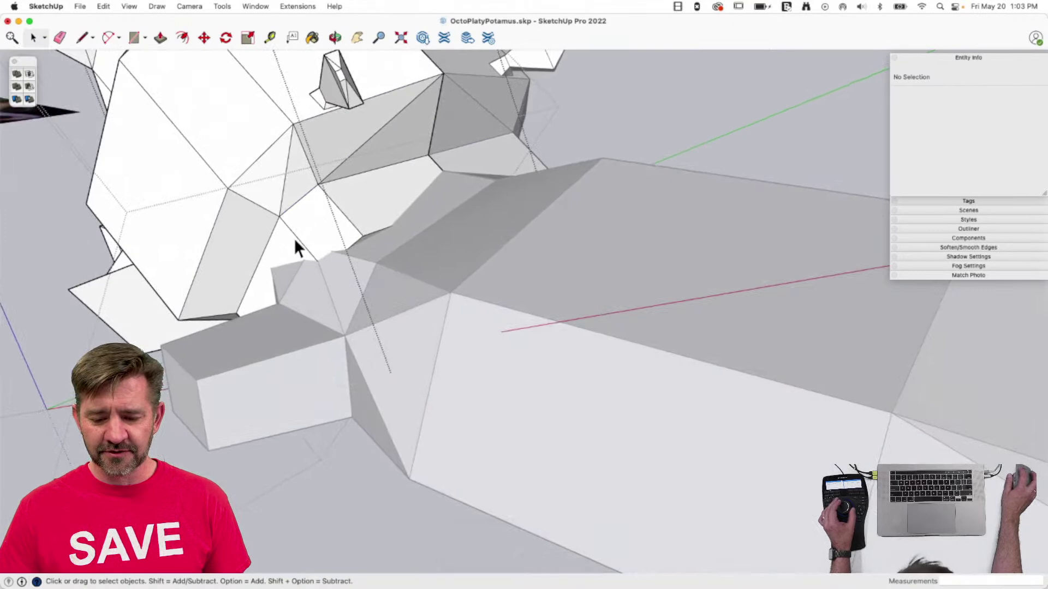
click(284, 245)
key(m)
key(space)
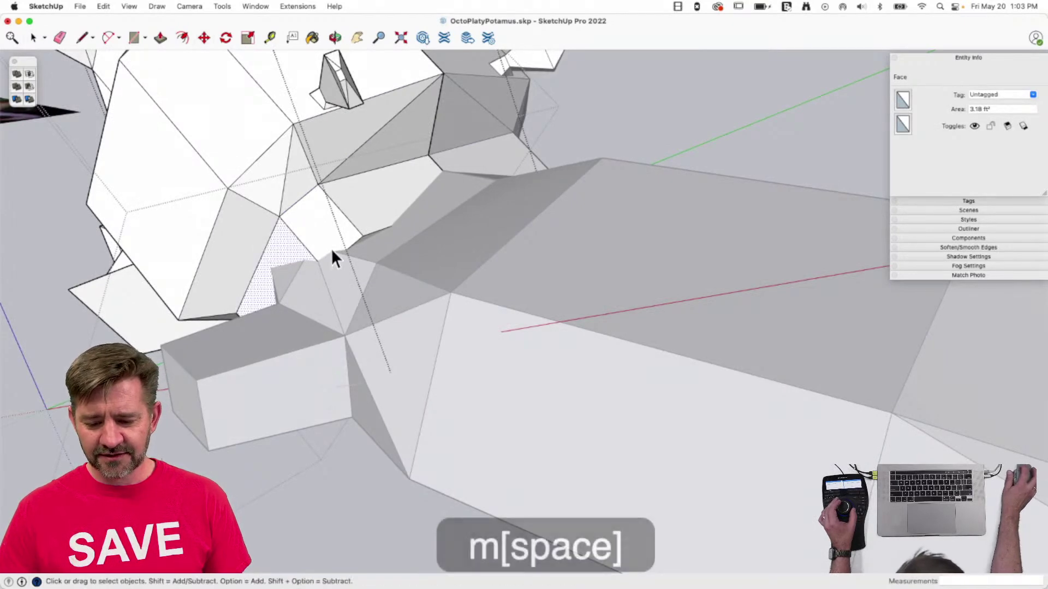
click(367, 237)
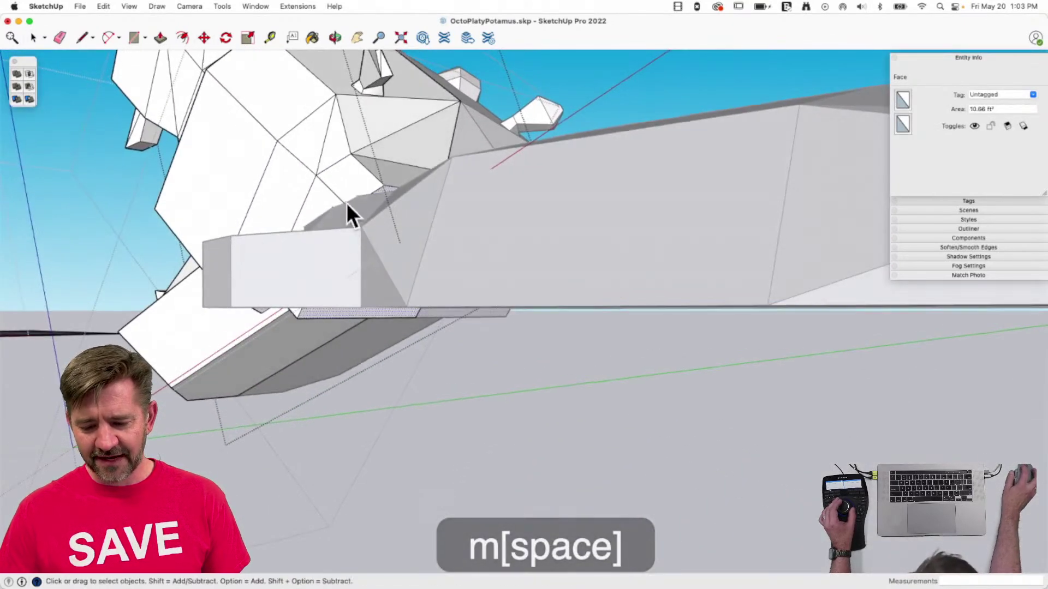
key(s)
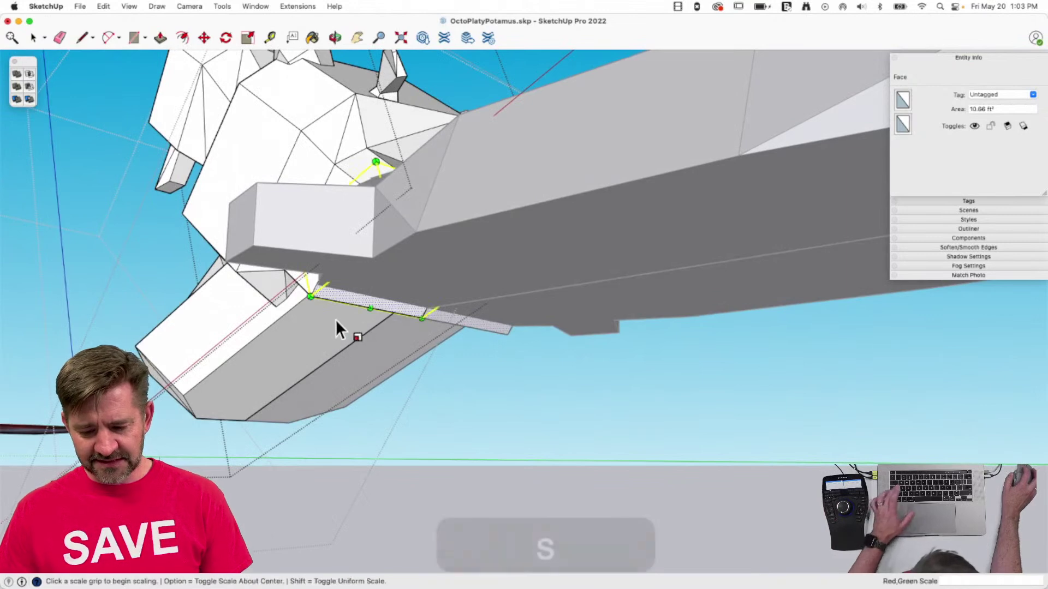
click(310, 297)
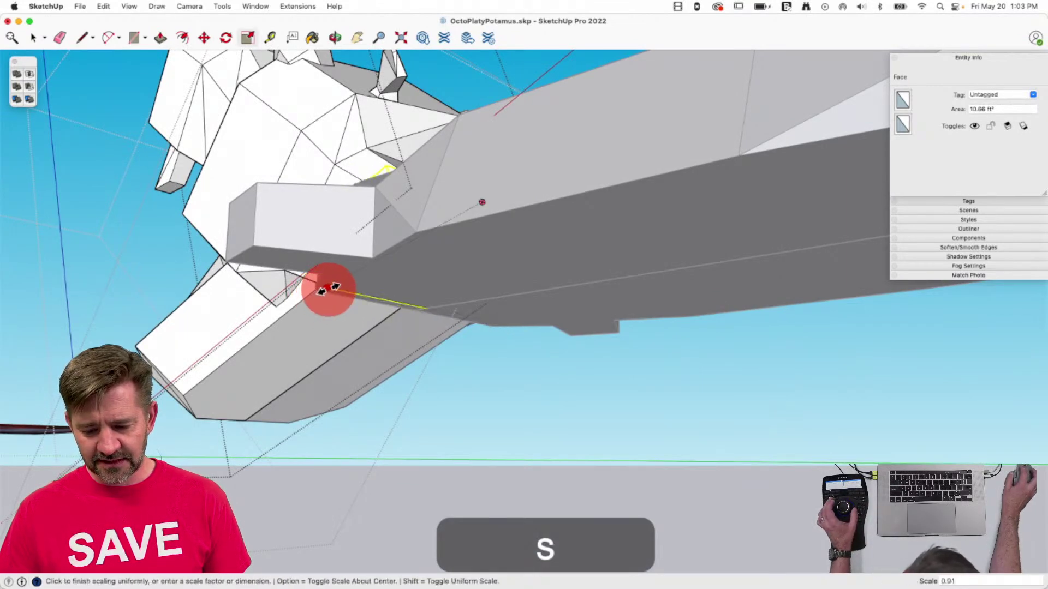
click(329, 288)
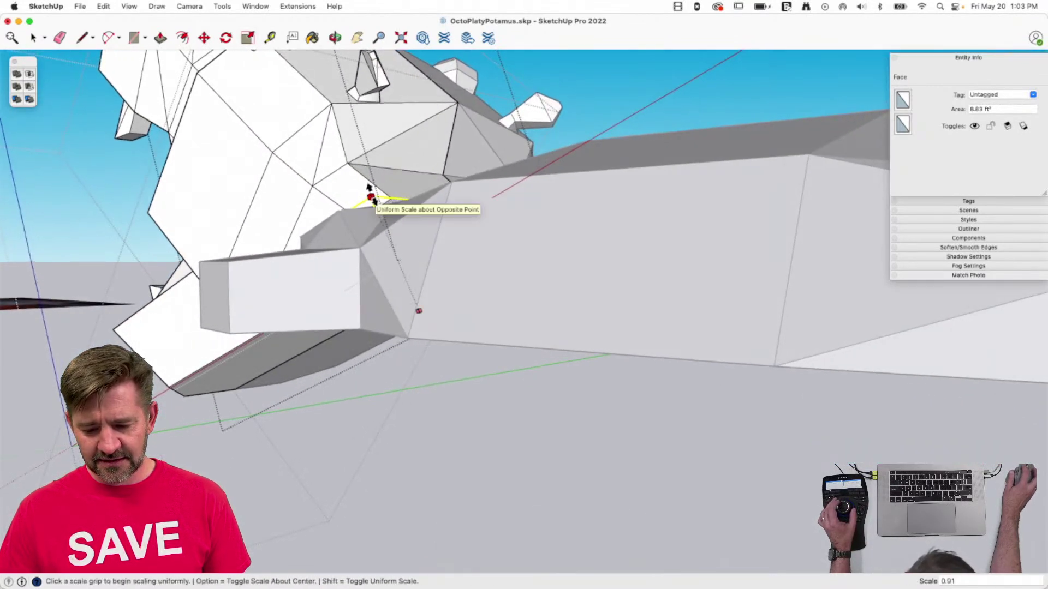
click(371, 197)
key(space)
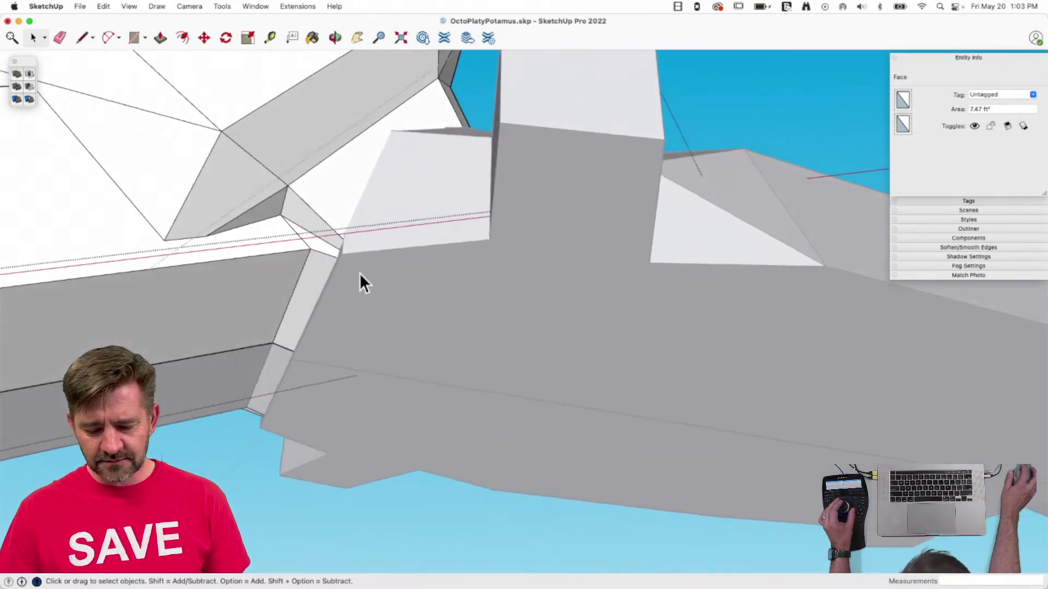
Select the hippo half's vertical neck corner edge and move it along the red axis toward the front corner of the platypus body.
key(shift+q)
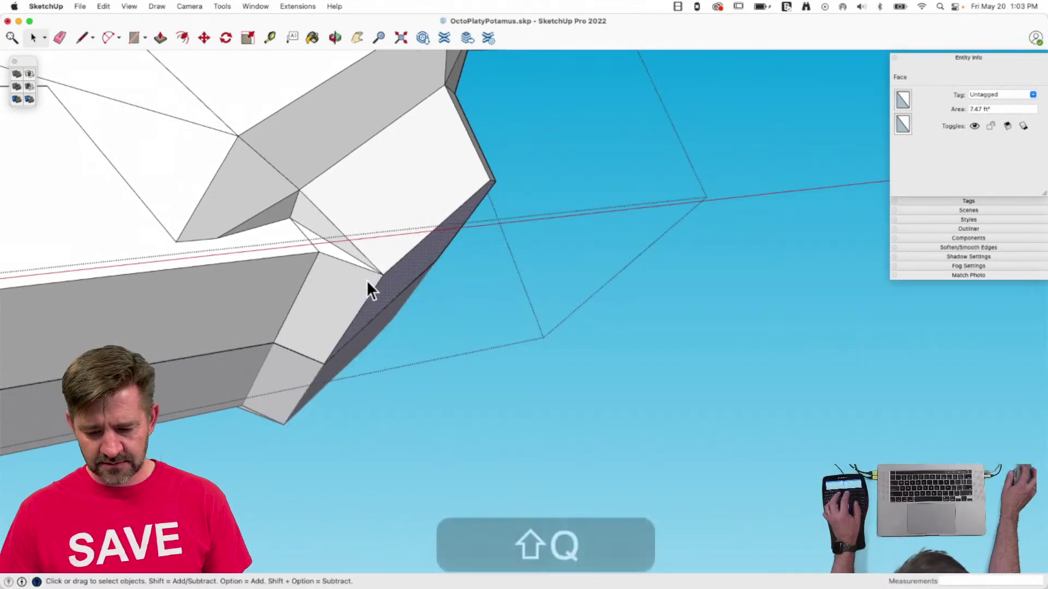
click(372, 277)
key(space)
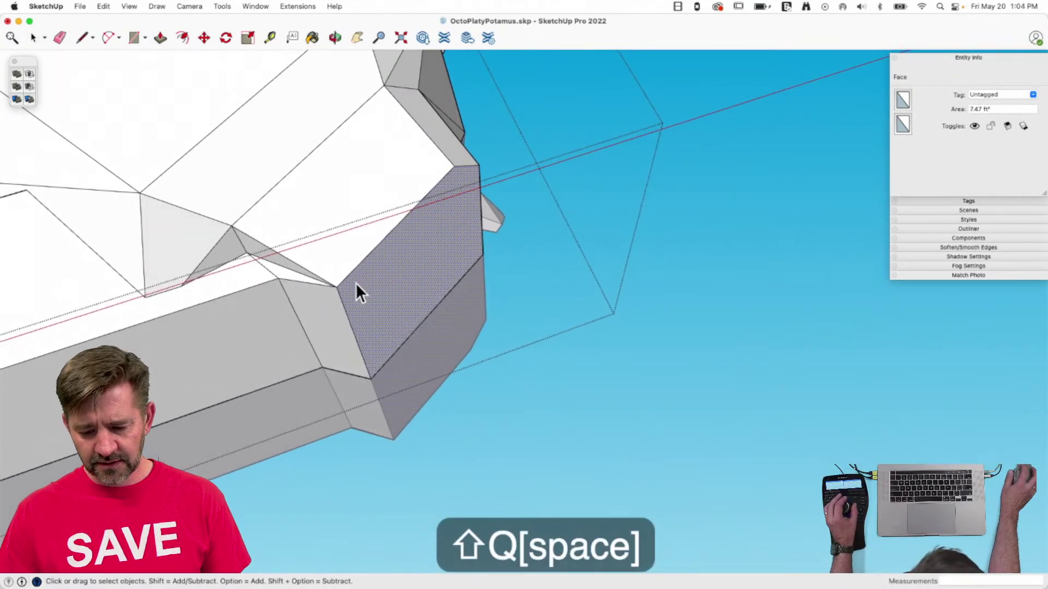
click(346, 317)
key(m)
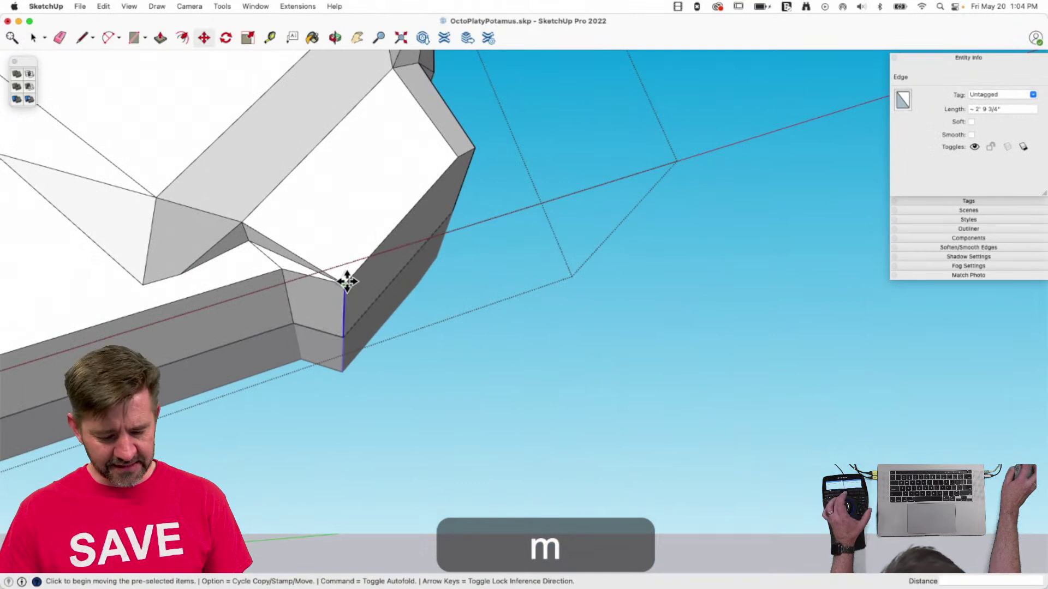
key(shift+q)
click(347, 282)
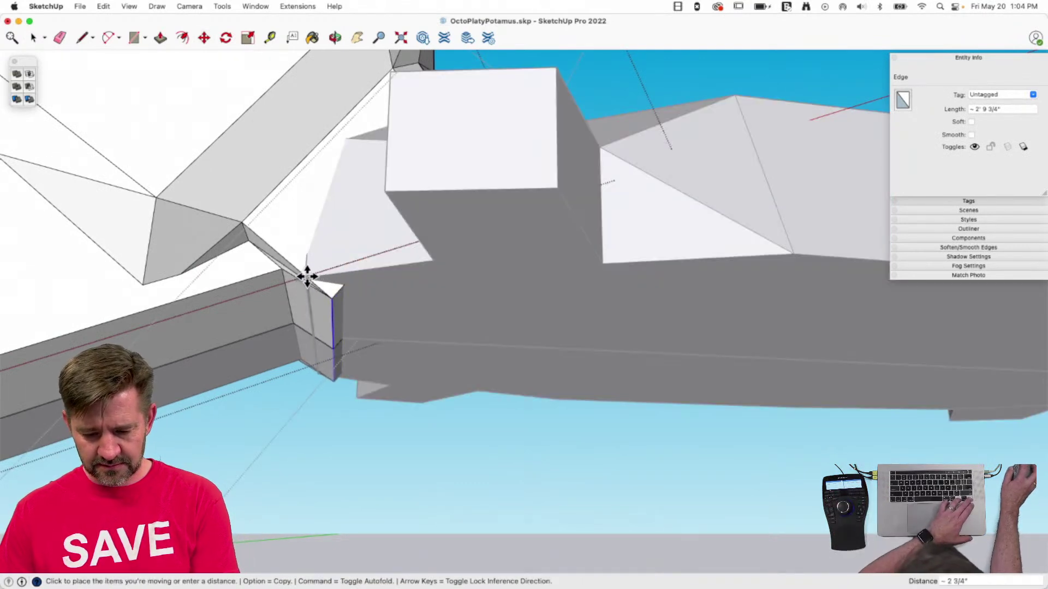
key(Right)
click(305, 277)
Move the same neck corner edge along the blue axis up to the level of the platypus body's front corner.
click(311, 295)
key(Left)
key(Right)
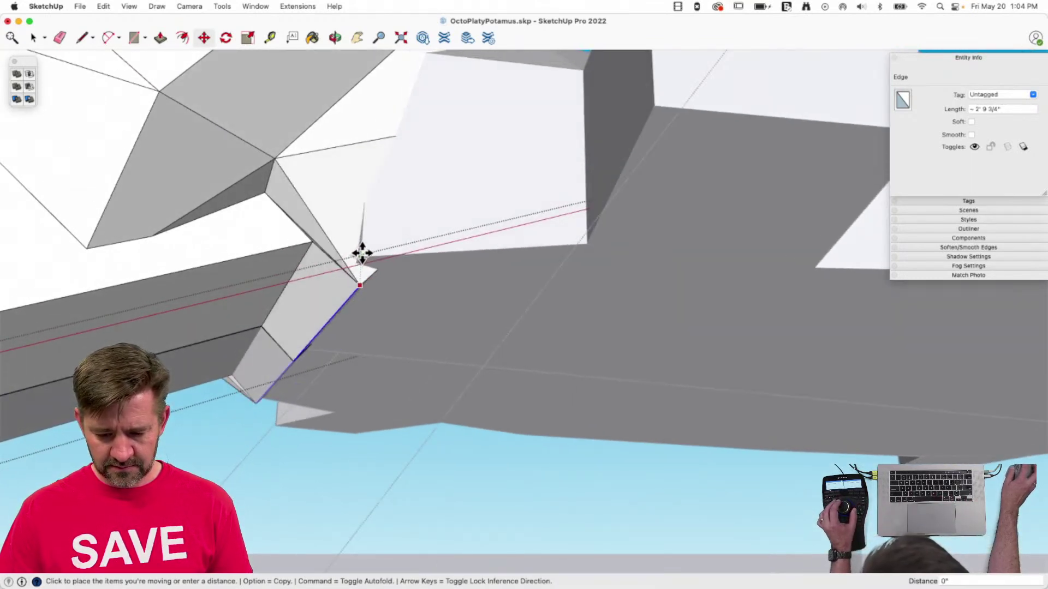
click(358, 284)
key(Up)
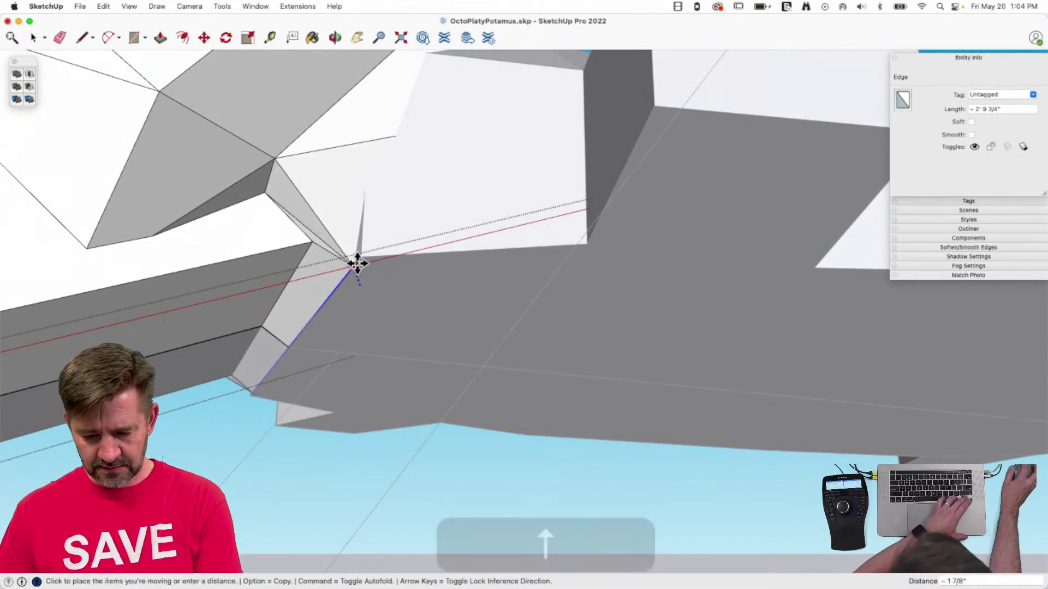
click(359, 253)
key(space)
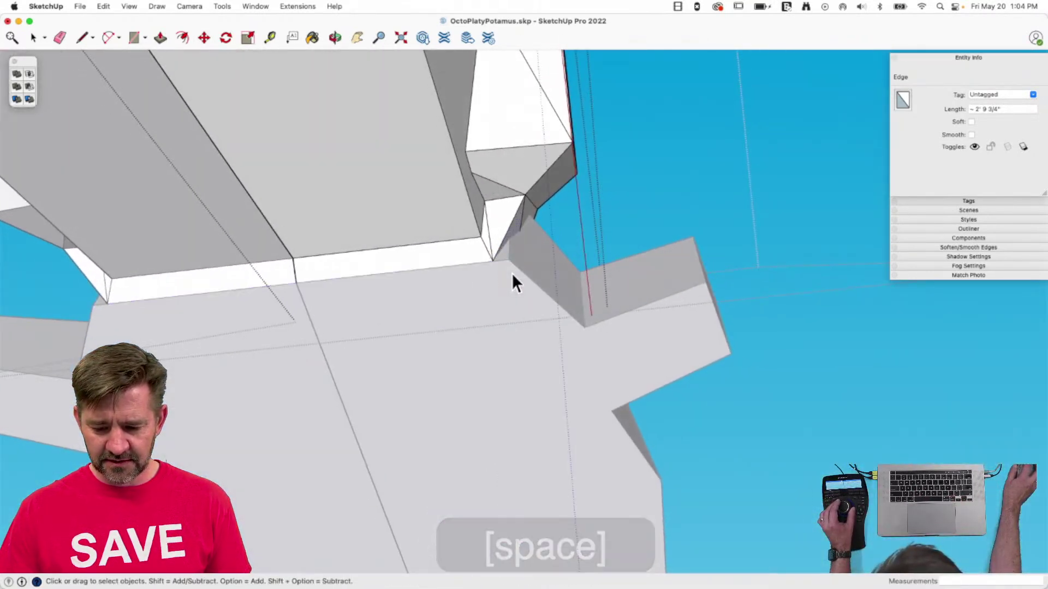
Inside the platypus half, move the front corner of the underside 2 1/2" to meet the hippo half's neck corner.
key(super+t)
key(m)
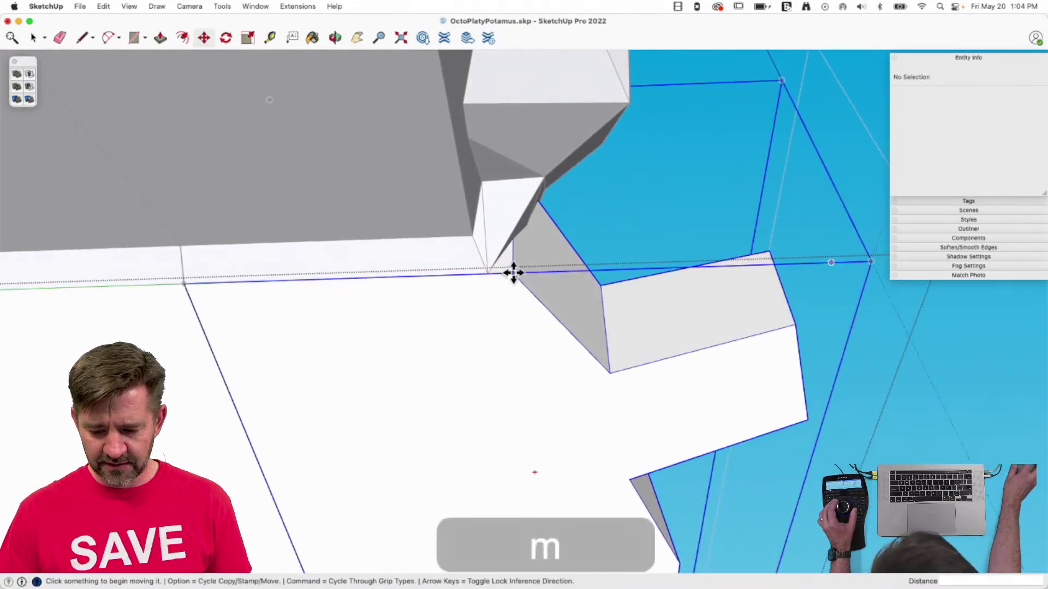
key(space)
key(m)
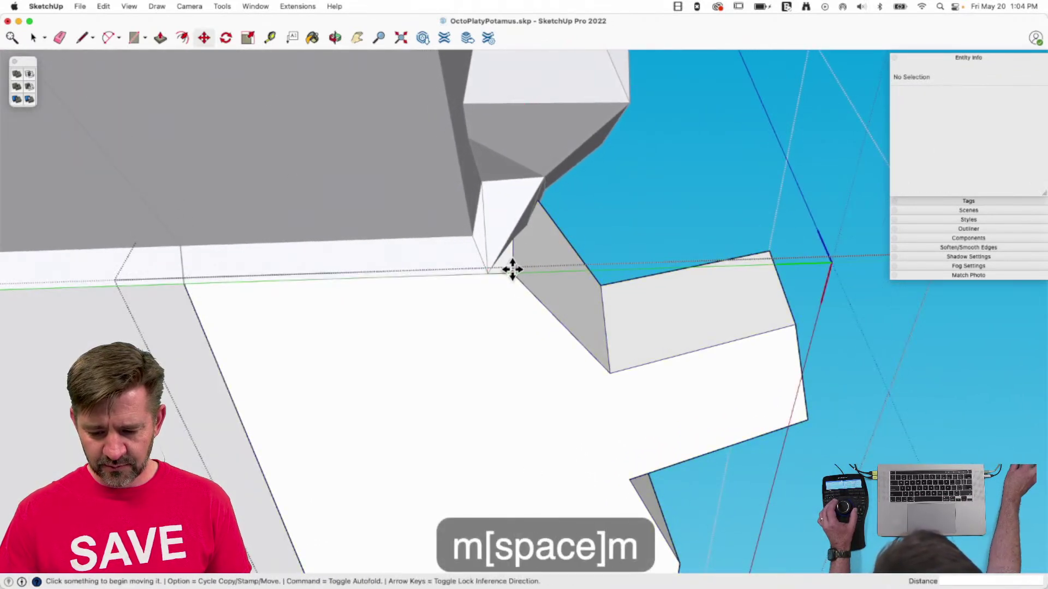
click(511, 272)
click(490, 275)
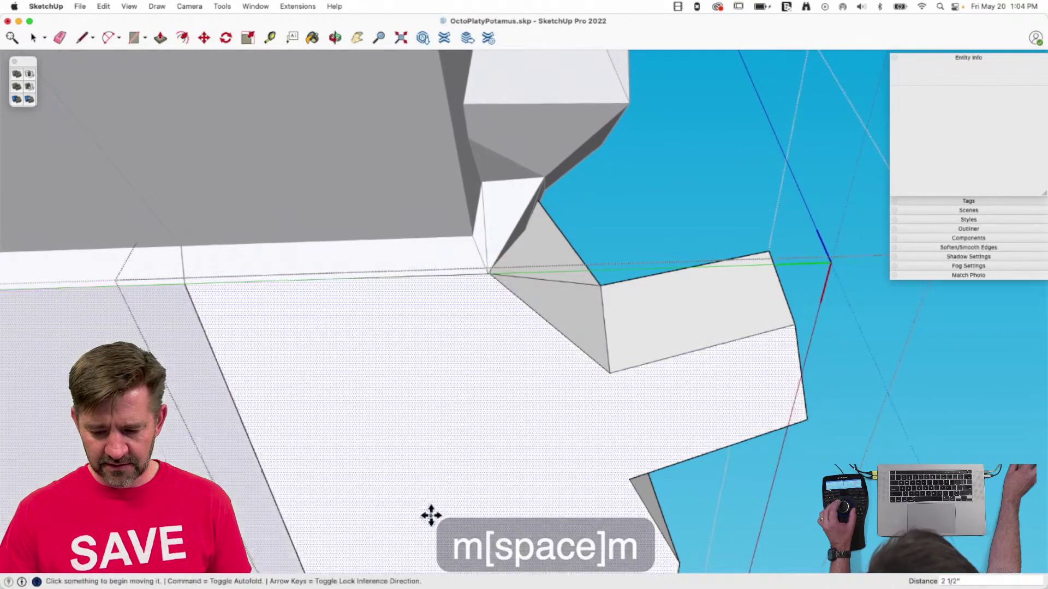
key(space)
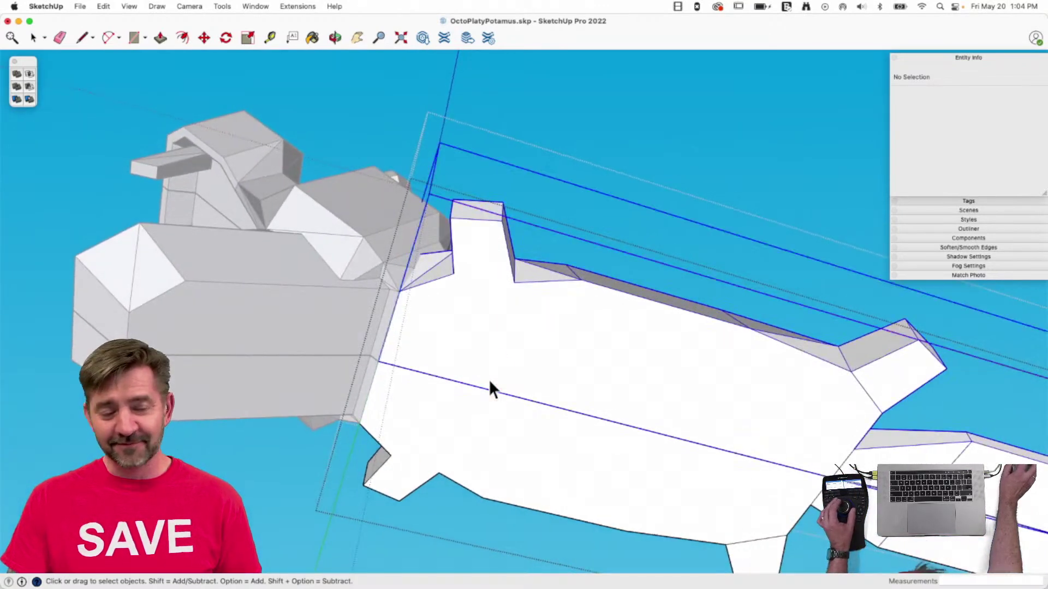
Open the platypus half for editing and draw a rectangle on its belly, extending from mid-body to the centre line.
click(489, 382)
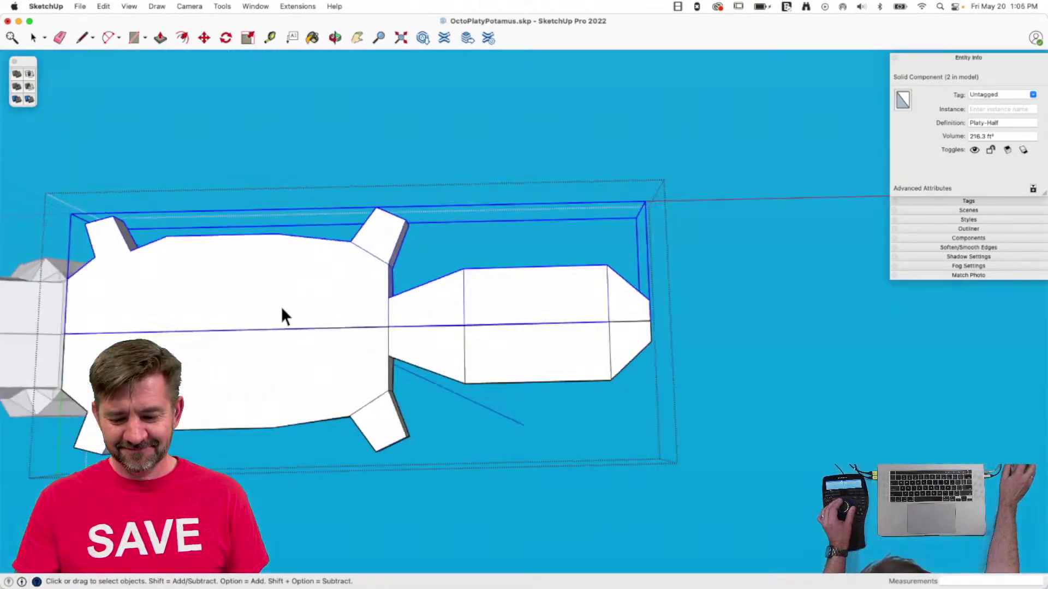
double_click(208, 309)
key(r)
click(214, 327)
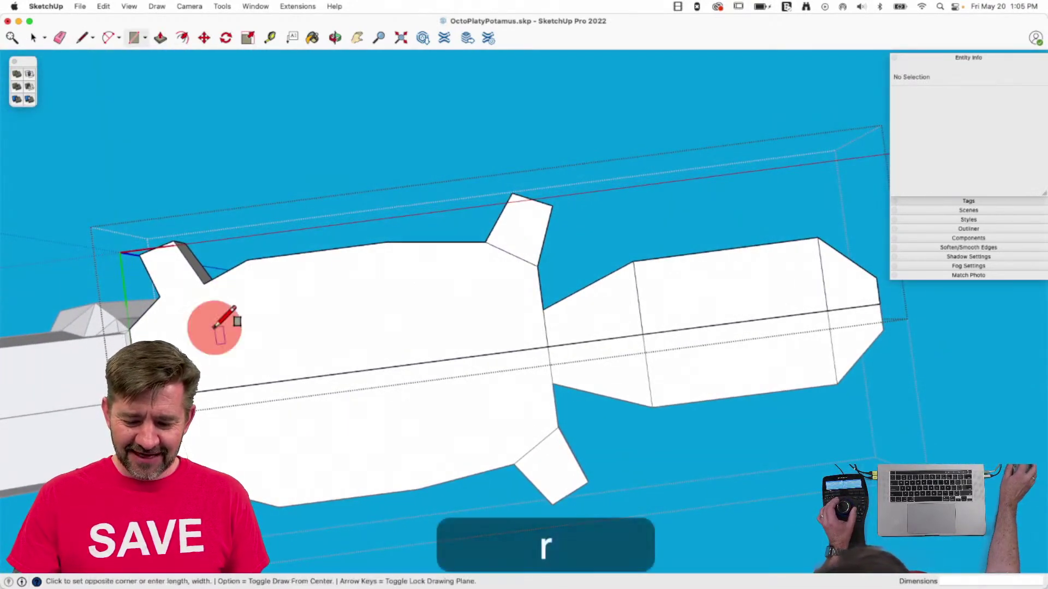
click(461, 357)
key(space)
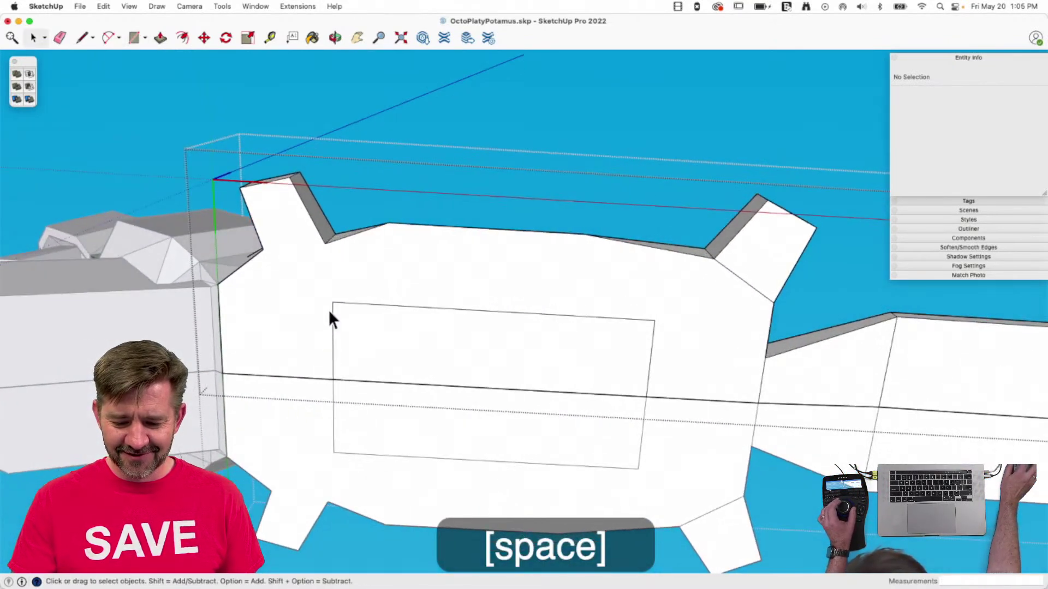
Draw lines from the belly rectangle's front corner to both inner corners of the front leg and the next body outline vertex.
click(321, 326)
key(l)
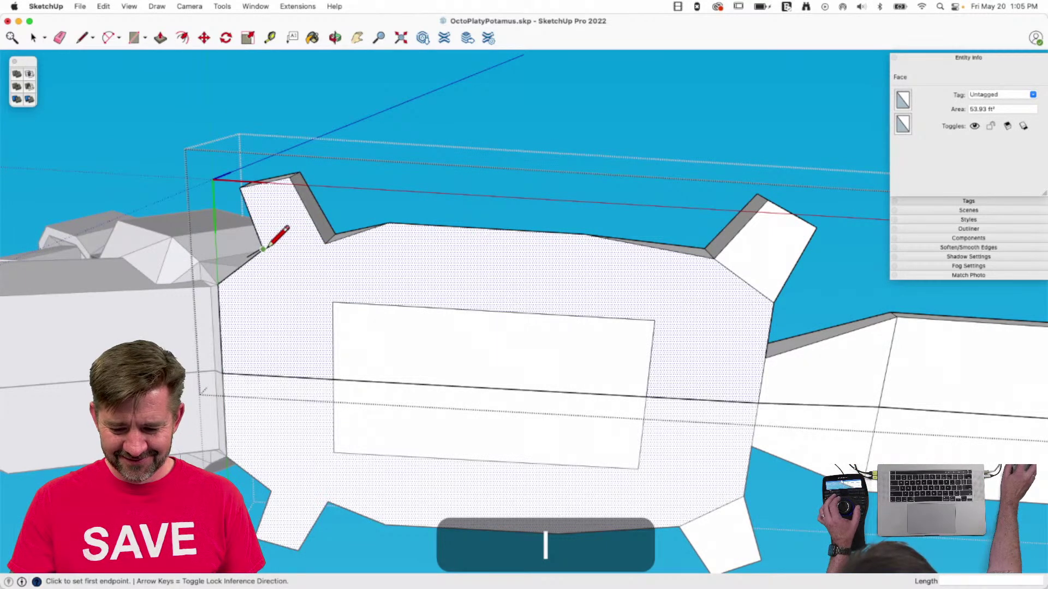
click(332, 301)
click(328, 247)
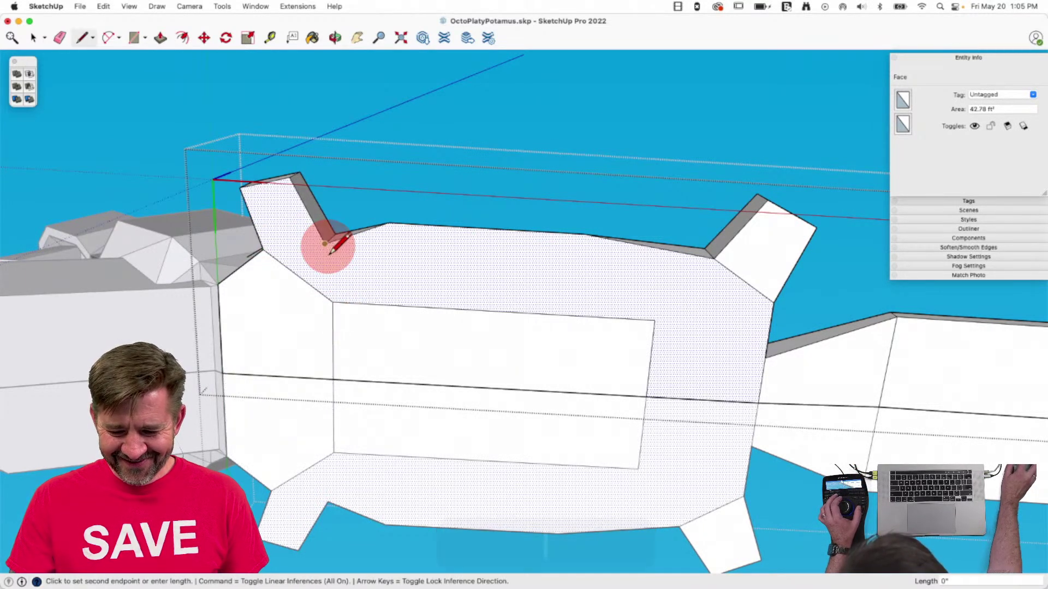
click(332, 301)
click(388, 222)
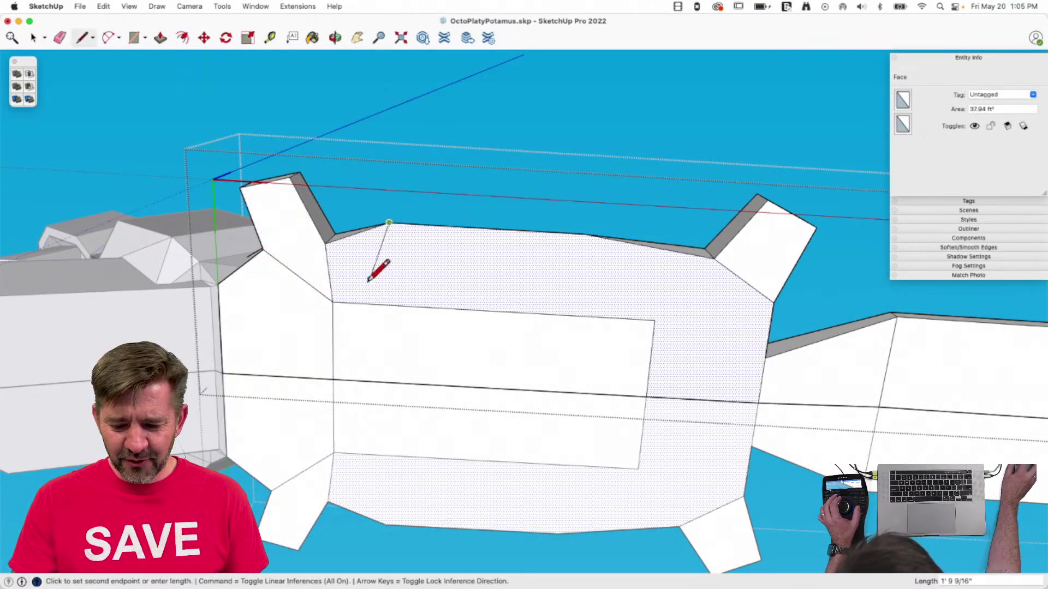
click(333, 301)
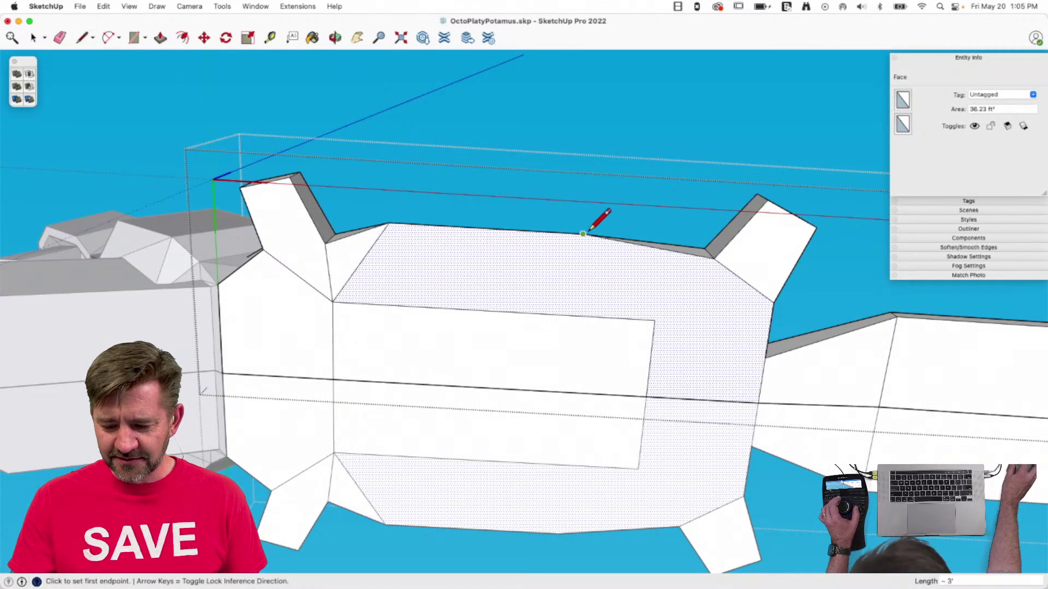
Connect the belly rectangle's rear corner with lines to the rear body outline vertex, both rear leg corners and the tail corner.
click(654, 320)
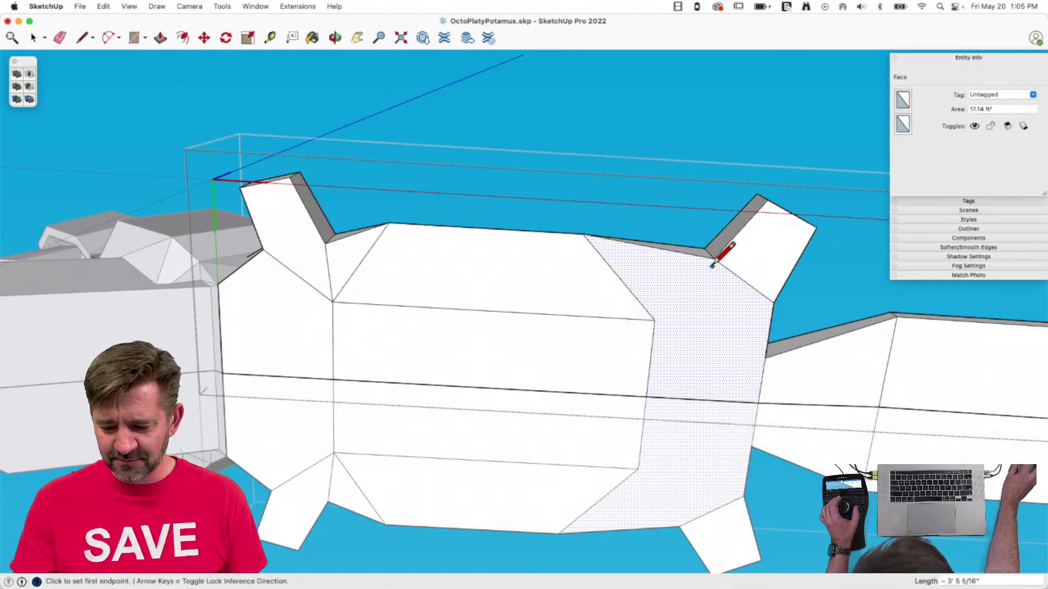
click(655, 319)
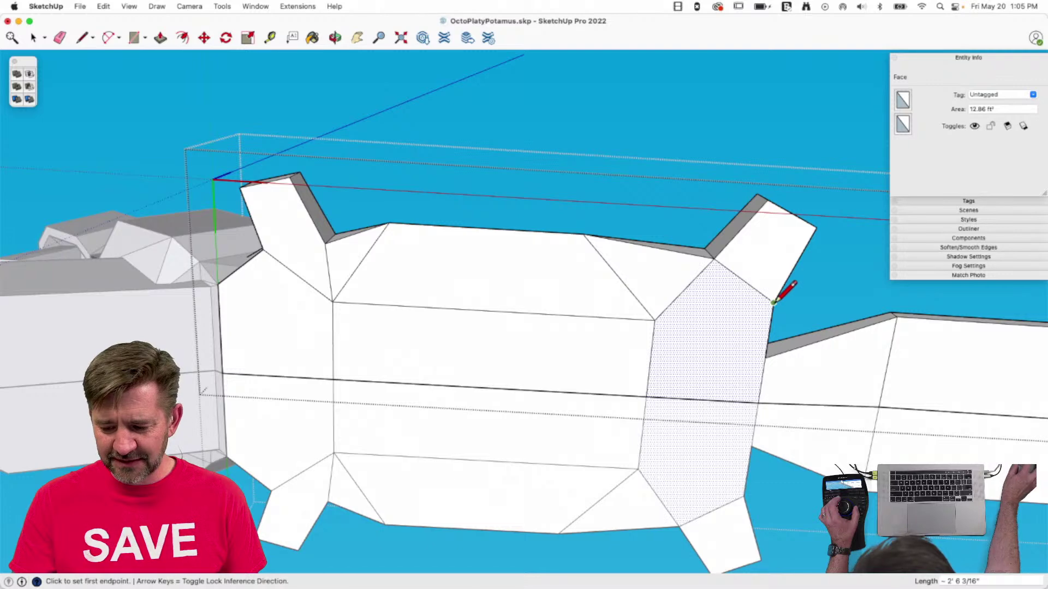
click(654, 319)
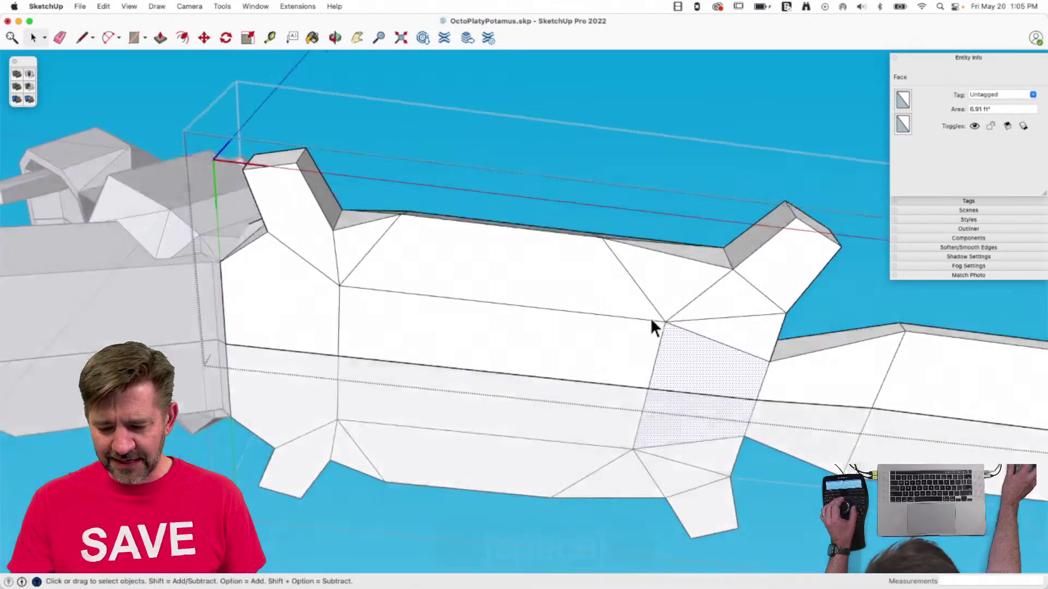
key(space)
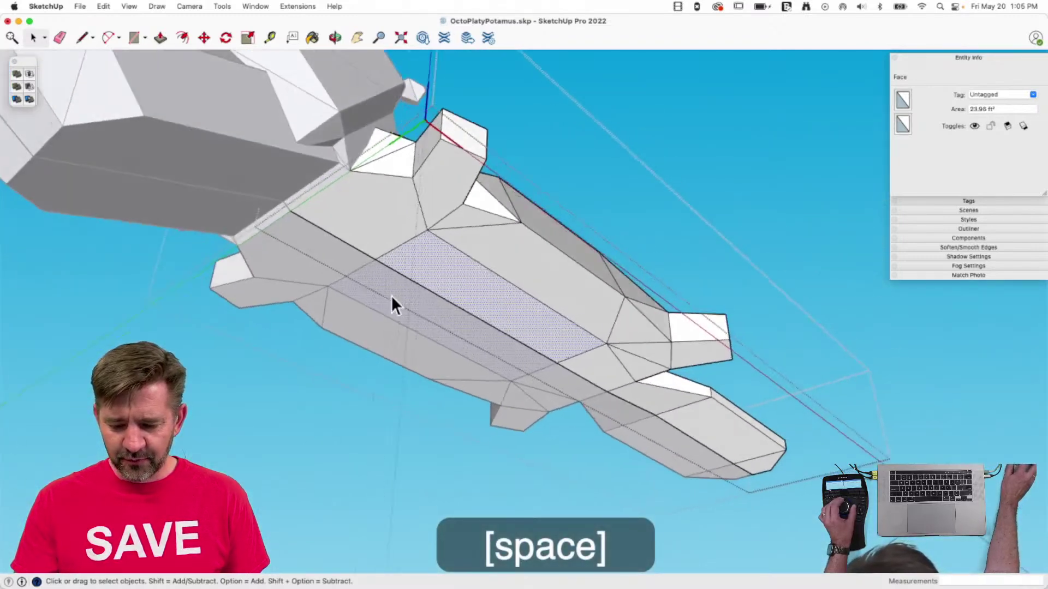
key(l)
click(375, 161)
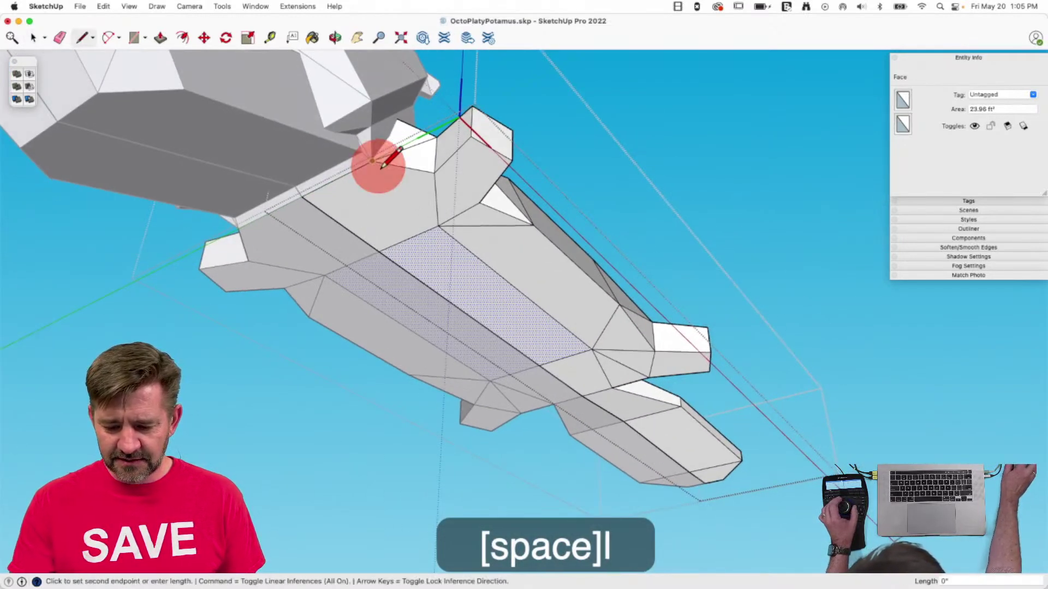
key(l)
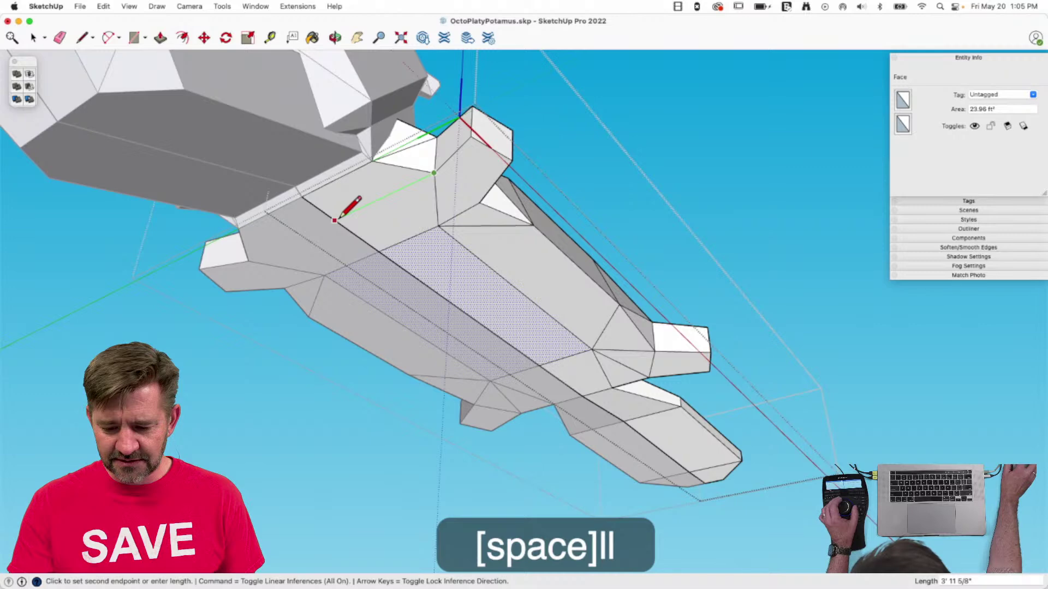
key(space)
Lower the belly rectangle face about 8 1/4" along the blue axis and shift it about 3 13/16".
key(m)
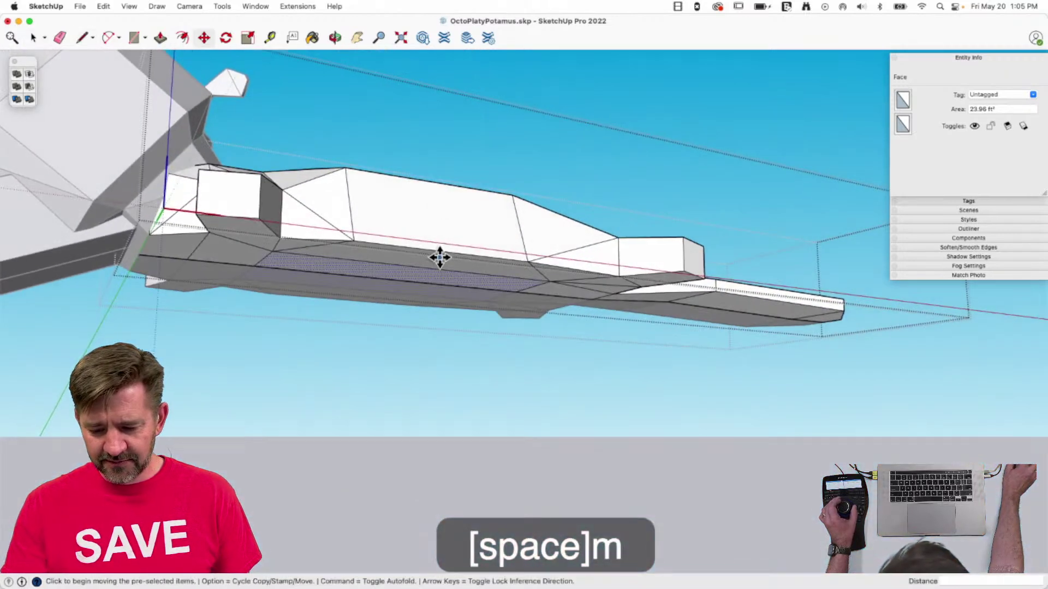
key(Up)
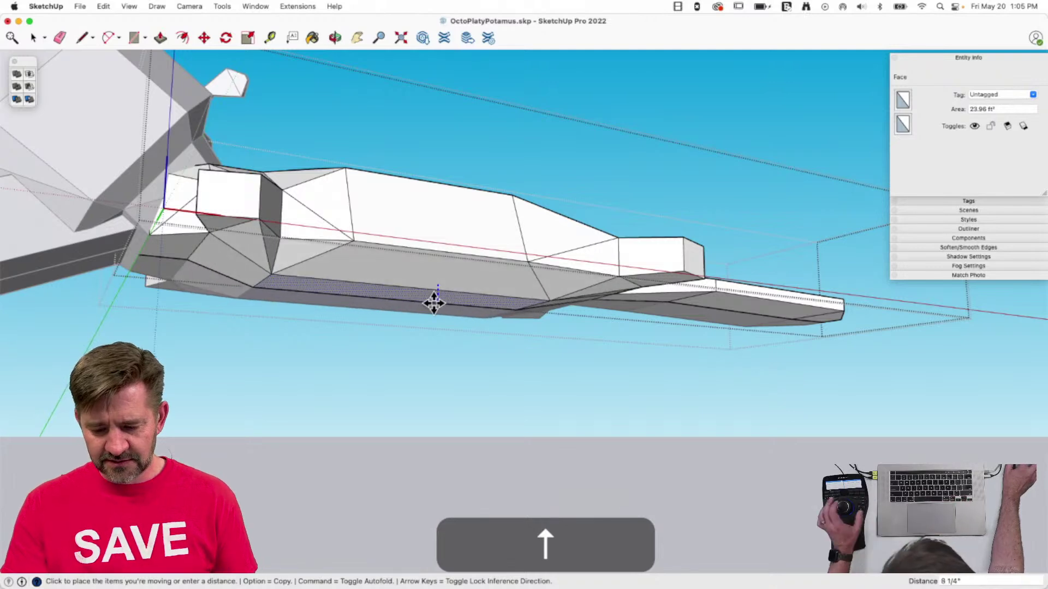
click(433, 305)
key(space)
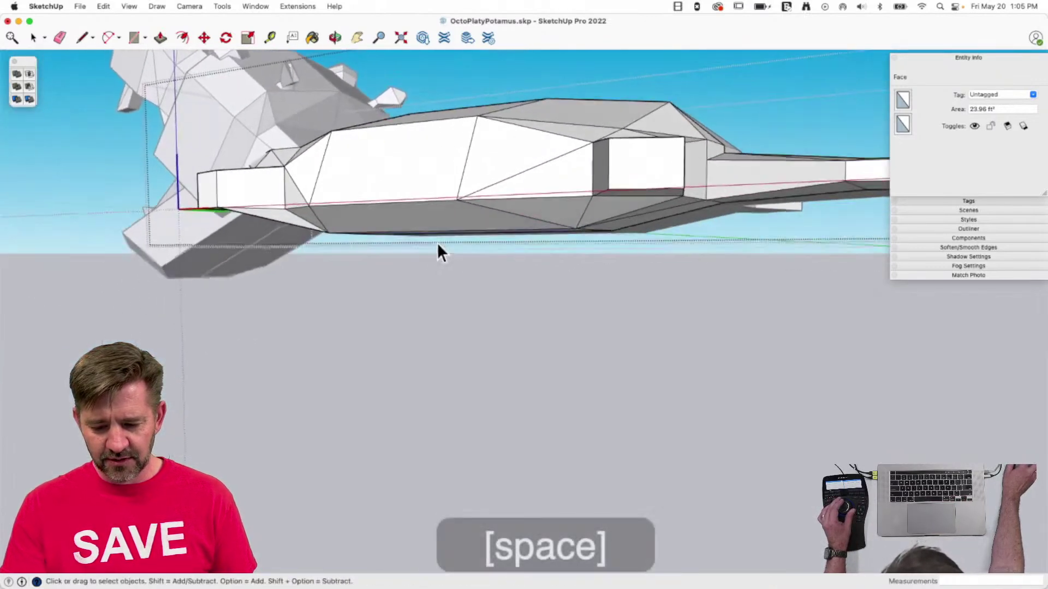
key(m)
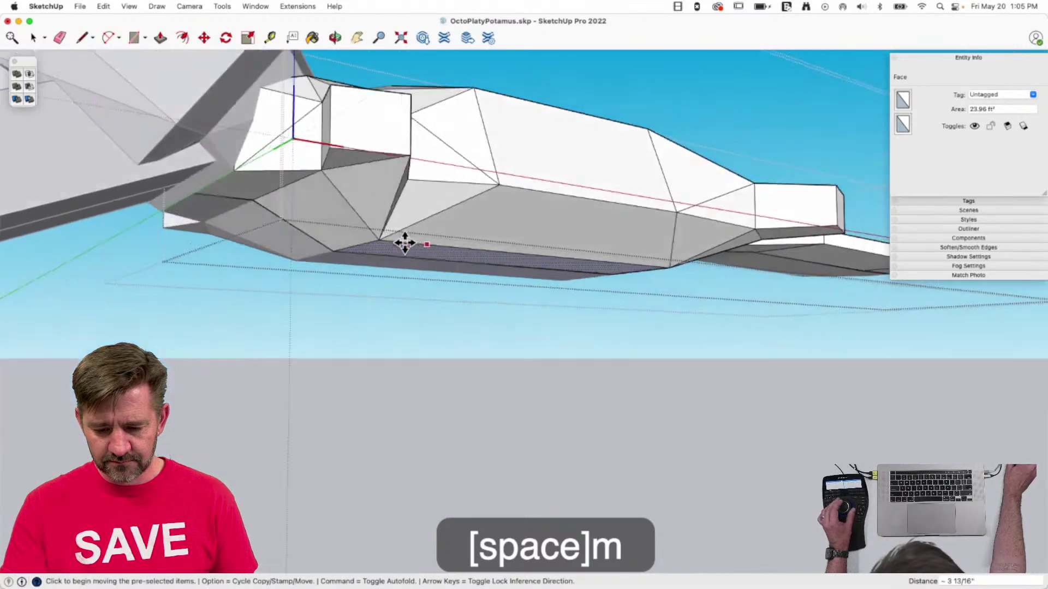
key(space)
Erase the fold edge between the front leg and the lowered belly, and draw a line across the leg's base to rebuild the faces.
key(e)
click(427, 167)
key(l)
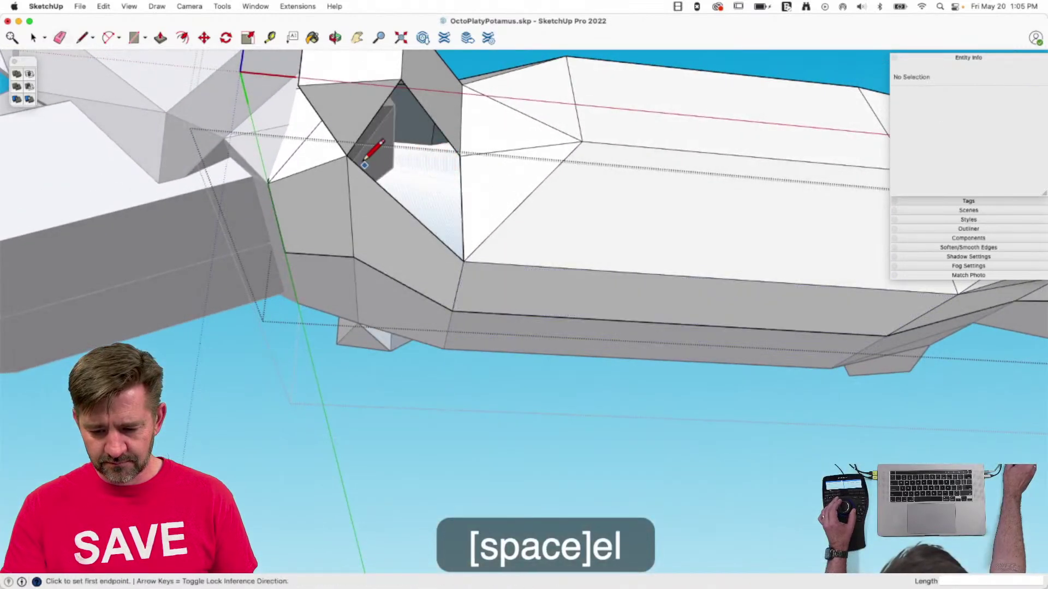
click(460, 155)
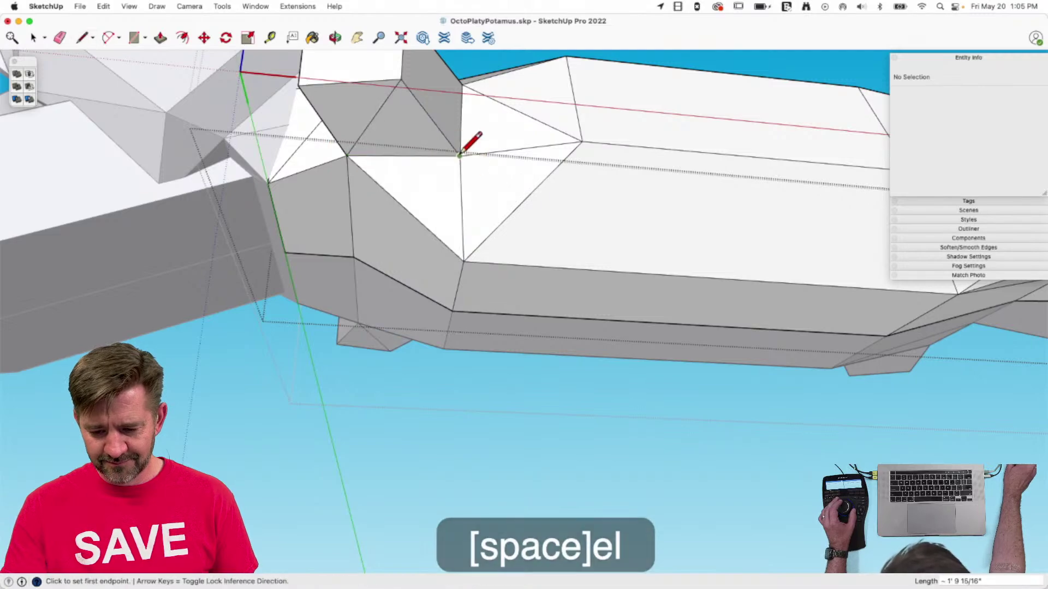
key(space)
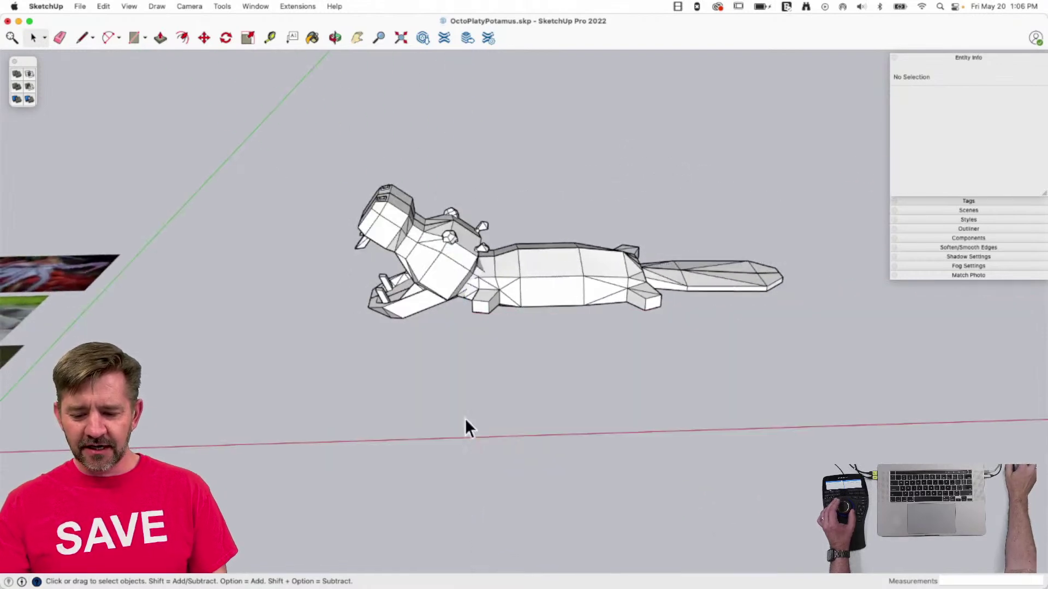
Save the model and select the hippo half on the near side.
key(space)
click(411, 279)
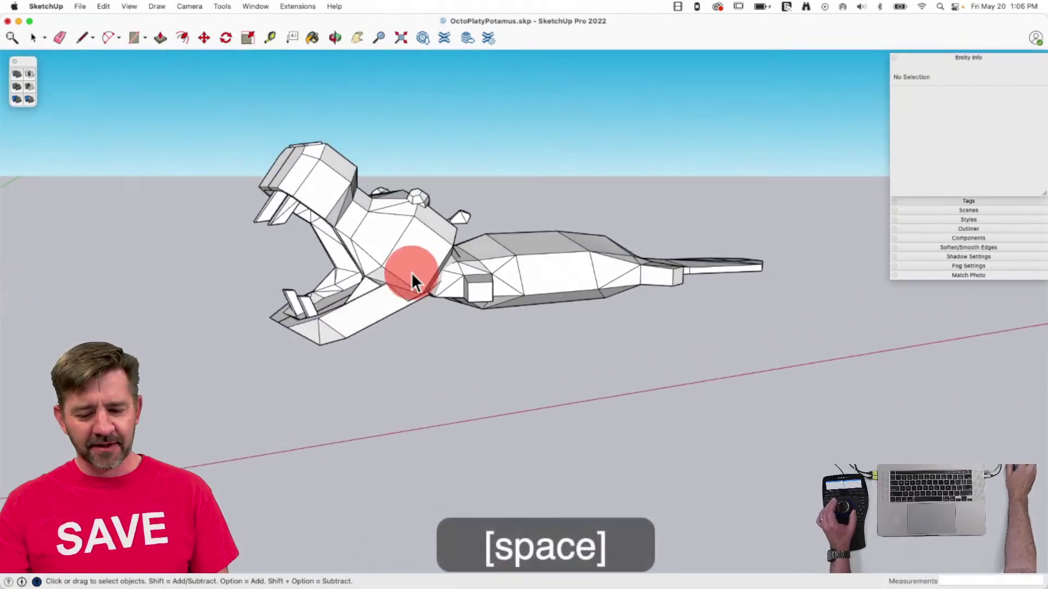
shift+click(522, 276)
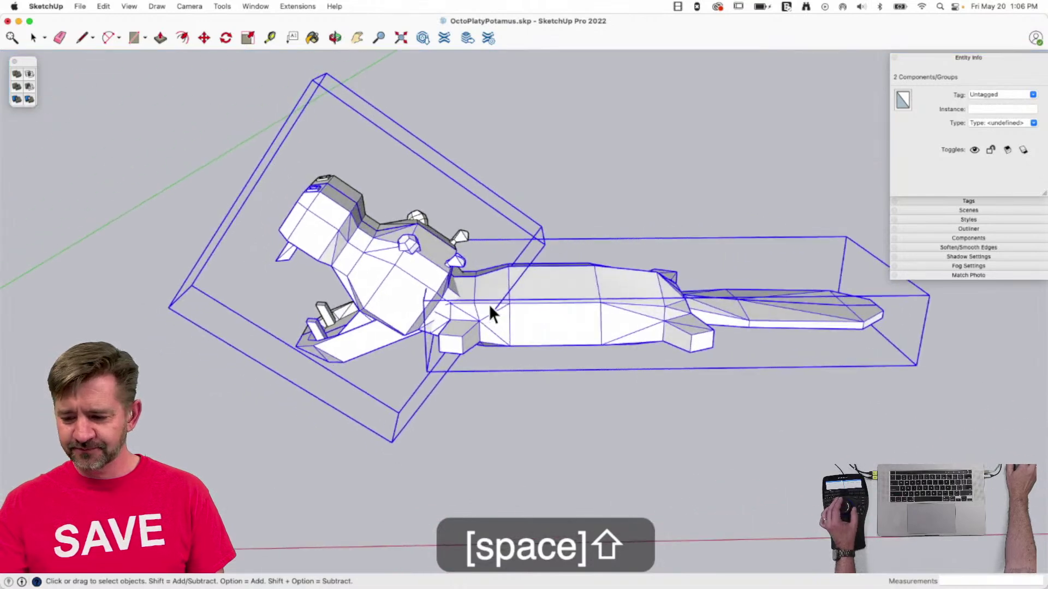
key(super+s)
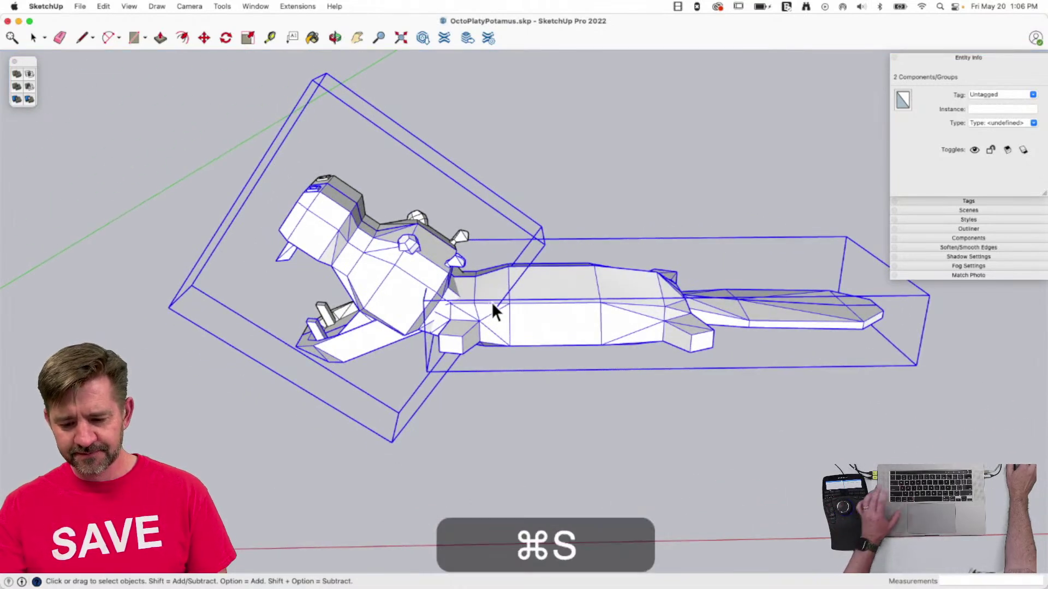
click(423, 274)
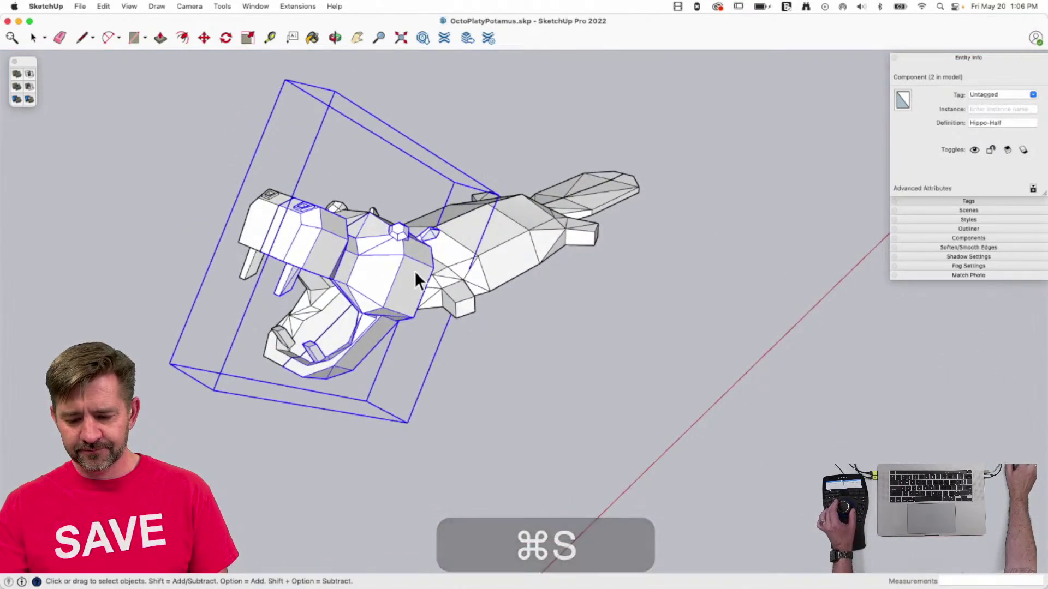
Open the near hippo half component, cut the solid shell group out of it, and close the component.
double_click(414, 281)
click(405, 265)
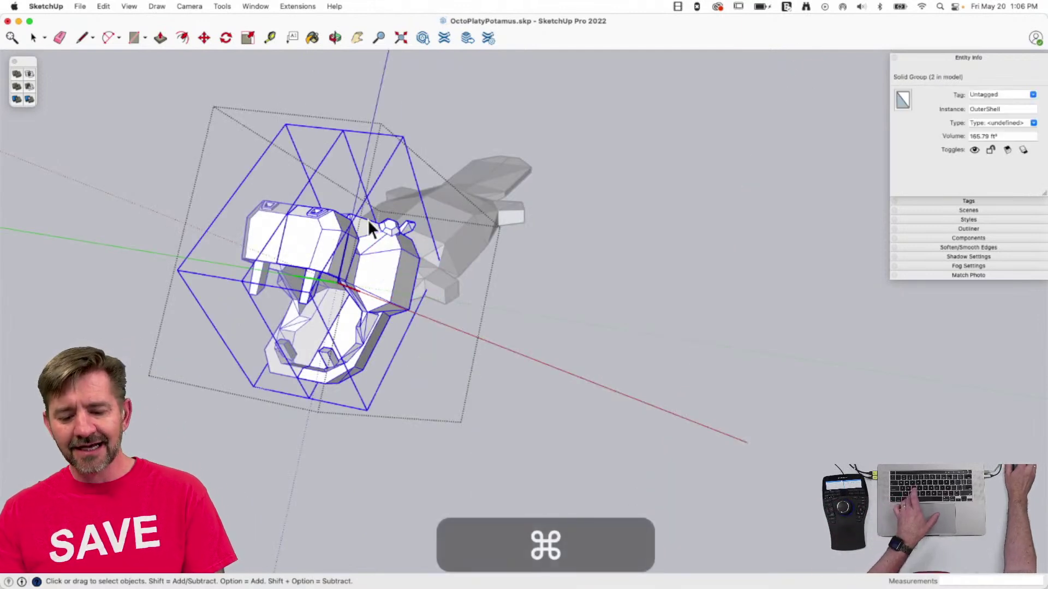
key(super+x)
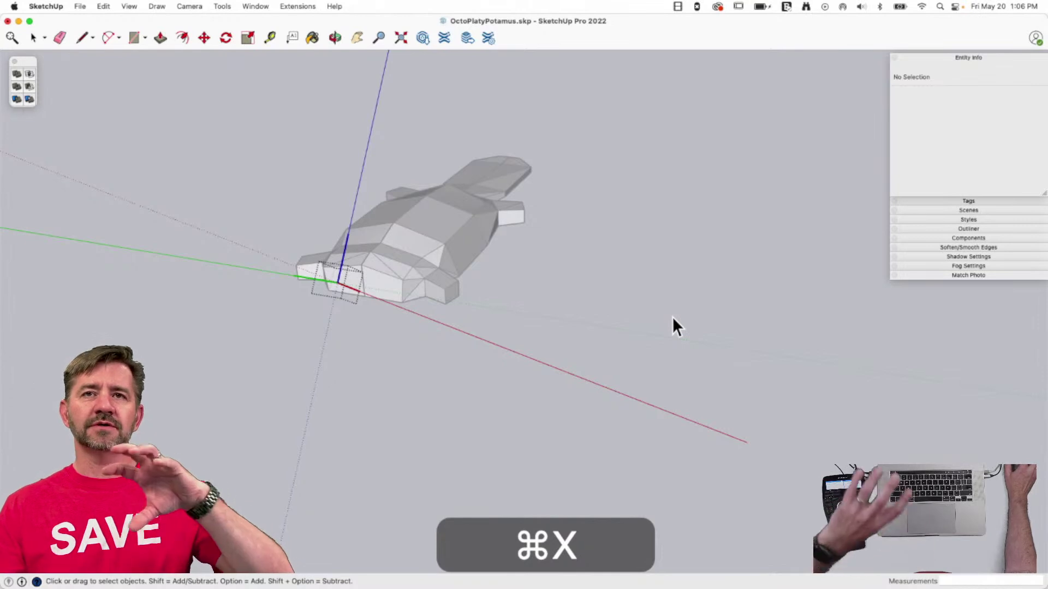
click(673, 317)
Try to paste the cut hippo shell in place inside the group holding the platypus halves.
double_click(435, 235)
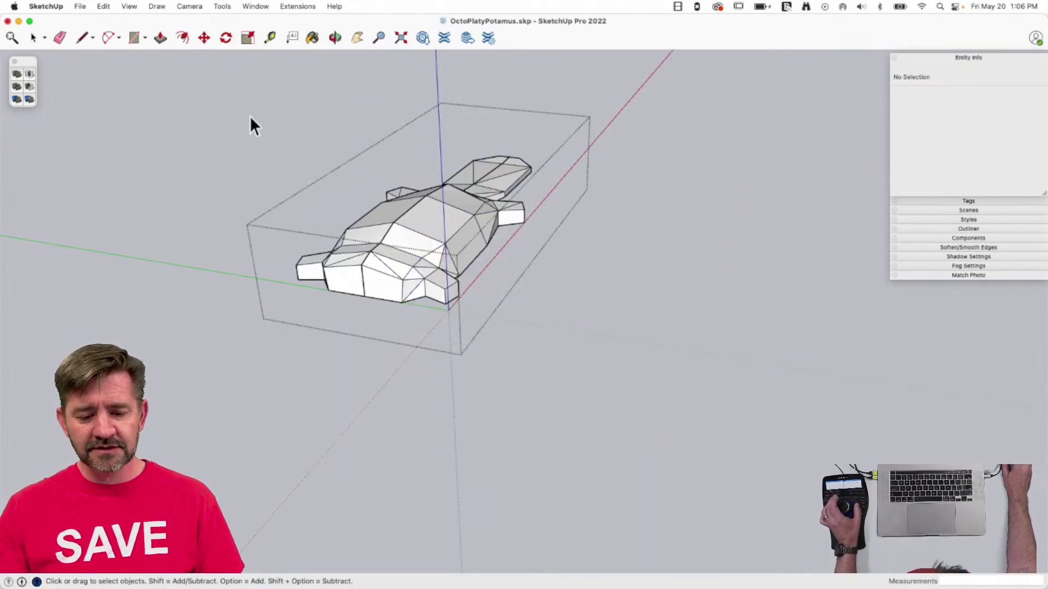
click(99, 5)
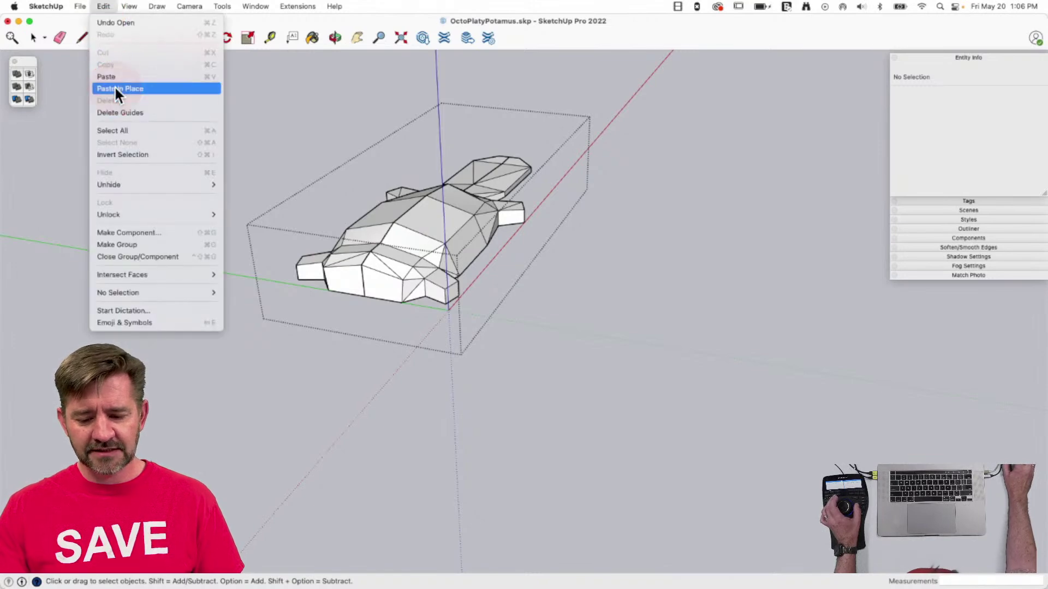
click(114, 85)
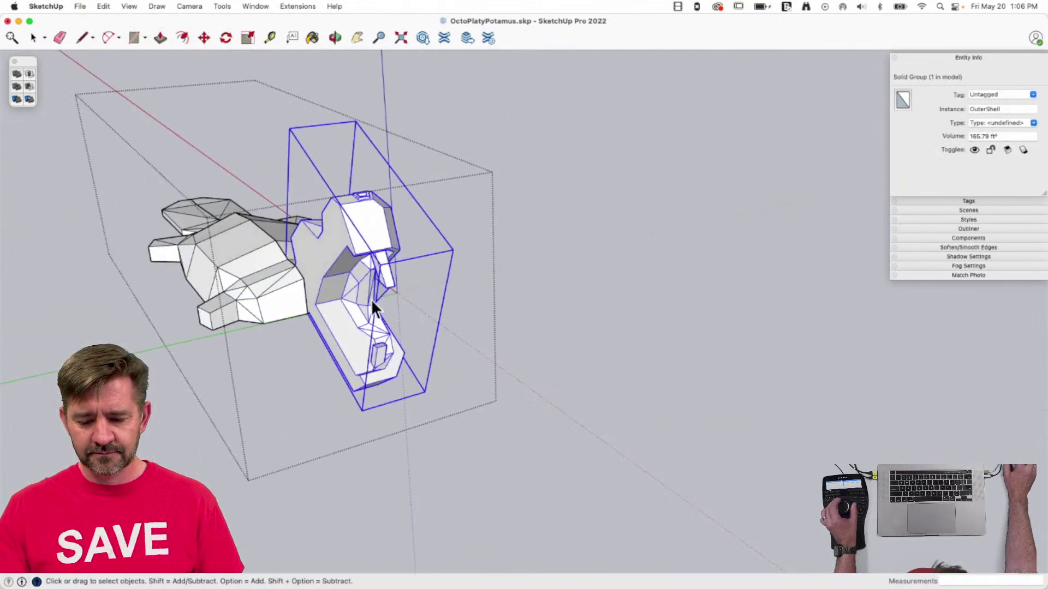
click(511, 260)
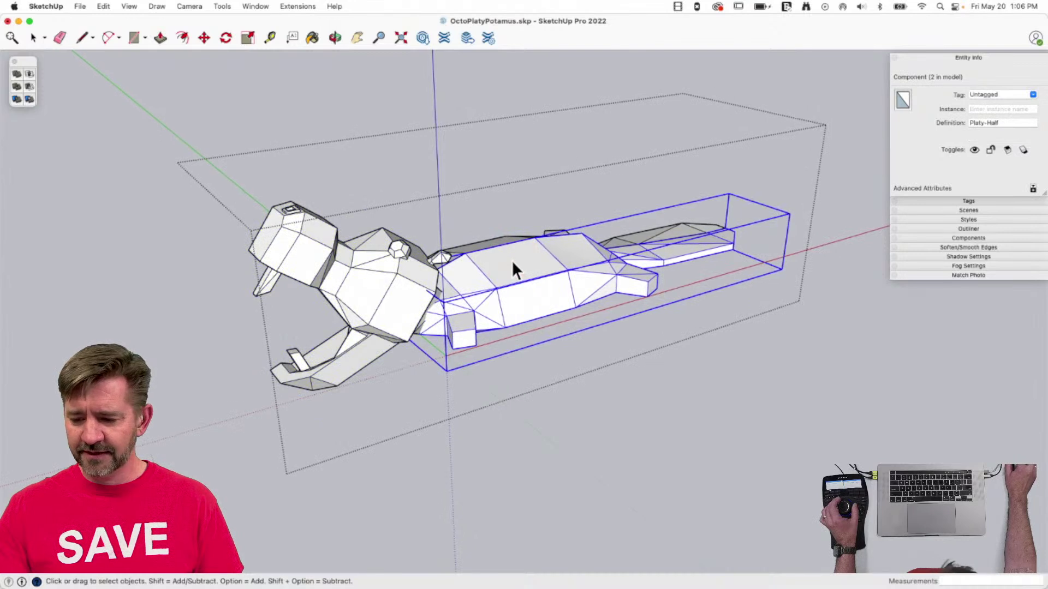
key(super+z)
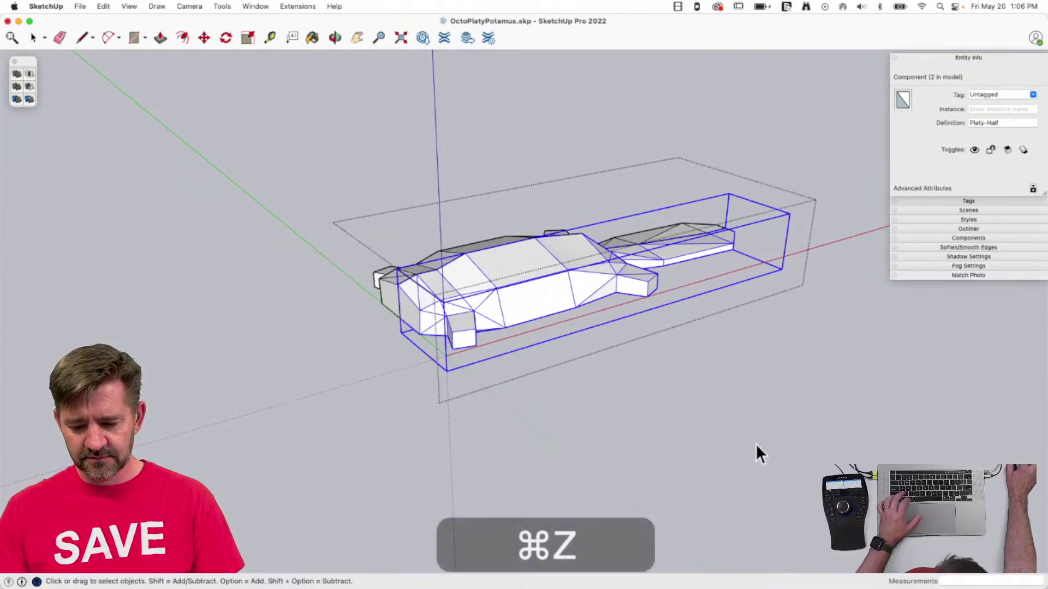
Explode the group that holds the two platypus halves.
click(555, 295)
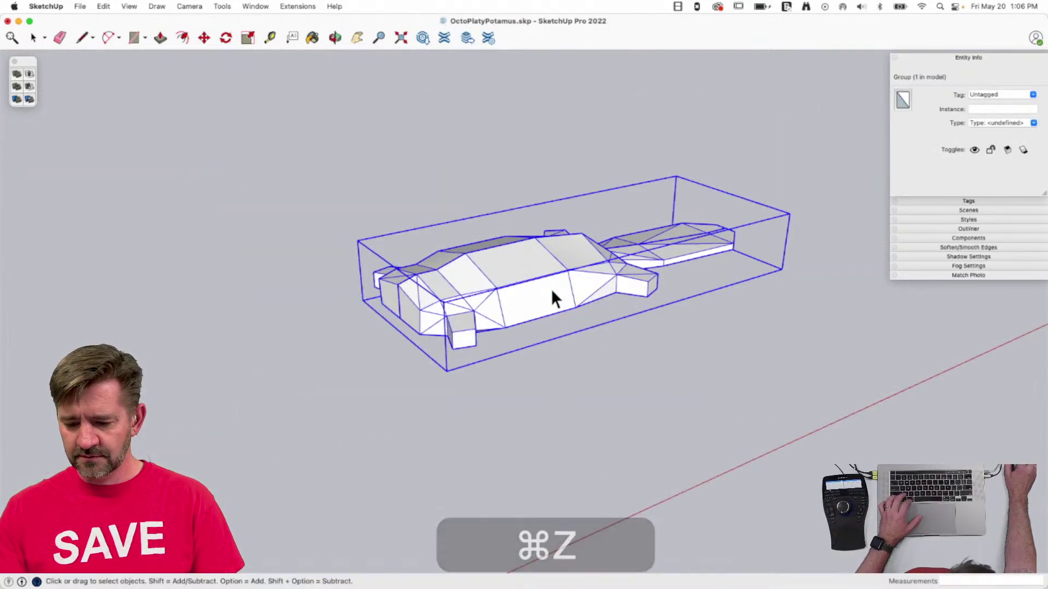
right_click(549, 286)
click(593, 358)
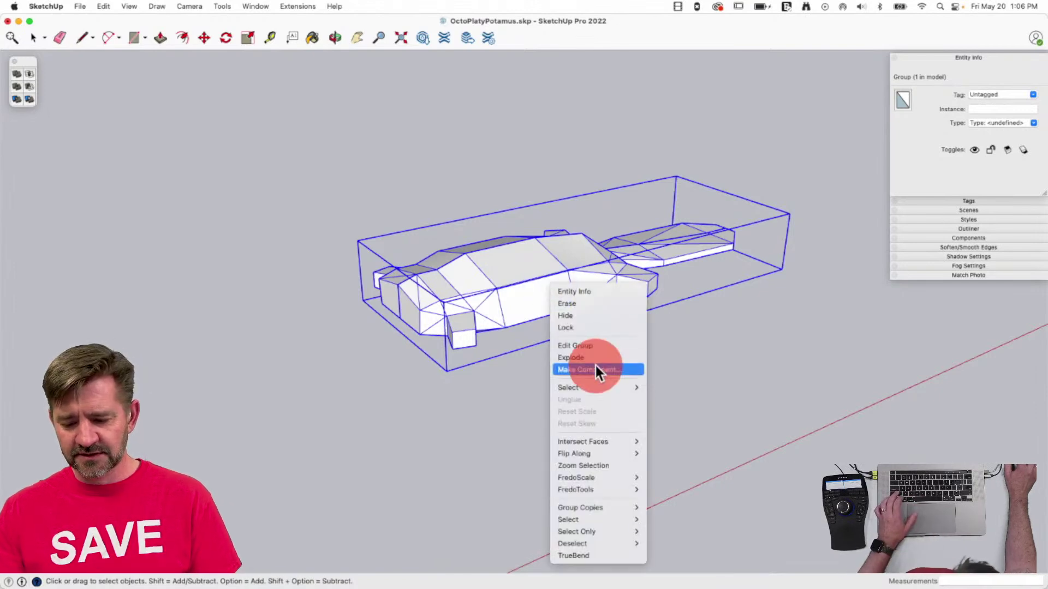
Open the near platypus half and group all of its loose body geometry.
double_click(512, 273)
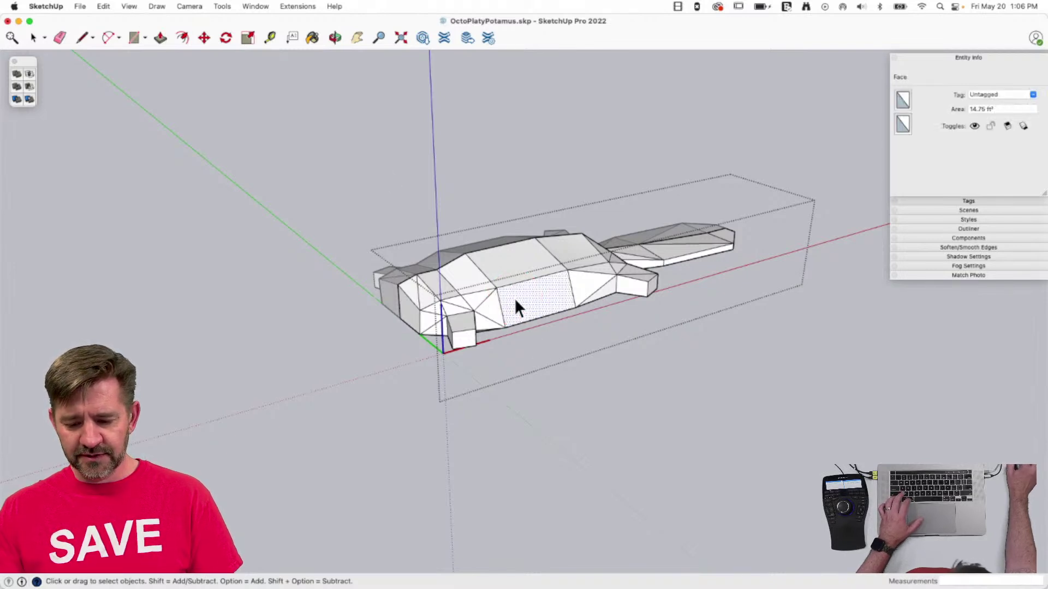
triple_click(539, 296)
right_click(539, 296)
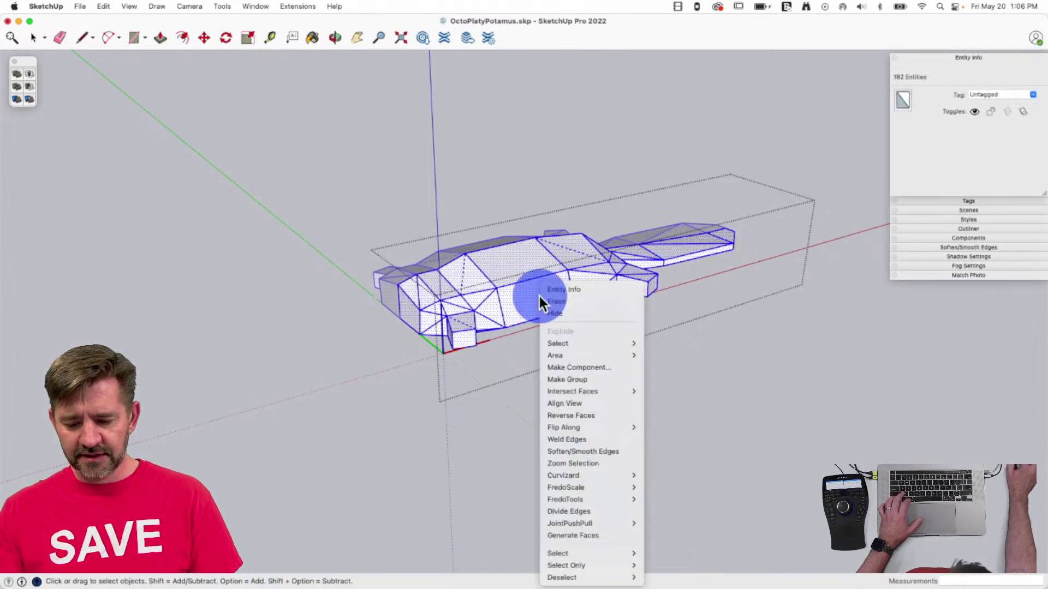
click(587, 377)
Paste the hippo shell in place inside the platypus half, select it together with the body group, and save the model.
click(104, 6)
click(130, 91)
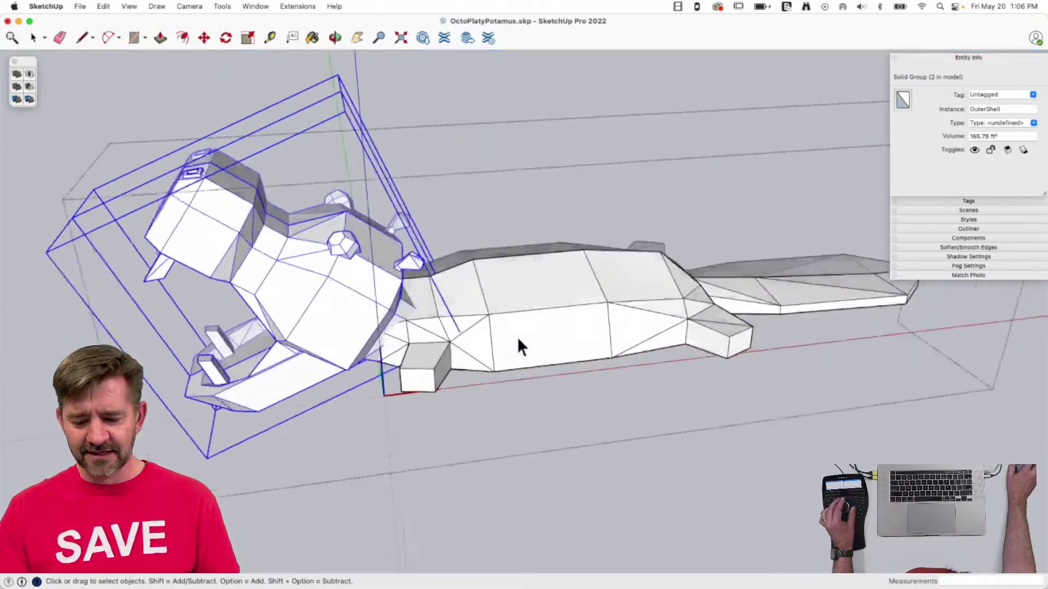
click(477, 340)
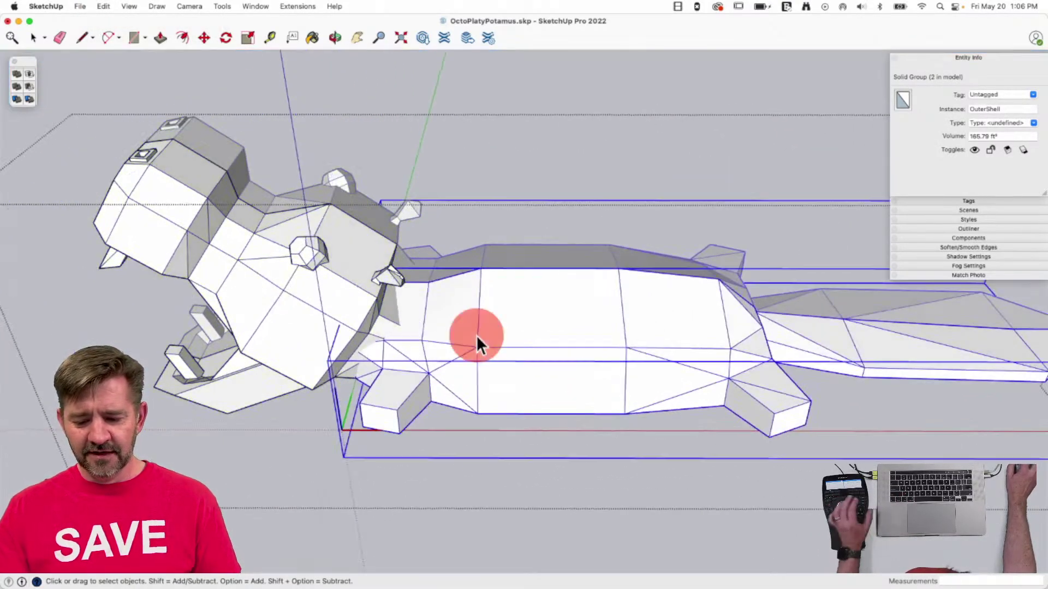
shift+click(303, 307)
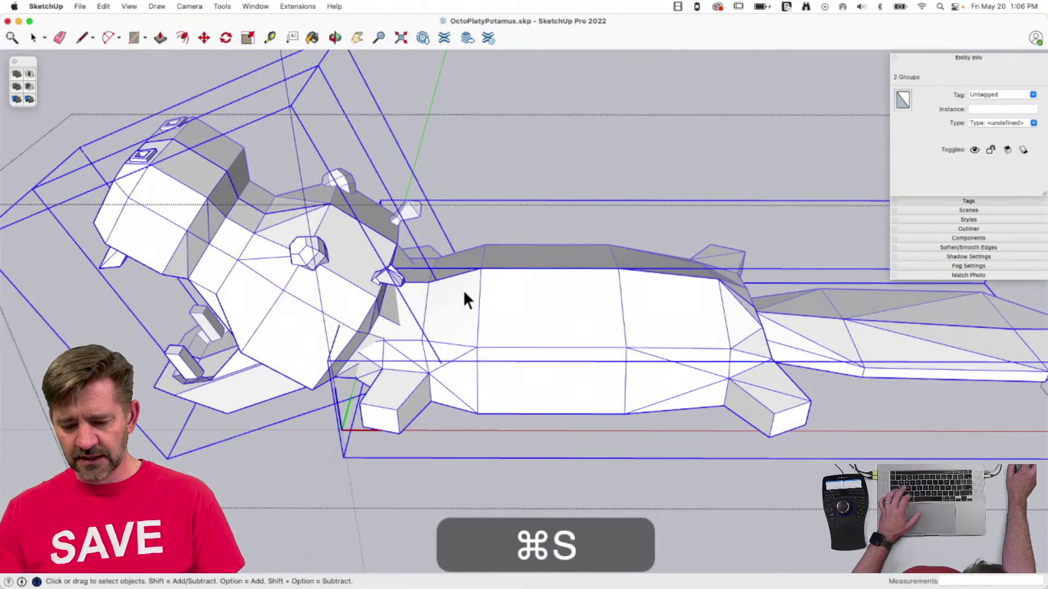
Check the hippo and body groups individually, and fix the body group's internal face with Solid Inspector².
click(493, 332)
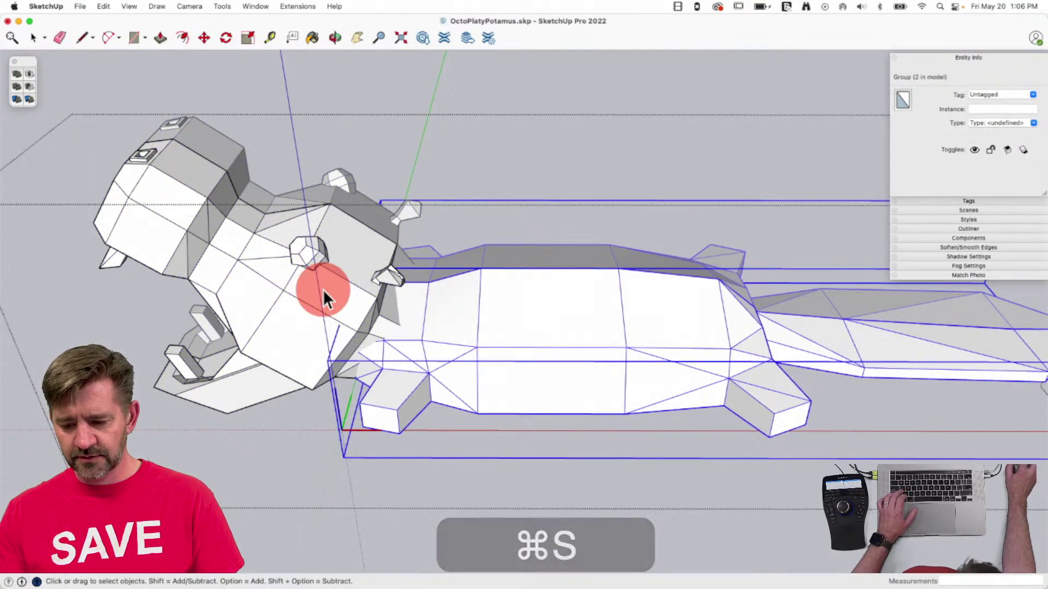
click(323, 289)
click(512, 321)
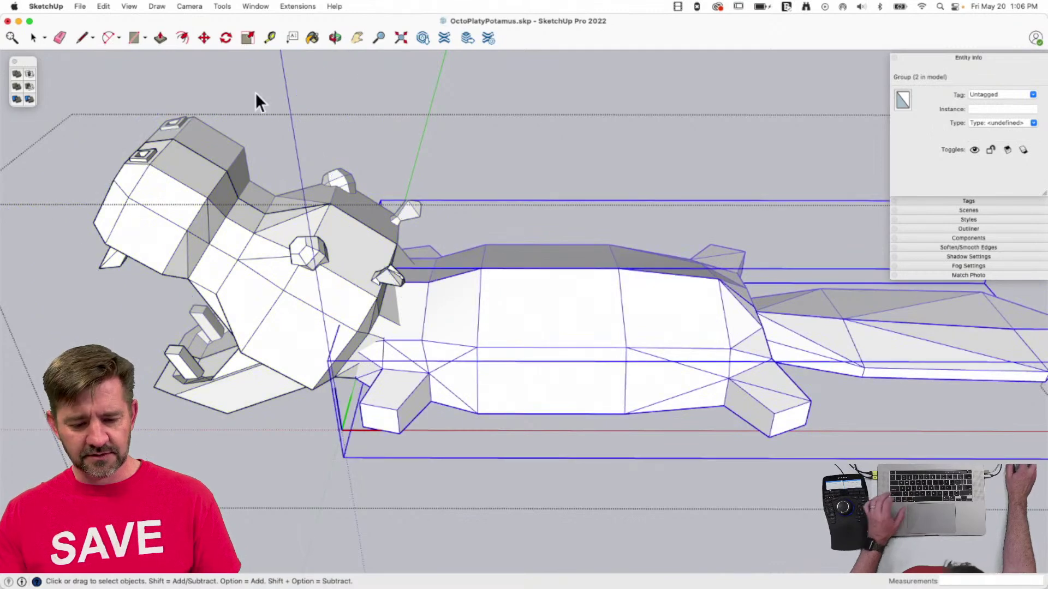
click(222, 6)
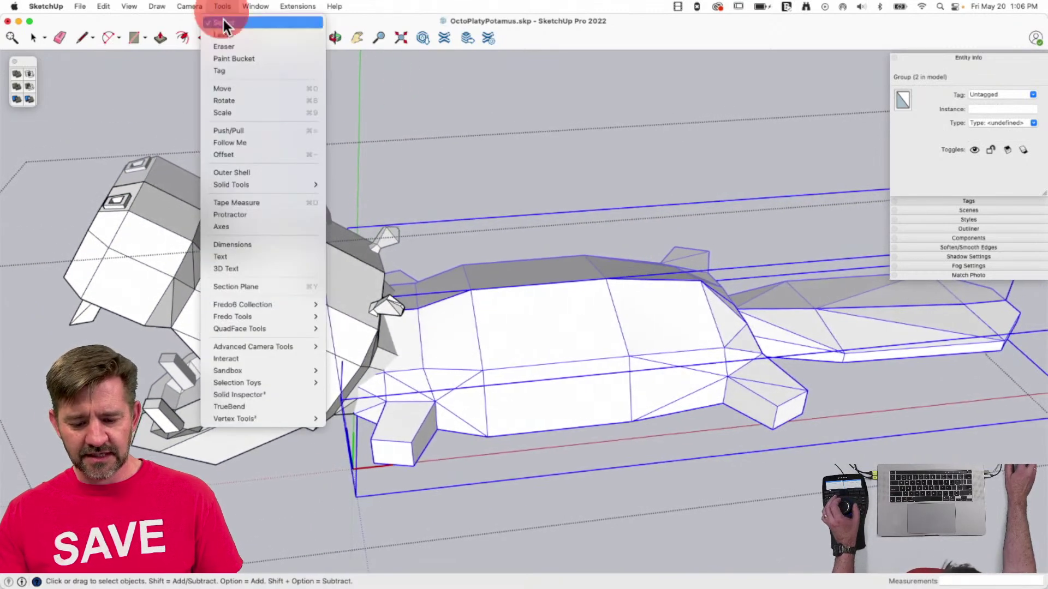
click(273, 394)
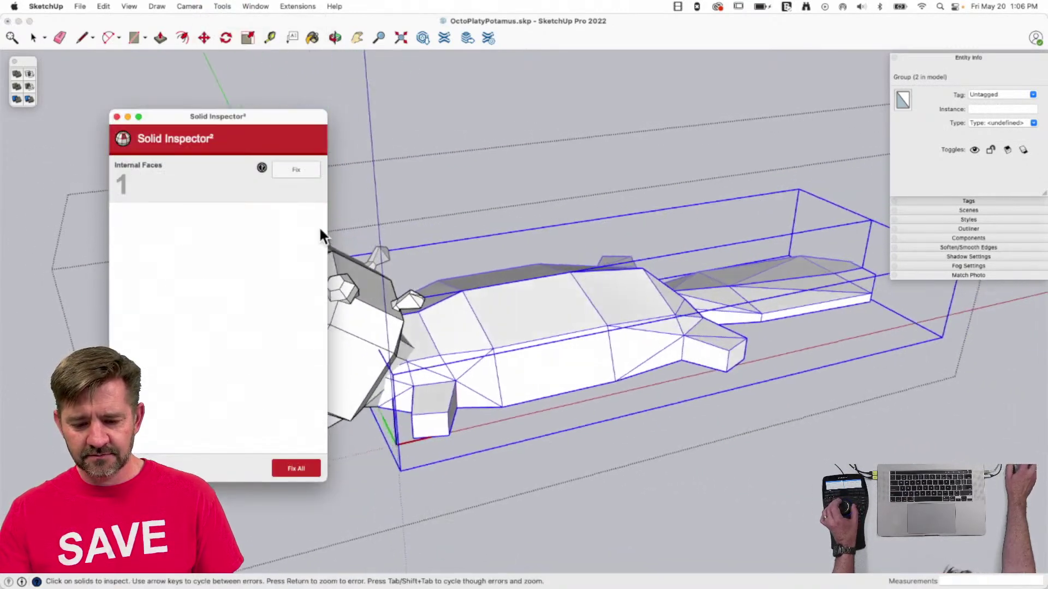
click(295, 171)
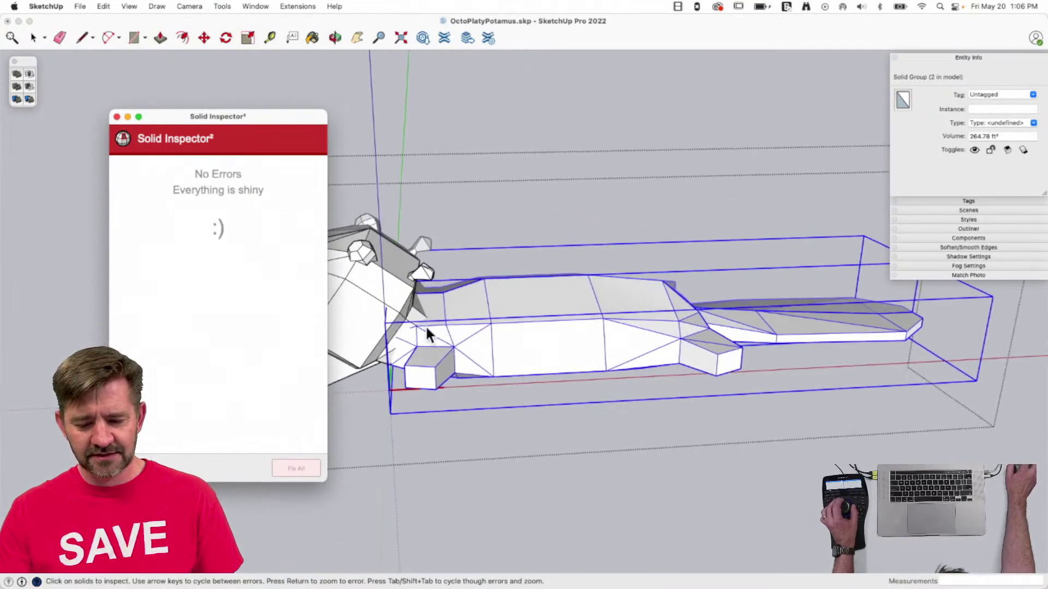
click(118, 119)
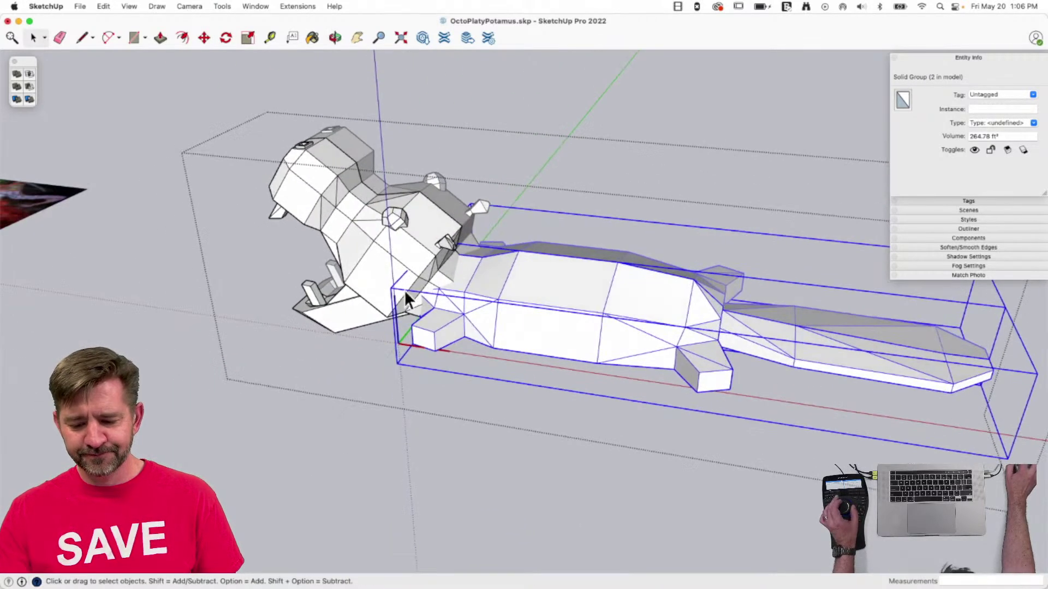
Merge the hippo and platypus body groups with Outer Shell, close the component and save the model.
shift+click(398, 232)
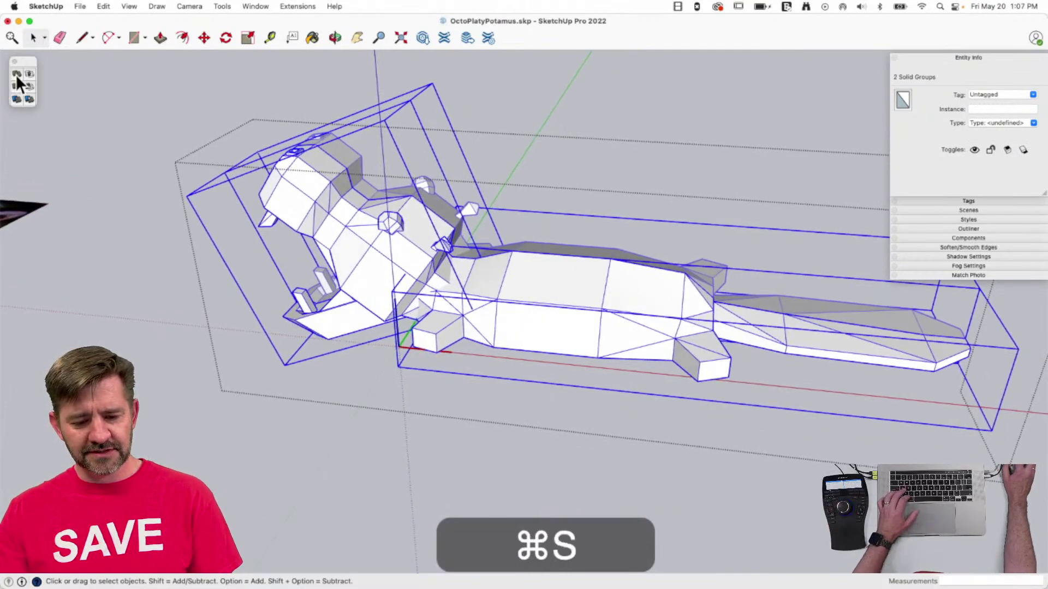
click(16, 76)
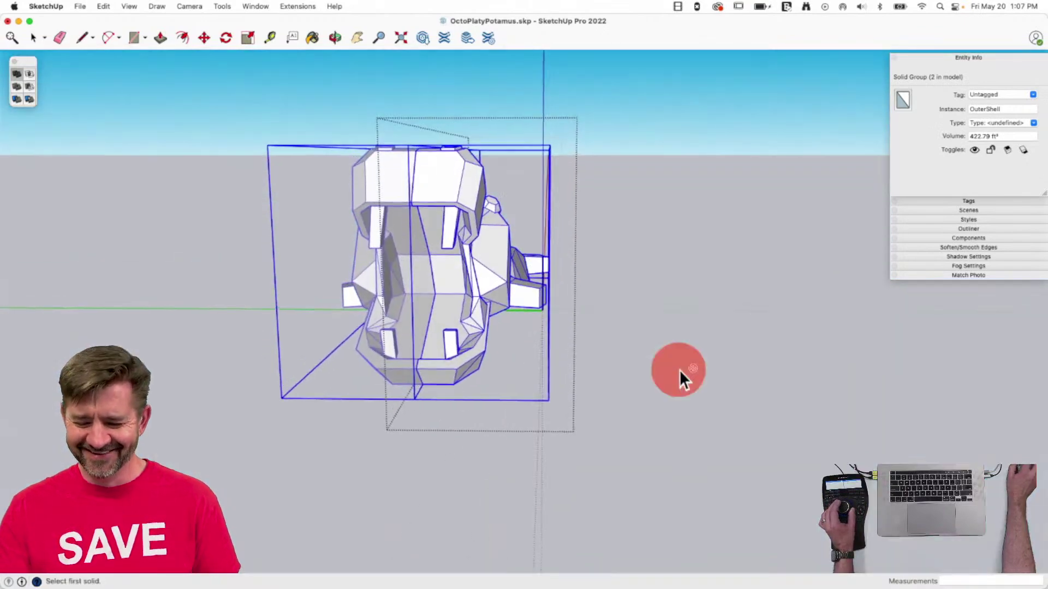
key(space)
click(679, 363)
click(524, 286)
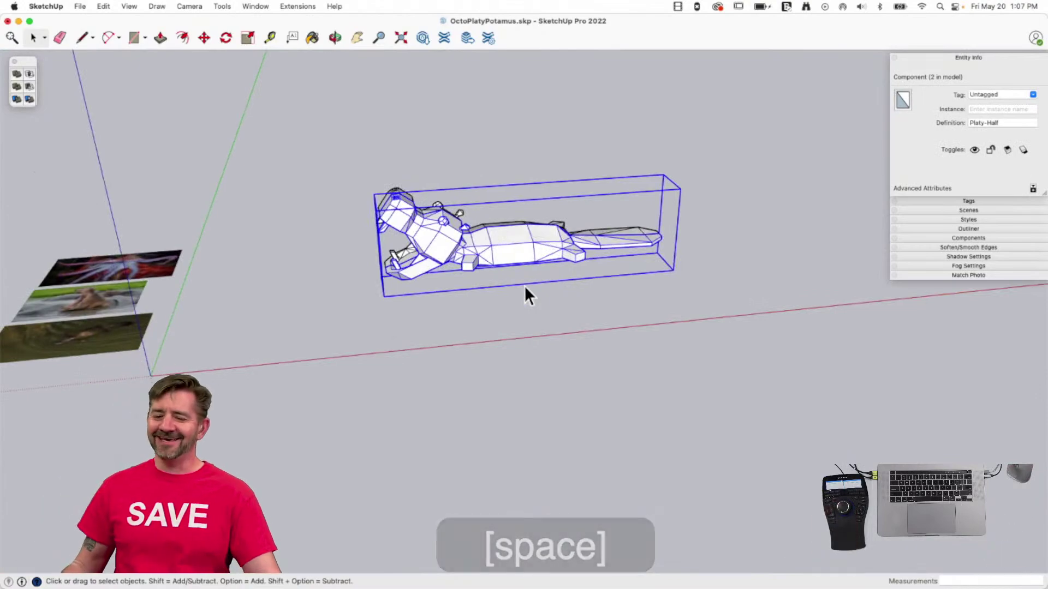
click(704, 375)
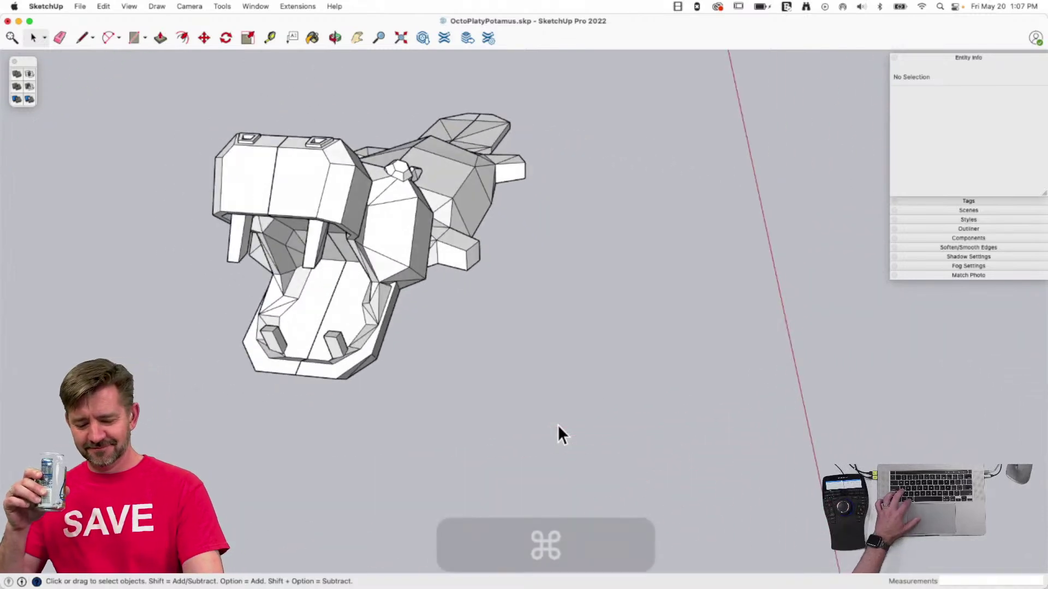
key(super+s)
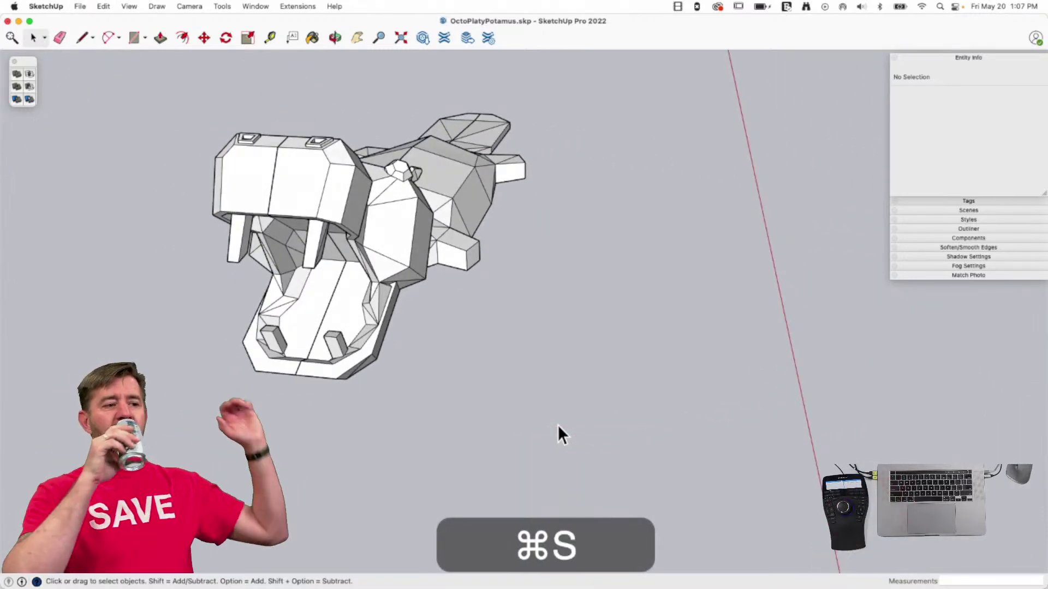
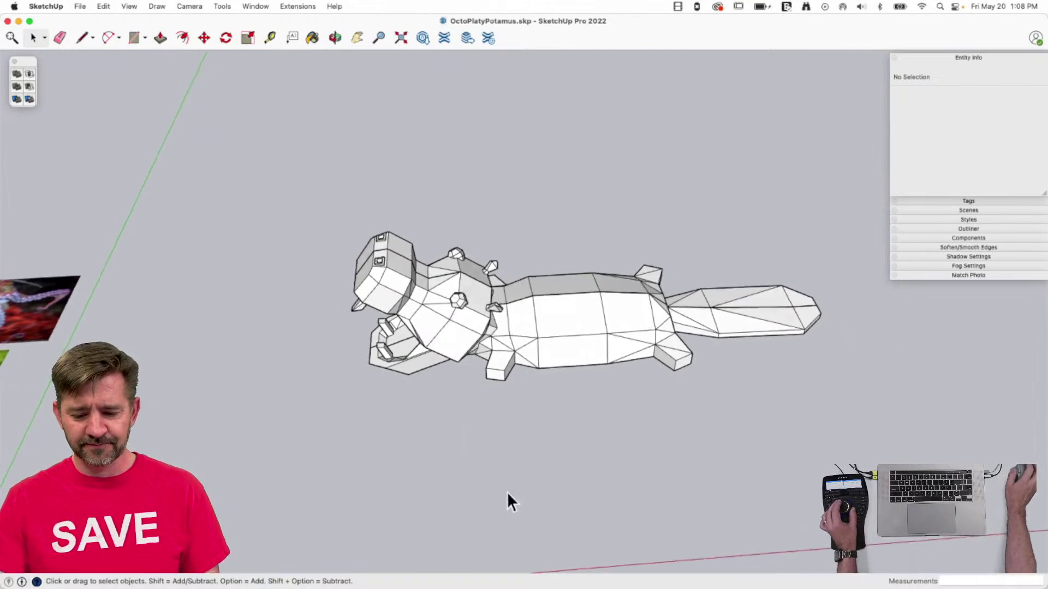
Draw a rectangle about 5' 5 1/4" wide on the ground beside the creature's head end.
key(r)
click(486, 460)
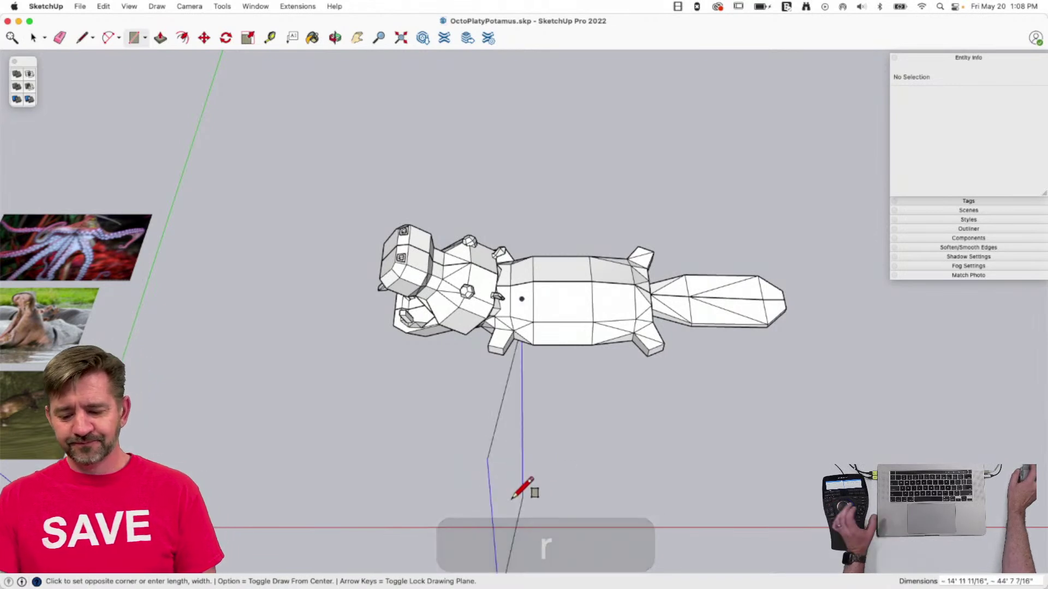
key(Escape)
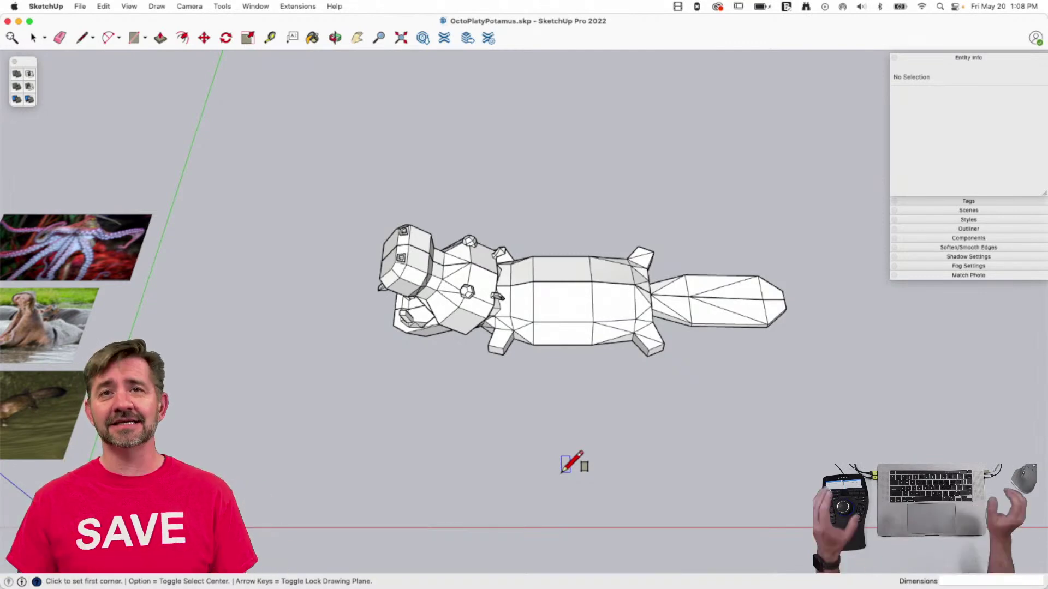
middle_drag(562, 473, 417, 412)
click(415, 413)
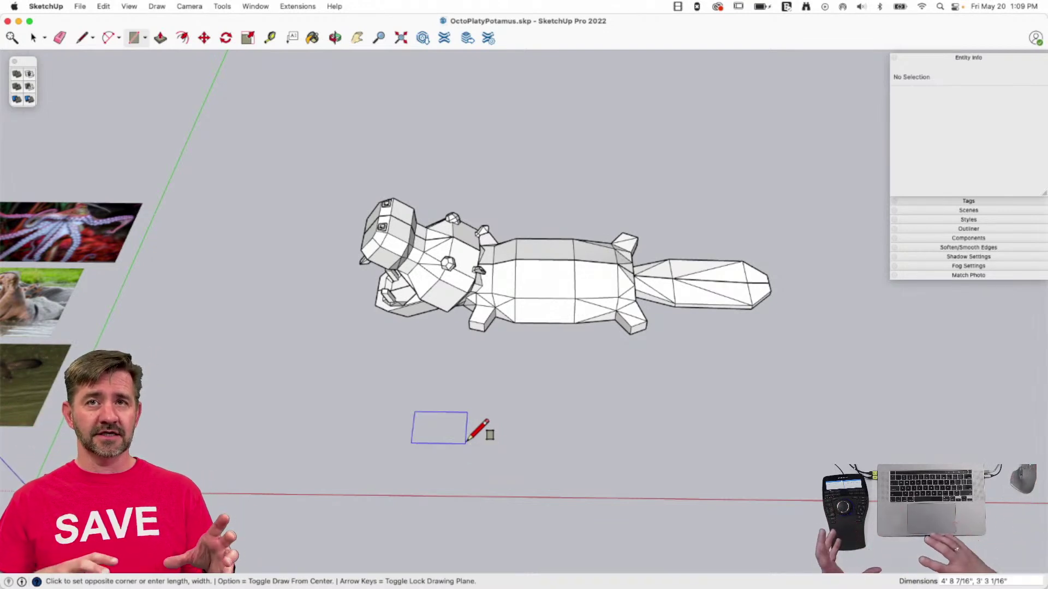
mouse_move(467, 441)
middle_down()
mouse_move(460, 464)
mouse_move(479, 444)
mouse_move(453, 440)
middle_up()
click(471, 471)
key(space)
Taper the rectangle into a trapezoid by sliding its far edge sideways and moving that edge's outer corner inward about 2' 5/16".
click(453, 436)
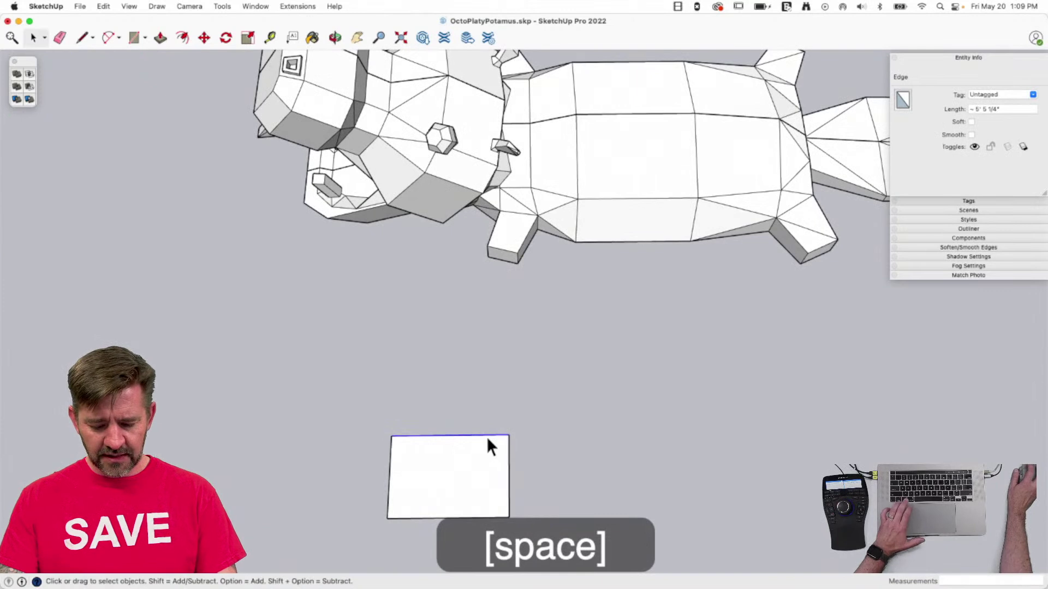
key(Escape)
key(m)
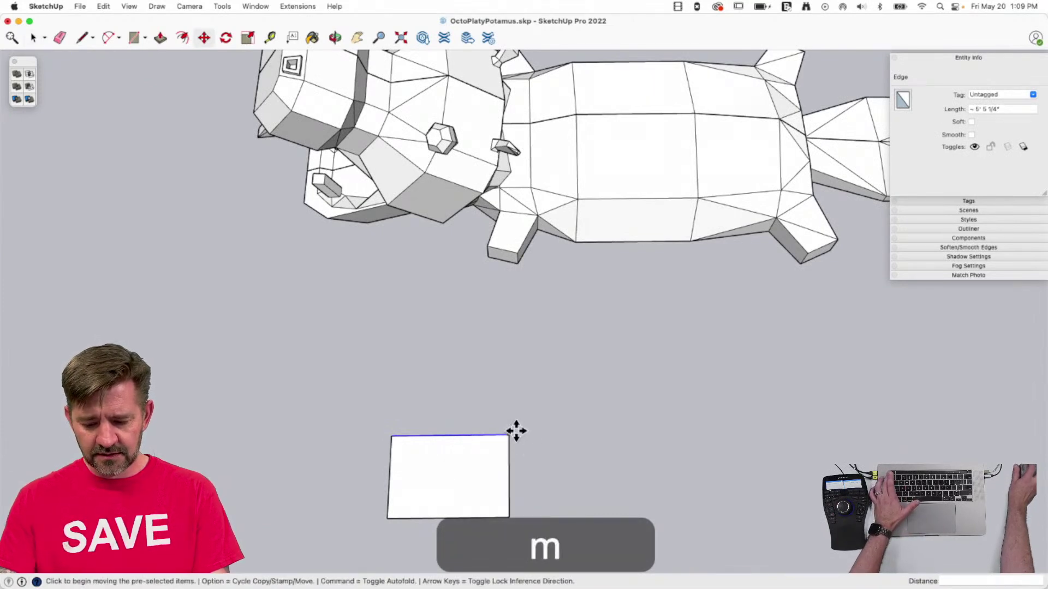
click(509, 436)
click(488, 435)
key(space)
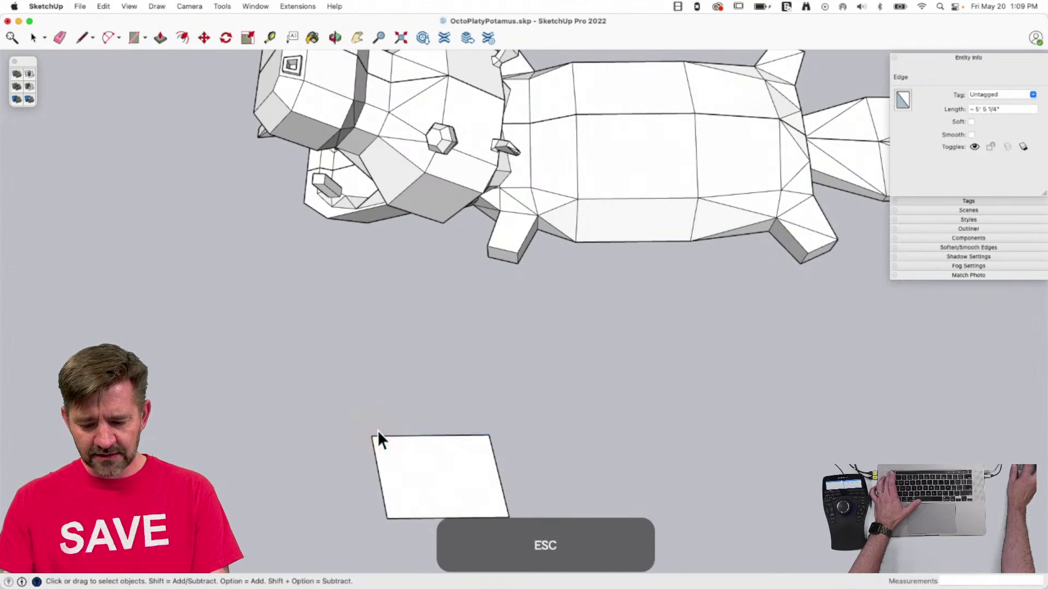
key(m)
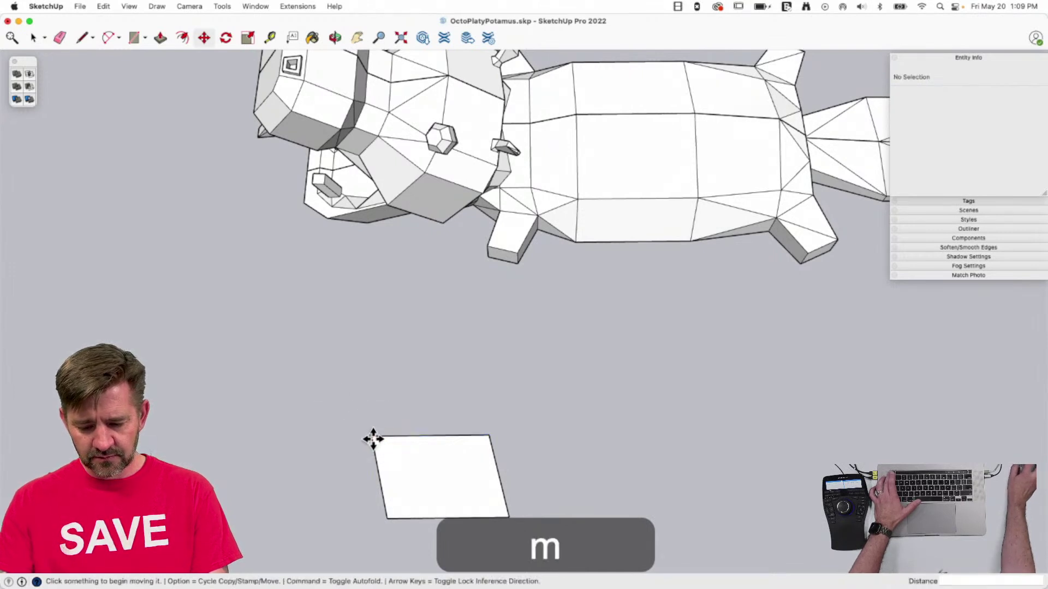
click(373, 439)
click(417, 440)
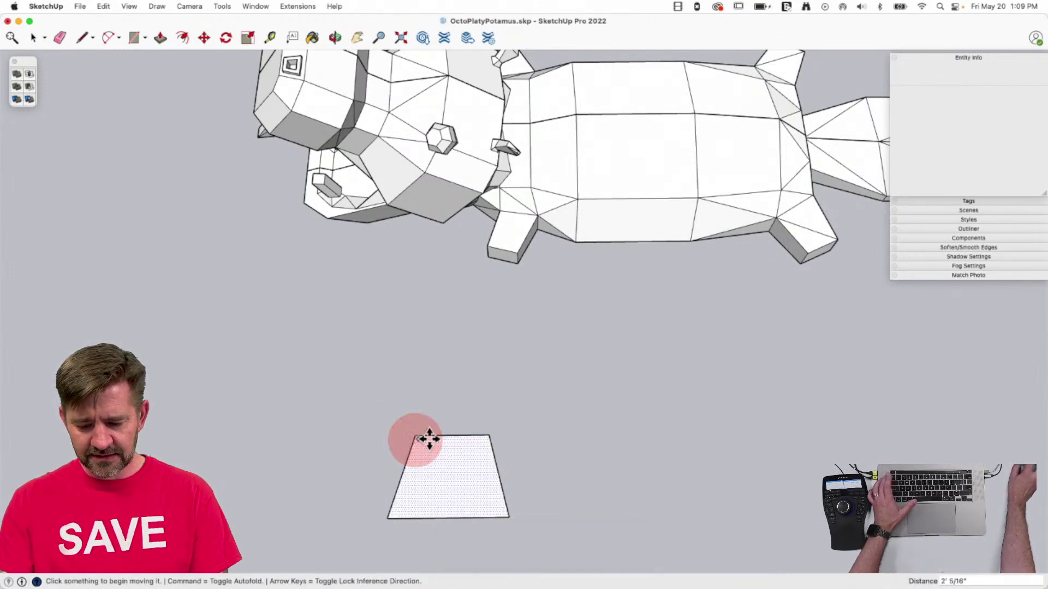
key(space)
Push/Pull the trapezoid upward into a tall column several times the creature's height and make it a group.
key(p)
drag(421, 376, 450, 164)
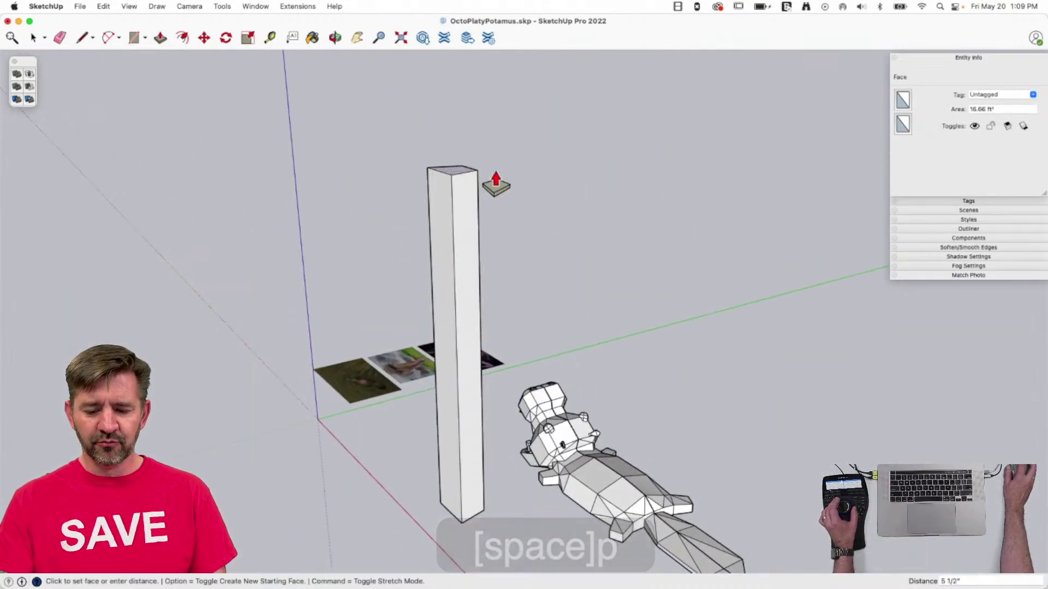
key(space)
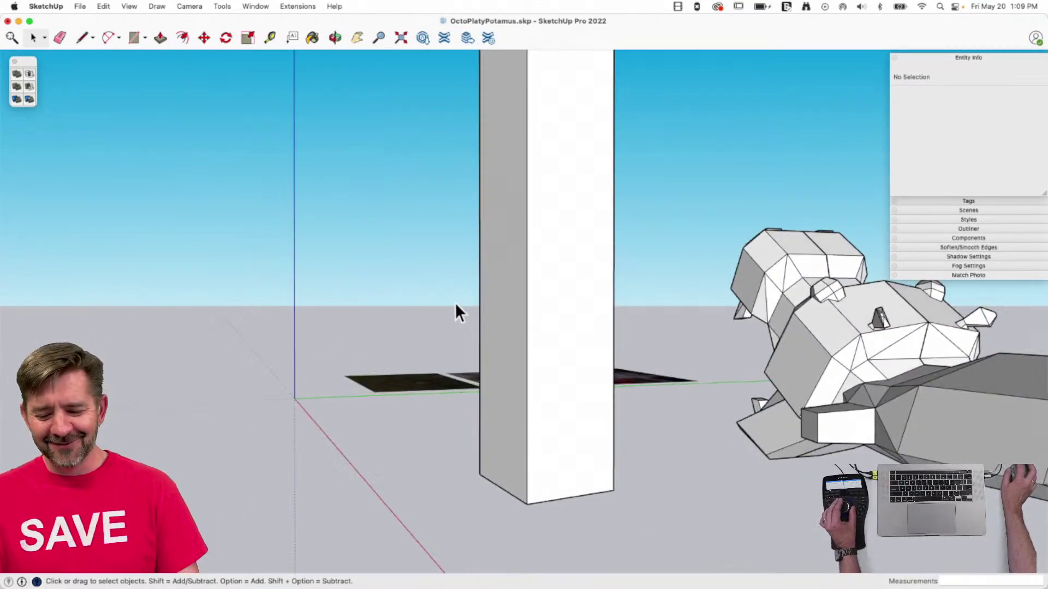
triple_click(522, 272)
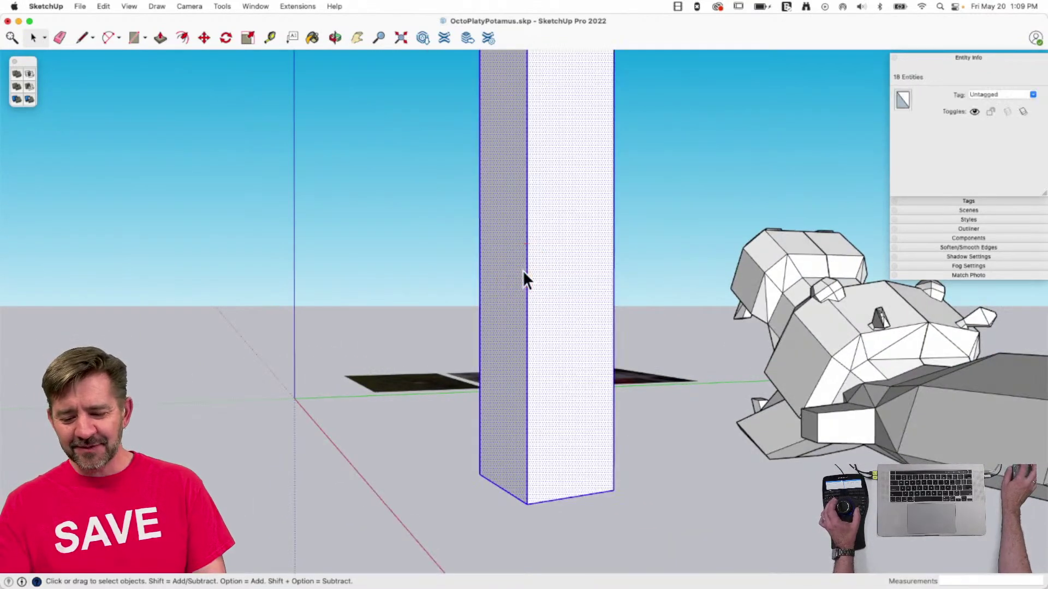
right_click(522, 271)
click(561, 366)
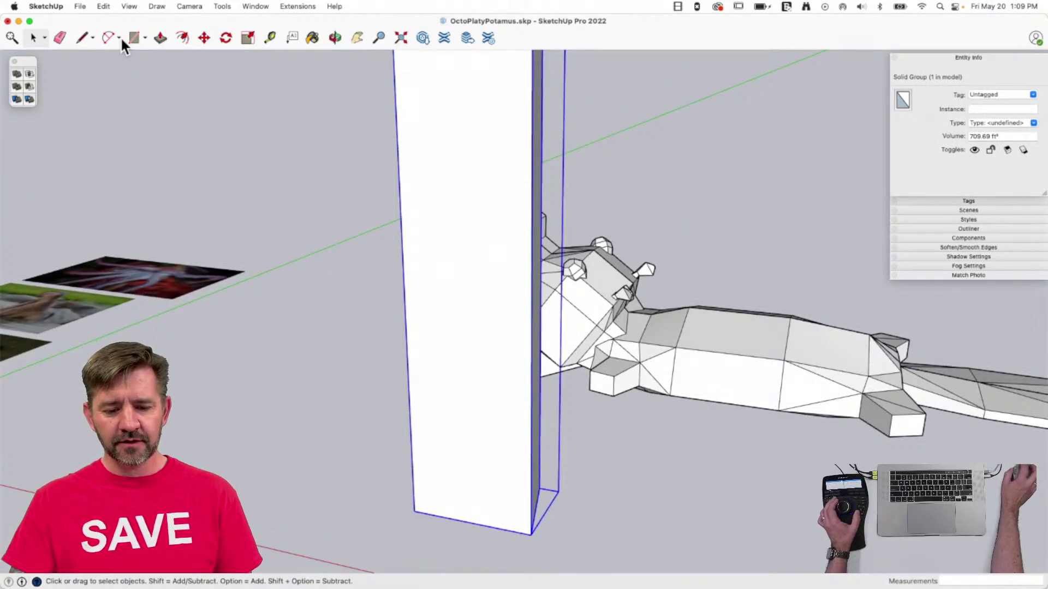
Draw a hexagon with an inscribed radius of about 1' 1 3/8" near a lower corner of the column's wide face and extrude it about 8 9/16".
drag(133, 37, 159, 116)
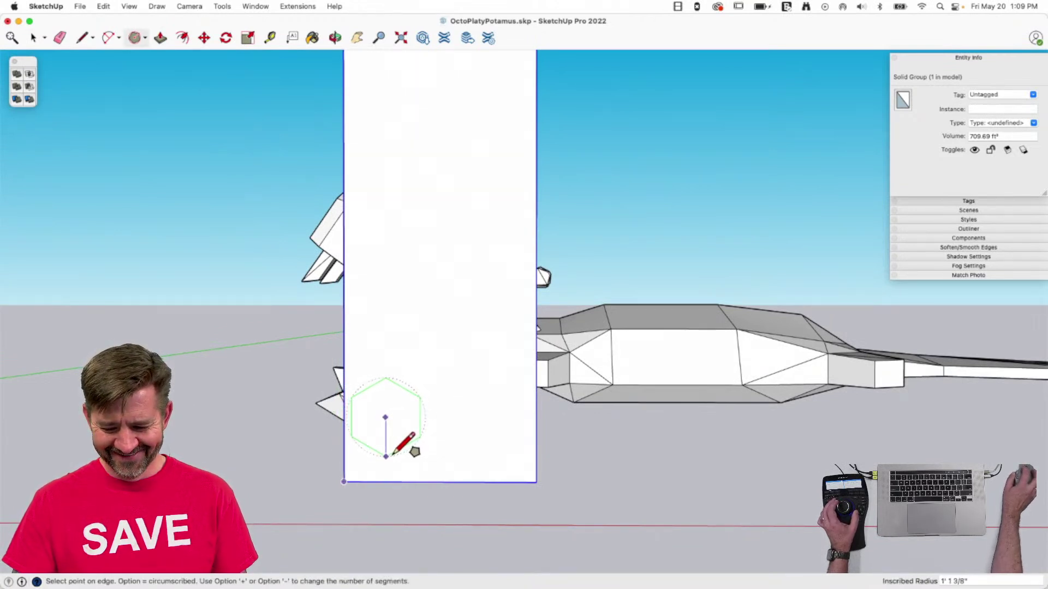
click(391, 450)
key(p)
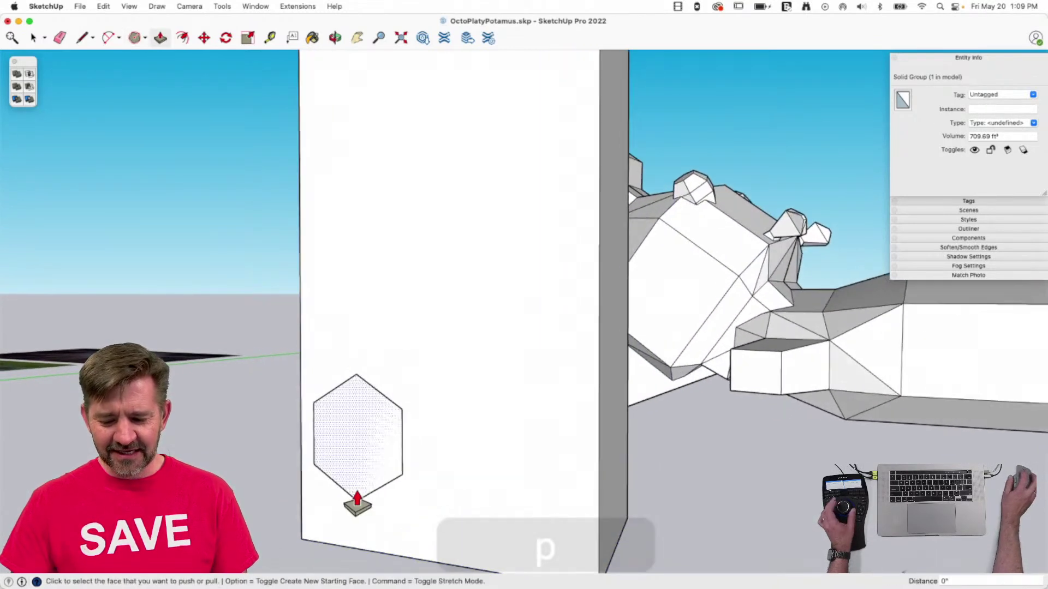
click(375, 473)
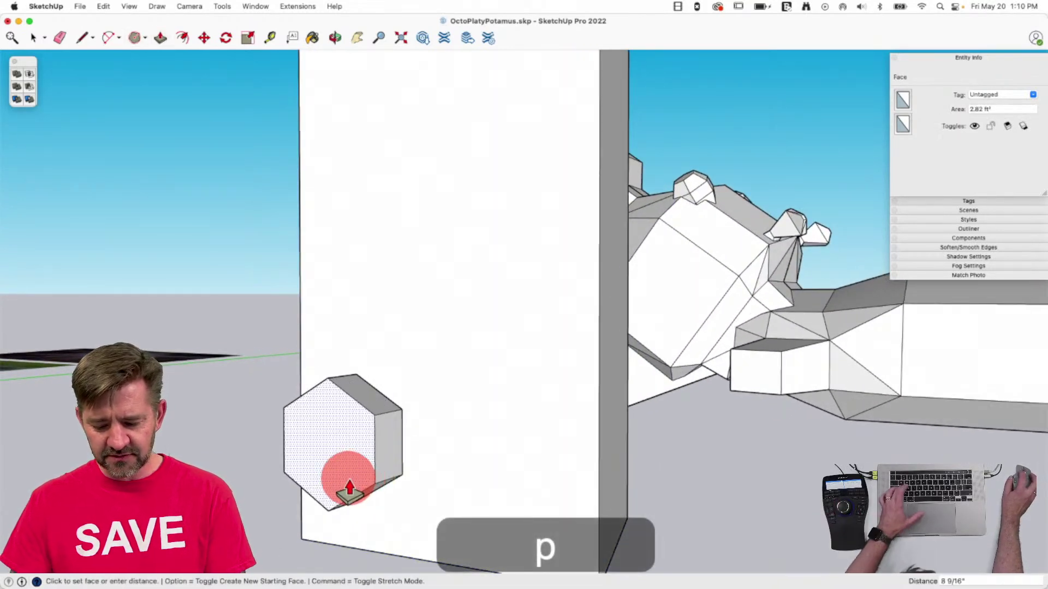
click(349, 488)
Offset the hexagon's front face inward and recess the inner hexagon to form a hollow sucker.
key(s)
key(f)
drag(355, 417, 338, 439)
key(p)
key(Escape)
click(338, 445)
click(346, 453)
key(space)
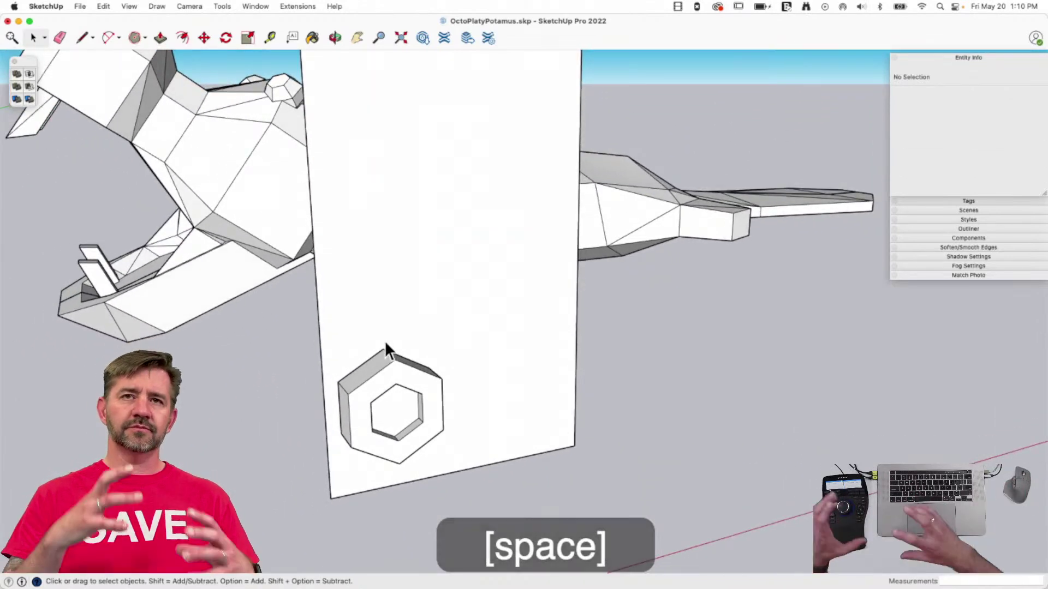
Select all of the hexagonal sucker's geometry and make it a component named Sucker.
middle_drag(384, 340, 345, 349)
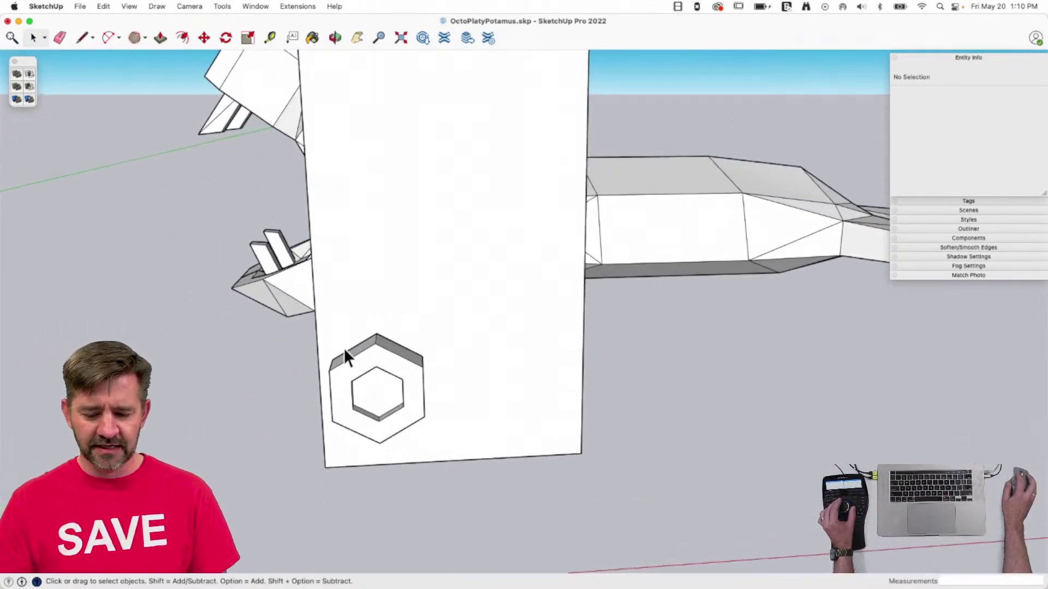
drag(434, 450, 454, 459)
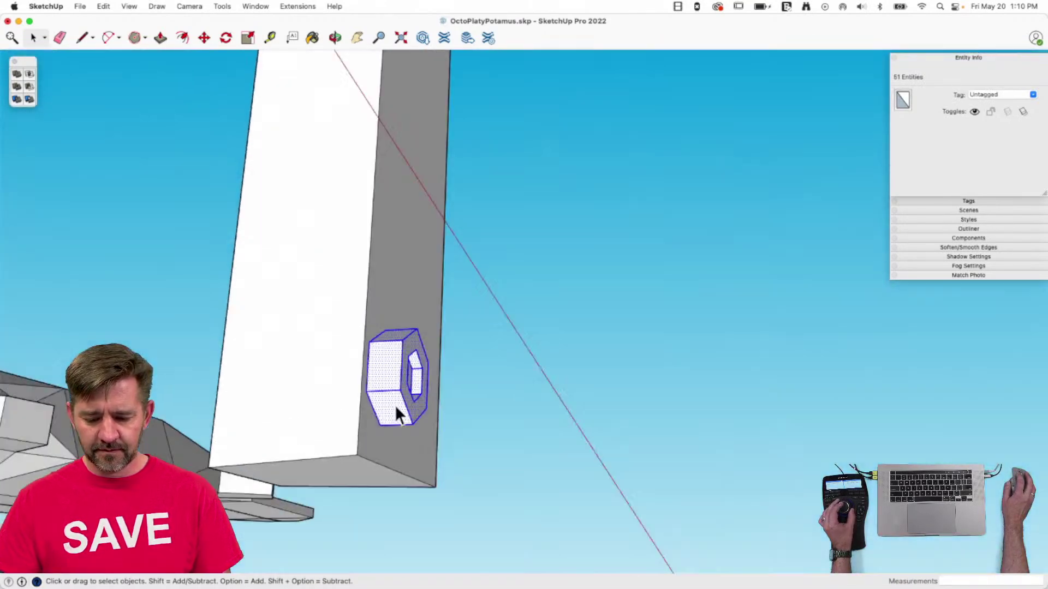
right_click(394, 401)
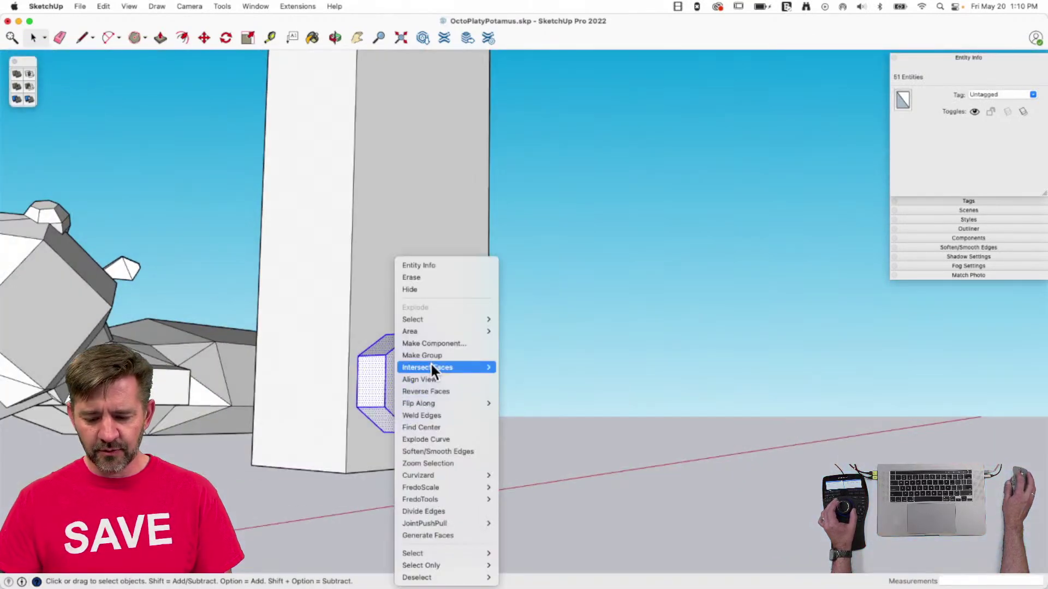
key(Escape)
text(gSucker)
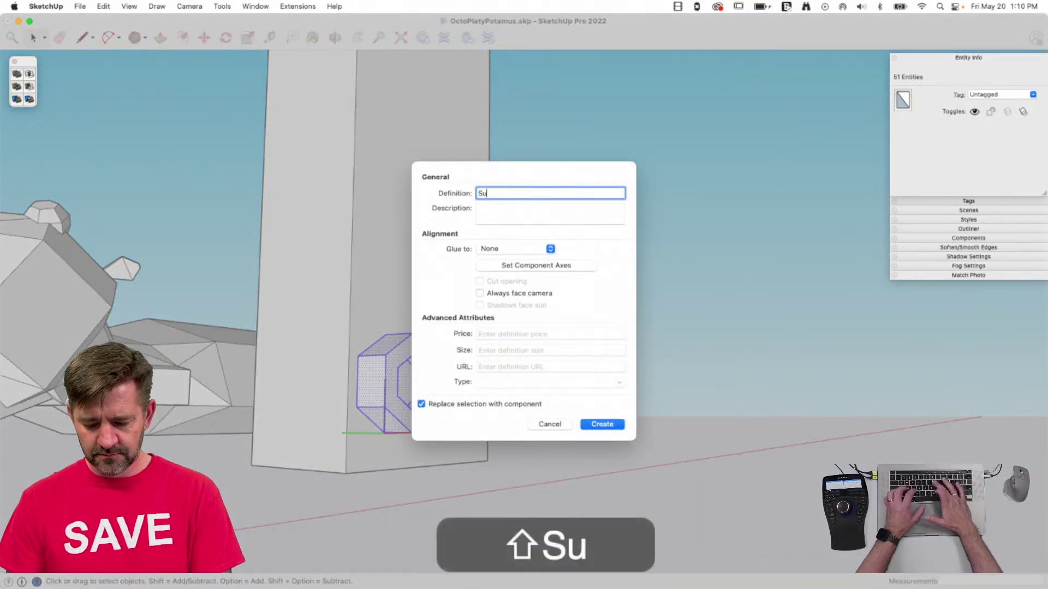
key(Return)
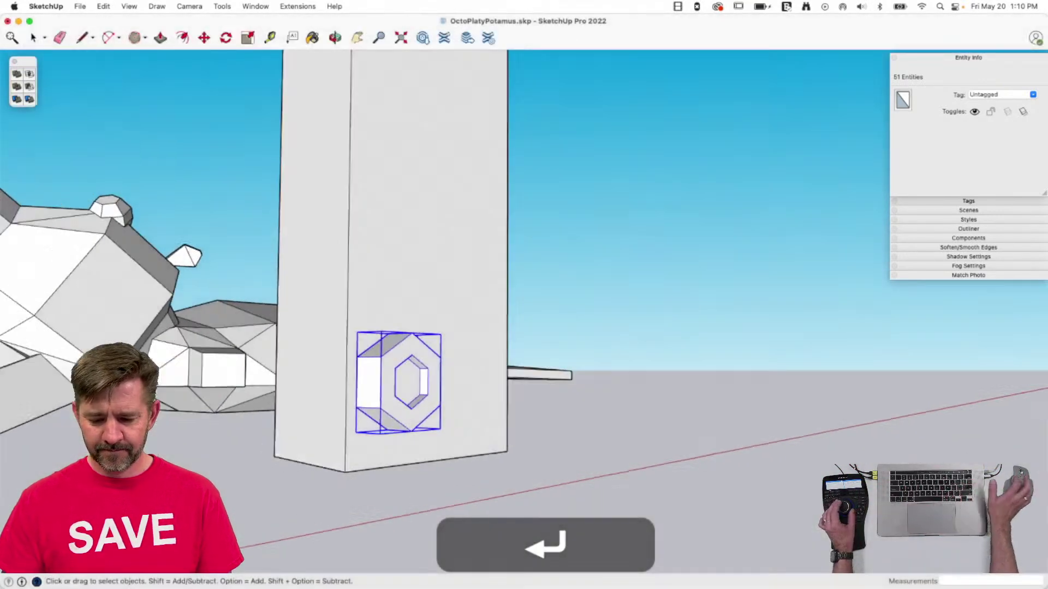
Copy the sucker about 2' 11 5/16" sideways along the column's base edge.
key(m)
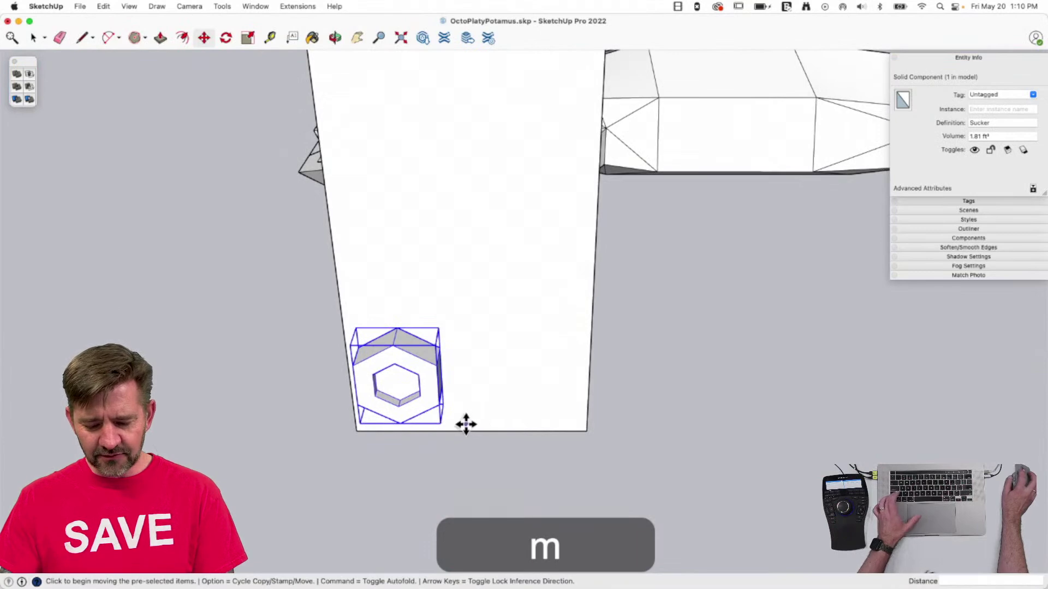
click(451, 429)
key(alt)
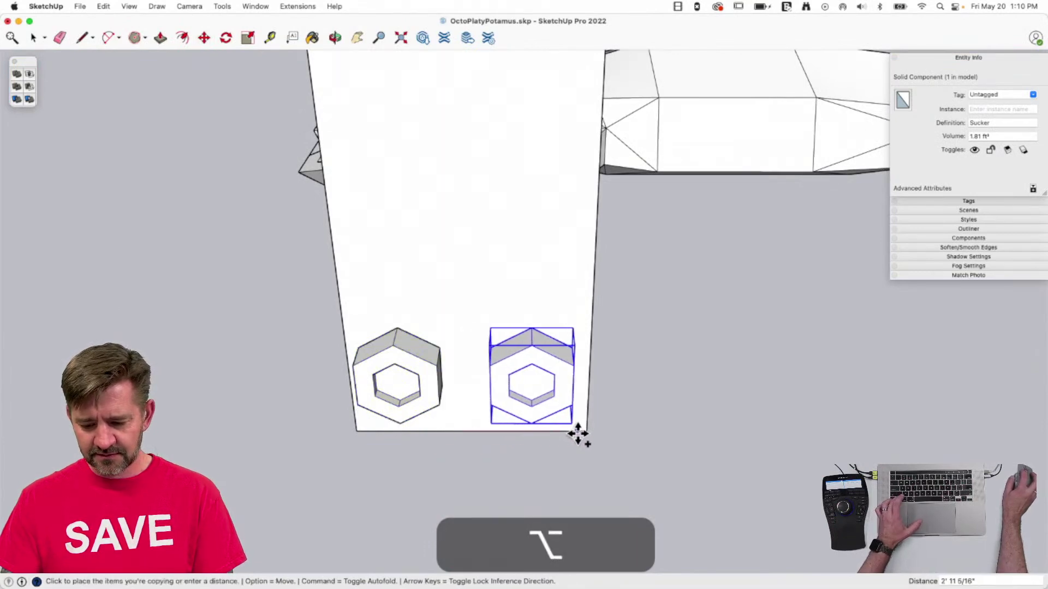
click(578, 435)
key(space)
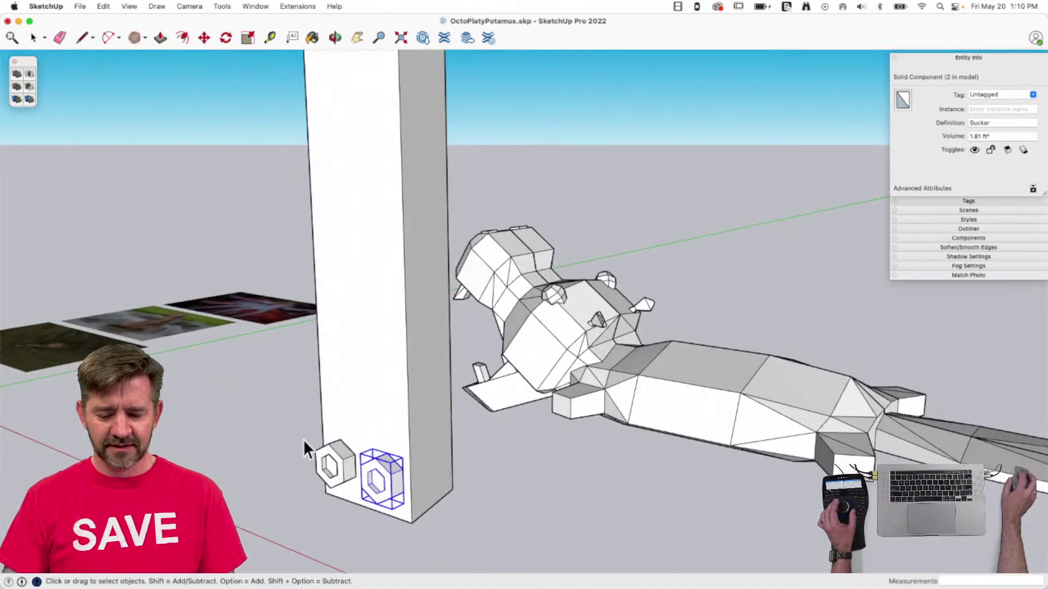
Select both suckers and draw a helper line across the gap between their facing sides.
drag(300, 435, 420, 522)
key(m)
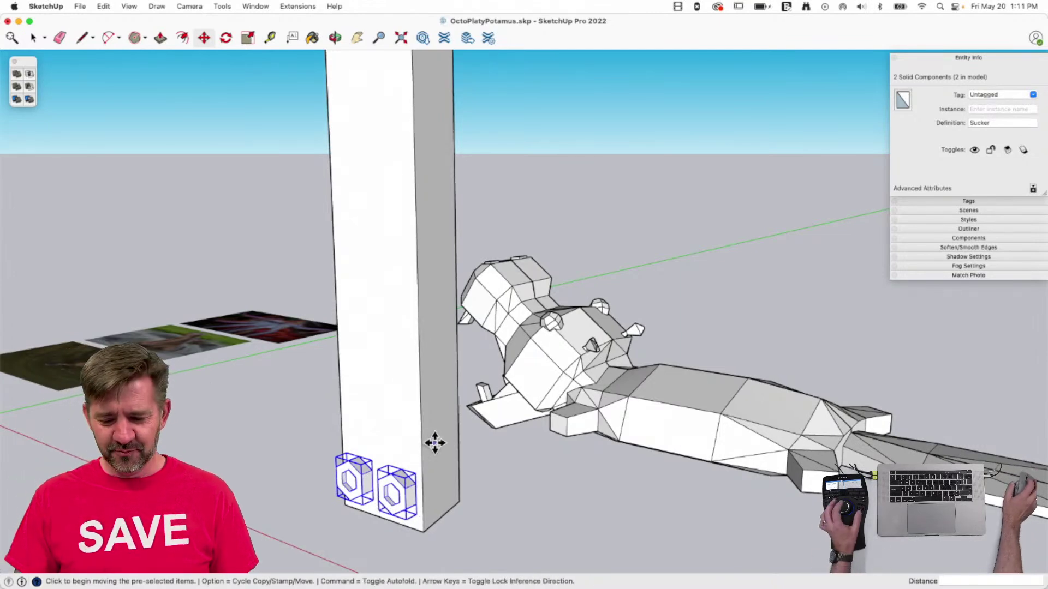
middle_drag(435, 442, 427, 535)
scroll(427, 535, down, 3)
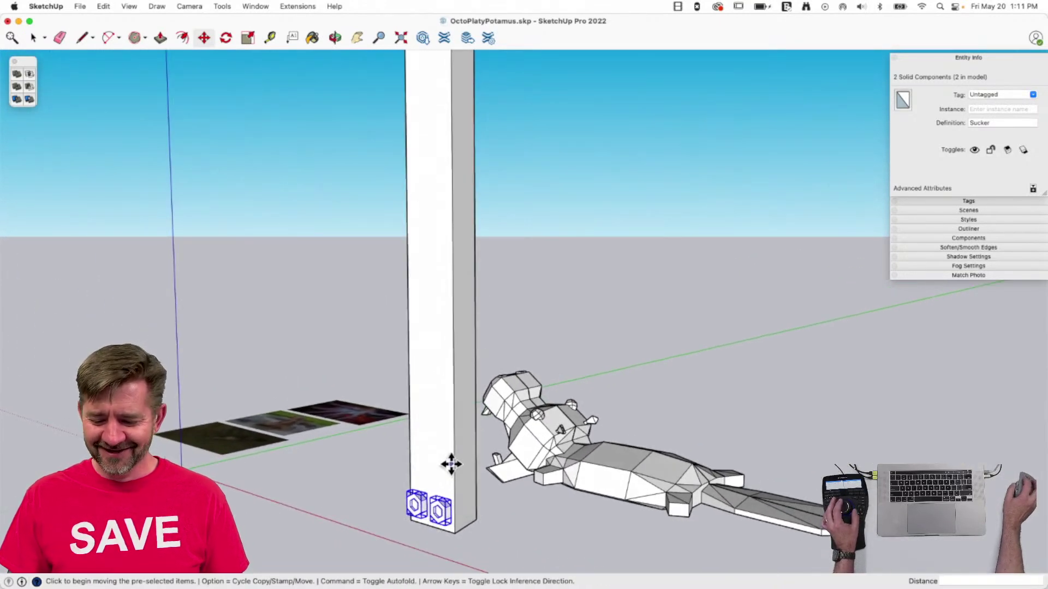
mouse_move(456, 464)
middle_down()
mouse_move(452, 455)
mouse_move(423, 533)
middle_up()
scroll(422, 524, up, 5)
key(space)
key(l)
click(374, 440)
click(423, 440)
Centre the sucker pair on the column by moving it from the helper line's midpoint to the base edge's midpoint, and erase the helper line.
key(m)
click(398, 440)
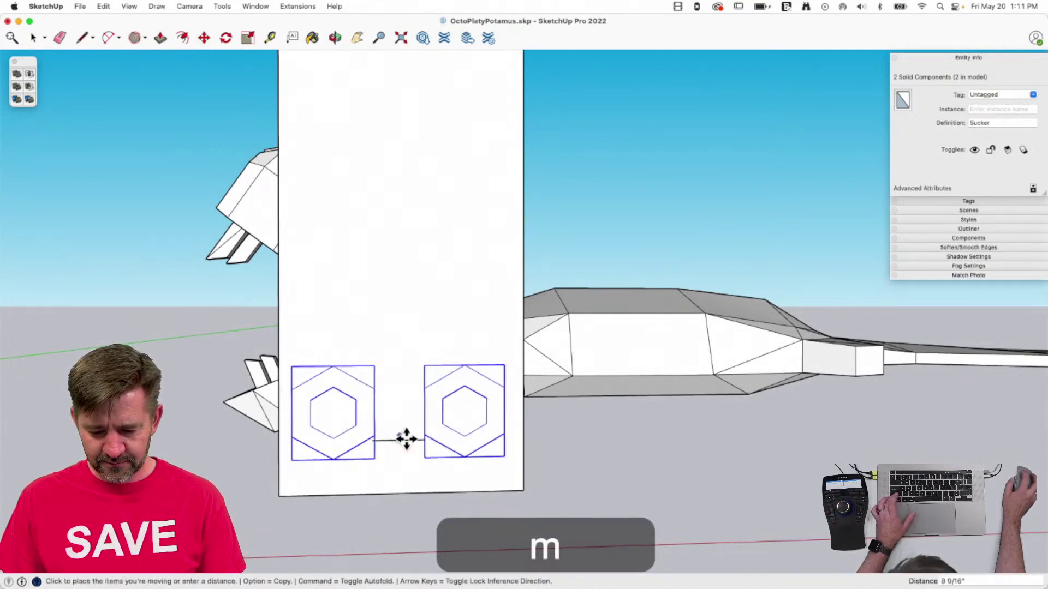
key(shift)
shift+click(404, 489)
key(shift+e)
key(space)
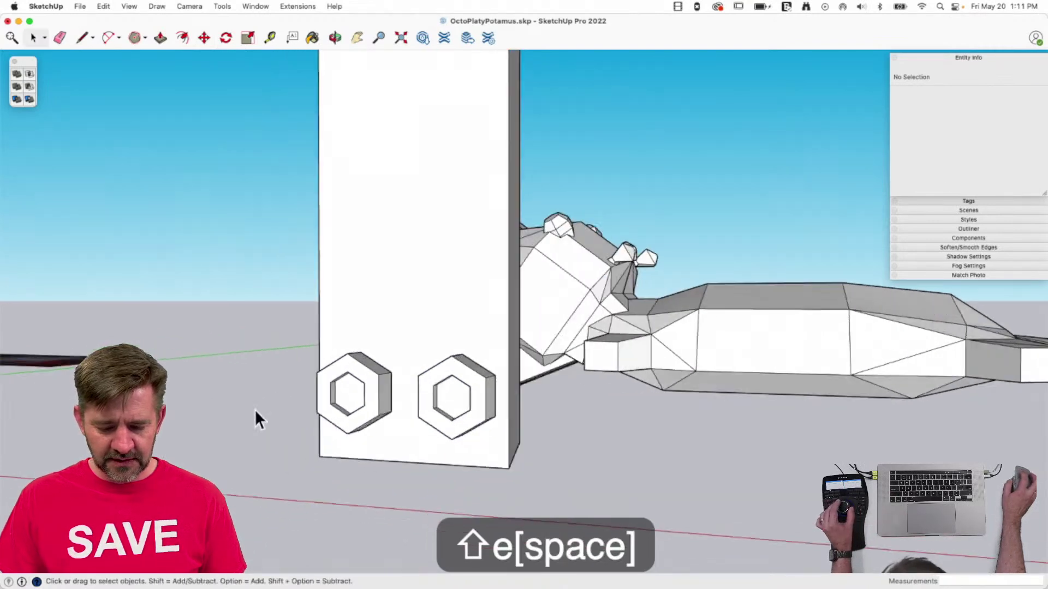
Copy the sucker pair about 34' 4 3/8" up the column and divide the distance into an array of 12 copies.
drag(332, 348, 515, 450)
key(m)
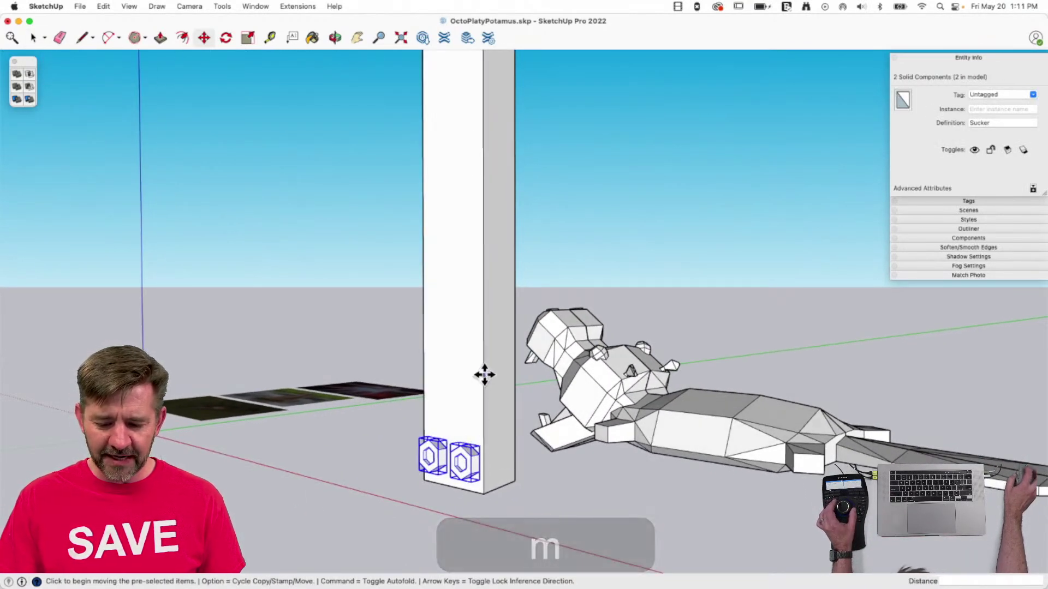
click(482, 355)
key(alt)
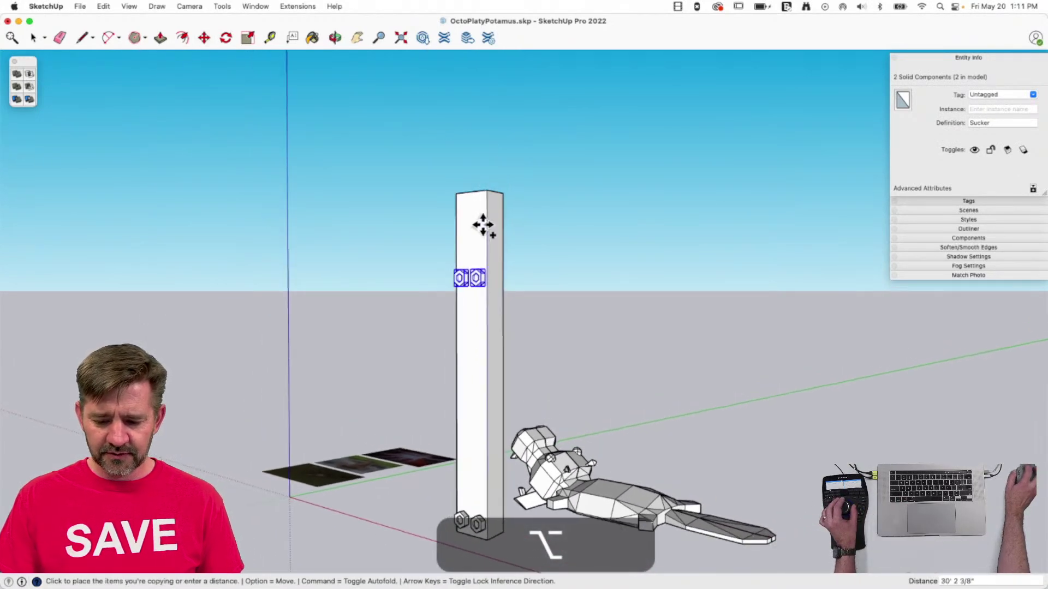
click(484, 190)
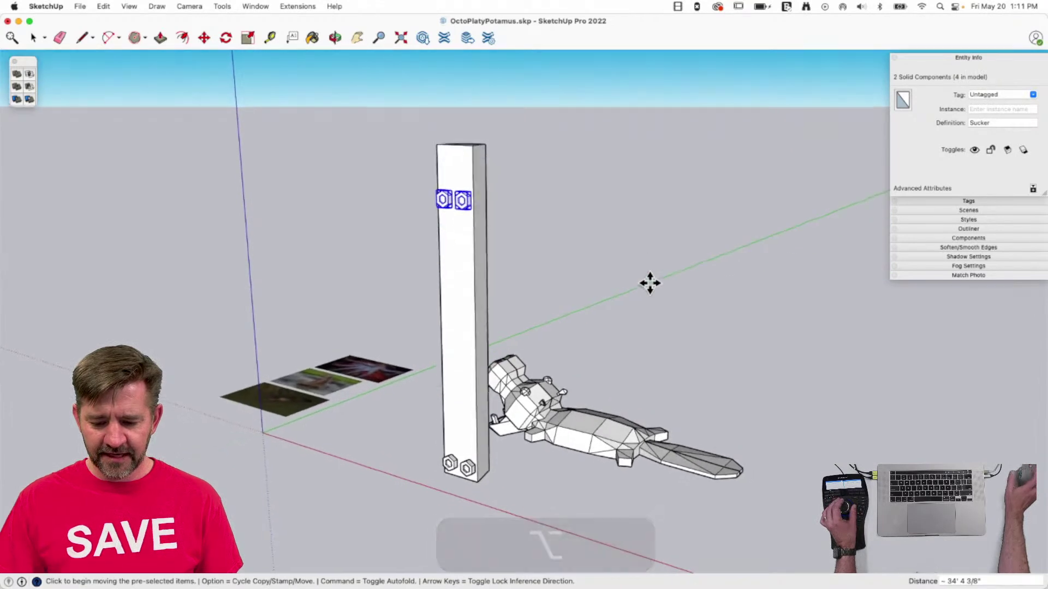
text(/12)
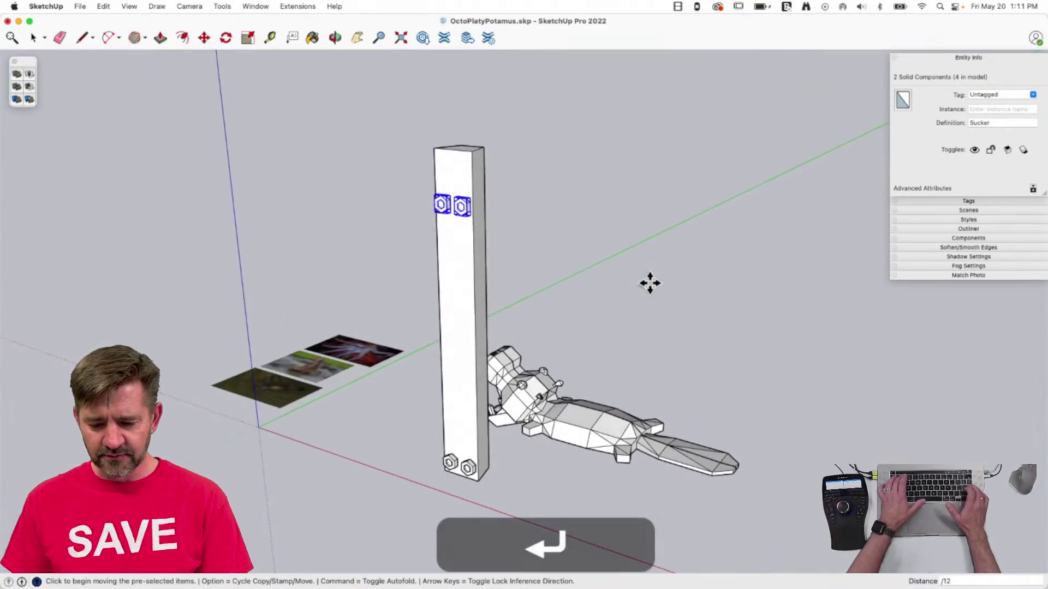
key(Return)
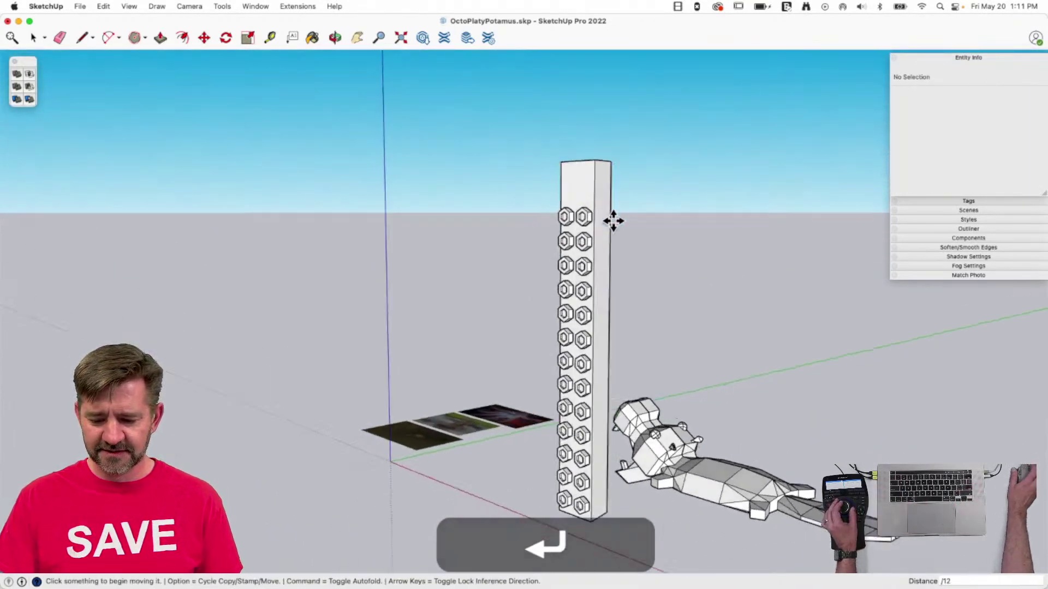
key(space)
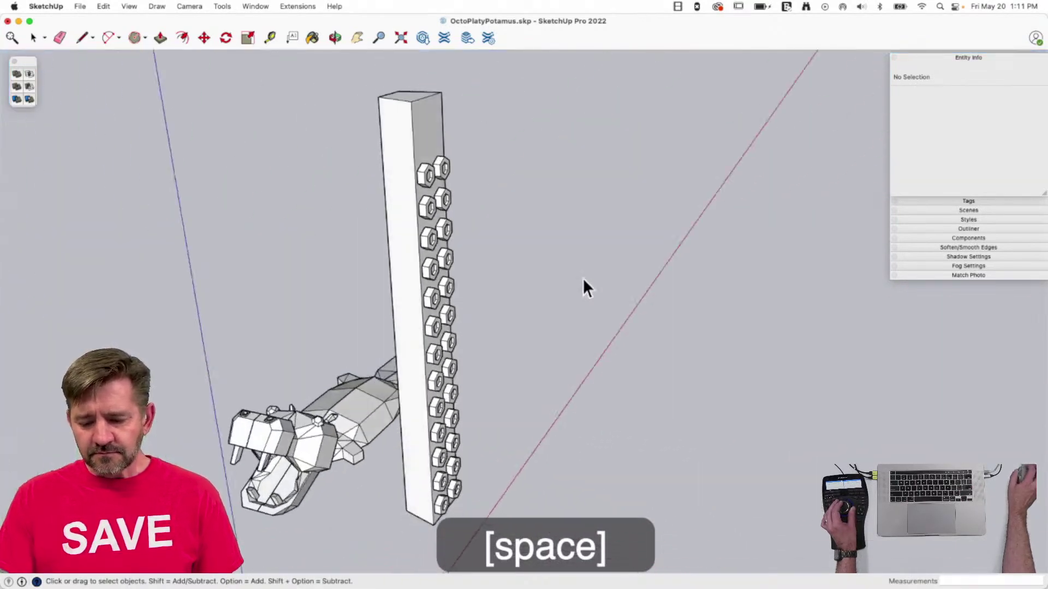
Select the column together with all its suckers and make them one group.
click(341, 298)
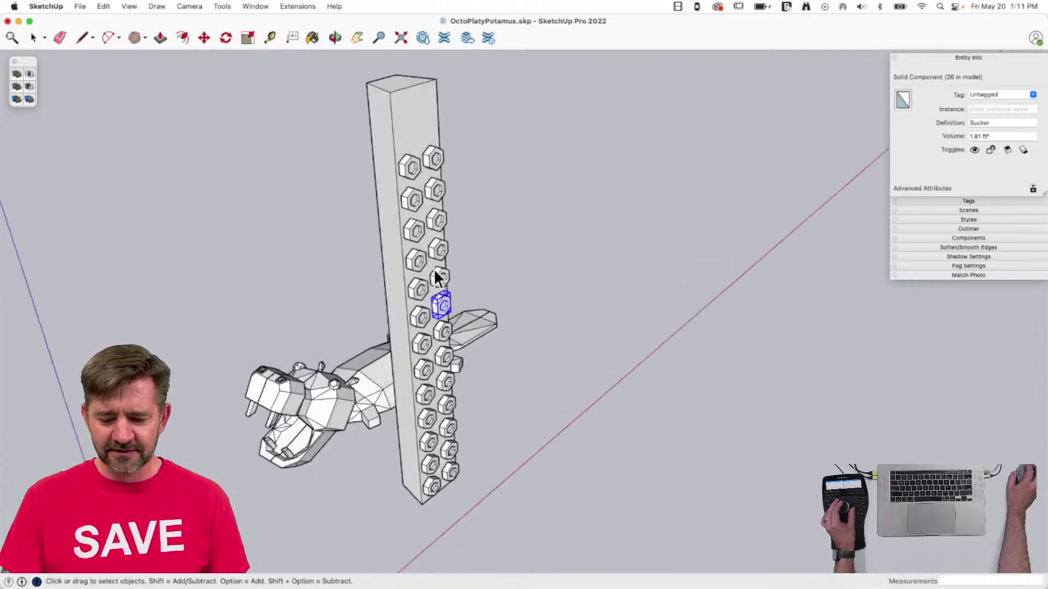
click(427, 111)
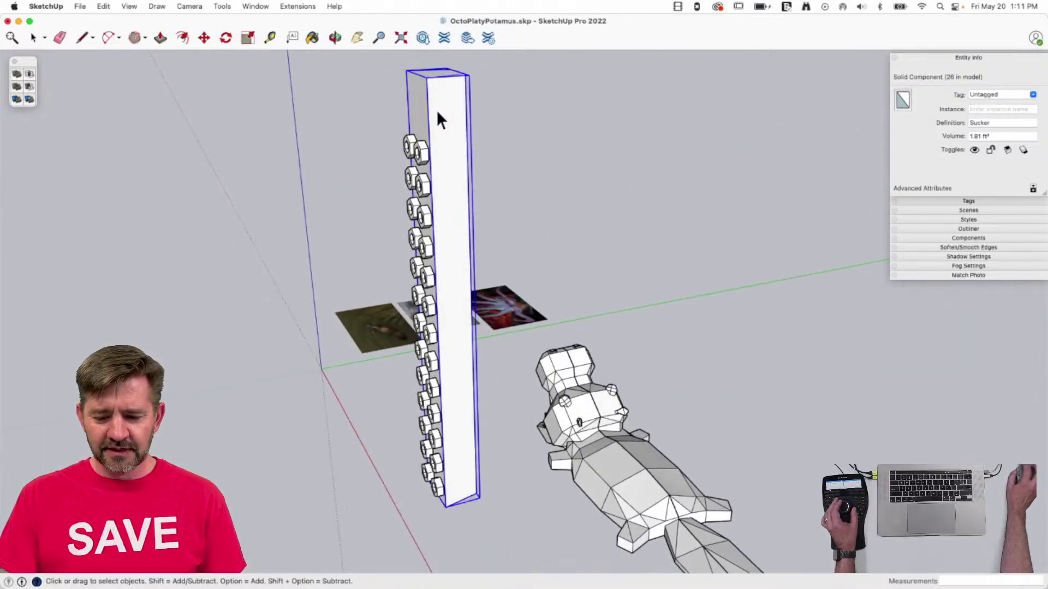
click(421, 153)
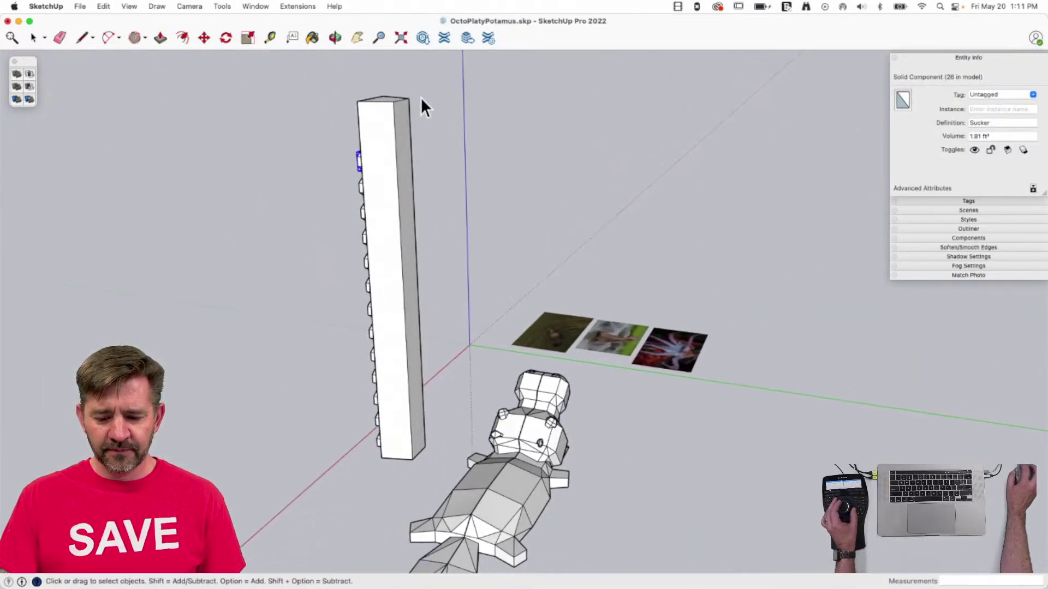
key(super+a)
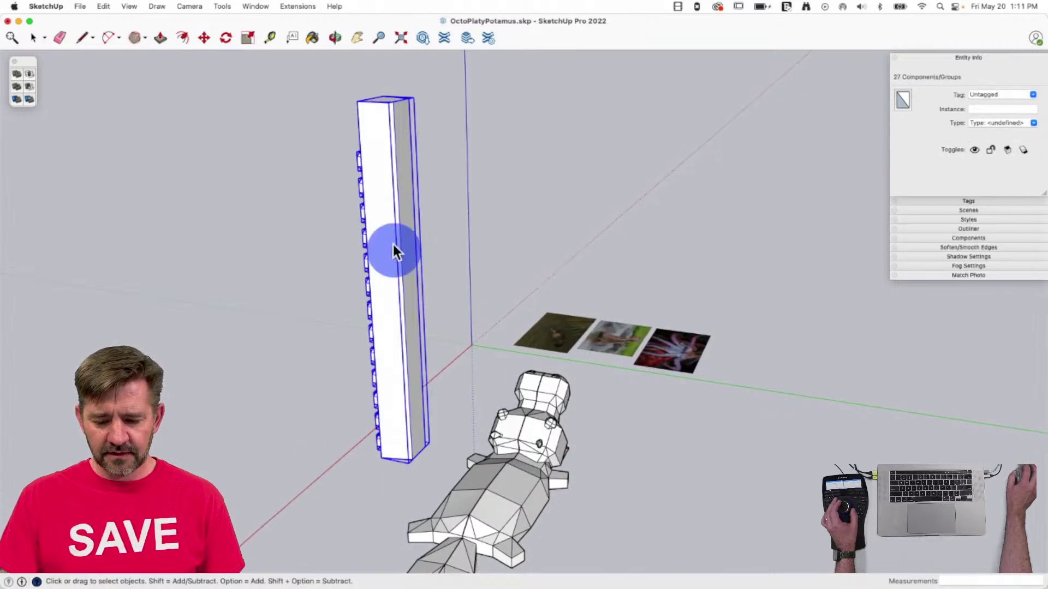
right_click(395, 250)
click(428, 360)
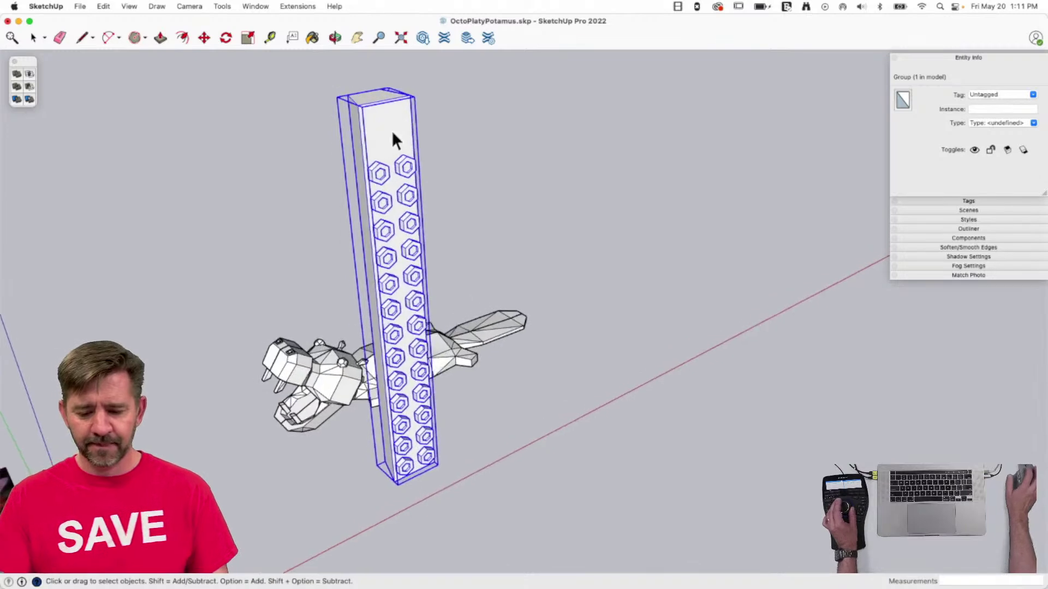
Move the grouped tentacle along the red axis into open space away from the creature and save the model.
key(m)
click(423, 460)
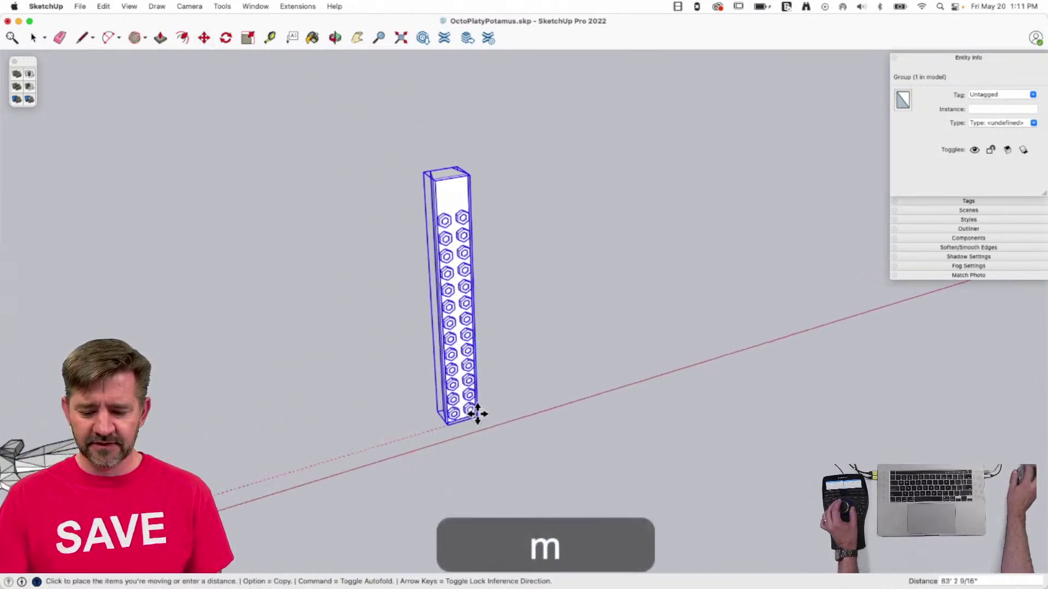
click(451, 444)
key(space)
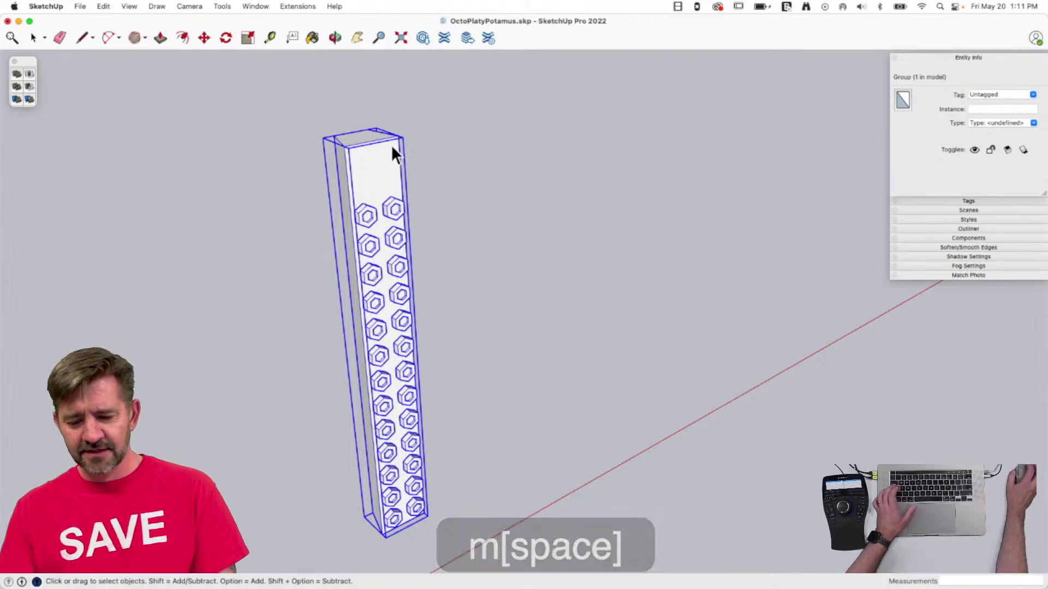
key(super+s)
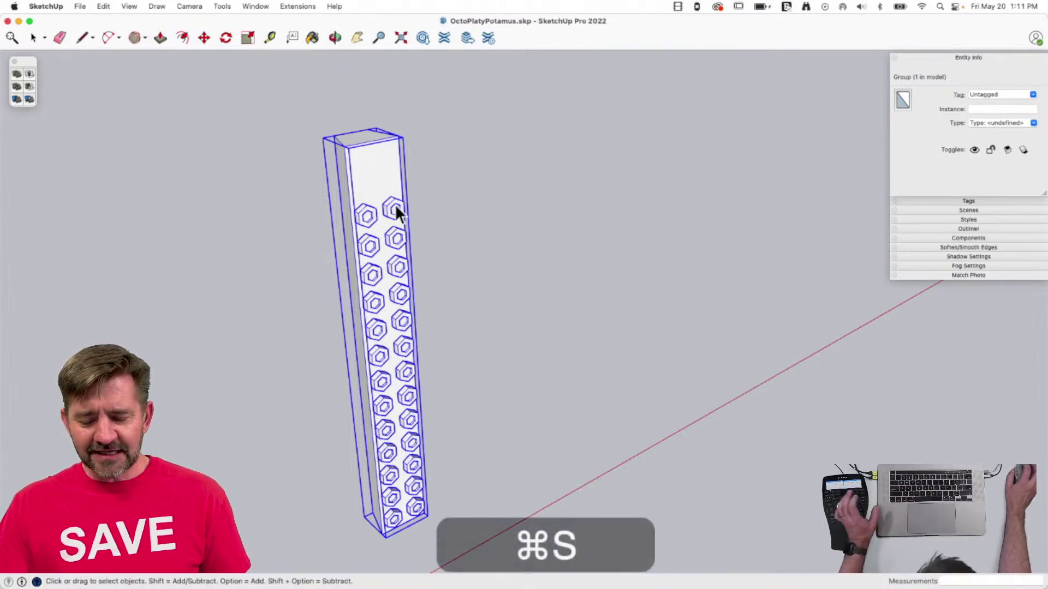
Taper the tentacle group with FredoScale Box Tapering, shrinking its upper end uniformly from the center to a factor of 0.10.
click(224, 7)
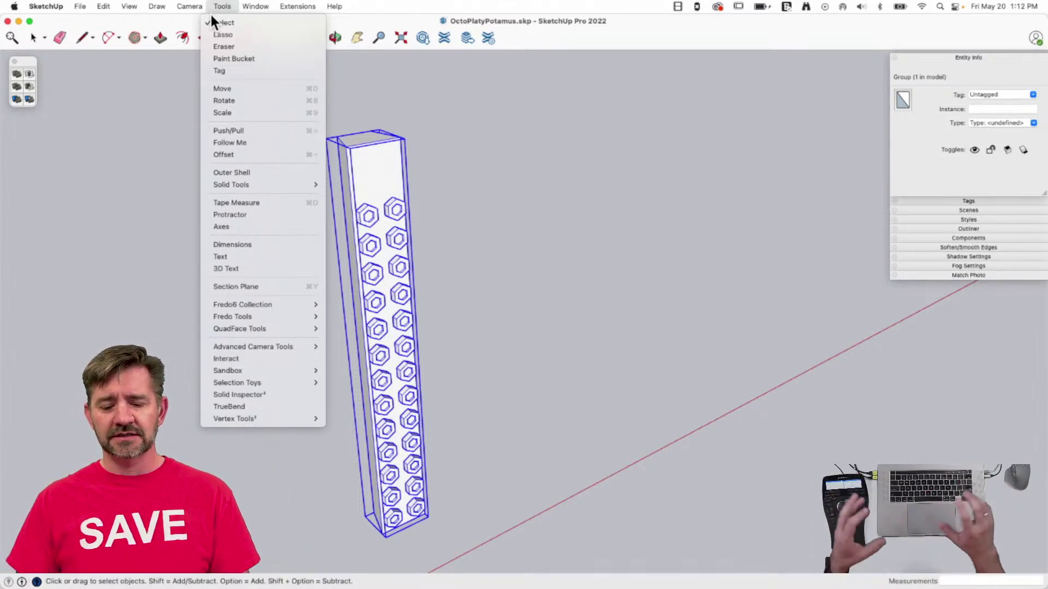
mouse_move(189, 6)
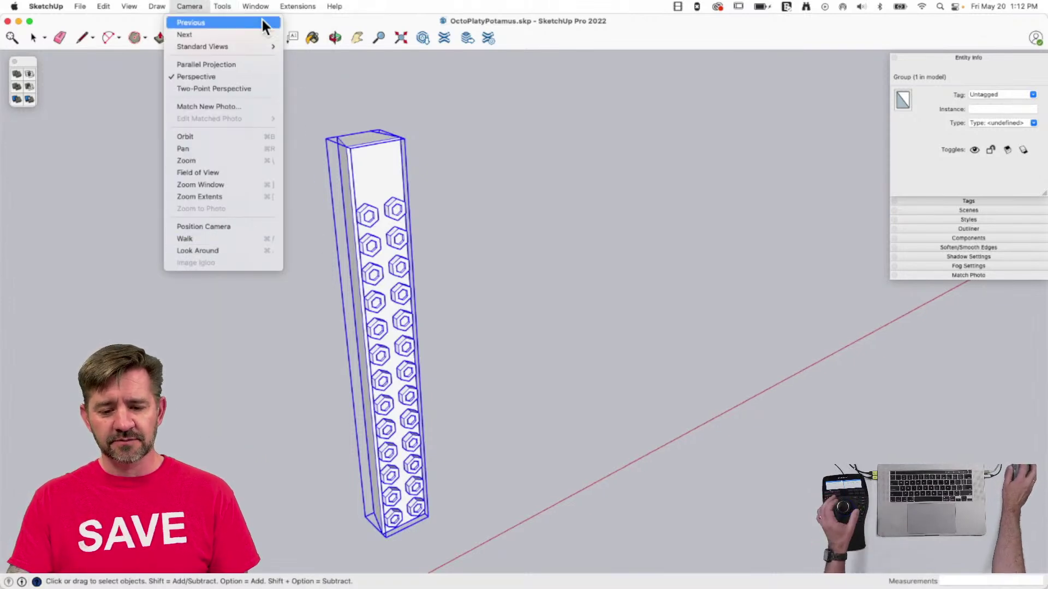
mouse_move(233, 4)
mouse_move(314, 304)
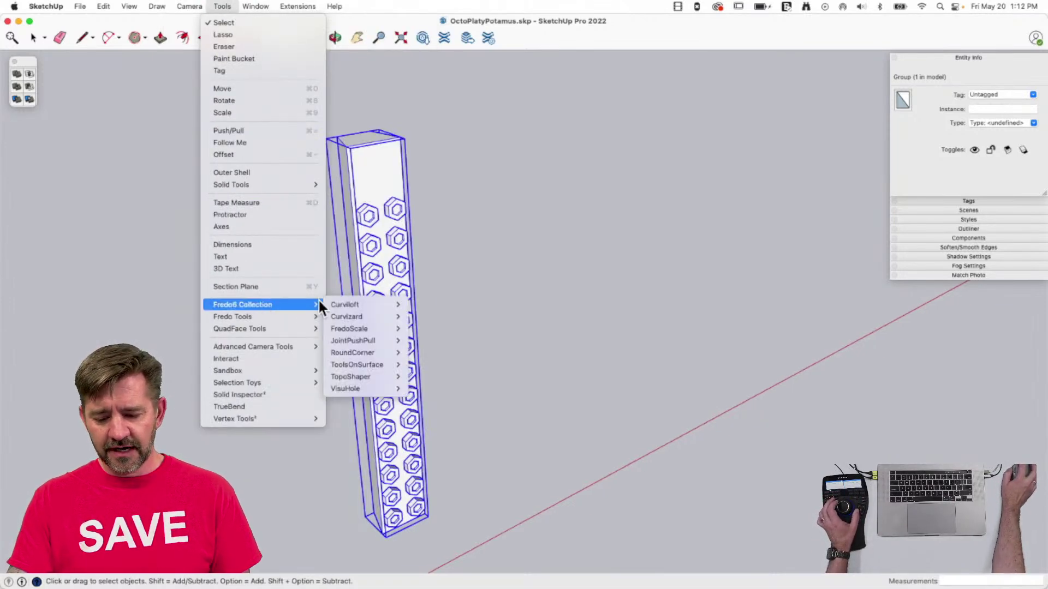
mouse_move(356, 330)
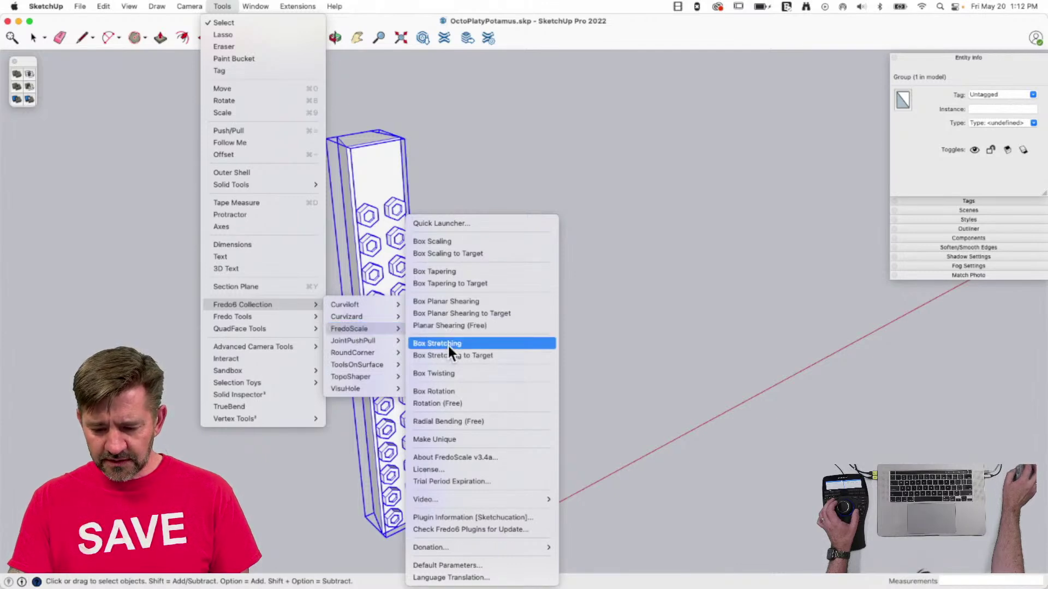
click(446, 272)
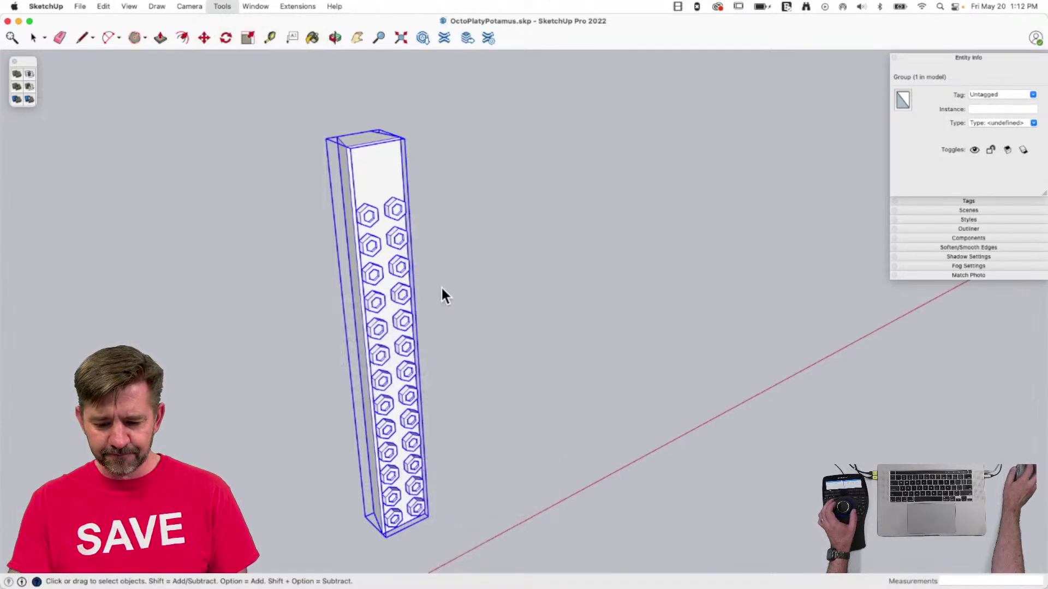
middle_drag(440, 286, 521, 220)
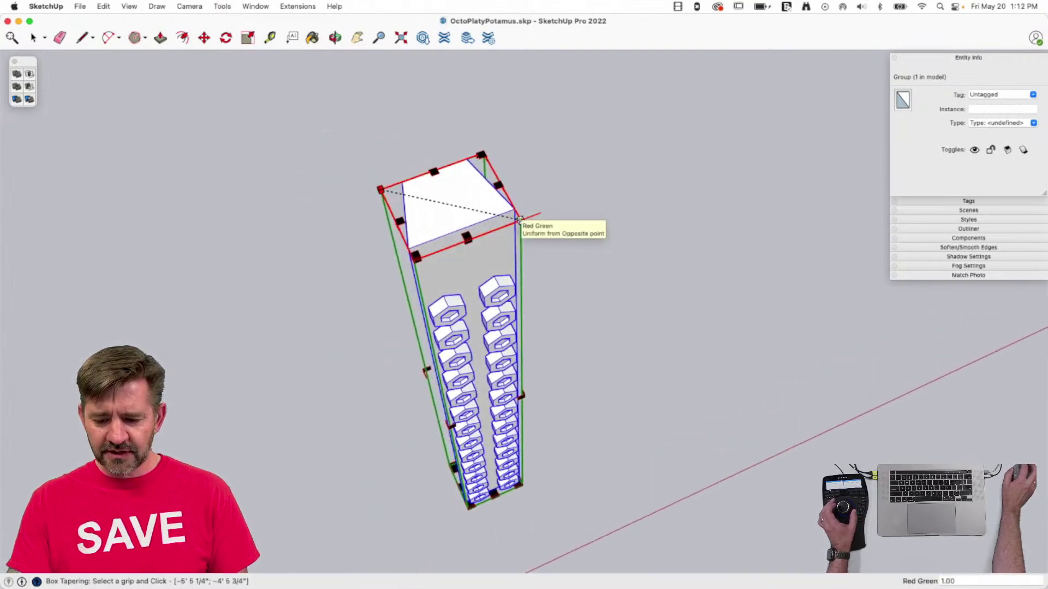
key(alt)
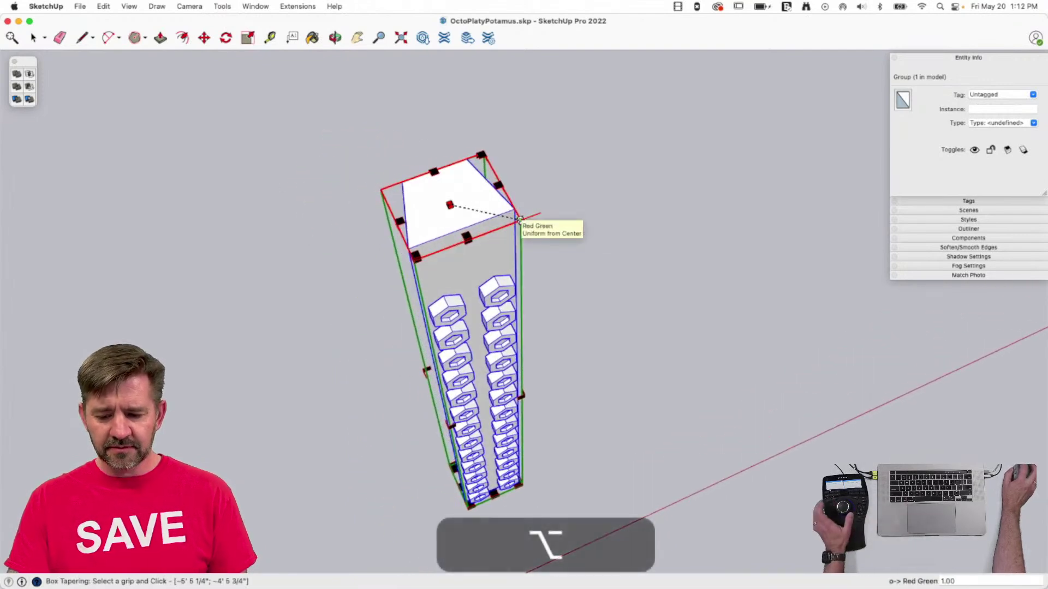
alt+drag(519, 218, 417, 206)
scroll(463, 207, up, 8)
scroll(460, 207, up, 2)
scroll(409, 204, up, 2)
scroll(562, 235, down, 4)
scroll(338, 182, up, 2)
scroll(463, 215, down, 6)
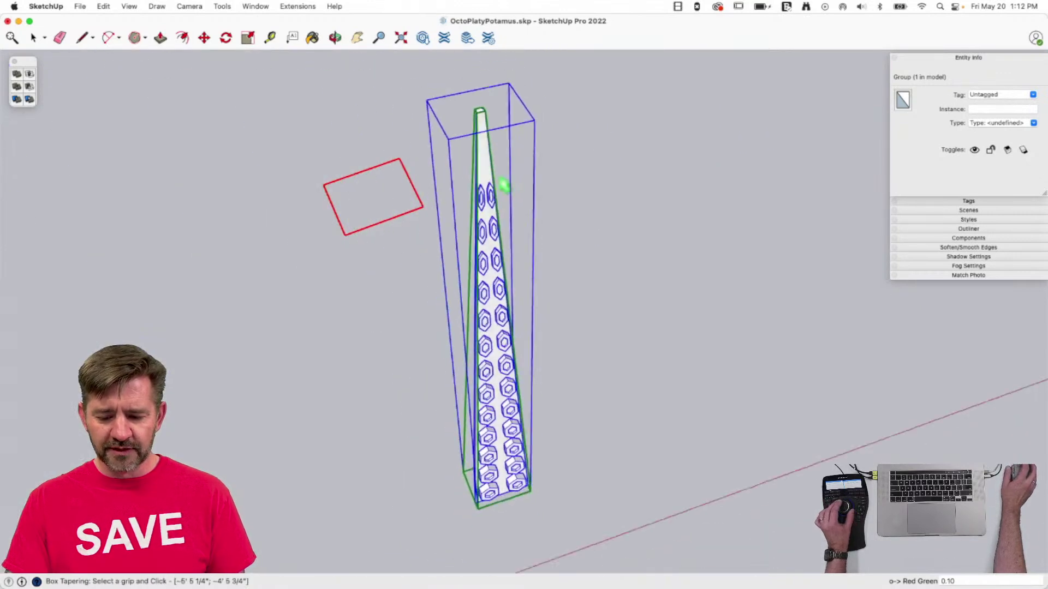
key(space)
click(600, 220)
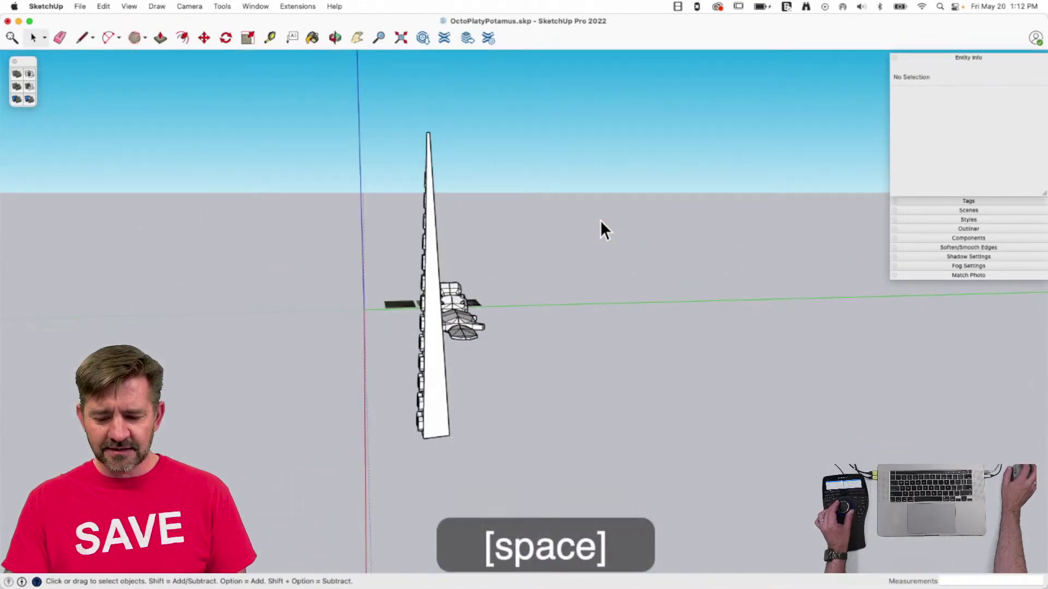
Convert the tapered tentacle group into a component with the definition name Tentacle.
click(484, 342)
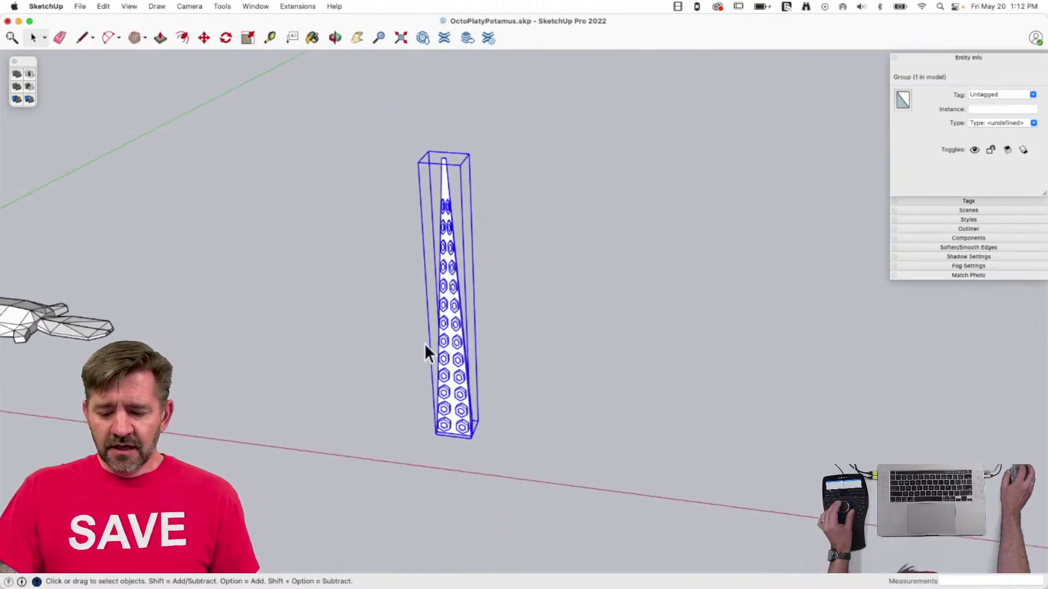
right_click(473, 337)
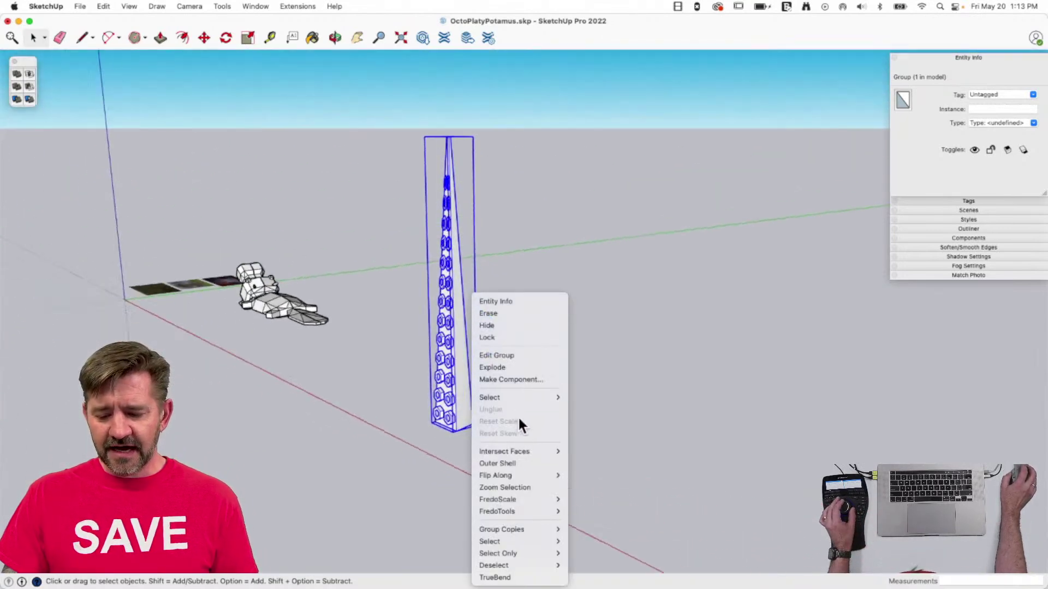
click(417, 420)
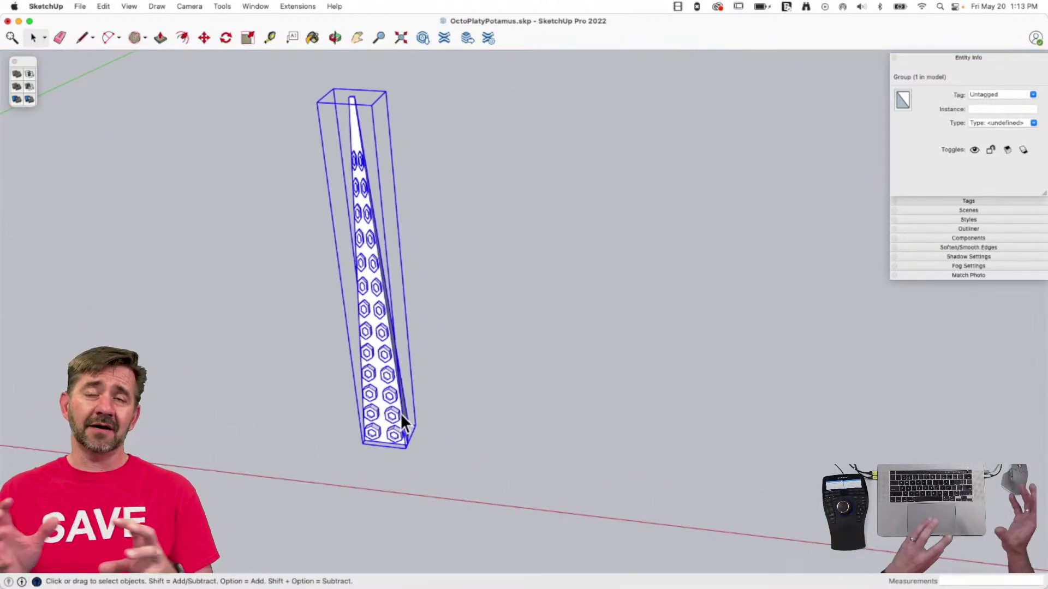
right_click(400, 419)
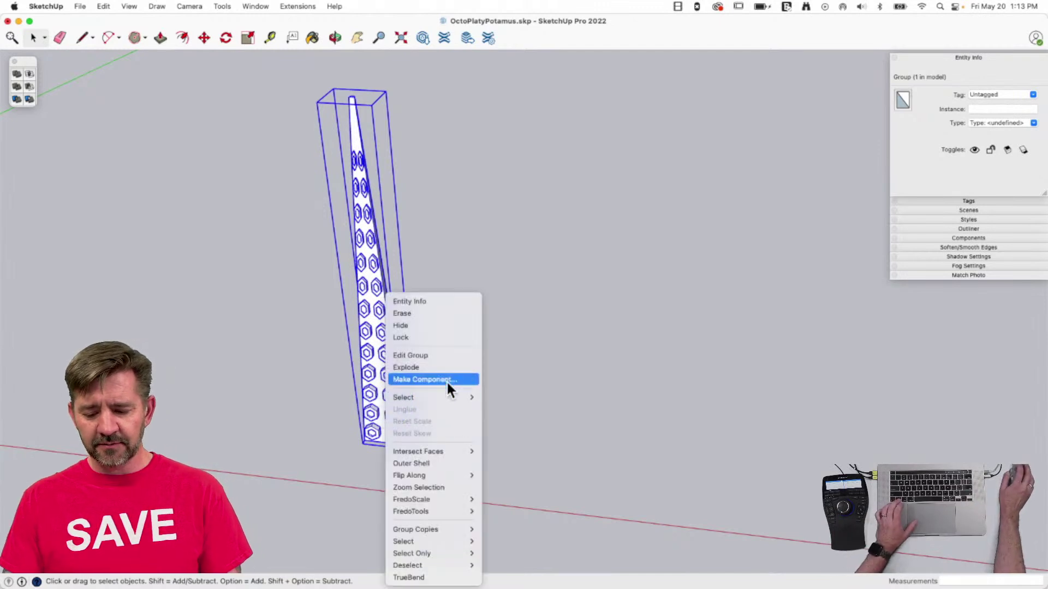
click(447, 380)
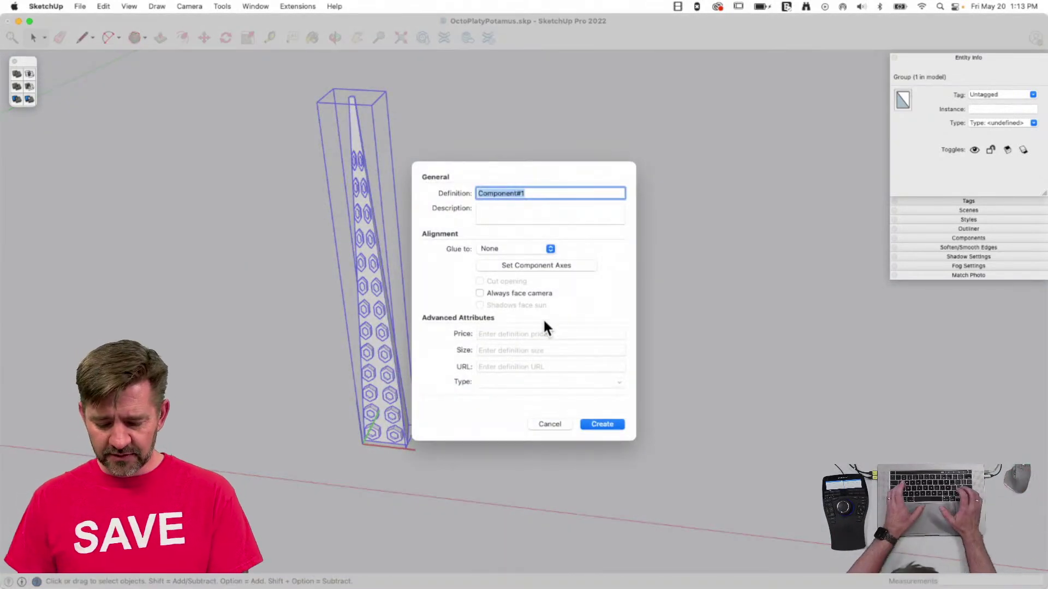
text(Tenta)
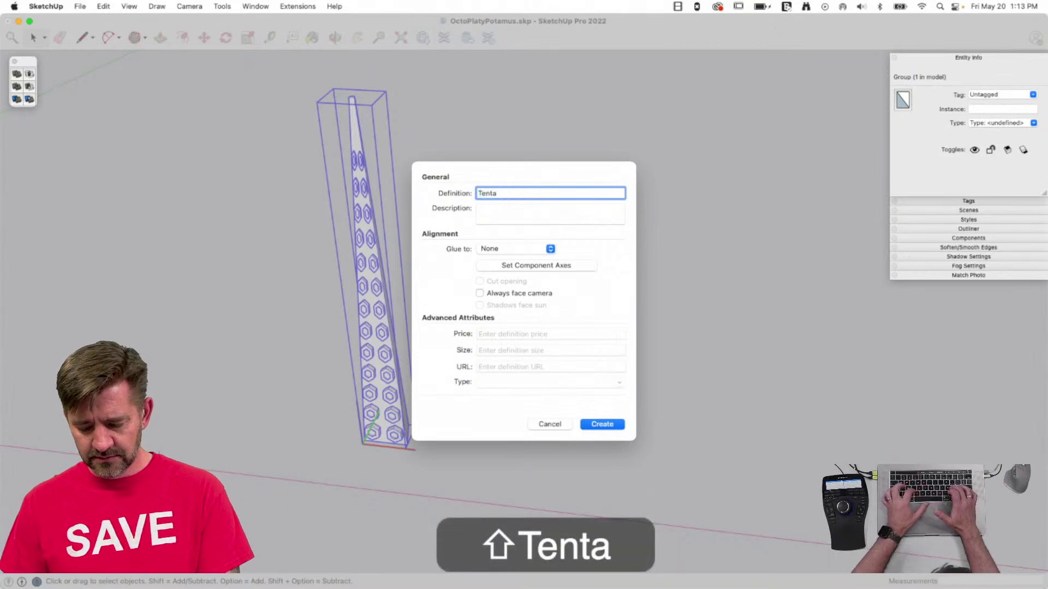
text(cle)
key(Return)
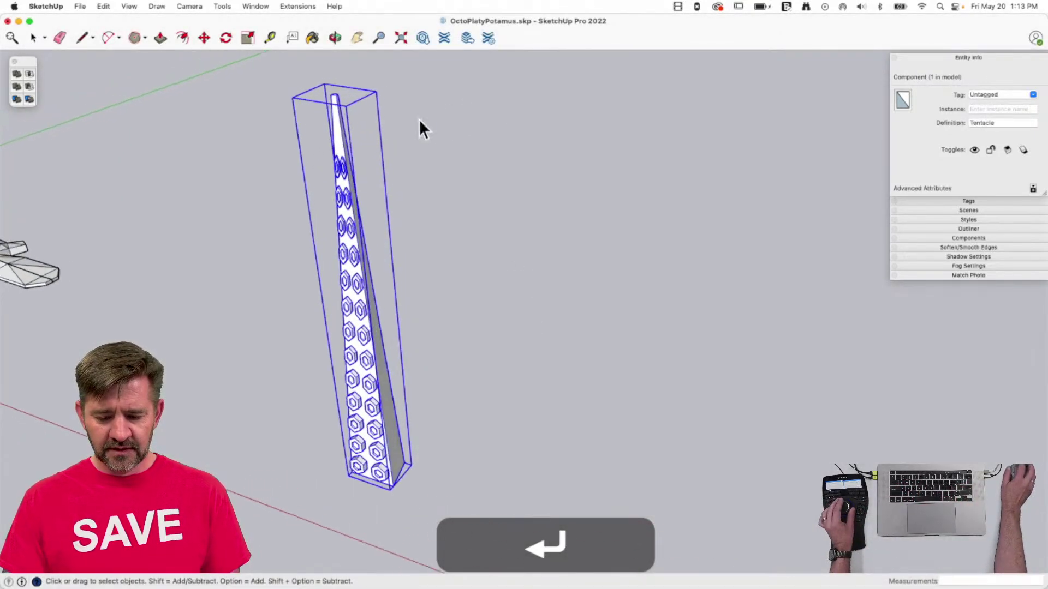
Open the tentacle component for editing and scale the uppermost sucker pair along the blue axis to about 0.60.
double_click(340, 205)
scroll(353, 182, up, 5)
key(space)
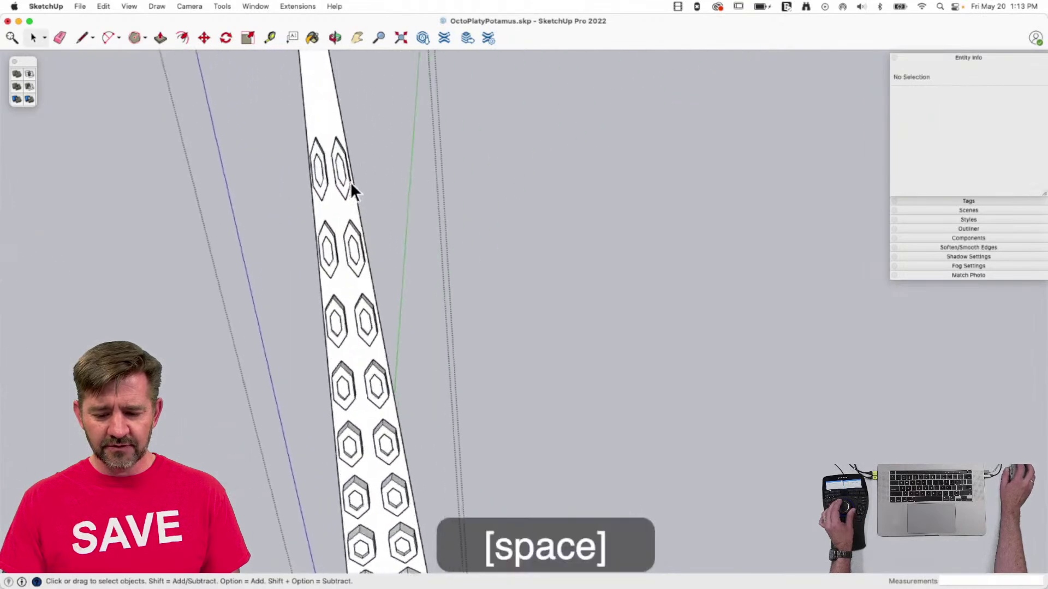
drag(238, 89, 395, 270)
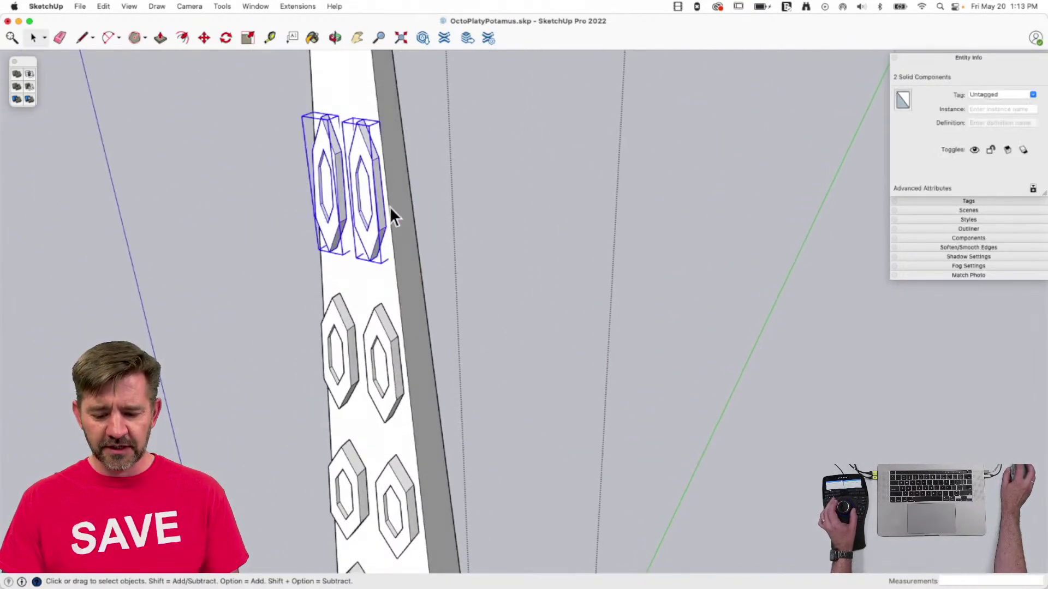
key(s)
click(341, 115)
drag(341, 115, 344, 174)
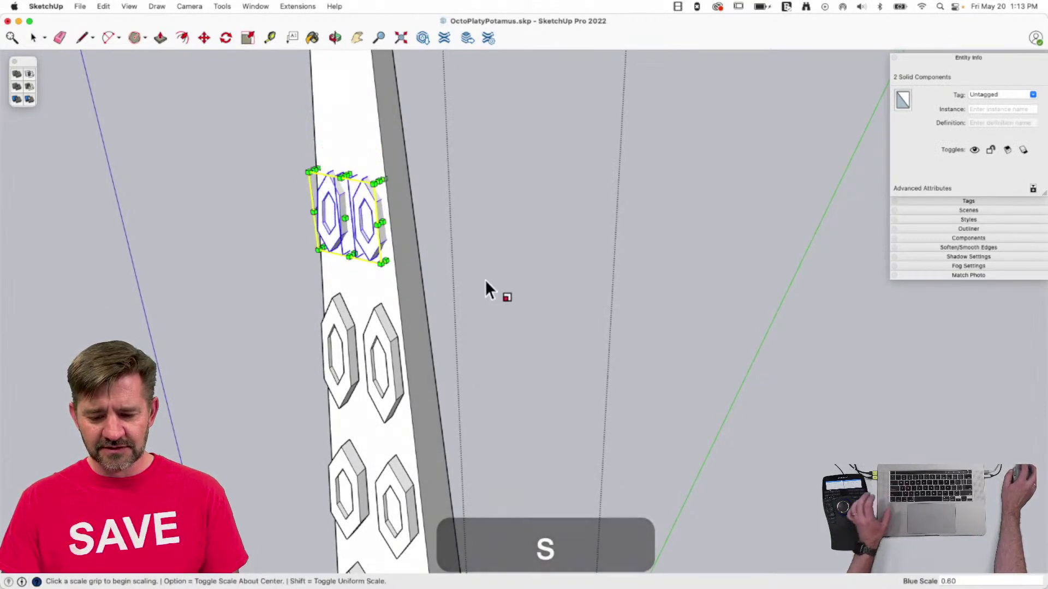
key(space)
Shorten the second and third sucker pairs from the tip by scaling each along the blue axis.
drag(475, 297, 473, 296)
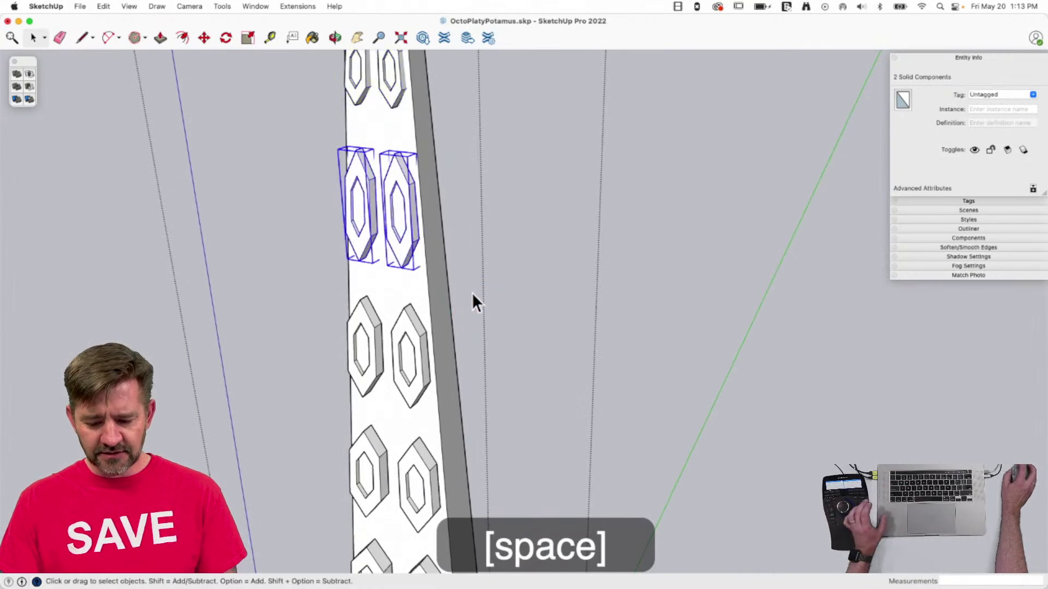
key(s)
drag(380, 151, 385, 189)
key(space)
drag(488, 234, 496, 243)
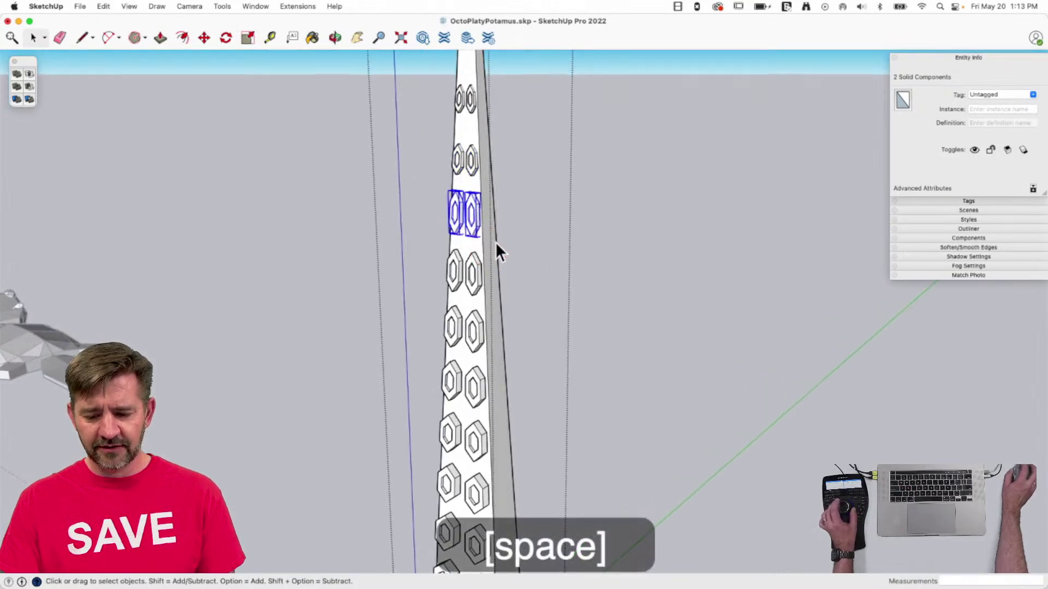
key(s)
drag(430, 174, 438, 196)
key(space)
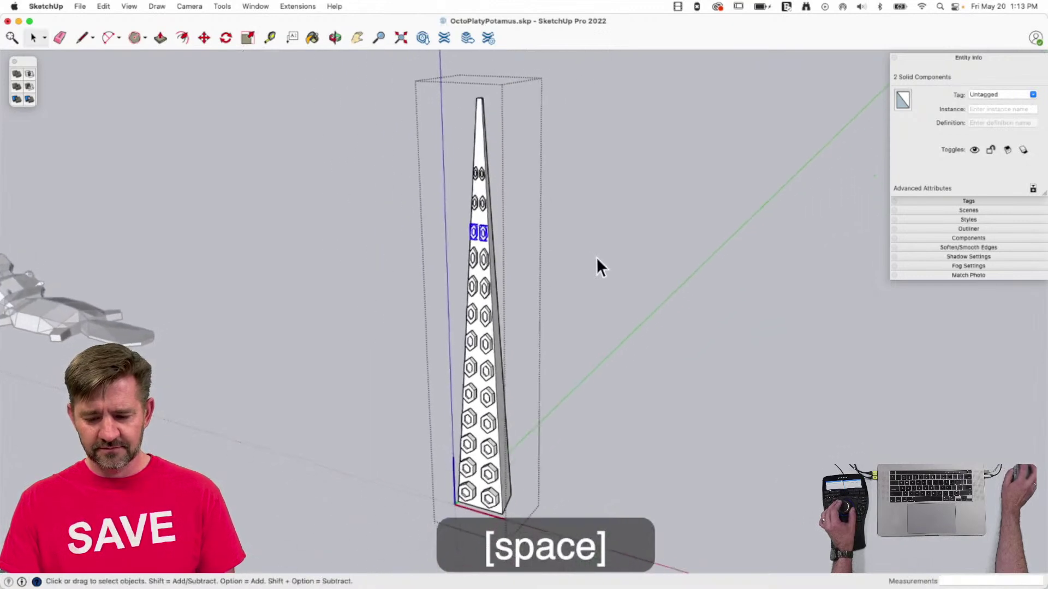
Close the component and copy the whole tentacle about 96' to a spot beside the creature's body.
click(482, 247)
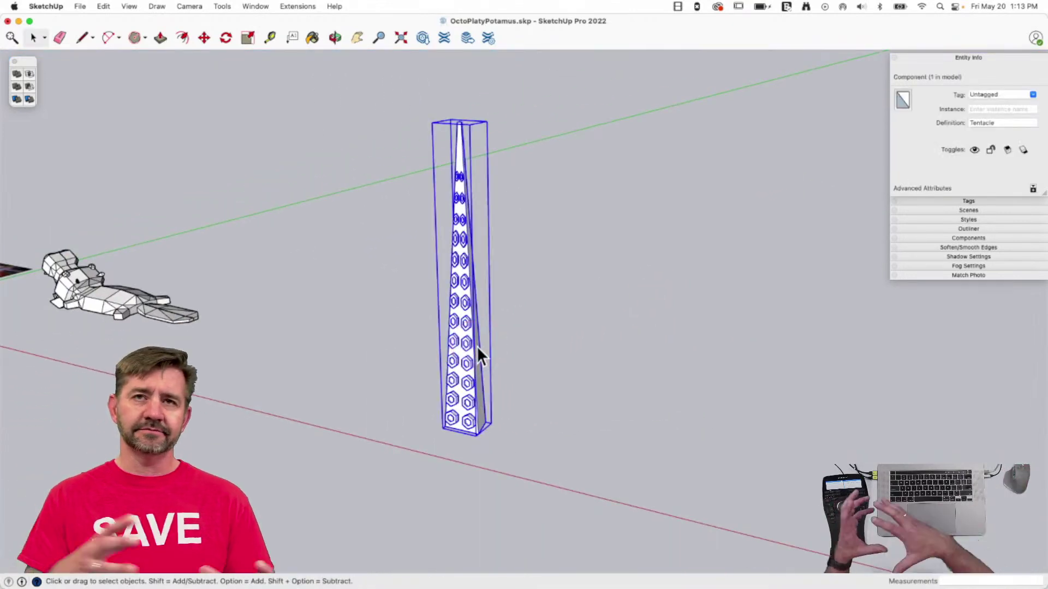
key(m)
key(alt)
click(483, 425)
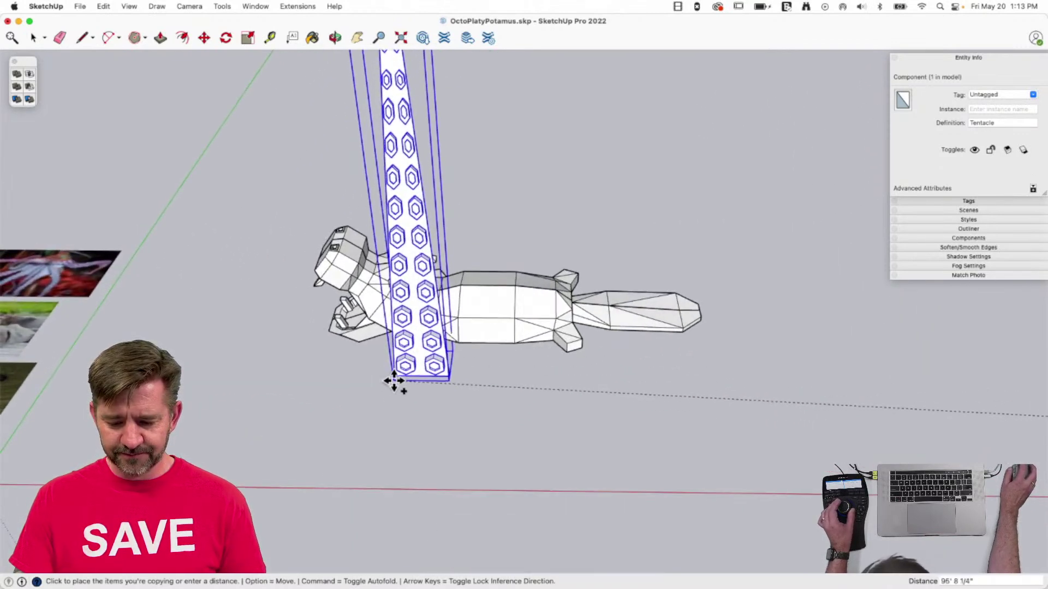
click(395, 383)
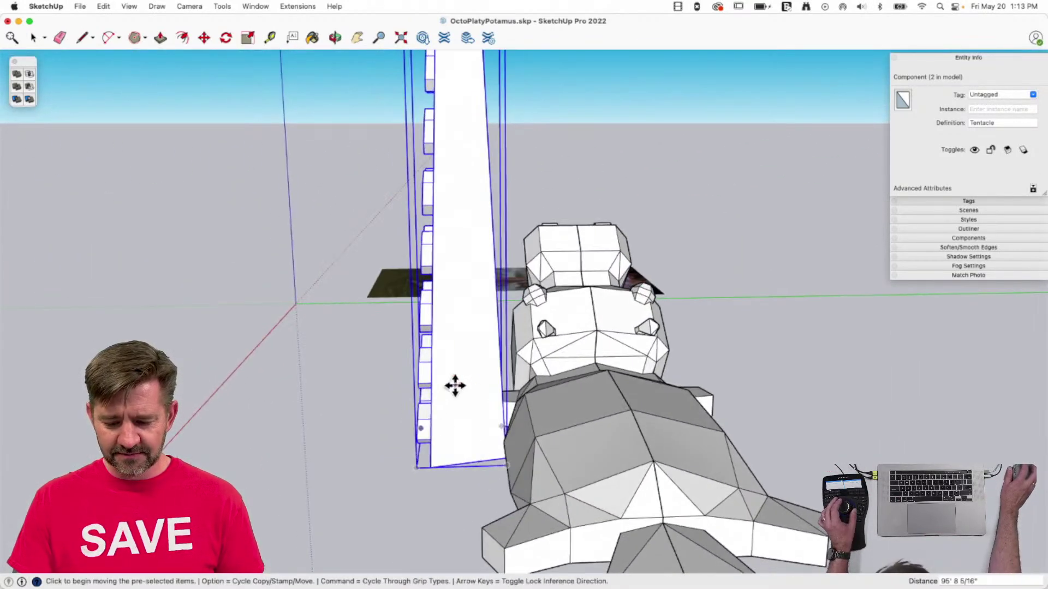
Rotate the tentacle copy about 96° around the red axis at its base corner so it points sideways away from the creature.
key(q)
key(Right)
click(416, 467)
click(440, 466)
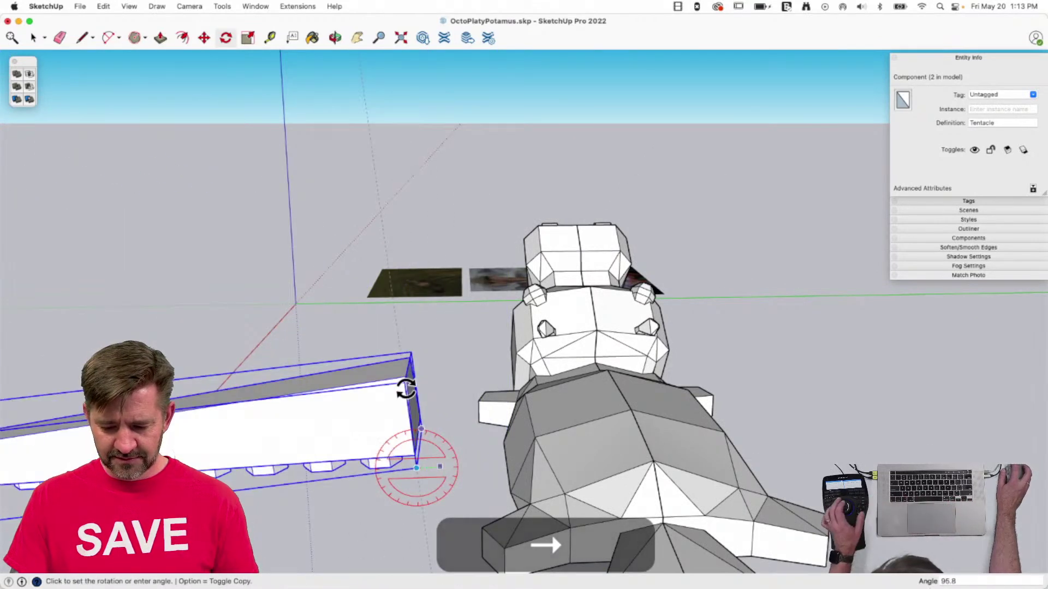
click(410, 392)
key(space)
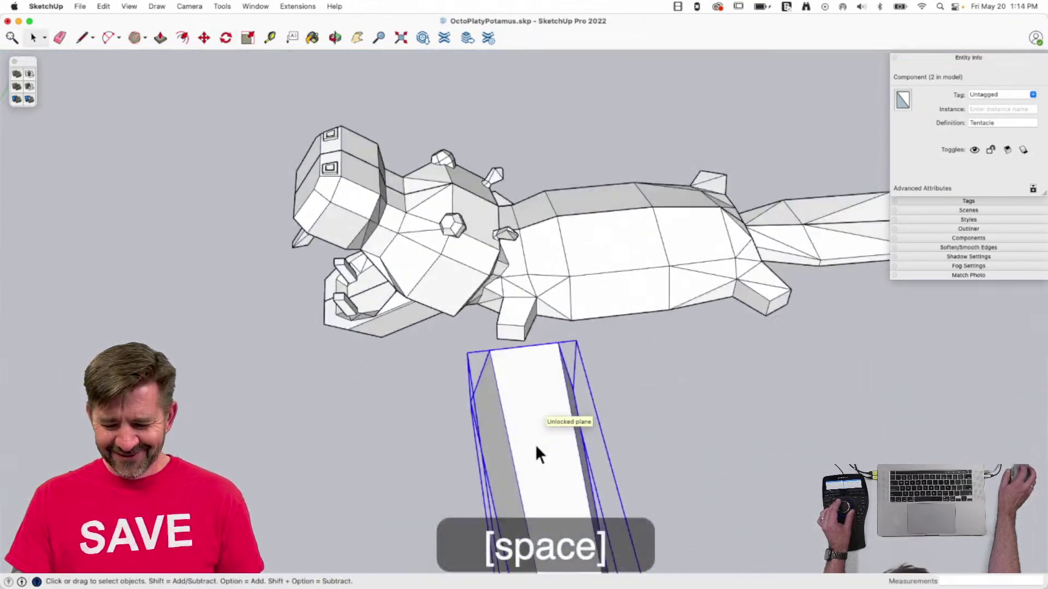
Scale the tentacle copy down uniformly to about 0.33, and scale it once more to approach the creature's front leg width.
key(s)
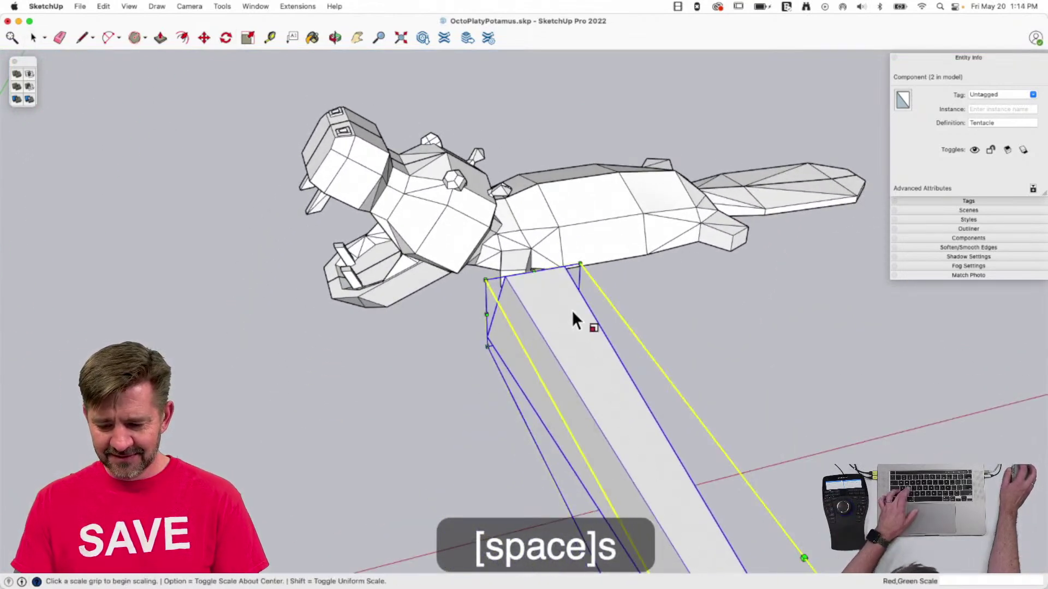
click(578, 264)
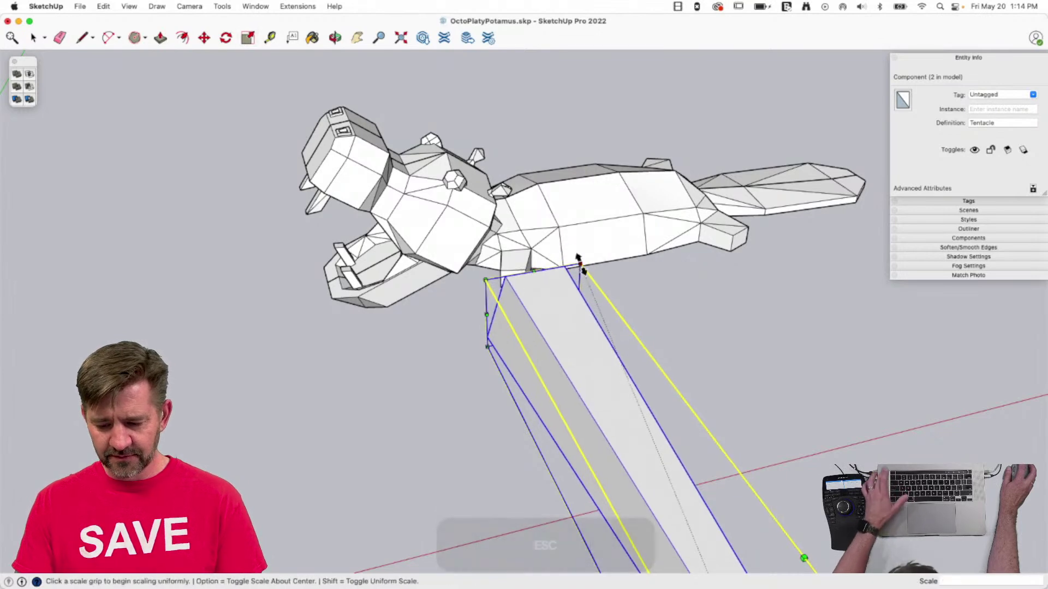
key(Escape)
drag(611, 321, 431, 228)
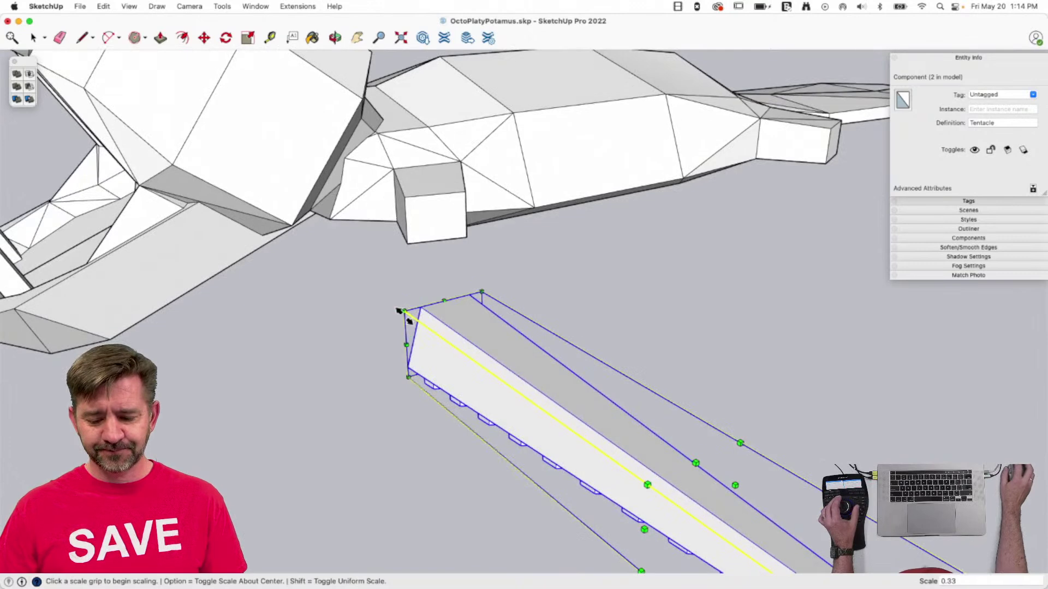
drag(404, 311, 522, 418)
Move the scaled tentacle by its base corner onto the upper corner of the creature's front leg end.
key(m)
key(m)
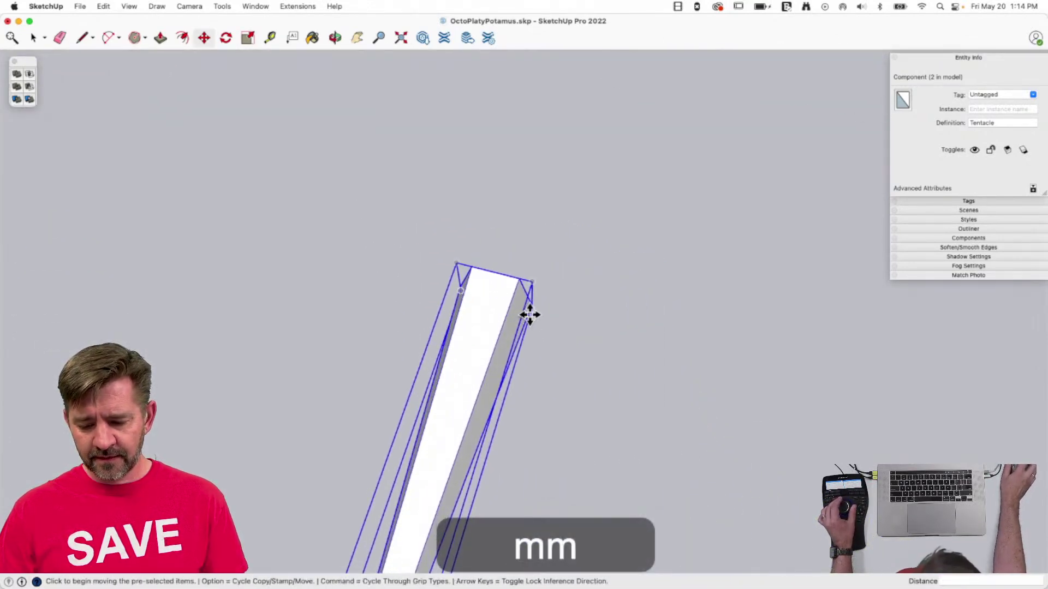
click(534, 305)
click(478, 387)
Rotate the tentacle around the shared corner to align its base with the end face of the front leg.
key(q)
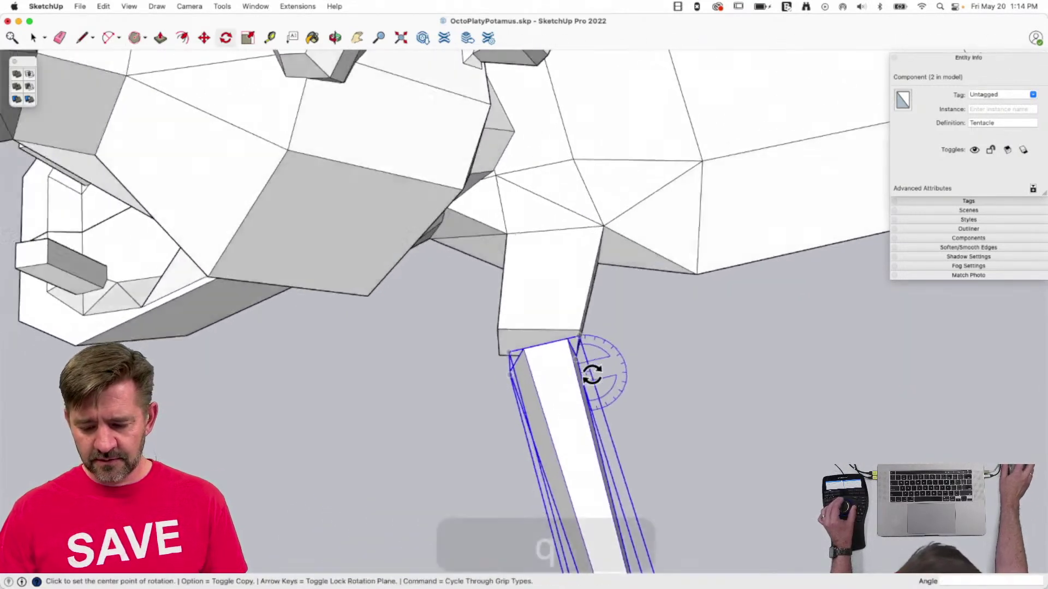
click(532, 354)
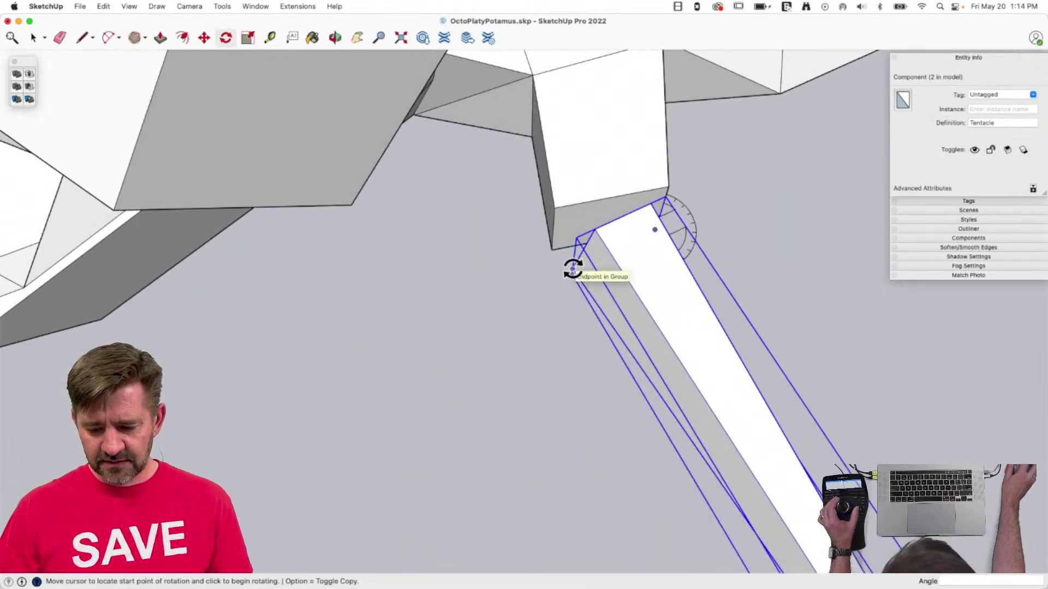
click(571, 269)
click(553, 248)
Copy the tentacle by its lower base corner onto the lower corner of the front leg's end, and save the model.
key(m)
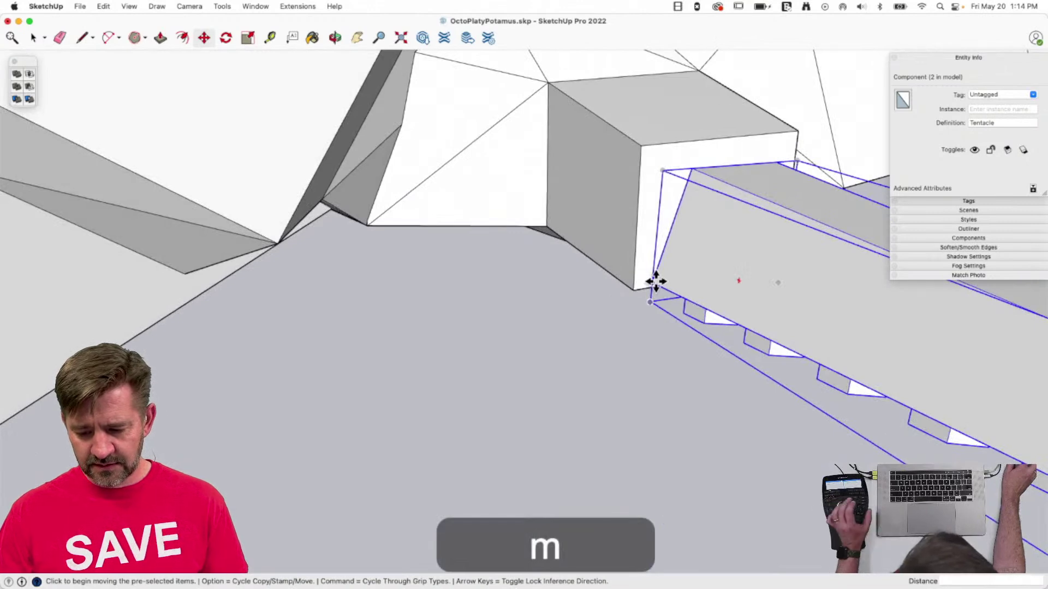
key(alt)
click(655, 282)
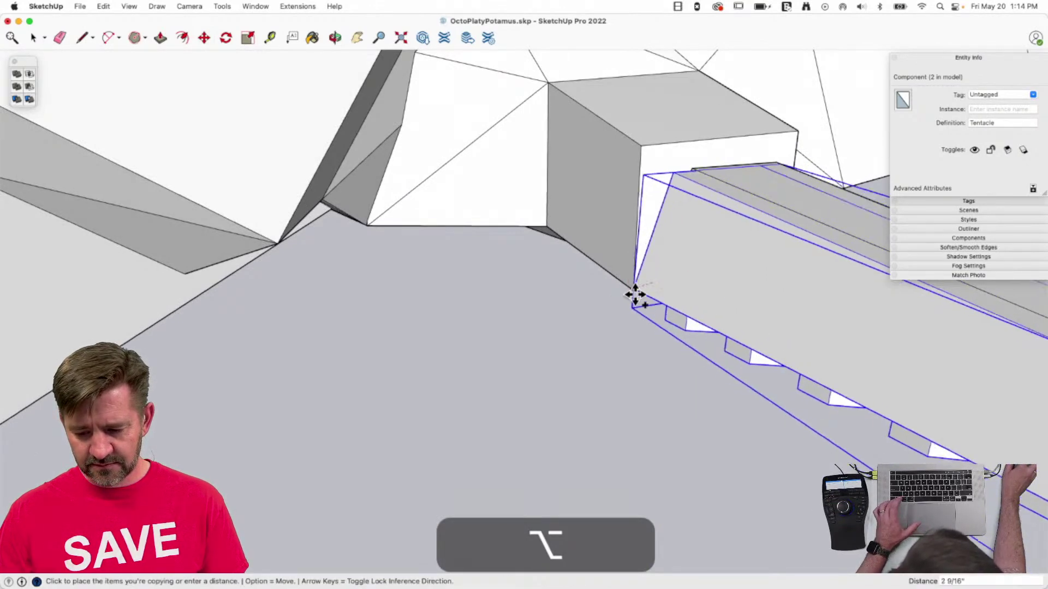
click(633, 292)
key(space)
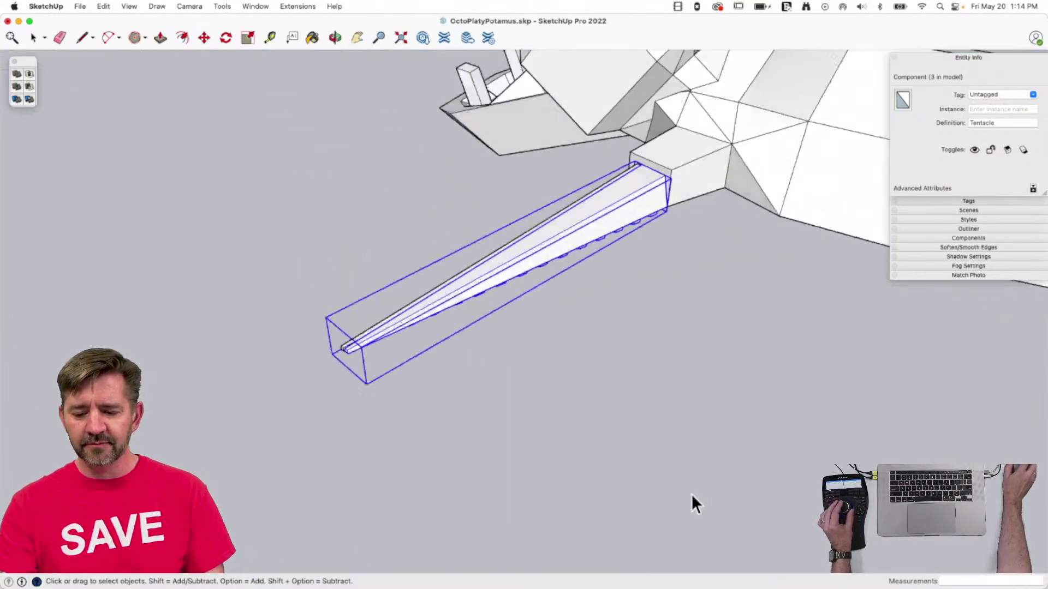
key(super+s)
Bend the tentacle copy sideways by about 43.7° with FredoScale's Radial Bending (Free), starting near its base and following its length.
click(222, 6)
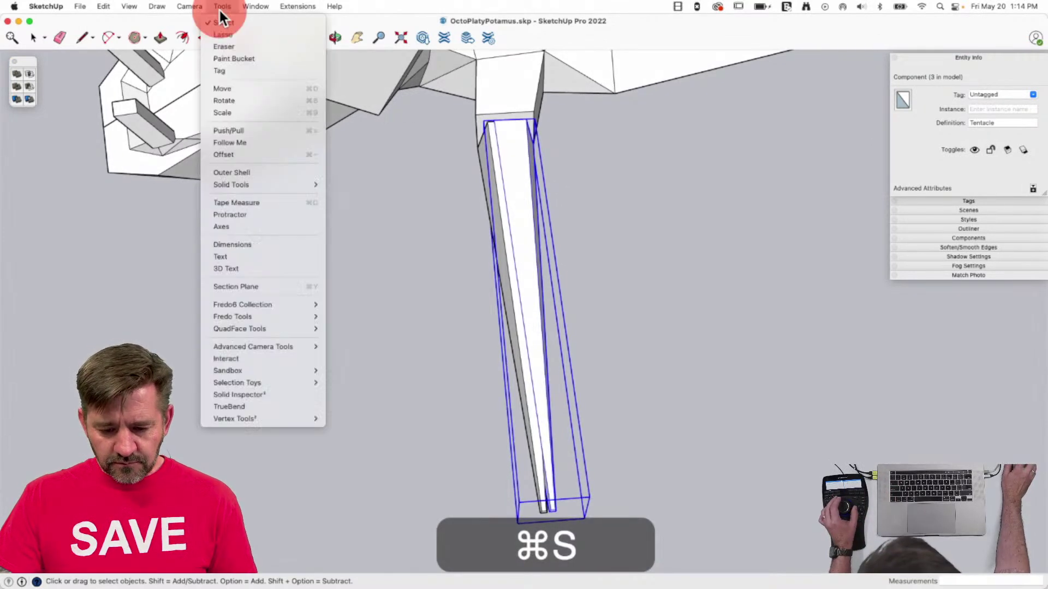
click(225, 46)
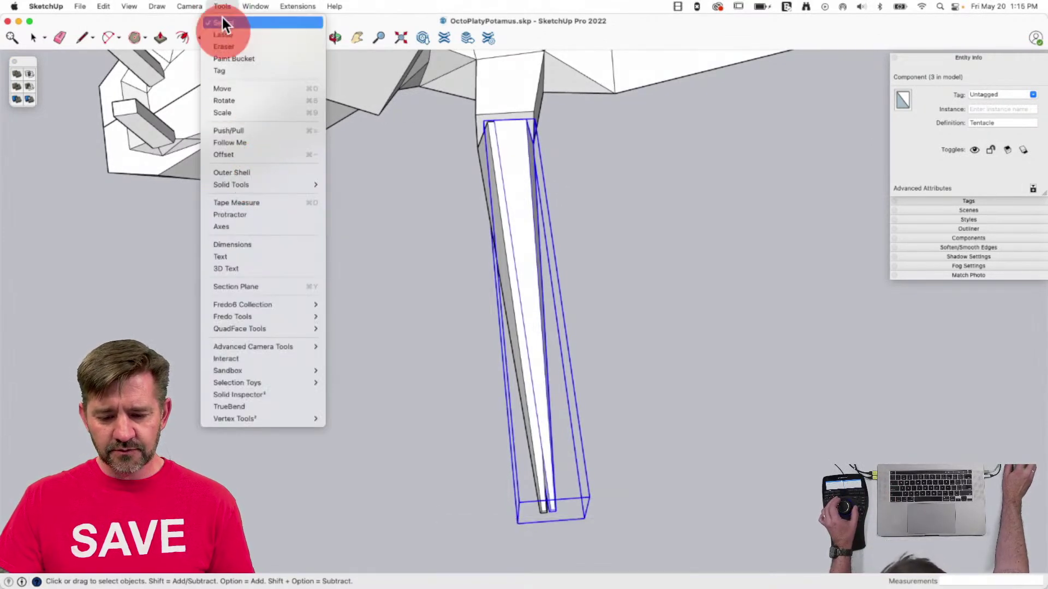
mouse_move(282, 303)
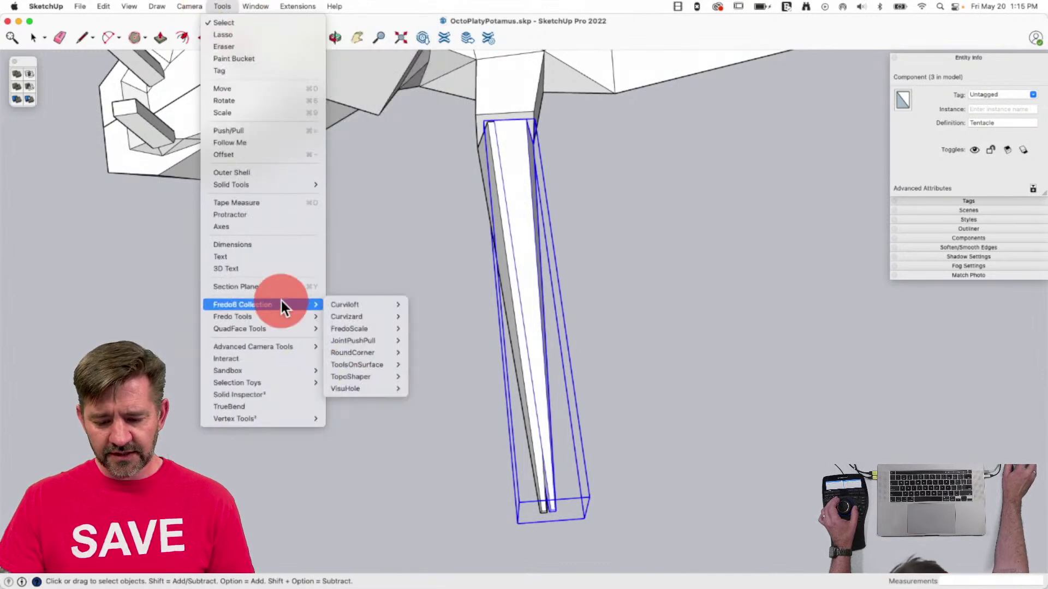
mouse_move(344, 330)
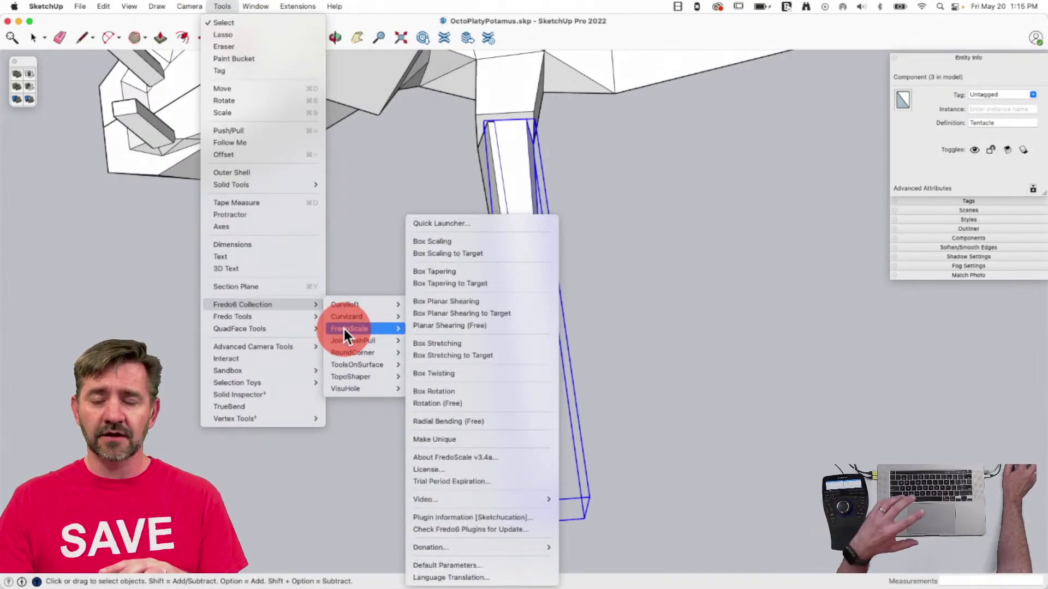
click(521, 421)
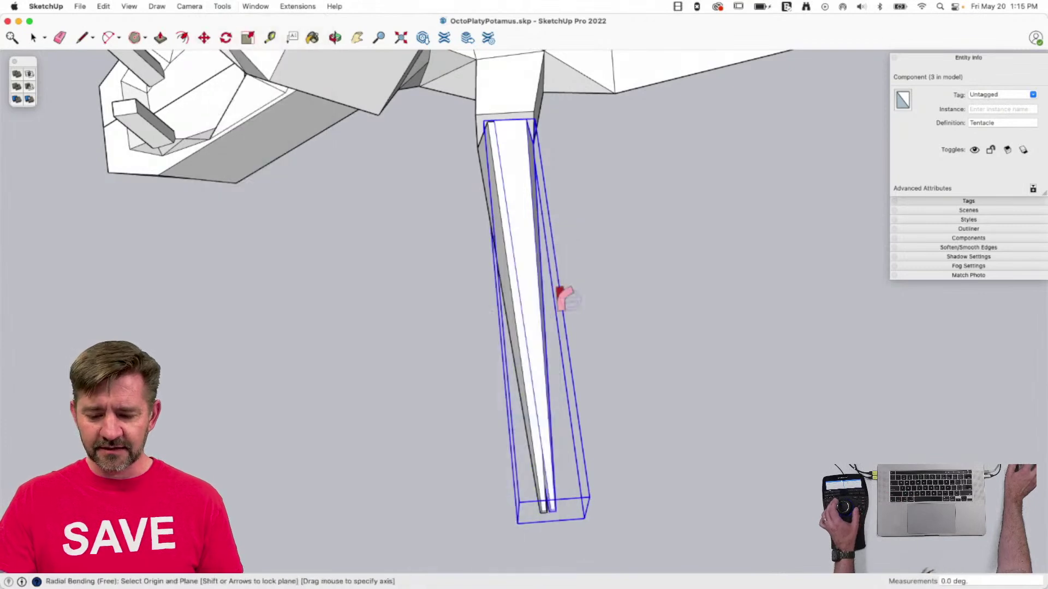
click(513, 144)
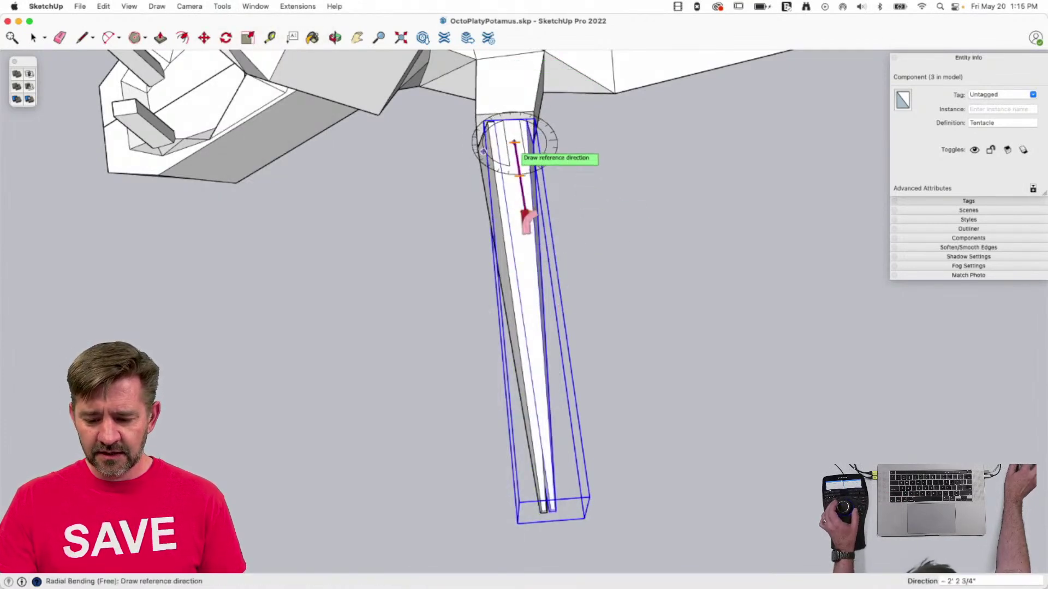
scroll(526, 232, up, 3)
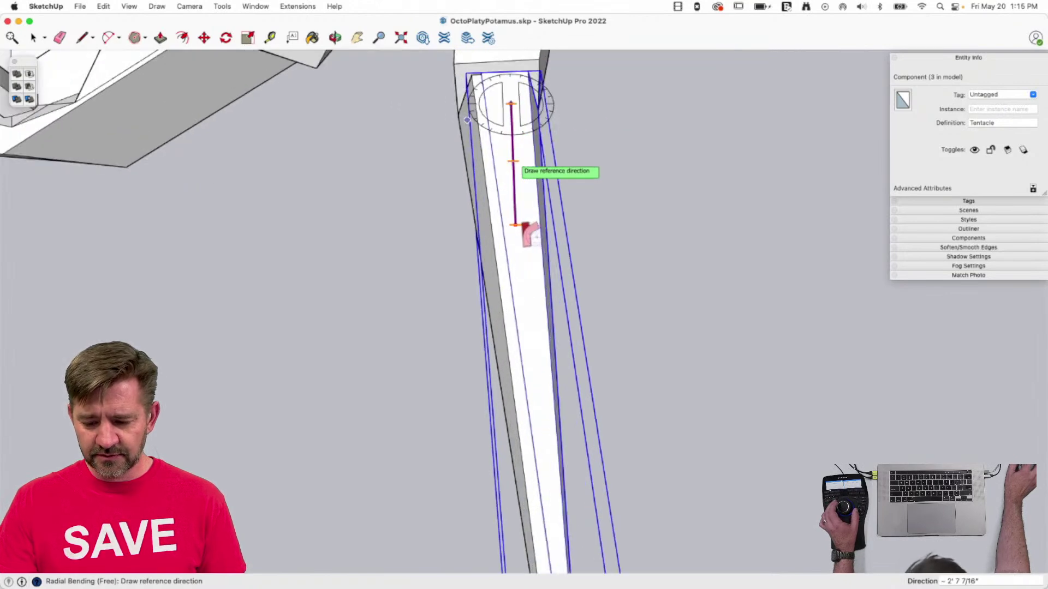
click(530, 276)
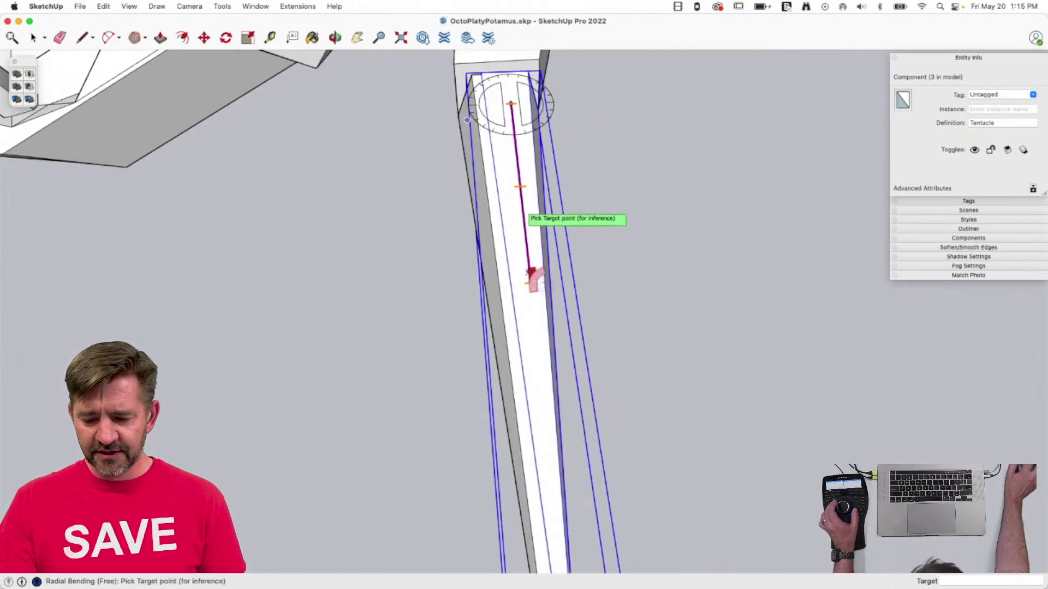
click(533, 289)
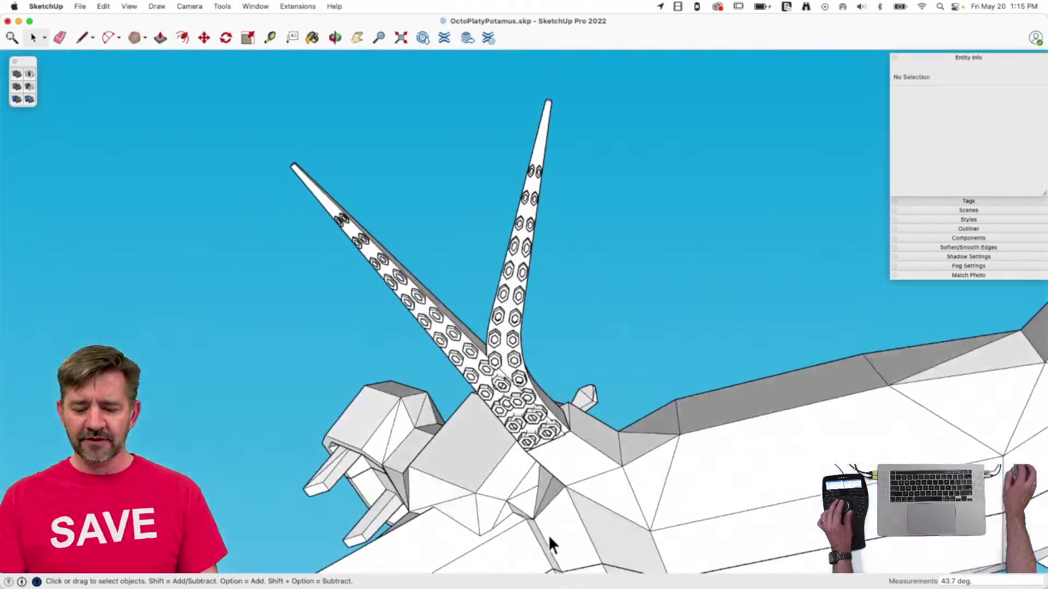
Scale the bent tentacle up uniformly by a factor of 100 and save the model.
click(549, 360)
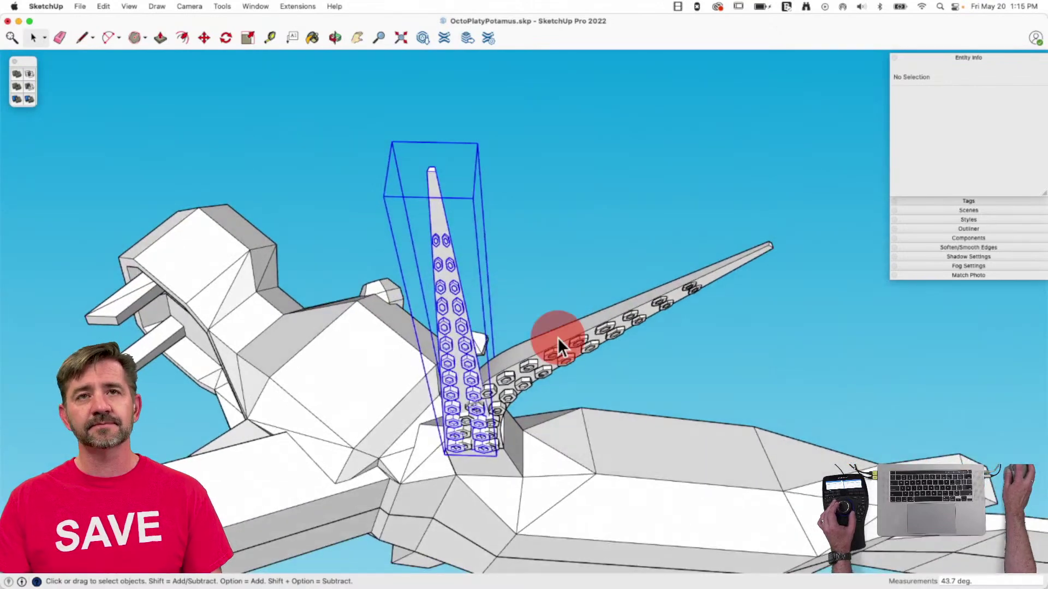
click(557, 338)
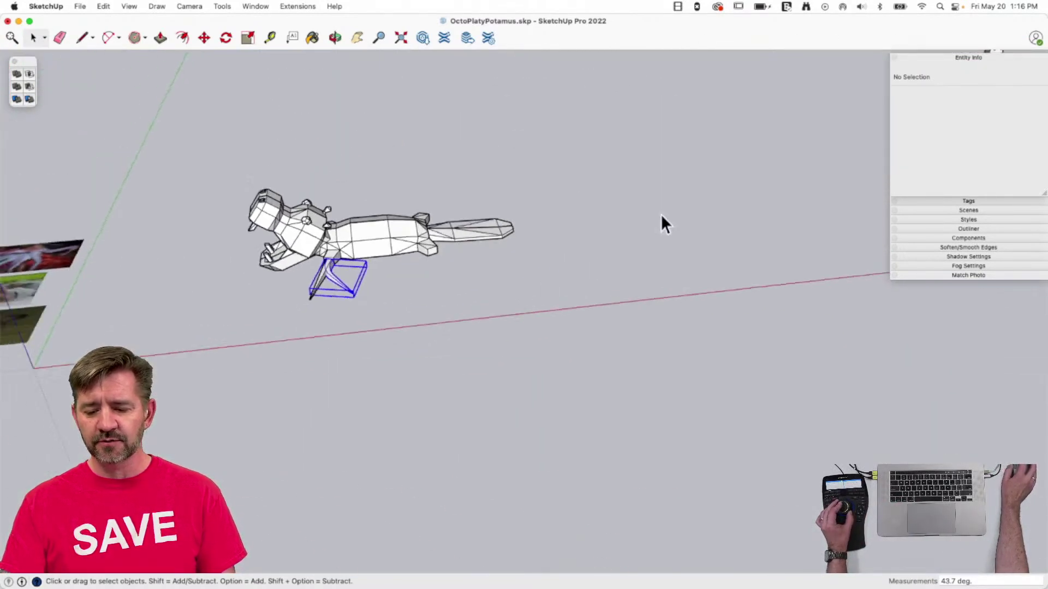
scroll(314, 358, up, 10)
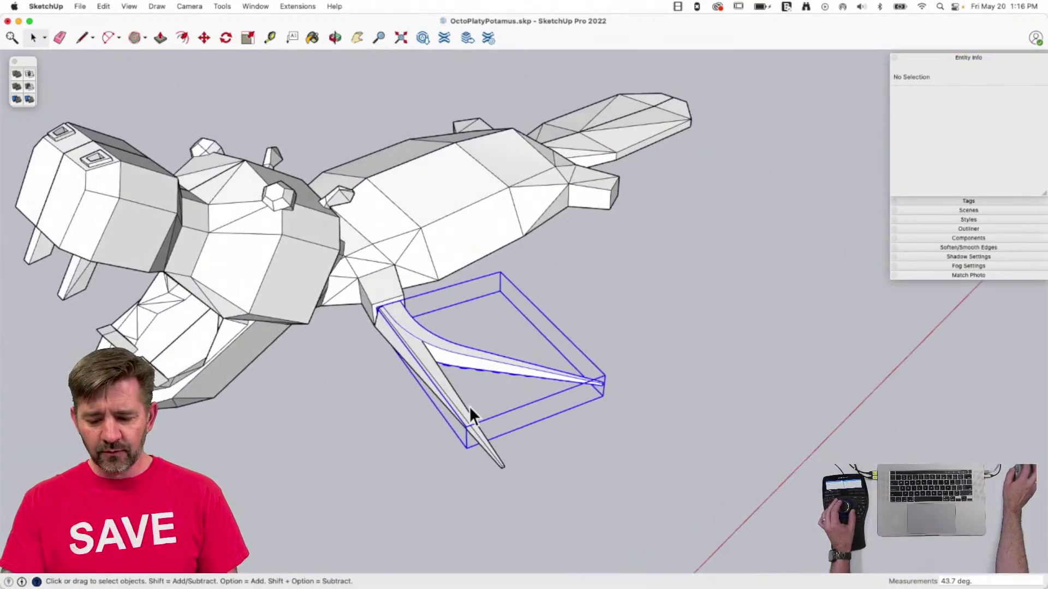
key(s)
drag(603, 371, 810, 367)
key(Return)
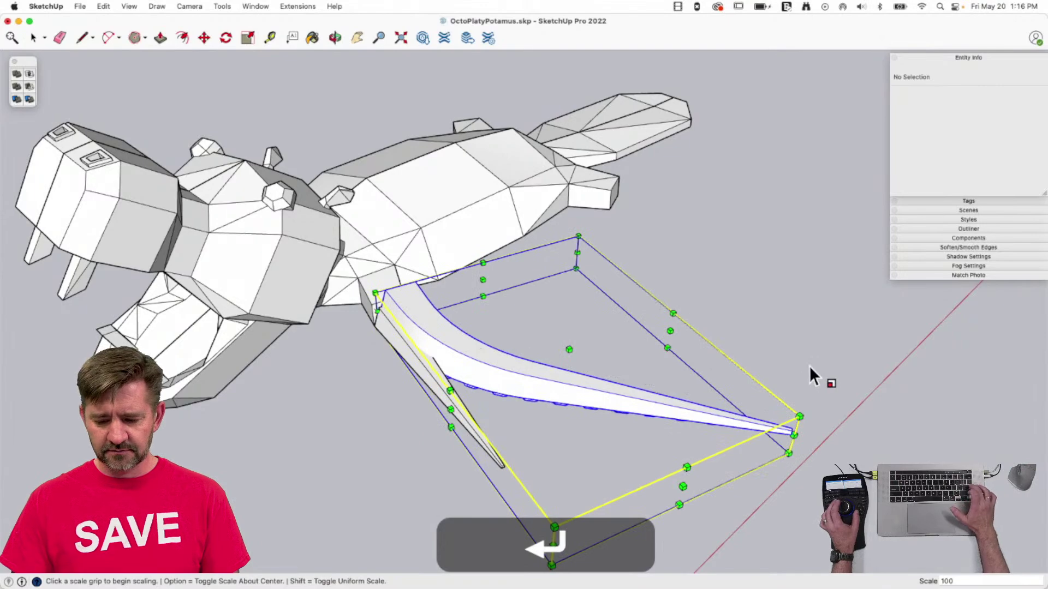
key(Return)
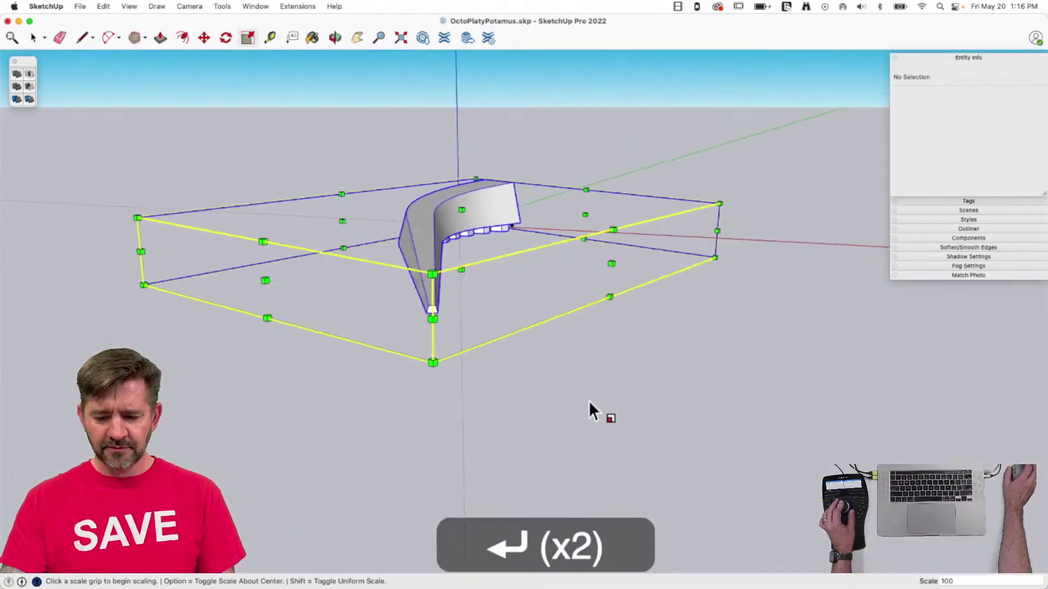
key(space)
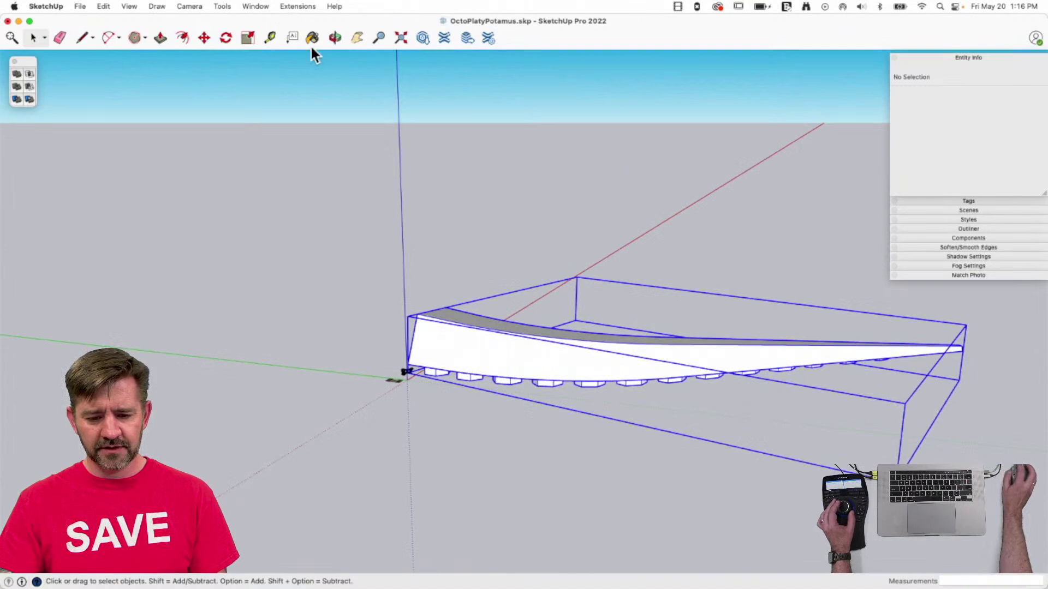
key(super+s)
Bend the enlarged tentacle downward by about 64.6° with FredoScale's Radial Bending (Free), starting partway along its side face.
click(222, 6)
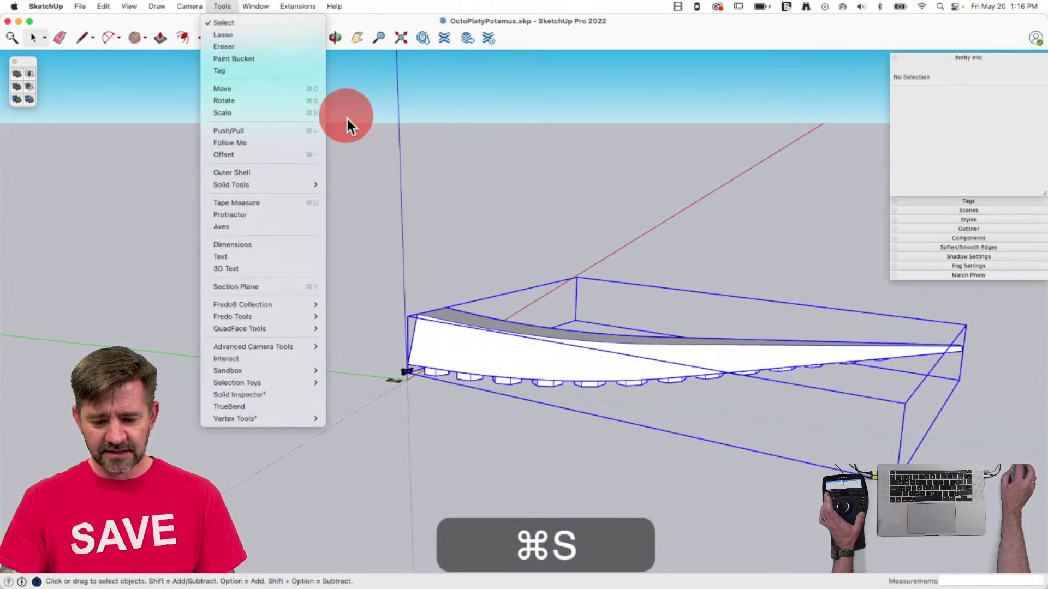
mouse_move(292, 310)
mouse_move(370, 352)
mouse_move(372, 332)
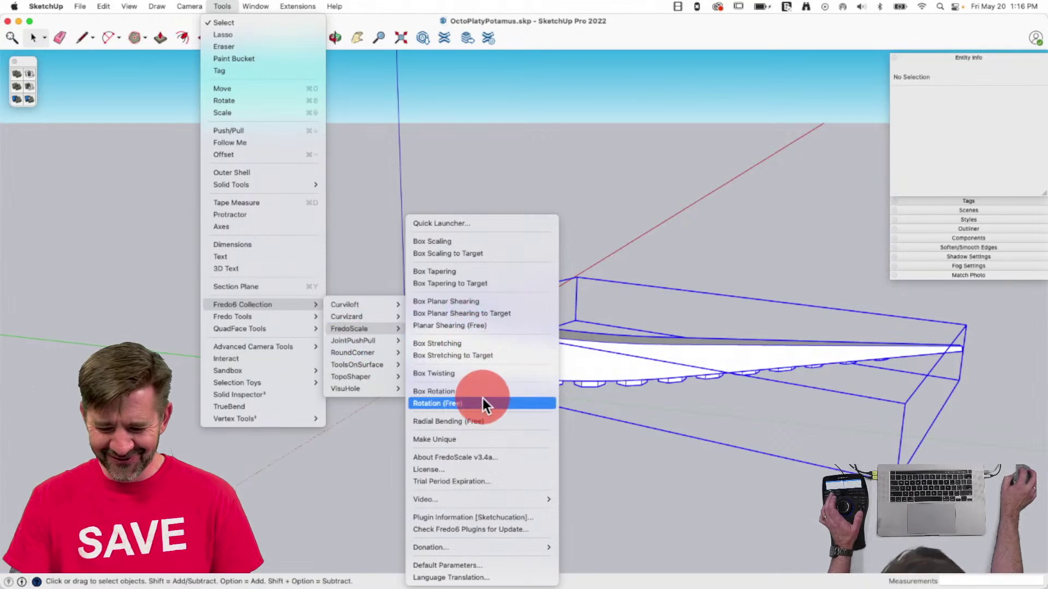
click(482, 421)
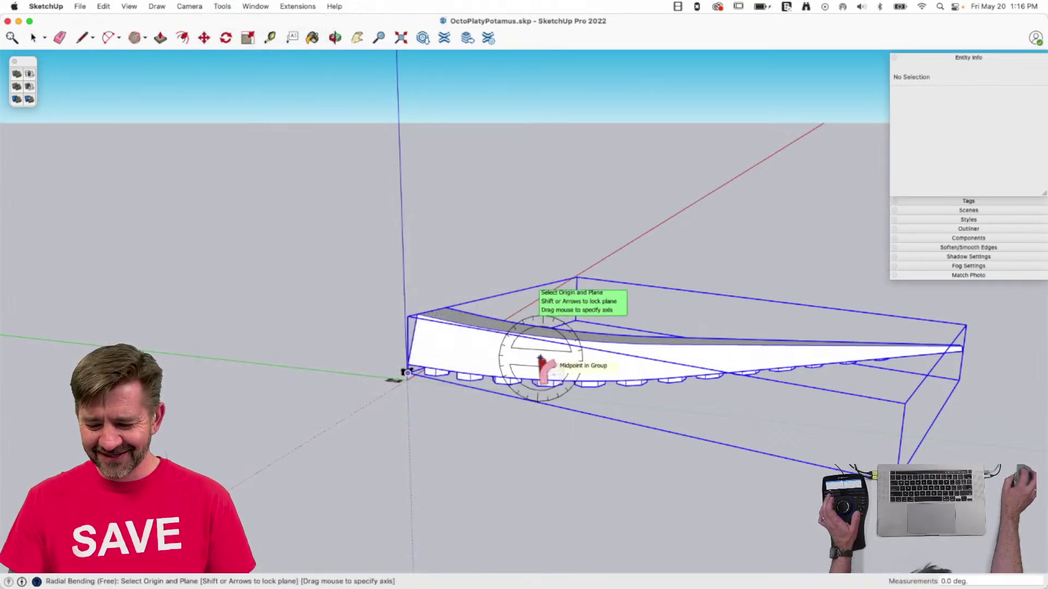
click(541, 360)
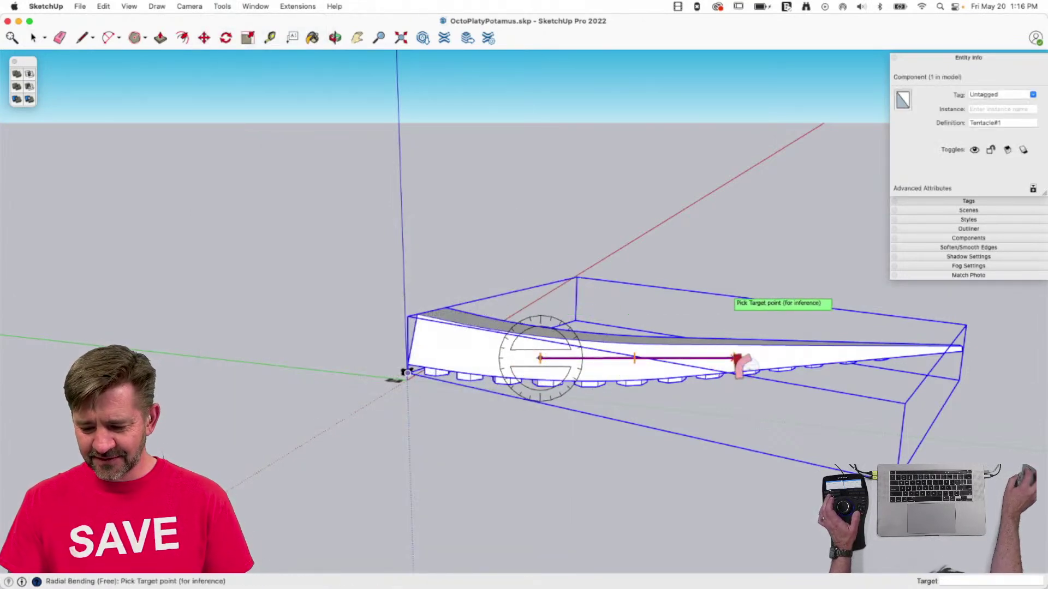
drag(740, 363, 657, 513)
click(833, 420)
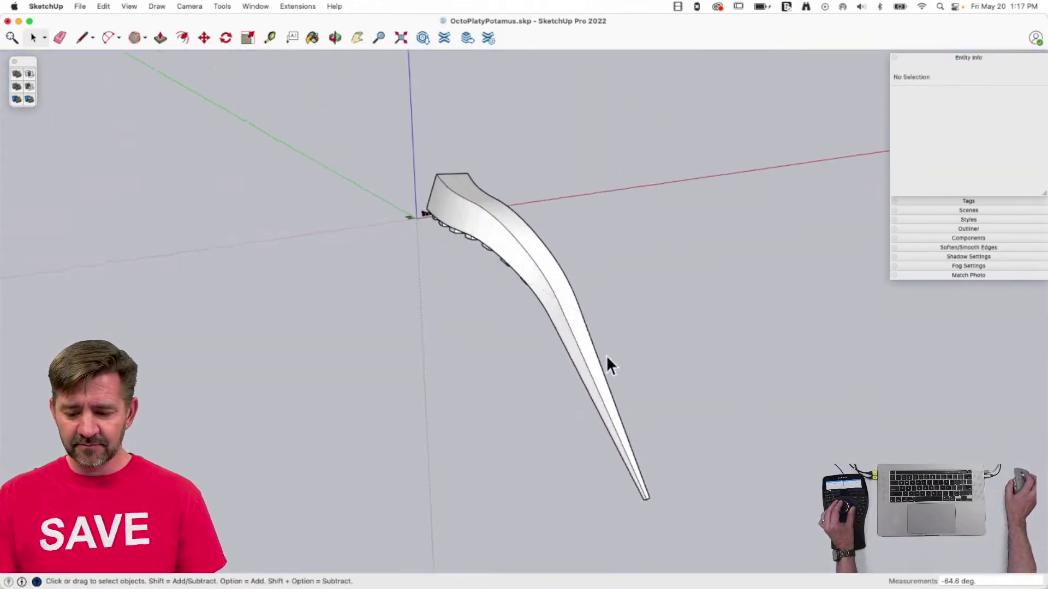
Open the bent tentacle component and inspect the group inside it.
key(space)
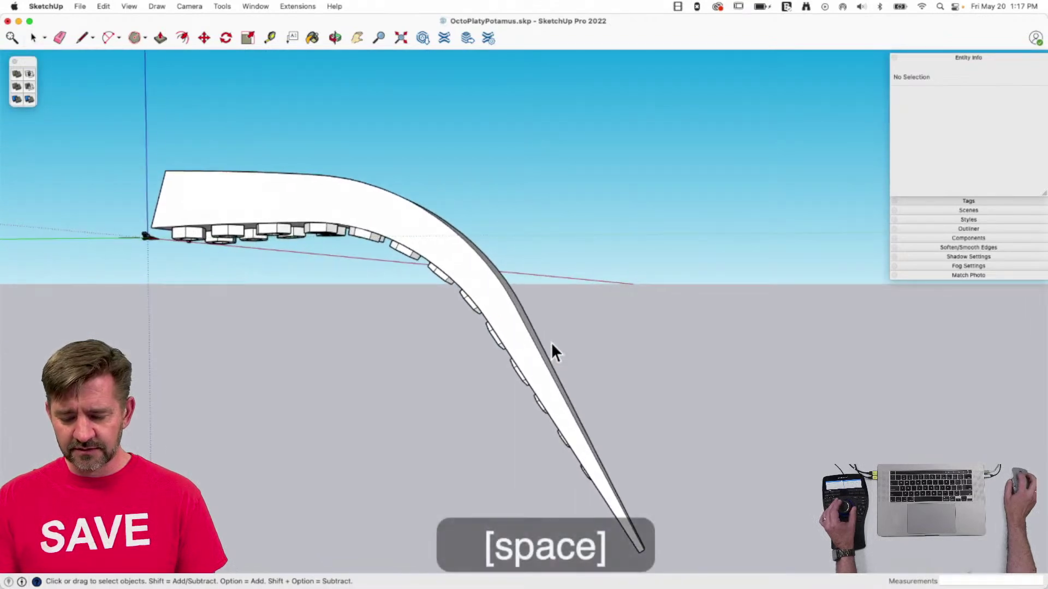
double_click(527, 367)
click(491, 335)
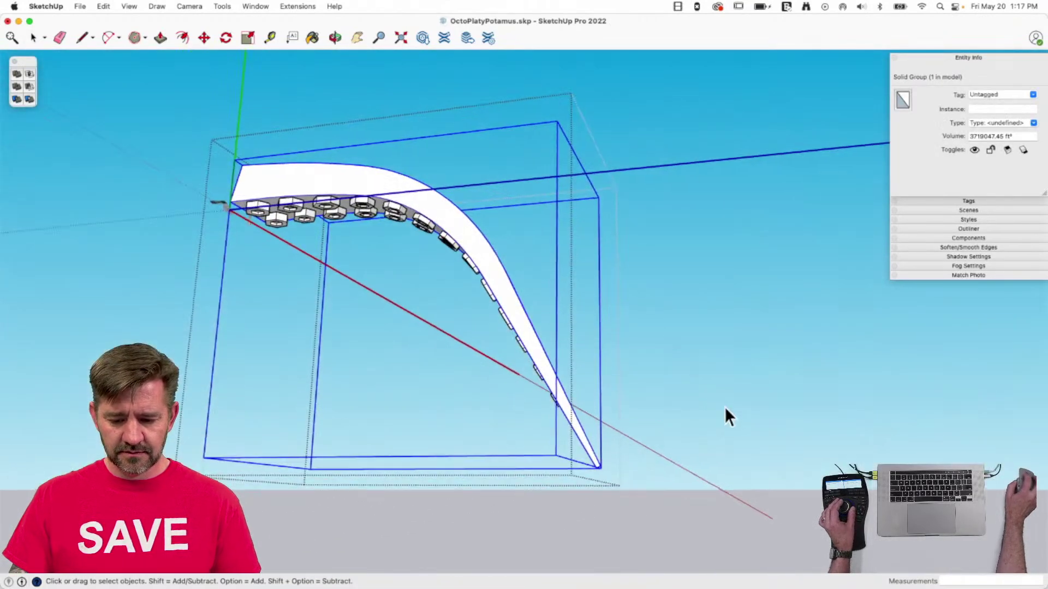
click(725, 407)
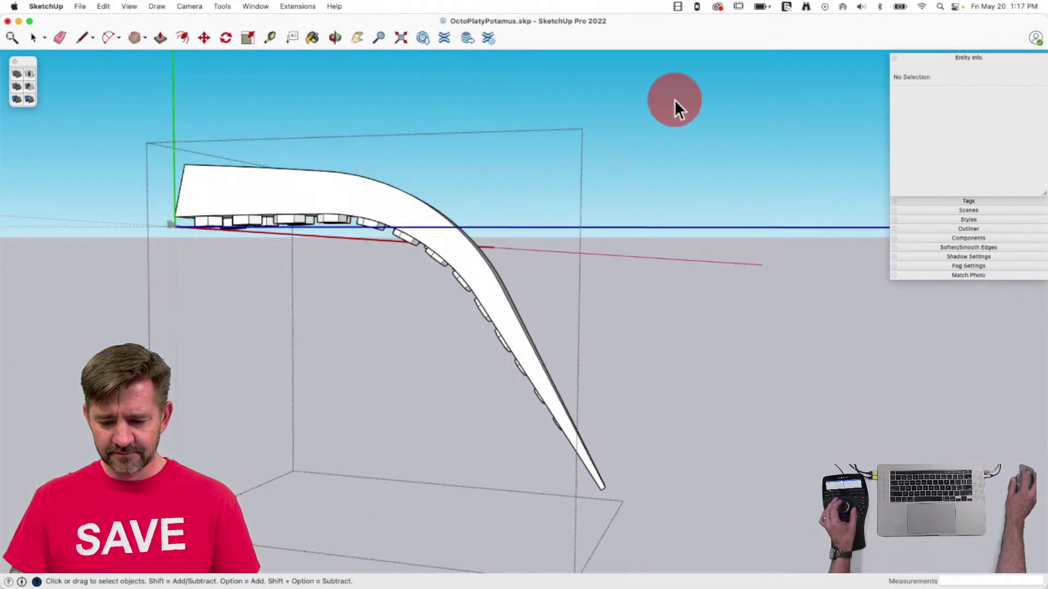
Curl the tip section of the whole tentacle component upward by about 106° with FredoScale's Radial Bending (Free).
click(446, 235)
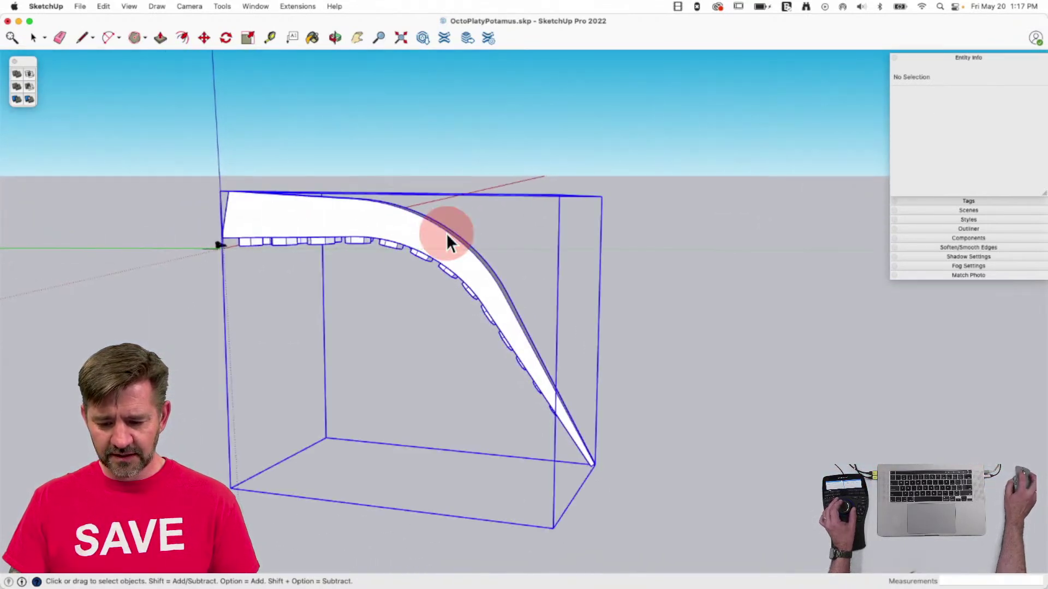
click(188, 6)
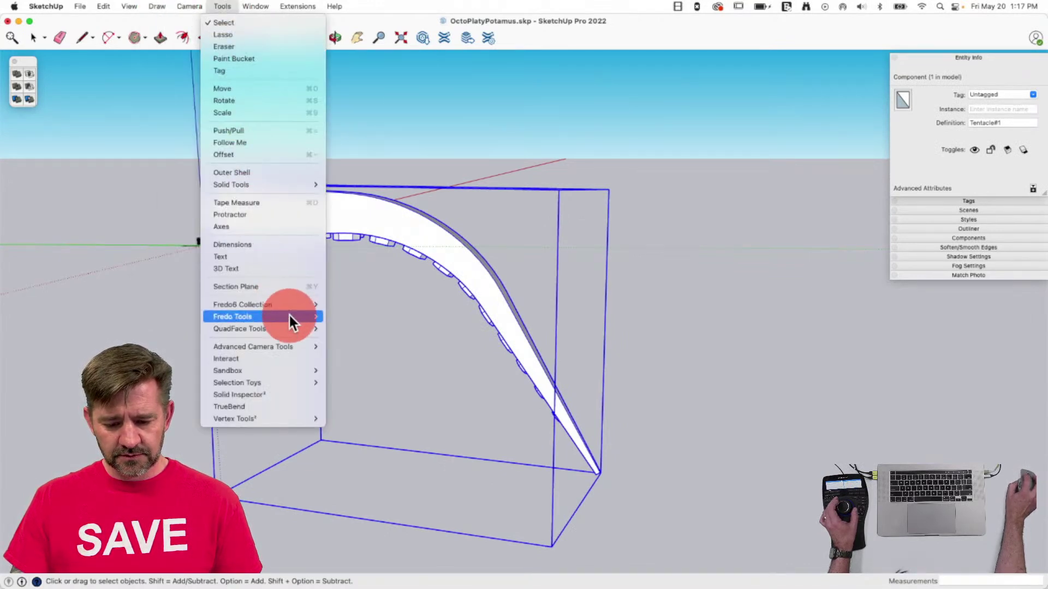
mouse_move(287, 306)
mouse_move(350, 317)
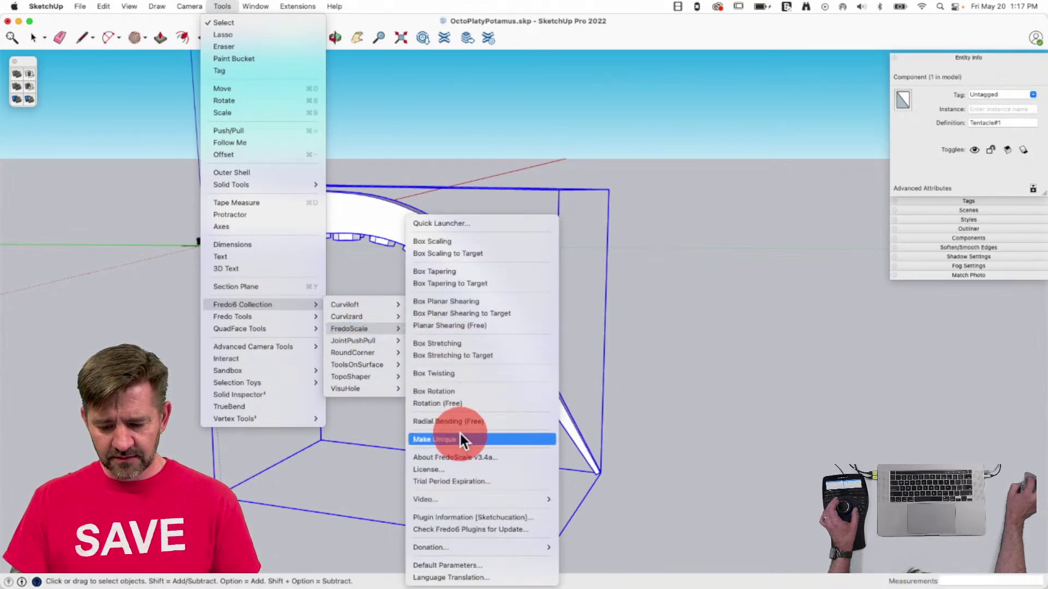
click(489, 424)
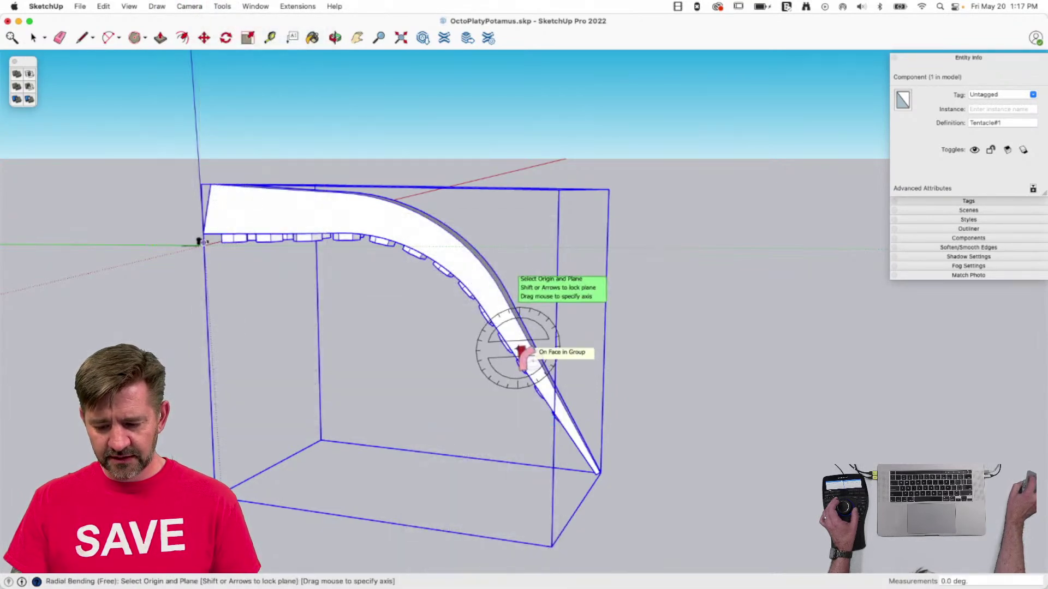
click(518, 350)
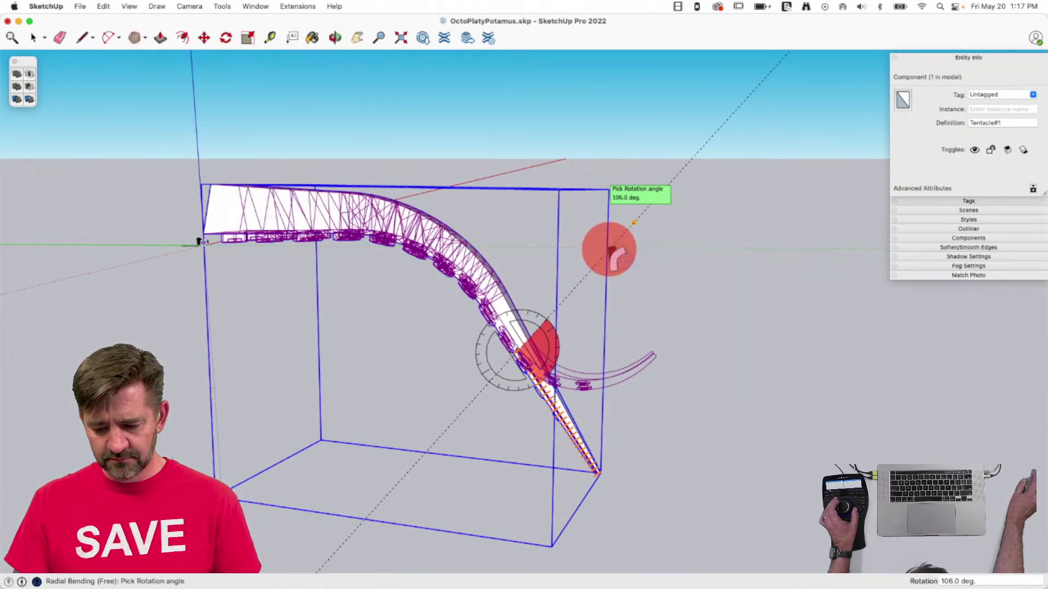
key(space)
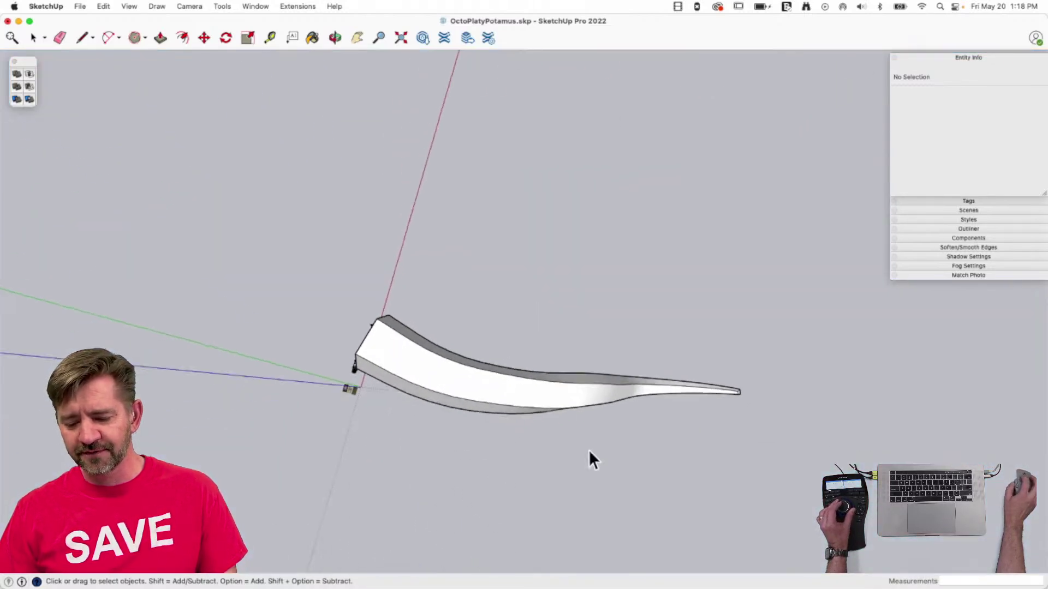
Scale the curled tentacle back down uniformly by a factor of 0.01.
key(s)
click(776, 233)
click(662, 279)
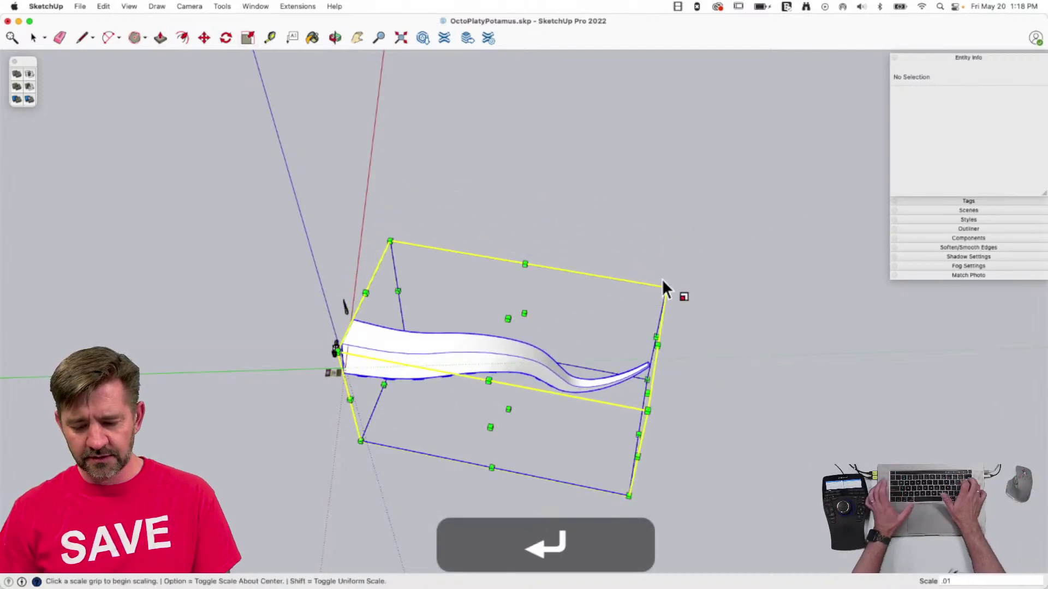
scroll(363, 297, up, 5)
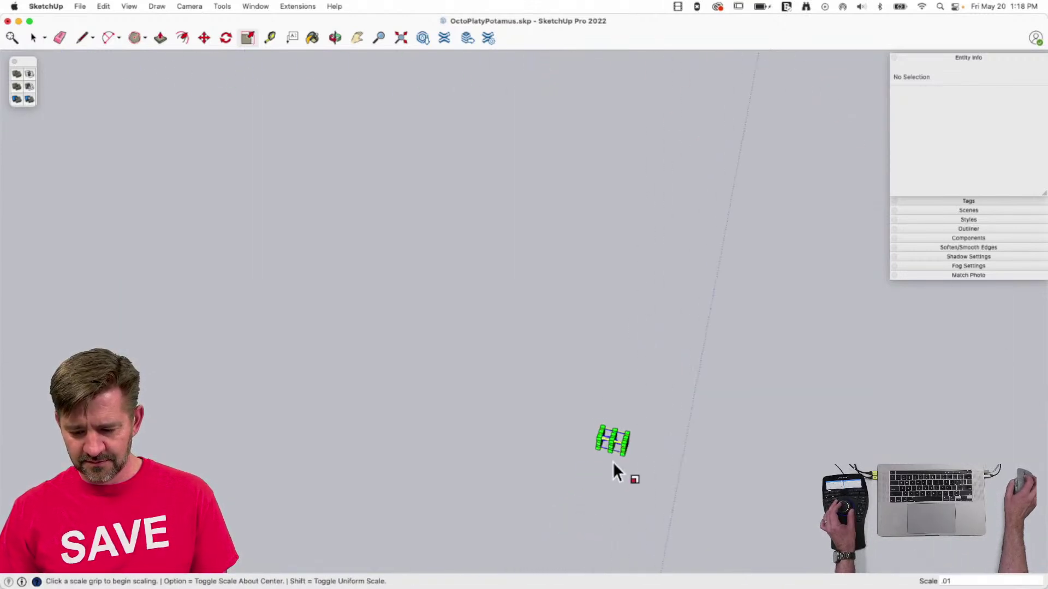
key(space)
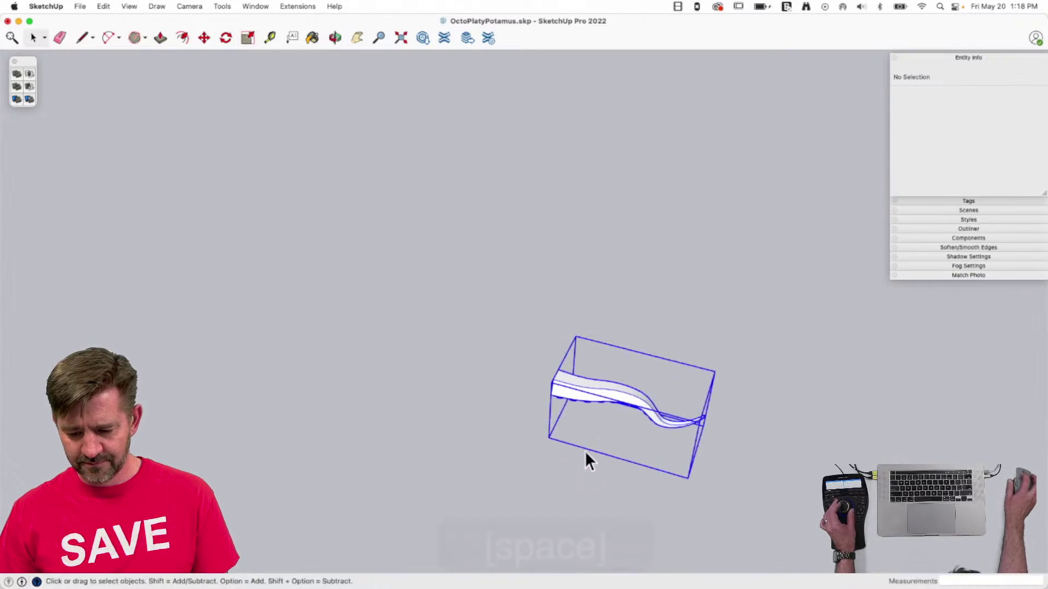
Move the curled tentacle by its base corner onto the creature's front leg and delete the straight tentacle attached there.
click(542, 387)
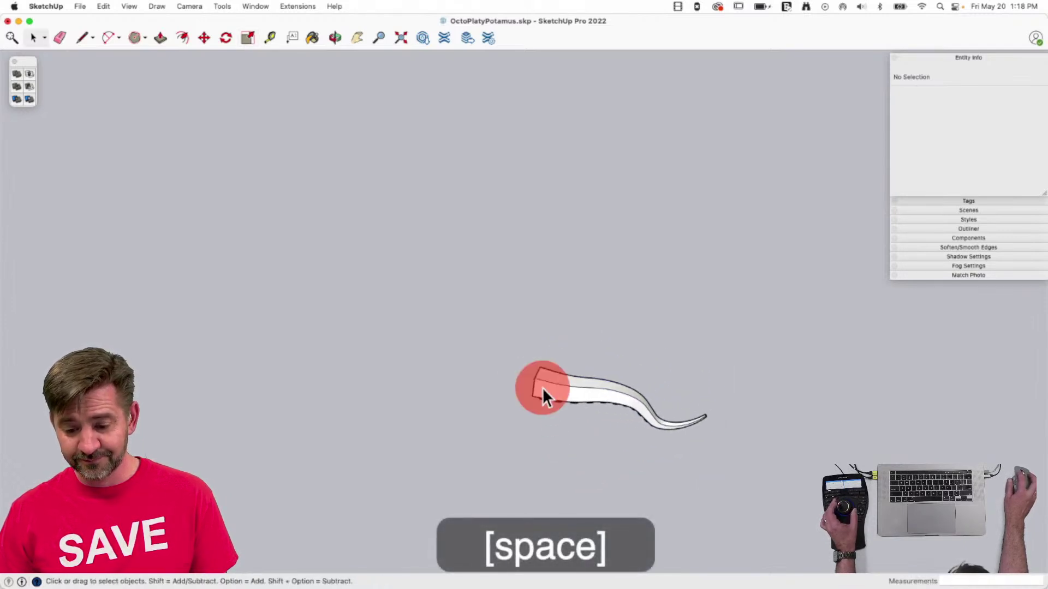
key(m)
click(537, 379)
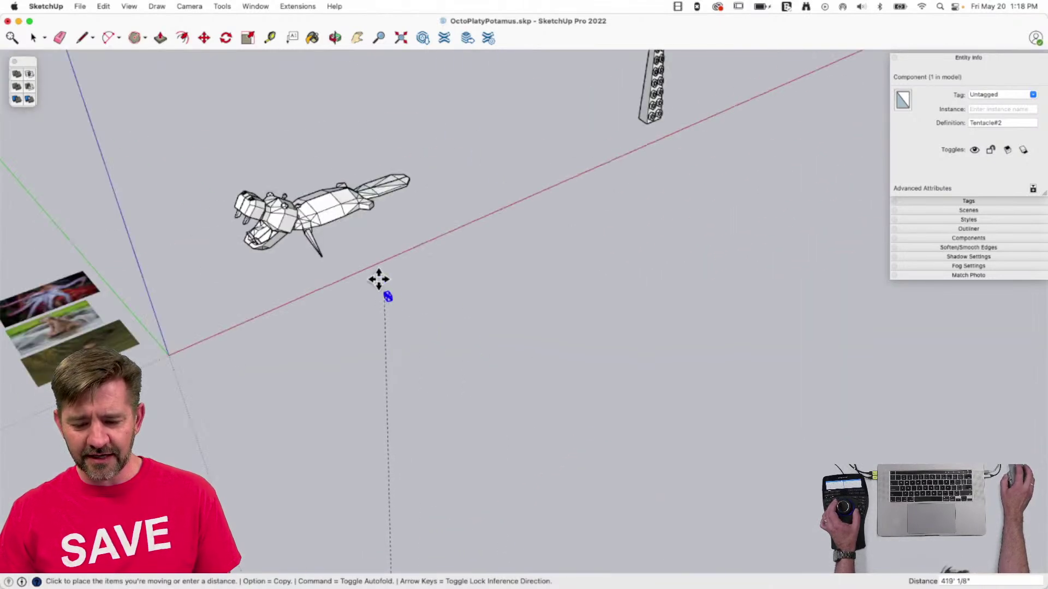
scroll(308, 224, up, 10)
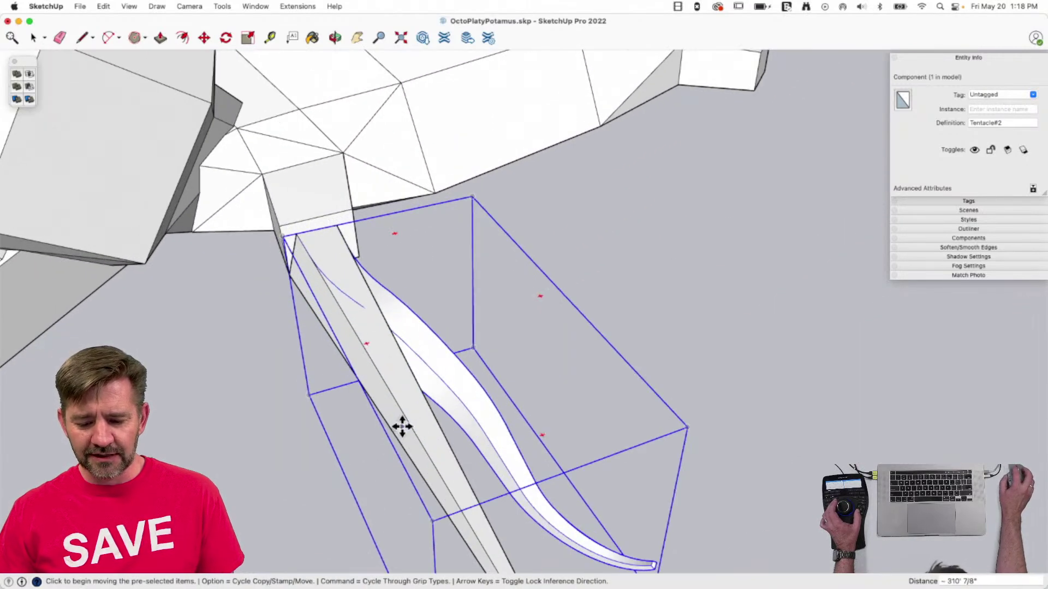
key(space)
key(BackSpace)
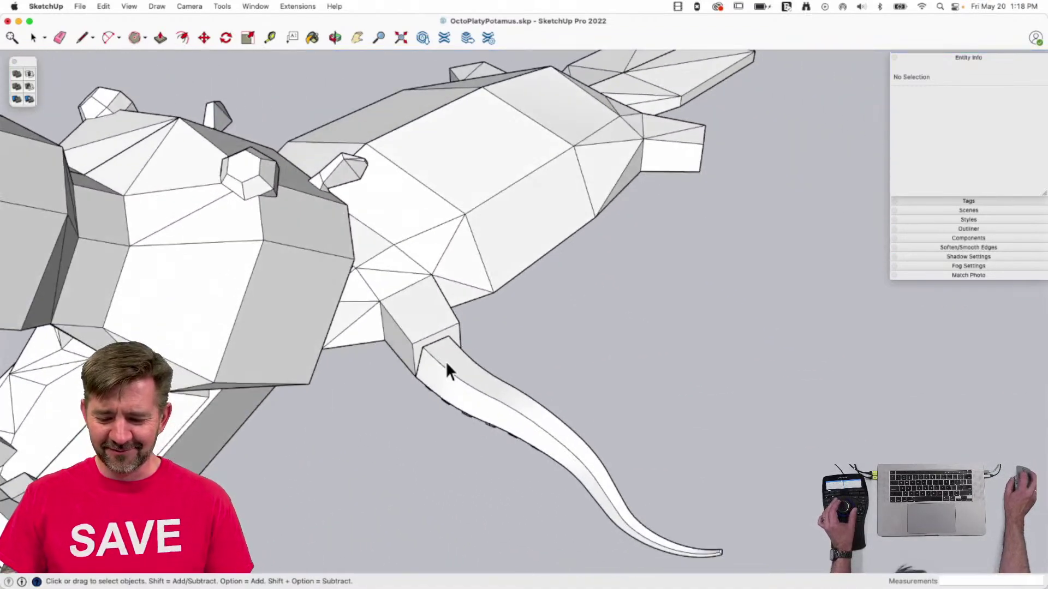
Move the curled tentacle a short distance outward from the front leg and try rotating it about its base.
click(444, 365)
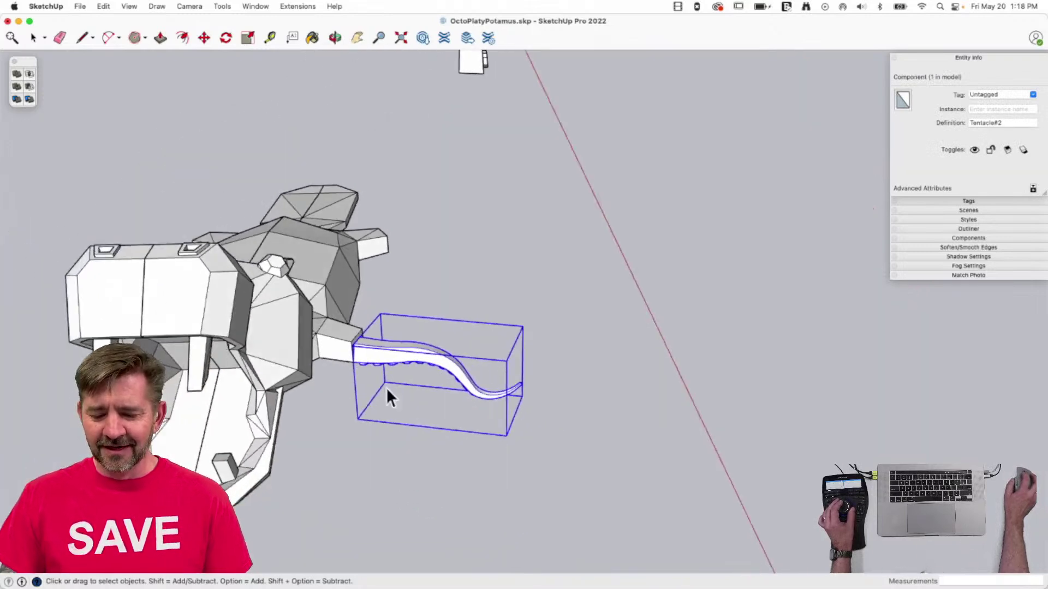
key(m)
click(363, 428)
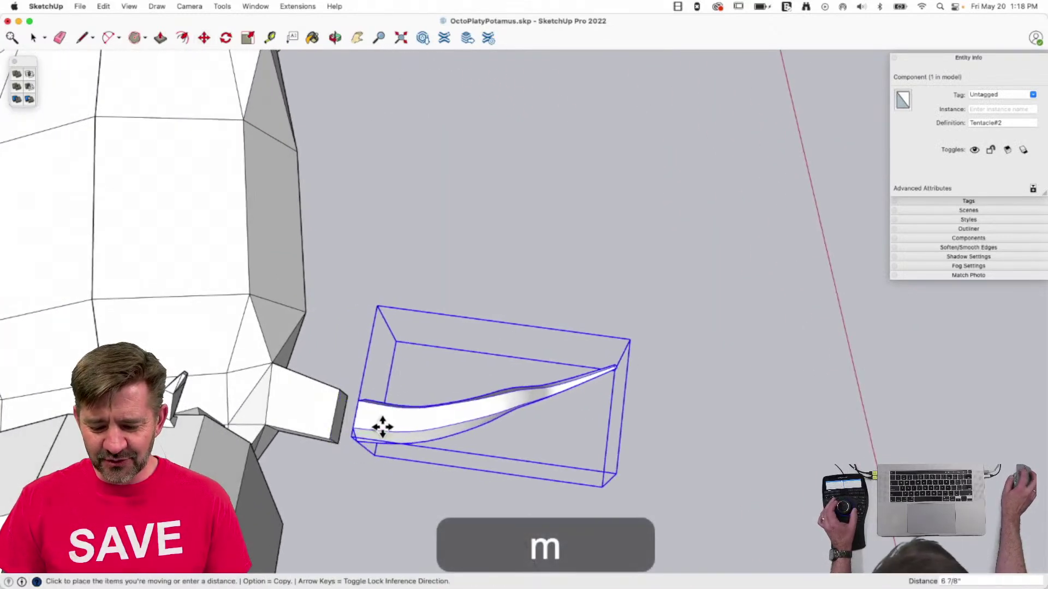
click(396, 423)
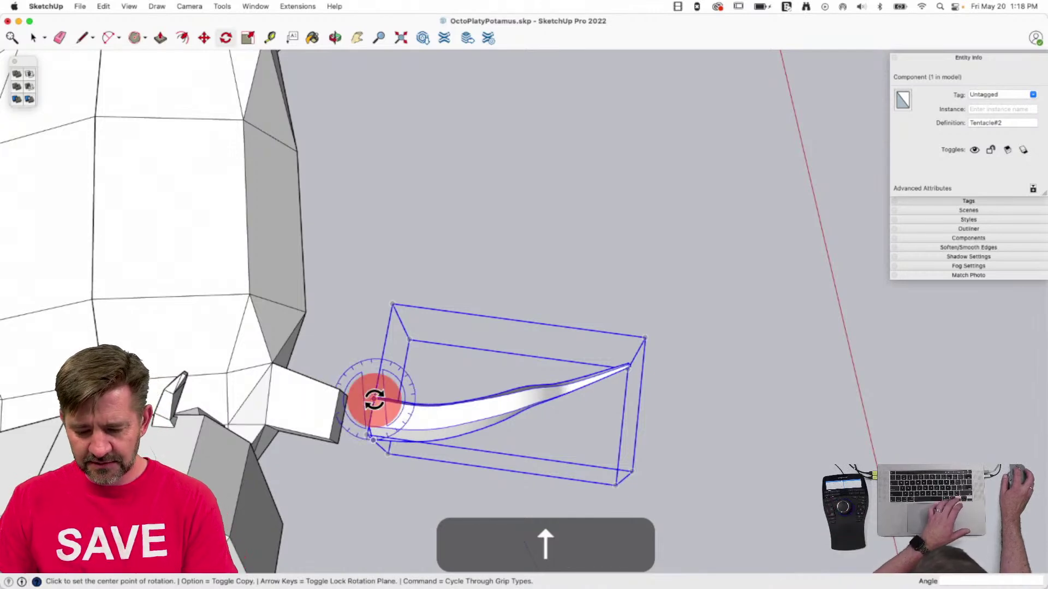
click(375, 400)
click(385, 430)
key(space)
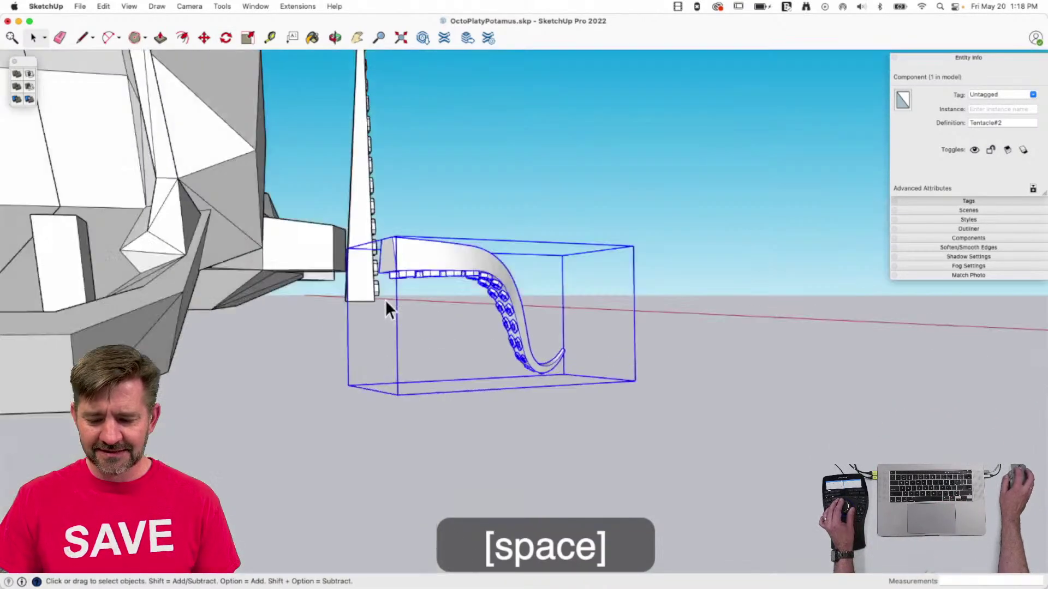
Open the upright straight tentacle and extend its base face about 9' 5 3/8" with Push/Pull.
middle_drag(385, 300, 395, 304)
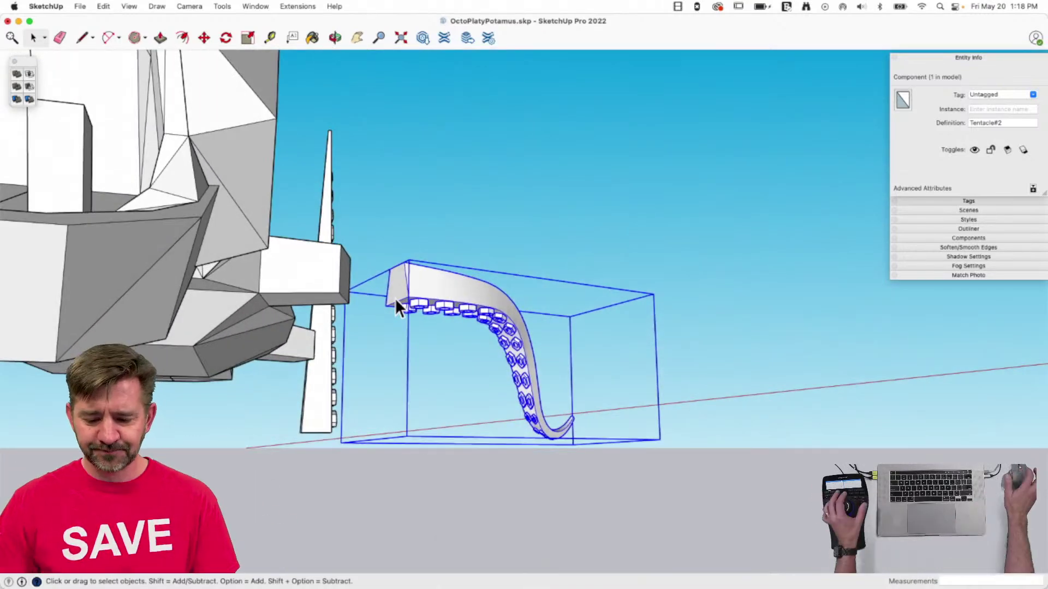
key(space)
middle_drag(566, 325, 434, 135)
double_click(594, 254)
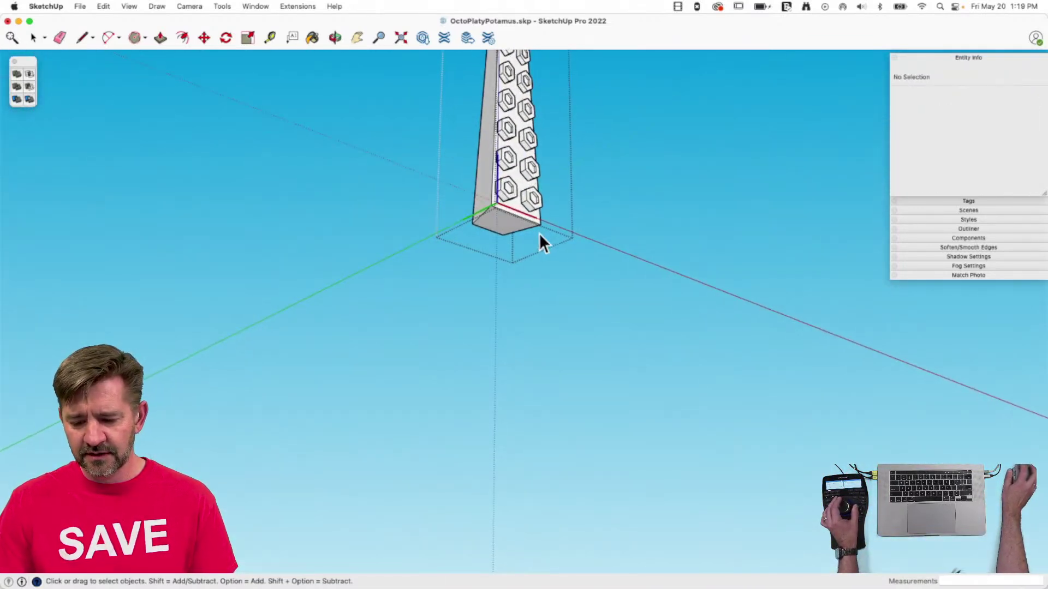
key(p)
key(space)
key(p)
drag(506, 221, 500, 308)
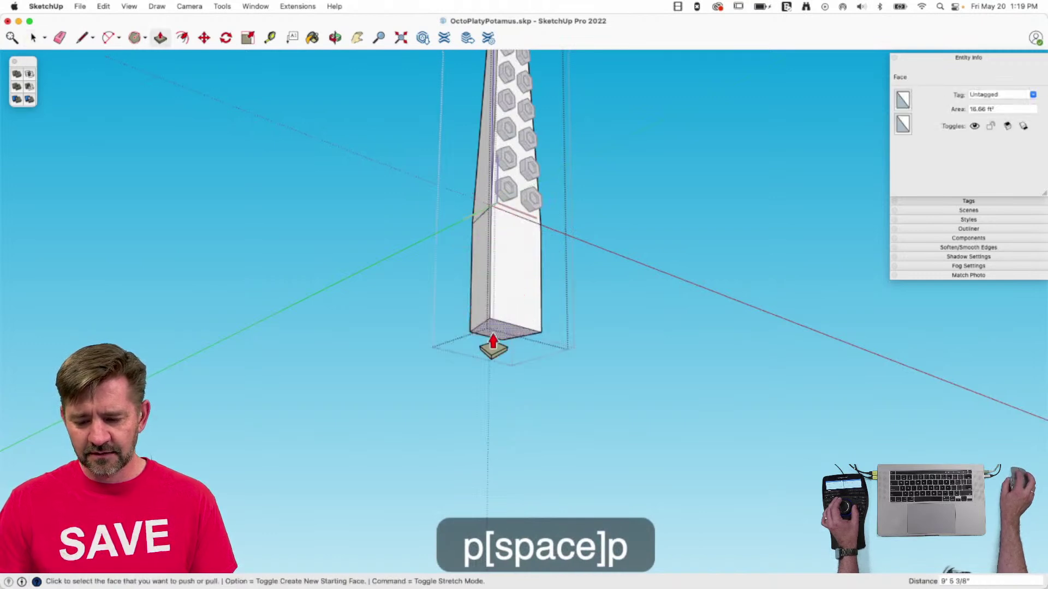
key(space)
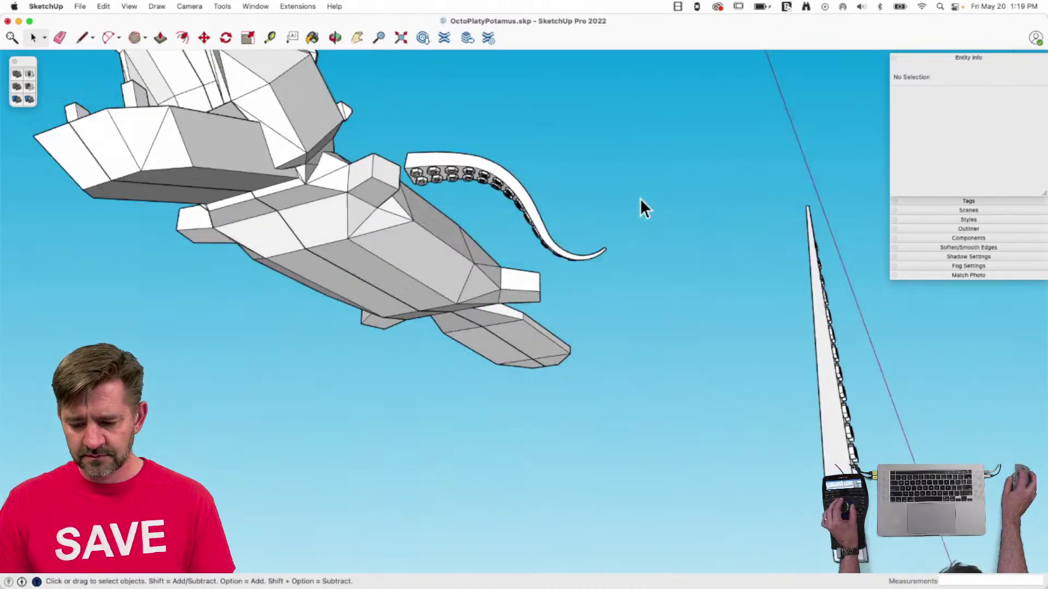
Open the curled tentacle component and extend the base face of its inner solid by about 1' 3 3/8" with Push/Pull.
click(399, 179)
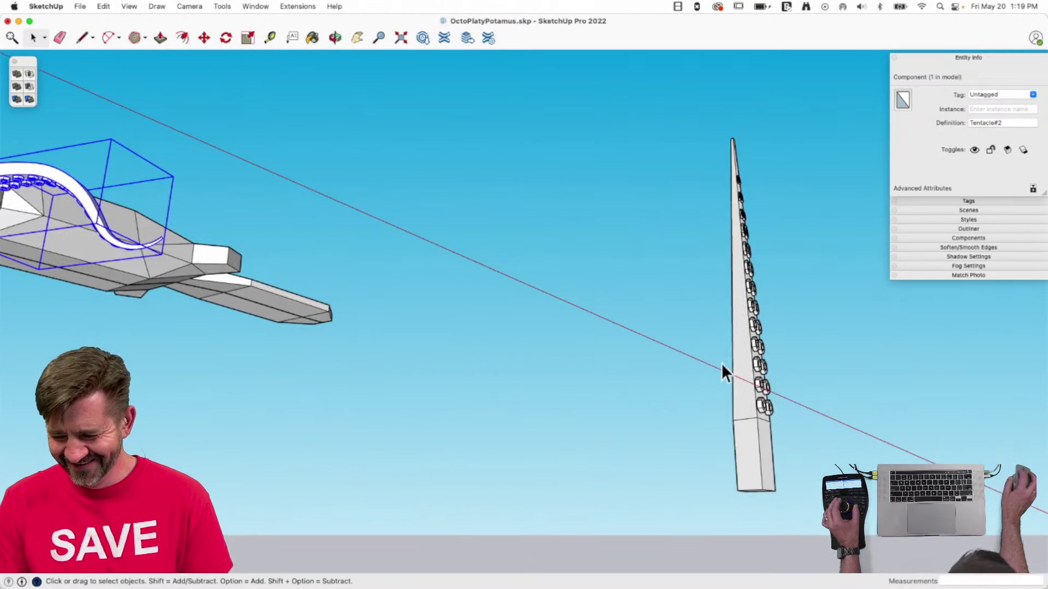
click(740, 364)
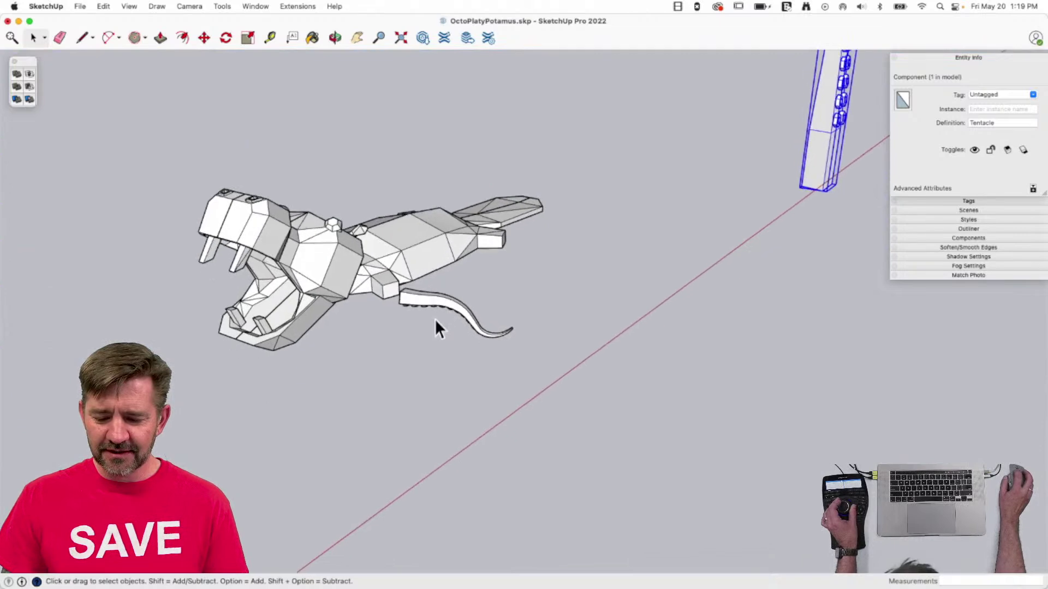
click(448, 301)
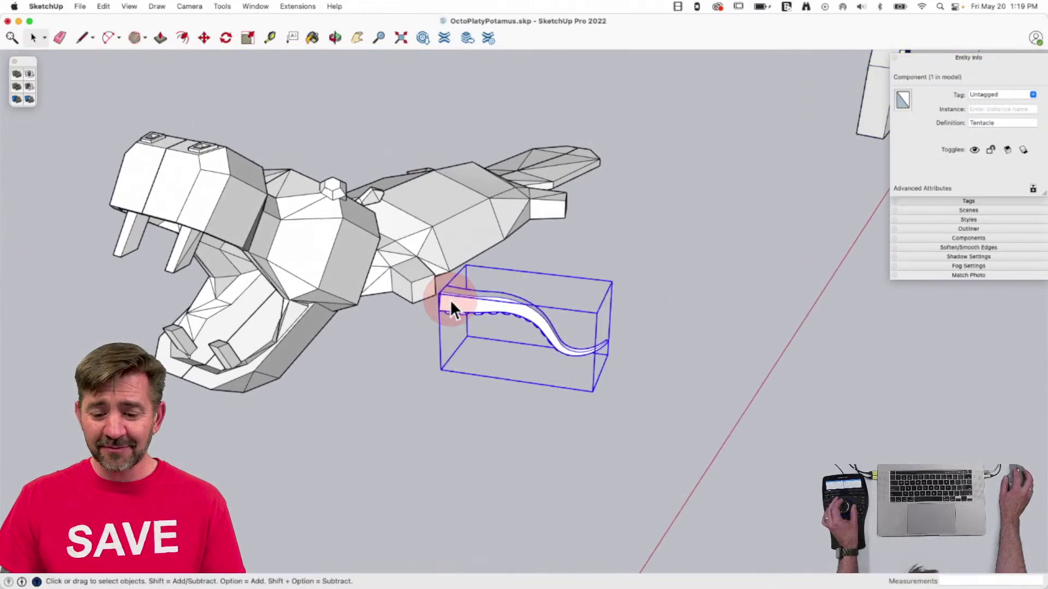
double_click(339, 344)
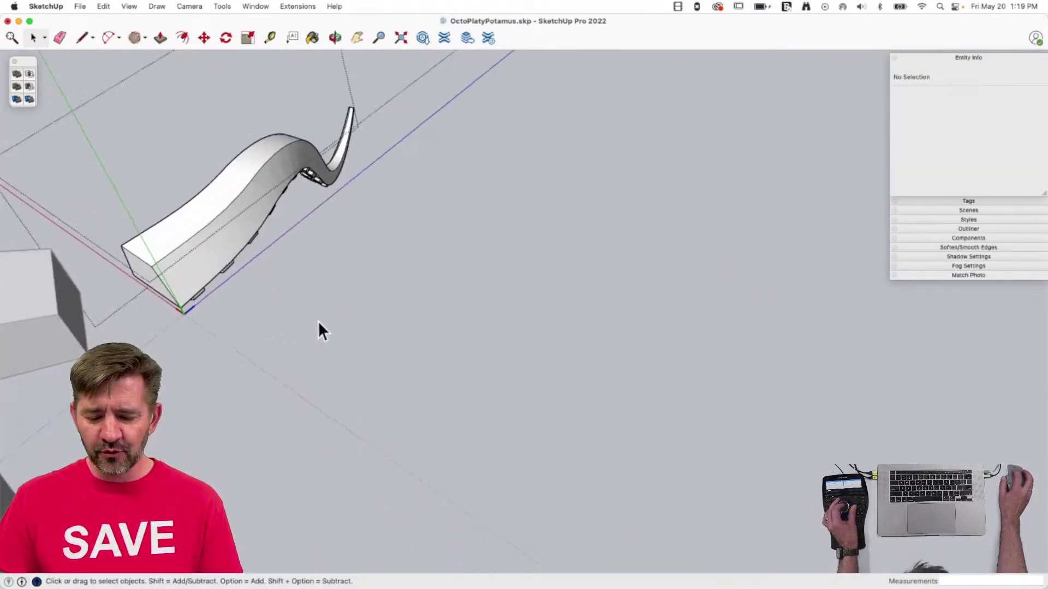
key(p)
key(space)
click(218, 261)
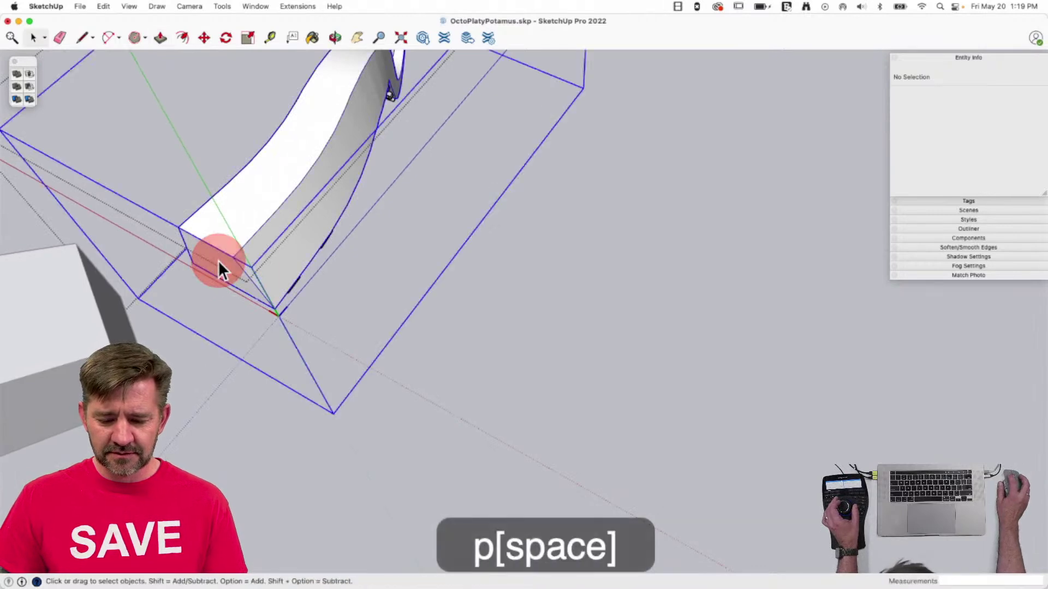
key(p)
drag(218, 271, 174, 357)
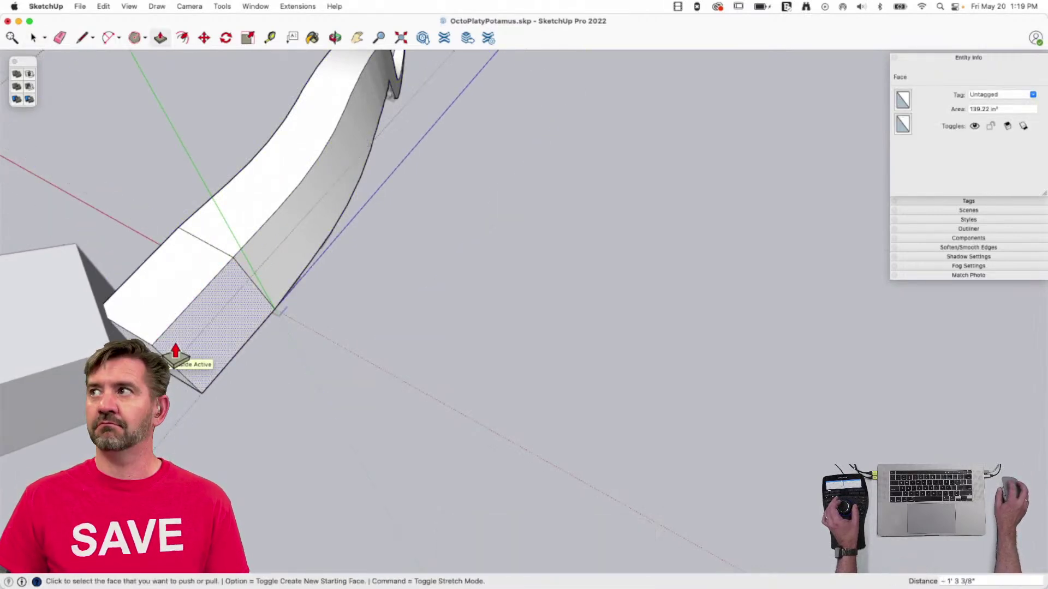
key(e)
key(space)
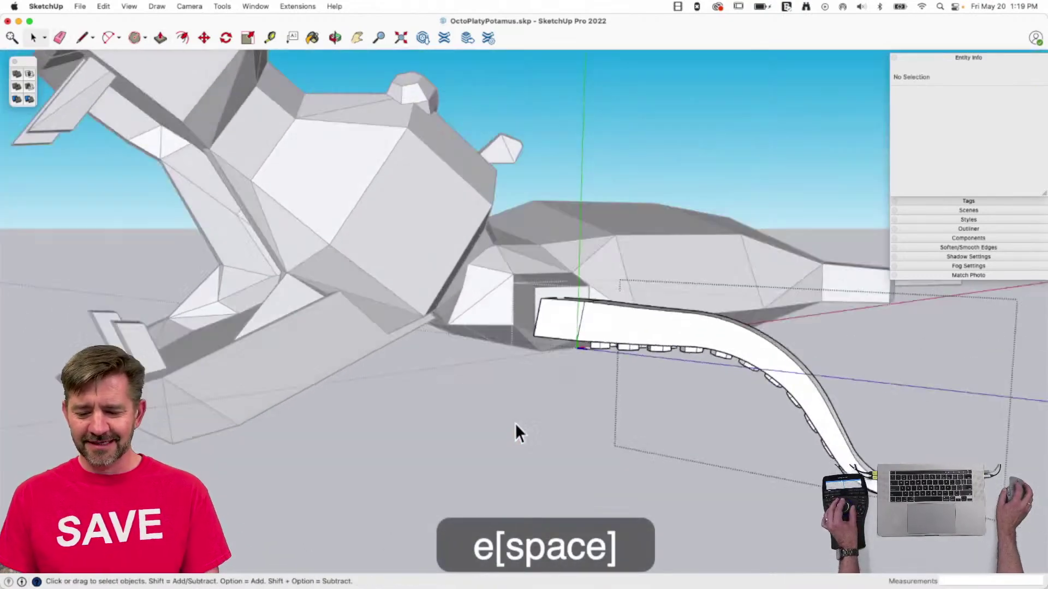
Leave the component and place a copy of the curled tentacle alongside the original, toward the creature's head.
middle_drag(515, 423, 456, 264)
click(453, 271)
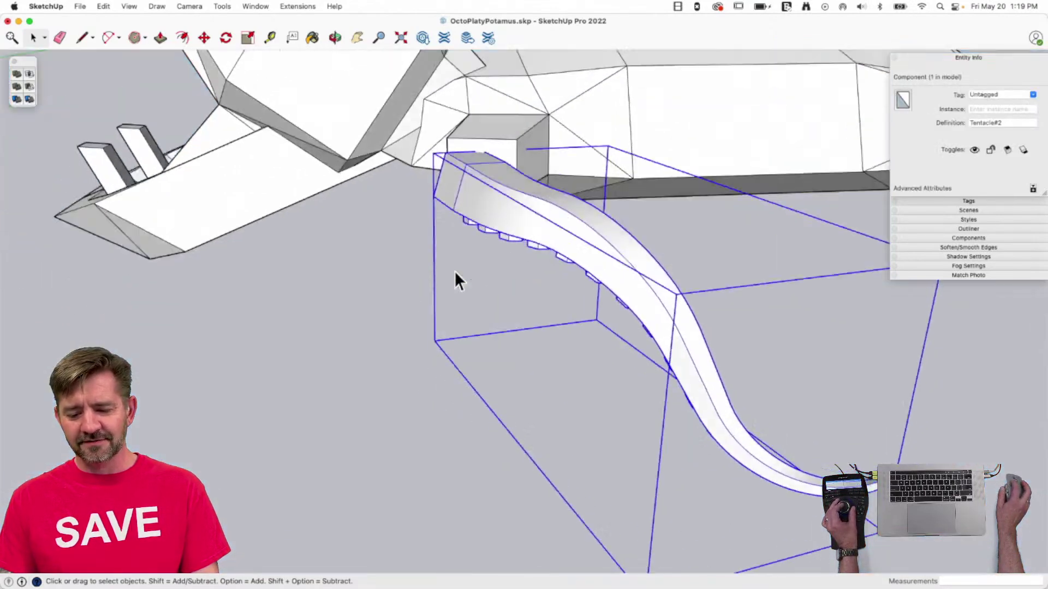
key(m)
click(551, 328)
key(alt)
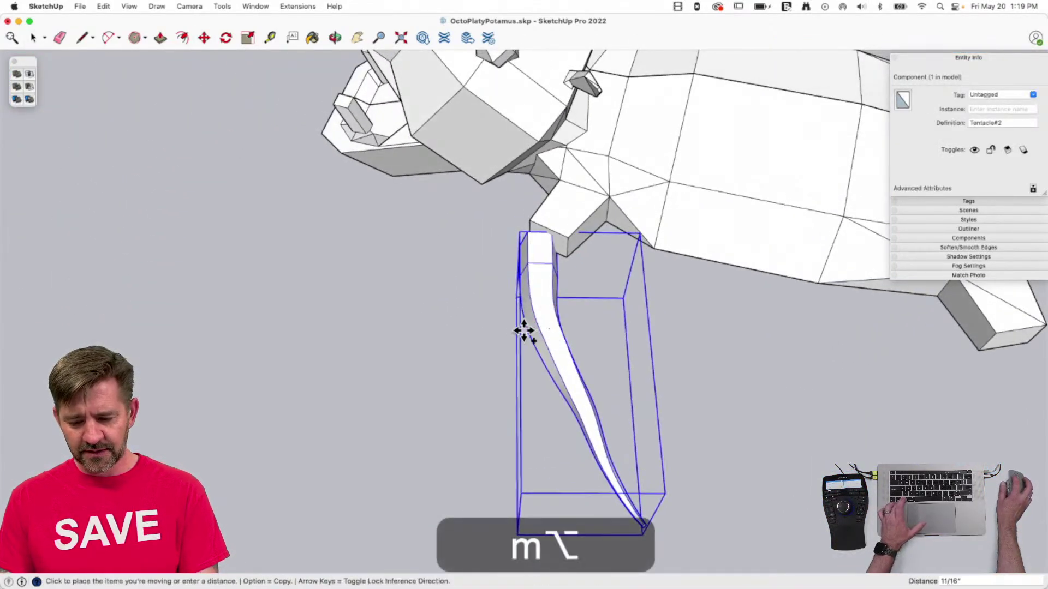
click(488, 335)
Mirror the copied tentacle about its center along the red axis with a scale of -1.
key(s)
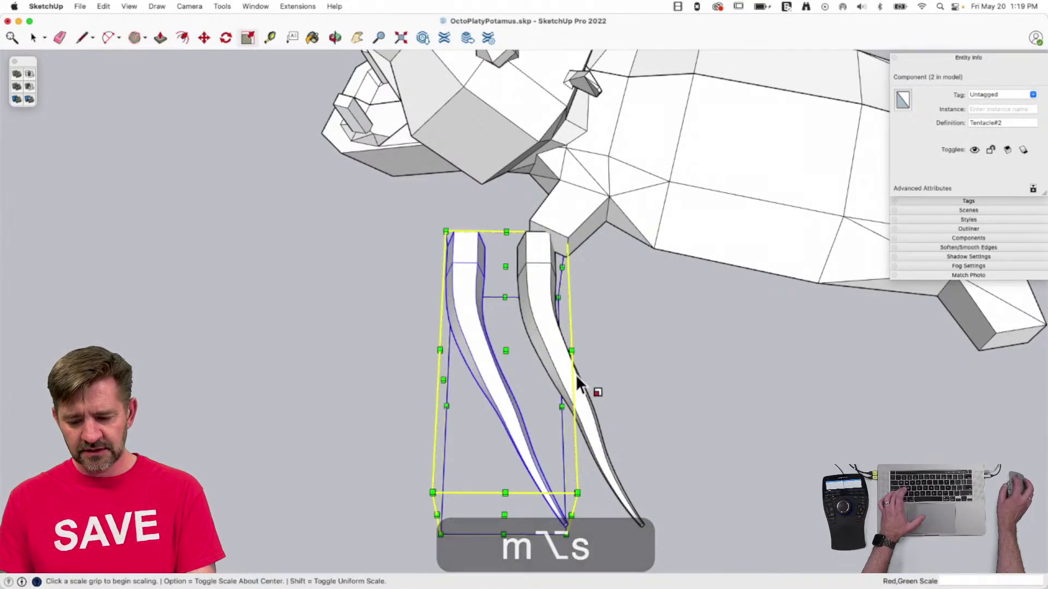
middle_drag(571, 377, 557, 322)
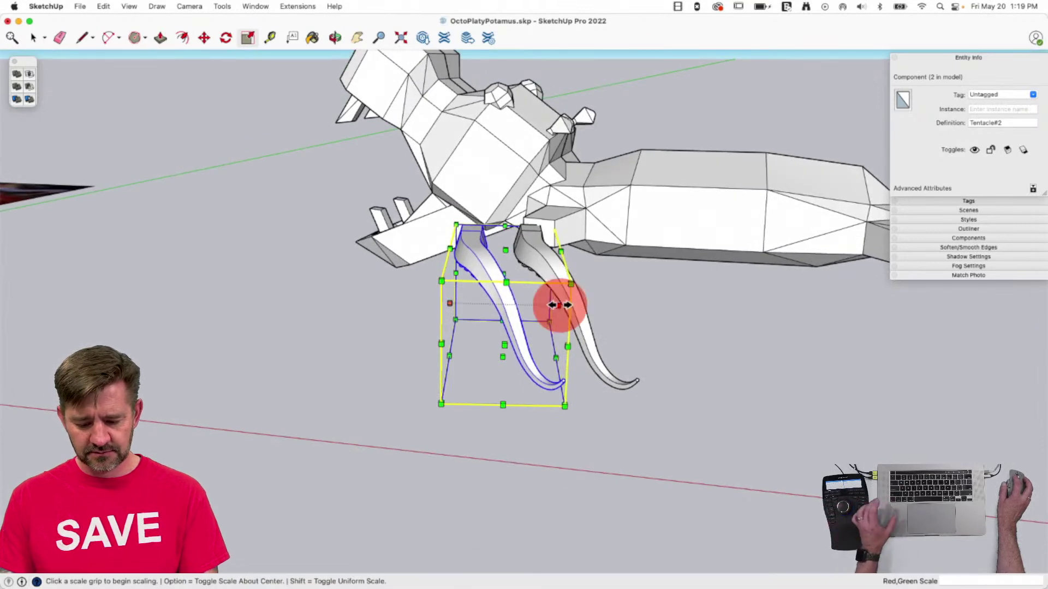
click(560, 304)
key(alt)
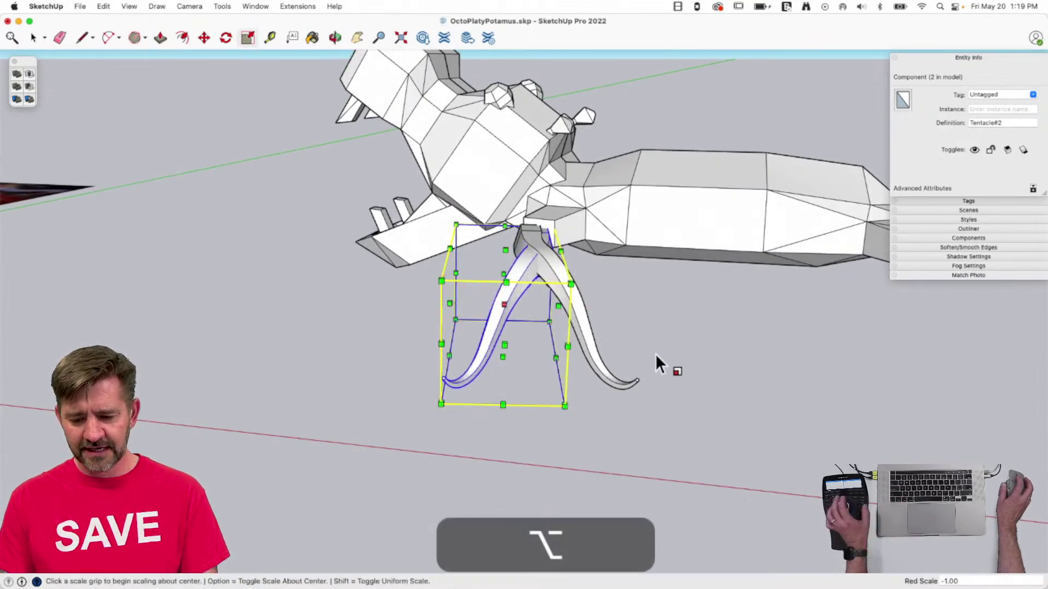
Move the mirrored tentacle along the red axis so its base overlaps the original's base and the two tips fork apart.
key(m)
click(585, 303)
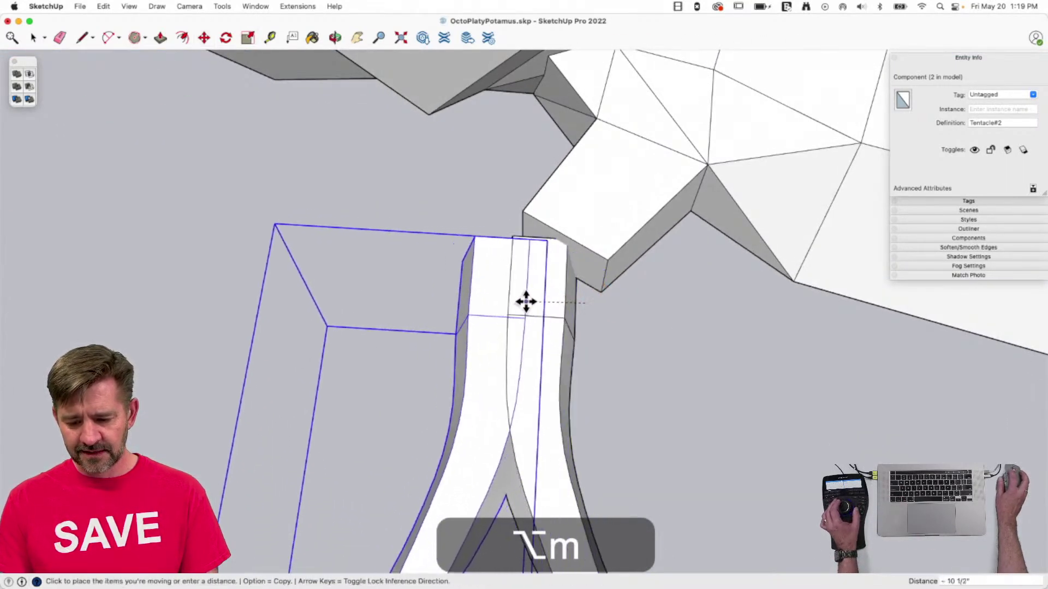
click(423, 299)
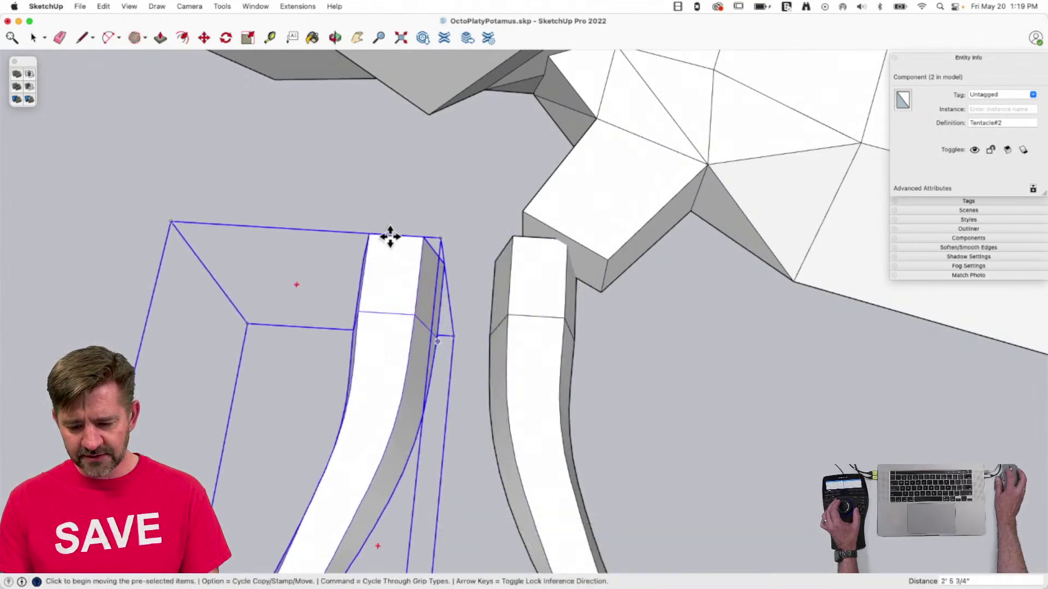
click(389, 236)
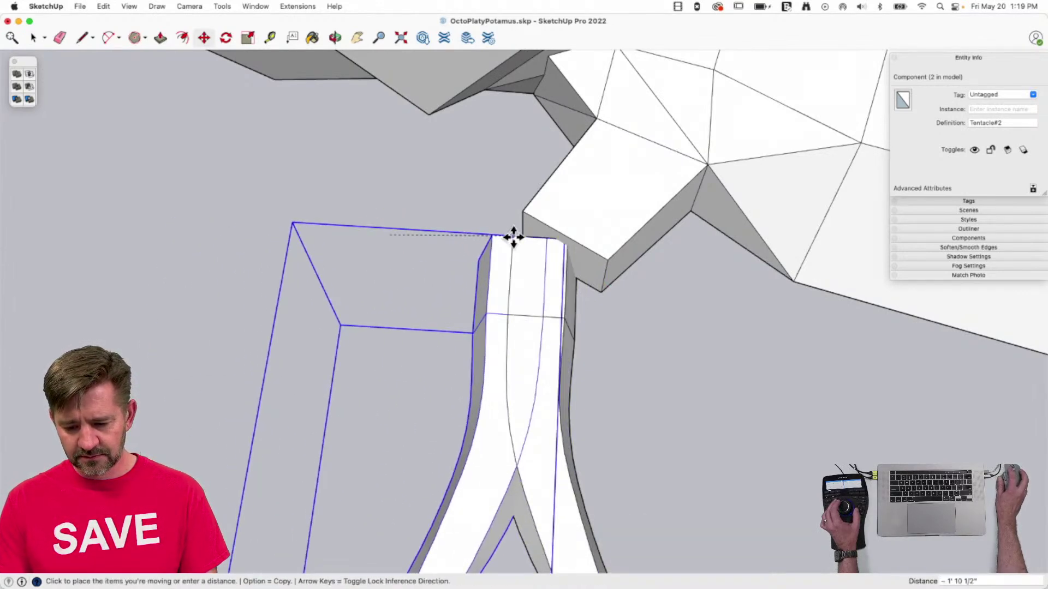
key(space)
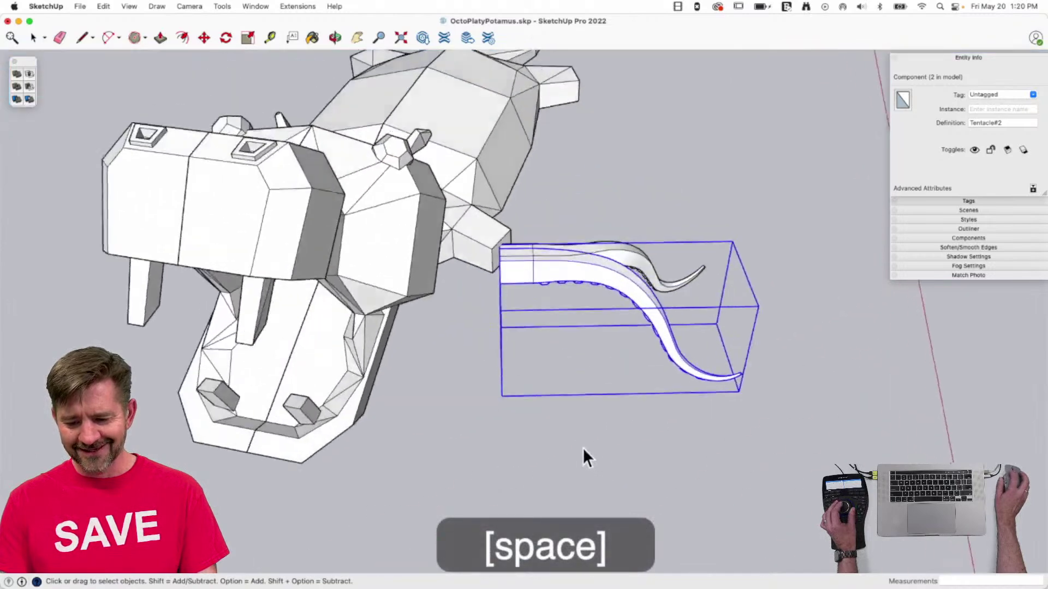
Select both forked tentacles and rotate them together so they line up with the direction of the front leg.
drag(568, 269, 533, 351)
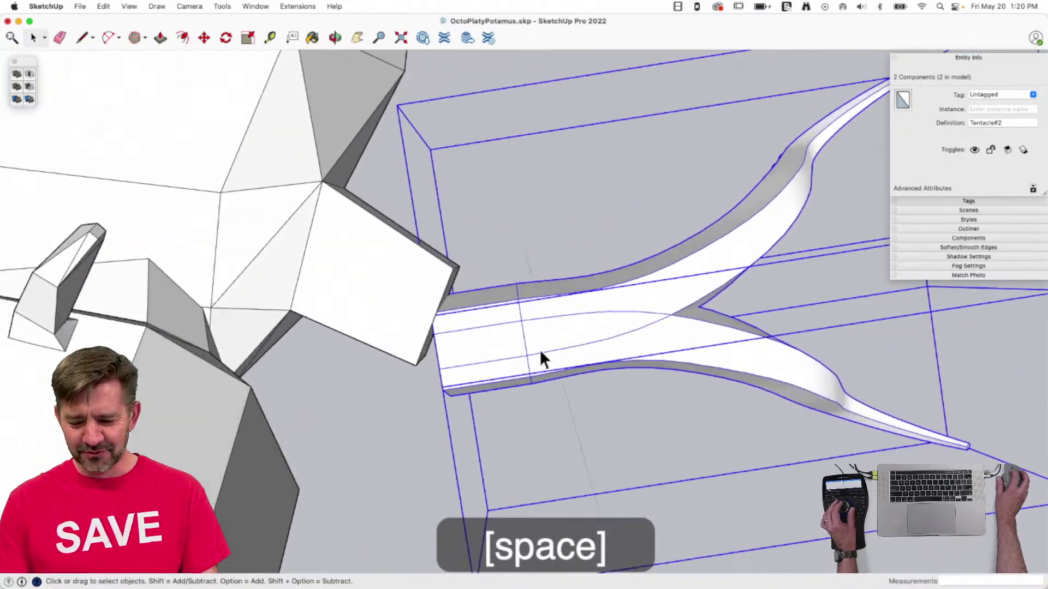
key(q)
click(406, 328)
click(533, 304)
click(545, 381)
Move the tentacle pair against the end face of the front leg and adjust it to meet the leg's lower edge.
key(m)
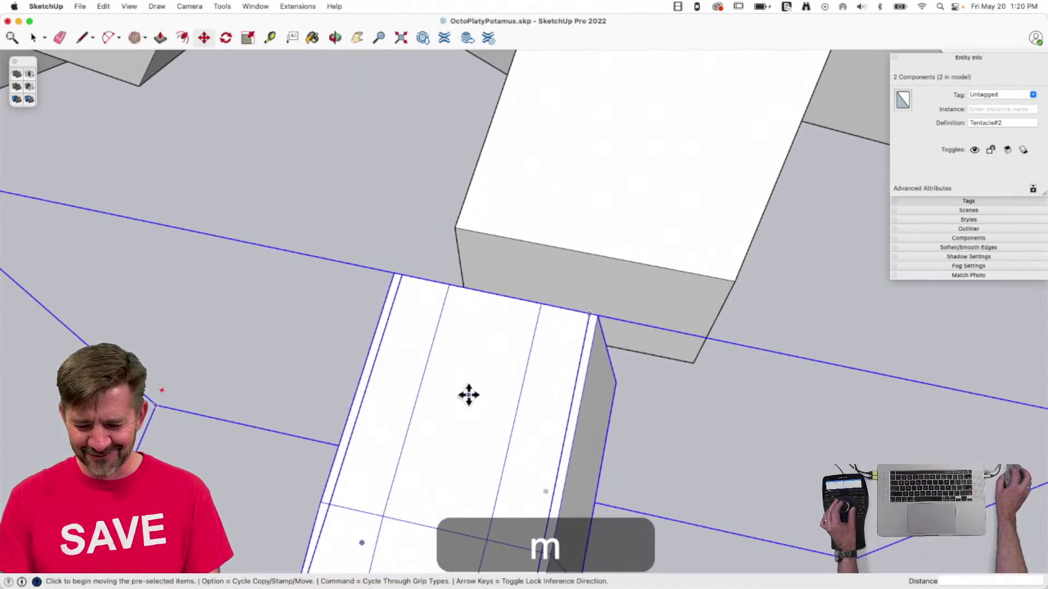
click(467, 393)
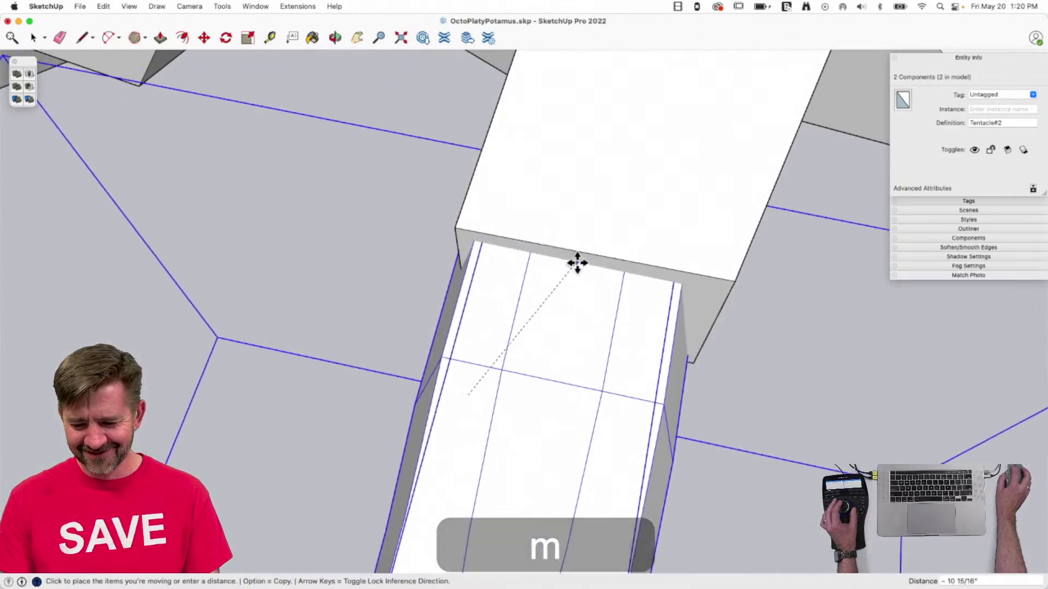
click(590, 253)
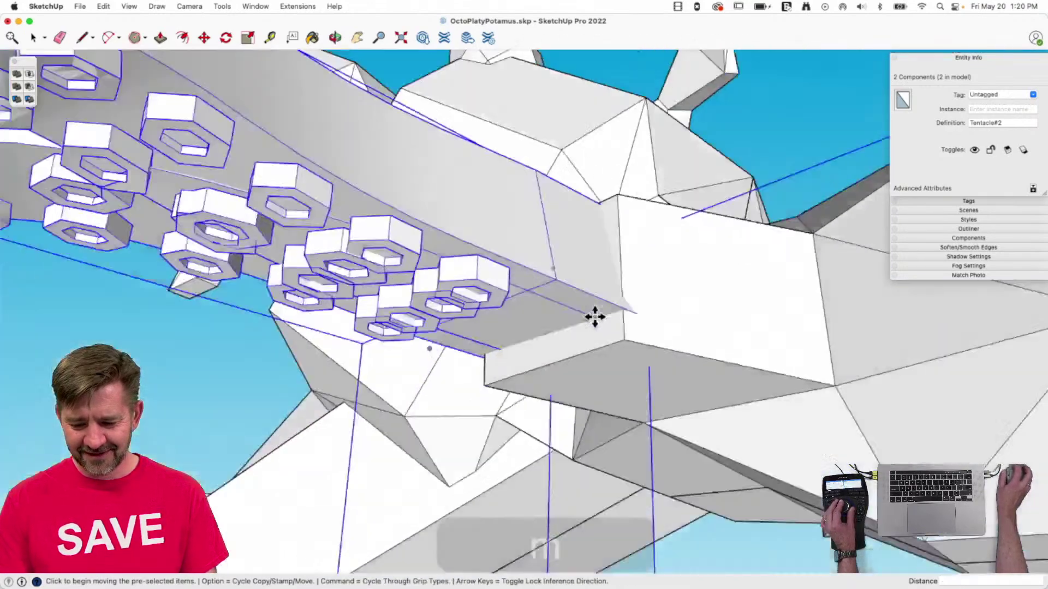
key(m)
click(587, 316)
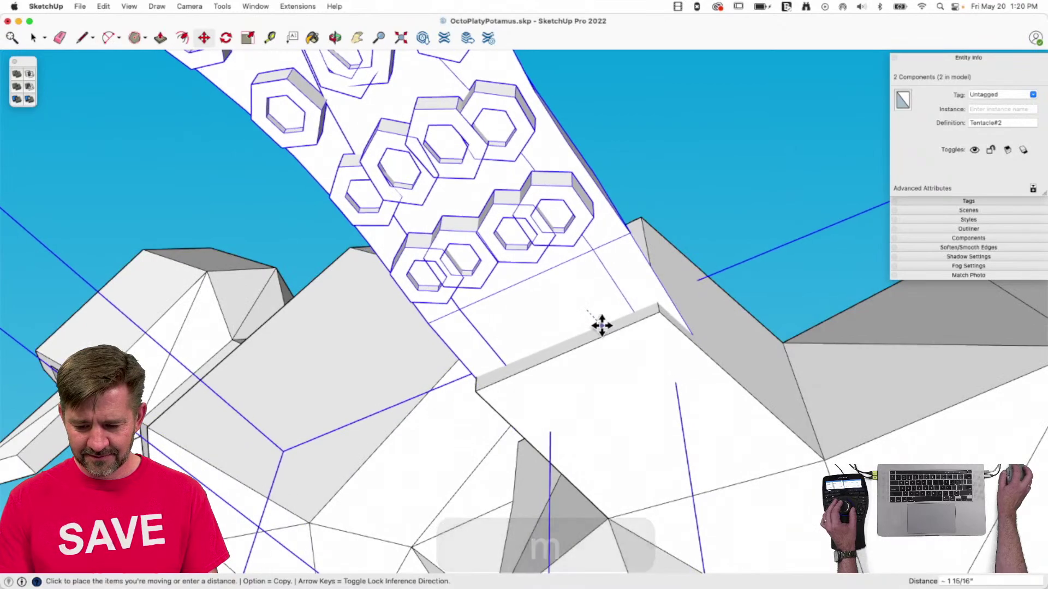
key(space)
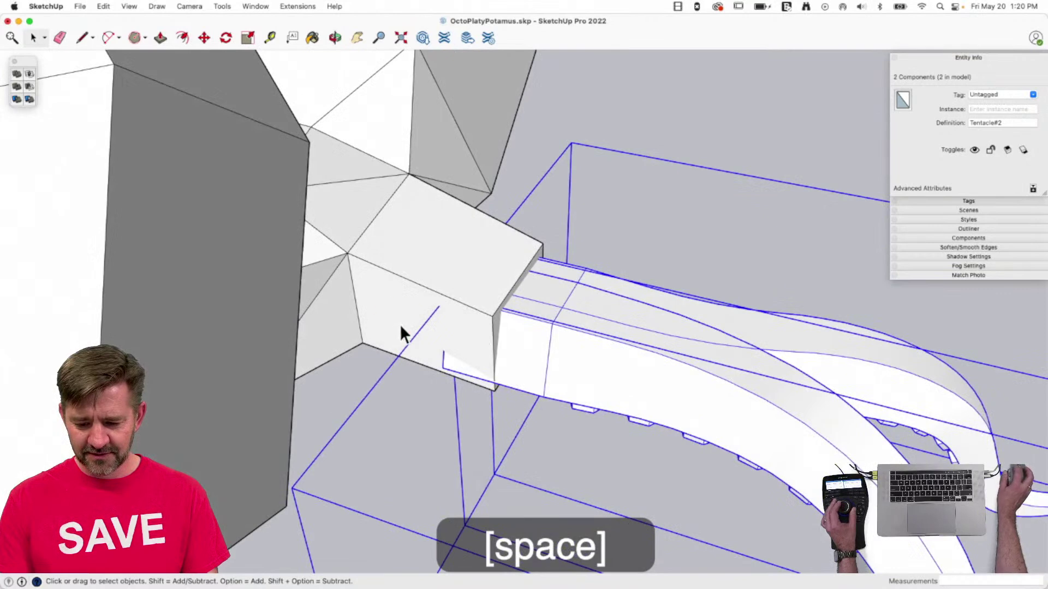
Open the body for editing and move the front leg's head-side face outward about 2 1/4" to clear the tentacle bases.
click(443, 323)
double_click(442, 322)
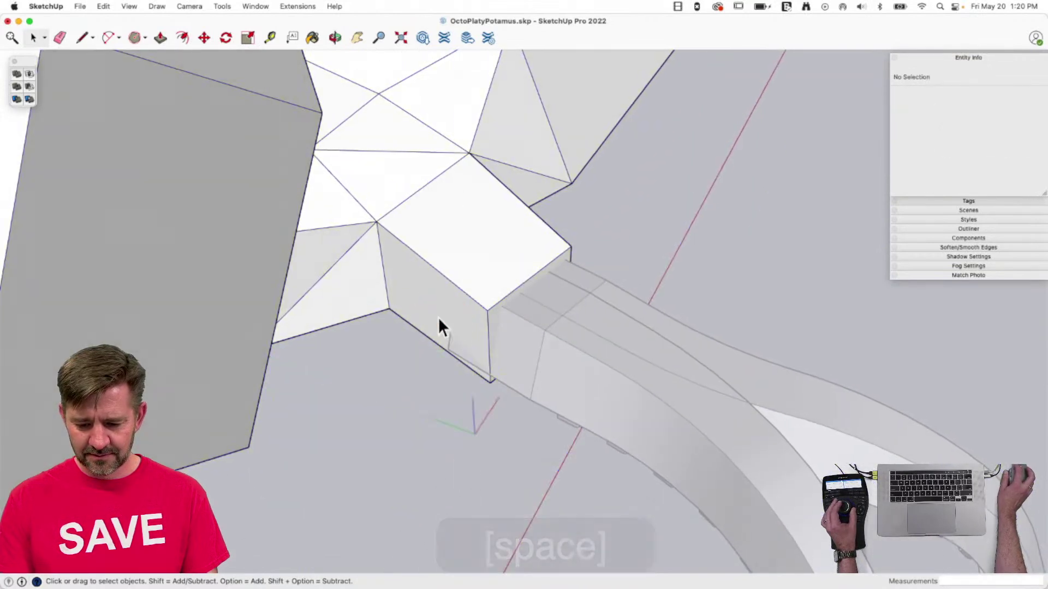
click(438, 317)
key(m)
click(429, 469)
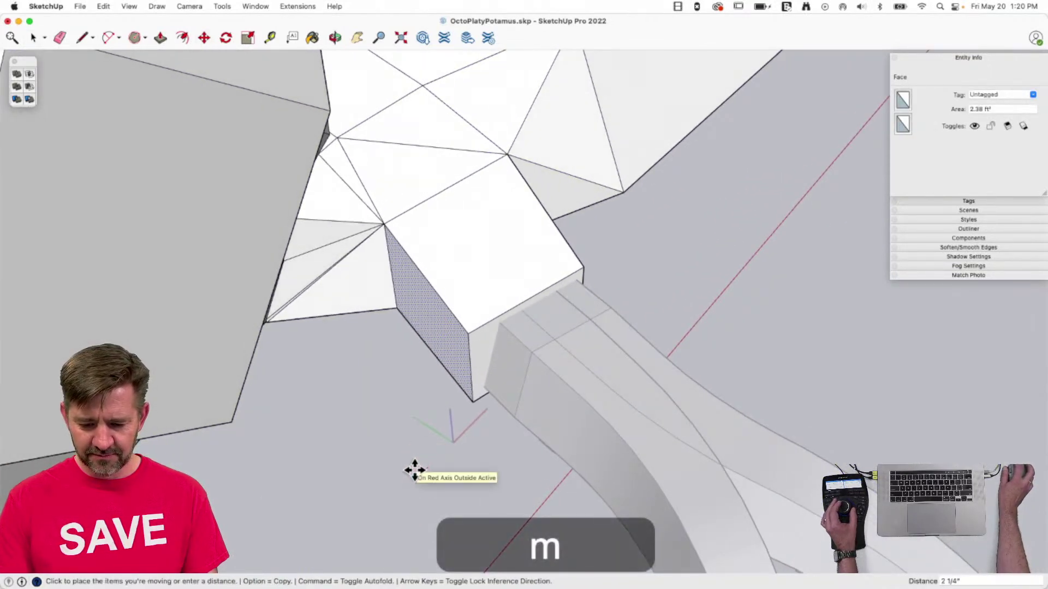
click(417, 469)
key(space)
Move the front leg's opposite, rear-side face outward about 3 1/2" to widen the leg around the tentacle bases.
click(501, 354)
key(m)
click(509, 450)
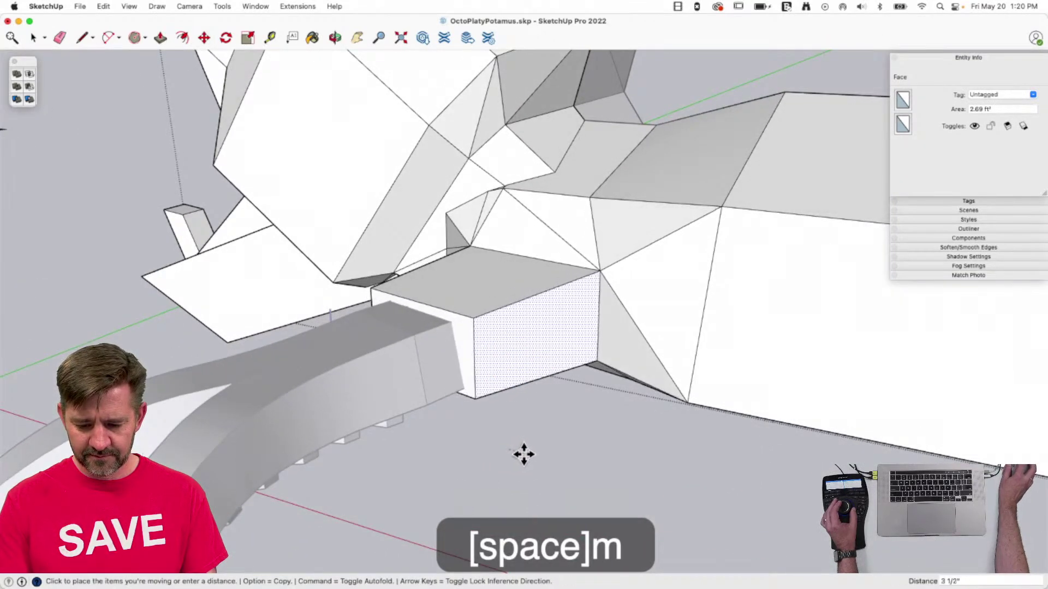
click(520, 453)
key(space)
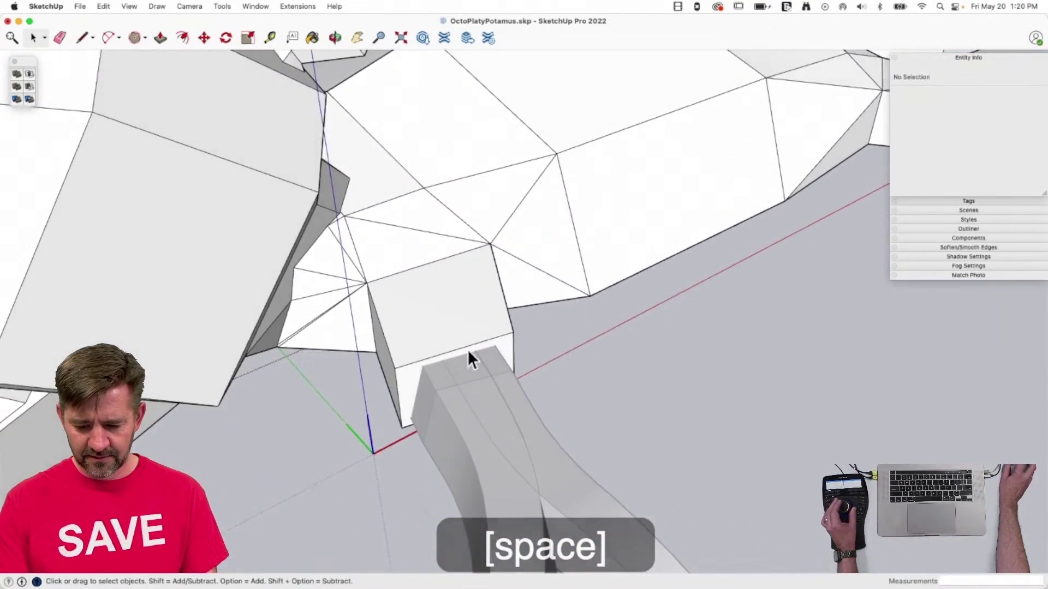
Scale the upper edge of the front leg's end face to about 0.87 along the red axis and finish editing the body.
click(456, 349)
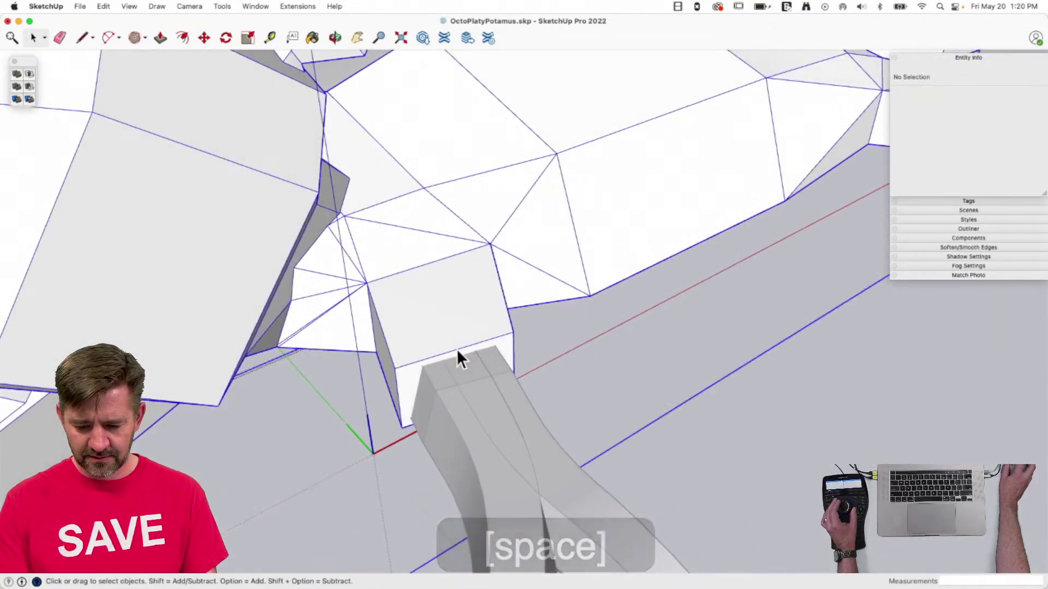
click(456, 349)
click(456, 350)
key(s)
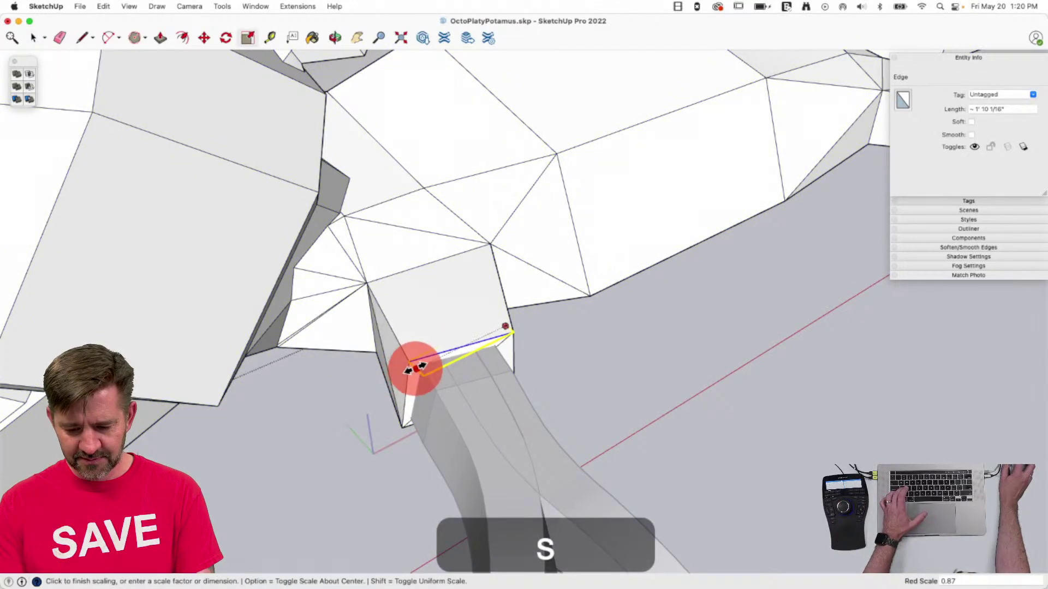
click(571, 376)
key(space)
click(603, 402)
click(596, 380)
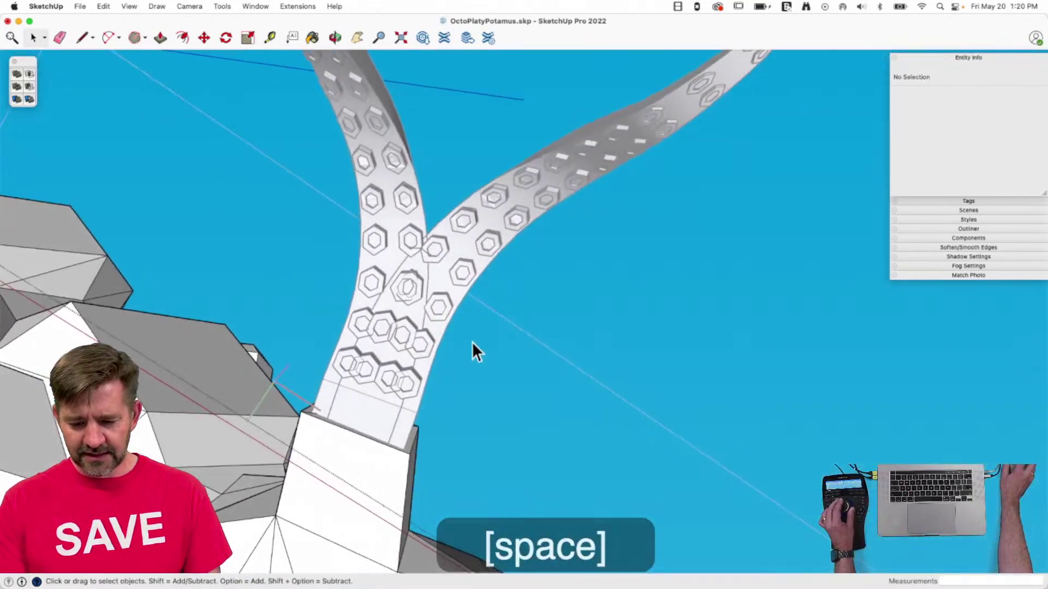
Open the forked tentacles for editing and examine how their suckers overlap near the shared base, leaving the components unchanged.
double_click(406, 368)
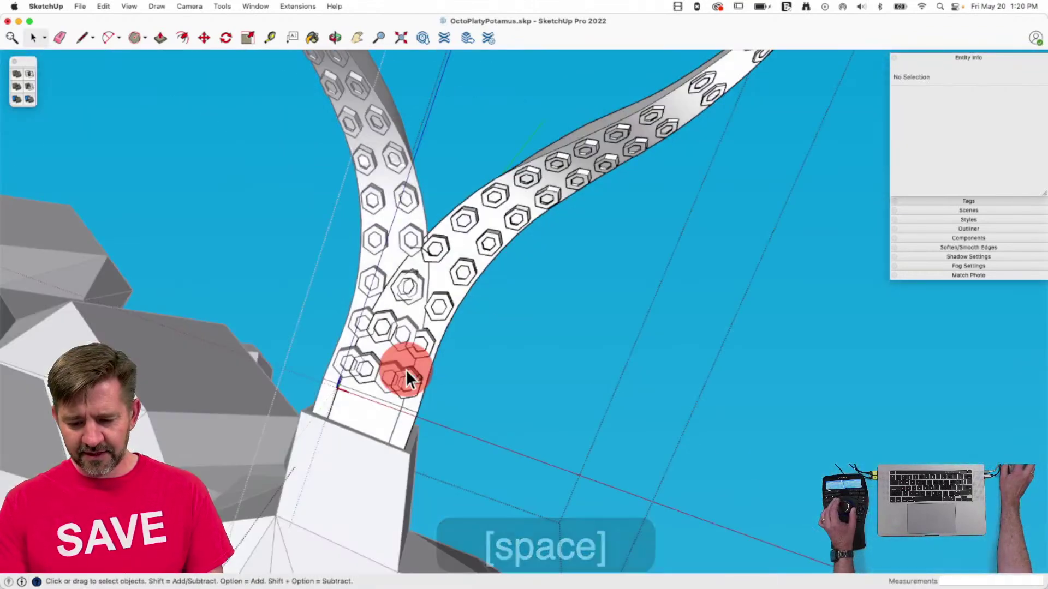
double_click(479, 378)
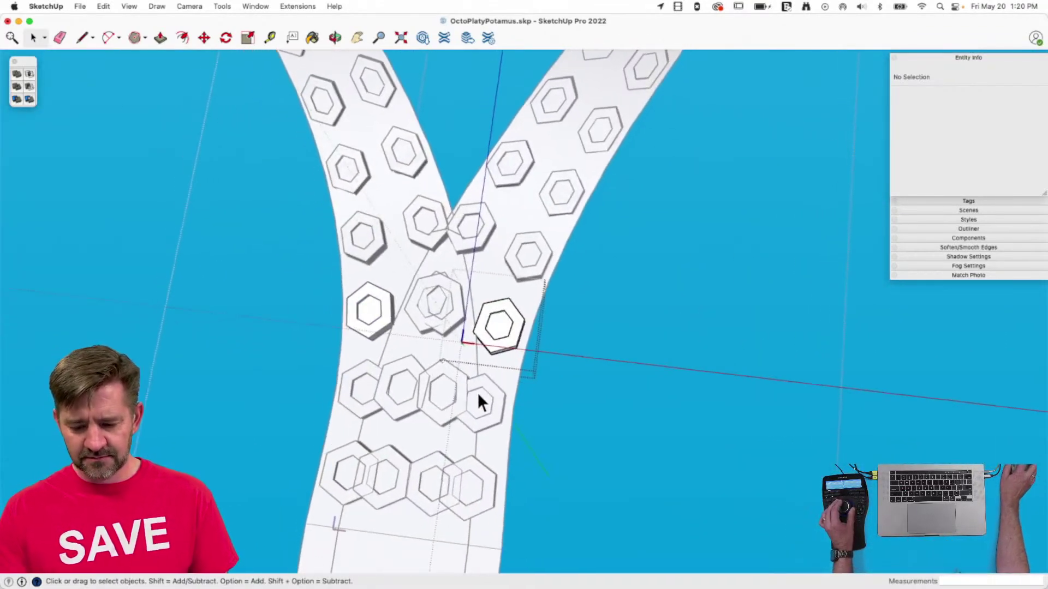
click(579, 401)
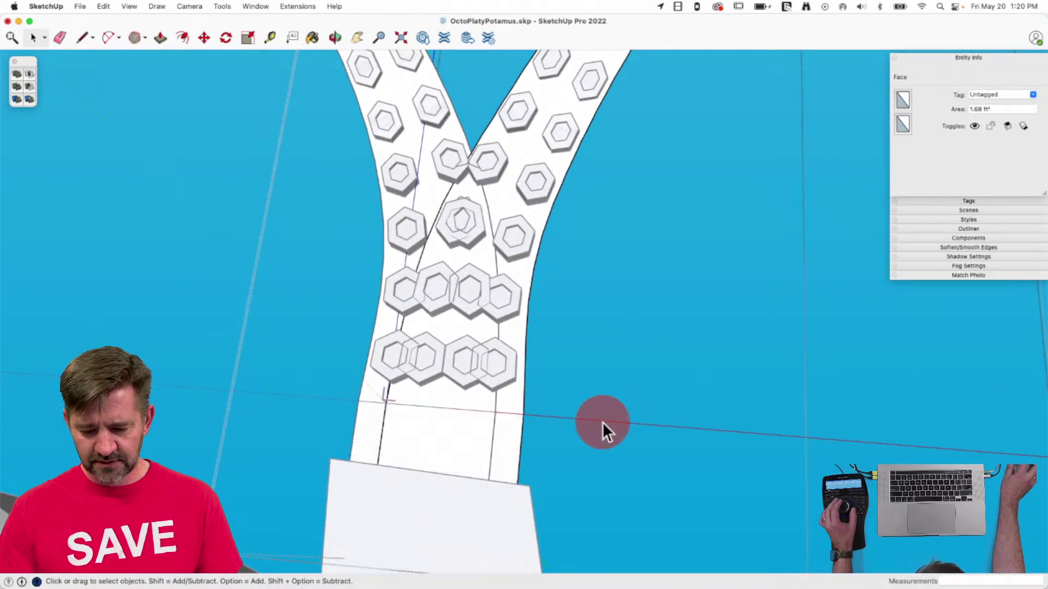
click(602, 422)
key(space)
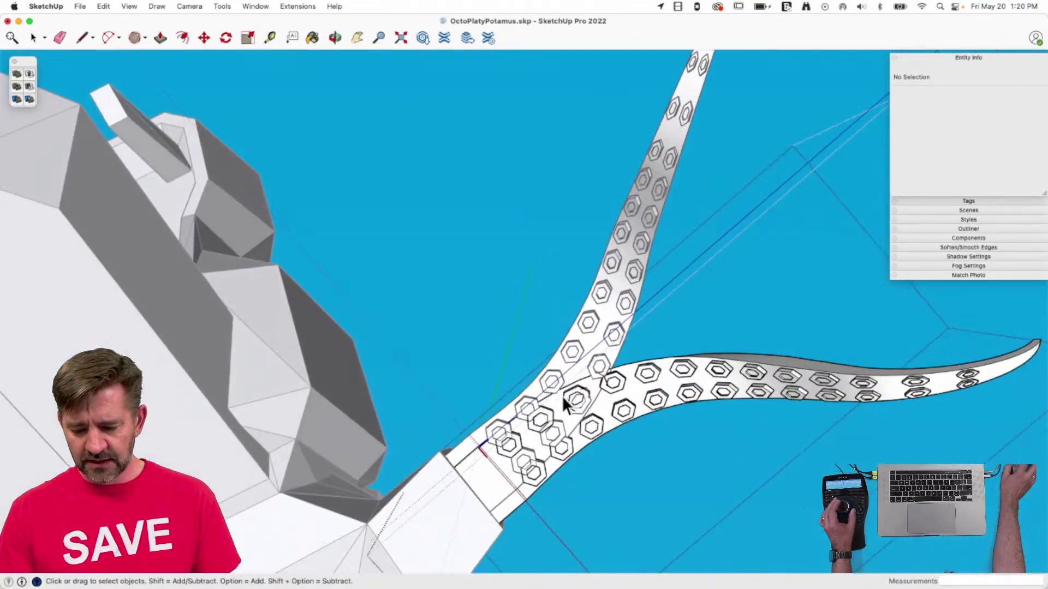
click(561, 397)
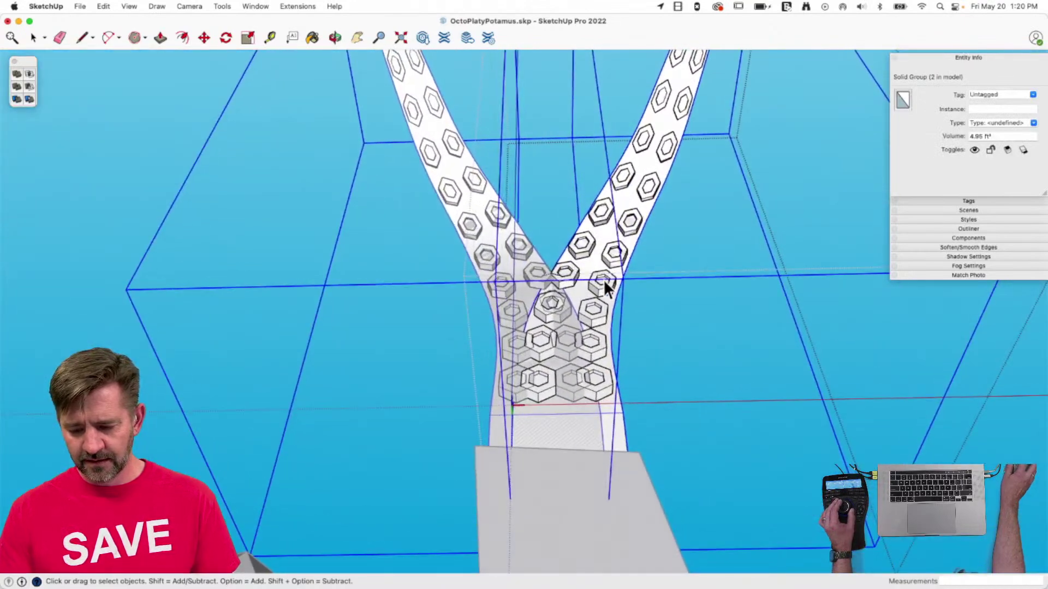
click(604, 279)
click(851, 353)
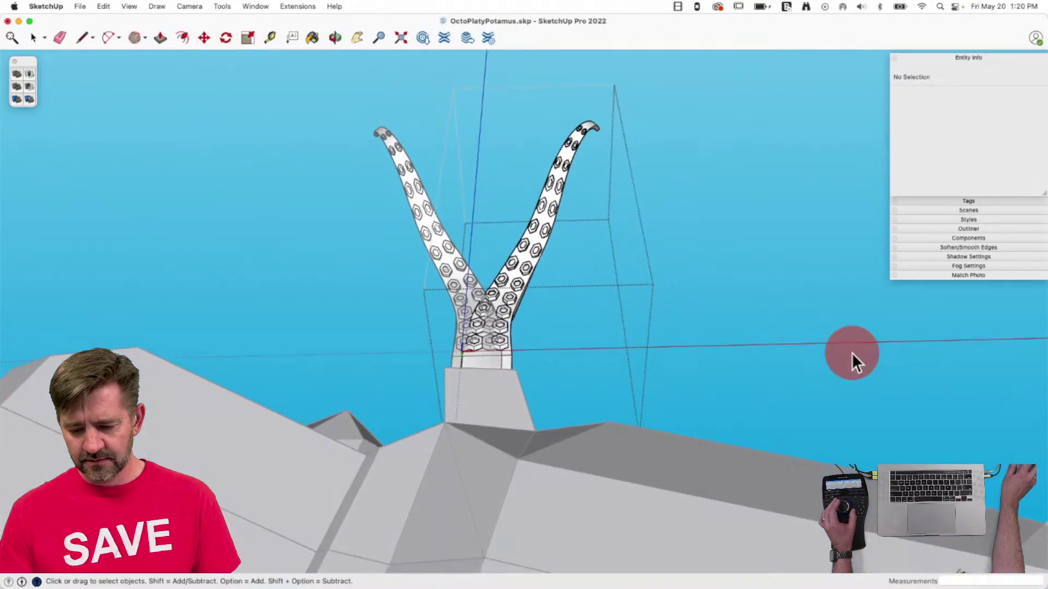
Make one tentacle of the forked pair a unique component.
click(521, 265)
right_click(520, 259)
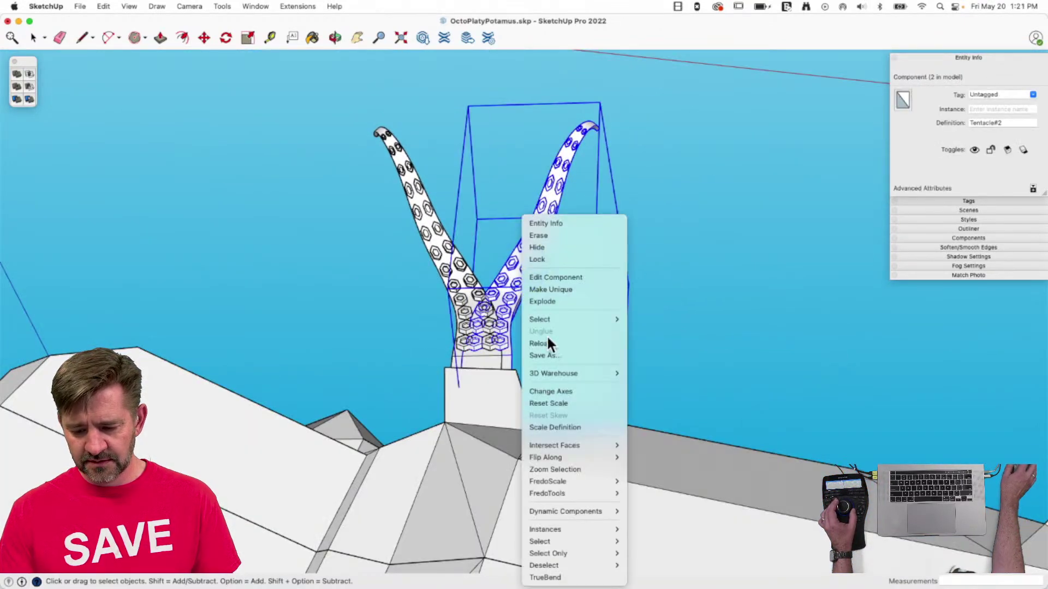
click(548, 292)
Edit the unique tentacle and erase its three inner suckers that overlap the other tentacle near the base.
scroll(534, 308, up, 5)
key(e)
key(e)
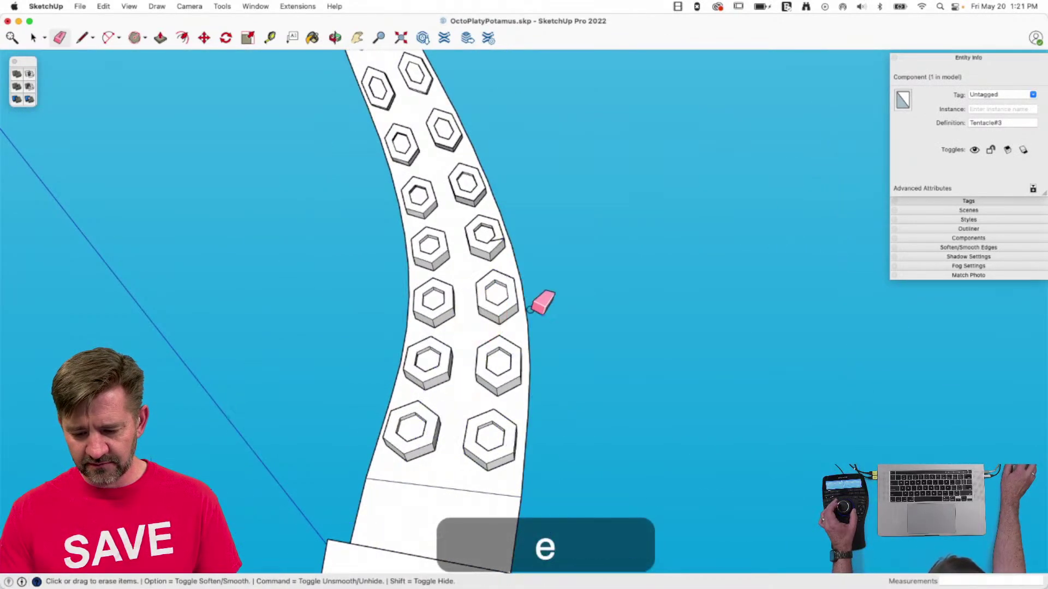
key(space)
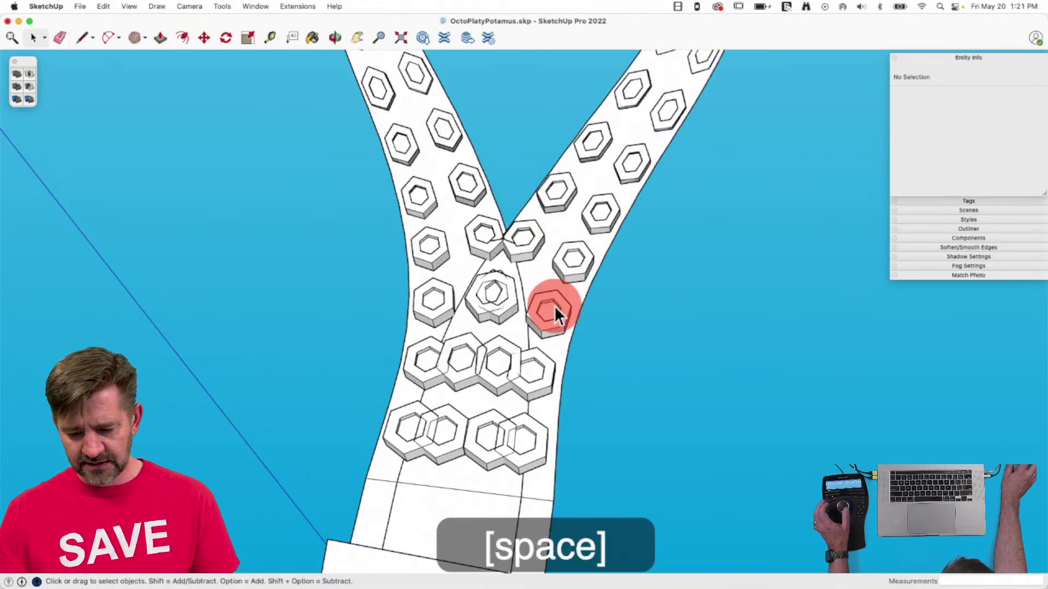
double_click(555, 307)
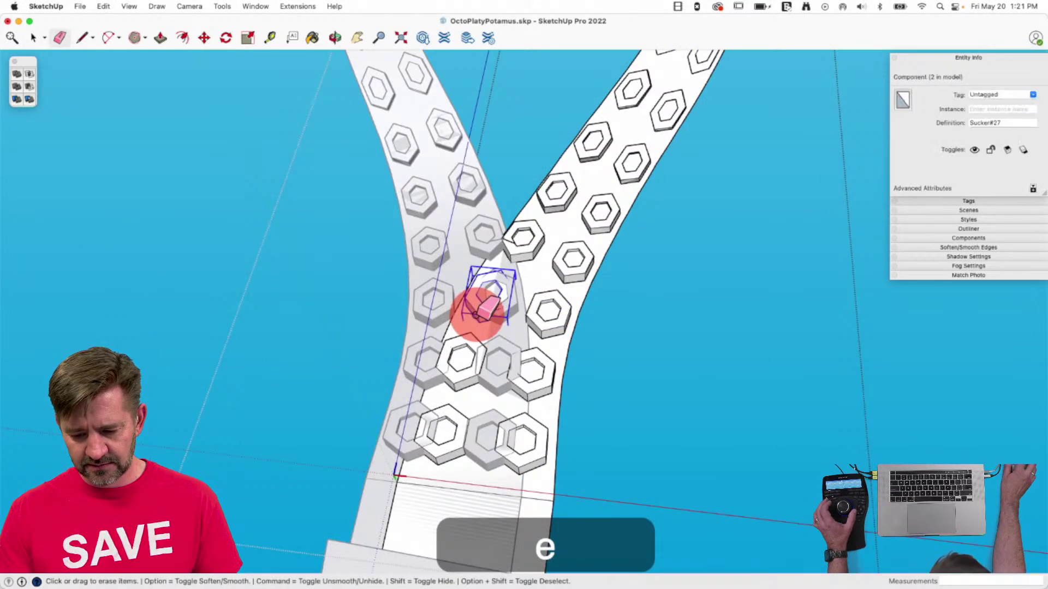
mouse_move(473, 412)
mouse_down()
mouse_move(456, 376)
mouse_move(457, 417)
mouse_up()
key(space)
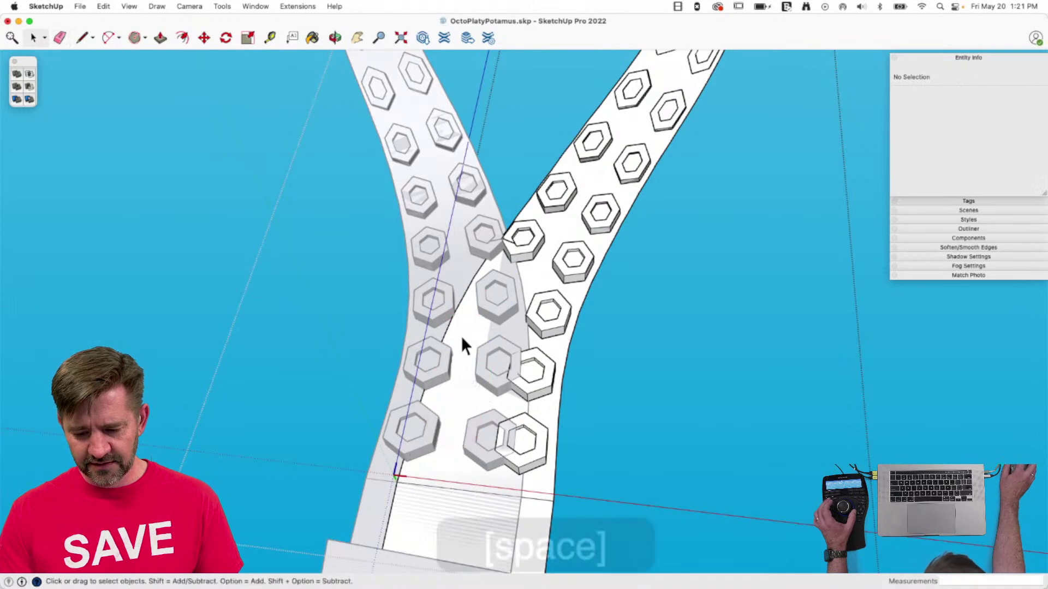
Edit the other tentacle, erase its four inner suckers from the base up to the fork, and finish editing.
double_click(458, 252)
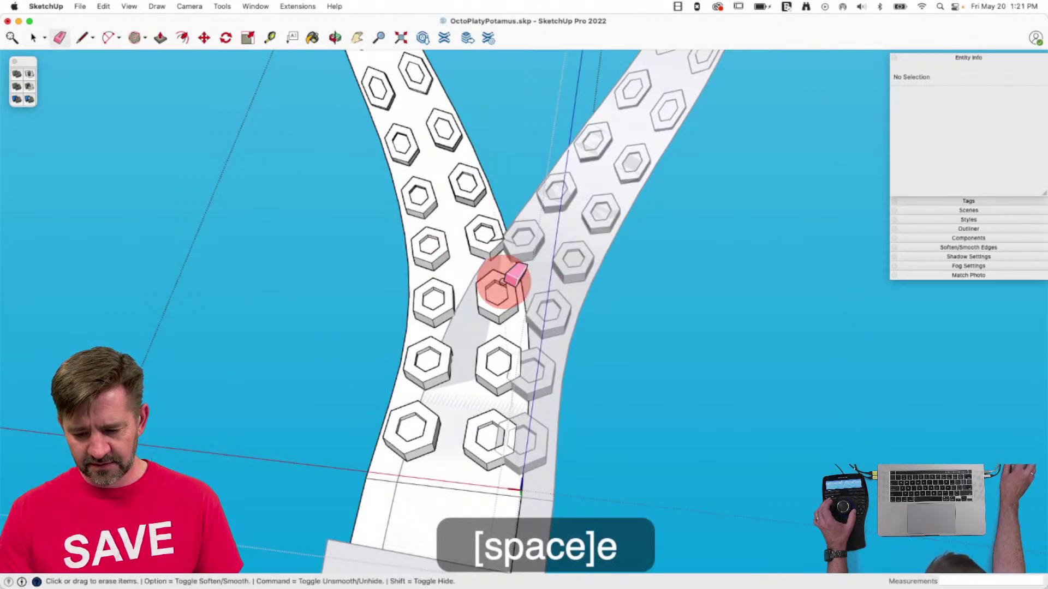
drag(502, 320, 499, 334)
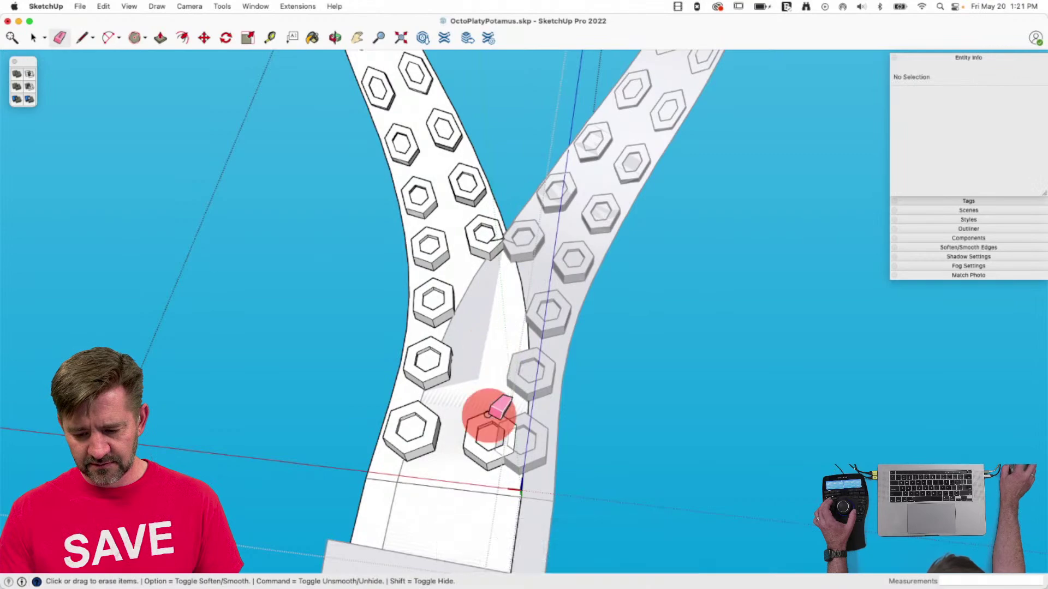
key(space)
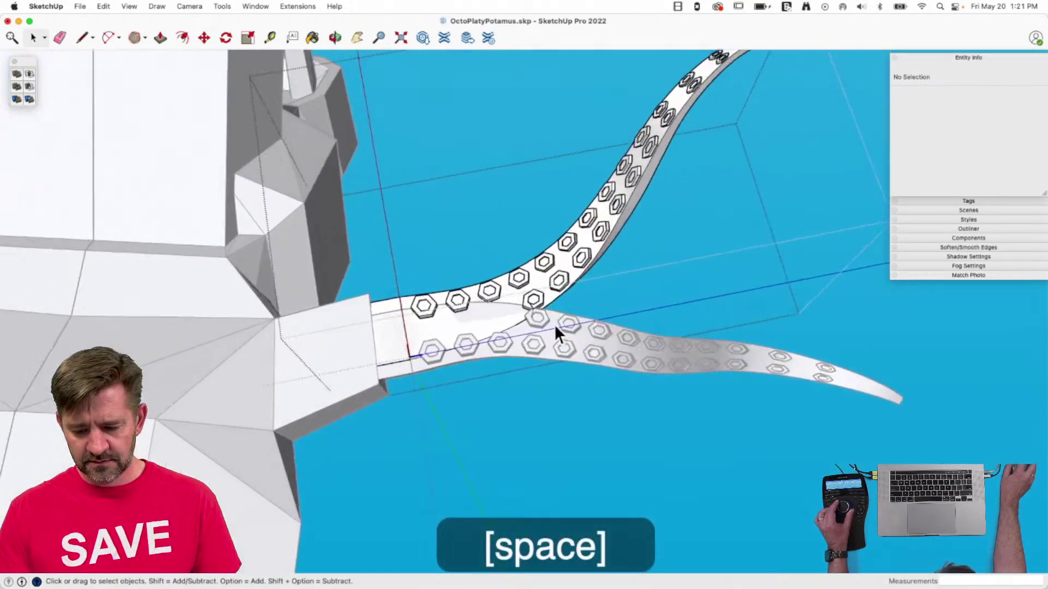
key(e)
key(space)
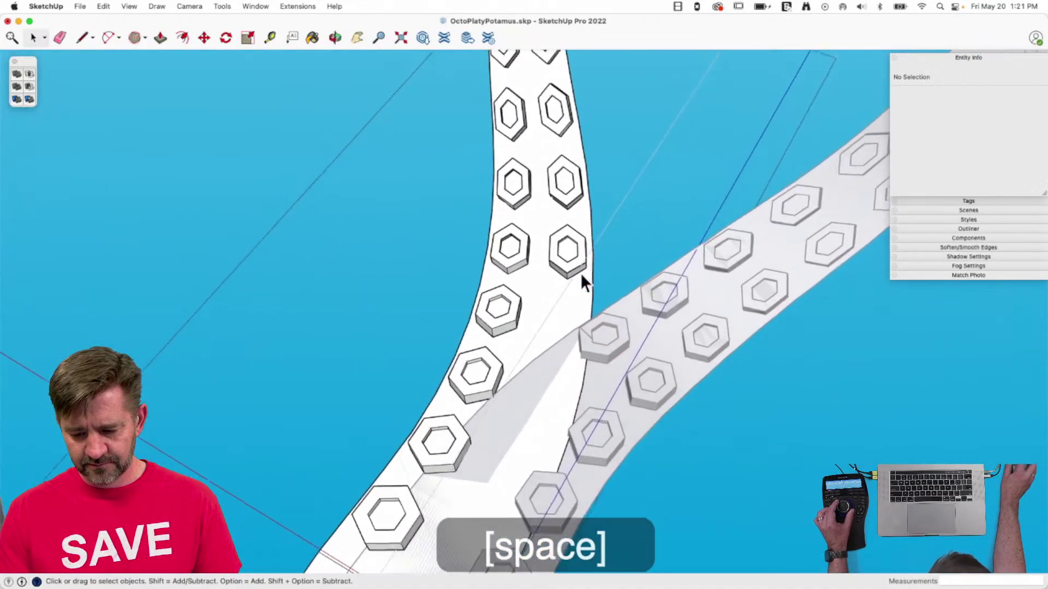
key(space)
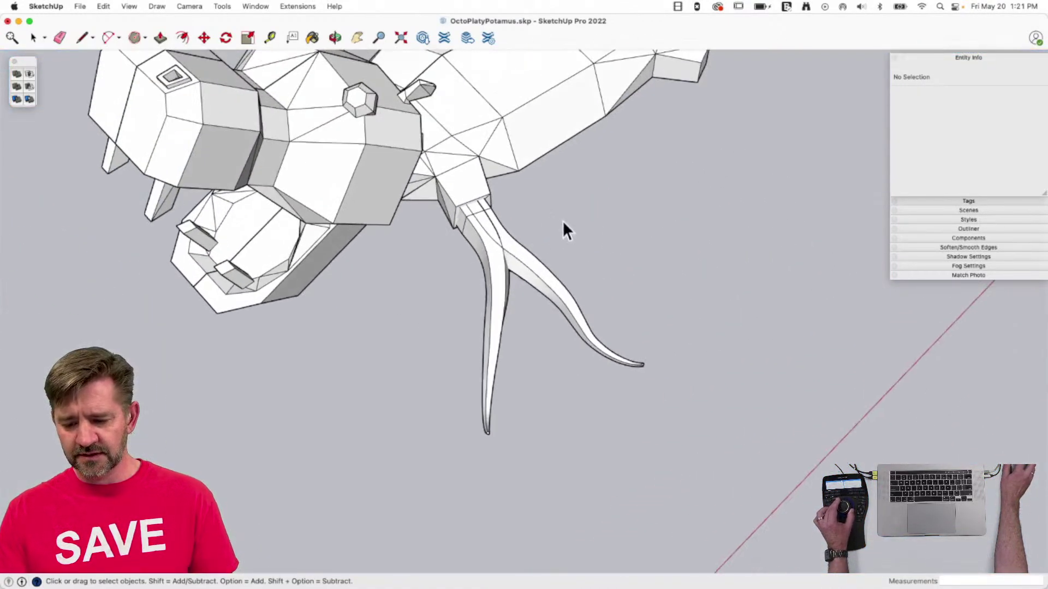
Combine the two forked tentacles into one group and save the model.
right_click(521, 254)
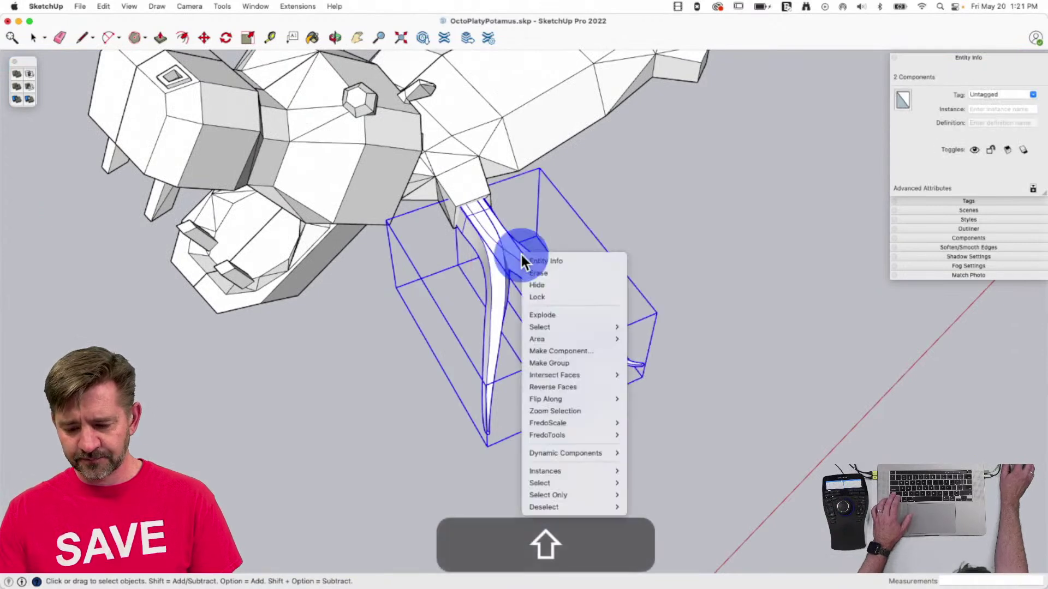
click(575, 362)
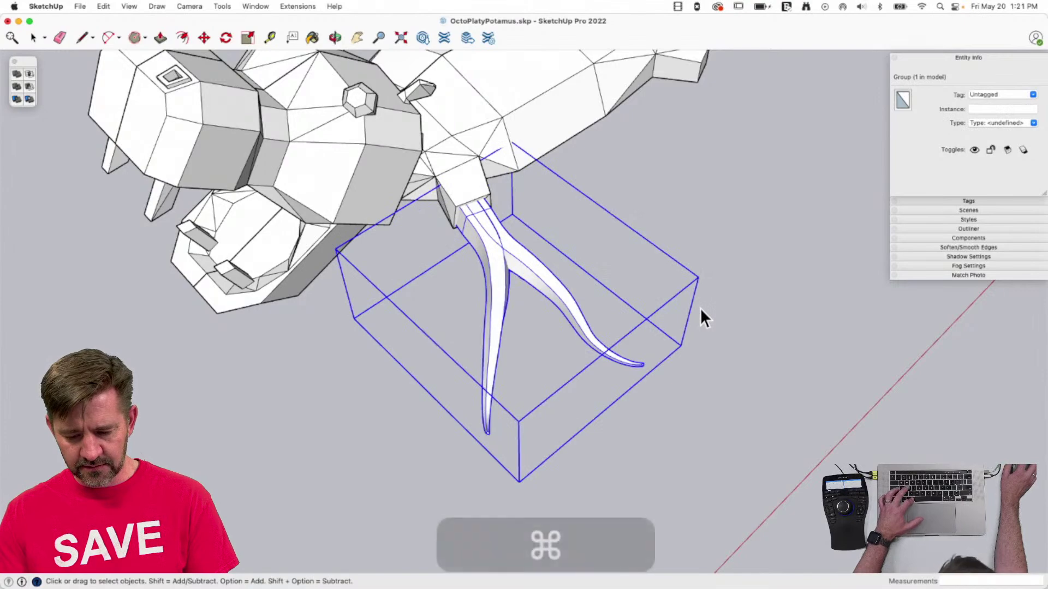
Open the tentacle group and one tentacle inside it, and examine the suckers and tentacle body around the fork.
double_click(522, 253)
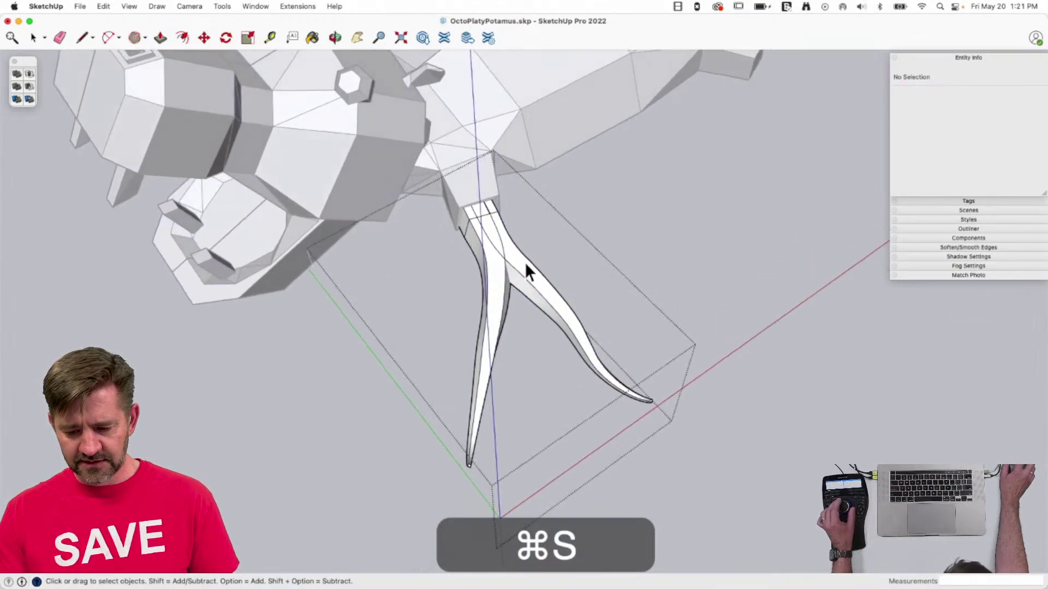
click(525, 267)
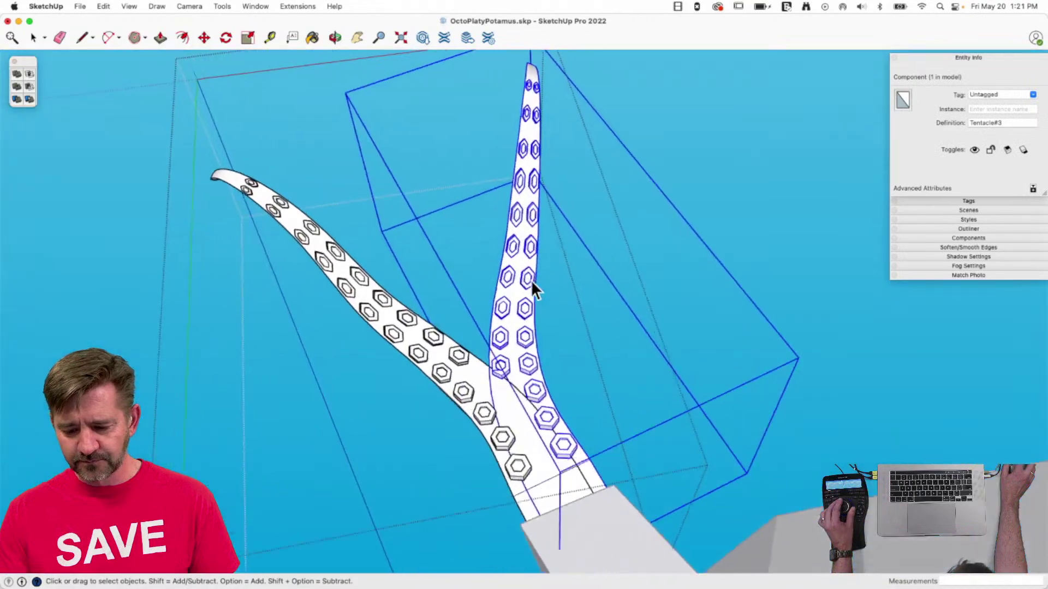
double_click(516, 287)
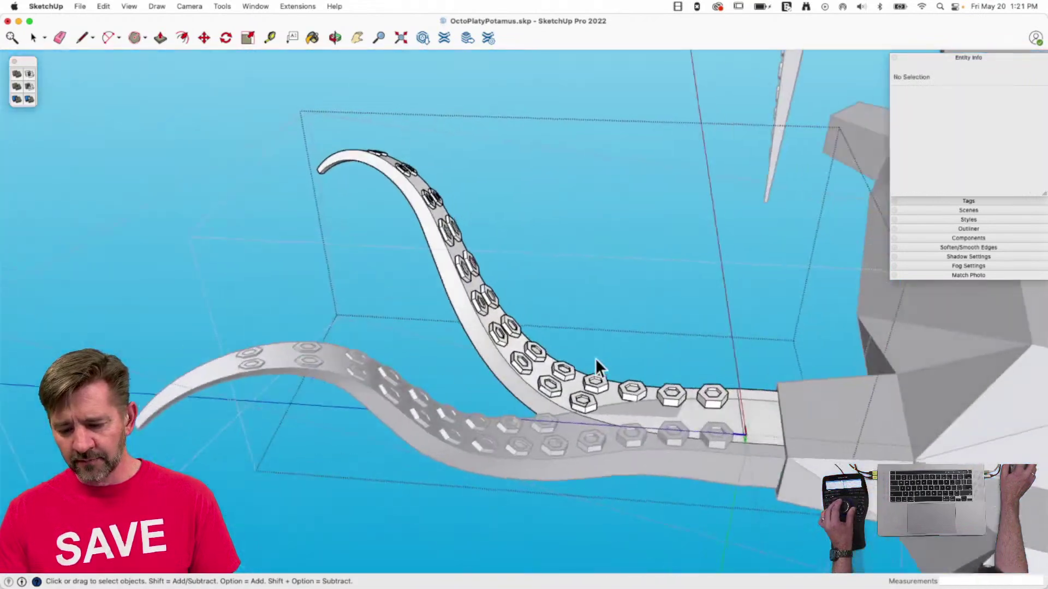
key(super)
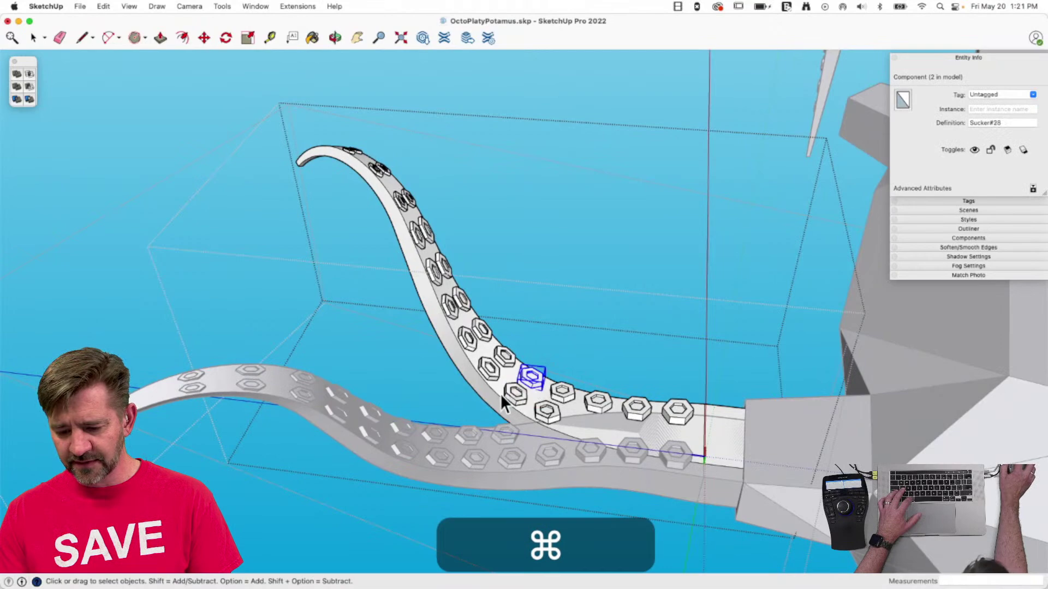
super+click(498, 395)
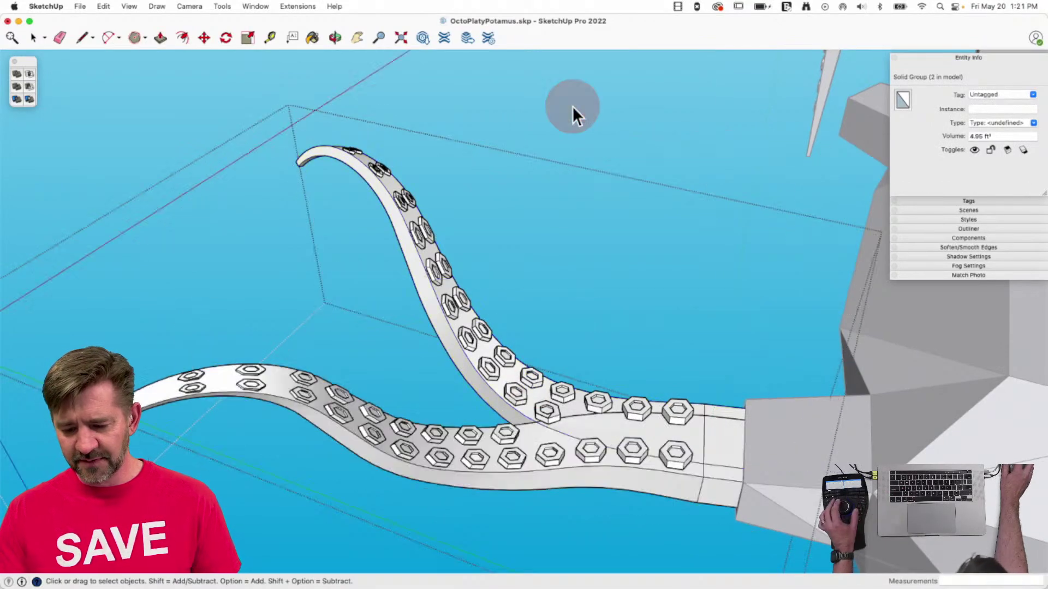
click(572, 106)
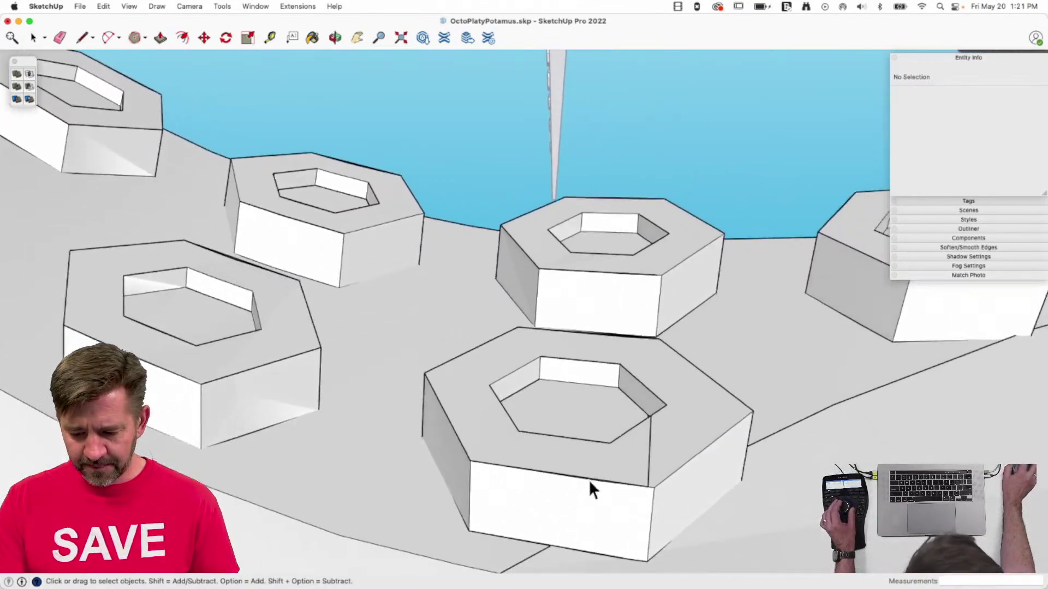
Try to erase the stray edge on top of the large sucker near the tentacle's base.
click(588, 447)
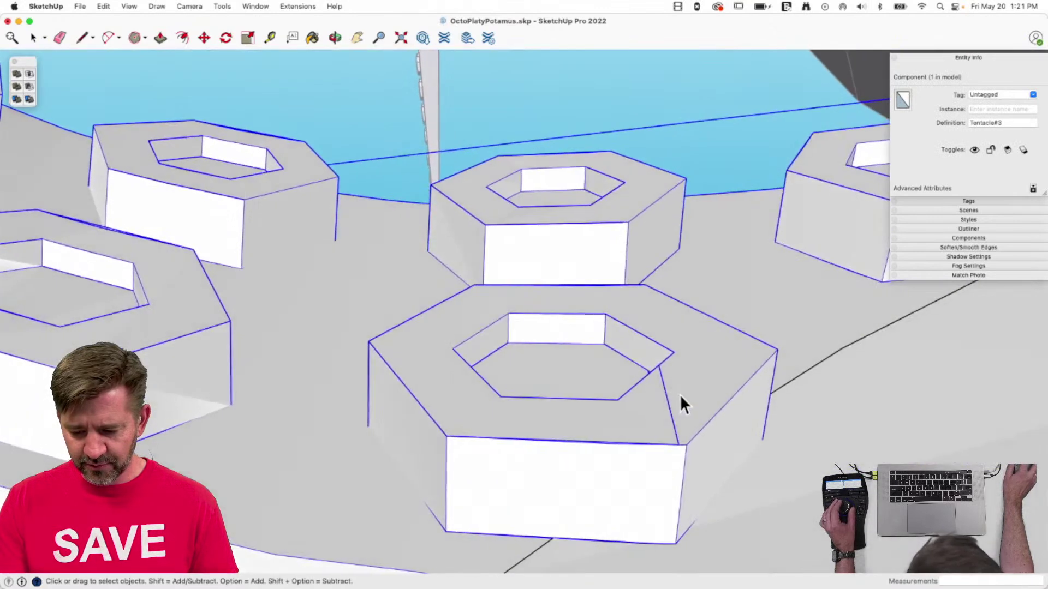
click(680, 394)
key(e)
click(631, 460)
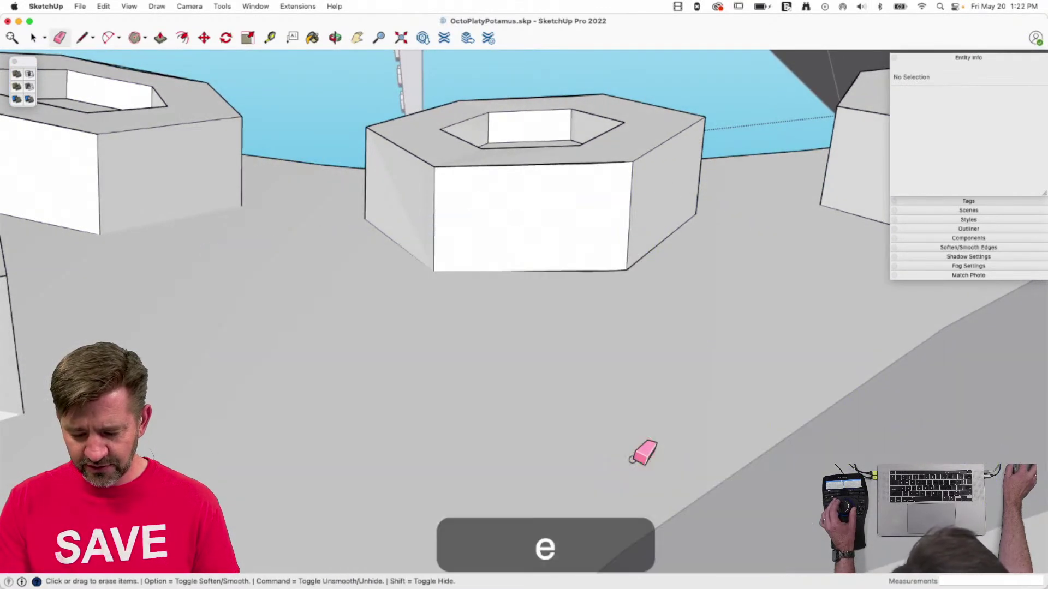
Undo the erasing of the large sucker and return to the Select tool.
key(super+space)
key(super+z)
key(super+z)
key(super+z)
key(super+z)
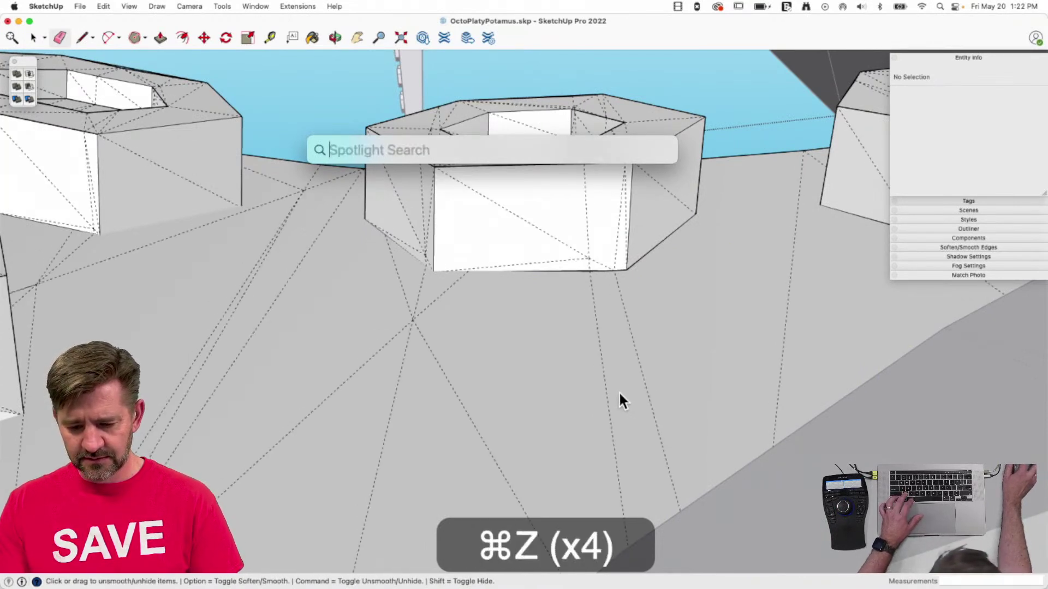
click(618, 391)
key(space)
key(super+z)
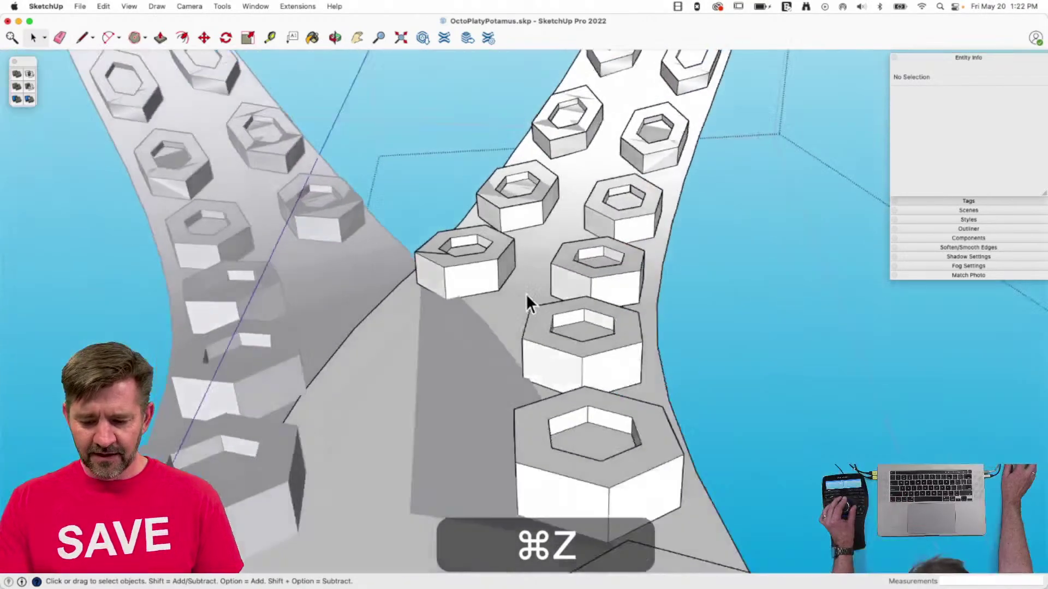
Examine the suckers along the curved tentacles and how the tentacles attach to the creature's body.
click(673, 328)
scroll(554, 365, up, 5)
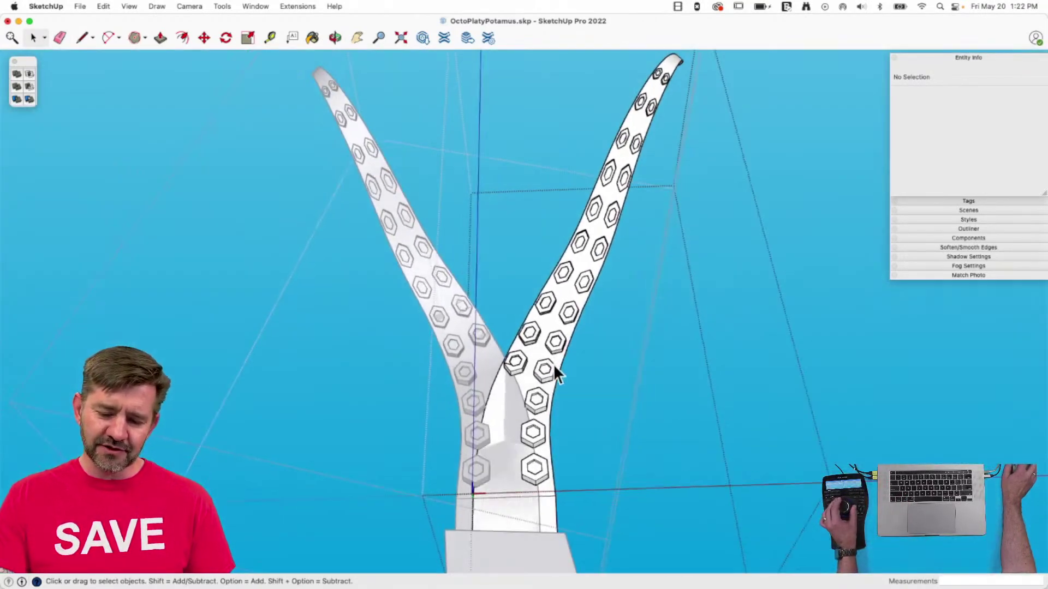
scroll(552, 364, down, 8)
scroll(551, 359, up, 8)
scroll(552, 358, down, 2)
middle_drag(534, 358, 590, 398)
scroll(590, 398, up, 3)
middle_drag(602, 319, 318, 513)
scroll(528, 287, down, 4)
scroll(328, 355, down, 5)
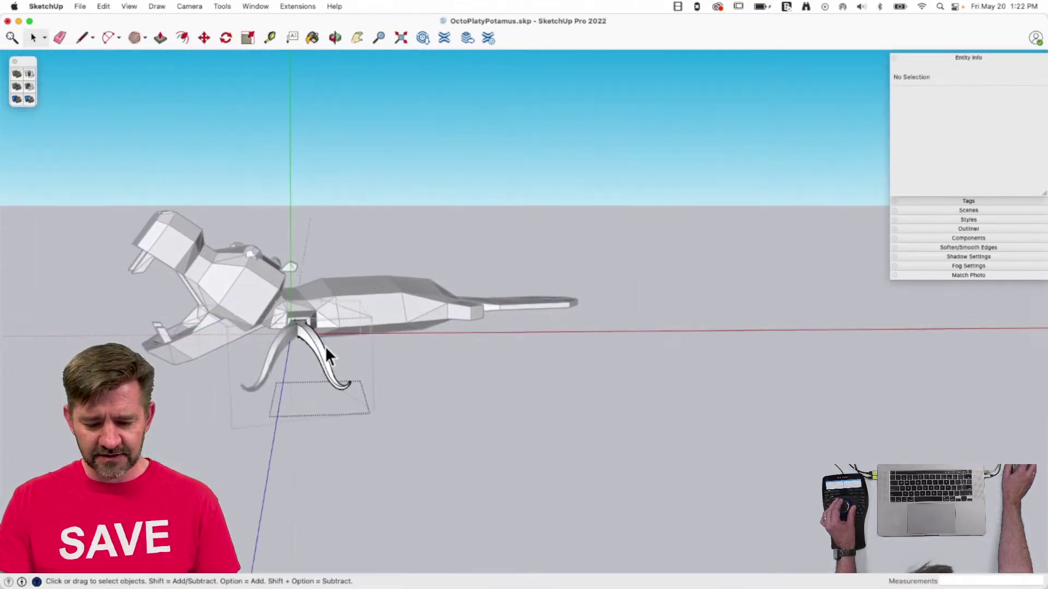
Inspect the third sucker from the tentacle's base with Solid Inspector² and fix its stray edges.
middle_drag(334, 358, 399, 248)
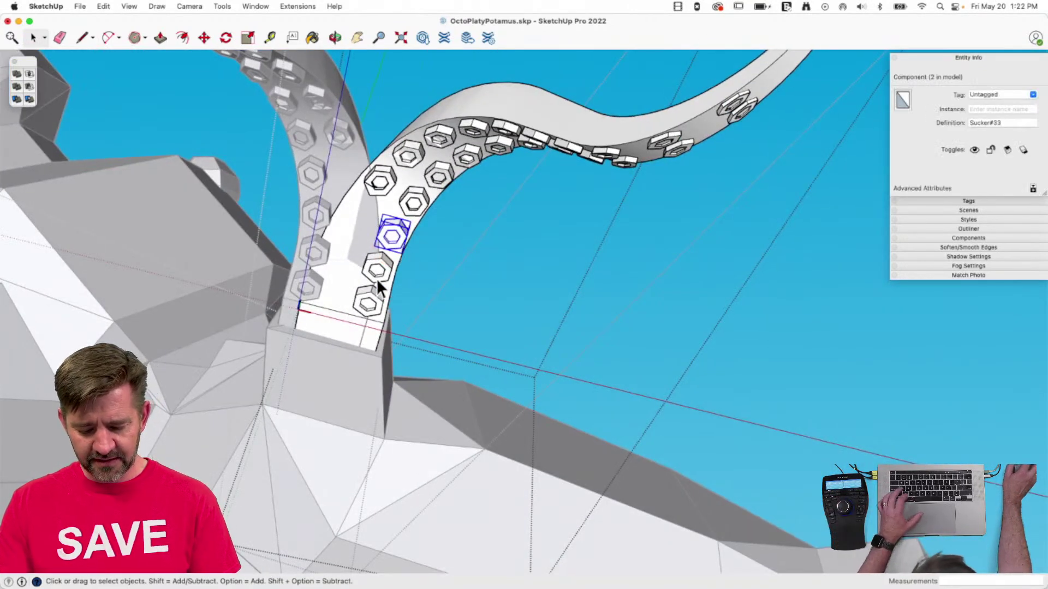
key(shift+s)
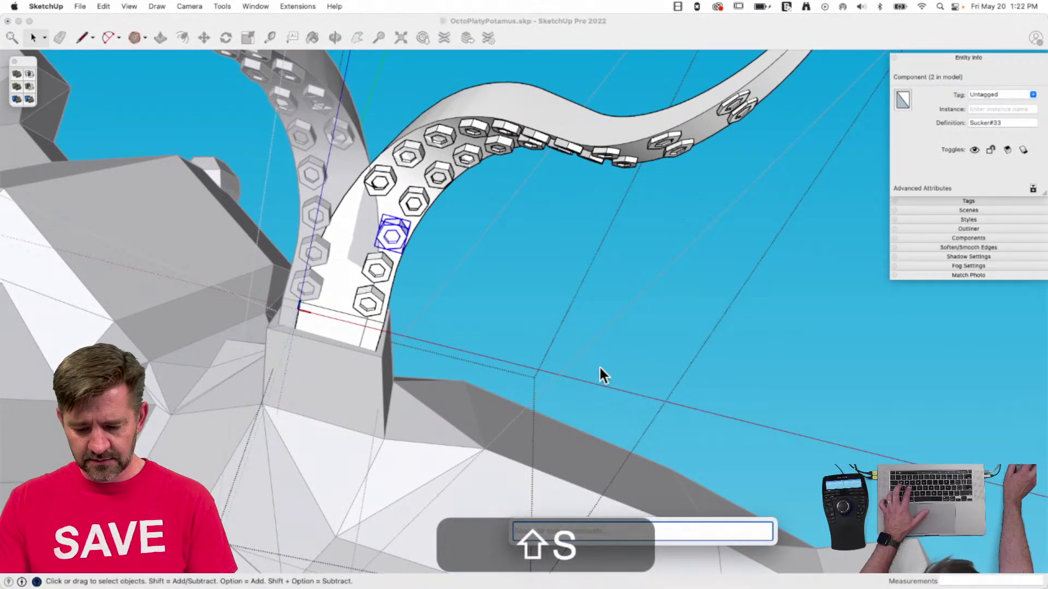
key(Escape)
drag(222, 6, 236, 155)
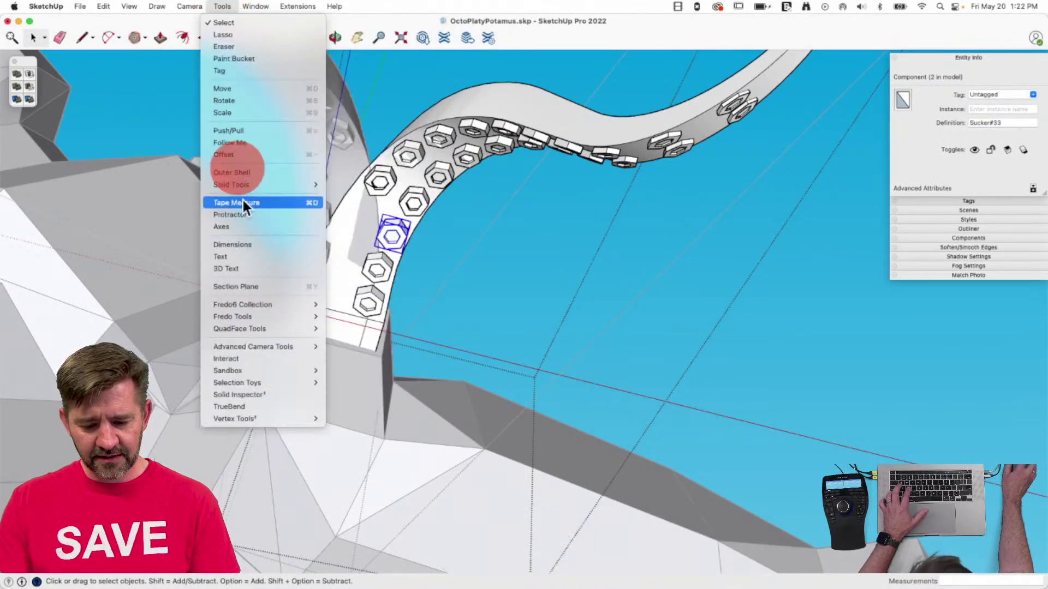
click(268, 393)
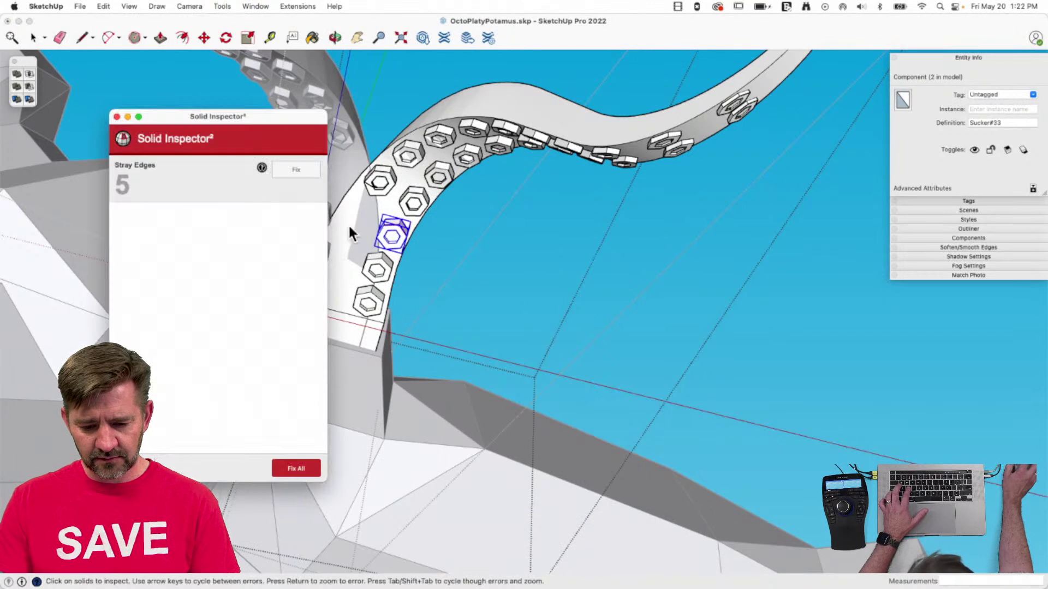
click(296, 170)
Inspect the two suckers nearest the tentacle's base with Solid Inspector² and repair them into clean solids.
click(384, 262)
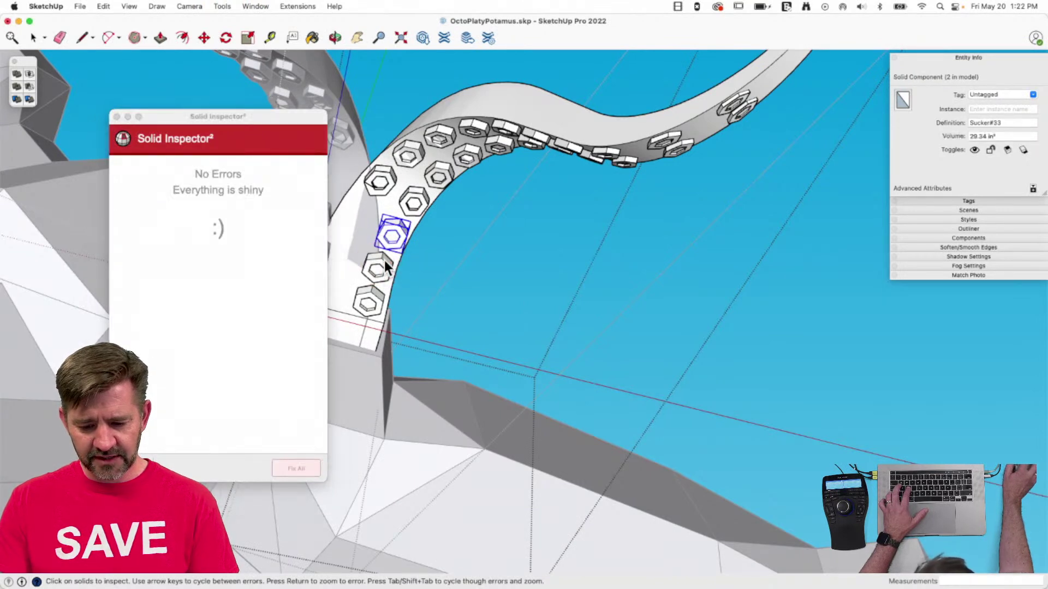
click(294, 169)
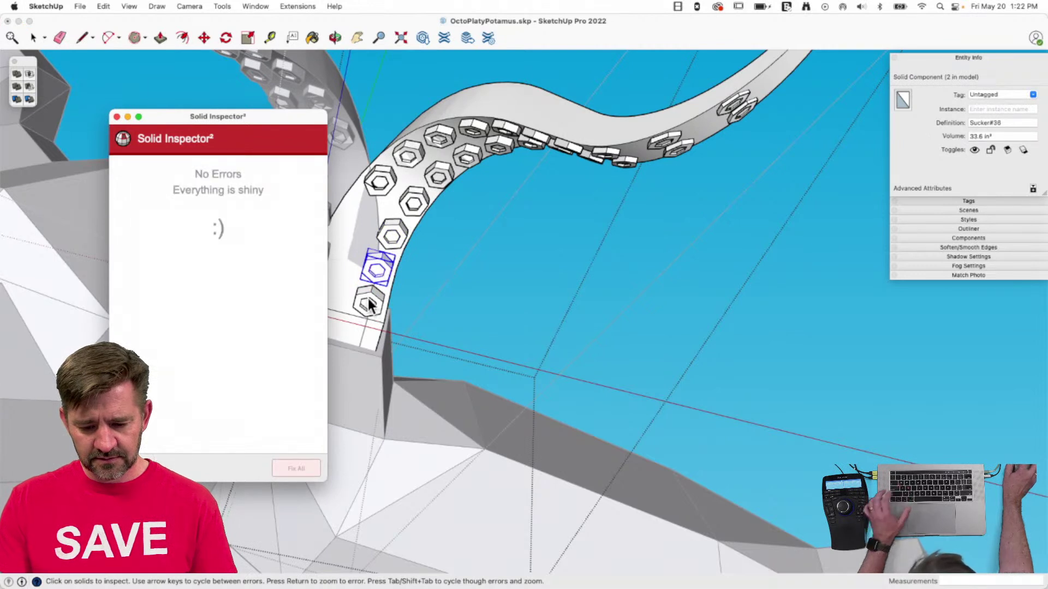
click(368, 301)
click(368, 300)
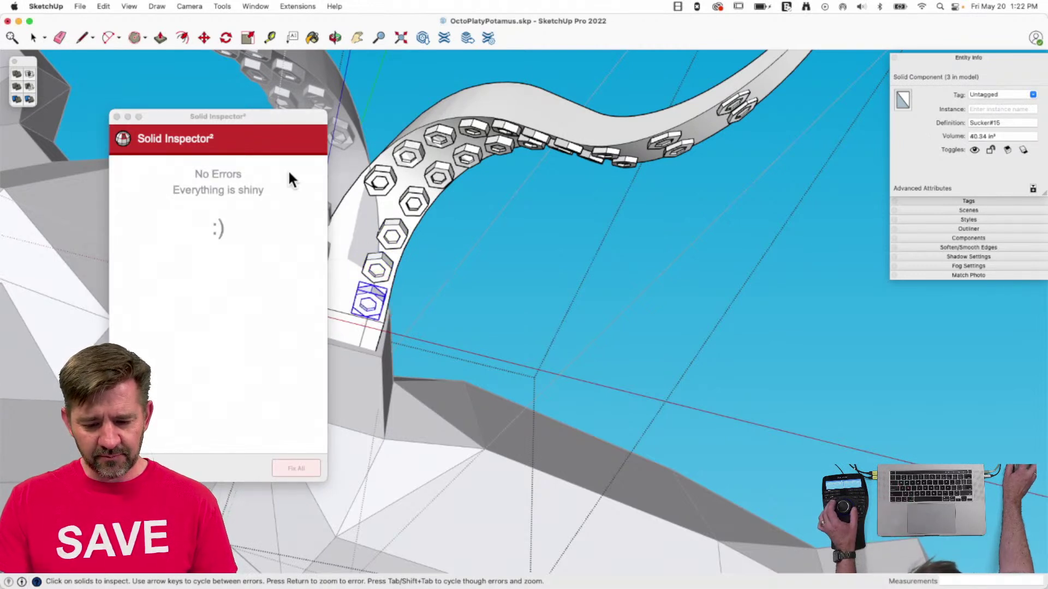
Try to fix all Solid Inspector² errors at once in the lowest sucker of the tentacle's shorter row.
click(380, 185)
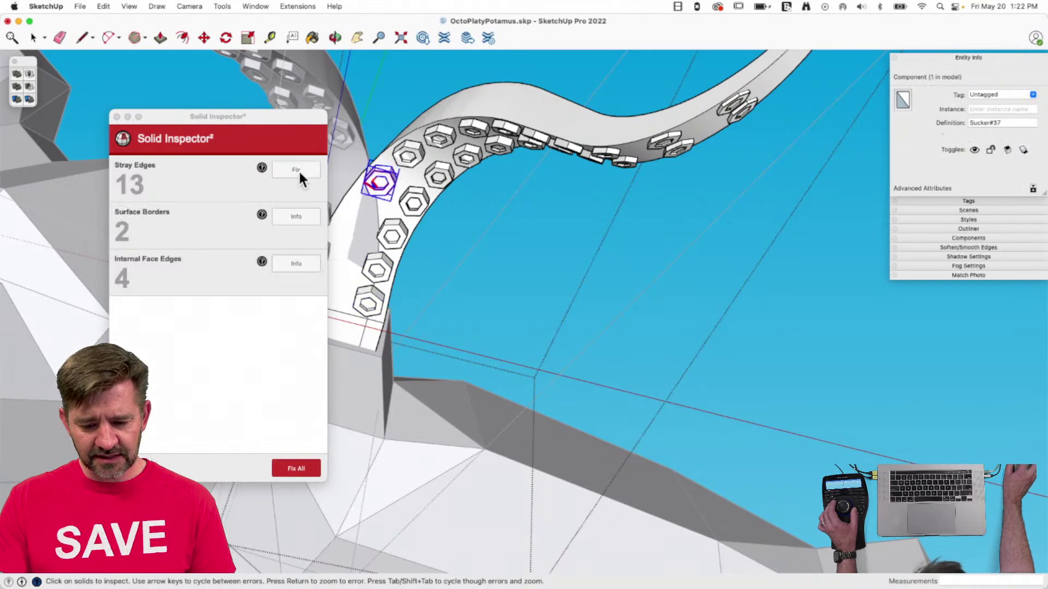
click(306, 471)
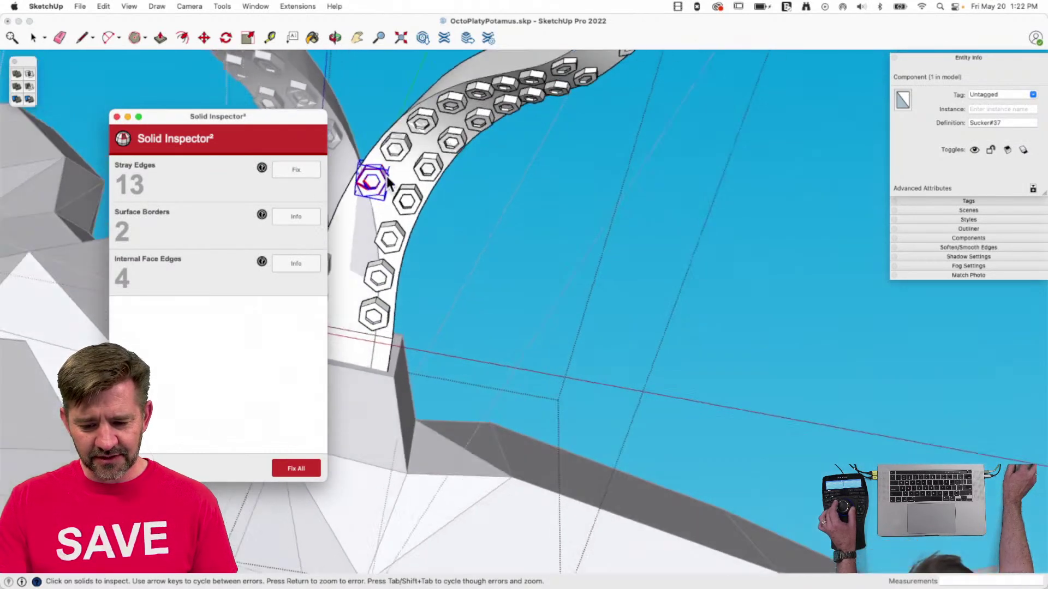
click(389, 207)
Inspect three more suckers further up the tentacle with Solid Inspector² and fix the stray edges in each.
click(402, 206)
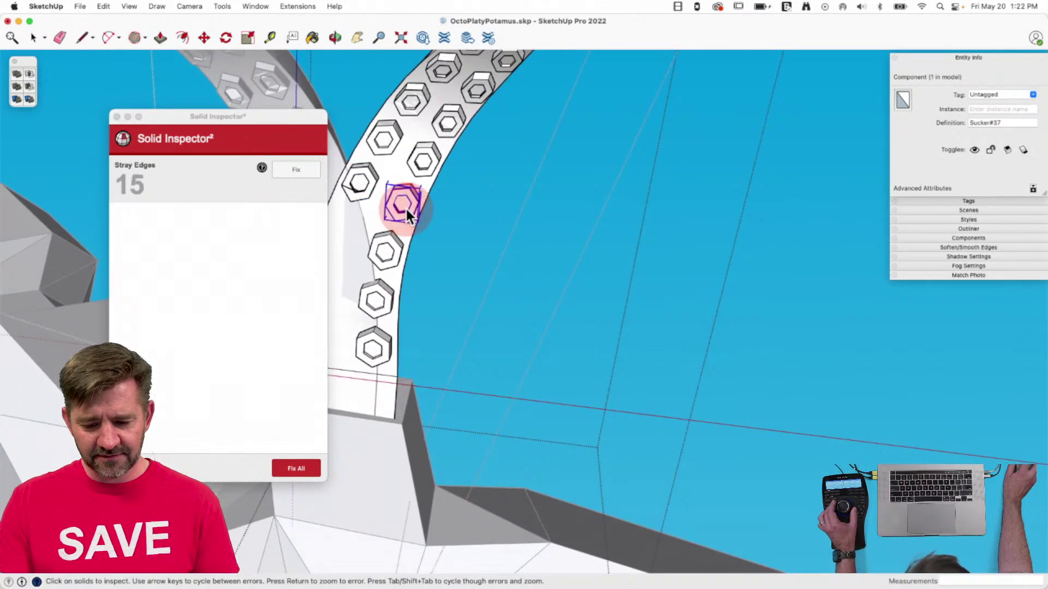
click(294, 173)
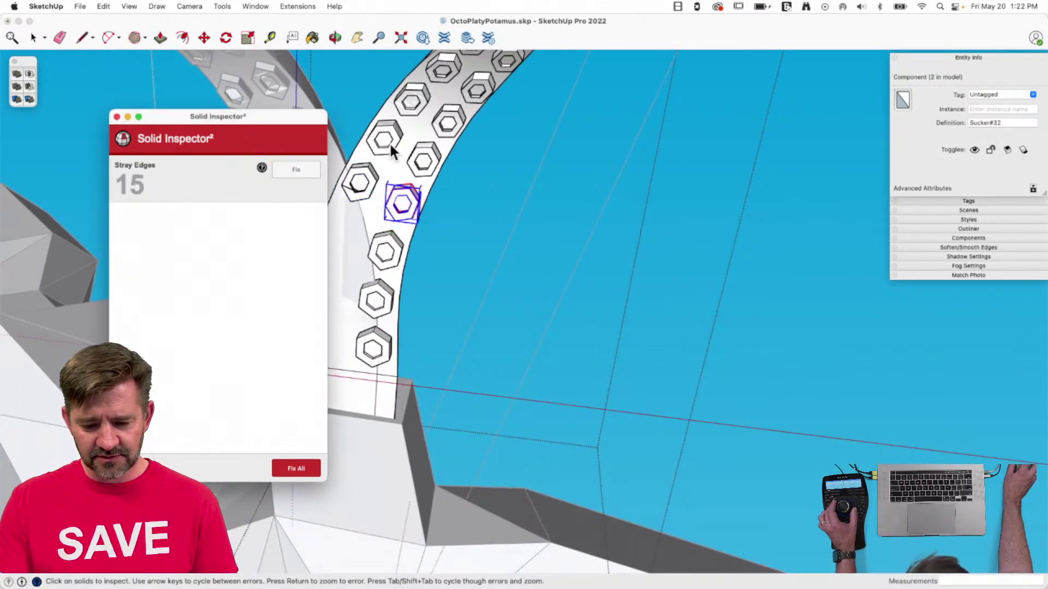
click(306, 169)
click(383, 143)
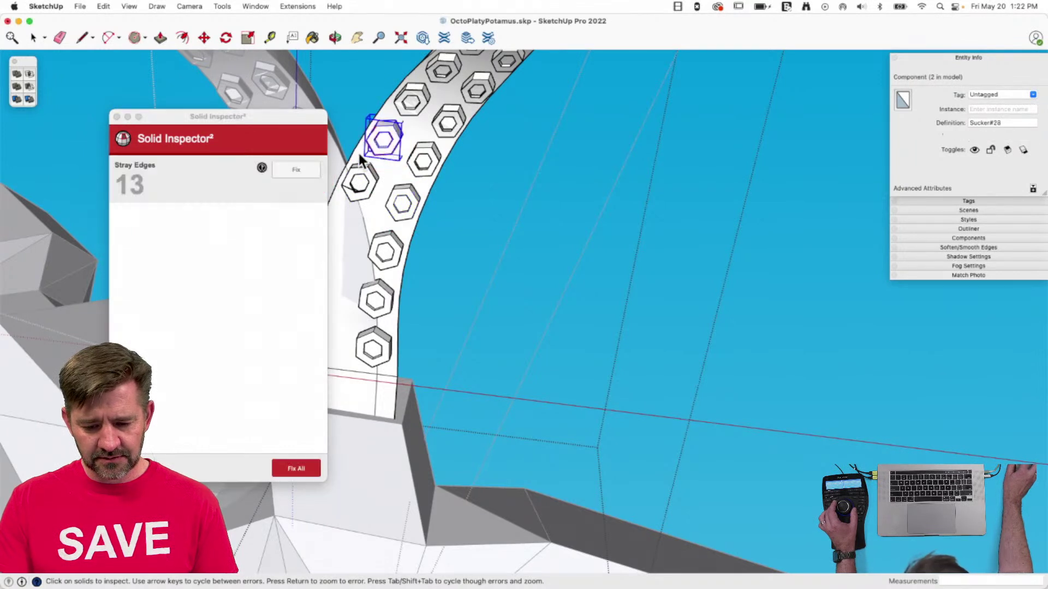
click(305, 166)
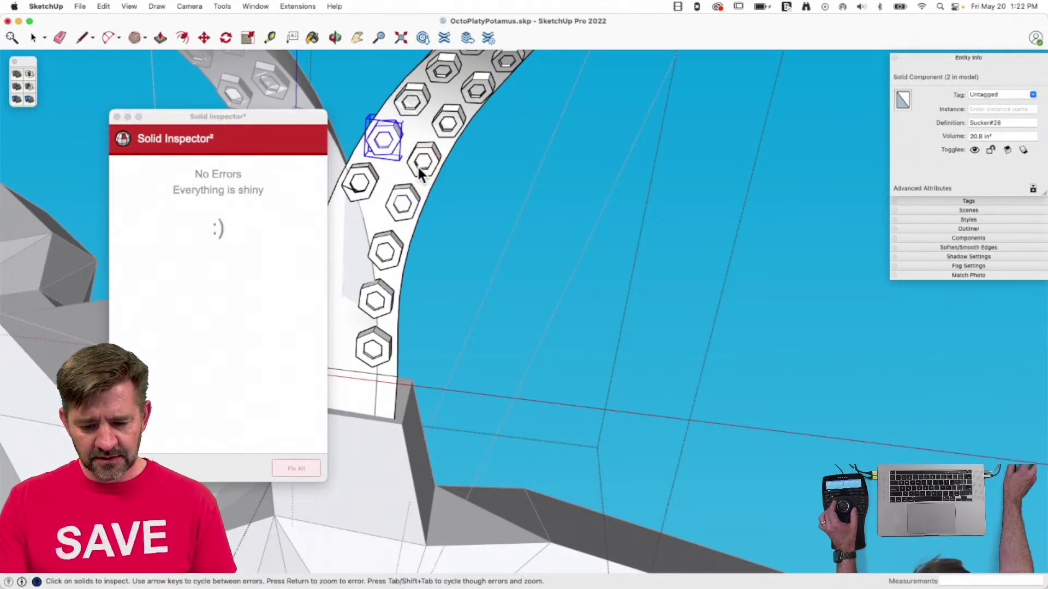
click(420, 166)
click(310, 170)
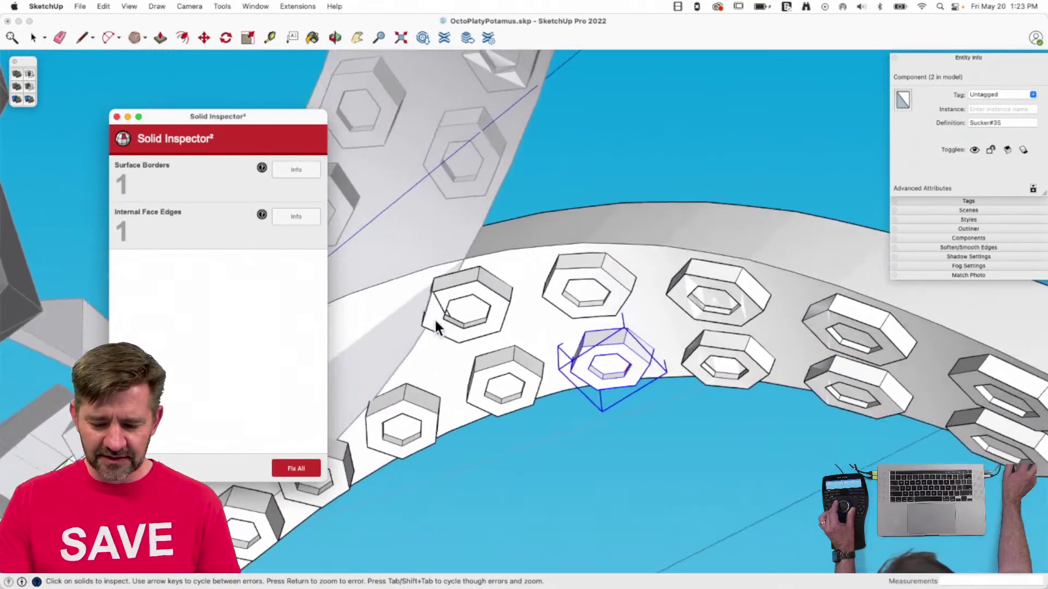
Inspect the whole curved tentacle with Solid Inspector², leave the inspector and look over the second tentacle.
key(space)
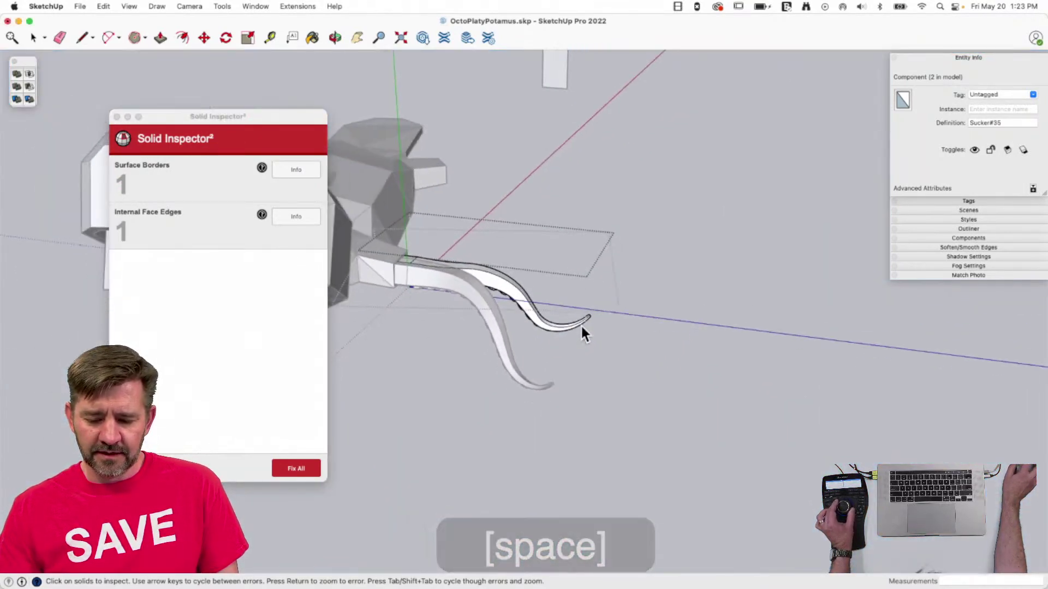
click(584, 332)
click(699, 356)
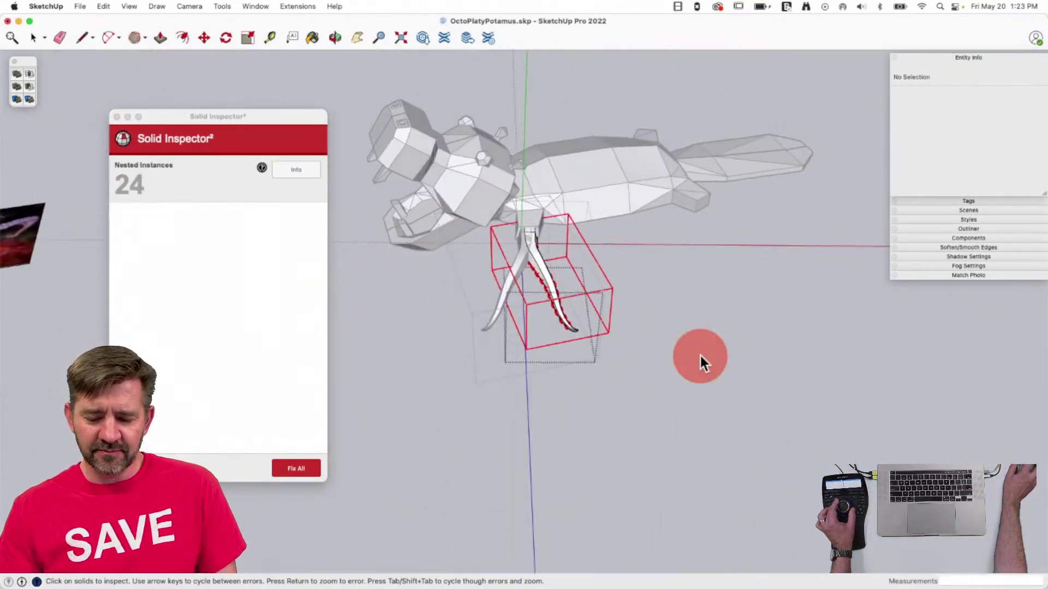
key(space)
click(703, 349)
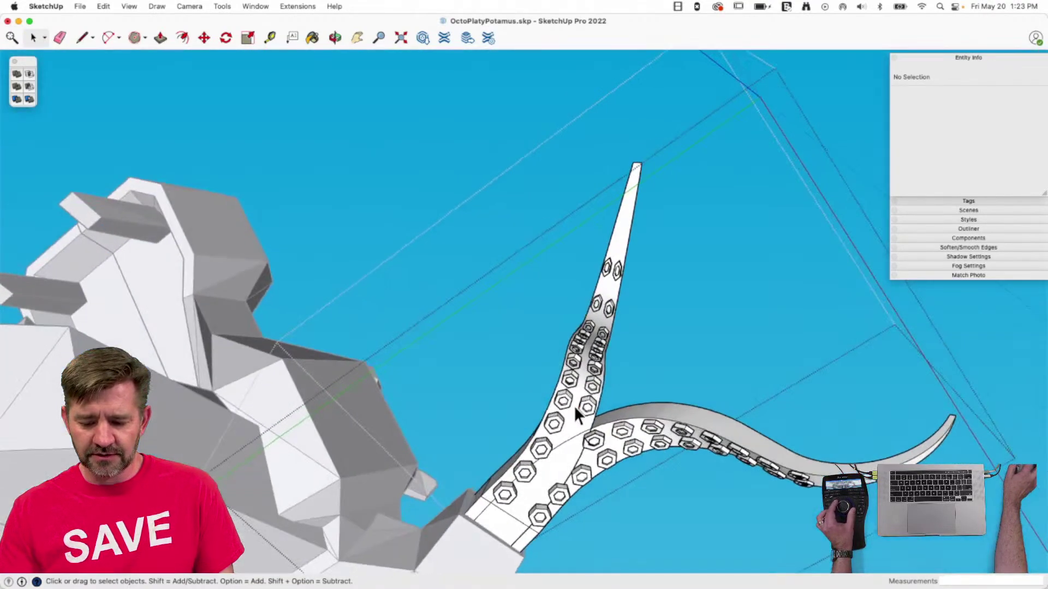
click(573, 404)
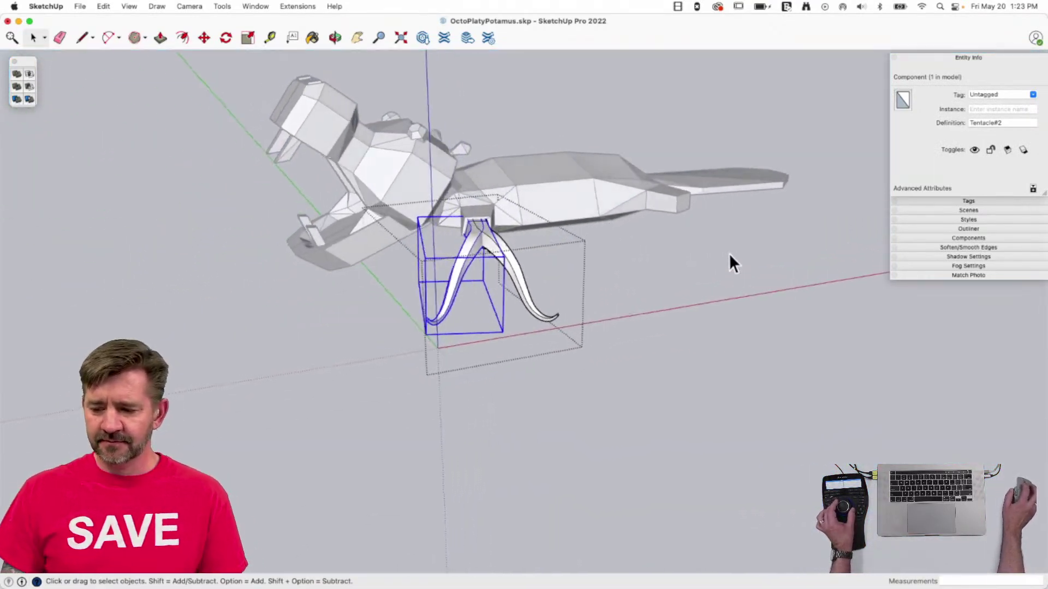
click(624, 291)
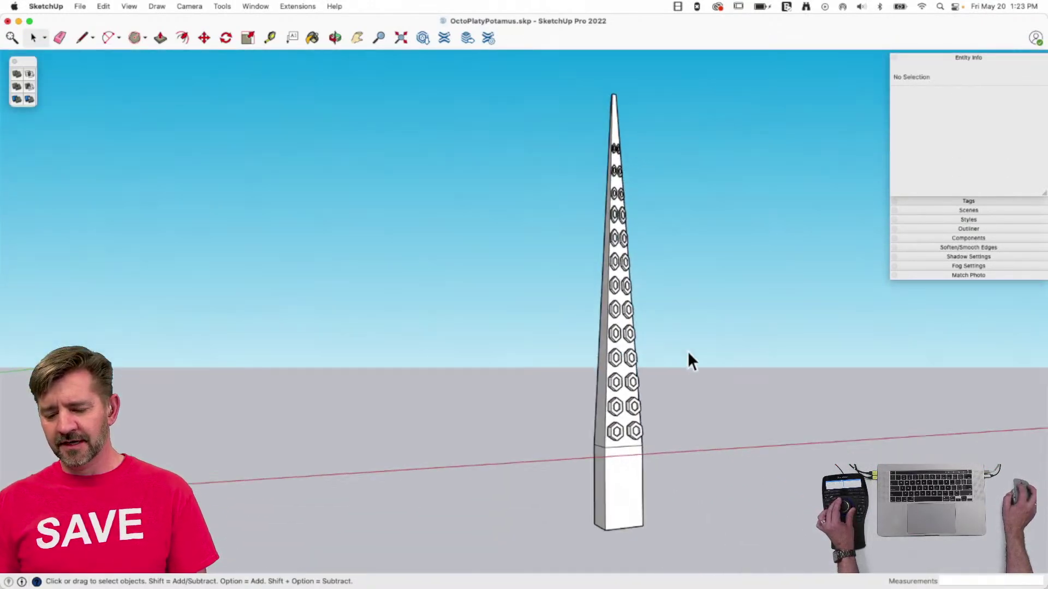
click(612, 376)
double_click(617, 366)
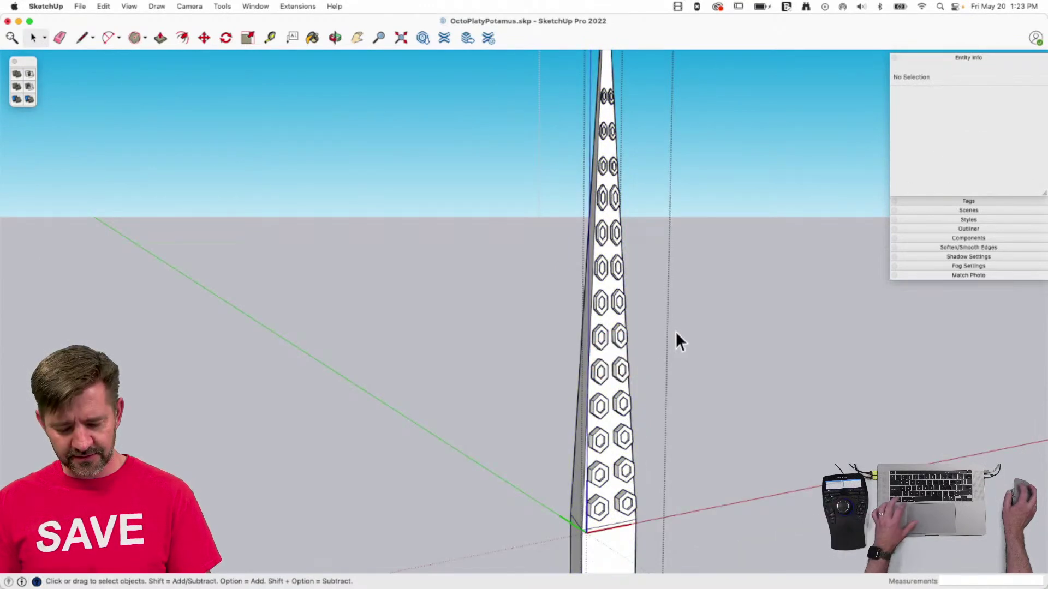
key(super+a)
click(652, 416)
key(e)
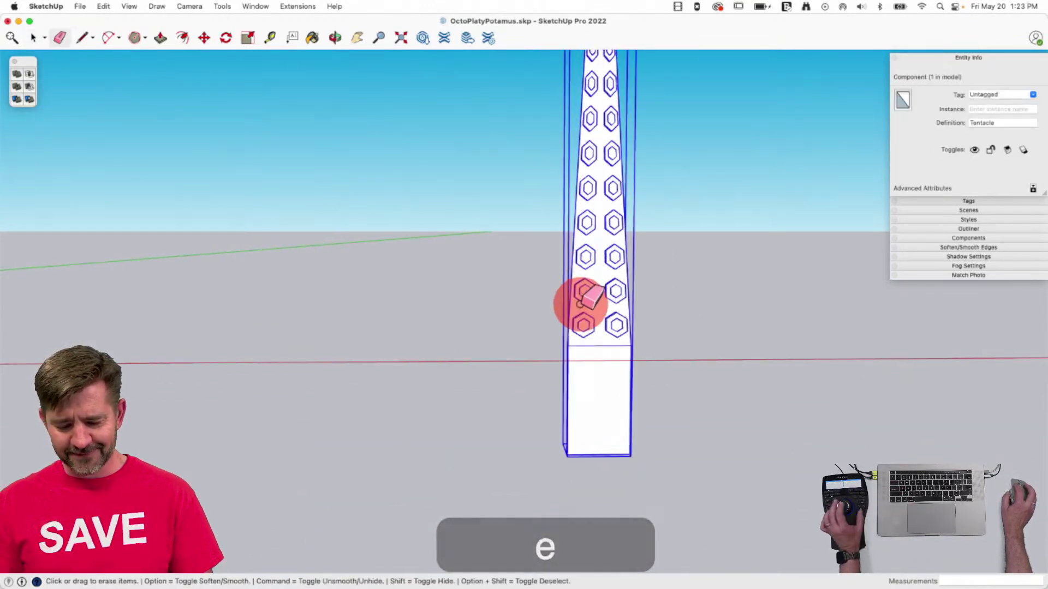
key(Escape)
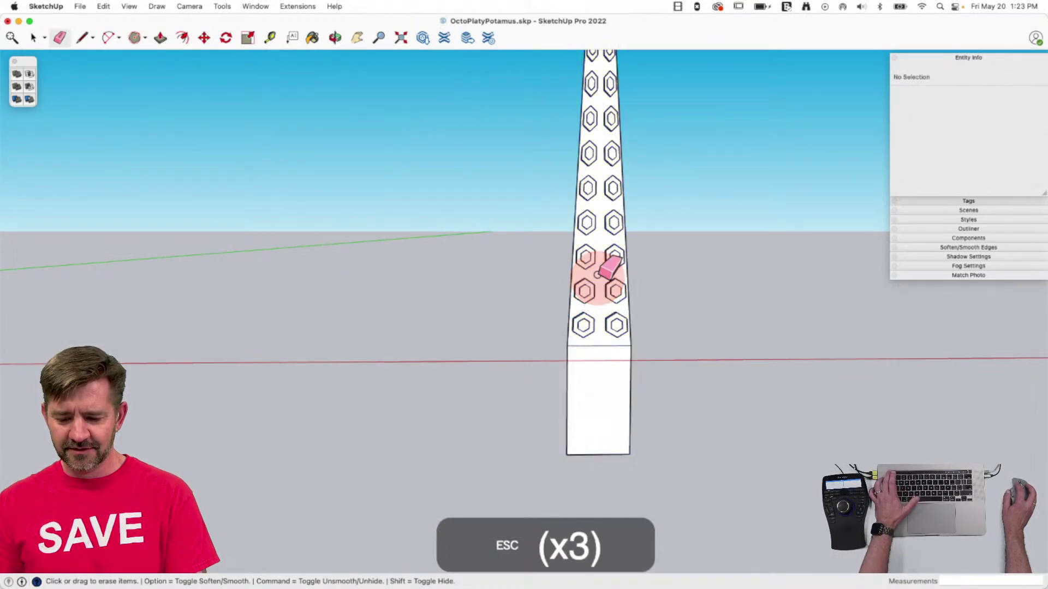
Open the straight tentacle for editing and erase the three lowest suckers from one of its two rows.
double_click(600, 281)
key(e)
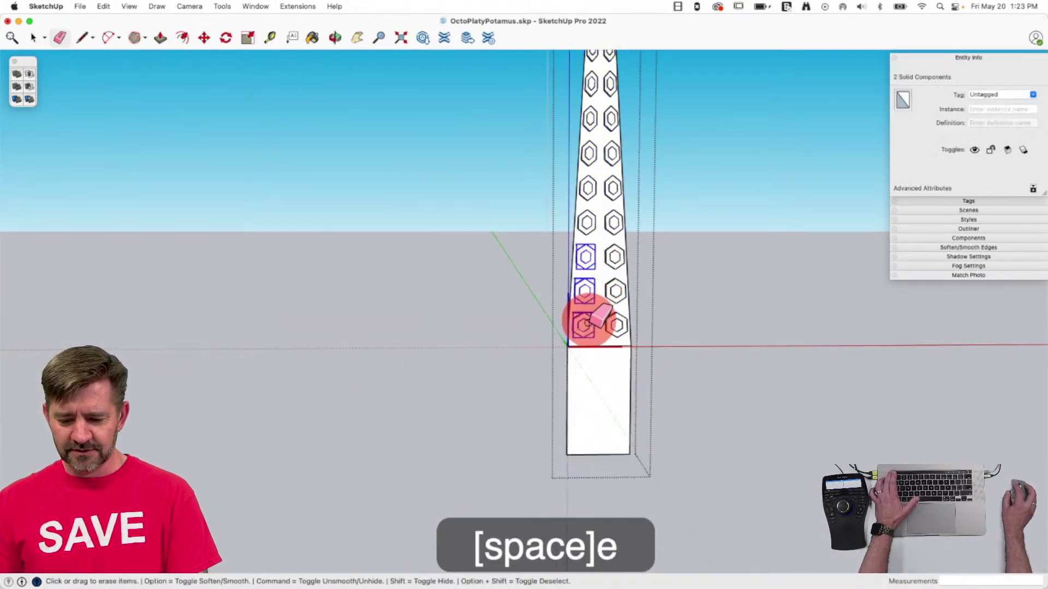
key(space)
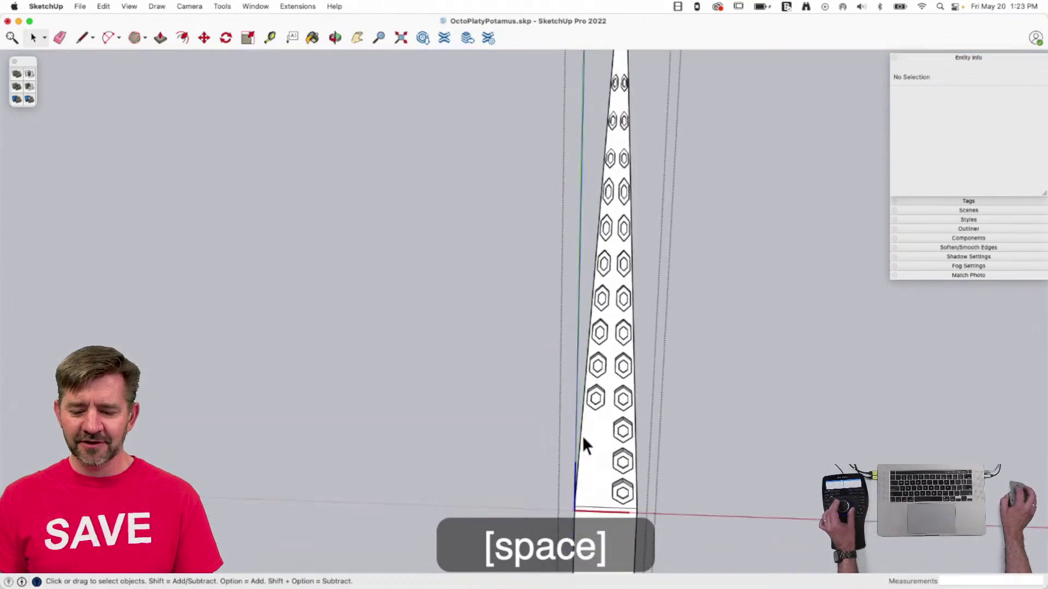
Select the body and all remaining suckers inside the straight tentacle and save the model.
click(596, 412)
click(732, 414)
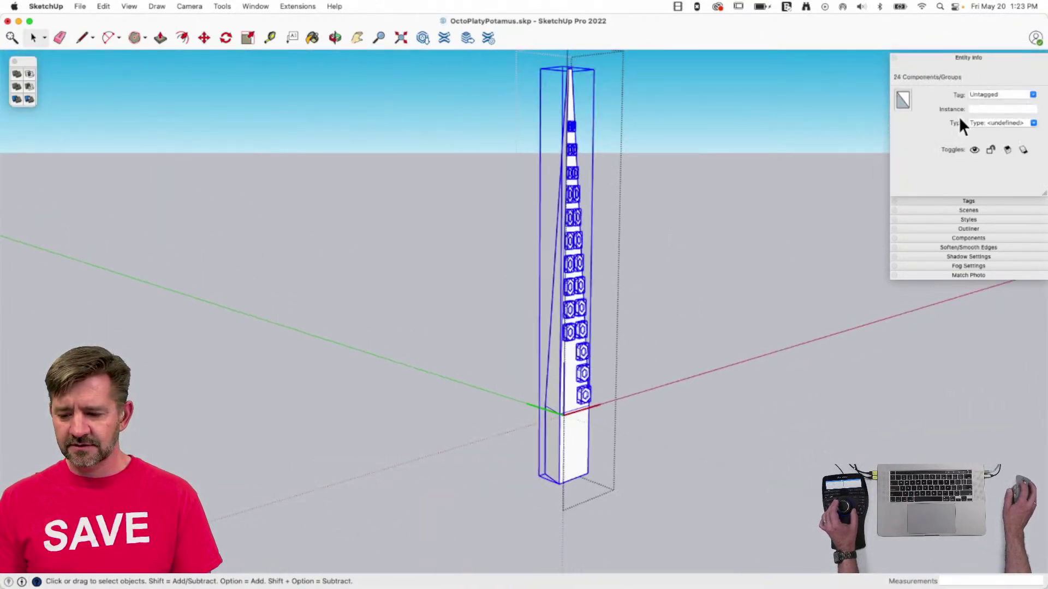
key(super+s)
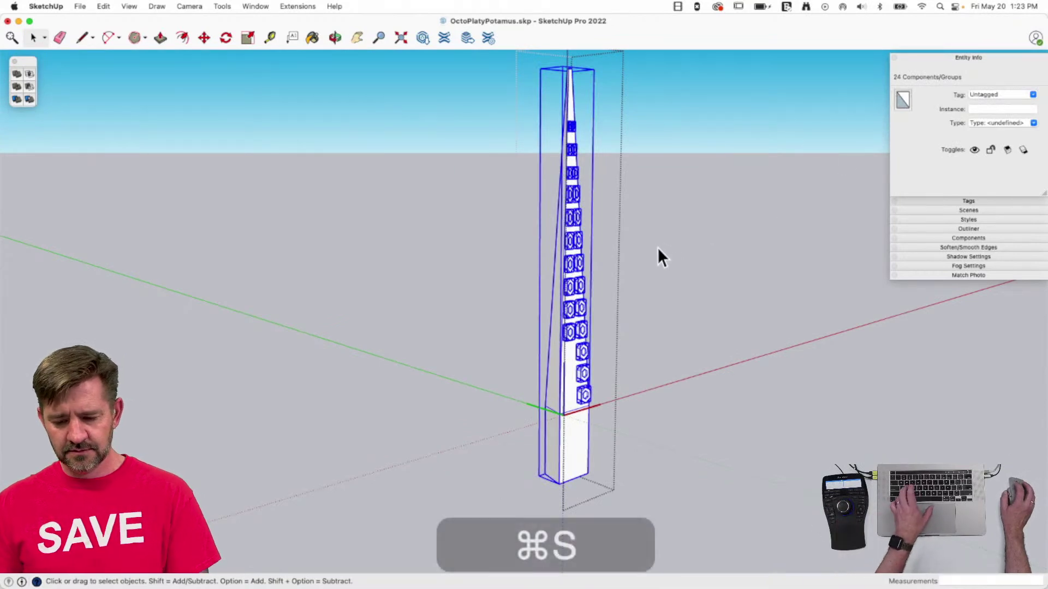
Merge the straight tentacle's body and all its suckers into one solid with Outer Shell and close the component.
click(669, 282)
click(581, 440)
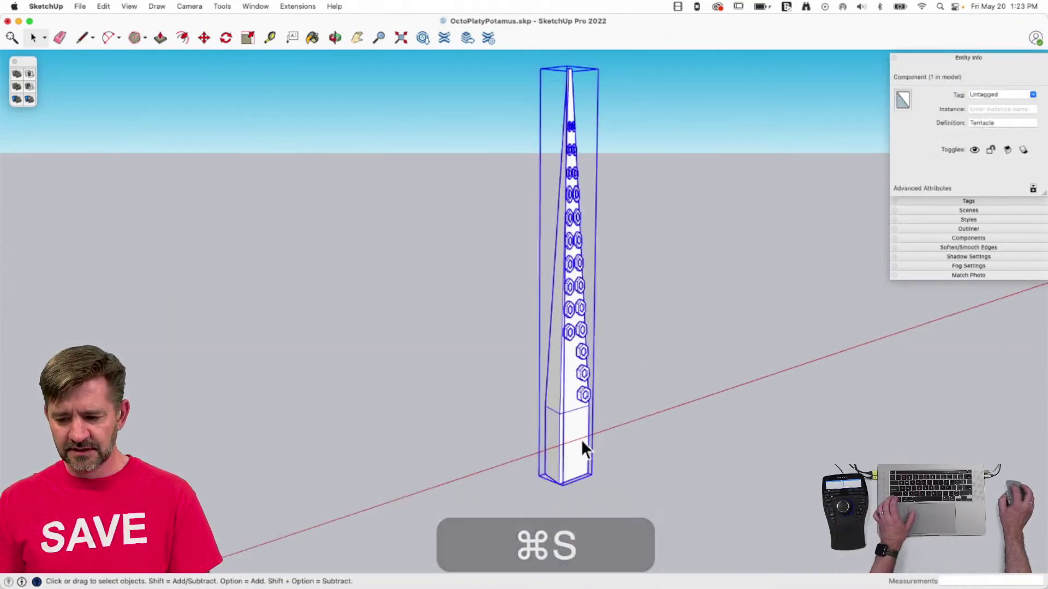
key(Return)
click(581, 439)
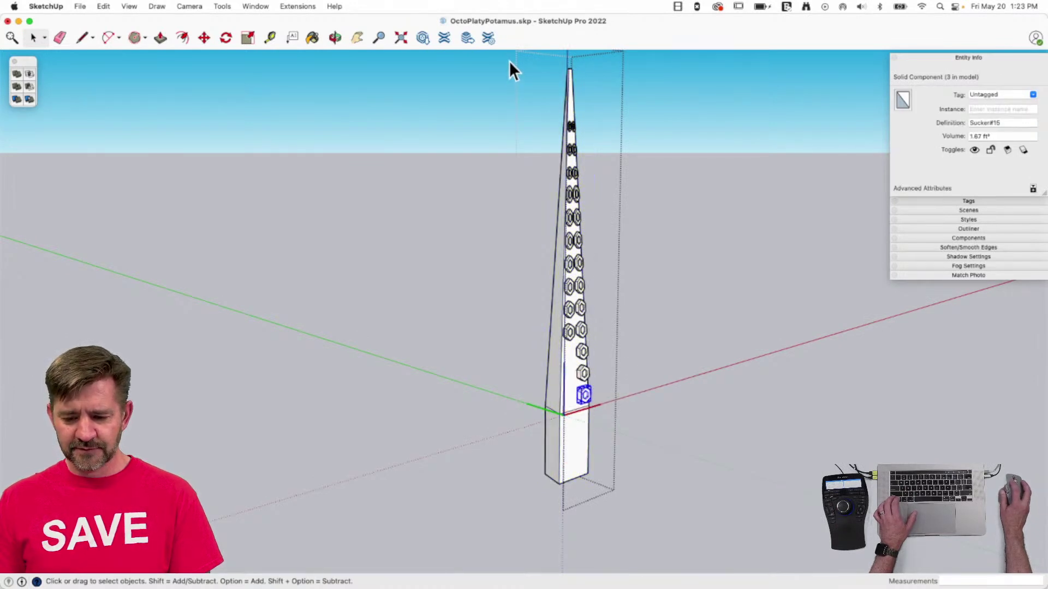
drag(509, 63, 645, 519)
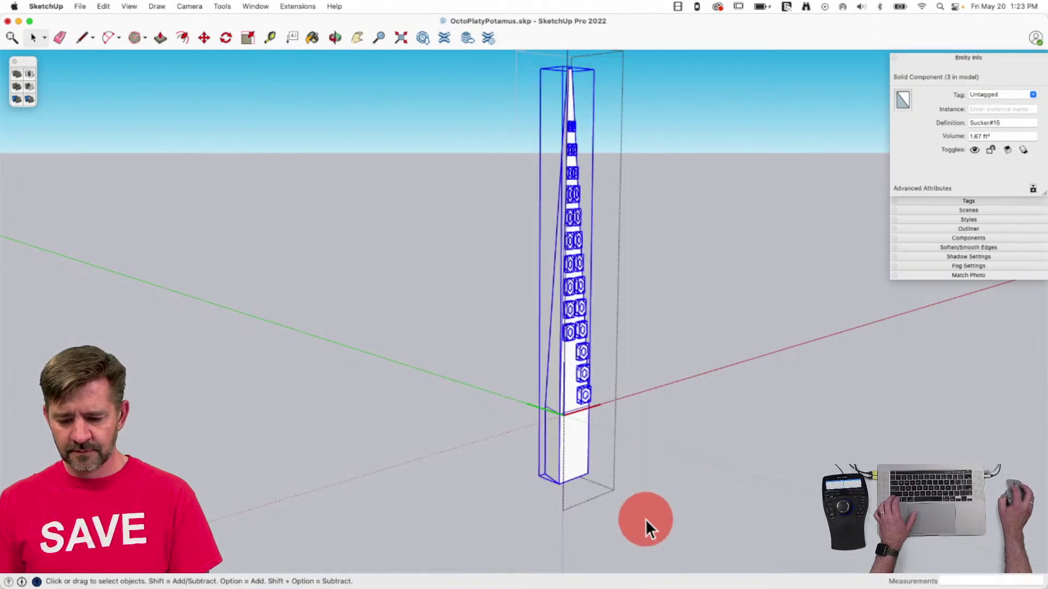
click(16, 73)
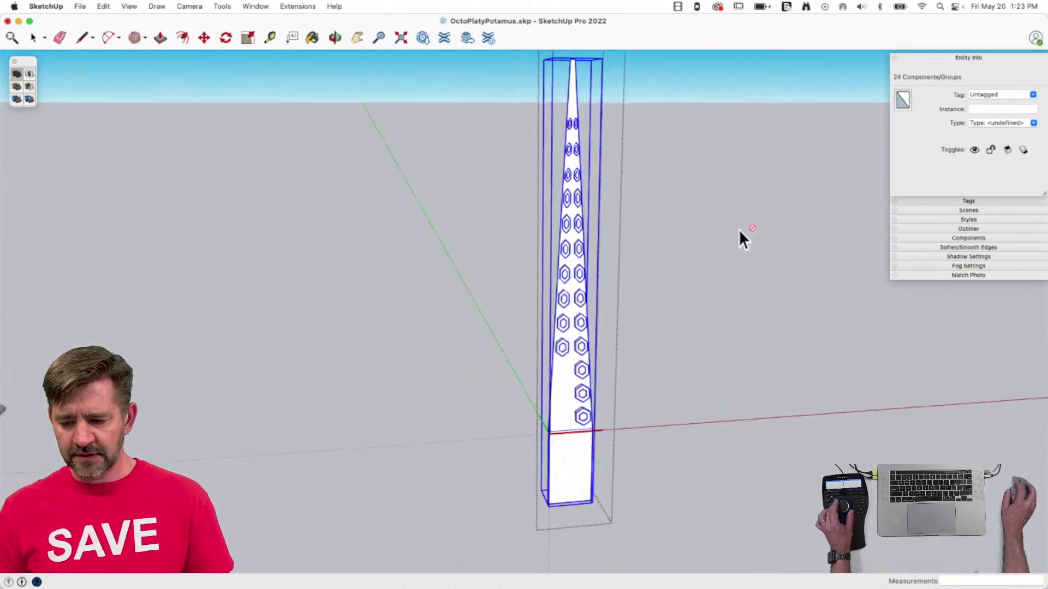
key(space)
click(626, 240)
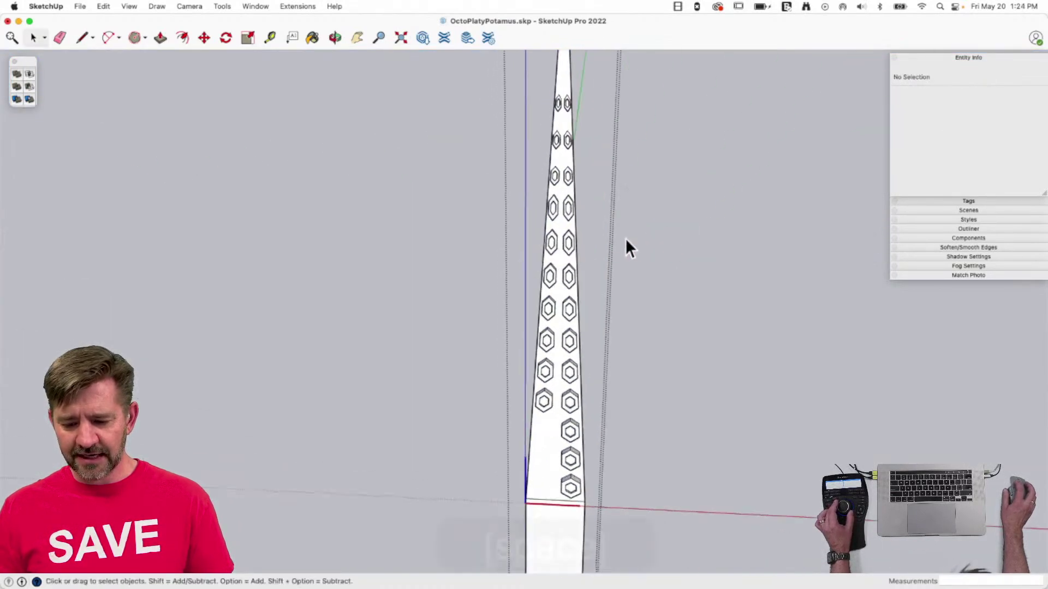
click(557, 281)
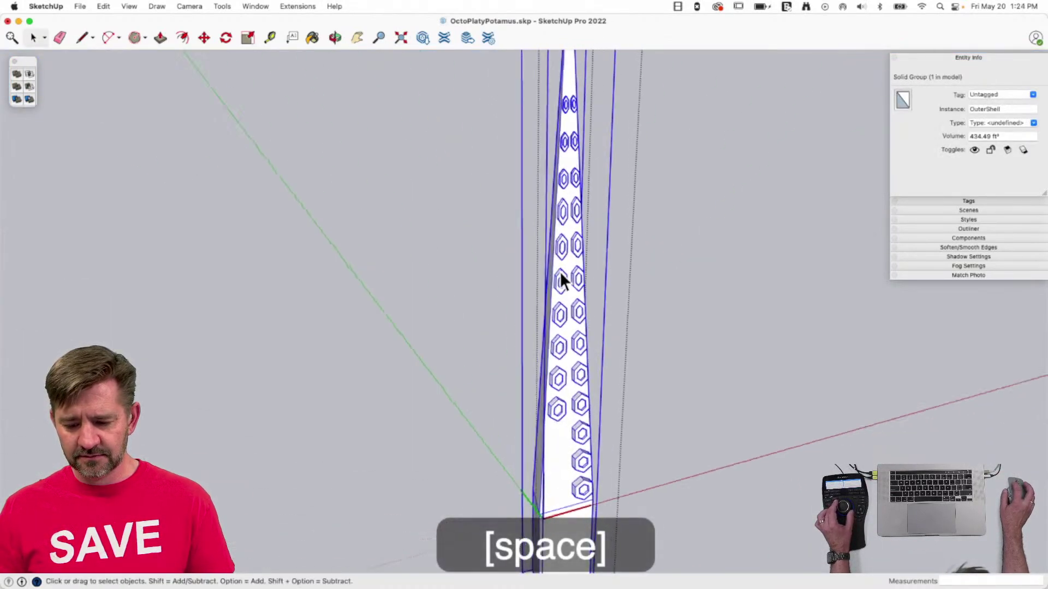
click(676, 283)
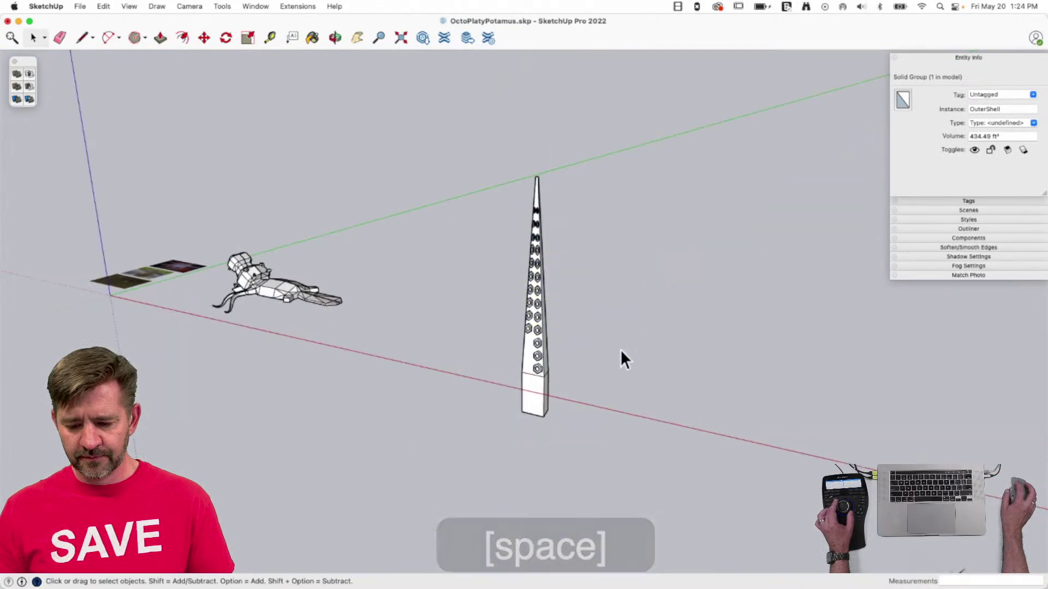
Erase the old curved tentacles from the OctoPlatyPotamus body.
click(525, 401)
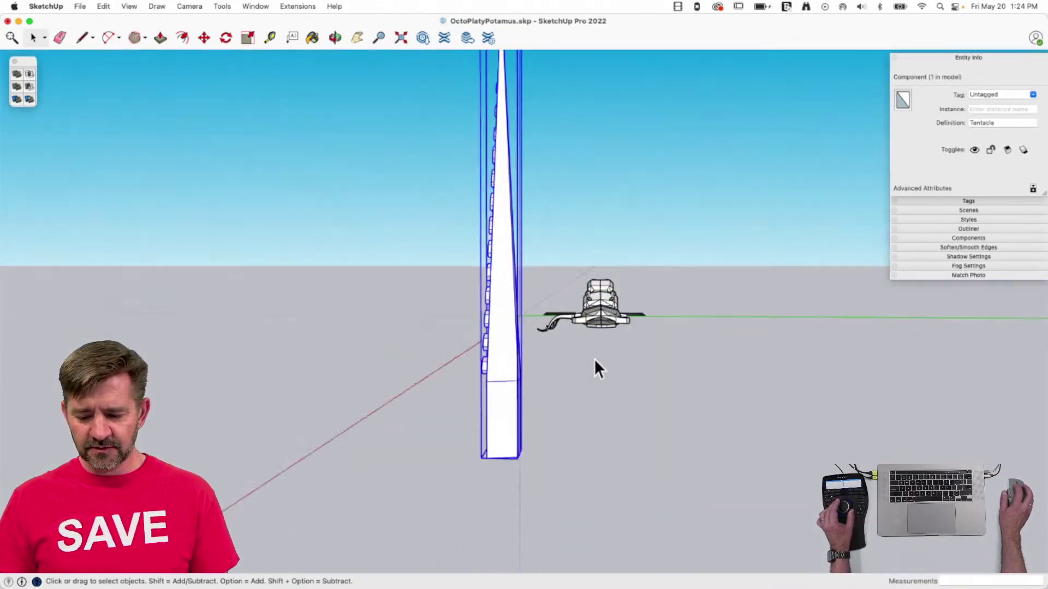
key(e)
click(555, 299)
key(space)
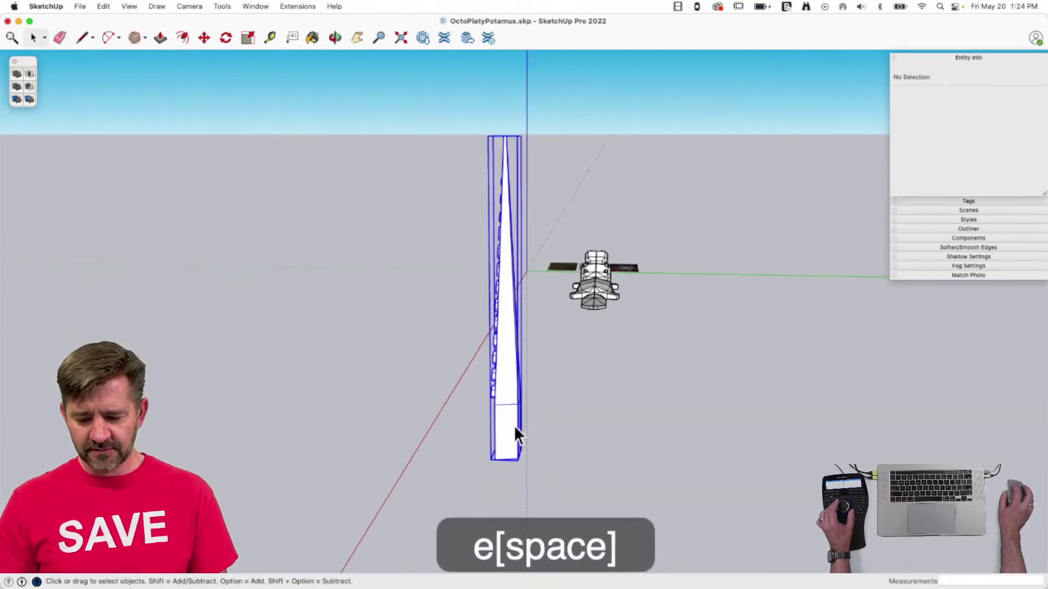
Rotate the straight tentacle 90 degrees about its centre so it lies horizontally with the suckers facing down.
click(518, 456)
key(m)
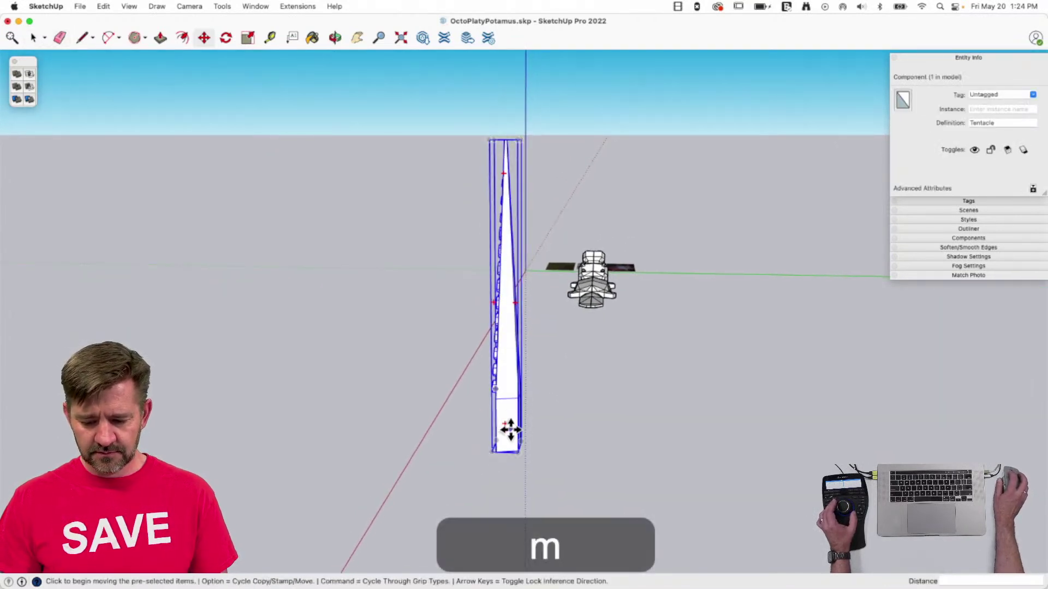
click(505, 424)
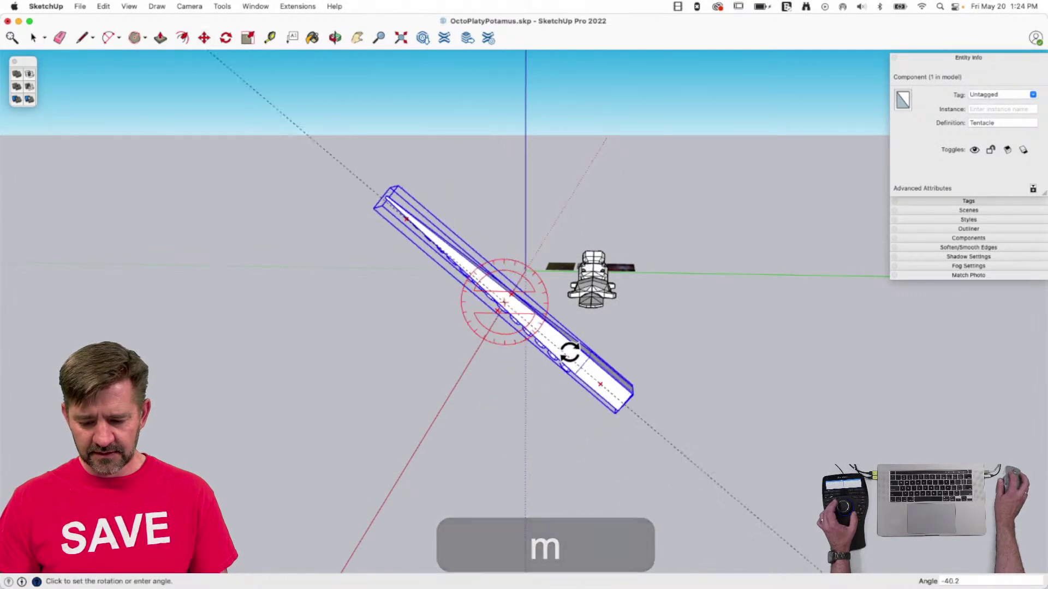
click(642, 301)
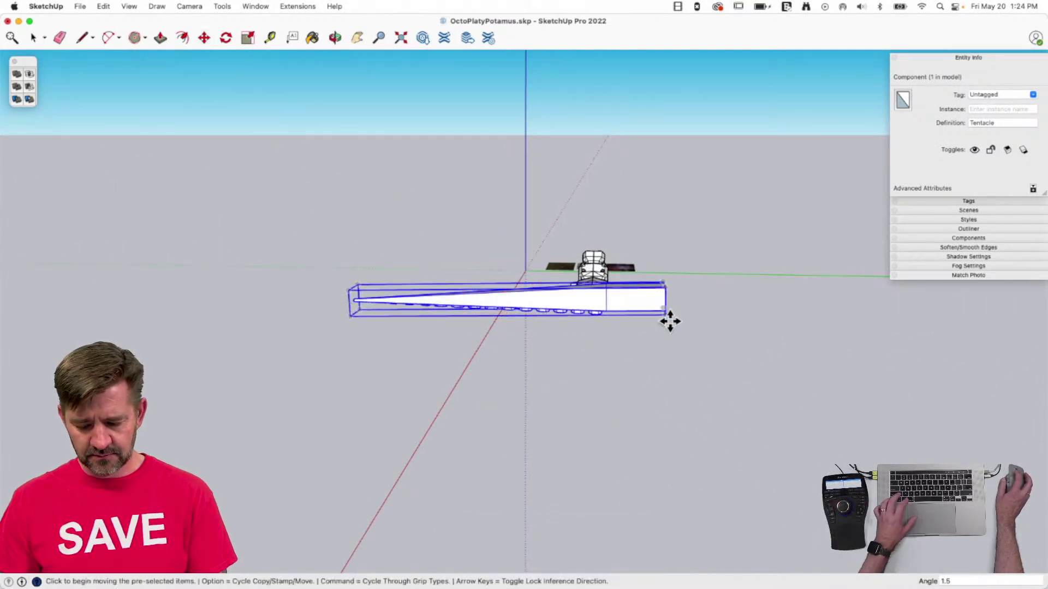
text(90)
key(Return)
text(0)
key(Return)
key(Return)
key(space)
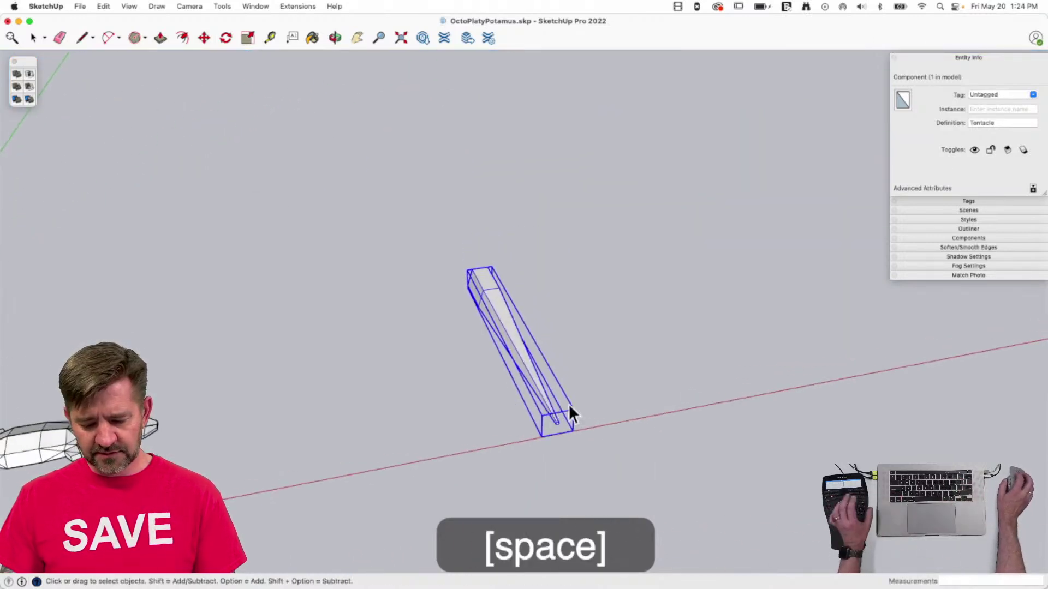
Scale the tentacle component uniformly by a factor of 100 and save the model.
key(s)
drag(575, 414, 697, 456)
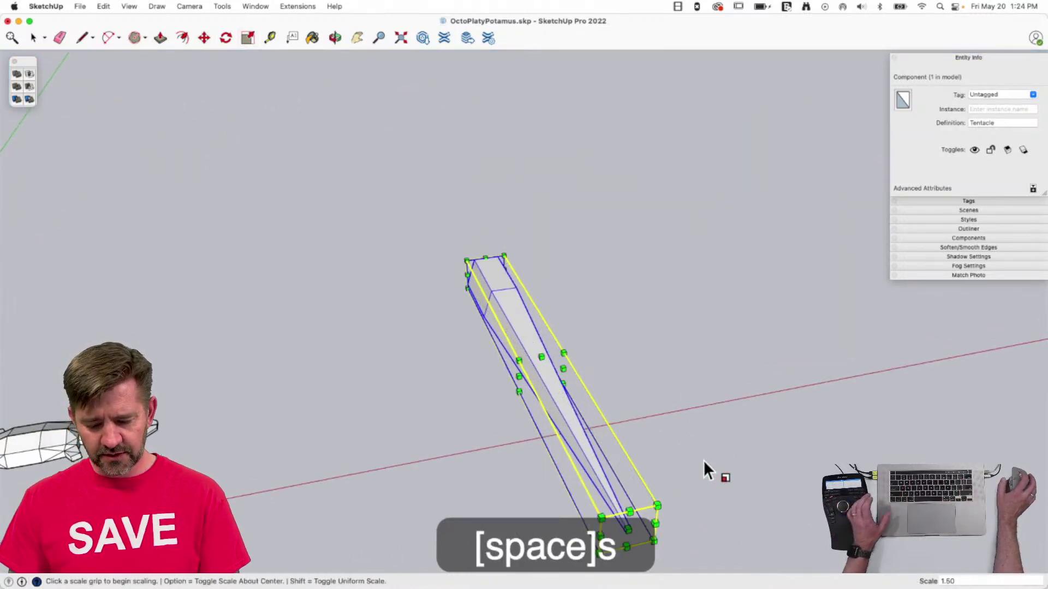
text(100)
key(Return)
key(Return)
key(Return)
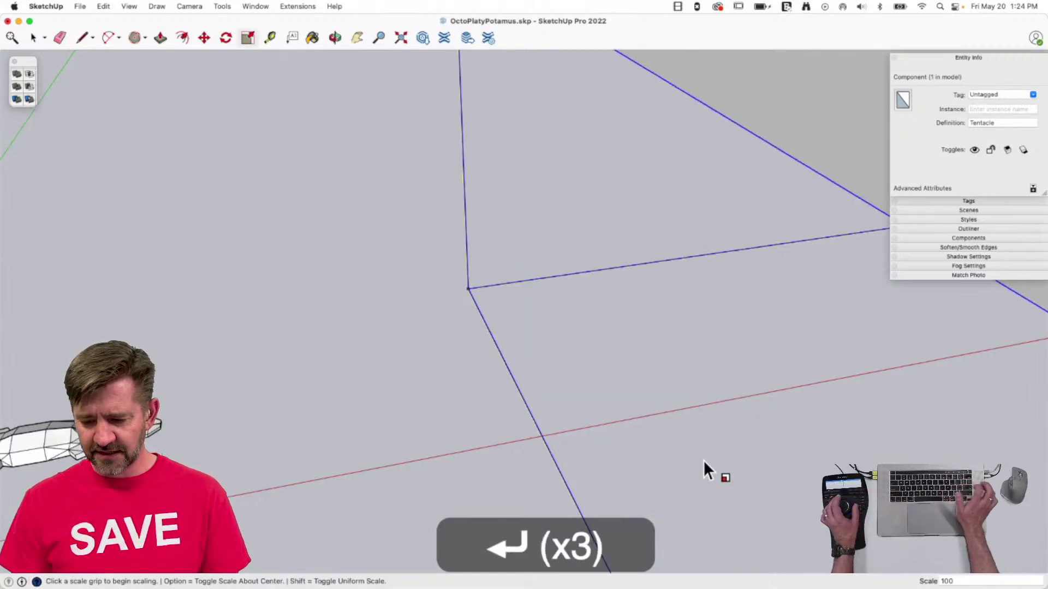
key(space)
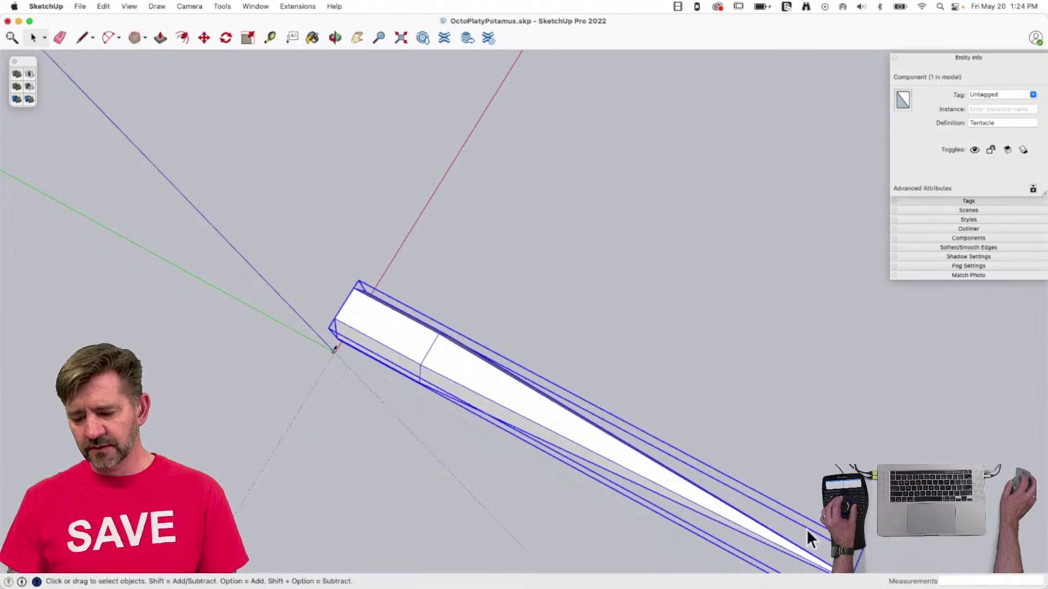
key(super+s)
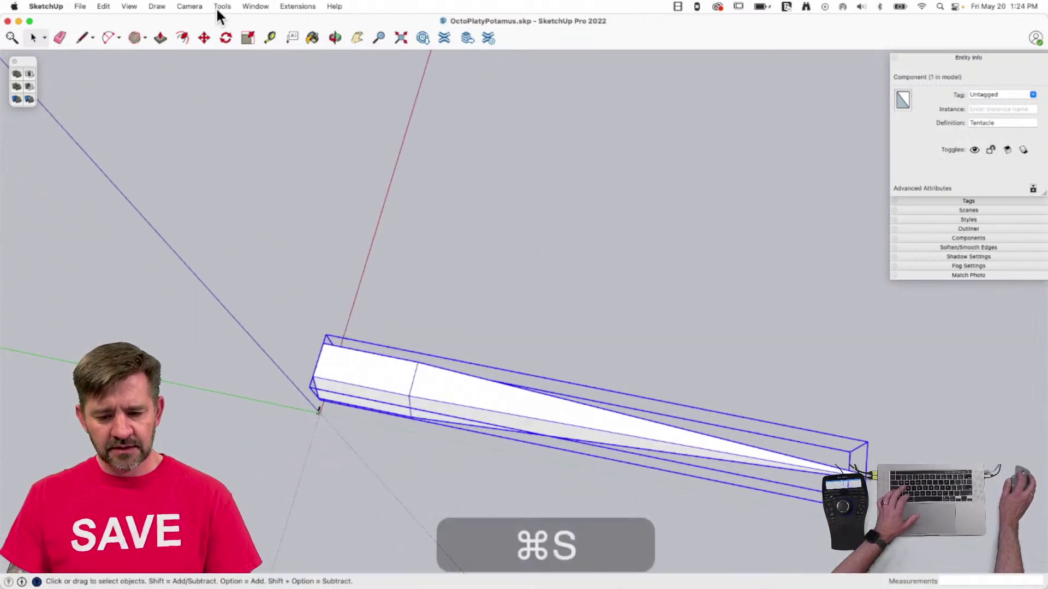
Bend the tentacle about 44.7 degrees with FredoScale Radial Bending, starting at the joint near its thick base.
click(222, 6)
mouse_move(276, 305)
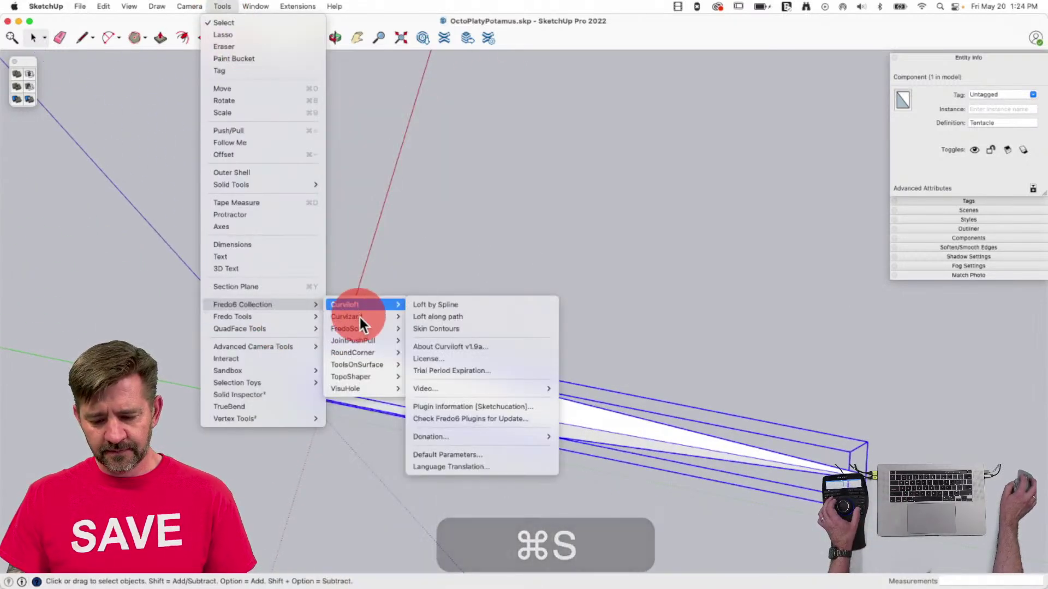
mouse_move(362, 327)
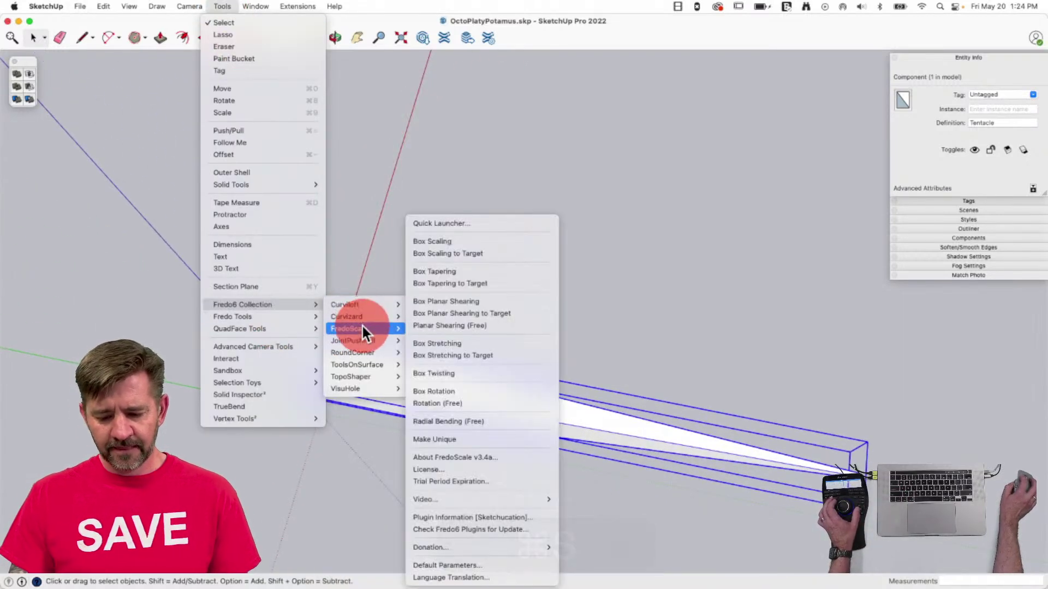
click(474, 419)
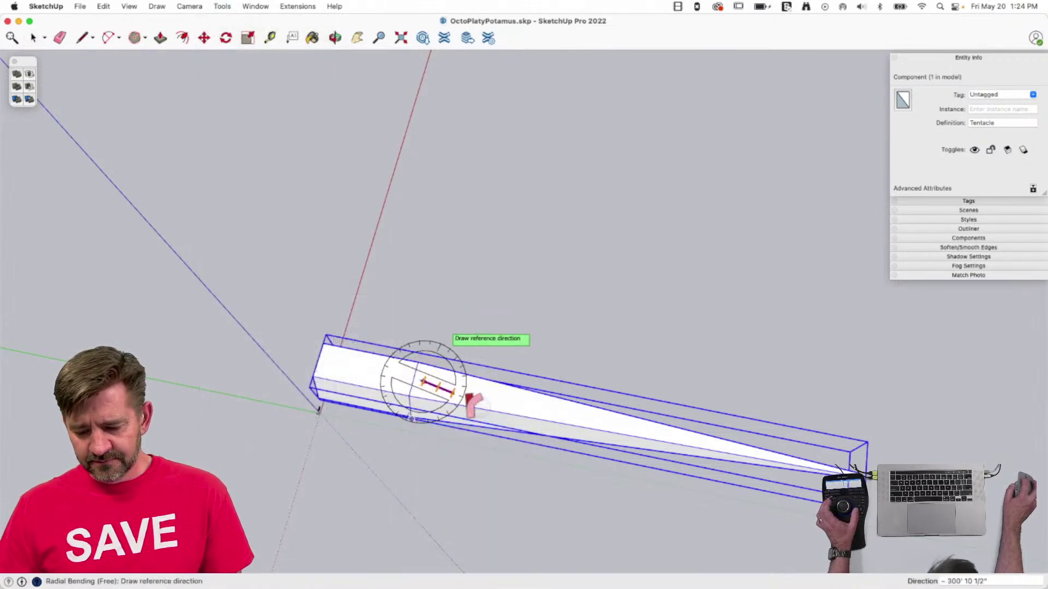
click(587, 418)
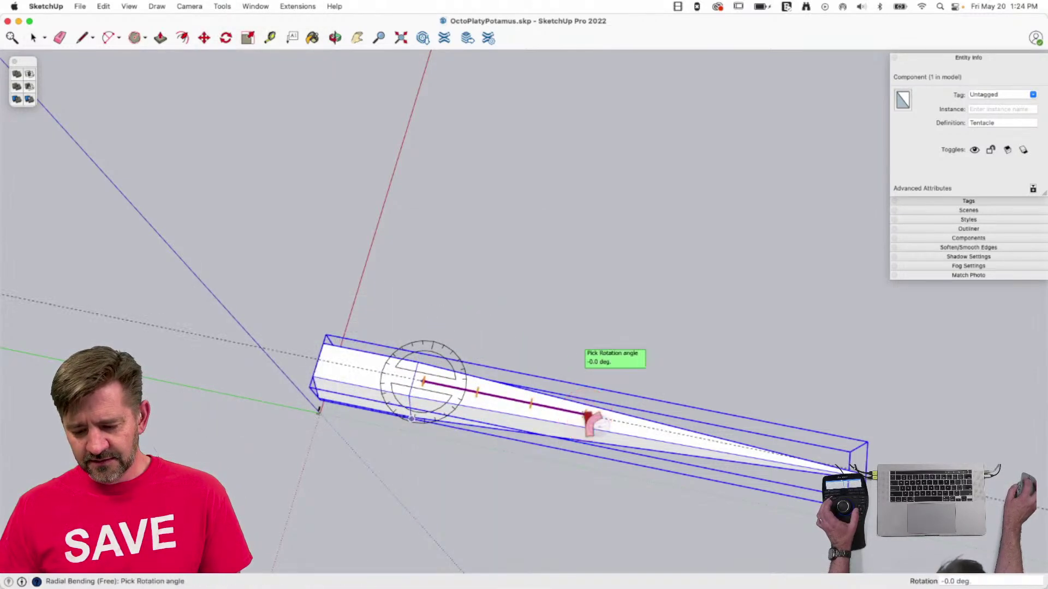
click(805, 416)
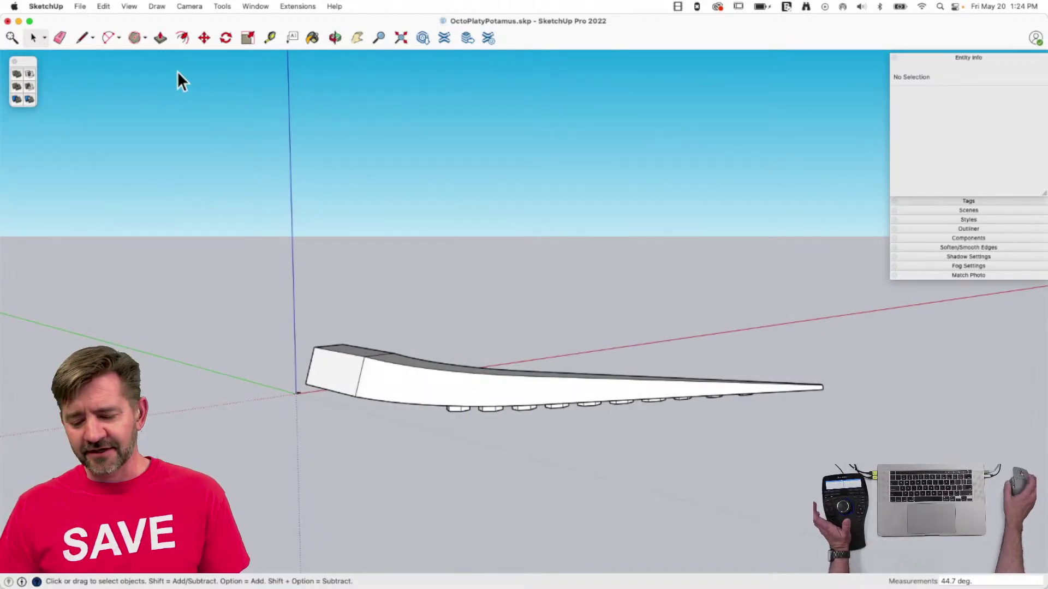
Bend the tentacle's outer half about 53 degrees downward with Radial Bending, starting near the middle of its side face.
click(222, 6)
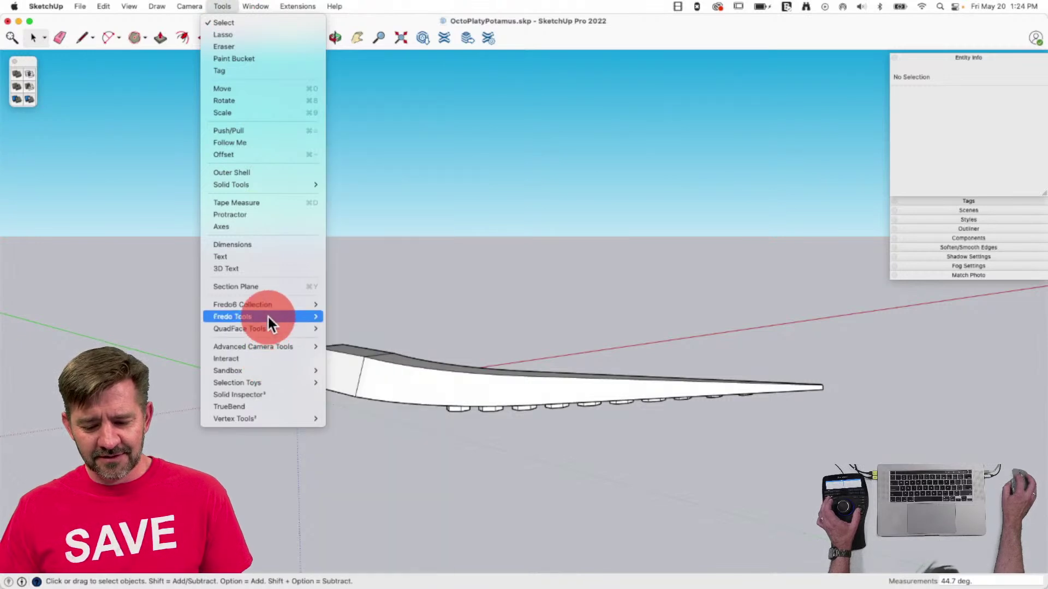
mouse_move(267, 317)
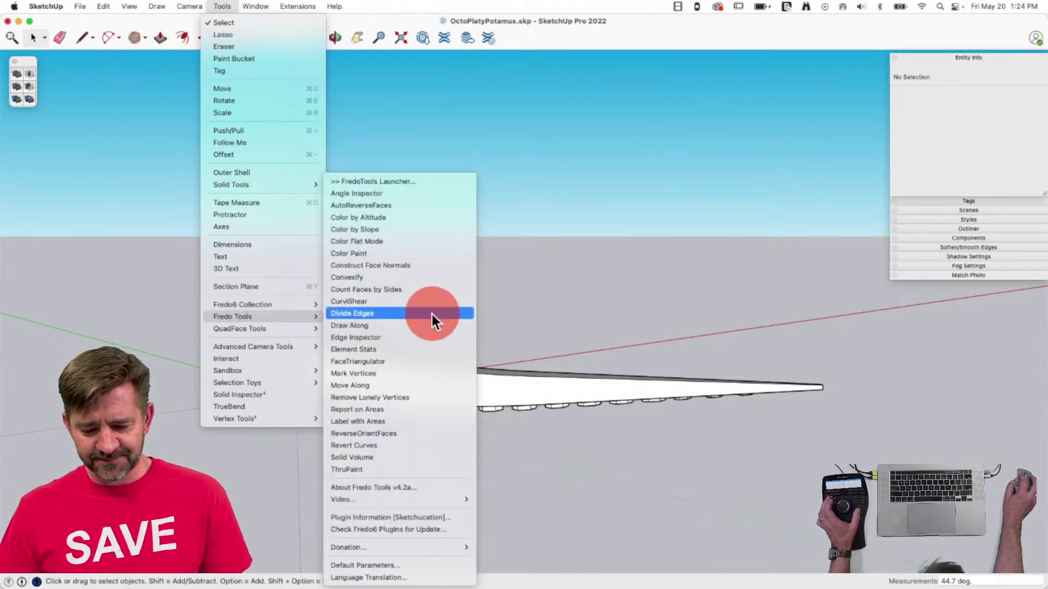
mouse_move(375, 339)
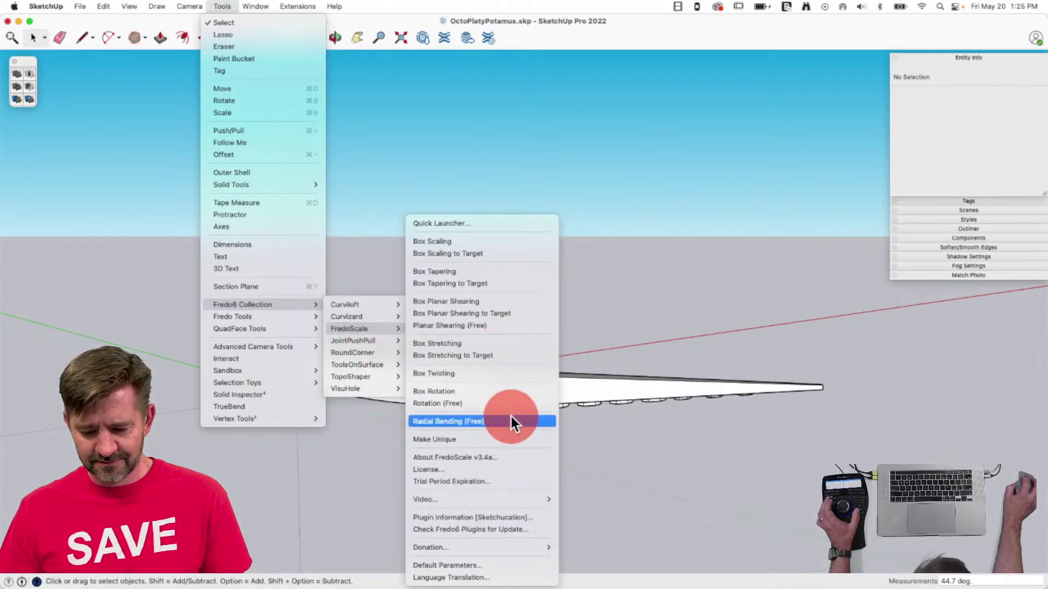
click(511, 420)
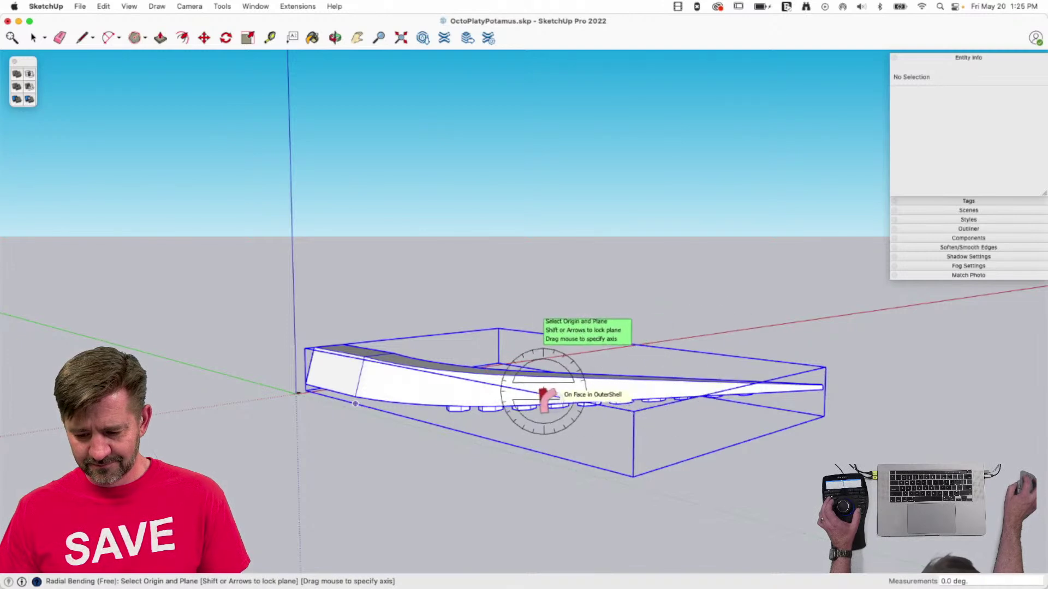
drag(530, 390, 638, 392)
key(Escape)
drag(528, 391, 657, 391)
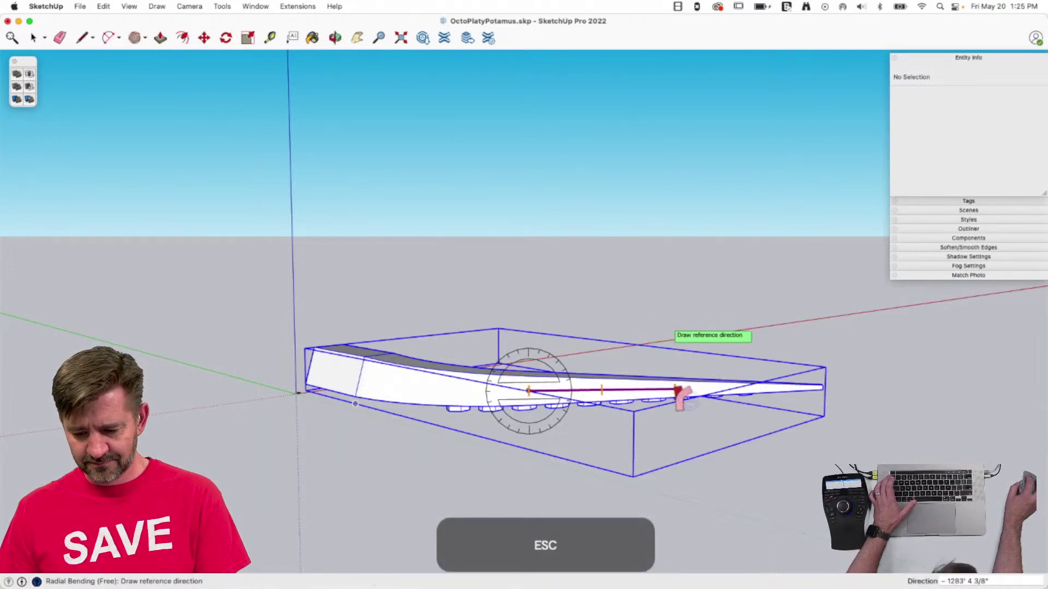
click(678, 391)
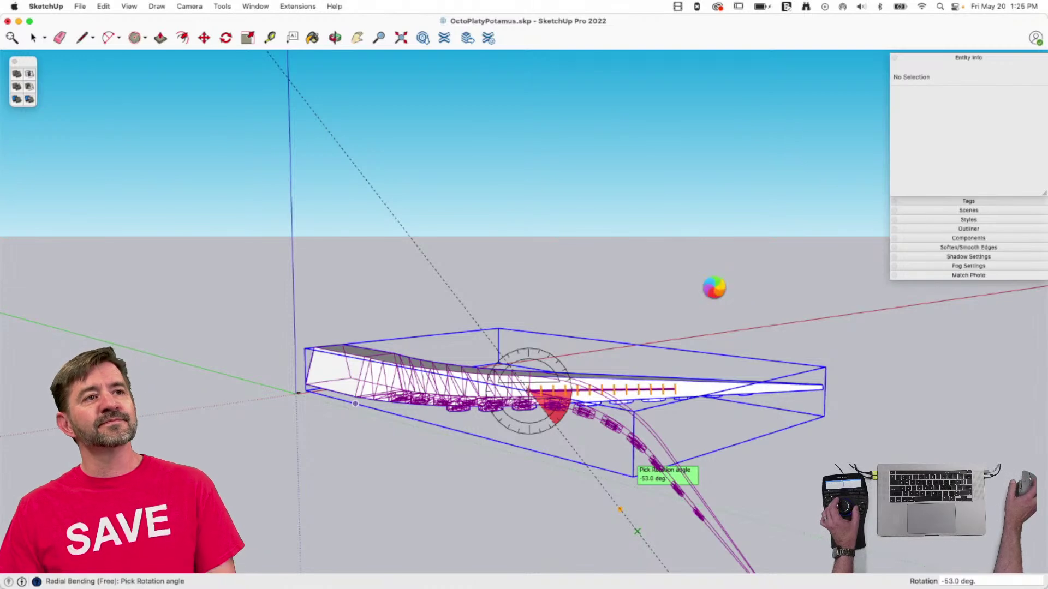
middle_drag(713, 287, 386, 308)
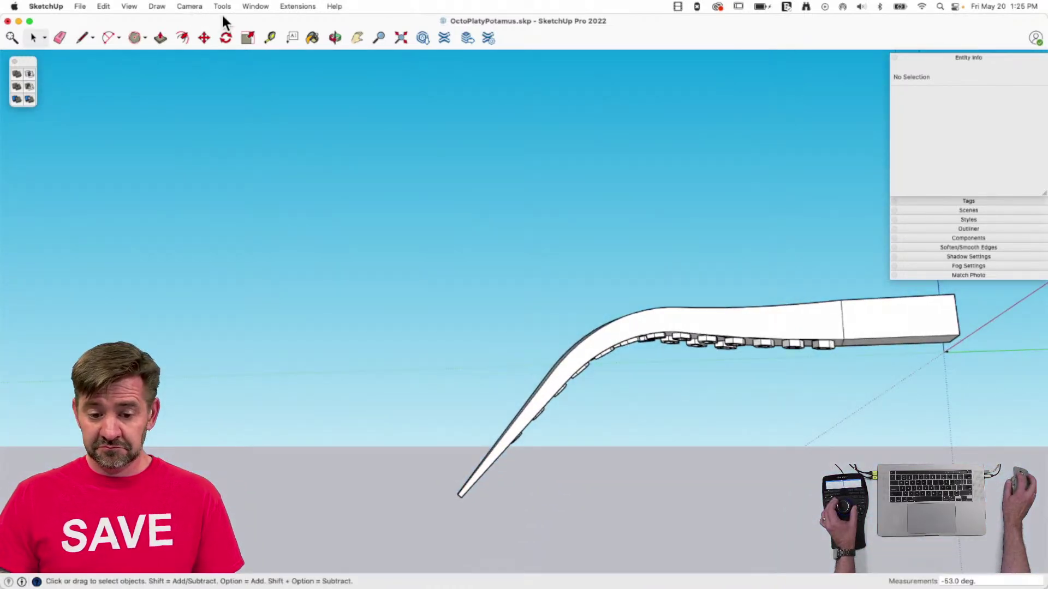
Bend the tentacle's thin tip about 80.8 degrees upward with FredoScale Radial Bending, starting partway down the sloping outer section.
click(221, 12)
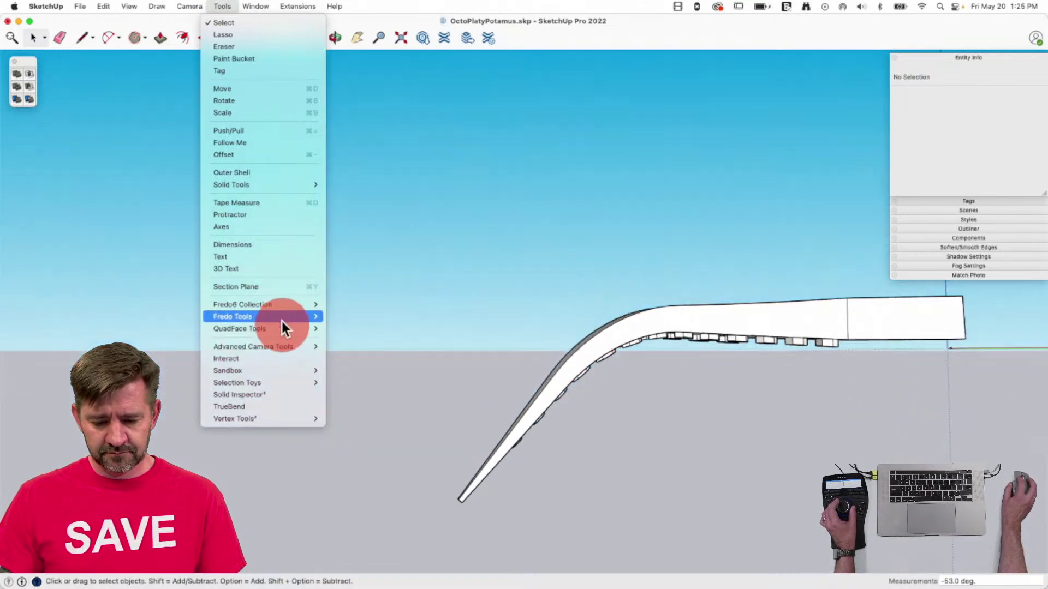
mouse_move(282, 317)
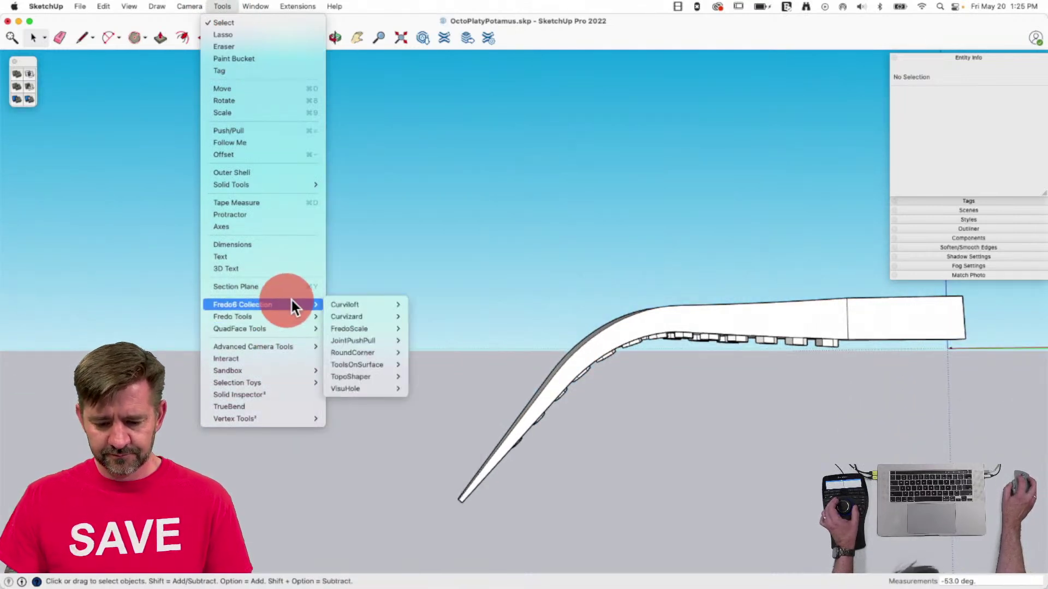
mouse_move(390, 330)
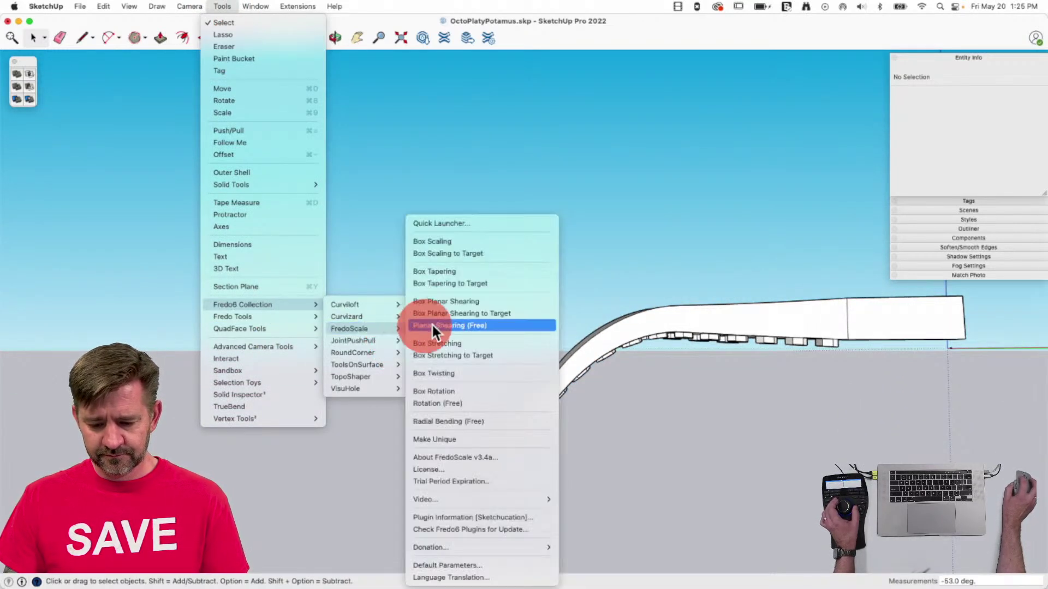
click(480, 421)
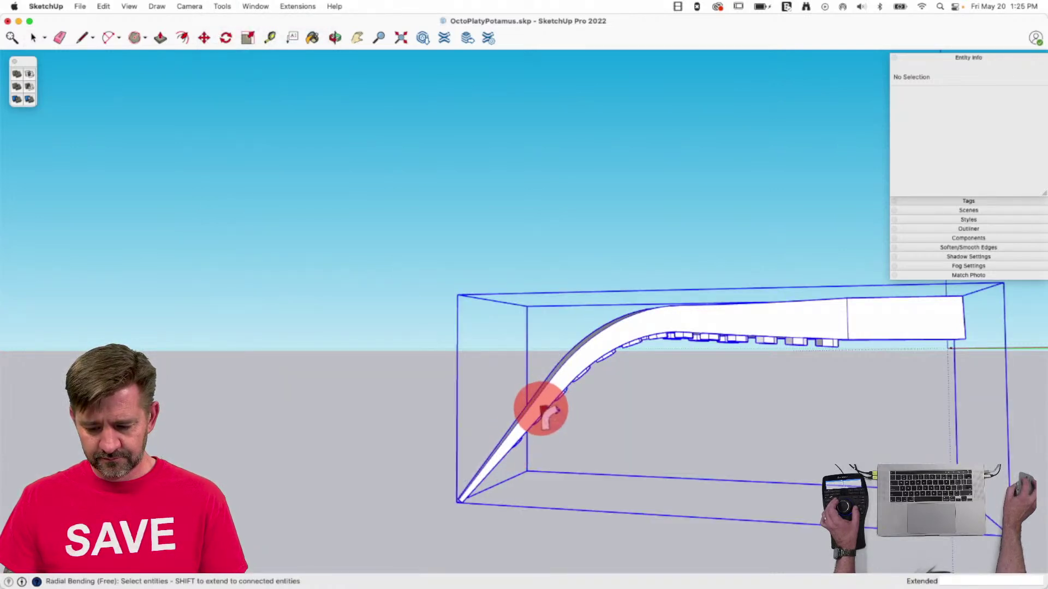
click(539, 403)
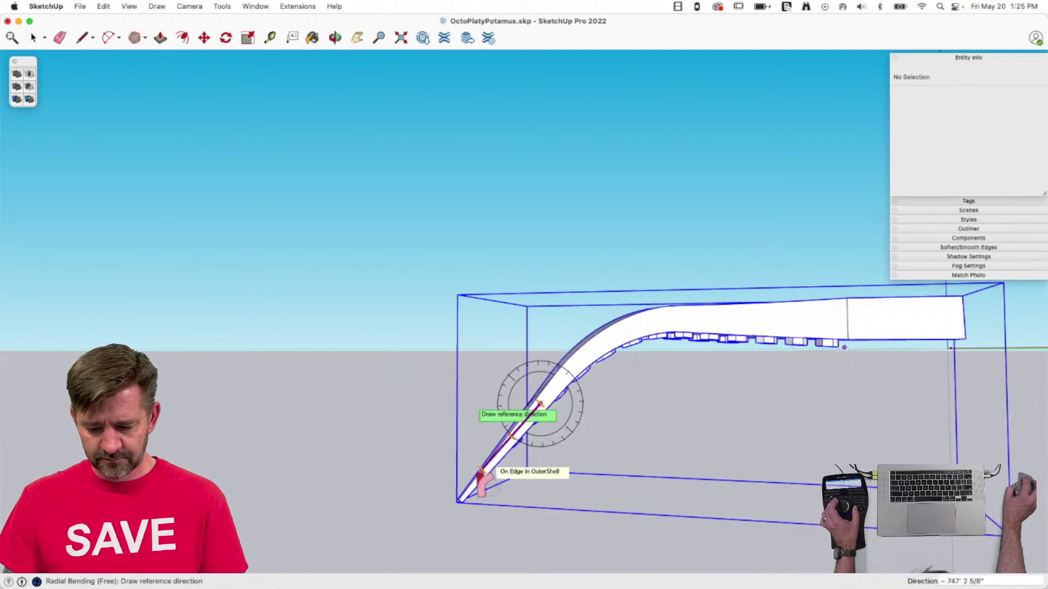
click(460, 499)
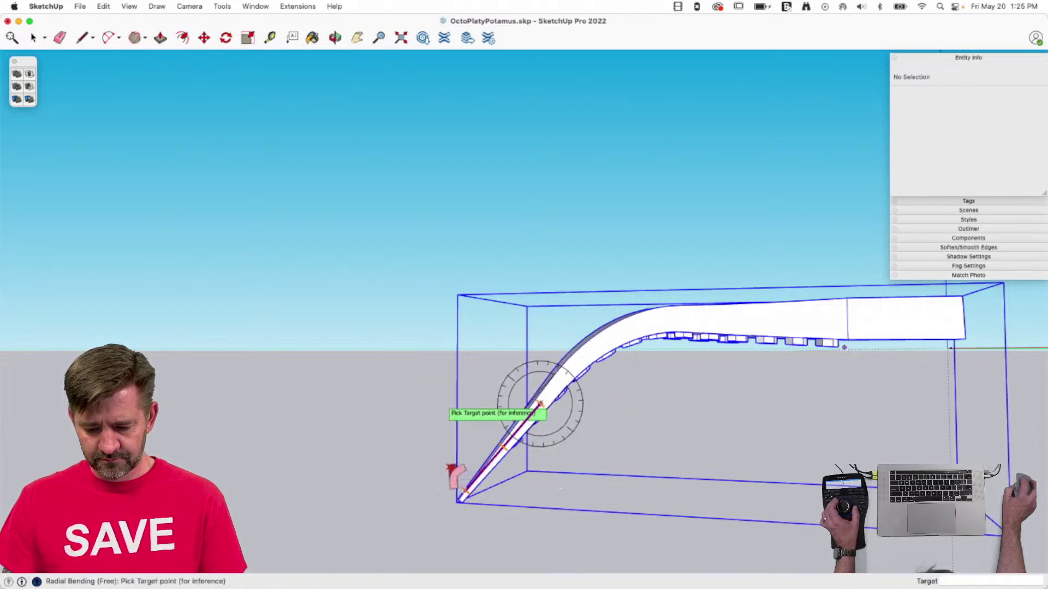
click(465, 491)
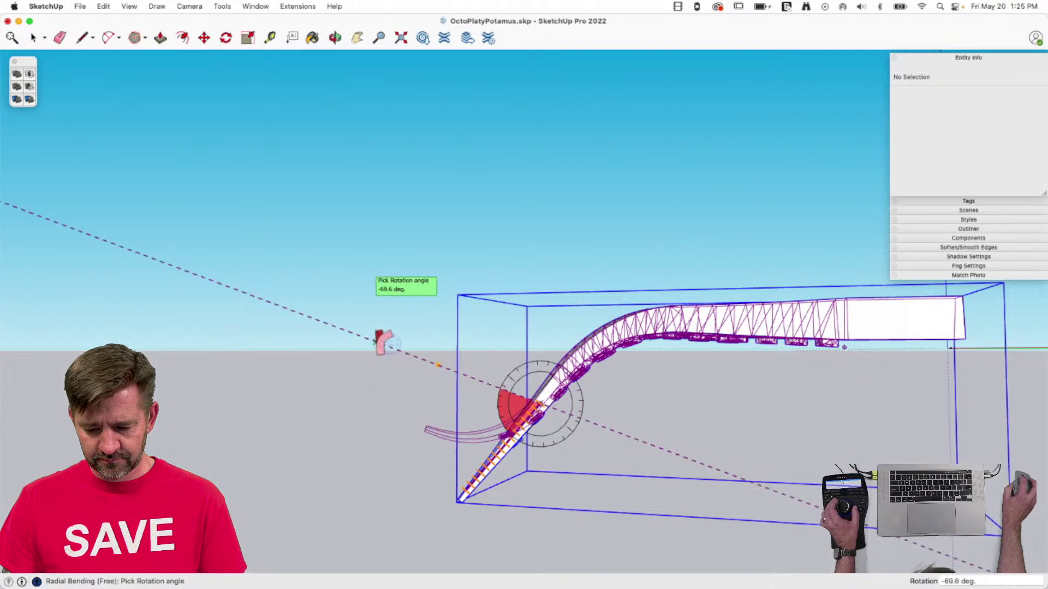
click(383, 308)
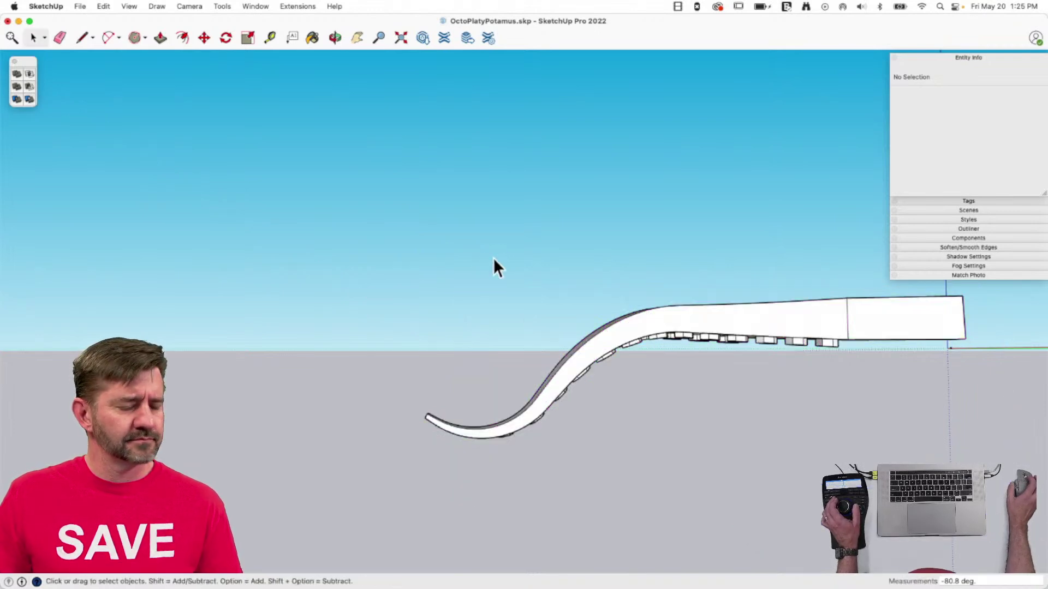
Check the OuterShell group inside the tentacle with Solid Inspector² and fix only its stray edges.
middle_drag(524, 276, 597, 321)
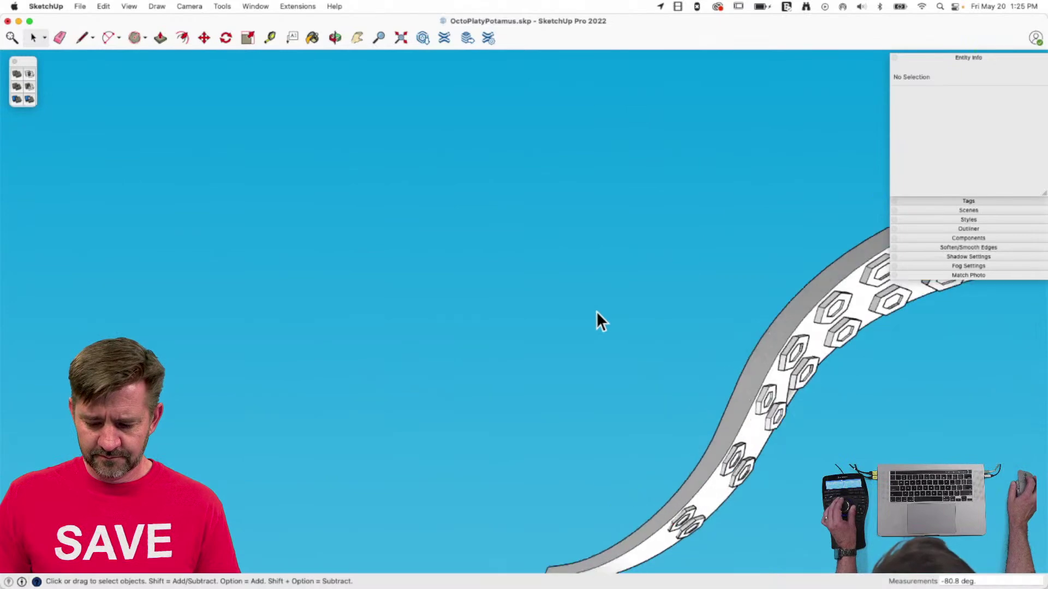
scroll(595, 312, up, 5)
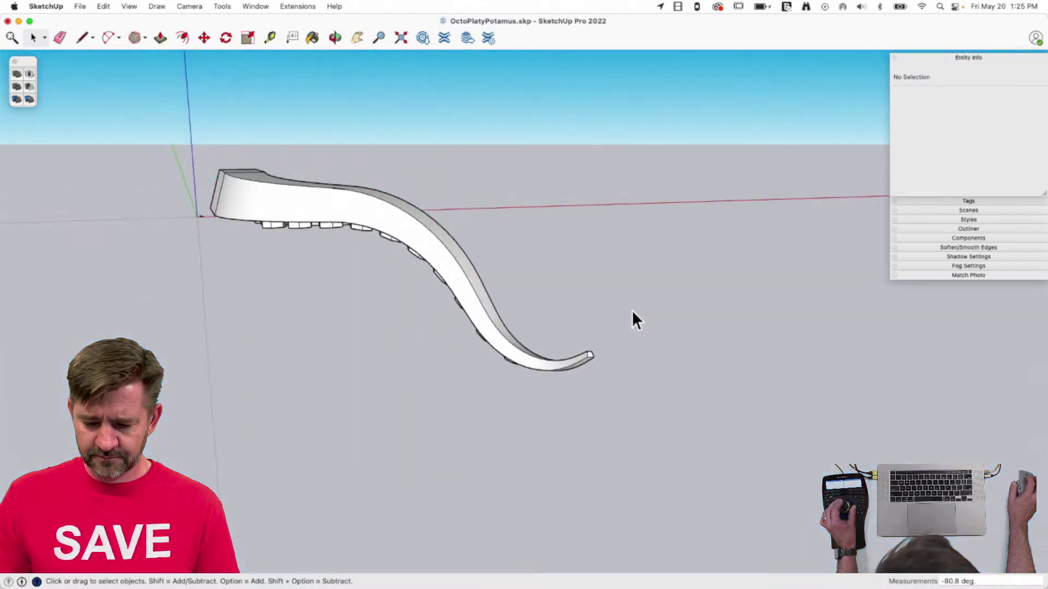
key(space)
click(502, 289)
double_click(527, 350)
click(529, 343)
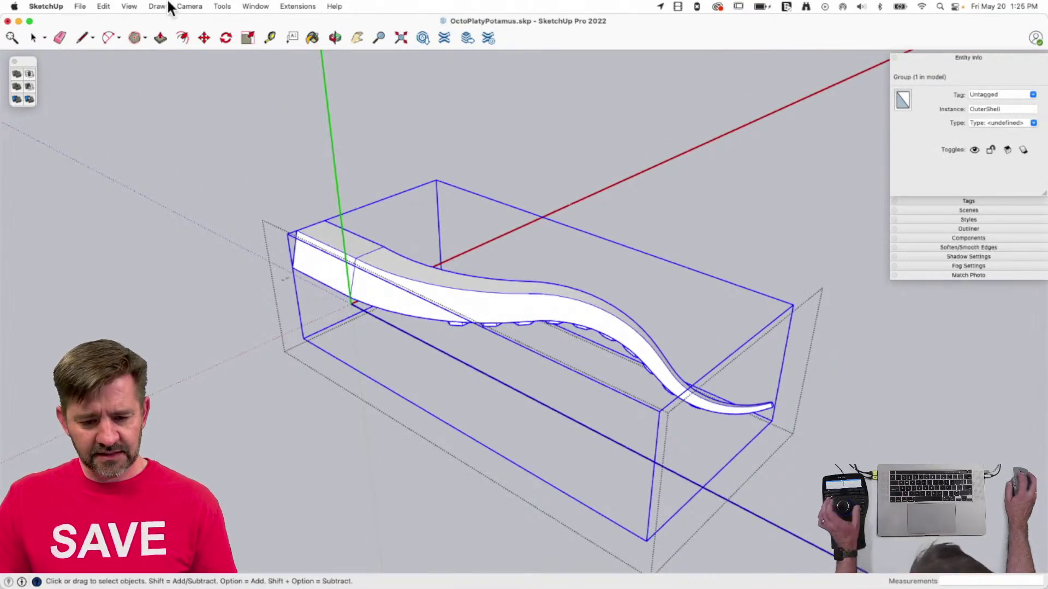
click(200, 6)
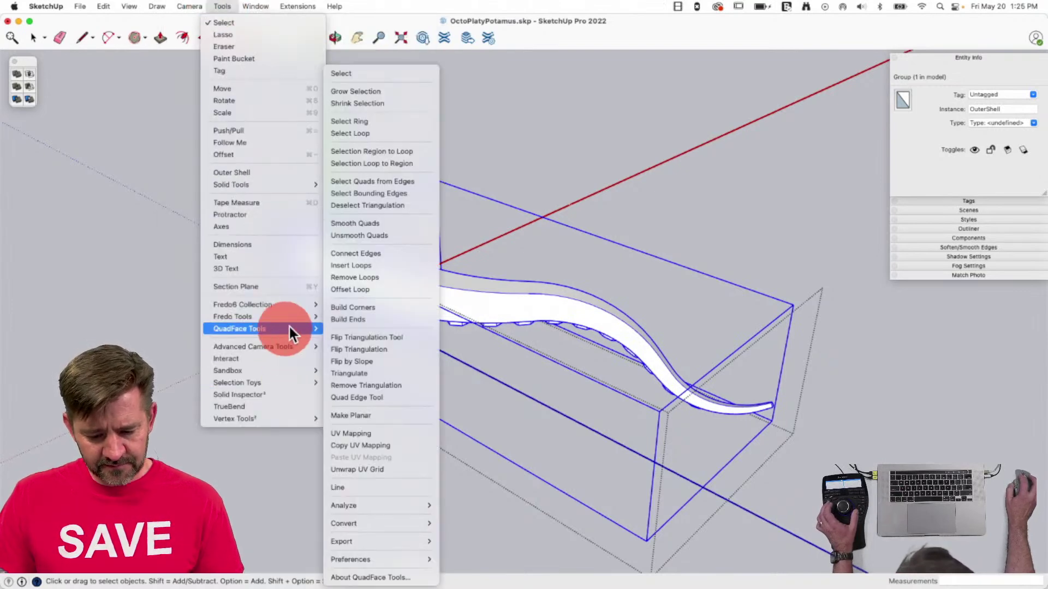
click(273, 395)
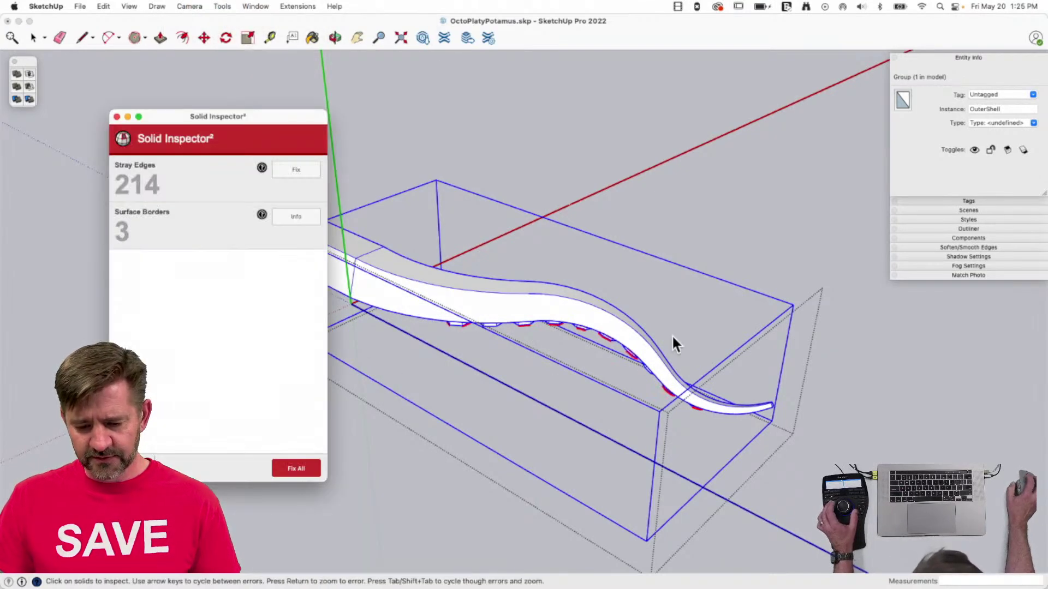
click(297, 170)
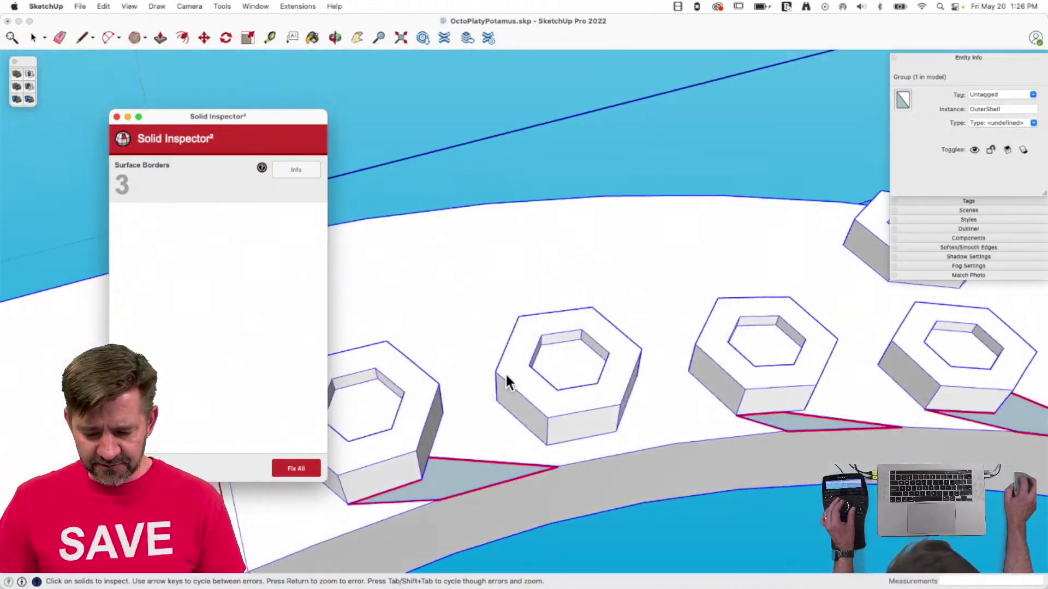
click(116, 117)
Inside the shell group, close the gap beside the sucker nearest the base with lines to the tentacle's rim, and soften the new edges.
click(966, 56)
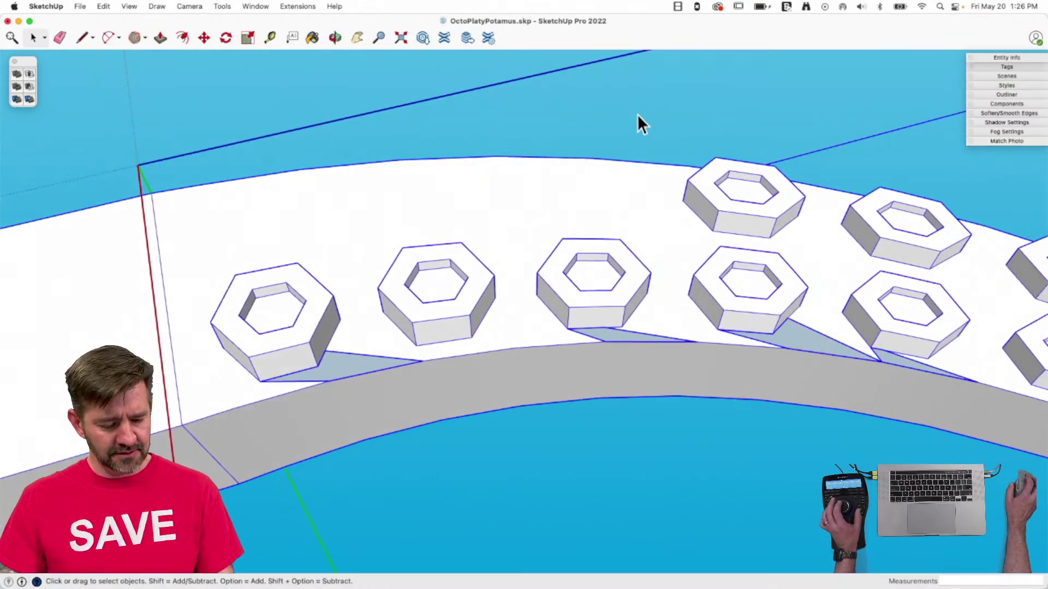
key(space)
click(477, 212)
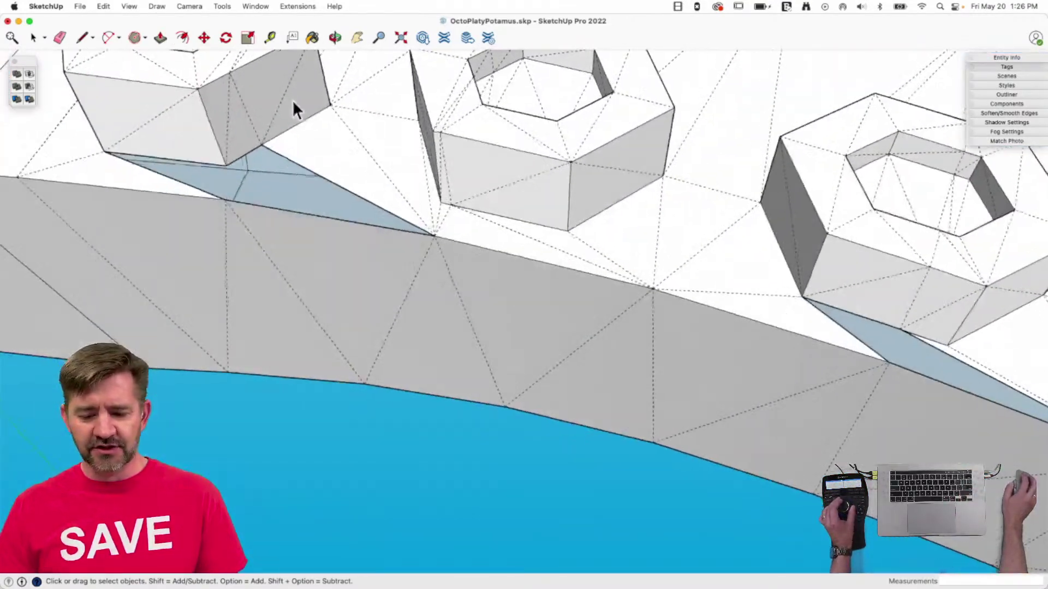
key(l)
click(276, 177)
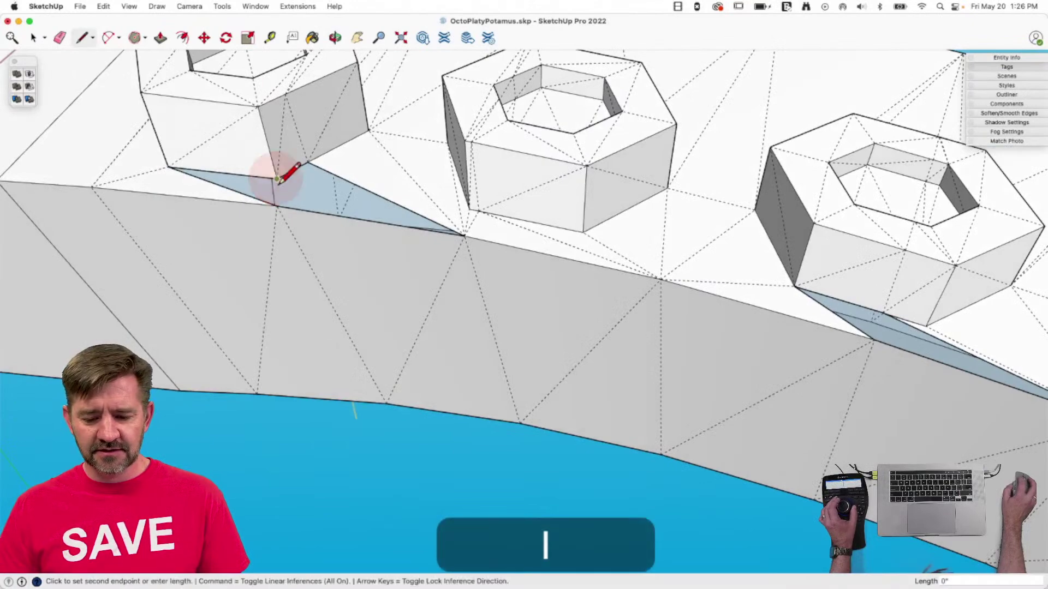
click(276, 205)
click(306, 162)
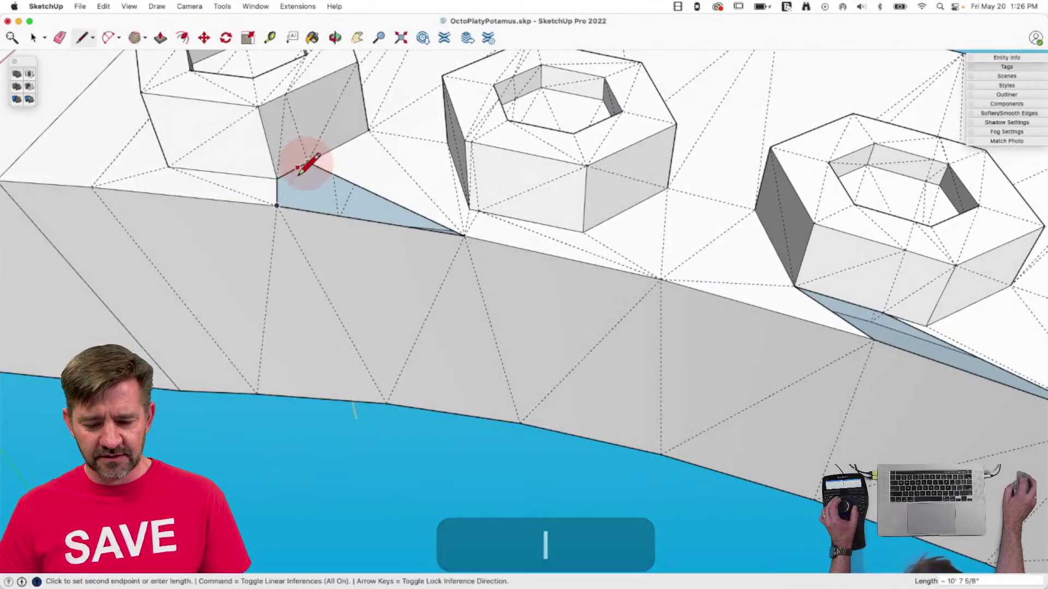
click(277, 204)
key(e)
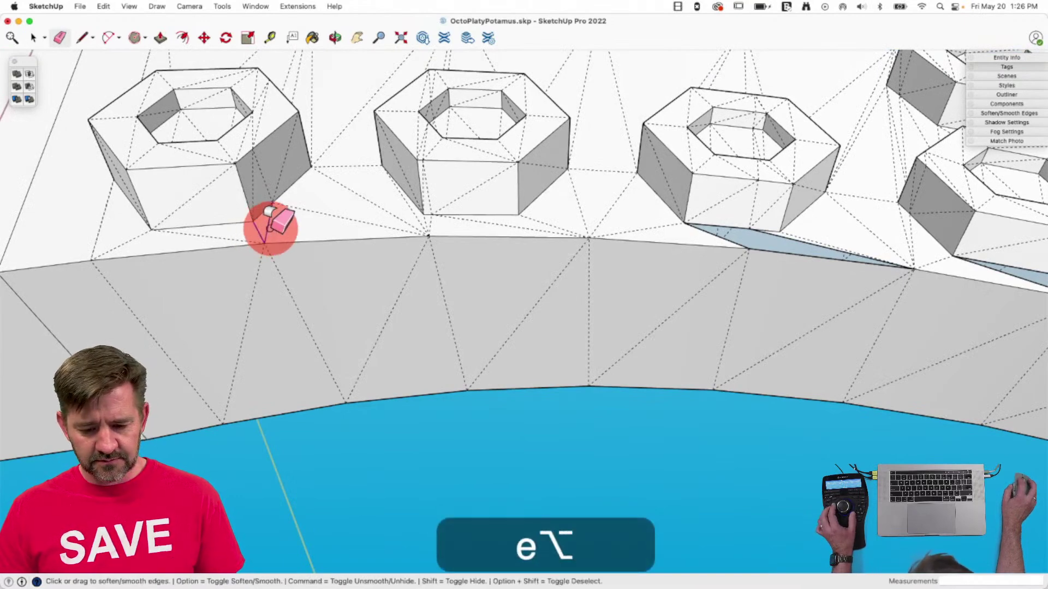
Close the gap under the third sucker in the row with lines from its lower edge to the rim vertex, and soften them.
key(l)
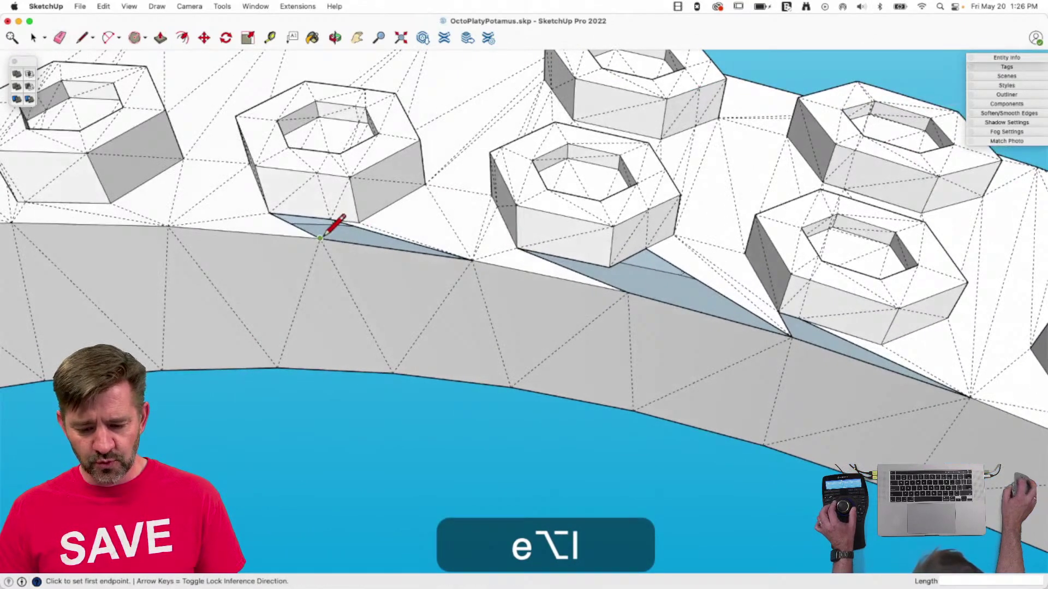
click(319, 237)
click(331, 219)
key(e)
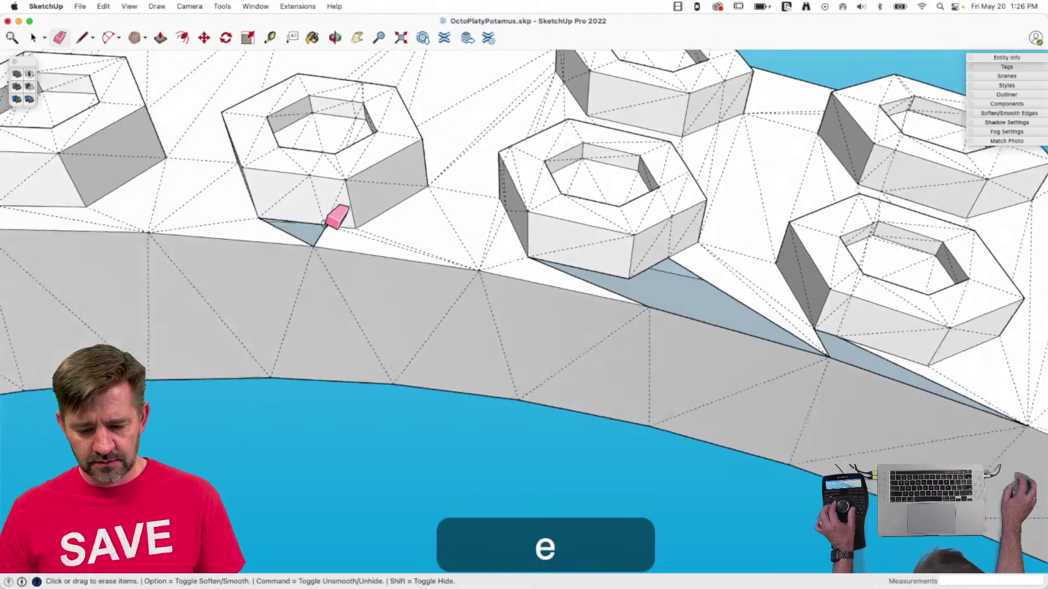
key(l)
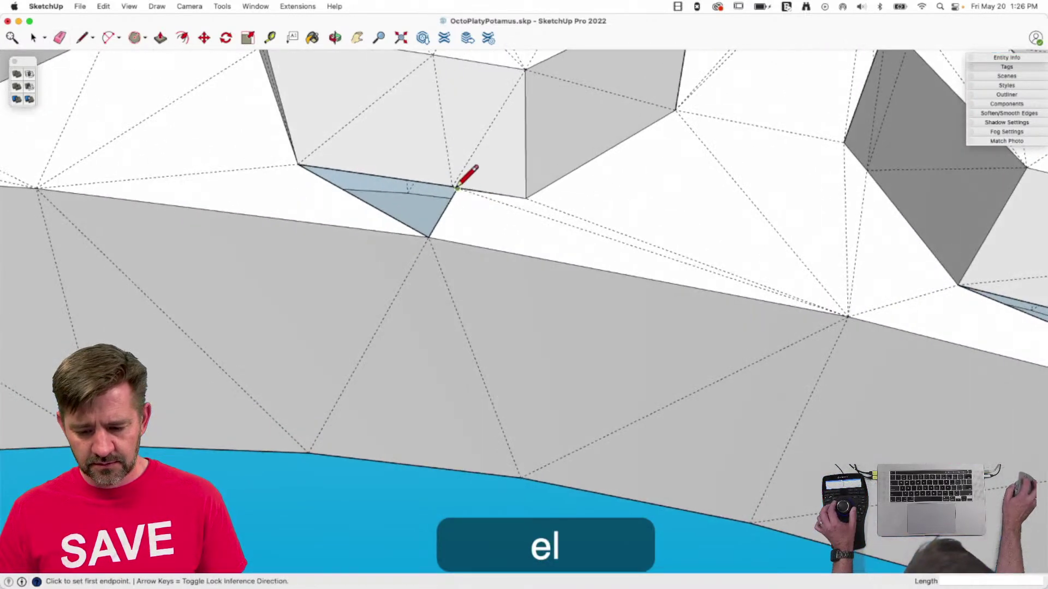
click(493, 200)
click(477, 192)
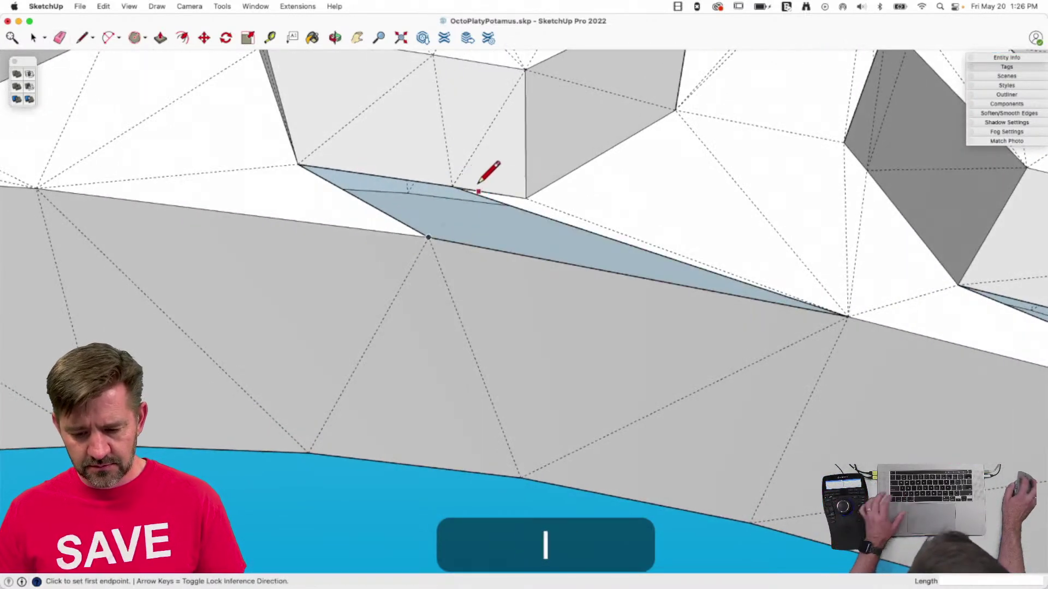
click(428, 237)
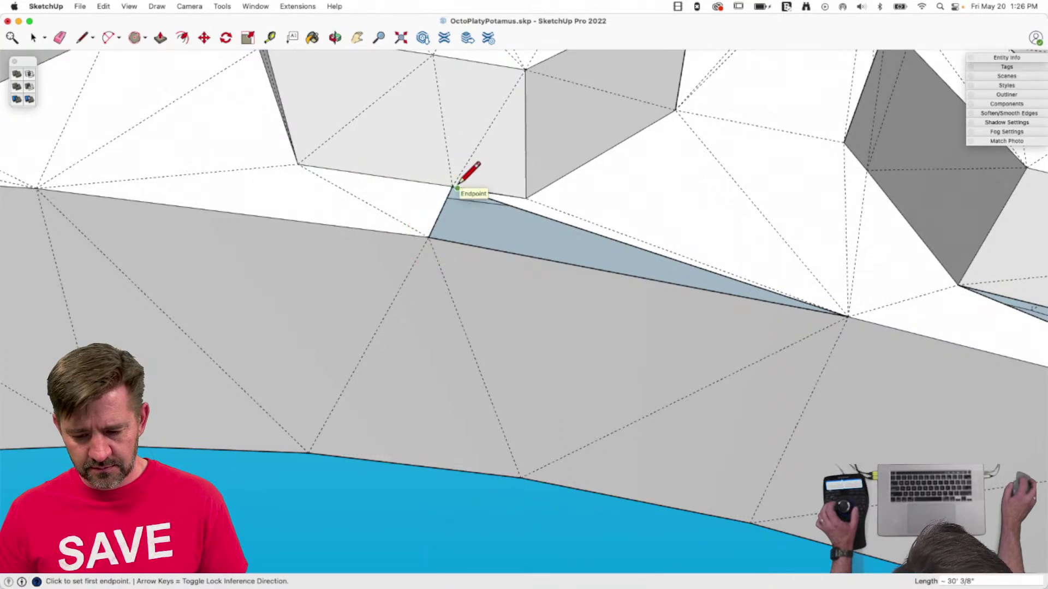
click(429, 237)
mouse_move(441, 215)
alt+mouse_down()
mouse_move(455, 219)
mouse_move(434, 215)
alt+mouse_up()
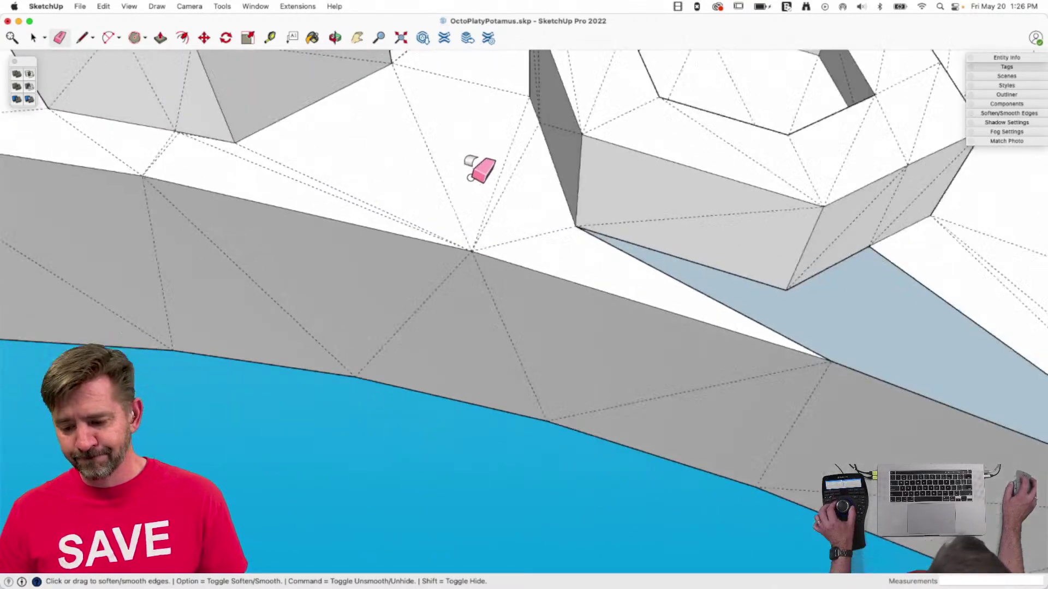
Close the gap at the fourth sucker with lines from its lower corner to the two adjacent rim vertices, and soften them.
key(l)
click(490, 248)
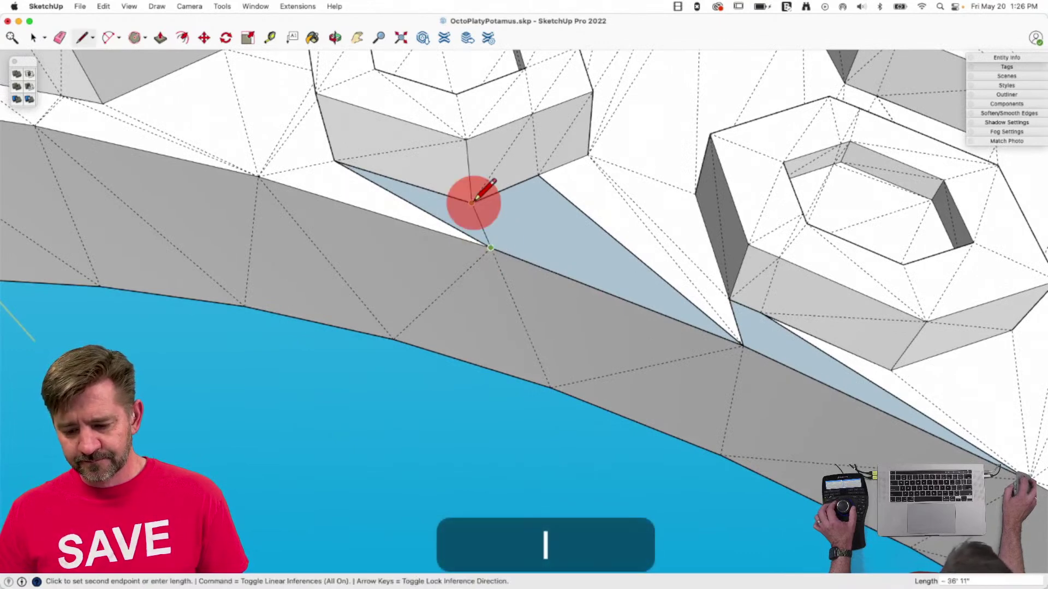
click(471, 203)
click(522, 224)
key(l)
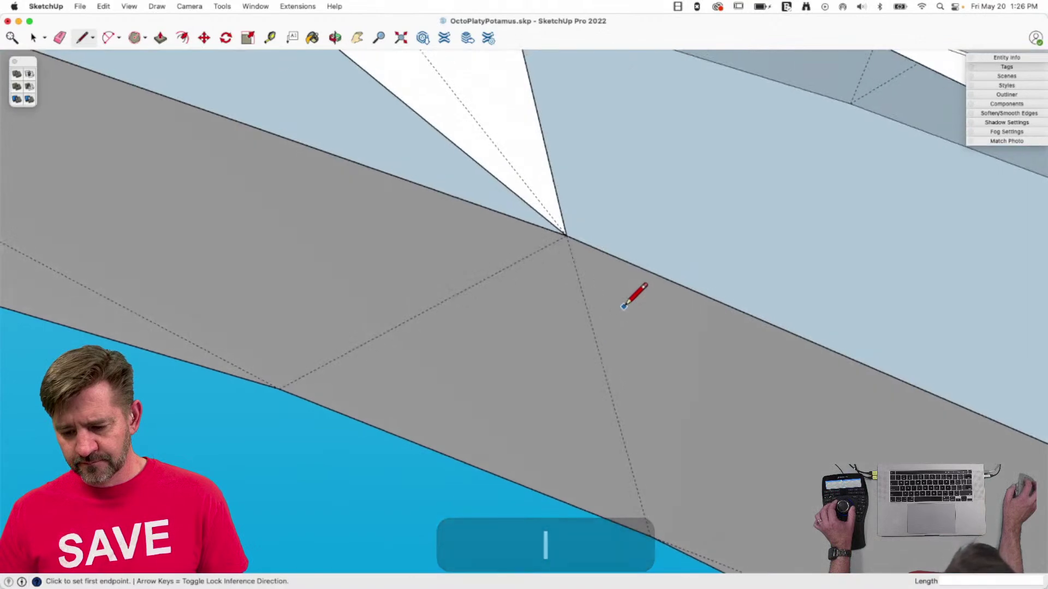
click(562, 232)
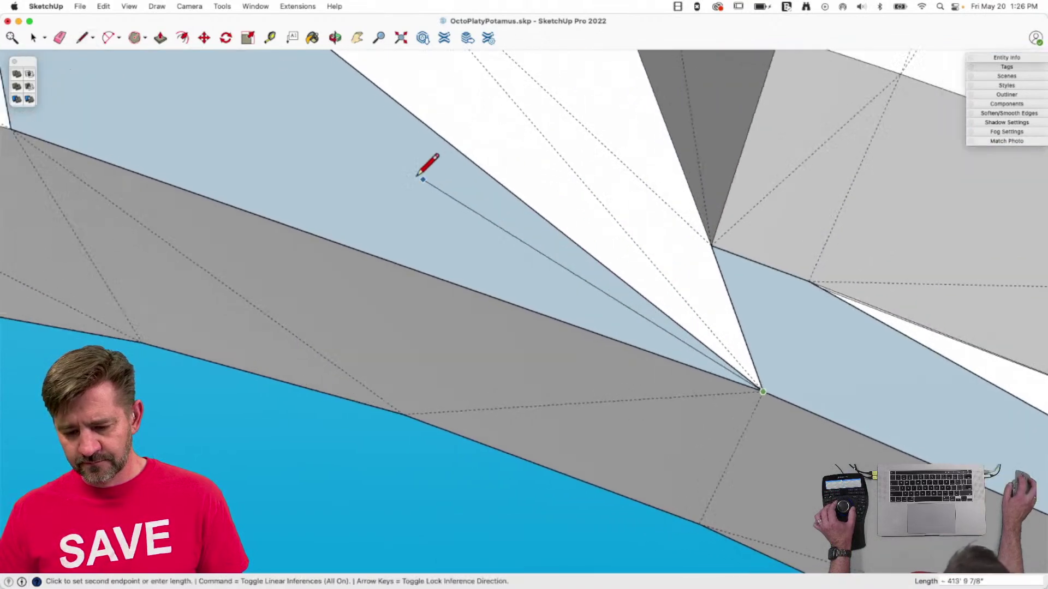
click(359, 176)
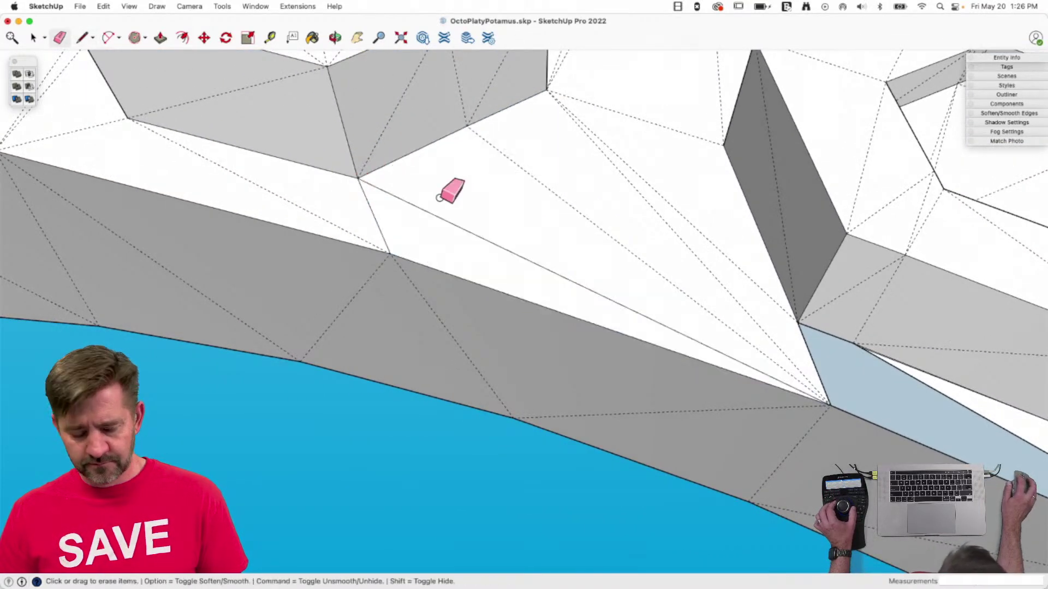
alt+drag(417, 198, 360, 191)
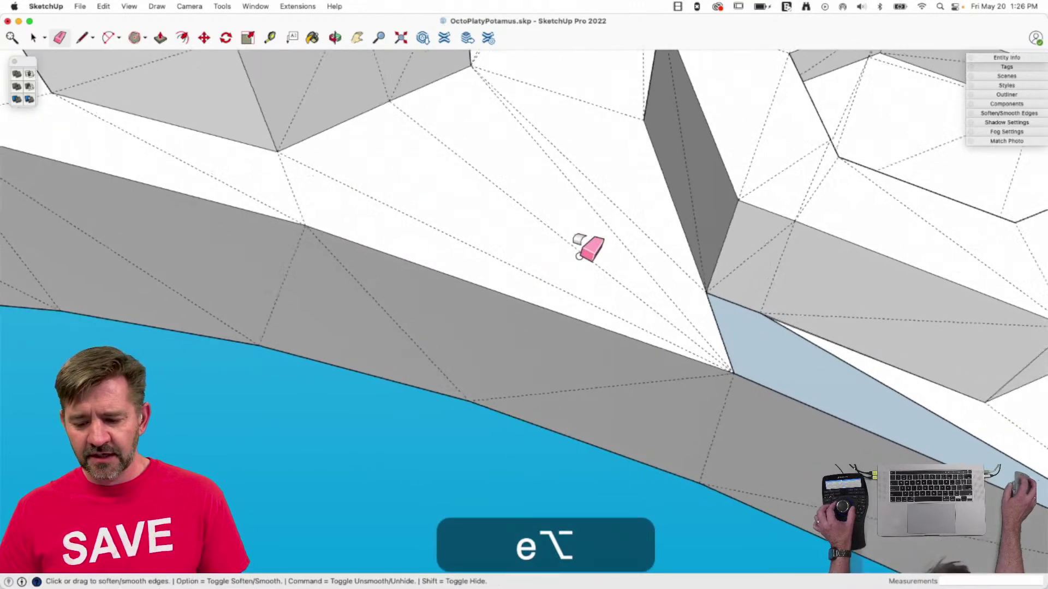
Close the last gap at the fifth sucker with lines between its lower edge and the rim, and soften the new edges.
key(l)
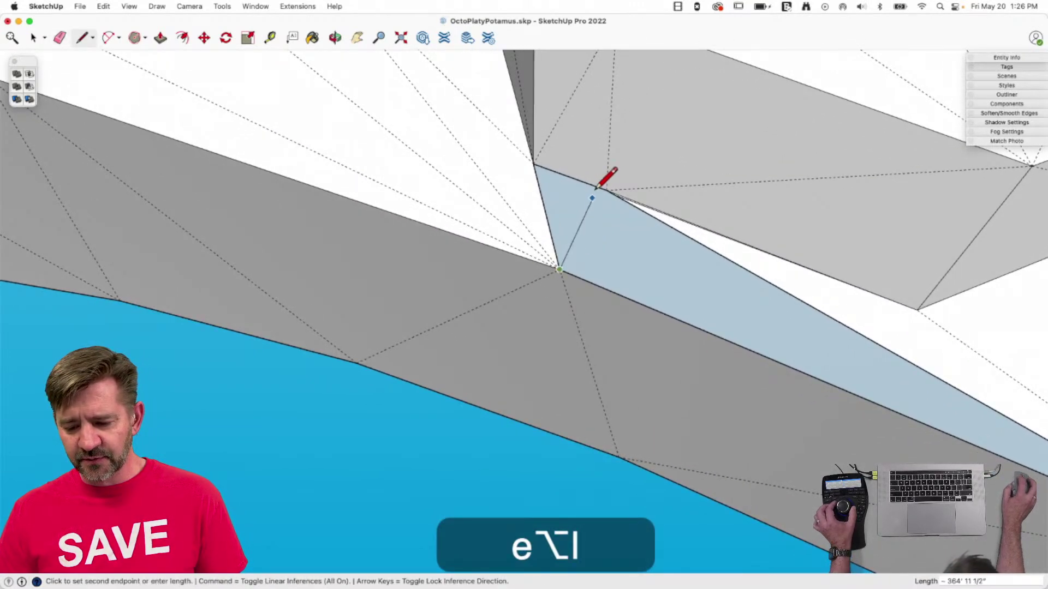
click(606, 190)
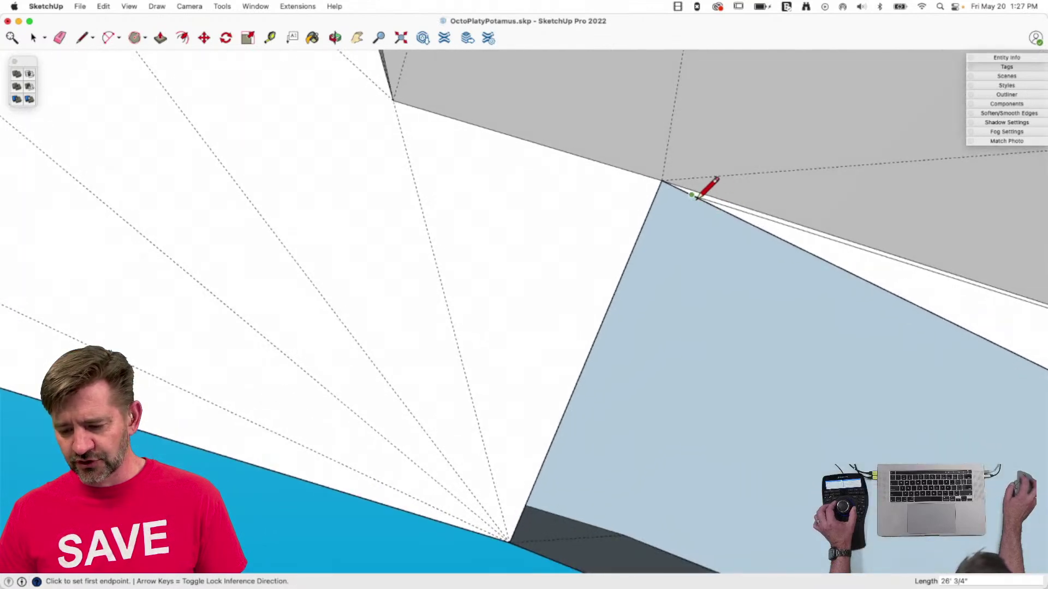
click(695, 196)
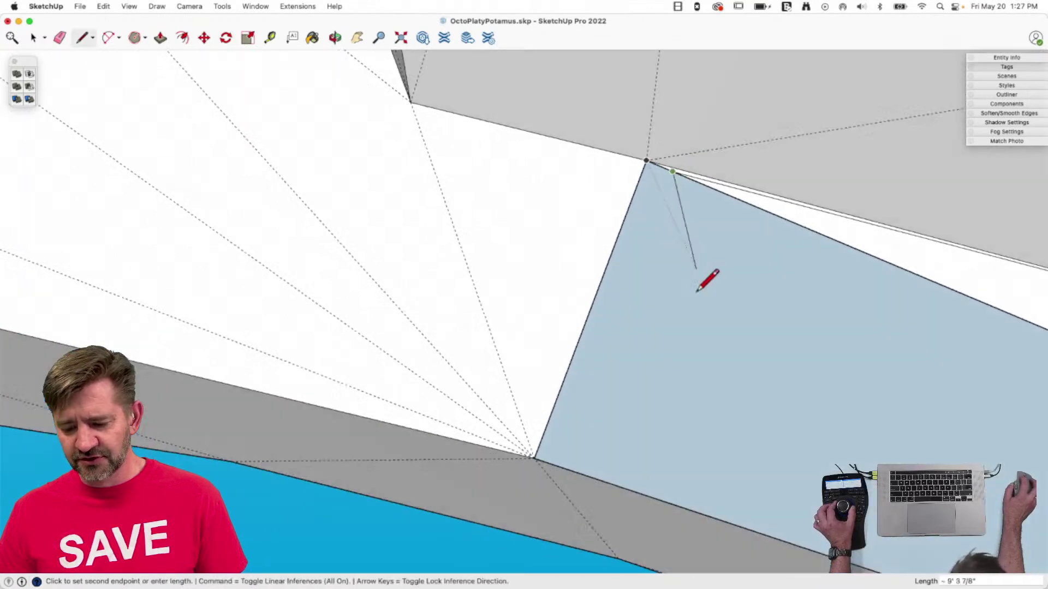
click(573, 401)
key(e)
mouse_move(591, 235)
alt+mouse_down()
mouse_move(554, 233)
mouse_move(559, 243)
alt+mouse_up()
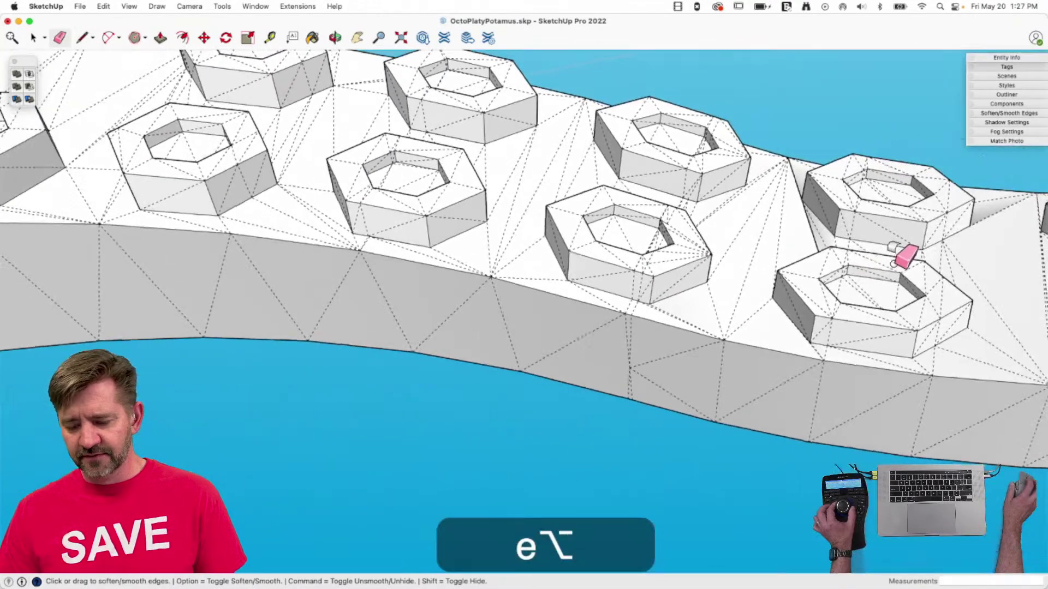
key(space)
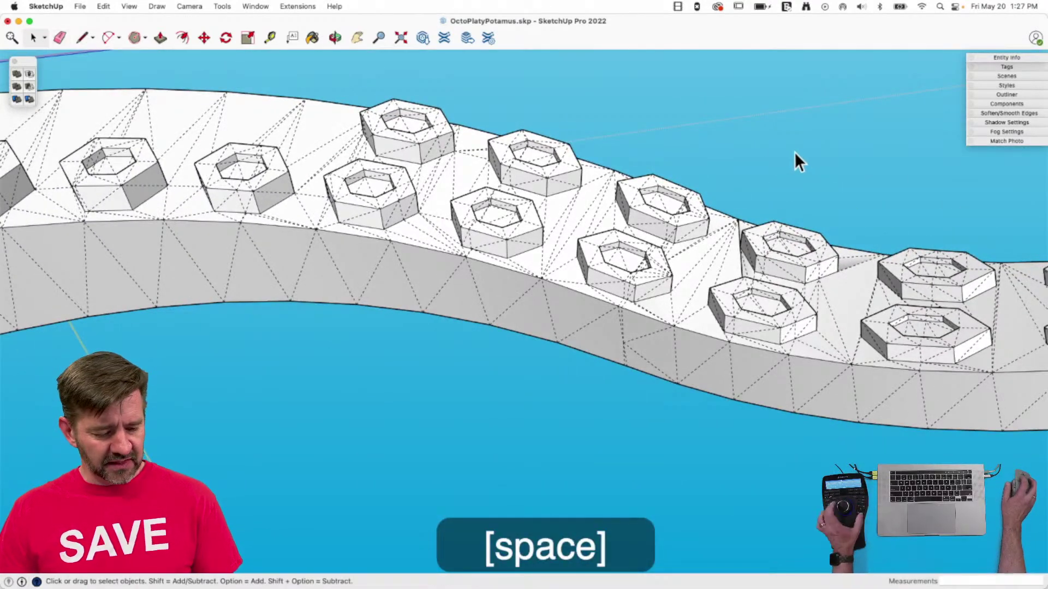
Turn off hidden geometry and soften the seam edges that ring the tentacle where its straight base meets the curve.
key(alt+h)
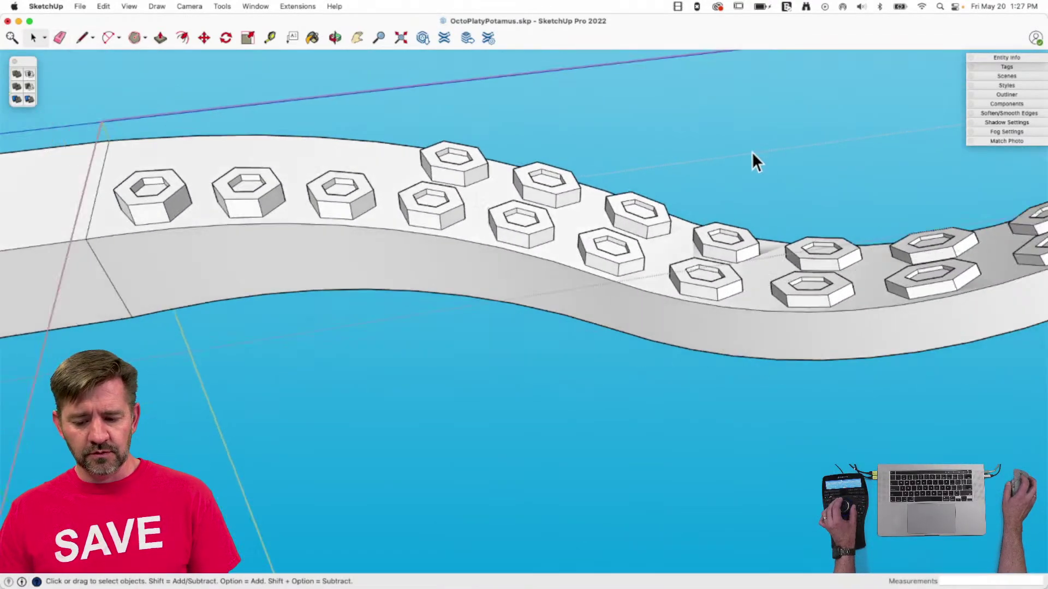
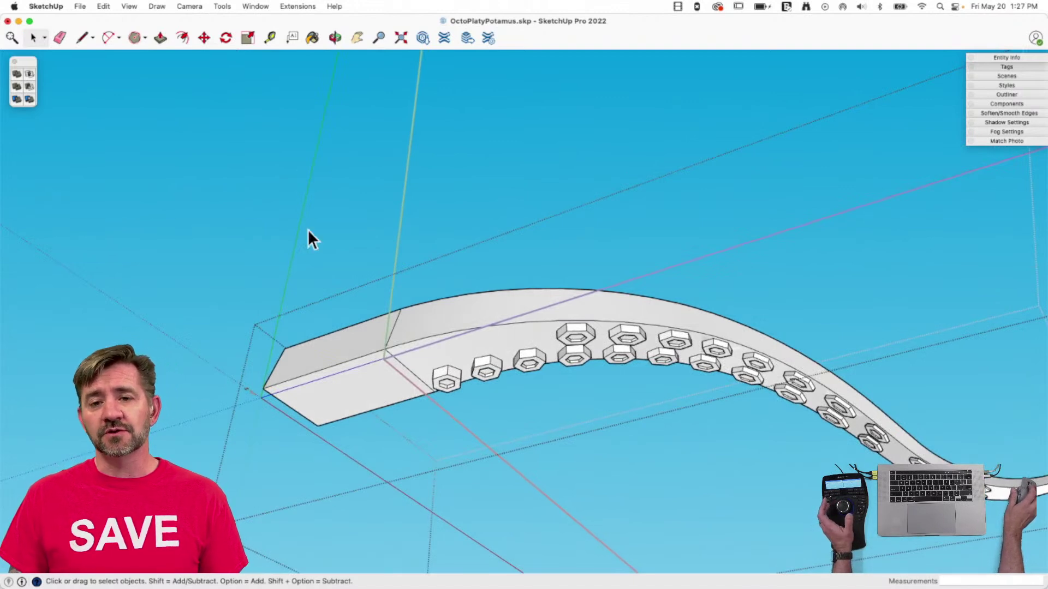
key(e)
key(alt)
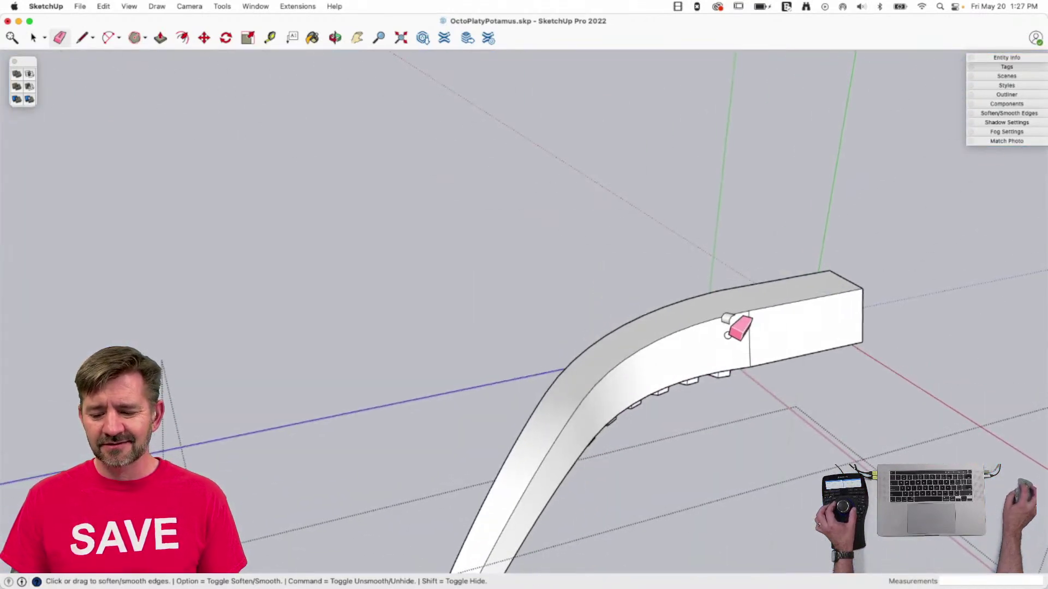
key(space)
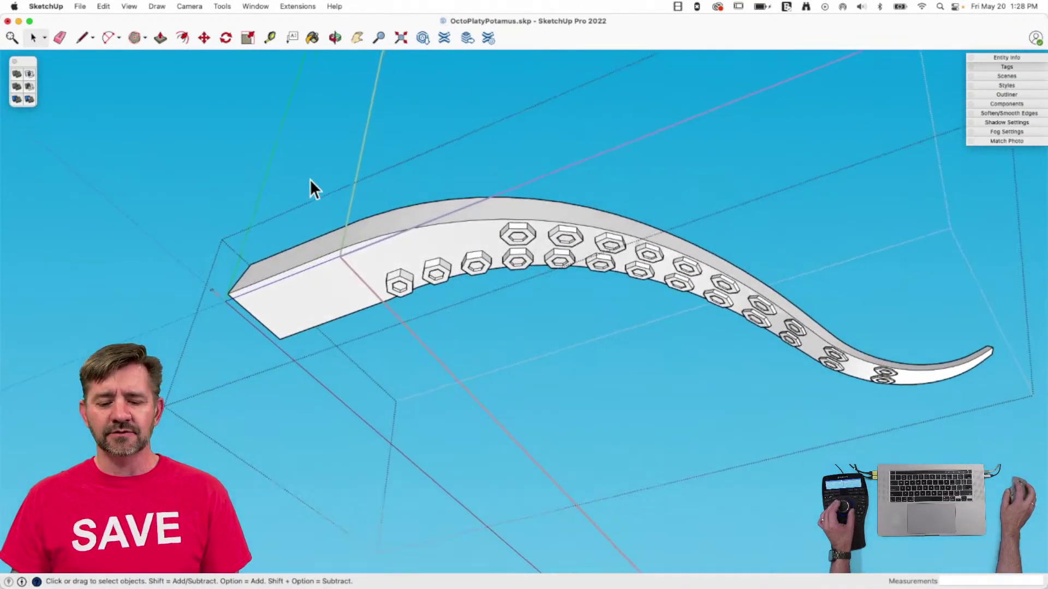
Close the shell group, select it as a whole, and save the model.
key(space)
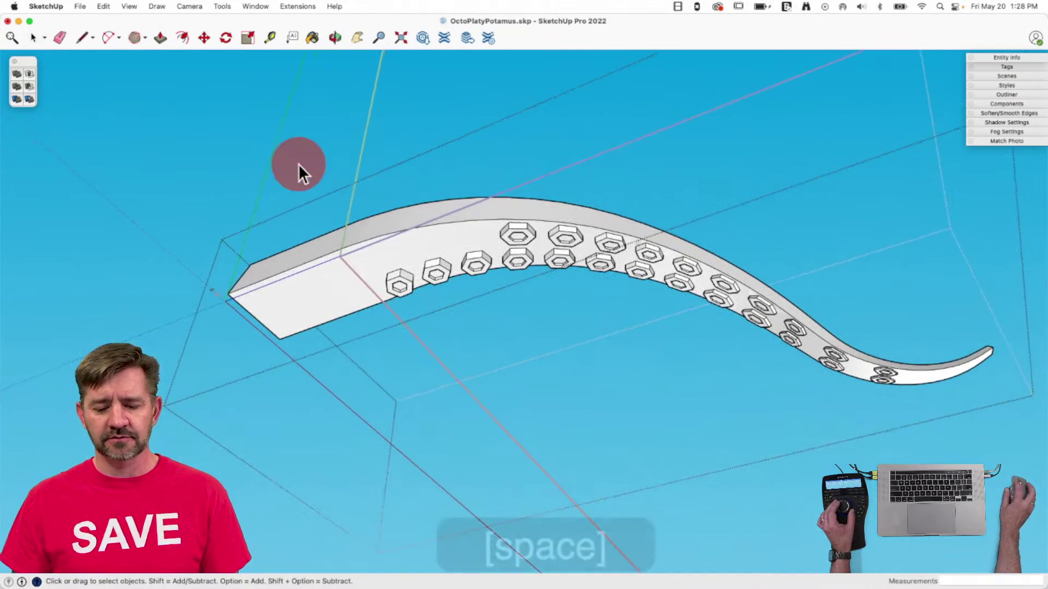
click(352, 294)
click(280, 182)
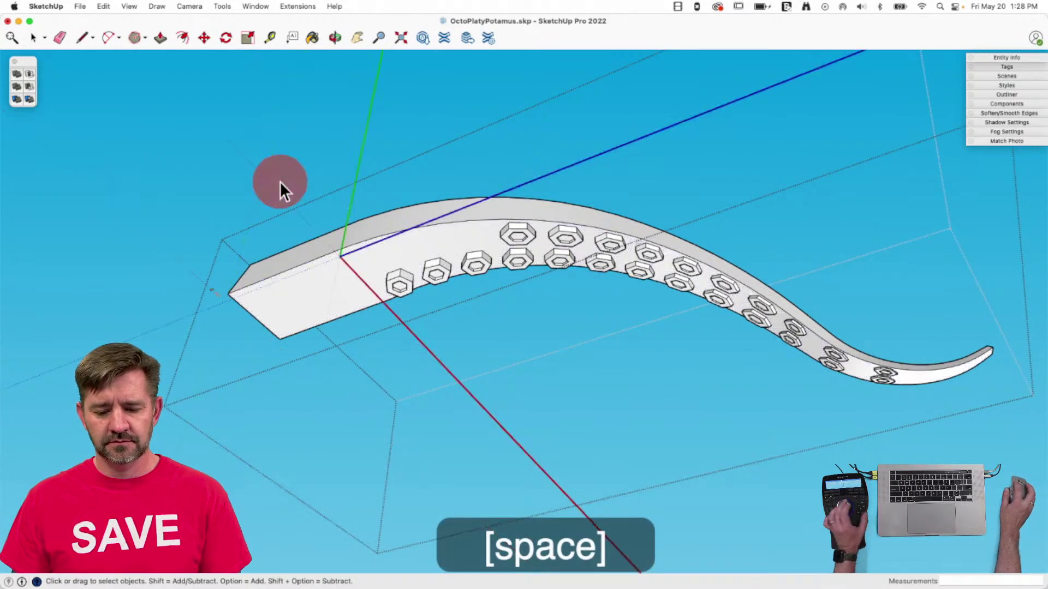
click(339, 279)
key(super+s)
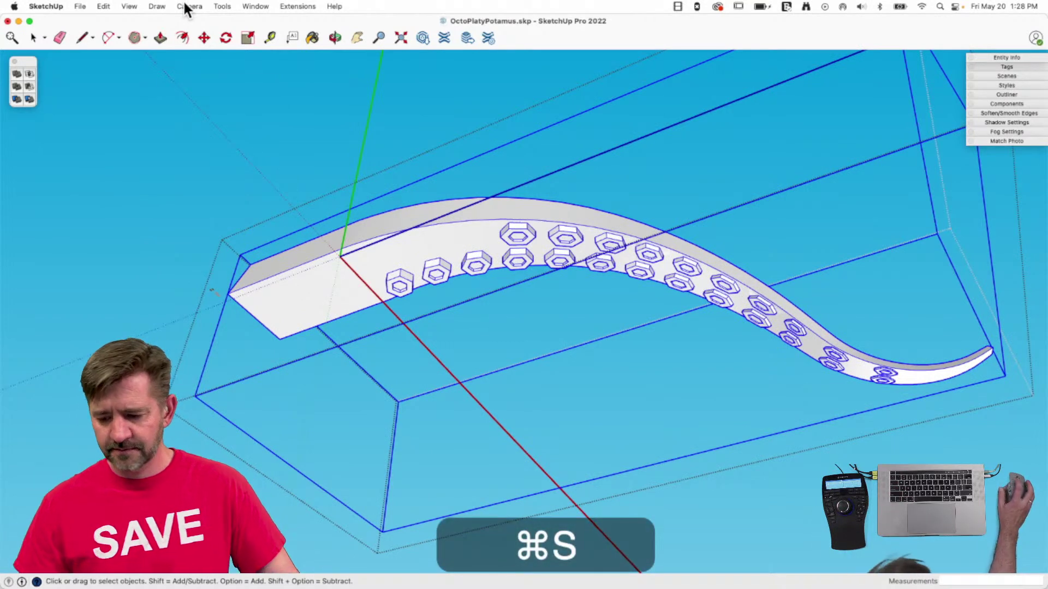
Check the shell with Solid Inspector² and fix its internal faces.
click(186, 7)
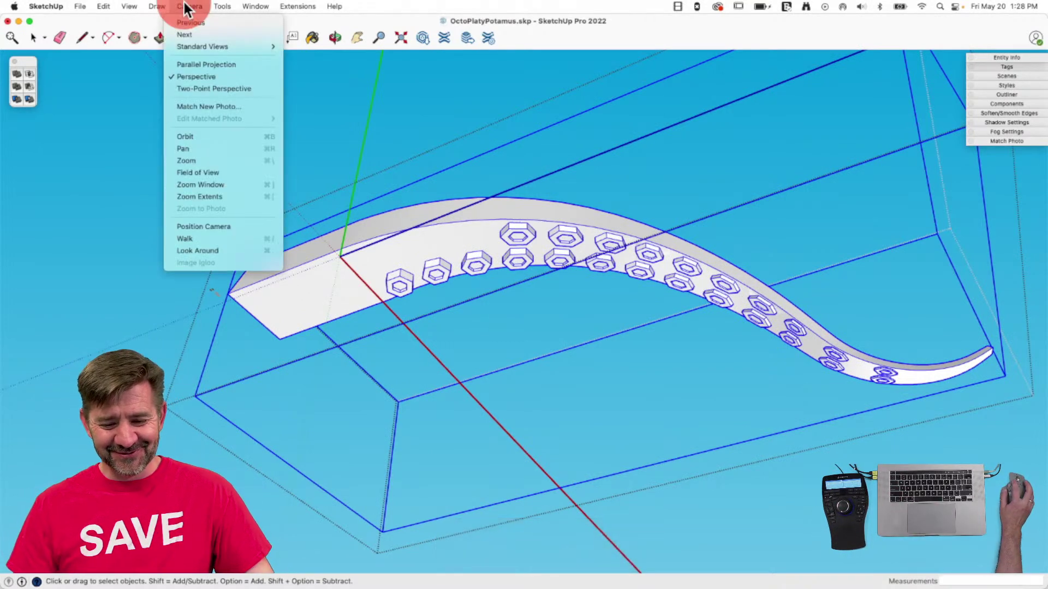
click(219, 6)
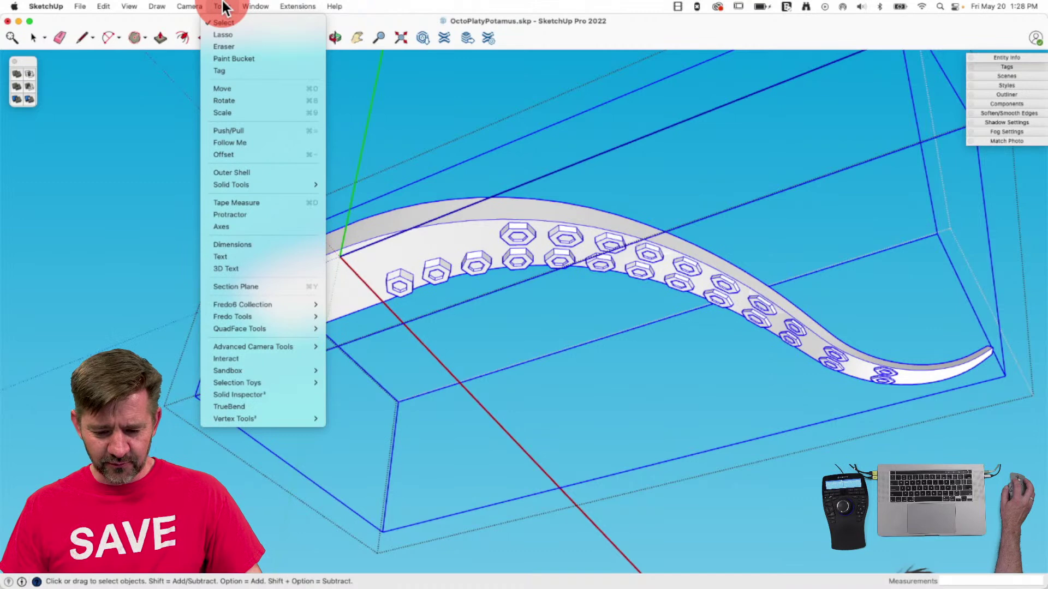
click(298, 395)
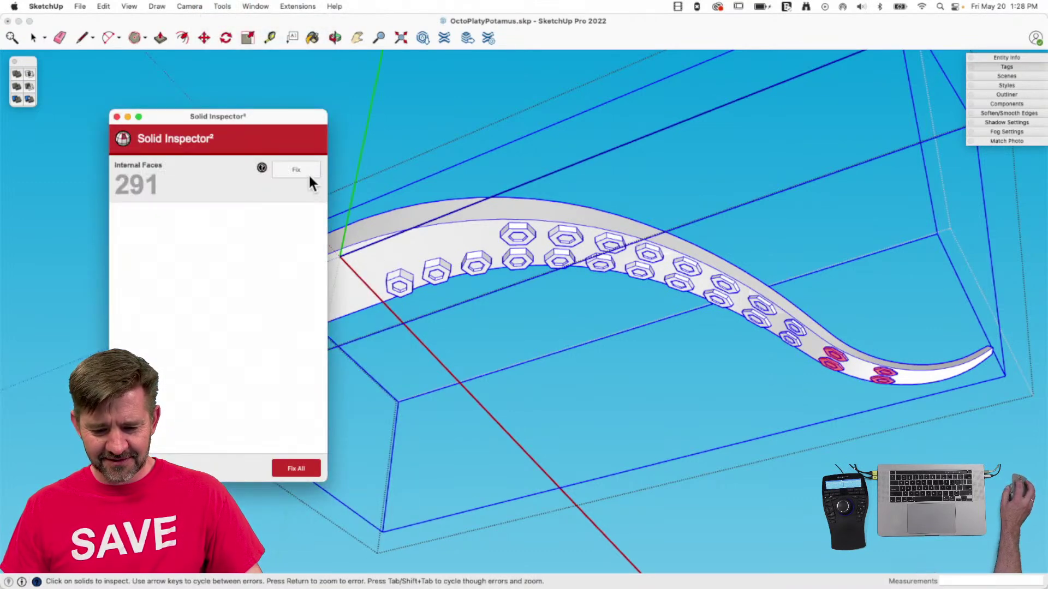
click(306, 174)
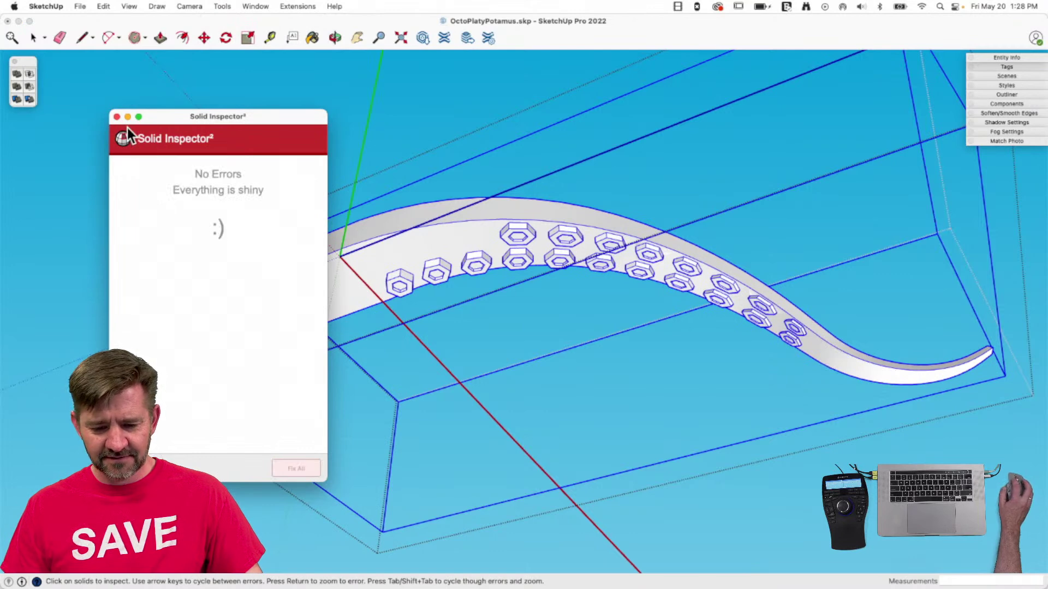
click(116, 117)
Reselect the OuterShell group and show its entity info.
click(391, 107)
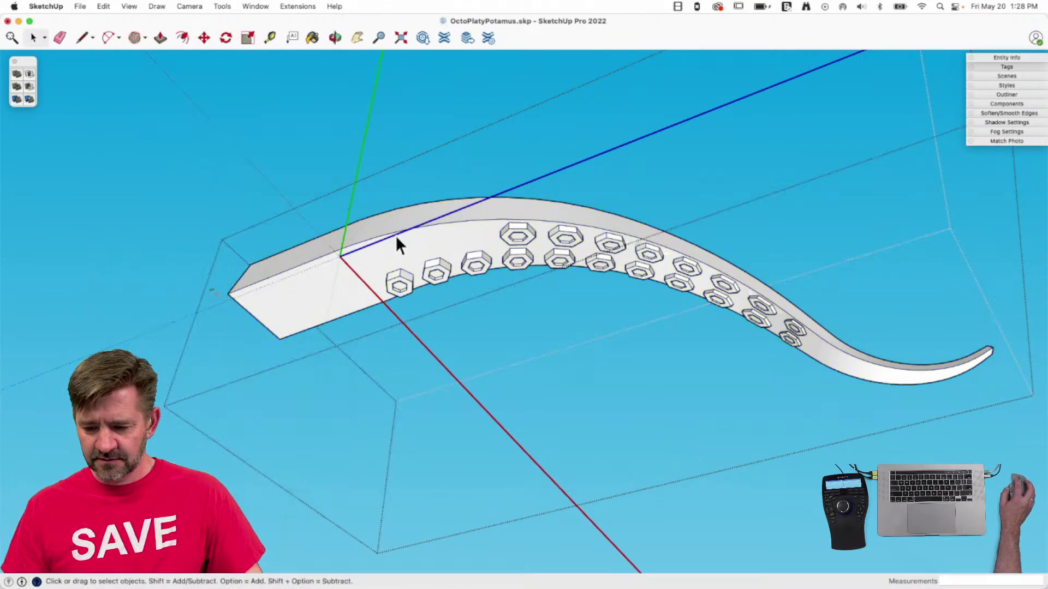
click(394, 238)
click(999, 57)
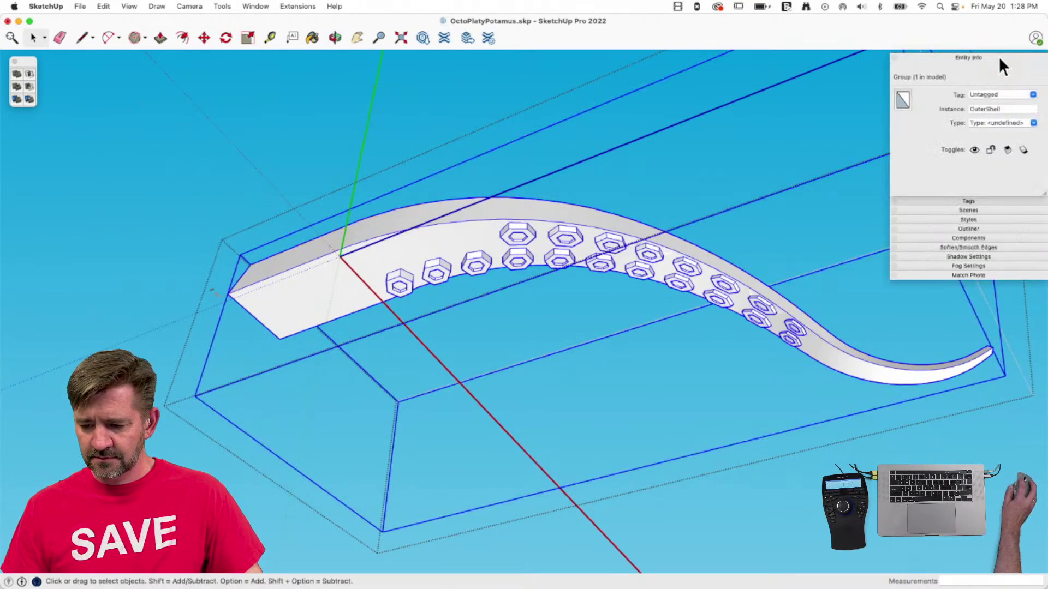
Leave the enclosing group and explode it so that OuterShell is a top-level group.
click(290, 163)
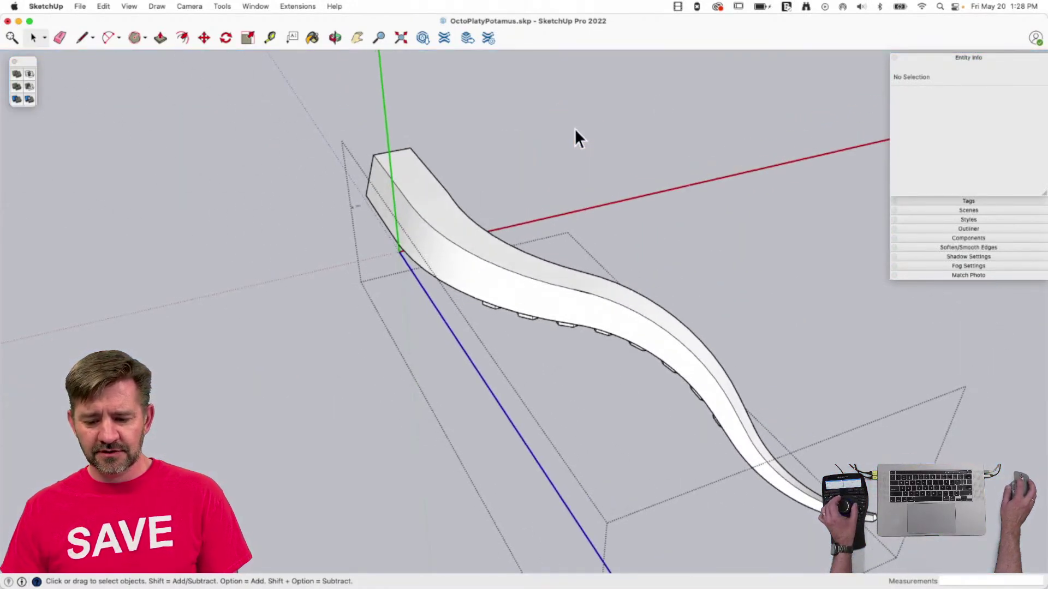
click(772, 129)
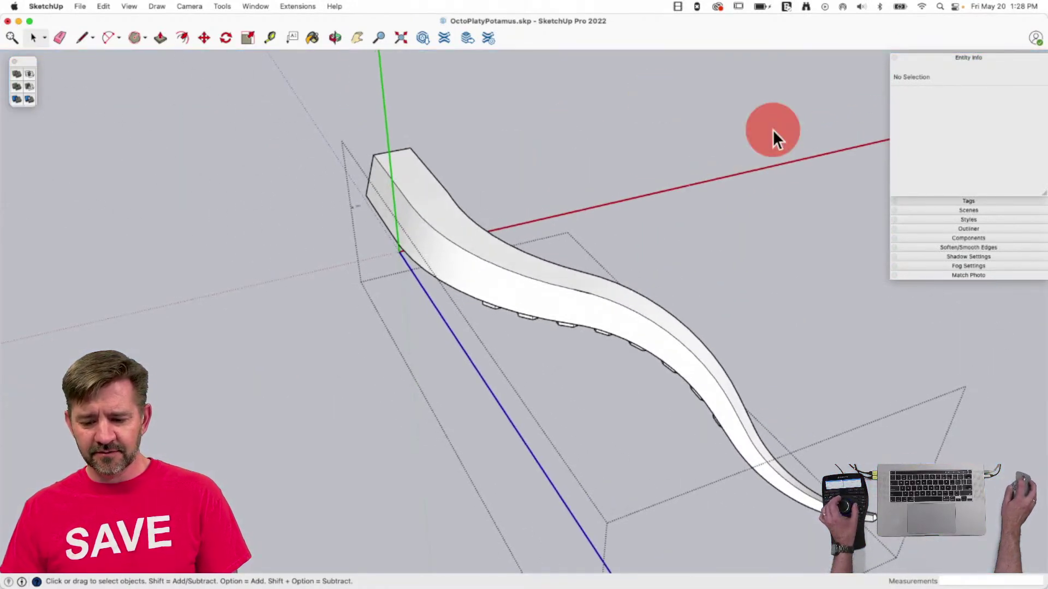
right_click(431, 244)
key(Escape)
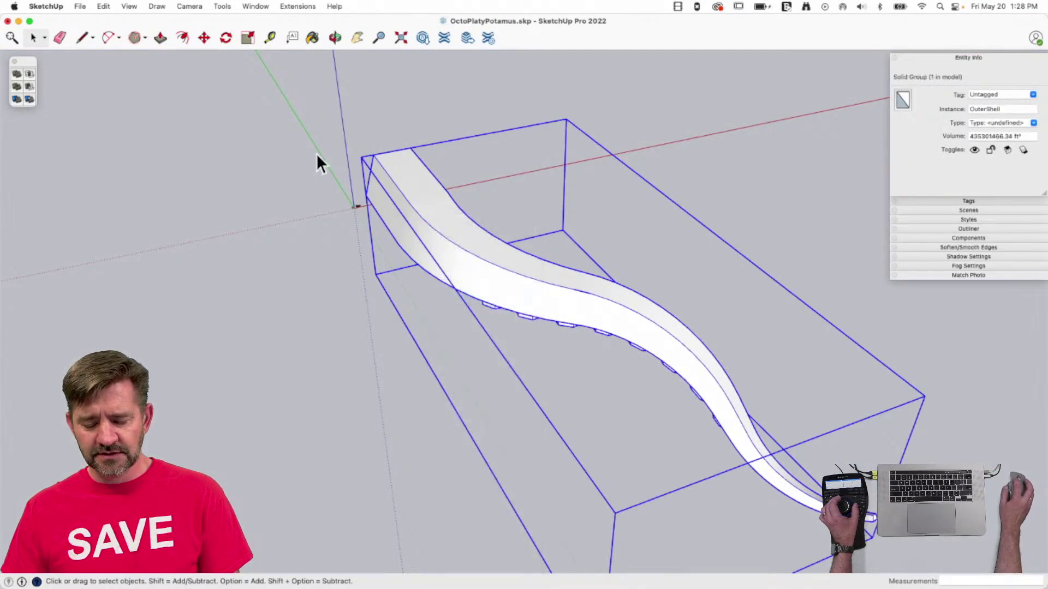
Scale the OuterShell tentacle uniformly by .01 about its opposite corner.
click(188, 154)
click(251, 238)
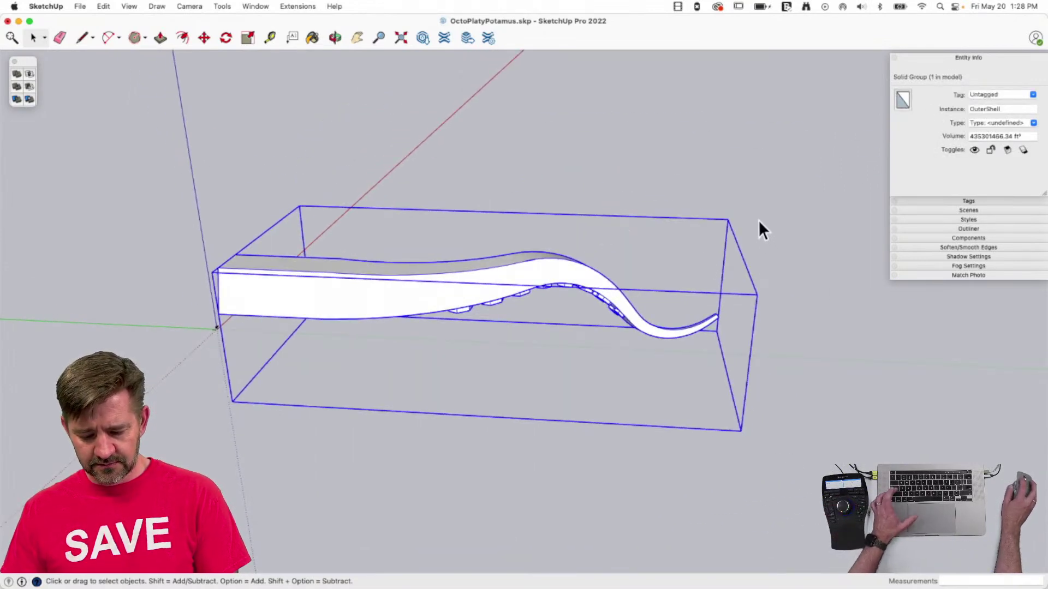
key(s)
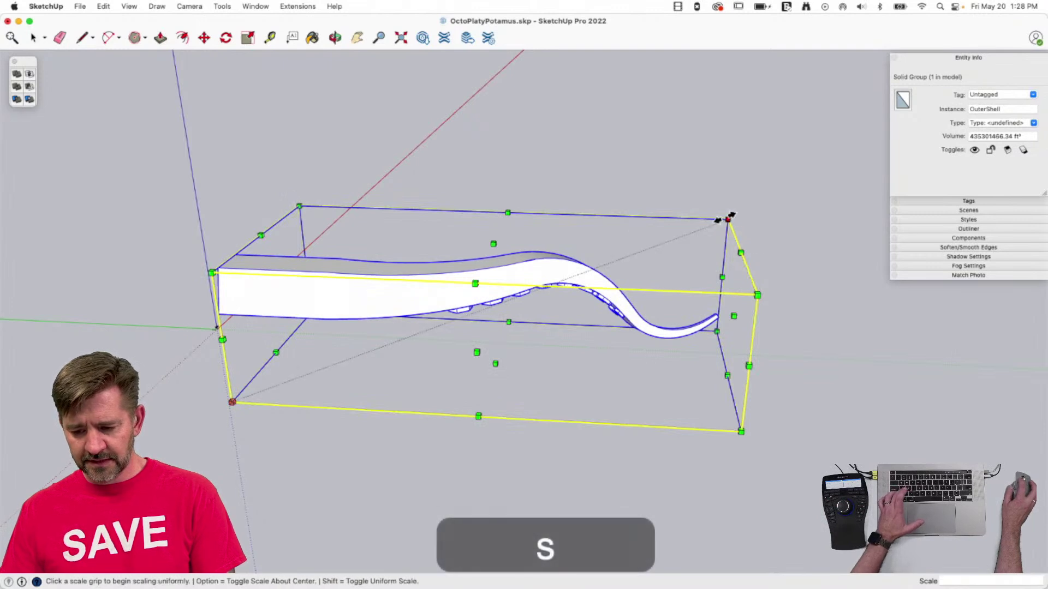
drag(727, 220, 663, 242)
text(.01)
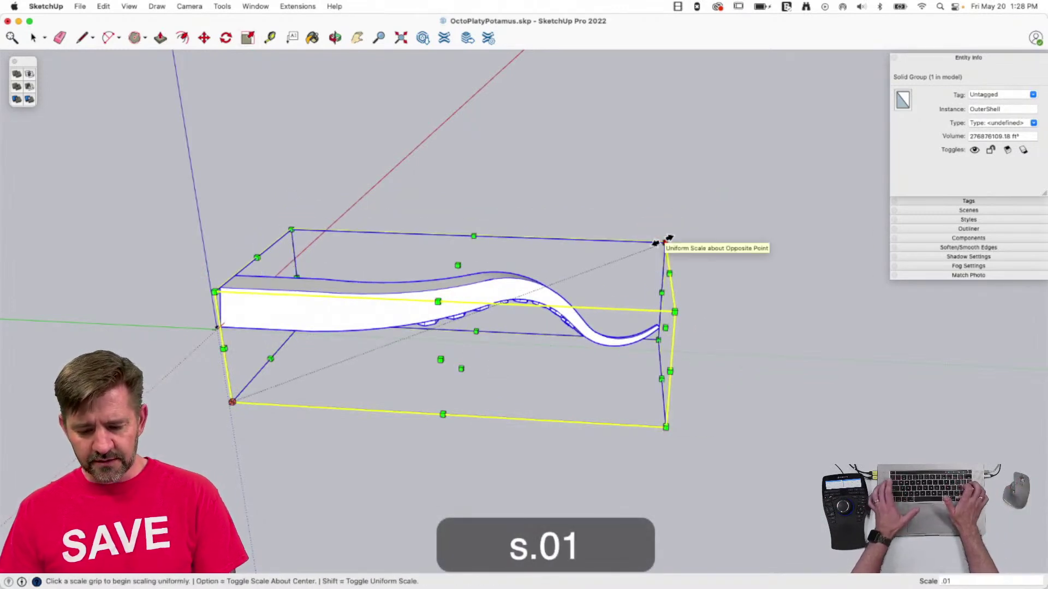
key(Return)
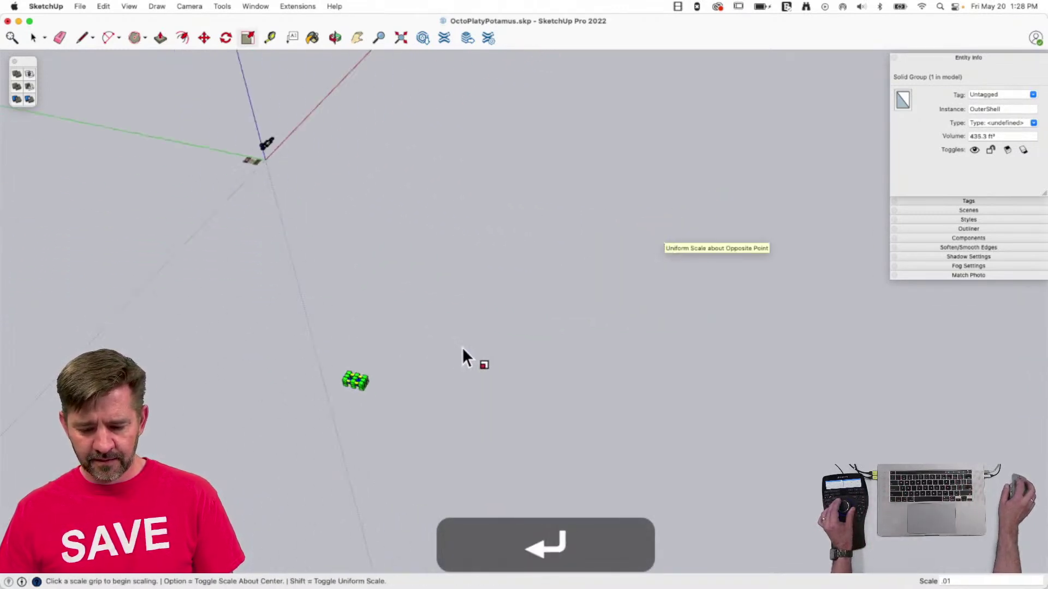
click(336, 283)
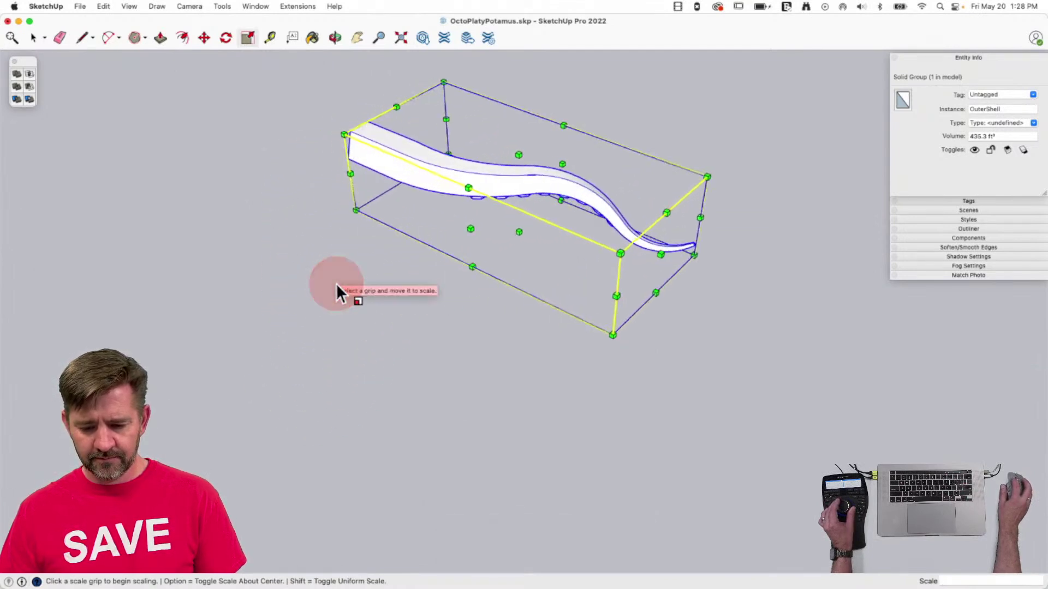
Move the shrunken tentacle by its base corner to the creature's body, just behind the head.
key(m)
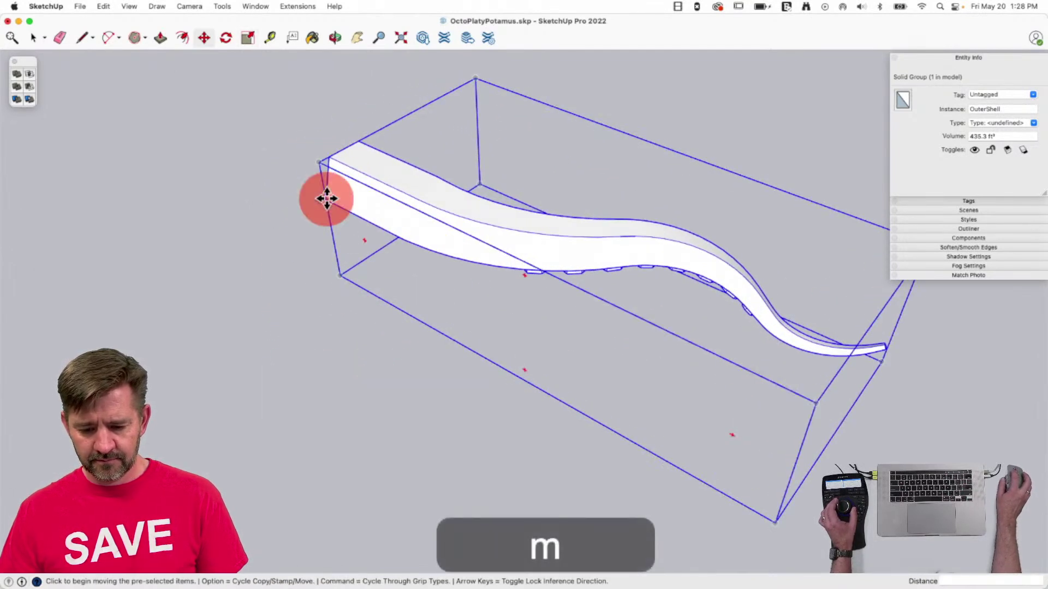
click(327, 198)
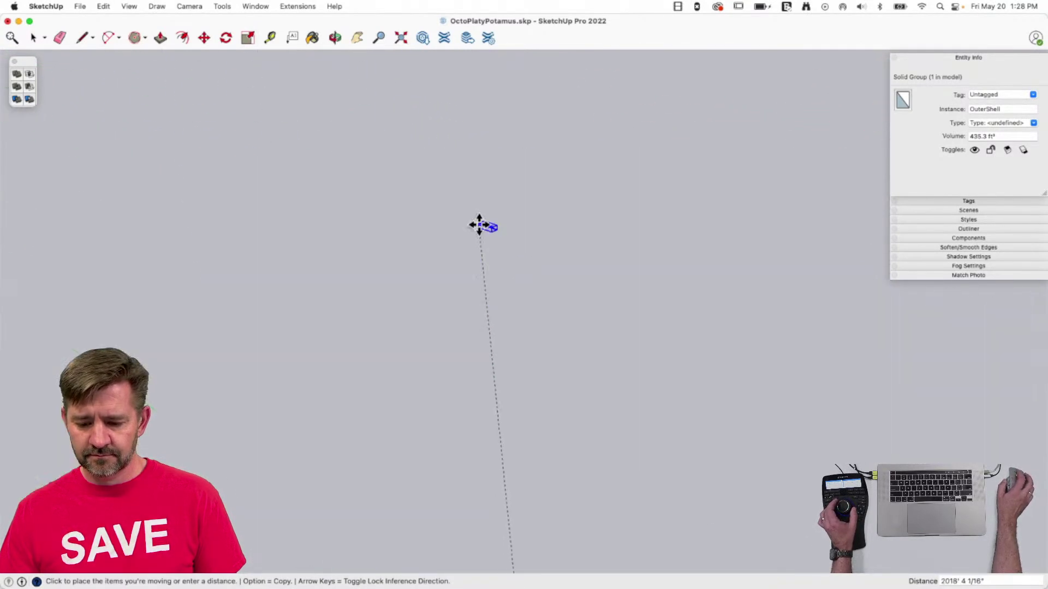
click(499, 242)
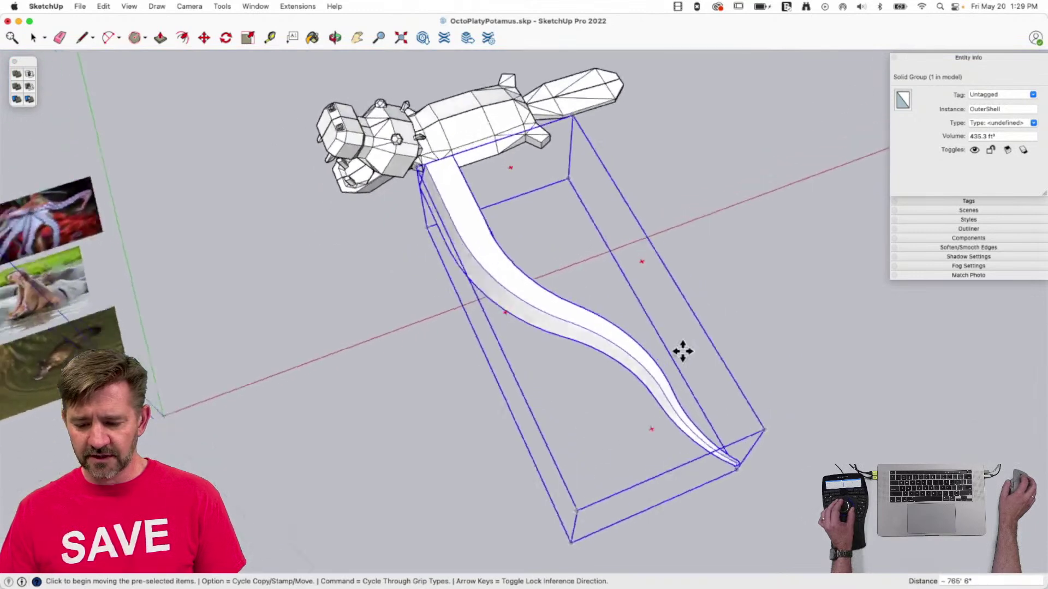
key(space)
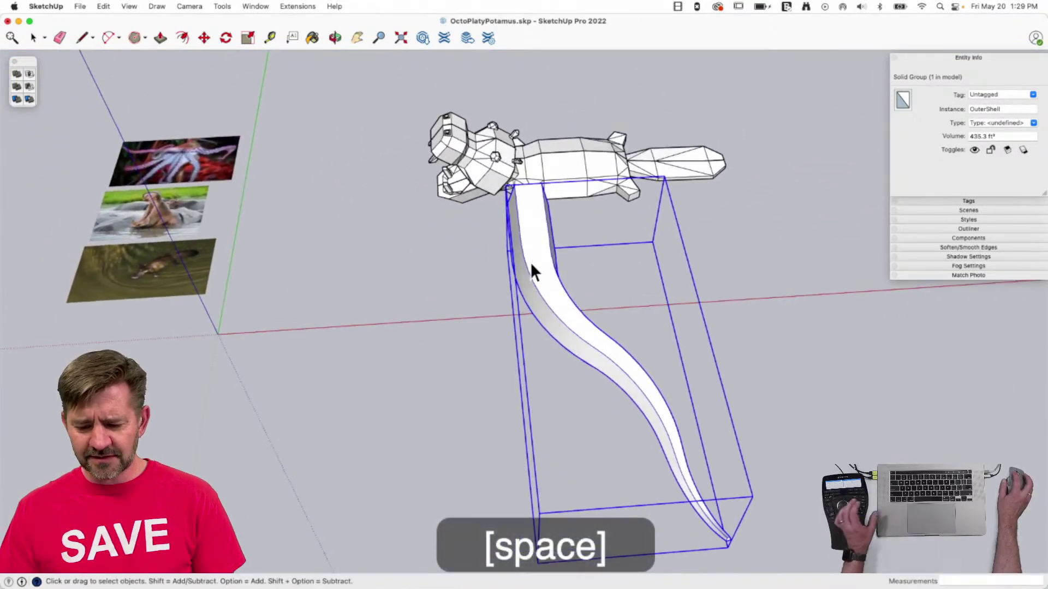
Copy the tentacle to a spot beside the original, toward the reference images.
key(m)
key(alt)
click(530, 264)
click(388, 285)
Mirror the copied tentacle along the red axis by scaling it through its center.
key(s)
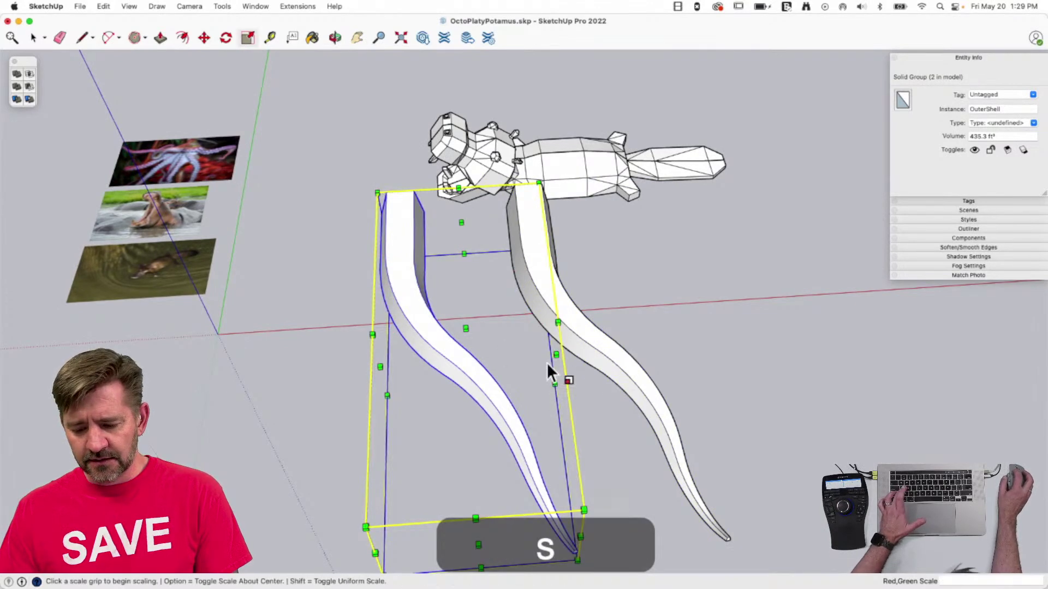
key(alt)
drag(557, 354, 380, 355)
key(space)
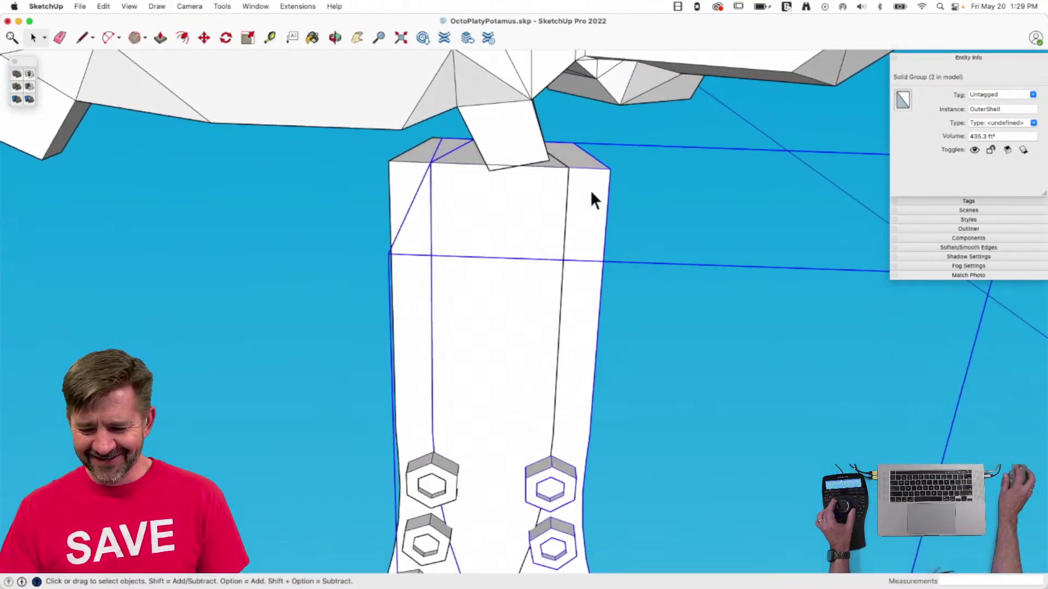
Move the mirrored tentacle by its base corner onto the matching base corner of the original.
key(m)
click(609, 170)
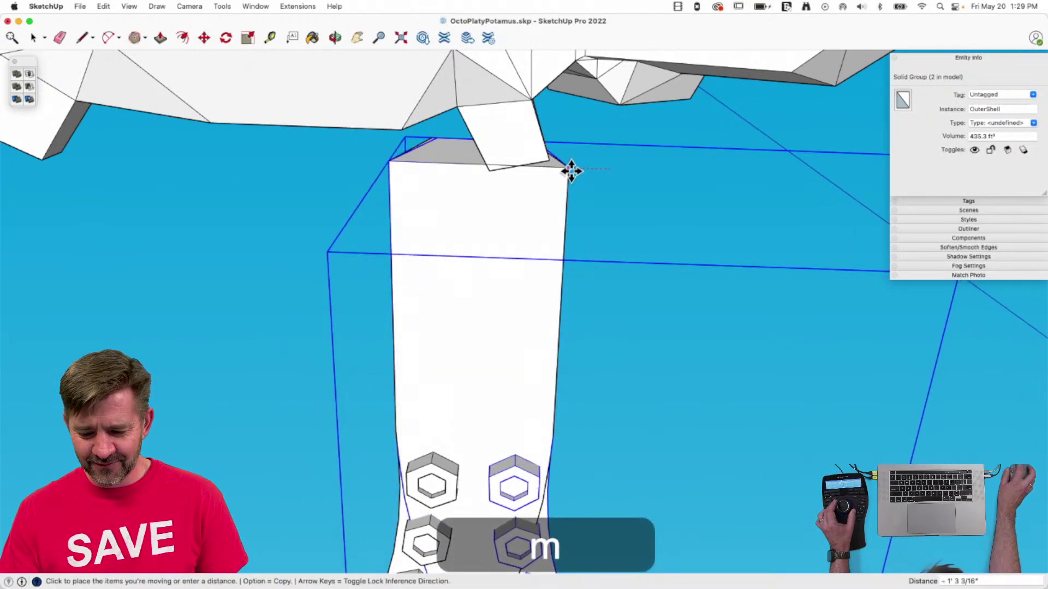
click(571, 170)
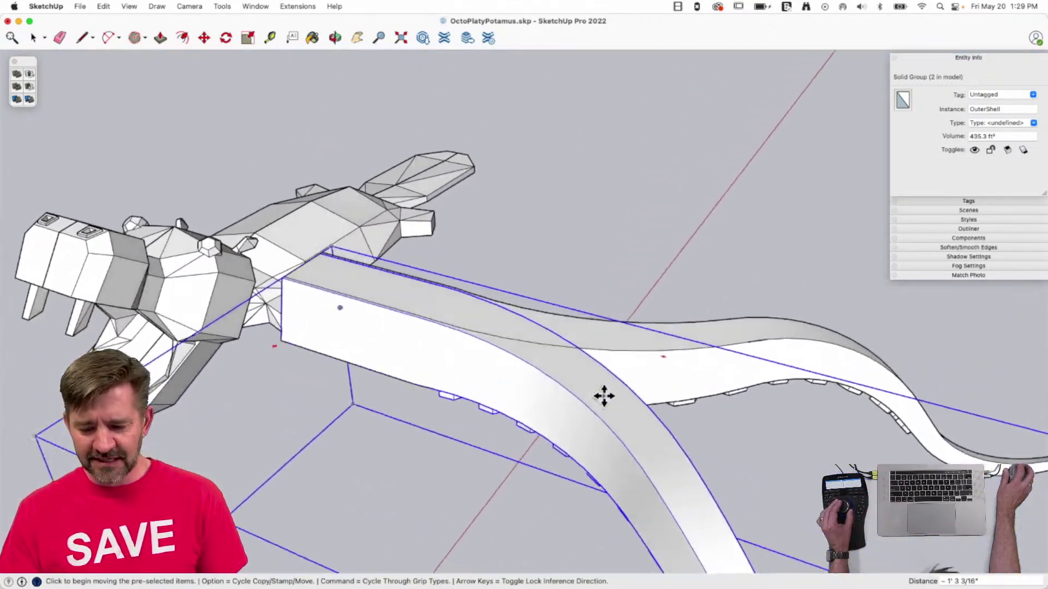
Select both tentacles and merge them into one forked group with Outer Shell.
key(space)
shift+click(660, 410)
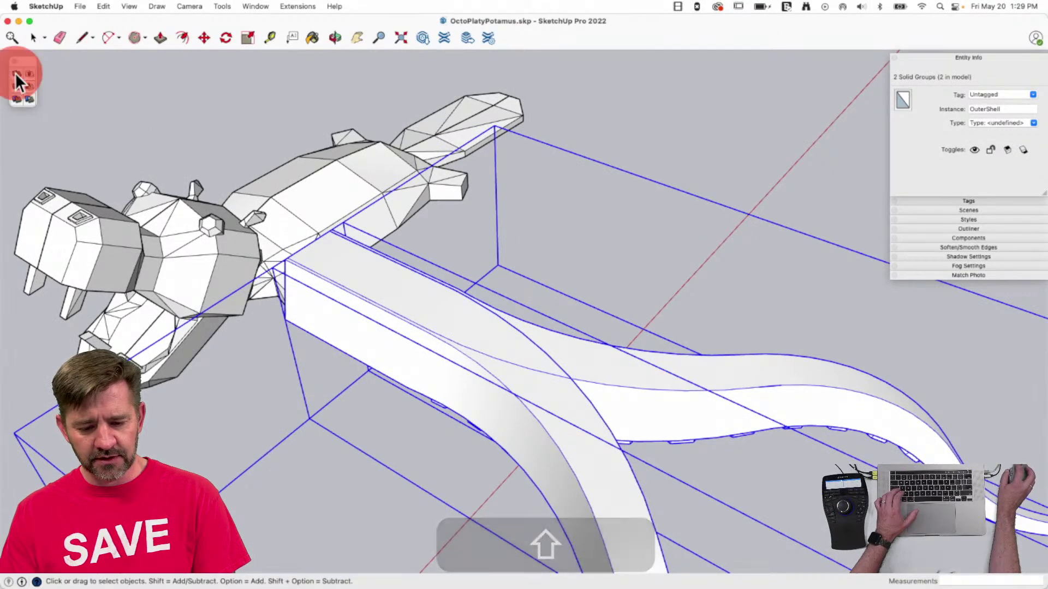
key(o)
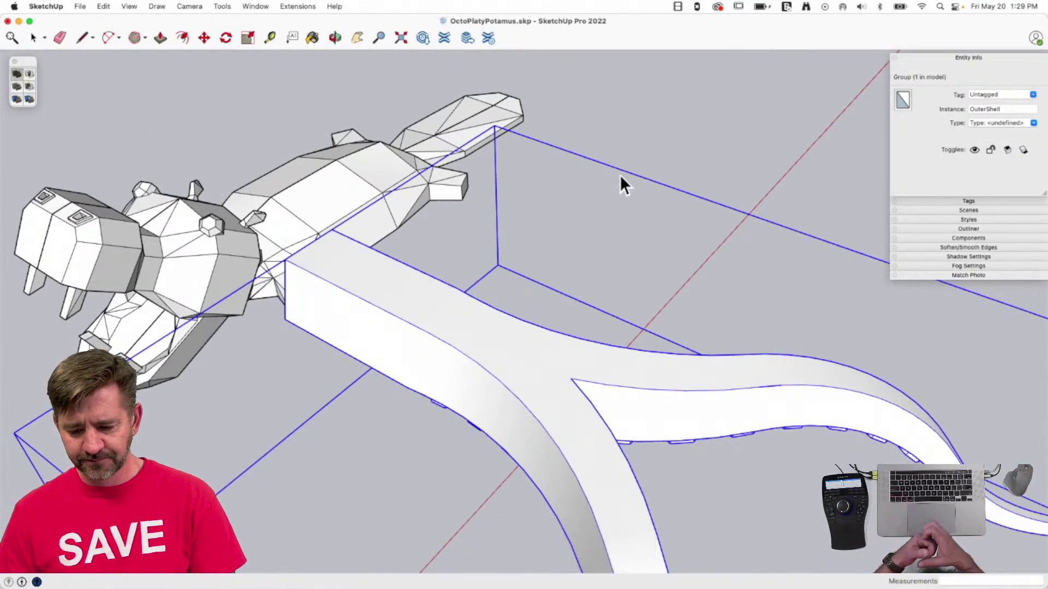
key(space)
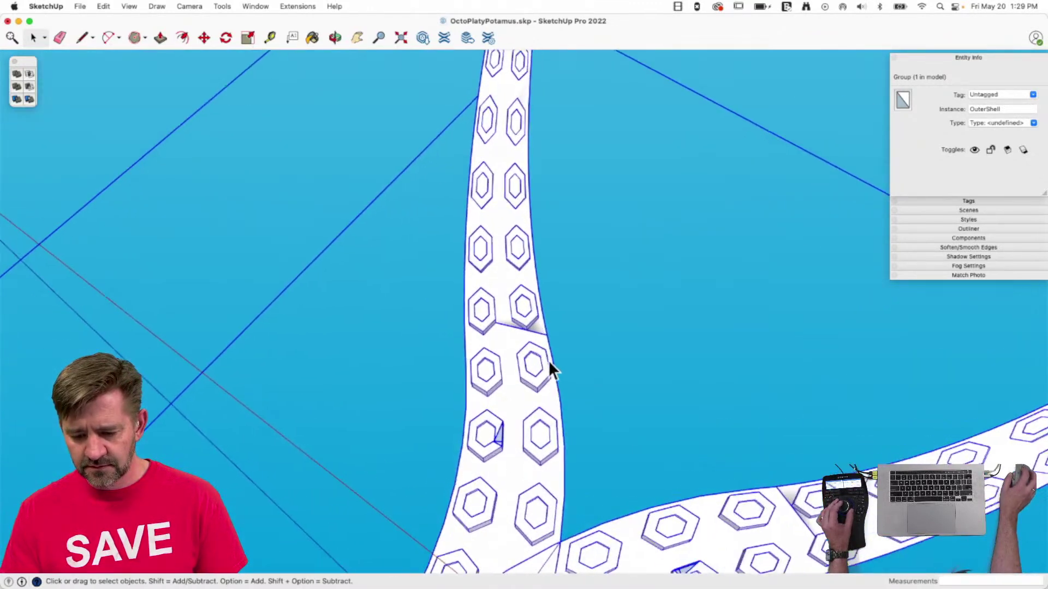
Check the forked tentacle with Solid Inspector², fix its stray edges, and zoom to the surface border at a sucker.
click(495, 418)
drag(217, 12, 264, 394)
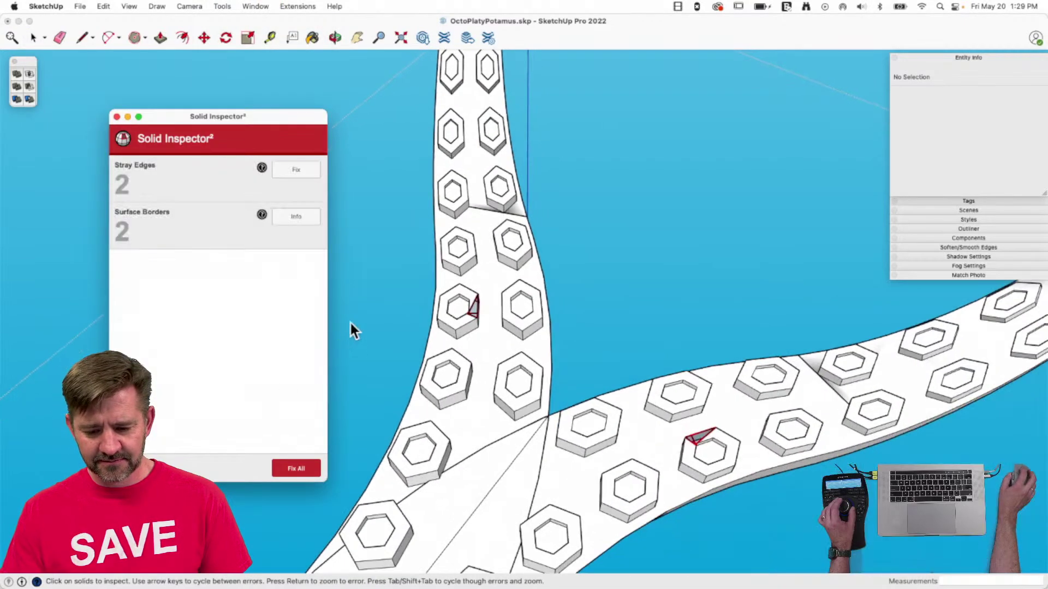
click(299, 171)
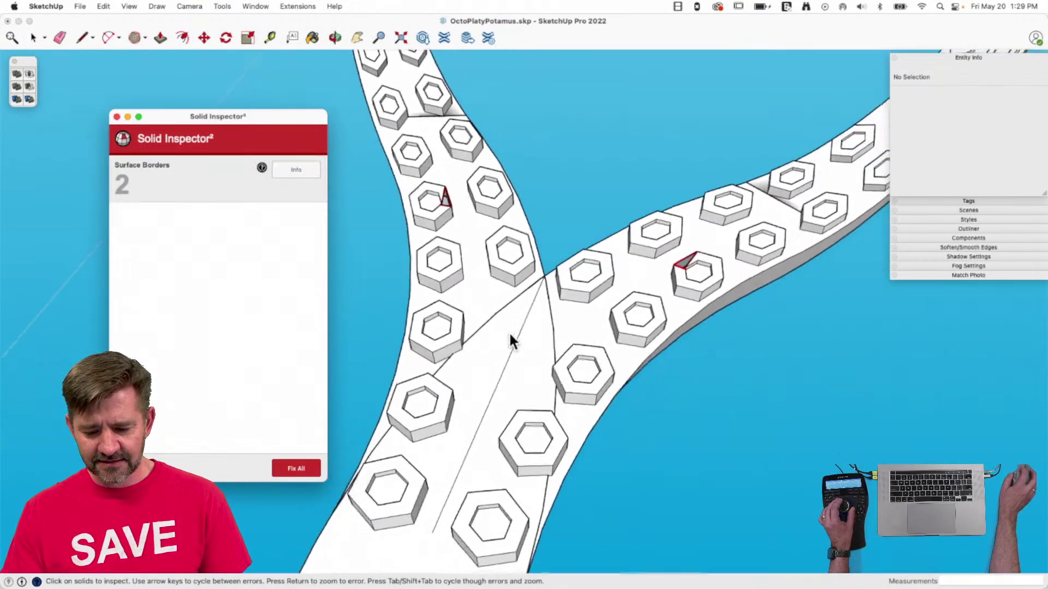
key(Tab)
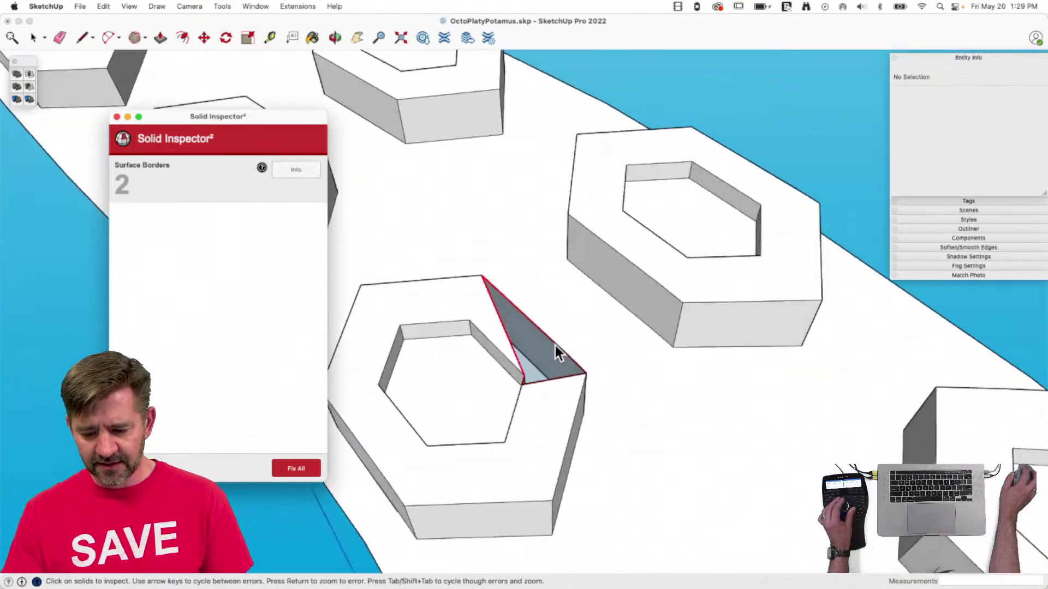
Close the triangular holes in the two sucker faces by redrawing the missing edges between their corner points.
key(l)
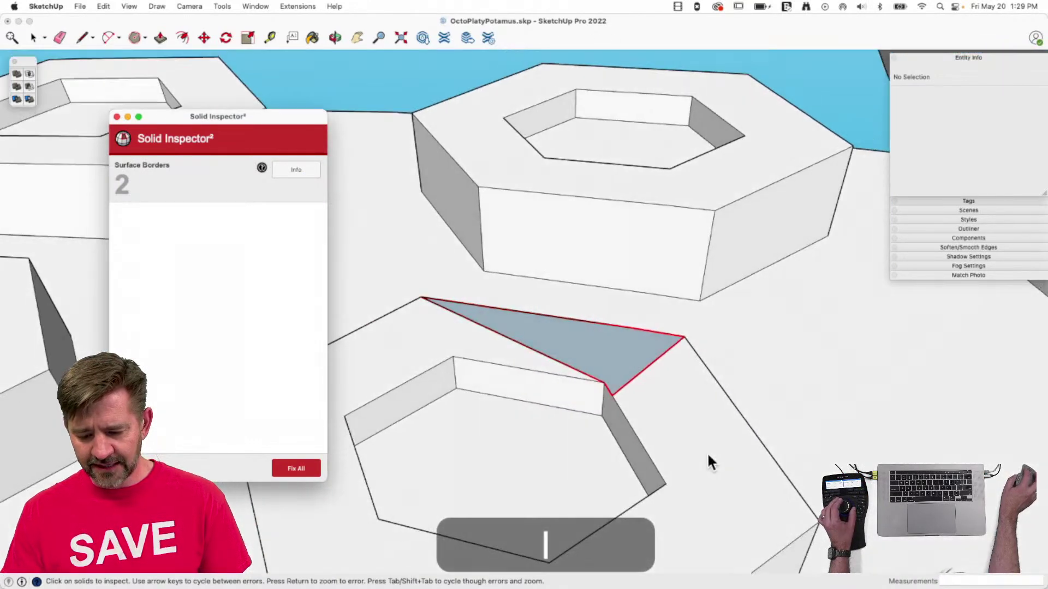
key(Escape)
key(l)
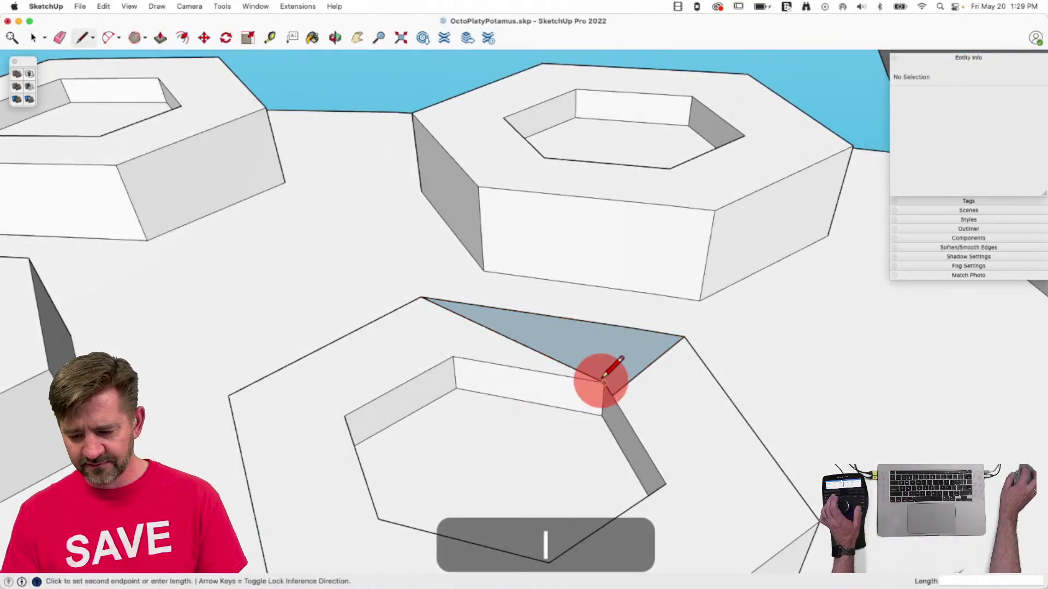
click(678, 337)
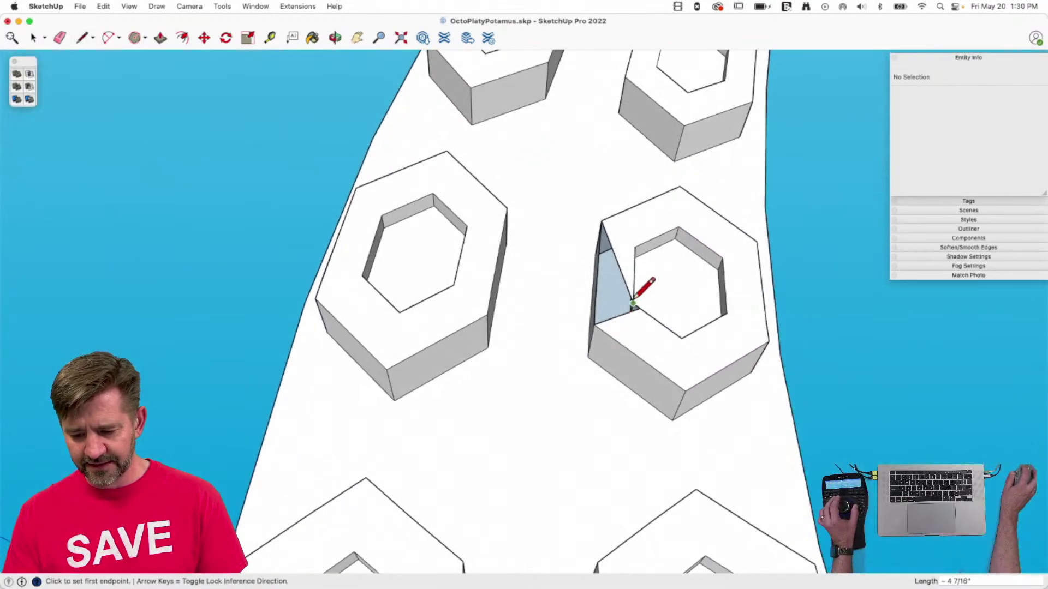
click(633, 303)
click(594, 324)
key(space)
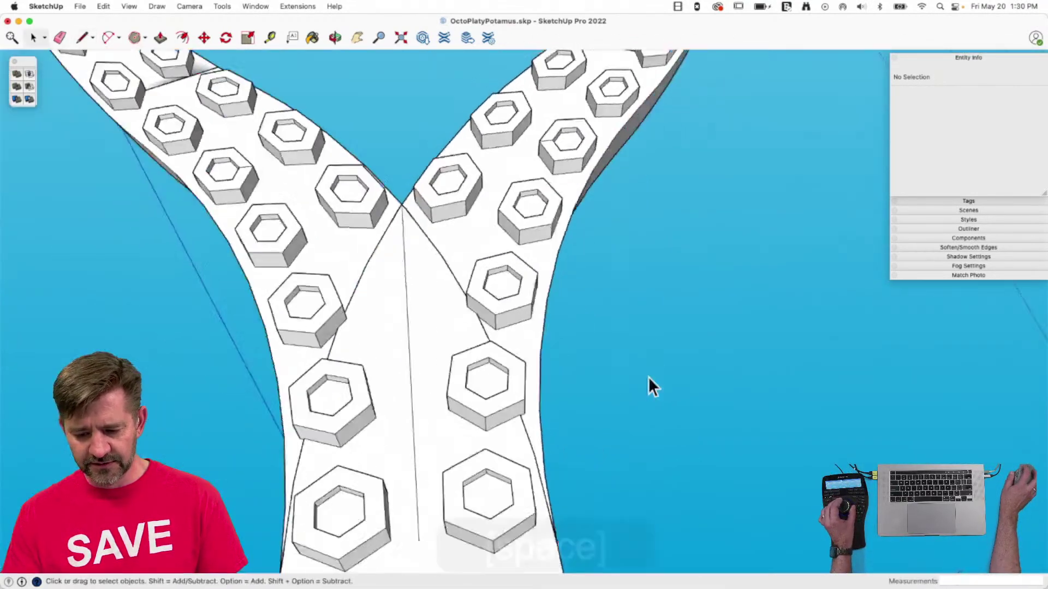
Try to erase the seam edge where the two tentacles meet on the suckered side, and undo it.
key(e)
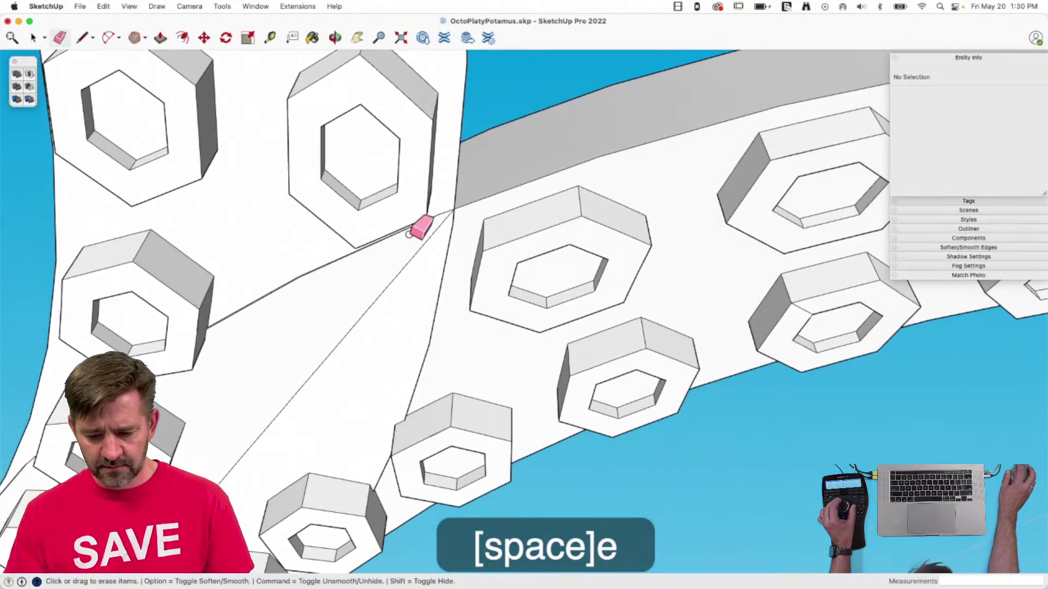
key(super+z)
key(space)
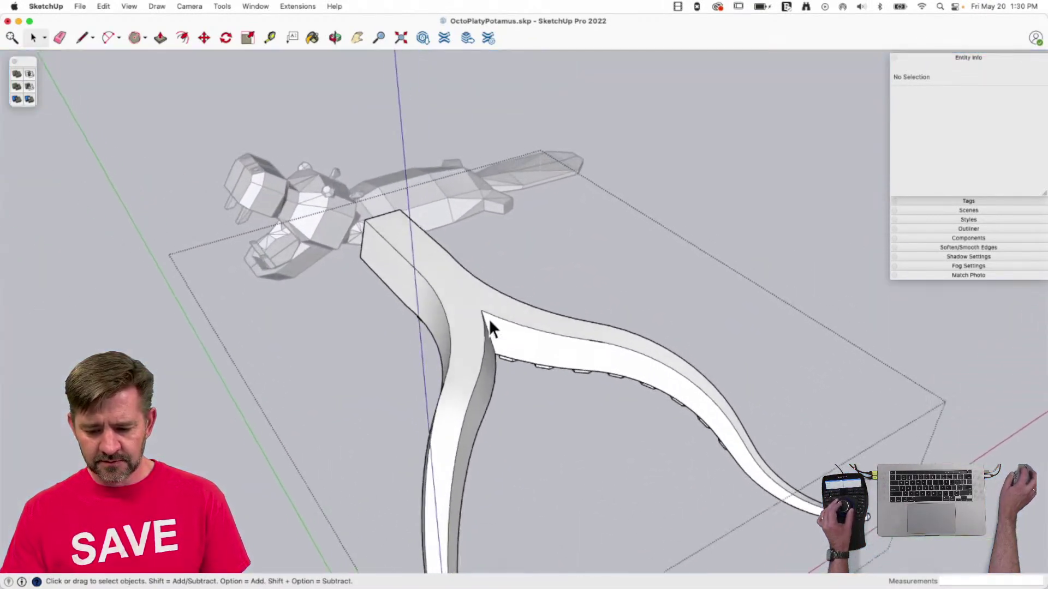
Inspect the forked tentacle group with Solid Inspector² and fix its internal and reversed faces.
click(477, 317)
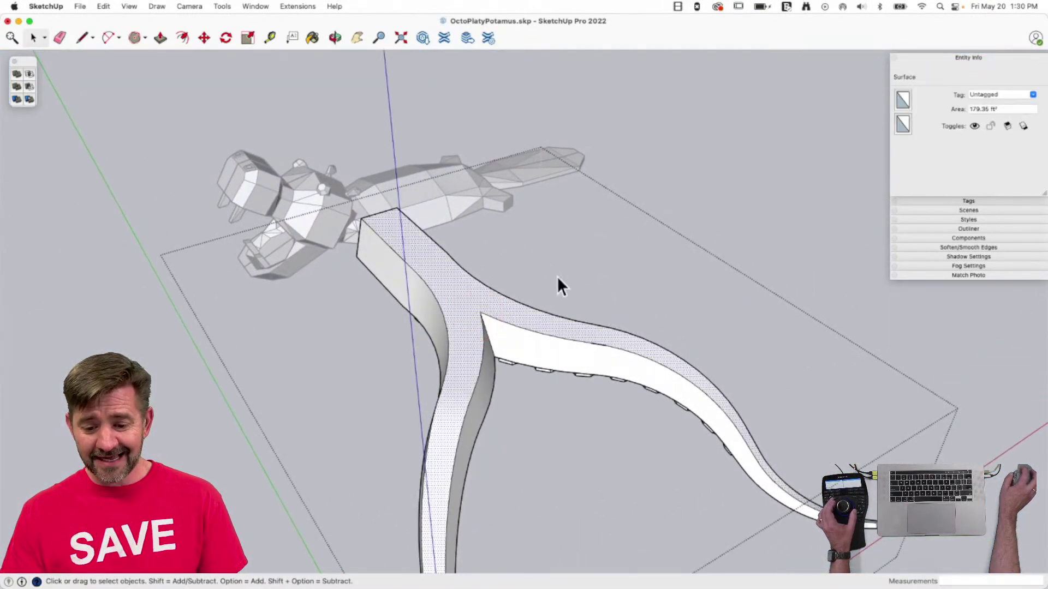
click(425, 272)
drag(235, 3, 284, 395)
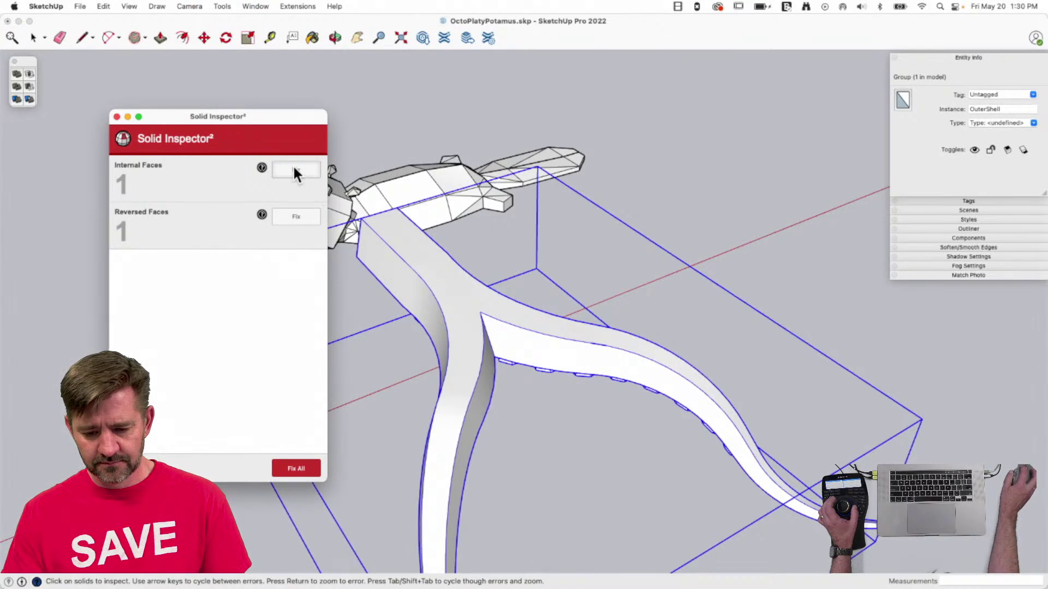
click(295, 171)
click(296, 171)
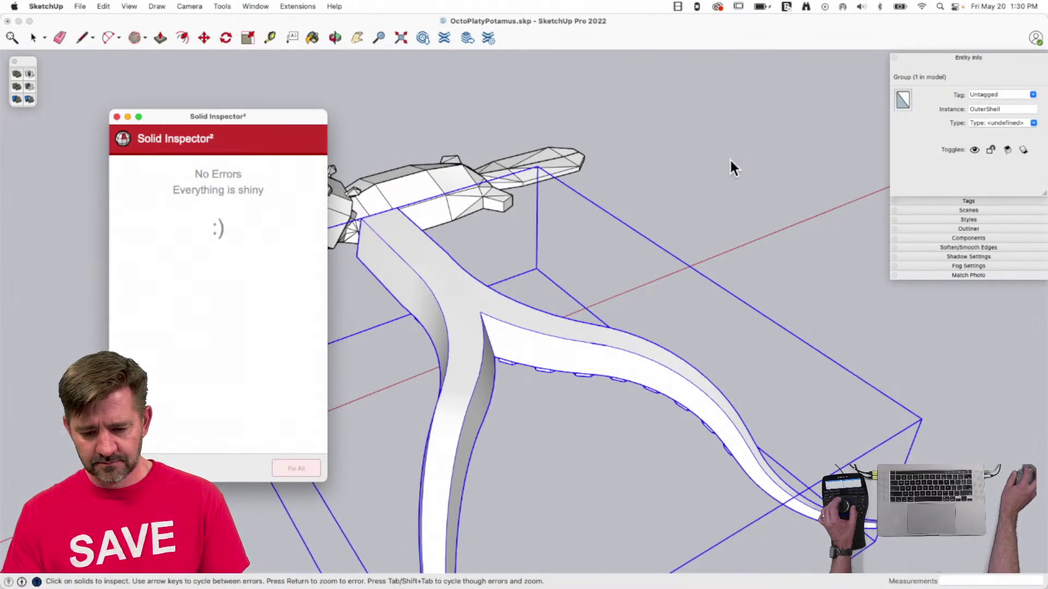
click(117, 117)
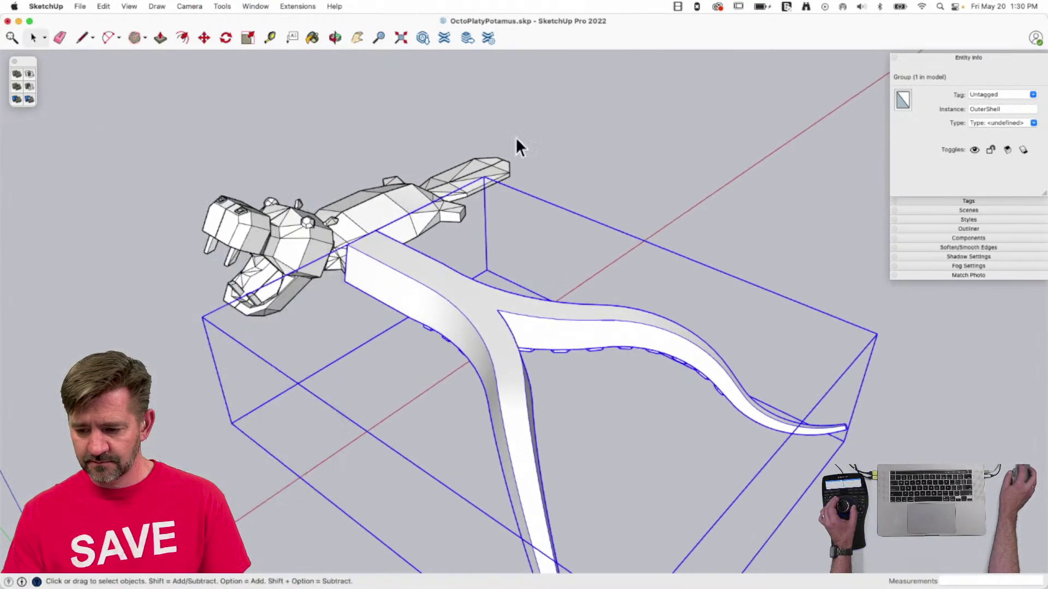
Reselect the forked tentacle and check it again with Solid Inspector² for remaining errors.
click(552, 139)
click(444, 297)
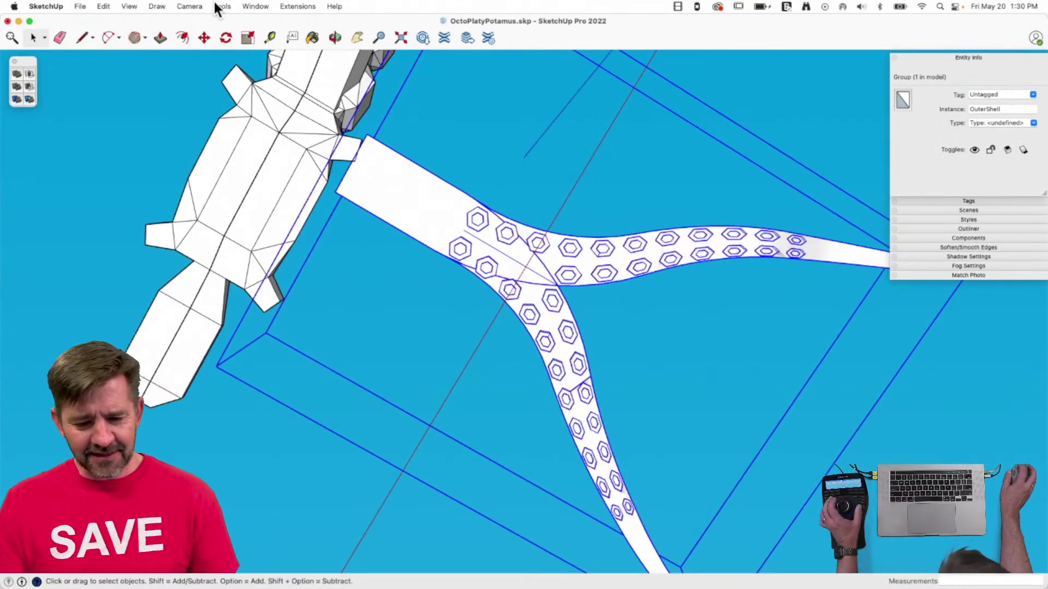
click(221, 7)
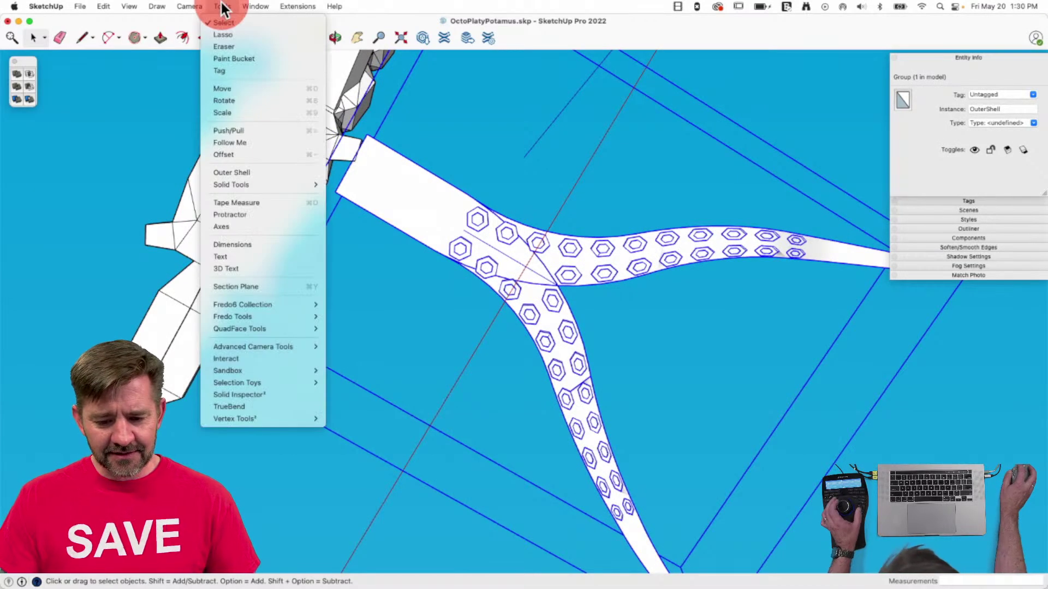
click(288, 395)
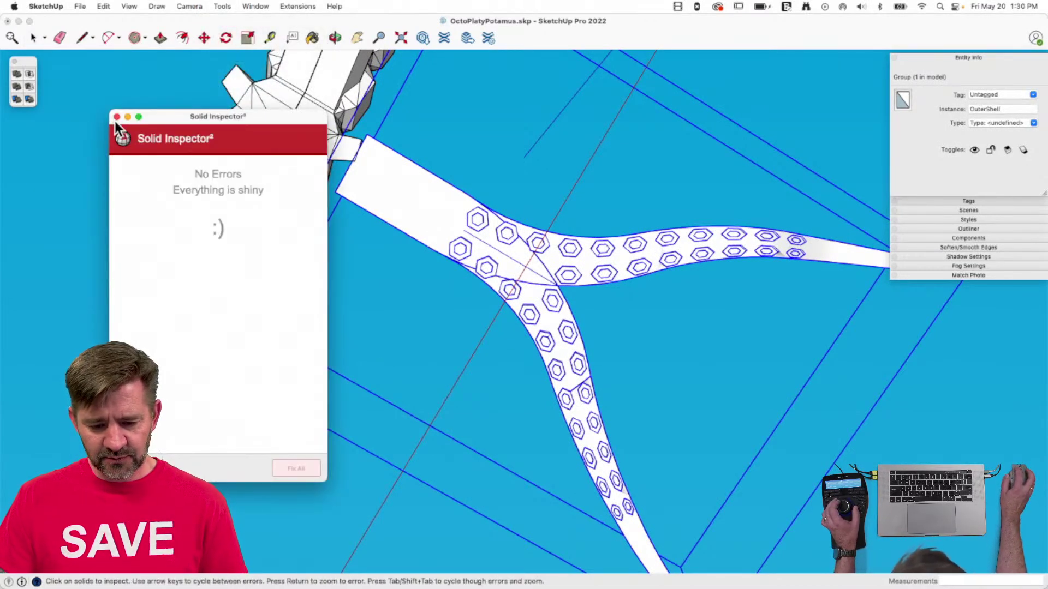
click(116, 117)
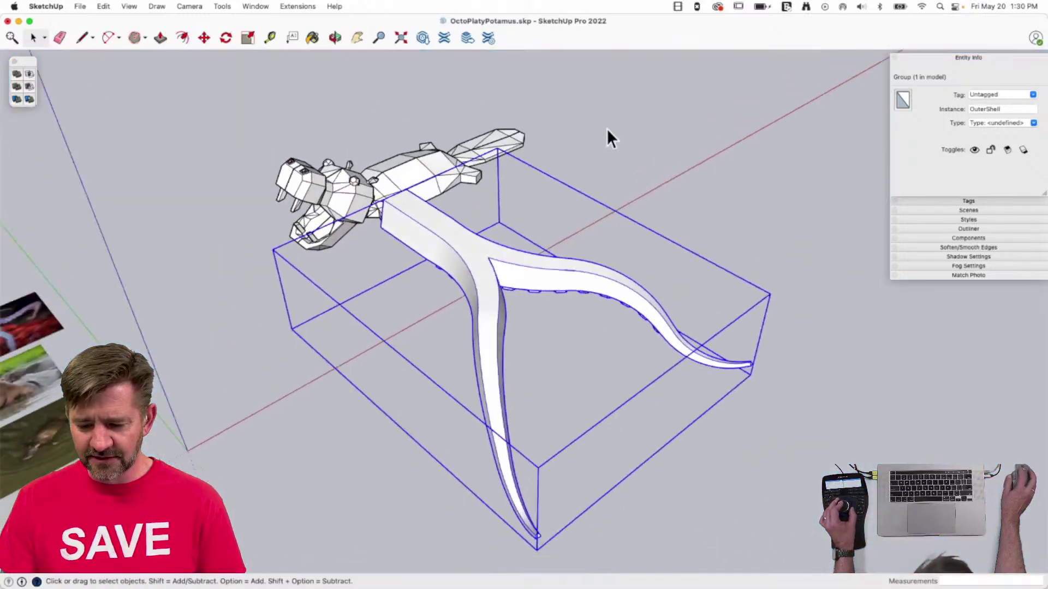
Open the tentacle group, show its hidden geometry, and erase the doubled edge along the upper side of the branch.
click(606, 129)
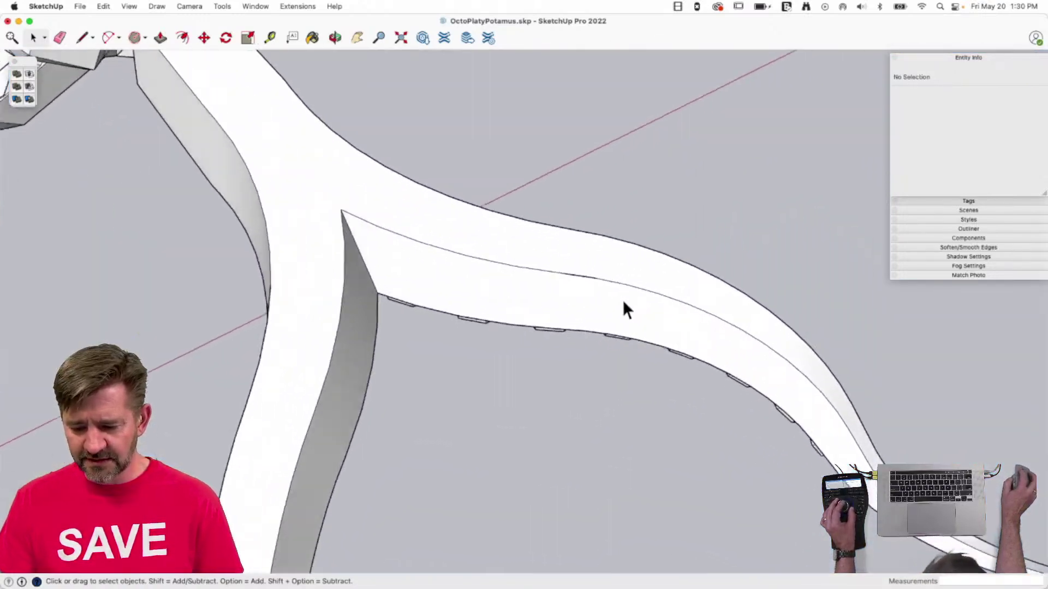
double_click(648, 243)
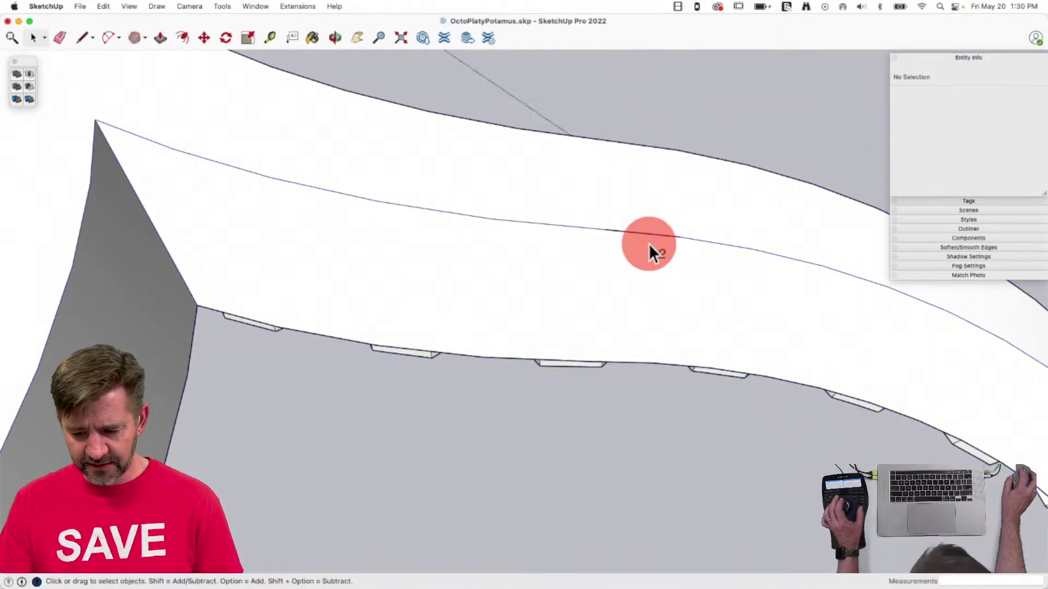
key(alt+h)
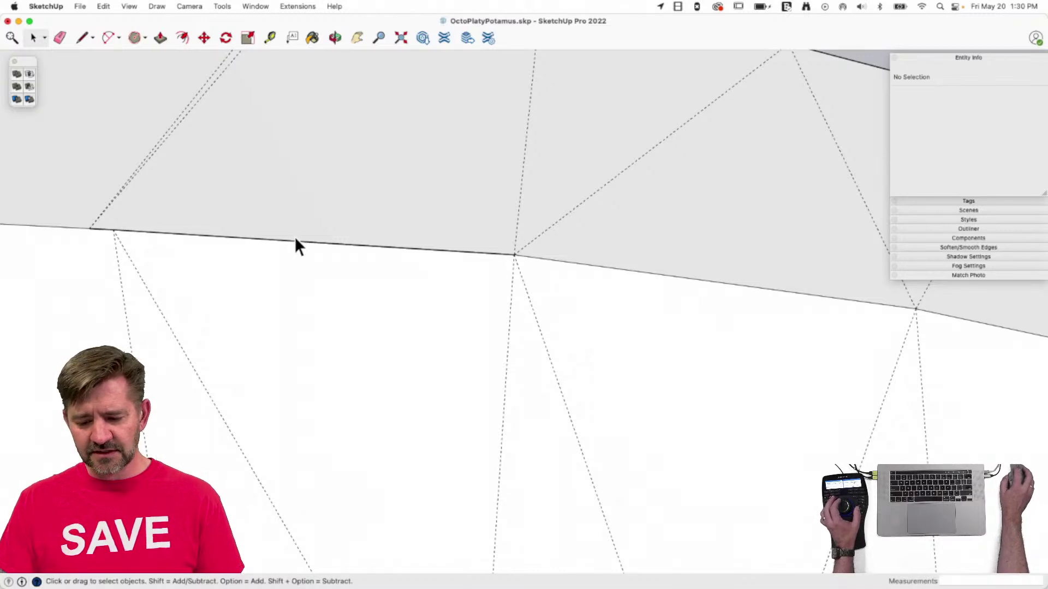
key(e)
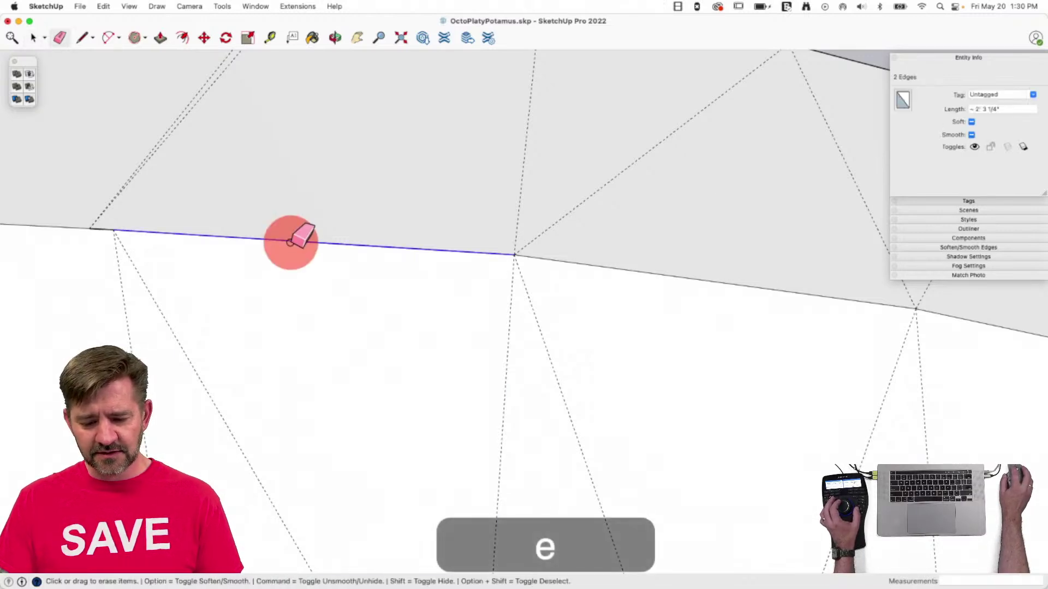
click(290, 241)
Redraw the edges across the gap to rebuild the side and top faces, and soften the new diagonal edges.
click(99, 230)
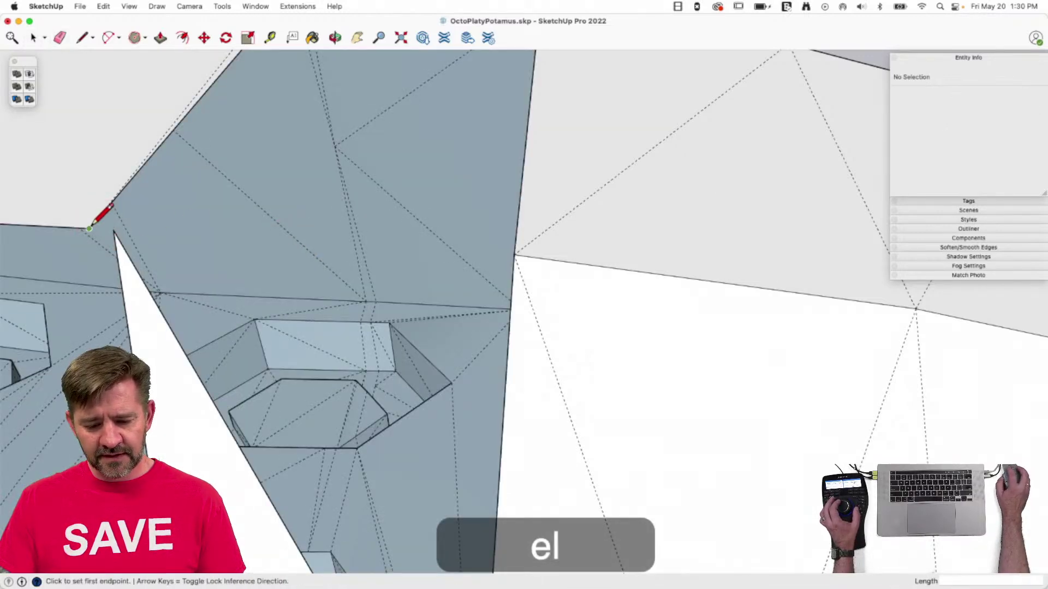
click(113, 229)
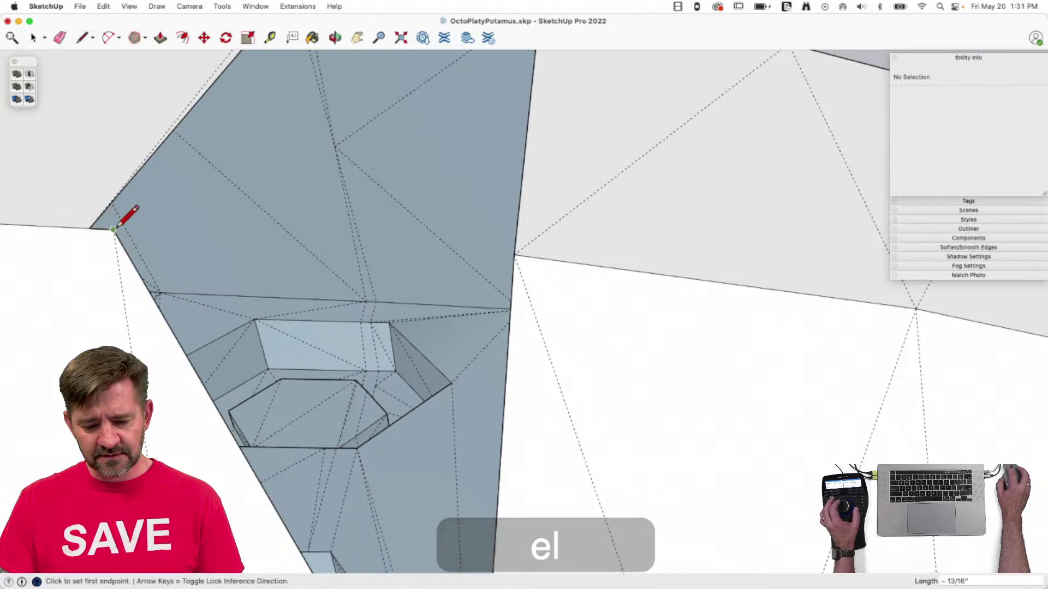
click(514, 254)
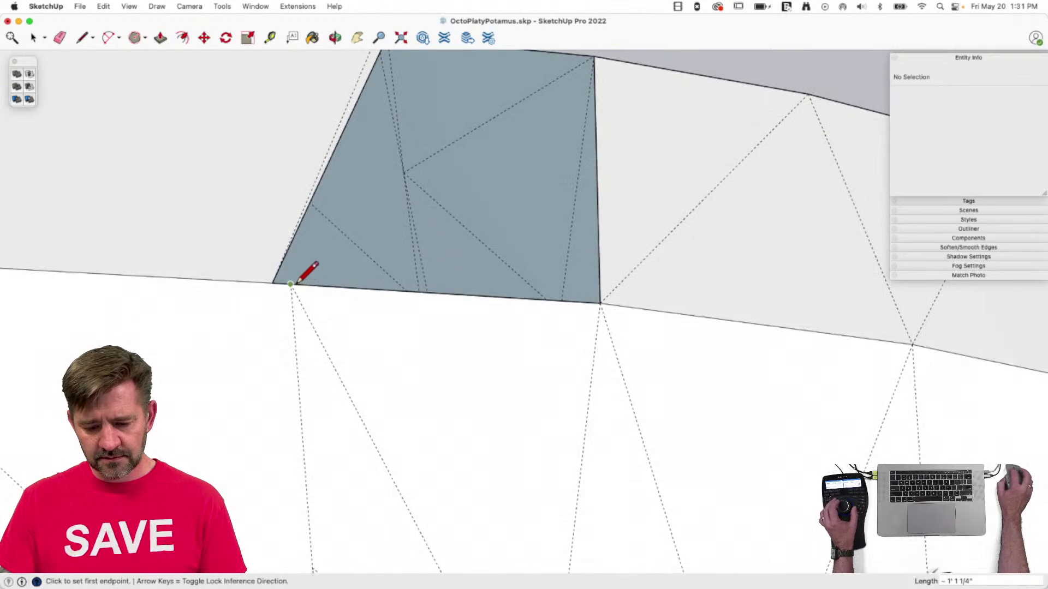
click(588, 118)
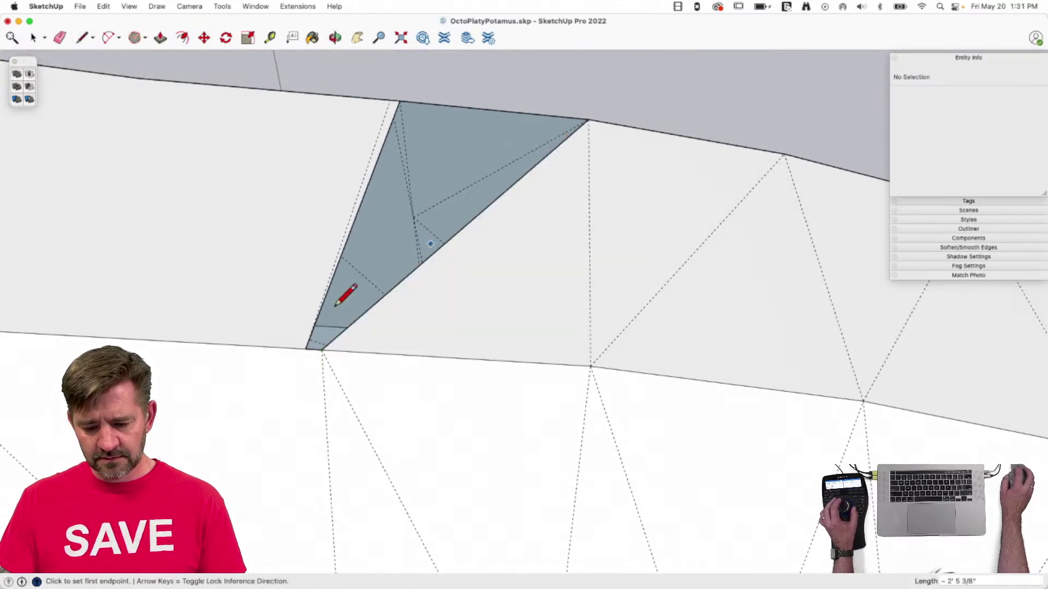
click(399, 98)
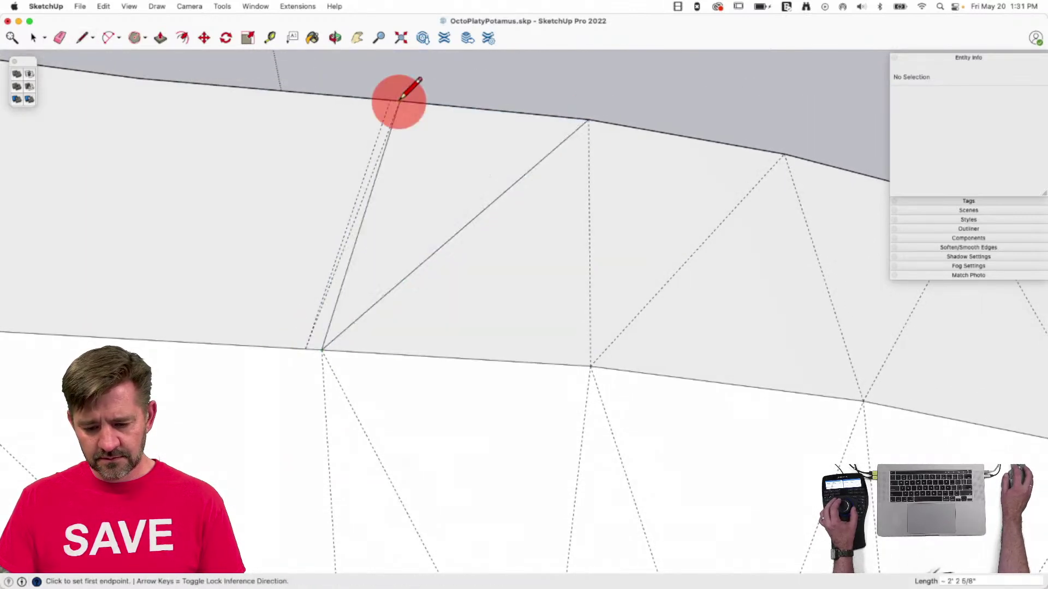
key(e)
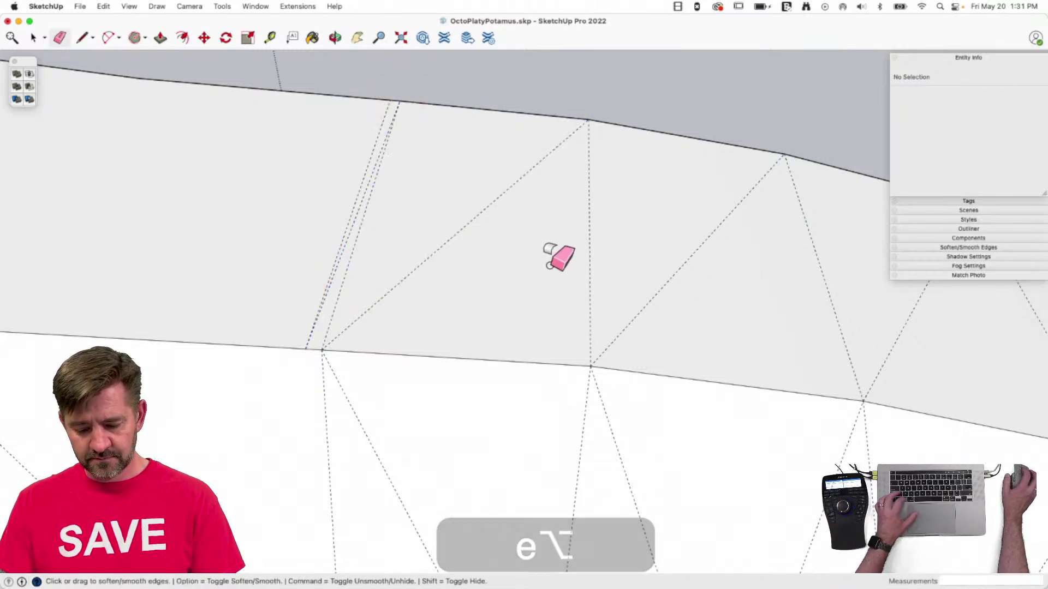
key(space)
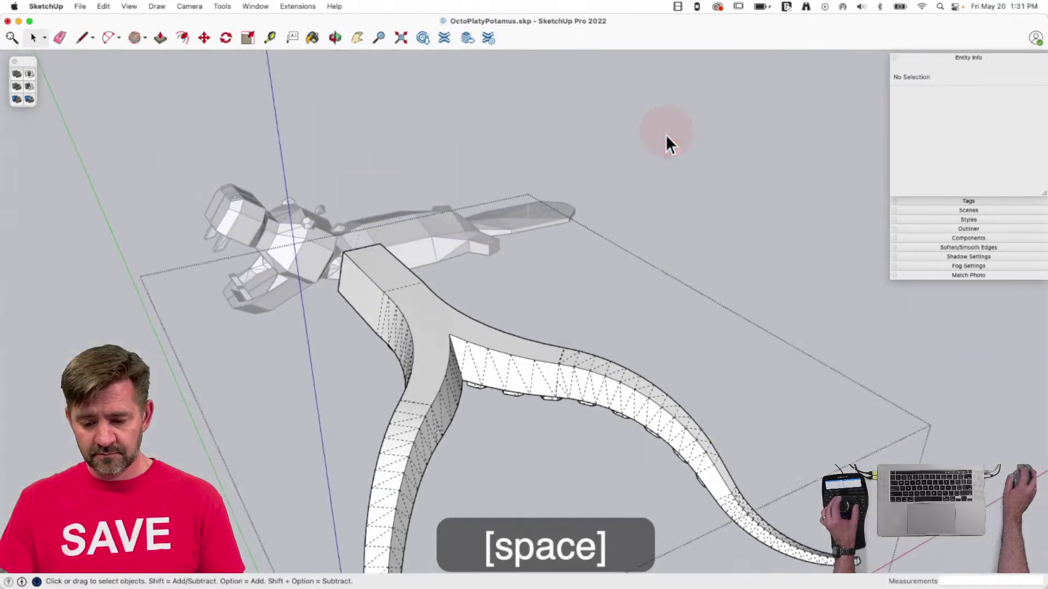
Run Solid Inspector² on the repaired forked tentacle to check for remaining errors.
click(421, 318)
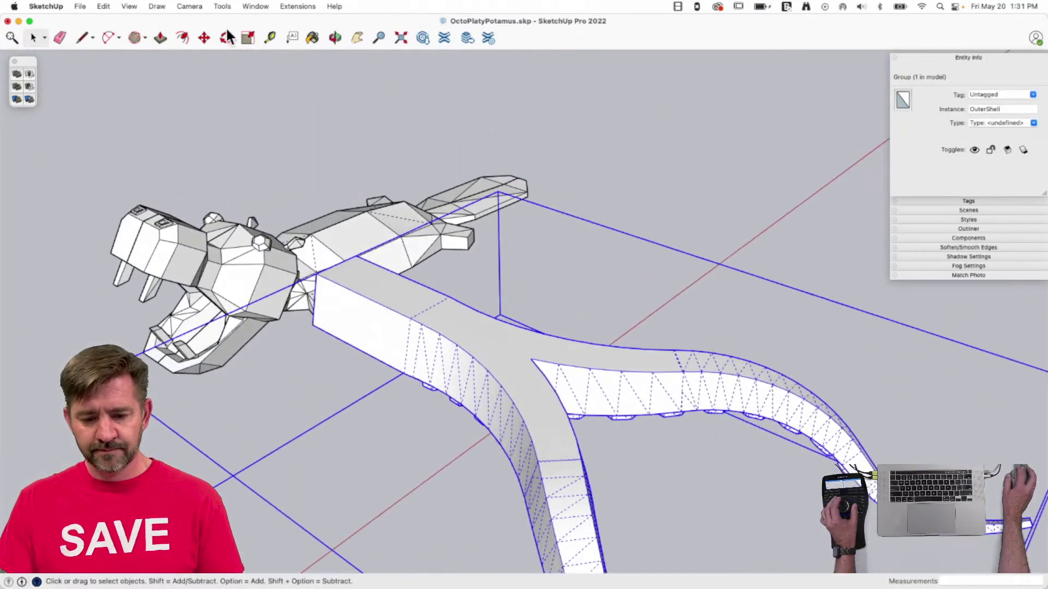
click(222, 7)
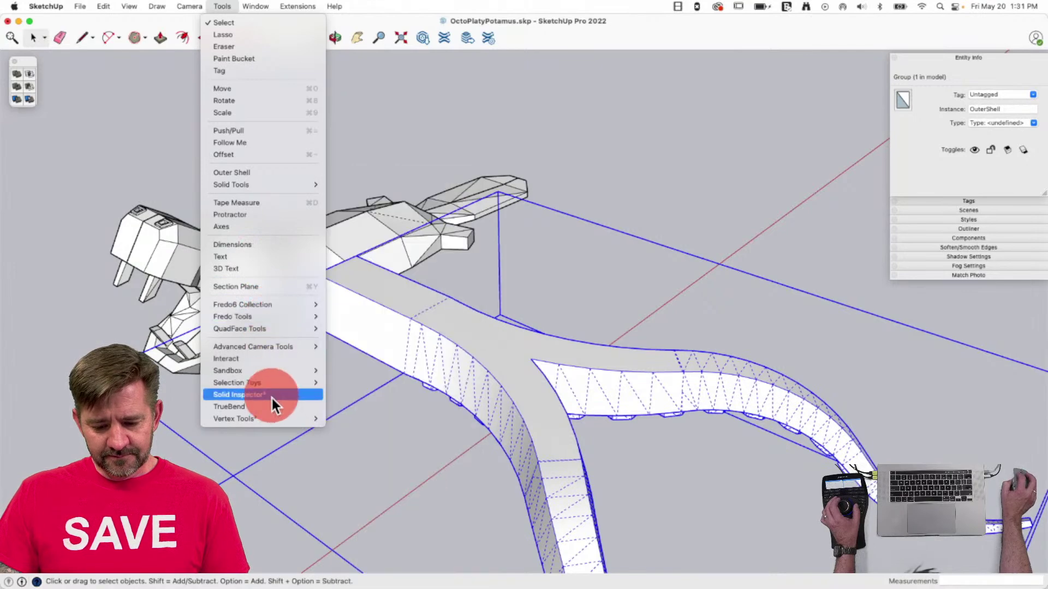
click(271, 396)
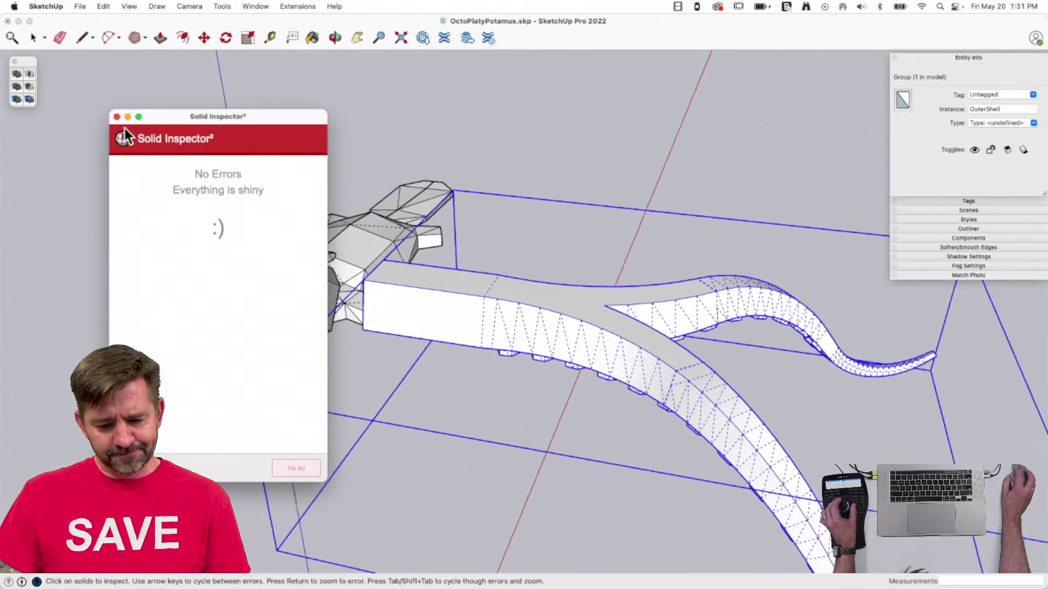
click(116, 117)
click(691, 135)
Scale the forked tentacle up uniformly by a factor of 10 from its outer corner.
click(427, 323)
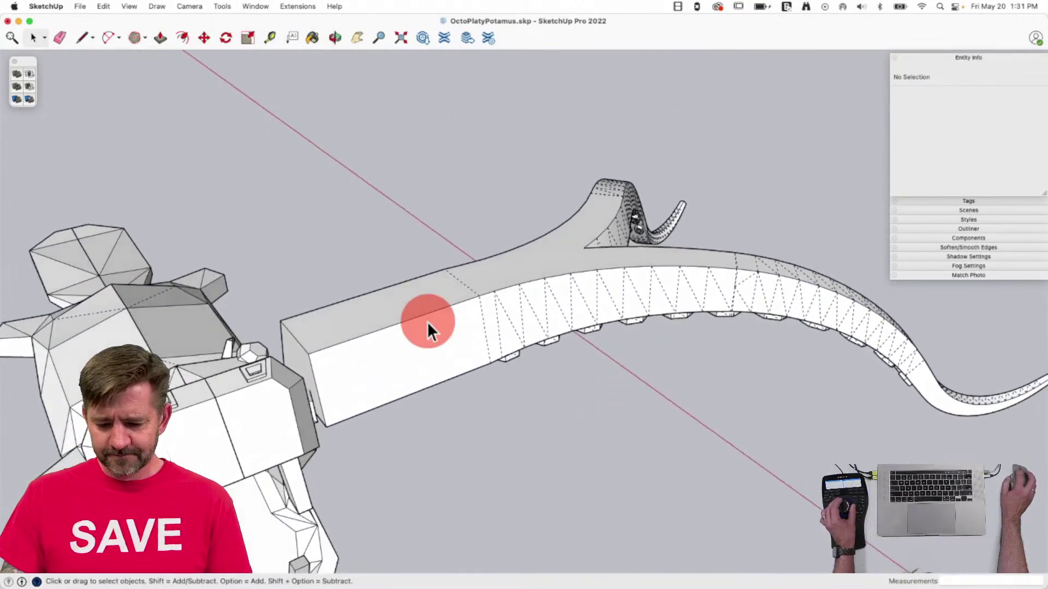
key(s)
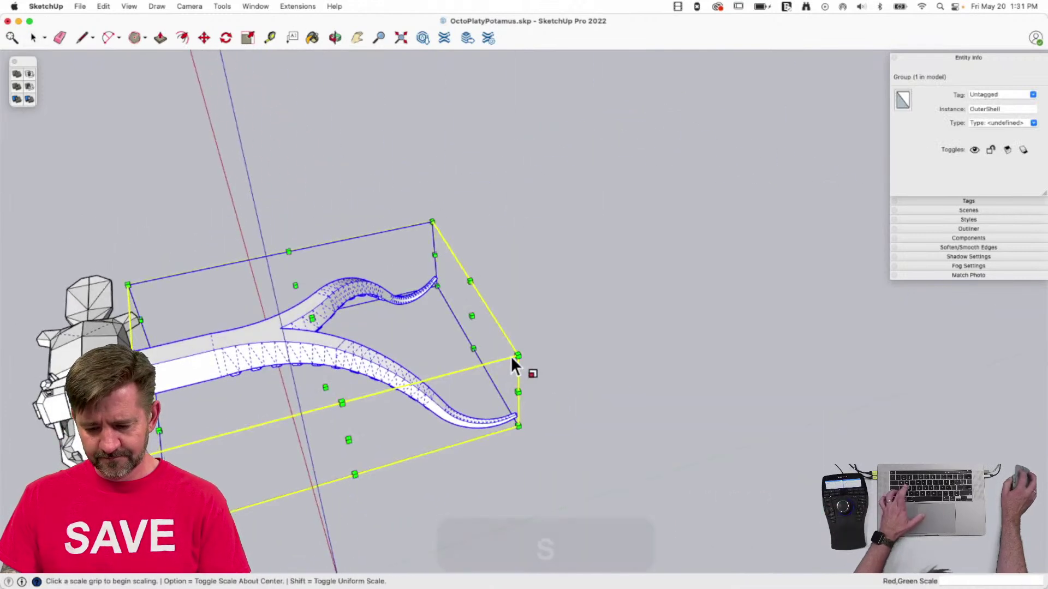
drag(516, 357, 738, 323)
text(10)
key(Return)
key(space)
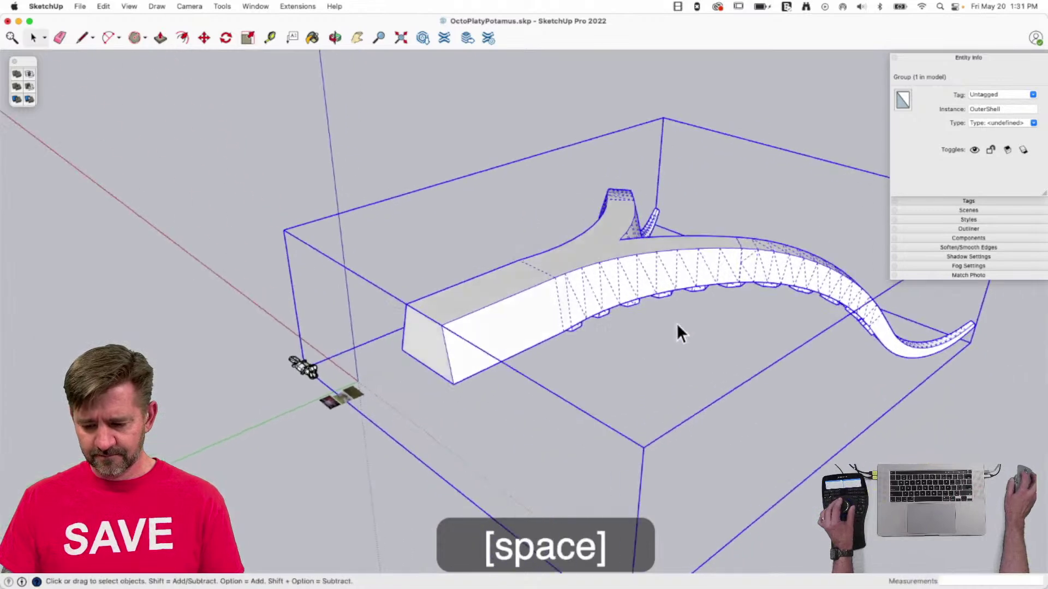
Explode the enlarged tentacle group and regroup all of its geometry.
right_click(558, 286)
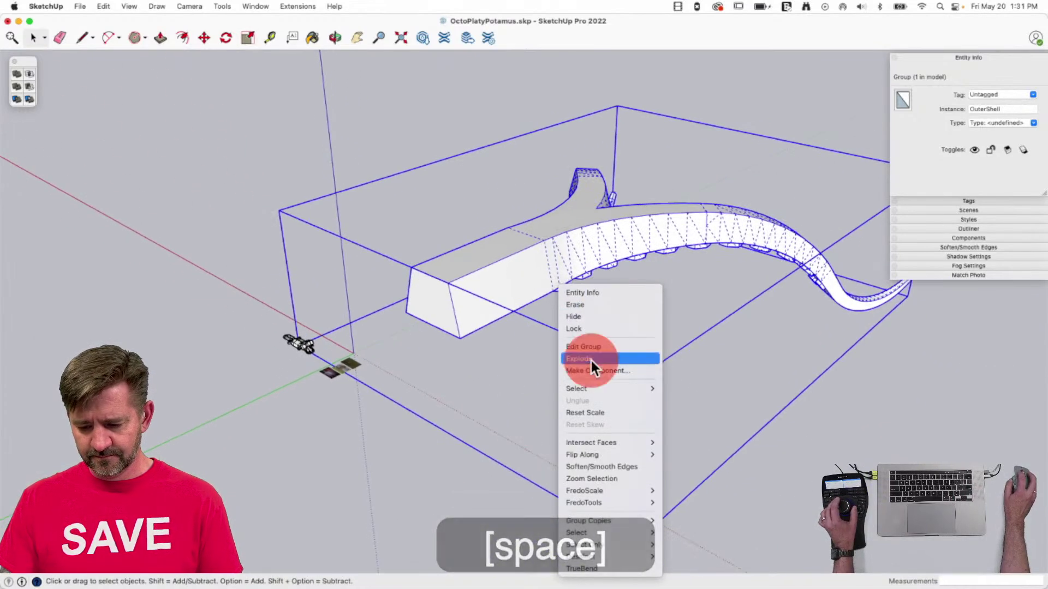
click(590, 358)
right_click(541, 263)
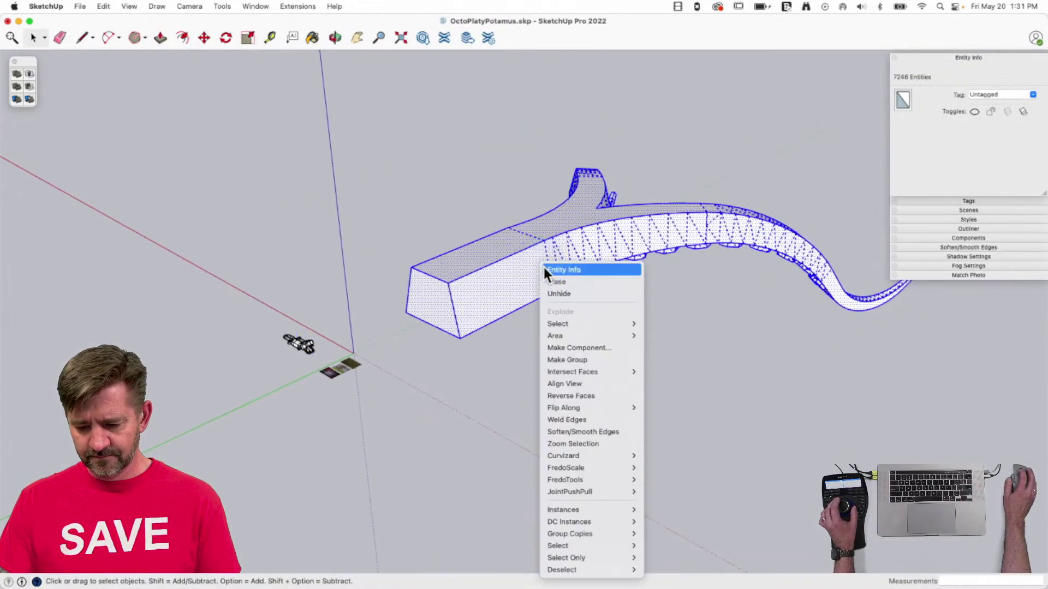
click(571, 361)
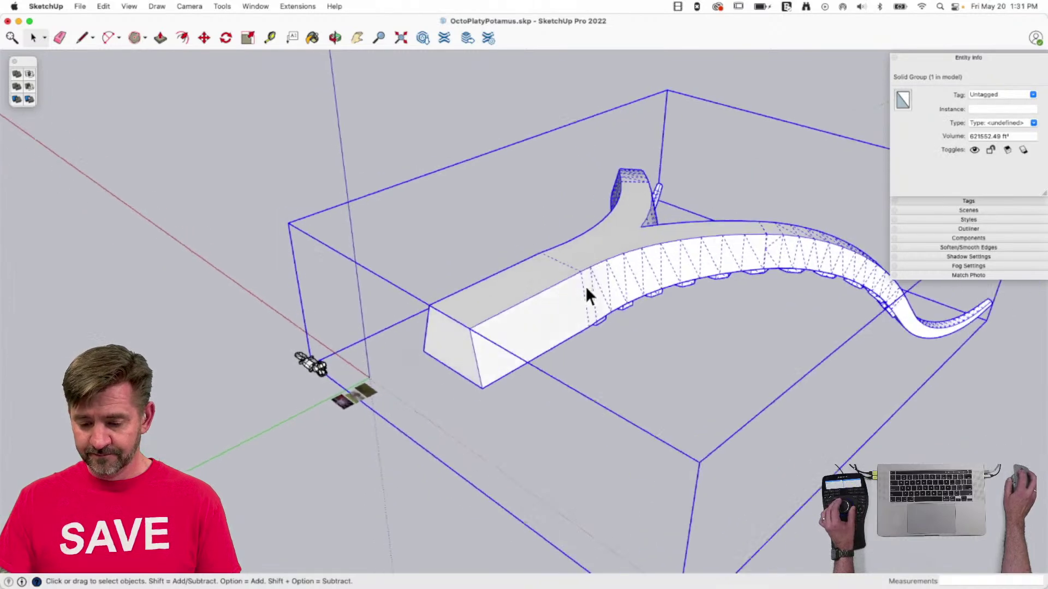
Move the forked tentacle group clear of the body and reference images.
scroll(560, 286, down, 3)
key(s)
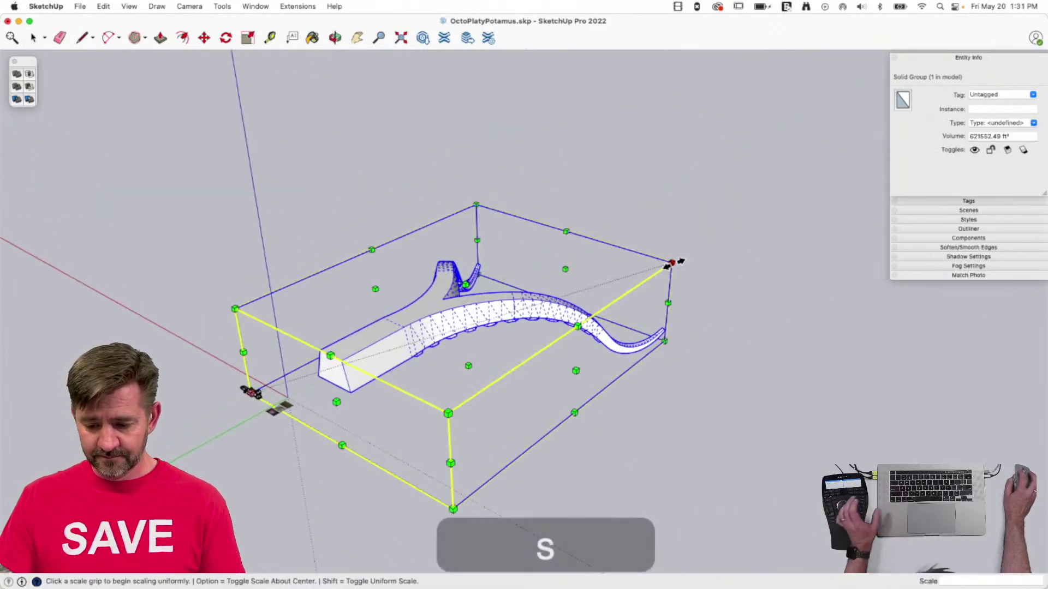
key(space)
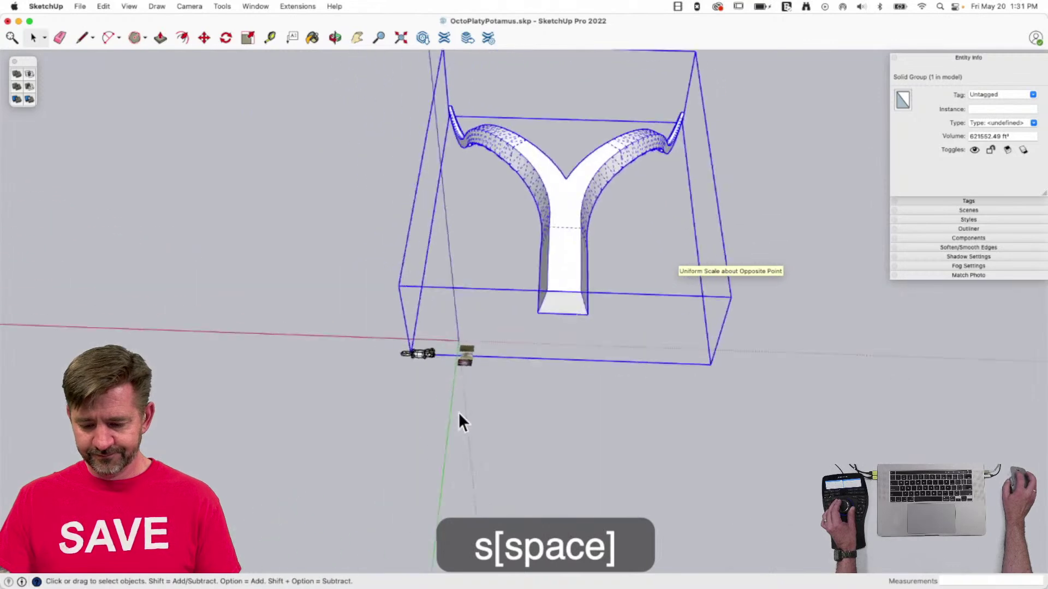
key(m)
click(700, 380)
click(333, 416)
key(space)
Erase one of the two mirrored Platy-Half components.
click(595, 376)
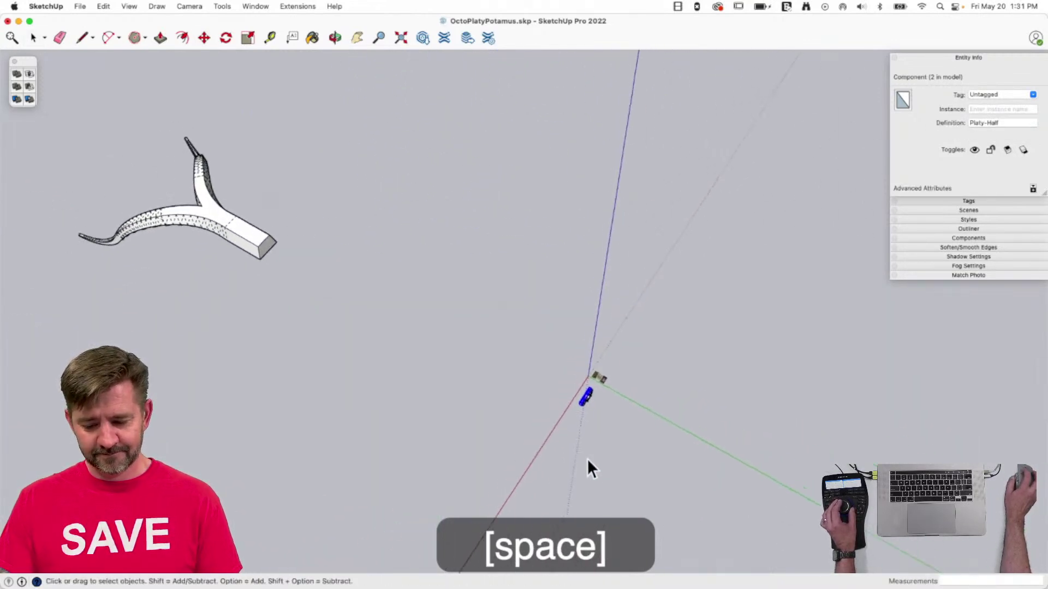
click(633, 384)
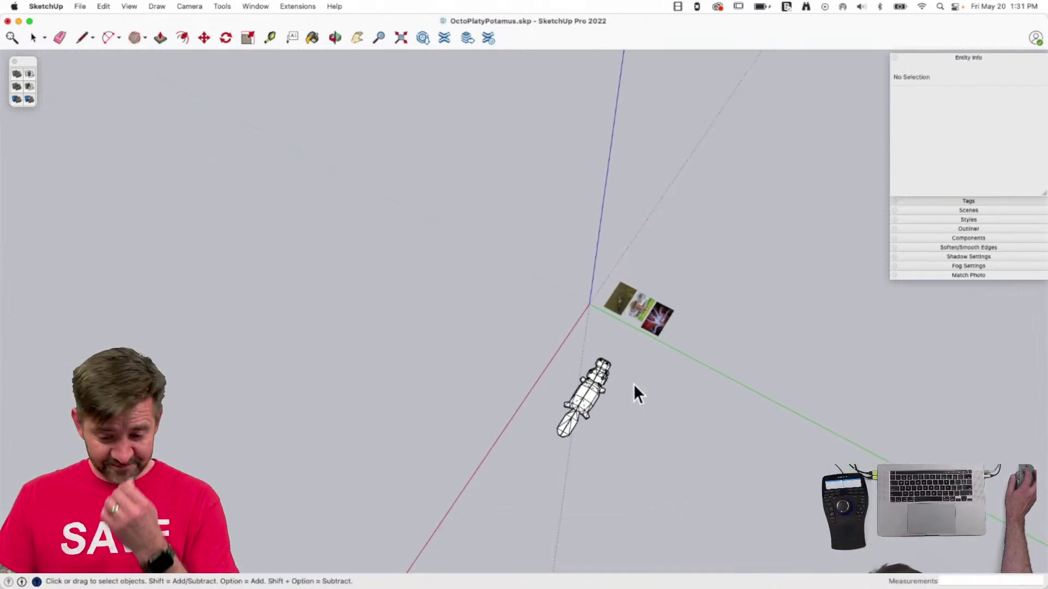
key(e)
click(596, 393)
key(space)
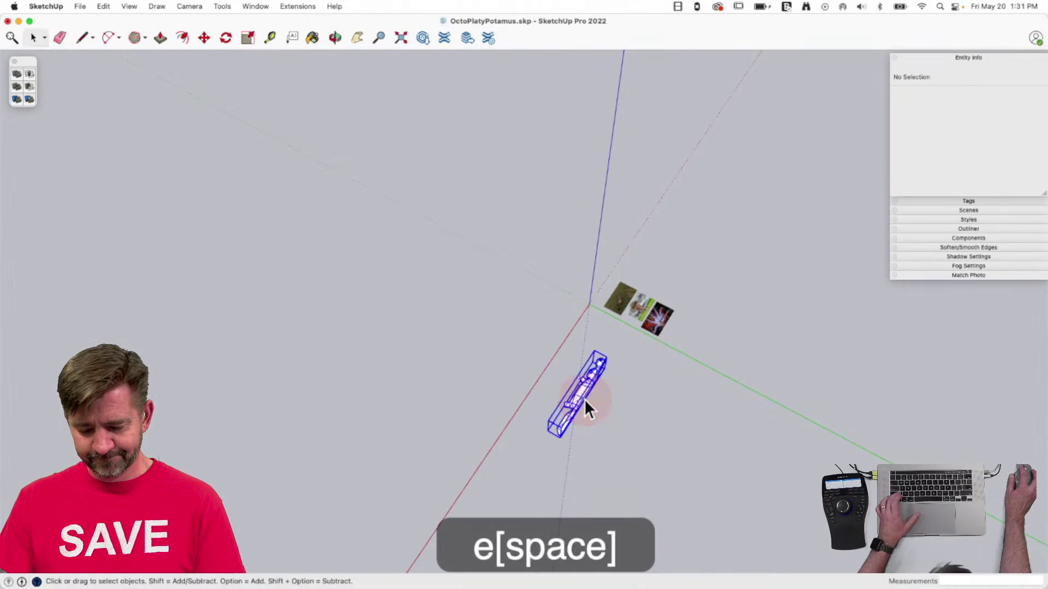
Scale the remaining Platy-Half body up uniformly and move it so its front leg meets the tentacle's base.
click(584, 401)
key(s)
drag(538, 425, 715, 475)
key(m)
scroll(708, 471, up, 5)
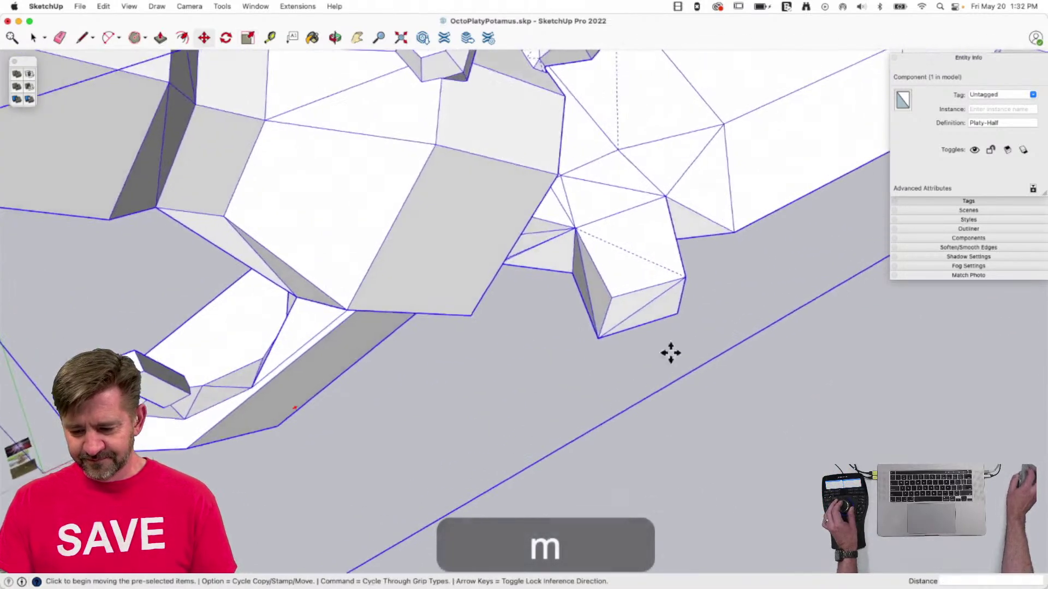
click(646, 289)
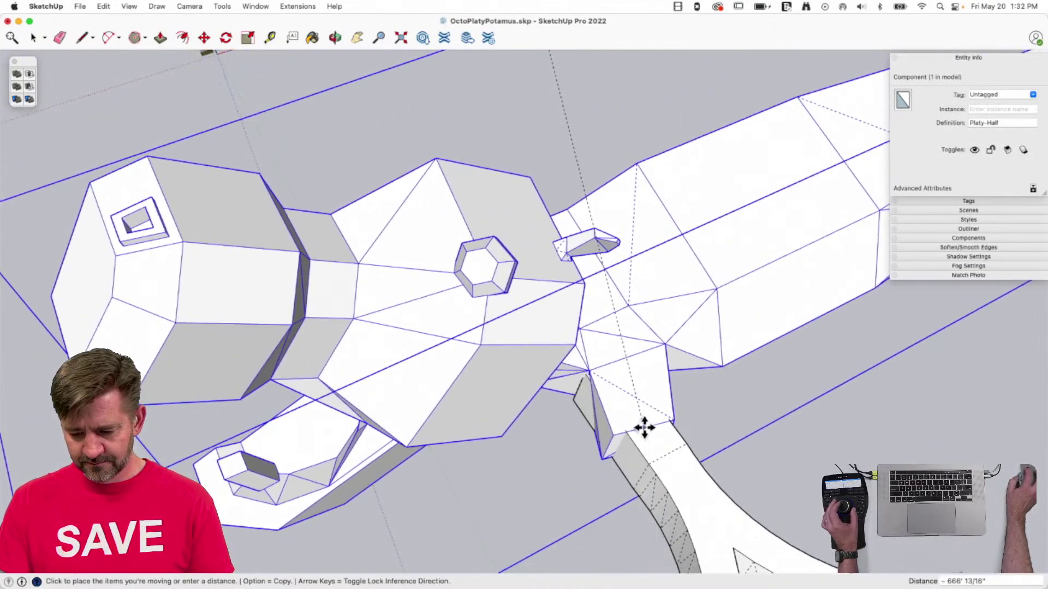
key(q)
key(space)
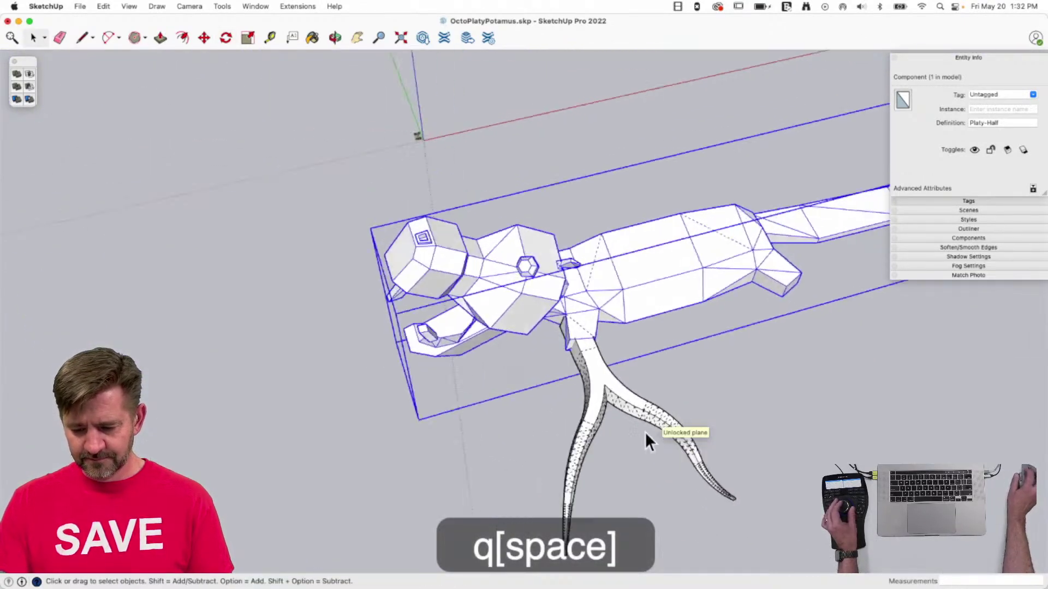
Rotate the forked tentacle to line up with the front leg and shift it sideways about 10' to center it on the leg's end.
click(648, 410)
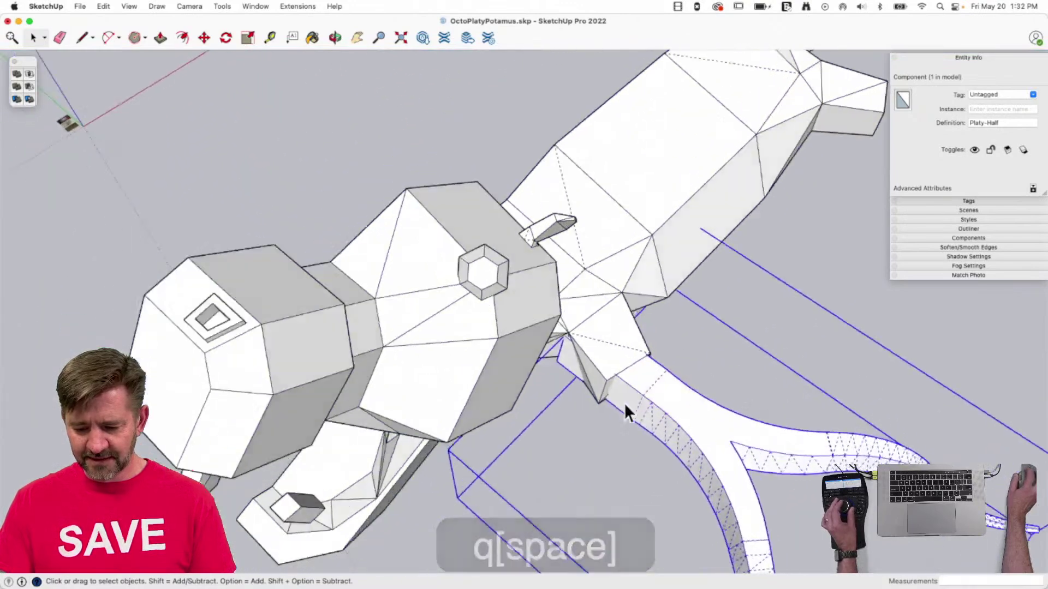
key(q)
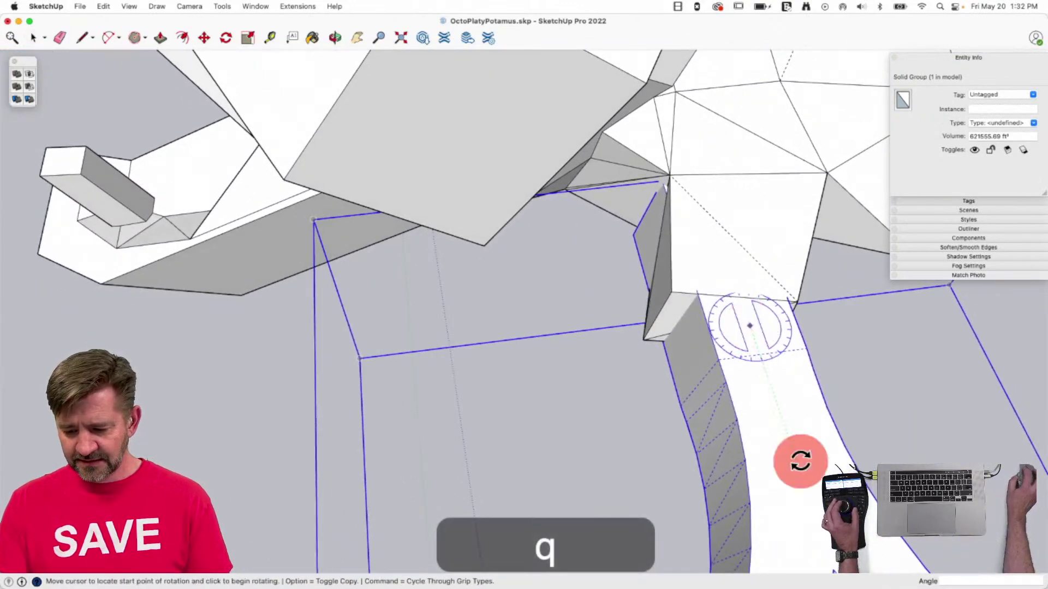
key(m)
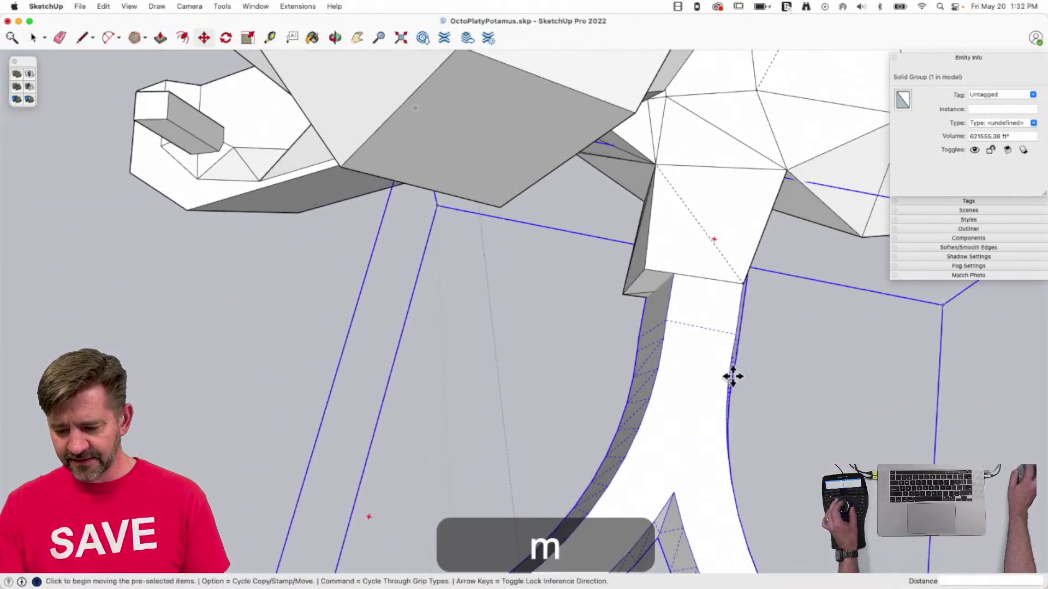
click(679, 387)
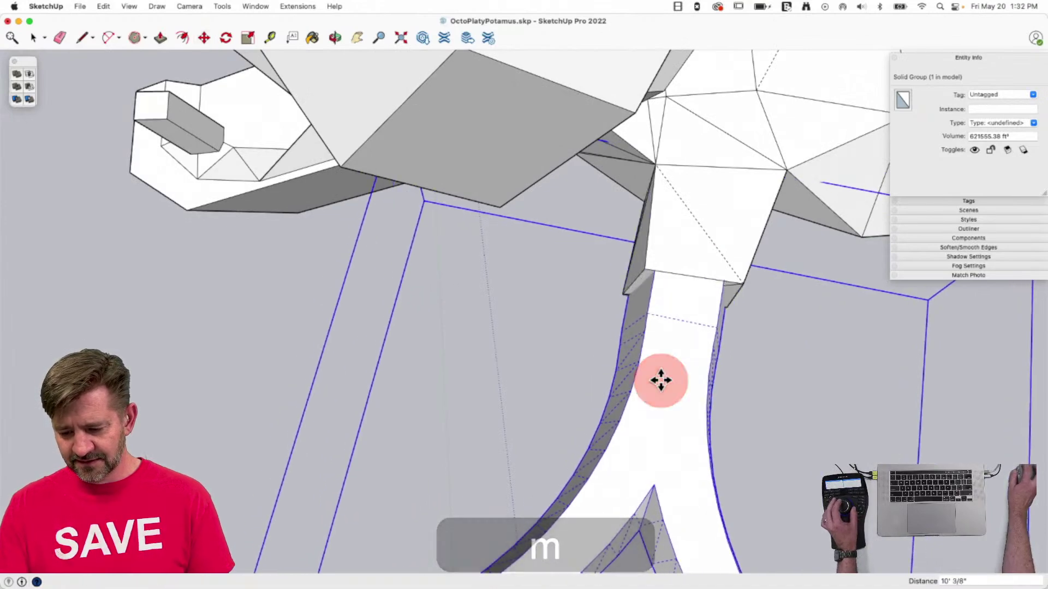
click(660, 380)
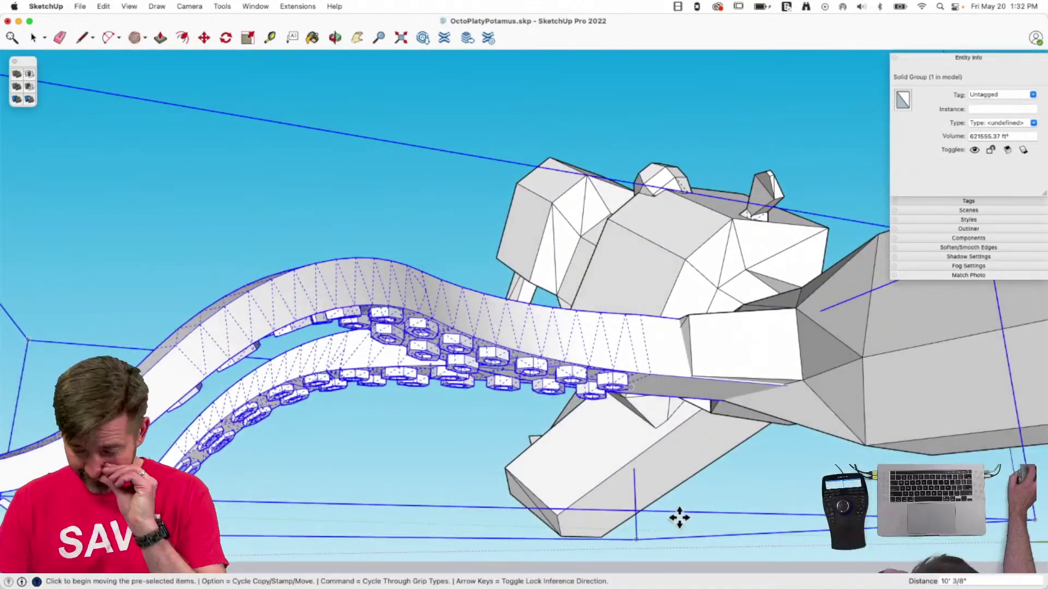
Reduce the tentacle's height with two blue-axis scalings, the second by about 0.98, to fit the front leg's end.
key(space)
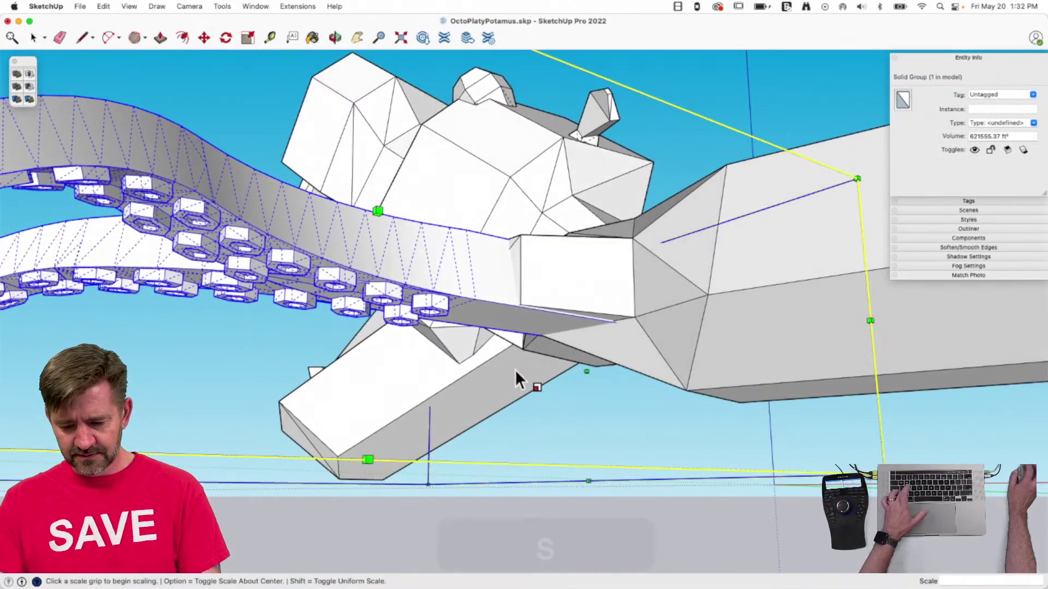
click(170, 462)
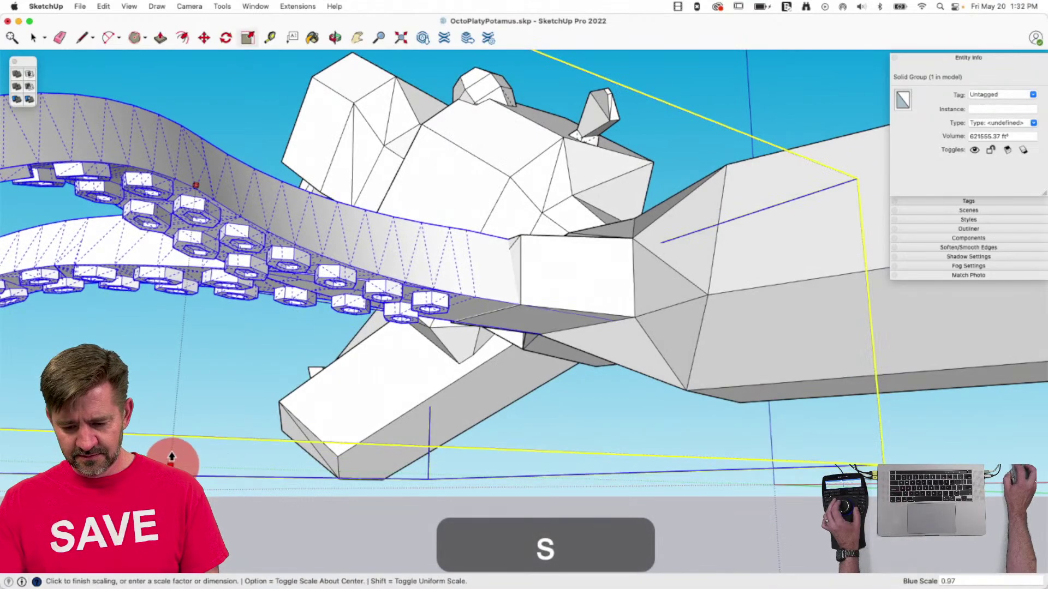
click(171, 457)
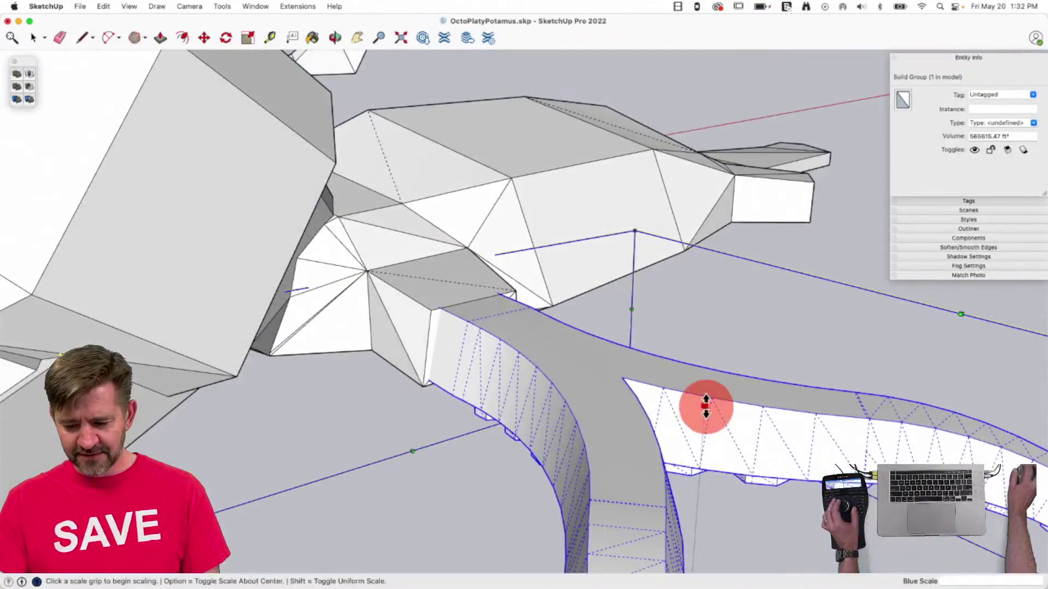
click(704, 405)
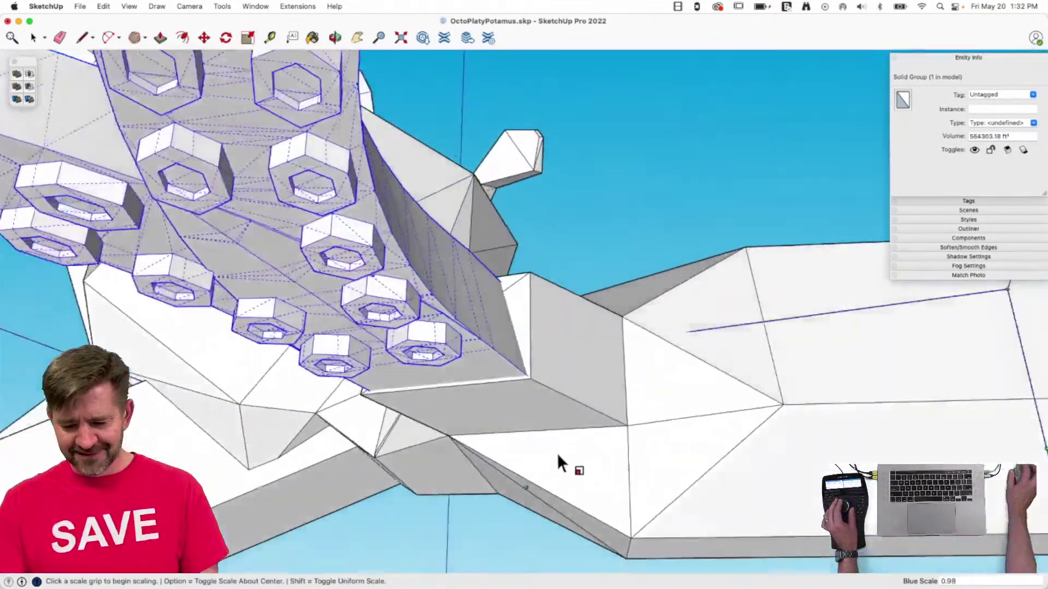
Shift the tentacle vertically along the blue axis to align its base with the front leg's end face.
key(m)
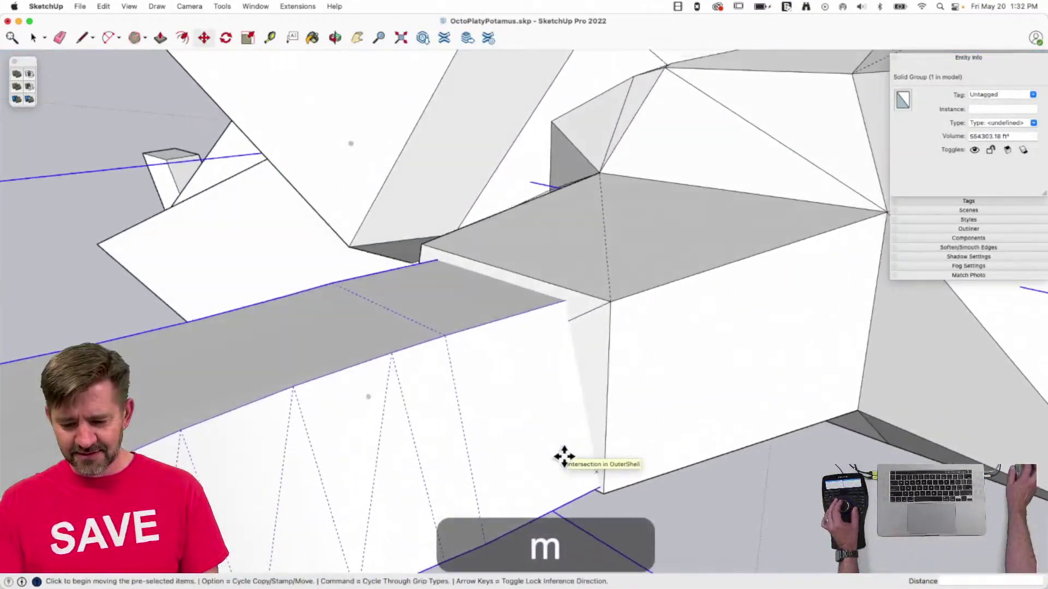
click(563, 457)
key(Up)
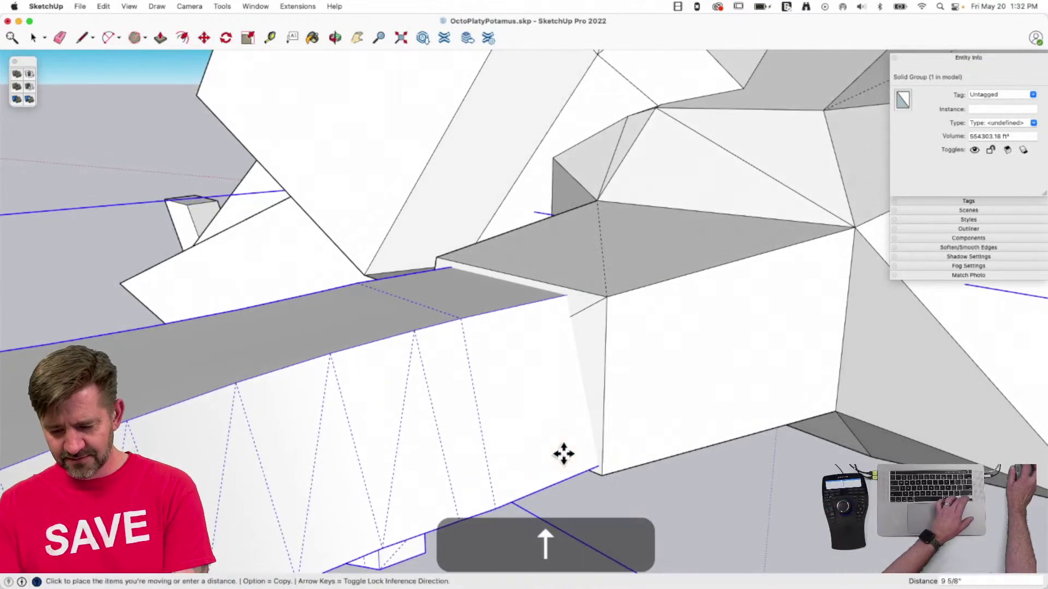
key(space)
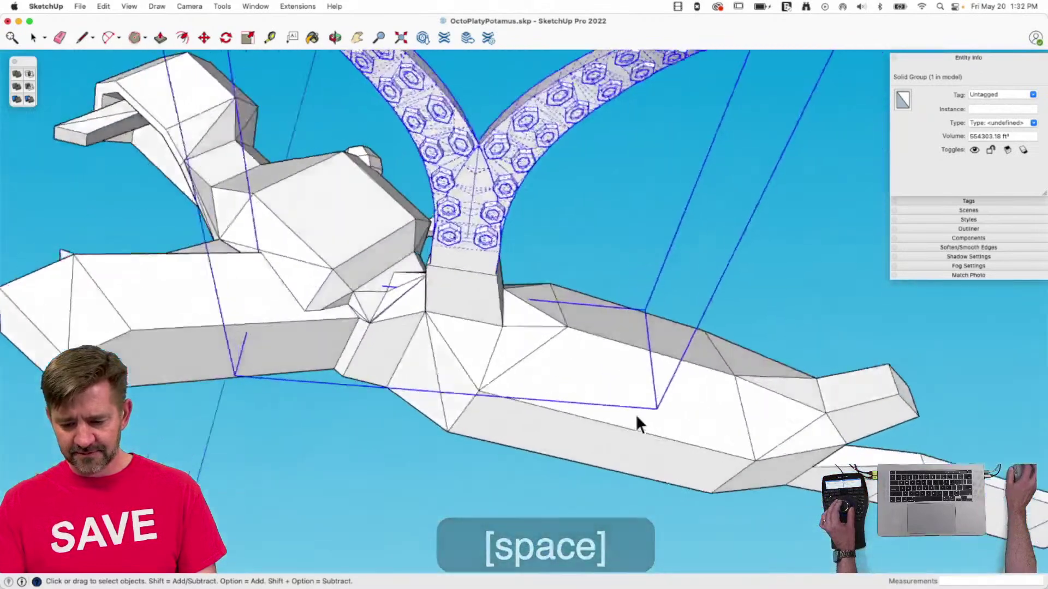
Copy the tentacle by its lower base corner to the end of the rear leg.
key(m)
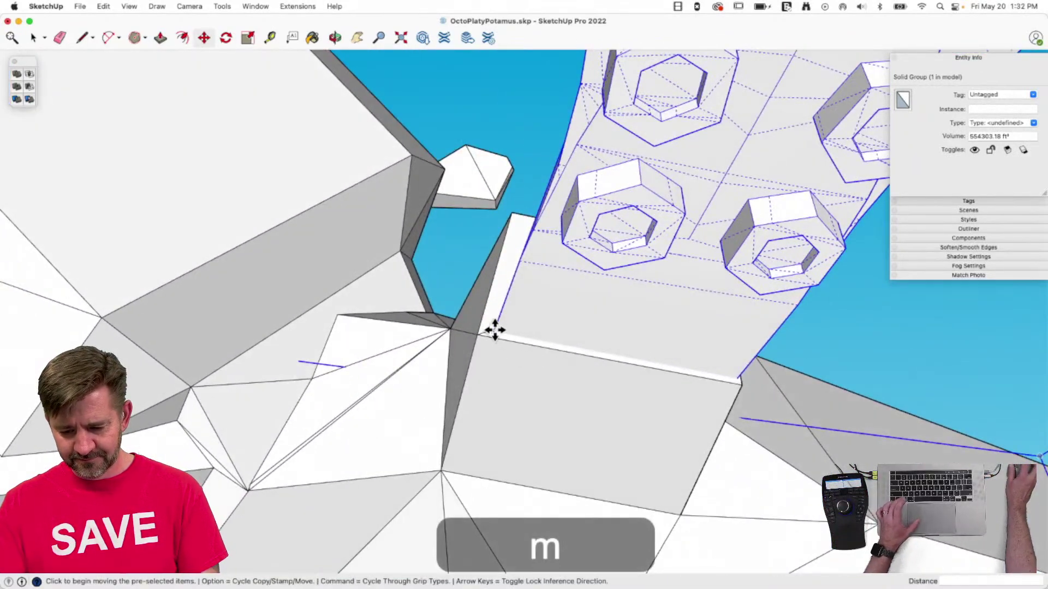
scroll(493, 334, up, 3)
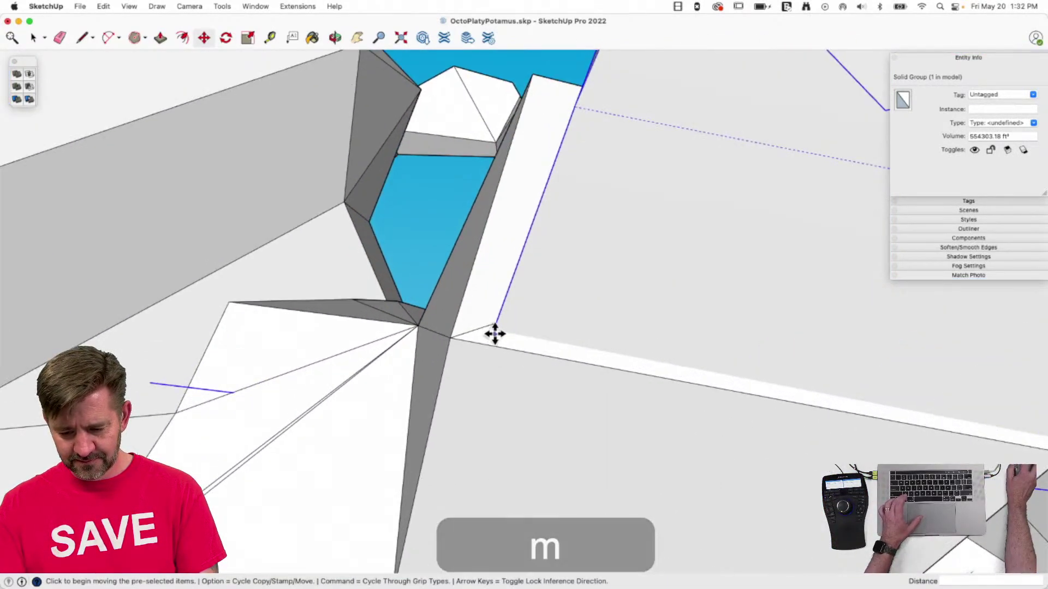
click(494, 331)
key(alt)
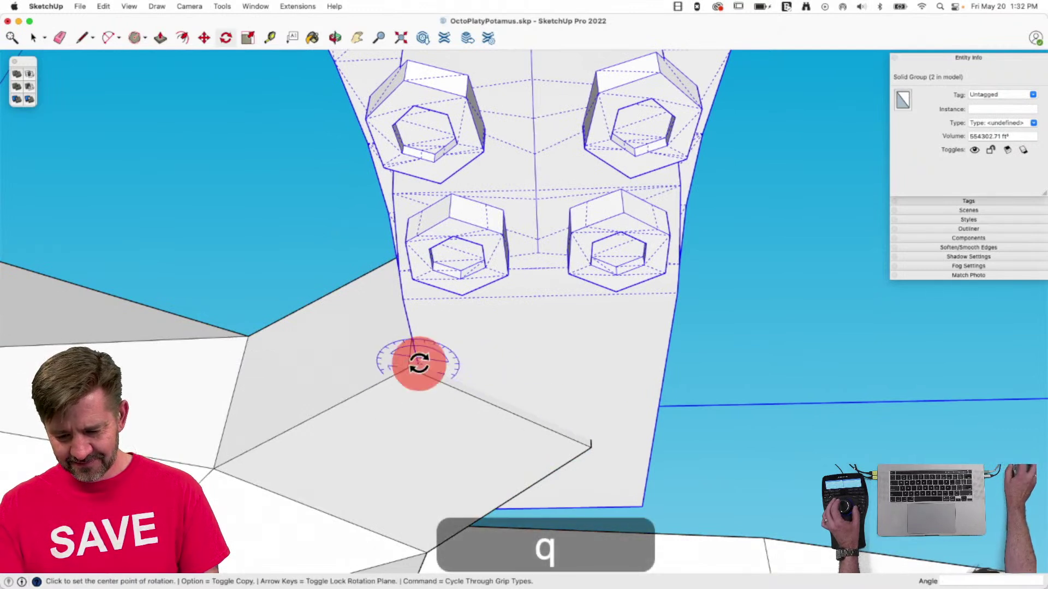
Rotate the tentacle copy about 38.4 degrees to face out of the rear leg, and shift it about 3' 11" to center its base.
click(658, 367)
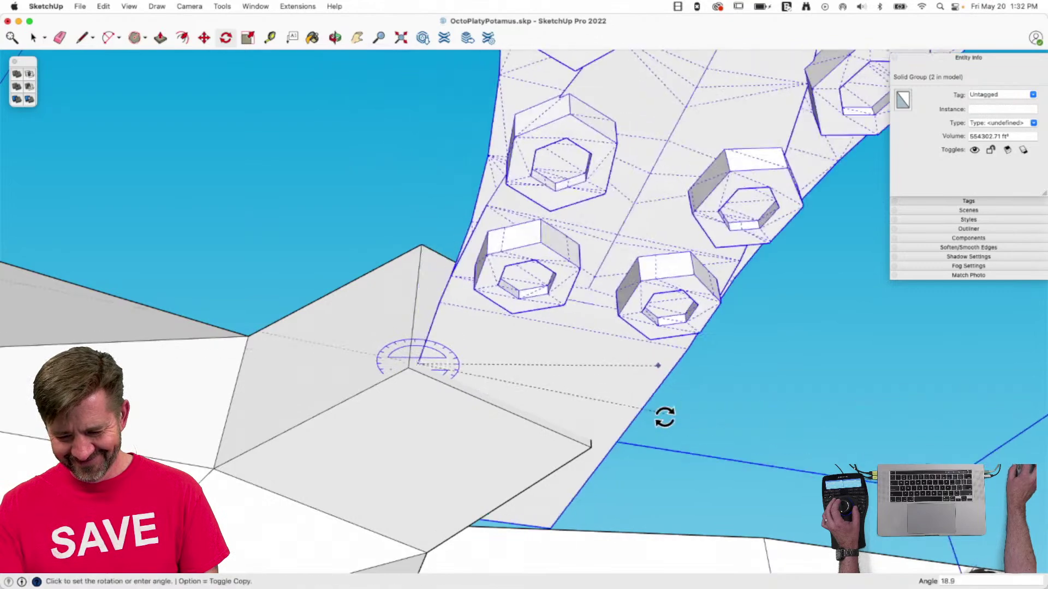
click(631, 457)
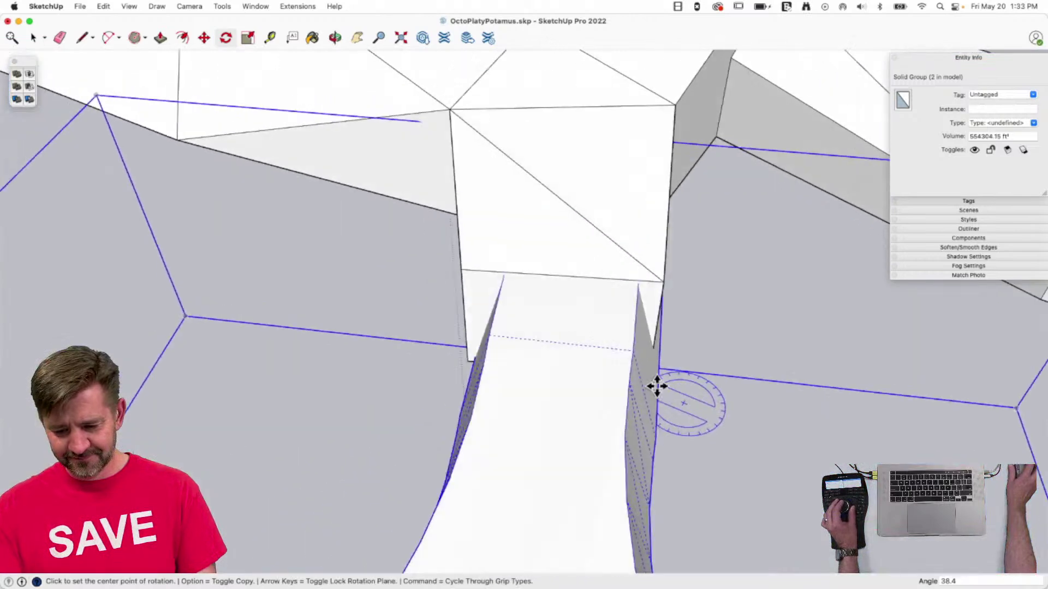
key(m)
click(593, 343)
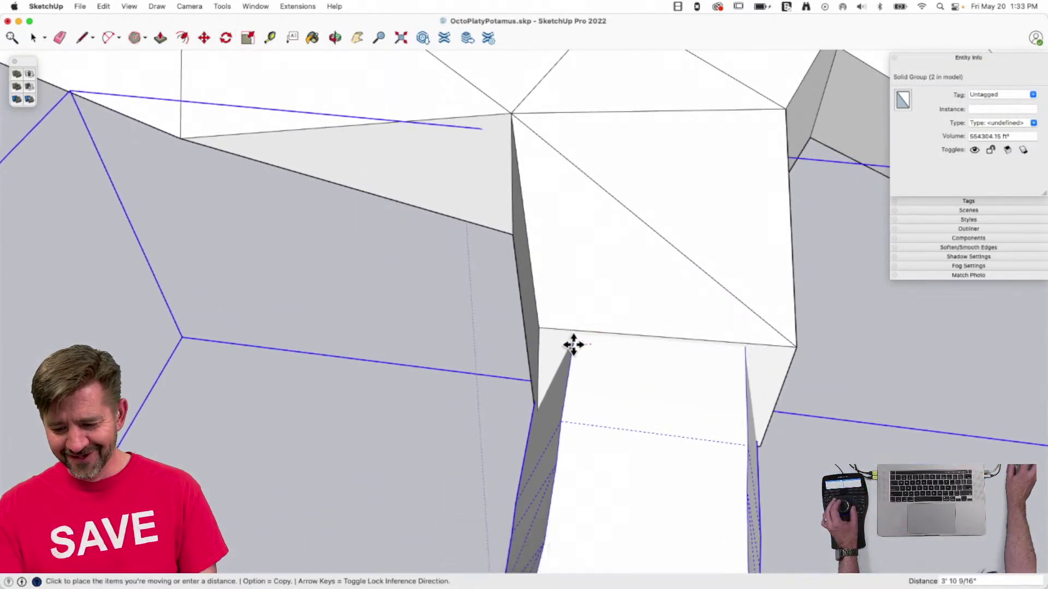
click(573, 343)
key(space)
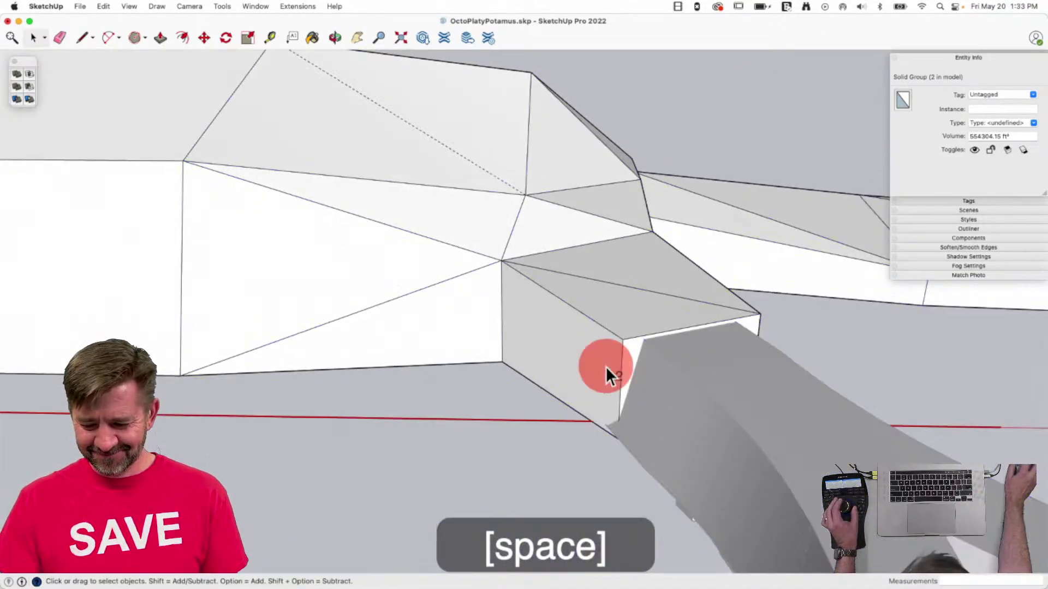
Open the body component for editing and move the rear leg's front side face about 5' 10".
click(606, 369)
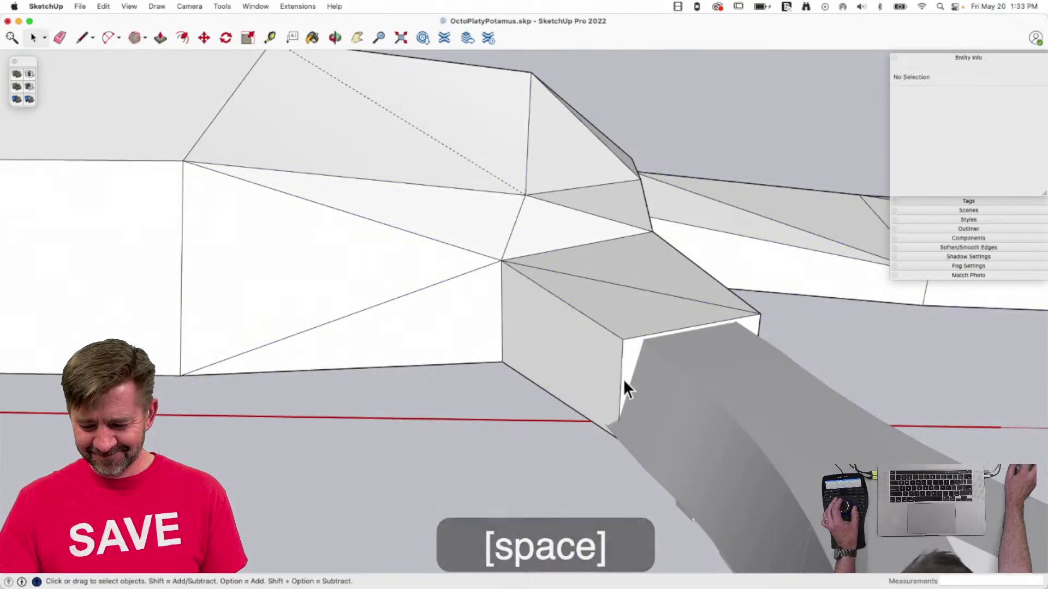
click(621, 382)
click(587, 379)
double_click(586, 378)
click(556, 341)
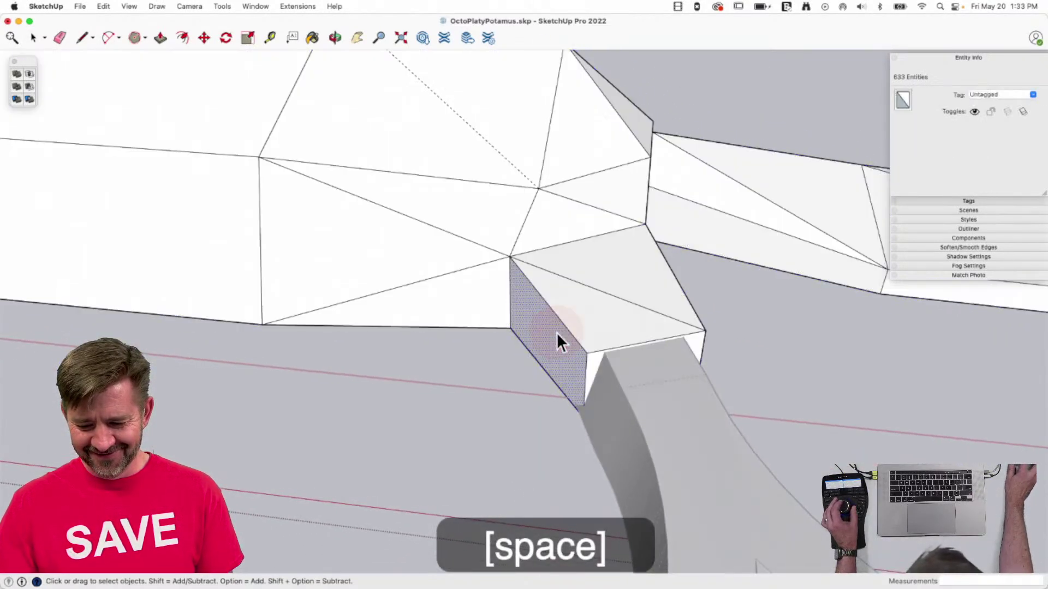
key(m)
click(539, 373)
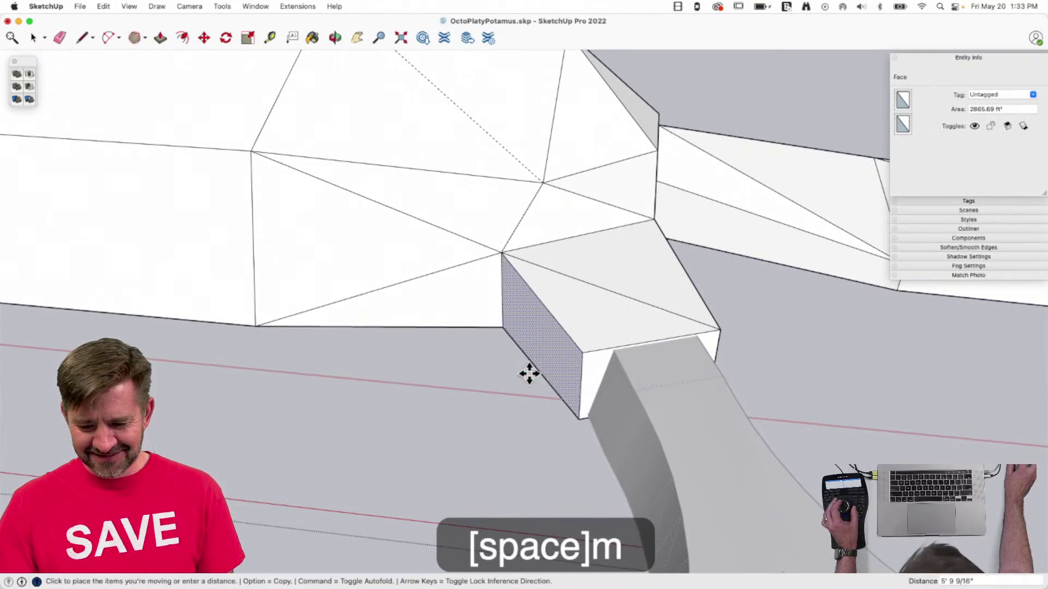
click(528, 374)
Move the upper corner of the rear leg's end along the red axis by about 8' 5" toward the tentacle.
key(space)
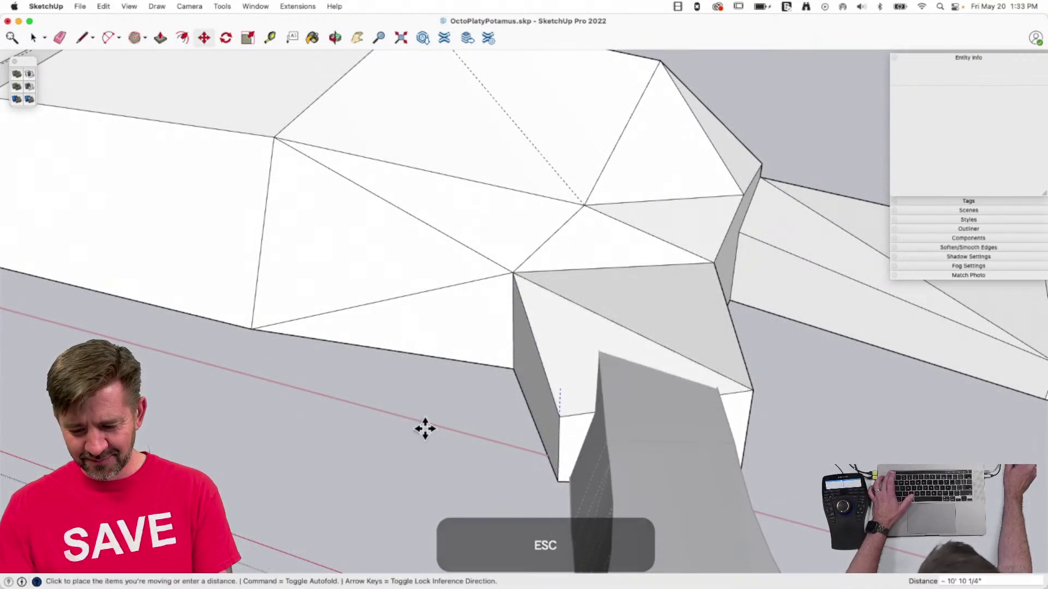
key(space)
key(m)
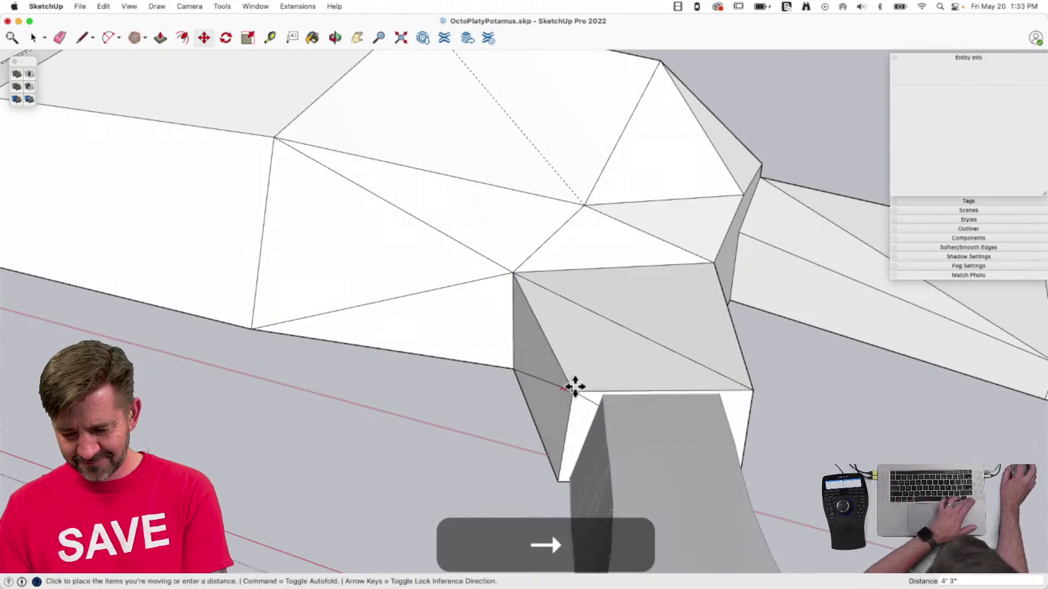
click(594, 383)
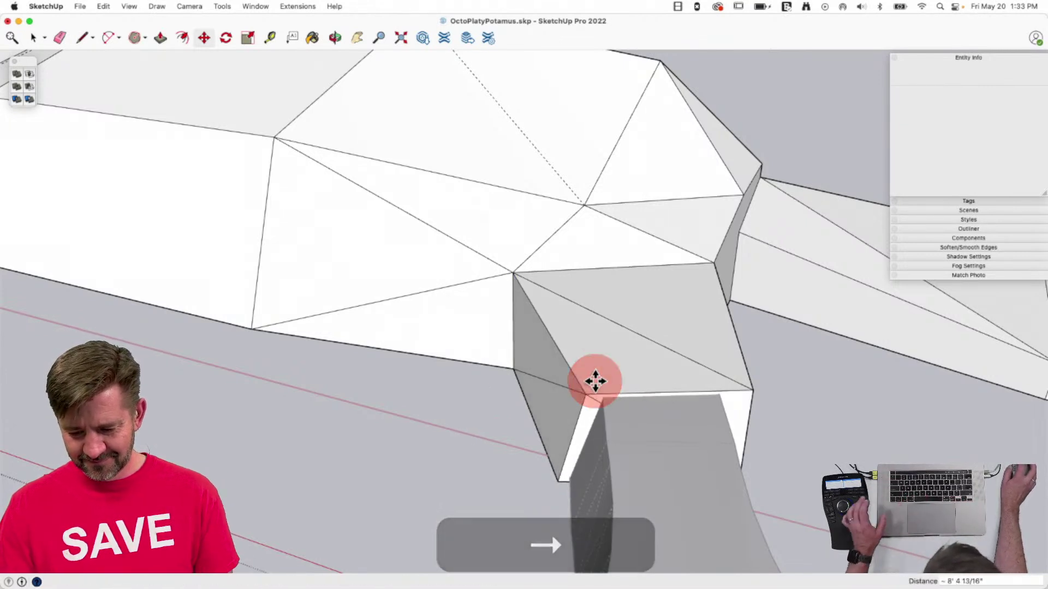
key(space)
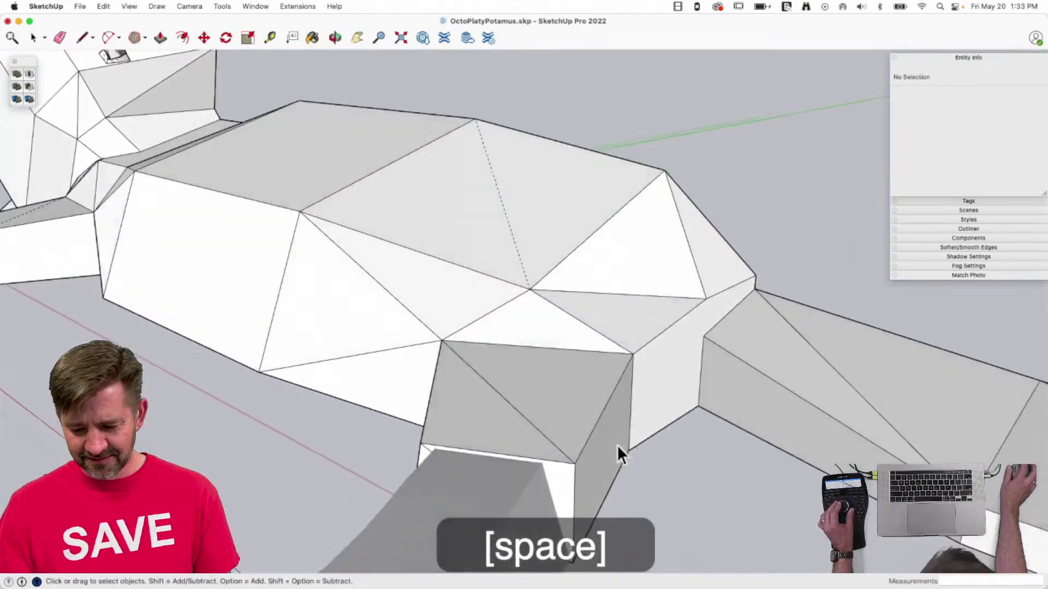
Move the opposite upper corner of the rear leg's end along the red axis by about 4' 6" and close the body component.
key(m)
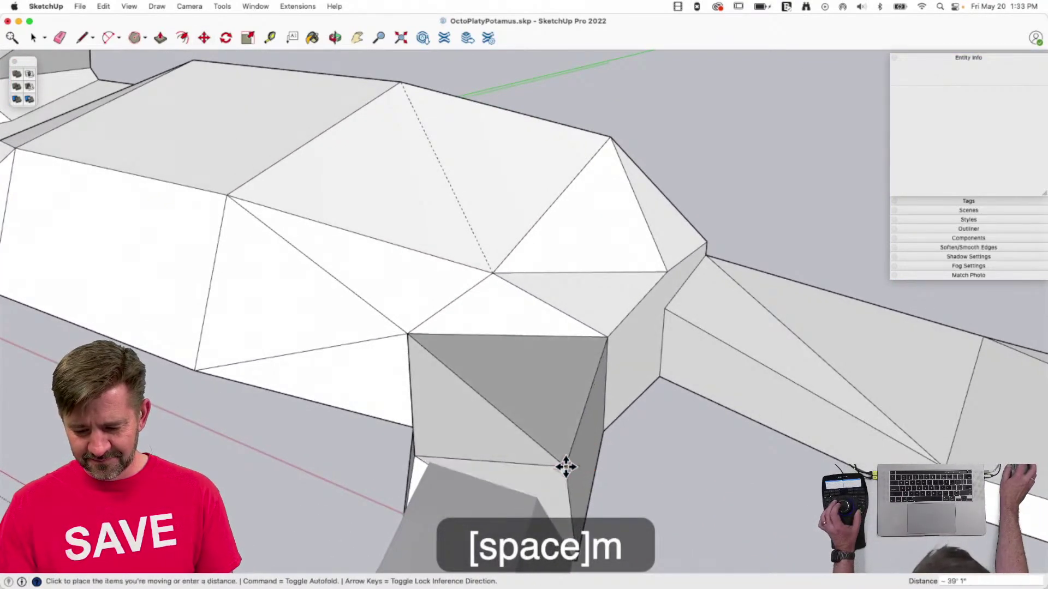
key(Right)
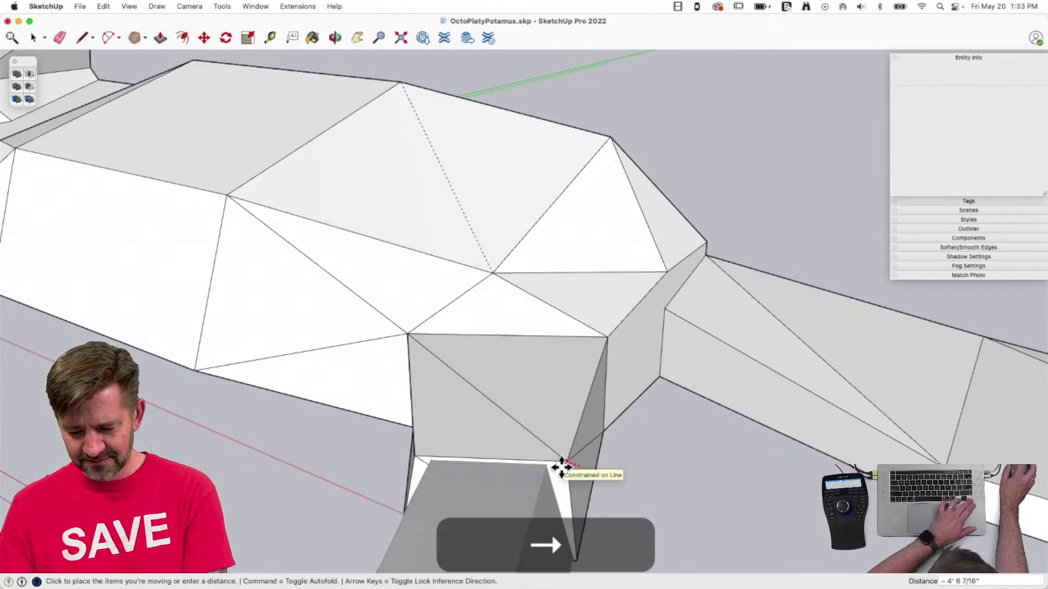
key(space)
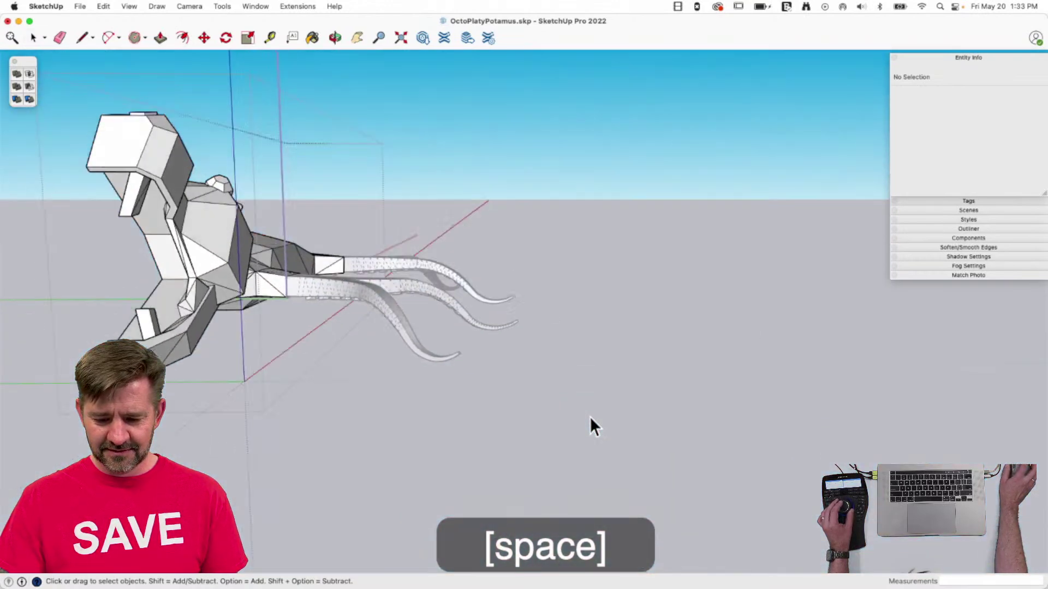
double_click(575, 374)
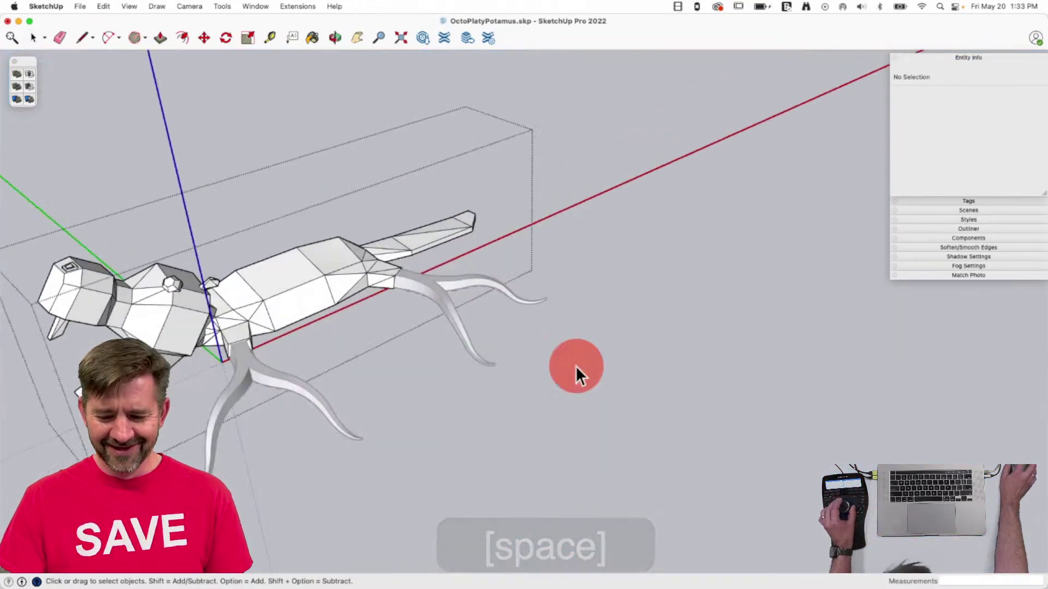
click(662, 358)
Explode the Platy-Half component and clear the selection.
click(295, 289)
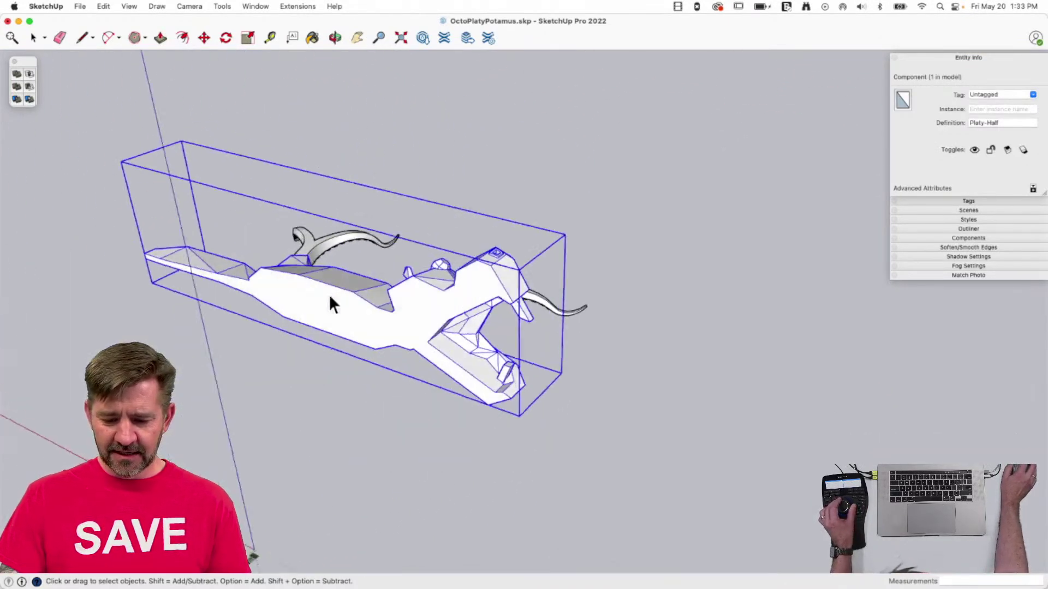
right_click(337, 309)
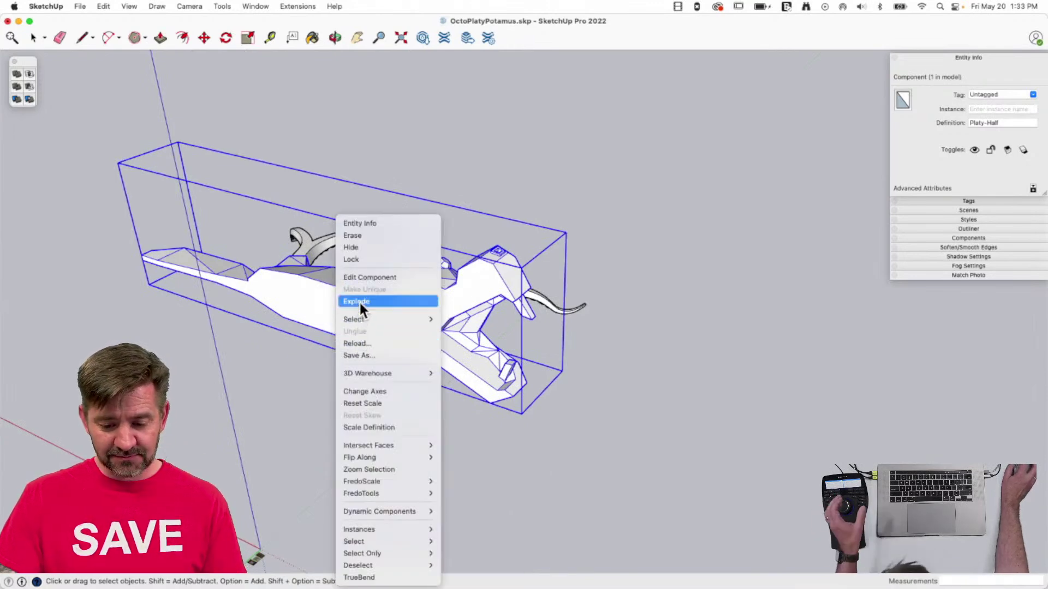
click(359, 302)
click(565, 344)
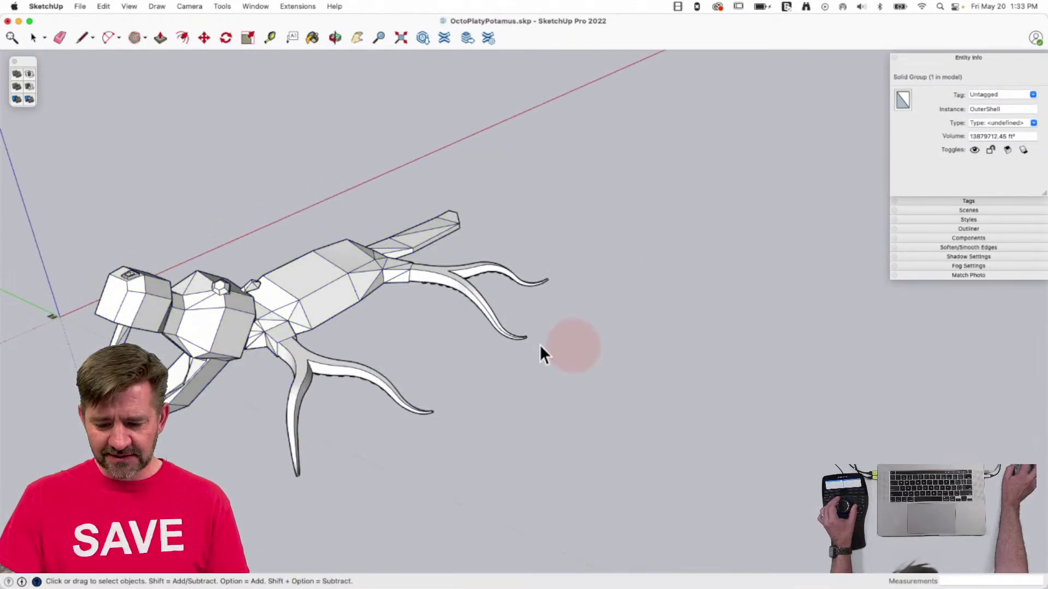
Try to combine the body and both tentacles into one solid with Outer Shell, letting non-solid objects be deselected.
click(301, 375)
click(448, 282)
key(shift)
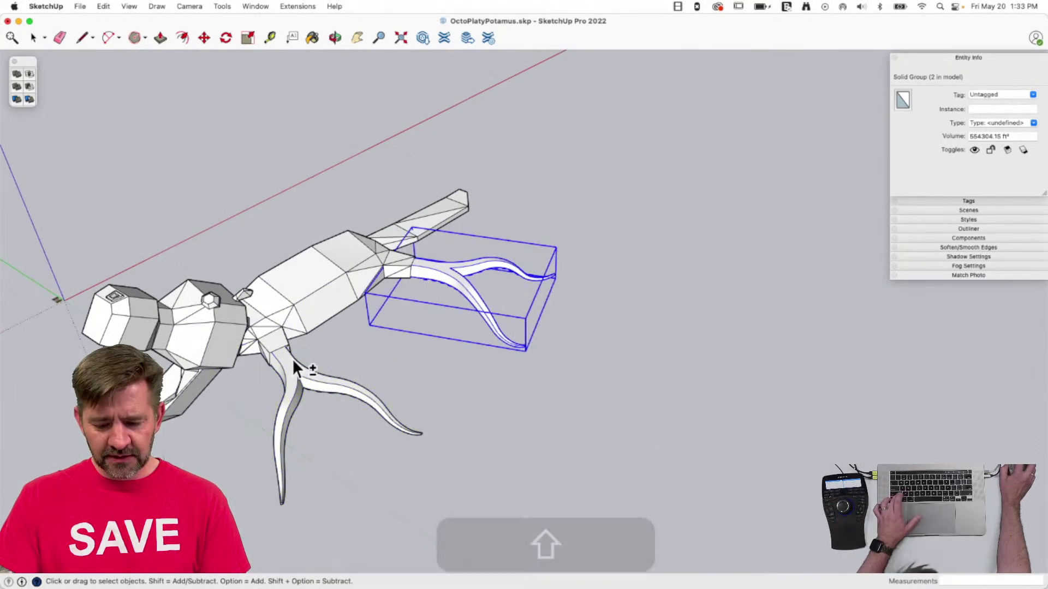
shift+click(286, 361)
shift+click(287, 329)
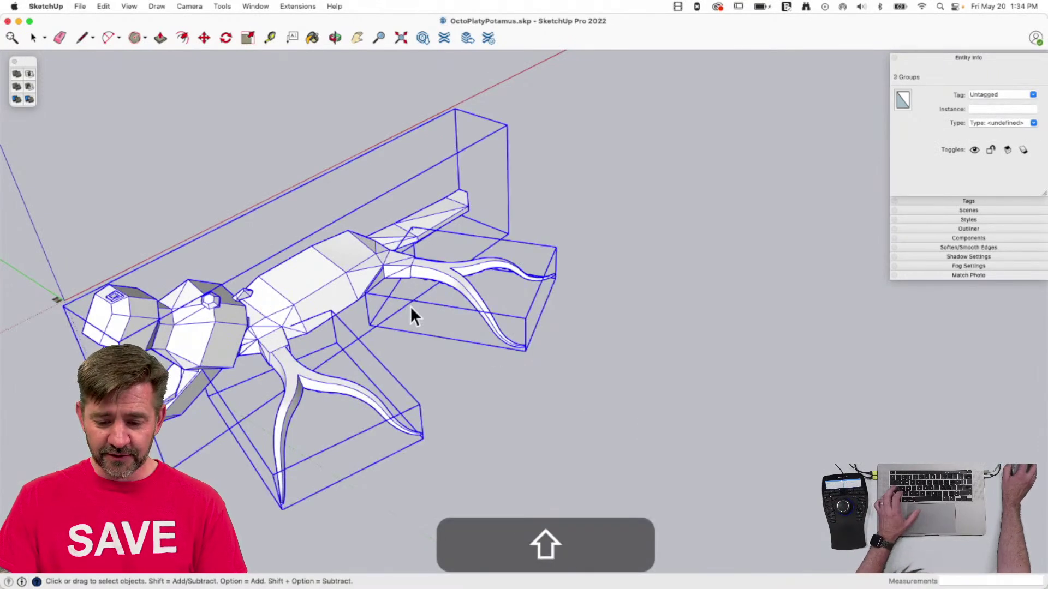
click(16, 74)
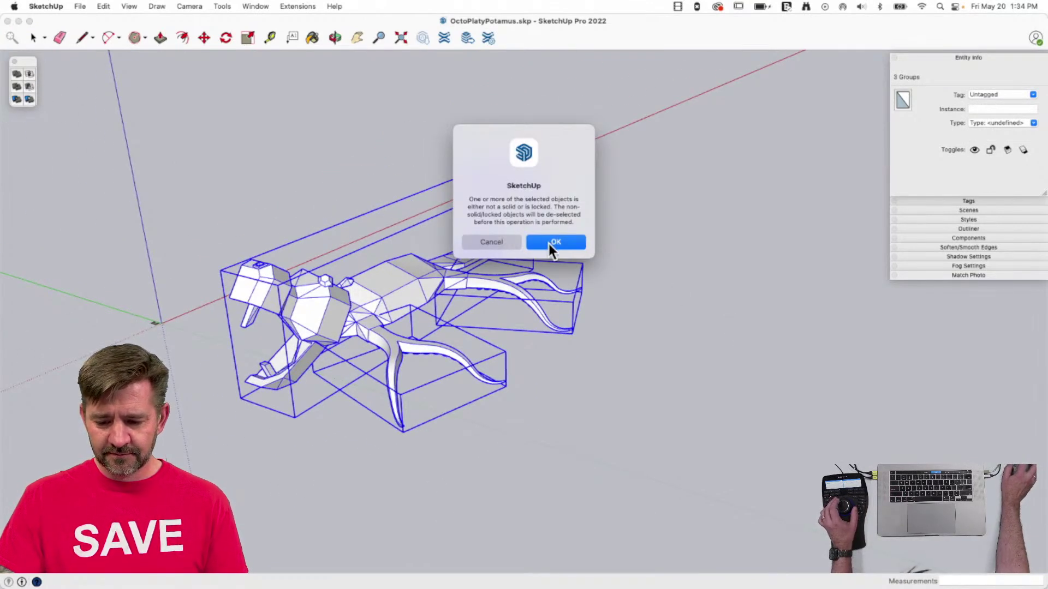
click(552, 242)
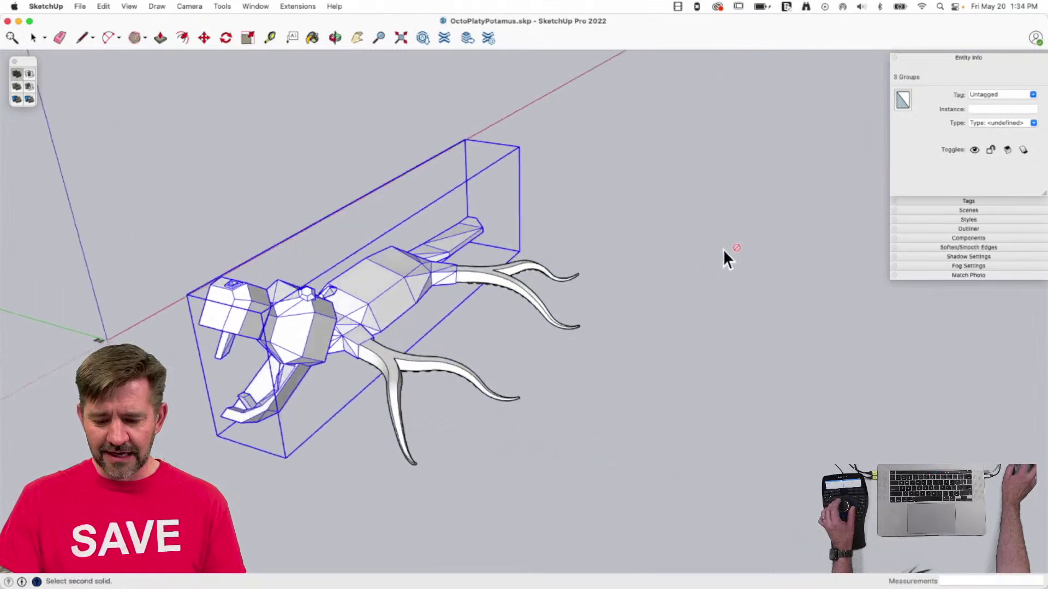
key(space)
Check whether each tentacle is a solid group, and undo the last Outer Shell operation.
click(395, 403)
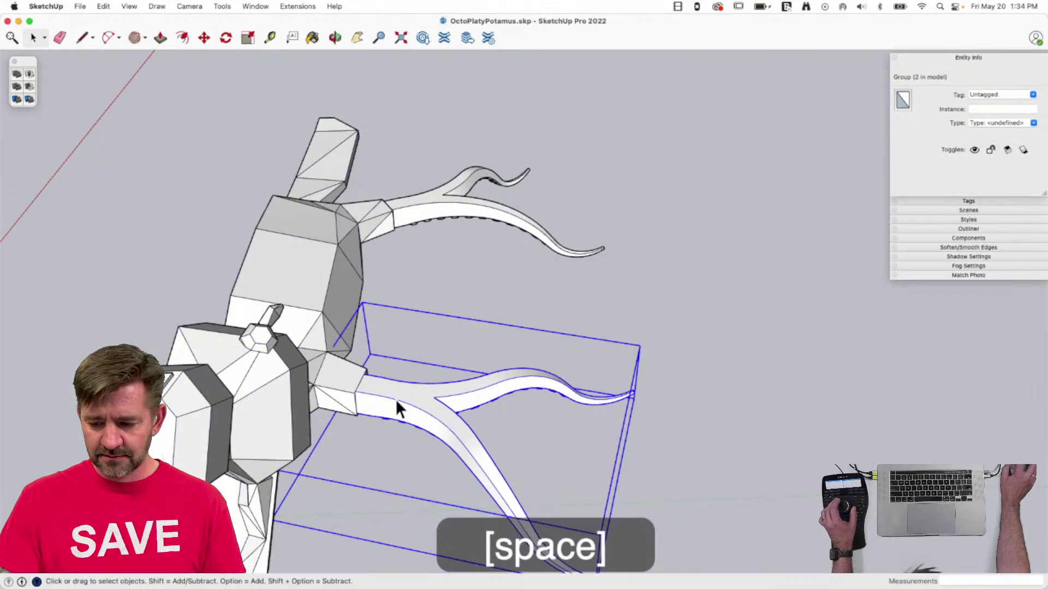
click(426, 203)
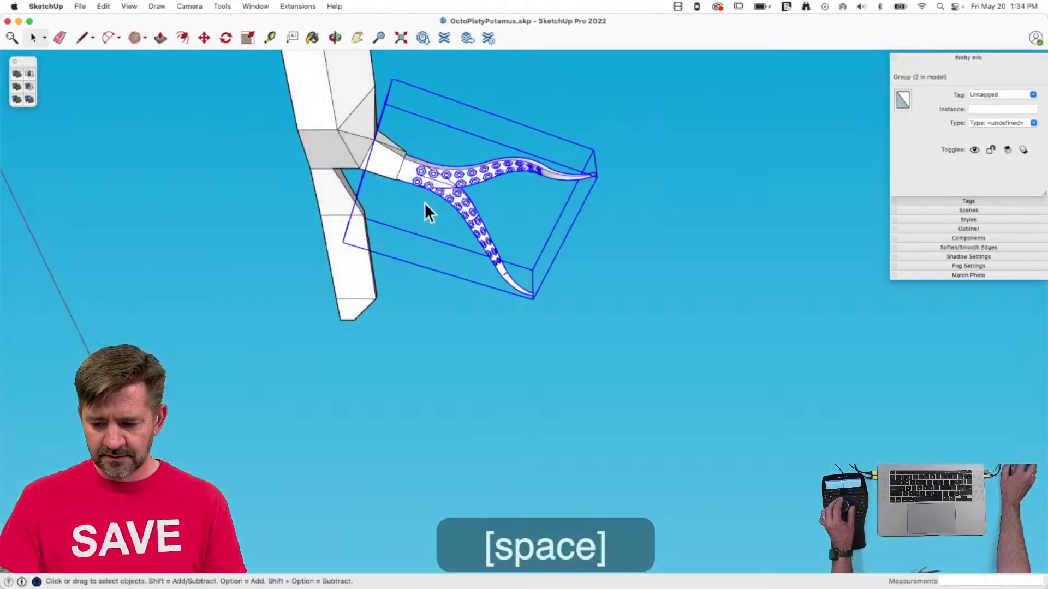
key(super+z)
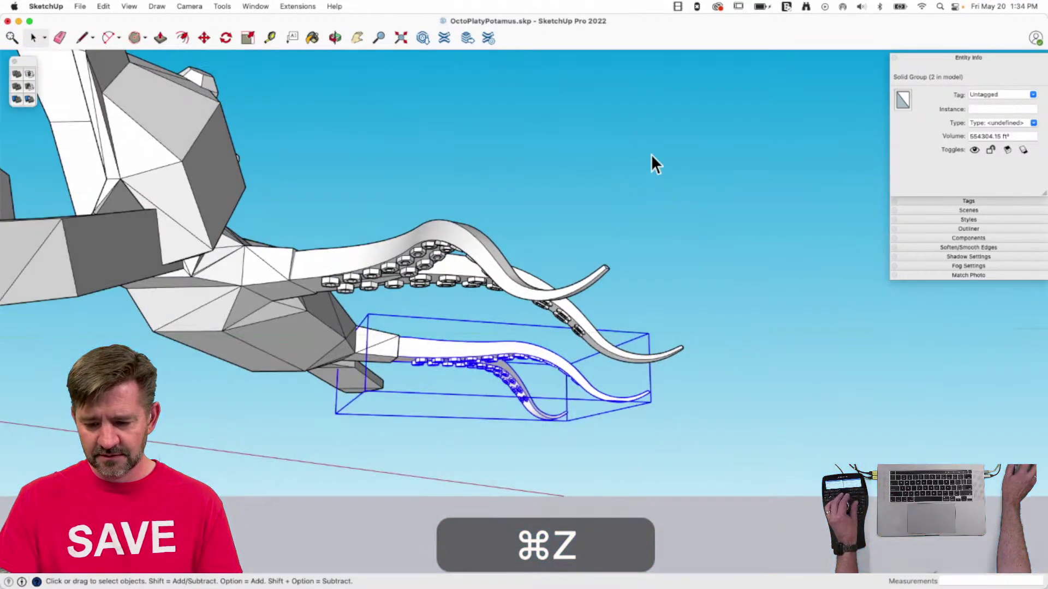
click(650, 154)
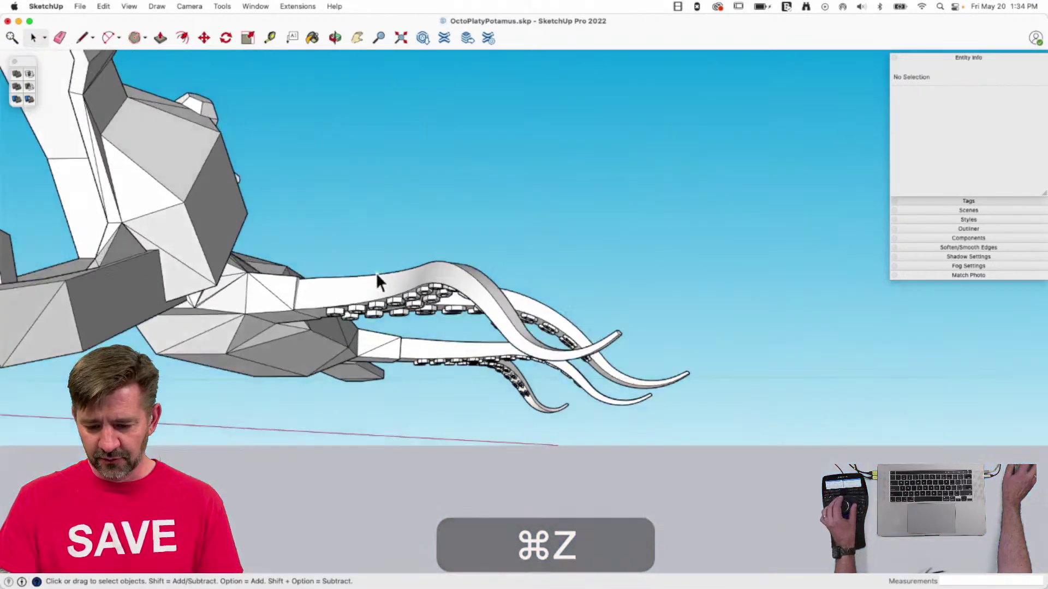
Combine the body and the front leg's tentacle with Outer Shell.
click(309, 389)
shift+click(270, 372)
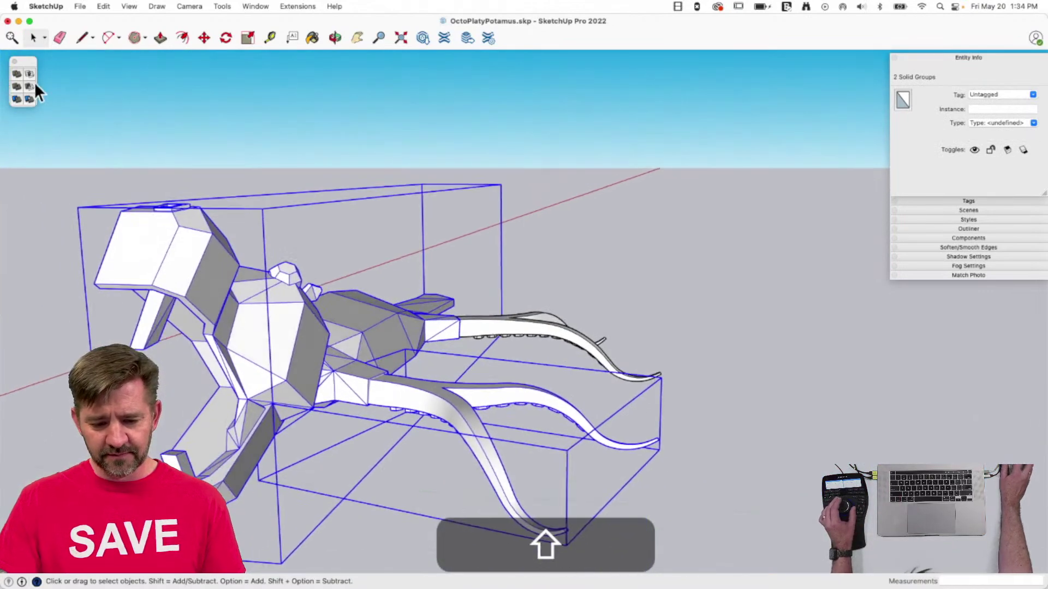
shift+click(18, 73)
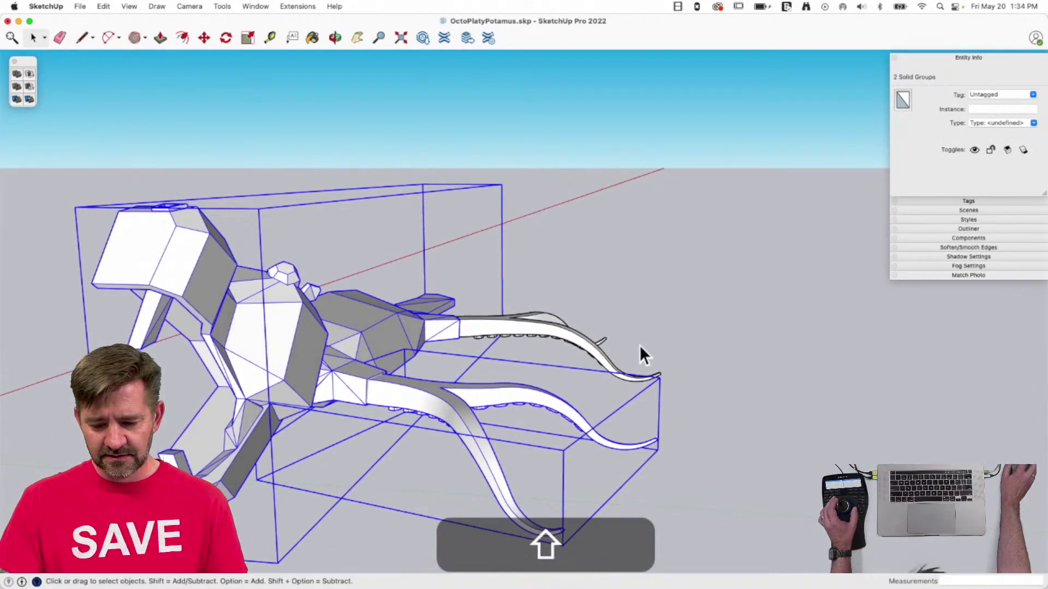
key(space)
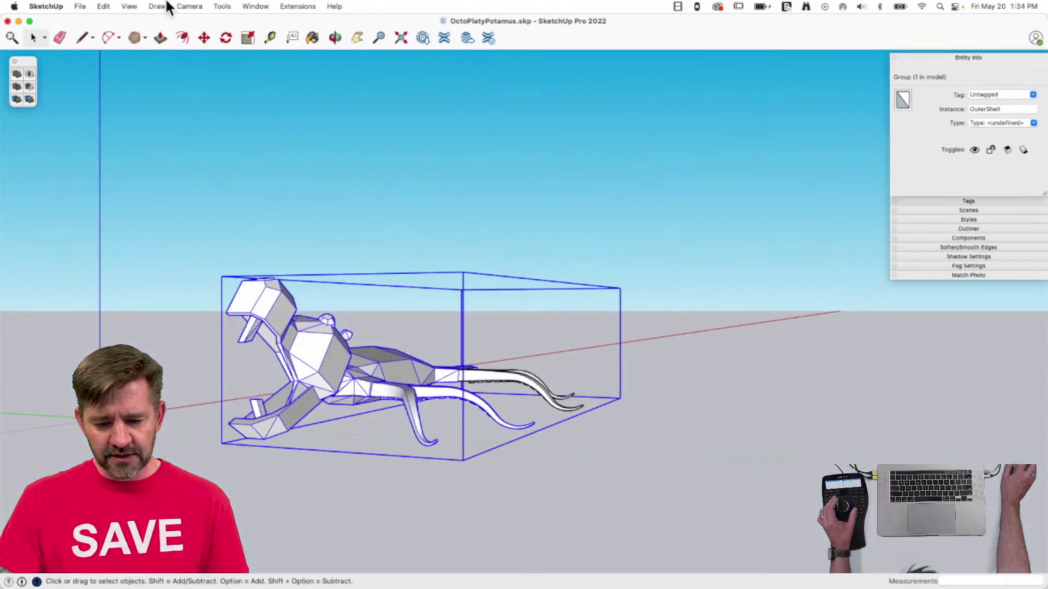
Inspect the combined OuterShell group for errors with Solid Inspector² and close the inspector.
click(226, 8)
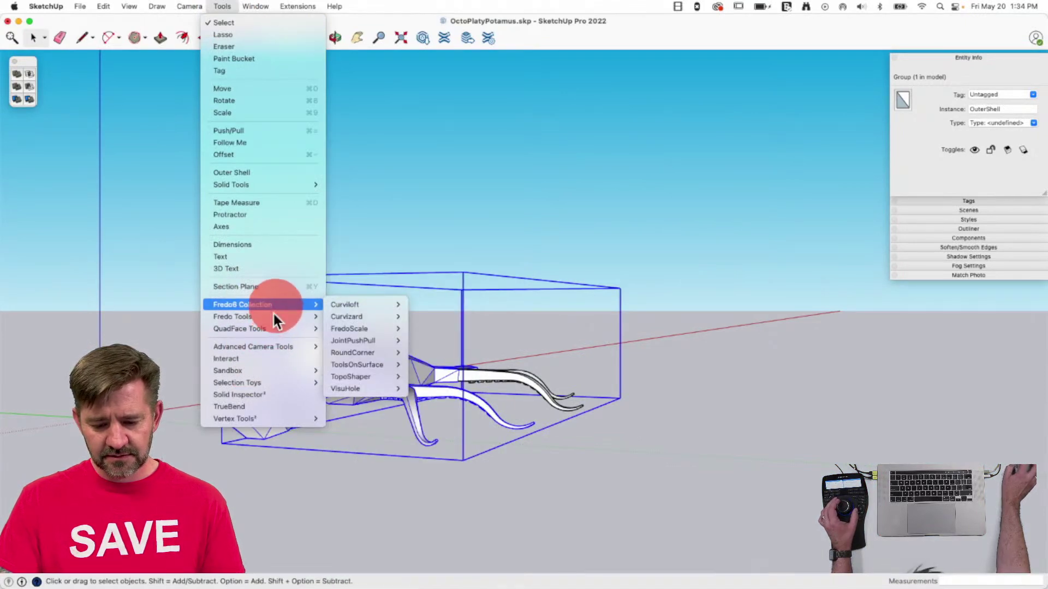
click(240, 395)
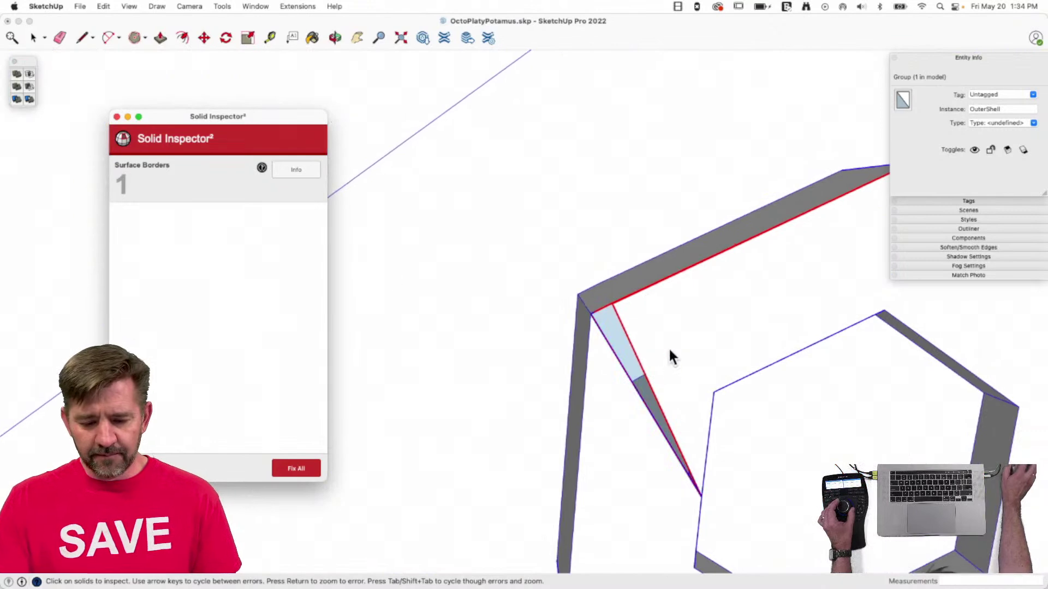
click(116, 118)
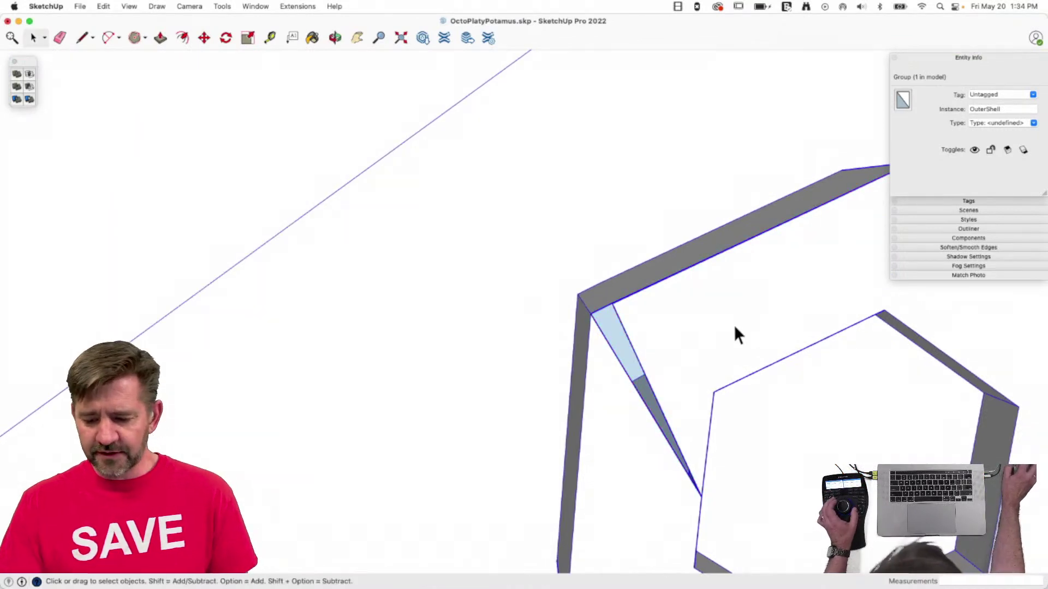
Move the stray vertex beside the sucker's gap about 8 1/4" onto the neighboring outer rim corner to close the triangular hole.
click(717, 322)
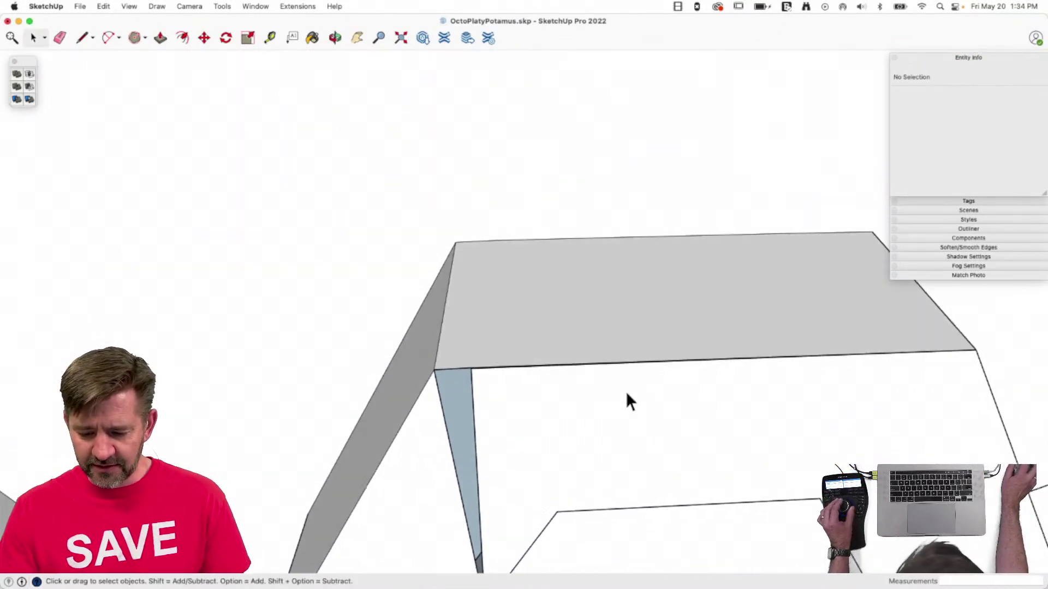
key(e)
key(space)
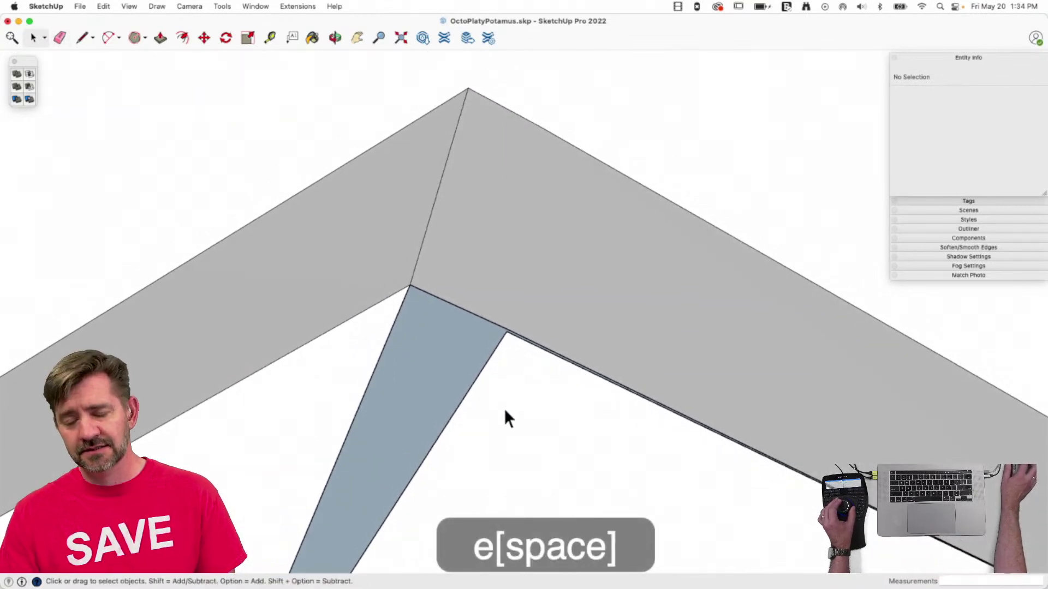
key(m)
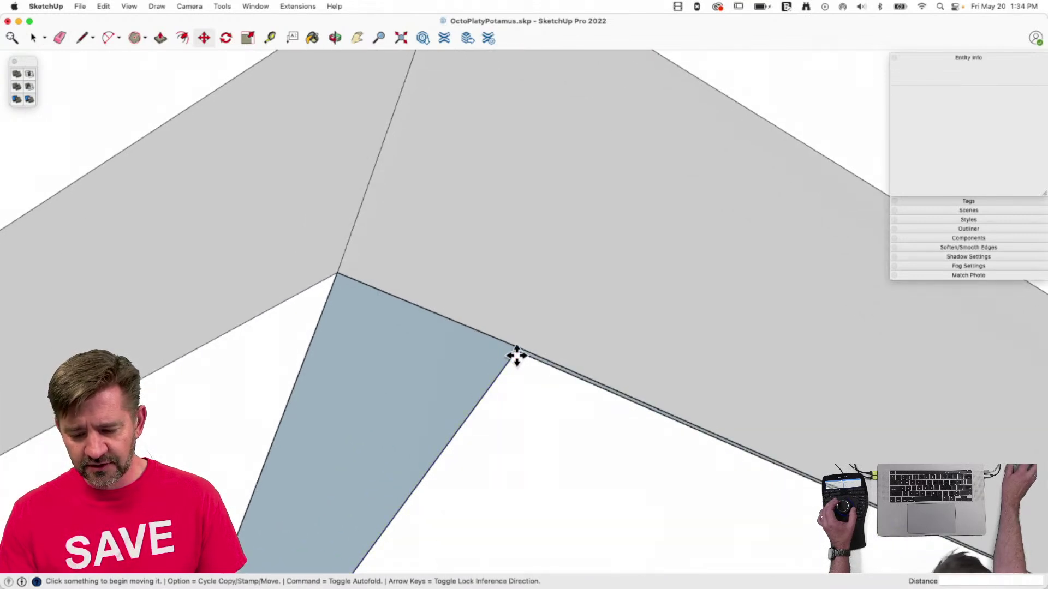
click(518, 353)
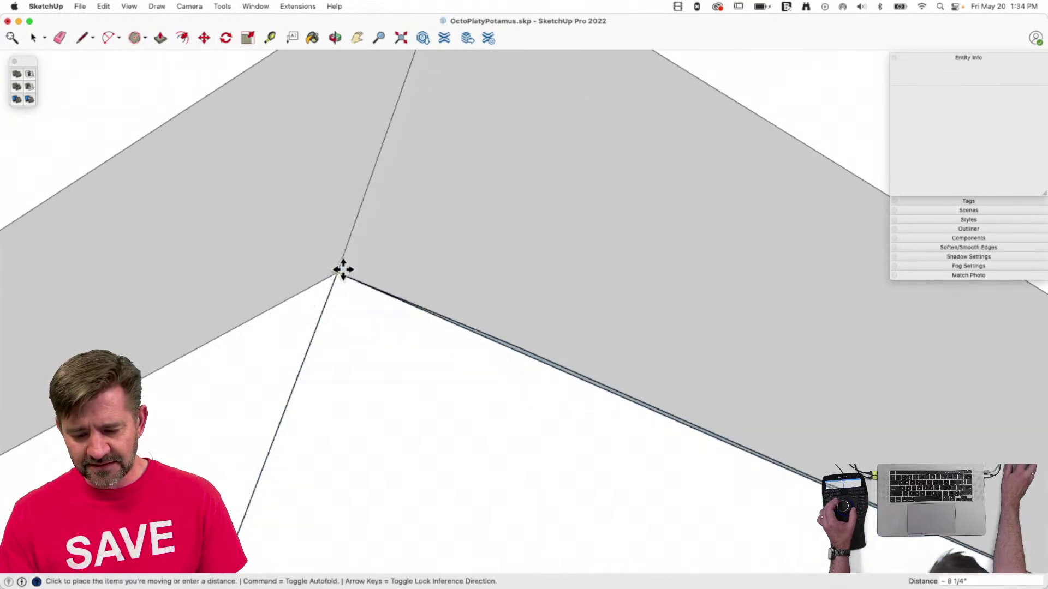
click(337, 272)
key(space)
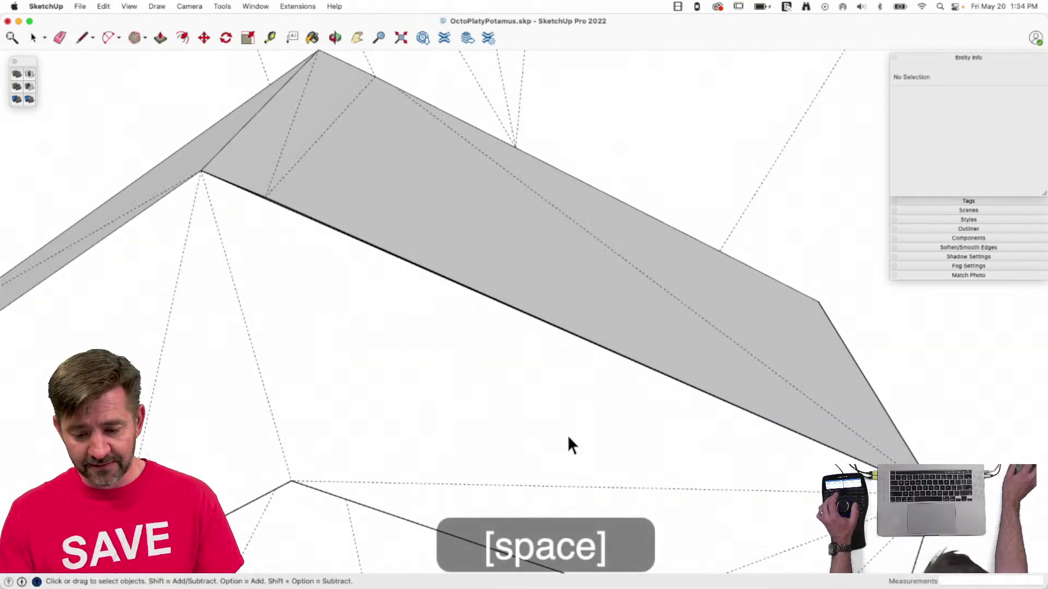
key(e)
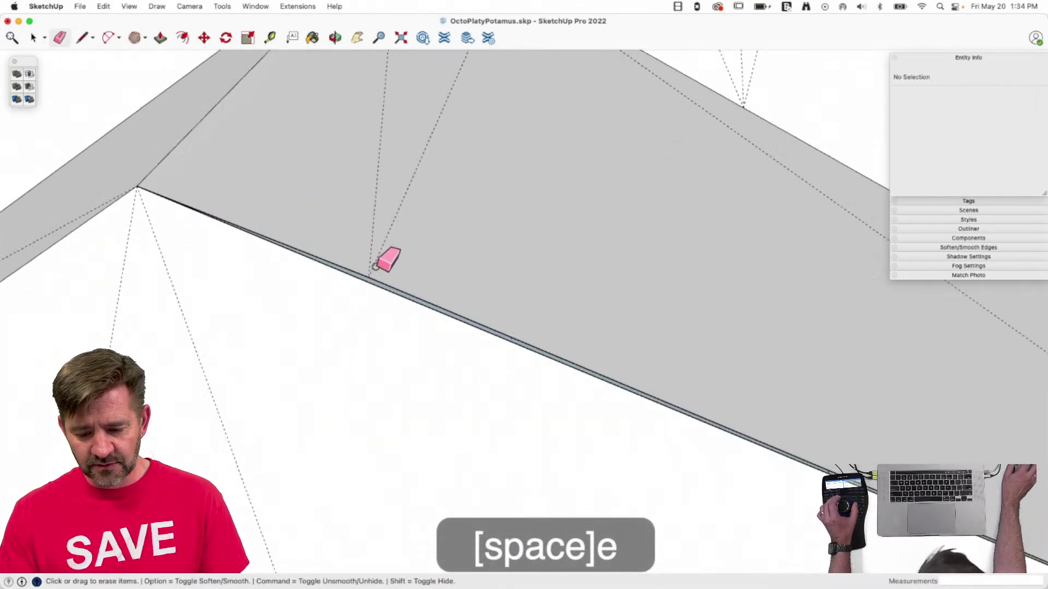
key(m)
click(371, 275)
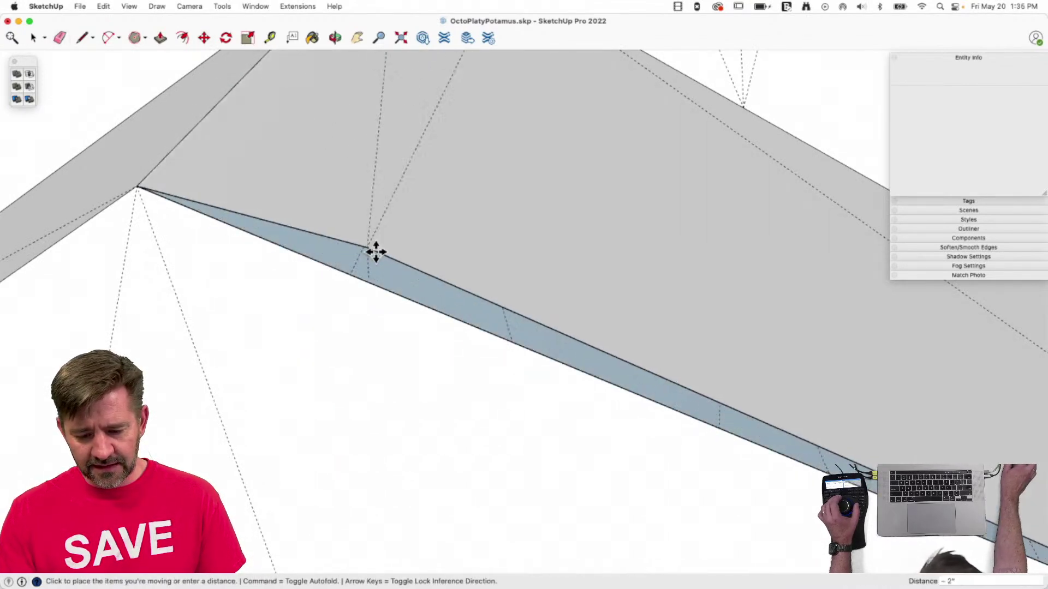
Erase the geometry at the sliver's vertex and draw an edge across the sucker's open side to its rim corner to rebuild the face.
key(e)
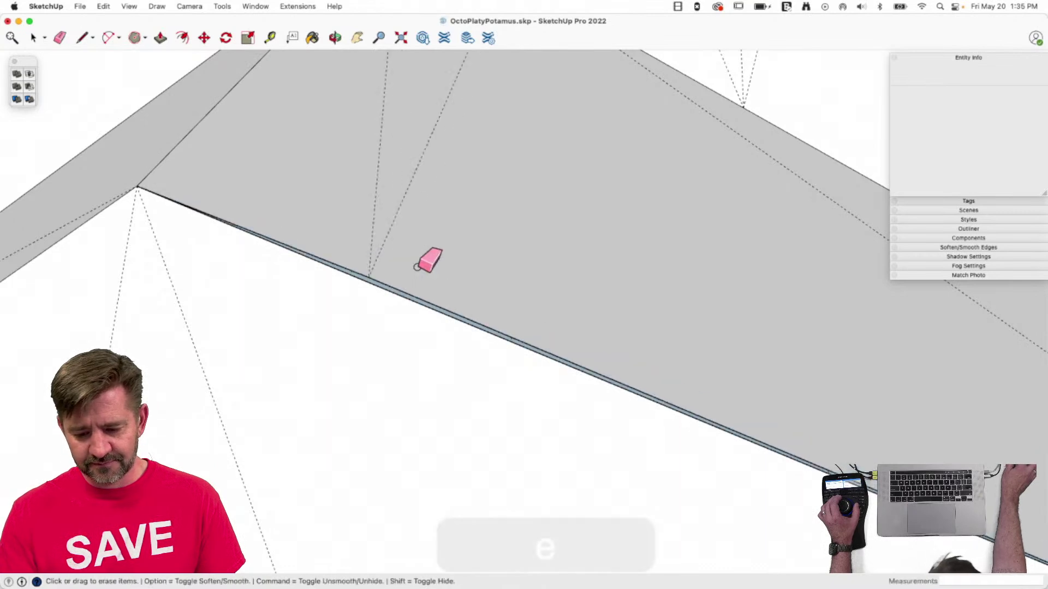
click(370, 276)
key(l)
click(527, 169)
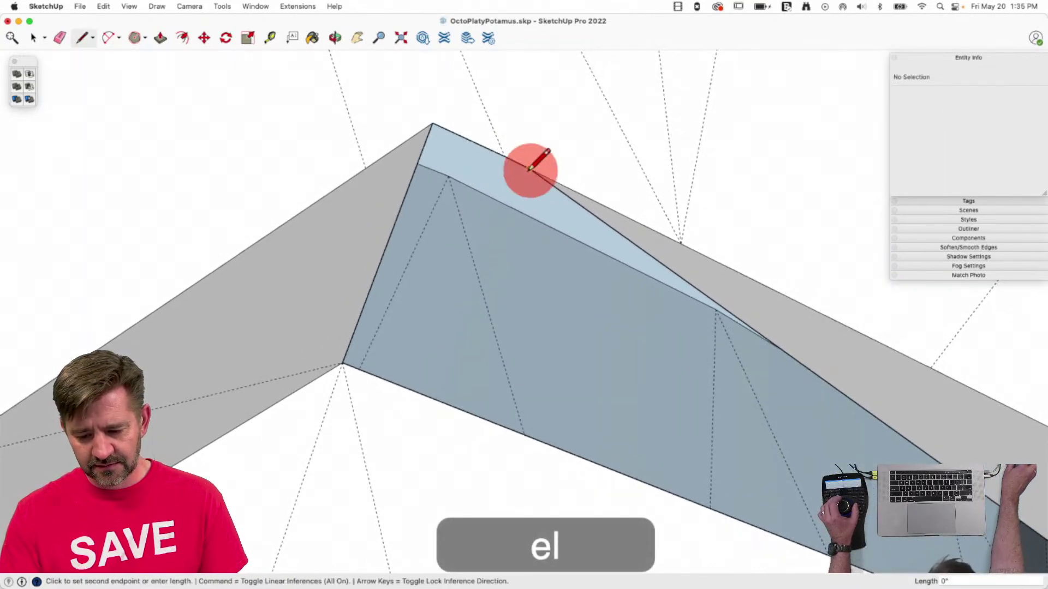
click(343, 364)
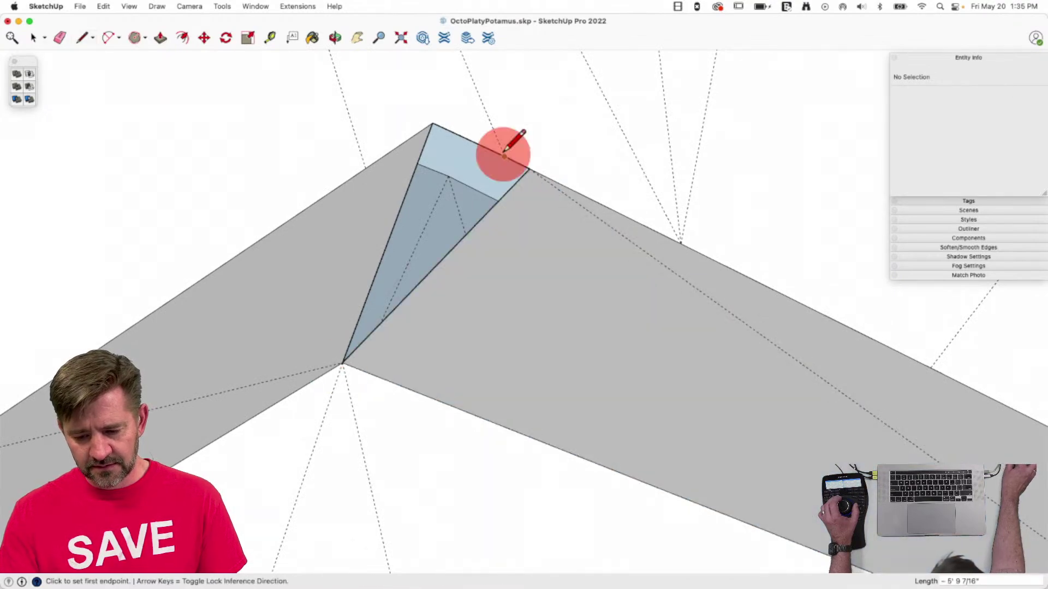
Soften the leftover edges around the rebuilt face on the repaired sucker's outer side.
key(space)
key(e)
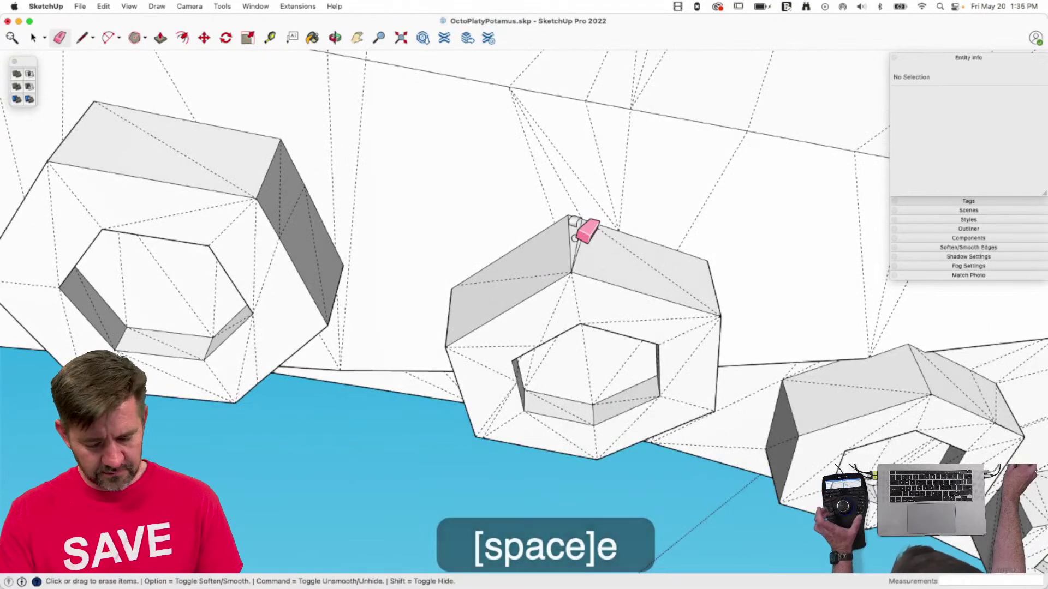
key(alt+space)
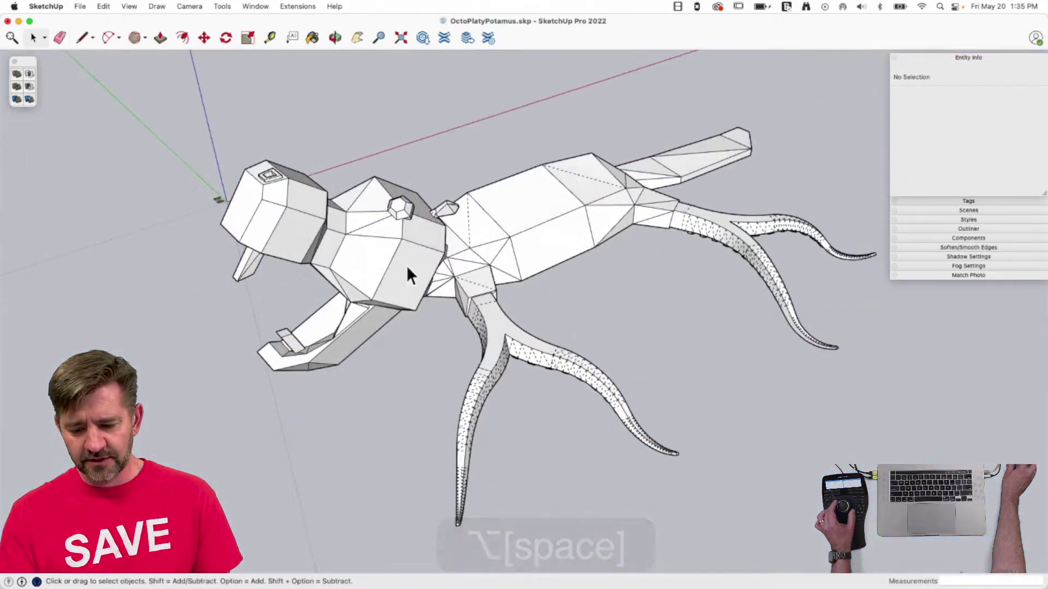
Combine the body and the rear leg's tentacle into one solid with Outer Shell.
click(406, 266)
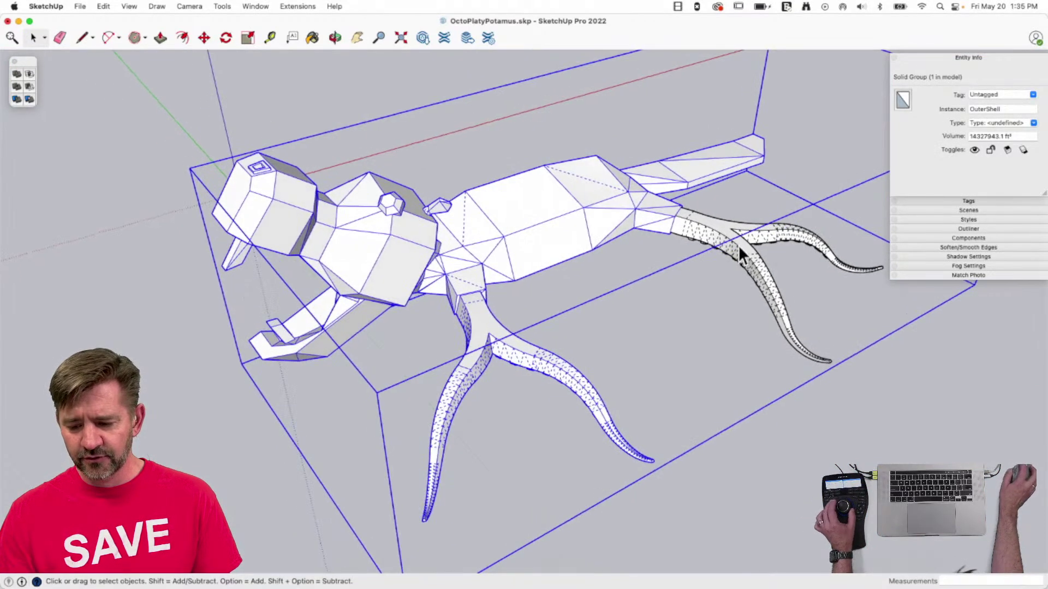
shift+click(709, 233)
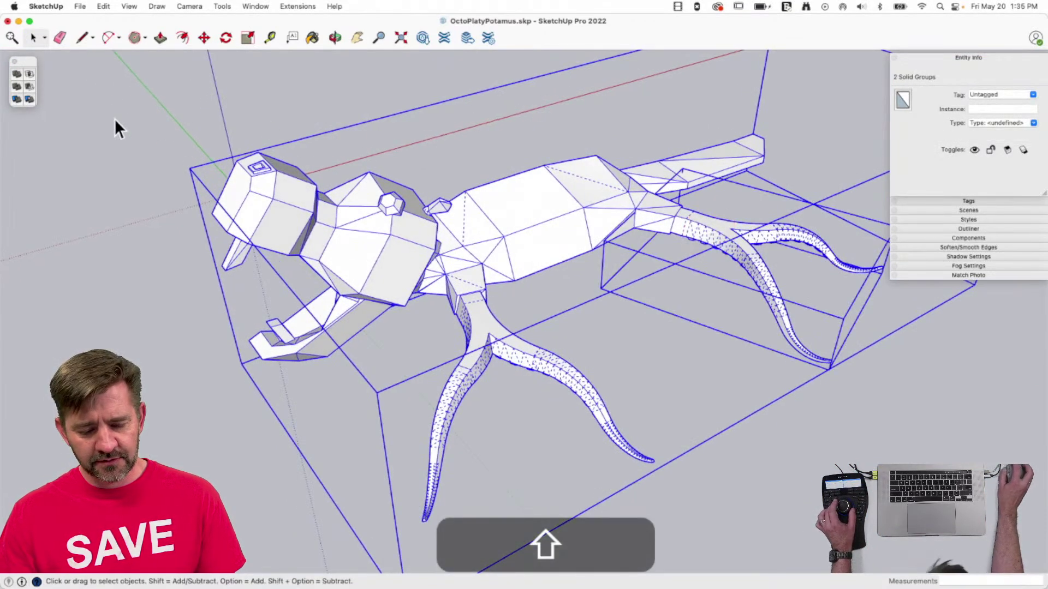
click(16, 74)
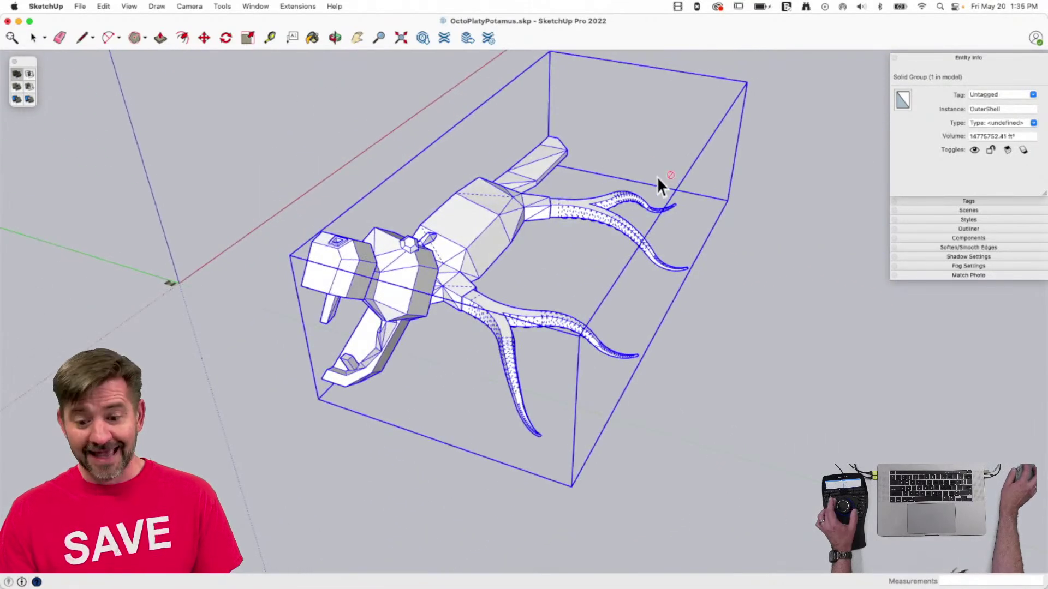
key(space)
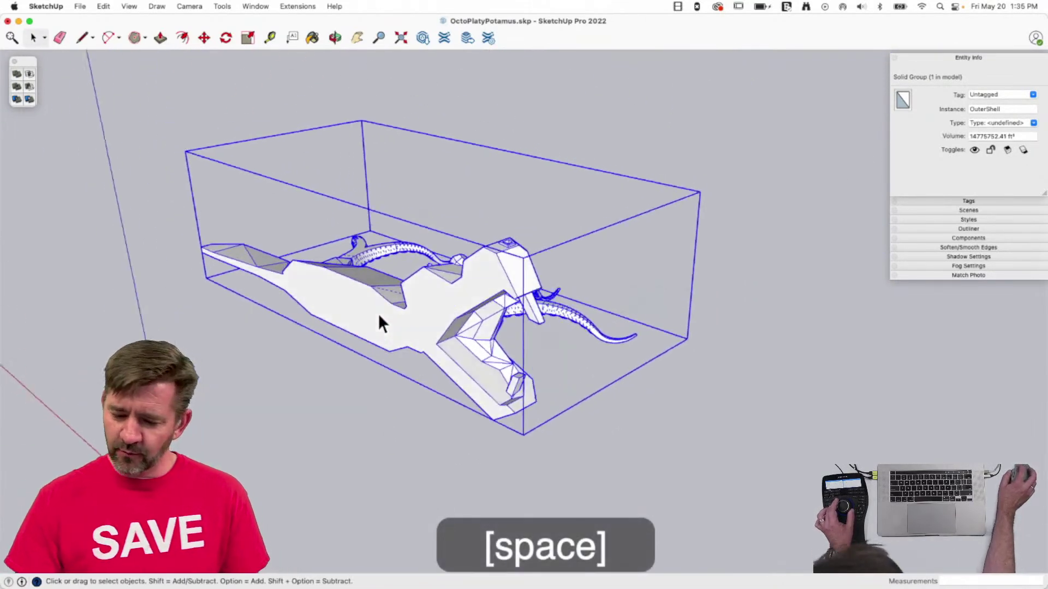
Copy the combined half-creature about 661' 9 3/4" sideways, away from the cut side of its body.
key(m)
click(437, 416)
key(alt)
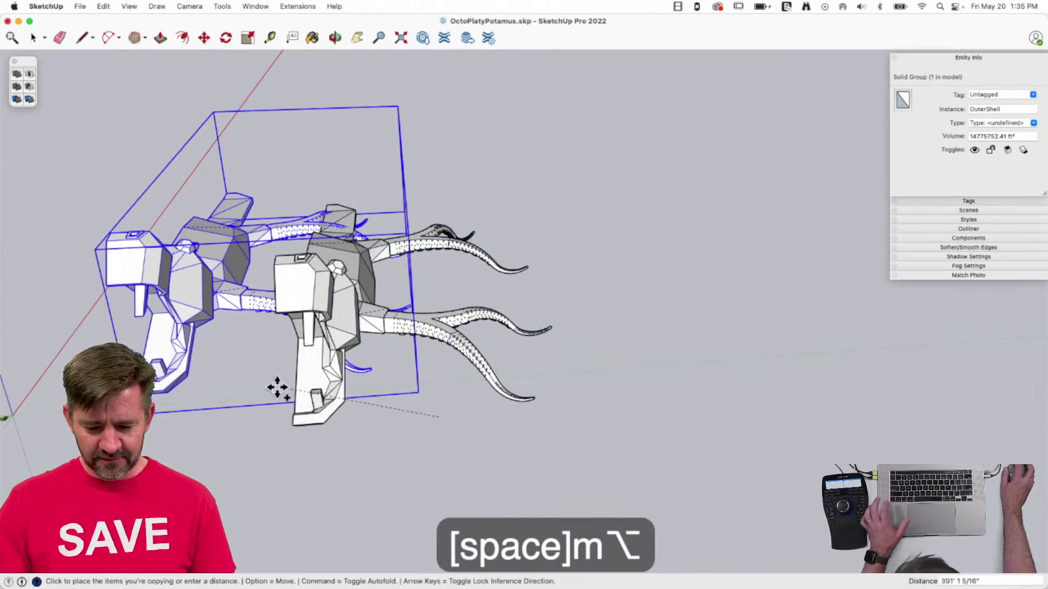
click(363, 397)
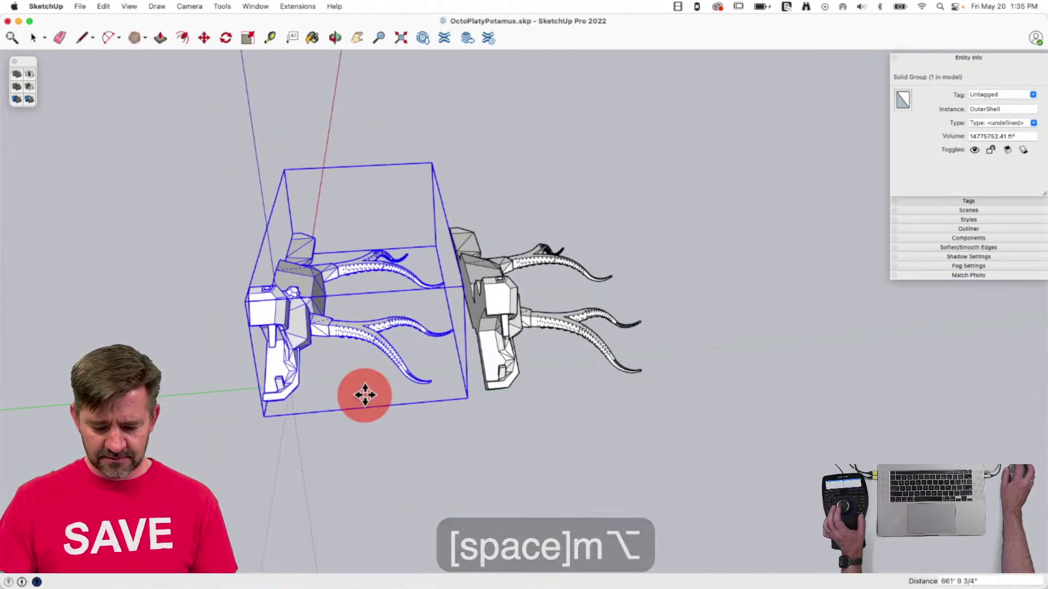
Mirror the copied half about its center with a green-axis scale of -1.
key(s)
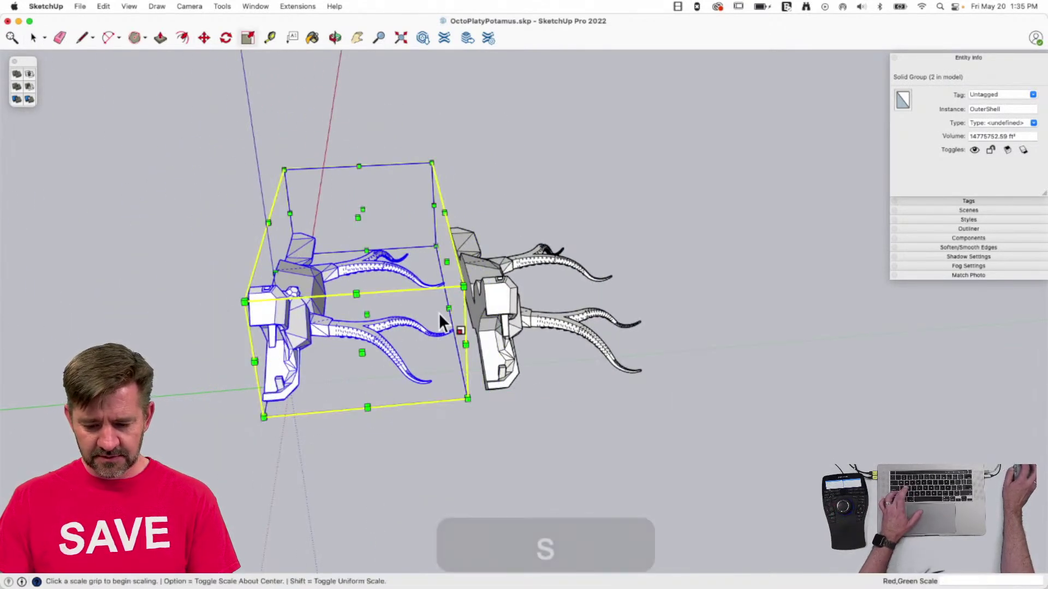
click(447, 264)
key(alt)
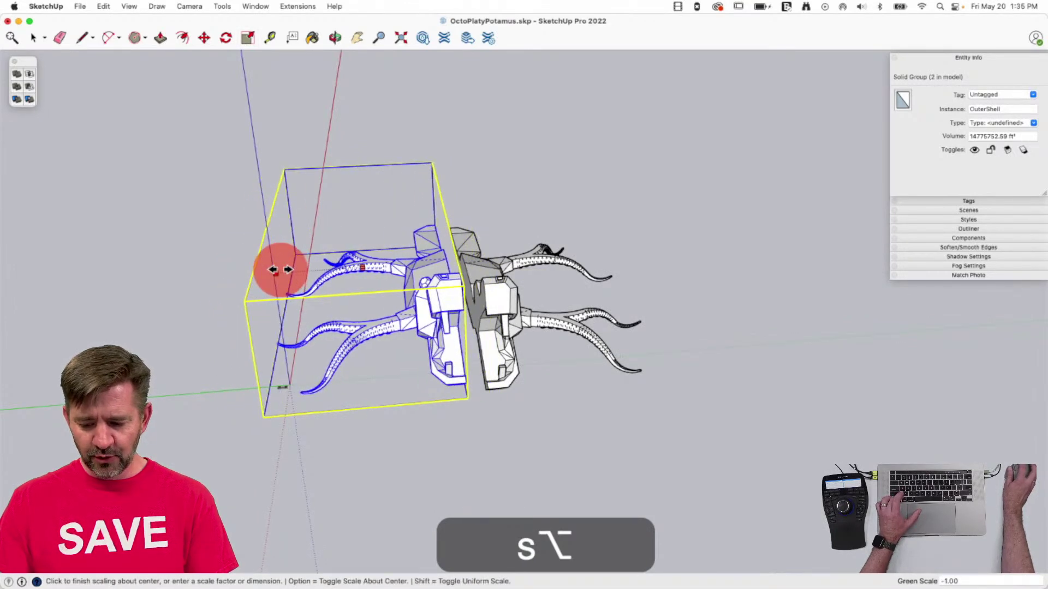
click(280, 269)
Move the mirrored half by its tail corner onto the matching tail corner of the original half.
key(m)
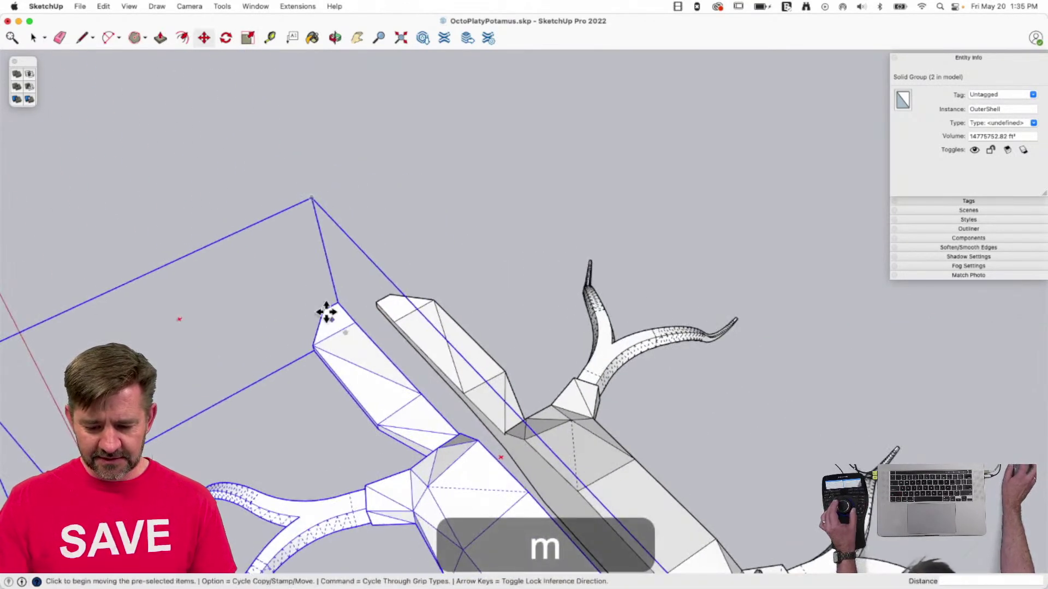
click(338, 303)
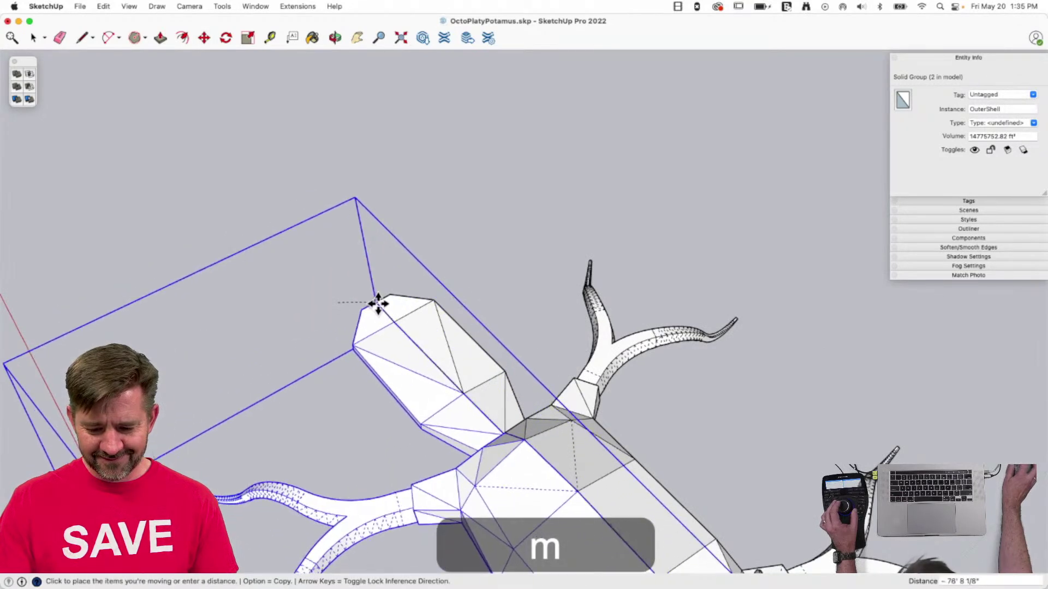
key(space)
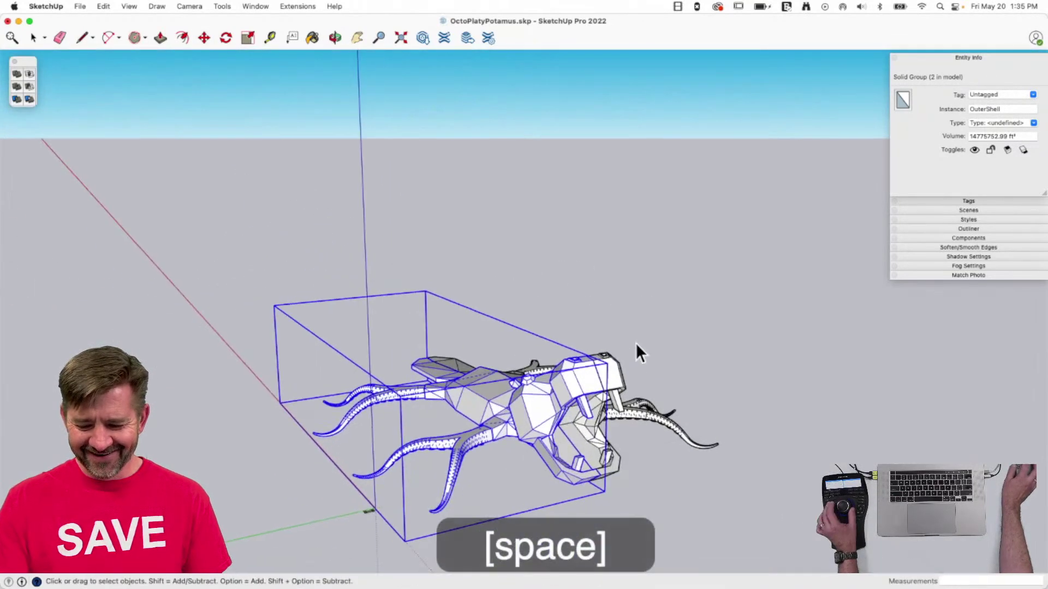
Save the model and combine the original and mirrored halves with Outer Shell.
click(485, 451)
key(super+s)
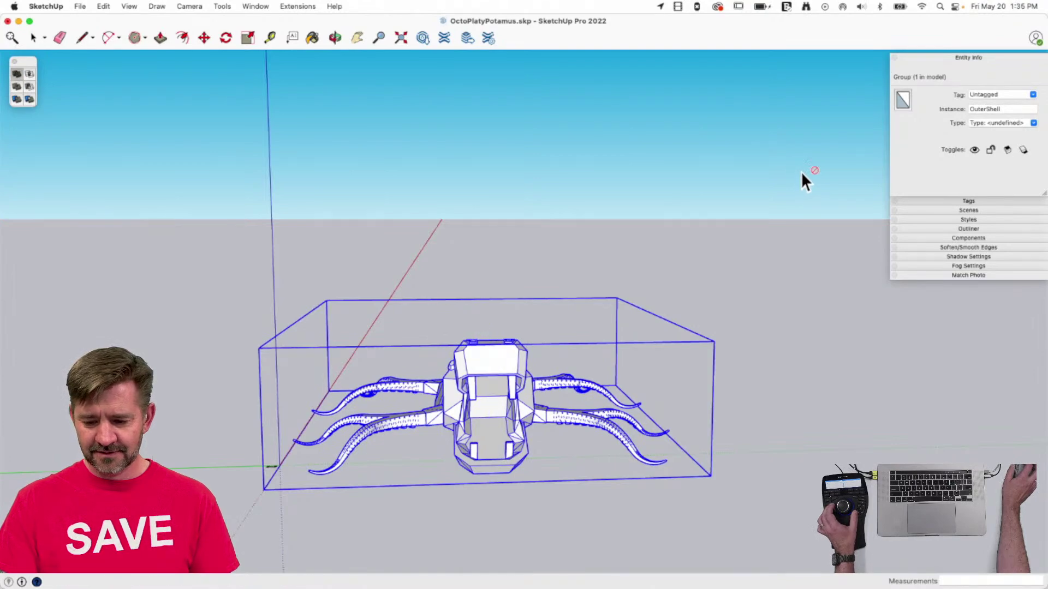
key(space)
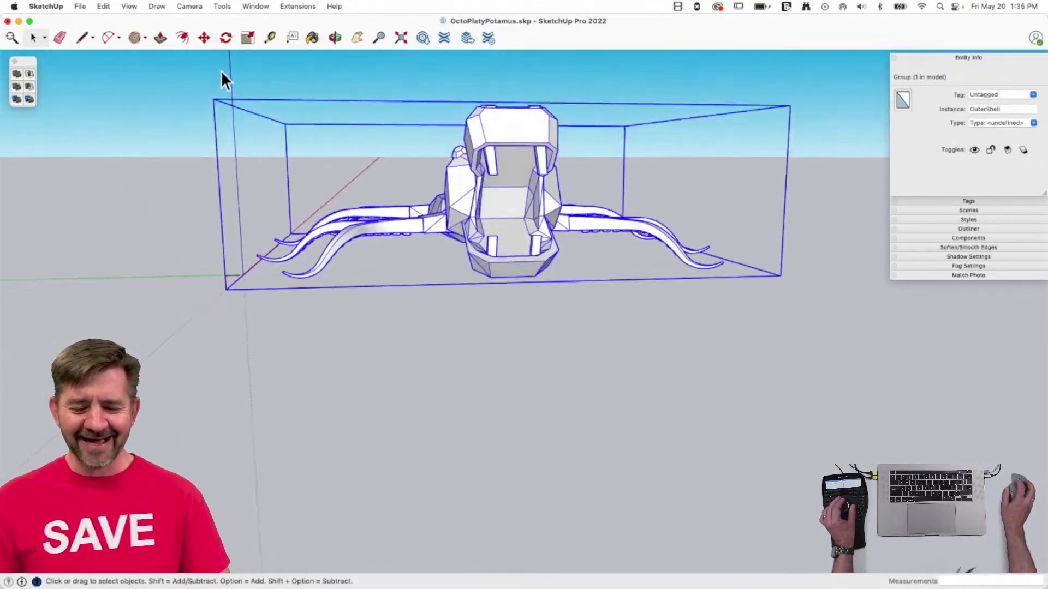
Inspect the combined creature with Solid Inspector², examine the surface border flagged on the tentacle's sucker, and close the inspector.
click(255, 7)
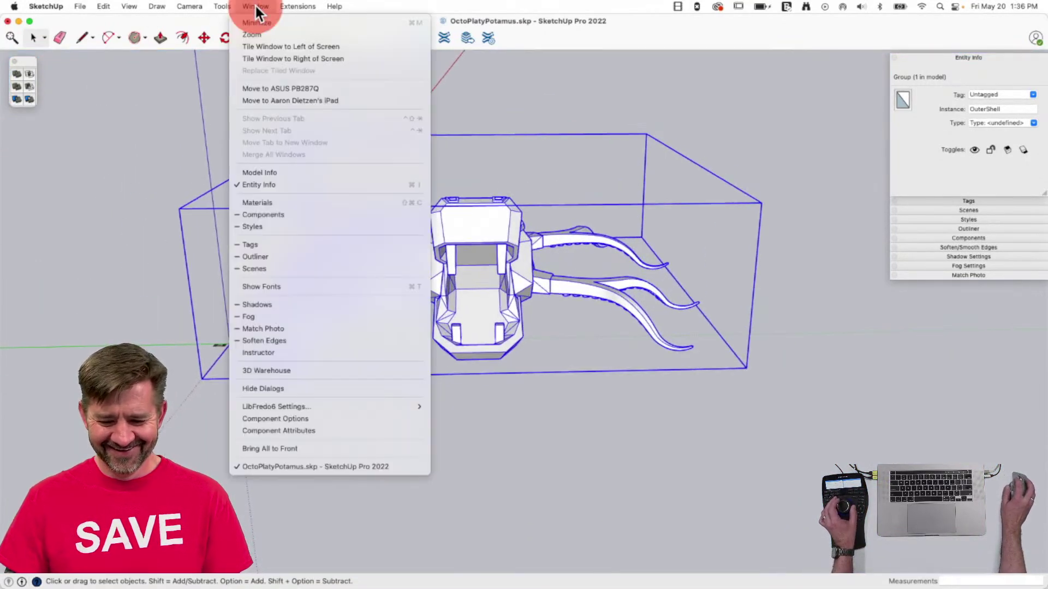
mouse_move(221, 6)
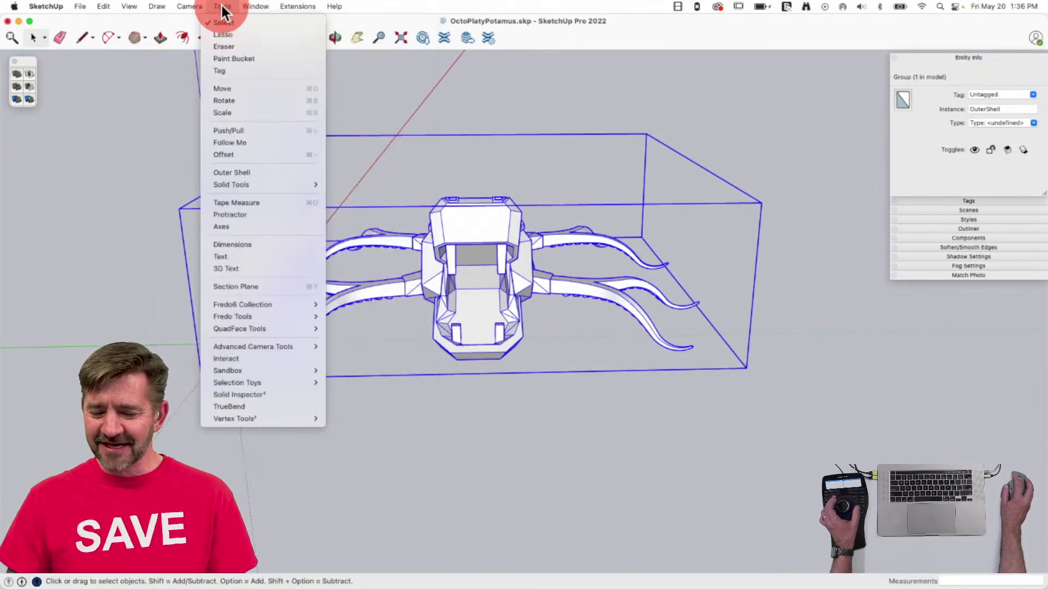
click(303, 395)
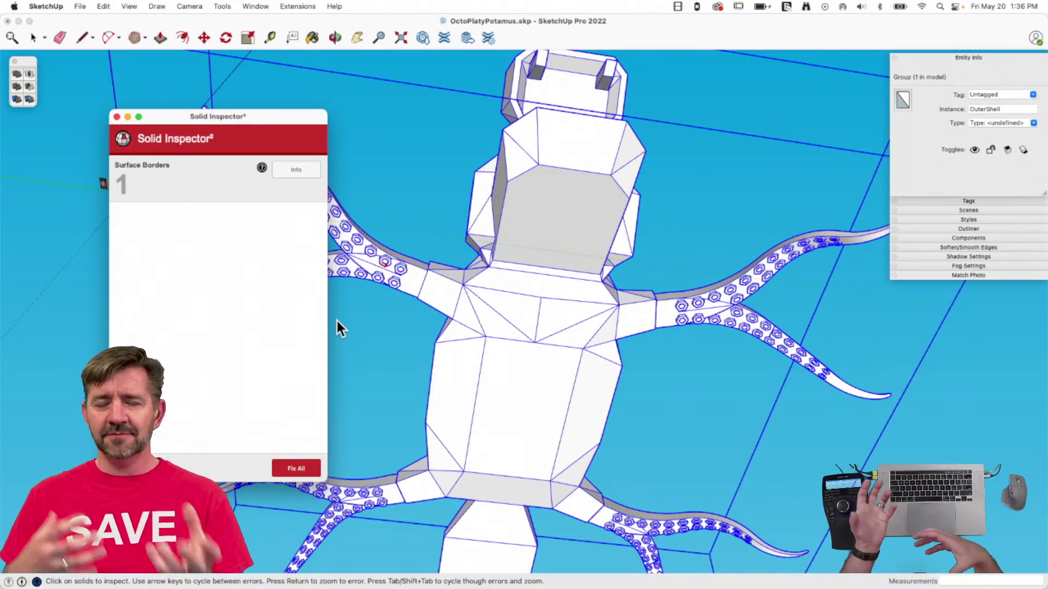
scroll(371, 306, up, 8)
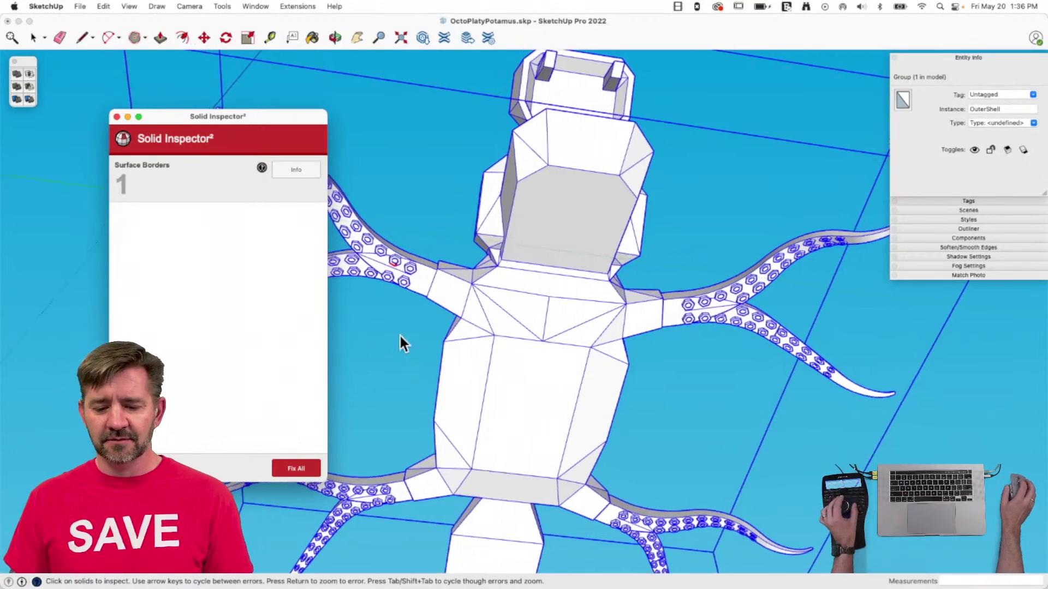
scroll(426, 267, up, 10)
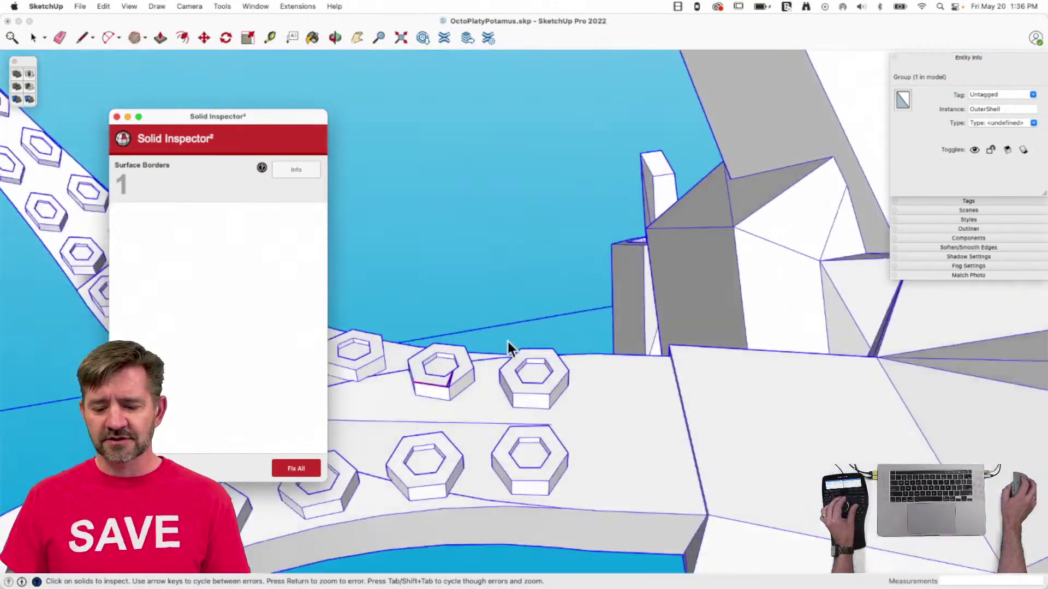
scroll(431, 397, up, 1)
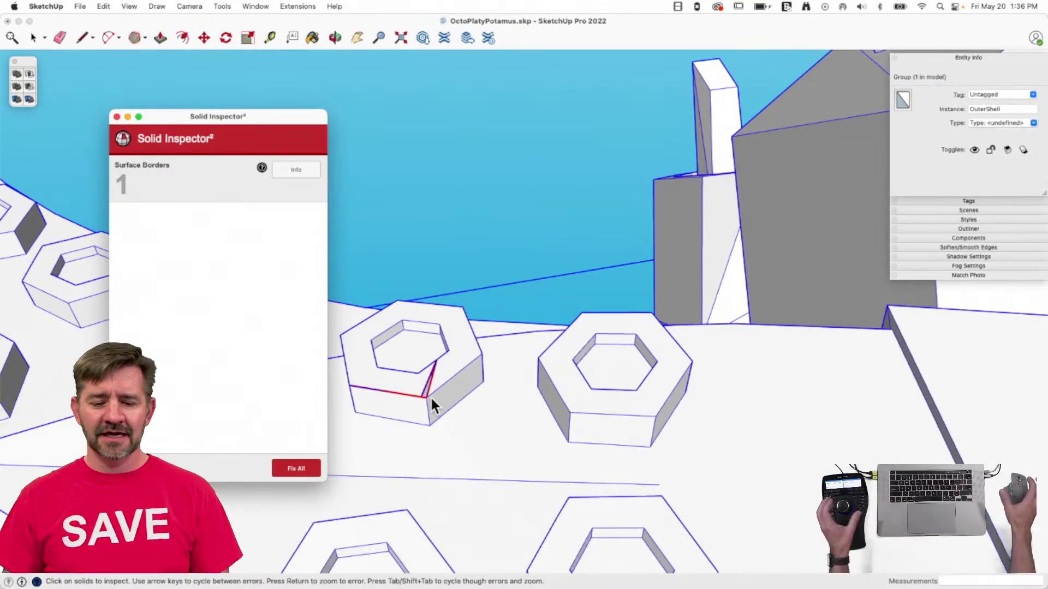
click(116, 117)
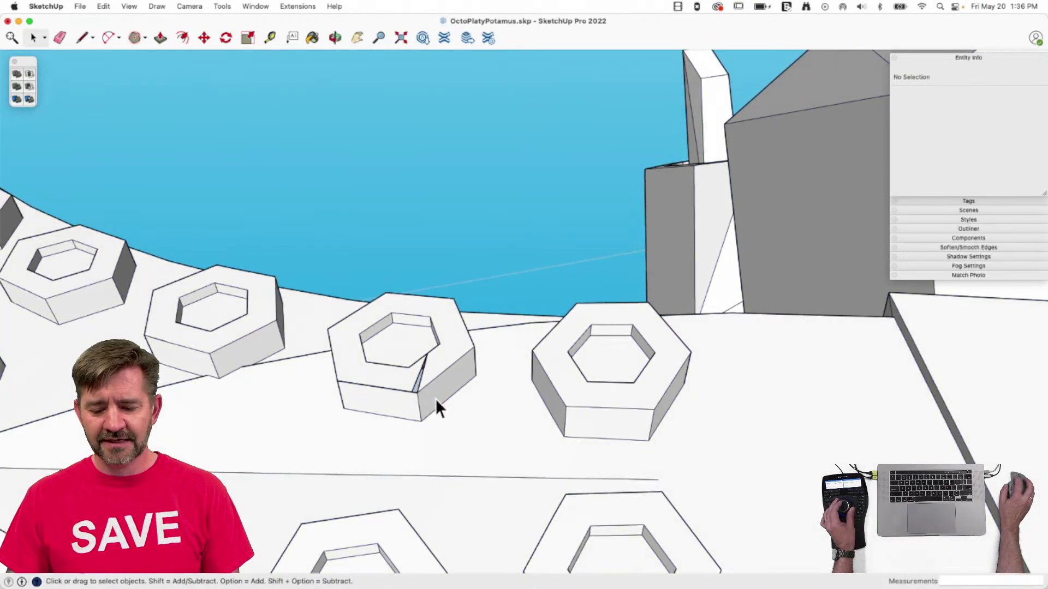
Move the stray vertex beside the sucker's triangular gap about 8 1/4" onto the neighboring outer rim corner.
scroll(427, 391, down, 3)
scroll(476, 390, up, 8)
scroll(526, 335, up, 10)
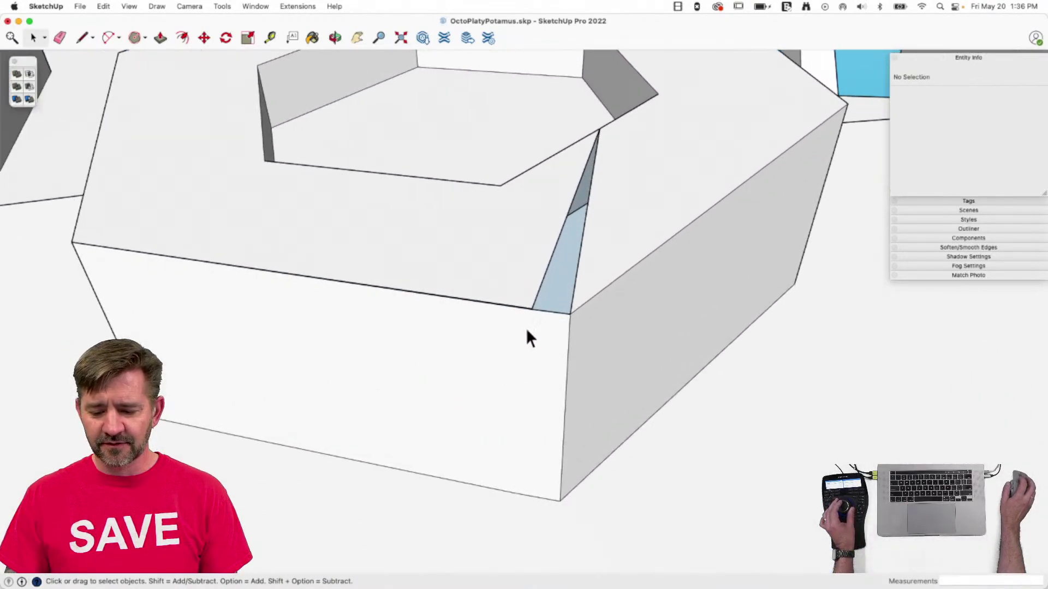
key(m)
click(544, 341)
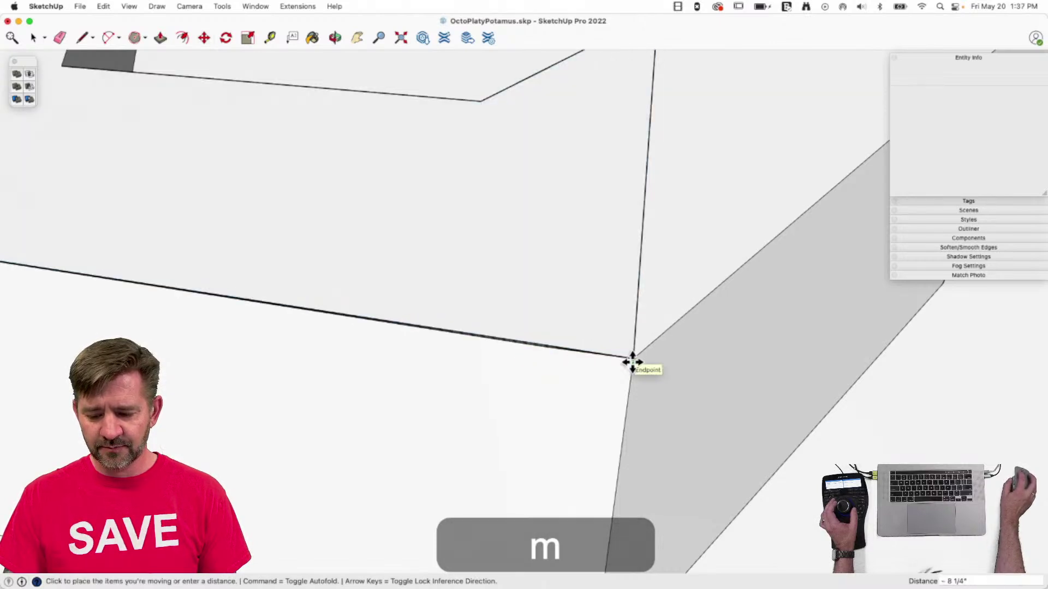
Erase the doubled edges along the sucker's outer rim between the moved vertex and the adjacent corner.
key(e)
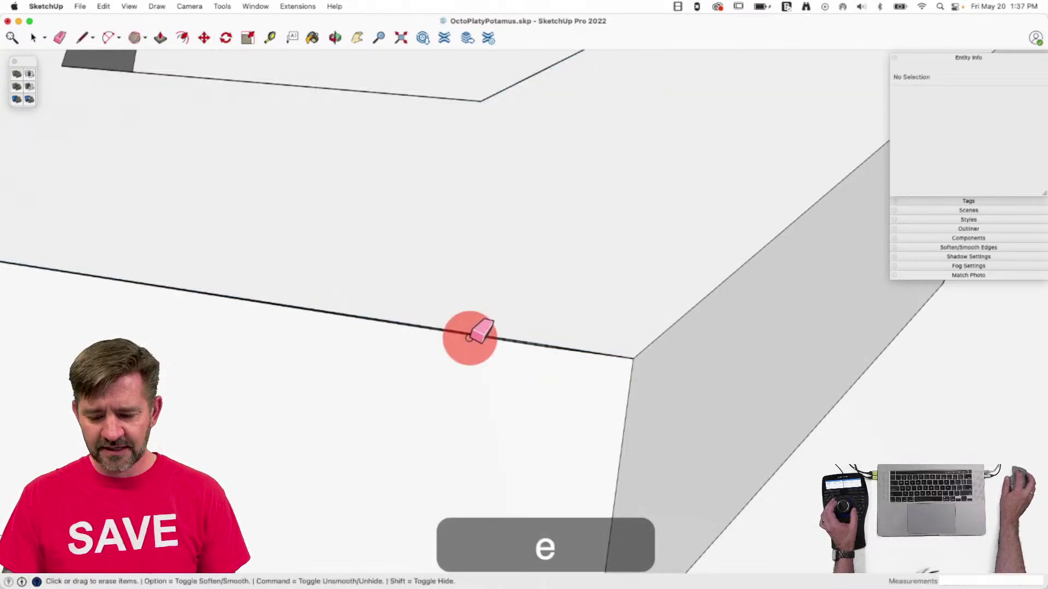
click(469, 338)
drag(542, 351, 548, 351)
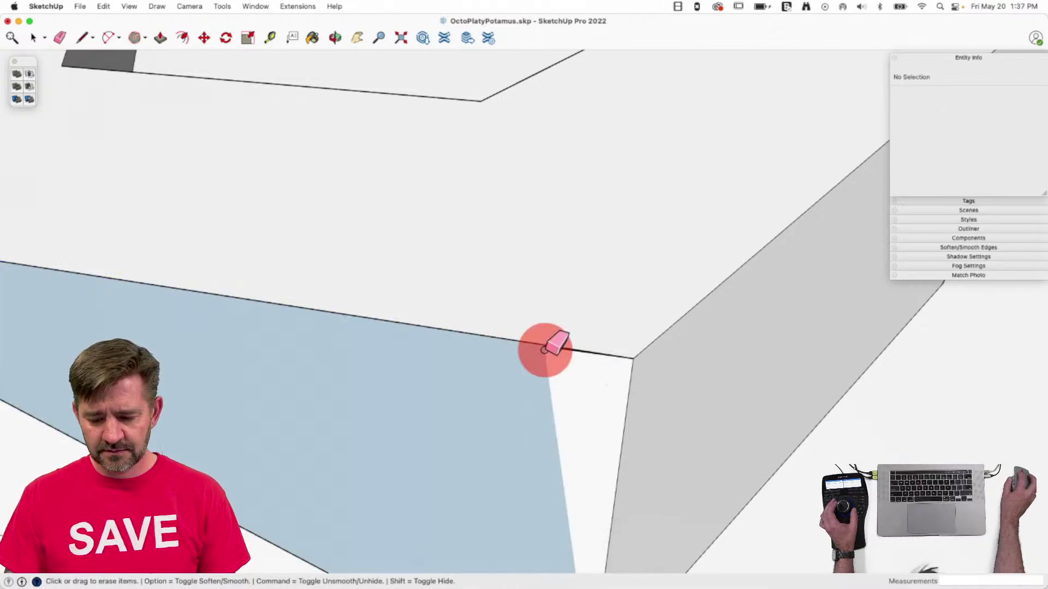
click(547, 349)
Draw two edges from the sucker's base edge to its rim corner to refill the open side, and soften them.
key(l)
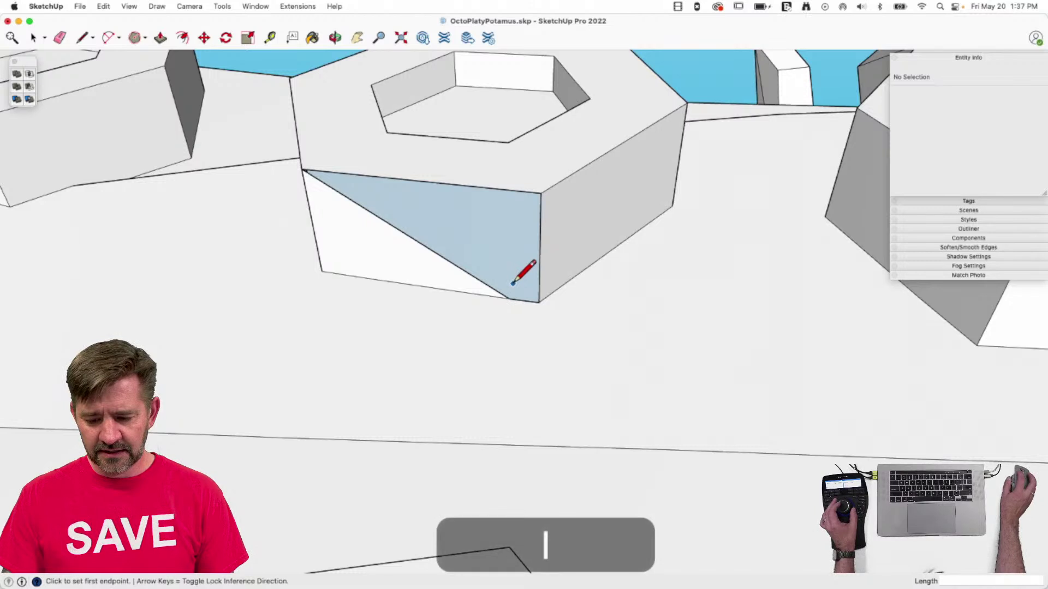
click(508, 298)
click(541, 192)
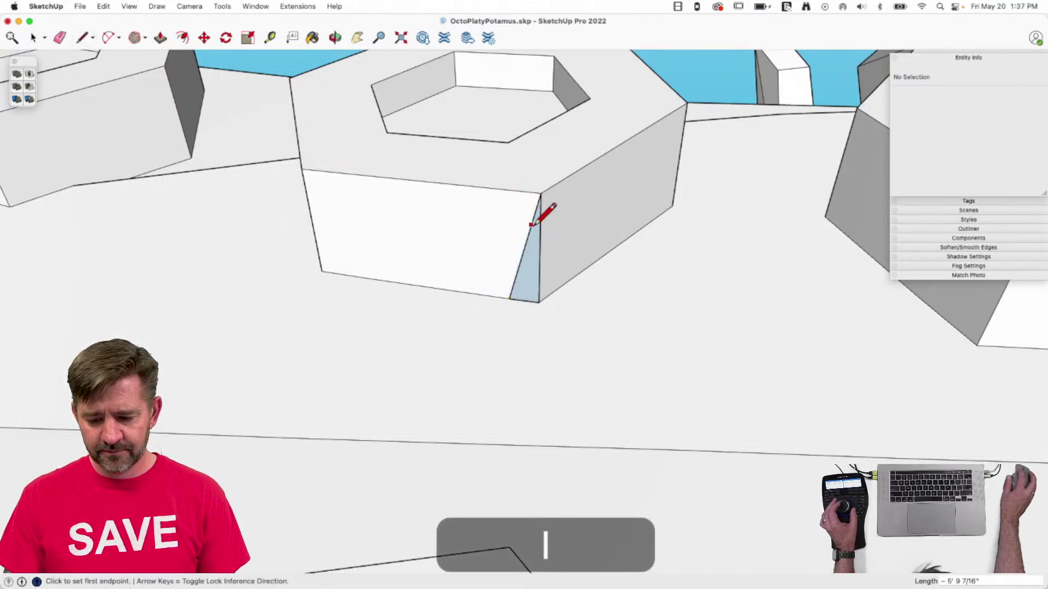
click(517, 299)
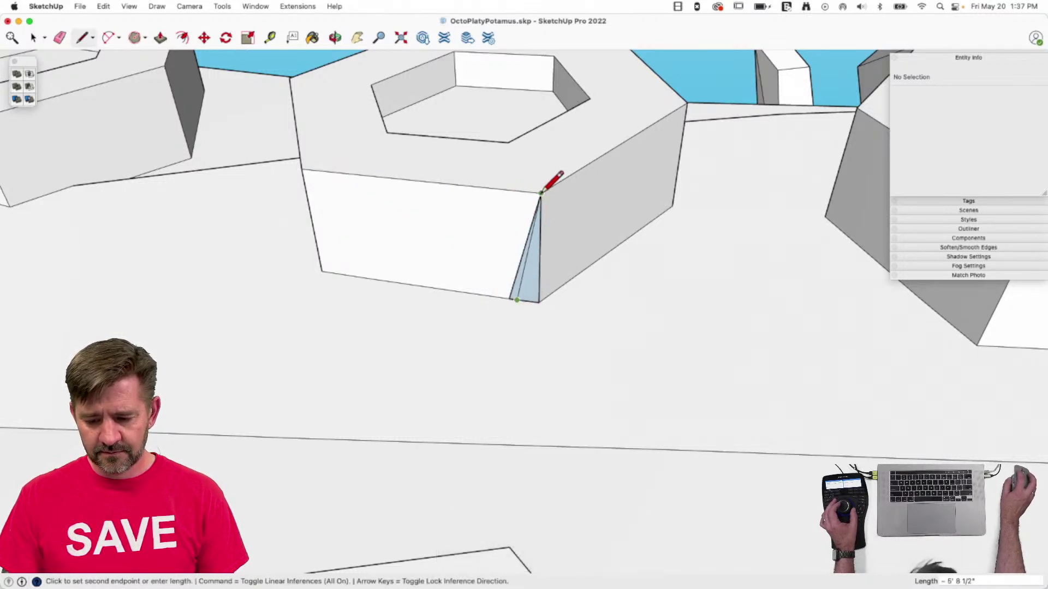
click(540, 192)
key(e)
alt+click(526, 259)
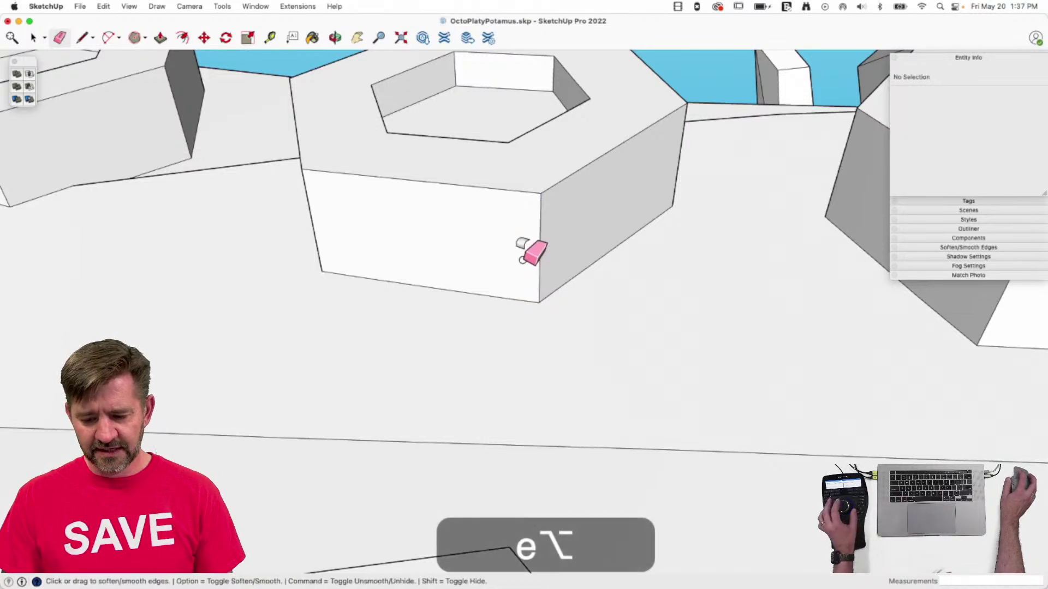
key(space)
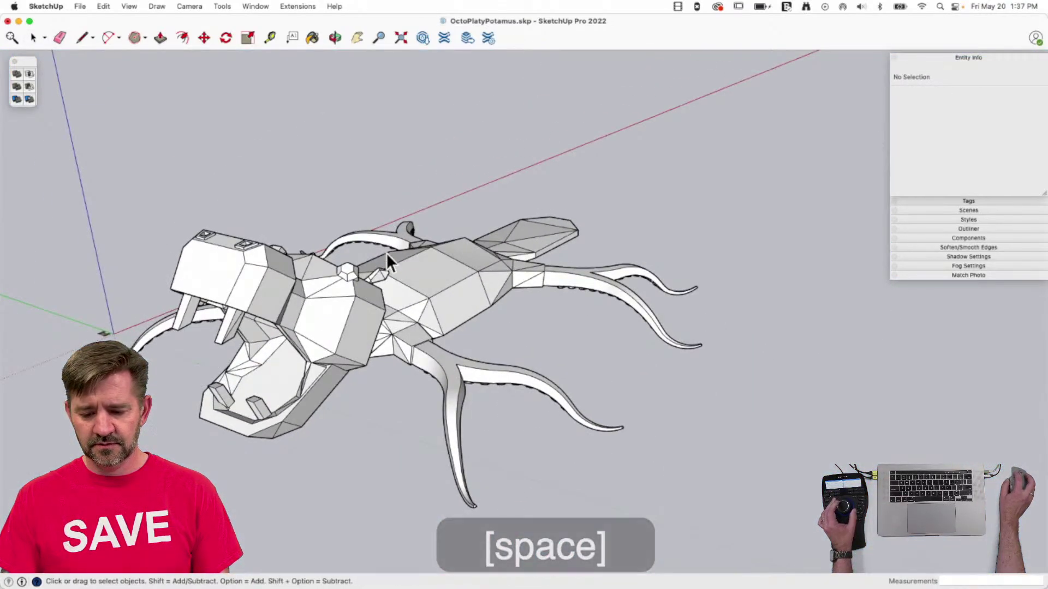
click(394, 286)
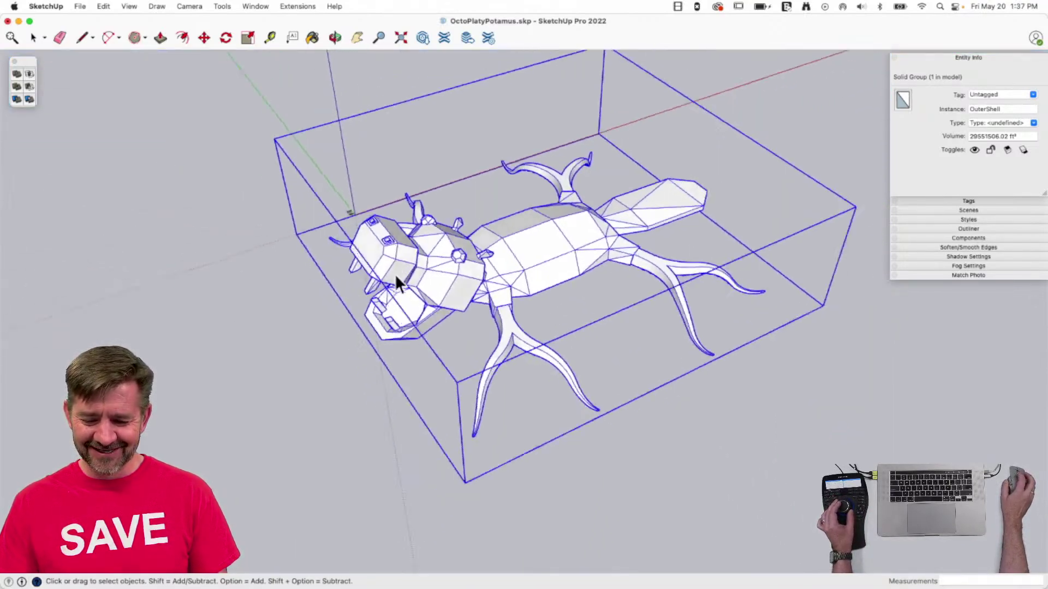
key(m)
key(alt)
click(498, 382)
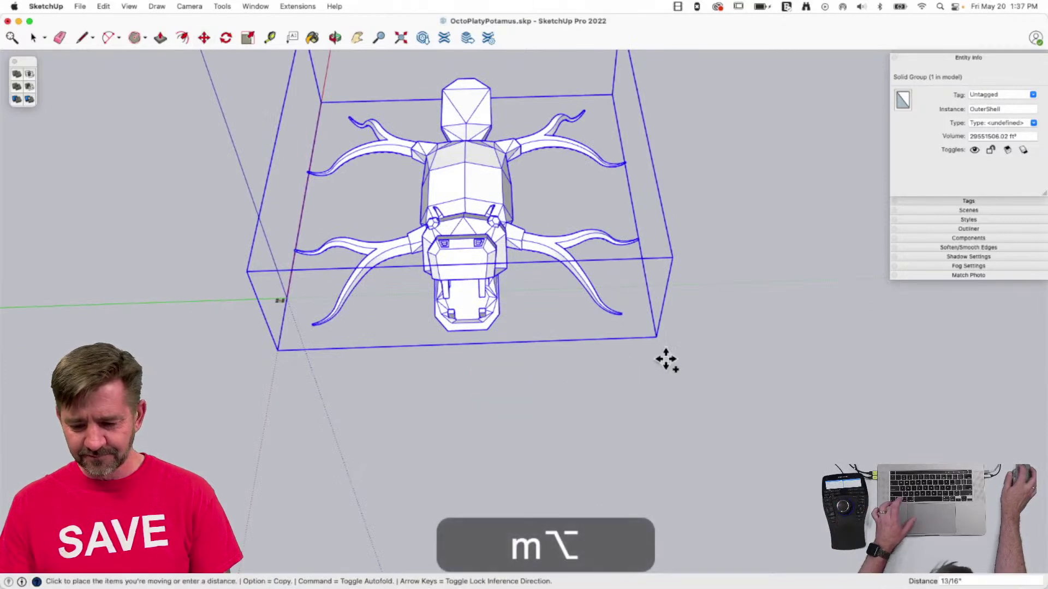
key(space)
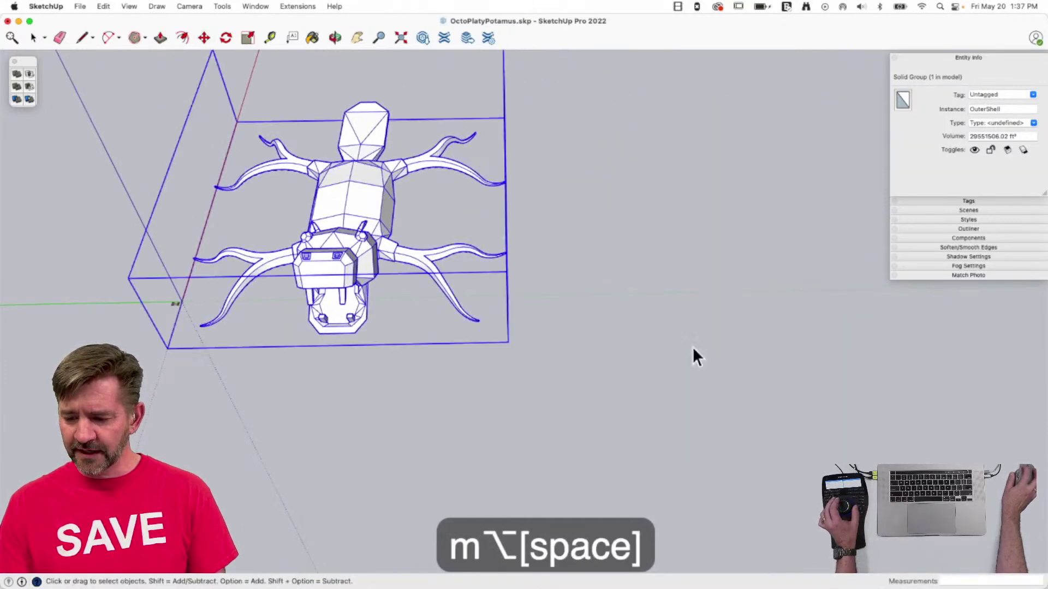
Convert the solid creature group into a component with the definition name OctoPlatyPotamus.
right_click(361, 234)
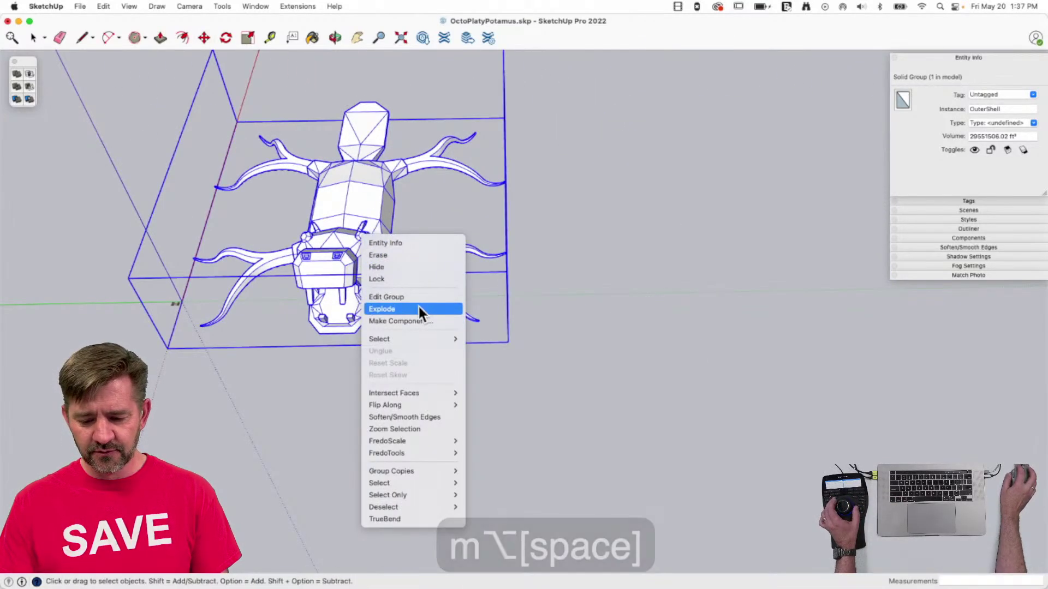
click(421, 321)
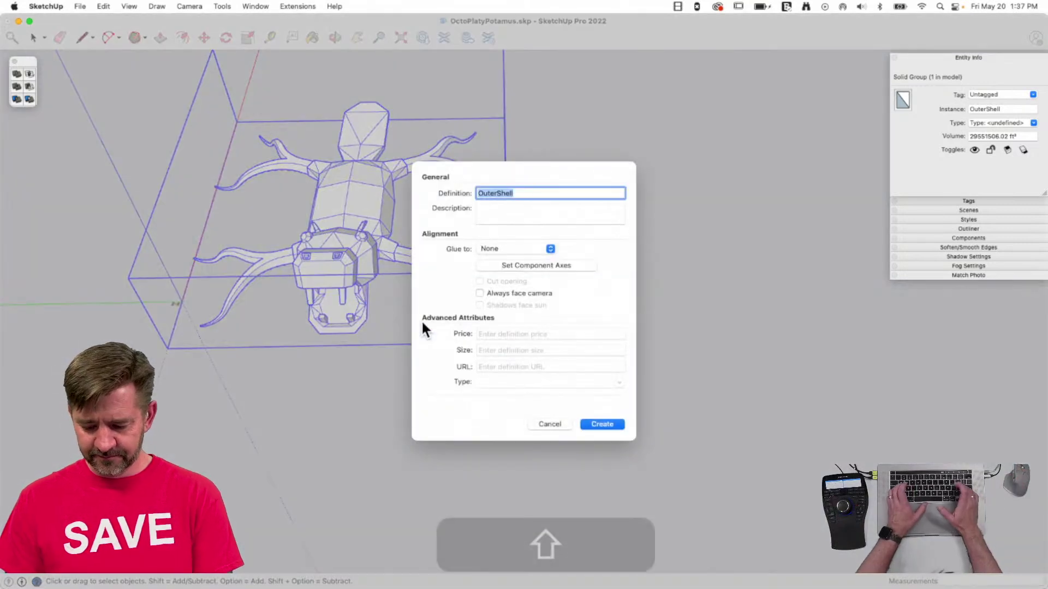
text(OctoPlatyPo)
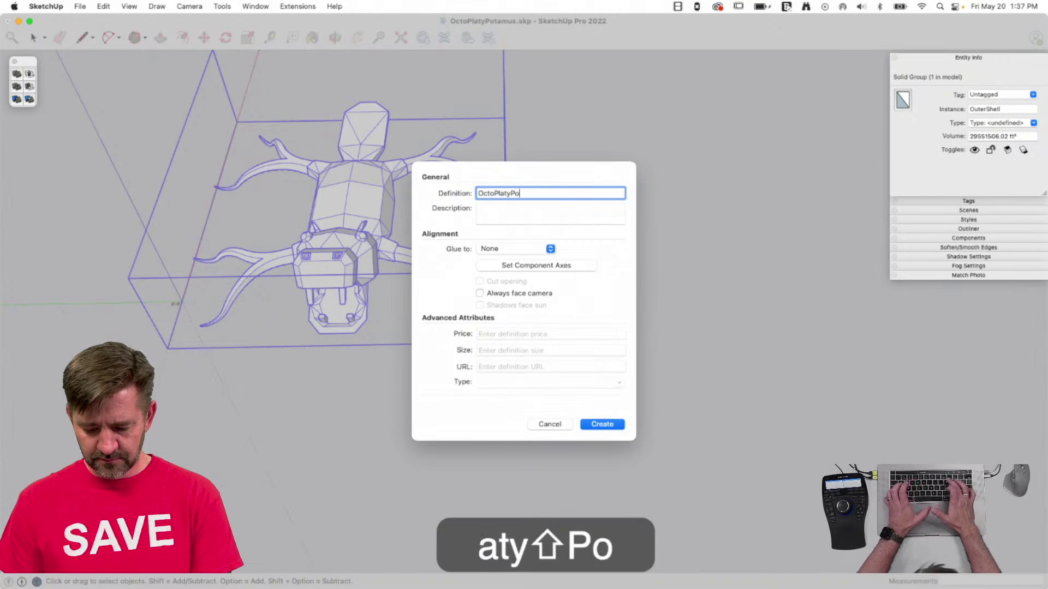
text(tamus)
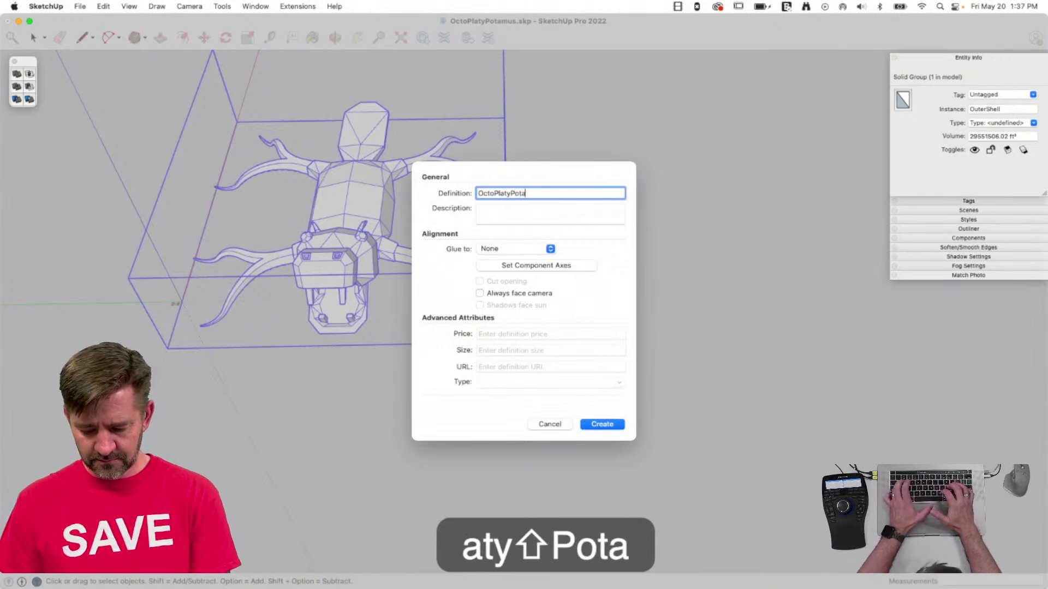
click(601, 422)
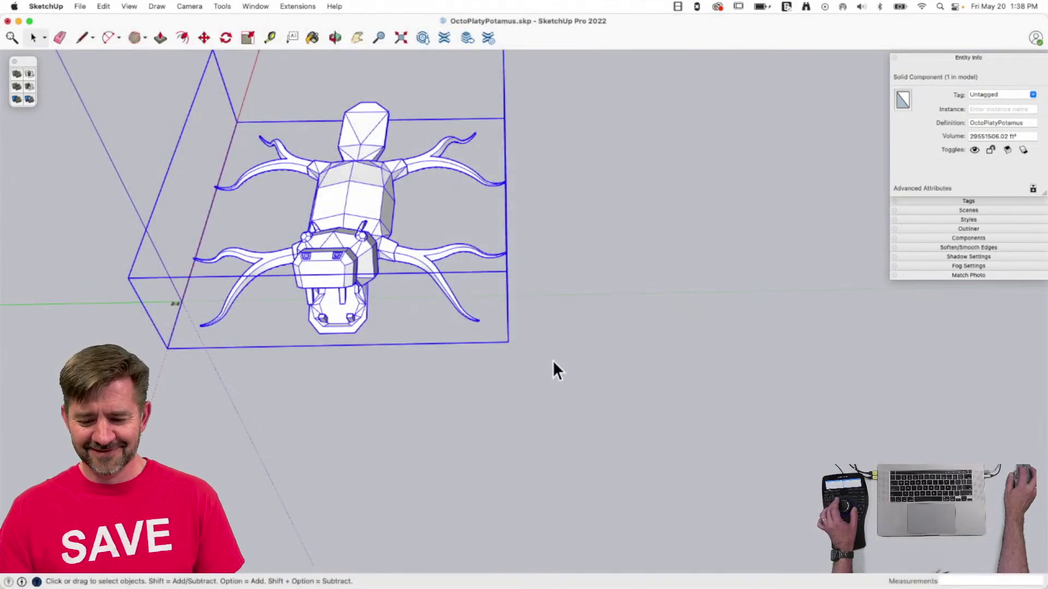
Copy the OctoPlatyPotamus component about 1238' along the green axis, past the origin.
key(m)
key(m)
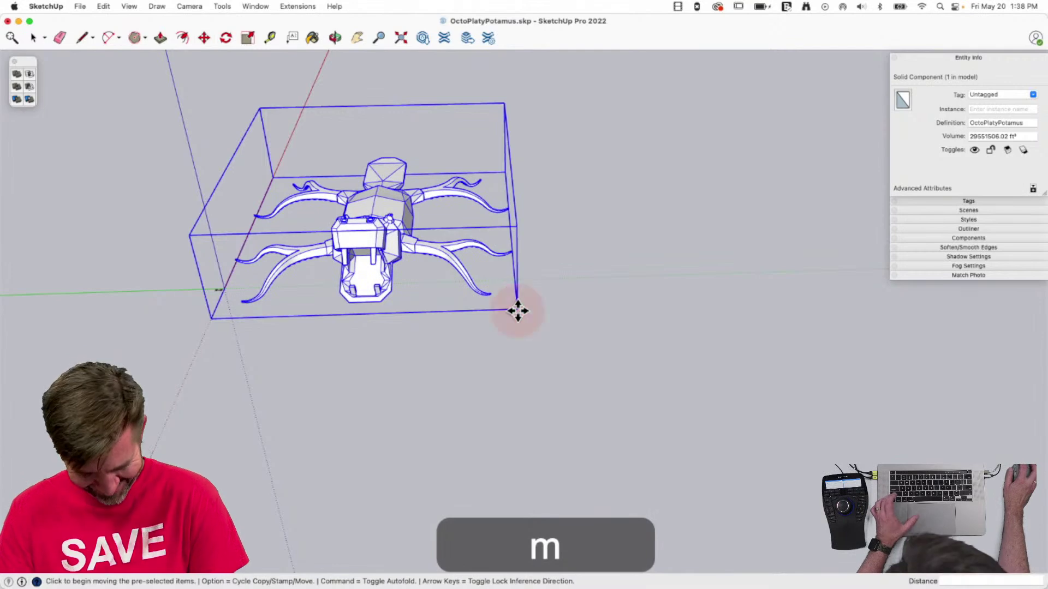
key(alt)
click(517, 311)
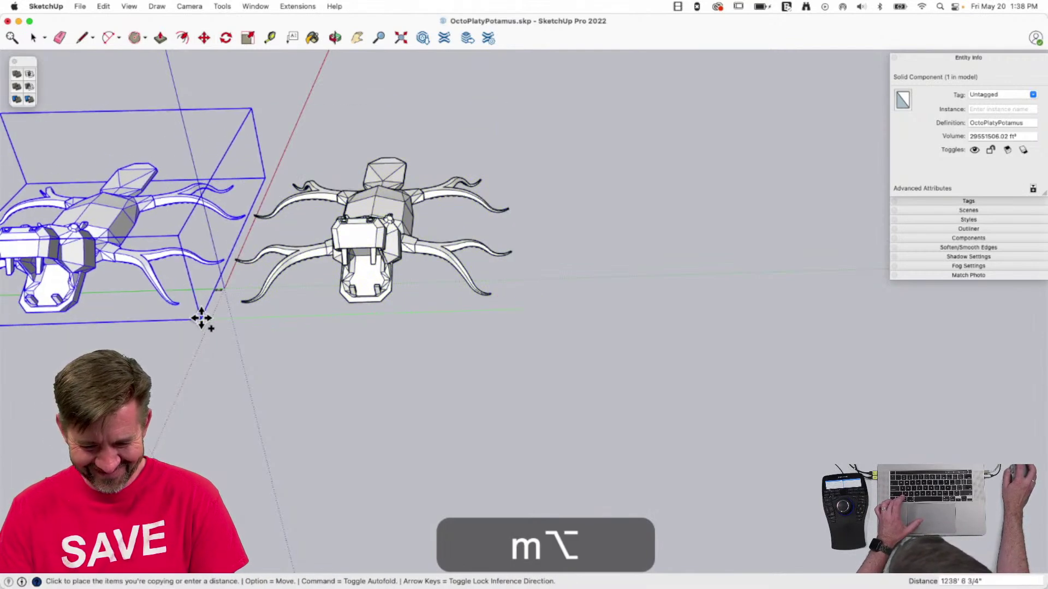
click(200, 318)
key(space)
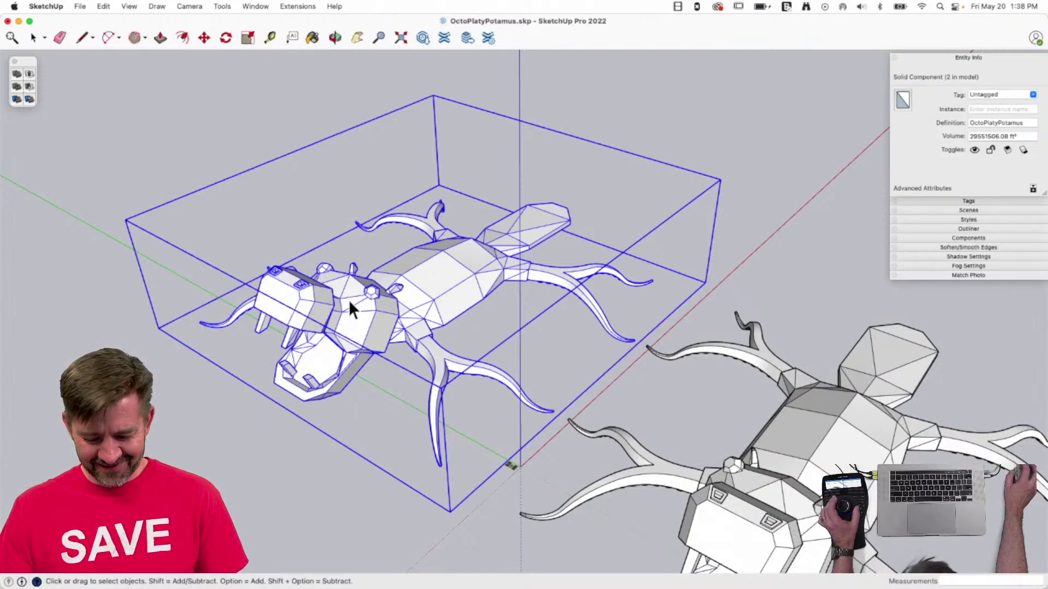
Scale the copied creature down uniformly twice from its bounding-box corner, by about 0.11 each time.
key(s)
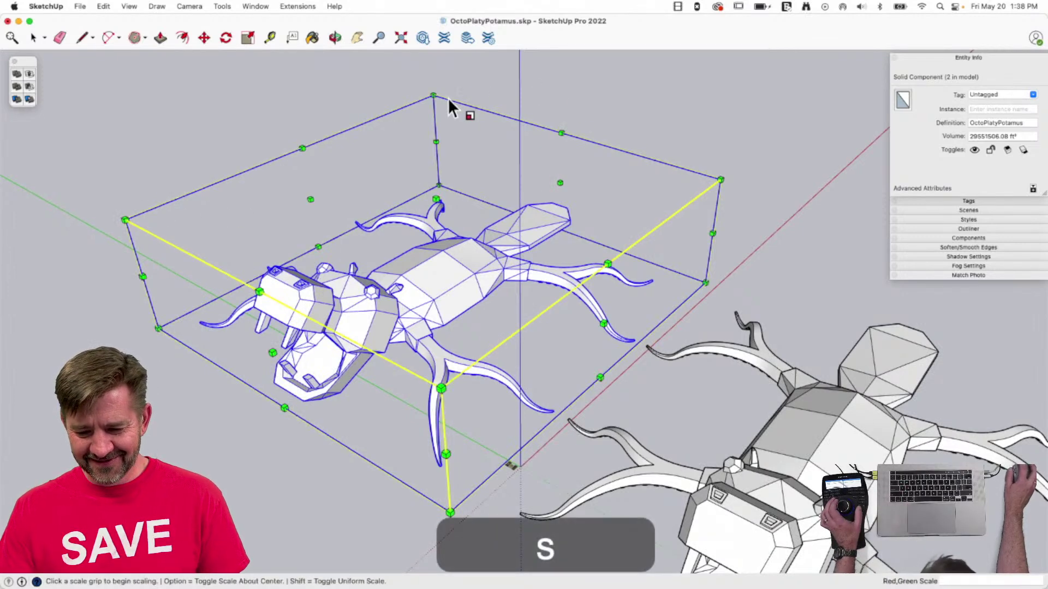
drag(436, 96, 464, 407)
click(329, 314)
drag(329, 314, 703, 360)
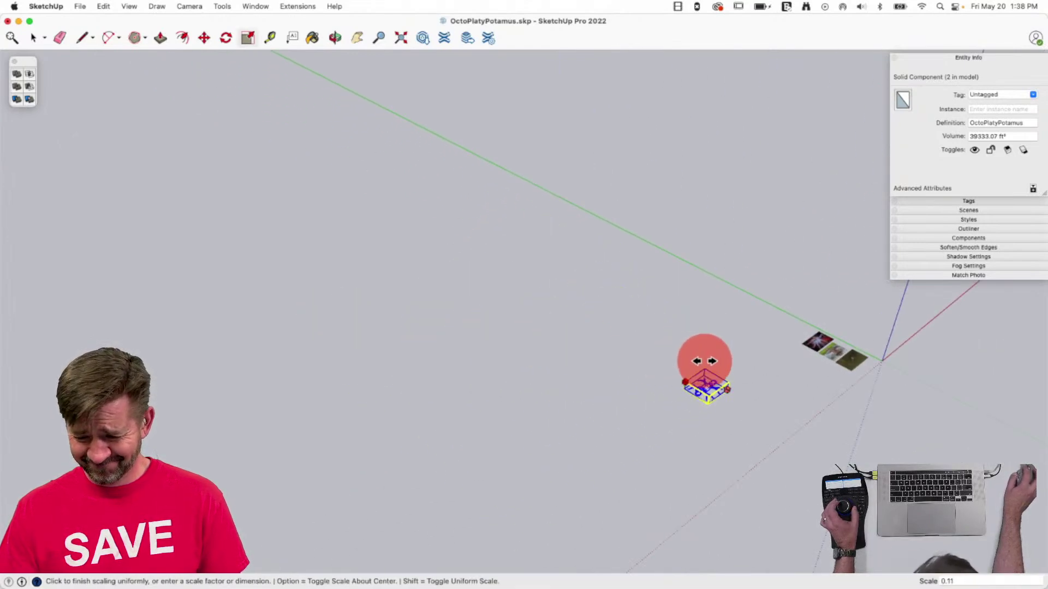
key(space)
Draw a 6" by 4" reference rectangle on the ground beside the reduced creature.
key(r)
click(552, 367)
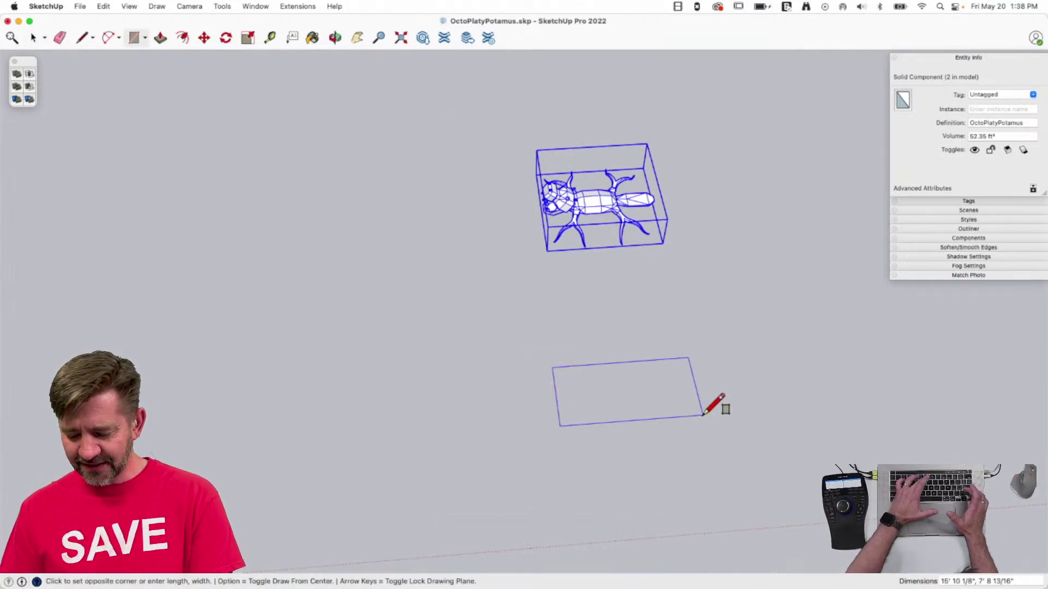
text(6",4")
key(Return)
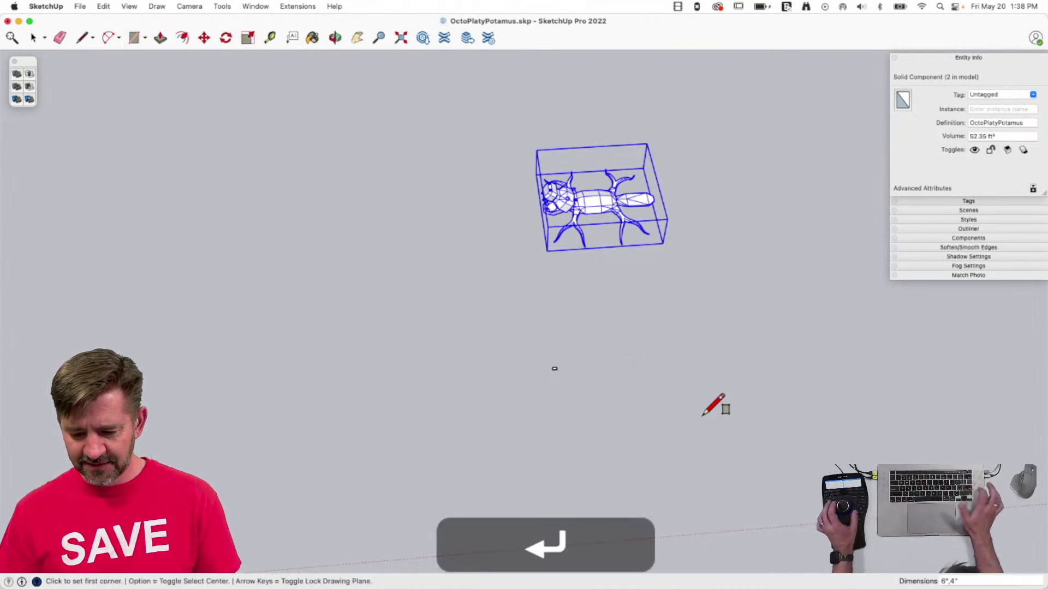
key(space)
Move the reduced creature by its lower bounding-box corner onto the corner of the reference rectangle.
key(m)
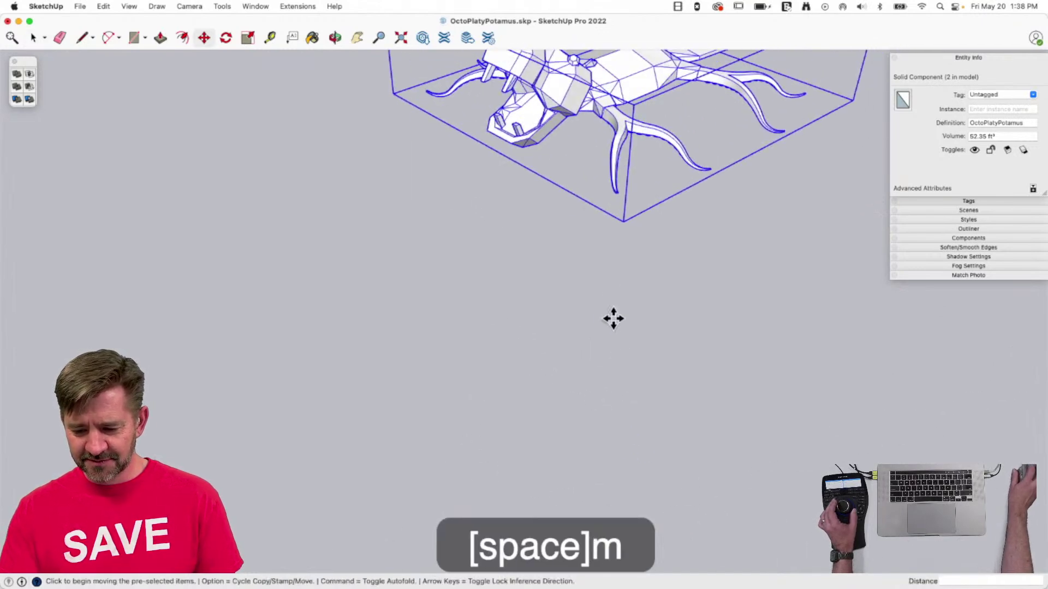
click(623, 219)
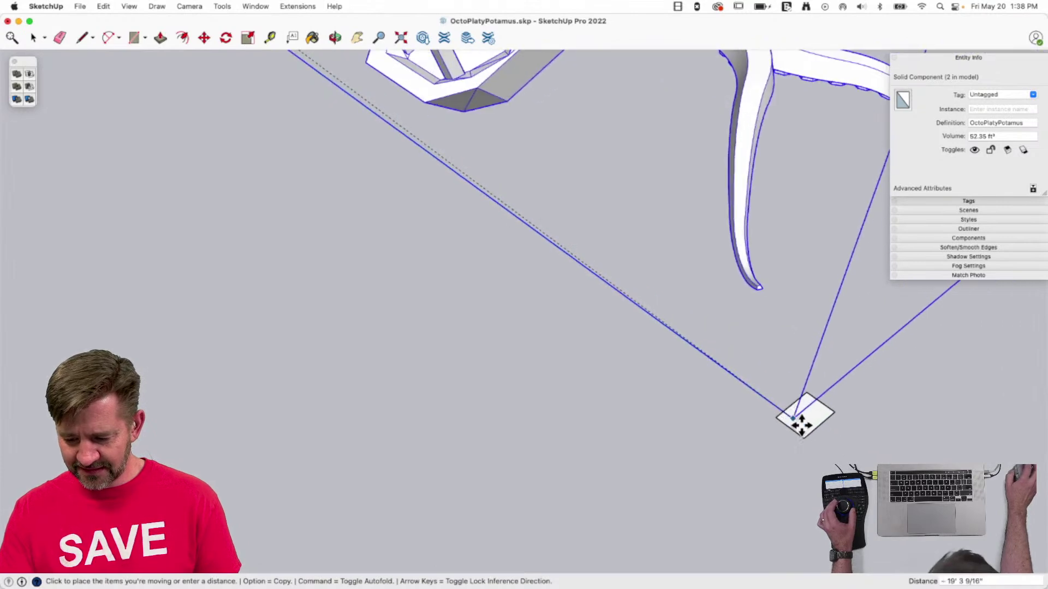
click(806, 436)
key(space)
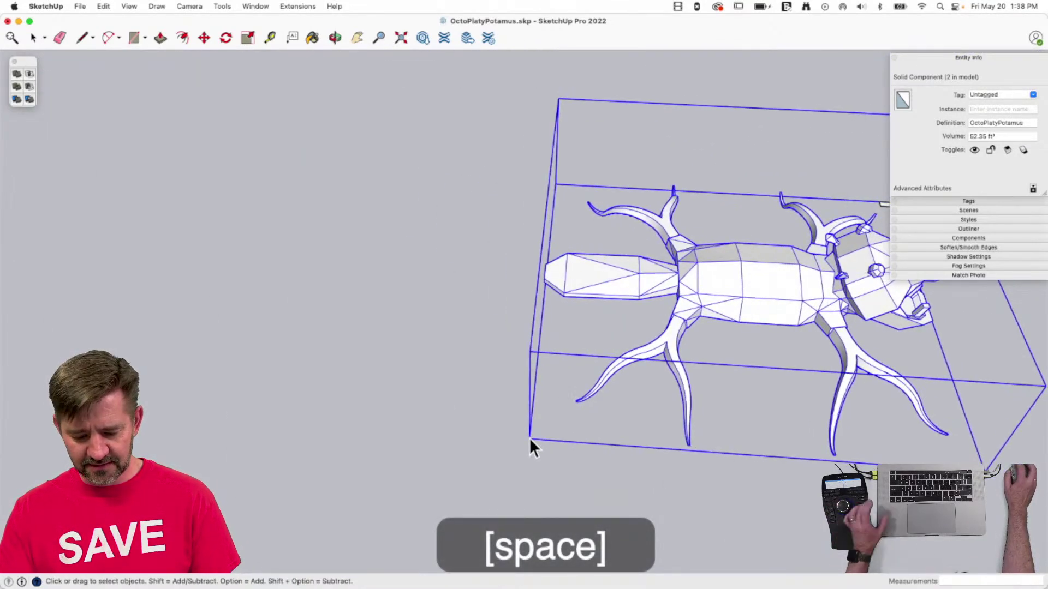
Scale the reduced creature uniformly by about 0.11 and again by about 0.20 to fit the 6" by 4" rectangle.
key(r)
key(s)
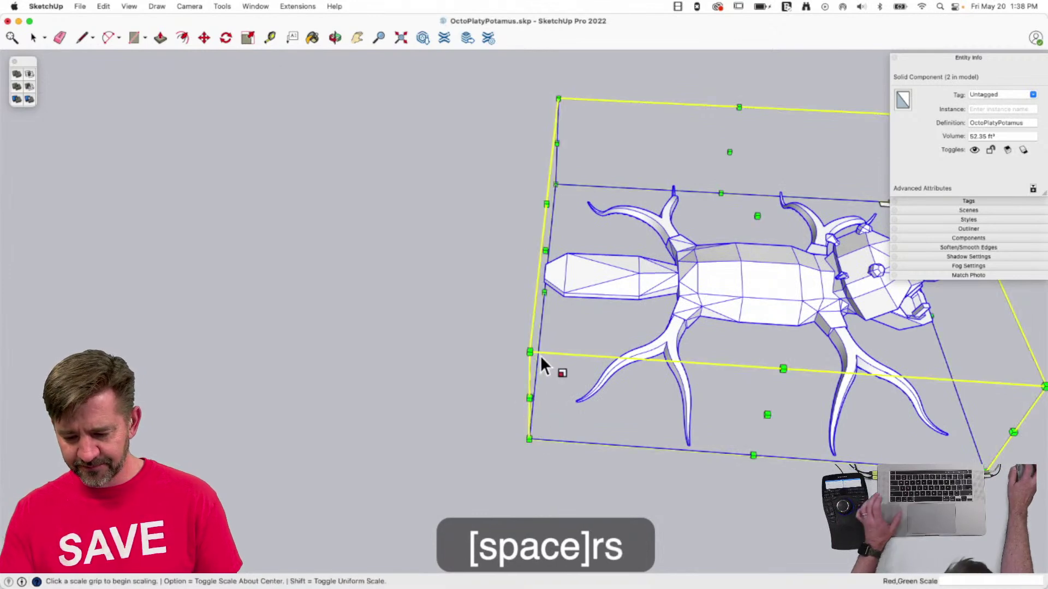
drag(528, 352, 529, 394)
scroll(521, 407, up, 10)
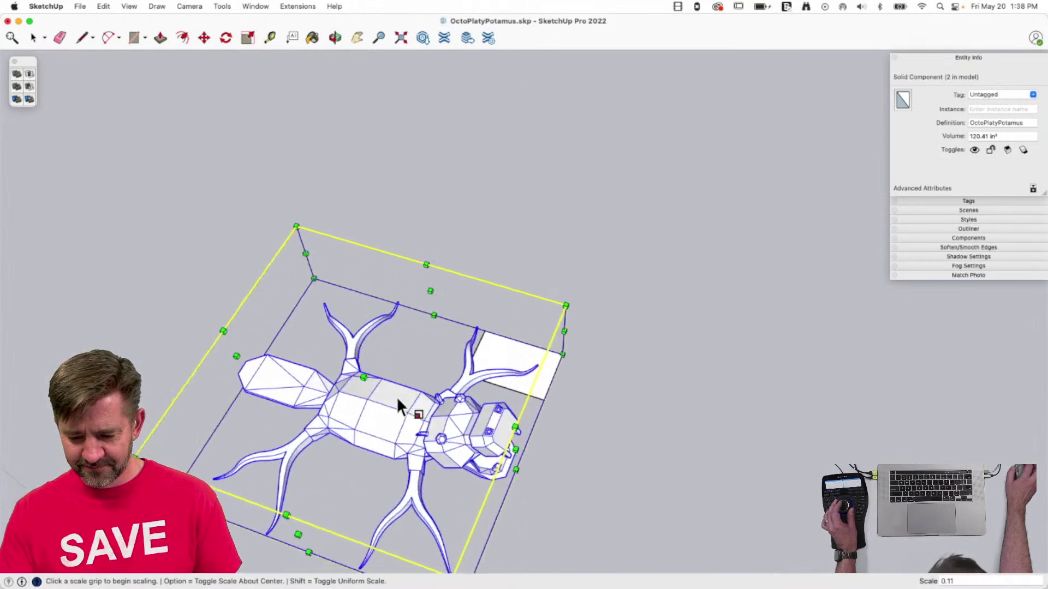
drag(194, 283, 581, 244)
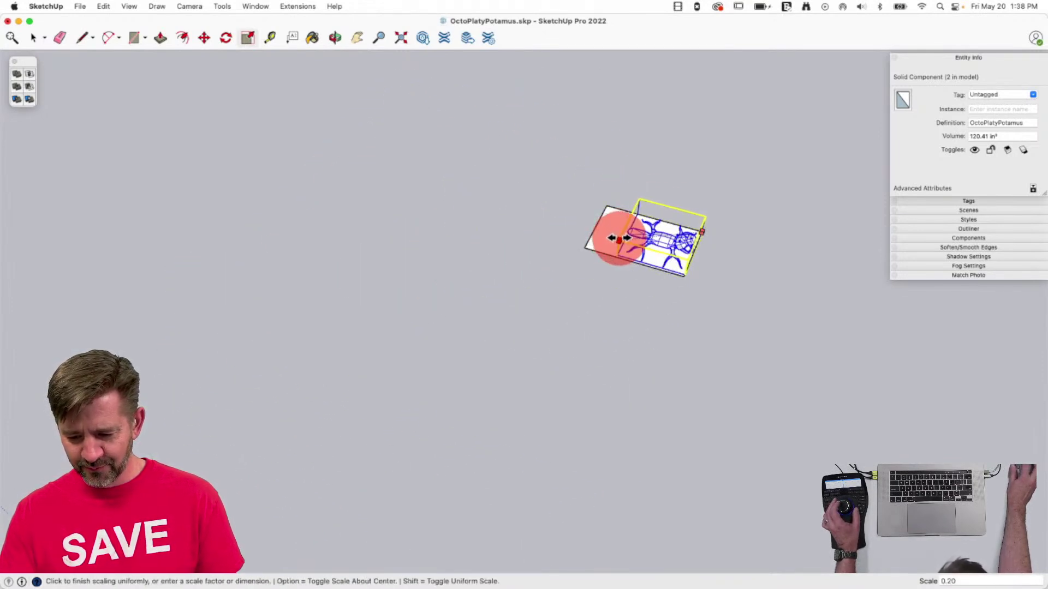
key(space)
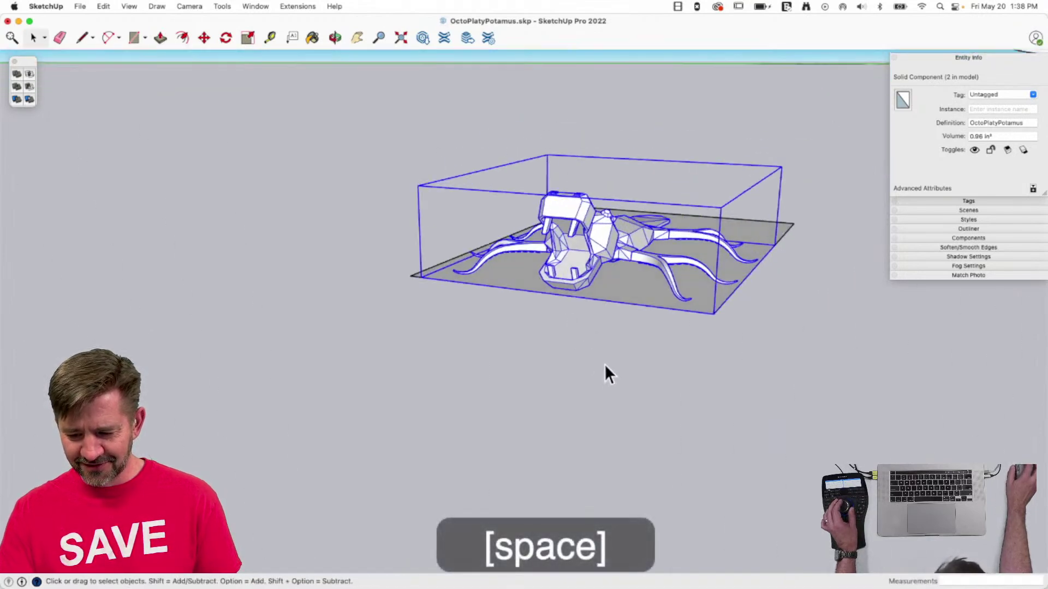
Move the miniature creature about 13/16" along the rectangle's length so it sits within the rectangle's ends.
key(m)
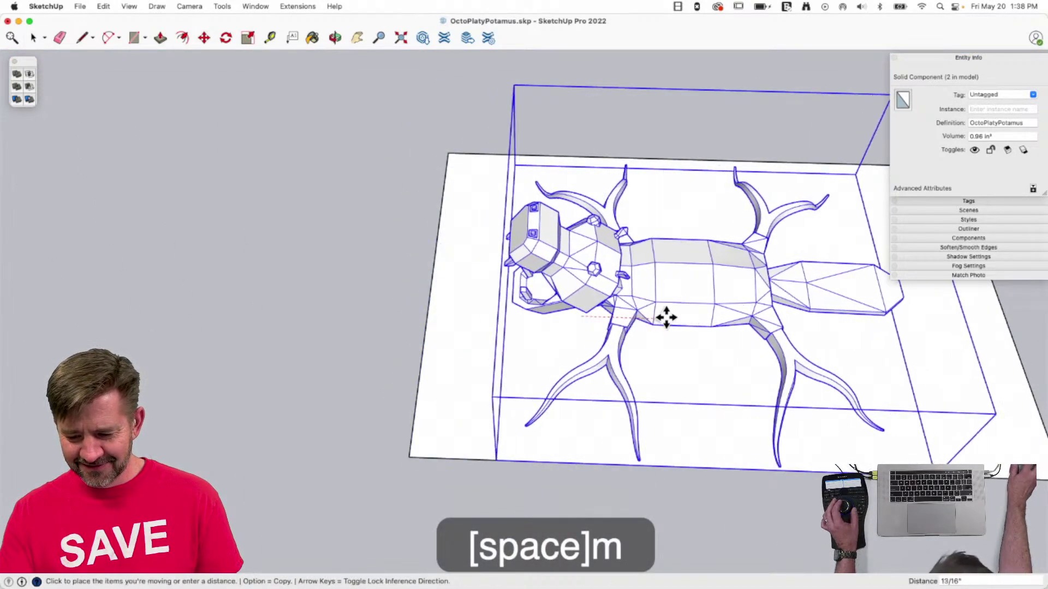
key(space)
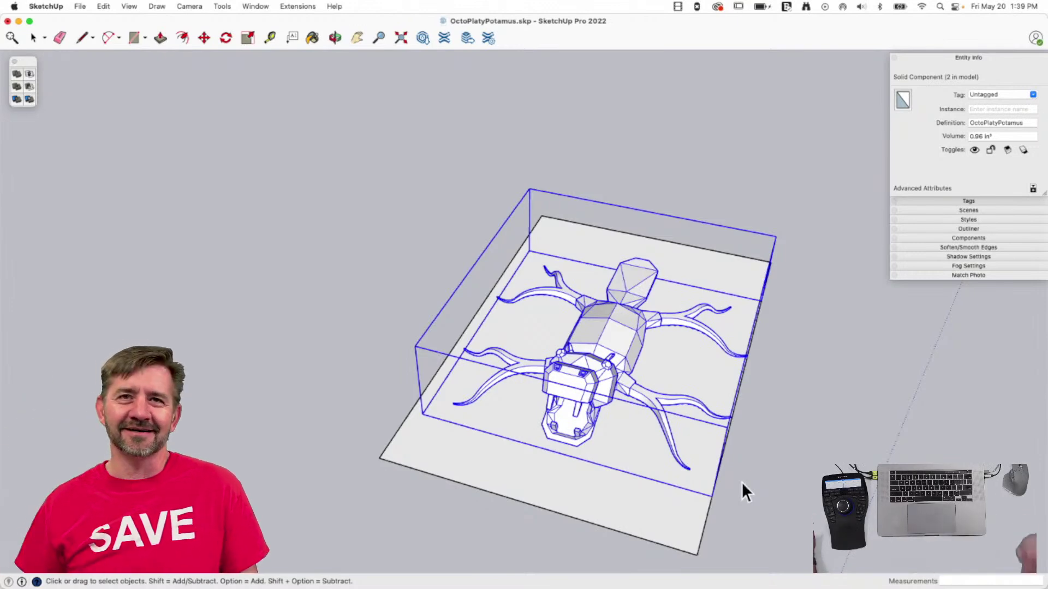
Erase the reference rectangle beneath the miniature creature.
middle_drag(742, 483, 795, 447)
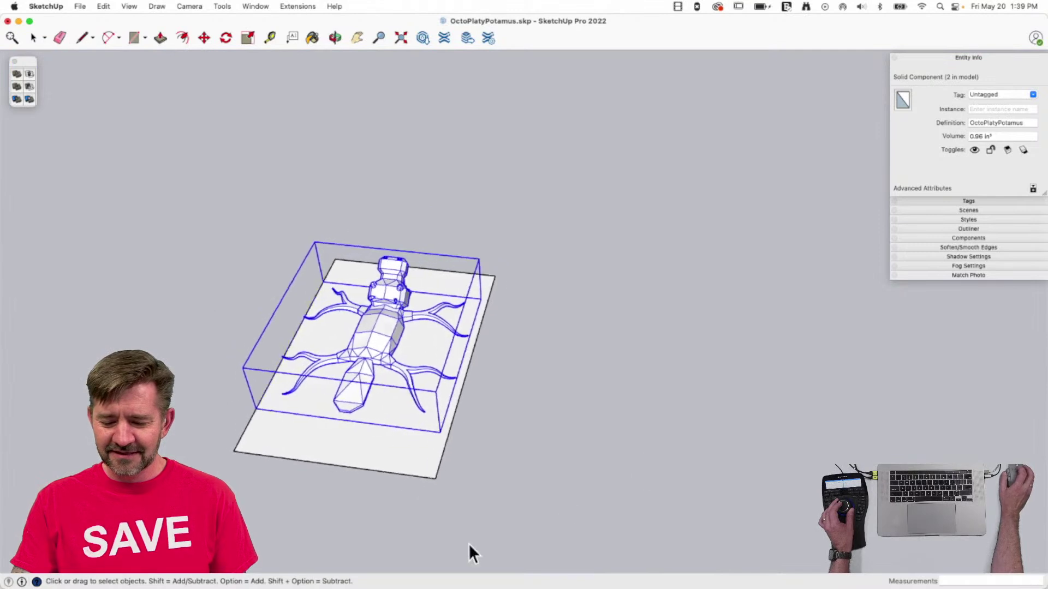
key(e)
mouse_move(455, 465)
mouse_down()
mouse_move(457, 451)
mouse_move(283, 267)
mouse_move(303, 260)
mouse_up()
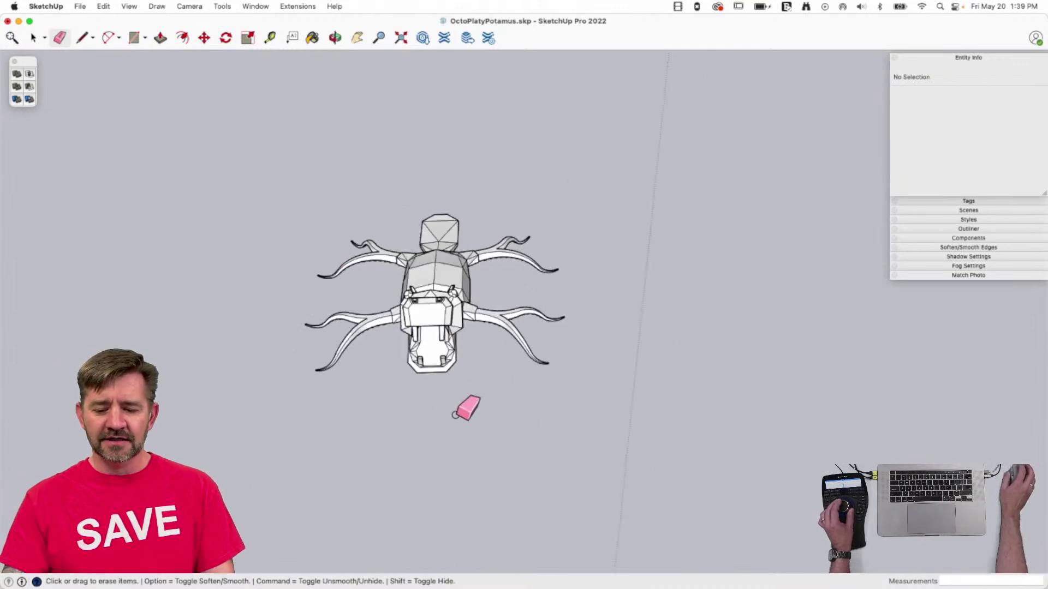
key(space)
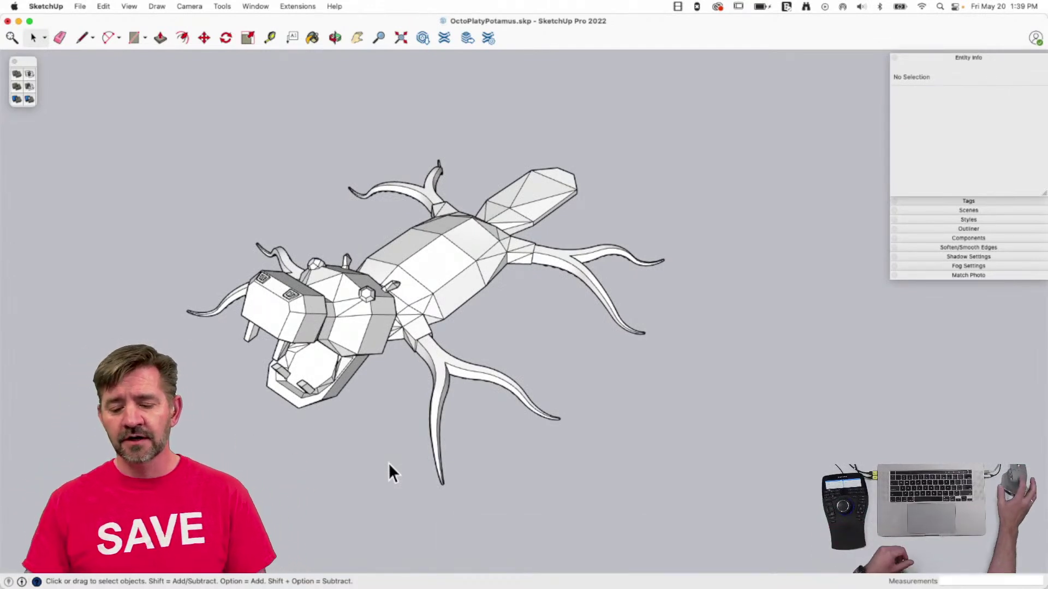
Set up a 3D model export of the miniature creature as a STereoLithography (*.stl) file, and cancel the export.
click(437, 223)
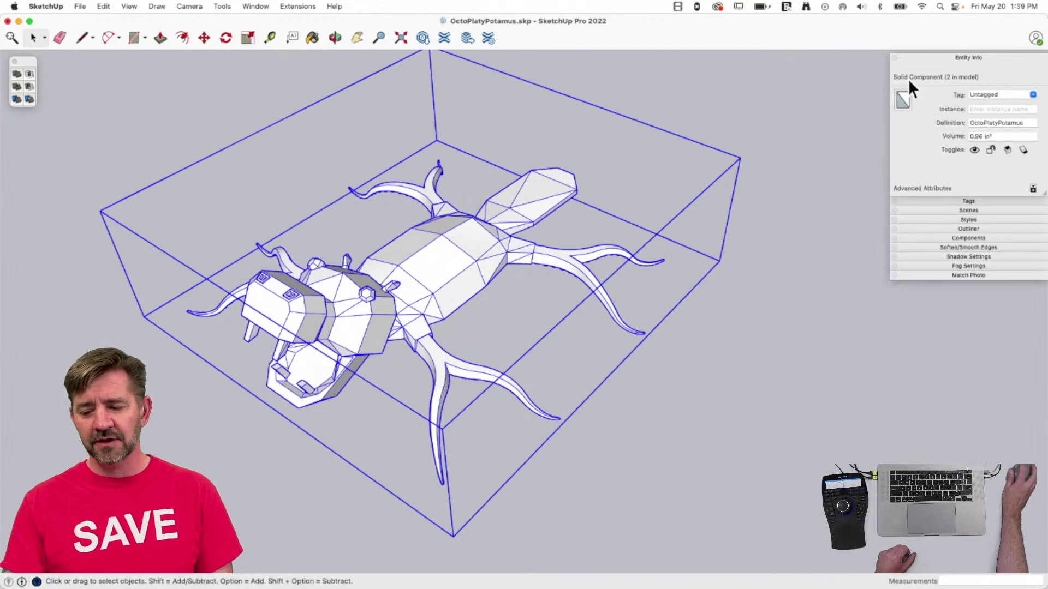
click(81, 7)
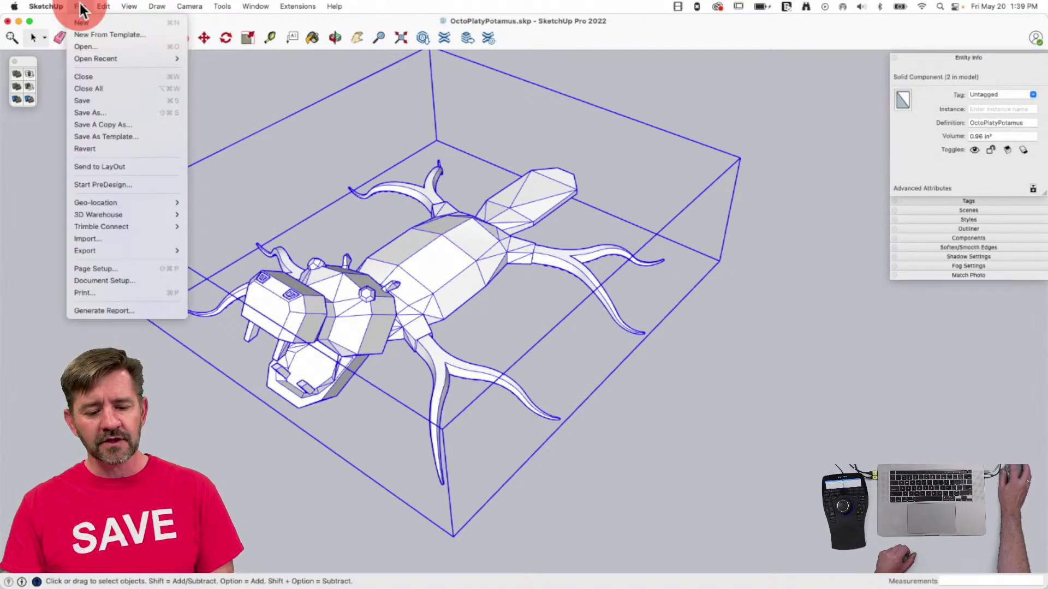
mouse_move(85, 248)
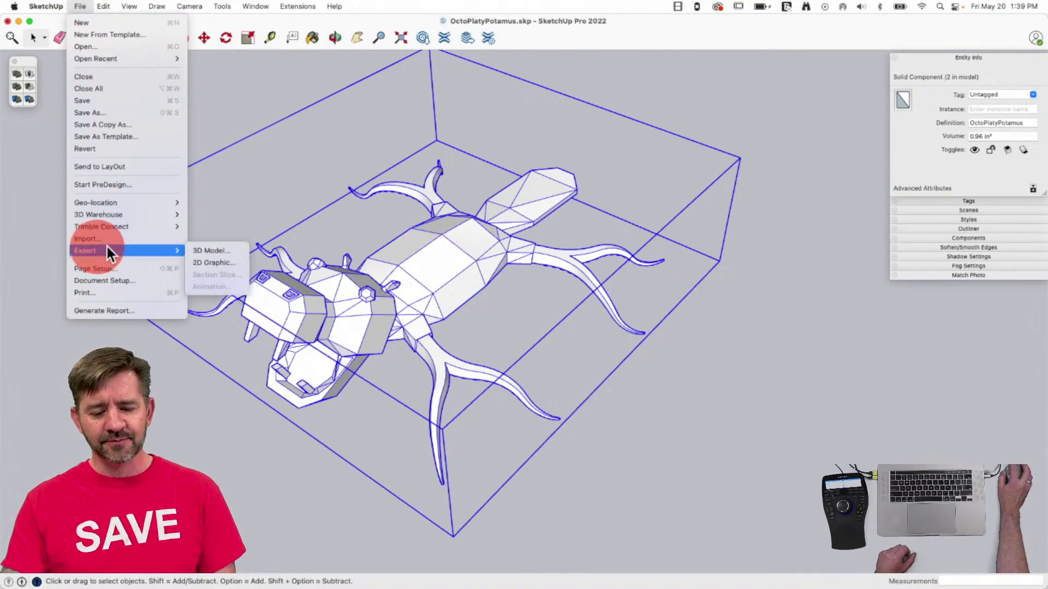
click(203, 250)
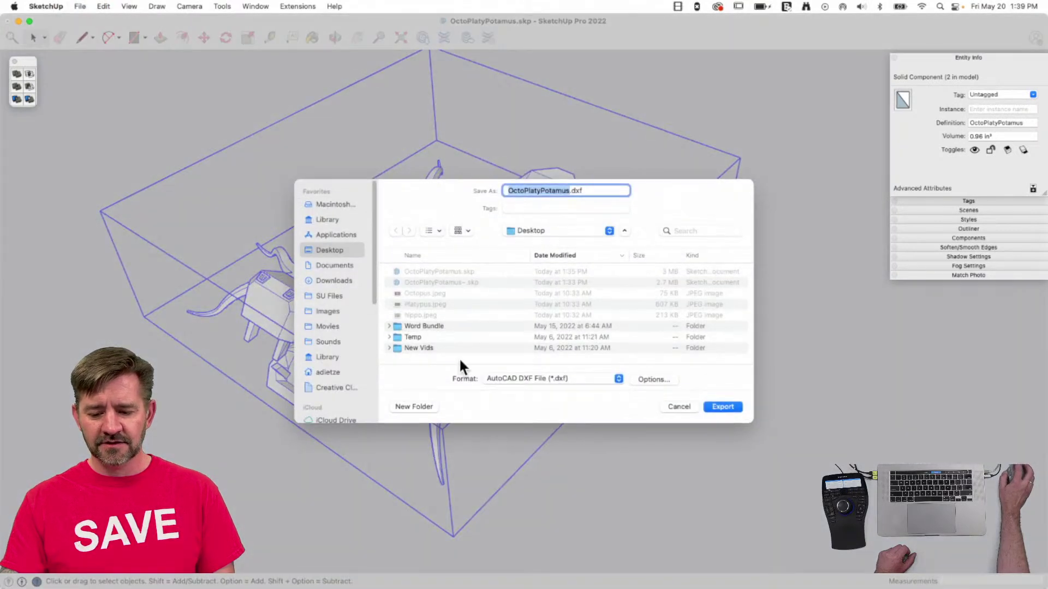
click(516, 379)
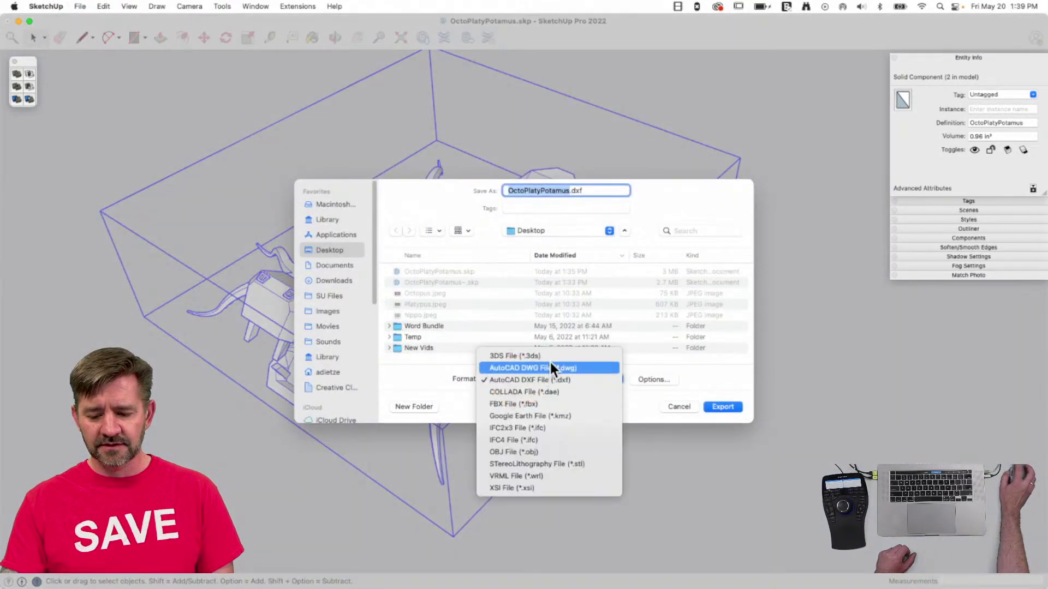
click(597, 463)
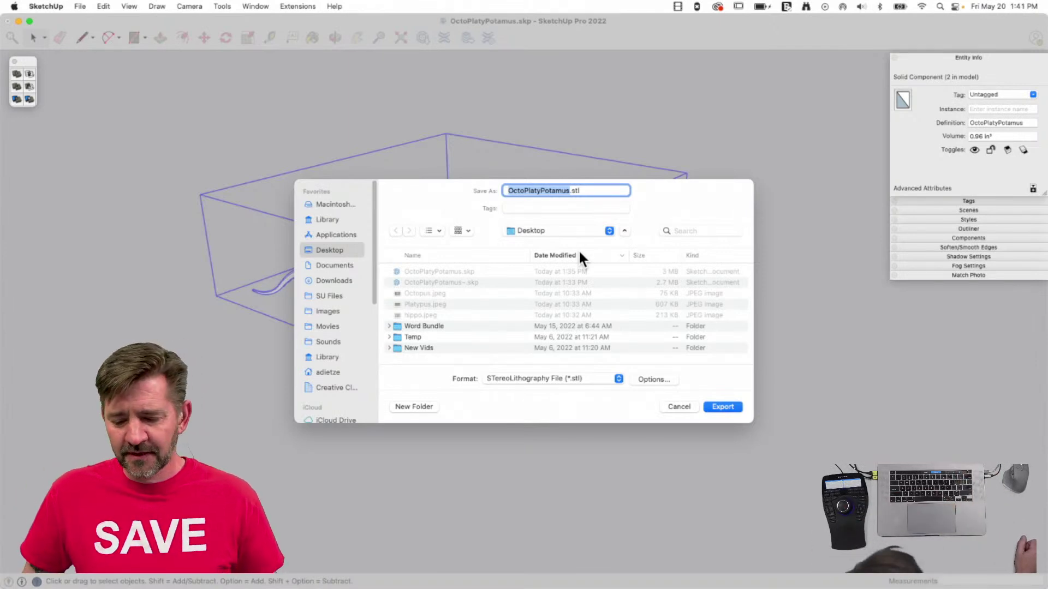
click(678, 408)
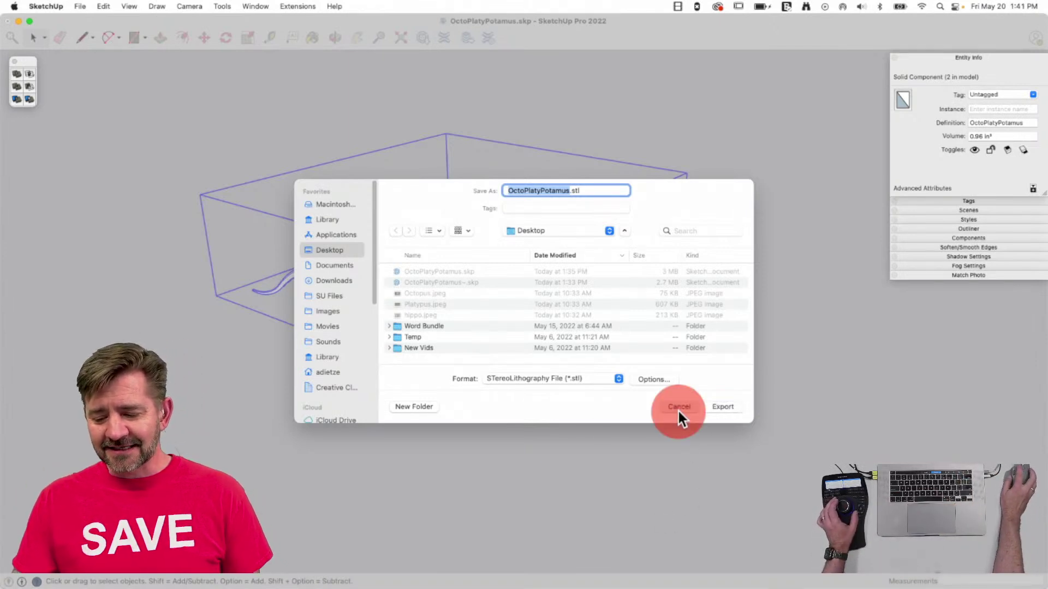
click(676, 403)
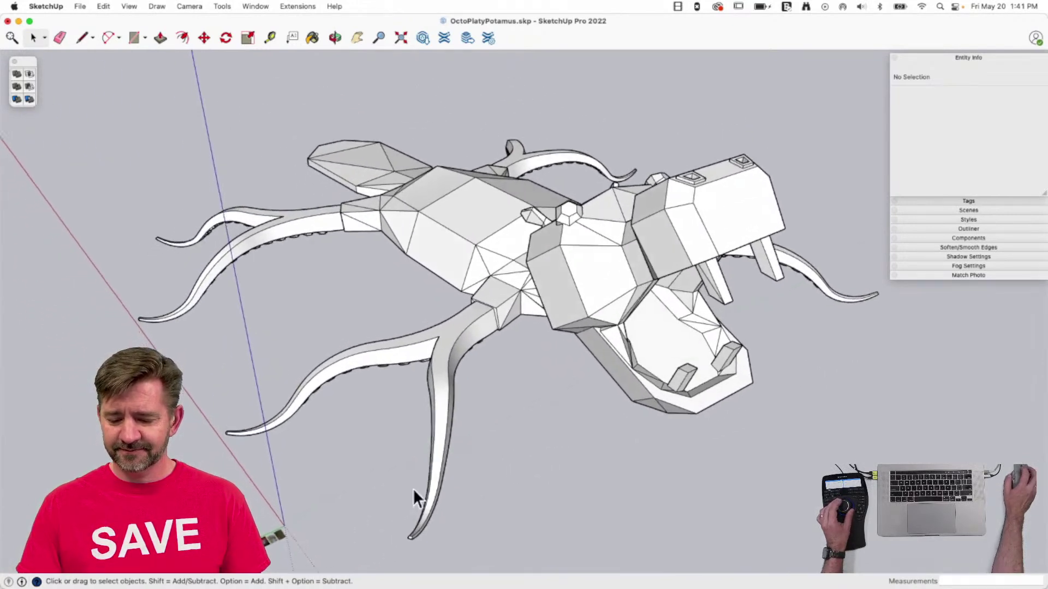
Erase the reference images beside the origin.
key(e)
drag(274, 478, 444, 428)
key(space)
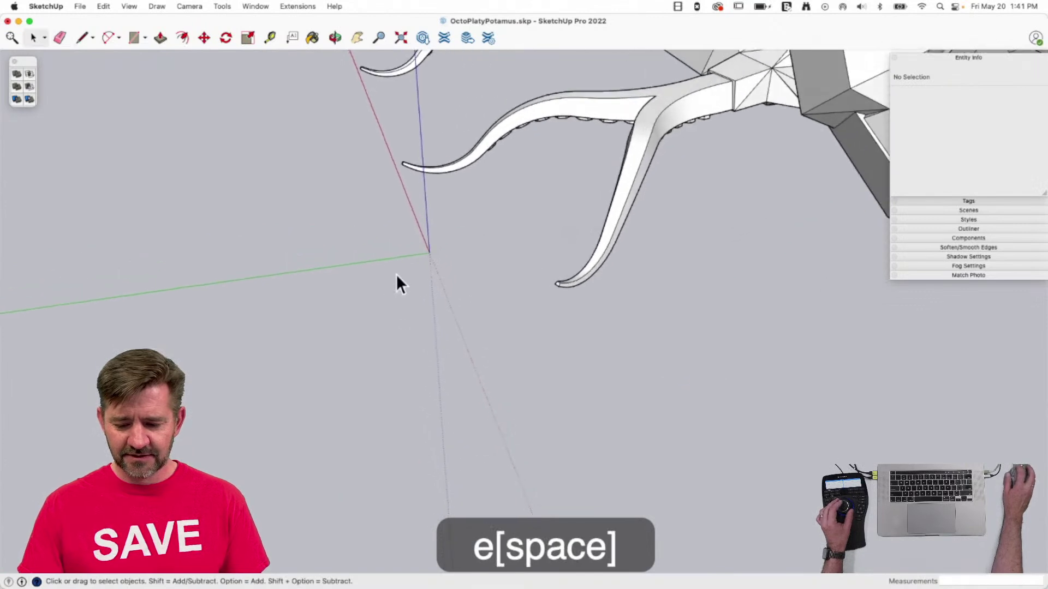
Delete the miniature OctoPlatyPotamus copy near the origin, keeping the full-size creature.
click(357, 253)
click(447, 338)
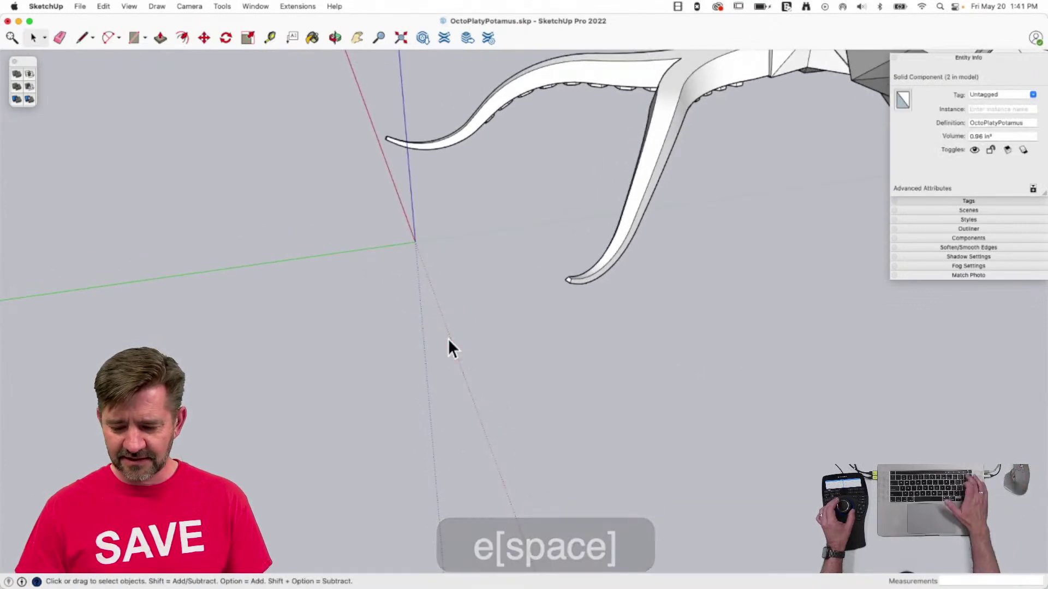
key(BackSpace)
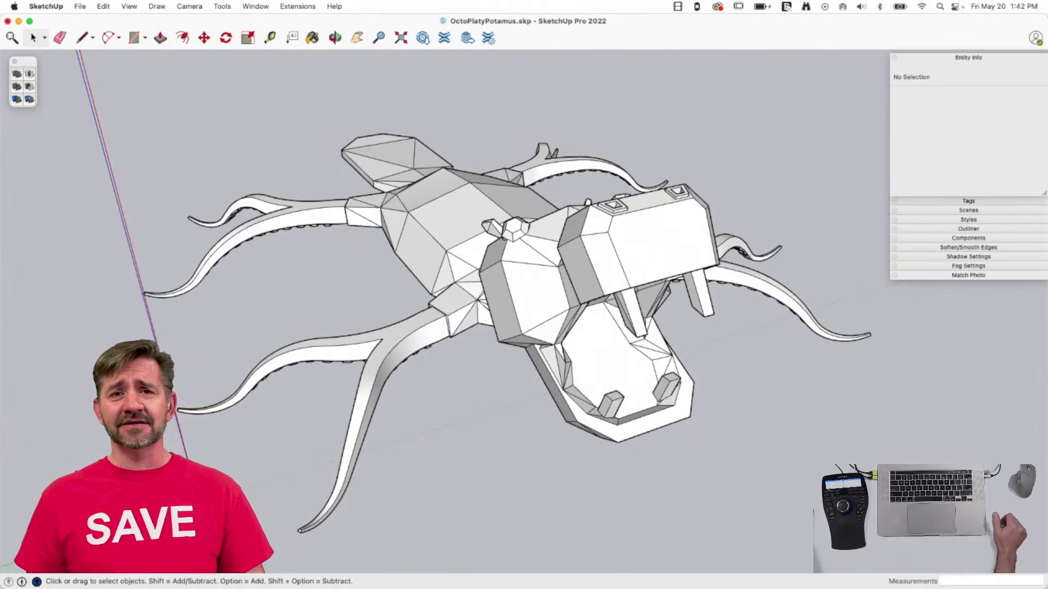
mouse_move(524, 295)
middle_down()
mouse_move(327, 273)
mouse_move(327, 229)
mouse_move(338, 272)
mouse_move(376, 303)
middle_up()
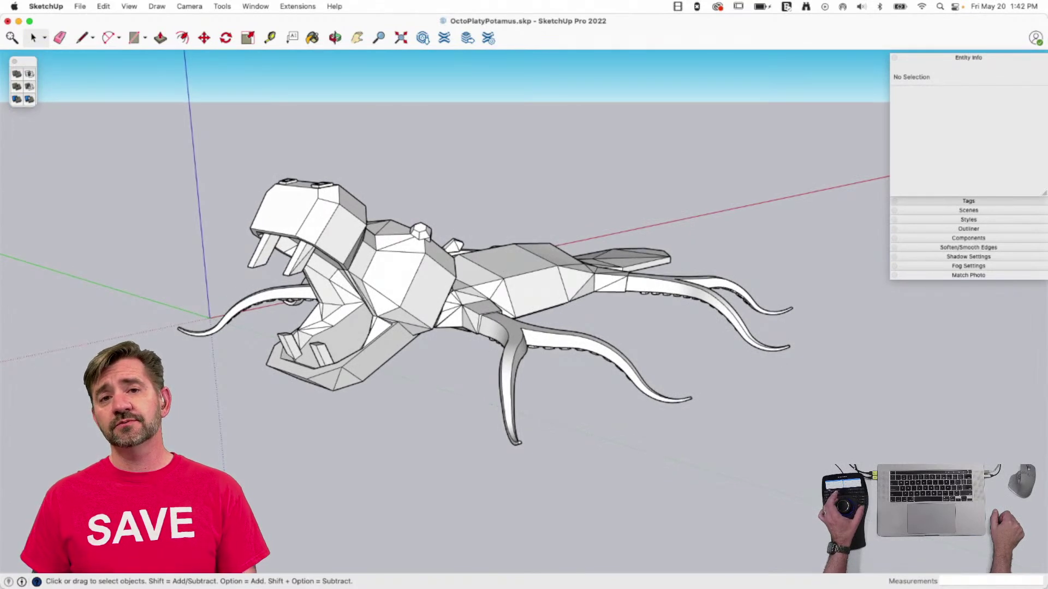